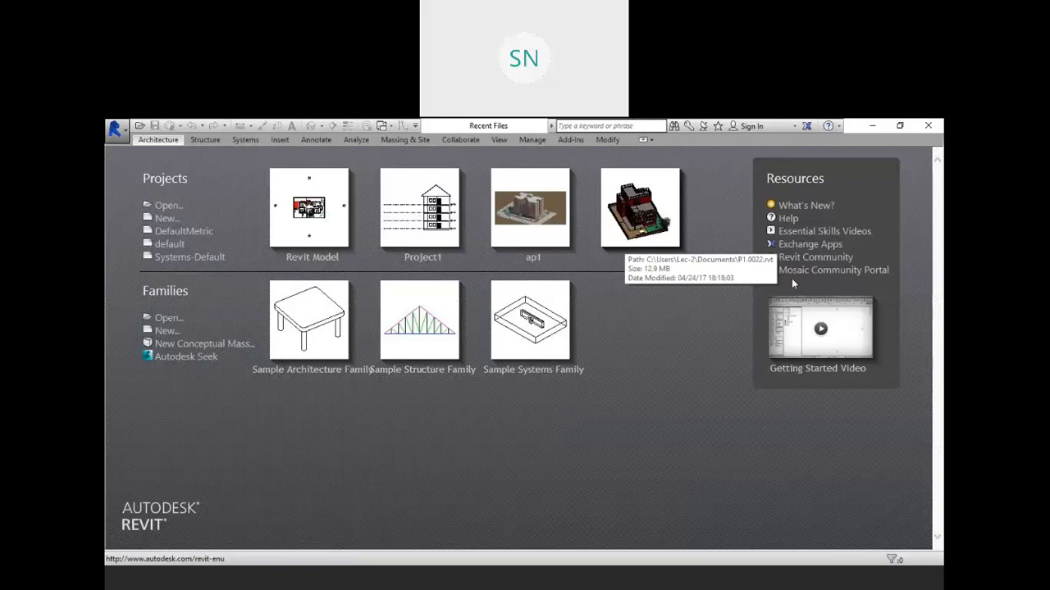
Step: Start a new project and open the South elevation view
{"action": "left_click", "coordinate": [166, 246]}
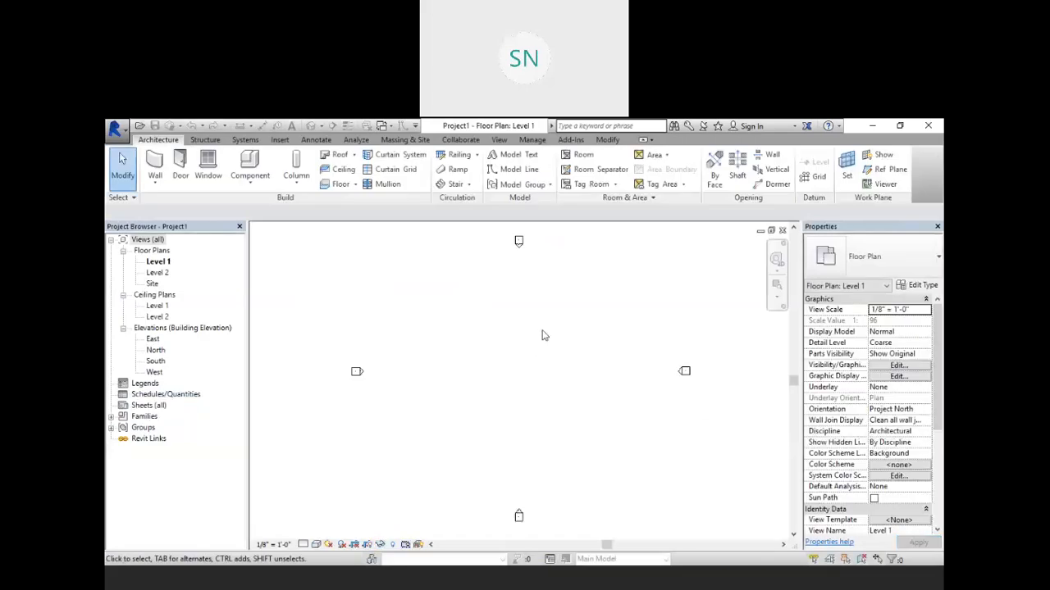
{"action": "left_click", "coordinate": [156, 361]}
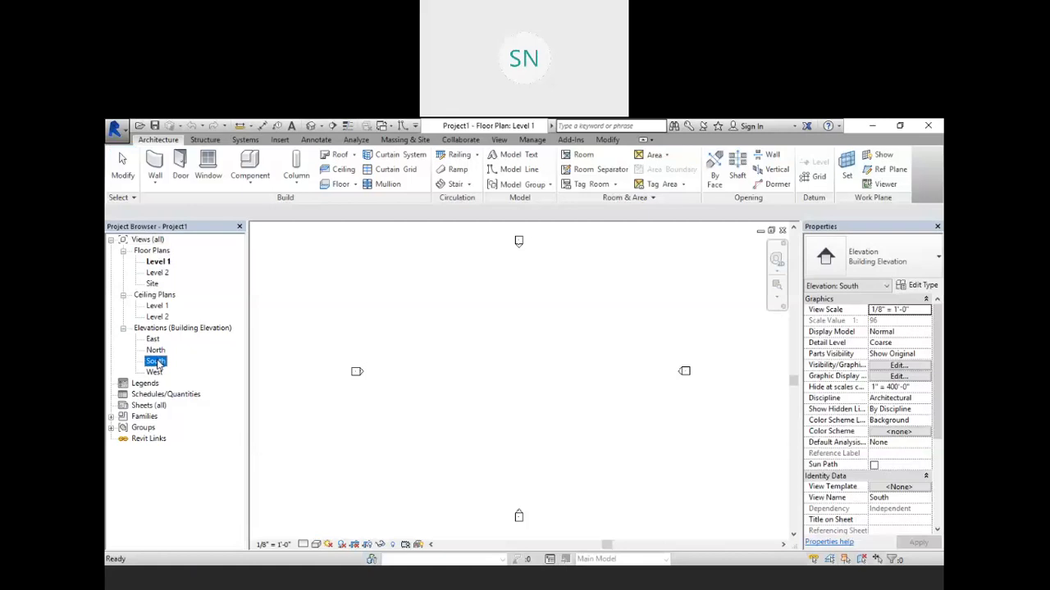
{"action": "double_click", "coordinate": [156, 361]}
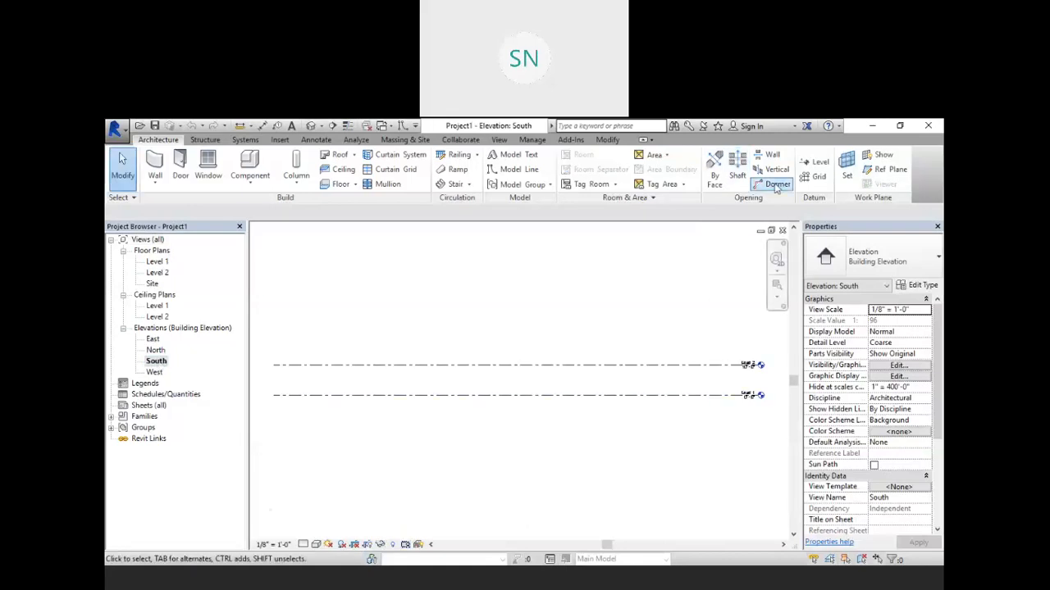
Step: Add new levels spaced 10' 0" apart above the existing ones with the Level tool's pick-line offset
{"action": "key", "text": "l"}
{"action": "key", "text": "l"}
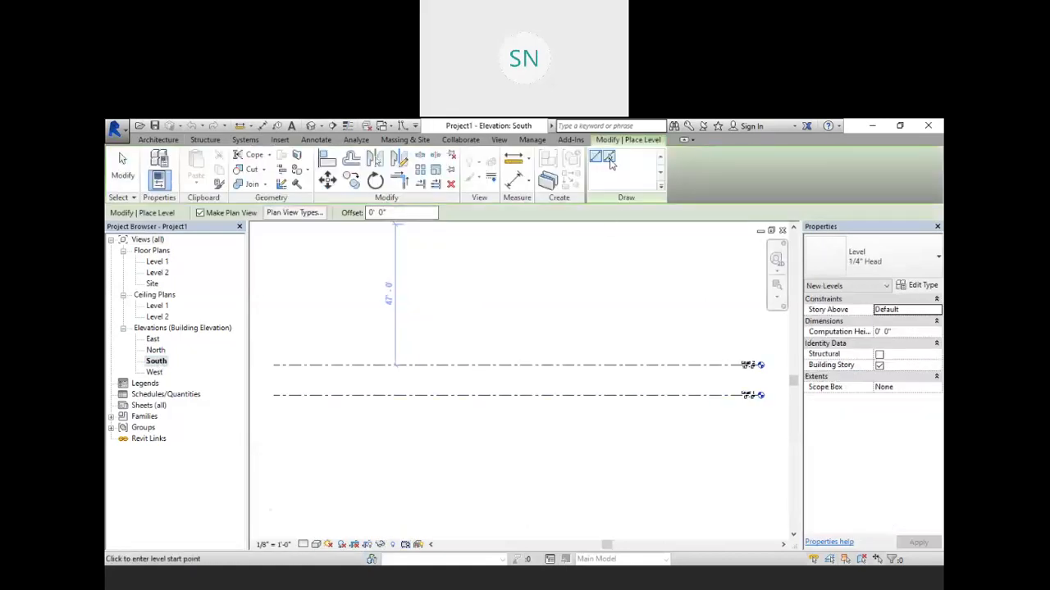
{"action": "left_click", "coordinate": [384, 214]}
{"action": "type", "text": "10"}
{"action": "key", "text": "Return"}
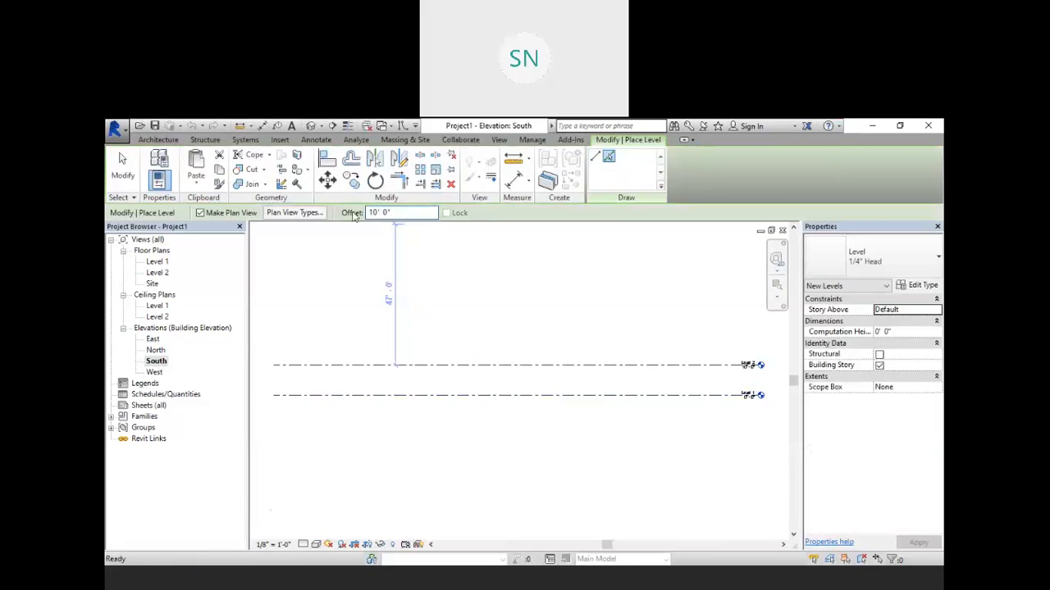
{"action": "left_click", "coordinate": [503, 365]}
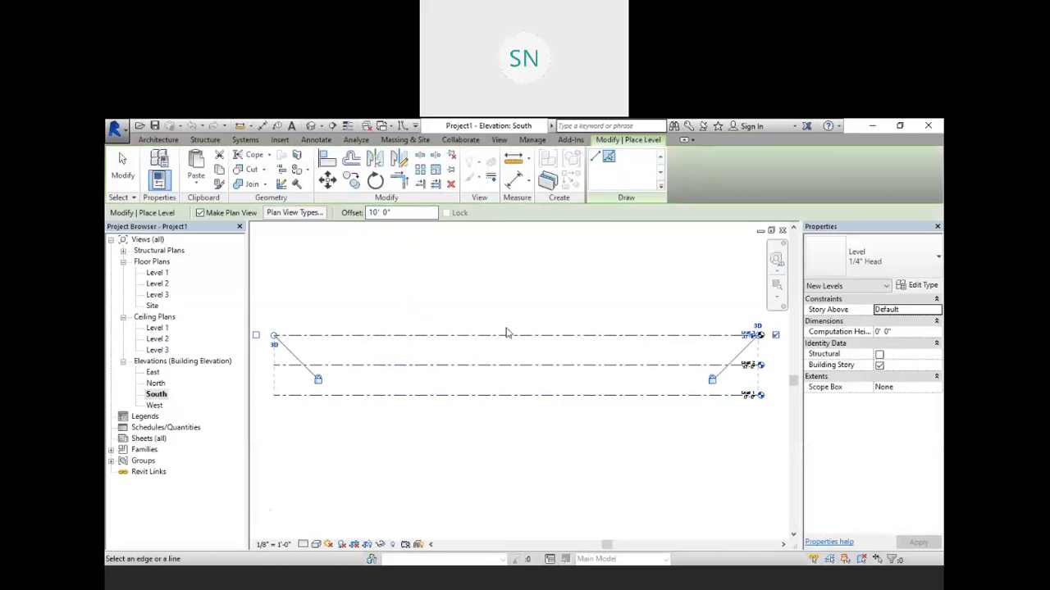
{"action": "left_click", "coordinate": [506, 335]}
{"action": "left_click", "coordinate": [504, 305]}
{"action": "middle_click_drag", "start_coordinate": [605, 310], "coordinate": [579, 317]}
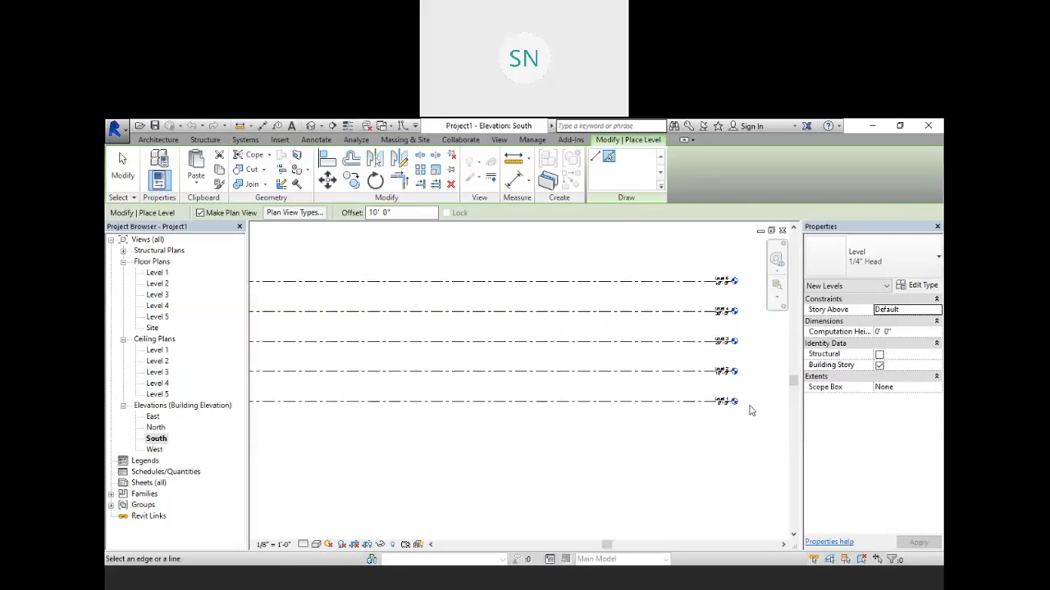
Step: Open the Level 2 floor plan
{"action": "scroll", "coordinate": [749, 400], "scroll_direction": "up", "scroll_amount": 1}
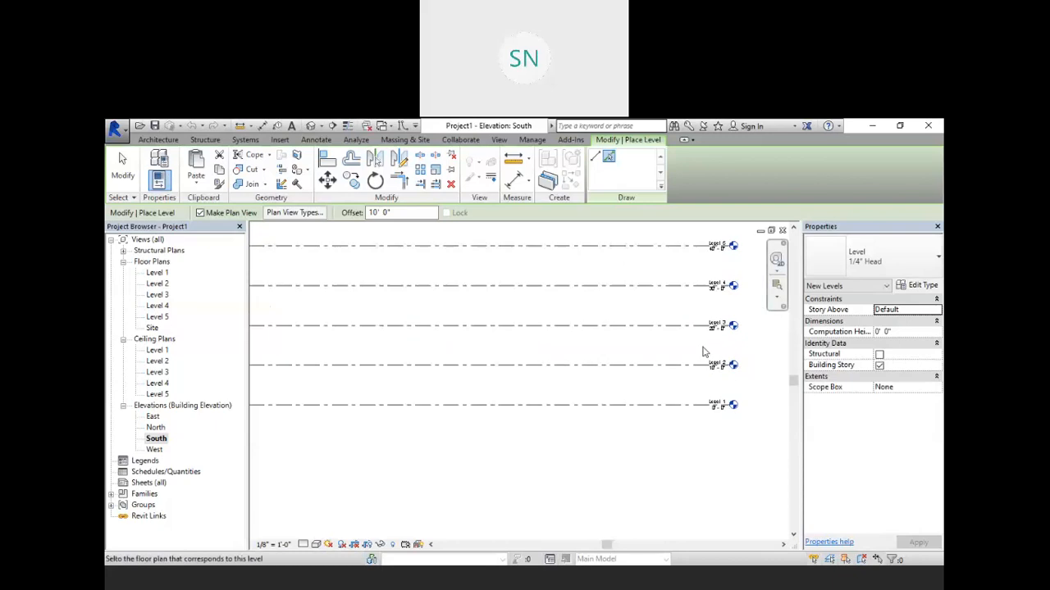
{"action": "scroll", "coordinate": [697, 373], "scroll_direction": "up", "scroll_amount": 1}
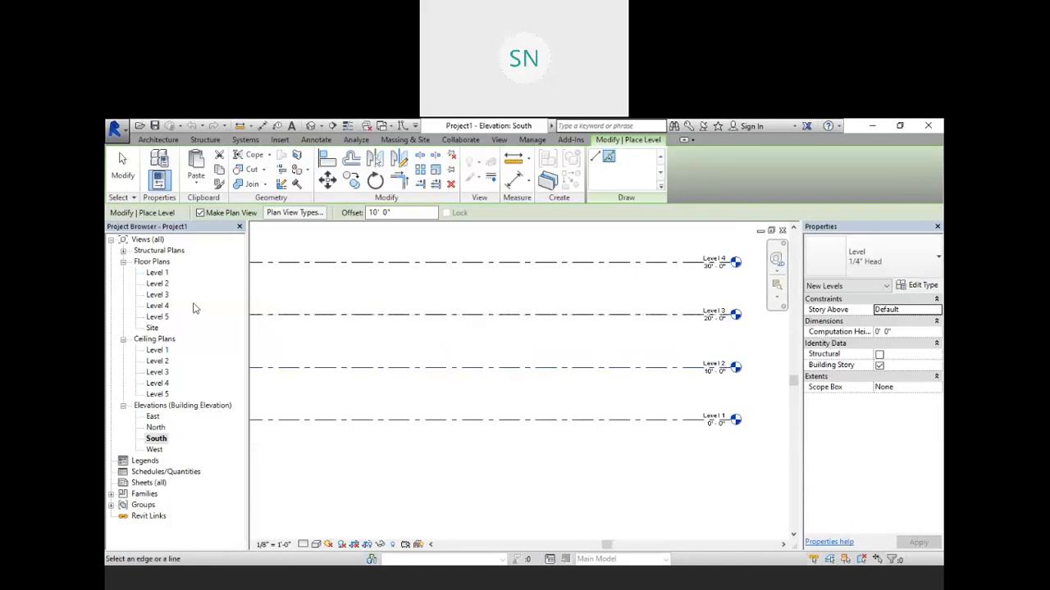
{"action": "double_click", "coordinate": [158, 285]}
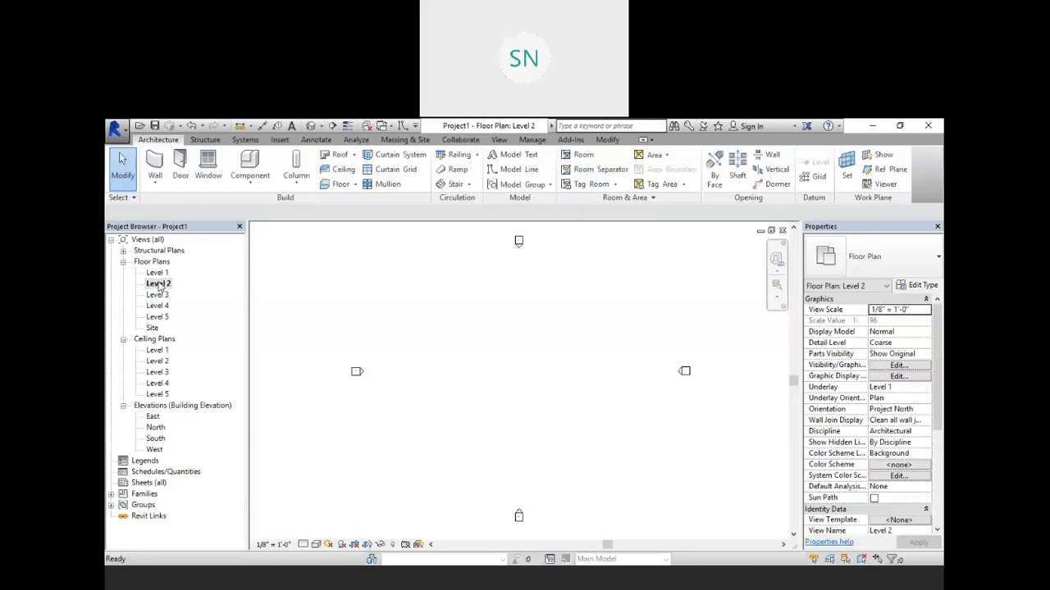
Step: Start a CAD import and select the Ground Floor Plan DWG in the Revit folder
{"action": "left_click", "coordinate": [279, 141]}
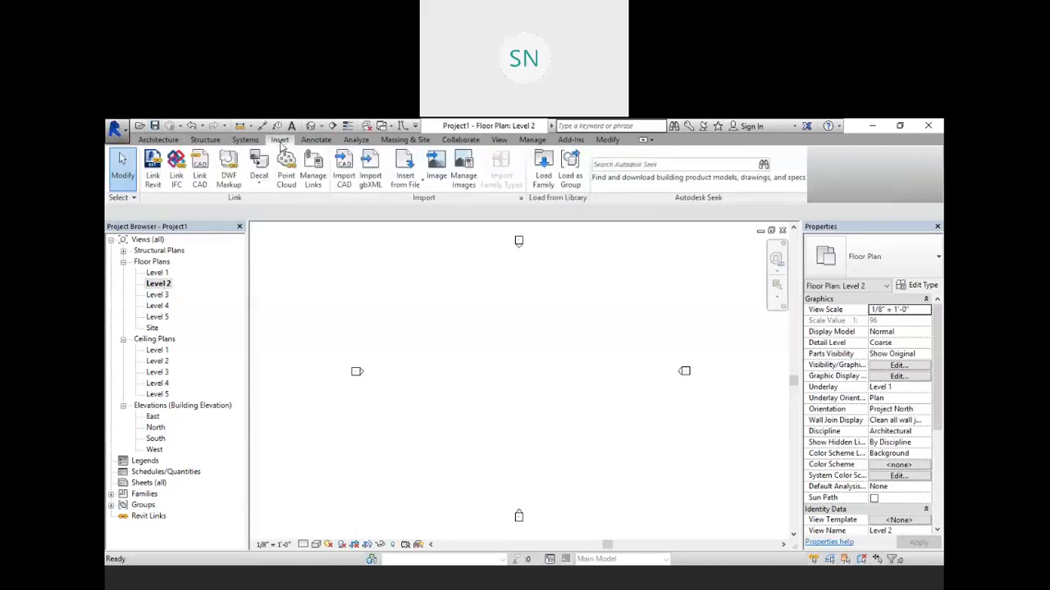
{"action": "left_click", "coordinate": [344, 179]}
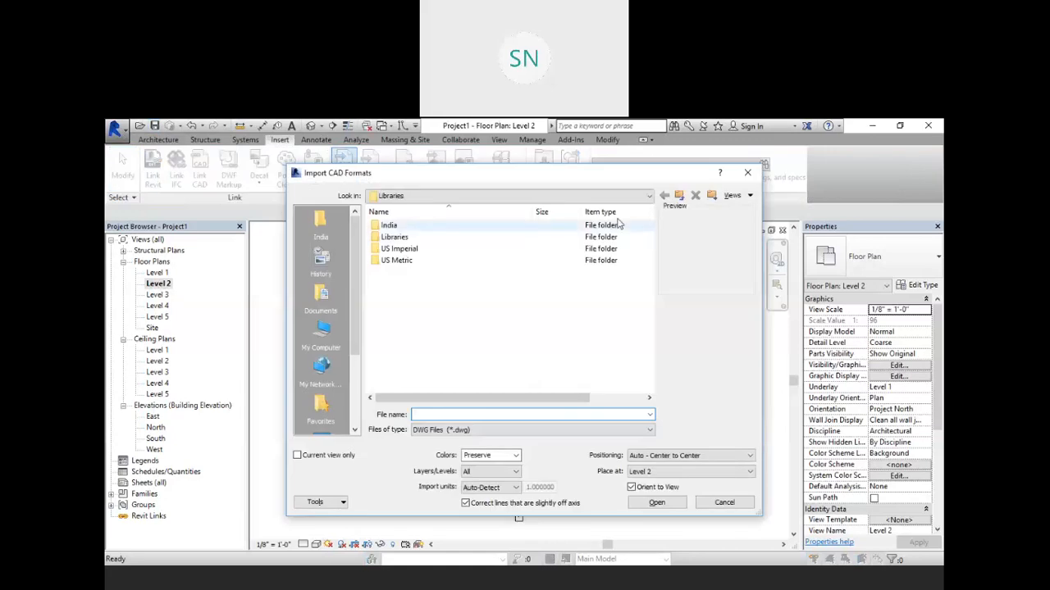
{"action": "left_click", "coordinate": [318, 335]}
{"action": "double_click", "coordinate": [431, 354]}
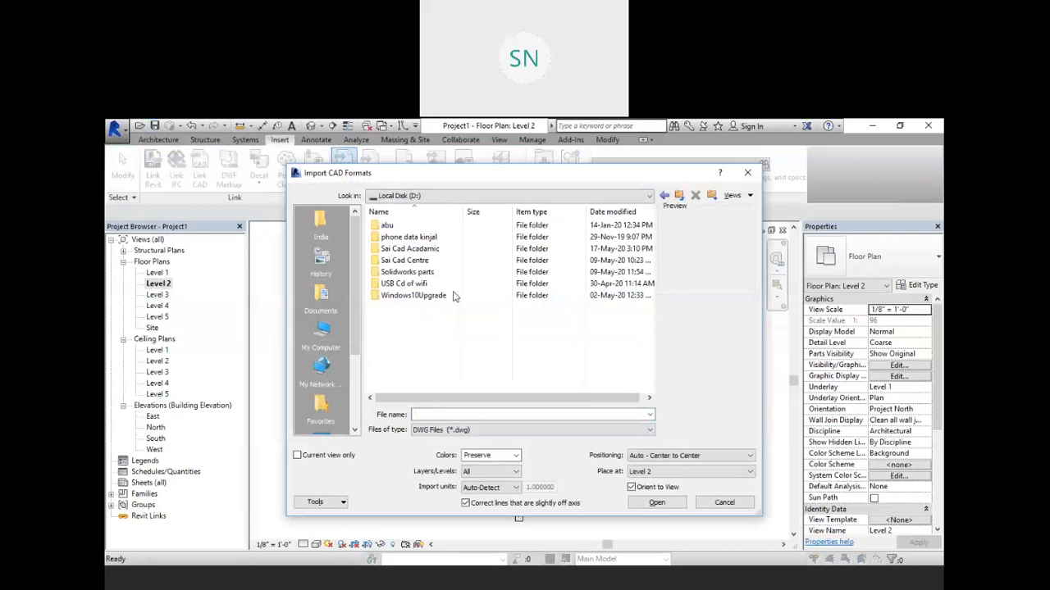
{"action": "double_click", "coordinate": [457, 249]}
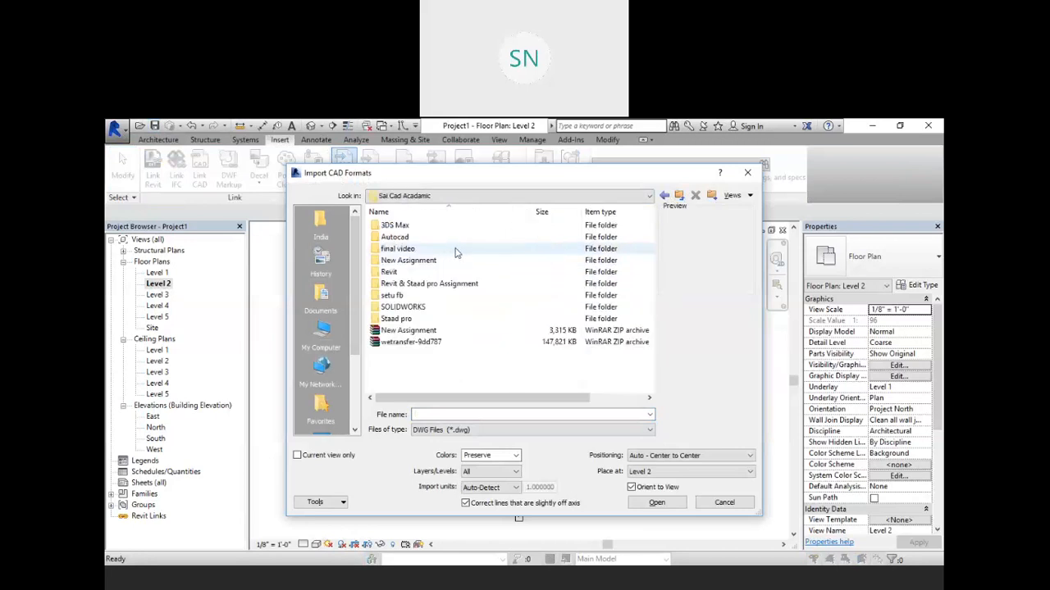
{"action": "double_click", "coordinate": [417, 272]}
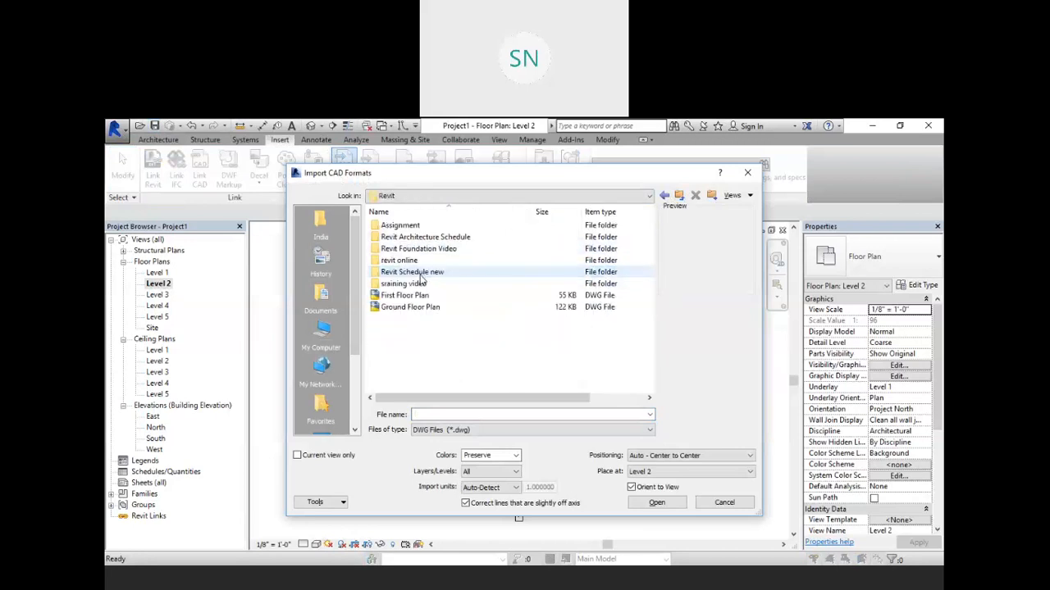
{"action": "left_click", "coordinate": [453, 312]}
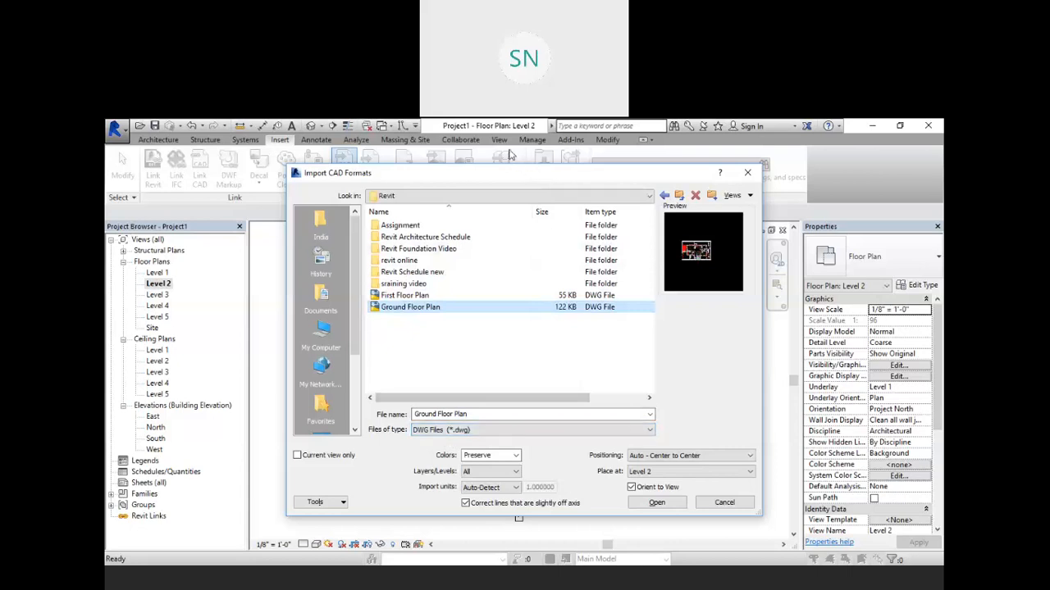
Step: Import the drawing centre-to-centre, placed at Level 2
{"action": "left_click_drag", "start_coordinate": [544, 179], "coordinate": [509, 156]}
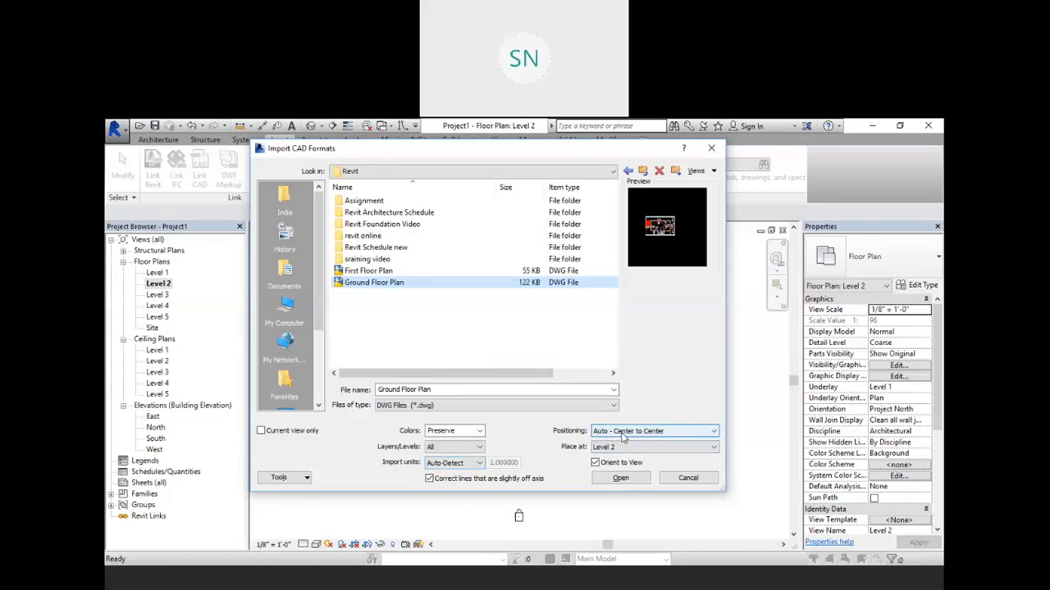
{"action": "left_click", "coordinate": [671, 434]}
{"action": "left_click", "coordinate": [671, 434]}
{"action": "left_click", "coordinate": [653, 435]}
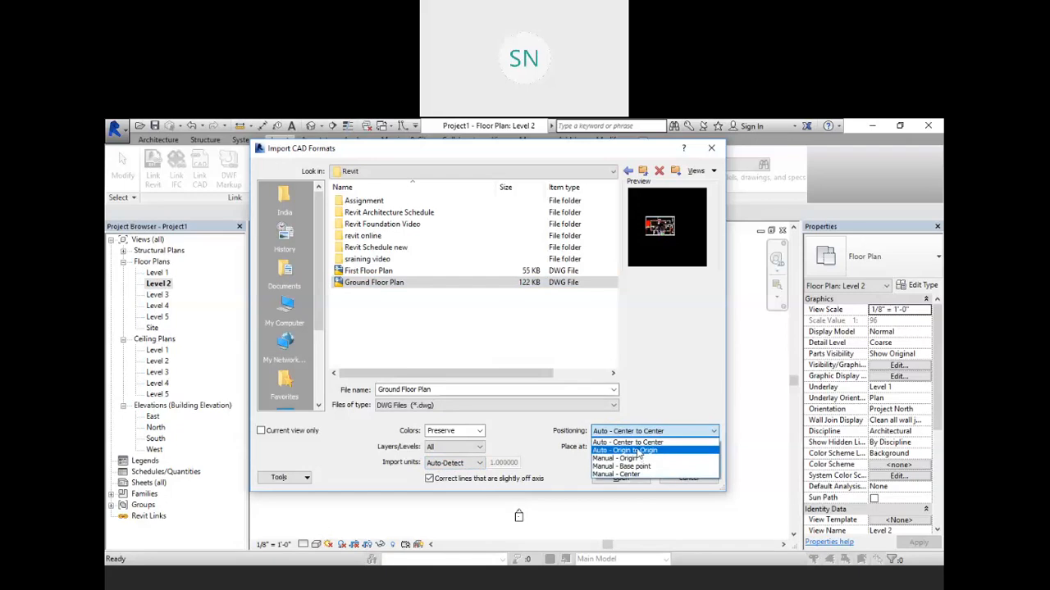
{"action": "left_click", "coordinate": [638, 443]}
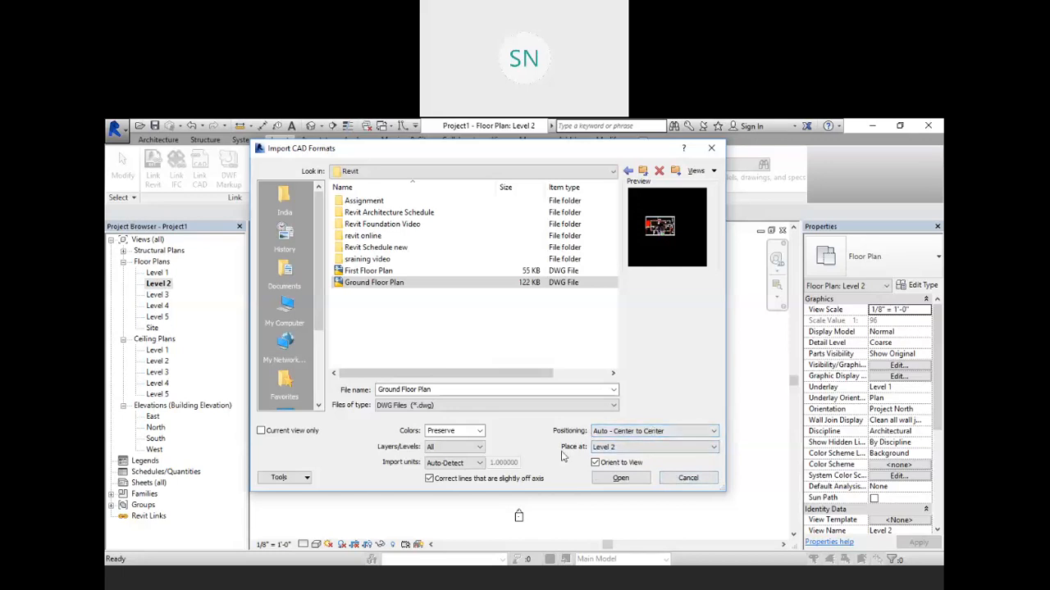
{"action": "left_click", "coordinate": [630, 448]}
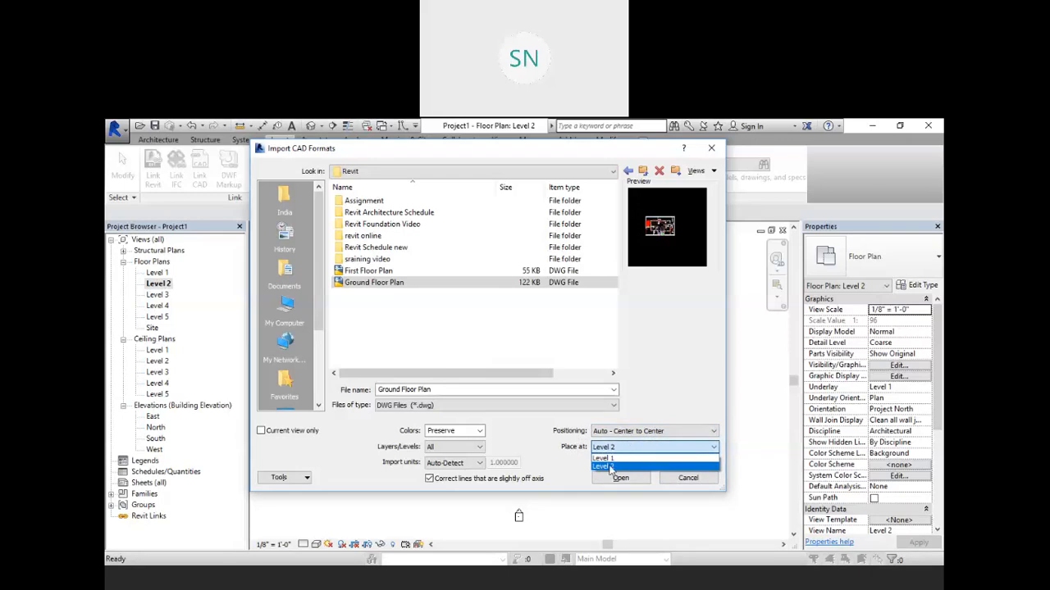
{"action": "left_click", "coordinate": [608, 467]}
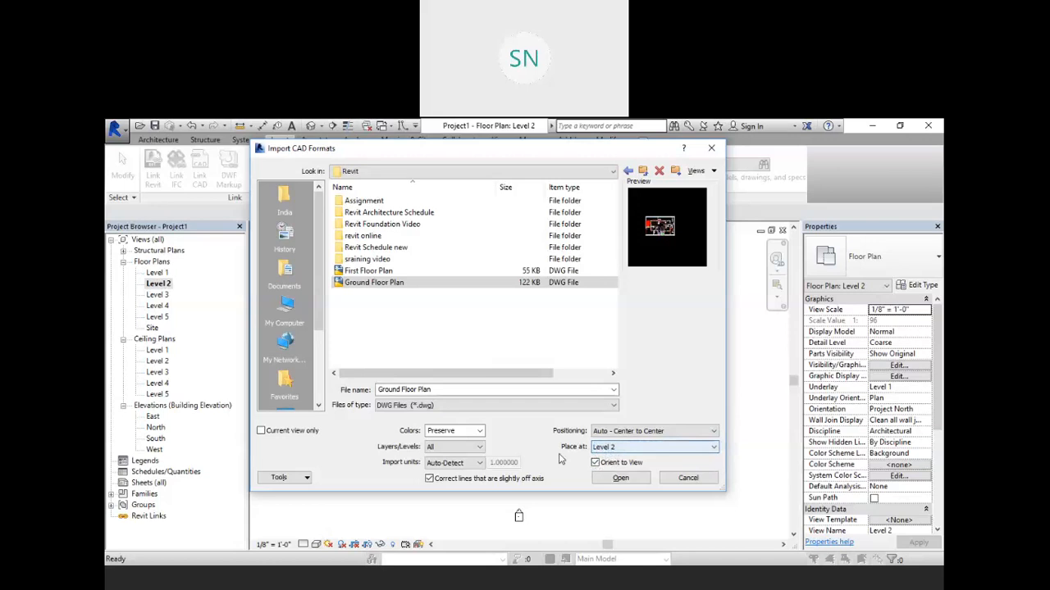
{"action": "left_click", "coordinate": [611, 479]}
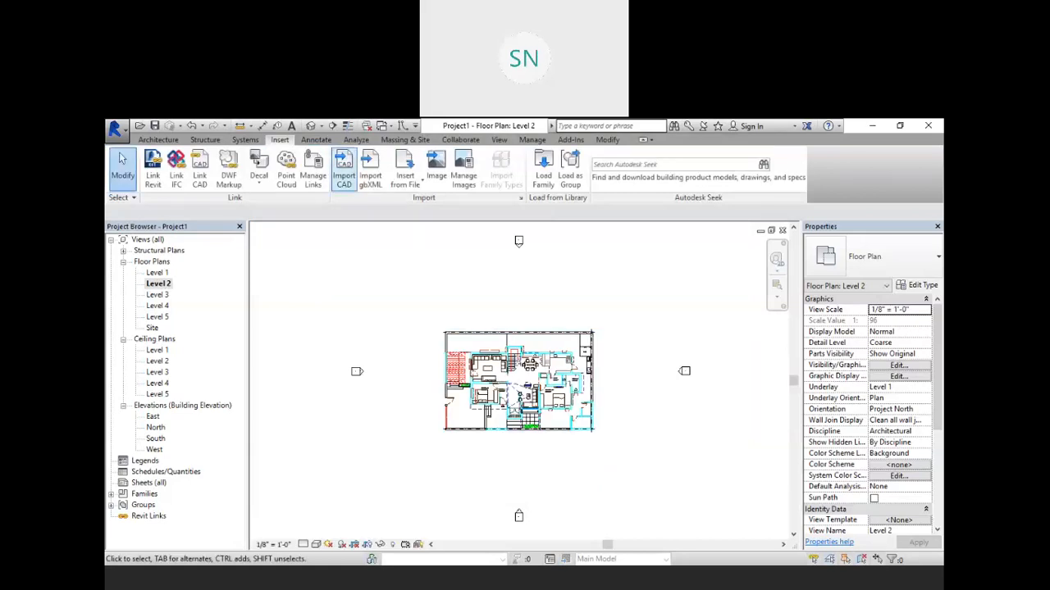
Step: Inspect the imported plan in the 3D view and the levels in the South elevation
{"action": "left_click", "coordinate": [311, 125]}
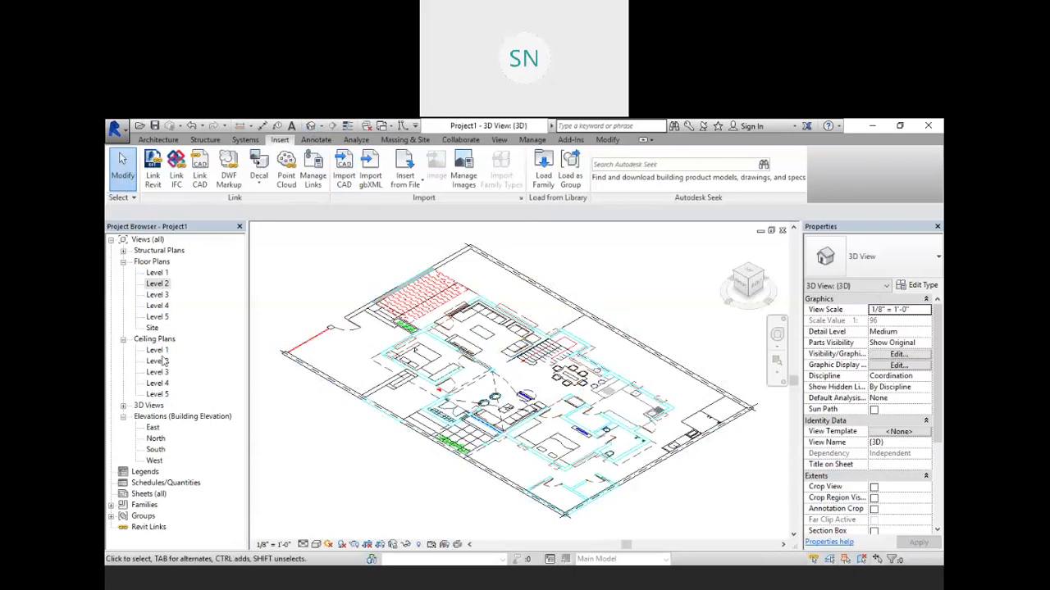
{"action": "double_click", "coordinate": [155, 450]}
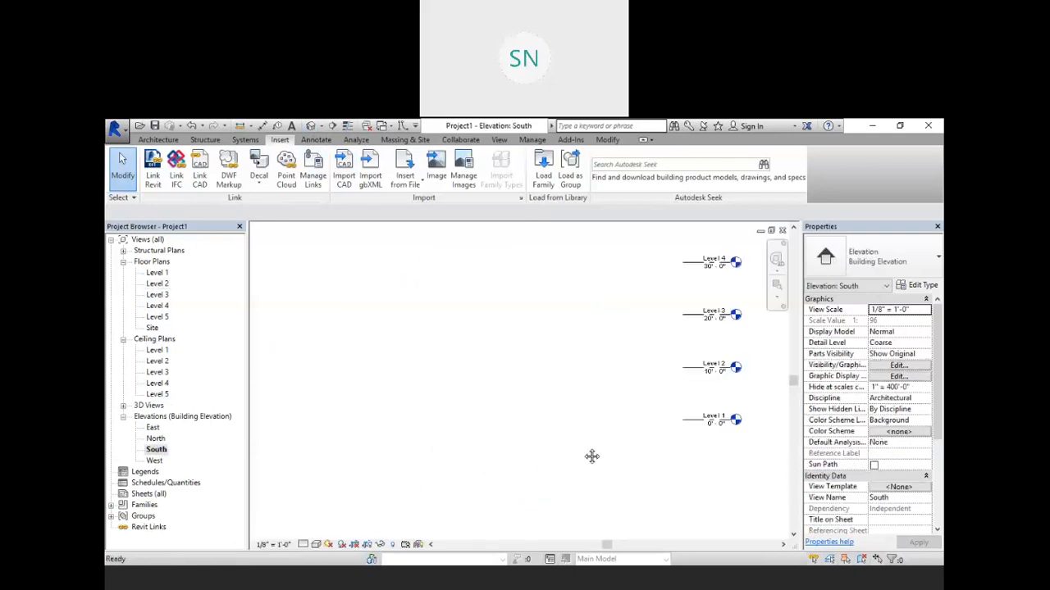
{"action": "scroll", "coordinate": [462, 405], "scroll_direction": "down", "scroll_amount": 2}
{"action": "scroll", "coordinate": [443, 390], "scroll_direction": "up", "scroll_amount": 4}
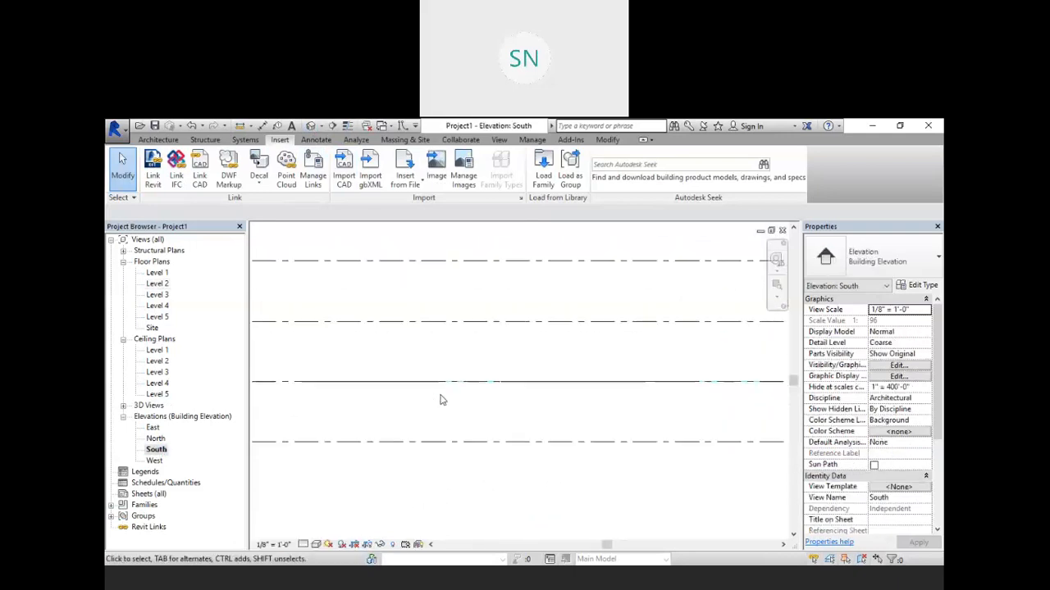
{"action": "scroll", "coordinate": [480, 376], "scroll_direction": "up", "scroll_amount": 3}
{"action": "left_click", "coordinate": [488, 361]}
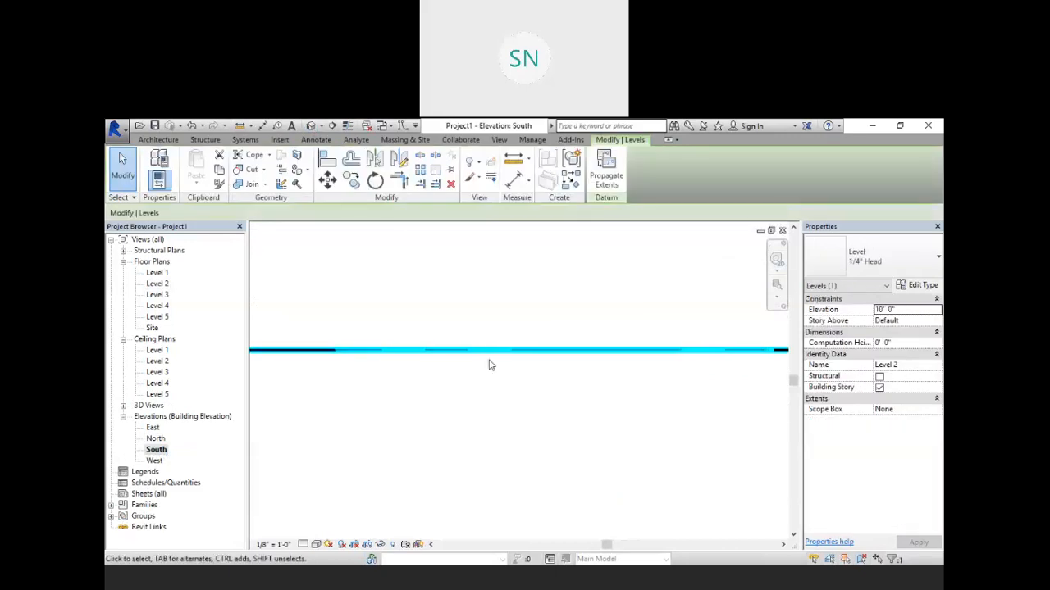
{"action": "scroll", "coordinate": [484, 369], "scroll_direction": "down", "scroll_amount": 2}
{"action": "scroll", "coordinate": [482, 361], "scroll_direction": "up", "scroll_amount": 3}
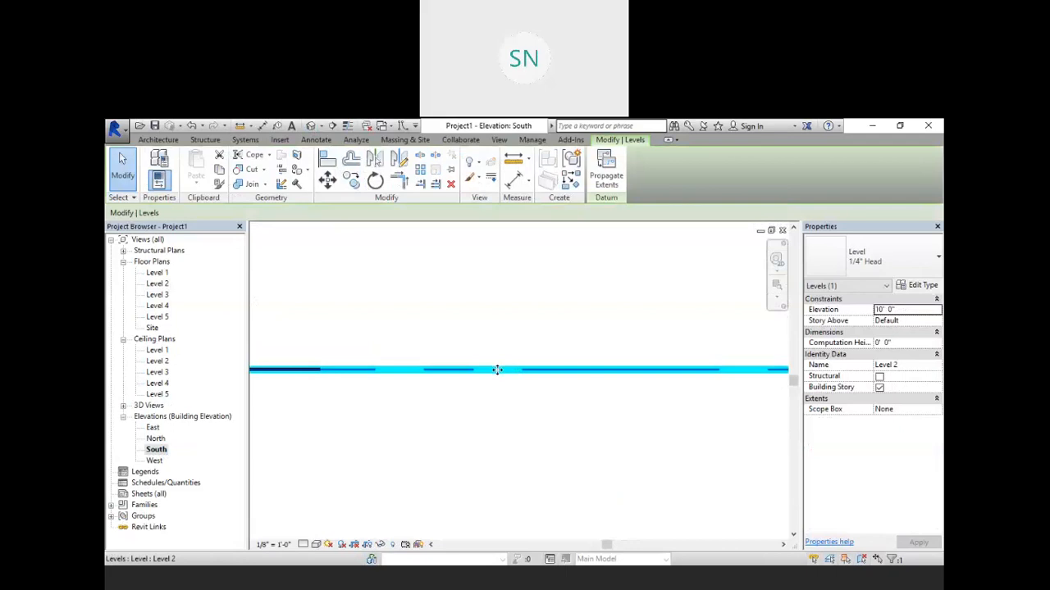
{"action": "scroll", "coordinate": [497, 369], "scroll_direction": "down", "scroll_amount": 2}
{"action": "scroll", "coordinate": [502, 370], "scroll_direction": "down", "scroll_amount": 1}
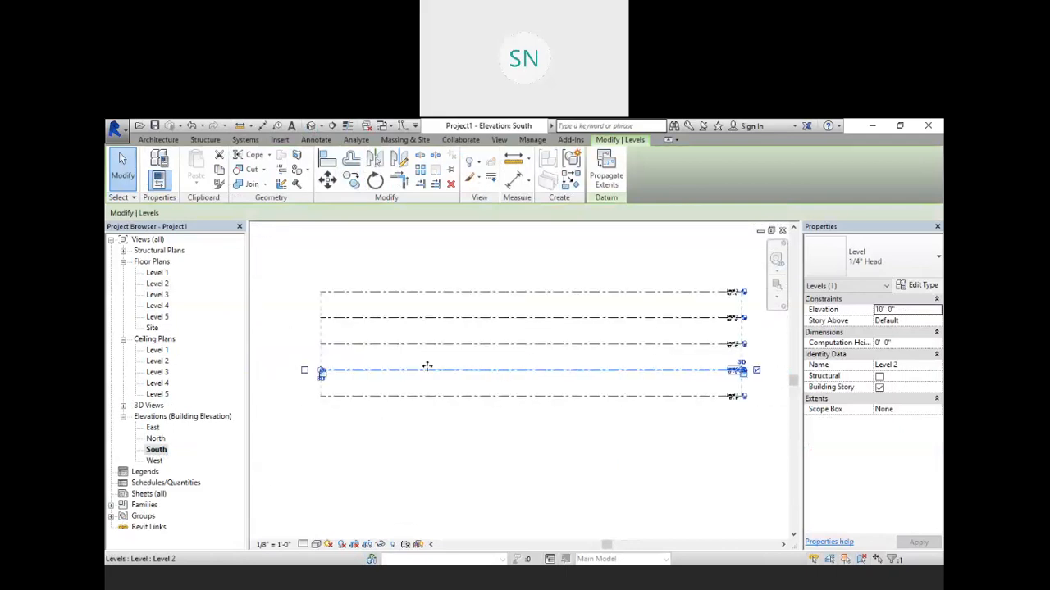
Step: In the Level 2 plan, draw a wall about 7'-10" long across the top of the staircase
{"action": "double_click", "coordinate": [157, 284]}
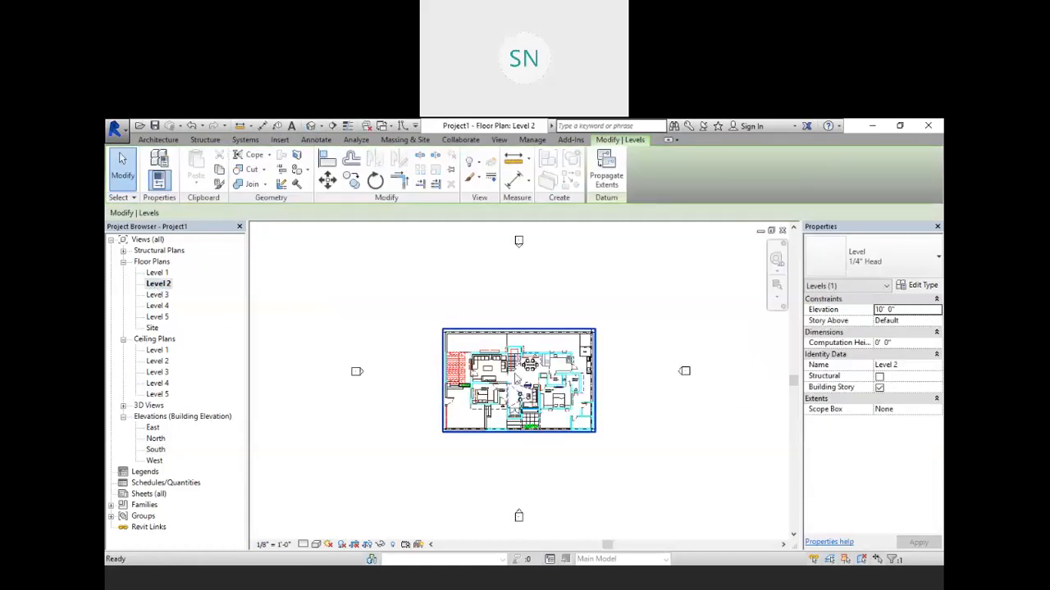
{"action": "scroll", "coordinate": [517, 345], "scroll_direction": "up", "scroll_amount": 3}
{"action": "scroll", "coordinate": [517, 344], "scroll_direction": "up", "scroll_amount": 2}
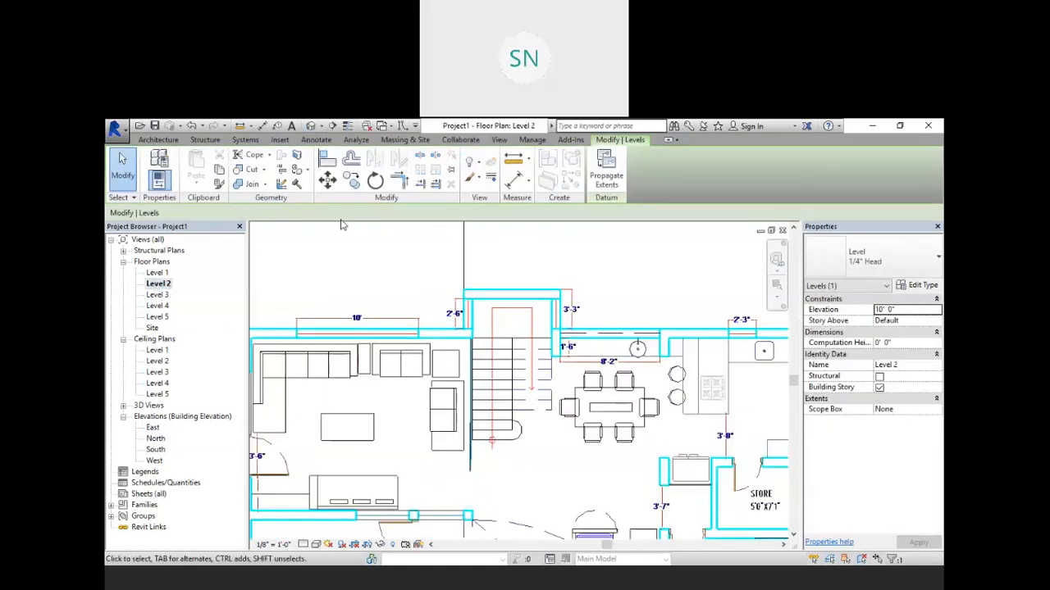
{"action": "left_click", "coordinate": [158, 140]}
{"action": "left_click", "coordinate": [158, 169]}
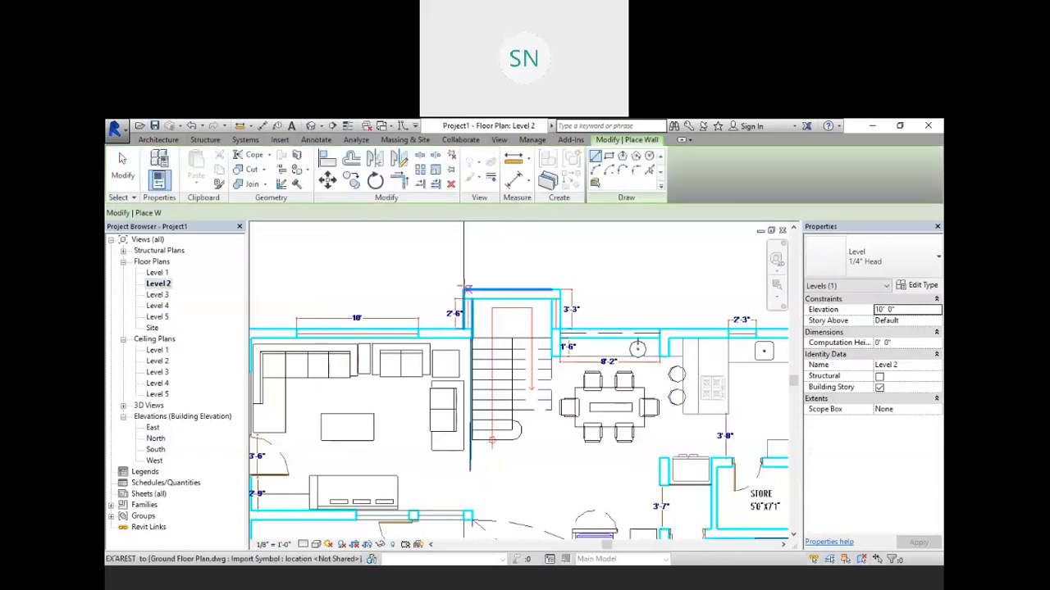
{"action": "left_click", "coordinate": [463, 289]}
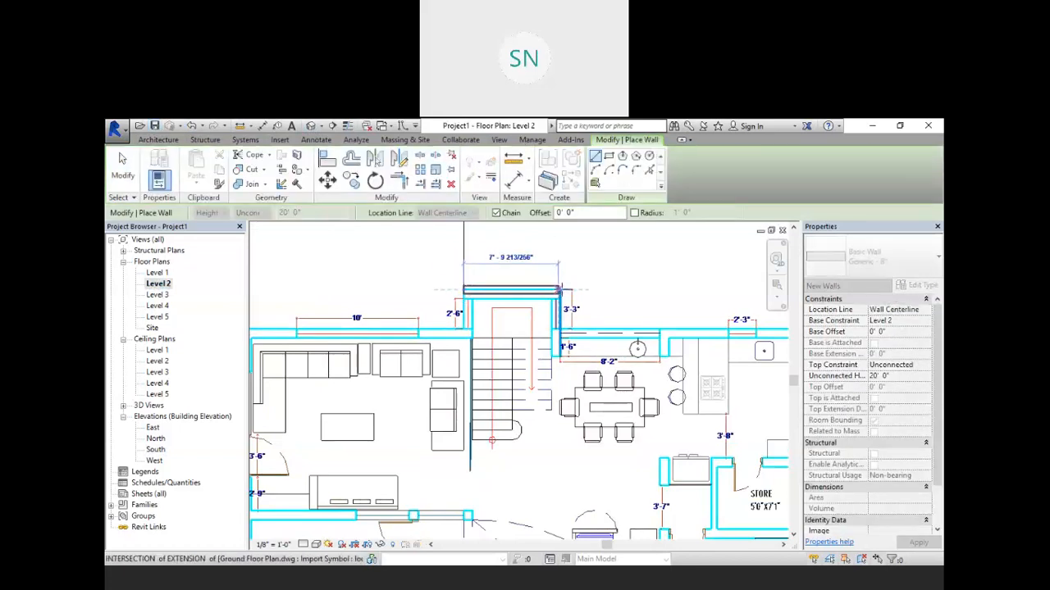
{"action": "right_click", "coordinate": [613, 267]}
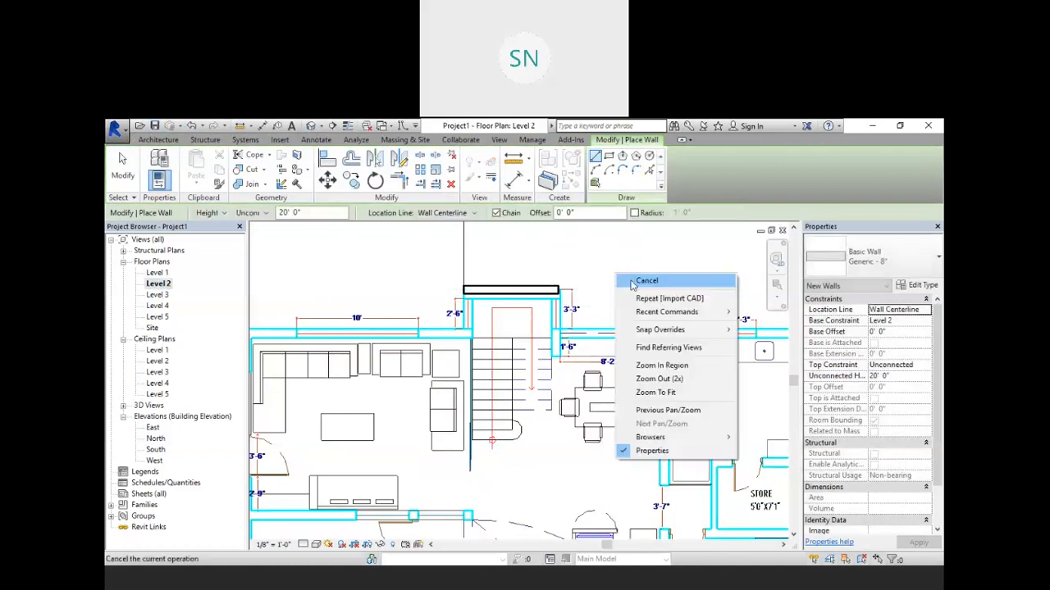
{"action": "left_click", "coordinate": [633, 280]}
Step: Set the staircase wall's top constraint to Up to level: Level 3
{"action": "left_click", "coordinate": [508, 291]}
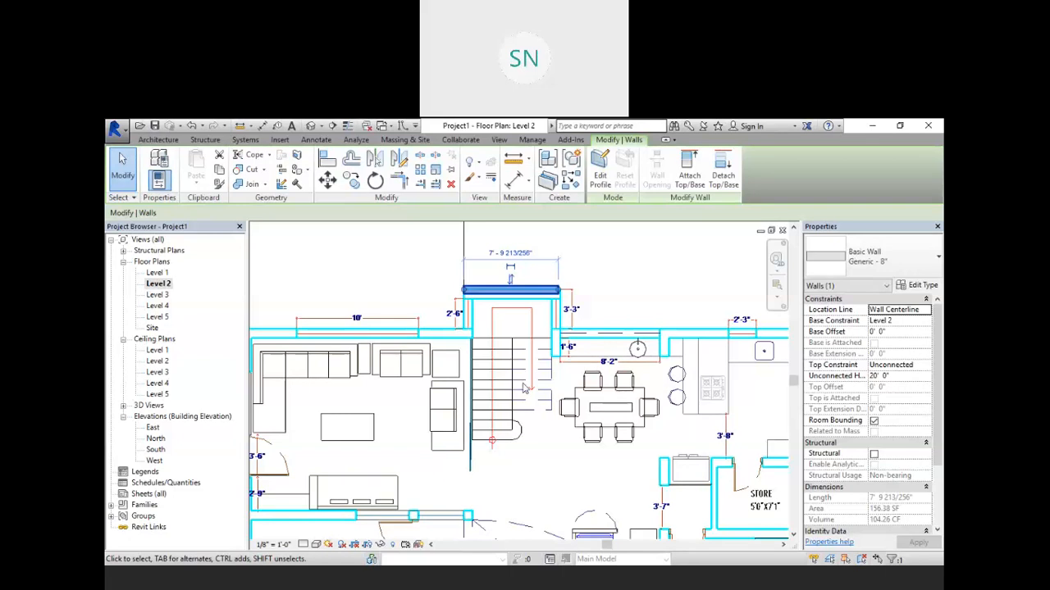
{"action": "left_click", "coordinate": [902, 365]}
{"action": "left_click", "coordinate": [925, 365]}
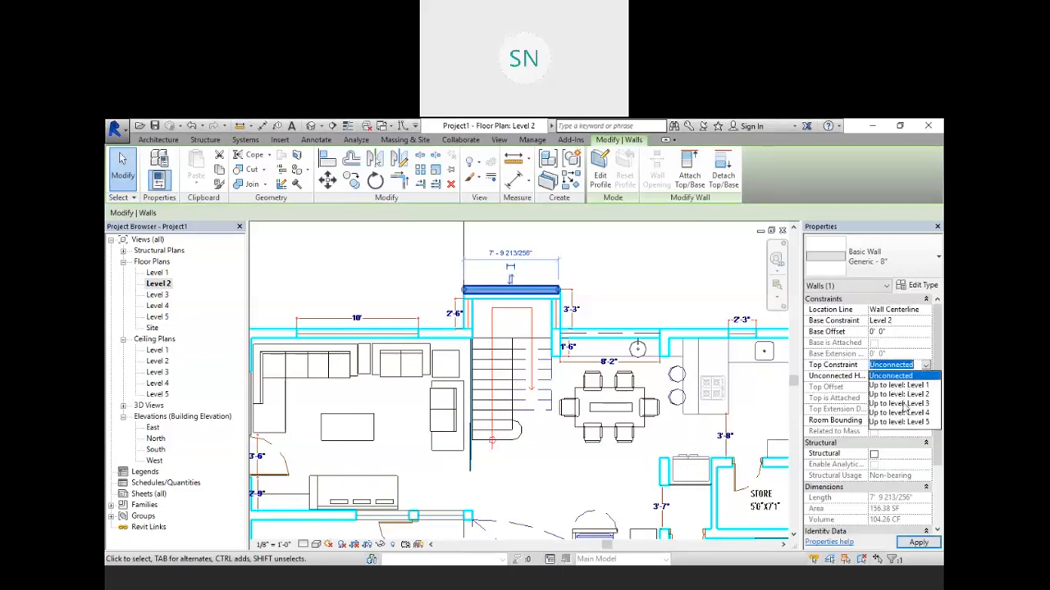
{"action": "left_click", "coordinate": [905, 404]}
{"action": "left_click", "coordinate": [906, 543]}
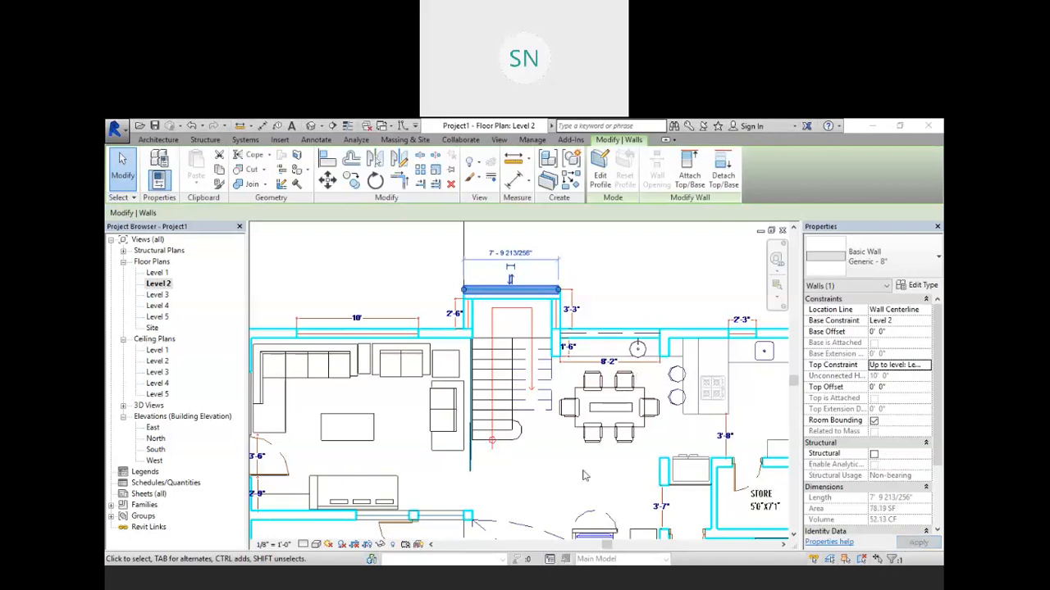
Step: In the South elevation, delete the staircase wall
{"action": "double_click", "coordinate": [156, 450]}
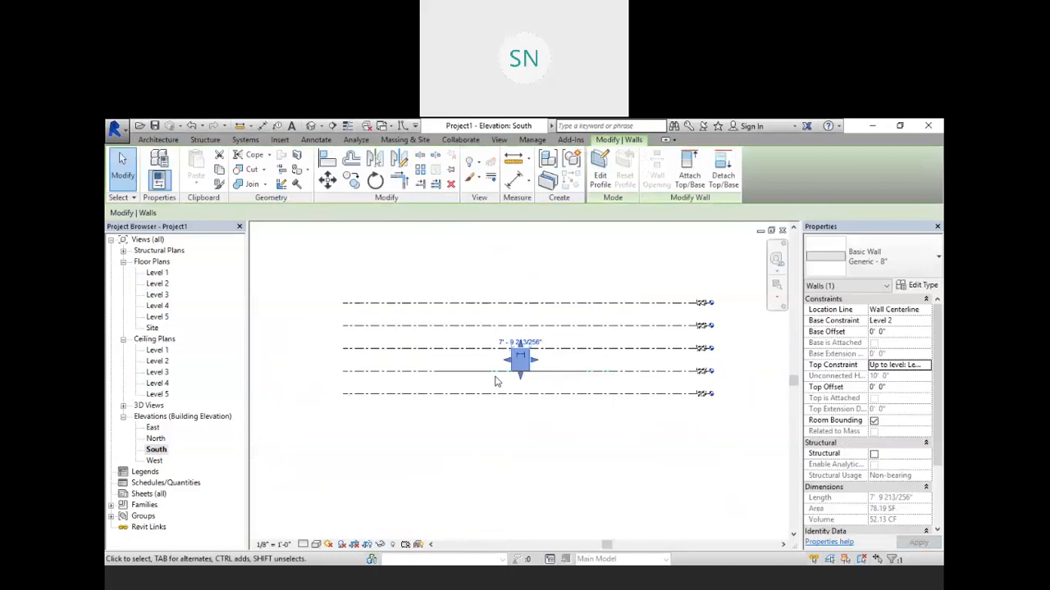
{"action": "scroll", "coordinate": [480, 421], "scroll_direction": "up", "scroll_amount": 4}
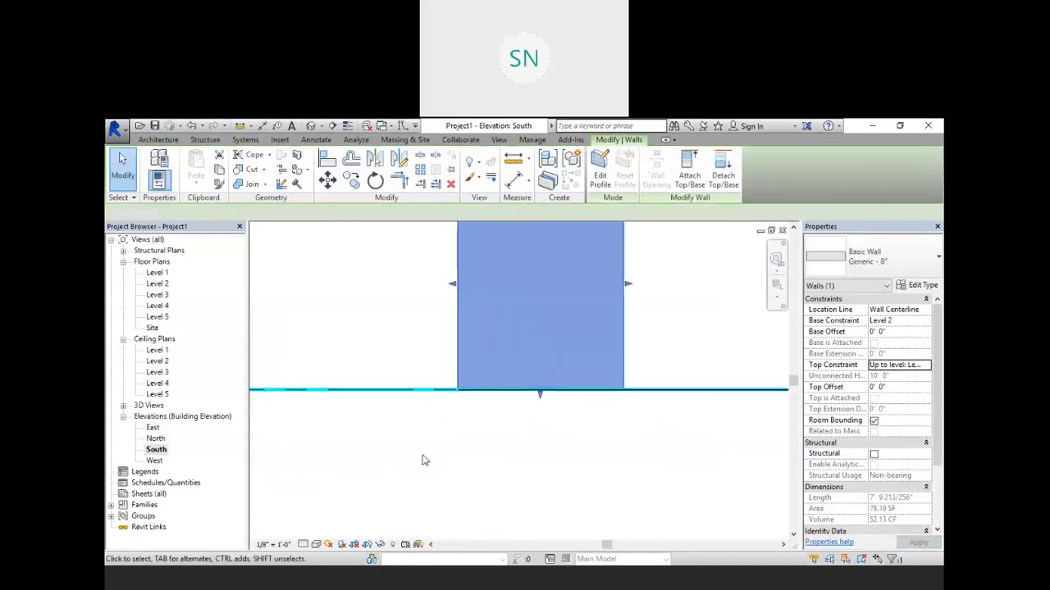
{"action": "left_click", "coordinate": [425, 457]}
{"action": "scroll", "coordinate": [434, 457], "scroll_direction": "down", "scroll_amount": 2}
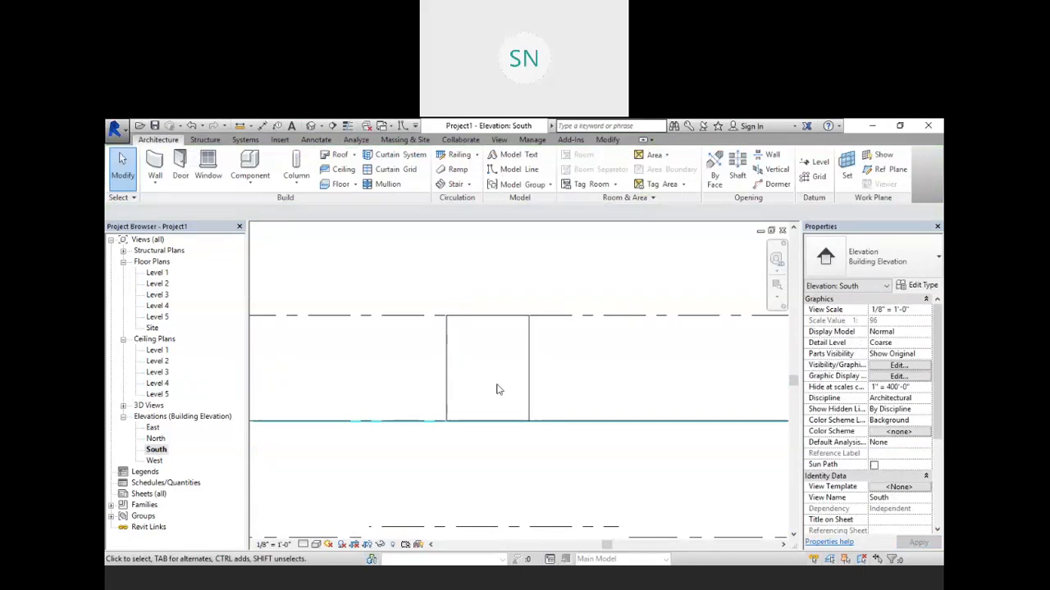
{"action": "scroll", "coordinate": [497, 389], "scroll_direction": "down", "scroll_amount": 1}
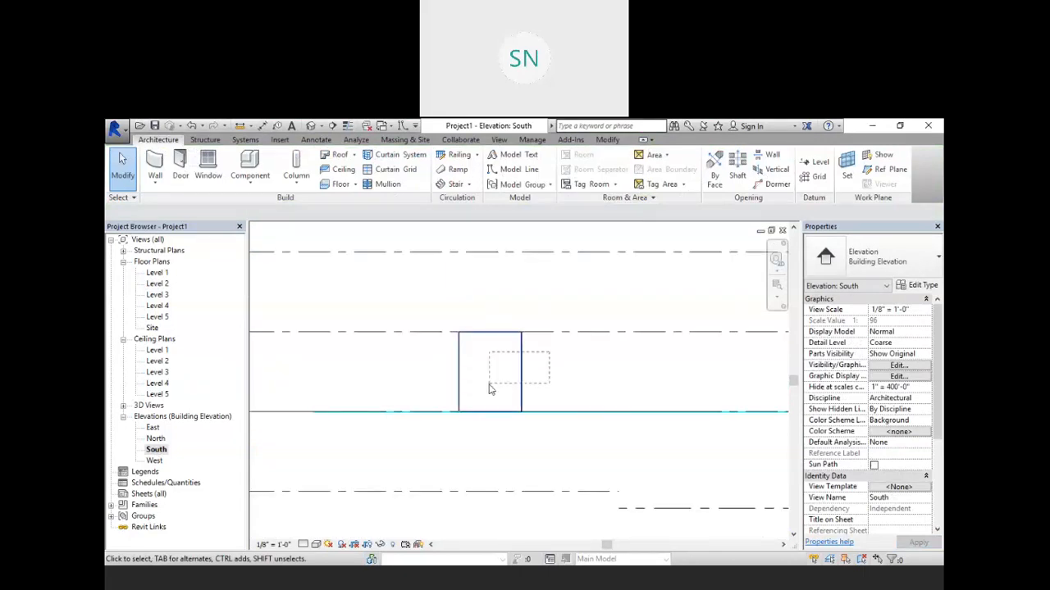
{"action": "left_click", "coordinate": [489, 386]}
{"action": "key", "text": "Delete"}
{"action": "scroll", "coordinate": [487, 388], "scroll_direction": "down", "scroll_amount": 4}
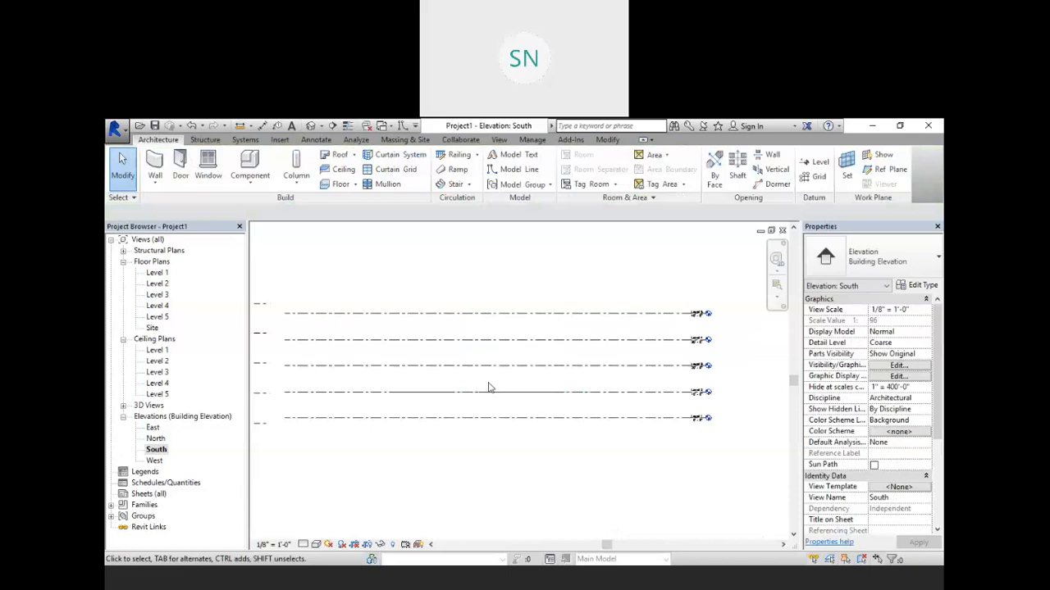
Step: Open and examine the Level 3 and Level 4 floor plans
{"action": "double_click", "coordinate": [157, 295]}
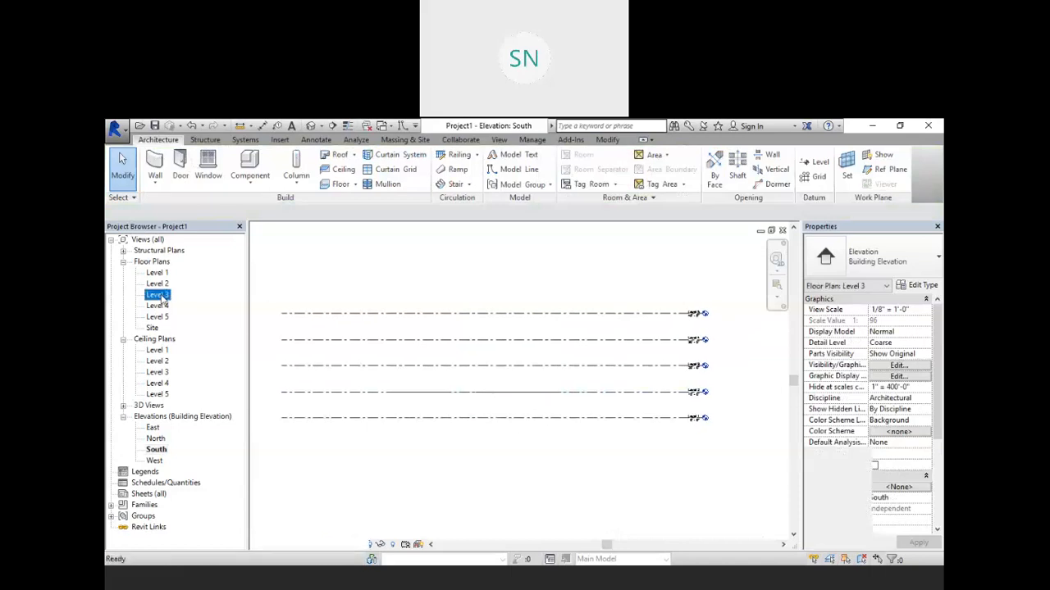
{"action": "scroll", "coordinate": [529, 401], "scroll_direction": "down", "scroll_amount": 4}
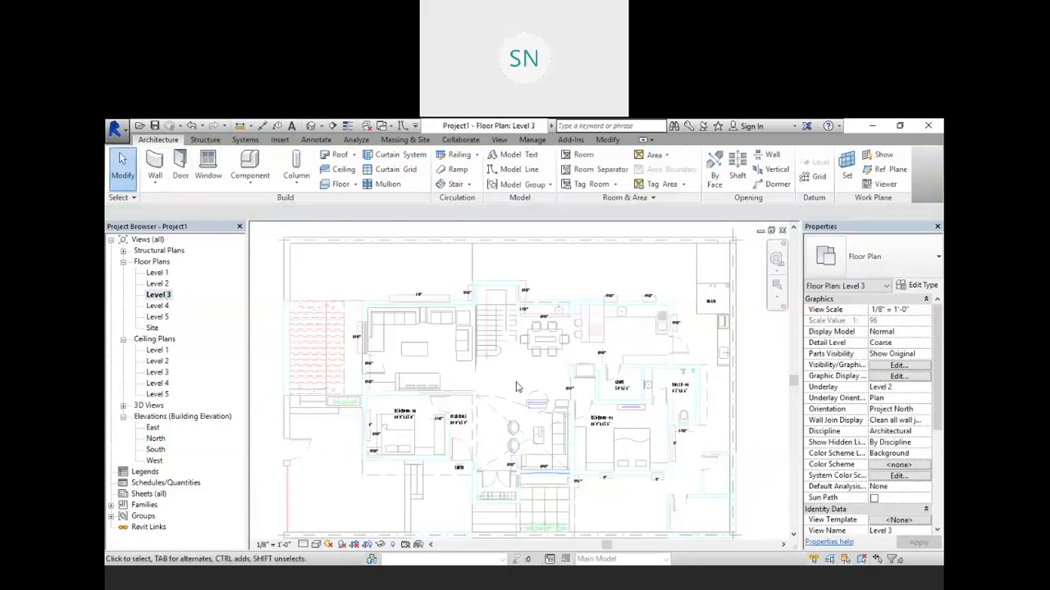
{"action": "scroll", "coordinate": [502, 386], "scroll_direction": "down", "scroll_amount": 3}
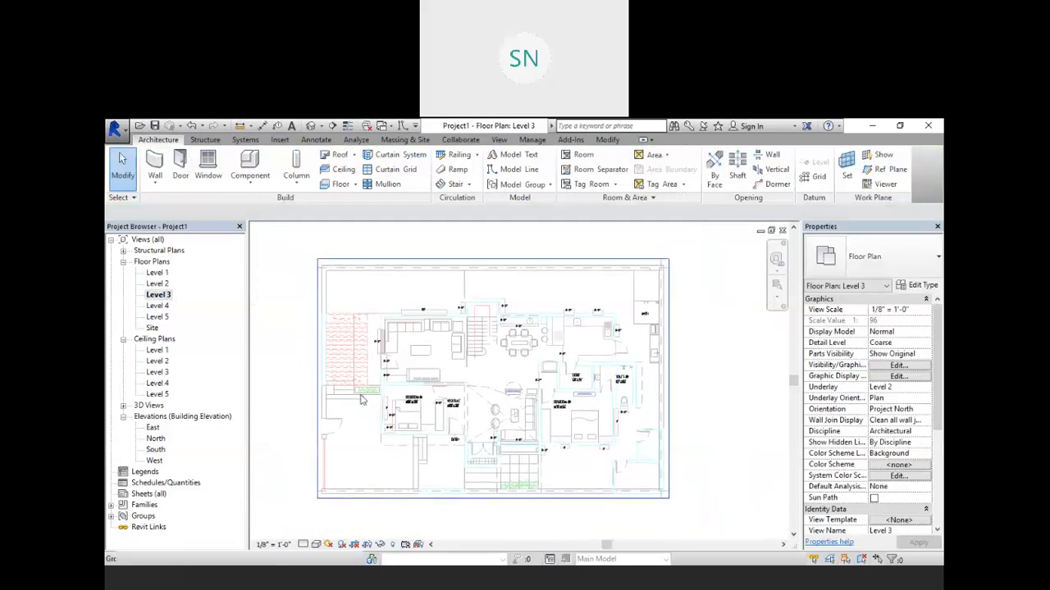
{"action": "double_click", "coordinate": [157, 305]}
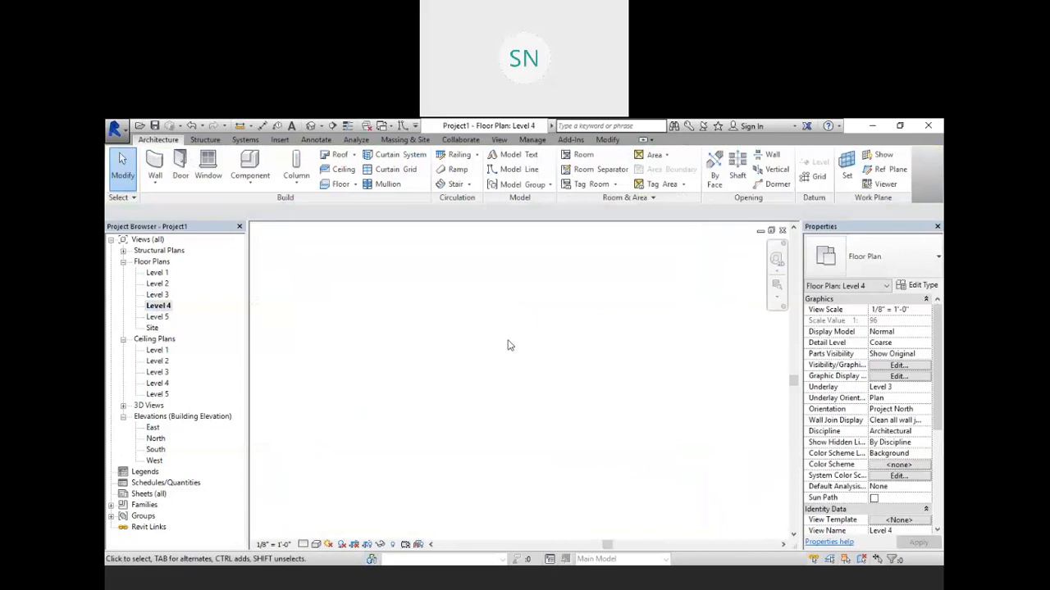
{"action": "scroll", "coordinate": [498, 381], "scroll_direction": "down", "scroll_amount": 4}
Step: In the Level 1 plan, draw a closed rectangle of walls 52'-0" by 20'-0"
{"action": "double_click", "coordinate": [157, 273]}
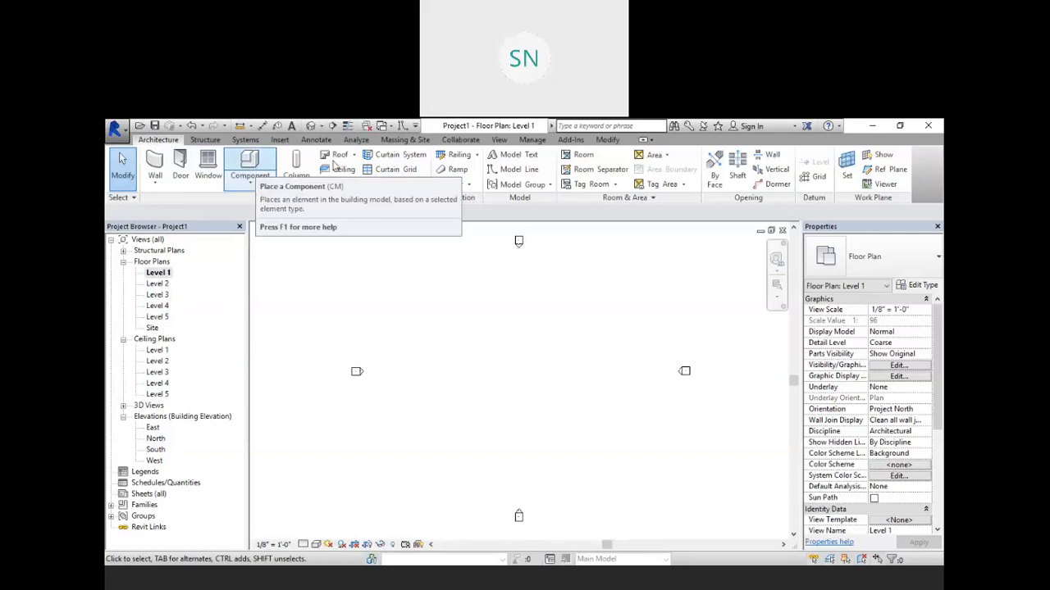
{"action": "left_click", "coordinate": [155, 164]}
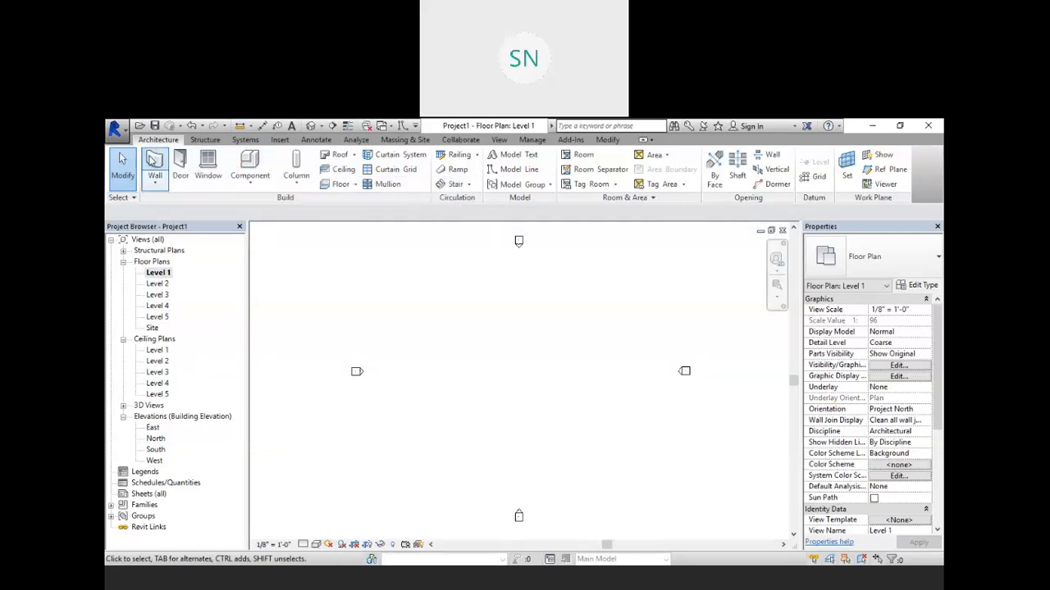
{"action": "left_click", "coordinate": [469, 447]}
{"action": "left_click", "coordinate": [575, 446]}
{"action": "left_click", "coordinate": [572, 408]}
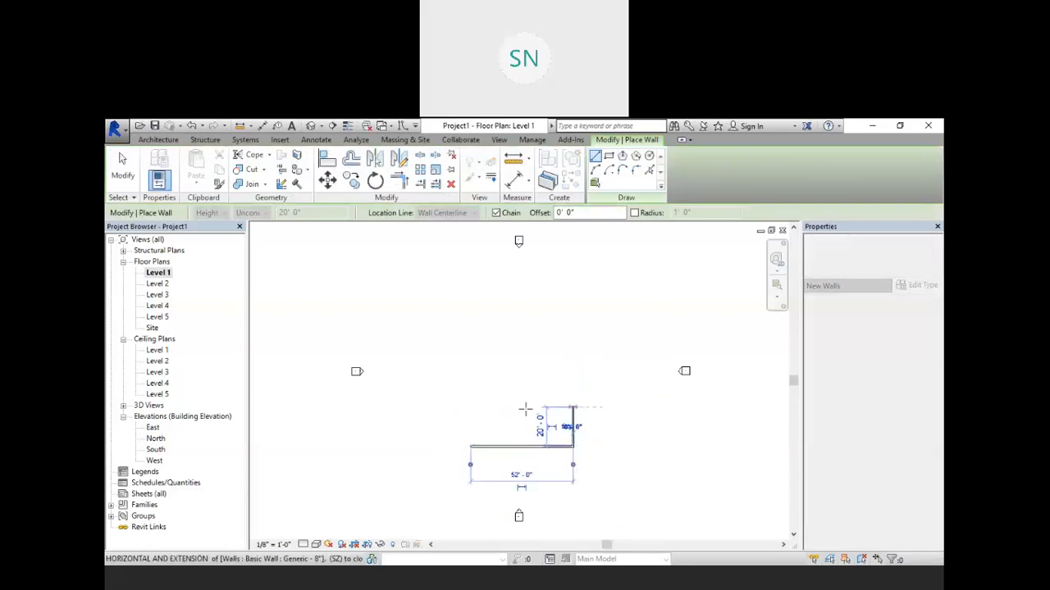
{"action": "left_click", "coordinate": [470, 407]}
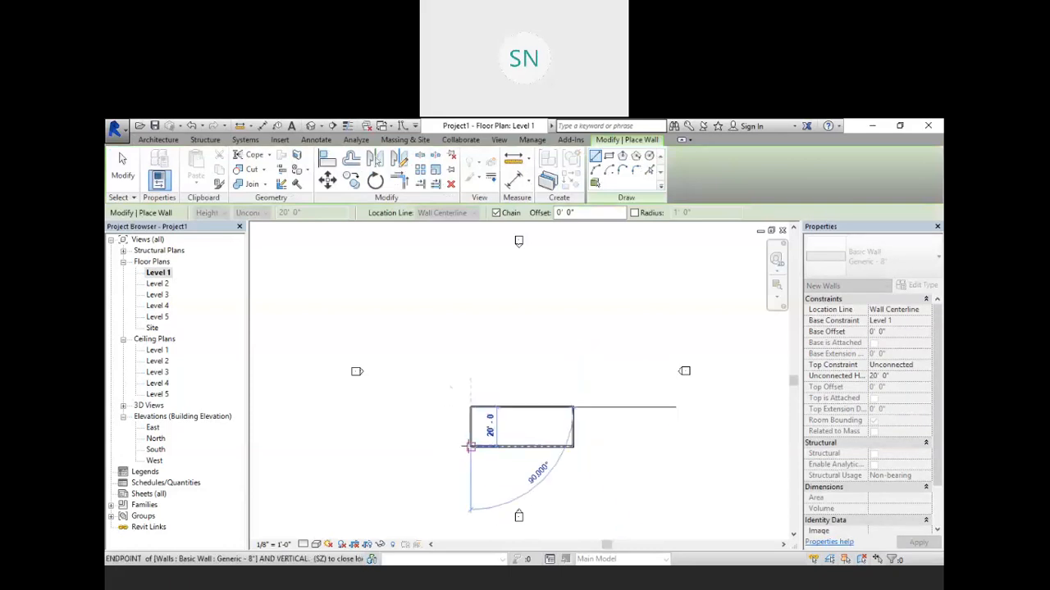
{"action": "left_click", "coordinate": [470, 446]}
Step: Set the wall height to Level 2 in the wall options and leave the Wall tool
{"action": "left_click", "coordinate": [262, 212]}
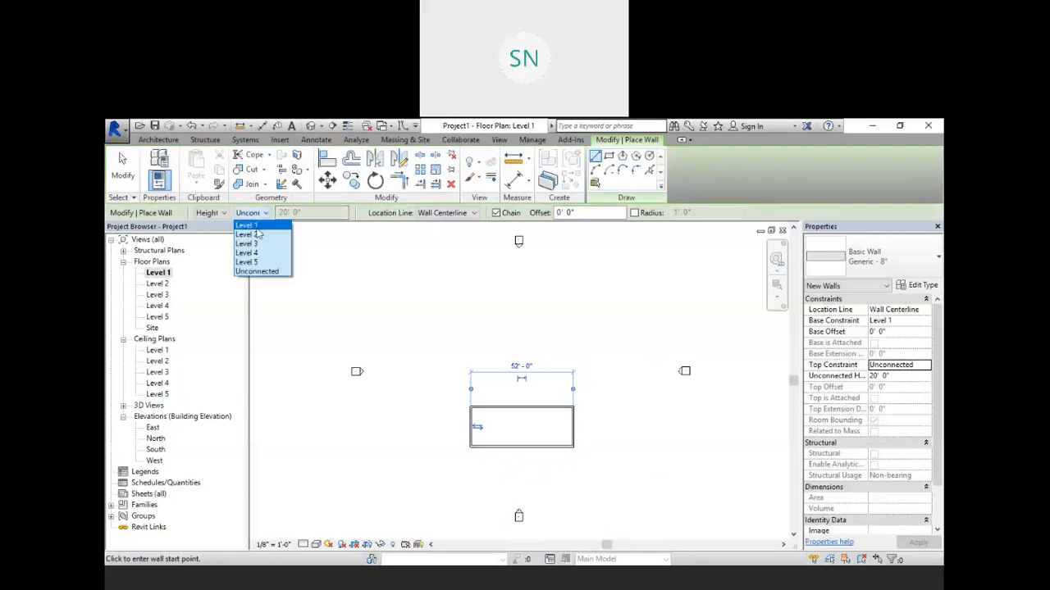
{"action": "left_click", "coordinate": [253, 233]}
{"action": "right_click", "coordinate": [474, 341]}
{"action": "left_click", "coordinate": [498, 355]}
{"action": "right_click", "coordinate": [470, 331]}
{"action": "left_click", "coordinate": [535, 356]}
{"action": "right_click", "coordinate": [506, 323]}
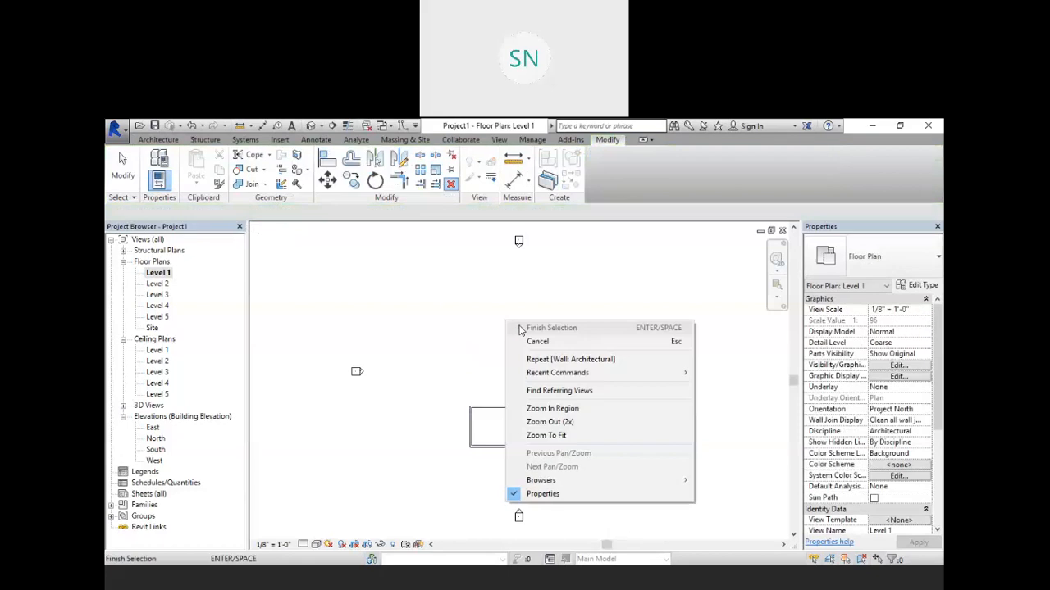
{"action": "left_click", "coordinate": [549, 335]}
Step: Select the four rectangle walls and set their top constraint to Up to level: Level 2
{"action": "left_click_drag", "start_coordinate": [590, 388], "coordinate": [437, 462]}
{"action": "left_click", "coordinate": [909, 366]}
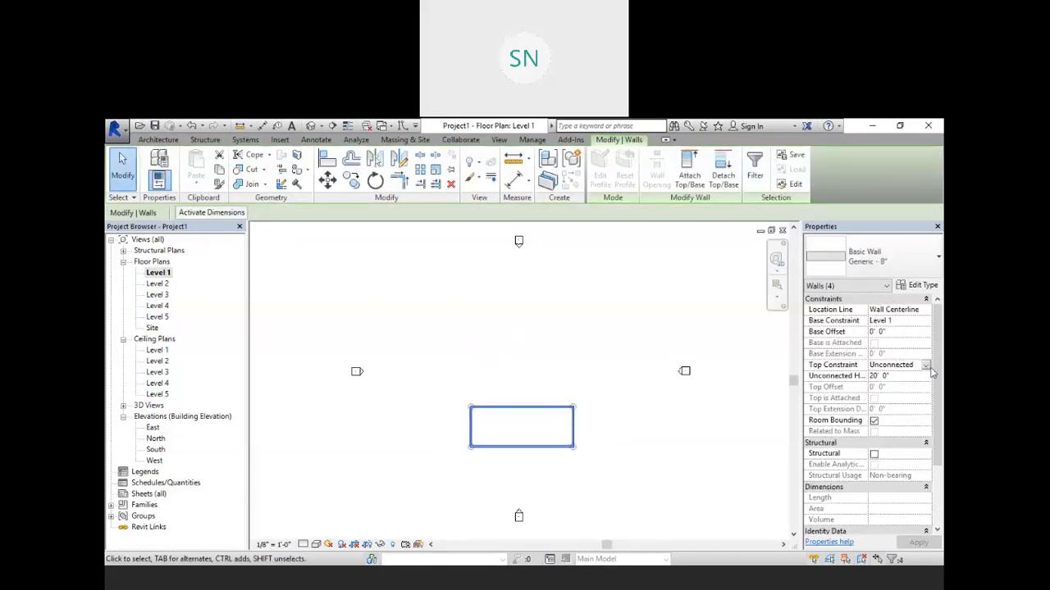
{"action": "left_click", "coordinate": [926, 365]}
{"action": "left_click", "coordinate": [897, 401]}
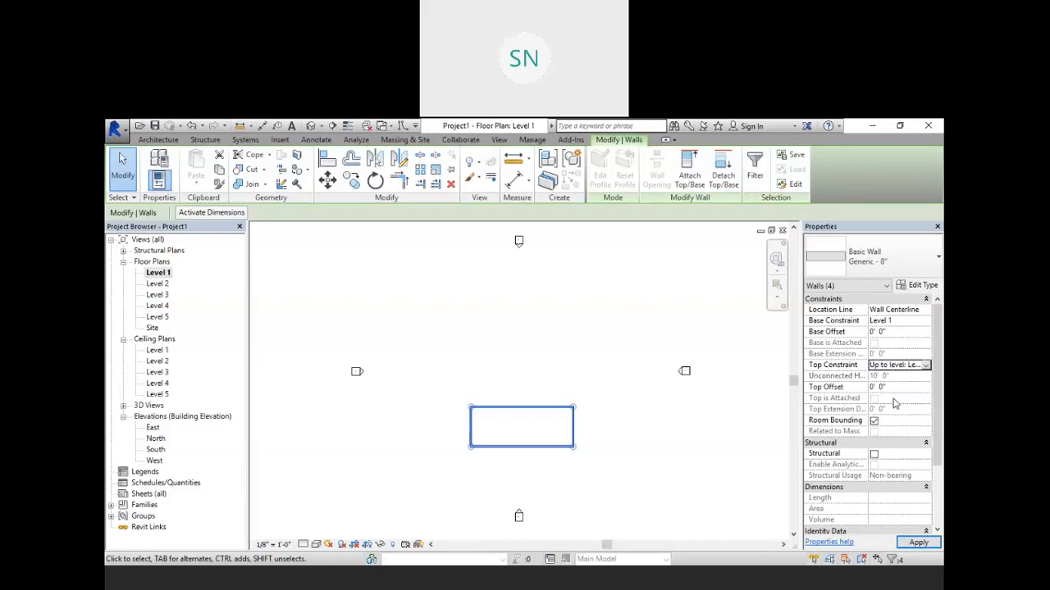
{"action": "left_click", "coordinate": [632, 363]}
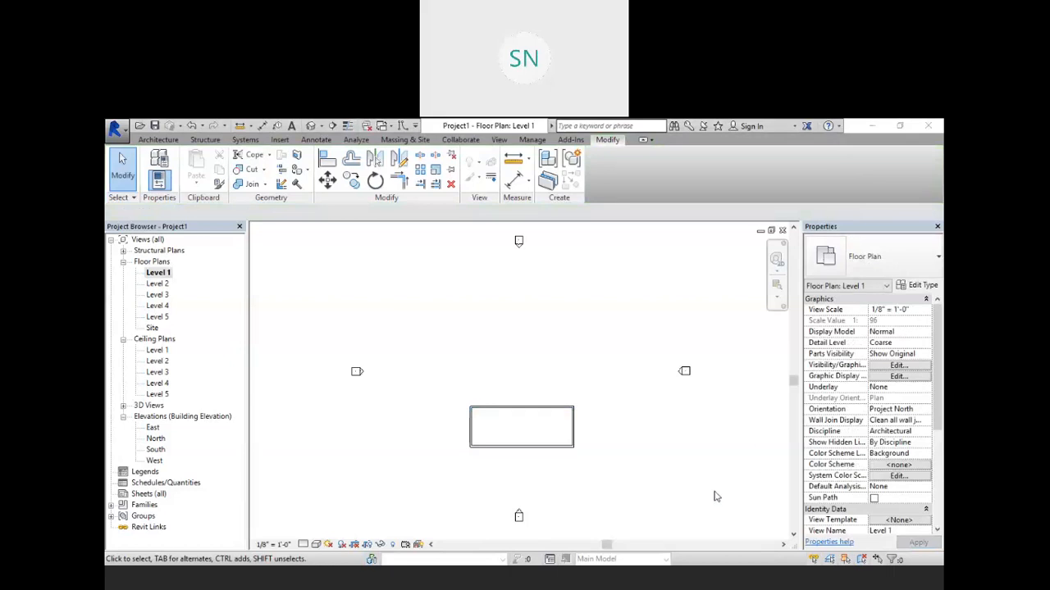
Step: Inspect the rectangle walls against the imported drawing in the Level 1, Level 2 and Level 3 plans
{"action": "scroll", "coordinate": [560, 479], "scroll_direction": "up", "scroll_amount": 3}
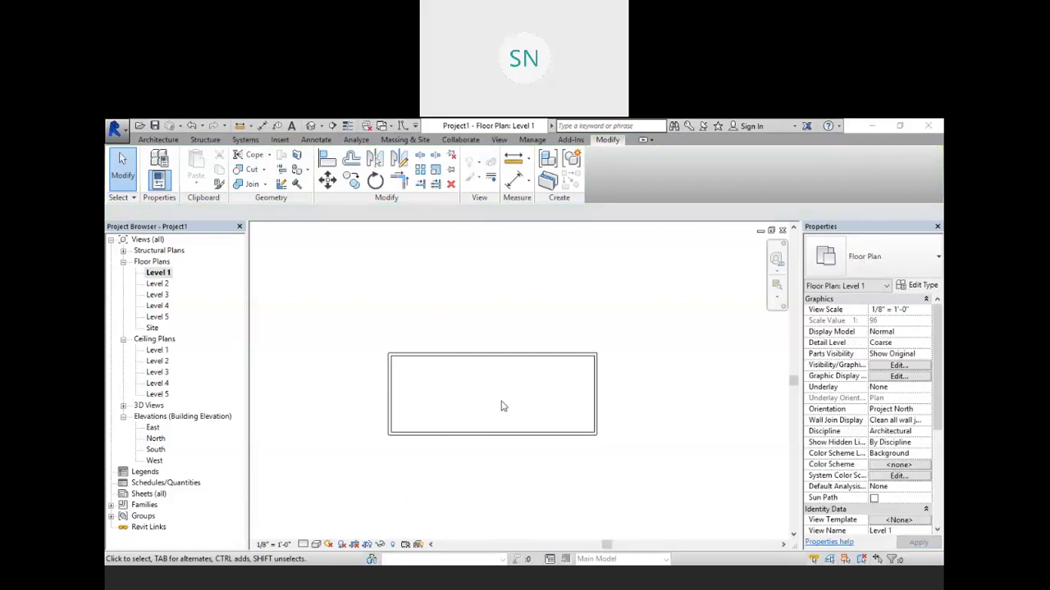
{"action": "double_click", "coordinate": [156, 283]}
{"action": "middle_click_drag", "start_coordinate": [527, 429], "coordinate": [601, 348]}
{"action": "scroll", "coordinate": [506, 249], "scroll_direction": "down", "scroll_amount": 3}
{"action": "middle_click_drag", "start_coordinate": [607, 403], "coordinate": [564, 387]}
{"action": "scroll", "coordinate": [539, 399], "scroll_direction": "up", "scroll_amount": 2}
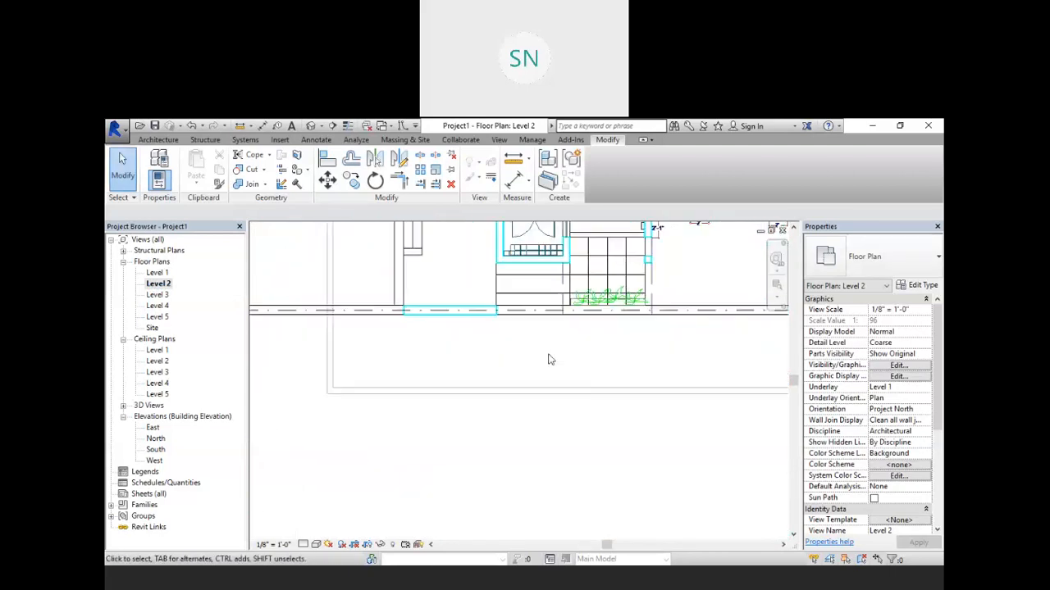
{"action": "scroll", "coordinate": [536, 430], "scroll_direction": "up", "scroll_amount": 1}
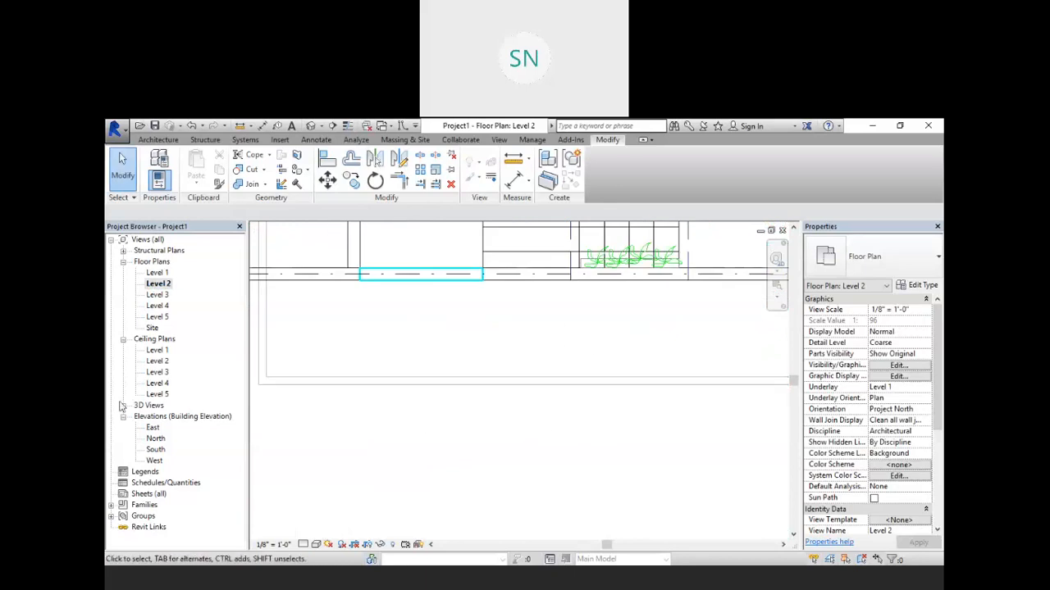
{"action": "double_click", "coordinate": [158, 274]}
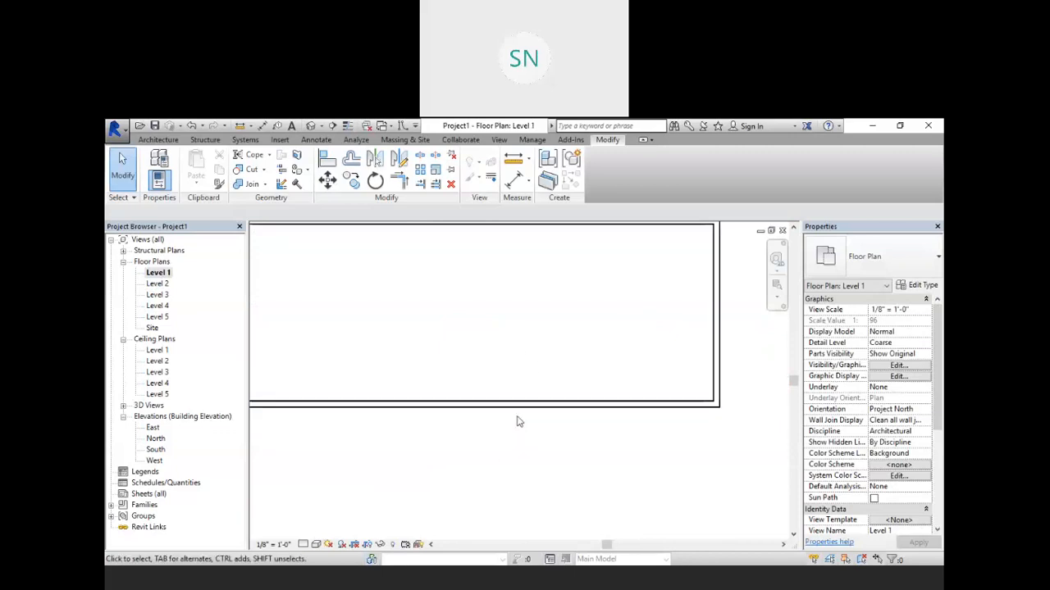
{"action": "double_click", "coordinate": [157, 284]}
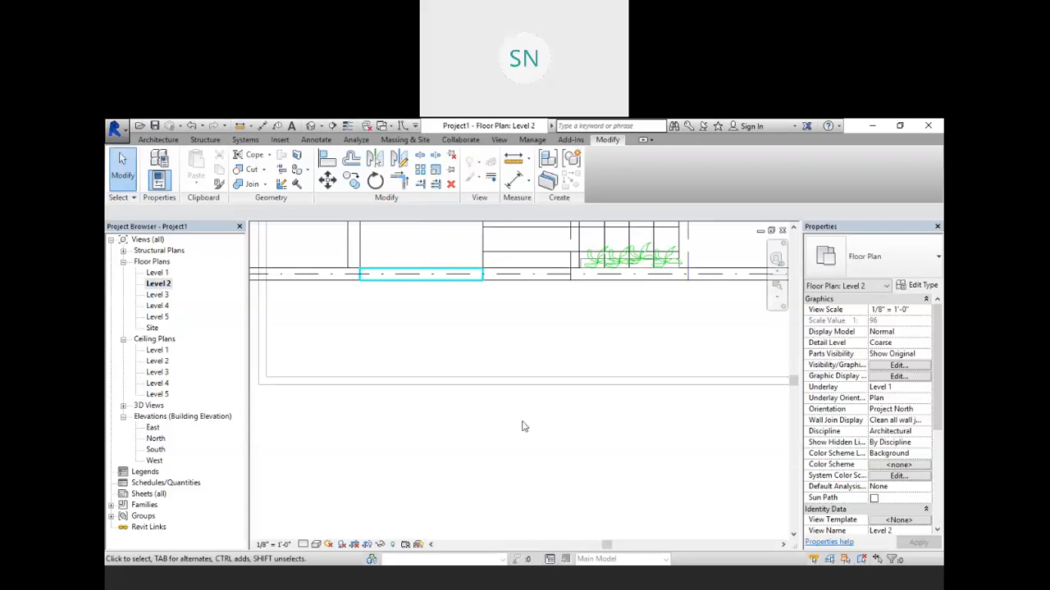
{"action": "double_click", "coordinate": [157, 294]}
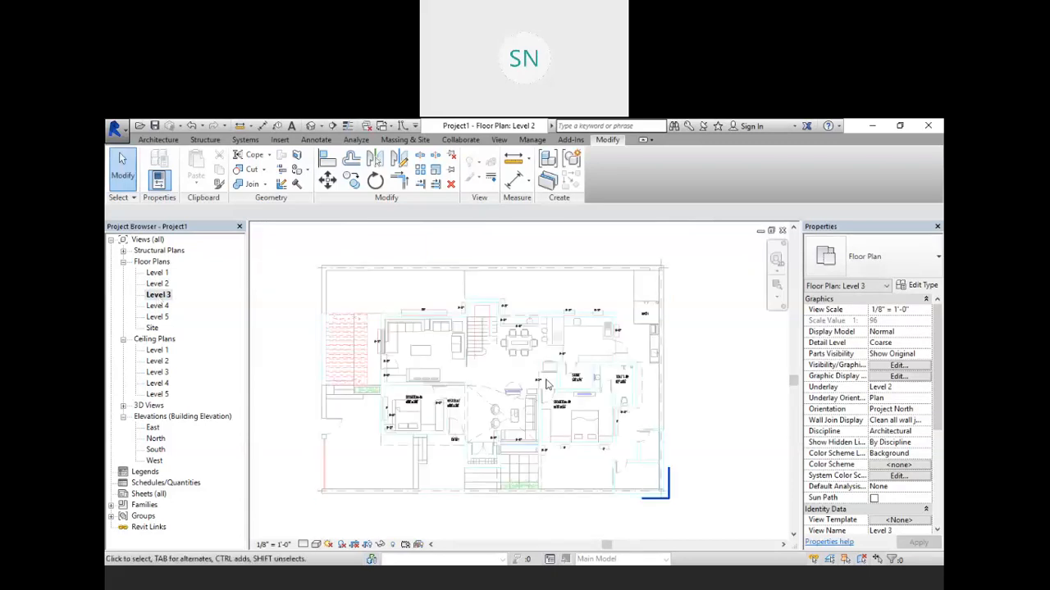
{"action": "scroll", "coordinate": [532, 426], "scroll_direction": "up", "scroll_amount": 6}
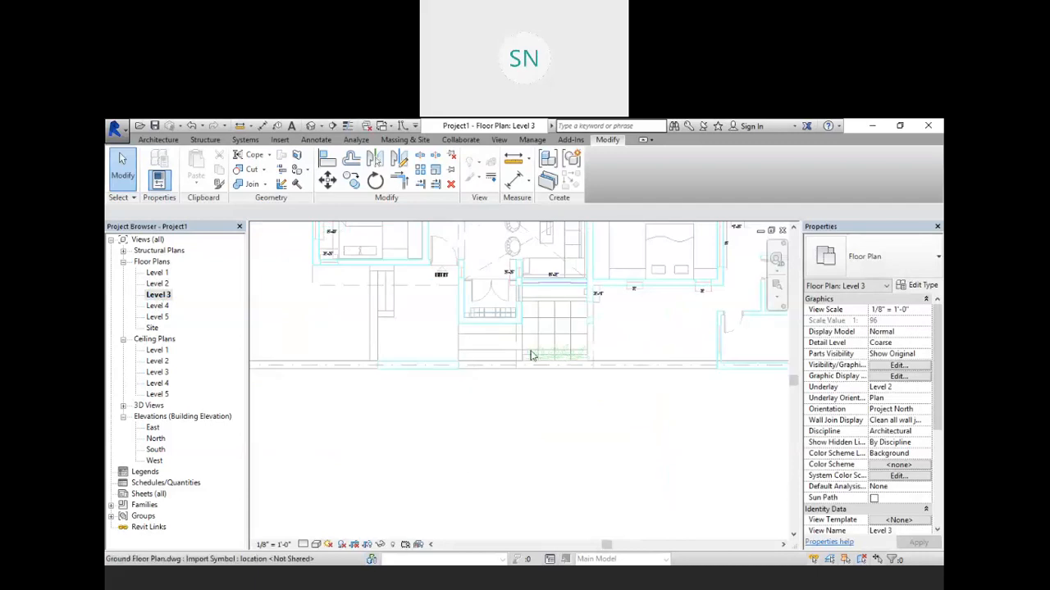
{"action": "scroll", "coordinate": [525, 410], "scroll_direction": "down", "scroll_amount": 3}
{"action": "middle_click_drag", "start_coordinate": [520, 425], "coordinate": [520, 496]}
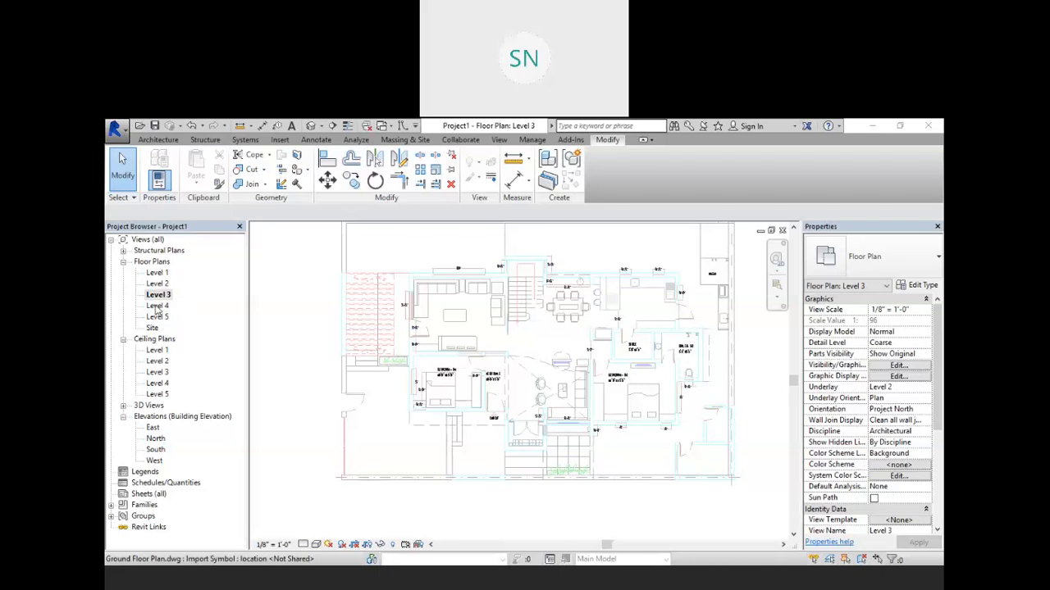
Step: Review the Level 4, Level 5, Level 2 and Level 3 floor plans and their underlays
{"action": "double_click", "coordinate": [157, 306]}
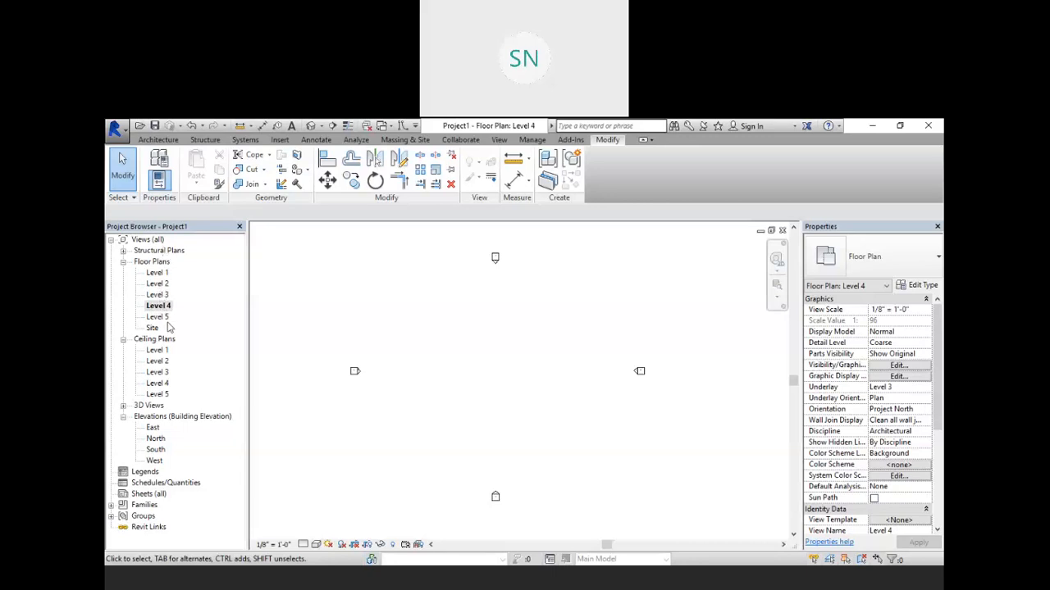
{"action": "double_click", "coordinate": [155, 319]}
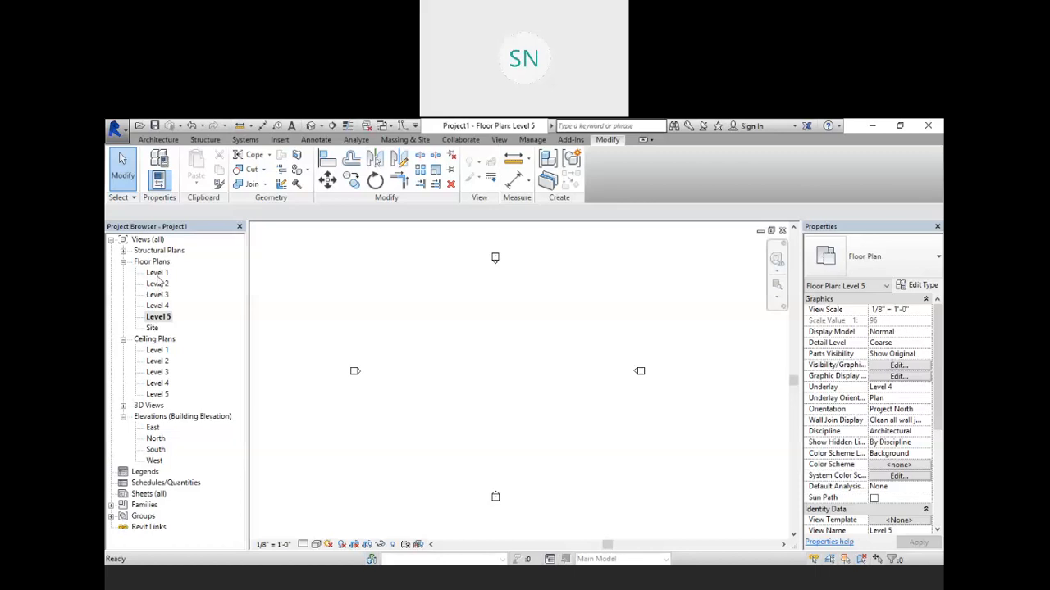
{"action": "double_click", "coordinate": [157, 284]}
{"action": "middle_click_drag", "start_coordinate": [393, 320], "coordinate": [433, 432]}
{"action": "scroll", "coordinate": [436, 410], "scroll_direction": "down", "scroll_amount": 2}
{"action": "middle_click_drag", "start_coordinate": [510, 353], "coordinate": [492, 424]}
{"action": "scroll", "coordinate": [490, 428], "scroll_direction": "down", "scroll_amount": 2}
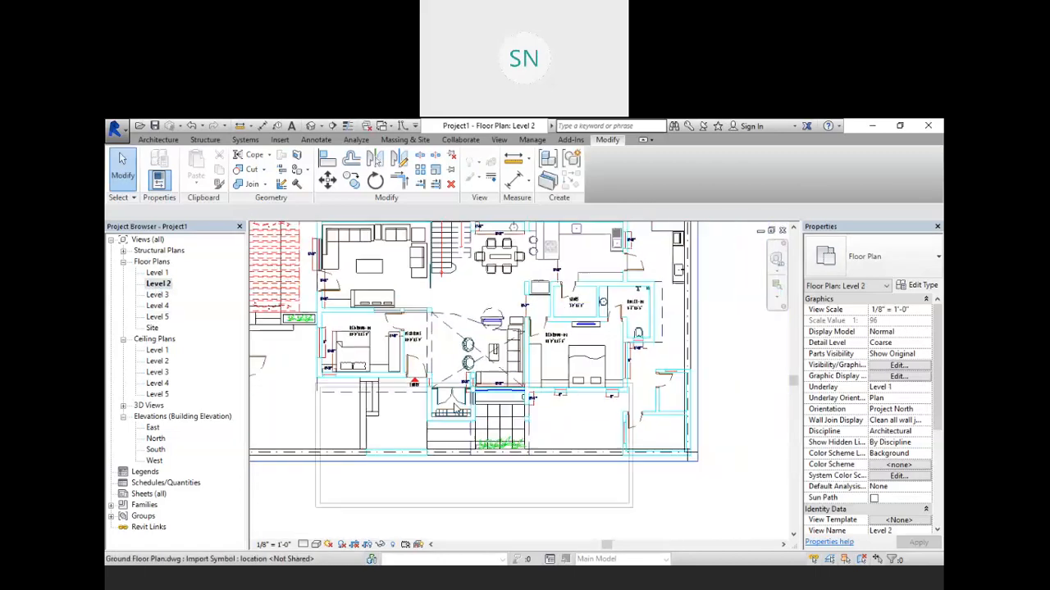
{"action": "double_click", "coordinate": [157, 295]}
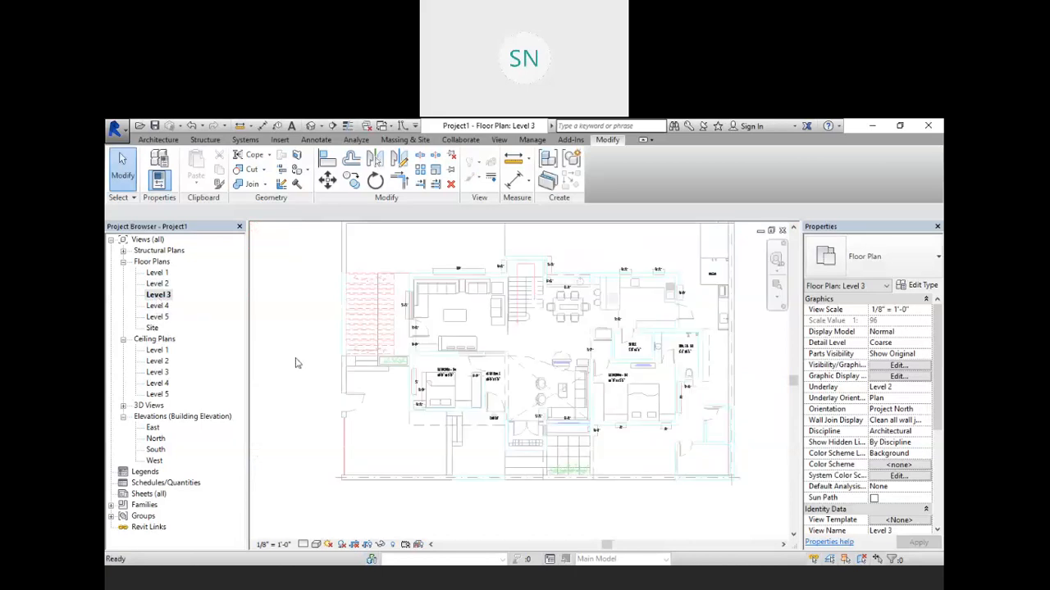
{"action": "middle_click_drag", "start_coordinate": [520, 366], "coordinate": [495, 373]}
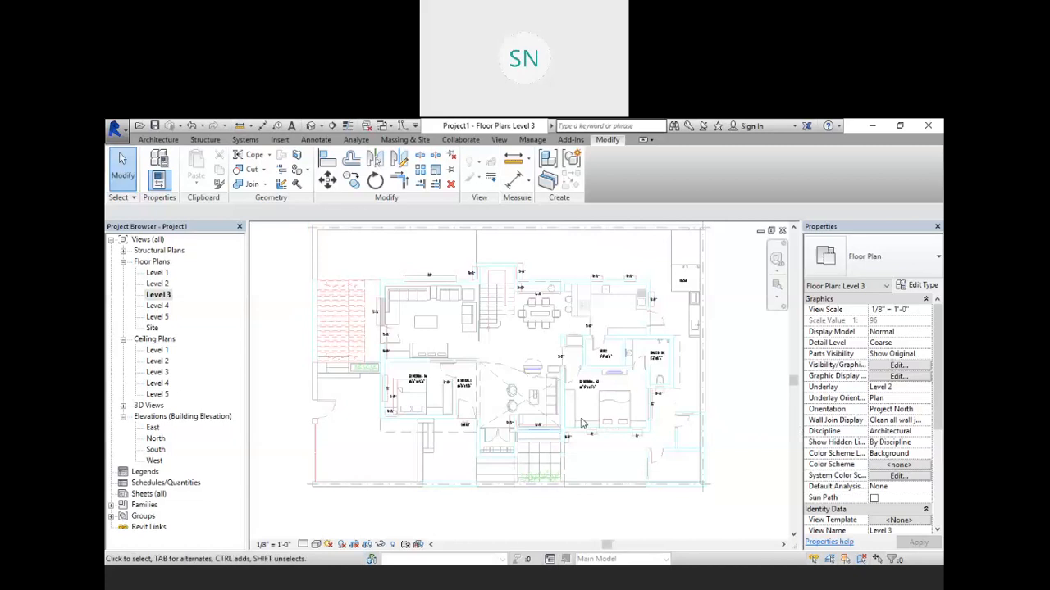
{"action": "left_click", "coordinate": [504, 360]}
{"action": "scroll", "coordinate": [419, 399], "scroll_direction": "down", "scroll_amount": 1}
{"action": "scroll", "coordinate": [495, 325], "scroll_direction": "up", "scroll_amount": 1}
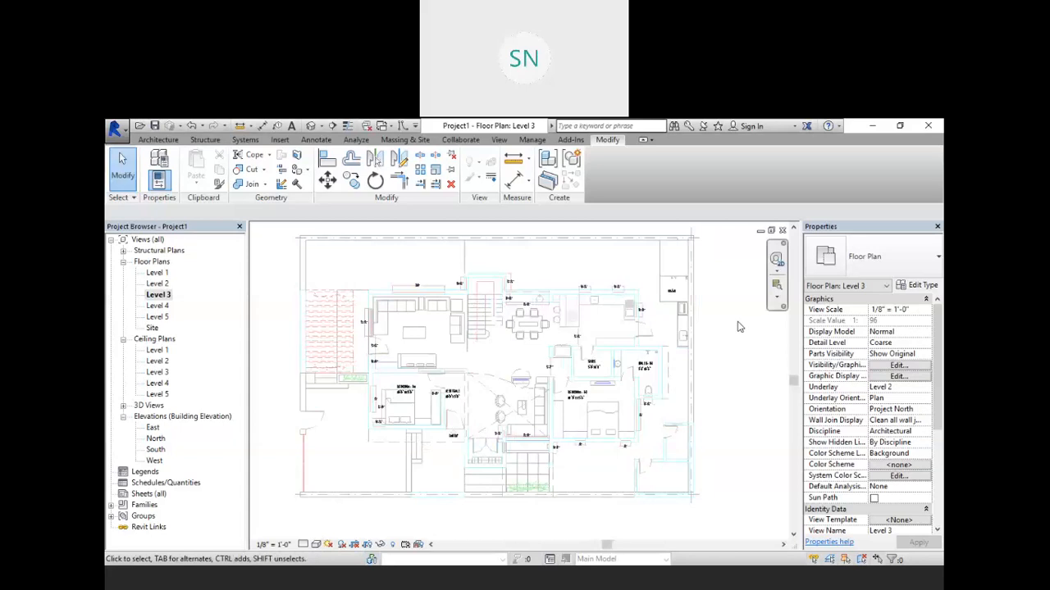
Step: Open the South elevation and zoom in to examine the levels and the wall heights
{"action": "middle_click_drag", "start_coordinate": [740, 333], "coordinate": [743, 351]}
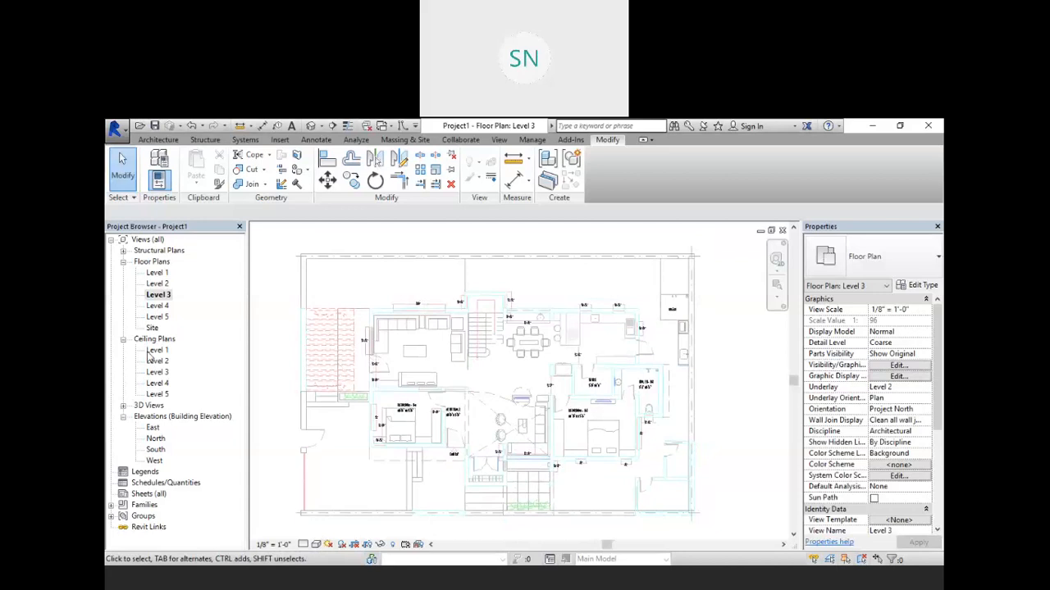
{"action": "double_click", "coordinate": [155, 449]}
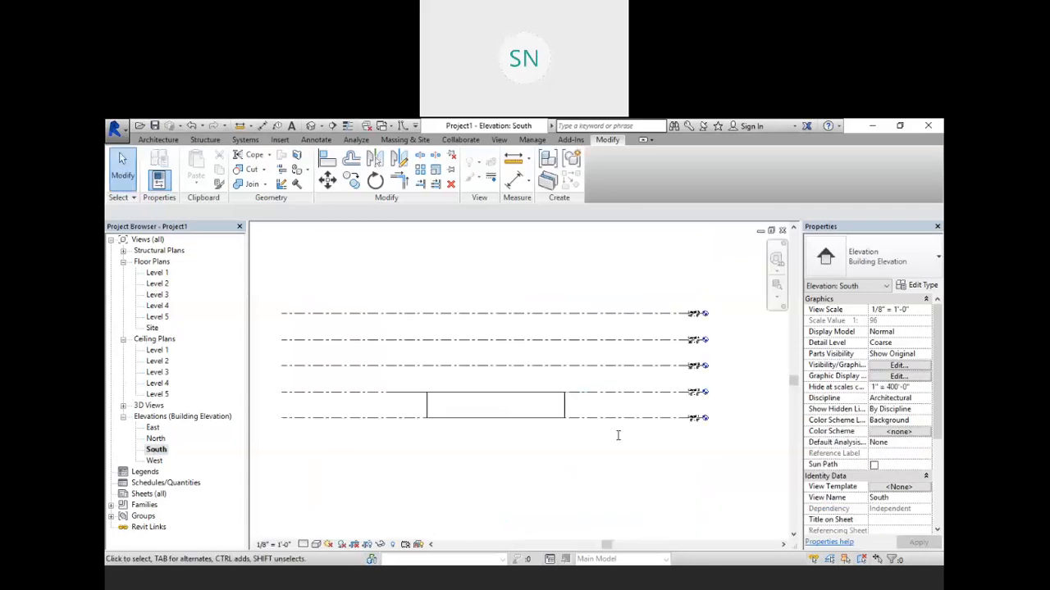
{"action": "scroll", "coordinate": [623, 426], "scroll_direction": "up", "scroll_amount": 5}
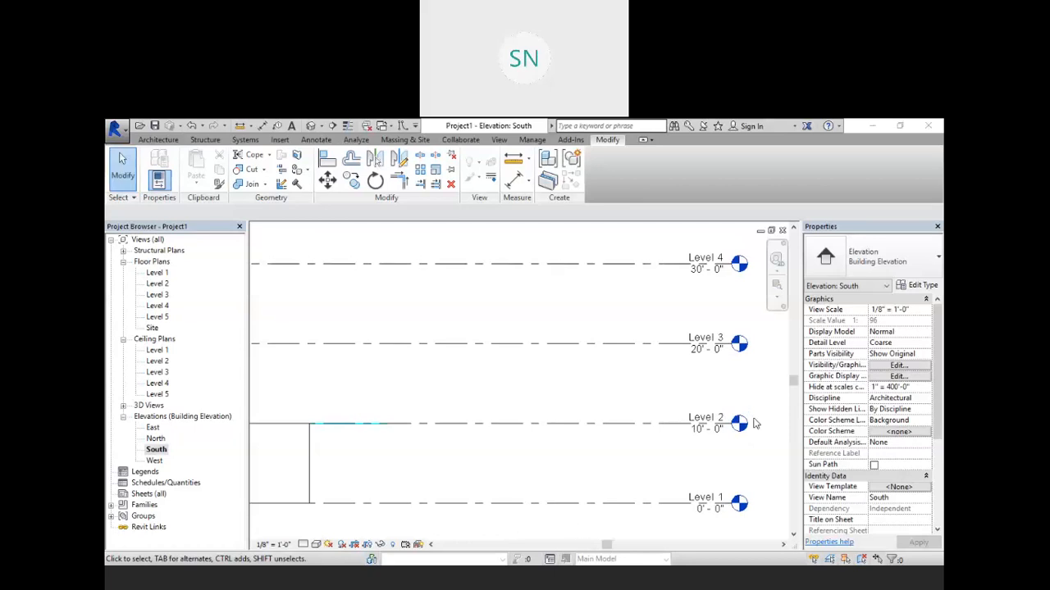
{"action": "scroll", "coordinate": [516, 387], "scroll_direction": "down", "scroll_amount": 3}
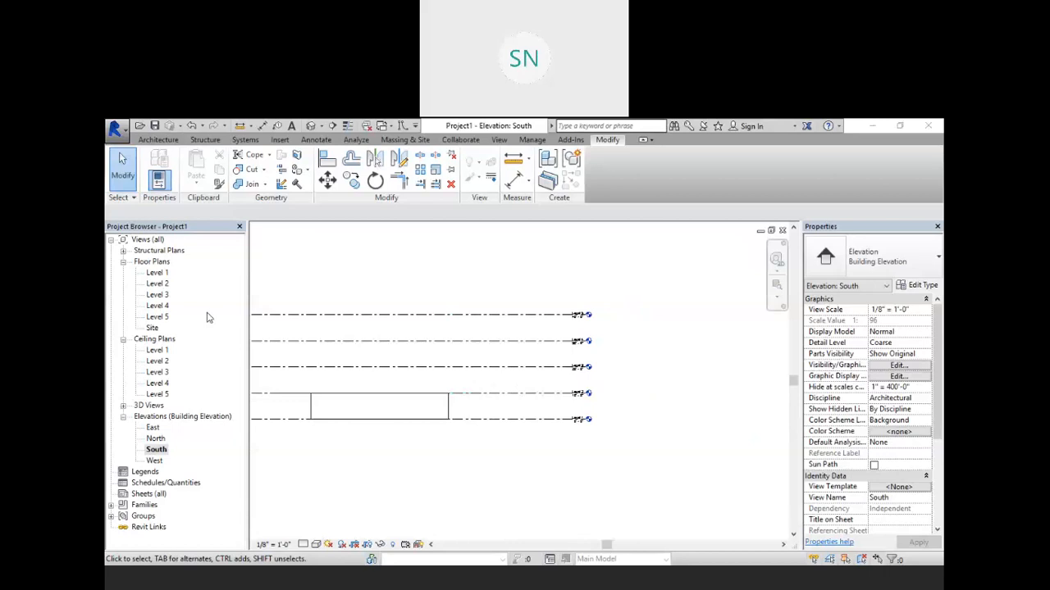
Step: In the Level 3 plan, set the View Range view depth level to Unlimited and apply it
{"action": "double_click", "coordinate": [159, 295]}
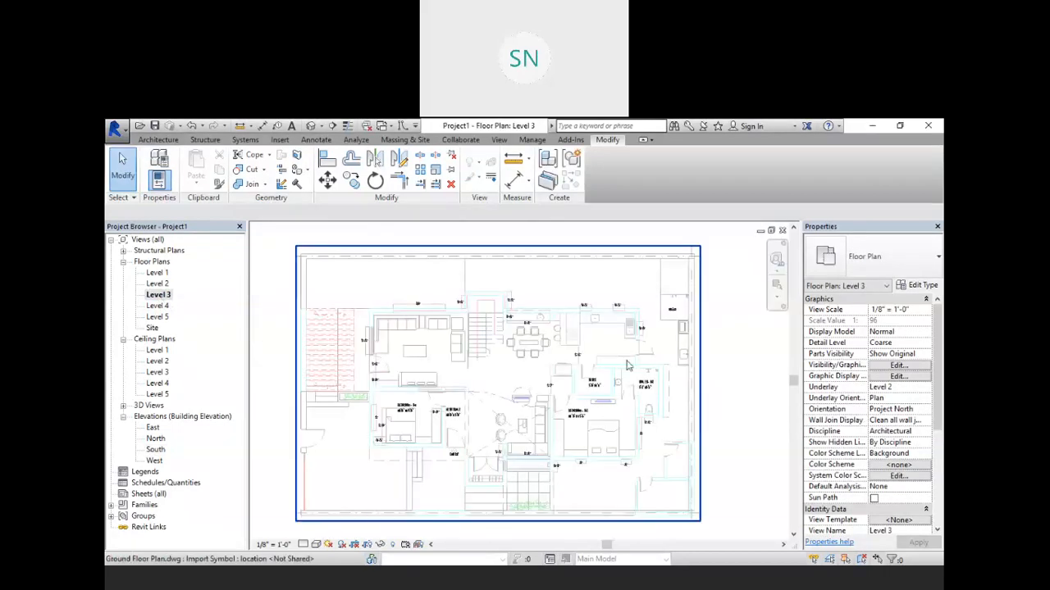
{"action": "middle_click_drag", "start_coordinate": [631, 372], "coordinate": [608, 341]}
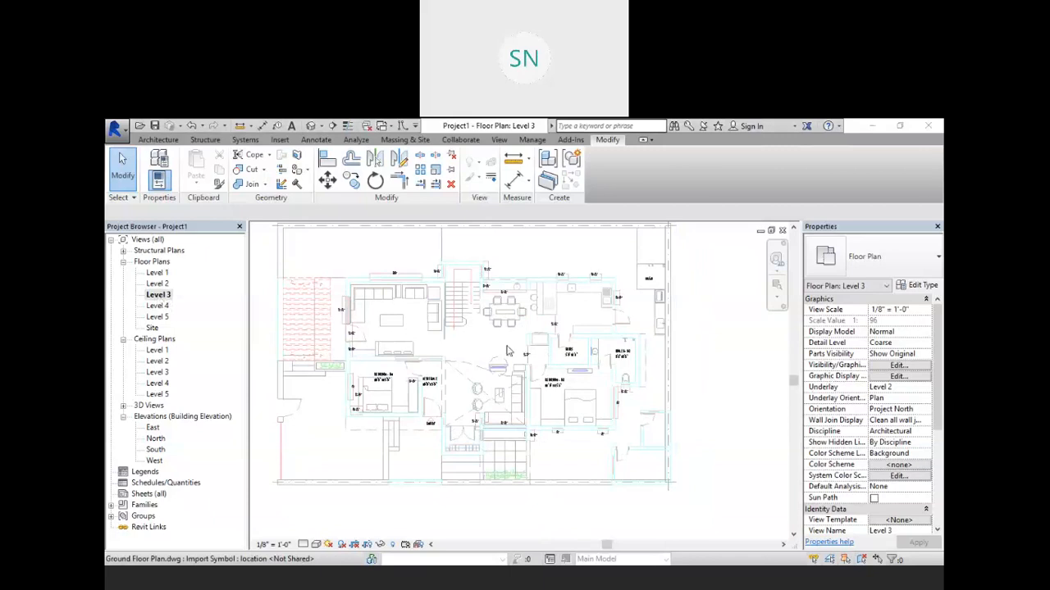
{"action": "scroll", "coordinate": [882, 410], "scroll_direction": "down", "scroll_amount": 5}
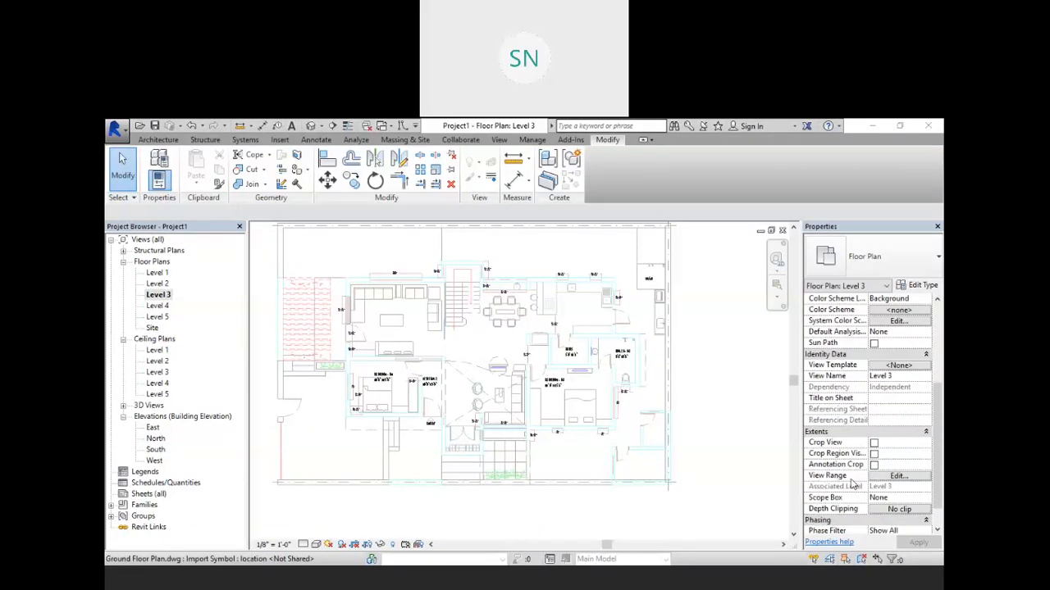
{"action": "left_click", "coordinate": [897, 480]}
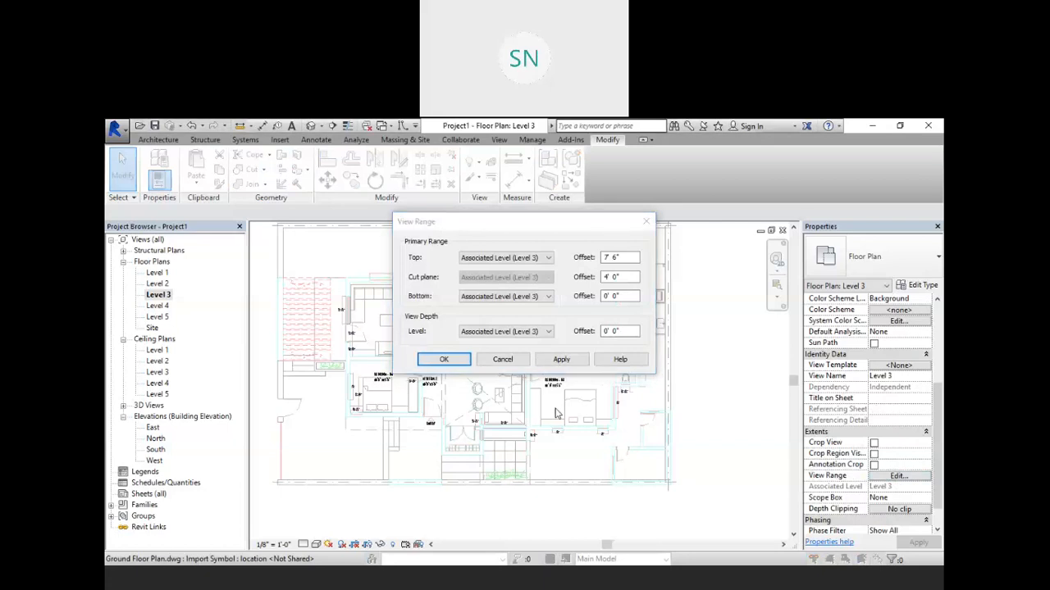
{"action": "left_click", "coordinate": [478, 225]}
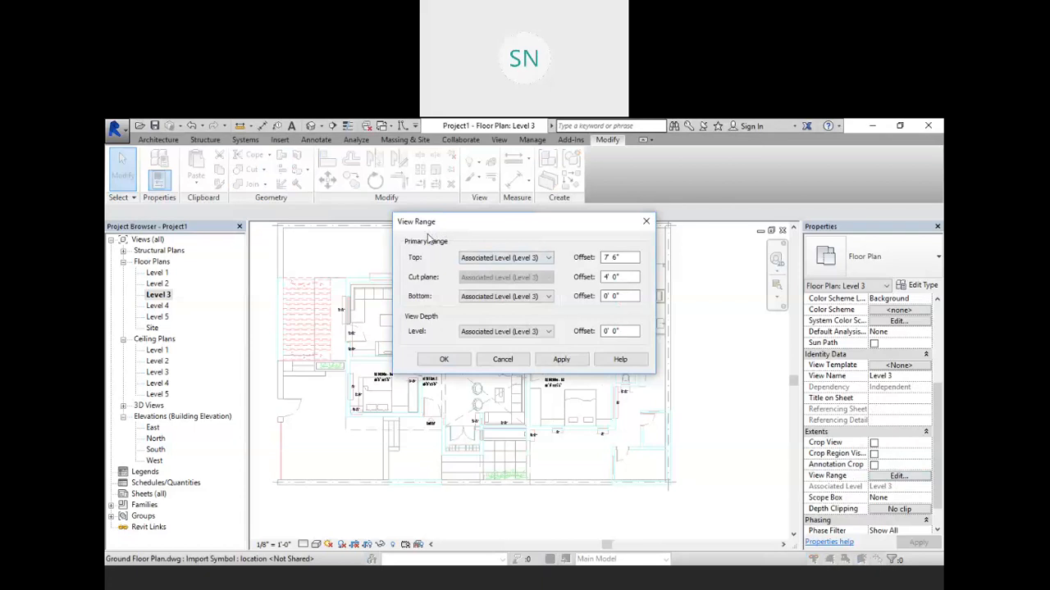
{"action": "left_click_drag", "start_coordinate": [428, 237], "coordinate": [369, 252]}
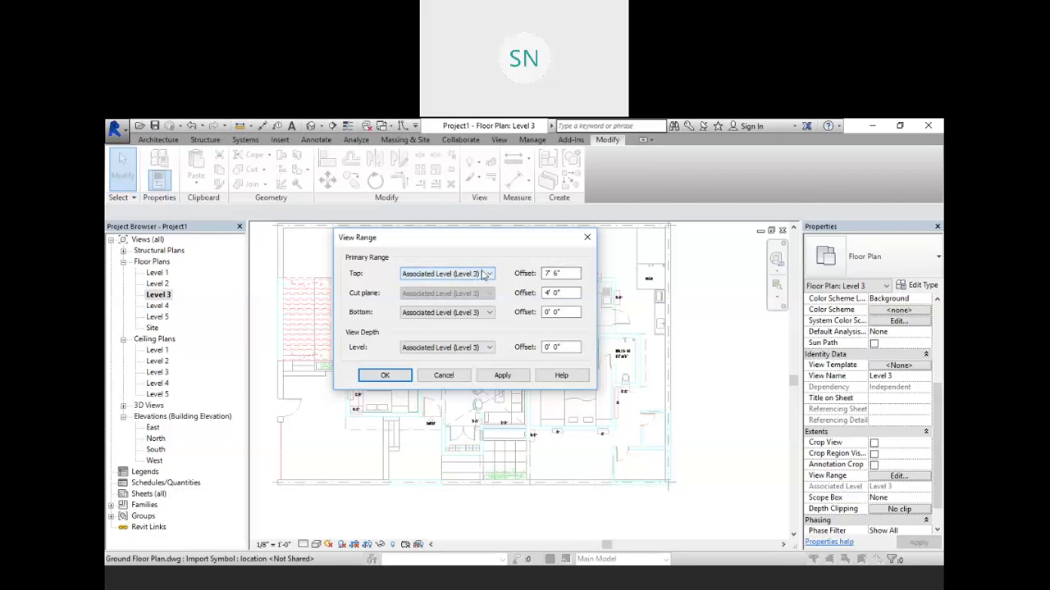
{"action": "left_click", "coordinate": [555, 274]}
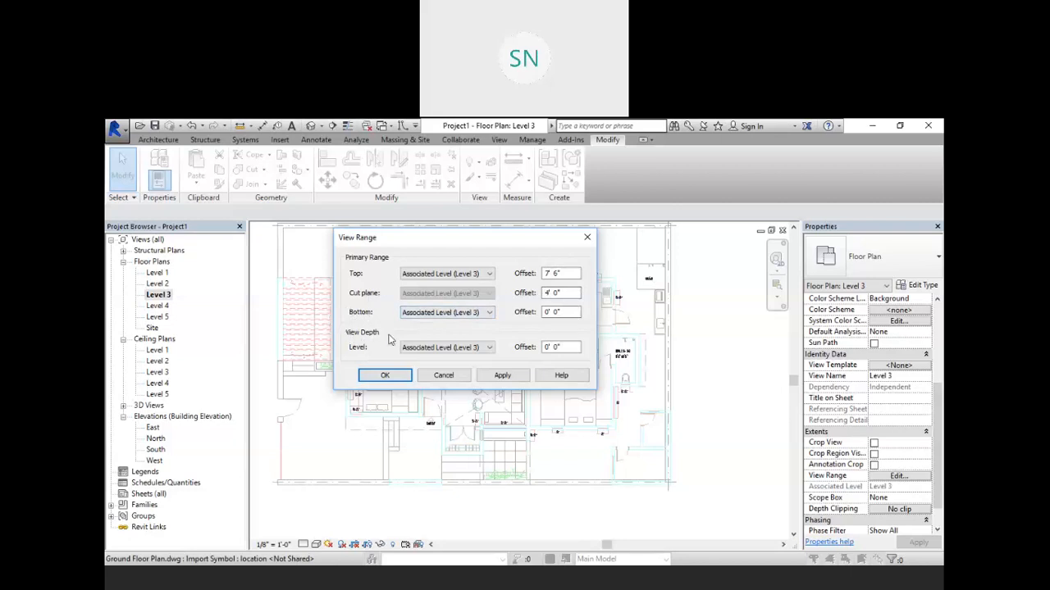
{"action": "left_click", "coordinate": [486, 347]}
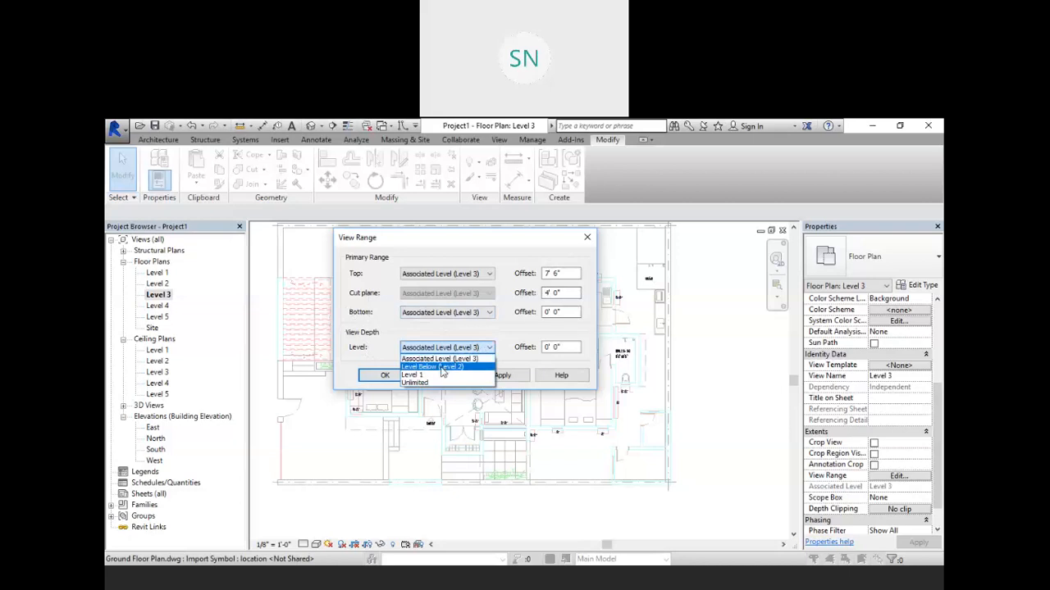
{"action": "left_click", "coordinate": [419, 382]}
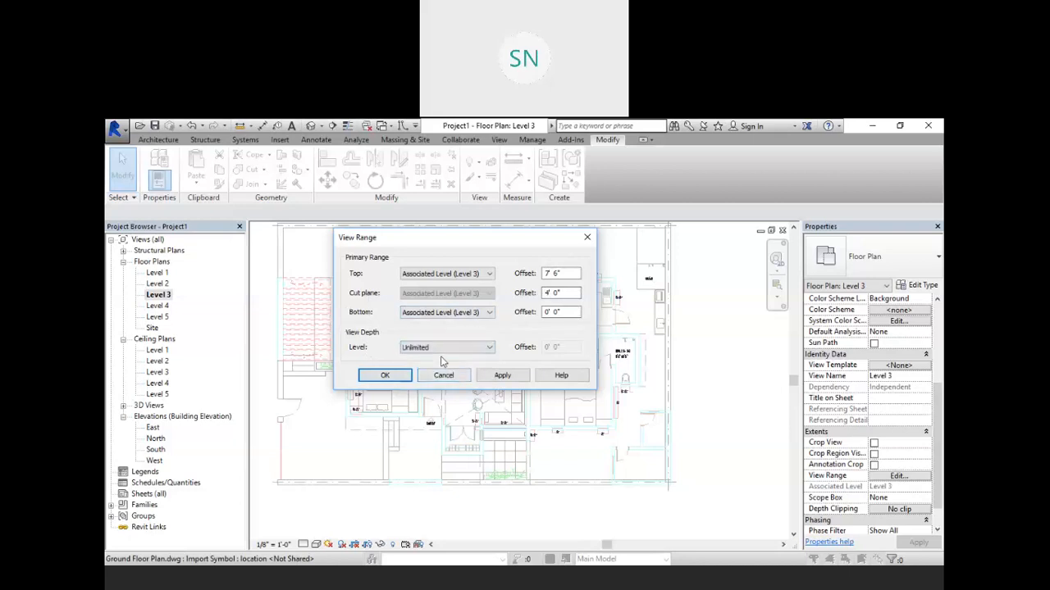
{"action": "left_click", "coordinate": [499, 377]}
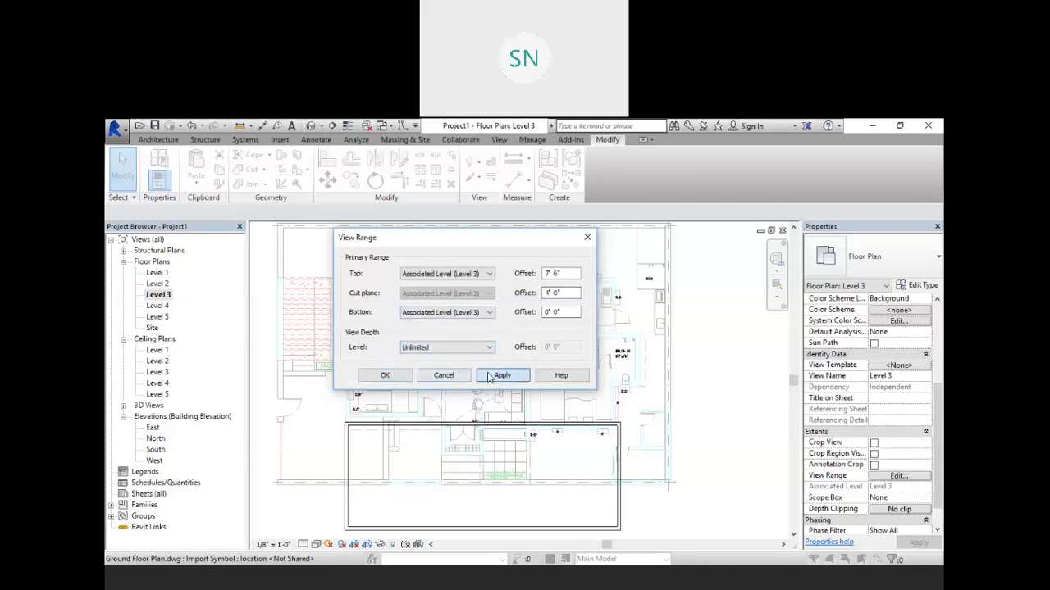
{"action": "left_click", "coordinate": [388, 378]}
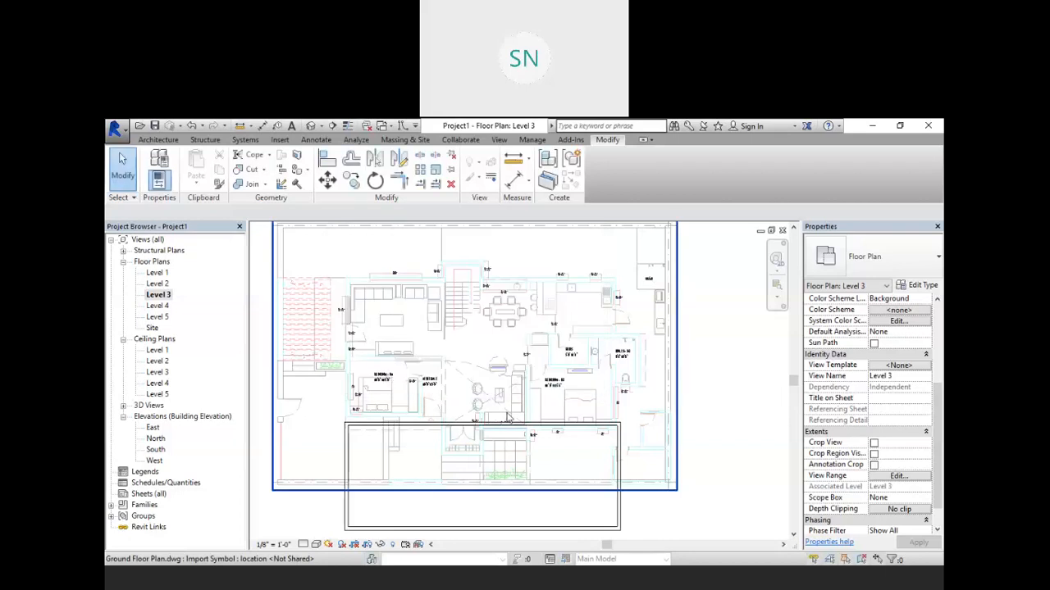
{"action": "scroll", "coordinate": [597, 375], "scroll_direction": "down", "scroll_amount": 3}
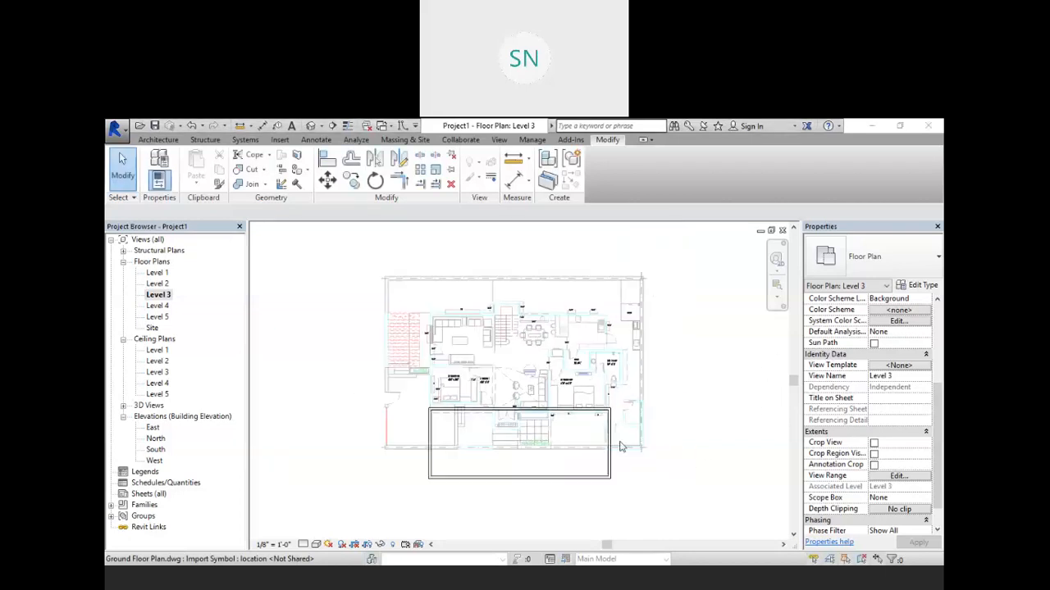
{"action": "scroll", "coordinate": [506, 475], "scroll_direction": "up", "scroll_amount": 2}
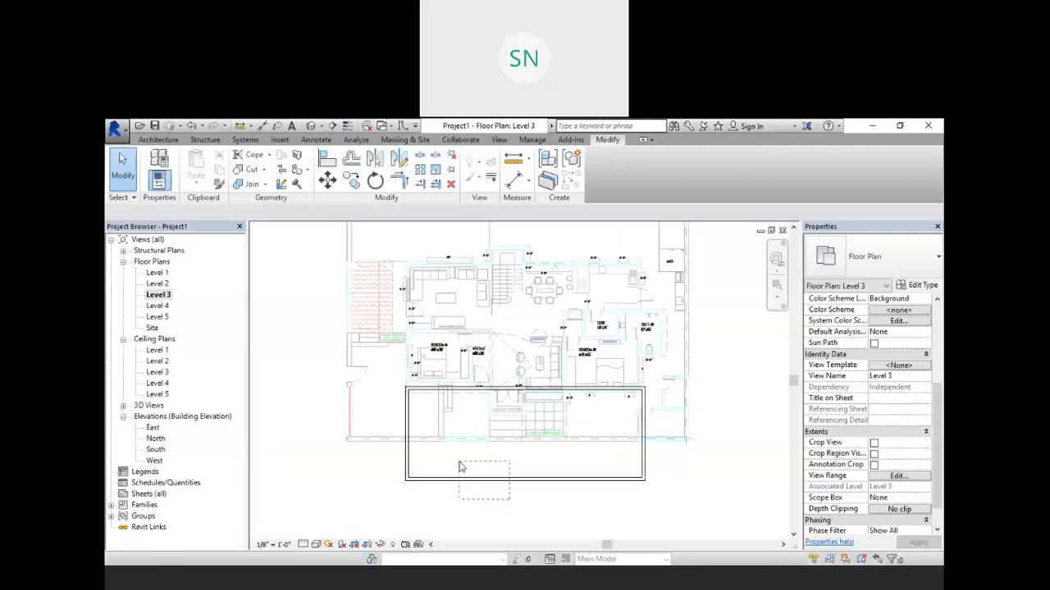
{"action": "middle_click_drag", "start_coordinate": [476, 470], "coordinate": [466, 505]}
{"action": "scroll", "coordinate": [476, 458], "scroll_direction": "down", "scroll_amount": 1}
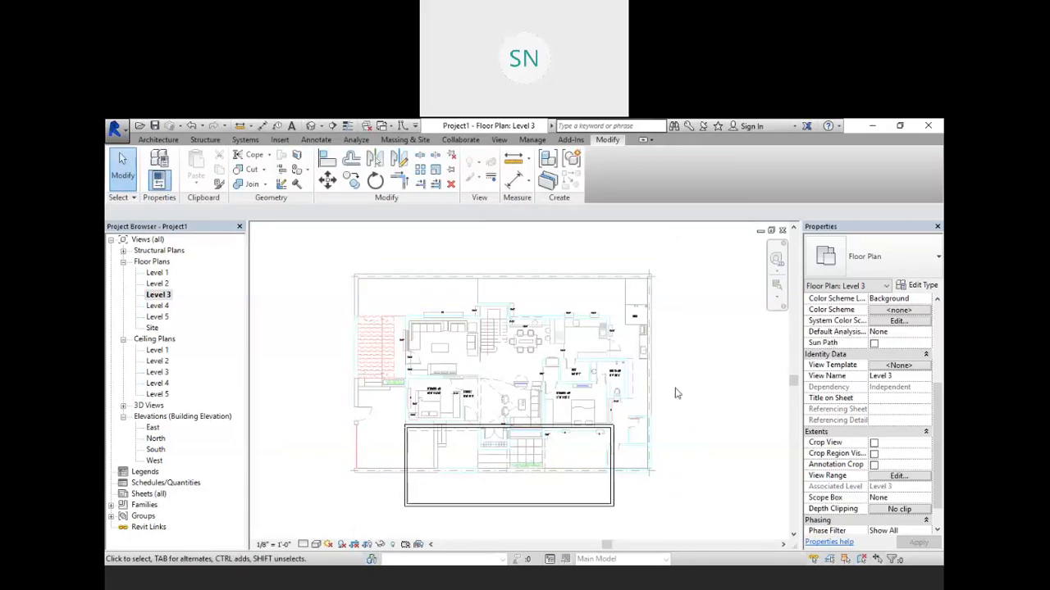
Step: In the Level 5 plan, set the View Range view depth level to Unlimited and apply it
{"action": "left_click", "coordinate": [157, 306]}
{"action": "double_click", "coordinate": [157, 317]}
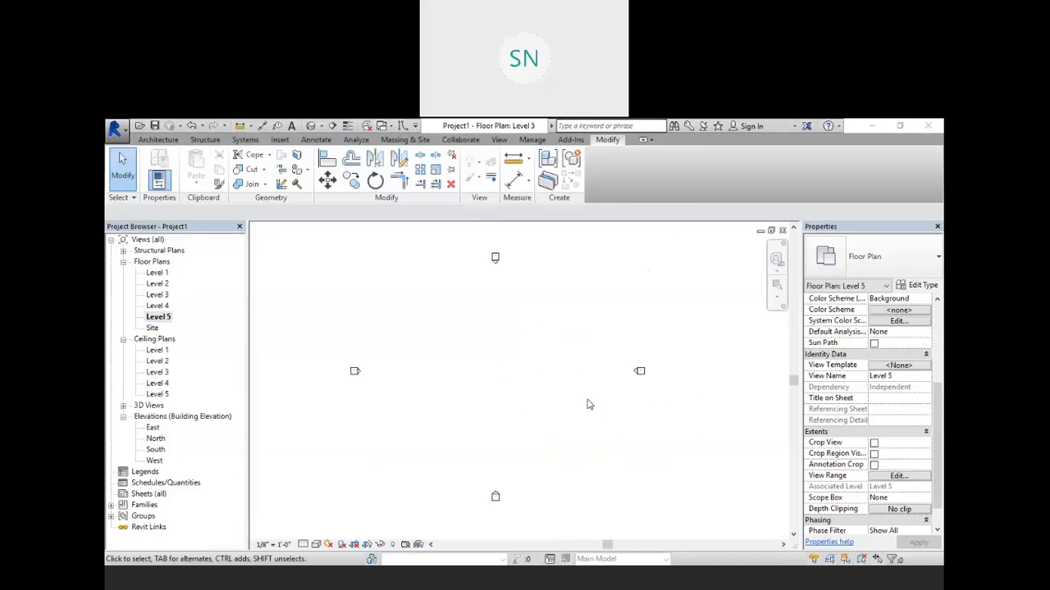
{"action": "scroll", "coordinate": [863, 357], "scroll_direction": "down", "scroll_amount": 2}
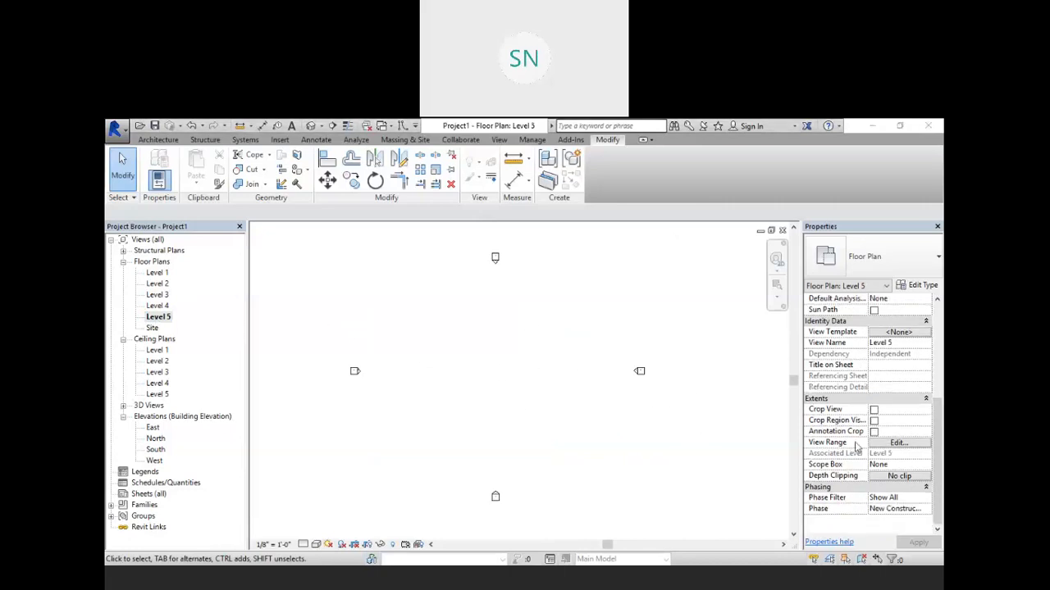
{"action": "scroll", "coordinate": [855, 428], "scroll_direction": "up", "scroll_amount": 4}
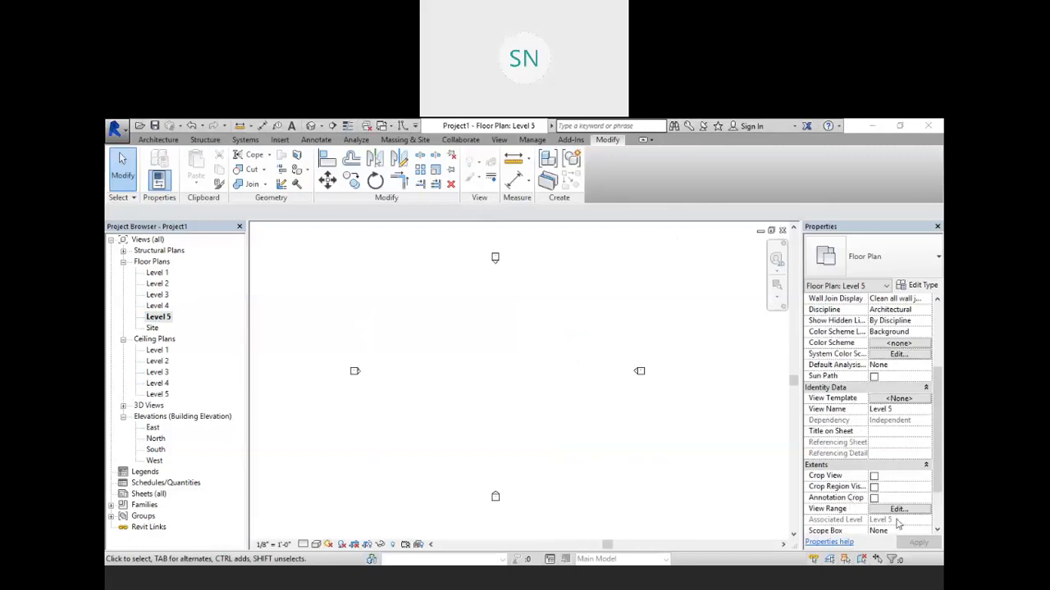
{"action": "left_click", "coordinate": [902, 511]}
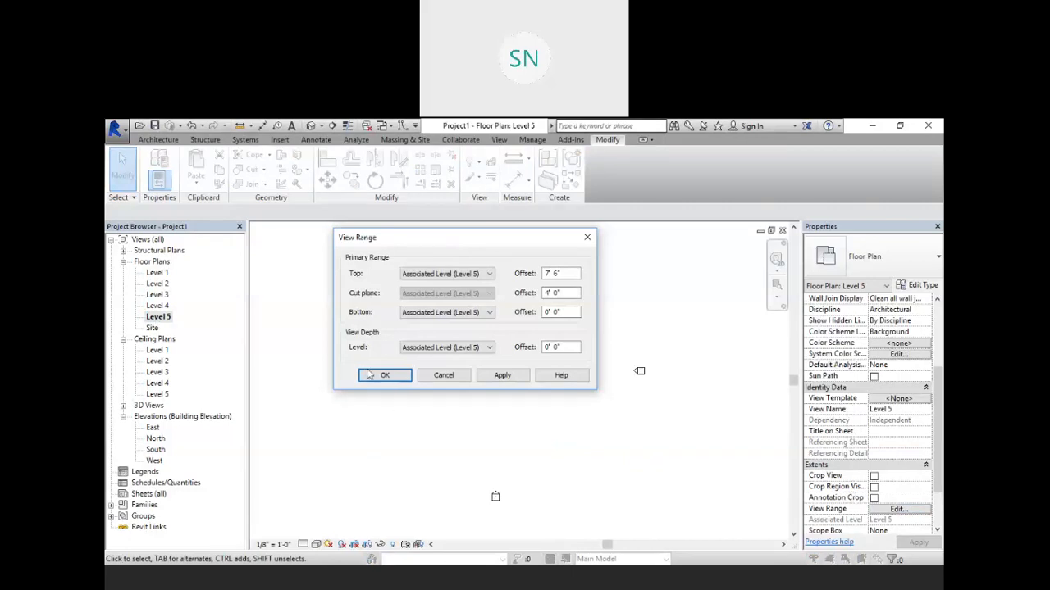
{"action": "left_click", "coordinate": [468, 347]}
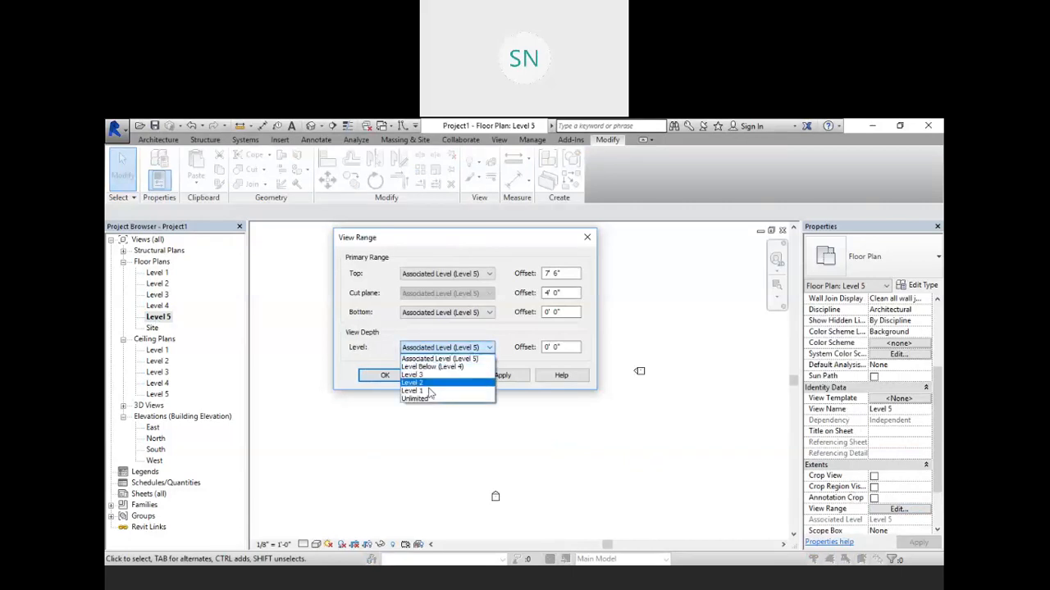
{"action": "left_click", "coordinate": [429, 399]}
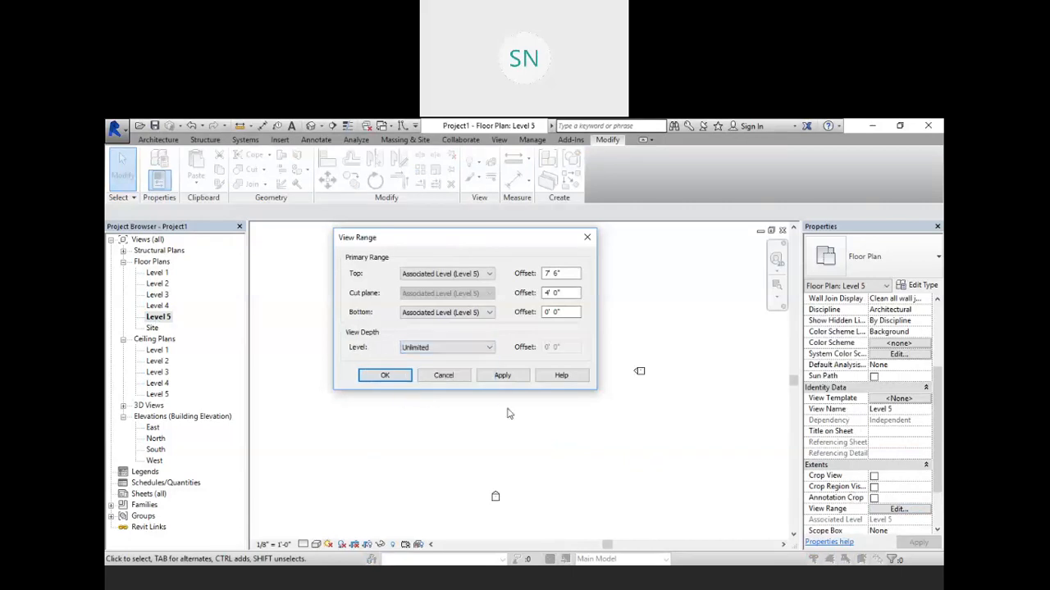
{"action": "left_click", "coordinate": [502, 375]}
{"action": "key", "text": "Return"}
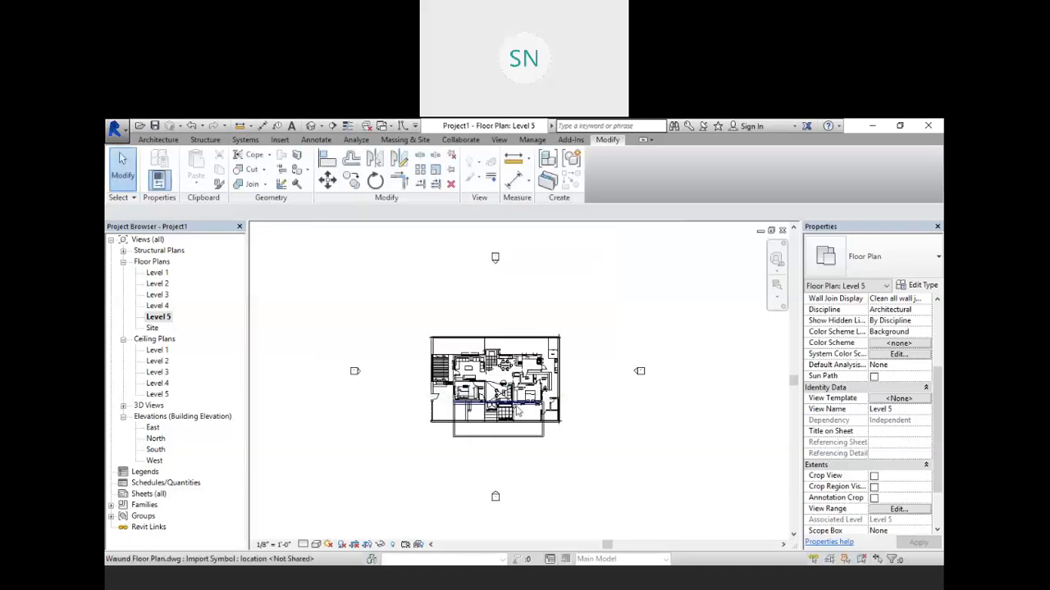
Step: Examine the imported drawing in the Level 5, Level 2 and Level 3 plans, selecting it to check its base level
{"action": "scroll", "coordinate": [519, 387], "scroll_direction": "up", "scroll_amount": 4}
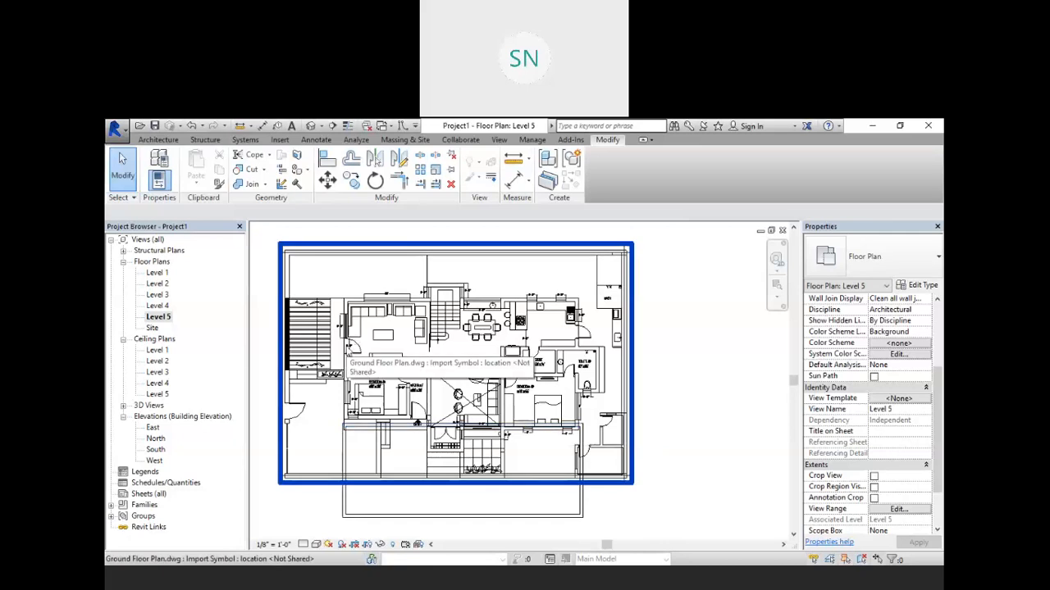
{"action": "middle_click_drag", "start_coordinate": [489, 433], "coordinate": [506, 386]}
{"action": "scroll", "coordinate": [391, 478], "scroll_direction": "up", "scroll_amount": 2}
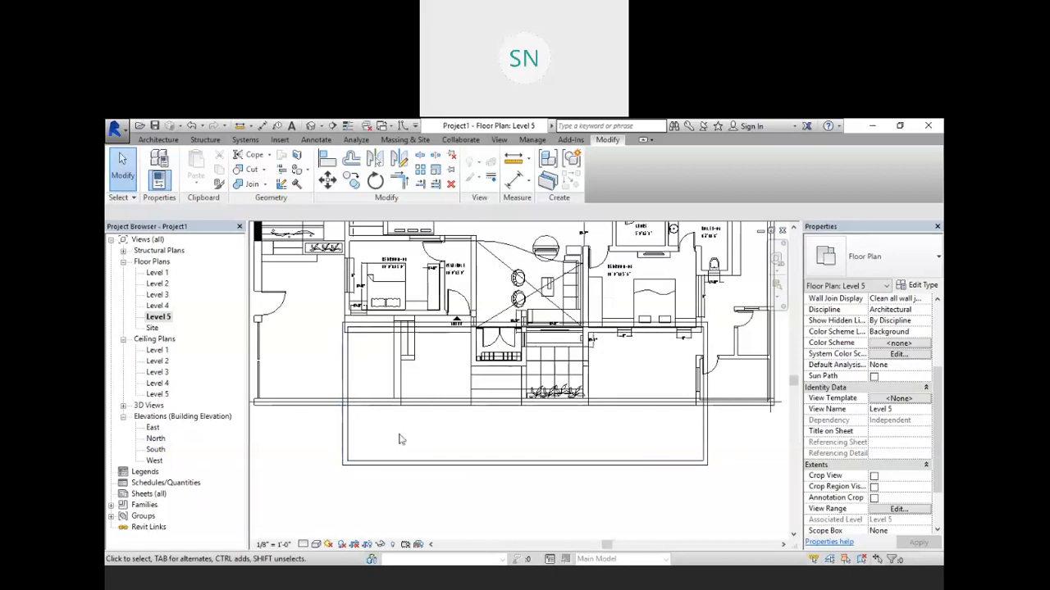
{"action": "scroll", "coordinate": [412, 435], "scroll_direction": "down", "scroll_amount": 1}
{"action": "middle_click_drag", "start_coordinate": [350, 424], "coordinate": [389, 443]}
{"action": "scroll", "coordinate": [389, 443], "scroll_direction": "down", "scroll_amount": 2}
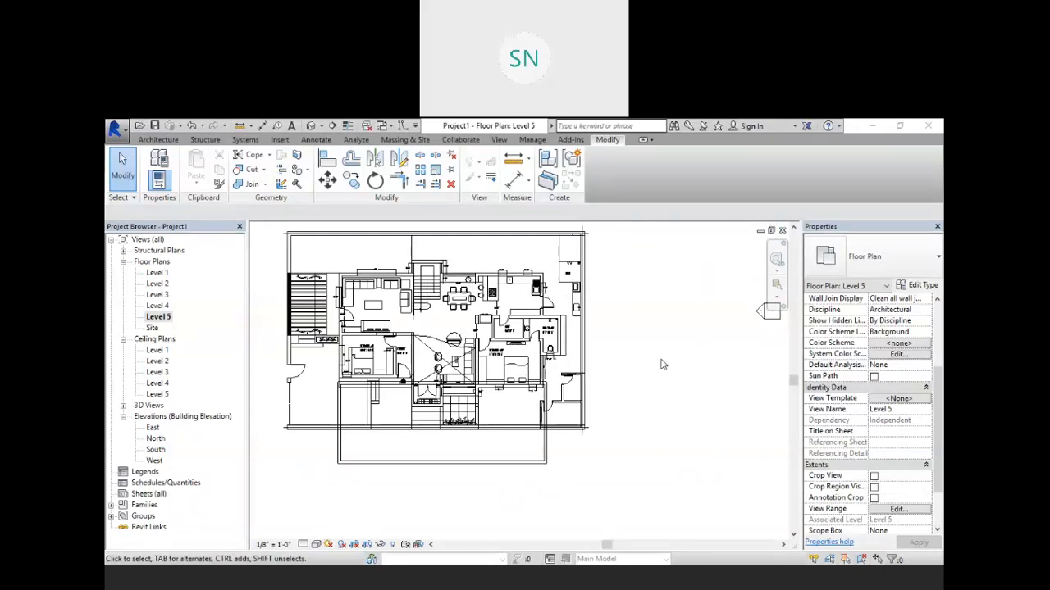
{"action": "double_click", "coordinate": [156, 284]}
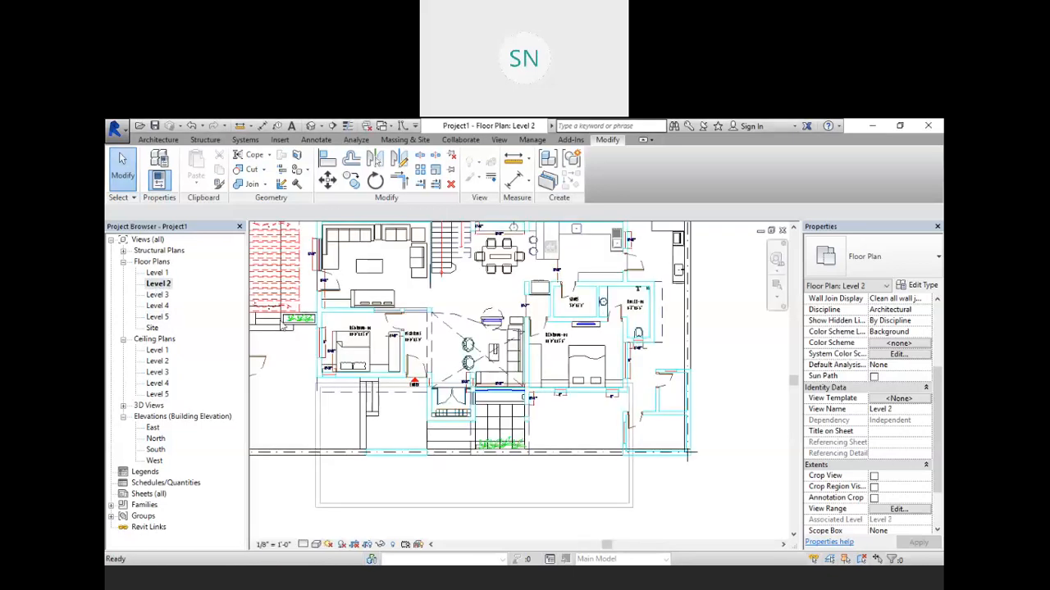
{"action": "scroll", "coordinate": [638, 400], "scroll_direction": "down", "scroll_amount": 3}
{"action": "left_click", "coordinate": [638, 399]}
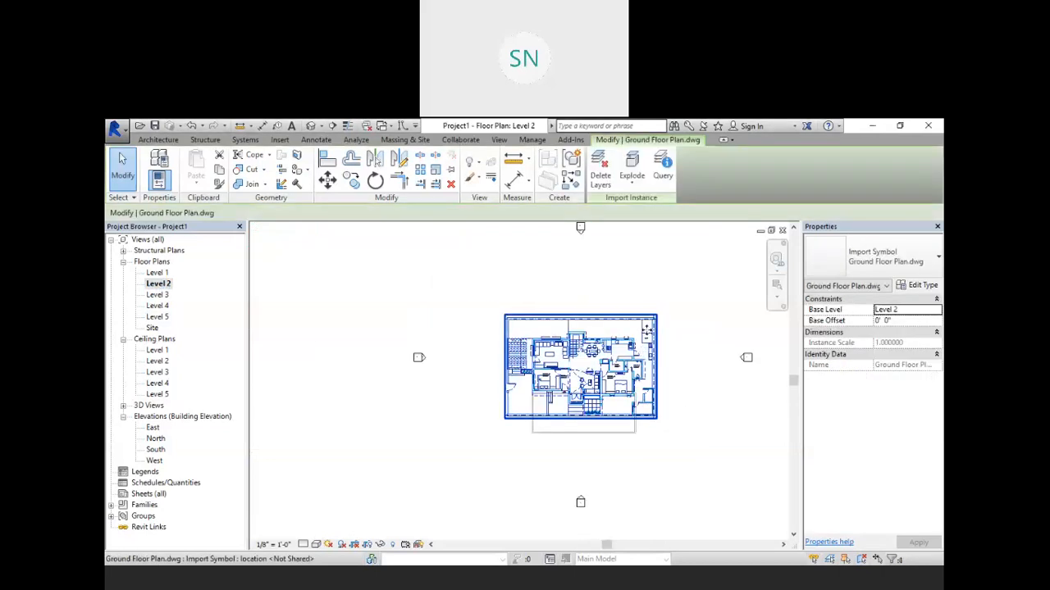
{"action": "mouse_move", "coordinate": [589, 334]}
{"action": "left_mouse_down"}
{"action": "mouse_move", "coordinate": [589, 323]}
{"action": "mouse_move", "coordinate": [627, 318]}
{"action": "mouse_move", "coordinate": [580, 326]}
{"action": "mouse_move", "coordinate": [589, 329]}
{"action": "left_mouse_up"}
{"action": "left_click", "coordinate": [686, 410]}
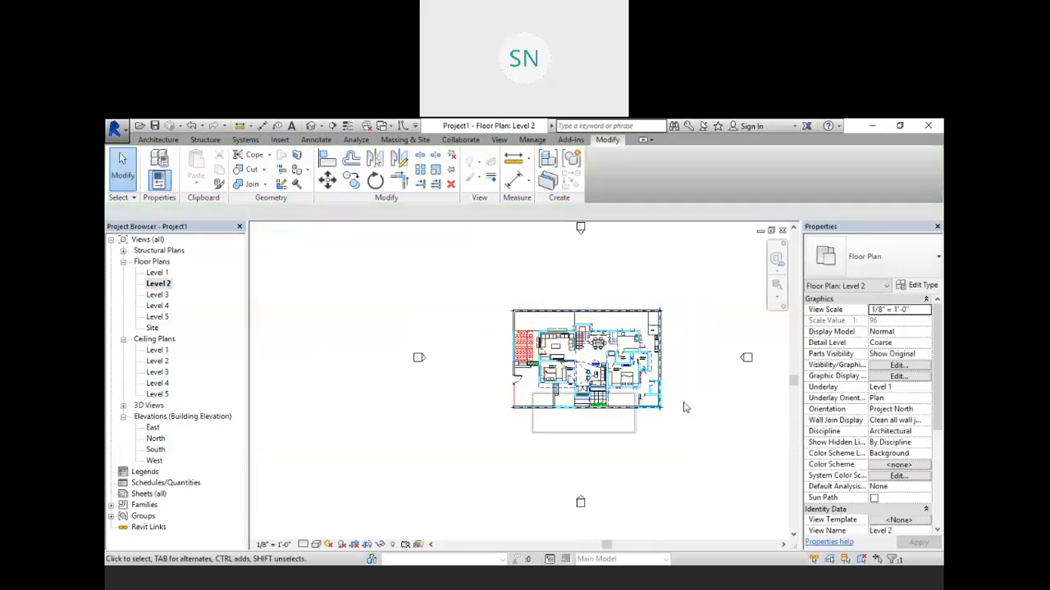
{"action": "scroll", "coordinate": [671, 376], "scroll_direction": "up", "scroll_amount": 1}
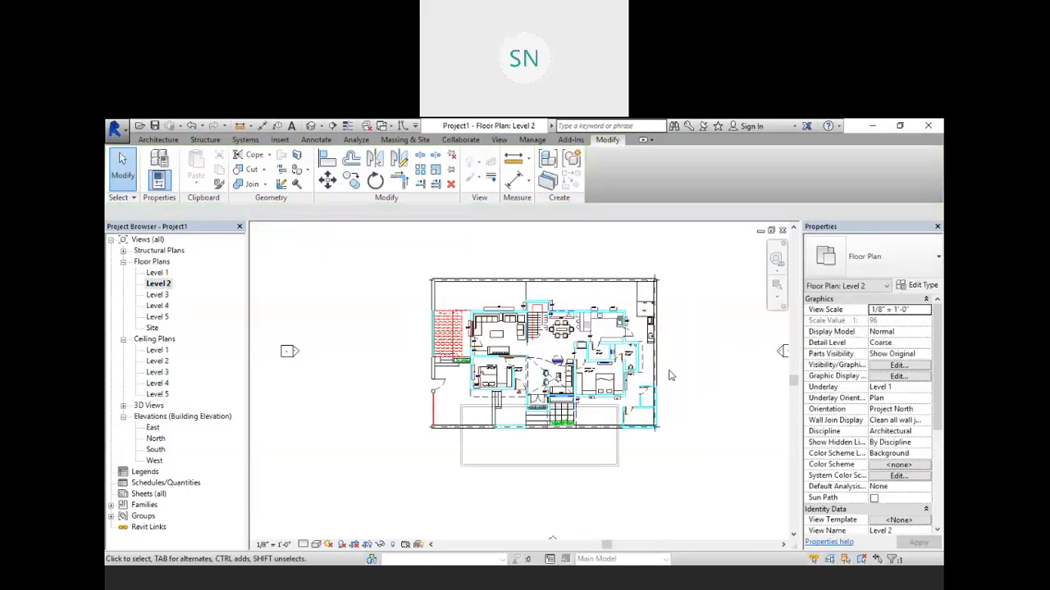
{"action": "double_click", "coordinate": [155, 296]}
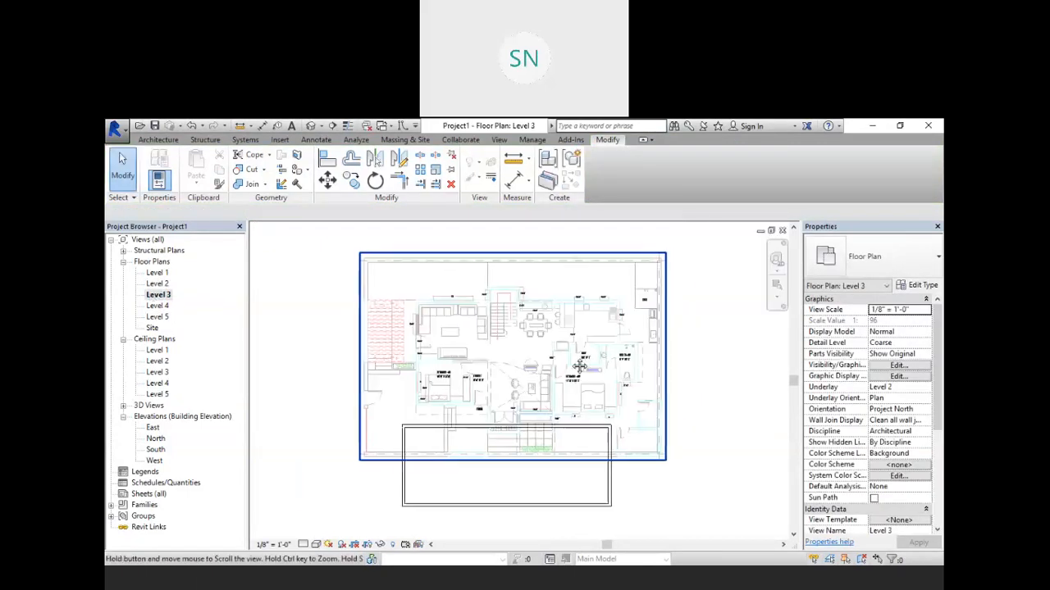
{"action": "scroll", "coordinate": [541, 400], "scroll_direction": "up", "scroll_amount": 1}
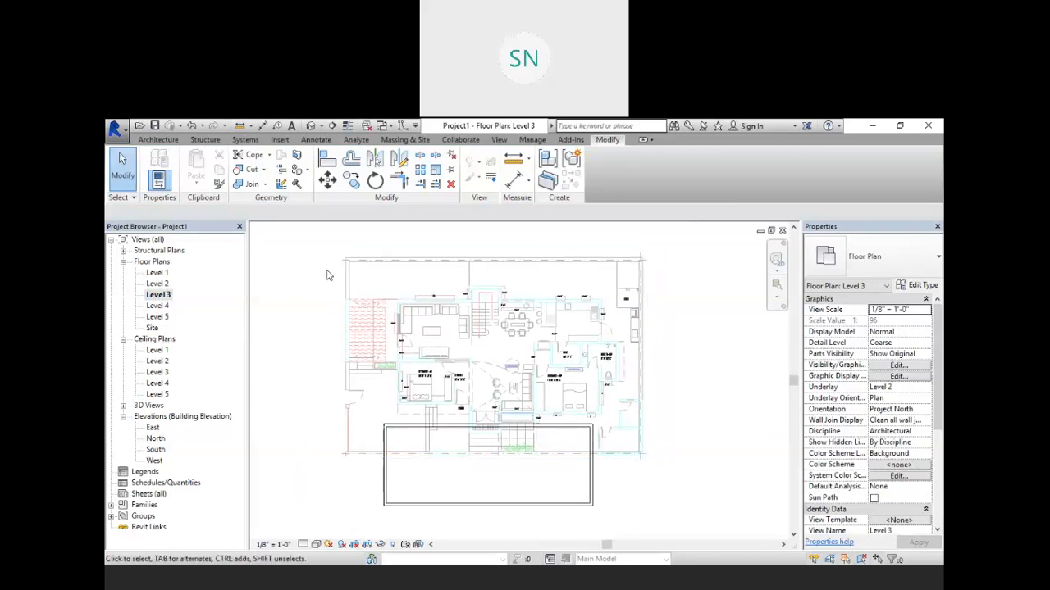
{"action": "left_click", "coordinate": [351, 259]}
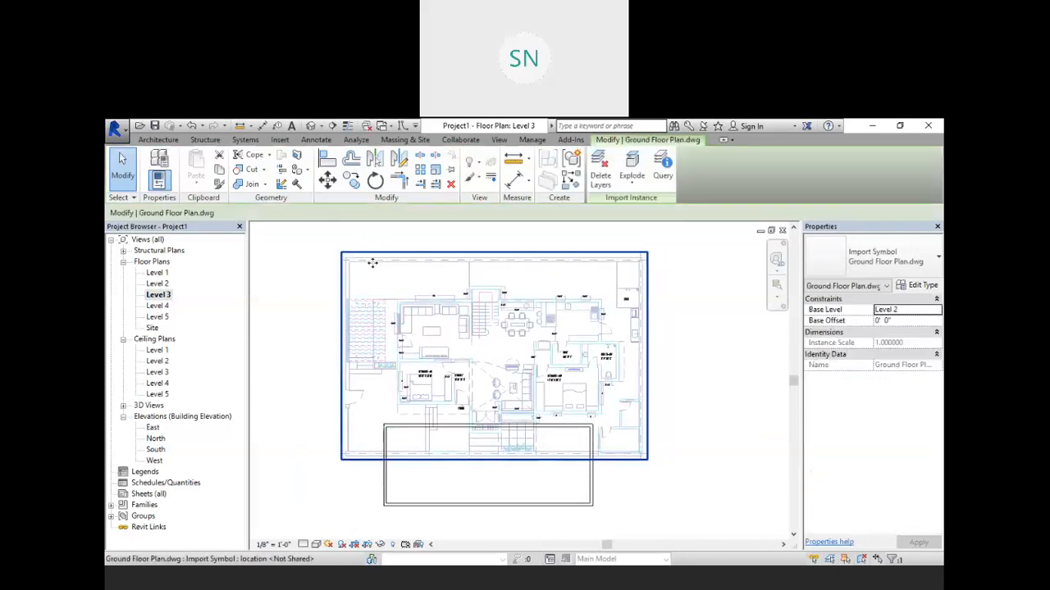
{"action": "left_click", "coordinate": [453, 172]}
{"action": "left_click", "coordinate": [448, 230]}
{"action": "left_click", "coordinate": [464, 253]}
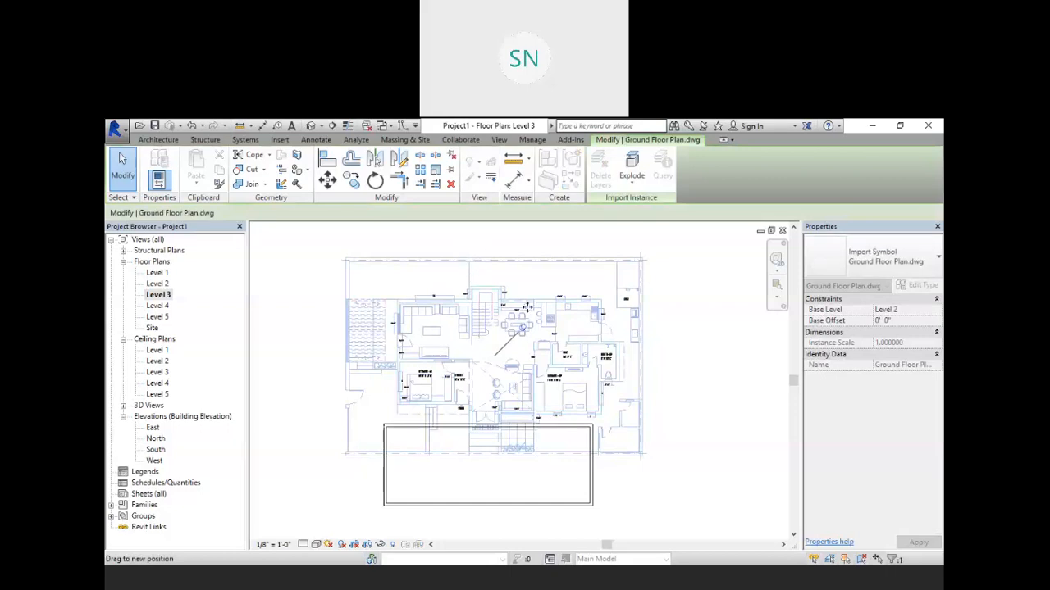
{"action": "left_click", "coordinate": [667, 326]}
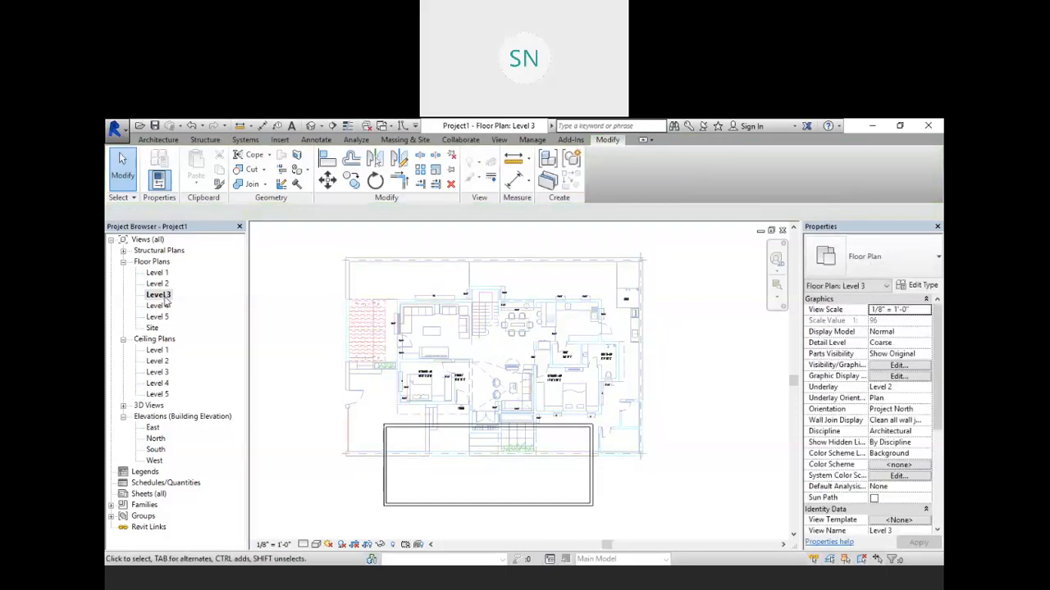
{"action": "left_click", "coordinate": [118, 134]}
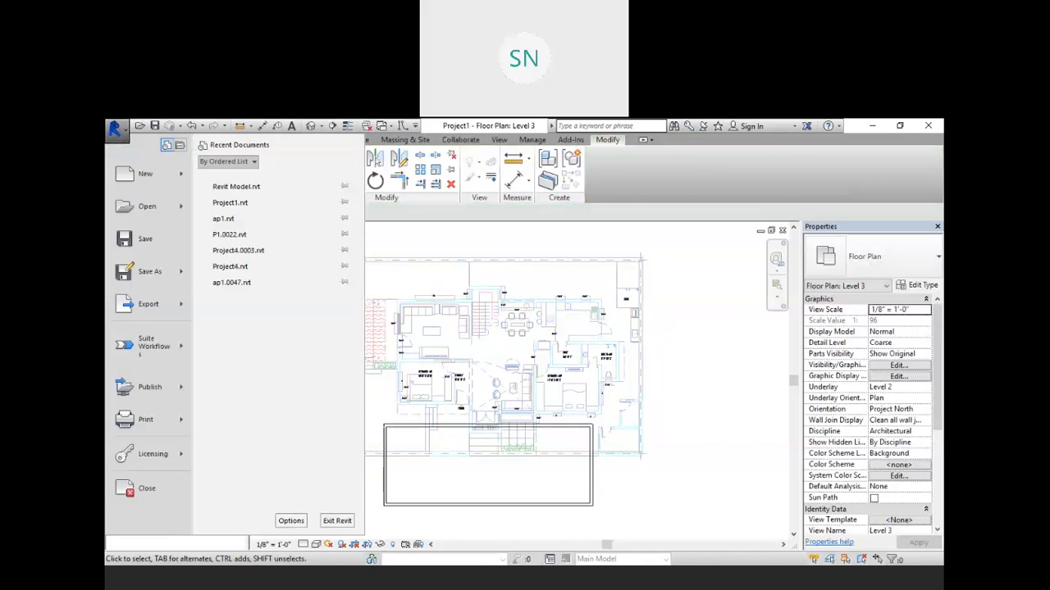
{"action": "left_click", "coordinate": [474, 241]}
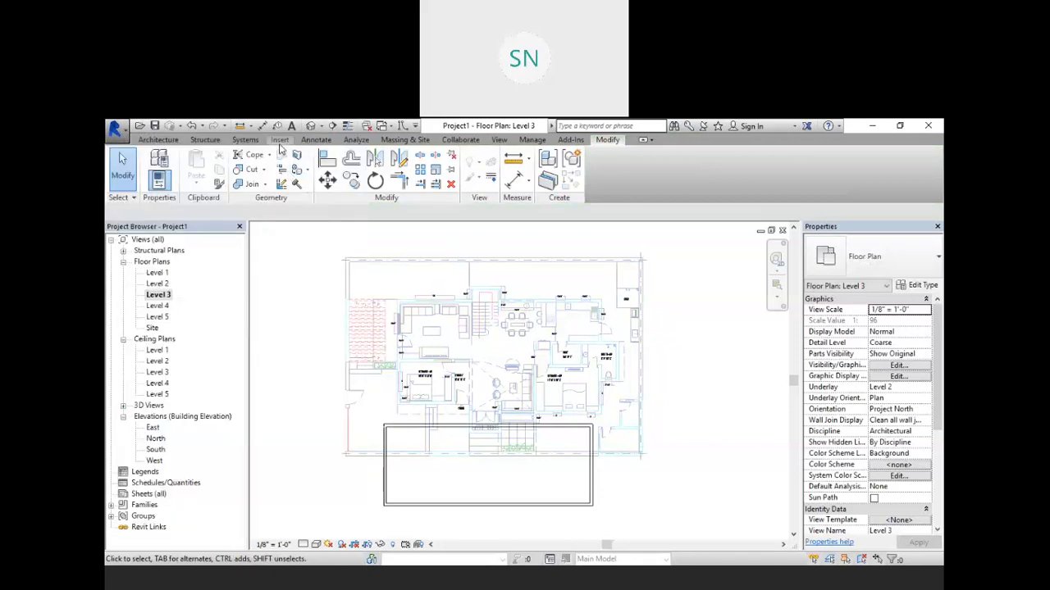
Step: Import the First Floor Plan DWG, placed at Level 3 with Auto - Center to Center positioning
{"action": "left_click", "coordinate": [279, 139]}
{"action": "left_click", "coordinate": [344, 177]}
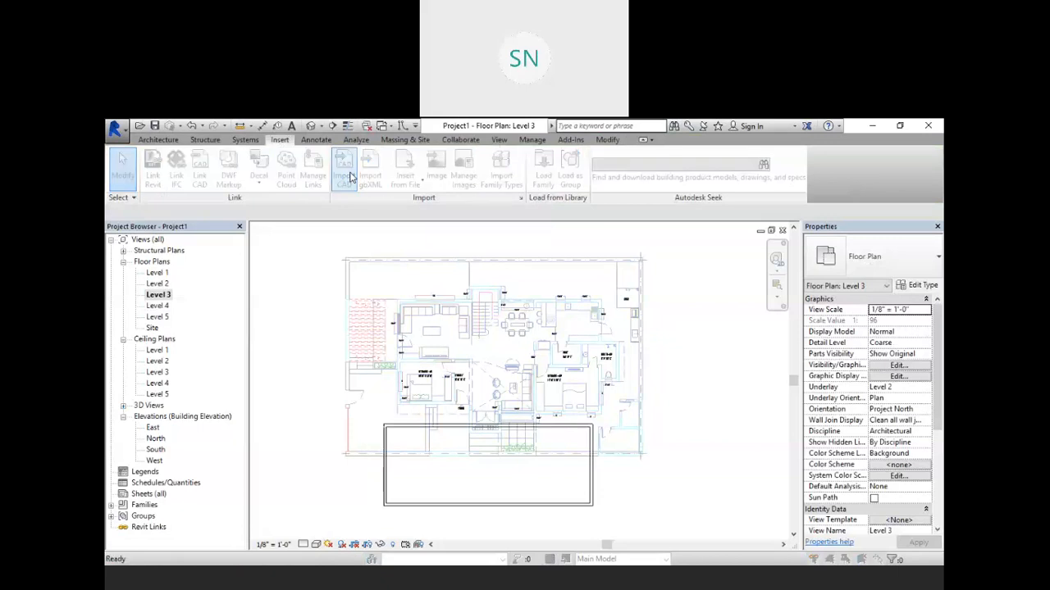
{"action": "left_click", "coordinate": [395, 273]}
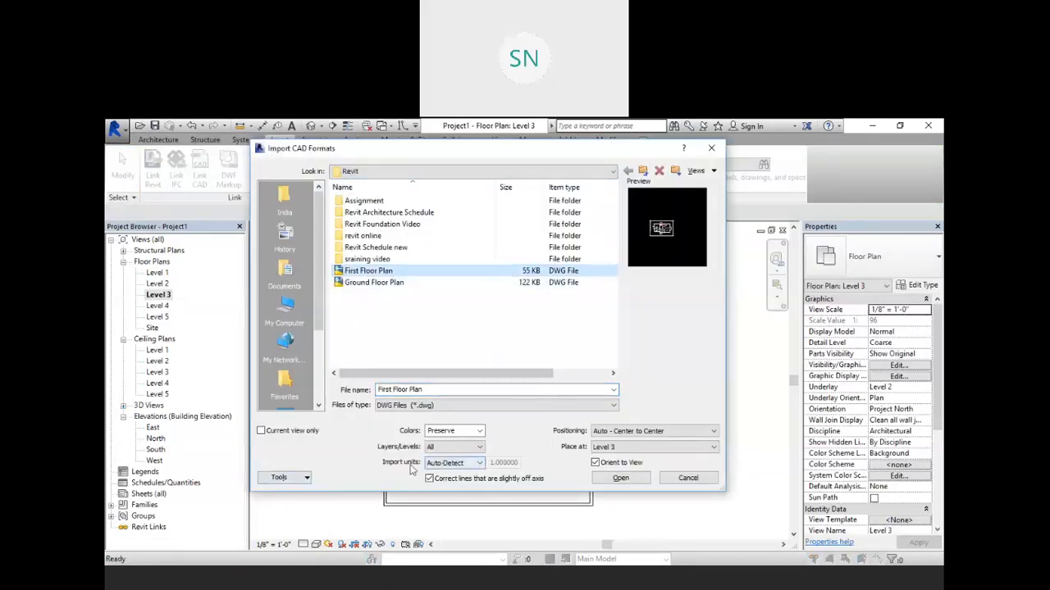
{"action": "left_click", "coordinate": [620, 450]}
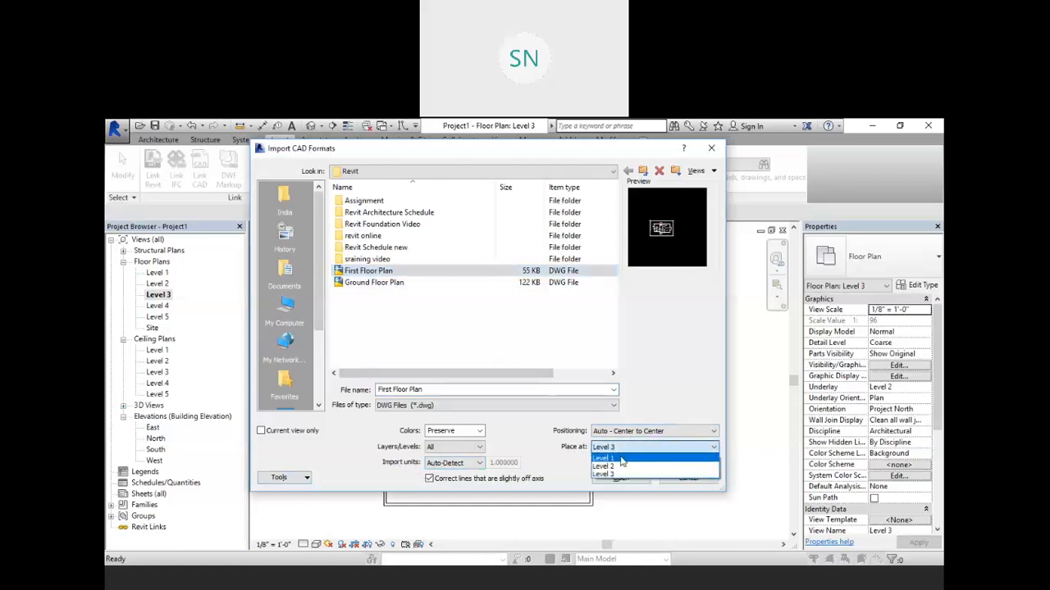
{"action": "left_click", "coordinate": [621, 459]}
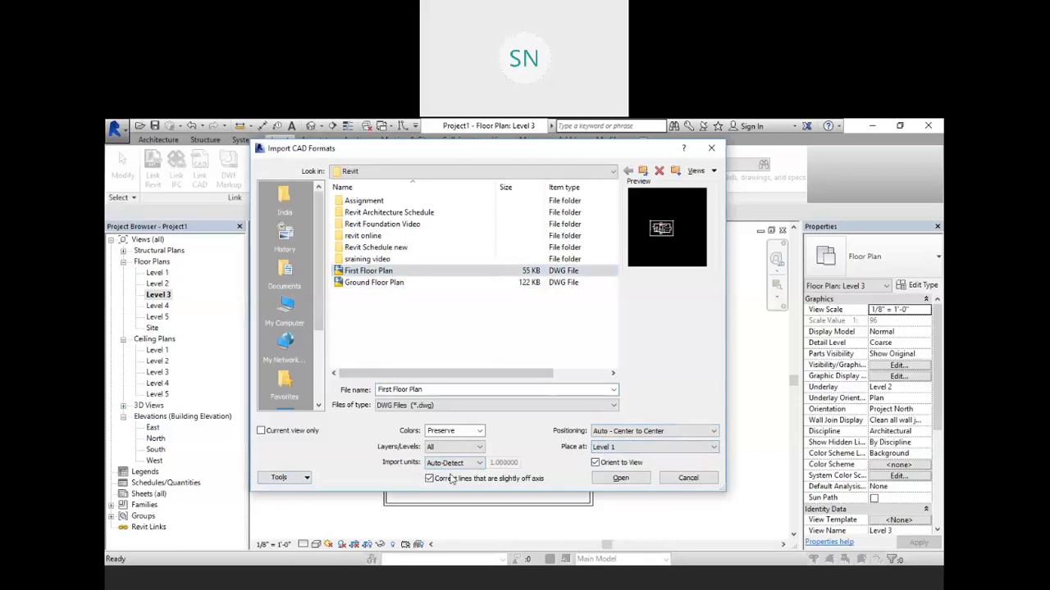
{"action": "left_click", "coordinate": [633, 451]}
{"action": "left_click", "coordinate": [613, 475]}
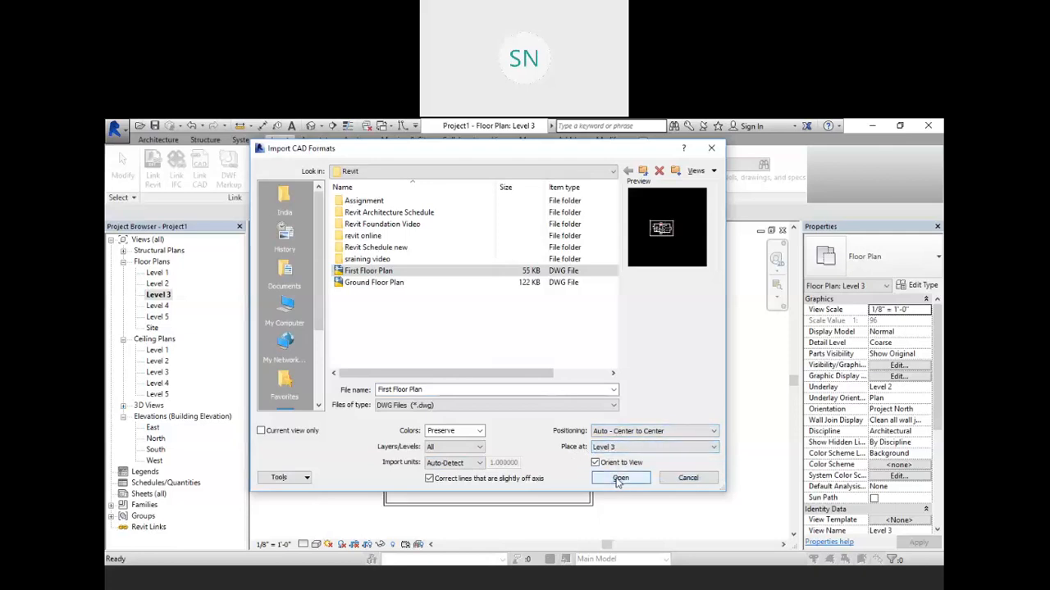
{"action": "left_click", "coordinate": [620, 478]}
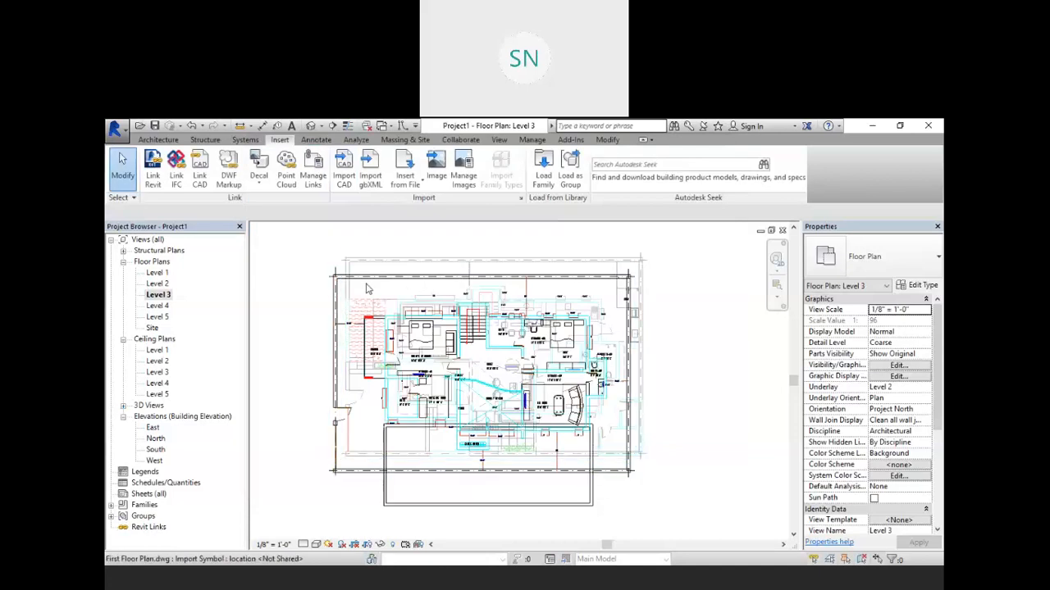
Step: Open the 3D view and orbit around to examine the imported first floor drawing above the ground floor
{"action": "left_click", "coordinate": [392, 268]}
{"action": "left_click_drag", "start_coordinate": [392, 269], "coordinate": [468, 239]}
{"action": "left_click", "coordinate": [310, 126]}
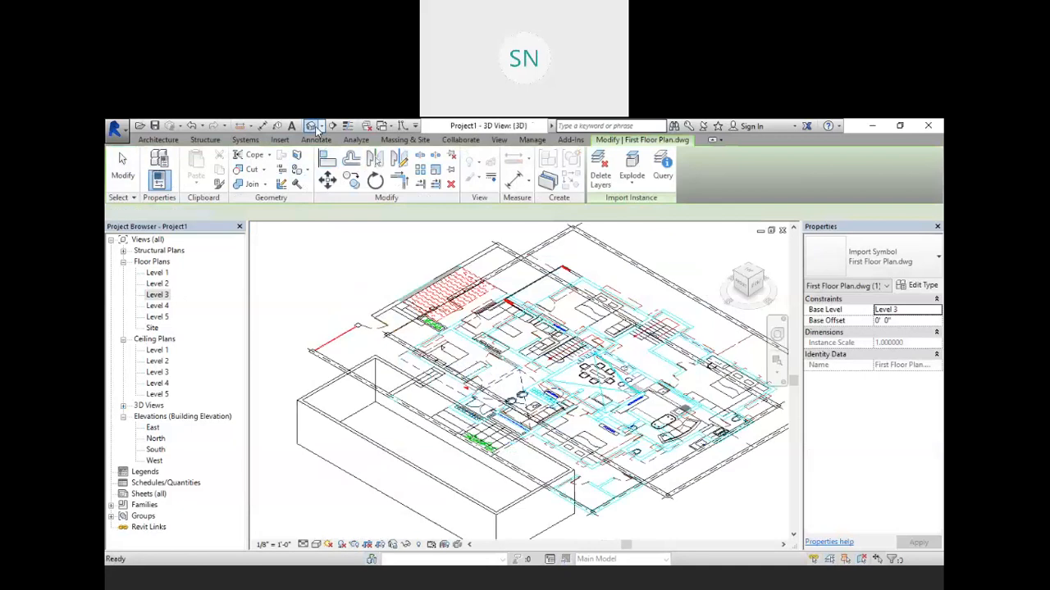
{"action": "middle_click_drag", "start_coordinate": [519, 419], "coordinate": [210, 357]}
{"action": "key", "text": "alt"}
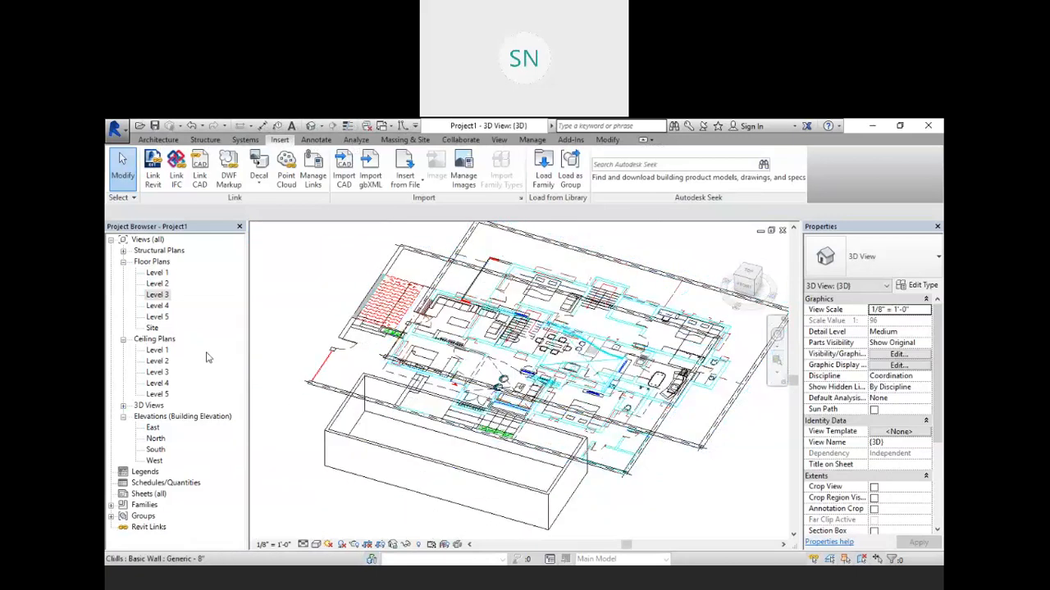
Step: In the Level 3 plan, align the first floor drawing's upper wall line with the ground floor drawing's wall
{"action": "double_click", "coordinate": [156, 294]}
{"action": "scroll", "coordinate": [458, 377], "scroll_direction": "up", "scroll_amount": 3}
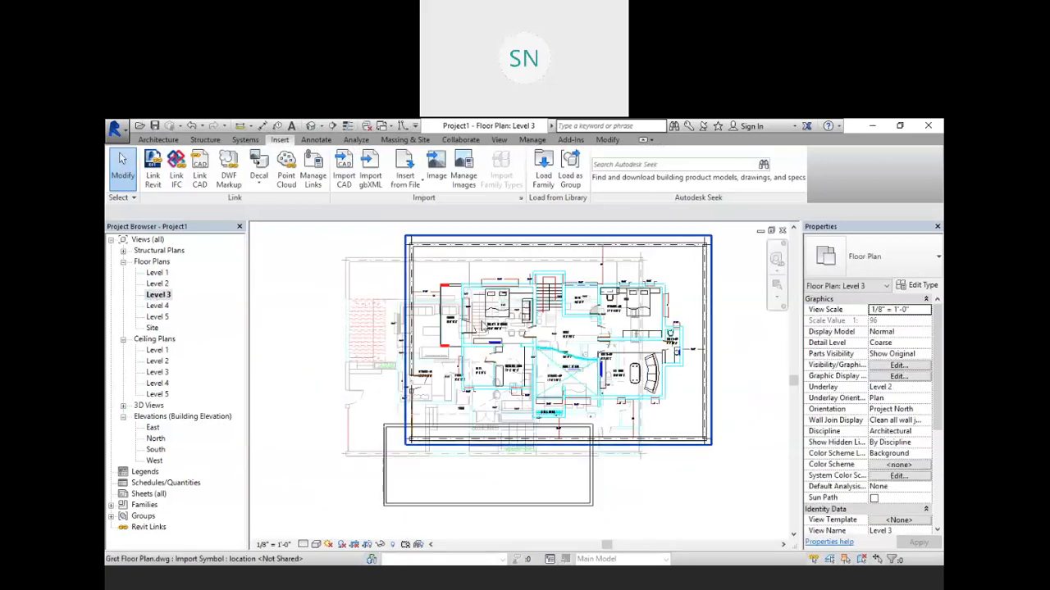
{"action": "left_click_drag", "start_coordinate": [482, 257], "coordinate": [404, 287]}
{"action": "scroll", "coordinate": [430, 333], "scroll_direction": "up", "scroll_amount": 3}
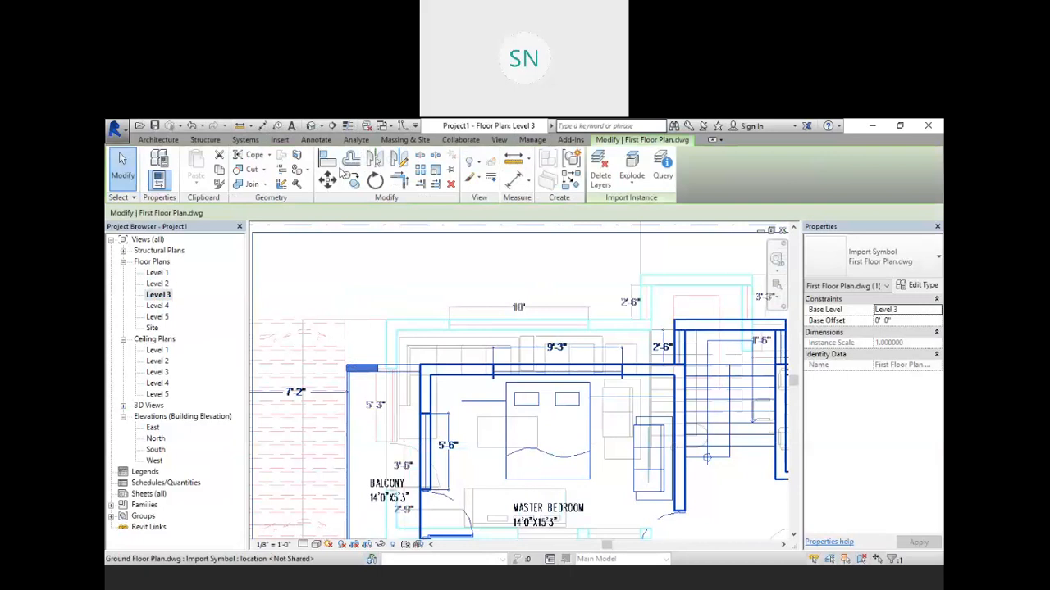
{"action": "left_click", "coordinate": [357, 291]}
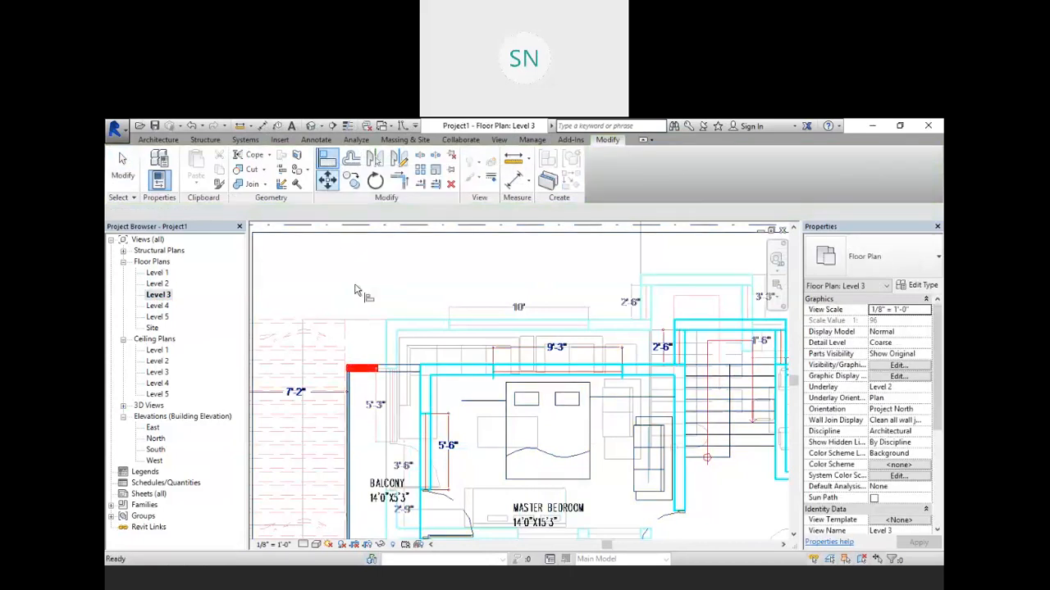
{"action": "left_click", "coordinate": [408, 319]}
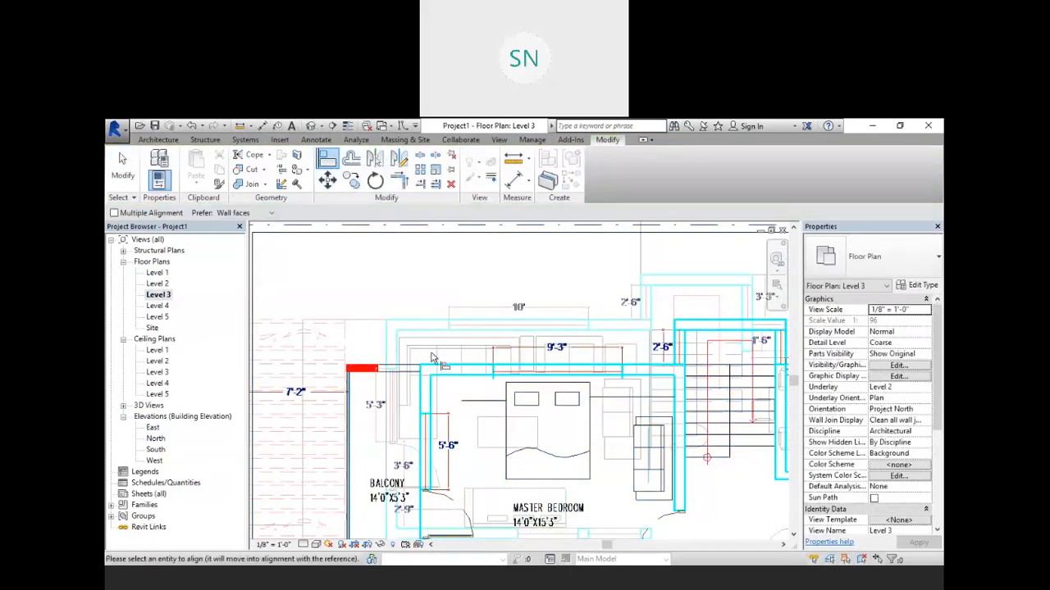
{"action": "left_click", "coordinate": [431, 365]}
{"action": "left_click", "coordinate": [435, 328]}
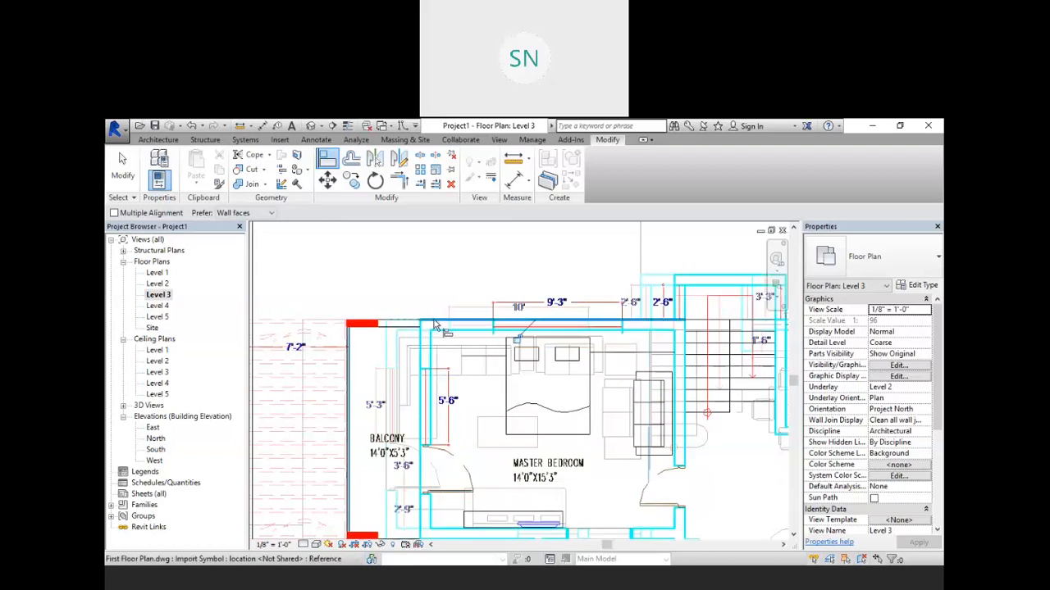
Step: Align the first floor drawing's left wall line with the matching ground floor wall
{"action": "scroll", "coordinate": [435, 328], "scroll_direction": "up", "scroll_amount": 3}
{"action": "left_click", "coordinate": [355, 360]}
{"action": "left_click", "coordinate": [408, 353]}
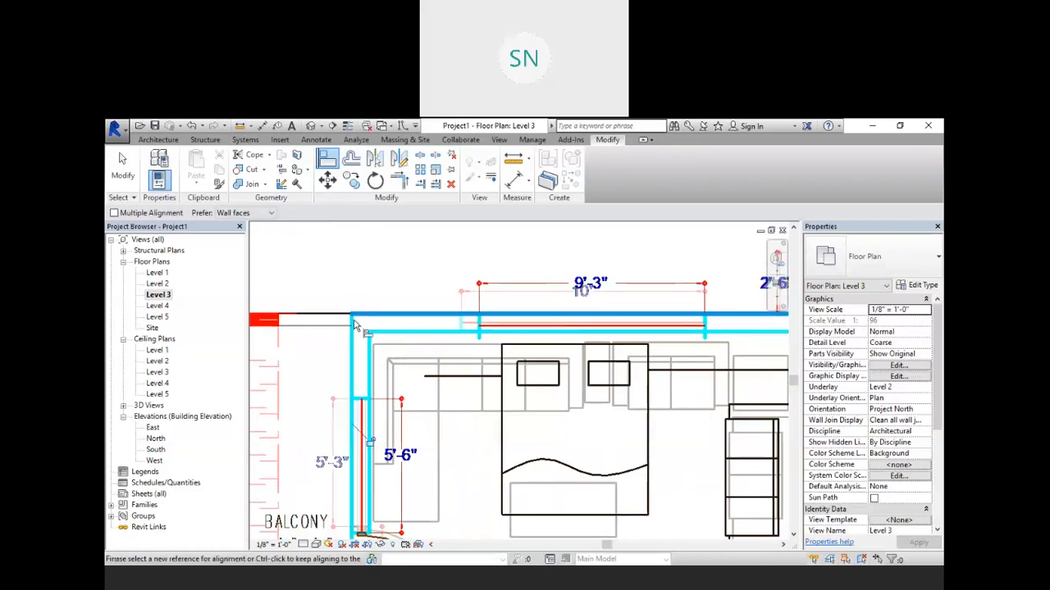
Step: Pan and zoom across the Level 3 plan to check how the two drawings line up
{"action": "scroll", "coordinate": [371, 311], "scroll_direction": "down", "scroll_amount": 1}
{"action": "scroll", "coordinate": [371, 312], "scroll_direction": "down", "scroll_amount": 4}
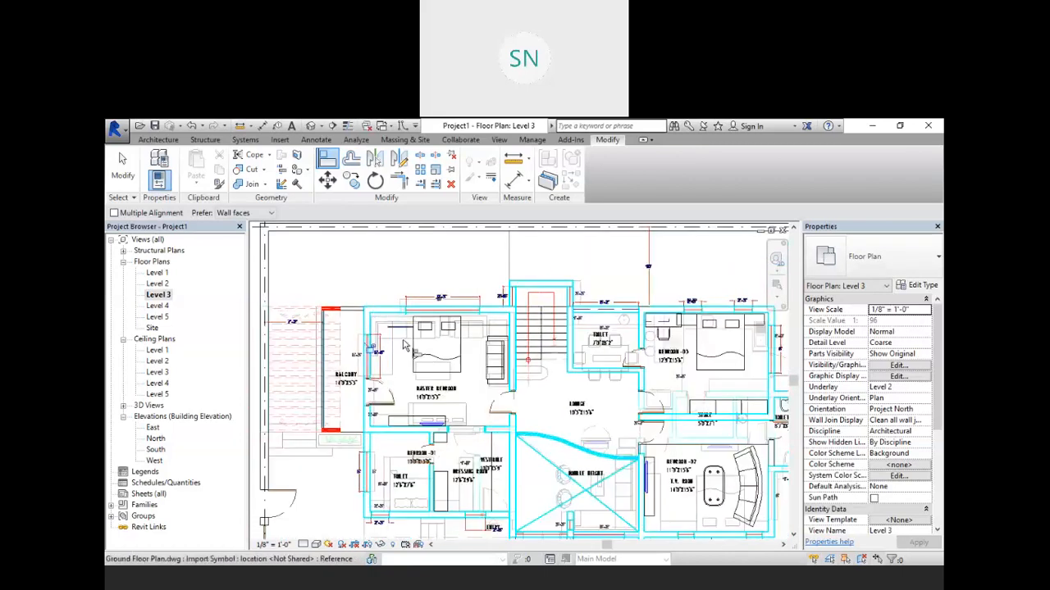
{"action": "scroll", "coordinate": [649, 428], "scroll_direction": "up", "scroll_amount": 1}
{"action": "scroll", "coordinate": [650, 428], "scroll_direction": "up", "scroll_amount": 2}
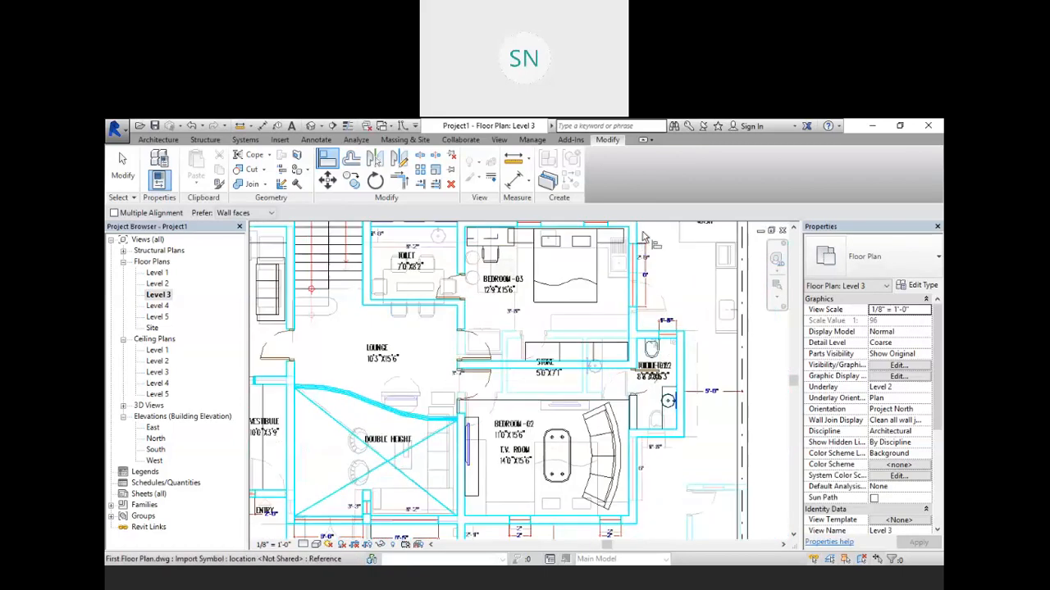
{"action": "scroll", "coordinate": [656, 443], "scroll_direction": "up", "scroll_amount": 3}
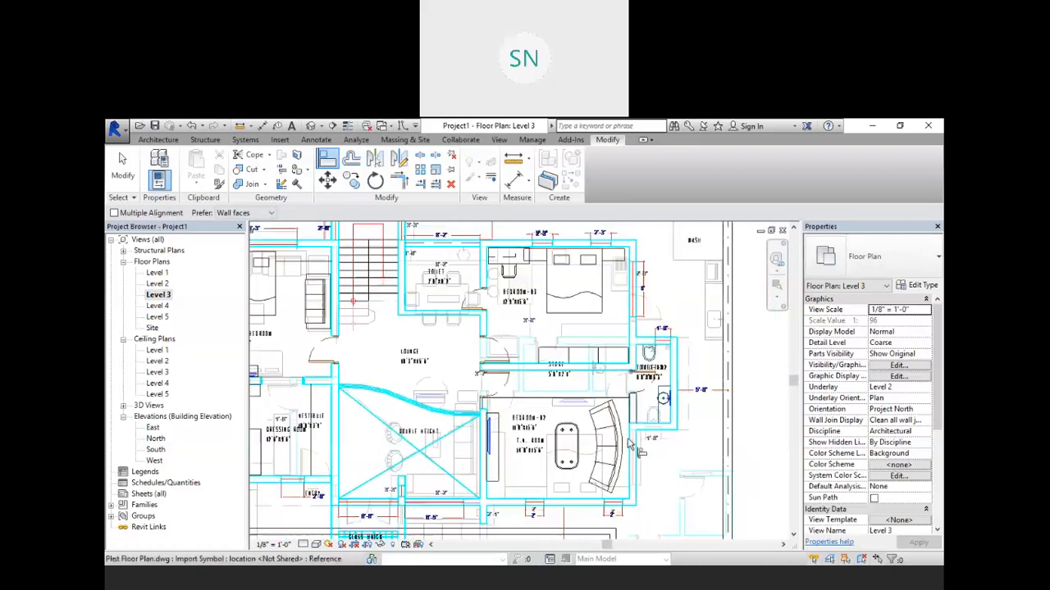
{"action": "scroll", "coordinate": [548, 442], "scroll_direction": "down", "scroll_amount": 5}
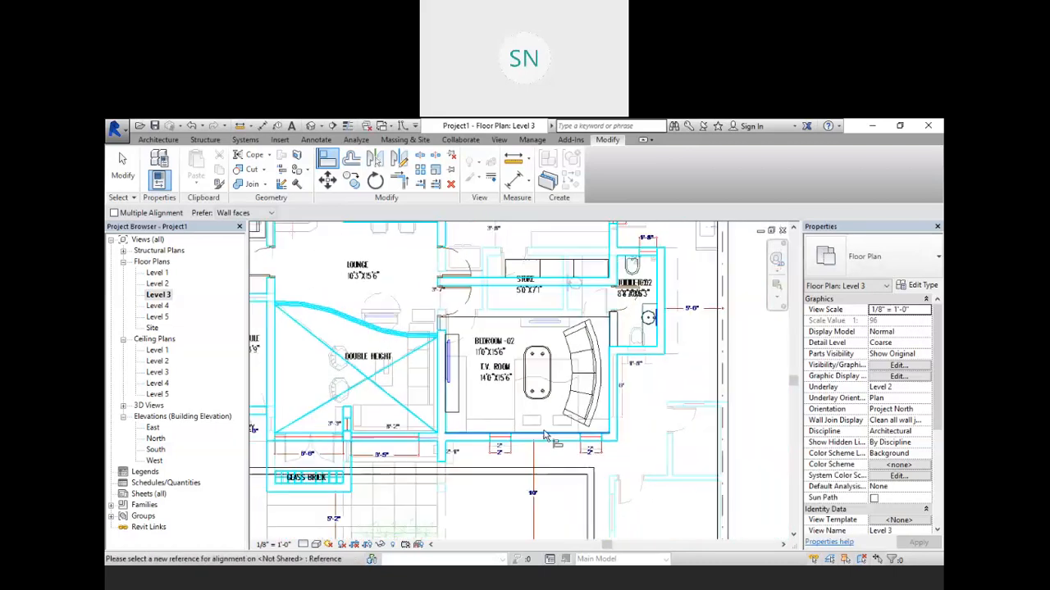
{"action": "left_click", "coordinate": [449, 286]}
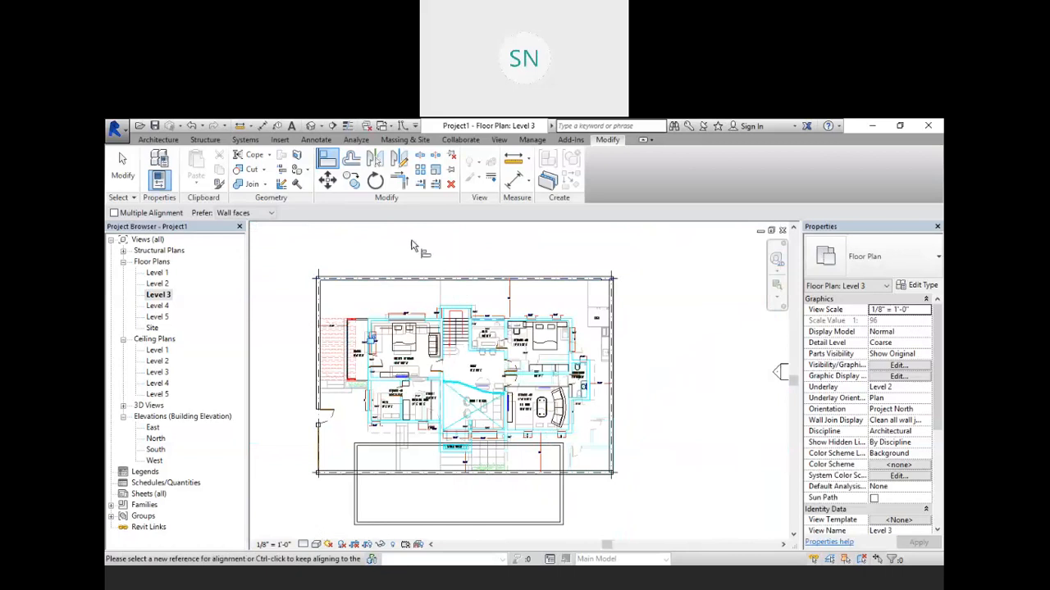
{"action": "right_click", "coordinate": [480, 246]}
{"action": "left_click", "coordinate": [509, 250]}
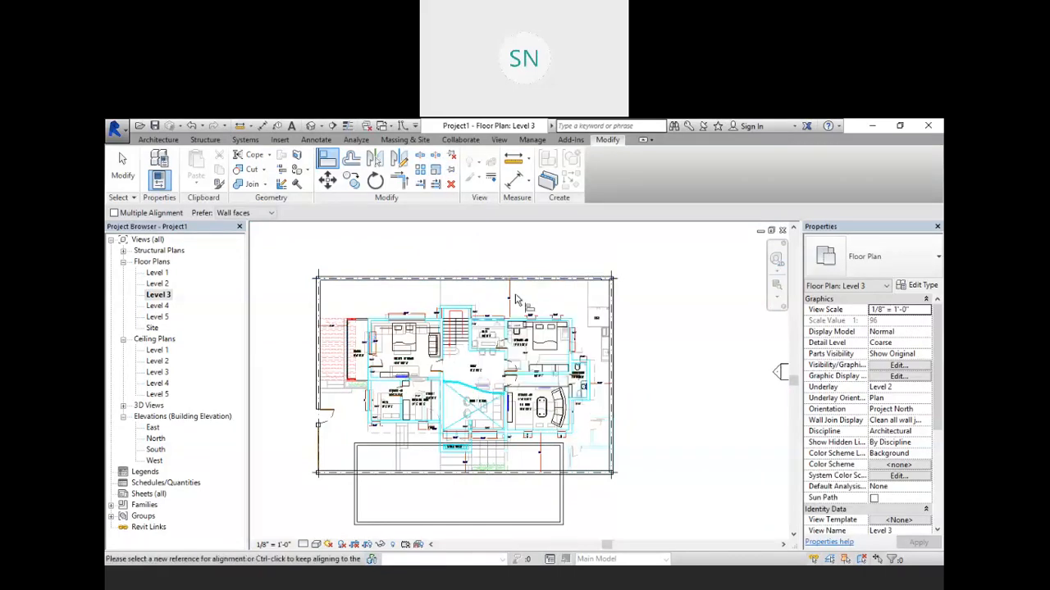
{"action": "scroll", "coordinate": [397, 334], "scroll_direction": "up", "scroll_amount": 3}
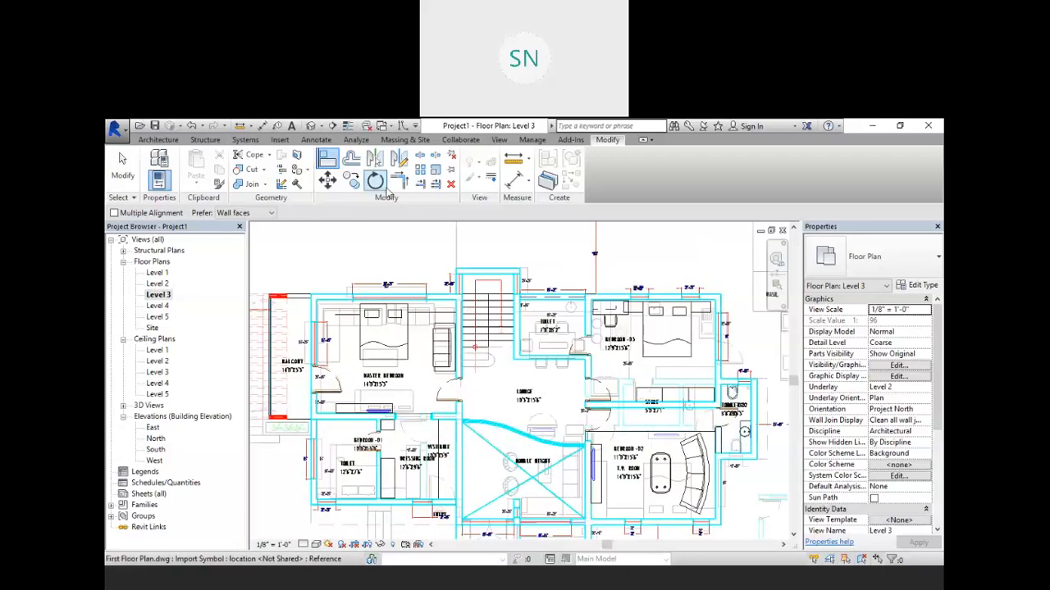
{"action": "left_click", "coordinate": [312, 126]}
{"action": "key", "text": "a"}
{"action": "key", "text": "l"}
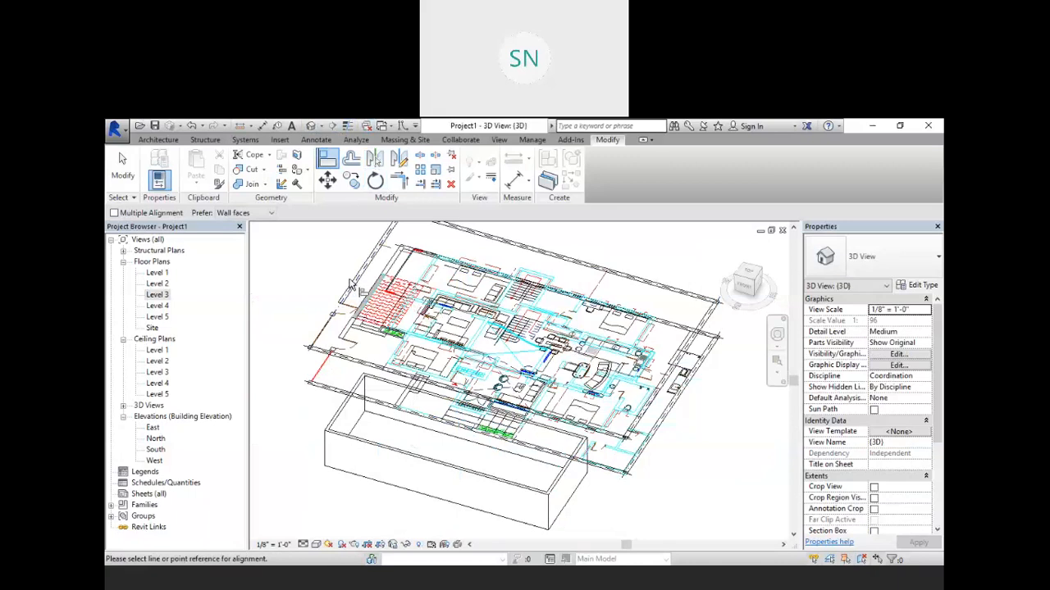
{"action": "left_click", "coordinate": [354, 284]}
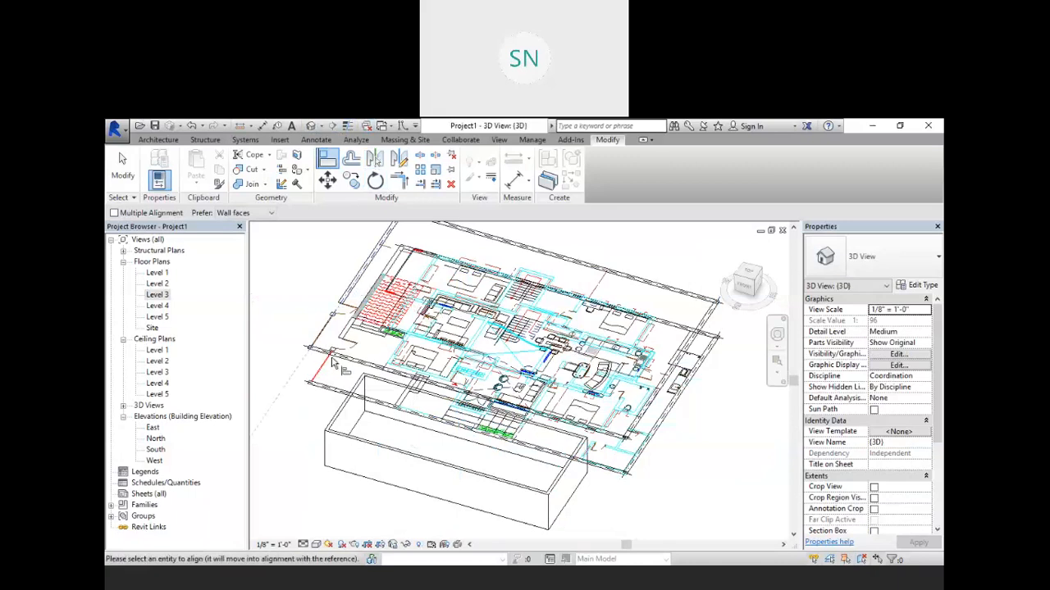
{"action": "key", "text": "Escape"}
{"action": "key", "text": "Escape"}
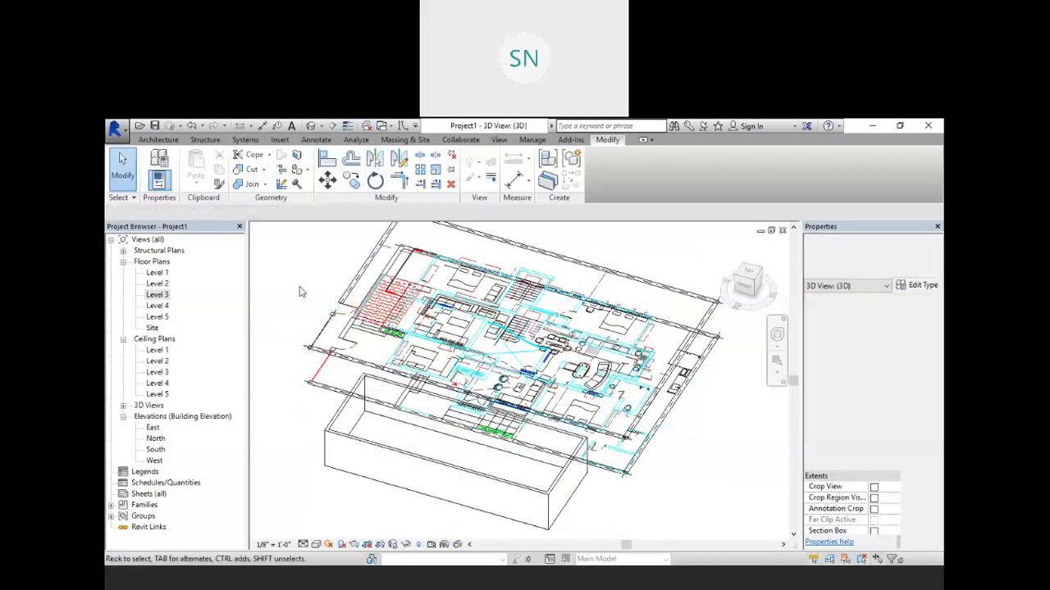
Step: Select the first floor drawing in the 3D view to check its base level
{"action": "left_click", "coordinate": [330, 321]}
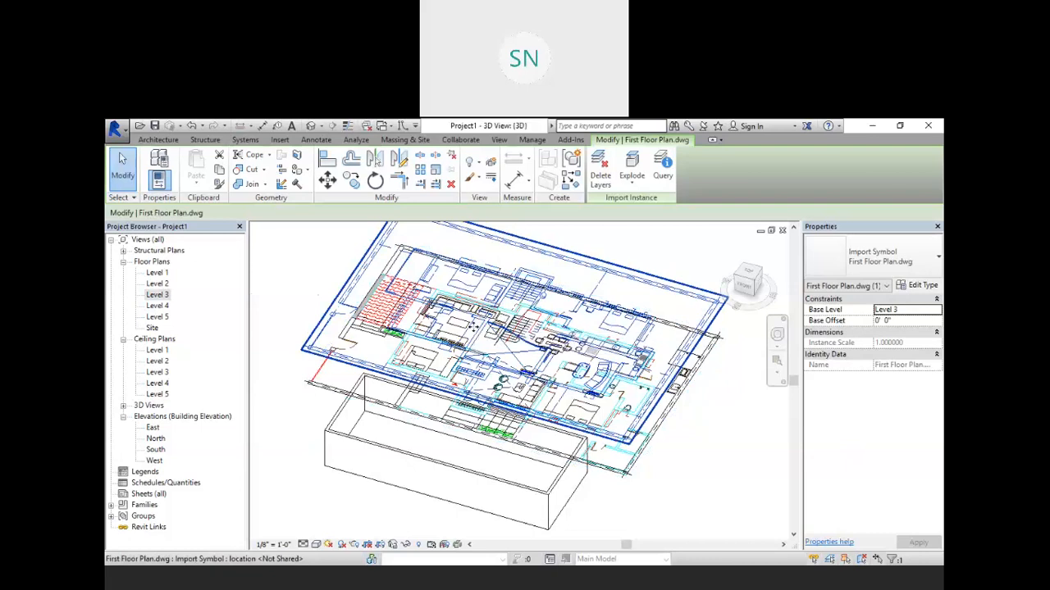
{"action": "left_click", "coordinate": [726, 377]}
{"action": "middle_click_drag", "start_coordinate": [641, 416], "coordinate": [679, 430], "text": "shift"}
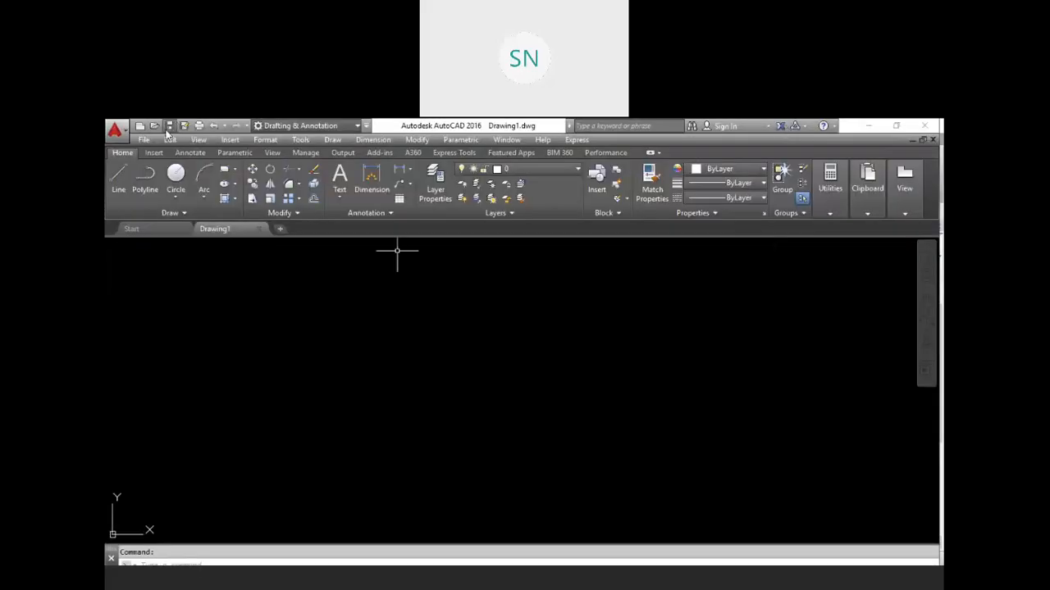
Step: Switch to AutoCAD and open the Room plan drawing from the Desktop
{"action": "left_click", "coordinate": [155, 127]}
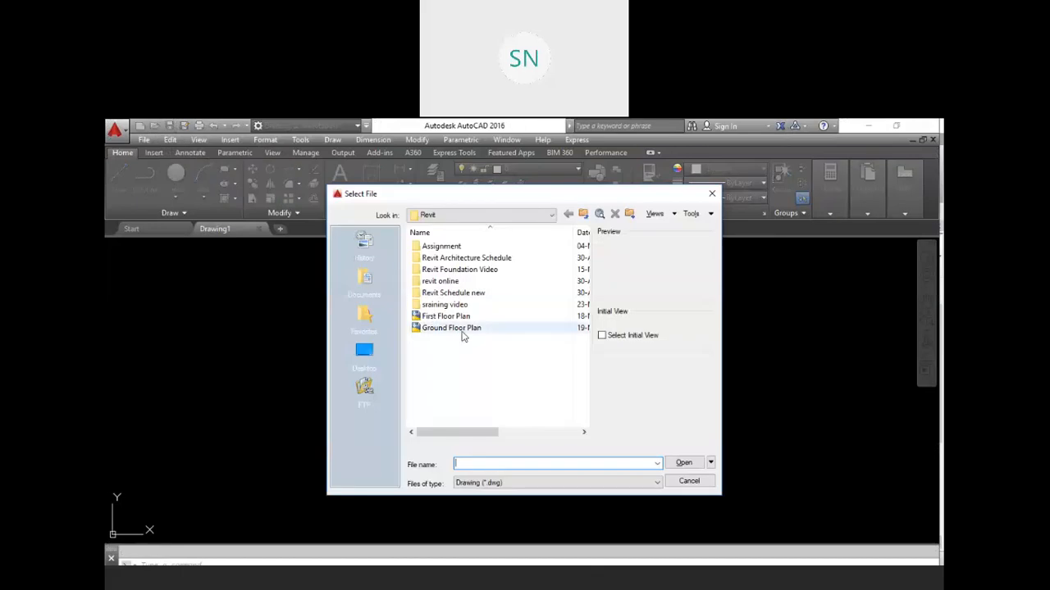
{"action": "left_click", "coordinate": [364, 351]}
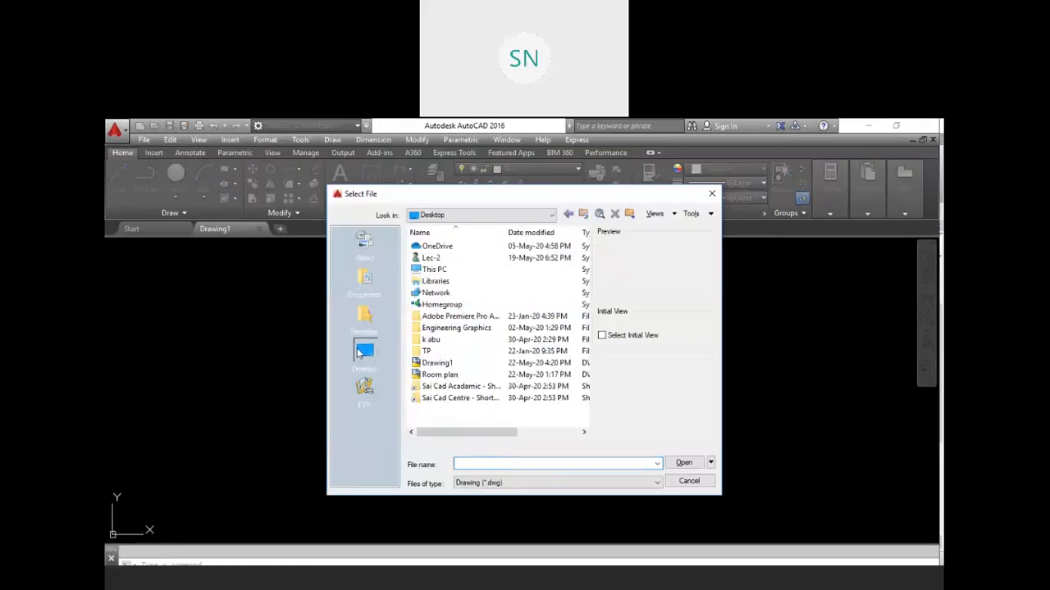
{"action": "left_click", "coordinate": [466, 375]}
{"action": "left_click", "coordinate": [684, 462]}
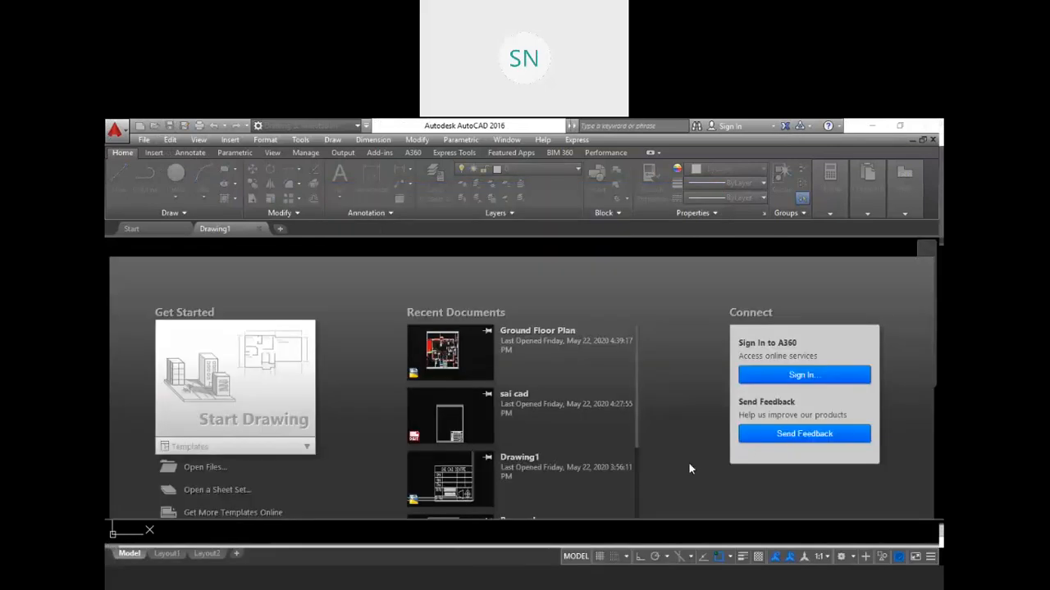
{"action": "middle_click_drag", "start_coordinate": [605, 392], "coordinate": [649, 396]}
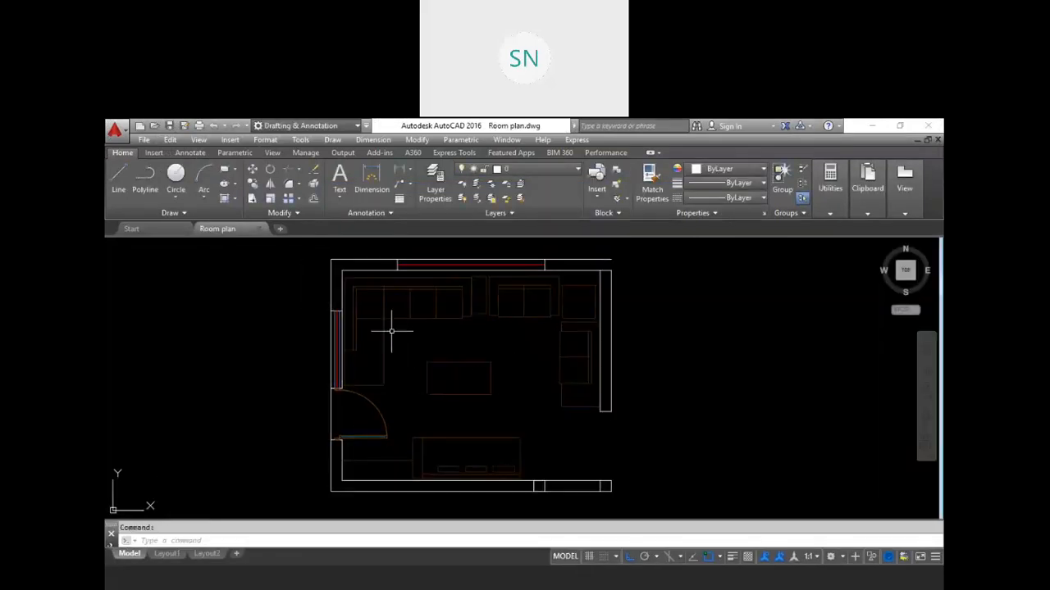
{"action": "scroll", "coordinate": [417, 347], "scroll_direction": "down", "scroll_amount": 3}
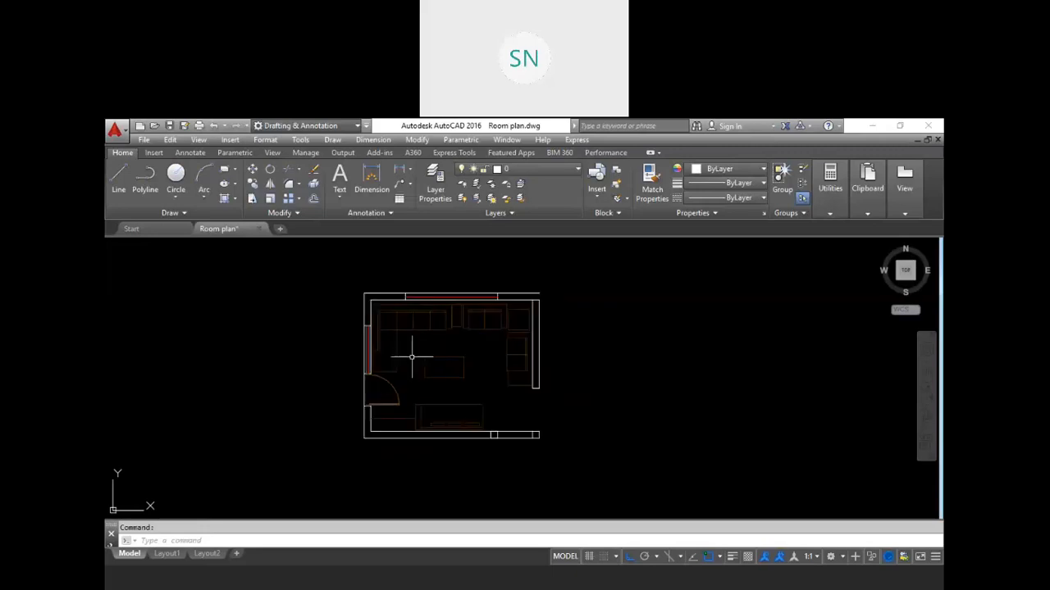
{"action": "key", "text": "Escape"}
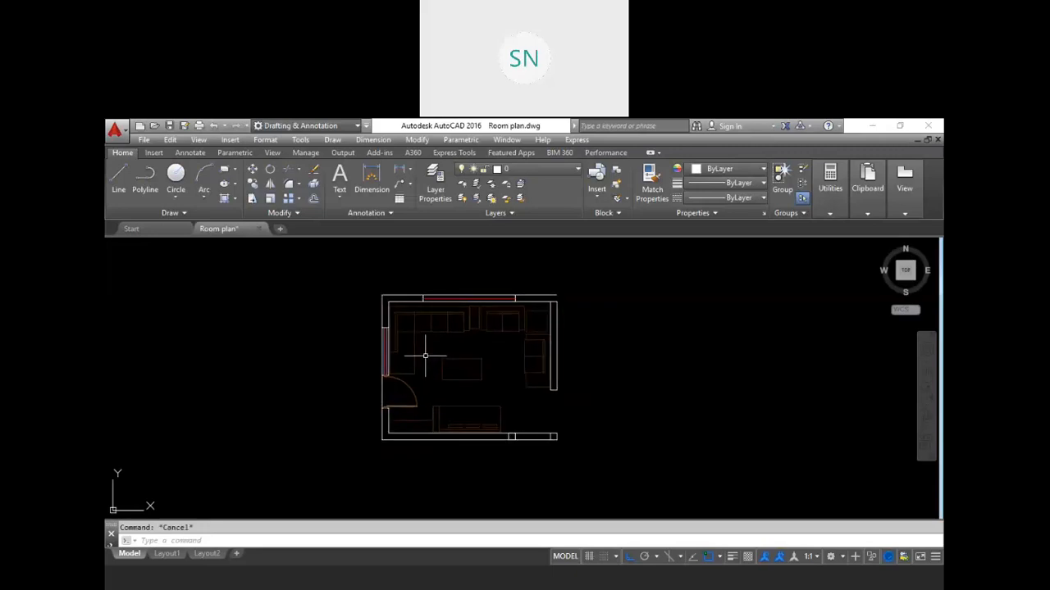
{"action": "type", "text": "d"}
{"action": "key", "text": "Return"}
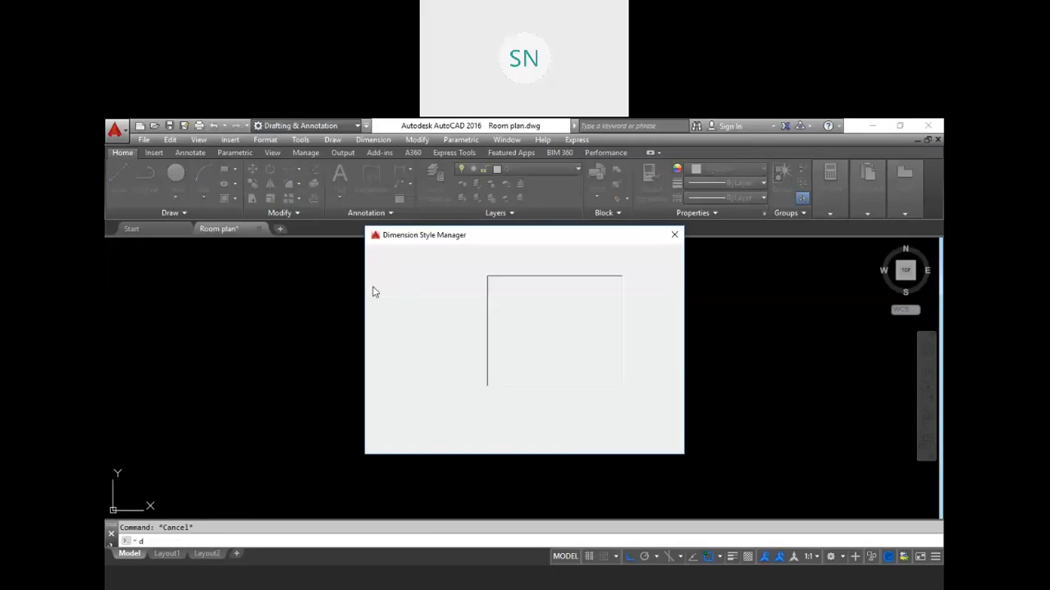
{"action": "left_click", "coordinate": [674, 235]}
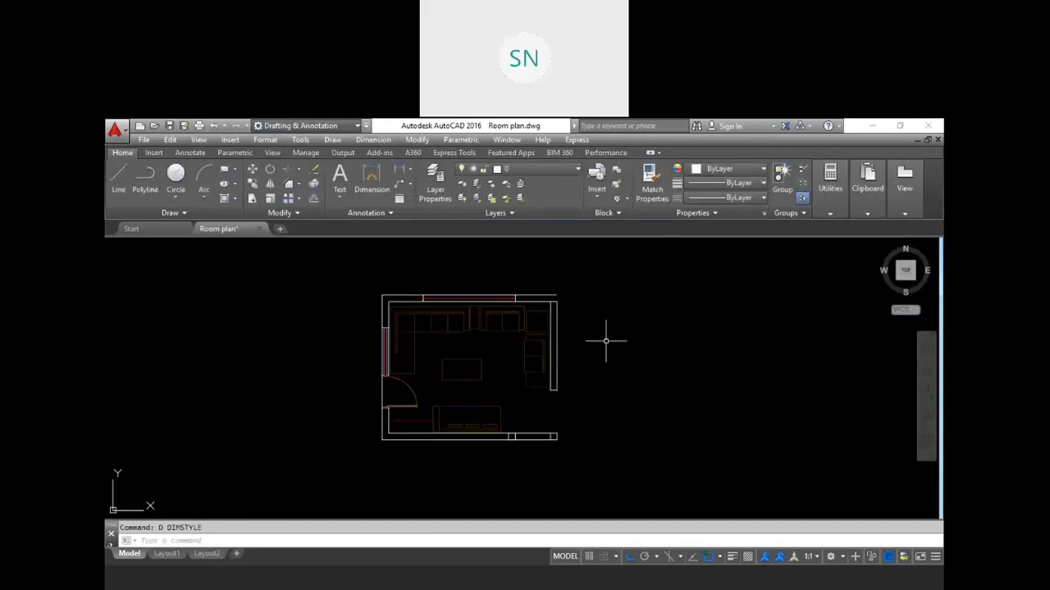
Step: Add a linear dimension along the room's left wall from its top corner to the bottom corner
{"action": "type", "text": "dli"}
{"action": "key", "text": "Return"}
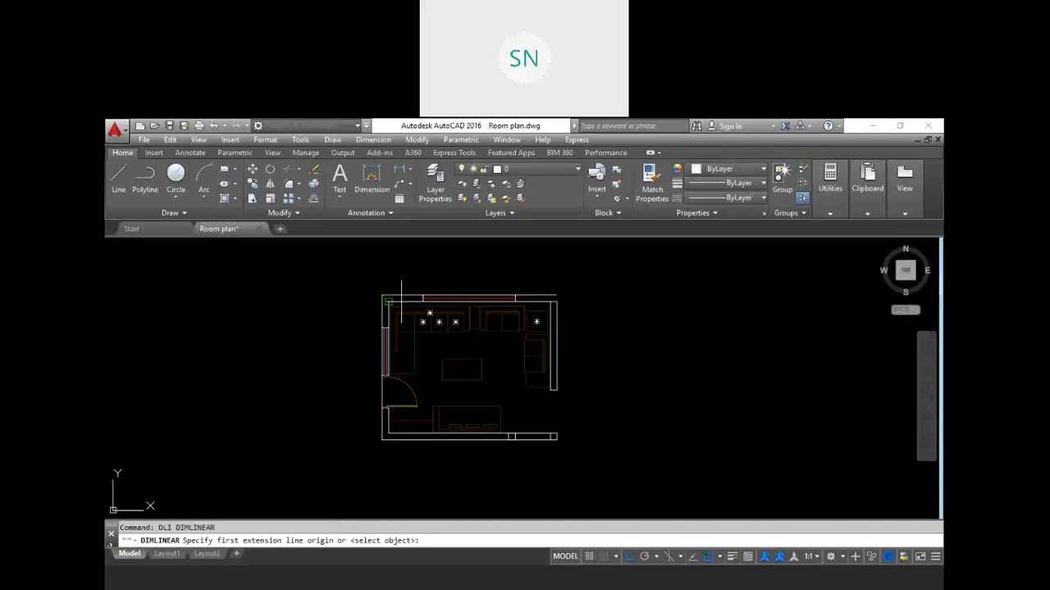
{"action": "left_click", "coordinate": [381, 295]}
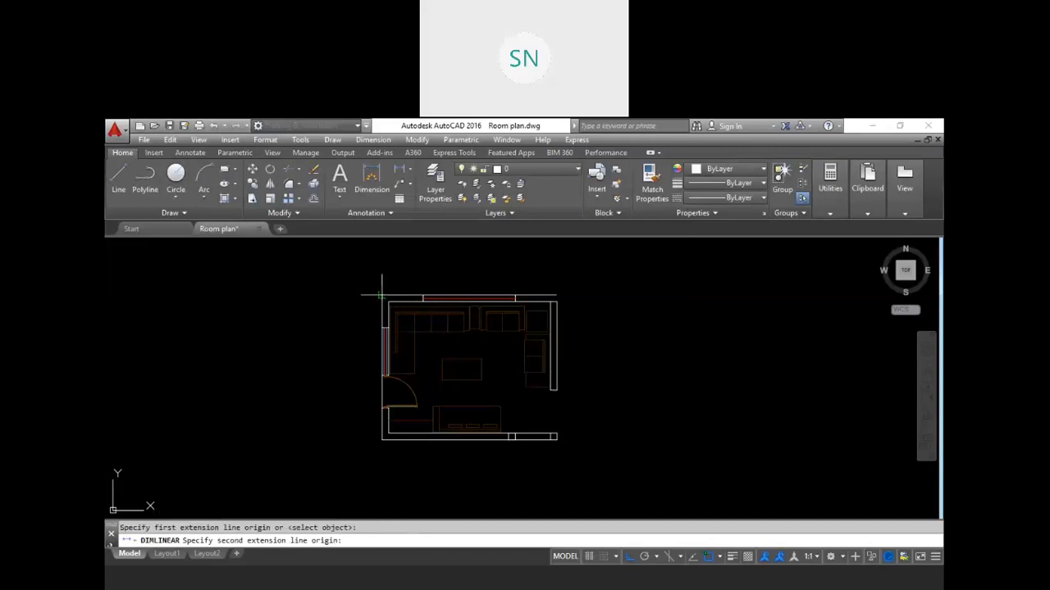
{"action": "left_click", "coordinate": [381, 439]}
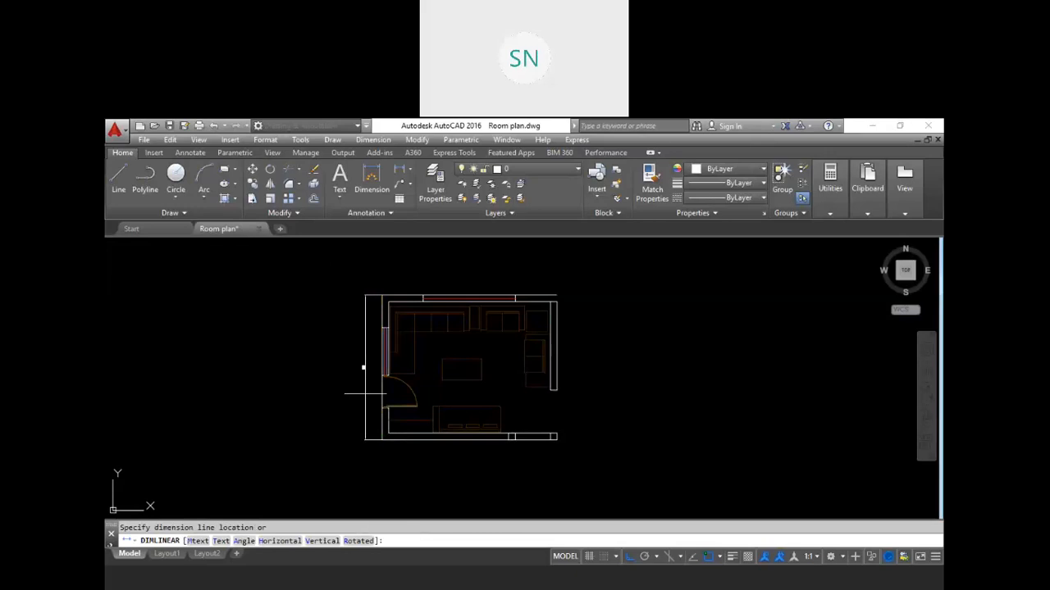
{"action": "left_click", "coordinate": [367, 369]}
{"action": "scroll", "coordinate": [367, 373], "scroll_direction": "up", "scroll_amount": 6}
{"action": "scroll", "coordinate": [367, 373], "scroll_direction": "down", "scroll_amount": 2}
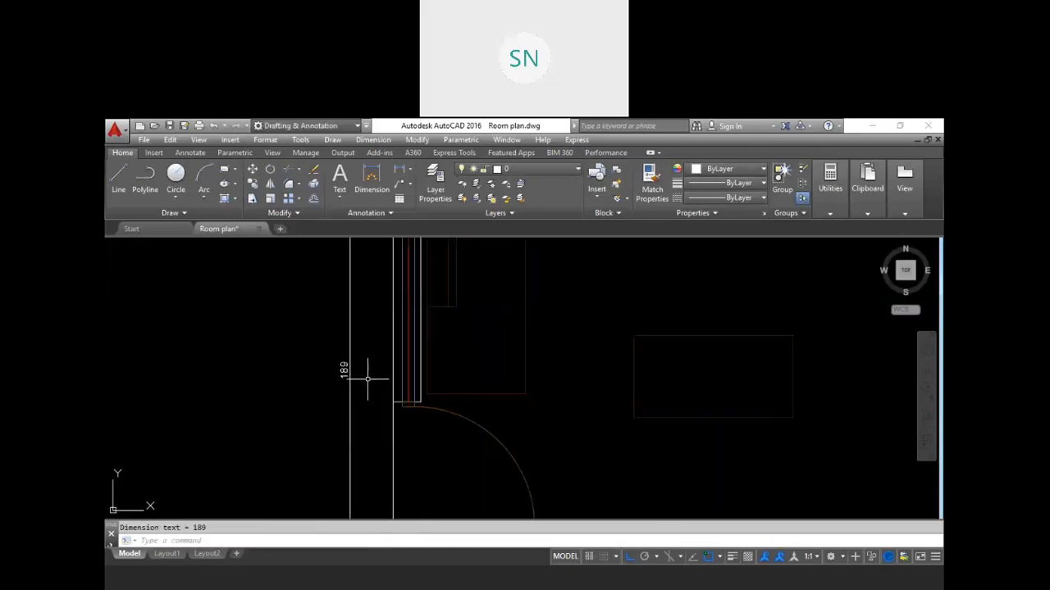
Step: Pick the KANU style in the Dimension Style Manager and close the manager
{"action": "key", "text": "Return"}
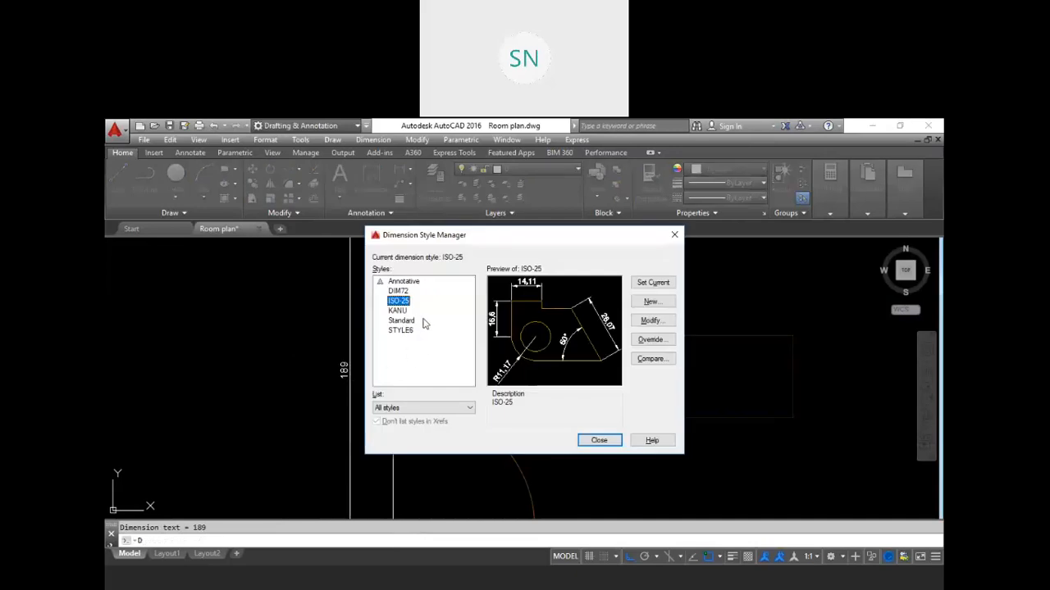
{"action": "left_click", "coordinate": [398, 310]}
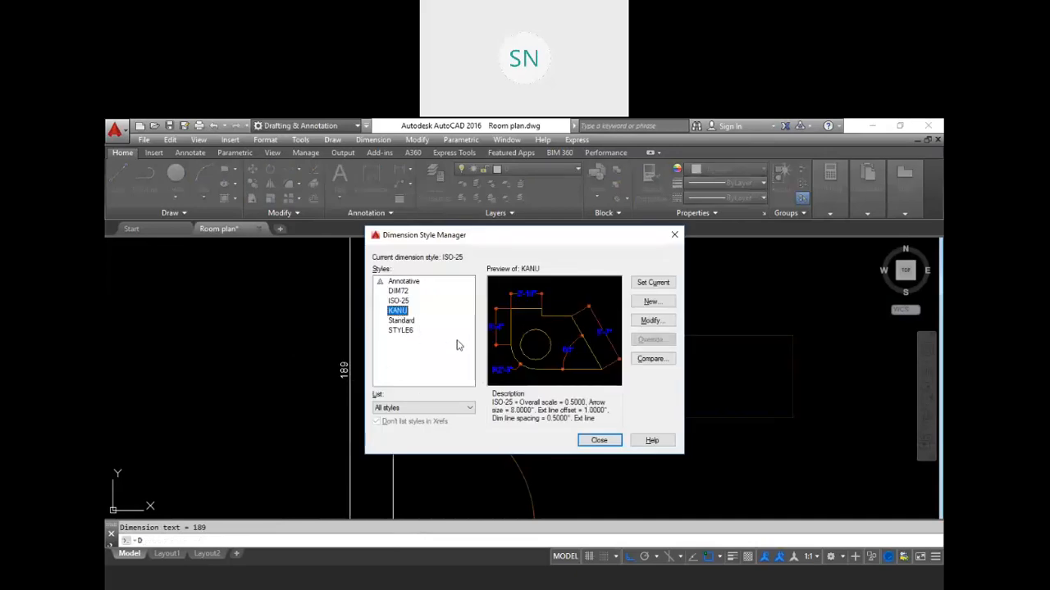
{"action": "left_click", "coordinate": [599, 441]}
{"action": "left_click", "coordinate": [365, 398]}
{"action": "left_click", "coordinate": [304, 336]}
{"action": "key", "text": "Escape"}
{"action": "scroll", "coordinate": [311, 332], "scroll_direction": "down", "scroll_amount": 5}
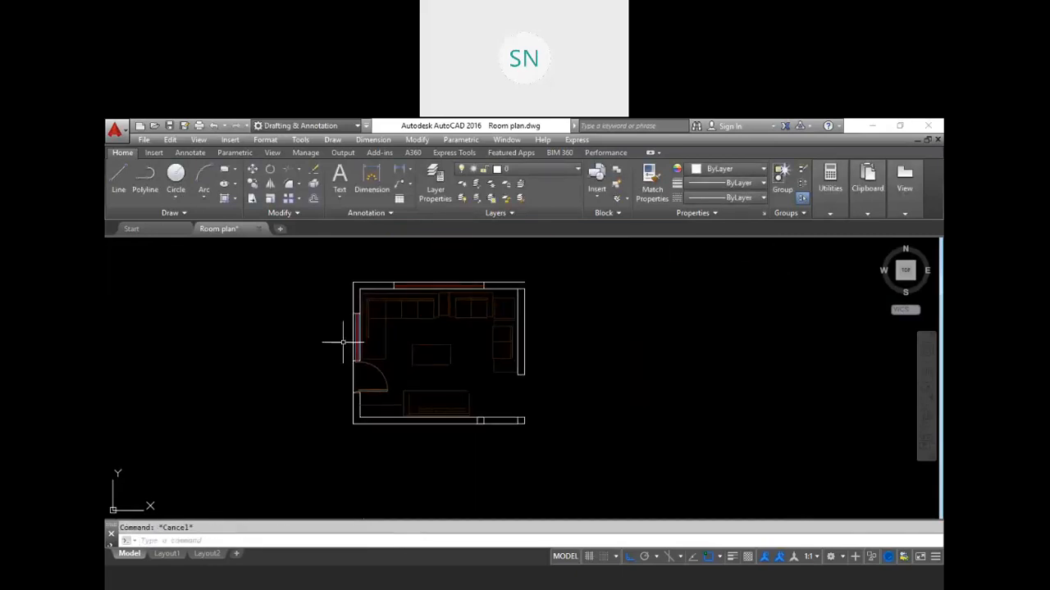
Step: Dimension the room's full left side with a linear dimension placed outside the outer wall
{"action": "type", "text": "dli"}
{"action": "key", "text": "Return"}
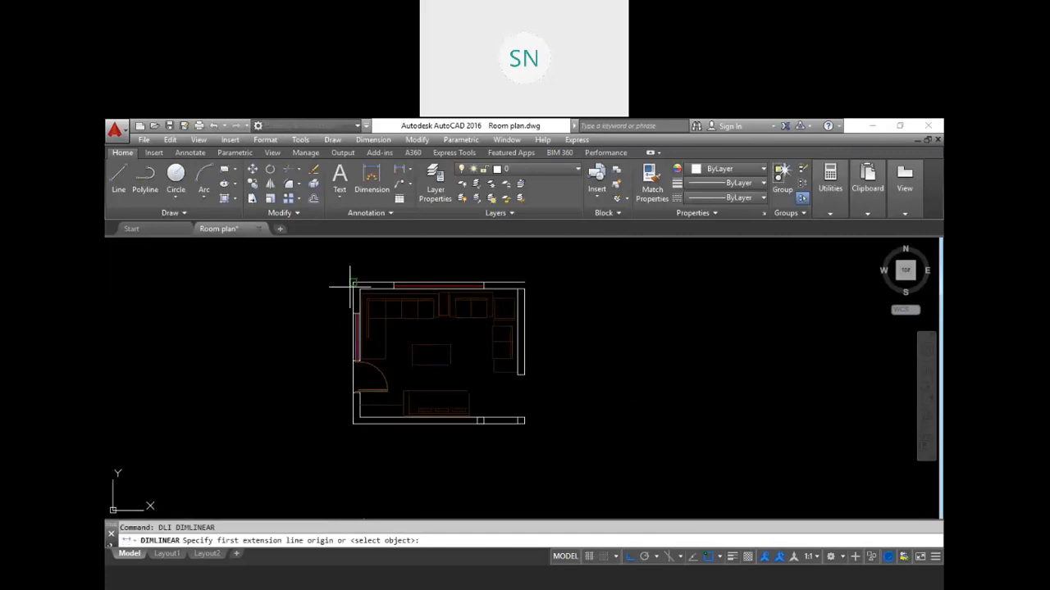
{"action": "left_click", "coordinate": [352, 283]}
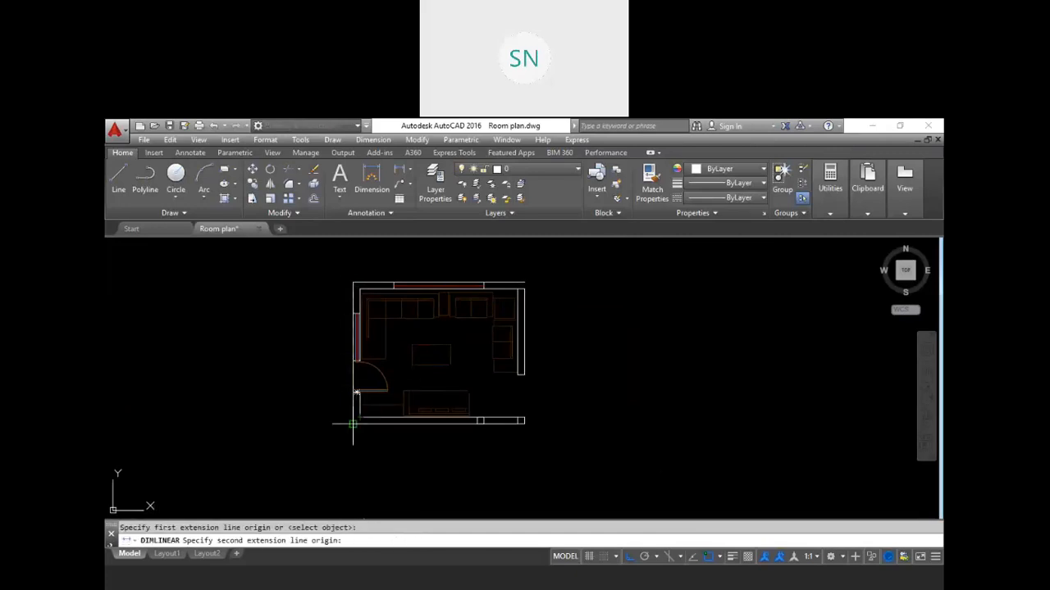
{"action": "left_click", "coordinate": [354, 423]}
{"action": "left_click", "coordinate": [332, 378]}
{"action": "scroll", "coordinate": [334, 381], "scroll_direction": "up", "scroll_amount": 4}
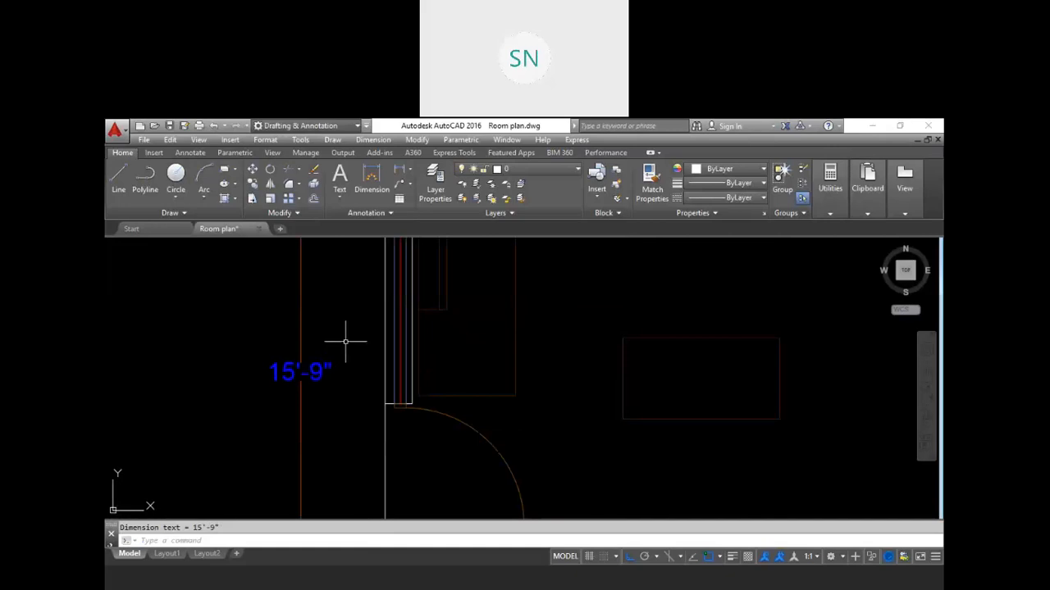
{"action": "scroll", "coordinate": [340, 365], "scroll_direction": "down", "scroll_amount": 4}
{"action": "scroll", "coordinate": [357, 344], "scroll_direction": "up", "scroll_amount": 6}
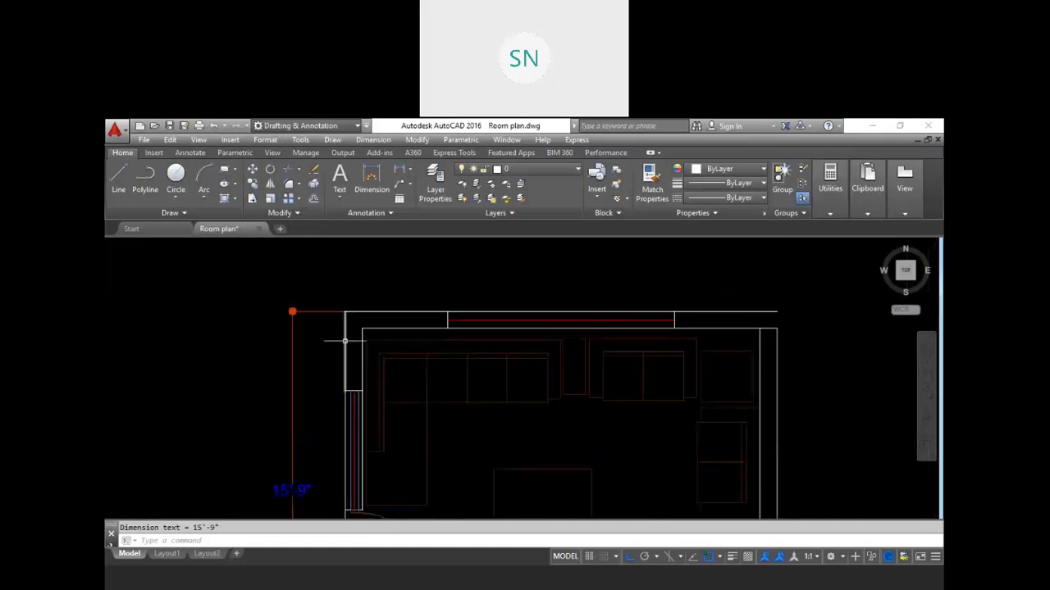
Step: Dimension the thickness of the top wall at the room's upper-left corner
{"action": "key", "text": "Return"}
{"action": "left_click", "coordinate": [346, 352]}
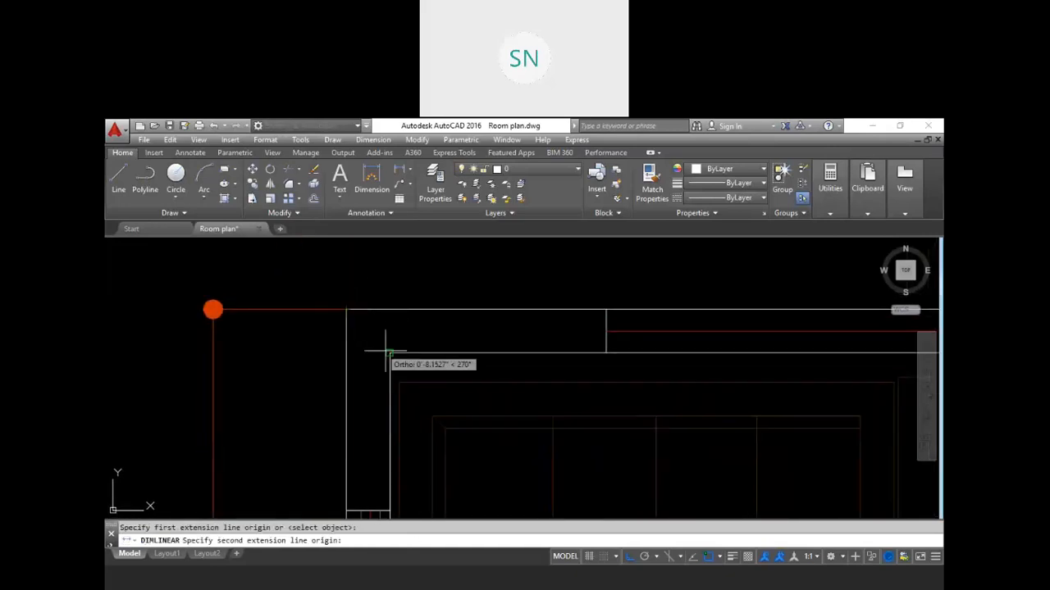
{"action": "left_click", "coordinate": [390, 353]}
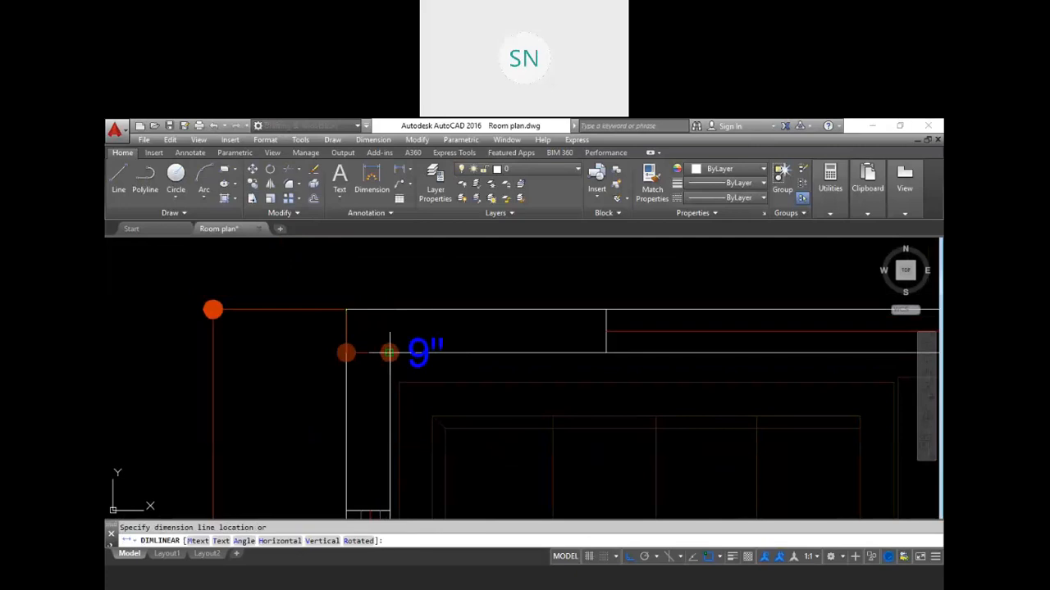
{"action": "left_click", "coordinate": [276, 369]}
{"action": "scroll", "coordinate": [335, 397], "scroll_direction": "down", "scroll_amount": 7}
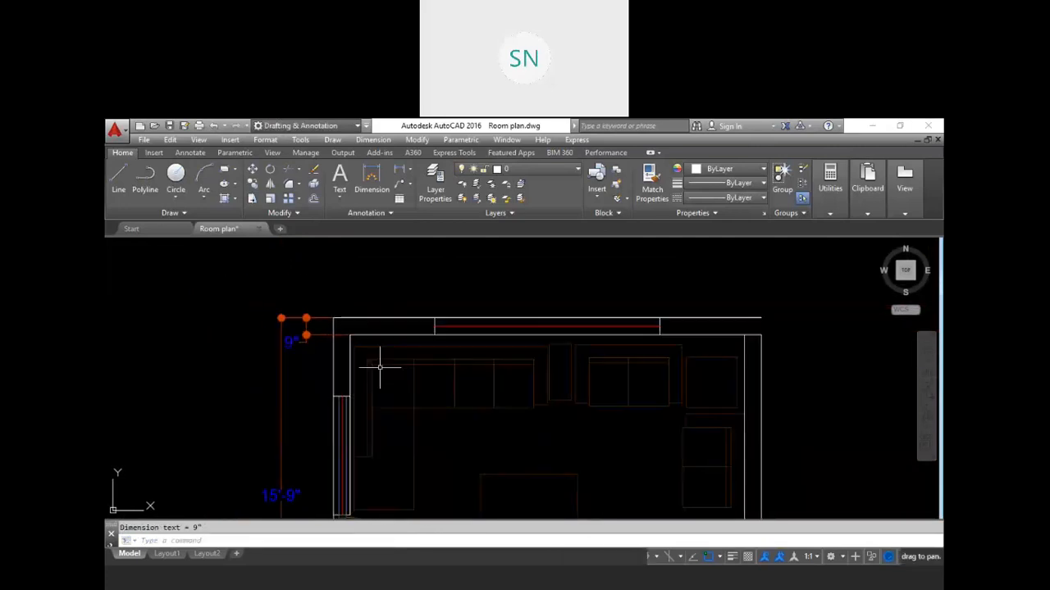
{"action": "key", "text": "Escape"}
Step: Save the Room plan drawing
{"action": "mouse_move", "coordinate": [451, 400]}
{"action": "middle_mouse_down"}
{"action": "mouse_move", "coordinate": [414, 363]}
{"action": "mouse_move", "coordinate": [486, 347]}
{"action": "middle_mouse_up"}
{"action": "scroll", "coordinate": [433, 348], "scroll_direction": "up", "scroll_amount": 2}
{"action": "scroll", "coordinate": [486, 346], "scroll_direction": "down", "scroll_amount": 2}
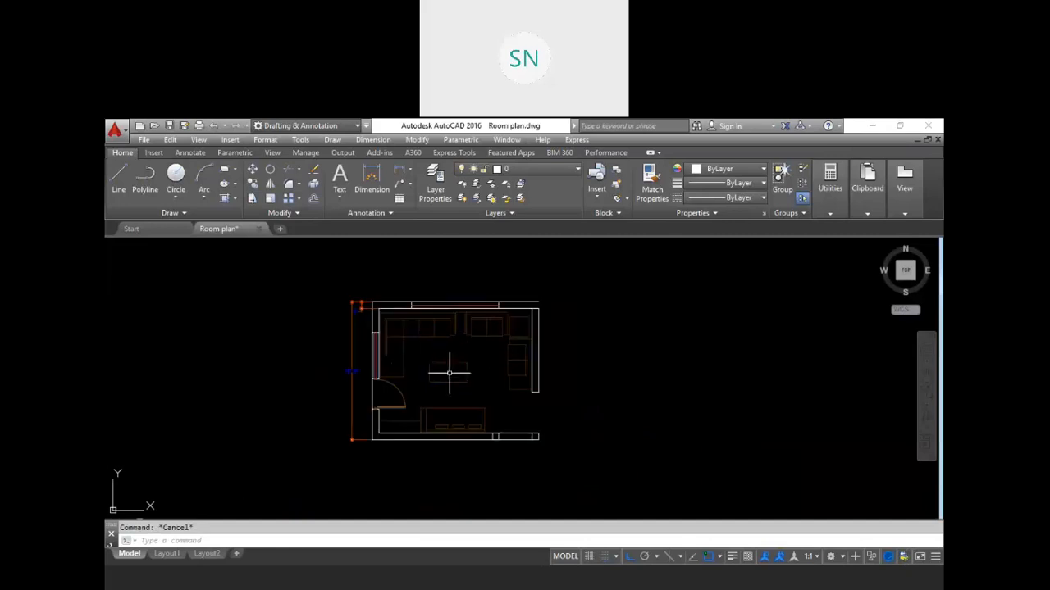
{"action": "left_click", "coordinate": [171, 127]}
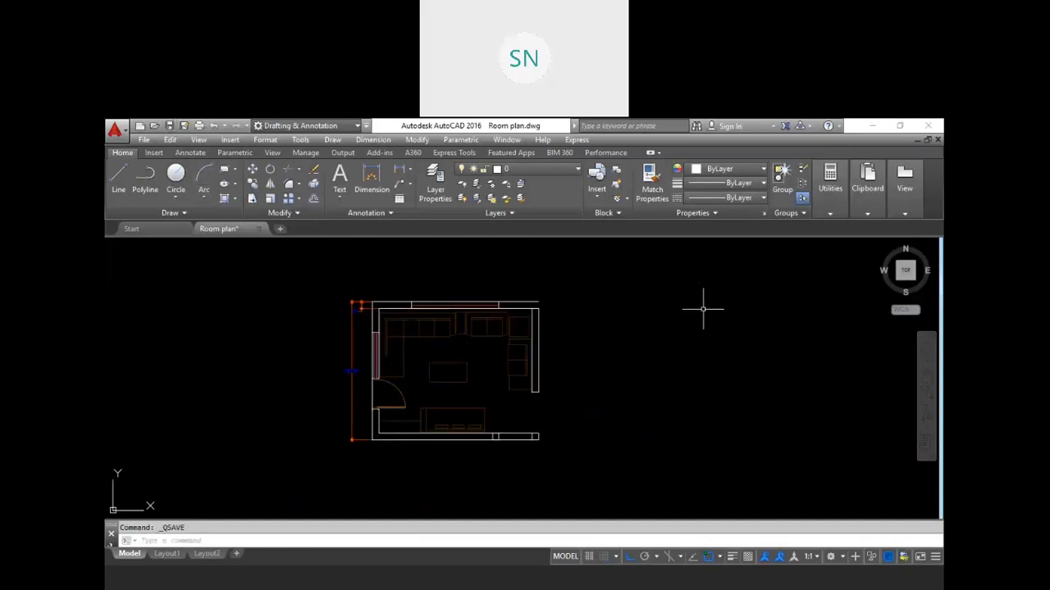
Step: Open the Drawing Units settings to review length type and insertion units, then accept them
{"action": "key", "text": "Escape"}
{"action": "type", "text": "UN"}
{"action": "key", "text": "Return"}
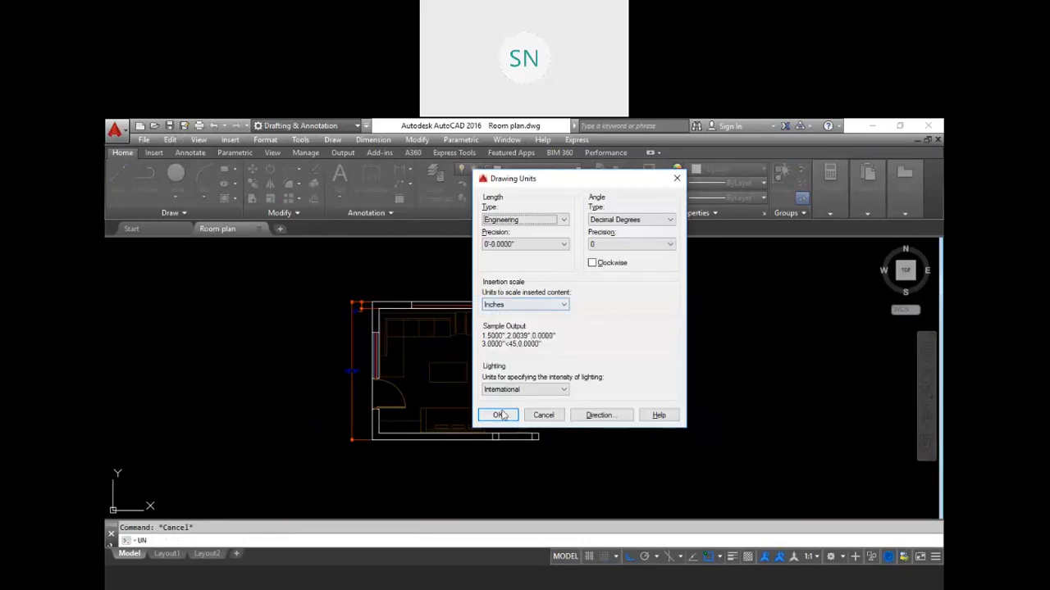
{"action": "left_click", "coordinate": [497, 415]}
Step: Draw a horizontal test line 10 units long above the room plan
{"action": "scroll", "coordinate": [381, 316], "scroll_direction": "up", "scroll_amount": 5}
{"action": "middle_click_drag", "start_coordinate": [392, 311], "coordinate": [424, 329]}
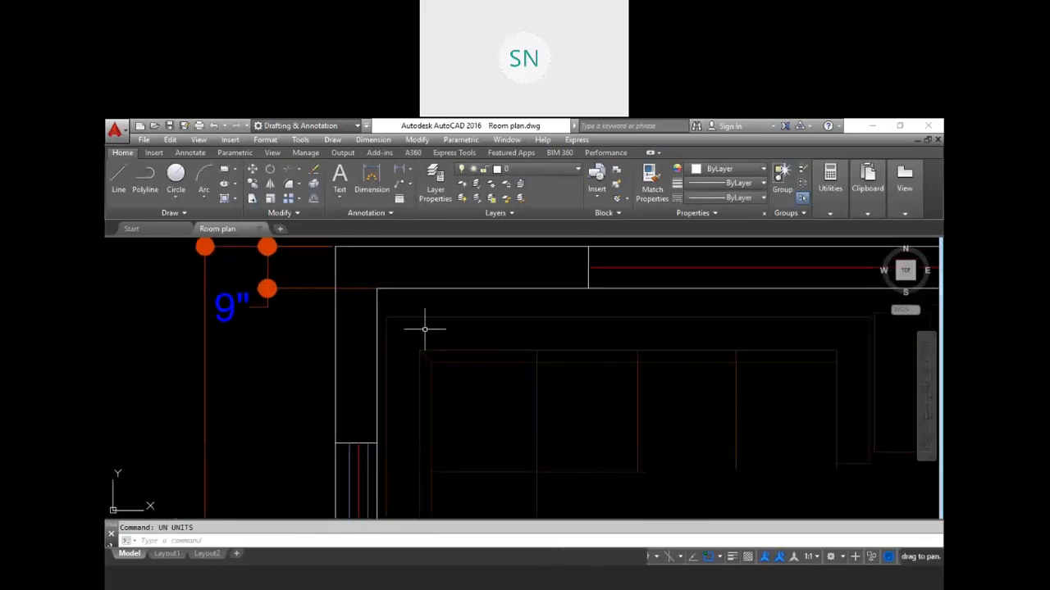
{"action": "key", "text": "Escape"}
{"action": "type", "text": "l"}
{"action": "key", "text": "Return"}
{"action": "scroll", "coordinate": [427, 326], "scroll_direction": "down", "scroll_amount": 5}
{"action": "scroll", "coordinate": [410, 305], "scroll_direction": "up", "scroll_amount": 5}
{"action": "left_click", "coordinate": [368, 298]}
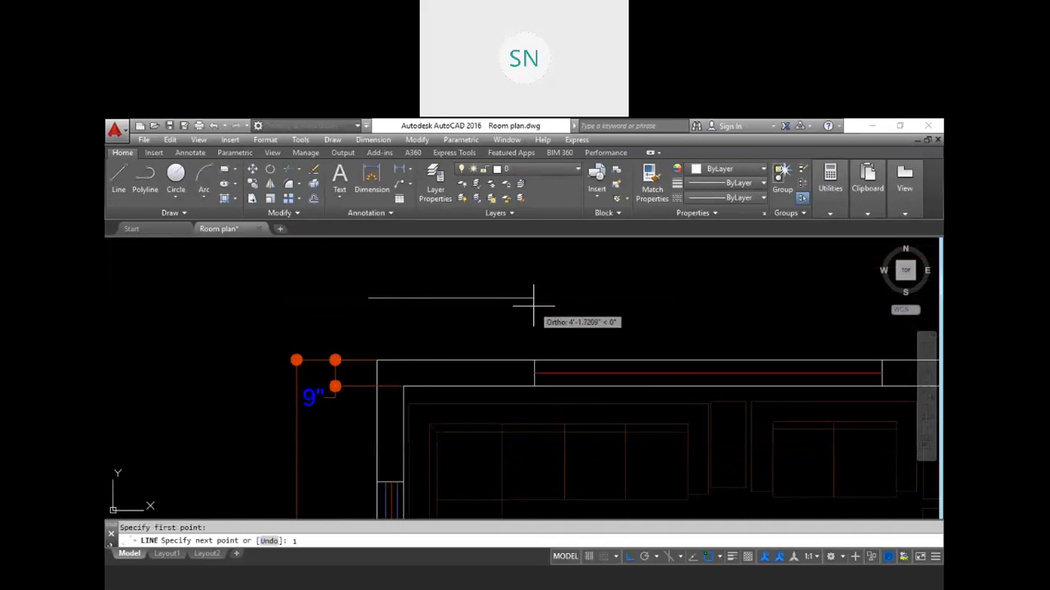
{"action": "type", "text": "10"}
{"action": "key", "text": "Return"}
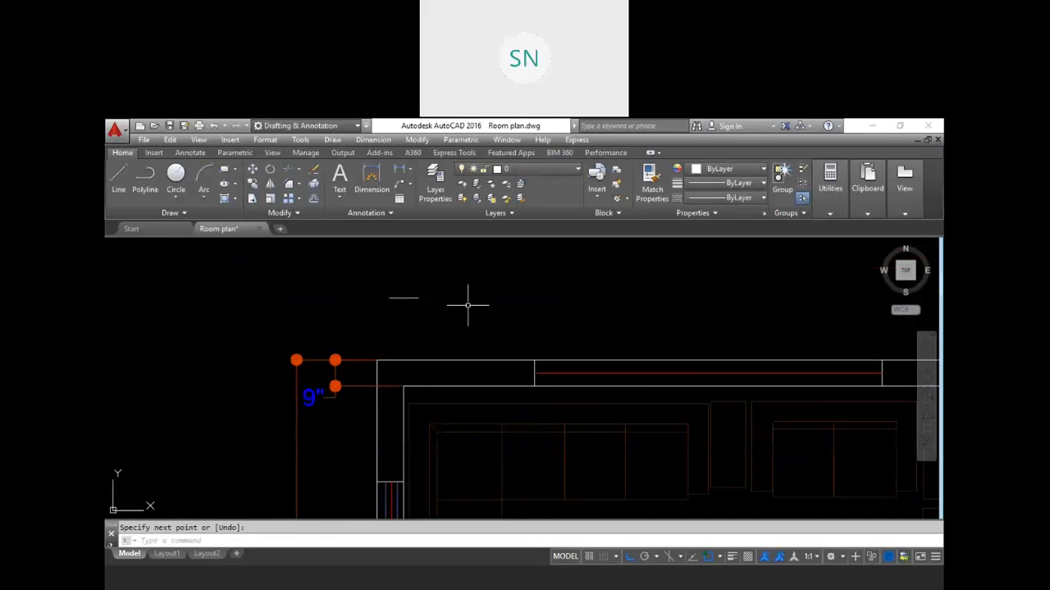
Step: Add a linear dimension to the 10-unit test line
{"action": "scroll", "coordinate": [440, 327], "scroll_direction": "up", "scroll_amount": 4}
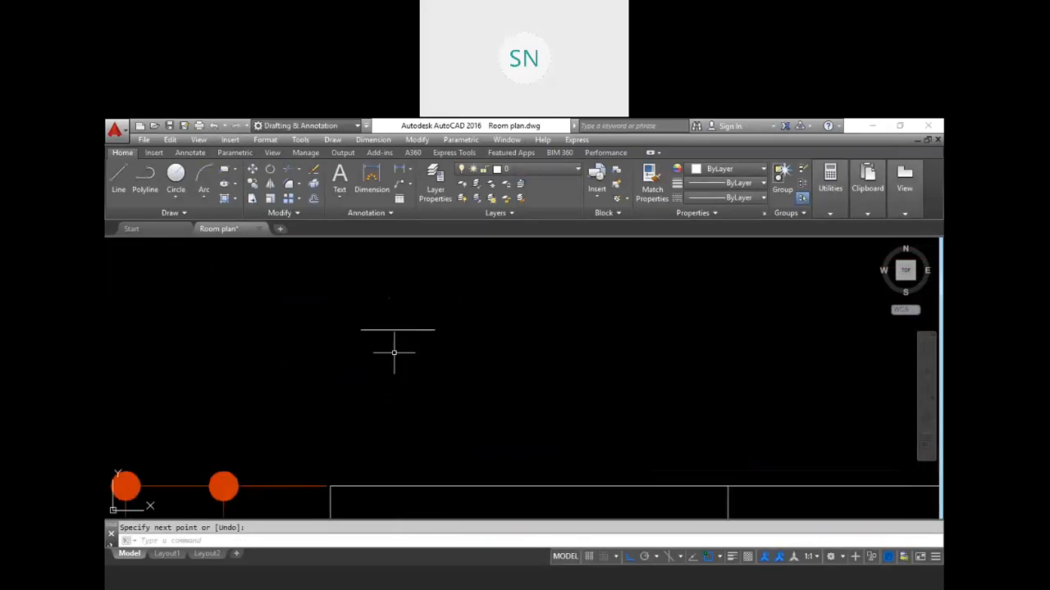
{"action": "type", "text": "dli"}
{"action": "key", "text": "Return"}
{"action": "left_click", "coordinate": [362, 329]}
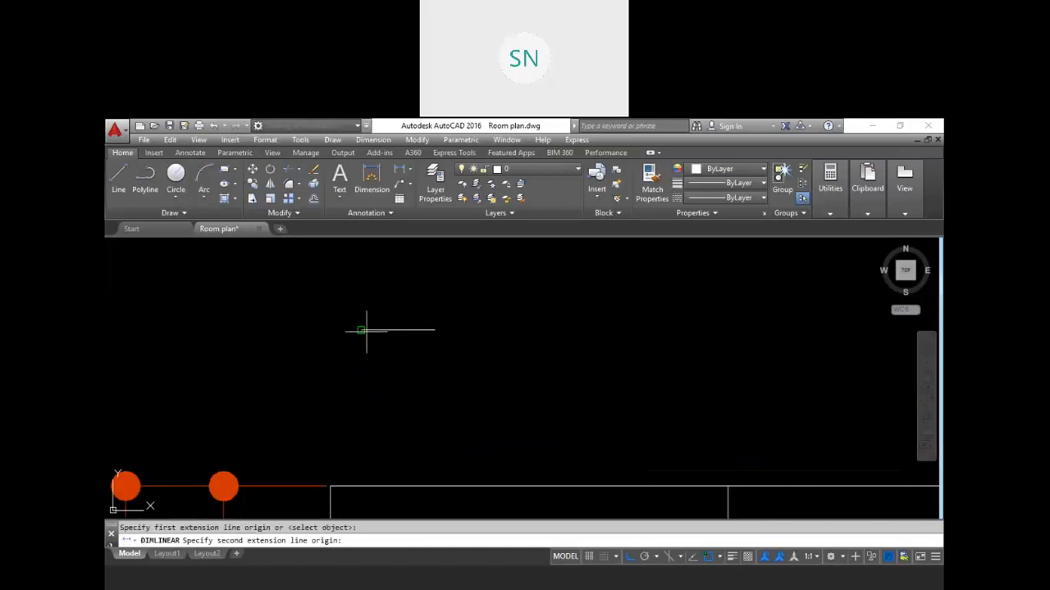
{"action": "left_click", "coordinate": [436, 330]}
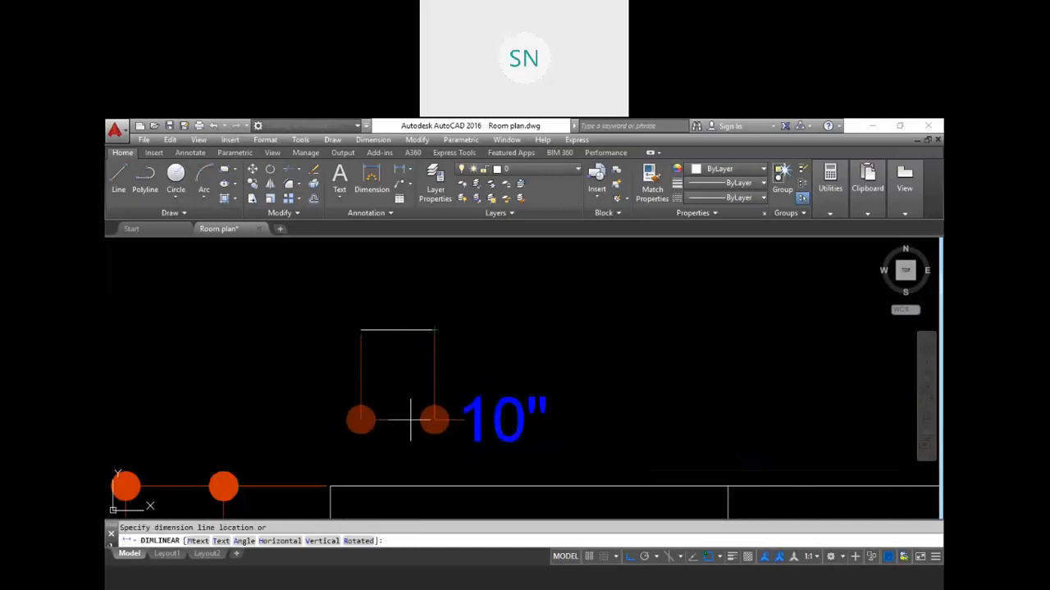
{"action": "left_click", "coordinate": [424, 414]}
{"action": "key", "text": "Escape"}
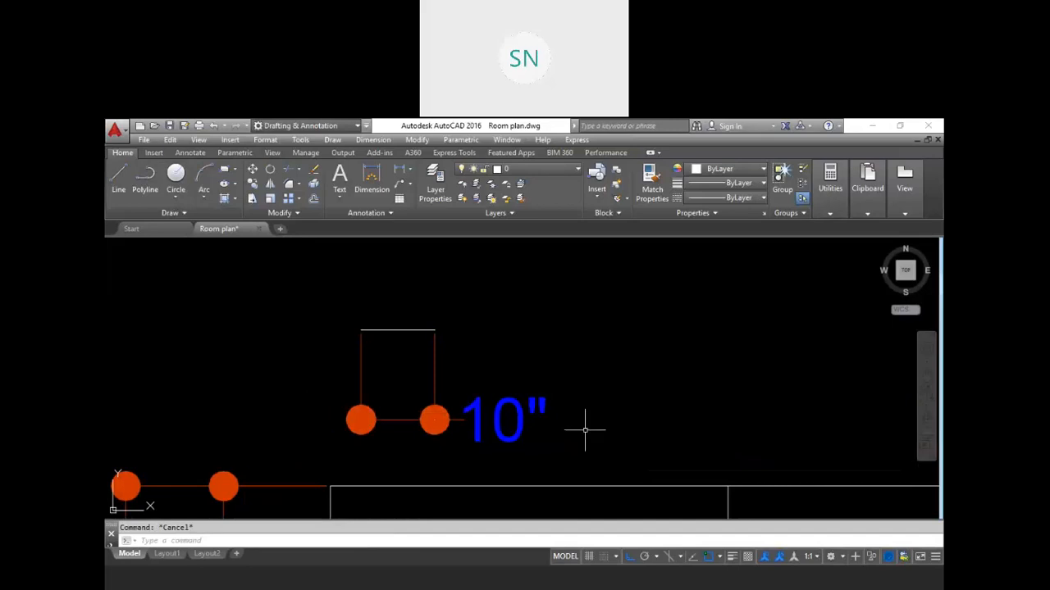
Step: Set the insertion scale units to Millimeters in Drawing Units and confirm the change
{"action": "key", "text": "Return"}
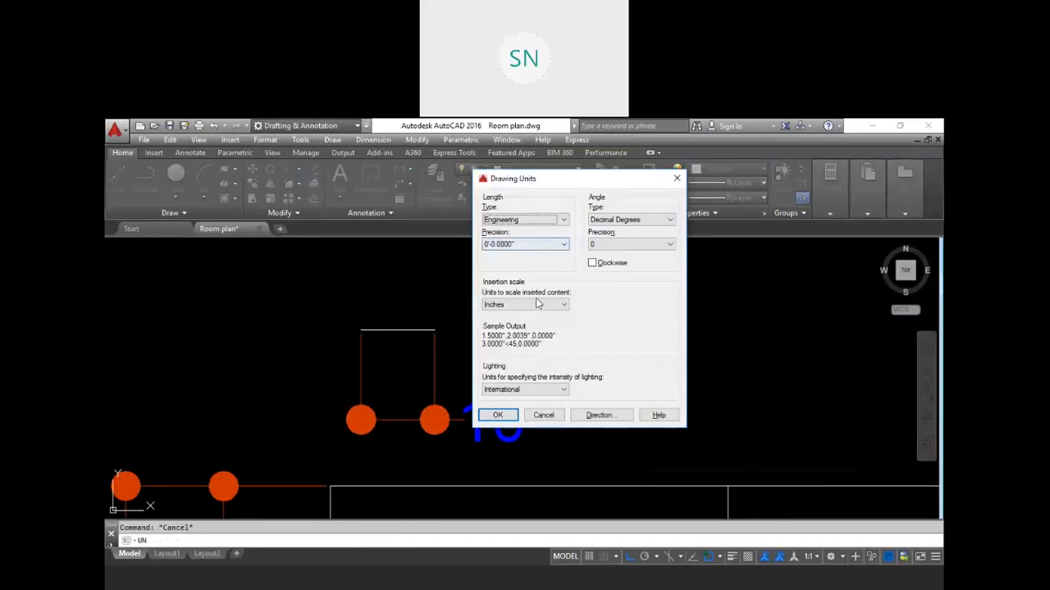
{"action": "left_click", "coordinate": [539, 305]}
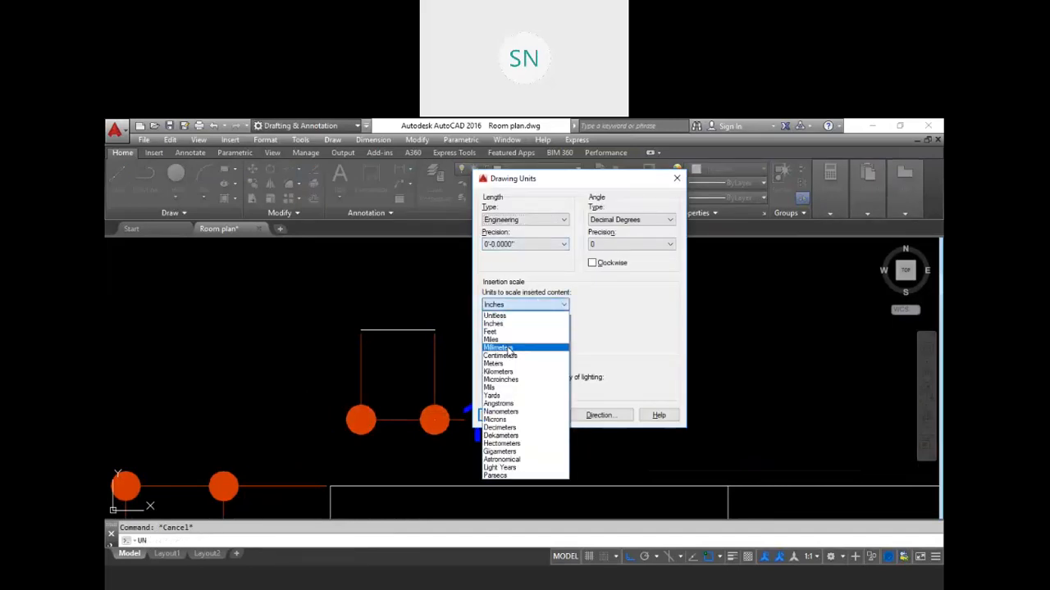
{"action": "left_click", "coordinate": [508, 349]}
{"action": "left_click", "coordinate": [497, 415]}
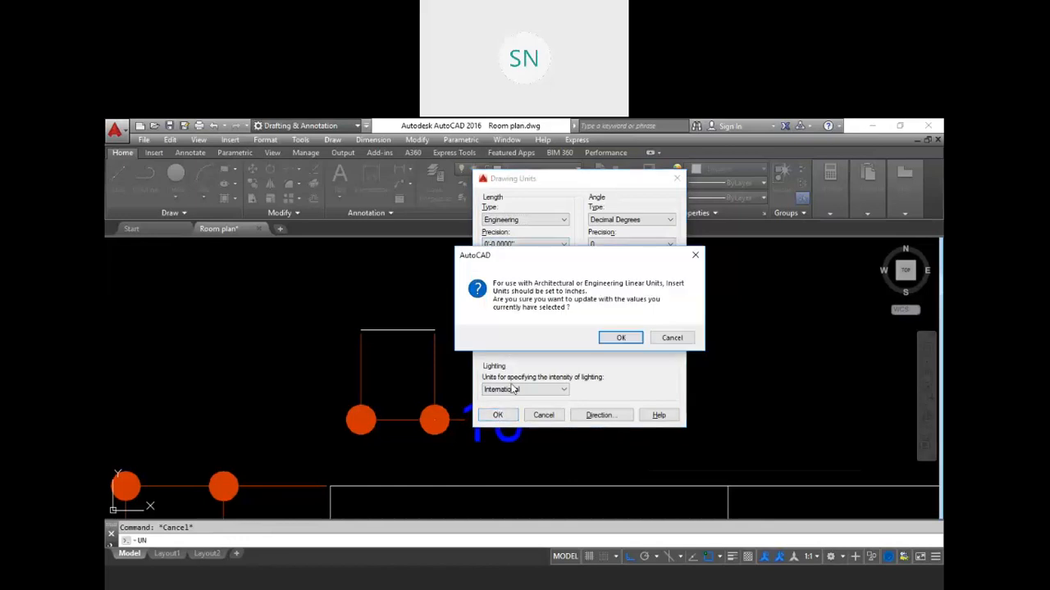
{"action": "left_click", "coordinate": [617, 338]}
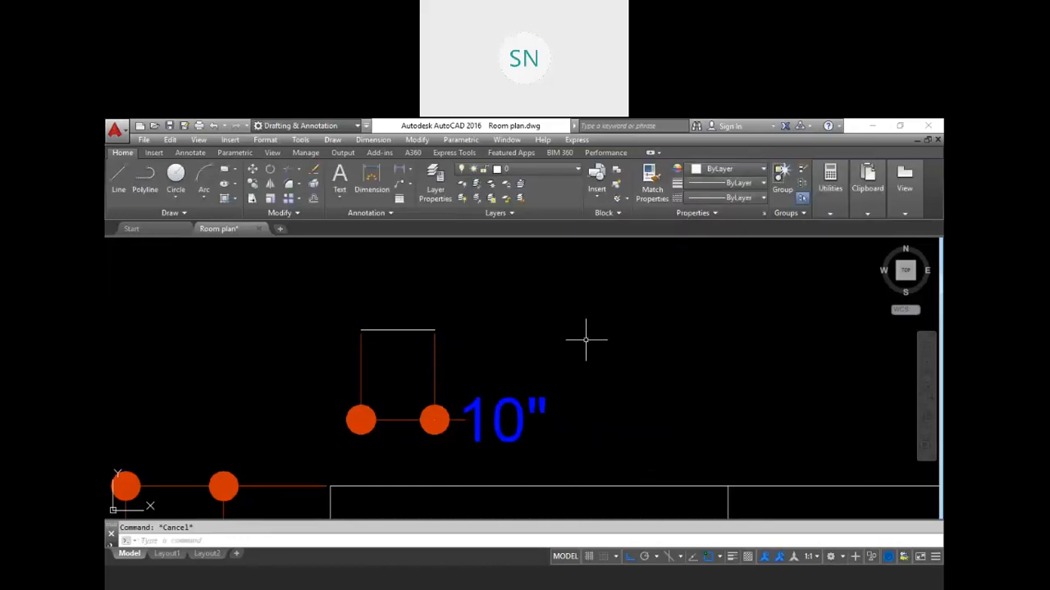
Step: Draw a second horizontal line 10 units long above the dimensioned test line
{"action": "key", "text": "Return"}
{"action": "left_click", "coordinate": [391, 284]}
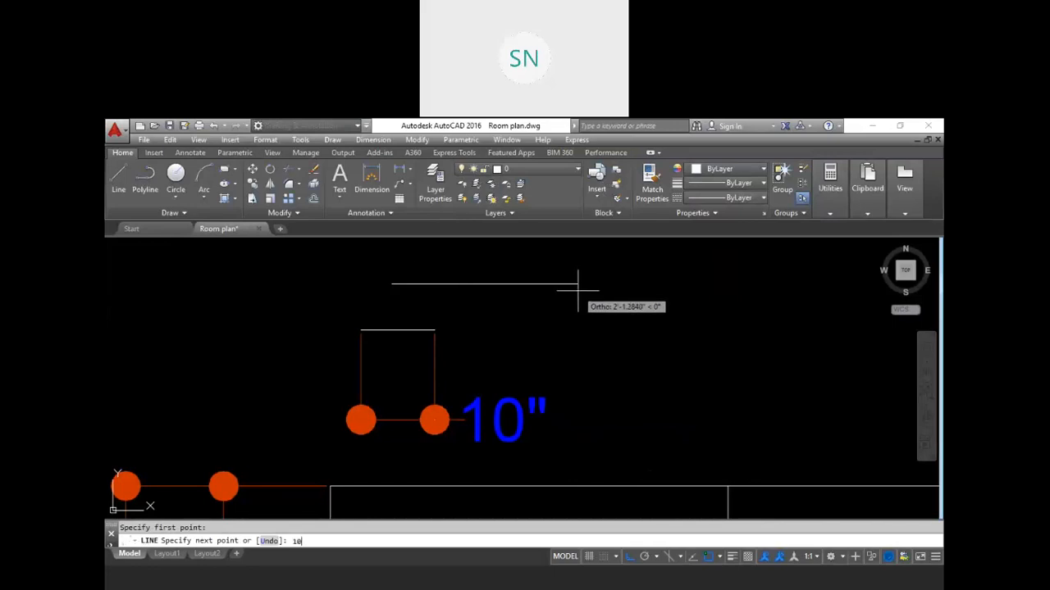
{"action": "key", "text": "Return"}
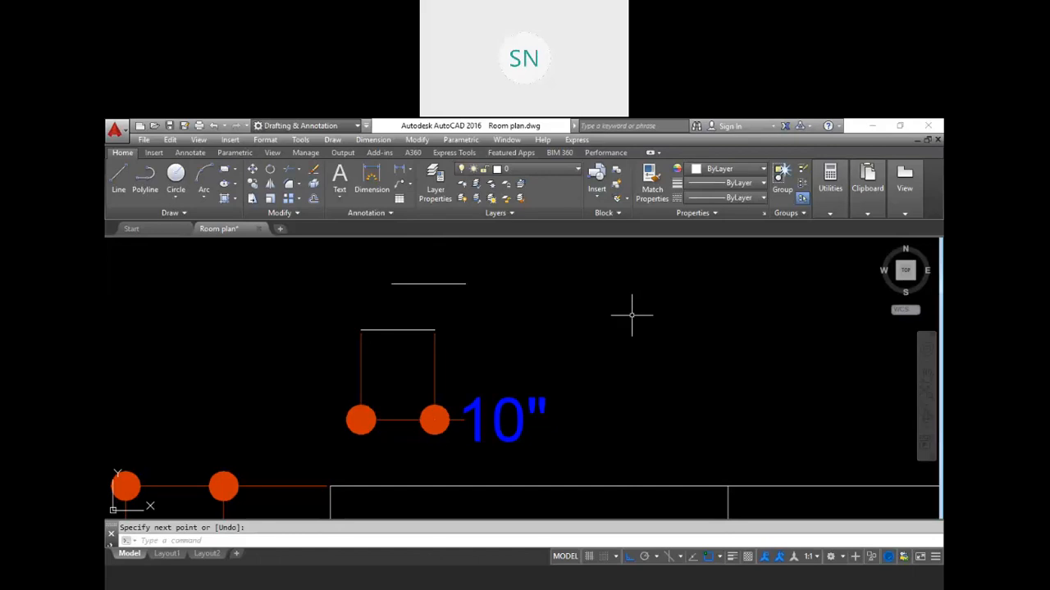
Step: Set the insertion scale units to Meters in Drawing Units and accept the Inches warning
{"action": "mouse_move", "coordinate": [586, 332]}
{"action": "middle_mouse_down"}
{"action": "mouse_move", "coordinate": [623, 344]}
{"action": "mouse_move", "coordinate": [621, 333]}
{"action": "middle_mouse_up"}
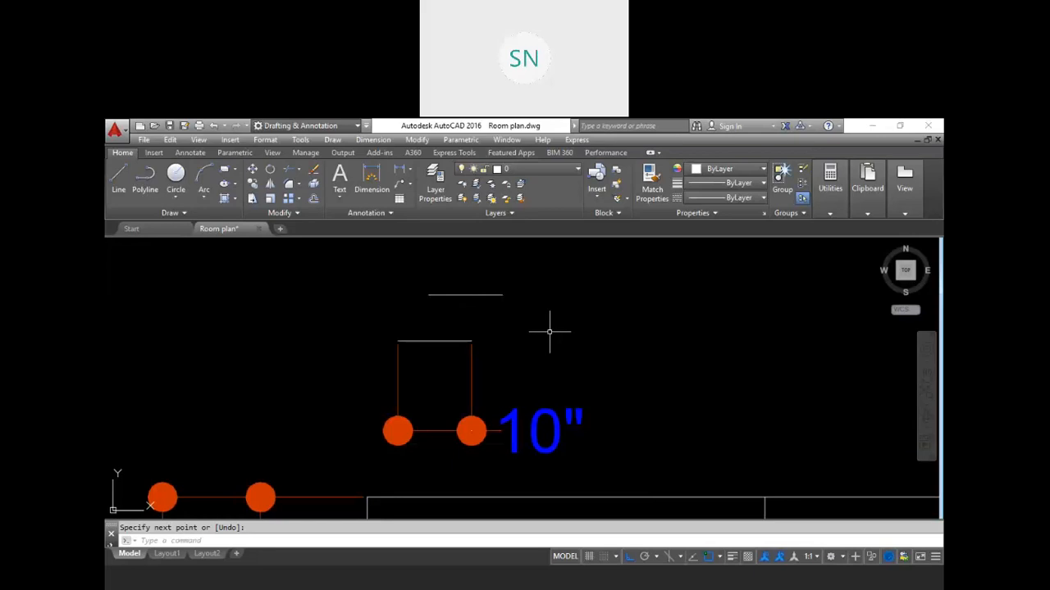
{"action": "type", "text": "UN"}
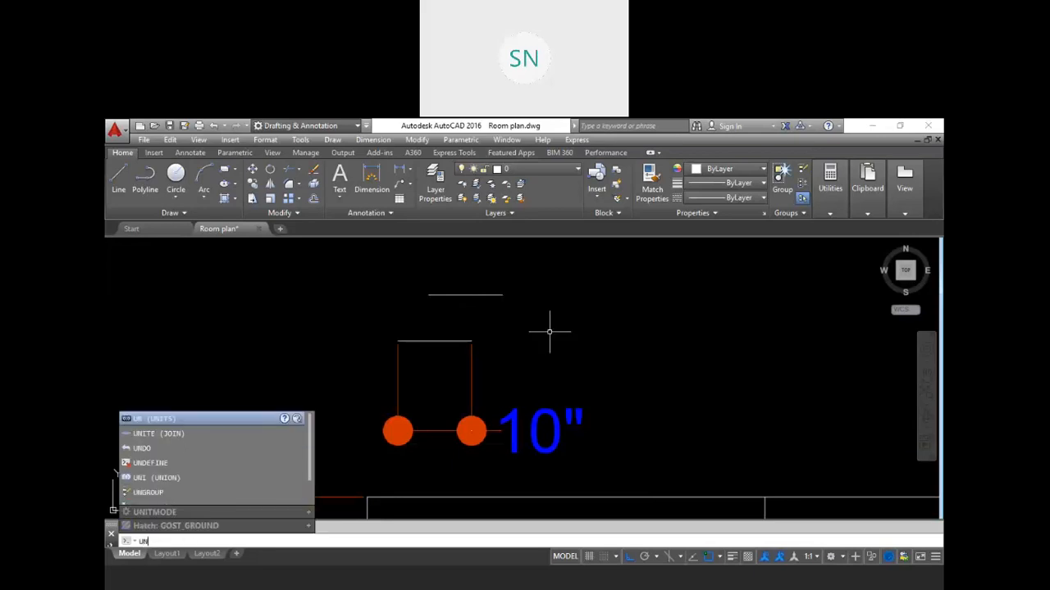
{"action": "key", "text": "Return"}
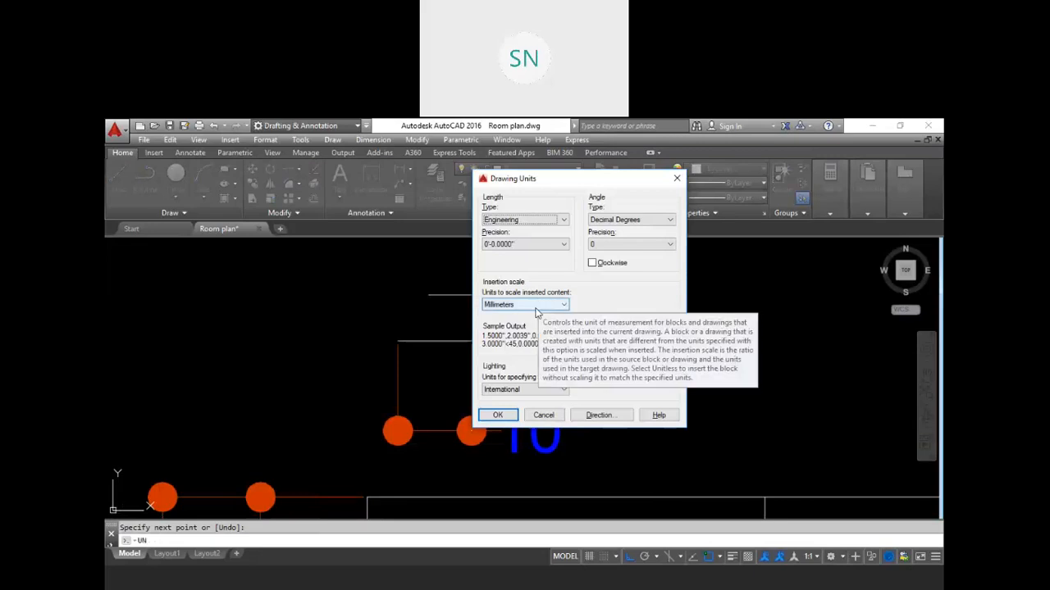
{"action": "left_click", "coordinate": [537, 305]}
{"action": "left_click", "coordinate": [514, 363]}
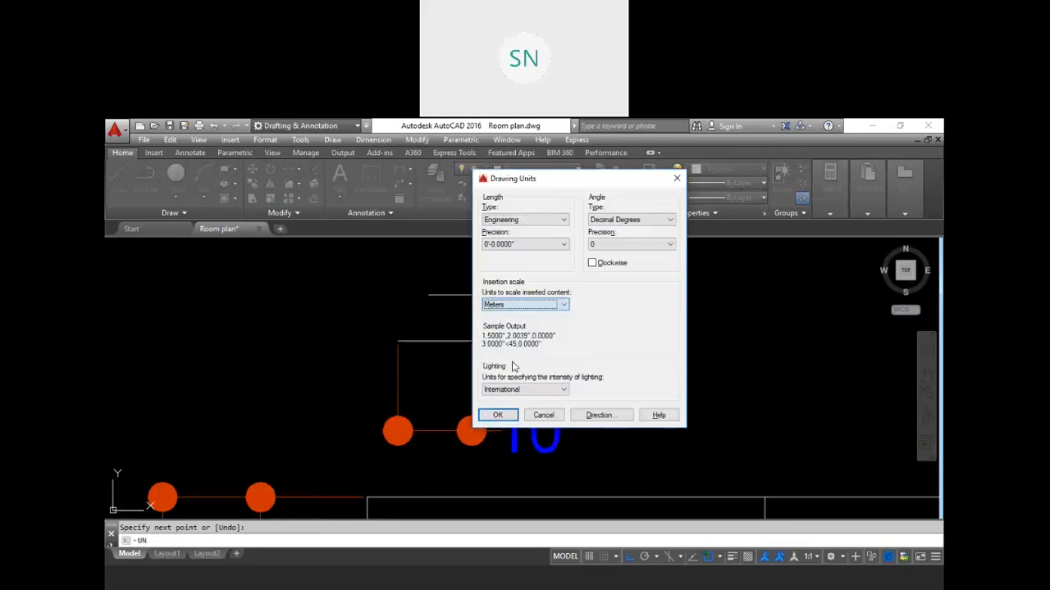
{"action": "left_click", "coordinate": [498, 416]}
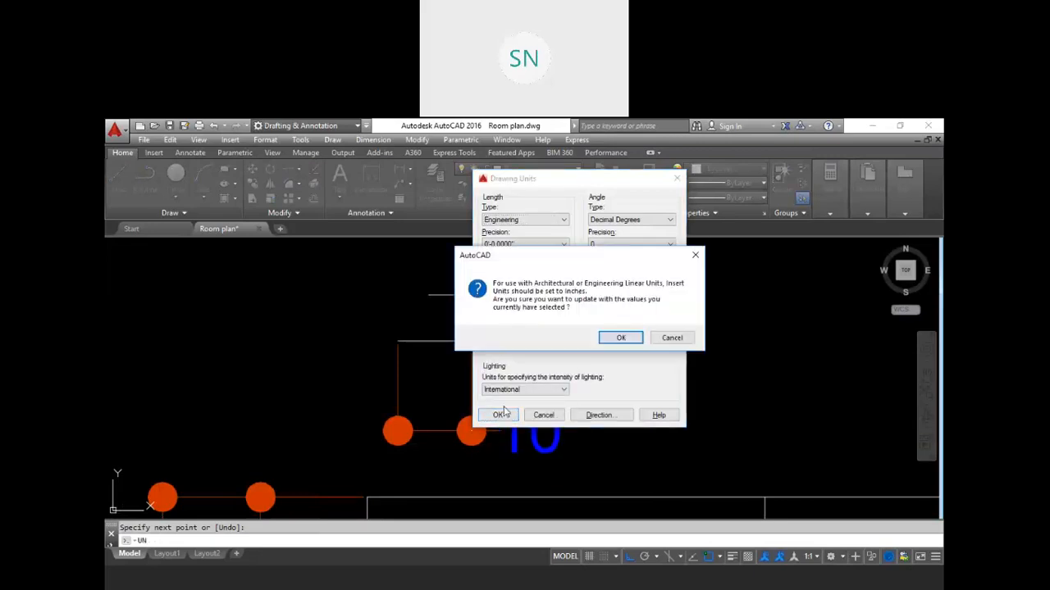
{"action": "left_click", "coordinate": [621, 338]}
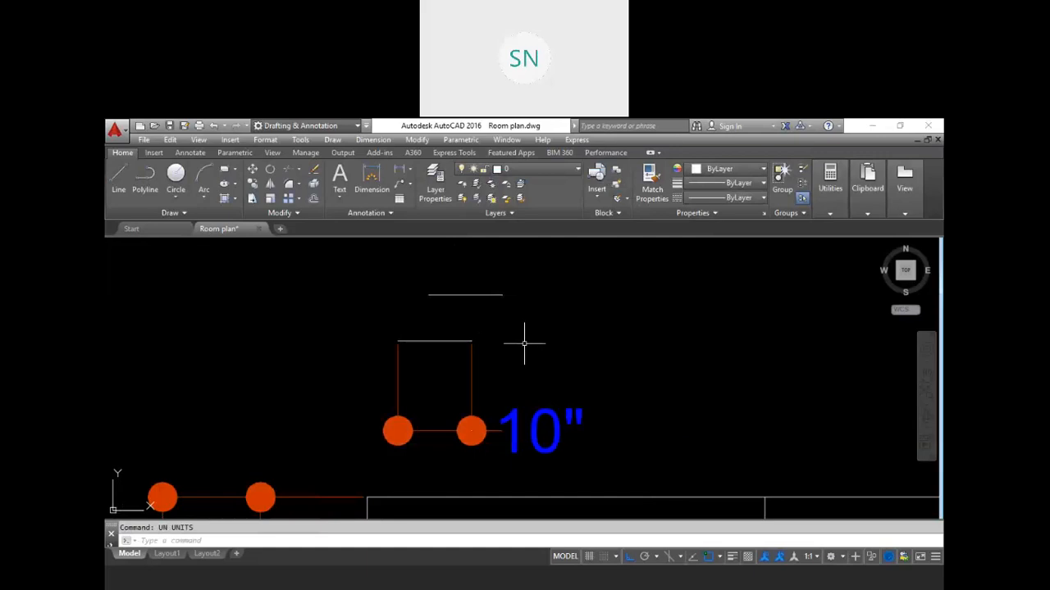
Step: Change the drawing units' length type to Decimal and the insertion scale units to Millimeters
{"action": "type", "text": "un"}
{"action": "key", "text": "Return"}
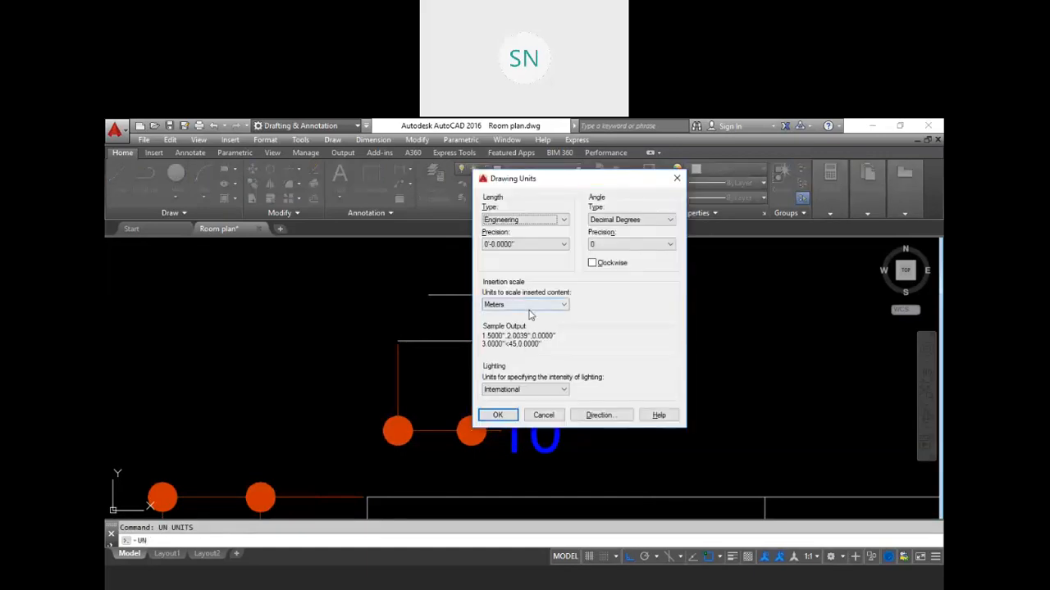
{"action": "left_click", "coordinate": [529, 304]}
{"action": "left_click", "coordinate": [498, 347]}
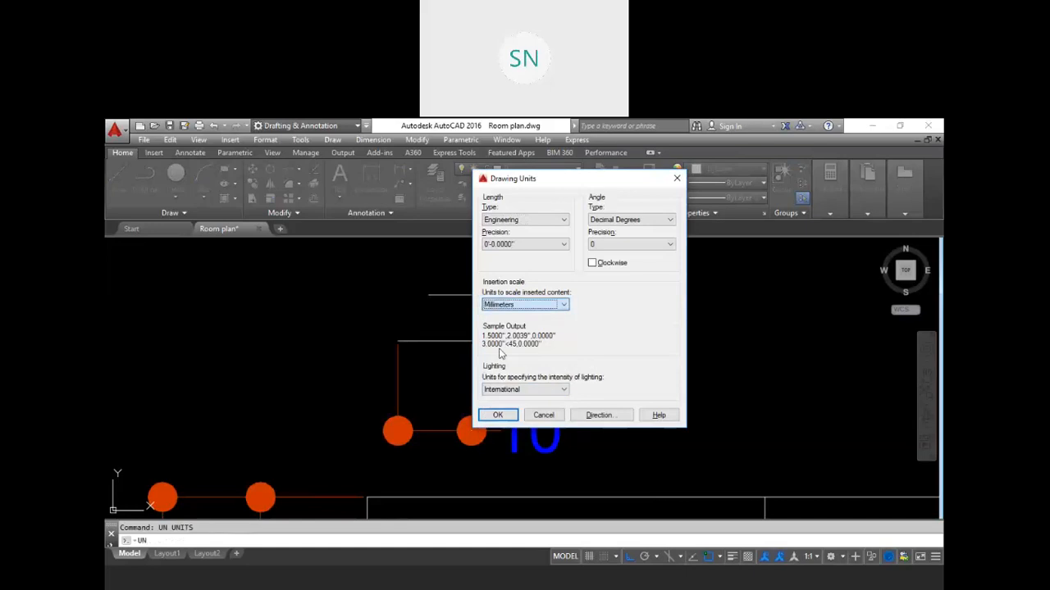
{"action": "left_click", "coordinate": [525, 219]}
{"action": "left_click", "coordinate": [502, 240]}
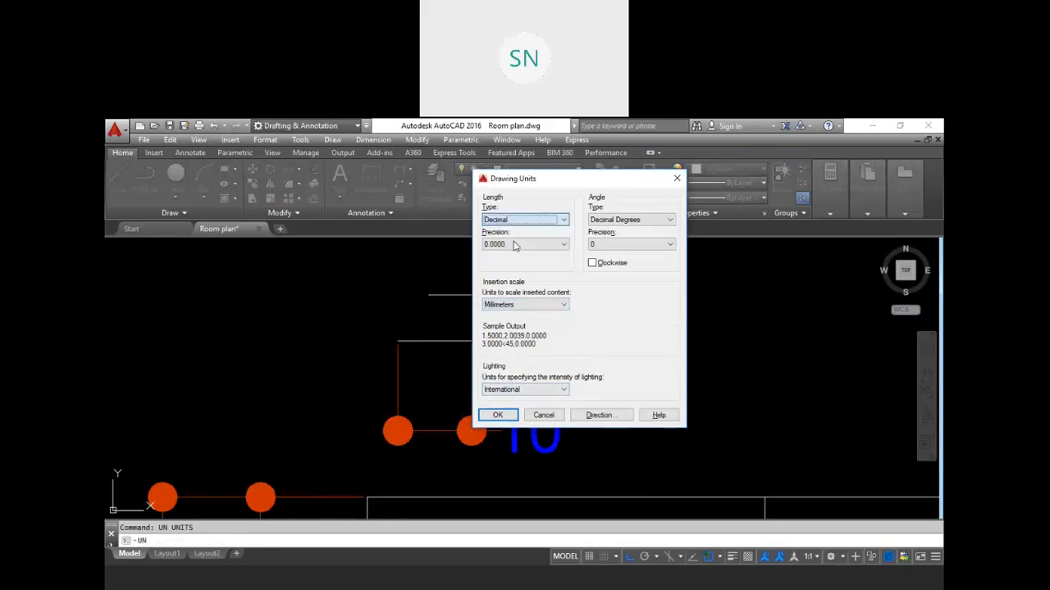
{"action": "left_click", "coordinate": [499, 415]}
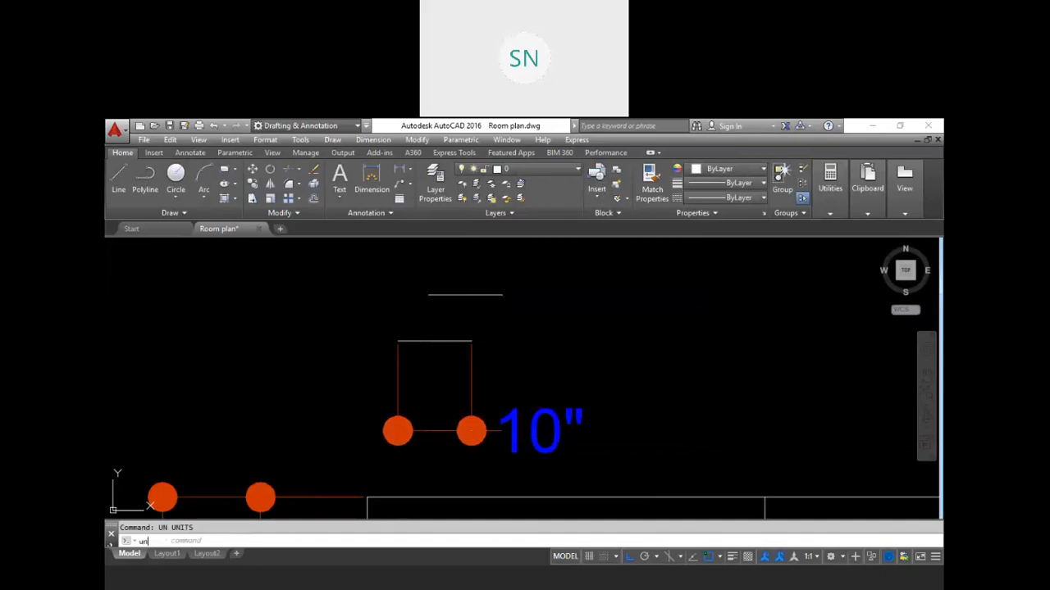
Step: Set the insertion scale units to Centimeters in Drawing Units
{"action": "type", "text": "un"}
{"action": "key", "text": "Return"}
{"action": "left_click", "coordinate": [529, 305]}
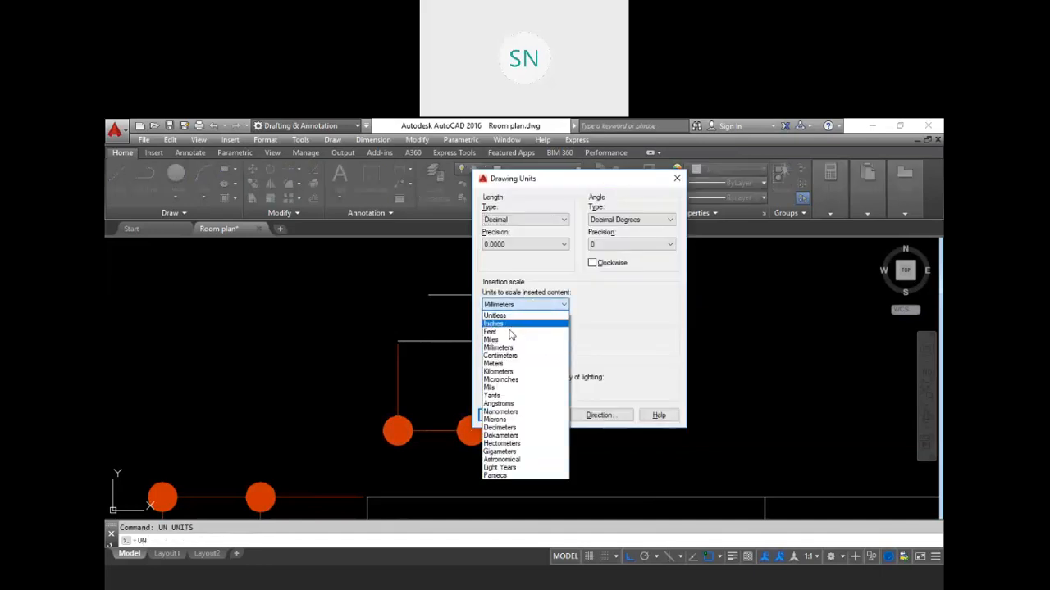
{"action": "left_click", "coordinate": [515, 363]}
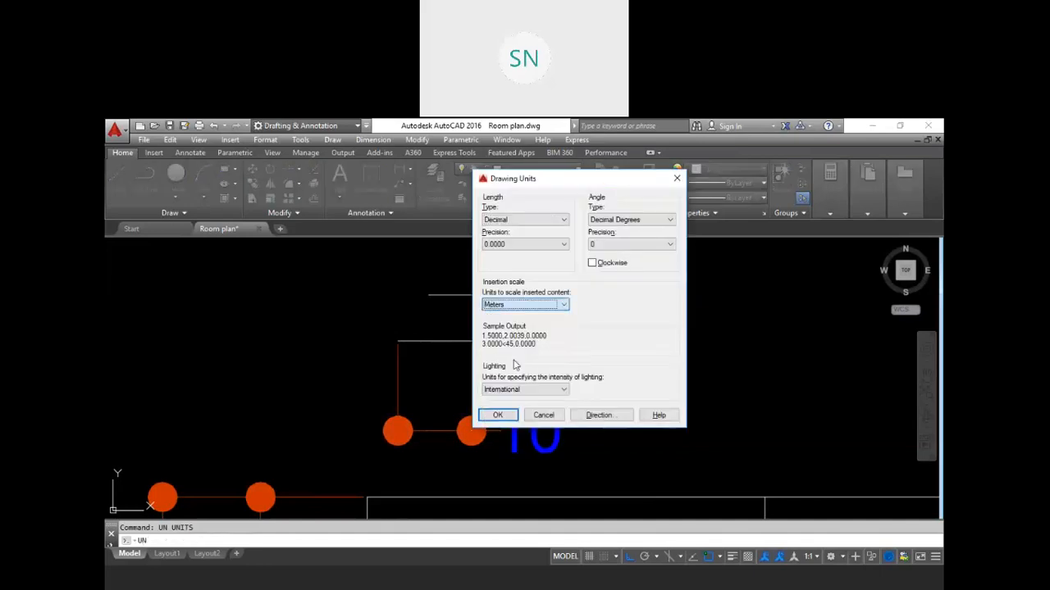
{"action": "left_click", "coordinate": [526, 305]}
{"action": "left_click", "coordinate": [526, 356]}
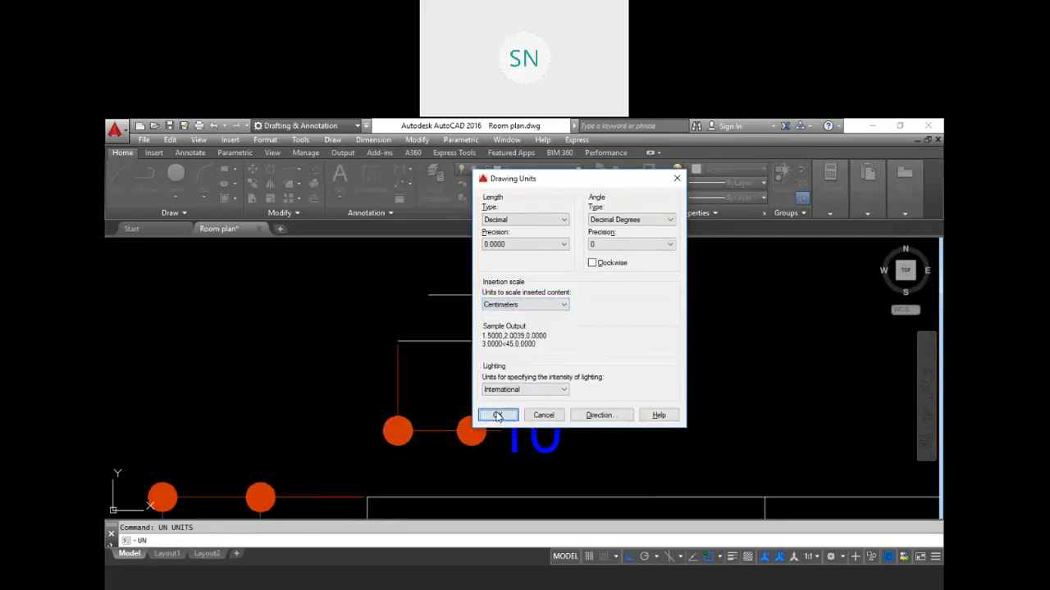
{"action": "left_click", "coordinate": [492, 415]}
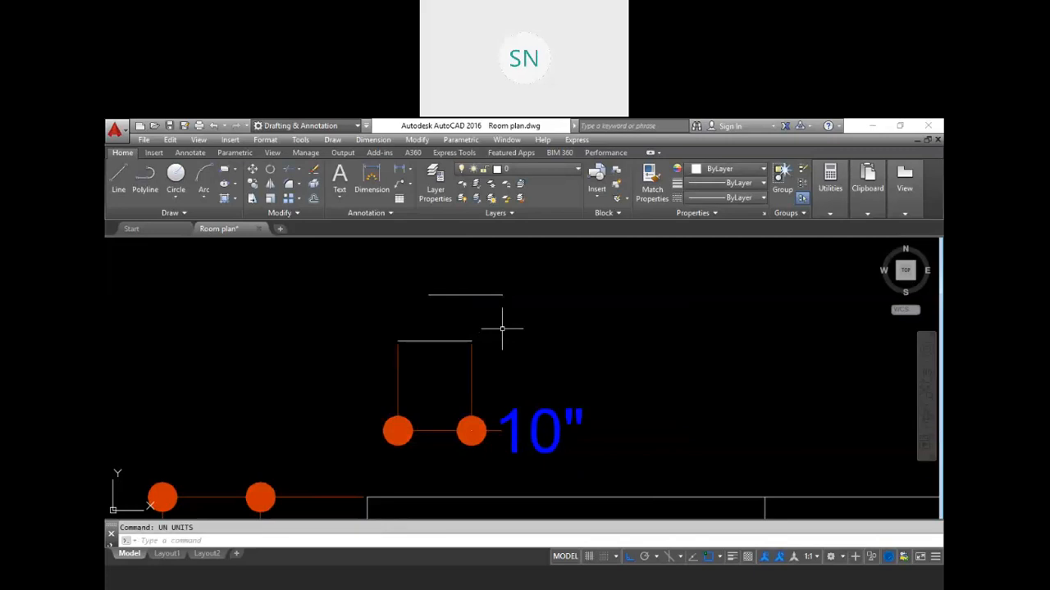
Step: Draw a horizontal line 12 units long just below the upper test line
{"action": "key", "text": "Escape"}
{"action": "type", "text": "l"}
{"action": "key", "text": "Return"}
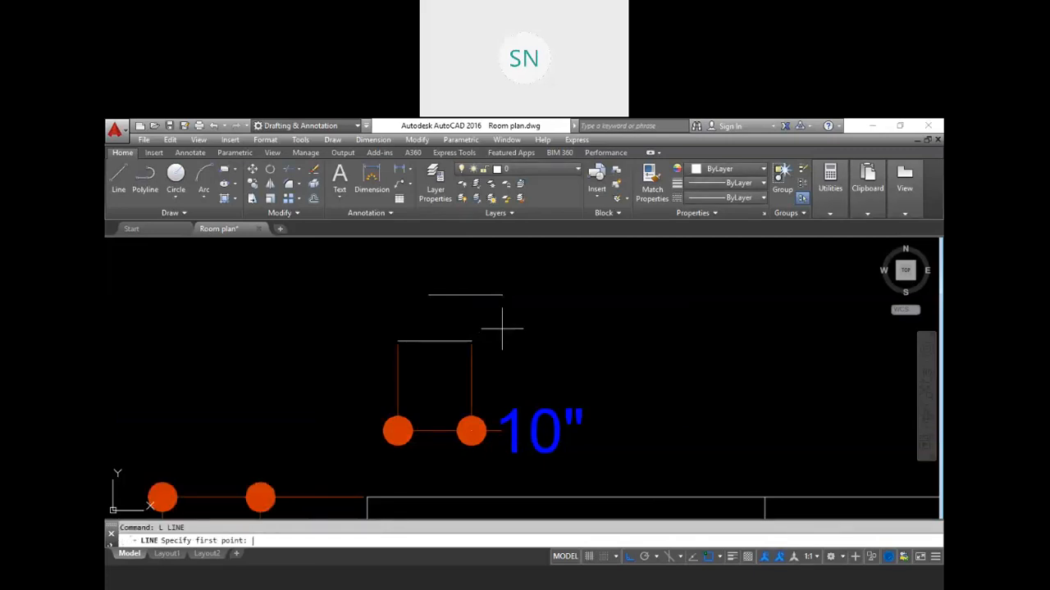
{"action": "left_click", "coordinate": [456, 322]}
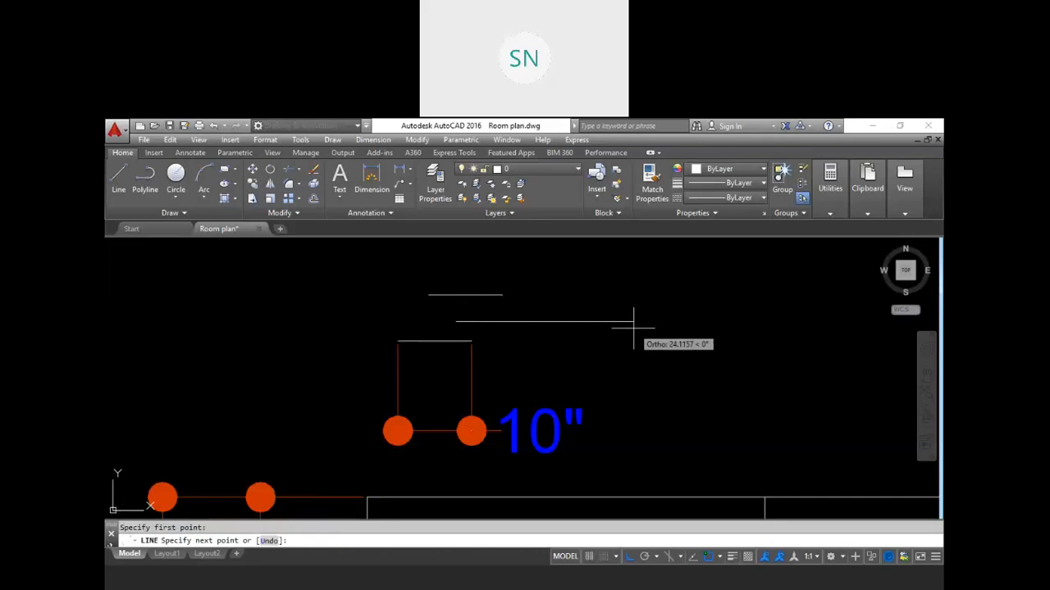
{"action": "type", "text": "12"}
{"action": "key", "text": "Return"}
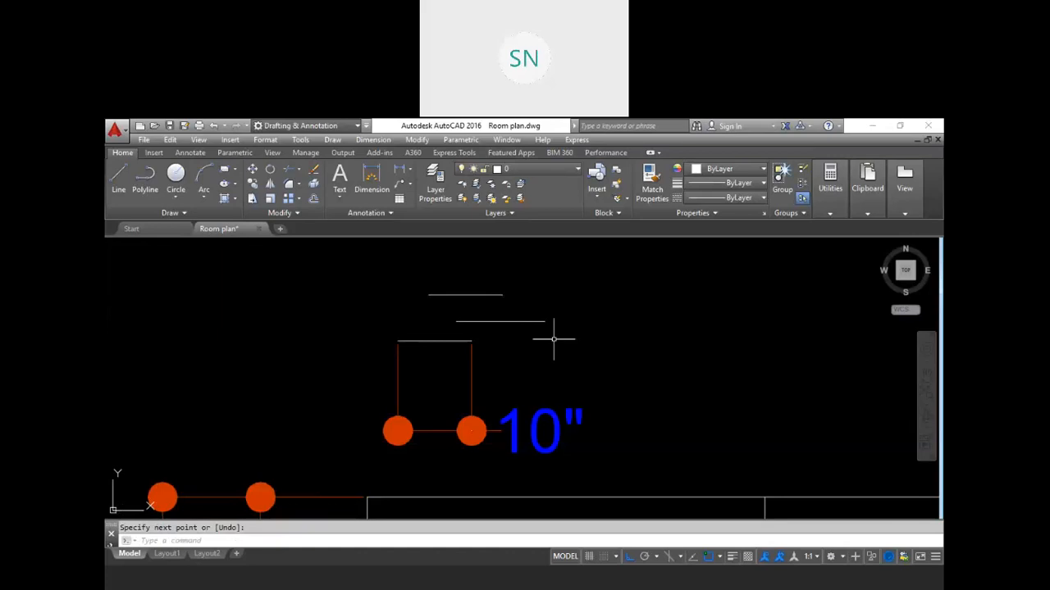
Step: Set the insertion scale units to Inches in Drawing Units
{"action": "type", "text": "UN"}
{"action": "key", "text": "Return"}
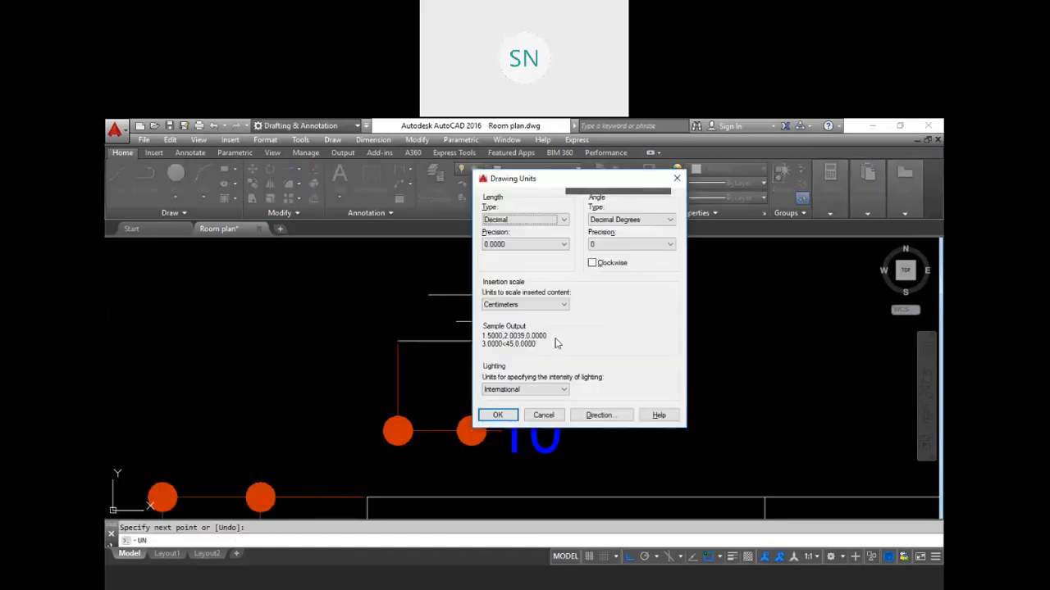
{"action": "left_click", "coordinate": [526, 306]}
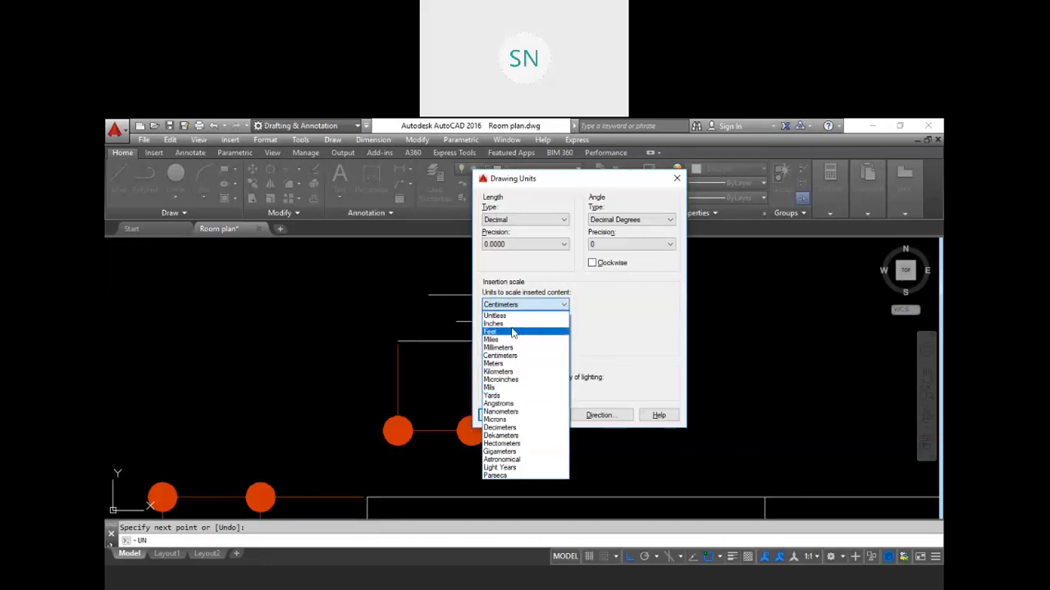
{"action": "left_click", "coordinate": [511, 324]}
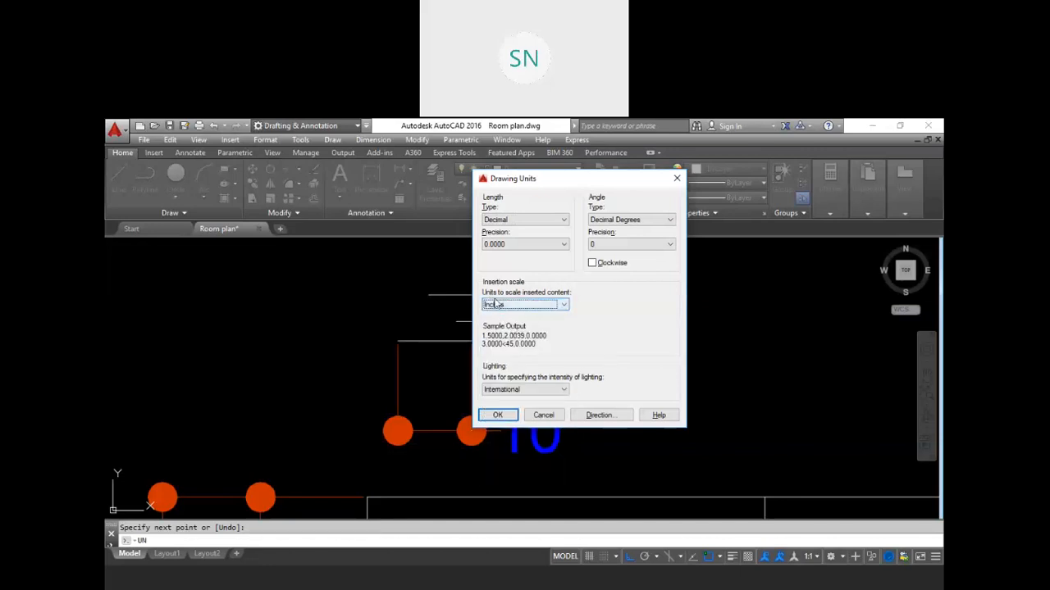
{"action": "left_click", "coordinate": [497, 415]}
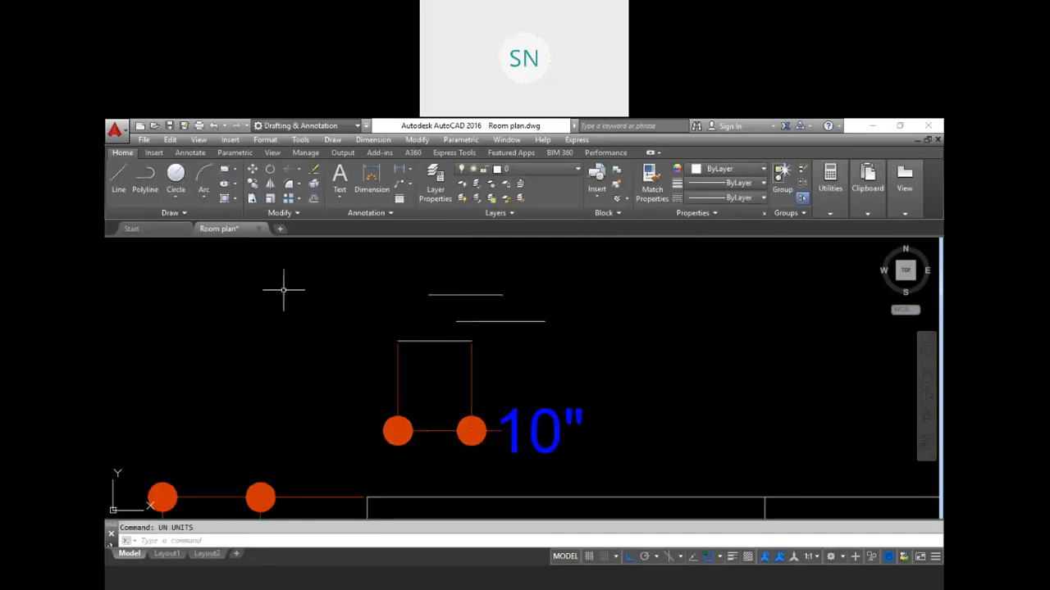
Step: Save the drawing to the Desktop as Room plan mm
{"action": "left_click", "coordinate": [185, 127]}
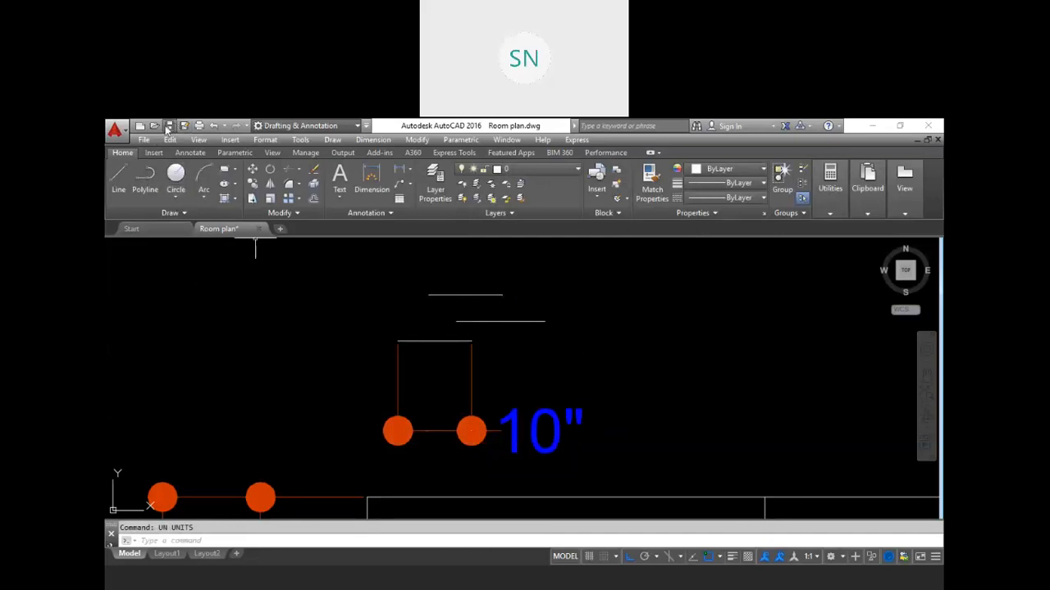
{"action": "left_click", "coordinate": [184, 127]}
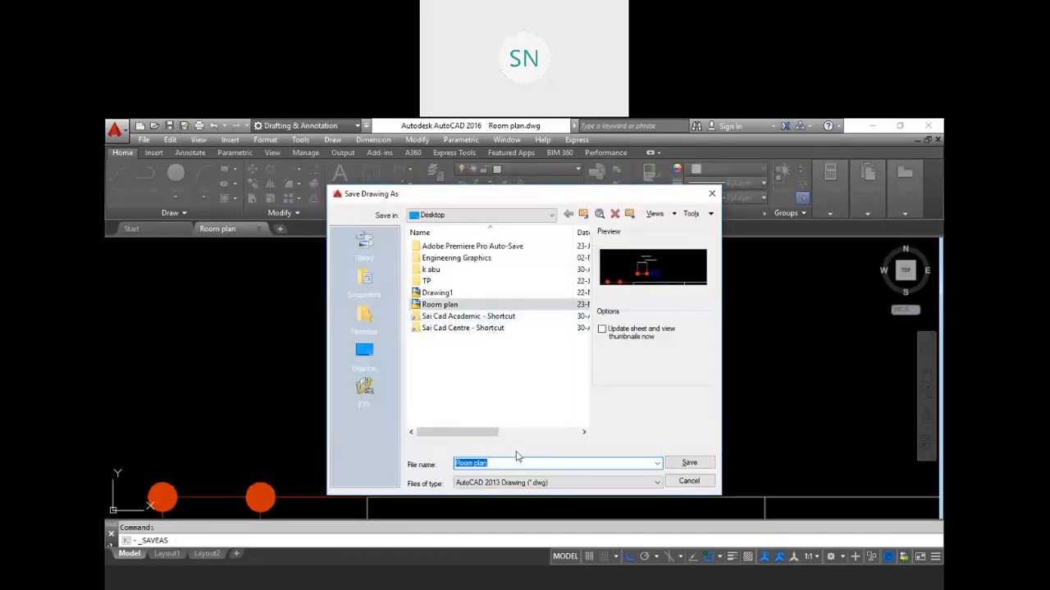
{"action": "left_click", "coordinate": [505, 463]}
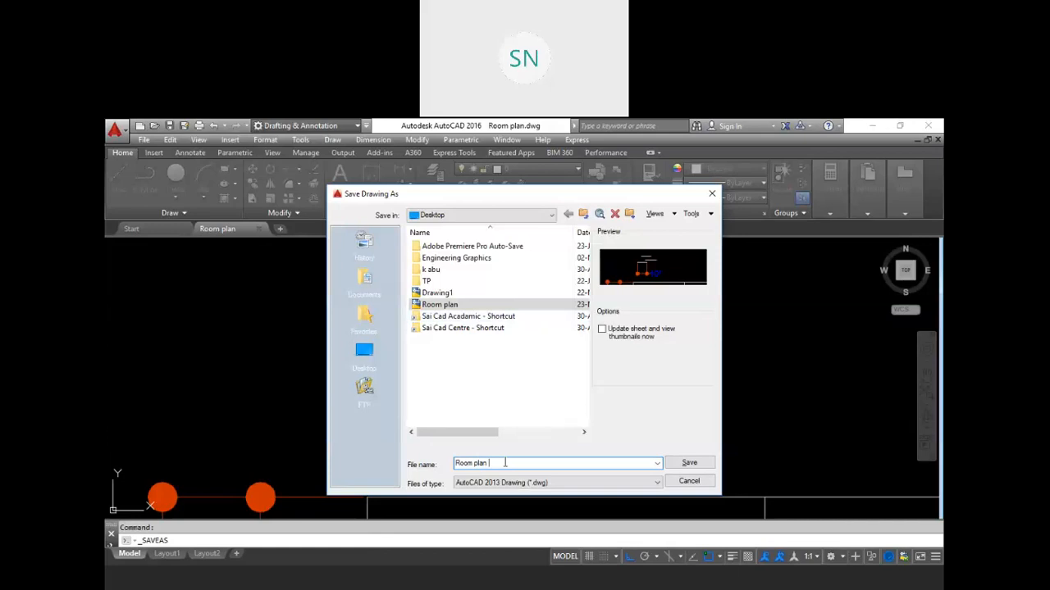
{"action": "left_click", "coordinate": [689, 464]}
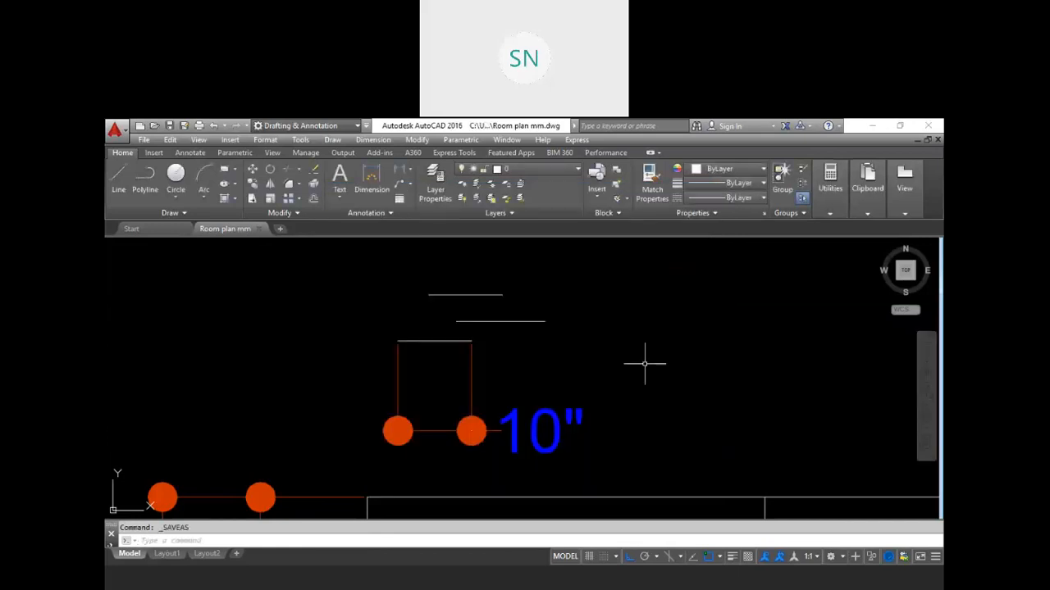
Step: Set the insertion scale units to Millimeters in Drawing Units
{"action": "key", "text": "Escape"}
{"action": "type", "text": "u"}
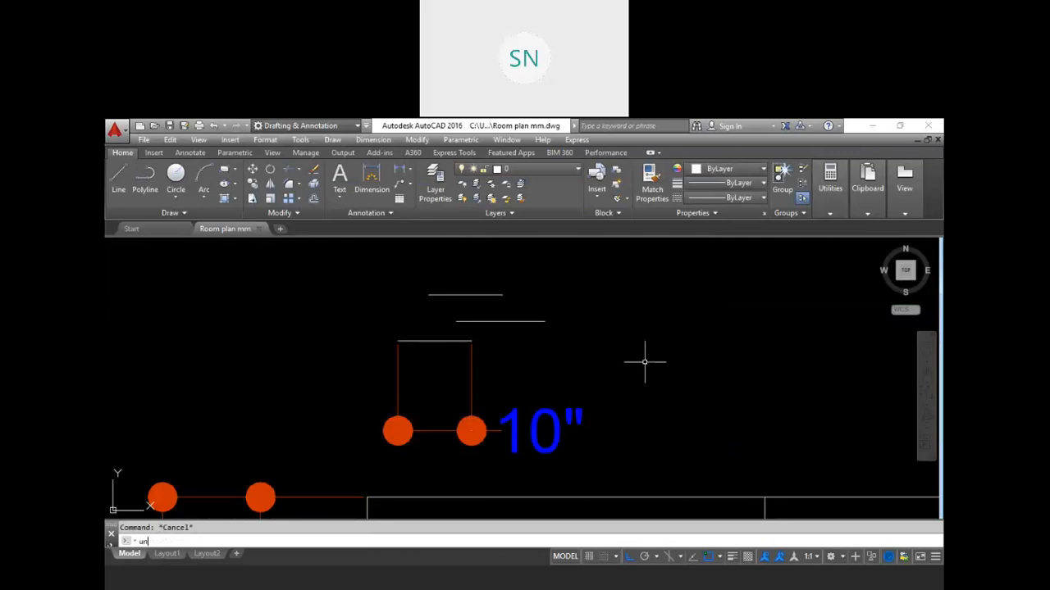
{"action": "type", "text": "n"}
{"action": "key", "text": "Return"}
{"action": "left_click", "coordinate": [562, 304]}
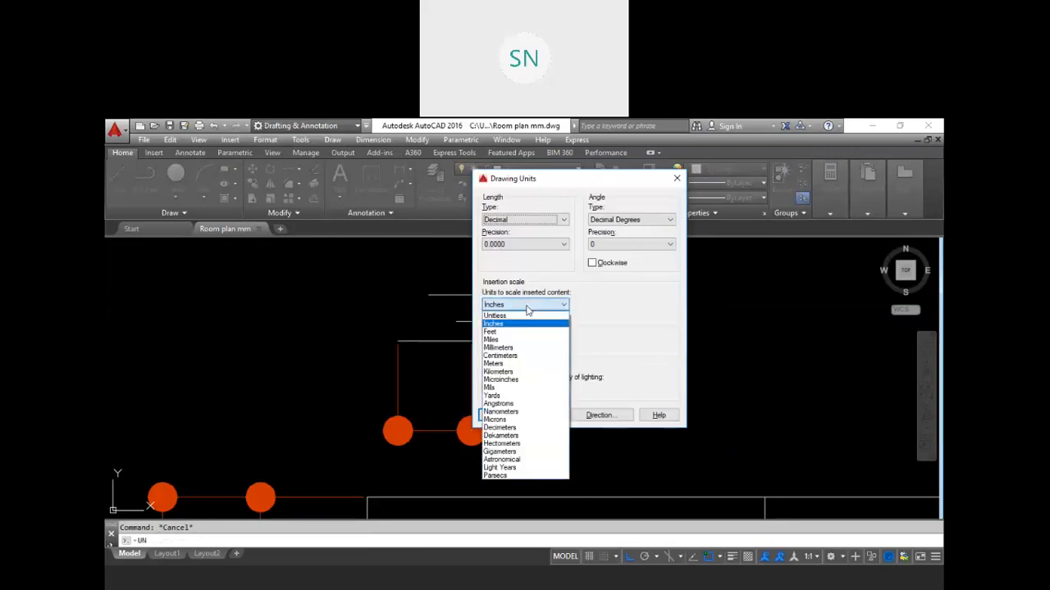
{"action": "left_click", "coordinate": [499, 348]}
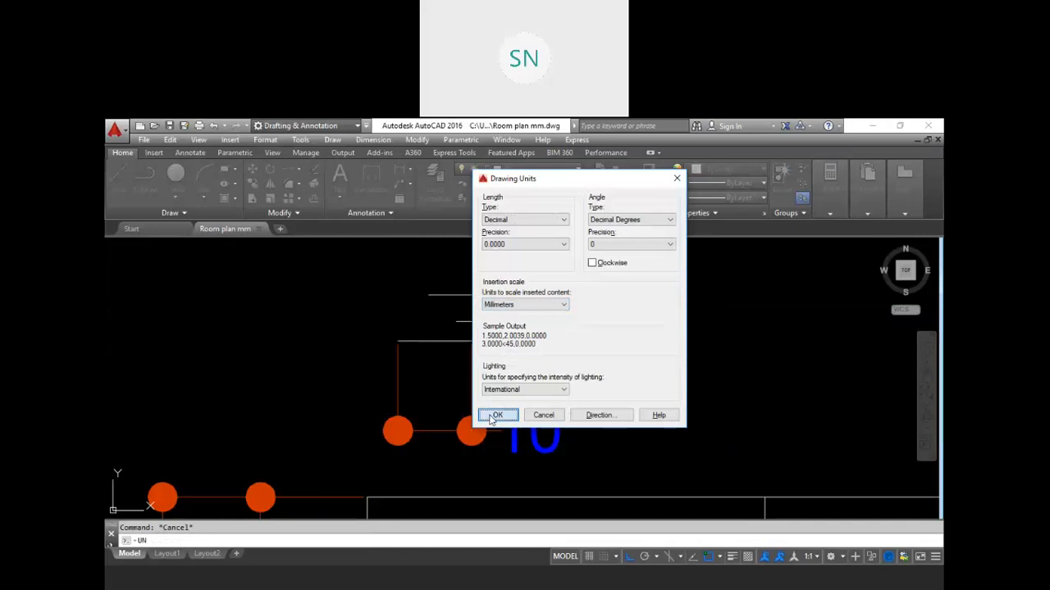
{"action": "left_click", "coordinate": [495, 415]}
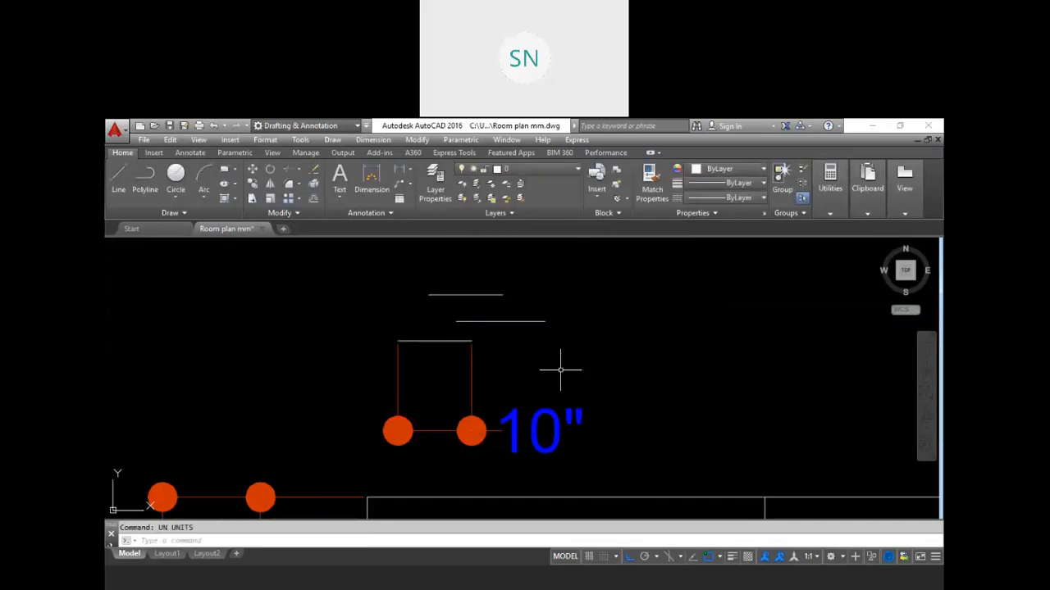
Step: Save the drawing to the Desktop under the new name Room plan m
{"action": "left_click", "coordinate": [169, 125]}
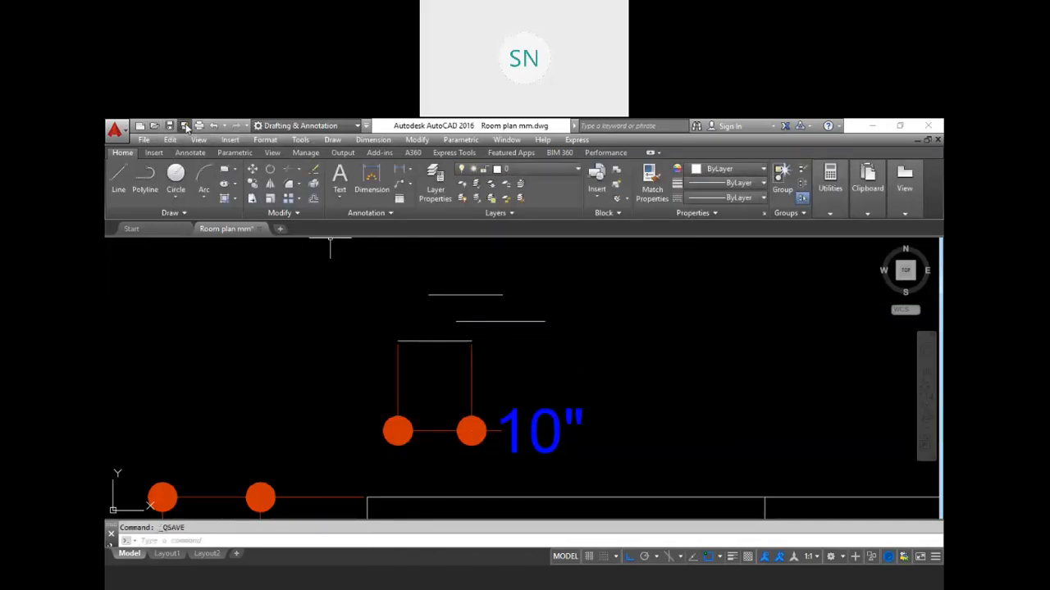
{"action": "left_click", "coordinate": [184, 126]}
{"action": "left_click", "coordinate": [507, 464]}
{"action": "key", "text": "BackSpace"}
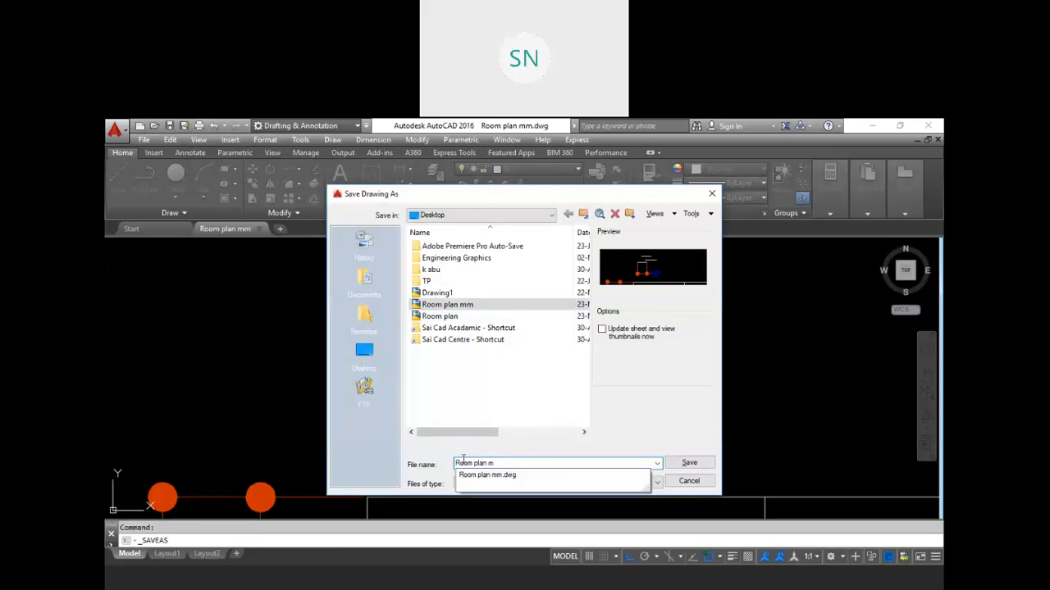
{"action": "left_click", "coordinate": [687, 463]}
Step: Set the insertion scale units to Meters in Drawing Units
{"action": "type", "text": "u"}
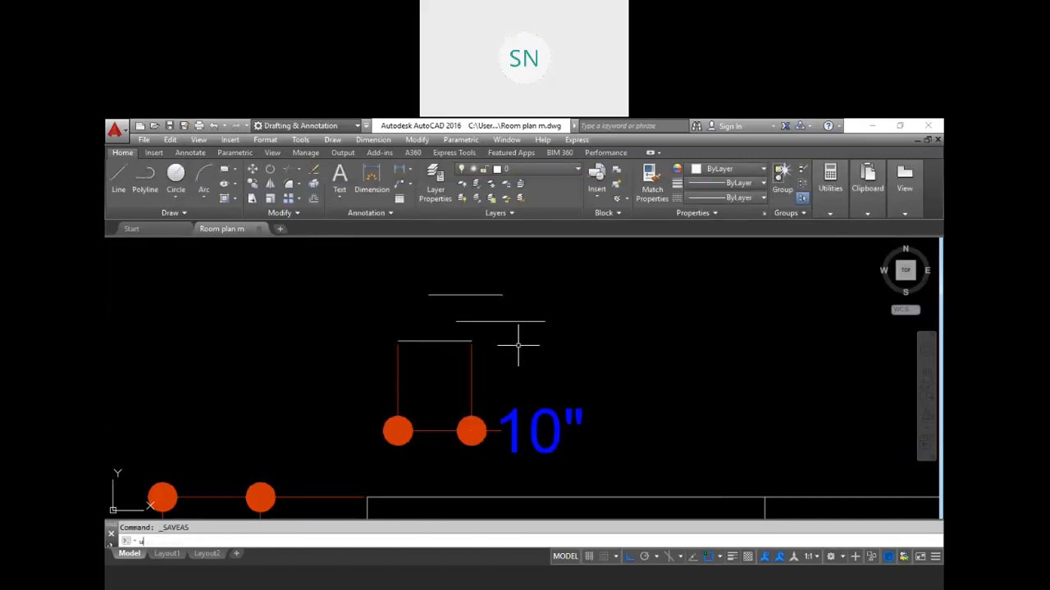
{"action": "type", "text": "n"}
{"action": "key", "text": "Return"}
{"action": "left_click", "coordinate": [543, 305]}
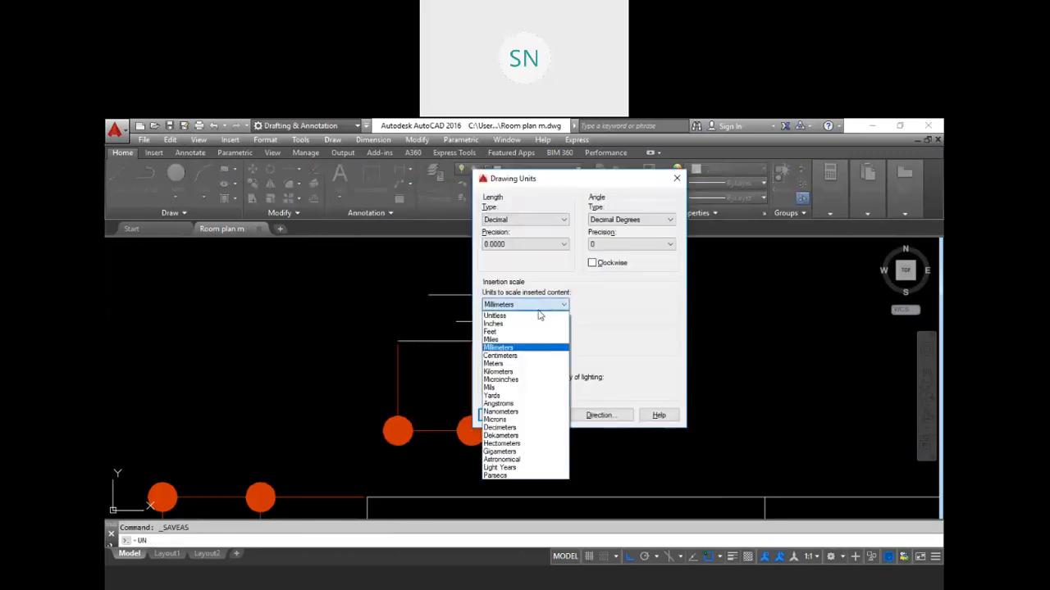
{"action": "left_click", "coordinate": [515, 364]}
{"action": "left_click", "coordinate": [494, 415]}
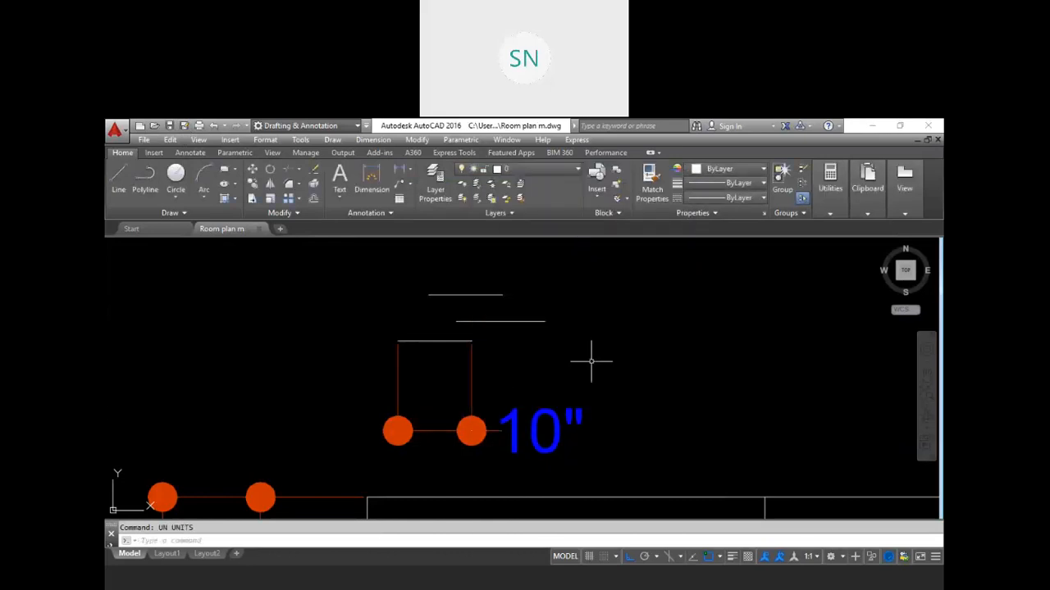
{"action": "key", "text": "Escape"}
{"action": "scroll", "coordinate": [547, 316], "scroll_direction": "down", "scroll_amount": 5}
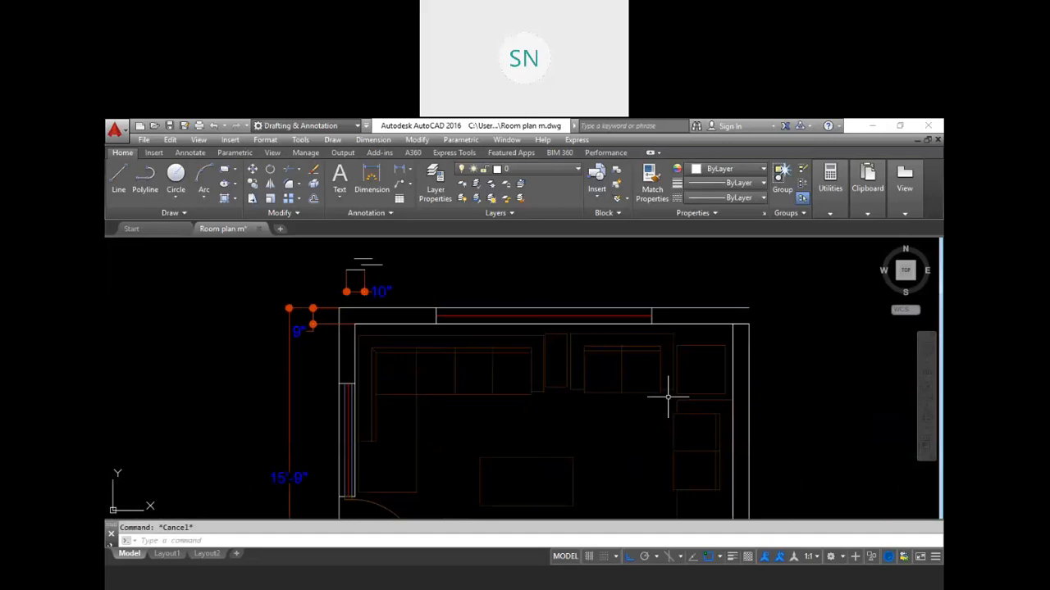
Step: Save the Room plan m drawing
{"action": "scroll", "coordinate": [667, 398], "scroll_direction": "up", "scroll_amount": 3}
{"action": "scroll", "coordinate": [537, 450], "scroll_direction": "down", "scroll_amount": 3}
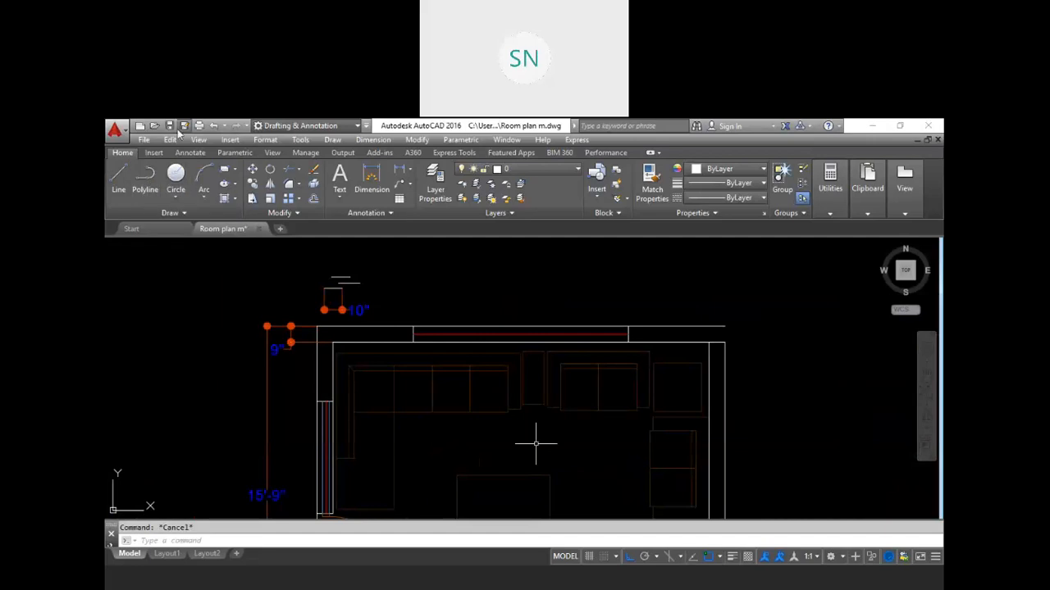
{"action": "key", "text": "ctrl+s"}
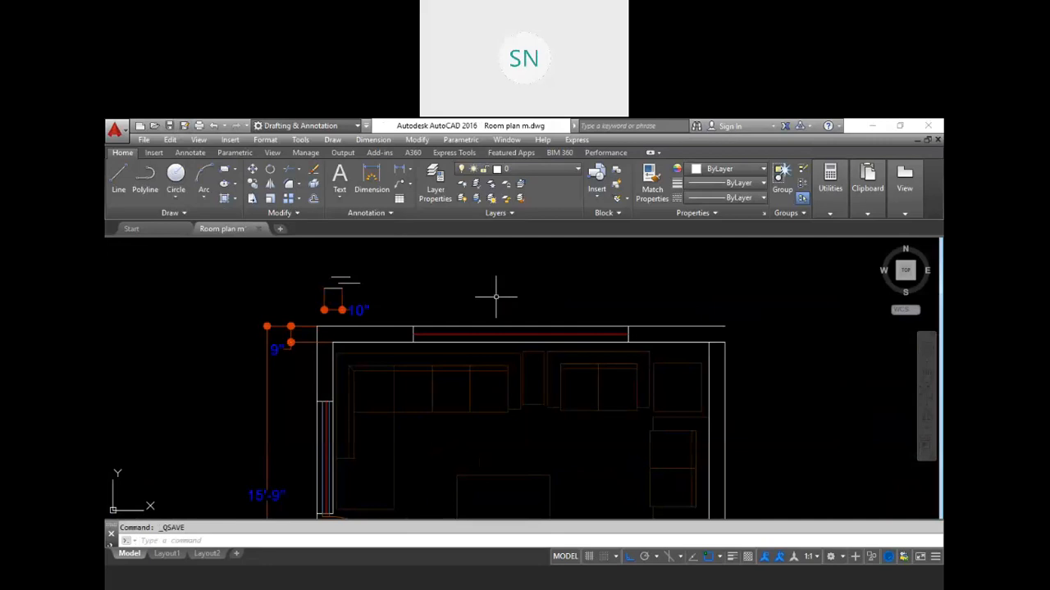
{"action": "key", "text": "Escape"}
{"action": "scroll", "coordinate": [496, 295], "scroll_direction": "down", "scroll_amount": 2}
{"action": "middle_click_drag", "start_coordinate": [579, 396], "coordinate": [548, 361]}
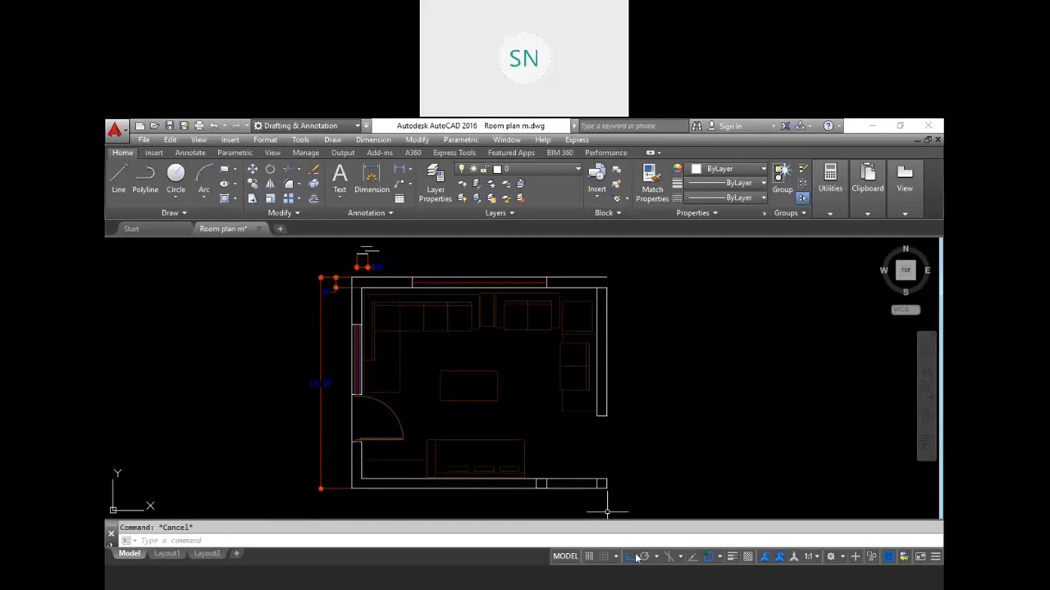
Step: Switch to Revit and close Project1 without saving its changes
{"action": "left_click", "coordinate": [637, 584]}
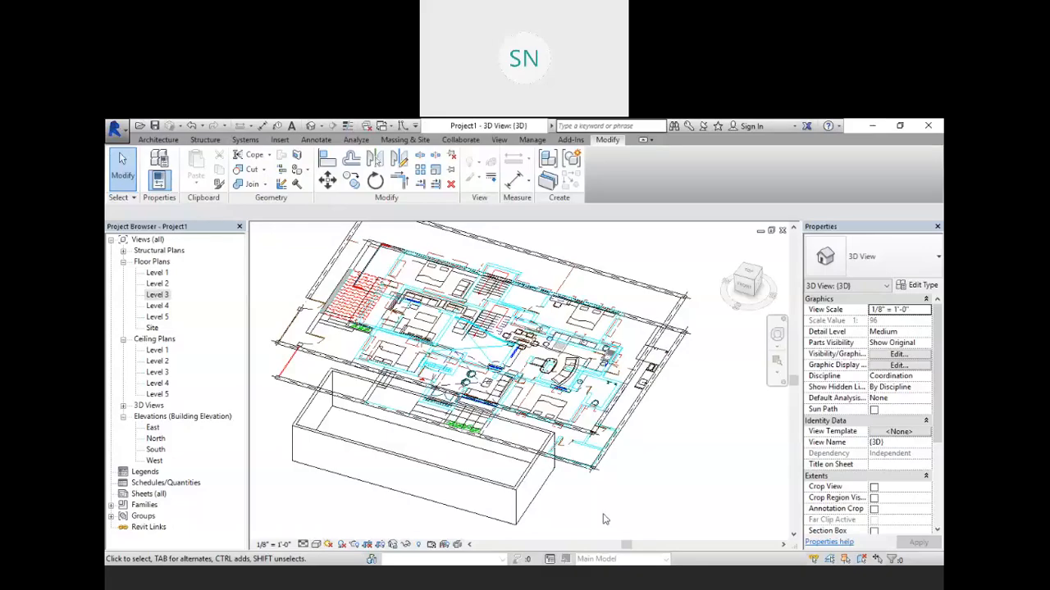
{"action": "left_click", "coordinate": [782, 230]}
{"action": "left_click", "coordinate": [782, 230]}
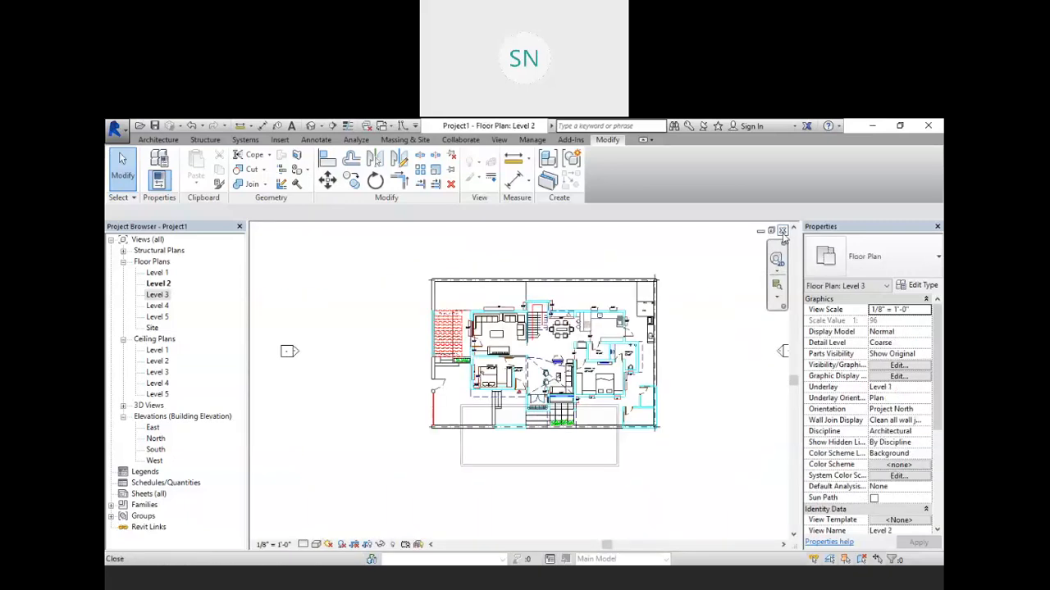
{"action": "left_click", "coordinate": [782, 230]}
{"action": "left_click", "coordinate": [782, 231]}
{"action": "left_click", "coordinate": [782, 231]}
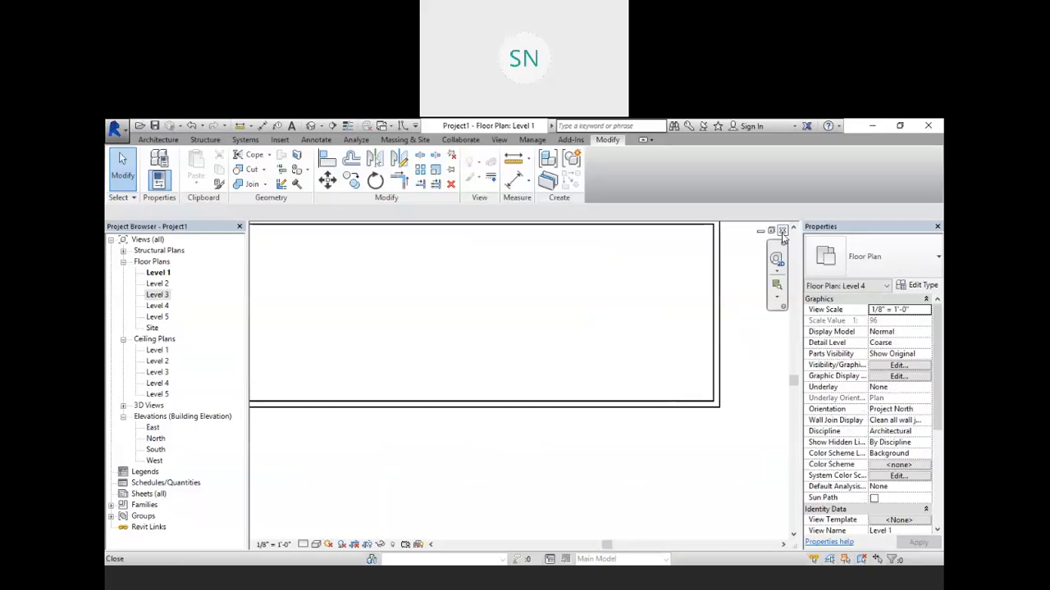
{"action": "left_click", "coordinate": [782, 232]}
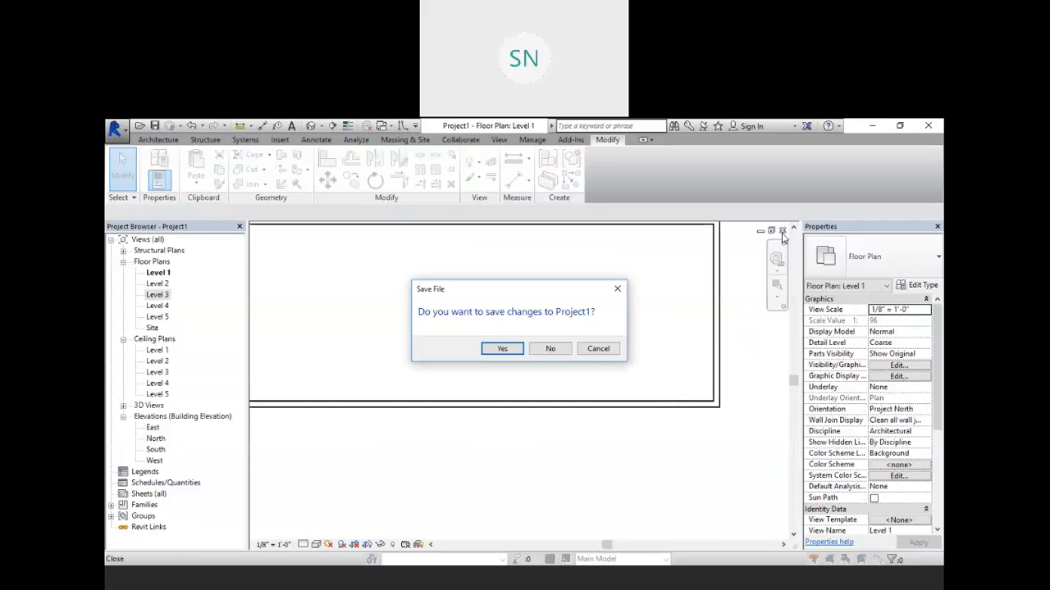
{"action": "left_click", "coordinate": [550, 349]}
Step: Start a new project and import the Room plan DWG from the Desktop with Auto-Detect import units
{"action": "left_click", "coordinate": [173, 244]}
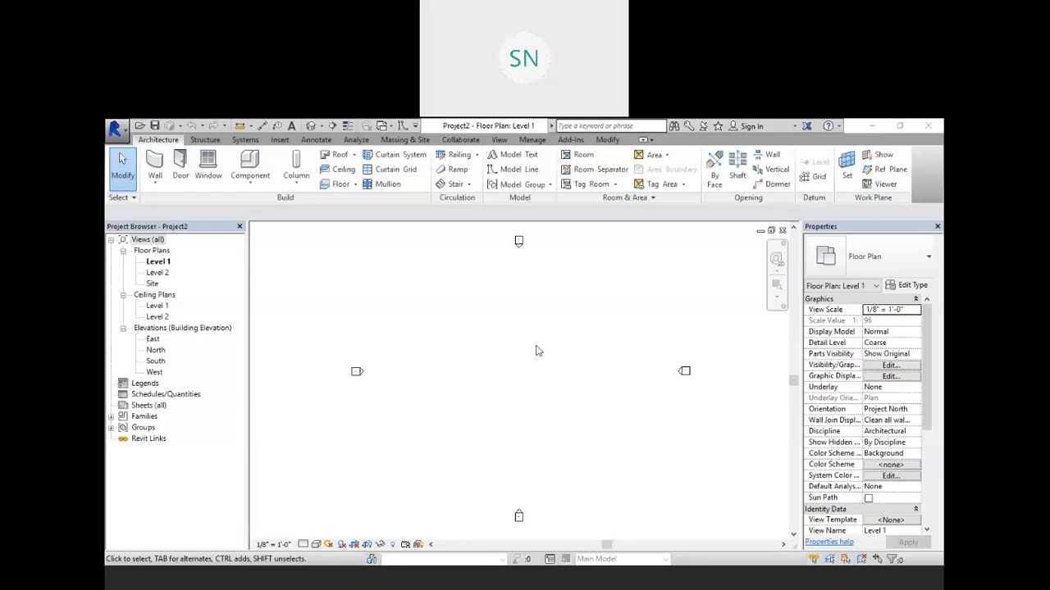
{"action": "left_click", "coordinate": [279, 140]}
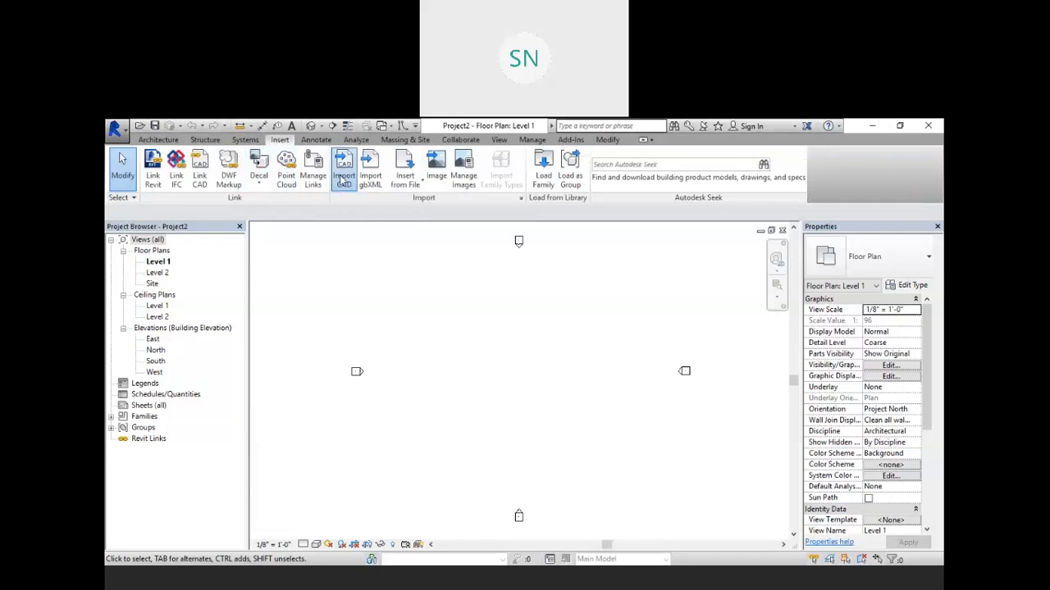
{"action": "left_click", "coordinate": [341, 179]}
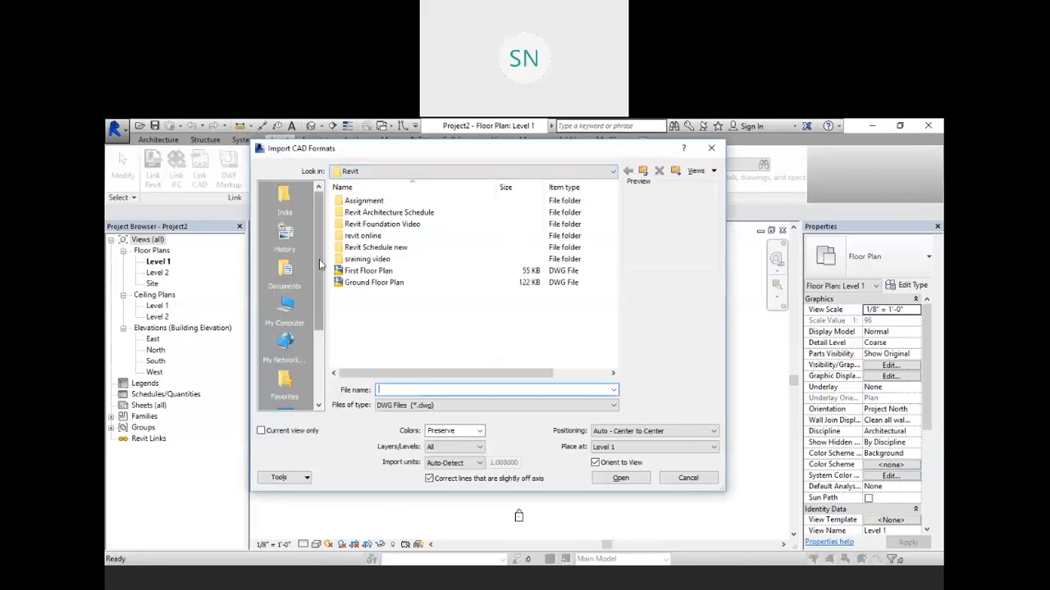
{"action": "left_click_drag", "start_coordinate": [320, 264], "coordinate": [320, 335]}
{"action": "left_click", "coordinate": [284, 307]}
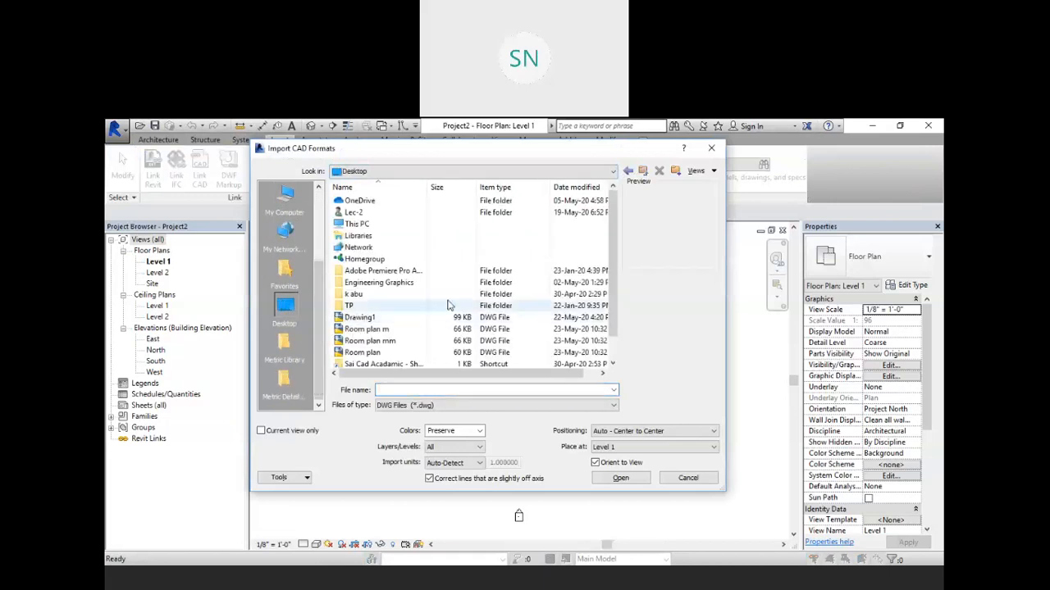
{"action": "scroll", "coordinate": [448, 305], "scroll_direction": "down", "scroll_amount": 1}
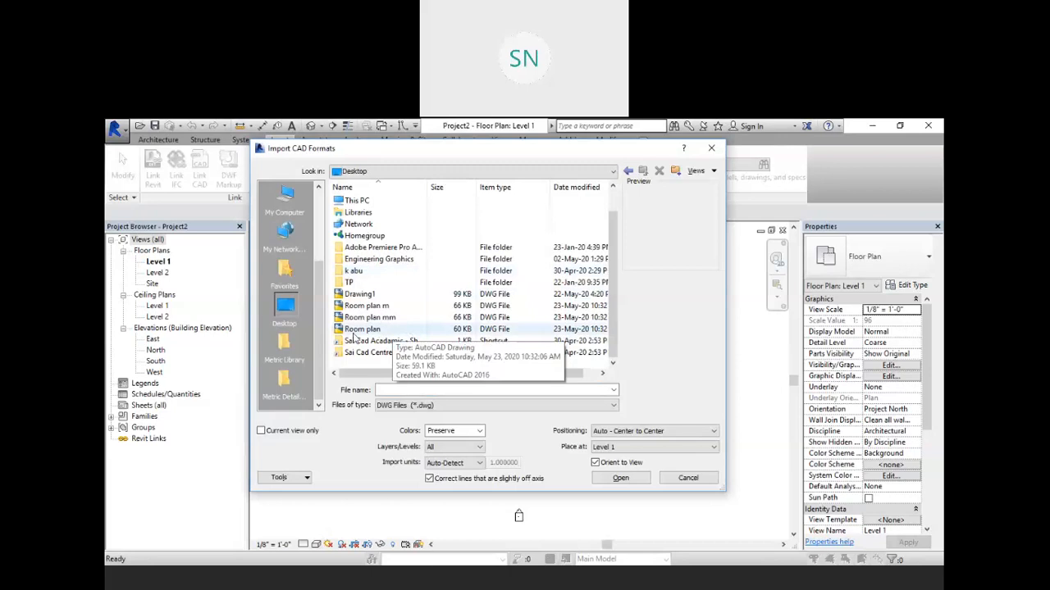
{"action": "left_click", "coordinate": [391, 330]}
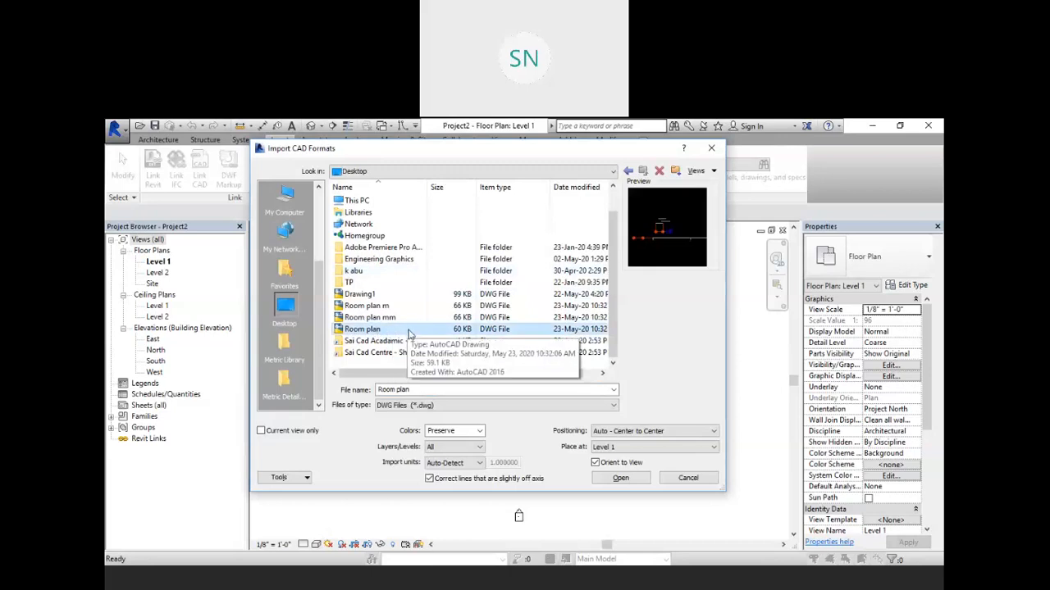
{"action": "left_click", "coordinate": [622, 482]}
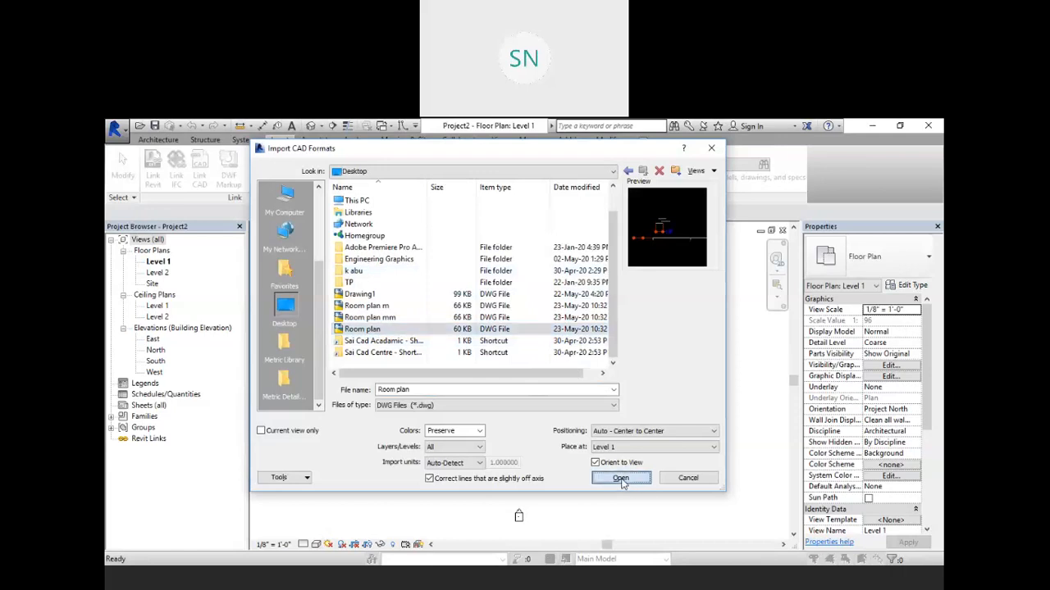
Step: Place an aligned dimension across the imported plan's top wall thickness
{"action": "scroll", "coordinate": [499, 373], "scroll_direction": "up", "scroll_amount": 5}
{"action": "scroll", "coordinate": [475, 358], "scroll_direction": "up", "scroll_amount": 3}
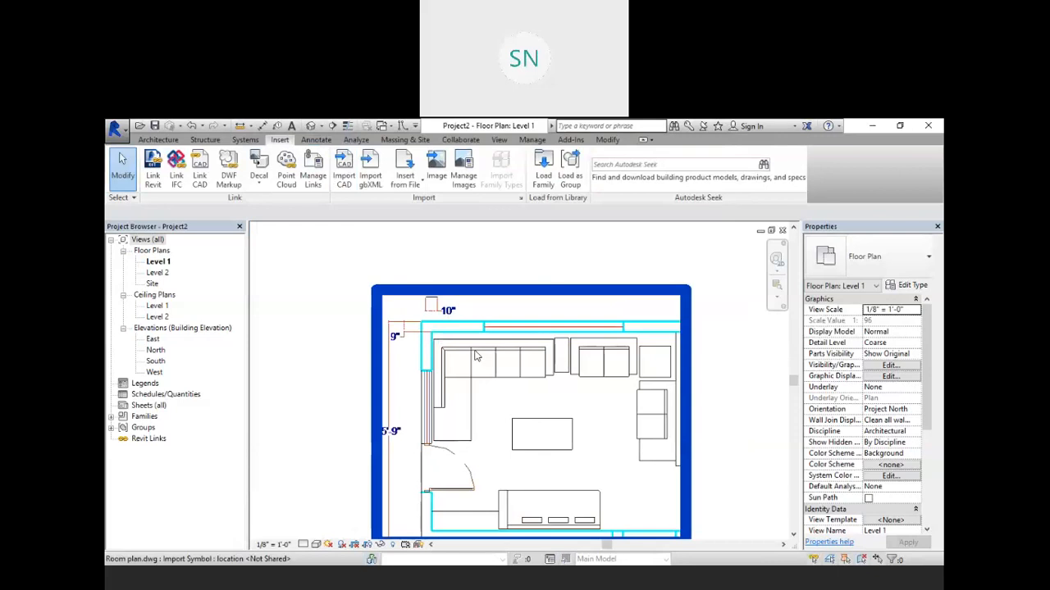
{"action": "left_click", "coordinate": [317, 140]}
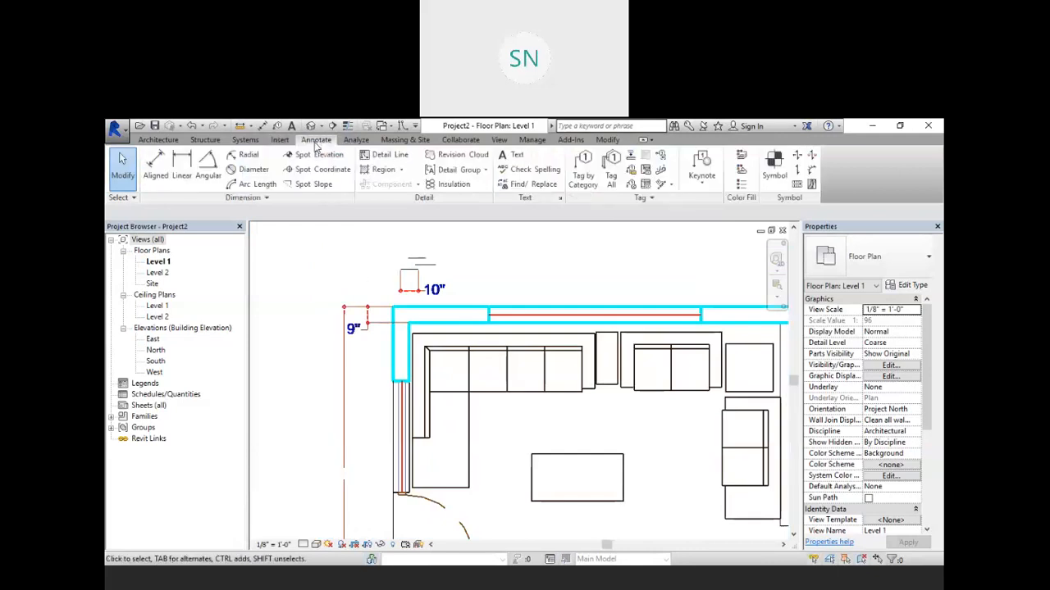
{"action": "left_click", "coordinate": [158, 168]}
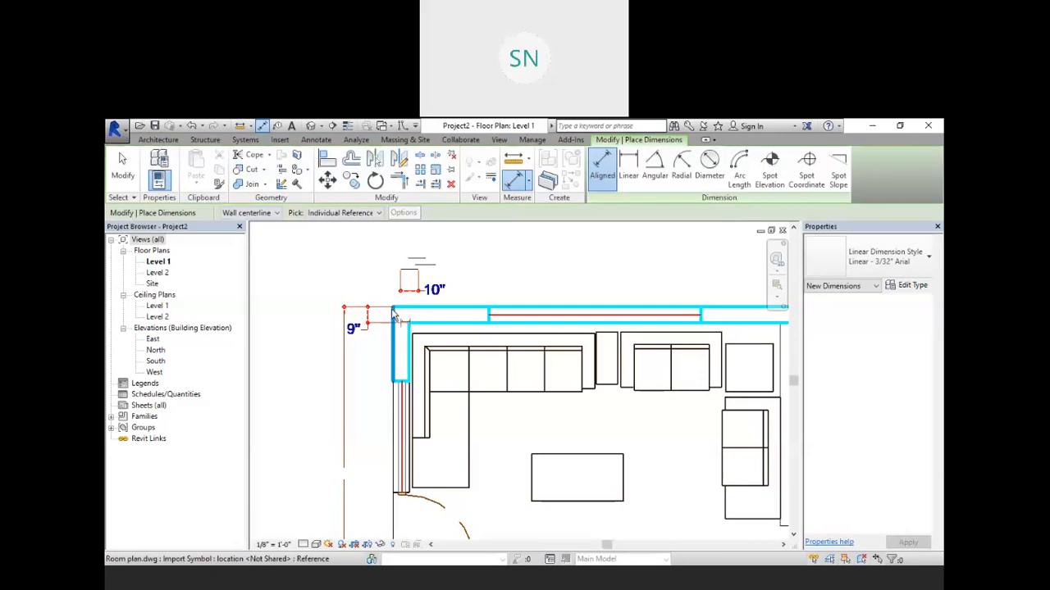
{"action": "left_click", "coordinate": [395, 315]}
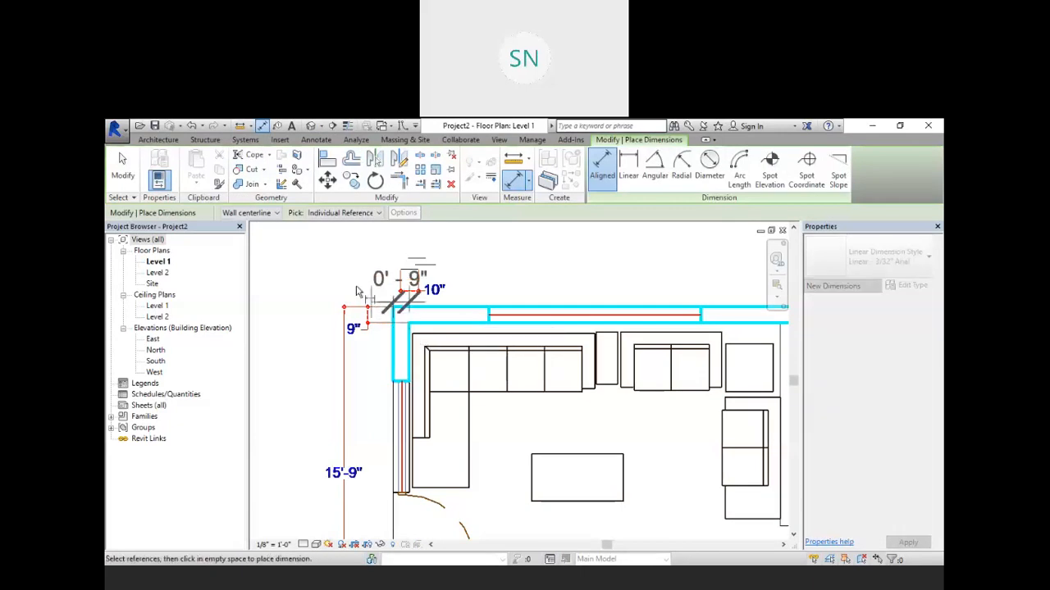
{"action": "left_click", "coordinate": [358, 237]}
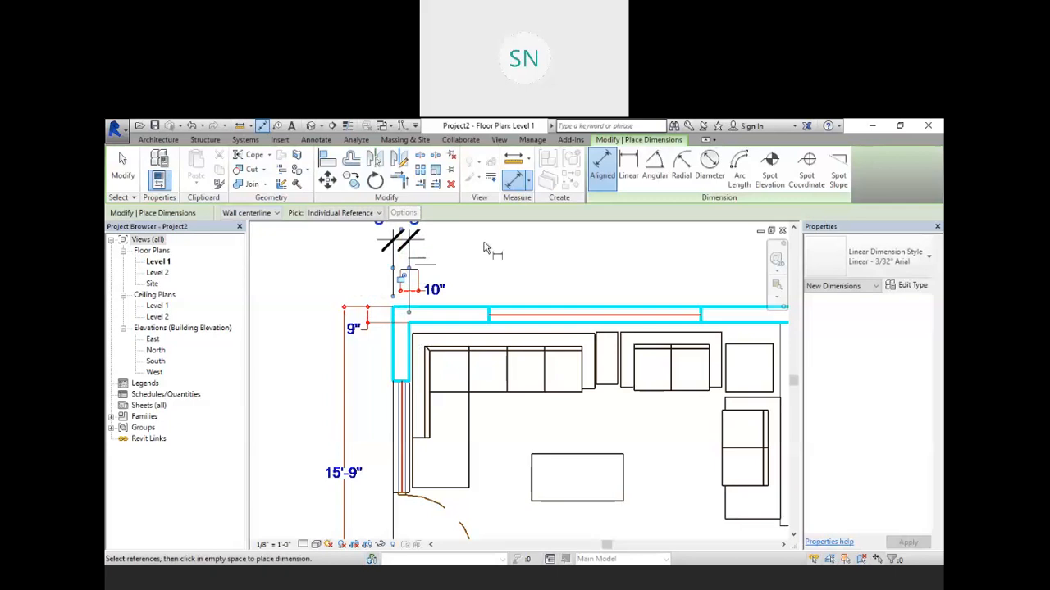
{"action": "middle_click_drag", "start_coordinate": [484, 248], "coordinate": [480, 292]}
Step: Select the imported Room plan instance and move it within the Level 1 view
{"action": "scroll", "coordinate": [459, 276], "scroll_direction": "down", "scroll_amount": 5}
{"action": "right_click", "coordinate": [471, 233]}
{"action": "left_click", "coordinate": [502, 235]}
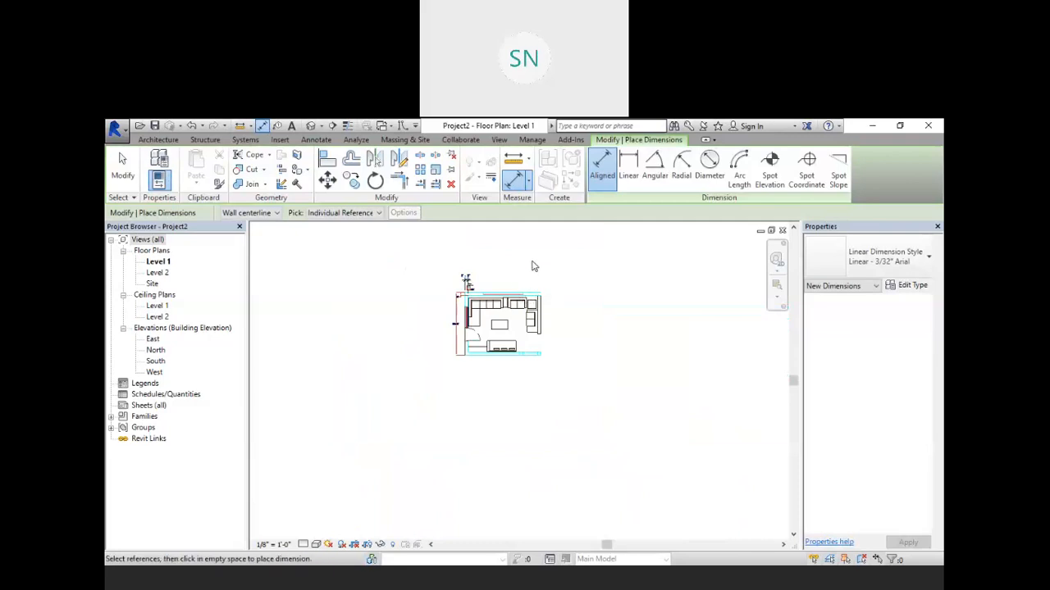
{"action": "right_click", "coordinate": [532, 266]}
{"action": "left_click", "coordinate": [561, 269]}
{"action": "left_click", "coordinate": [522, 293]}
{"action": "left_click_drag", "start_coordinate": [523, 293], "coordinate": [376, 256]}
{"action": "scroll", "coordinate": [509, 300], "scroll_direction": "down", "scroll_amount": 3}
{"action": "middle_click_drag", "start_coordinate": [516, 279], "coordinate": [527, 329]}
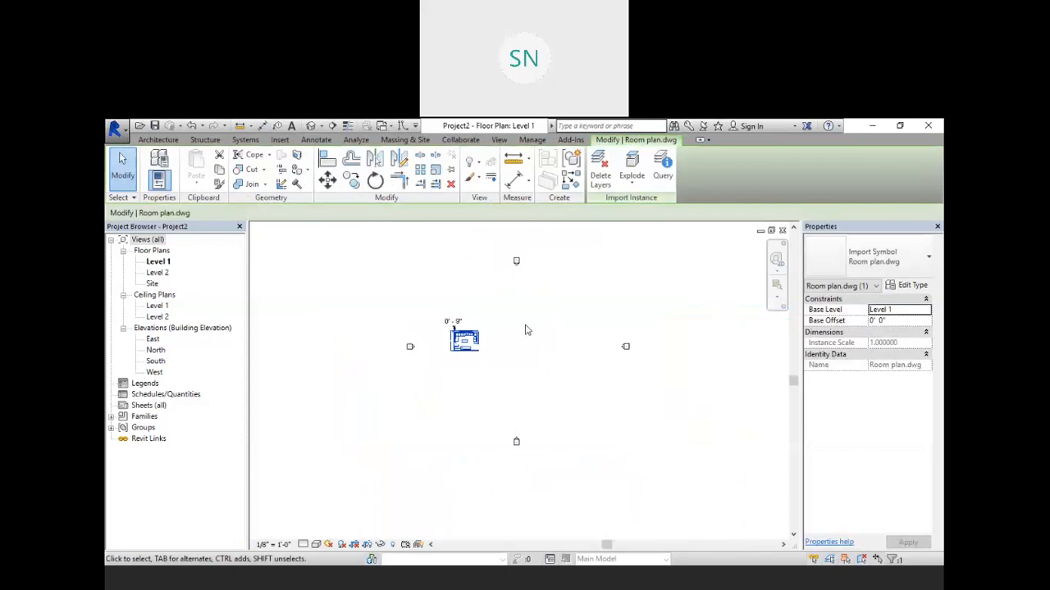
{"action": "left_click_drag", "start_coordinate": [481, 332], "coordinate": [503, 310]}
{"action": "left_click_drag", "start_coordinate": [497, 300], "coordinate": [498, 300]}
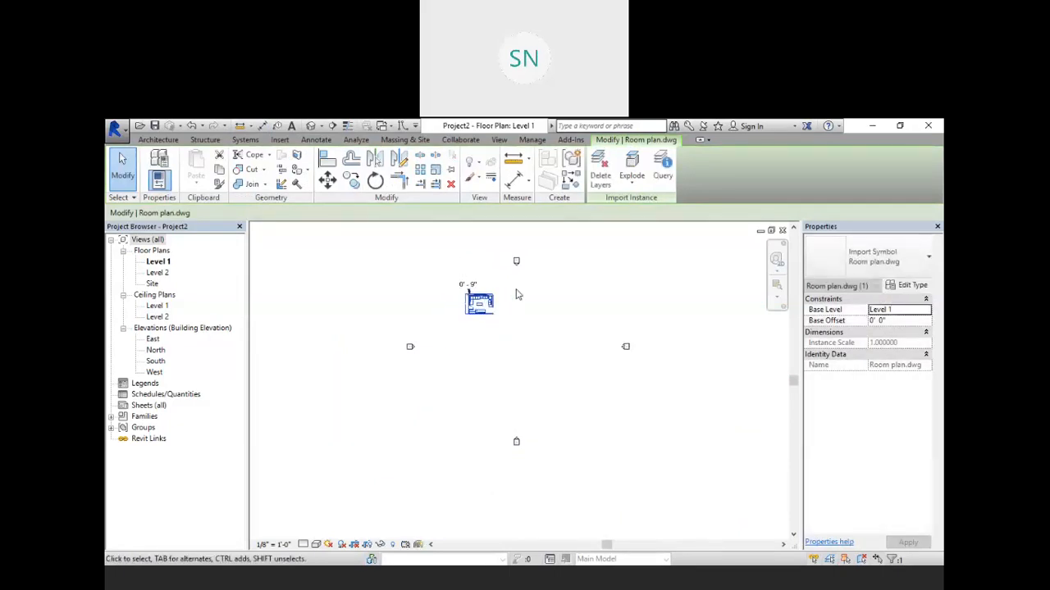
{"action": "left_click", "coordinate": [518, 295]}
{"action": "scroll", "coordinate": [518, 295], "scroll_direction": "up", "scroll_amount": 3}
{"action": "middle_click_drag", "start_coordinate": [537, 333], "coordinate": [520, 317]}
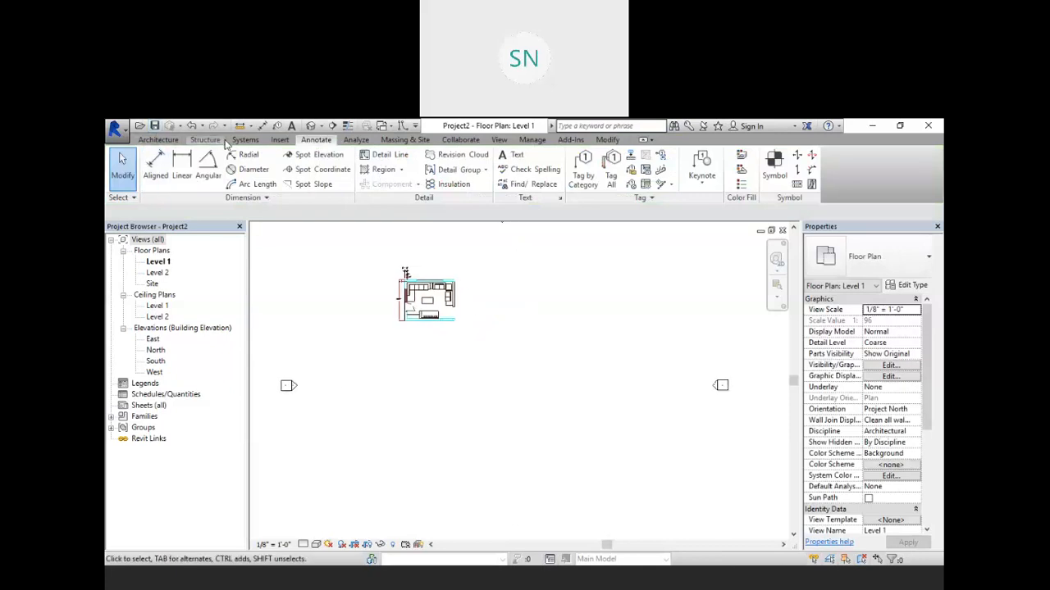
Step: Import the Room plan mm DWG from the Desktop into Level 1
{"action": "left_click", "coordinate": [279, 141]}
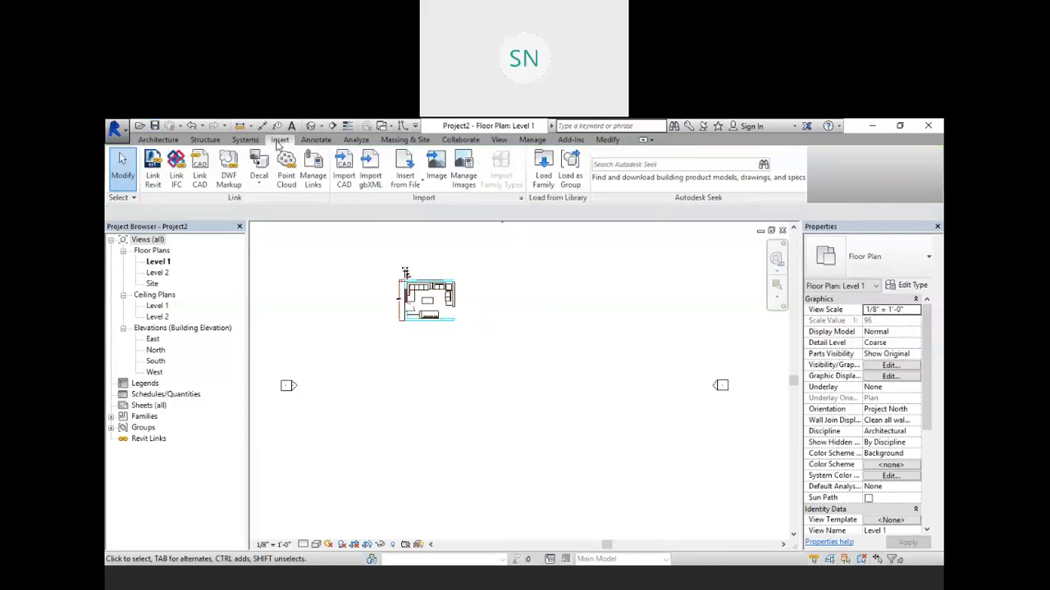
{"action": "left_click", "coordinate": [350, 181]}
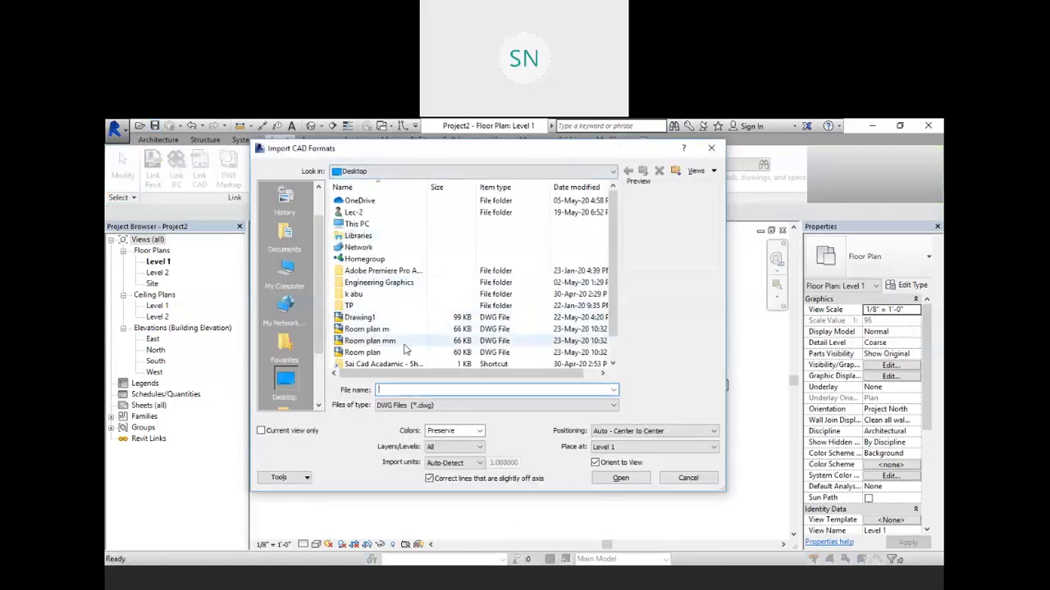
{"action": "left_click", "coordinate": [370, 340]}
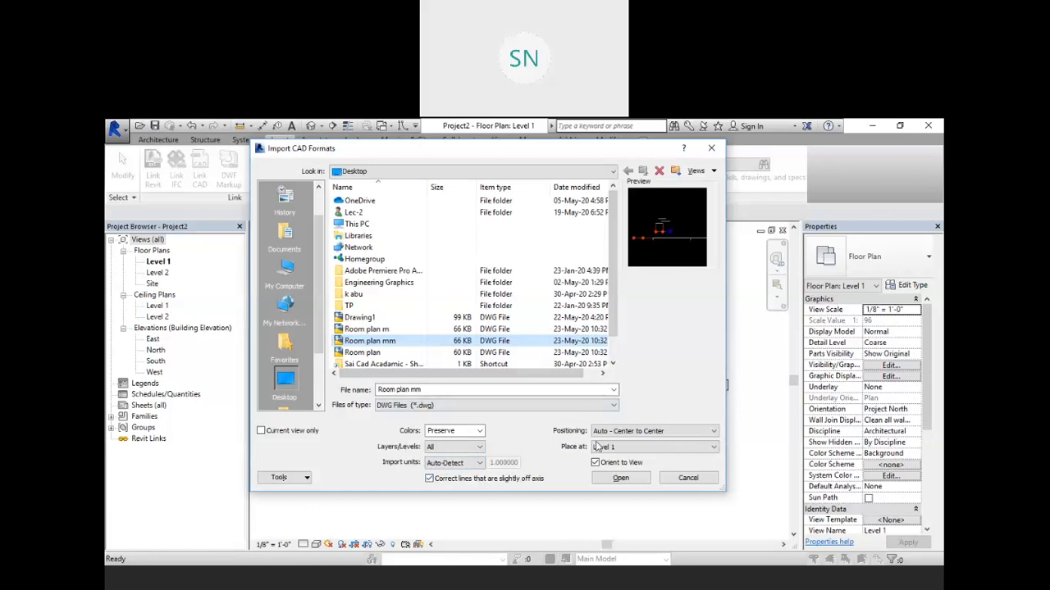
{"action": "left_click", "coordinate": [621, 479]}
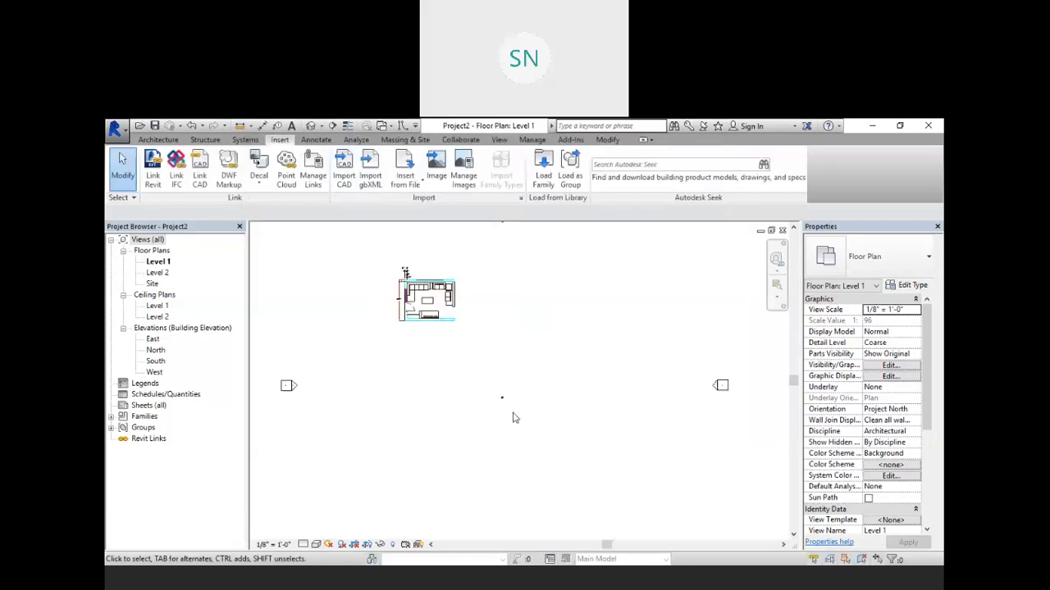
Step: Turn on thin lines and inspect the imported Room plan mm linework
{"action": "scroll", "coordinate": [513, 418], "scroll_direction": "up", "scroll_amount": 5}
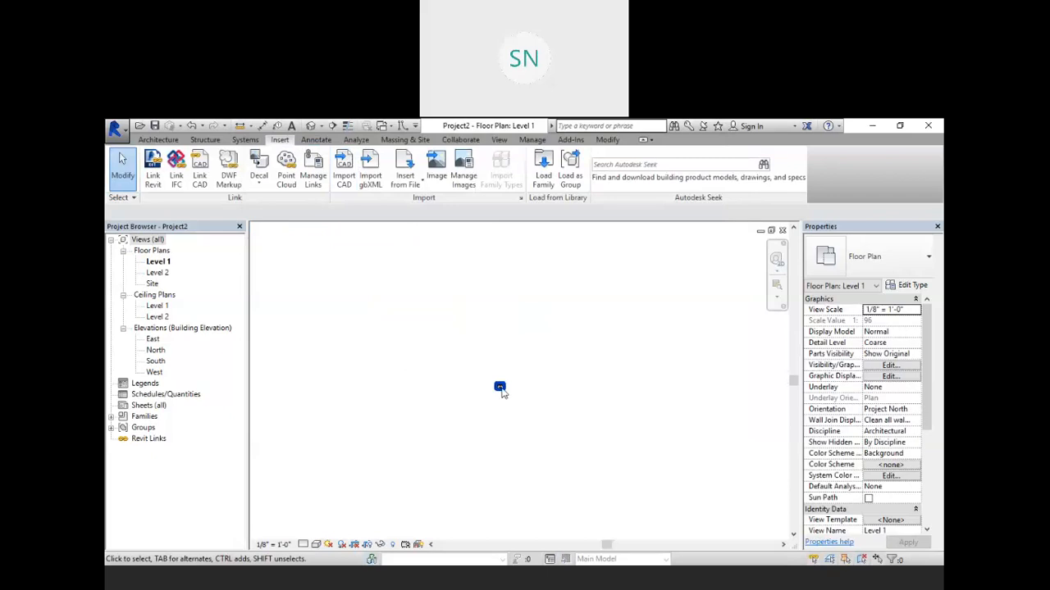
{"action": "scroll", "coordinate": [499, 389], "scroll_direction": "up", "scroll_amount": 10}
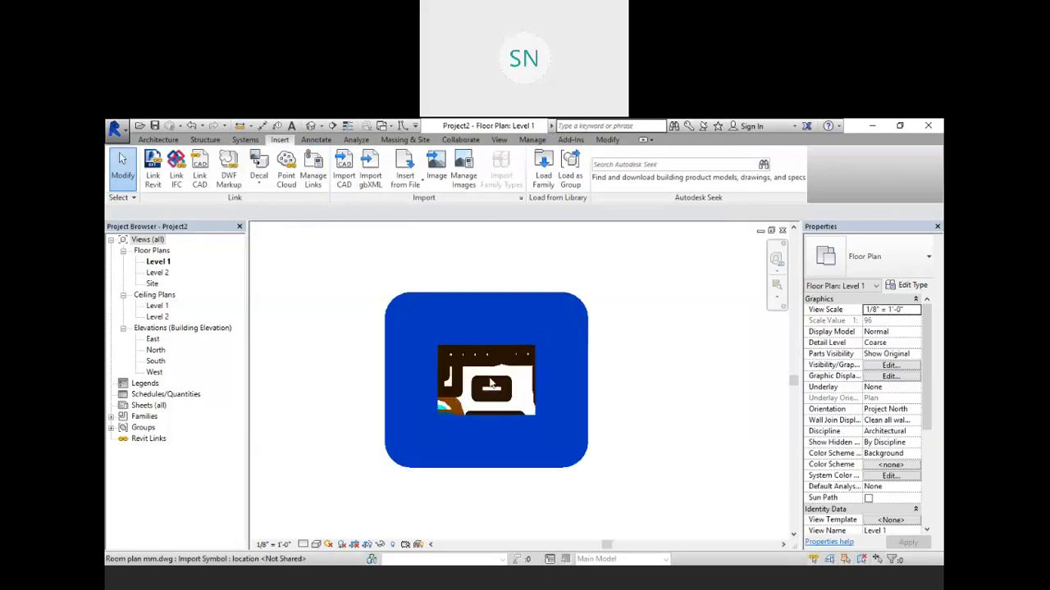
{"action": "scroll", "coordinate": [490, 383], "scroll_direction": "up", "scroll_amount": 3}
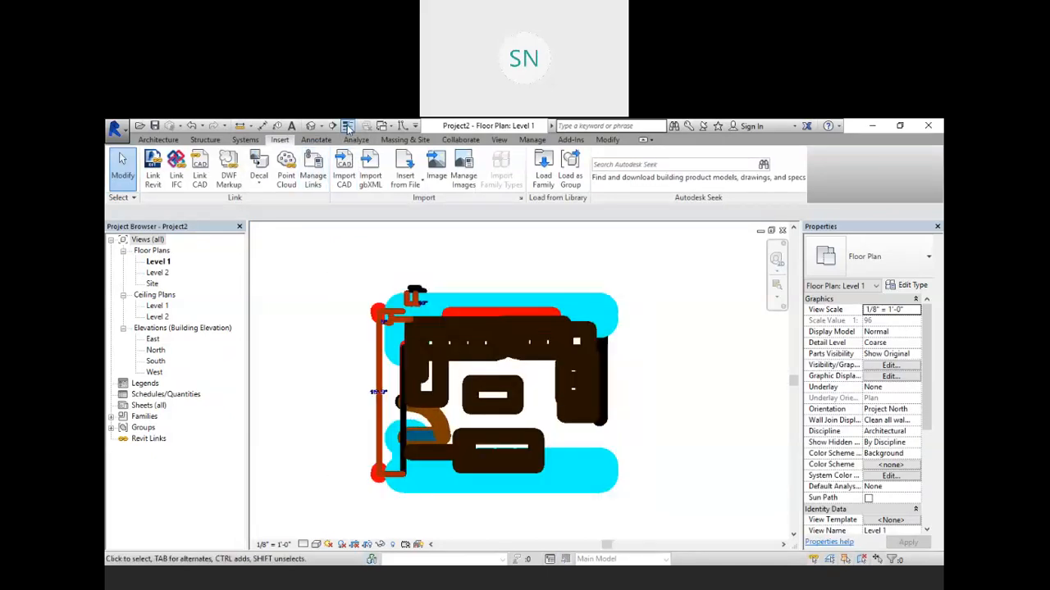
{"action": "left_click", "coordinate": [348, 126]}
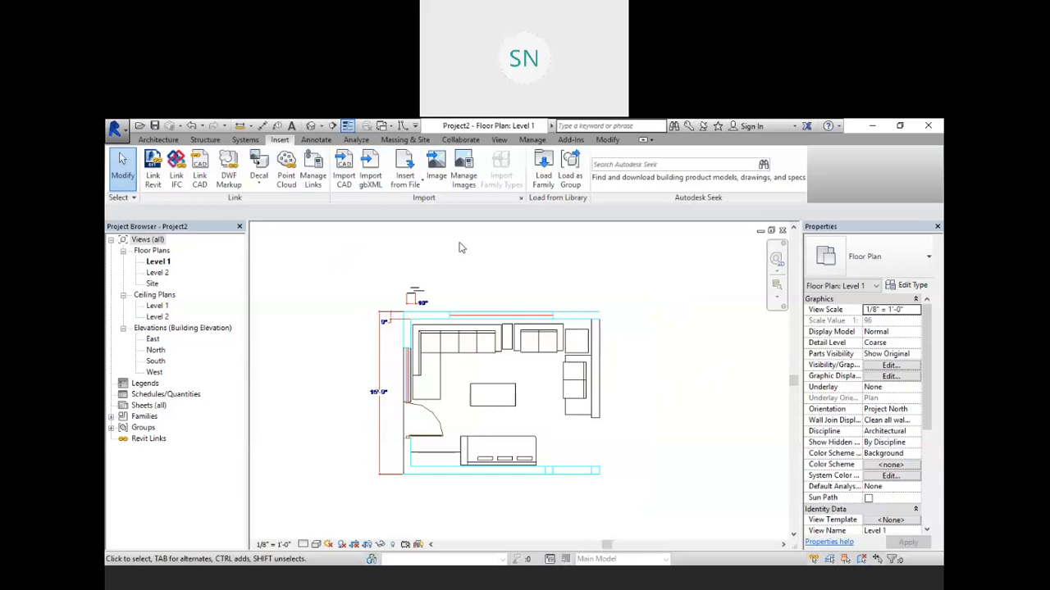
{"action": "scroll", "coordinate": [455, 273], "scroll_direction": "up", "scroll_amount": 5}
{"action": "scroll", "coordinate": [447, 308], "scroll_direction": "up", "scroll_amount": 4}
{"action": "scroll", "coordinate": [484, 288], "scroll_direction": "up", "scroll_amount": 4}
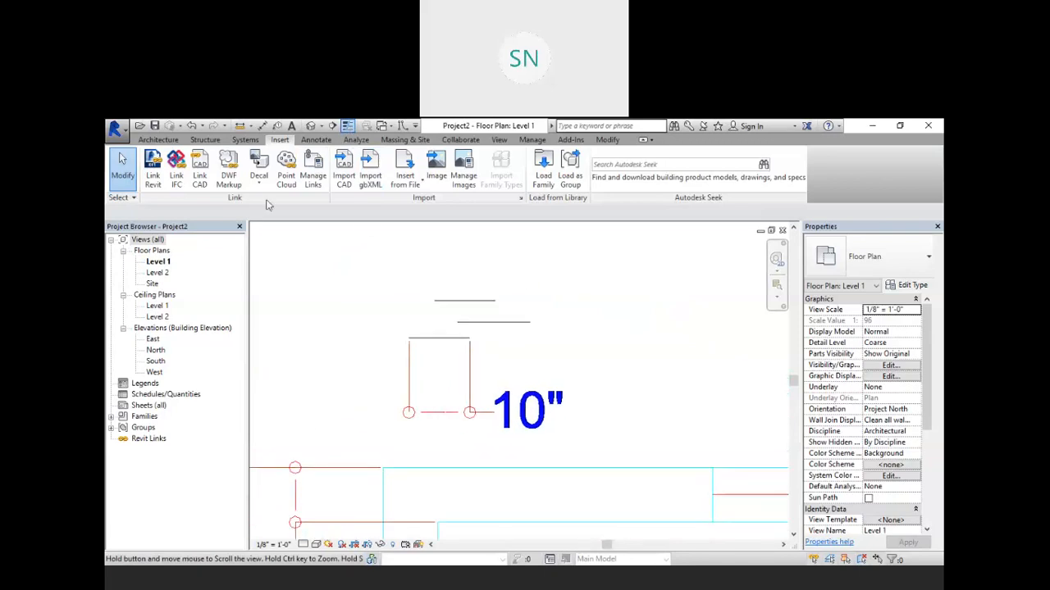
Step: Start an aligned dimension and zoom out to examine the wall-thickness dimension on the small imported plan
{"action": "left_click", "coordinate": [316, 140]}
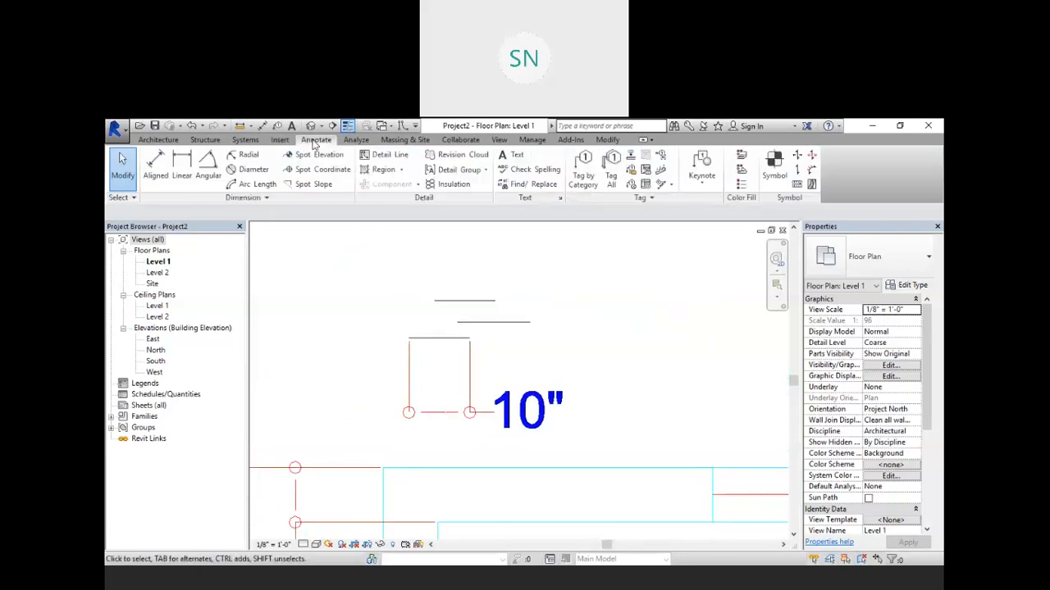
{"action": "left_click", "coordinate": [155, 165]}
{"action": "middle_click_drag", "start_coordinate": [427, 439], "coordinate": [413, 333]}
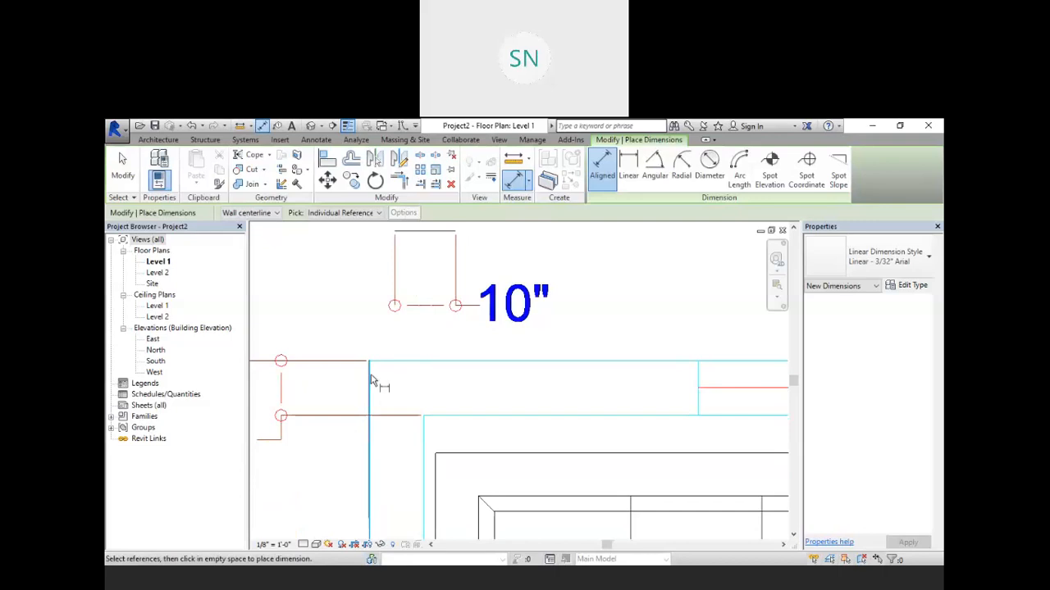
{"action": "scroll", "coordinate": [415, 424], "scroll_direction": "down", "scroll_amount": 6}
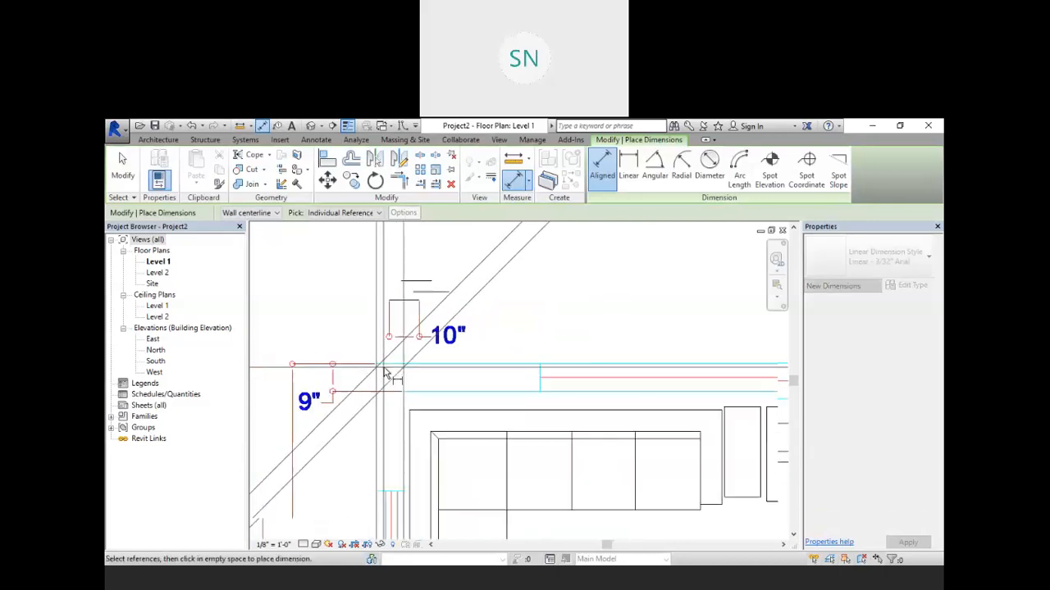
{"action": "scroll", "coordinate": [383, 316], "scroll_direction": "down", "scroll_amount": 2}
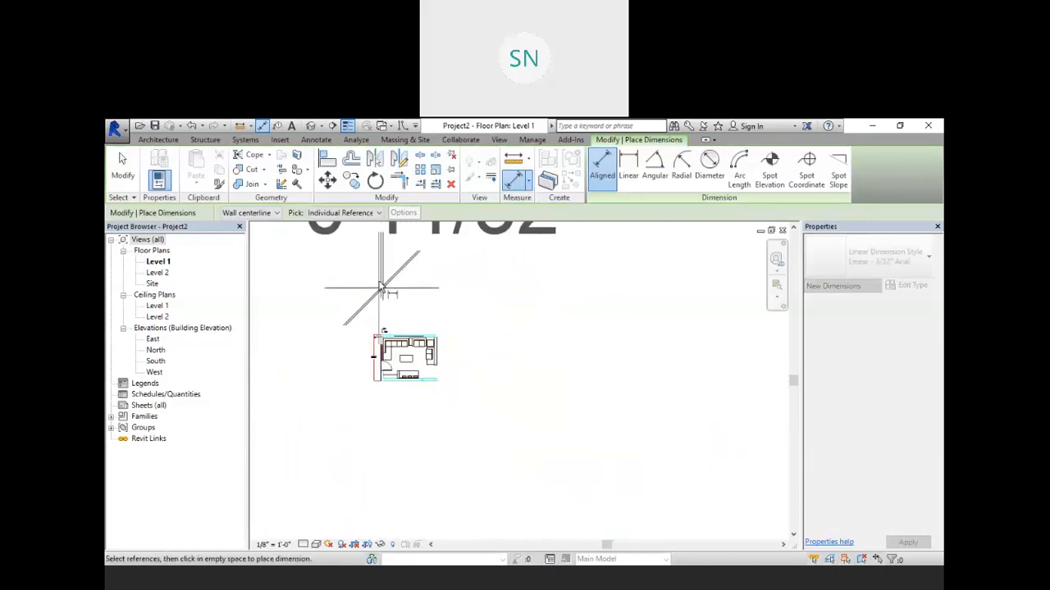
{"action": "middle_click_drag", "start_coordinate": [485, 255], "coordinate": [526, 391]}
{"action": "scroll", "coordinate": [533, 394], "scroll_direction": "down", "scroll_amount": 1}
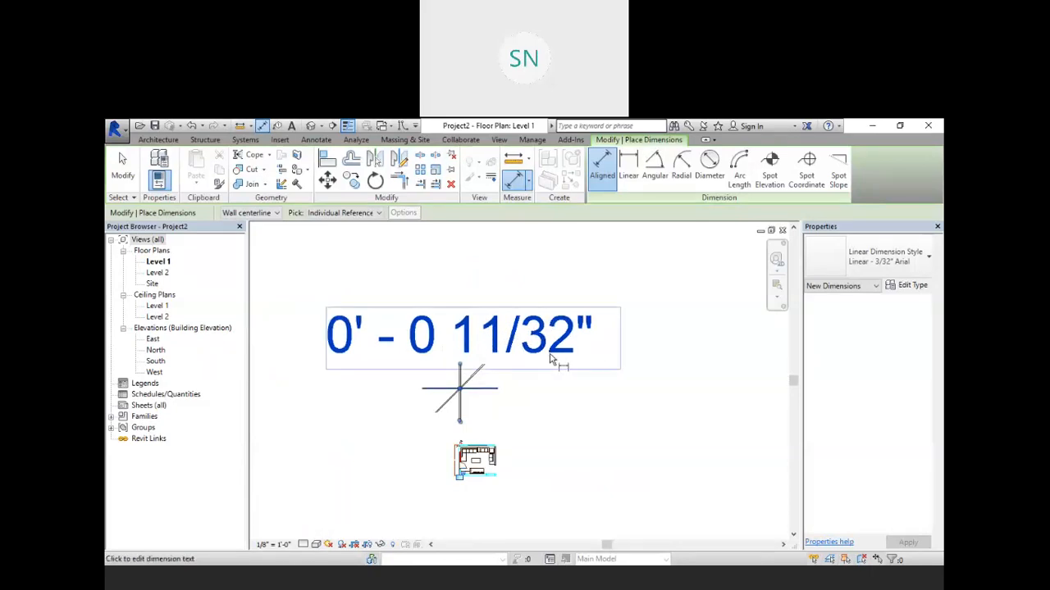
{"action": "scroll", "coordinate": [551, 364], "scroll_direction": "down", "scroll_amount": 1}
{"action": "scroll", "coordinate": [562, 389], "scroll_direction": "down", "scroll_amount": 1}
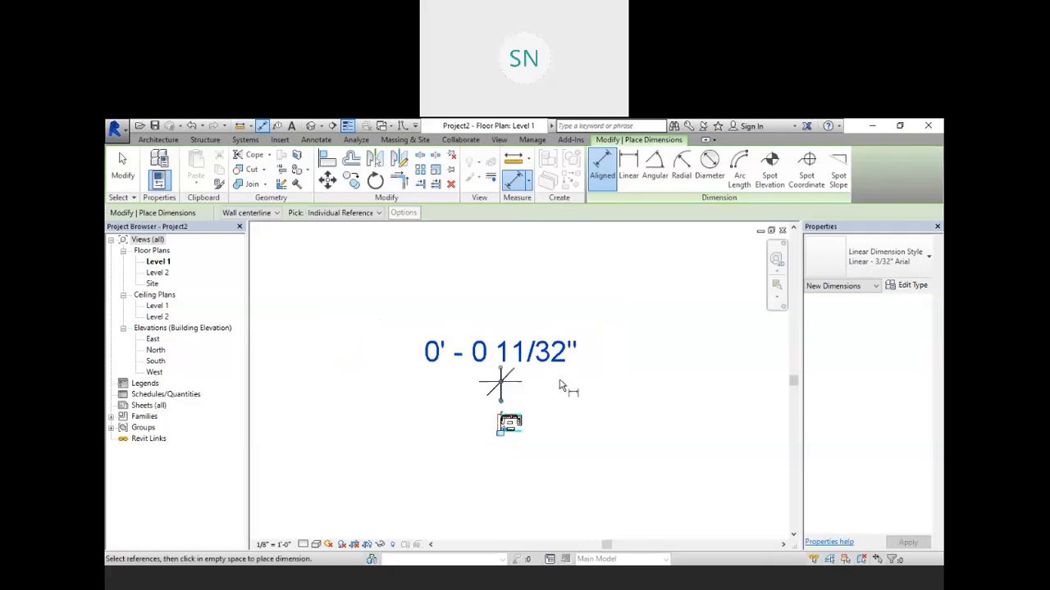
Step: Set the project length units to Millimeters
{"action": "key", "text": "u"}
{"action": "key", "text": "n"}
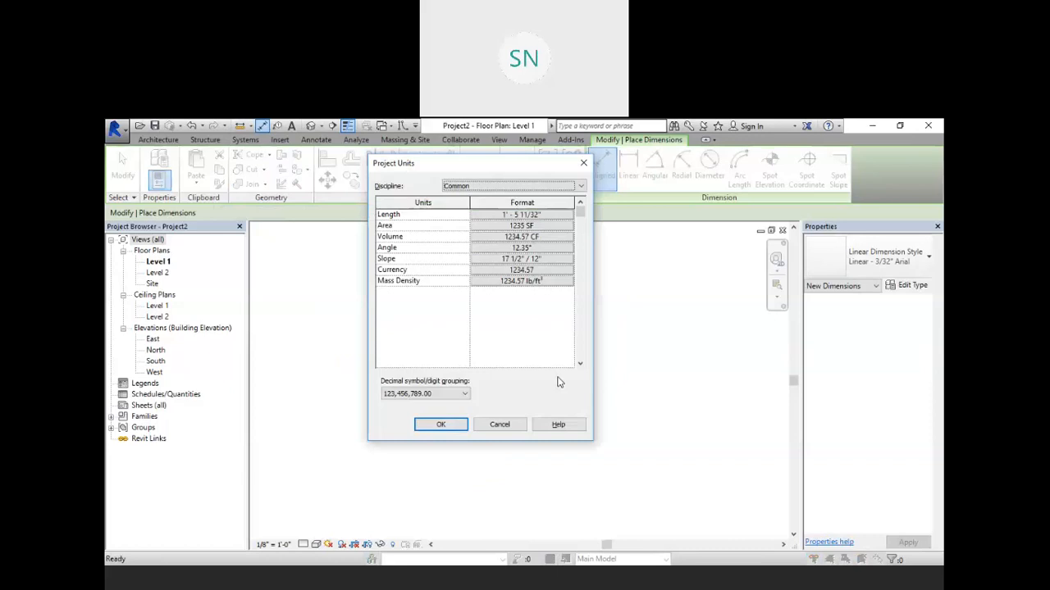
{"action": "left_click", "coordinate": [545, 215]}
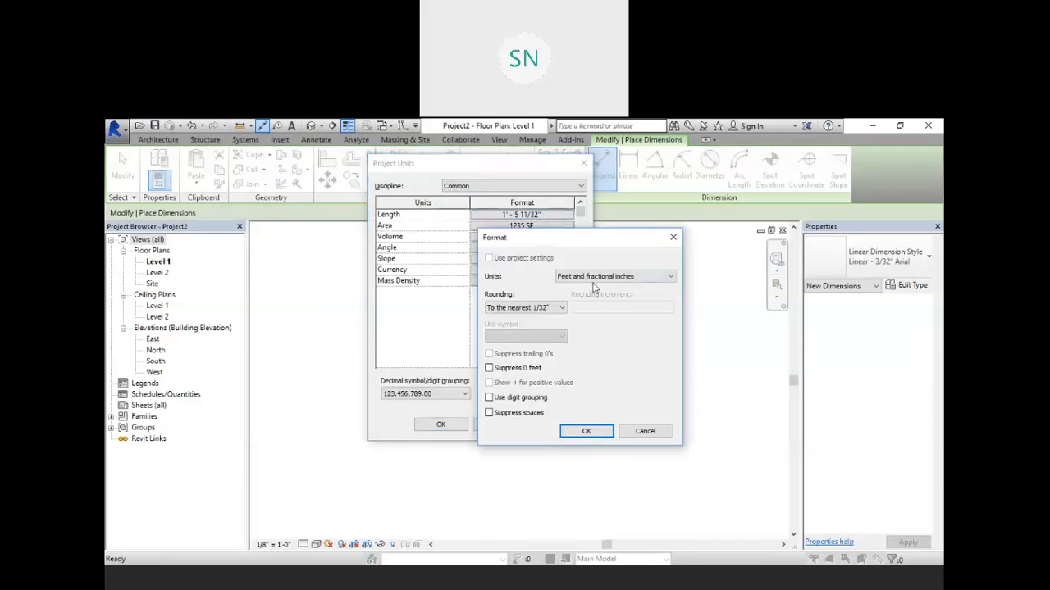
{"action": "left_click", "coordinate": [595, 278]}
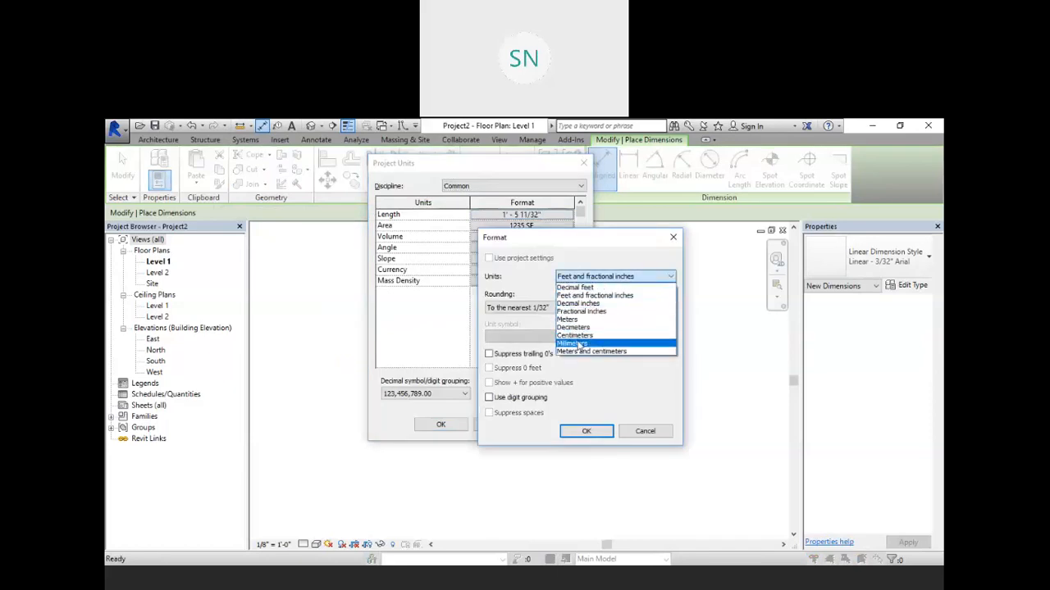
{"action": "left_click", "coordinate": [574, 343]}
{"action": "left_click", "coordinate": [585, 430]}
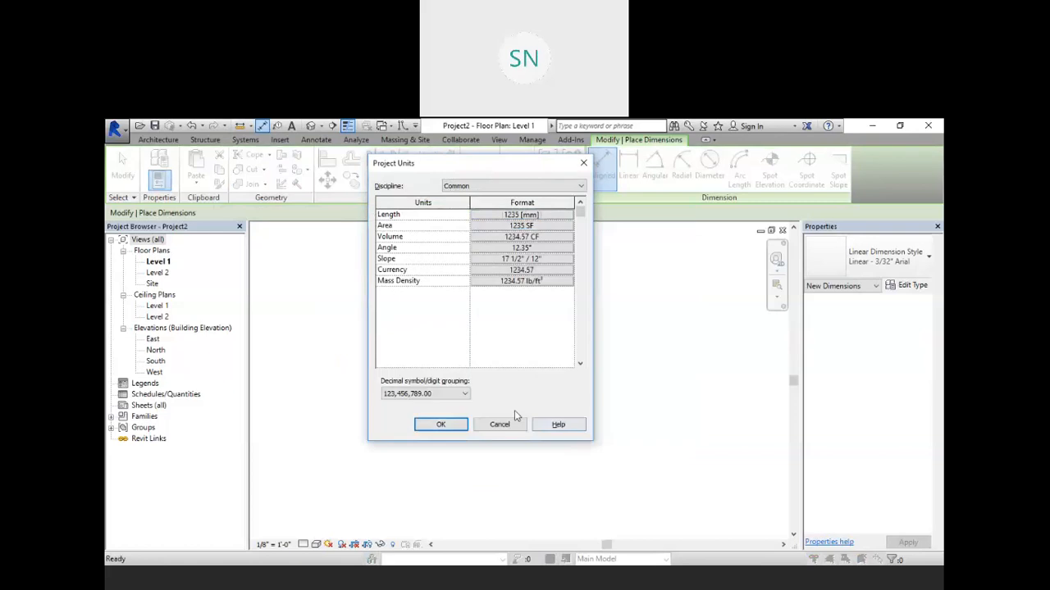
{"action": "left_click", "coordinate": [440, 423]}
Step: Zoom around to compare the wall dimensions of both imported plans in millimetres, then leave the dimension tool
{"action": "scroll", "coordinate": [482, 441], "scroll_direction": "up", "scroll_amount": 3}
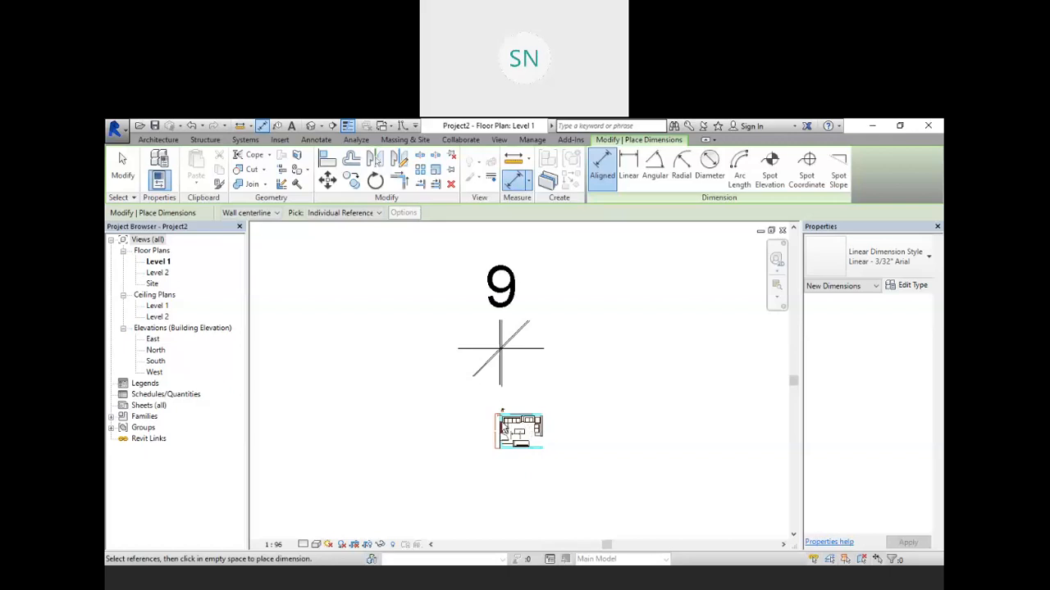
{"action": "scroll", "coordinate": [504, 428], "scroll_direction": "up", "scroll_amount": 5}
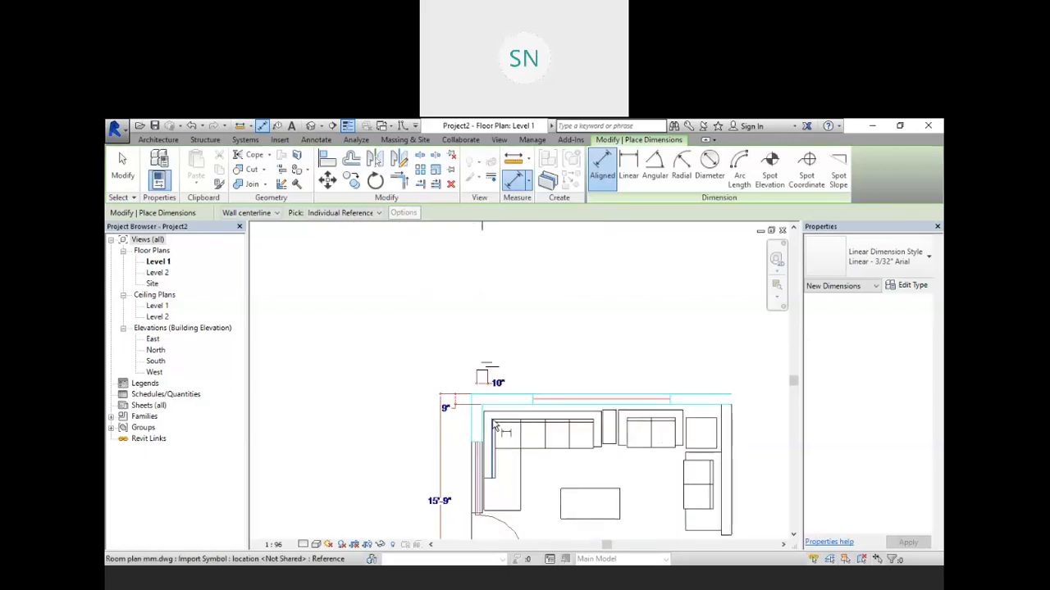
{"action": "scroll", "coordinate": [494, 425], "scroll_direction": "up", "scroll_amount": 4}
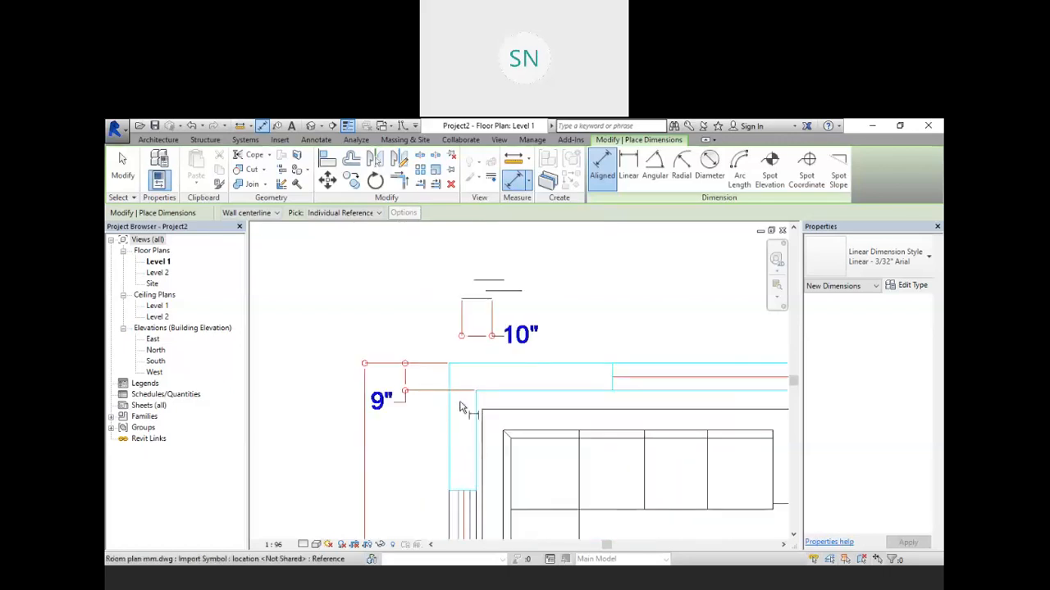
{"action": "scroll", "coordinate": [504, 287], "scroll_direction": "up", "scroll_amount": 3}
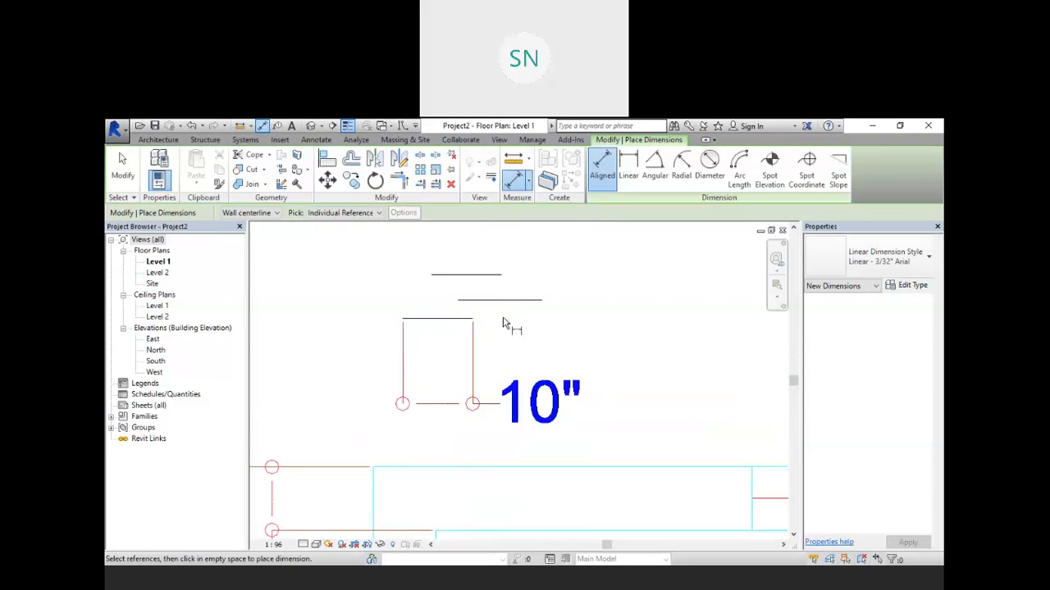
{"action": "scroll", "coordinate": [503, 322], "scroll_direction": "down", "scroll_amount": 6}
{"action": "scroll", "coordinate": [503, 320], "scroll_direction": "up", "scroll_amount": 6}
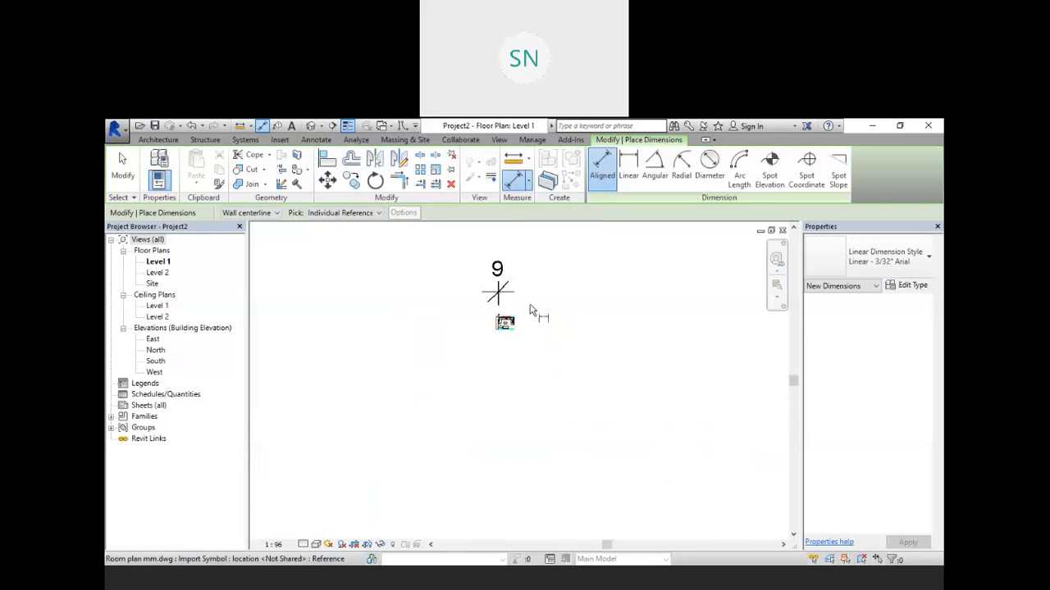
{"action": "middle_click_drag", "start_coordinate": [538, 303], "coordinate": [525, 368]}
{"action": "key", "text": "Escape"}
{"action": "key", "text": "Escape"}
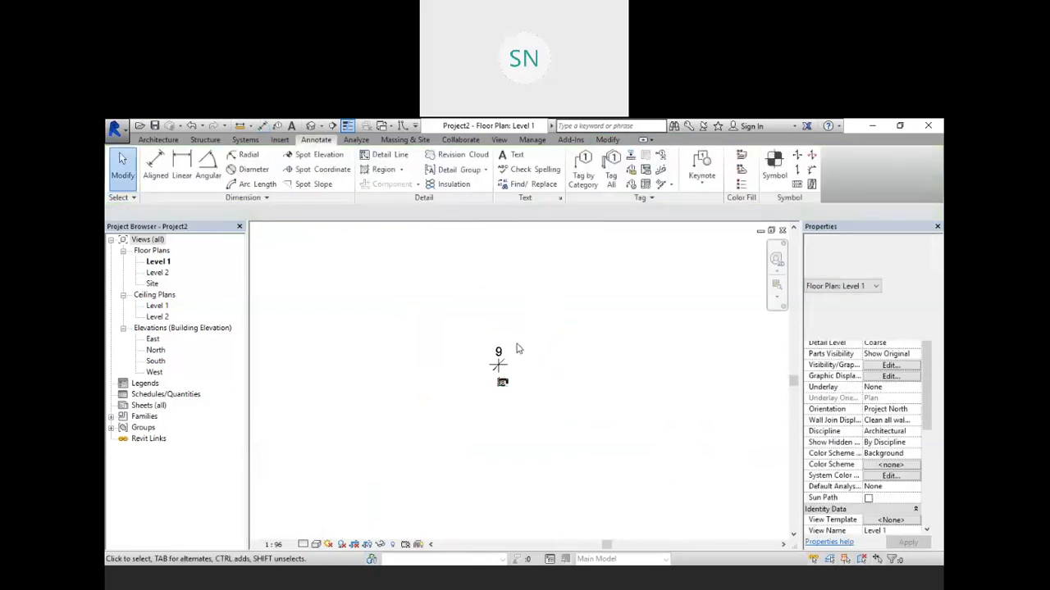
Step: Select the Room plan mm import and move it within the Level 1 view
{"action": "scroll", "coordinate": [565, 378], "scroll_direction": "down", "scroll_amount": 1}
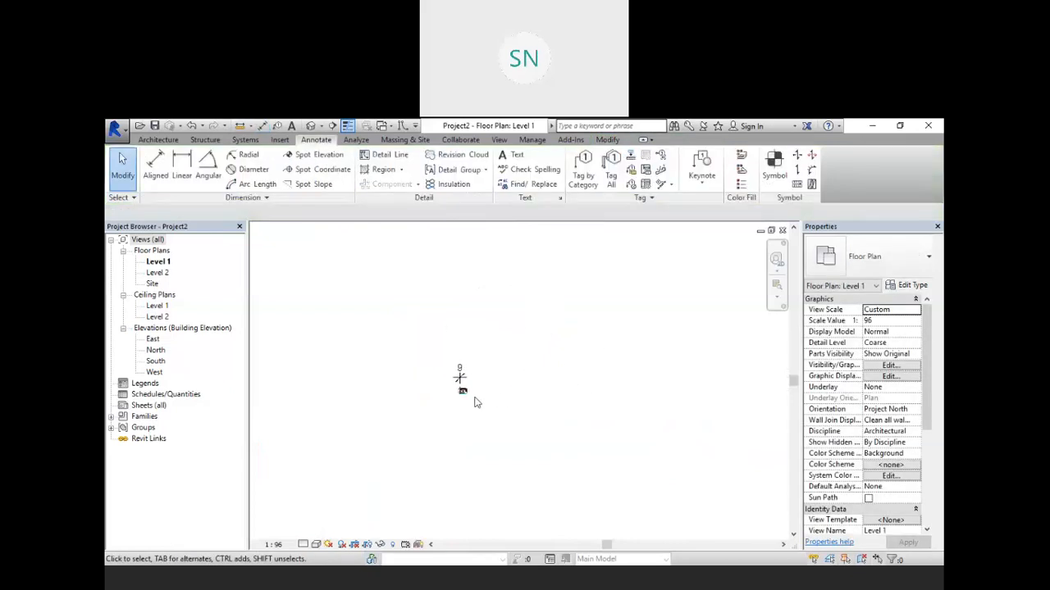
{"action": "left_click", "coordinate": [462, 391]}
{"action": "left_click_drag", "start_coordinate": [463, 391], "coordinate": [397, 285]}
{"action": "middle_click_drag", "start_coordinate": [439, 316], "coordinate": [565, 419]}
{"action": "left_click_drag", "start_coordinate": [525, 367], "coordinate": [519, 288]}
{"action": "scroll", "coordinate": [523, 287], "scroll_direction": "up", "scroll_amount": 2}
{"action": "middle_click_drag", "start_coordinate": [530, 288], "coordinate": [562, 347]}
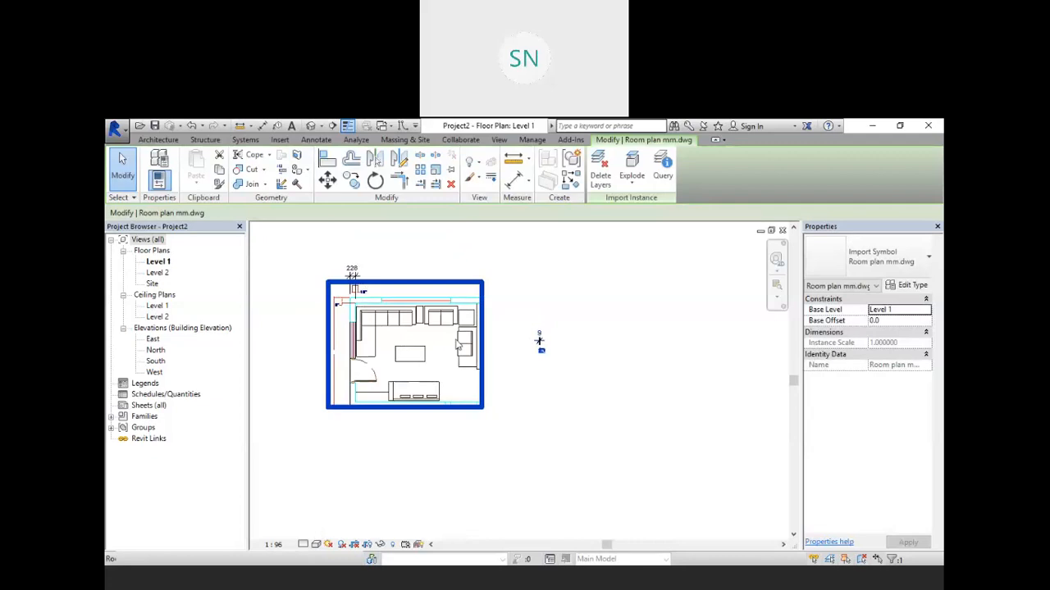
Step: Zoom in to inspect the Room plan mm import's wall corner, then clear the selection
{"action": "scroll", "coordinate": [356, 285], "scroll_direction": "up", "scroll_amount": 5}
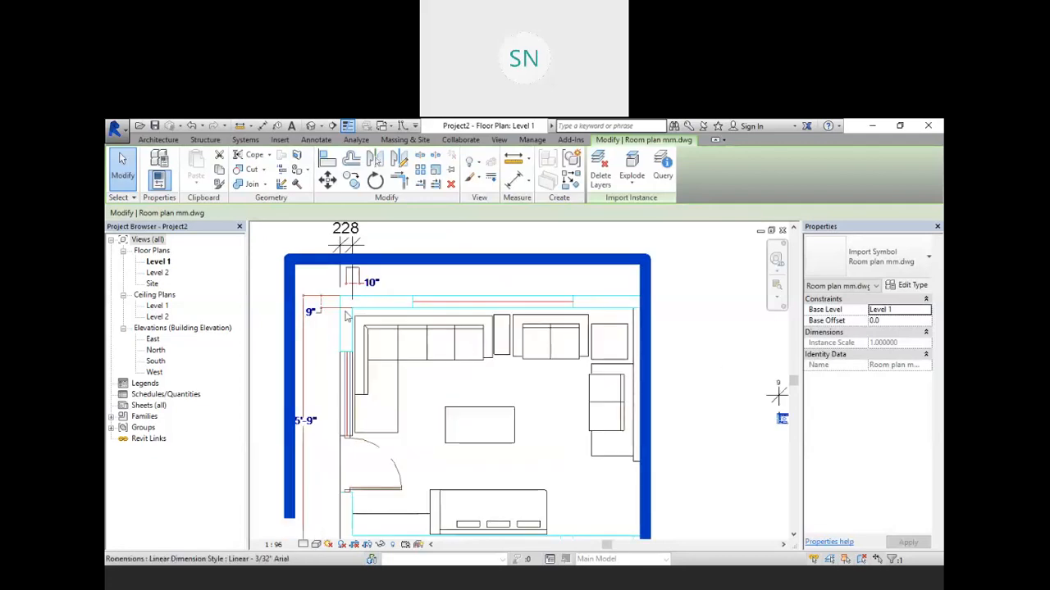
{"action": "scroll", "coordinate": [357, 286], "scroll_direction": "up", "scroll_amount": 2}
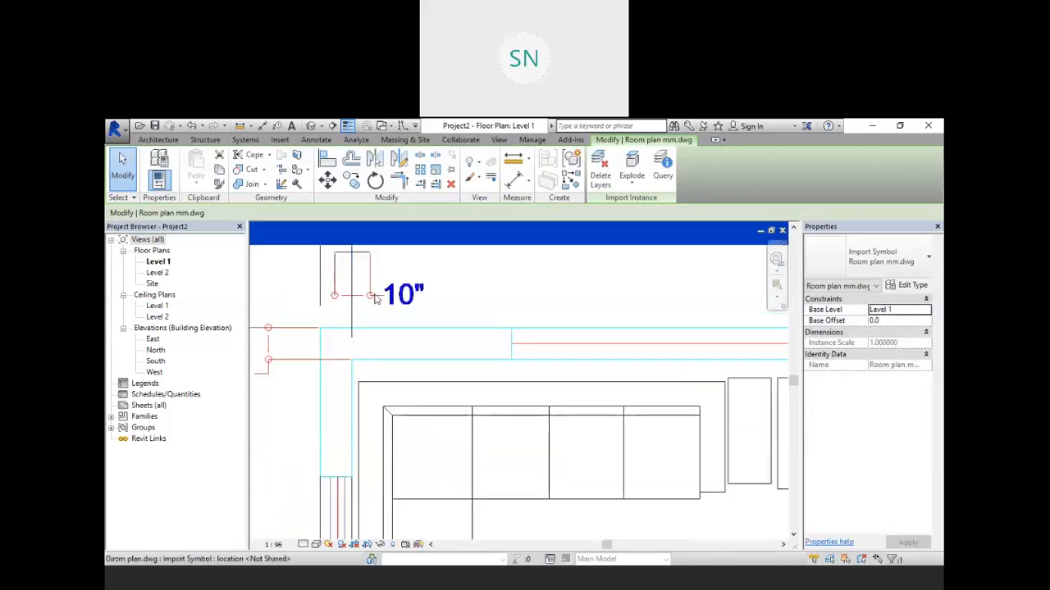
{"action": "scroll", "coordinate": [350, 311], "scroll_direction": "down", "scroll_amount": 5}
{"action": "scroll", "coordinate": [600, 361], "scroll_direction": "up", "scroll_amount": 6}
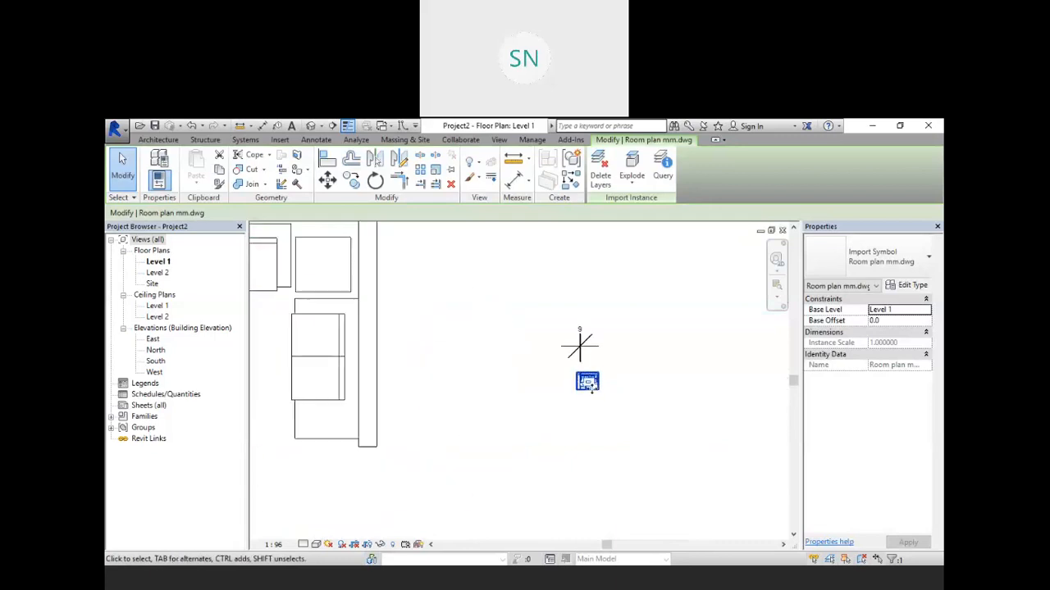
{"action": "scroll", "coordinate": [587, 376], "scroll_direction": "up", "scroll_amount": 4}
{"action": "scroll", "coordinate": [493, 327], "scroll_direction": "down", "scroll_amount": 10}
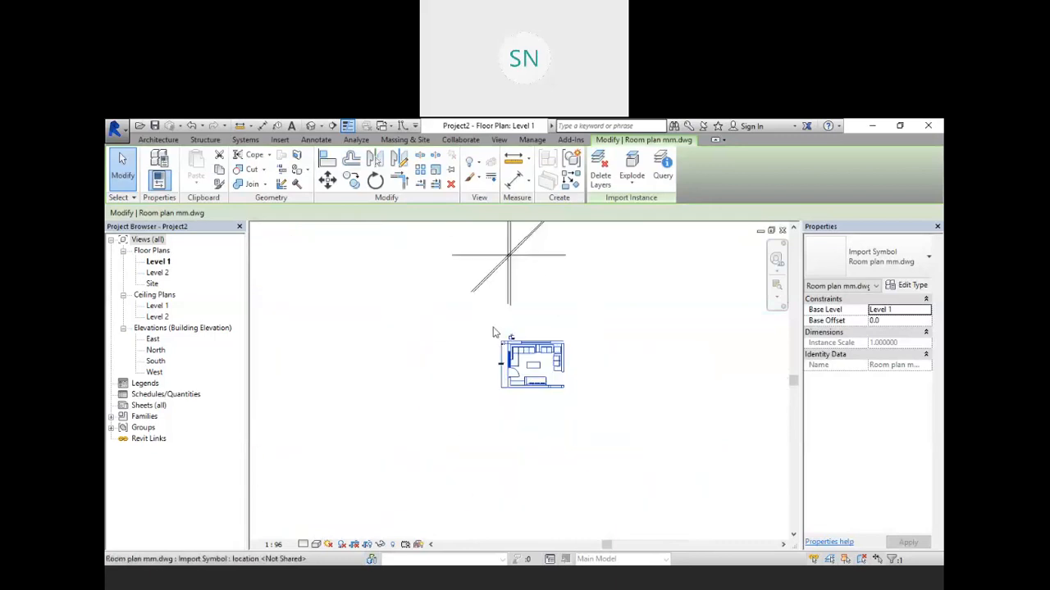
{"action": "left_click", "coordinate": [518, 372]}
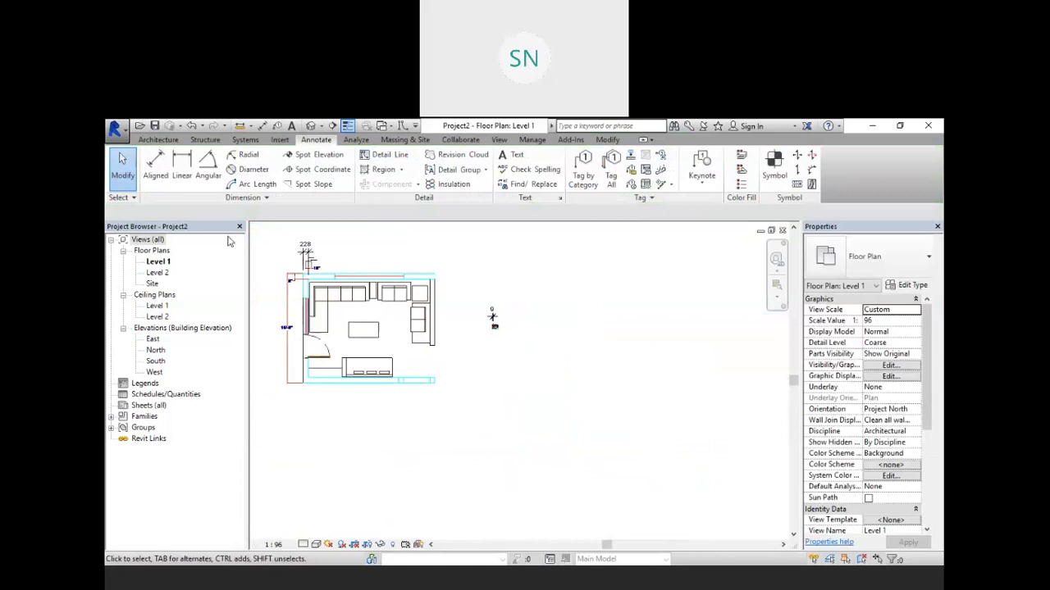
Step: Import the Room plan m DWG from the Desktop into Level 1
{"action": "left_click", "coordinate": [280, 139]}
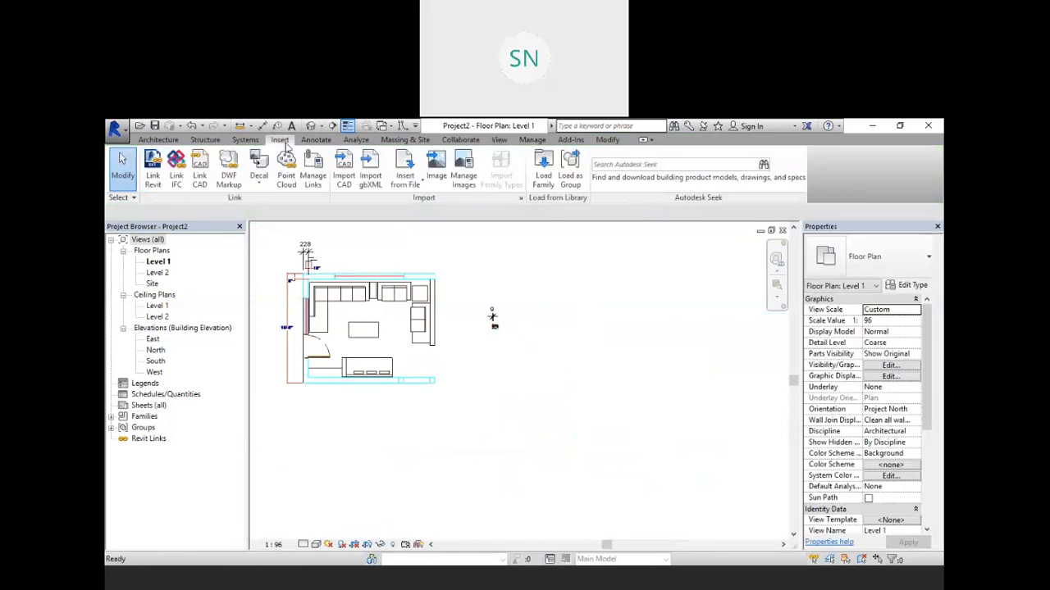
{"action": "left_click", "coordinate": [344, 175]}
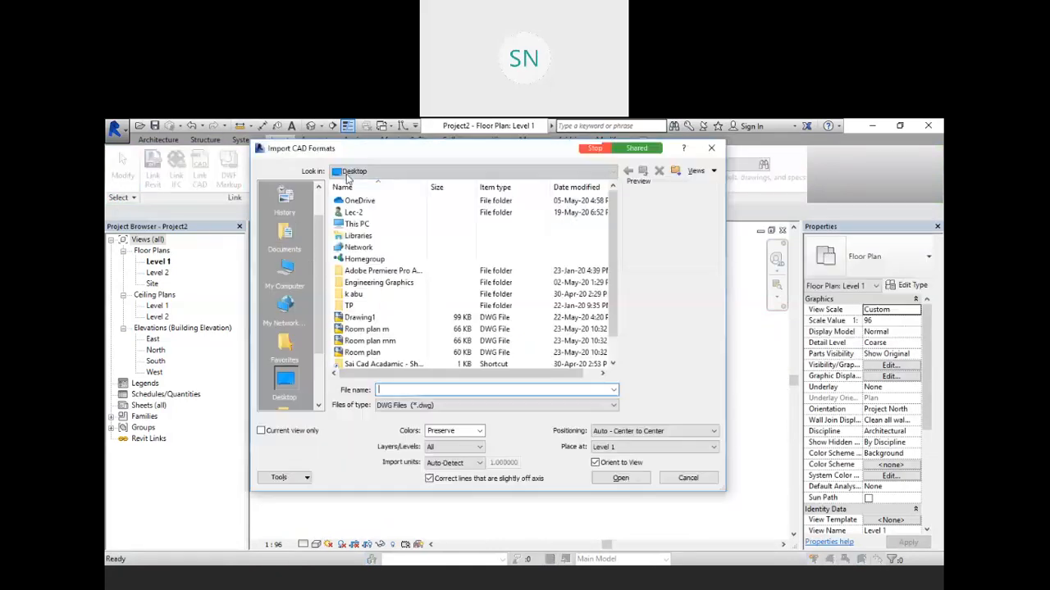
{"action": "left_click", "coordinate": [400, 331]}
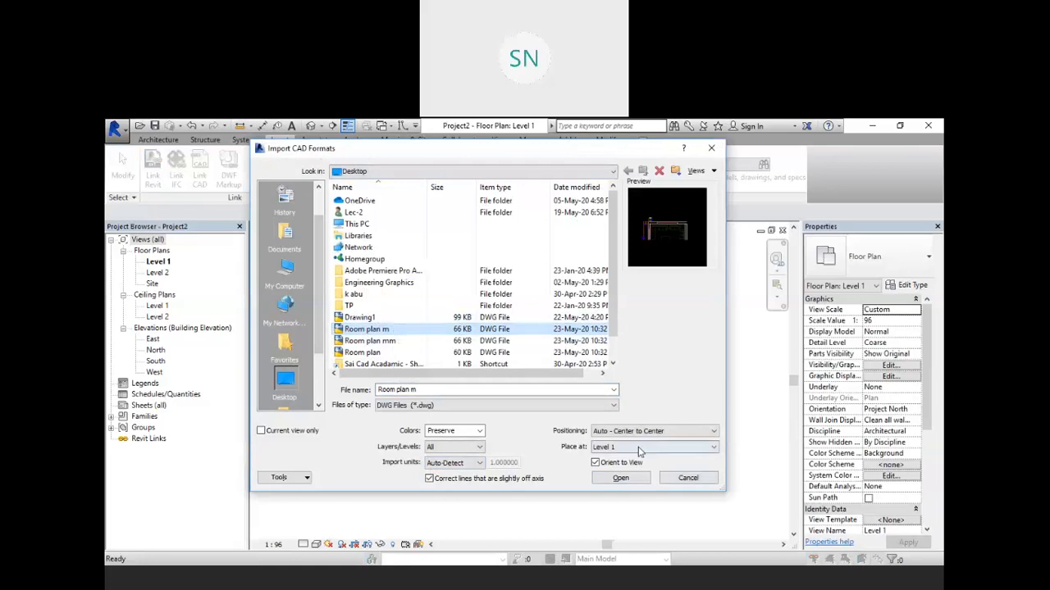
{"action": "left_click", "coordinate": [622, 479]}
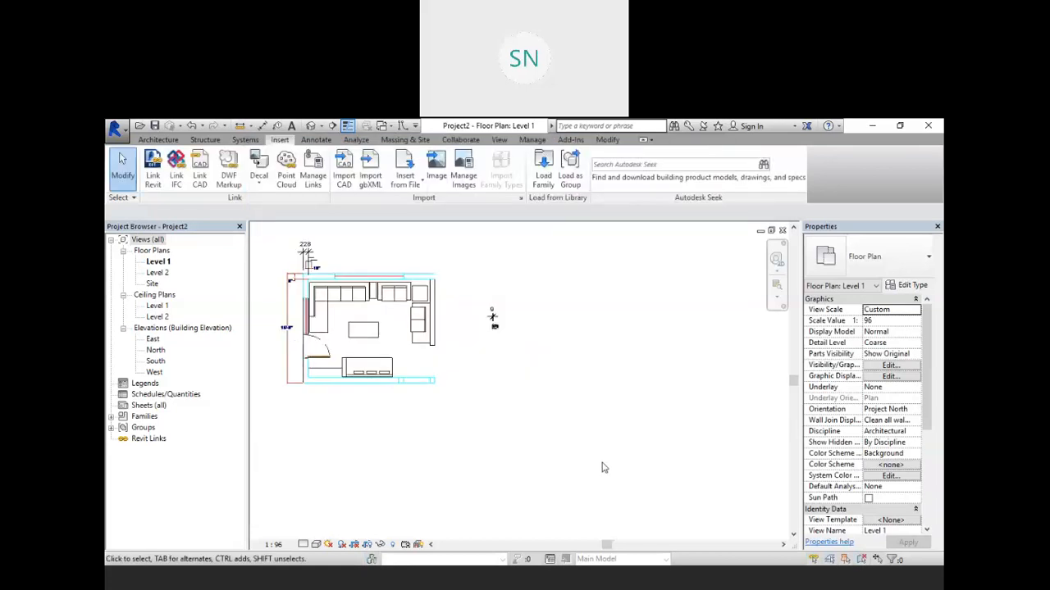
Step: Place an aligned dimension across the top wall thickness of the Room plan m import
{"action": "scroll", "coordinate": [502, 420], "scroll_direction": "down", "scroll_amount": 8}
{"action": "scroll", "coordinate": [490, 410], "scroll_direction": "down", "scroll_amount": 5}
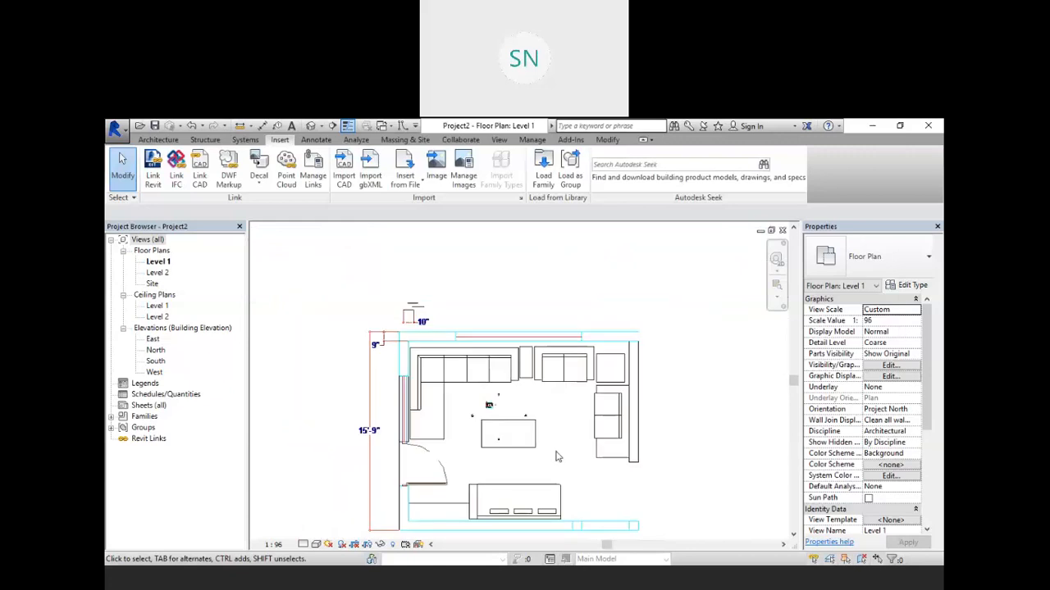
{"action": "scroll", "coordinate": [427, 361], "scroll_direction": "up", "scroll_amount": 3}
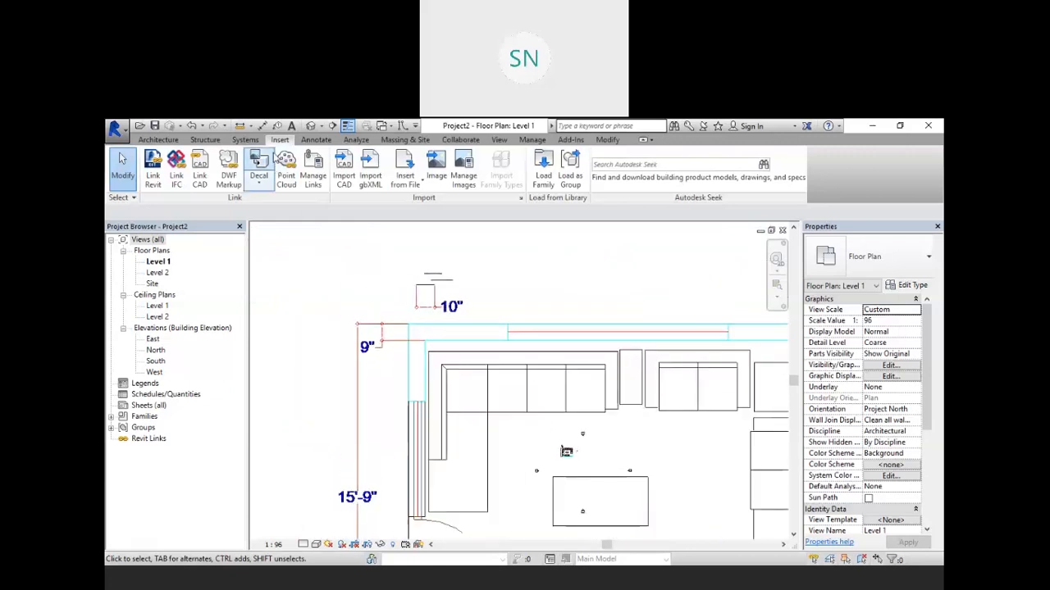
{"action": "left_click", "coordinate": [316, 139]}
{"action": "left_click", "coordinate": [169, 165]}
{"action": "scroll", "coordinate": [408, 329], "scroll_direction": "up", "scroll_amount": 4}
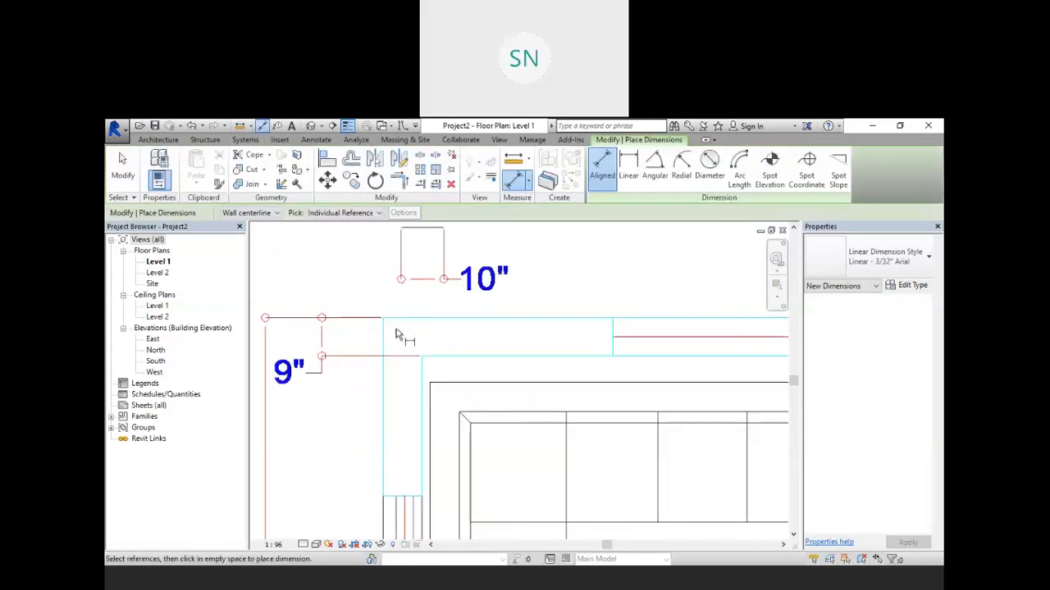
{"action": "left_click", "coordinate": [383, 330]}
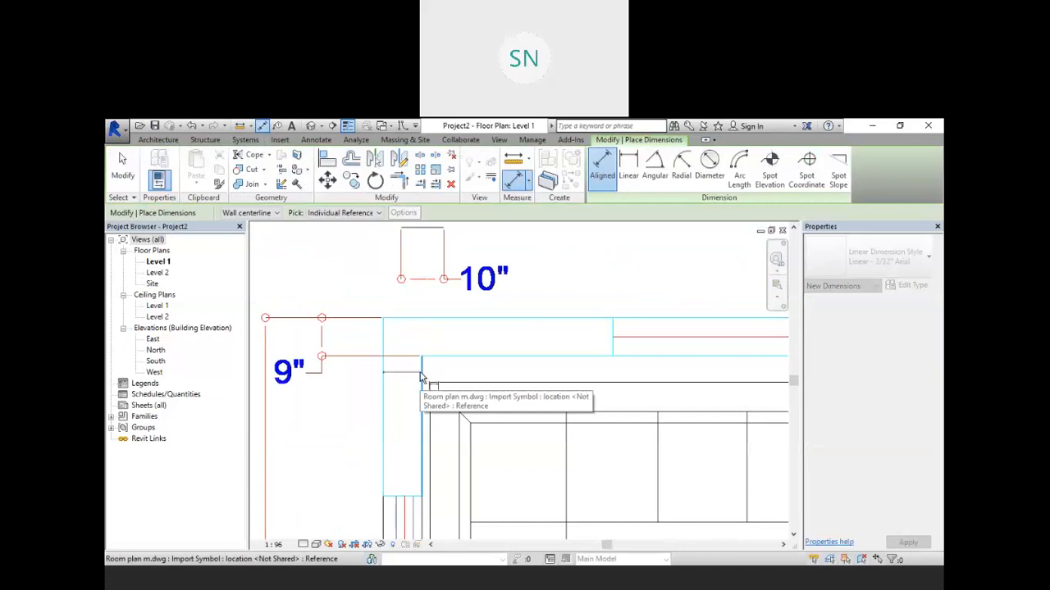
{"action": "left_click", "coordinate": [421, 374]}
{"action": "left_click", "coordinate": [401, 307]}
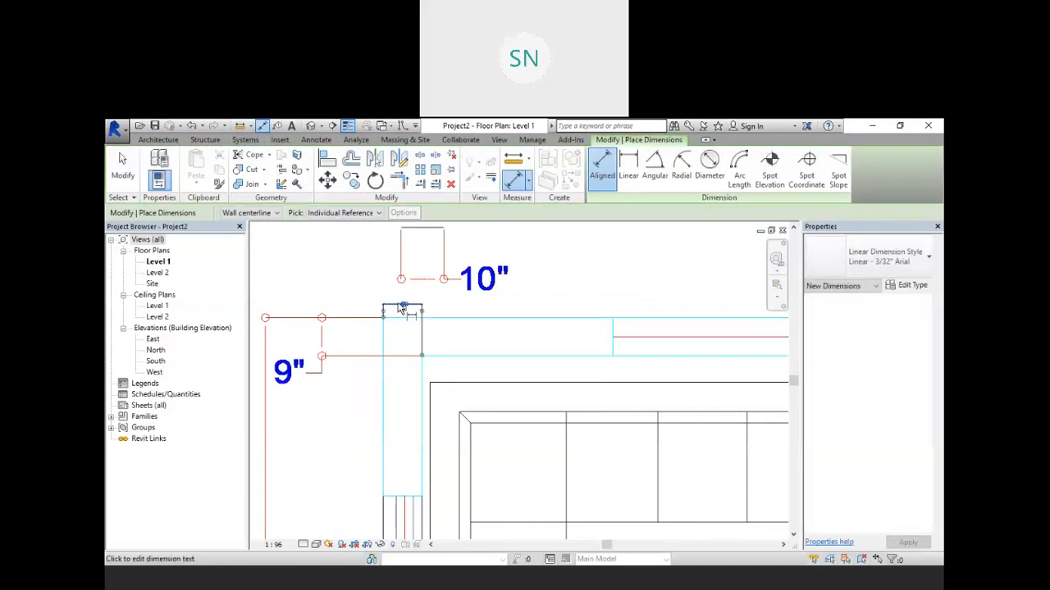
Step: Place an aligned dimension across the thickness of the Room plan m import's wall, between its two parallel edges
{"action": "scroll", "coordinate": [400, 306], "scroll_direction": "up", "scroll_amount": 9}
{"action": "scroll", "coordinate": [464, 360], "scroll_direction": "down", "scroll_amount": 1}
{"action": "scroll", "coordinate": [464, 360], "scroll_direction": "down", "scroll_amount": 4}
{"action": "scroll", "coordinate": [457, 319], "scroll_direction": "down", "scroll_amount": 5}
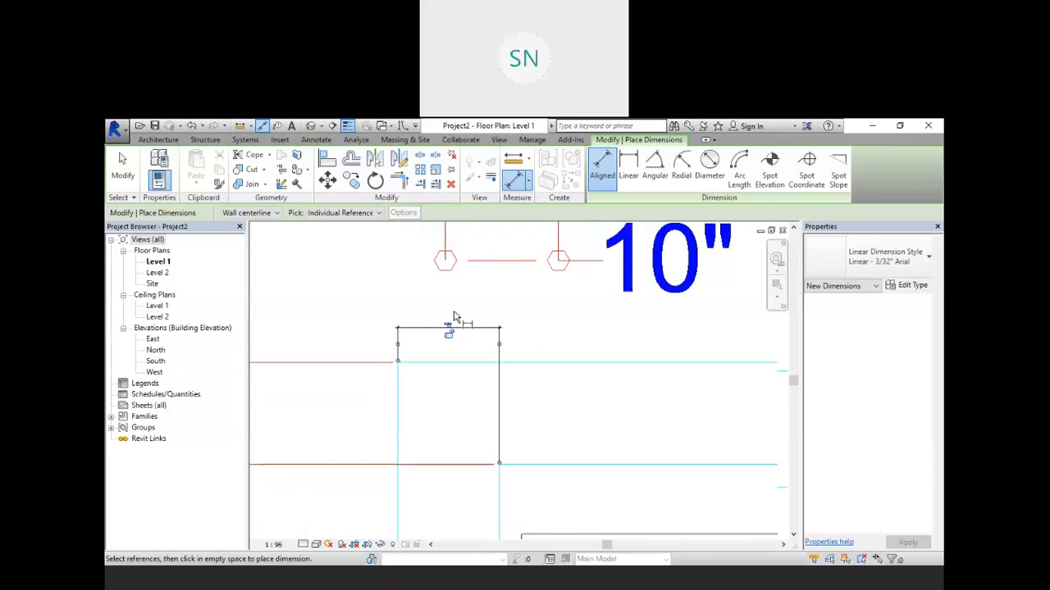
{"action": "scroll", "coordinate": [468, 394], "scroll_direction": "up", "scroll_amount": 2}
{"action": "scroll", "coordinate": [433, 257], "scroll_direction": "up", "scroll_amount": 4}
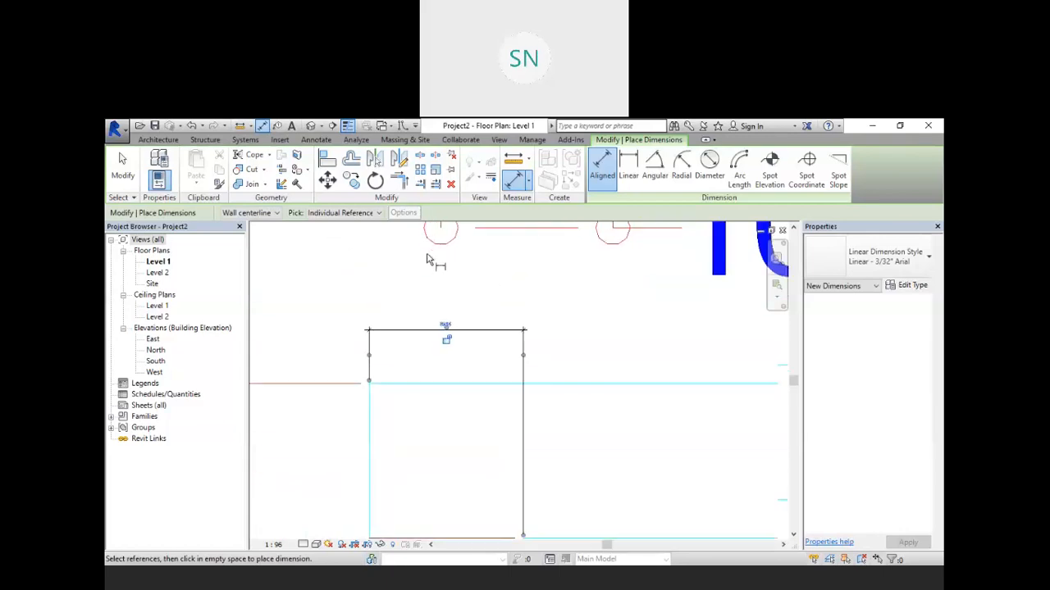
{"action": "scroll", "coordinate": [466, 334], "scroll_direction": "down", "scroll_amount": 2}
{"action": "left_click", "coordinate": [464, 373]}
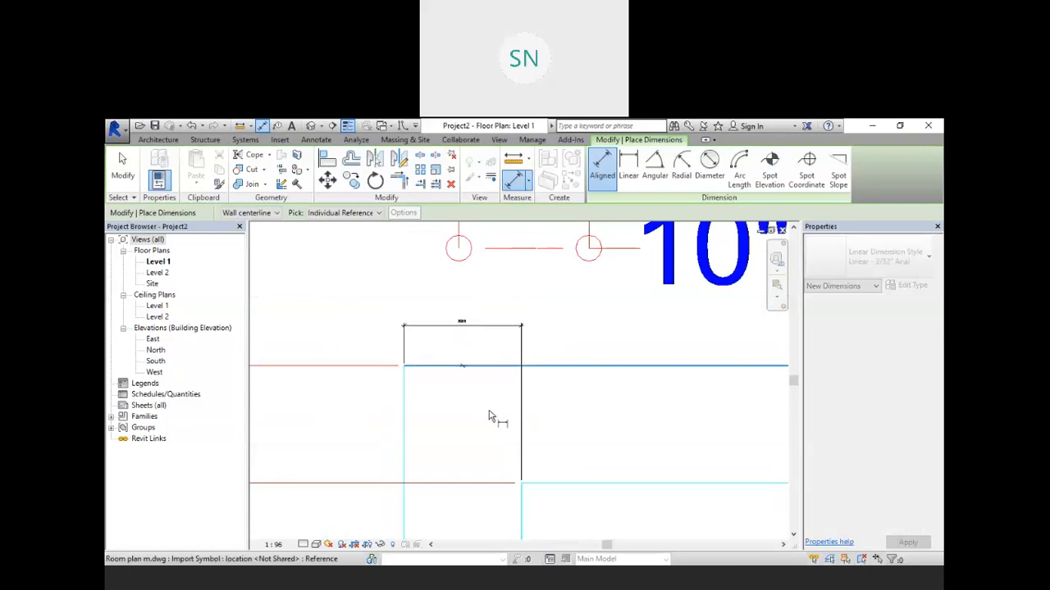
{"action": "left_click", "coordinate": [555, 482]}
{"action": "left_click", "coordinate": [585, 459]}
Step: Zoom in and out across Level 1 to compare the dimensions on the imported room plans
{"action": "scroll", "coordinate": [586, 418], "scroll_direction": "up", "scroll_amount": 5}
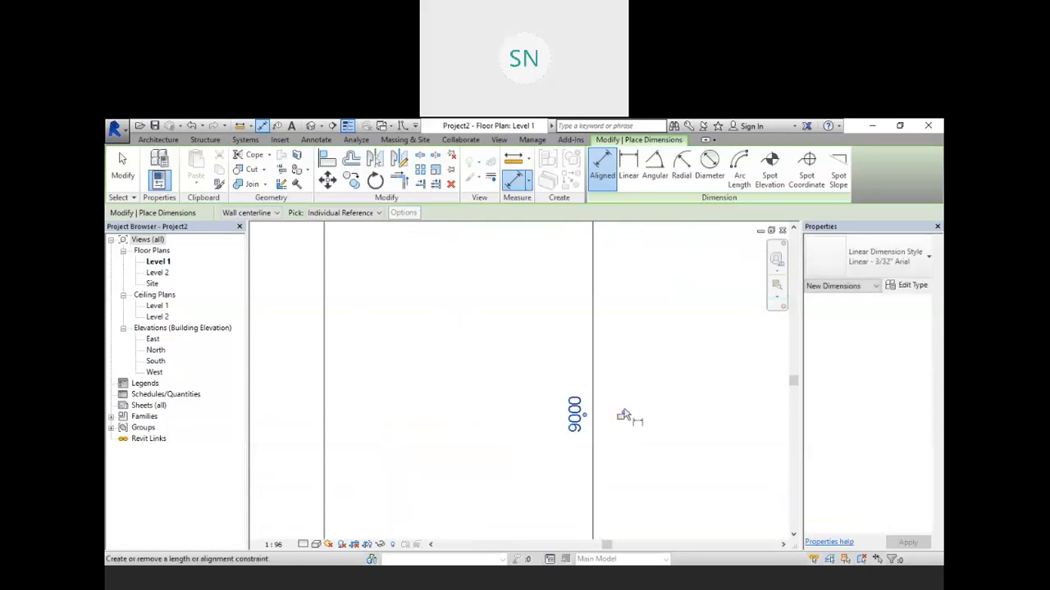
{"action": "scroll", "coordinate": [620, 414], "scroll_direction": "down", "scroll_amount": 4}
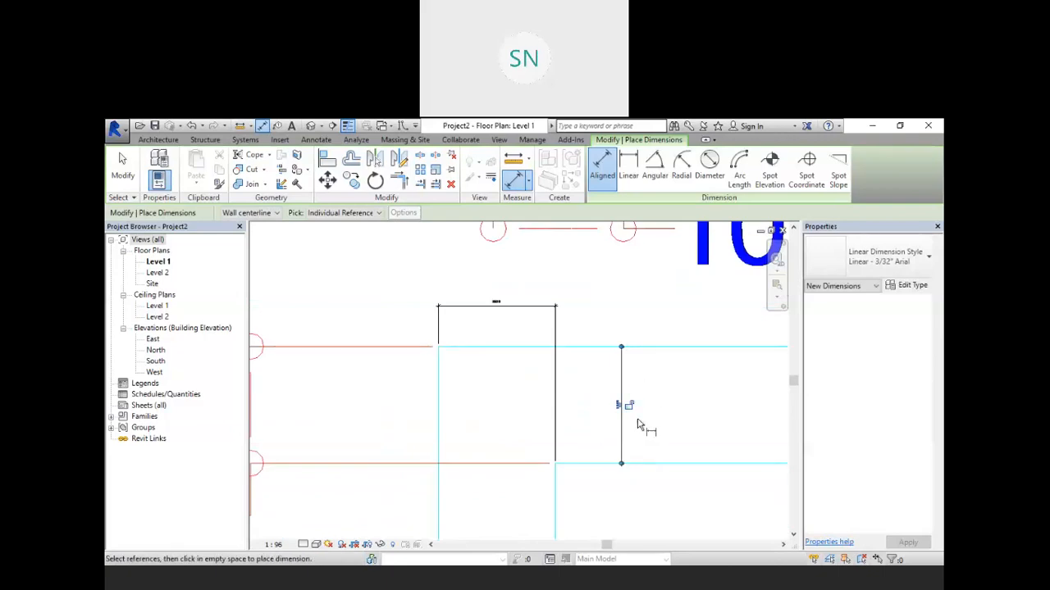
{"action": "scroll", "coordinate": [485, 351], "scroll_direction": "down", "scroll_amount": 4}
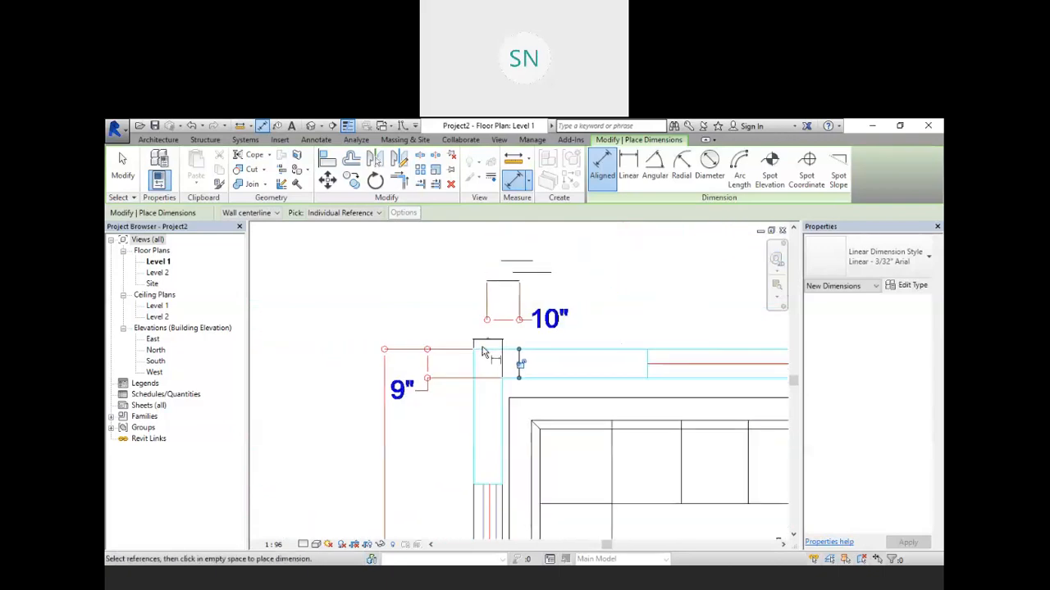
{"action": "scroll", "coordinate": [484, 351], "scroll_direction": "down", "scroll_amount": 5}
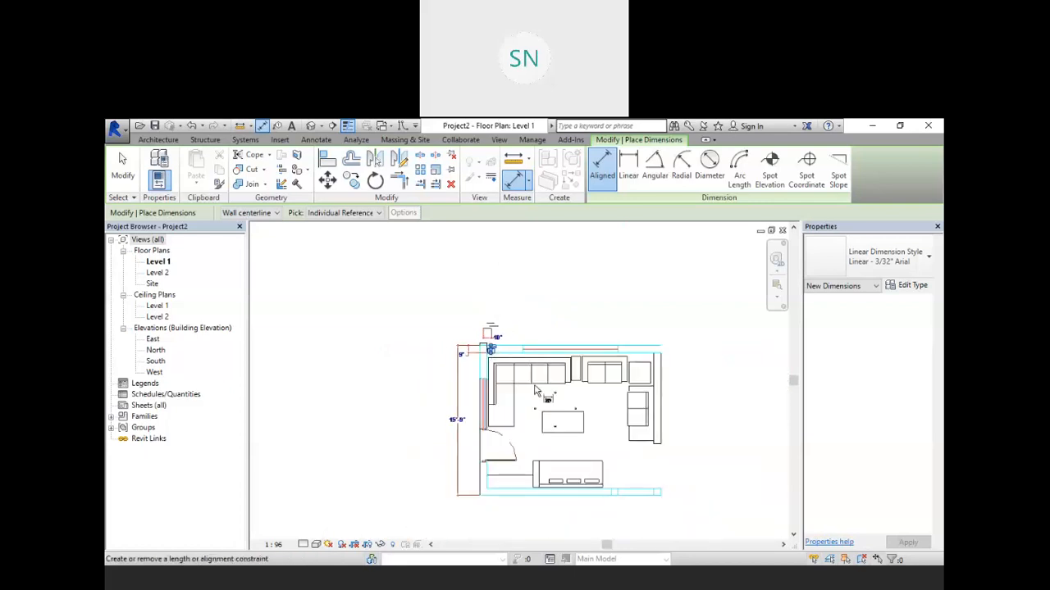
{"action": "scroll", "coordinate": [529, 361], "scroll_direction": "up", "scroll_amount": 3}
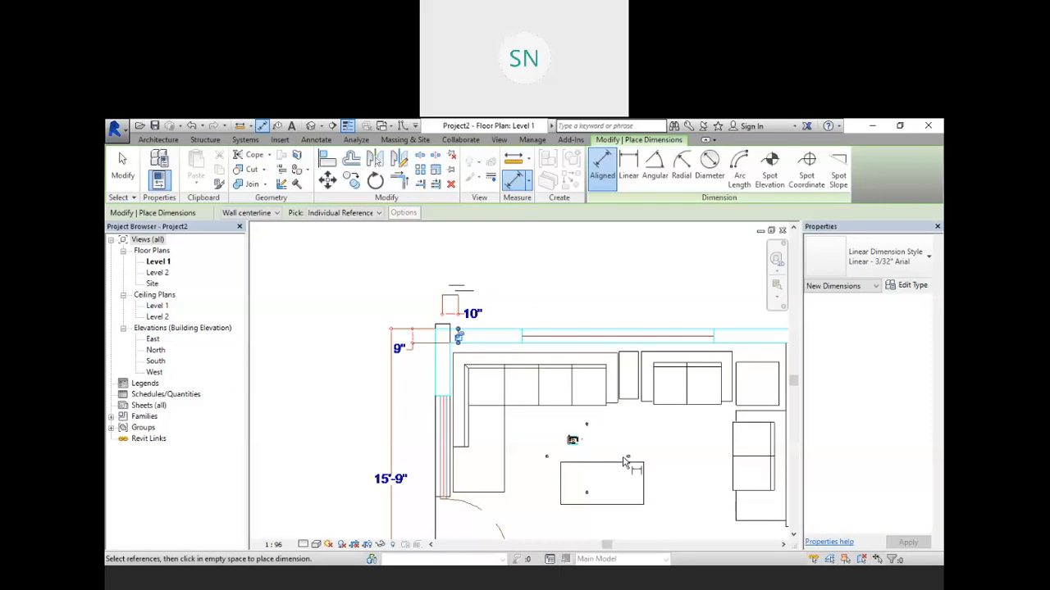
{"action": "scroll", "coordinate": [588, 456], "scroll_direction": "up", "scroll_amount": 2}
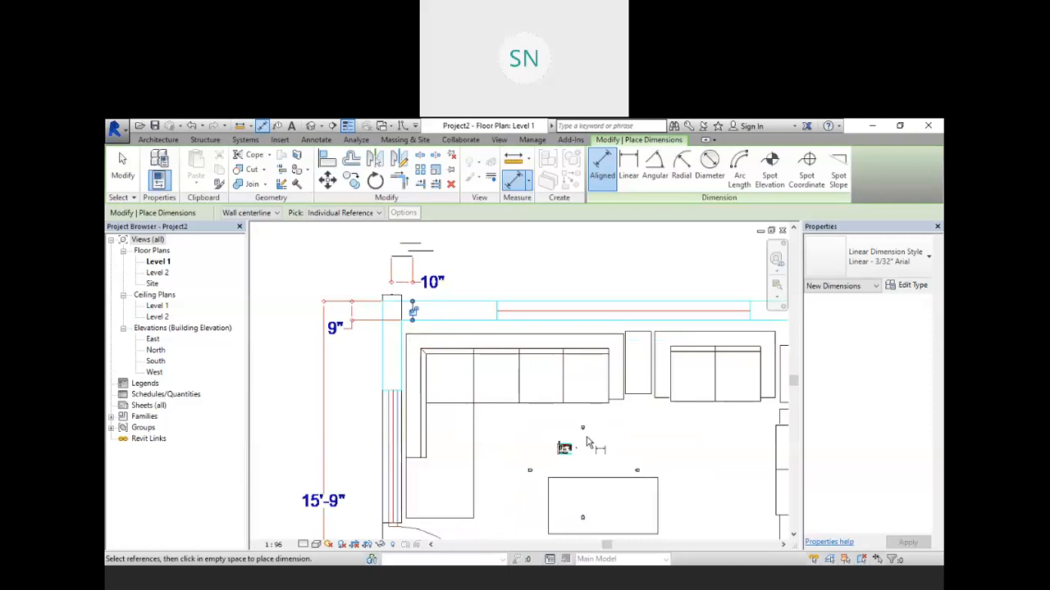
{"action": "scroll", "coordinate": [417, 317], "scroll_direction": "up", "scroll_amount": 1}
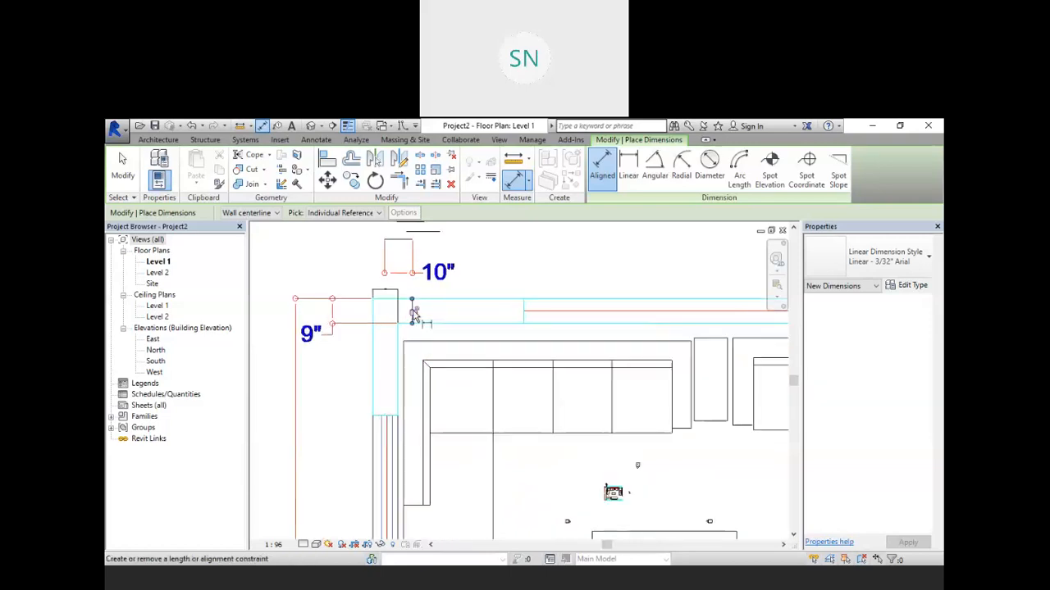
{"action": "scroll", "coordinate": [412, 302], "scroll_direction": "up", "scroll_amount": 5}
{"action": "scroll", "coordinate": [376, 282], "scroll_direction": "up", "scroll_amount": 2}
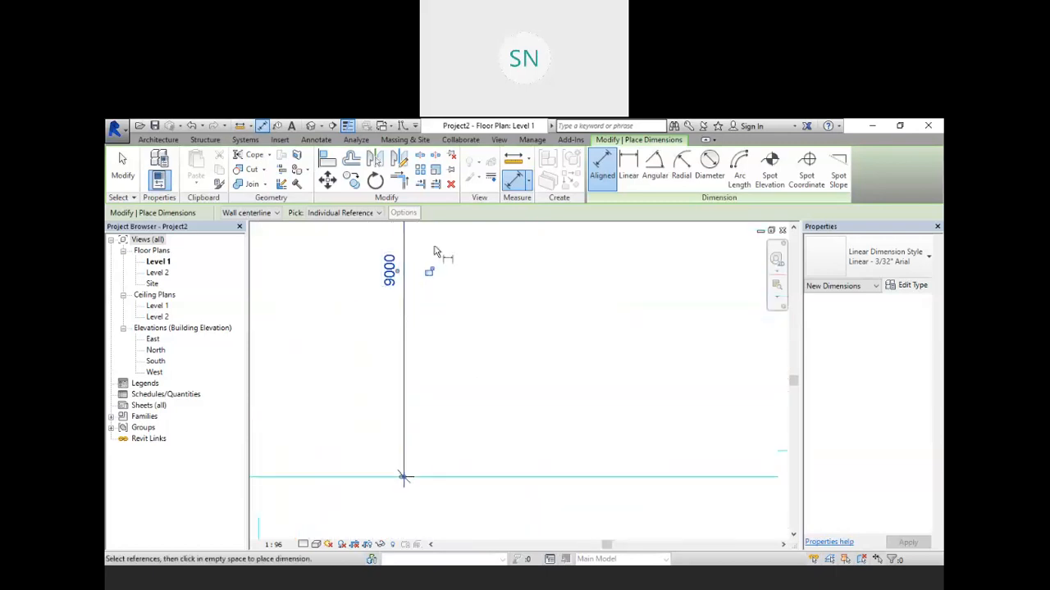
{"action": "scroll", "coordinate": [423, 317], "scroll_direction": "down", "scroll_amount": 7}
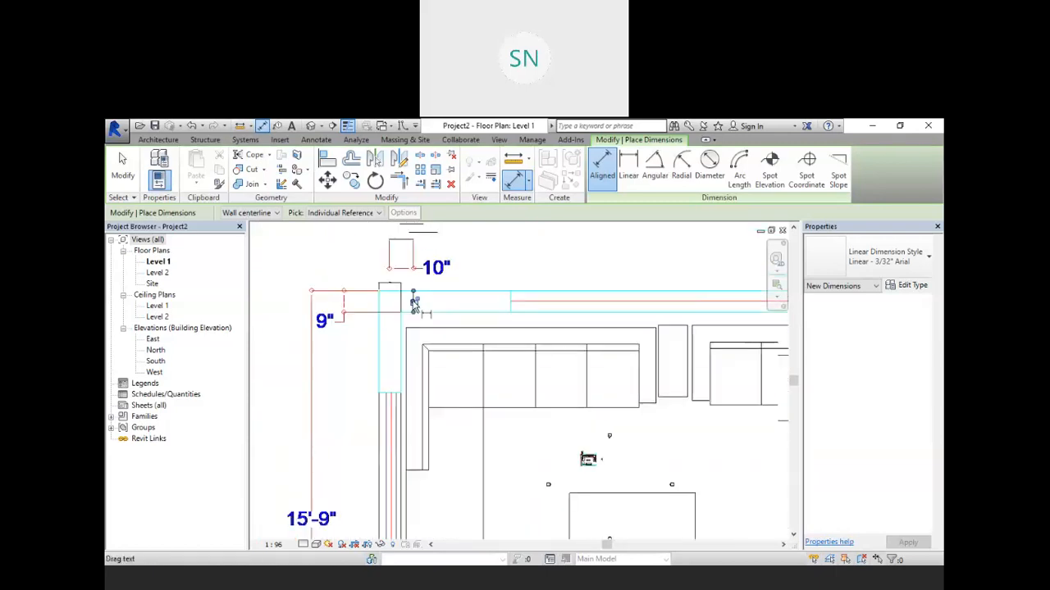
{"action": "scroll", "coordinate": [626, 432], "scroll_direction": "down", "scroll_amount": 1}
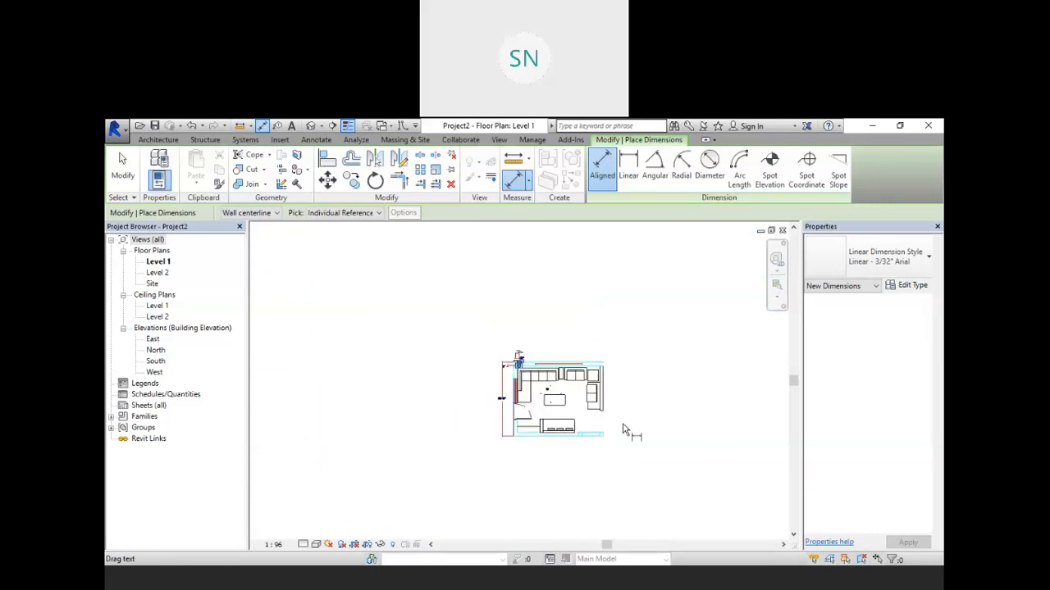
{"action": "scroll", "coordinate": [544, 413], "scroll_direction": "up", "scroll_amount": 7}
{"action": "scroll", "coordinate": [545, 420], "scroll_direction": "down", "scroll_amount": 5}
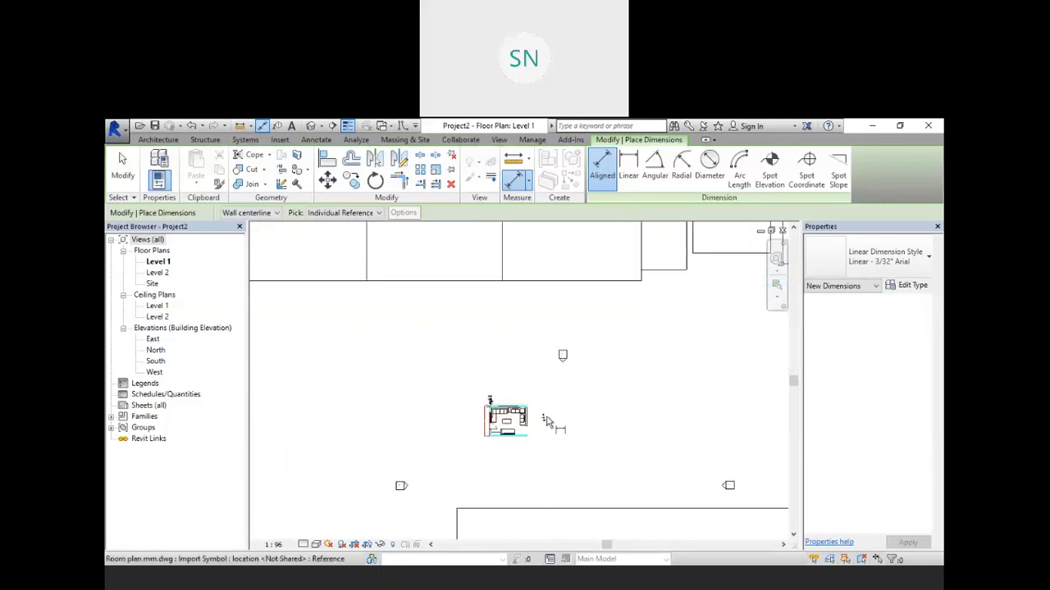
{"action": "scroll", "coordinate": [551, 428], "scroll_direction": "up", "scroll_amount": 7}
{"action": "scroll", "coordinate": [558, 443], "scroll_direction": "up", "scroll_amount": 3}
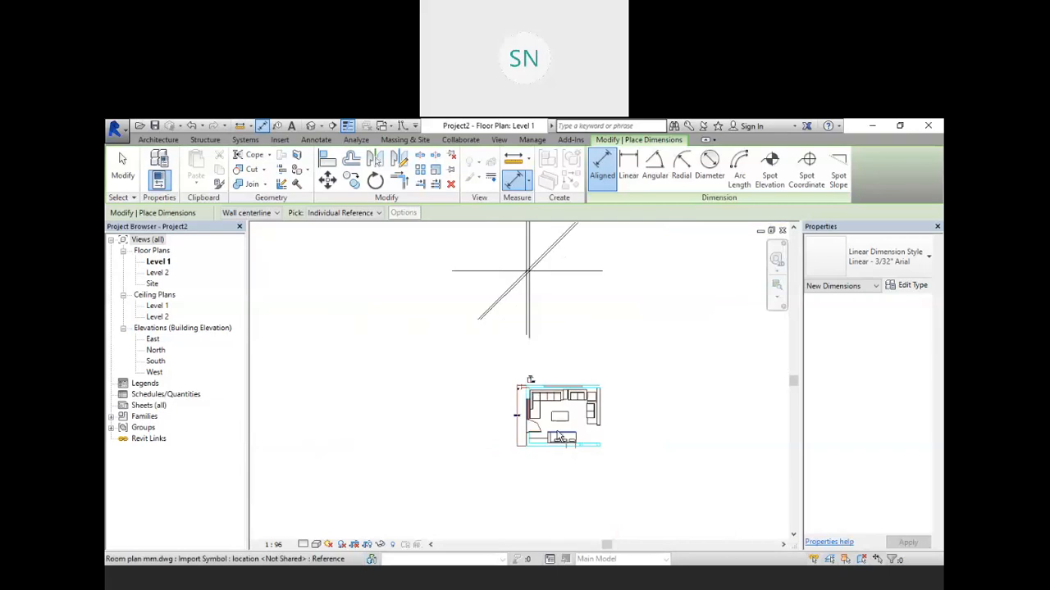
{"action": "scroll", "coordinate": [558, 434], "scroll_direction": "down", "scroll_amount": 3}
{"action": "scroll", "coordinate": [563, 419], "scroll_direction": "up", "scroll_amount": 5}
{"action": "scroll", "coordinate": [394, 375], "scroll_direction": "up", "scroll_amount": 5}
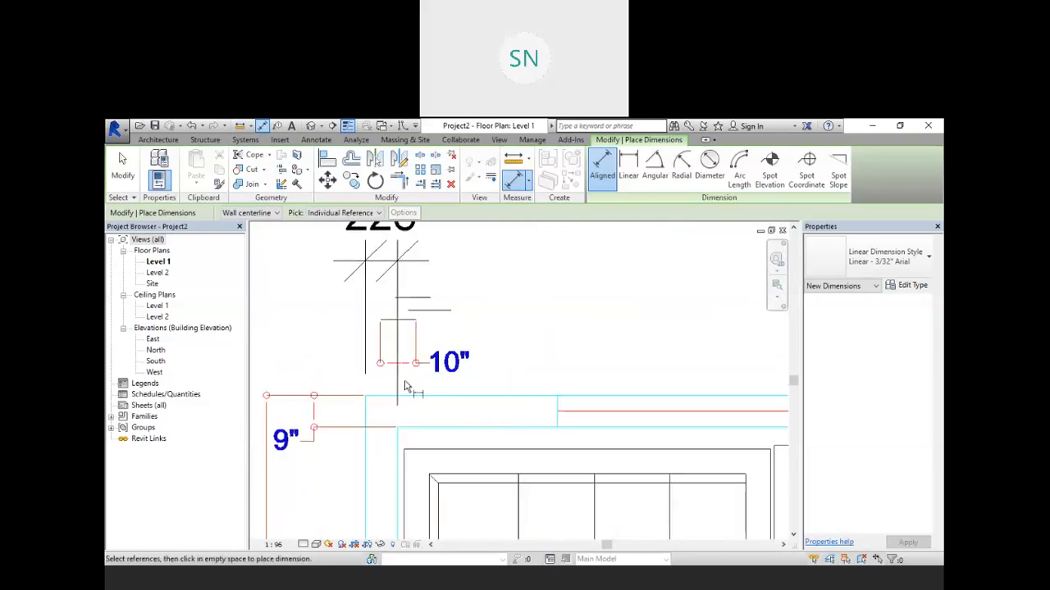
{"action": "scroll", "coordinate": [405, 386], "scroll_direction": "down", "scroll_amount": 3}
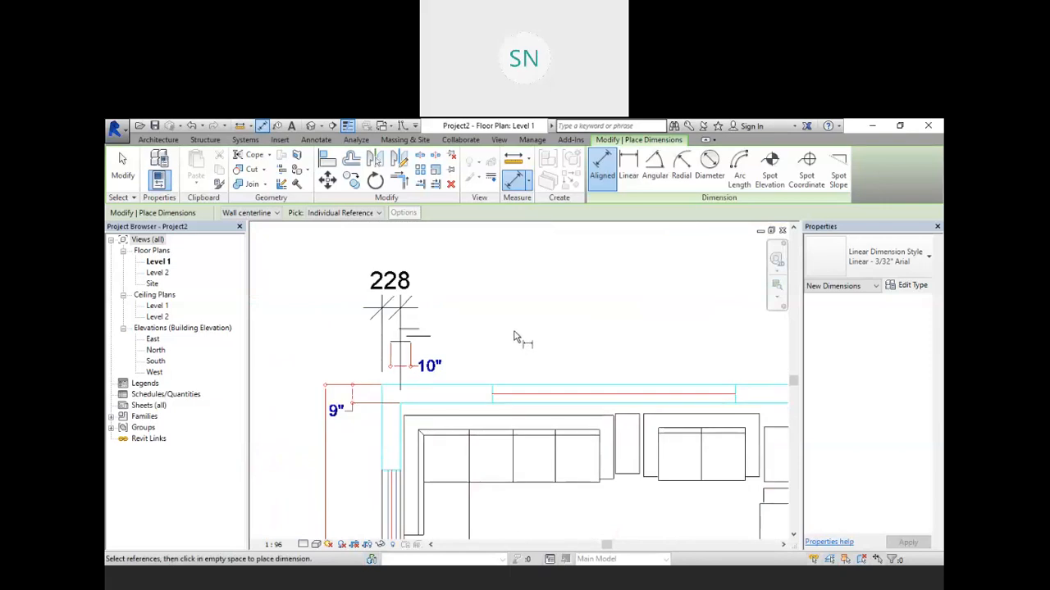
{"action": "scroll", "coordinate": [511, 334], "scroll_direction": "down", "scroll_amount": 1}
{"action": "scroll", "coordinate": [511, 333], "scroll_direction": "down", "scroll_amount": 2}
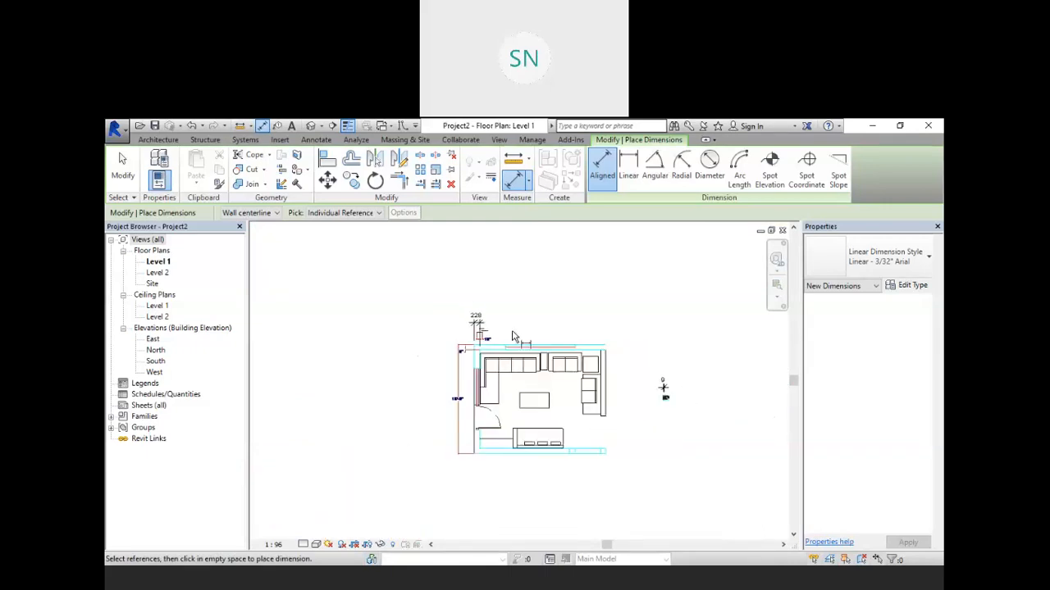
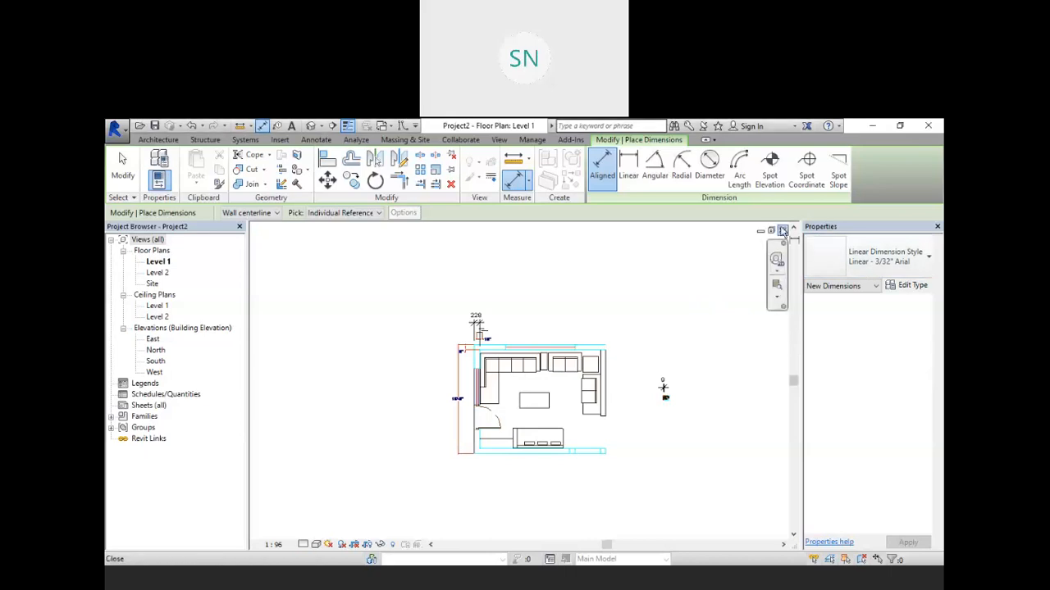
Step: Close the current project view and open the Revit Model sample project from the recent files
{"action": "left_click", "coordinate": [783, 231]}
{"action": "left_click", "coordinate": [552, 349]}
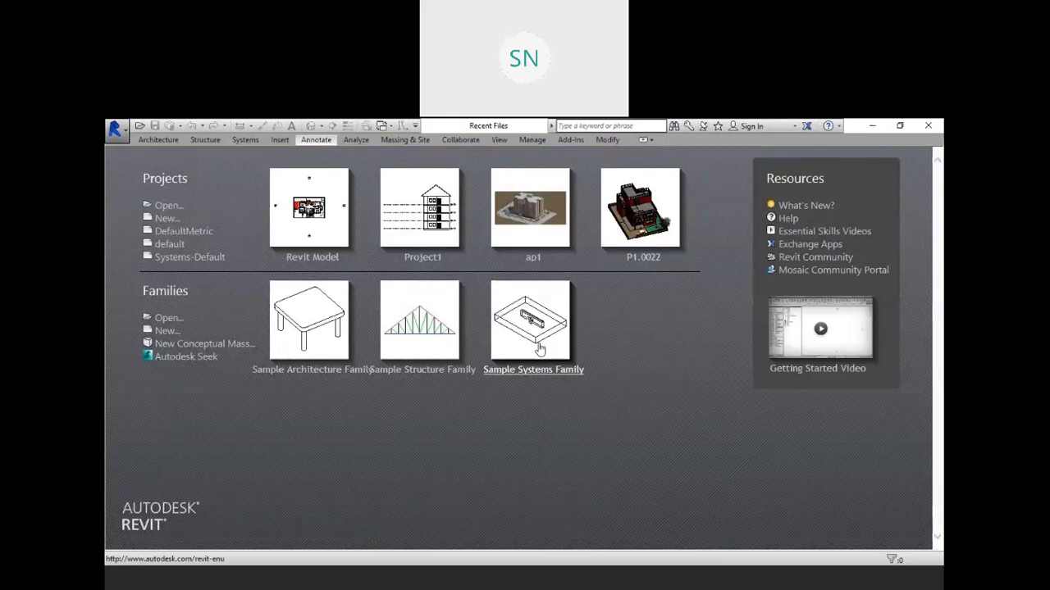
{"action": "left_click", "coordinate": [309, 258]}
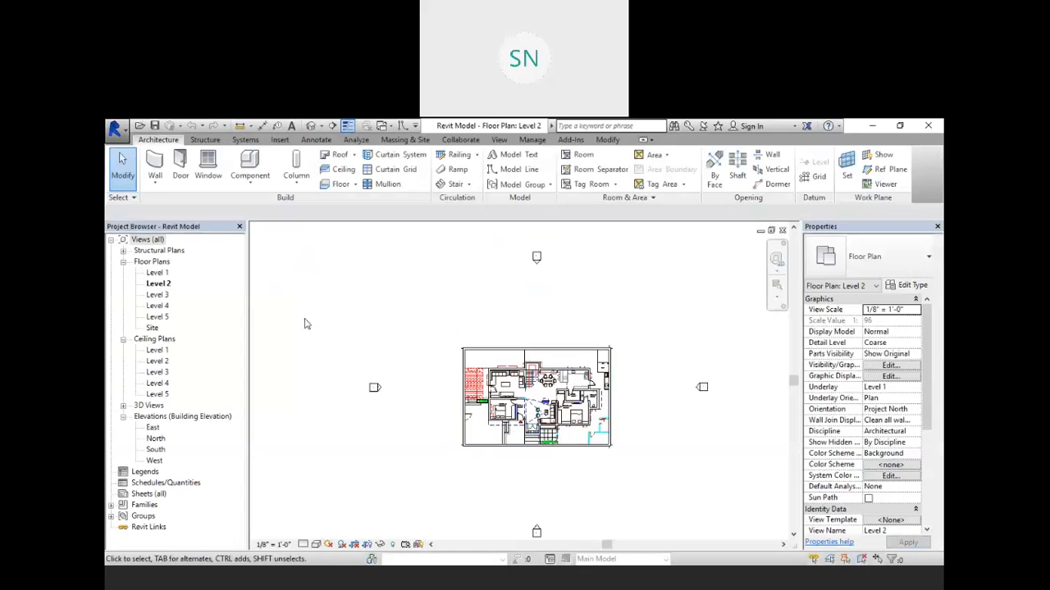
Step: Open the default 3D view and temporarily hide the selected First Floor Plan.dwg import
{"action": "left_click", "coordinate": [311, 126]}
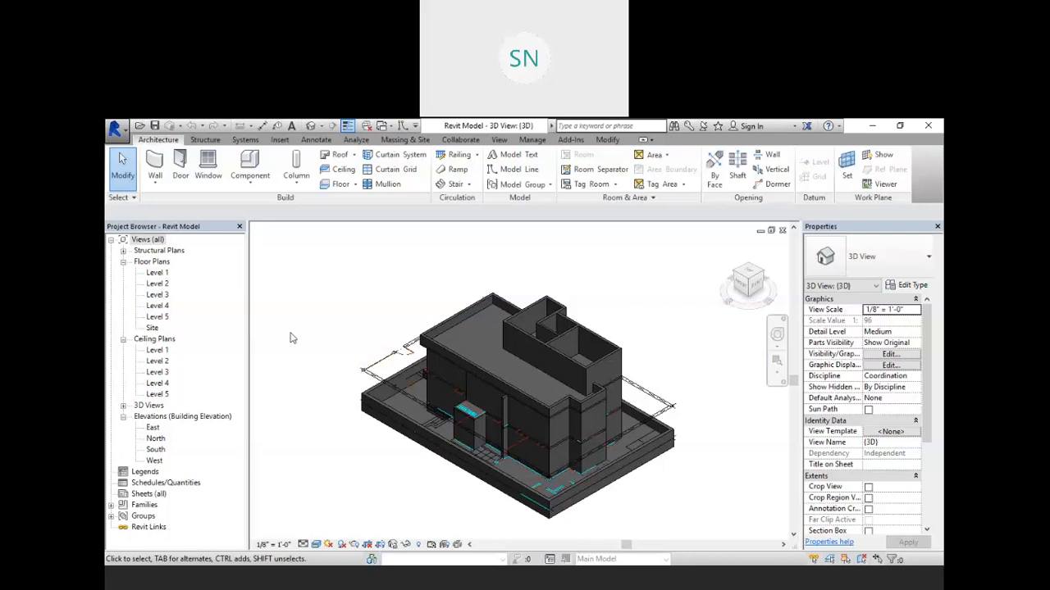
{"action": "scroll", "coordinate": [451, 444], "scroll_direction": "up", "scroll_amount": 5}
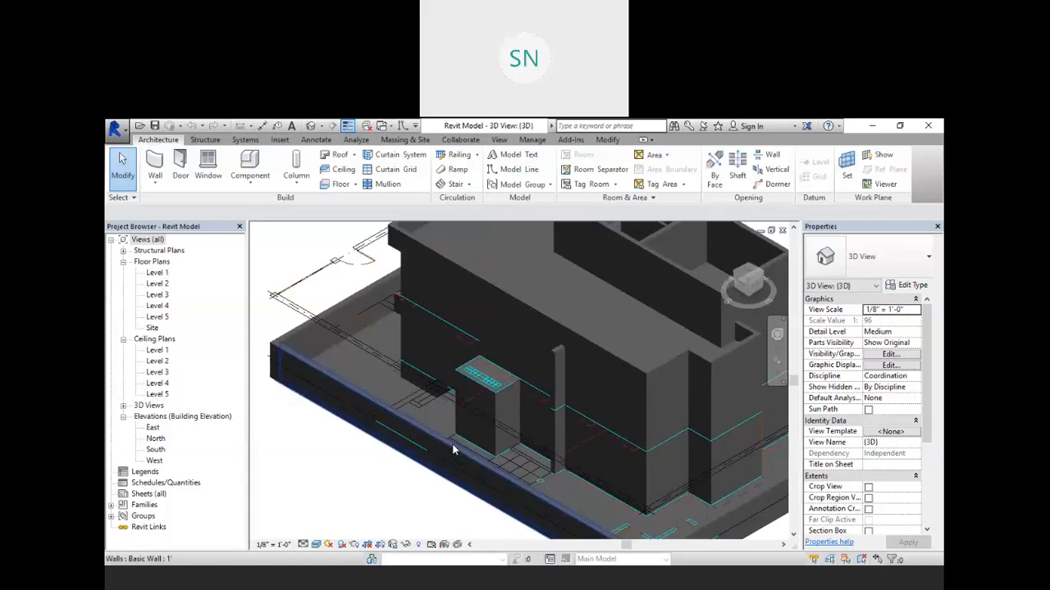
{"action": "scroll", "coordinate": [410, 439], "scroll_direction": "down", "scroll_amount": 2}
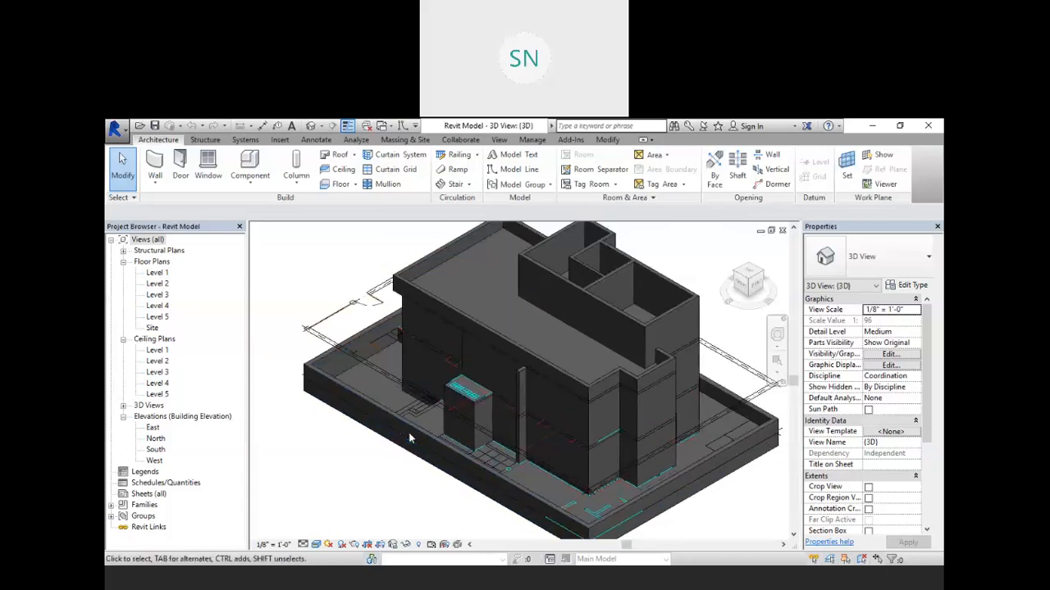
{"action": "middle_click_drag", "start_coordinate": [379, 455], "coordinate": [503, 422], "text": "shift"}
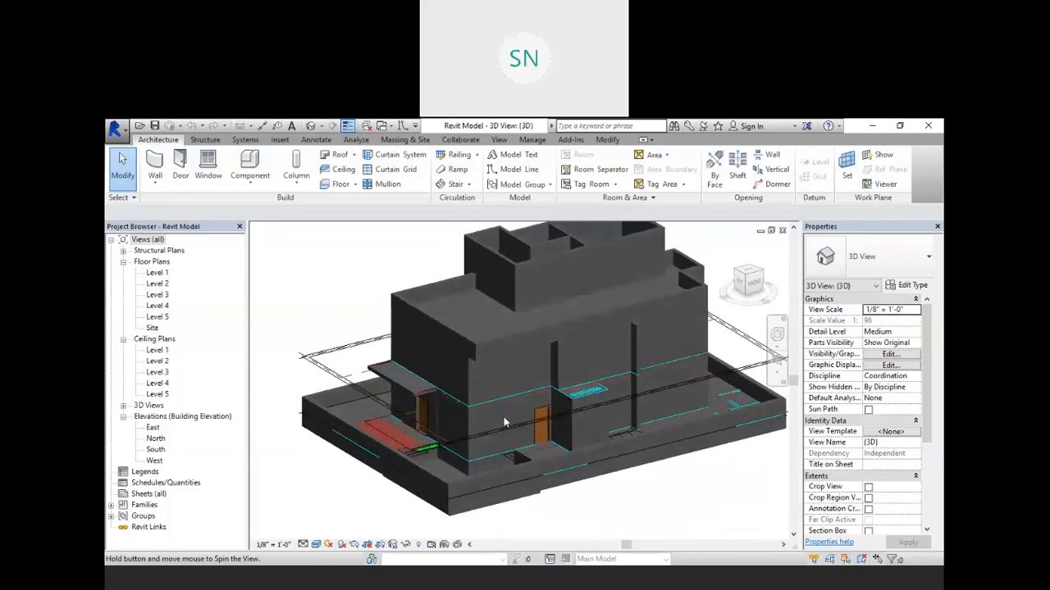
{"action": "left_click", "coordinate": [309, 359]}
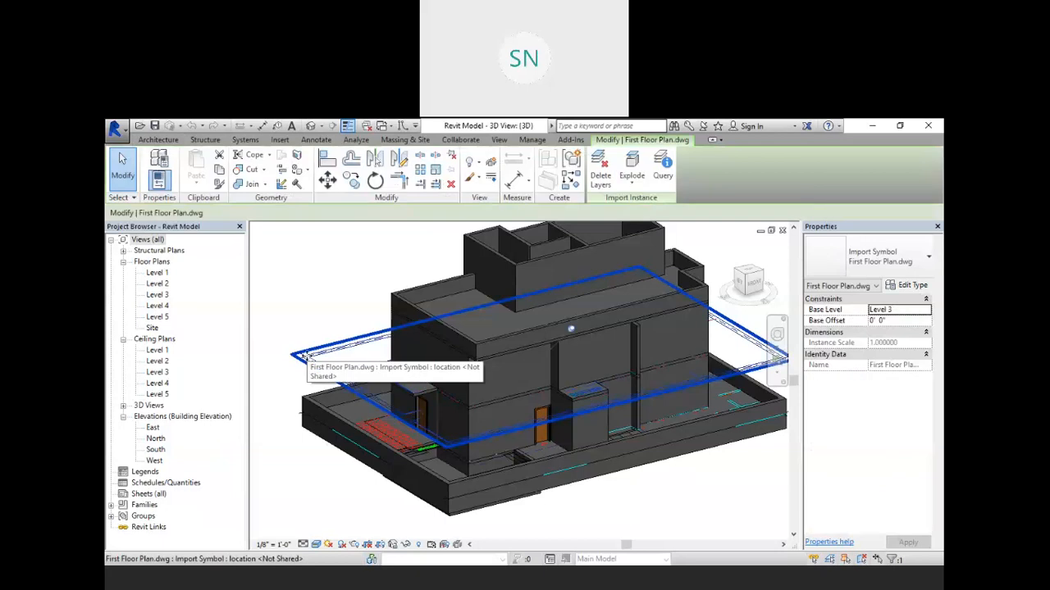
{"action": "left_click", "coordinate": [405, 545]}
{"action": "left_click", "coordinate": [443, 515]}
{"action": "scroll", "coordinate": [404, 416], "scroll_direction": "down", "scroll_amount": 5}
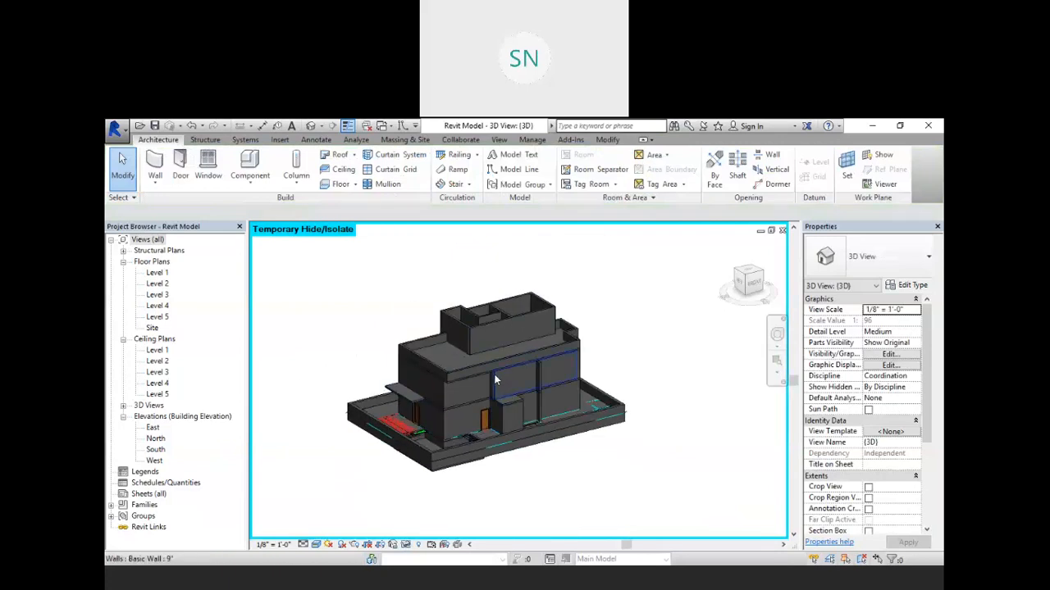
Step: Open the Level 3 floor plan and temporarily hide the Ground Floor Plan.dwg import in it
{"action": "scroll", "coordinate": [495, 377], "scroll_direction": "up", "scroll_amount": 2}
{"action": "double_click", "coordinate": [158, 294]}
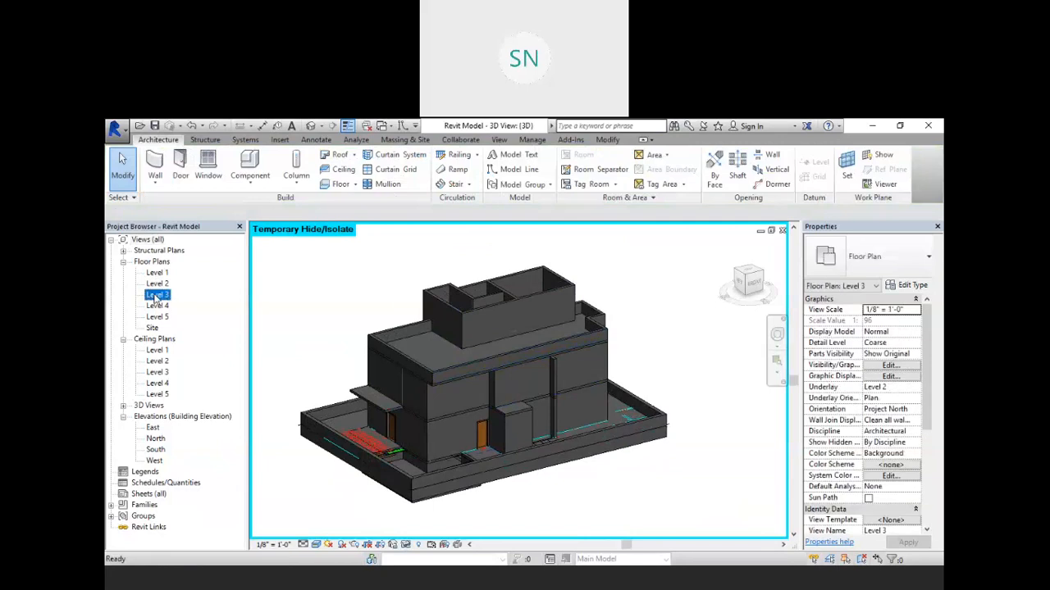
{"action": "scroll", "coordinate": [538, 410], "scroll_direction": "up", "scroll_amount": 5}
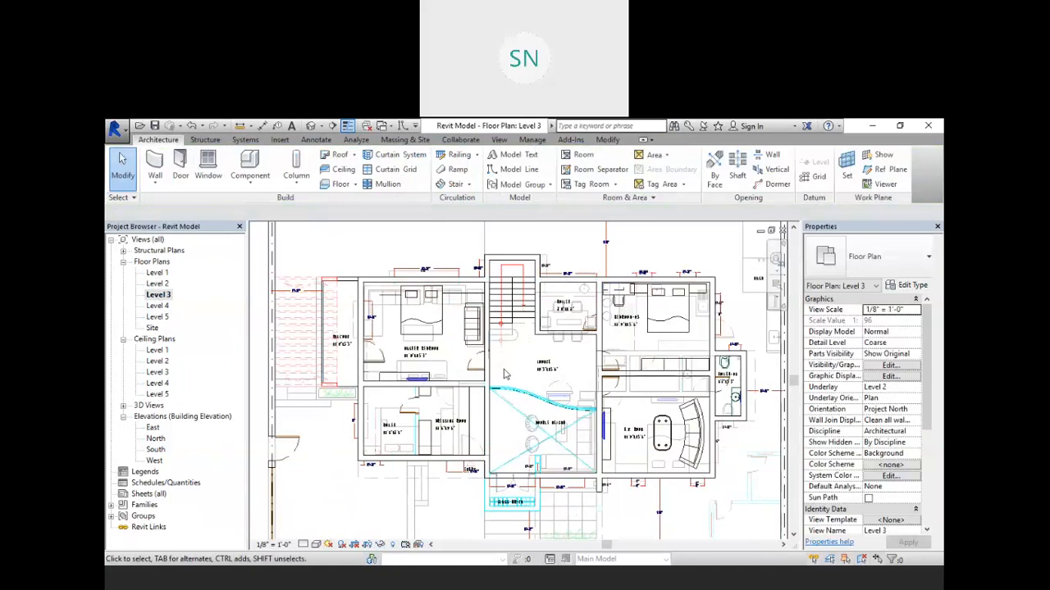
{"action": "scroll", "coordinate": [505, 374], "scroll_direction": "down", "scroll_amount": 3}
{"action": "scroll", "coordinate": [641, 445], "scroll_direction": "up", "scroll_amount": 3}
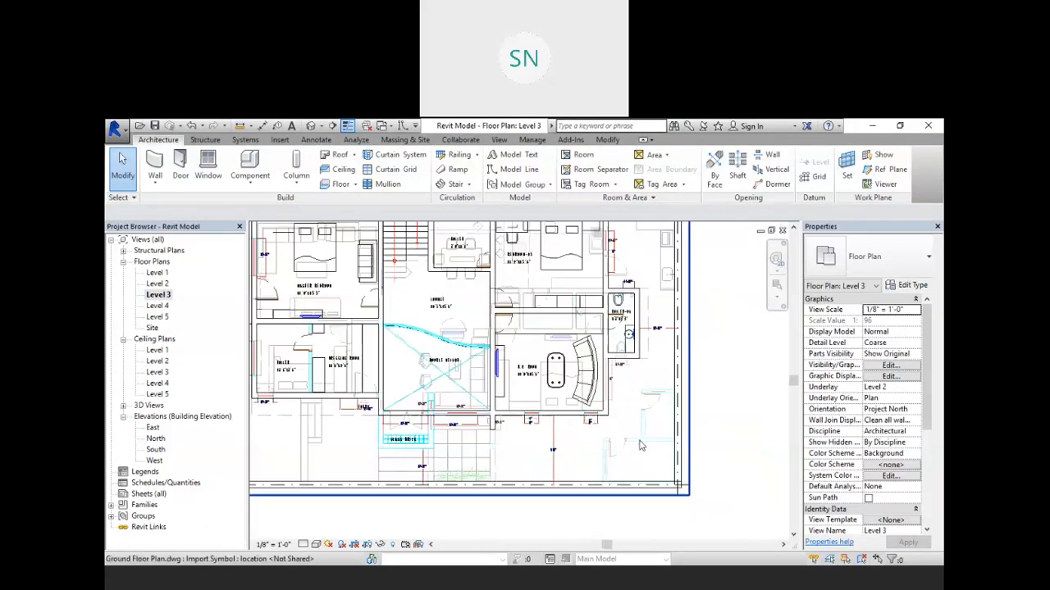
{"action": "scroll", "coordinate": [641, 445], "scroll_direction": "up", "scroll_amount": 2}
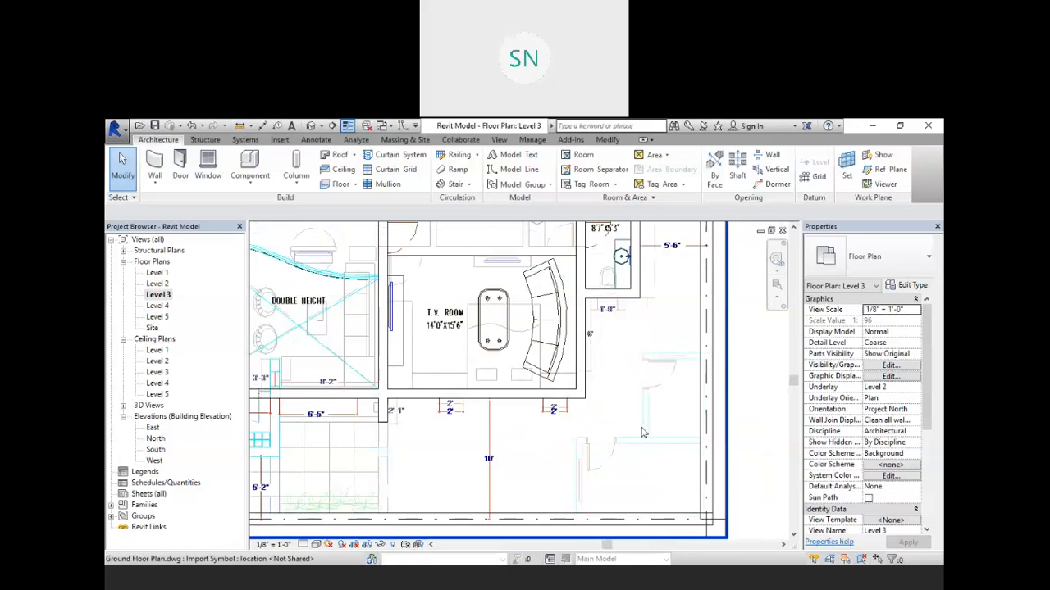
{"action": "scroll", "coordinate": [643, 433], "scroll_direction": "down", "scroll_amount": 1}
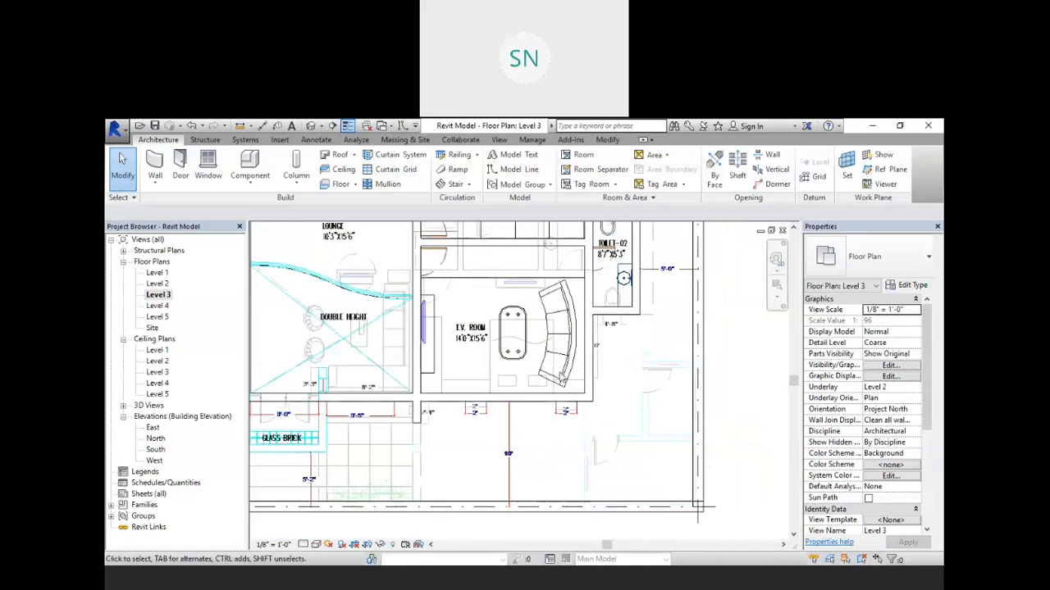
{"action": "left_click", "coordinate": [640, 431]}
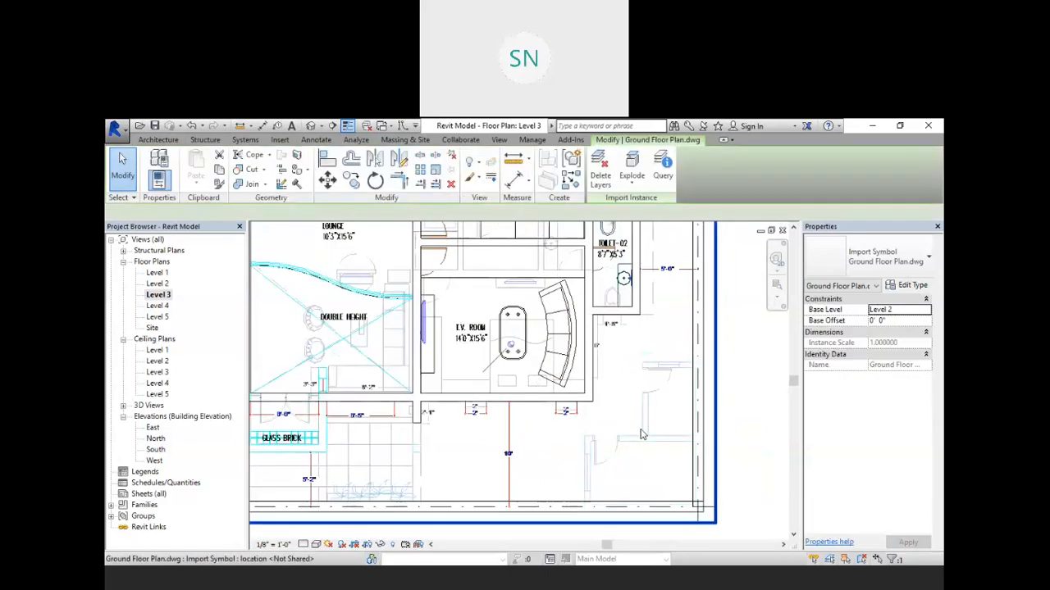
{"action": "scroll", "coordinate": [640, 432], "scroll_direction": "down", "scroll_amount": 2}
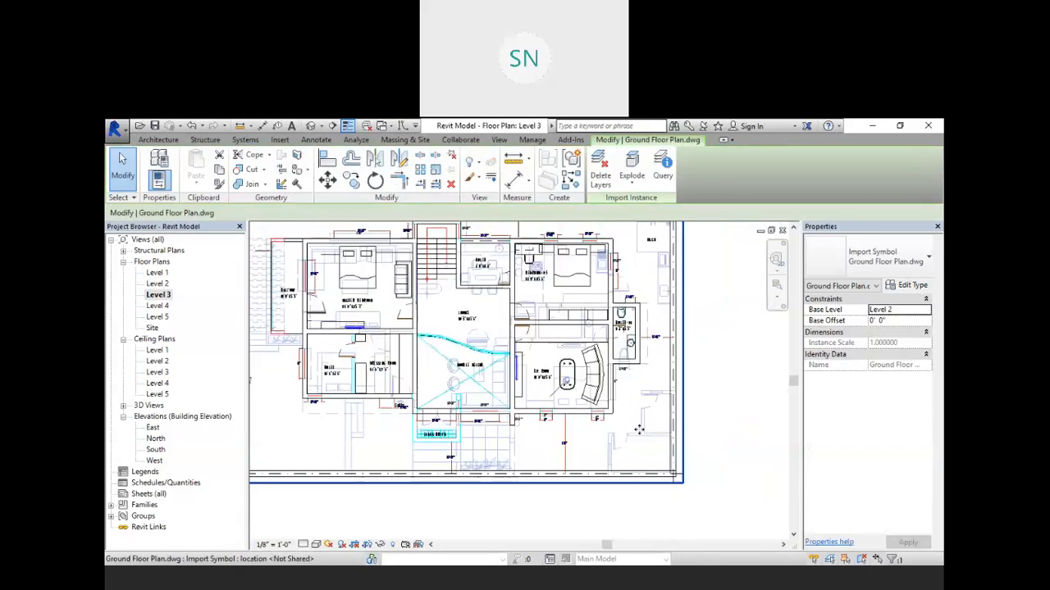
{"action": "scroll", "coordinate": [640, 431], "scroll_direction": "down", "scroll_amount": 1}
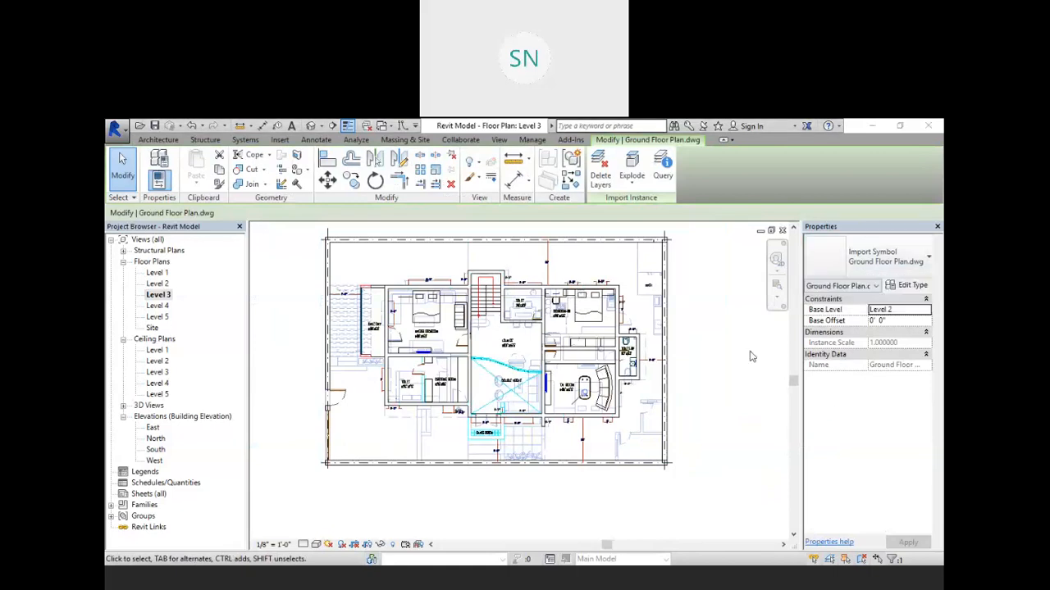
{"action": "left_click", "coordinate": [382, 545]}
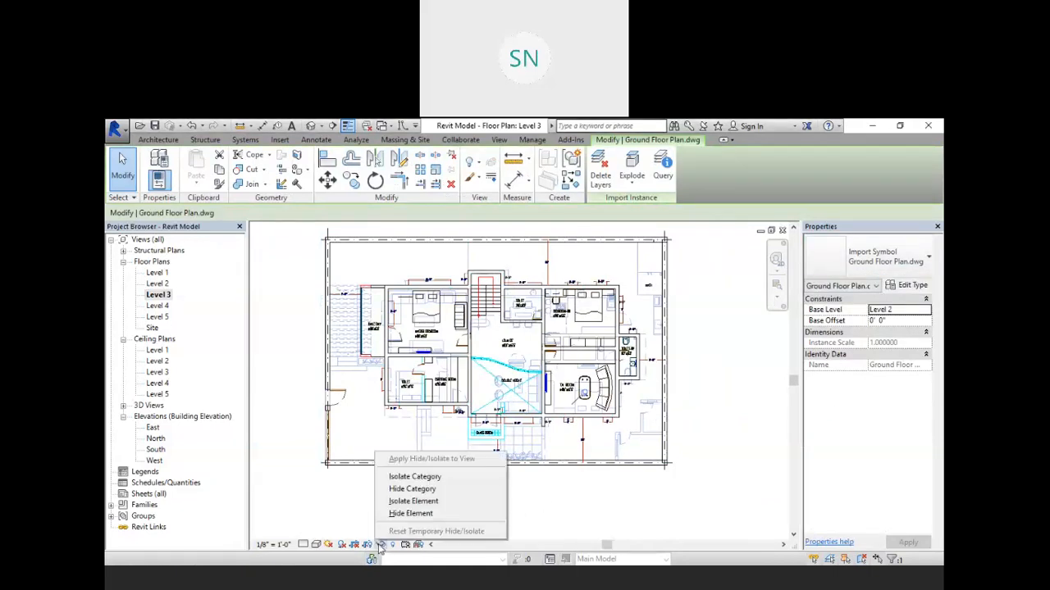
{"action": "left_click", "coordinate": [426, 514]}
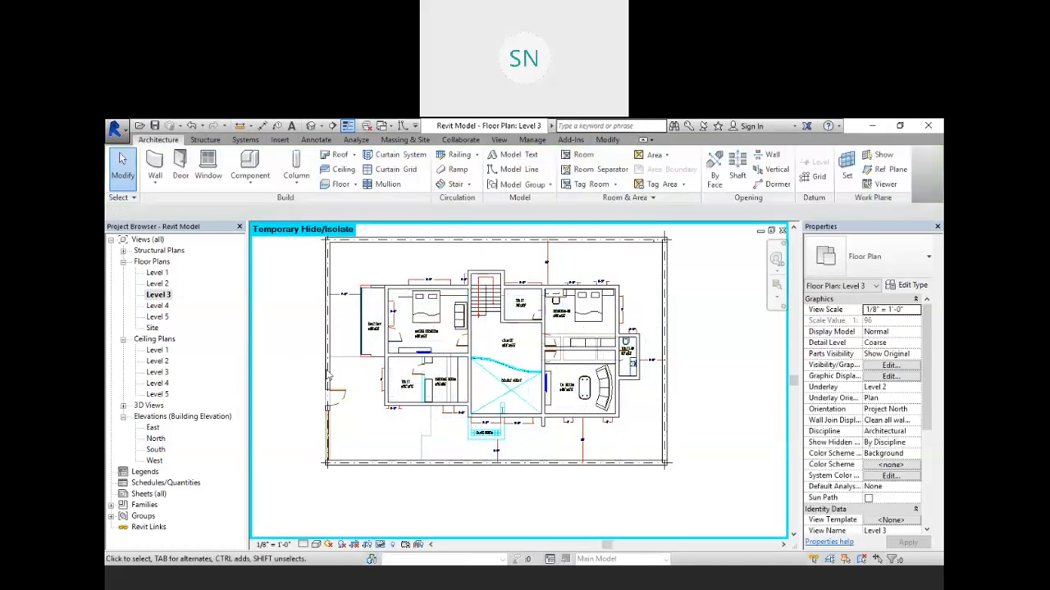
Step: Compare the imported floor plans shown in the Level 3 and Level 2 plan views
{"action": "scroll", "coordinate": [515, 353], "scroll_direction": "up", "scroll_amount": 2}
{"action": "middle_click_drag", "start_coordinate": [526, 353], "coordinate": [599, 397]}
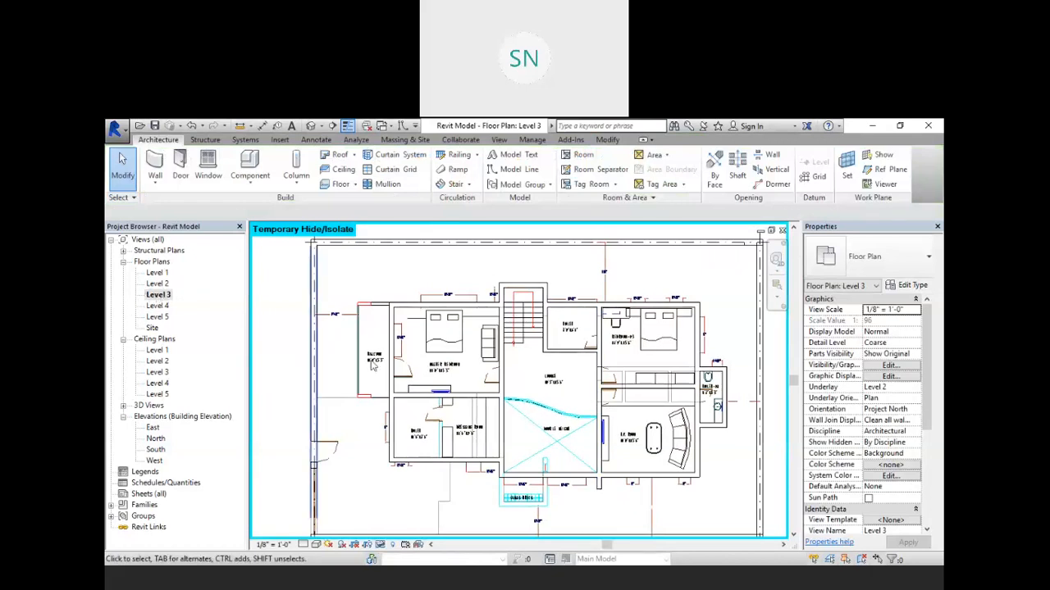
{"action": "middle_click_drag", "start_coordinate": [604, 451], "coordinate": [555, 418]}
{"action": "scroll", "coordinate": [574, 426], "scroll_direction": "down", "scroll_amount": 4}
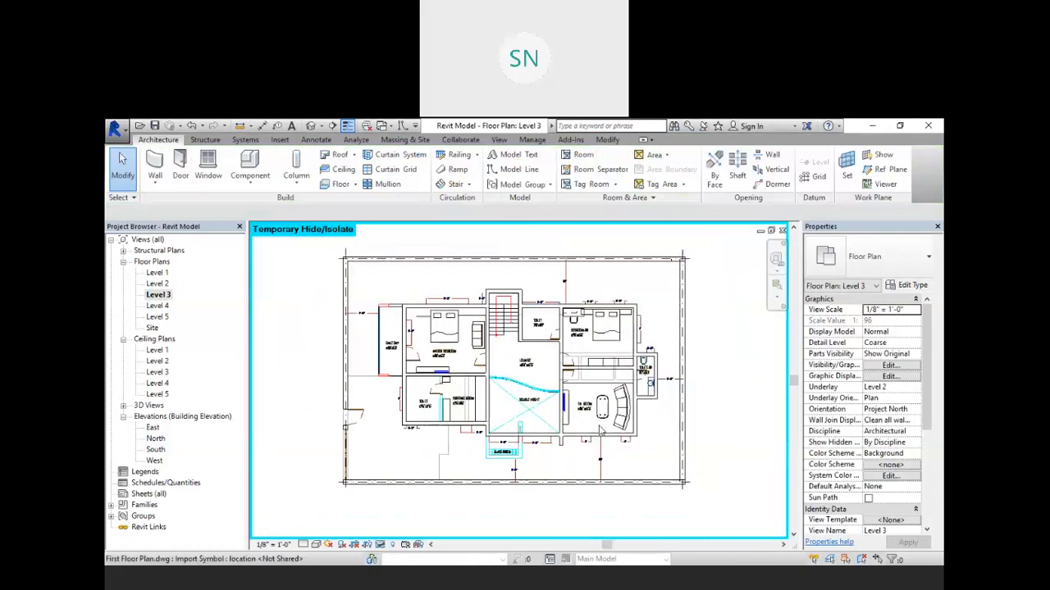
{"action": "double_click", "coordinate": [157, 284]}
{"action": "scroll", "coordinate": [561, 419], "scroll_direction": "up", "scroll_amount": 5}
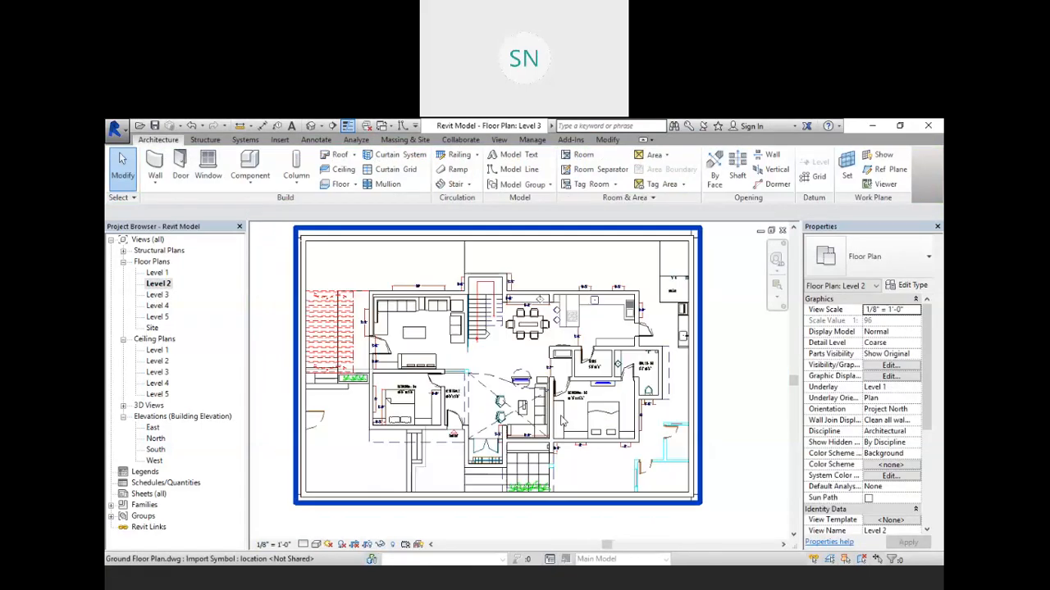
{"action": "scroll", "coordinate": [561, 420], "scroll_direction": "up", "scroll_amount": 1}
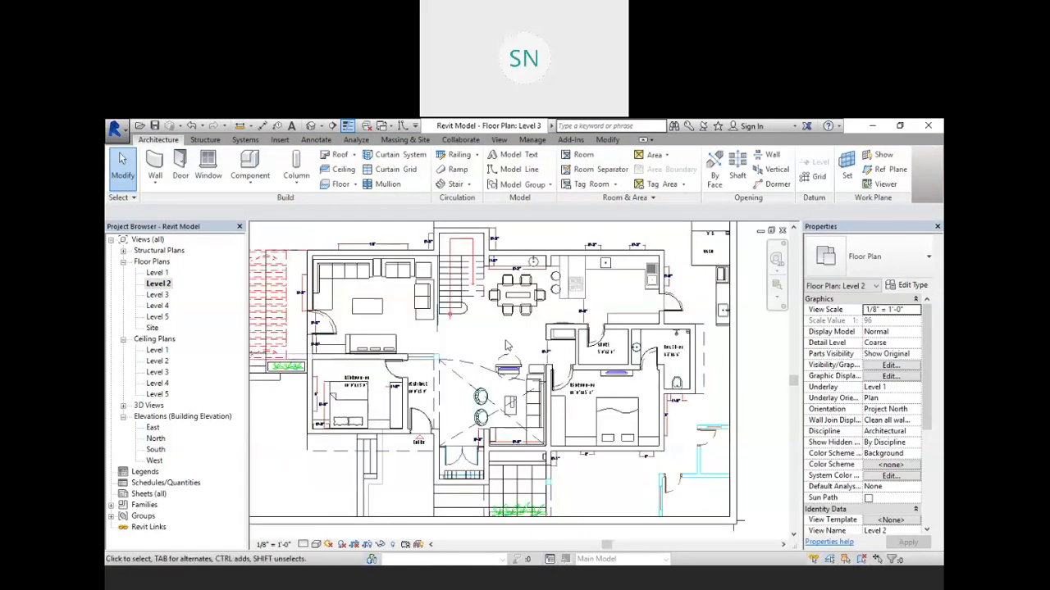
{"action": "scroll", "coordinate": [506, 346], "scroll_direction": "down", "scroll_amount": 2}
Step: Inspect the building in the 3D view and return to the Level 3 floor plan
{"action": "left_click", "coordinate": [311, 125]}
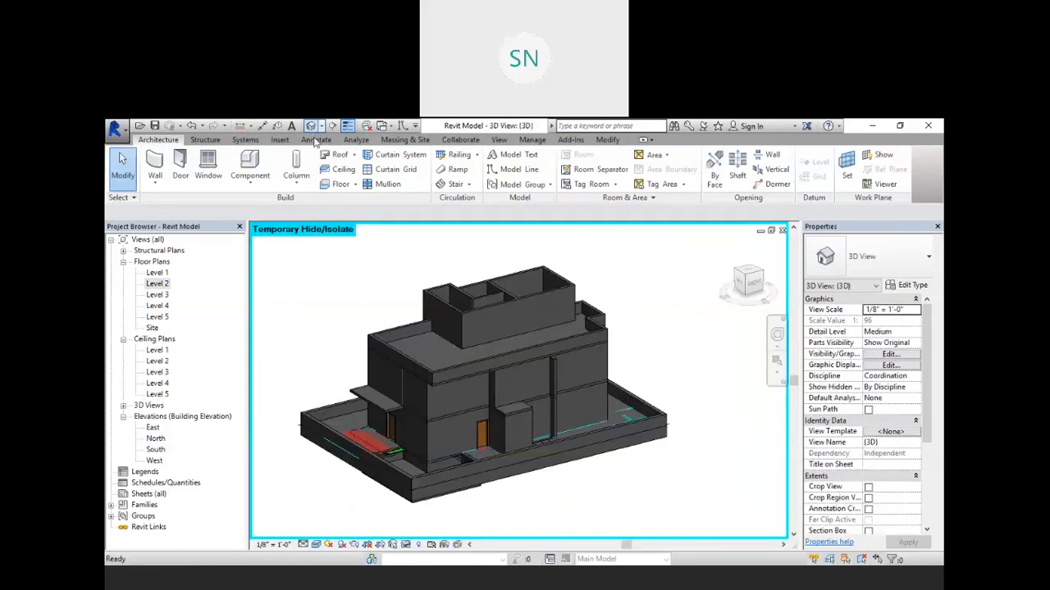
{"action": "scroll", "coordinate": [510, 467], "scroll_direction": "up", "scroll_amount": 4}
{"action": "scroll", "coordinate": [424, 453], "scroll_direction": "up", "scroll_amount": 3}
{"action": "scroll", "coordinate": [459, 449], "scroll_direction": "down", "scroll_amount": 3}
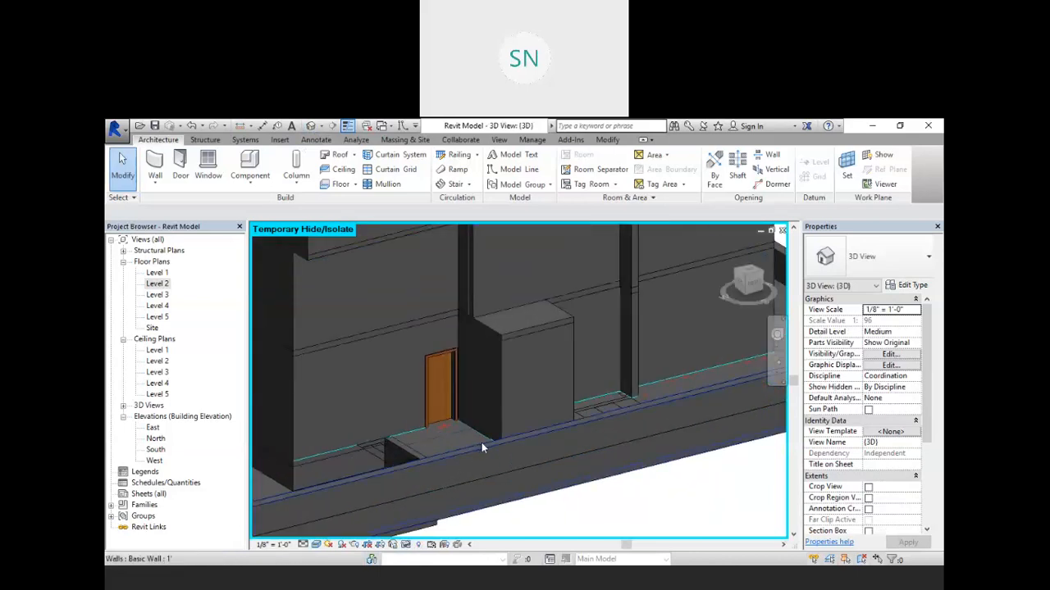
{"action": "middle_click_drag", "start_coordinate": [480, 444], "coordinate": [397, 455], "text": "shift"}
{"action": "scroll", "coordinate": [396, 455], "scroll_direction": "up", "scroll_amount": 3}
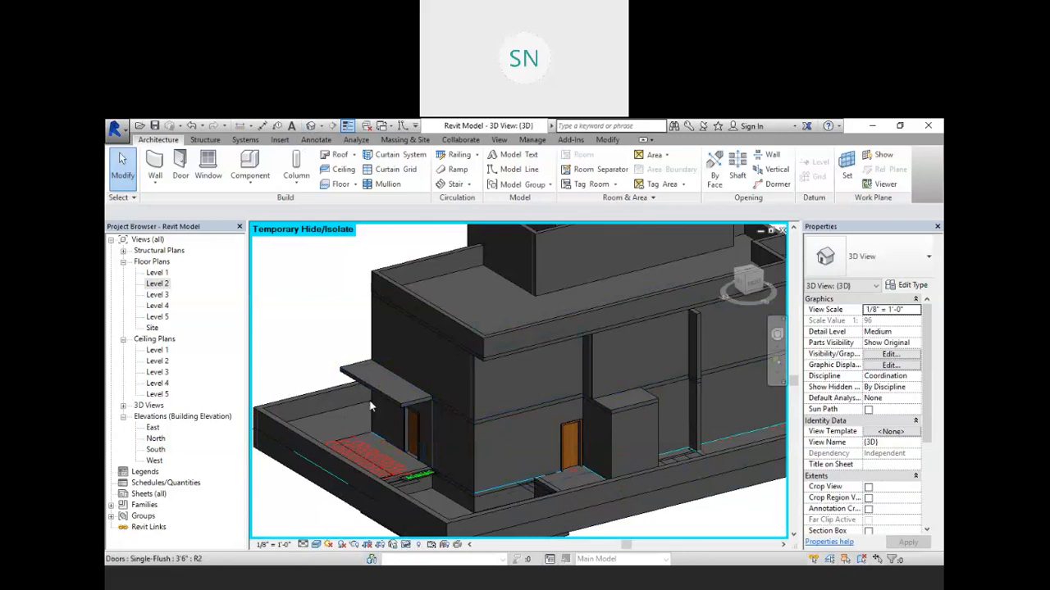
{"action": "double_click", "coordinate": [156, 296]}
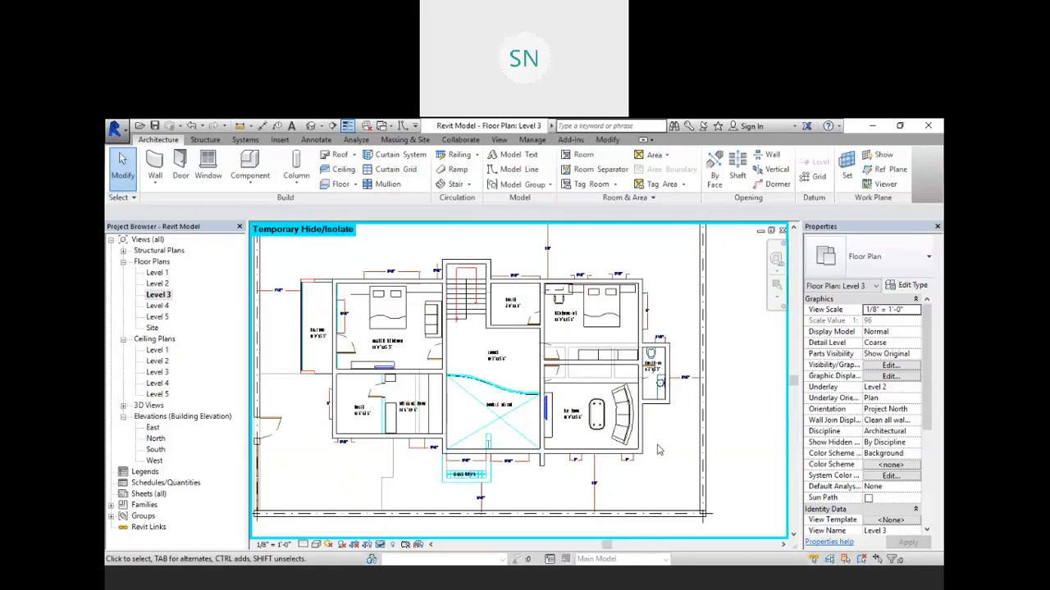
{"action": "middle_click_drag", "start_coordinate": [667, 472], "coordinate": [670, 487]}
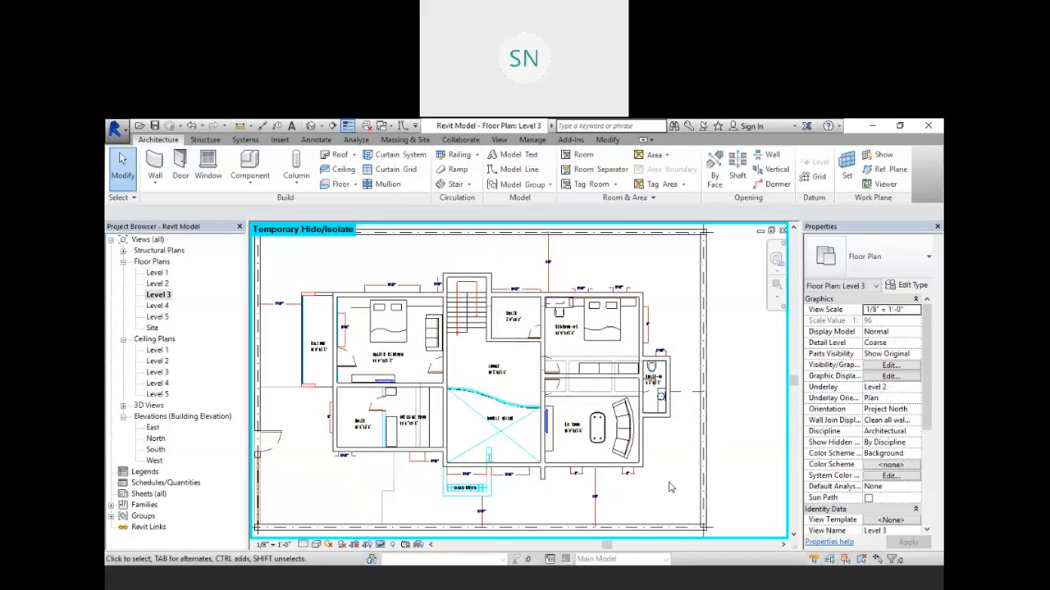
{"action": "scroll", "coordinate": [670, 487], "scroll_direction": "down", "scroll_amount": 1}
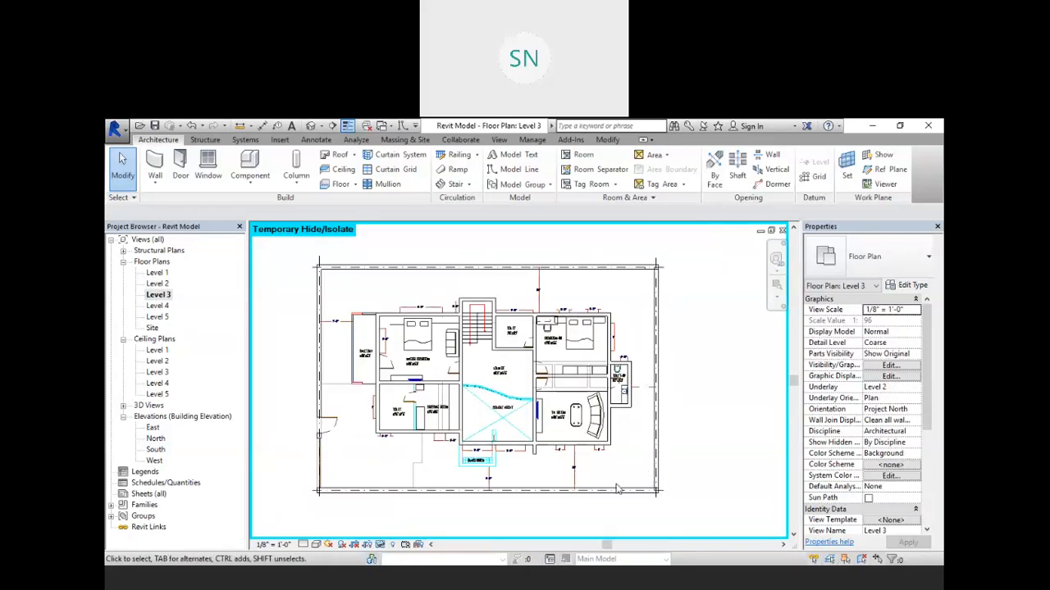
Step: Reset the temporary hide/isolate in the Level 3 view
{"action": "left_click", "coordinate": [379, 548]}
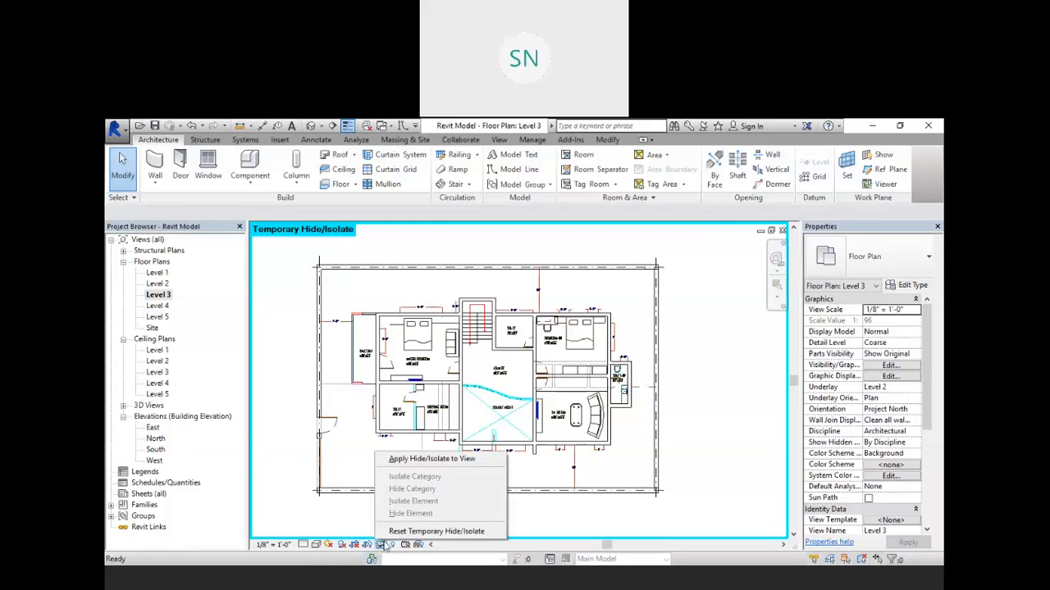
{"action": "left_click", "coordinate": [440, 530]}
{"action": "scroll", "coordinate": [574, 427], "scroll_direction": "down", "scroll_amount": 2}
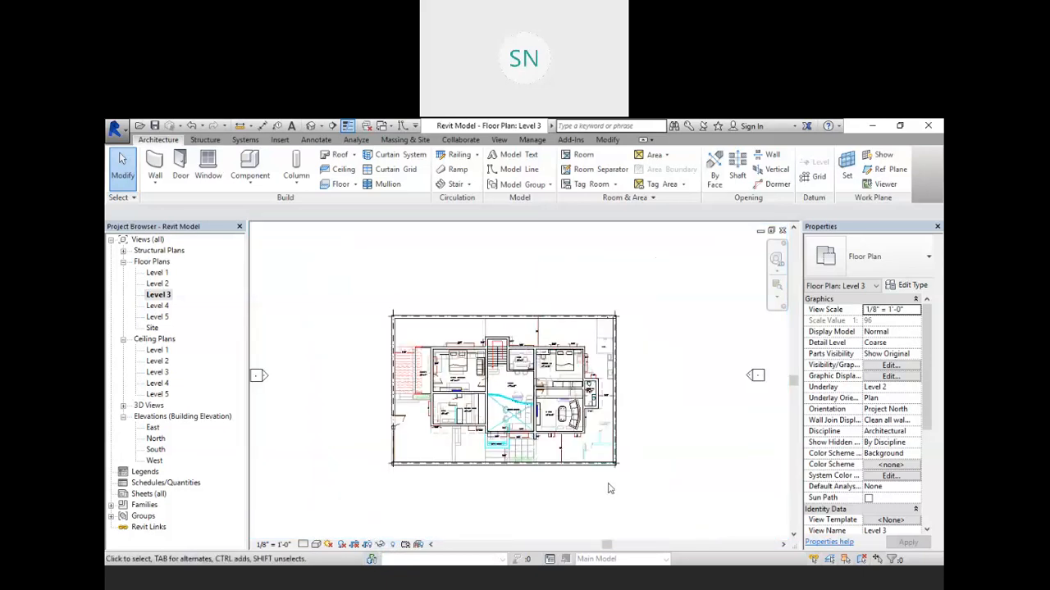
{"action": "scroll", "coordinate": [603, 451], "scroll_direction": "up", "scroll_amount": 5}
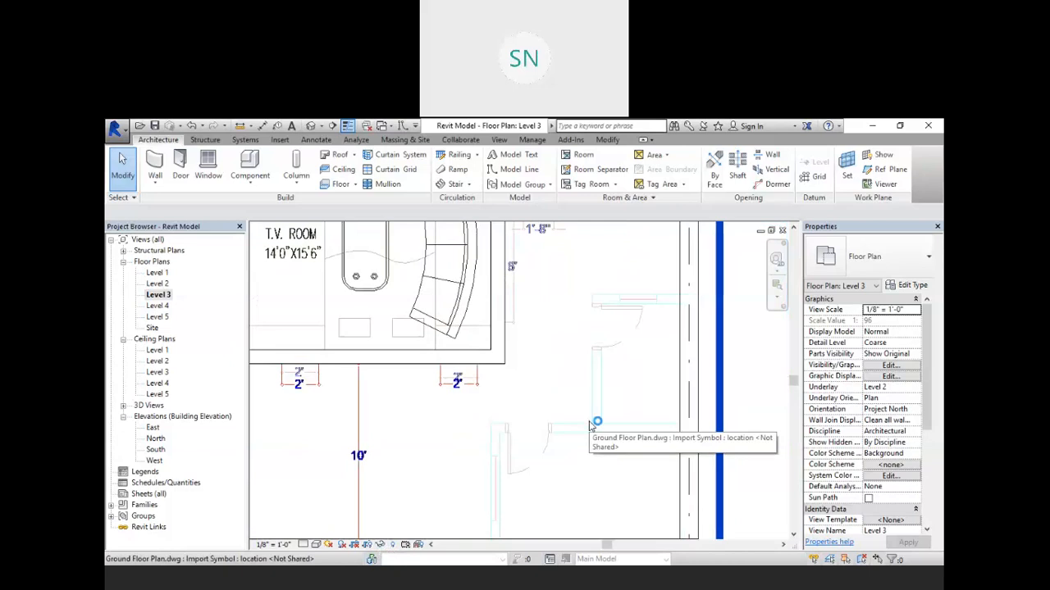
{"action": "left_click", "coordinate": [589, 422]}
{"action": "scroll", "coordinate": [589, 422], "scroll_direction": "down", "scroll_amount": 6}
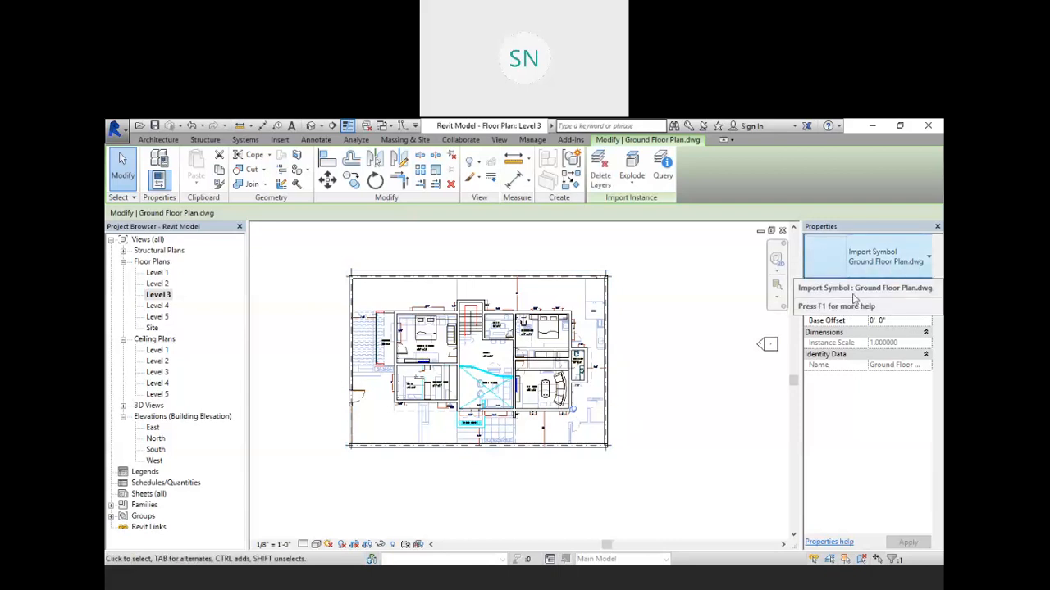
{"action": "left_click", "coordinate": [379, 544]}
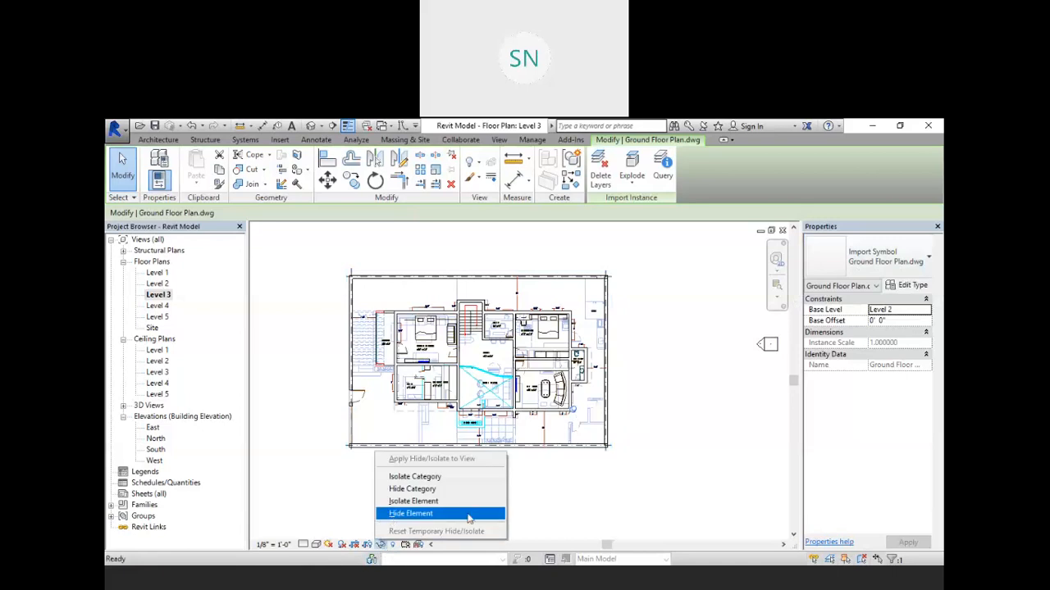
{"action": "left_click", "coordinate": [588, 499]}
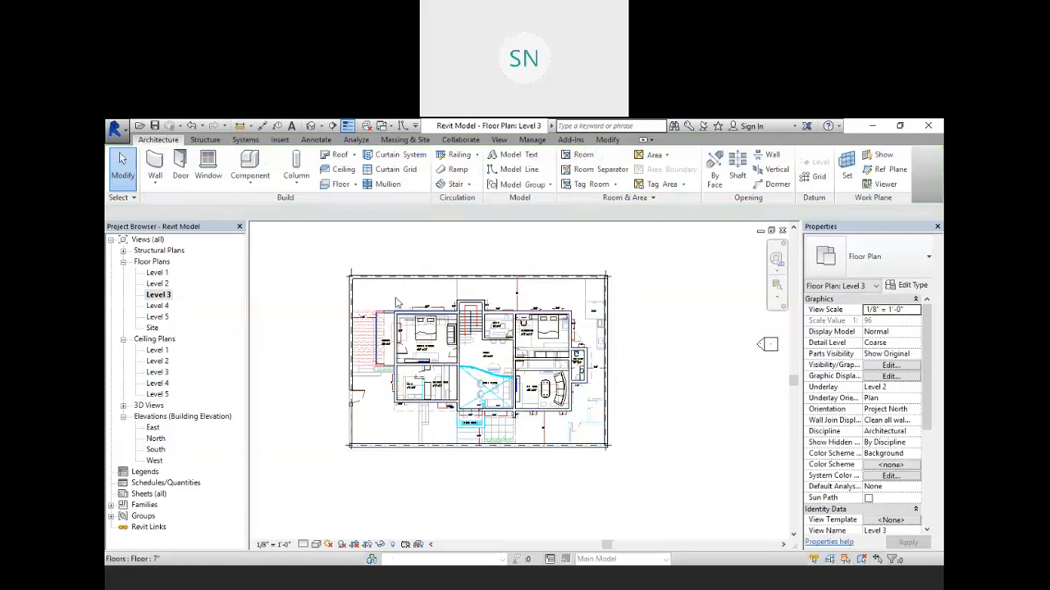
Step: Select the Ground Floor and First Floor DWG imports in the Level 3 plan to check their base levels
{"action": "left_click", "coordinate": [452, 300]}
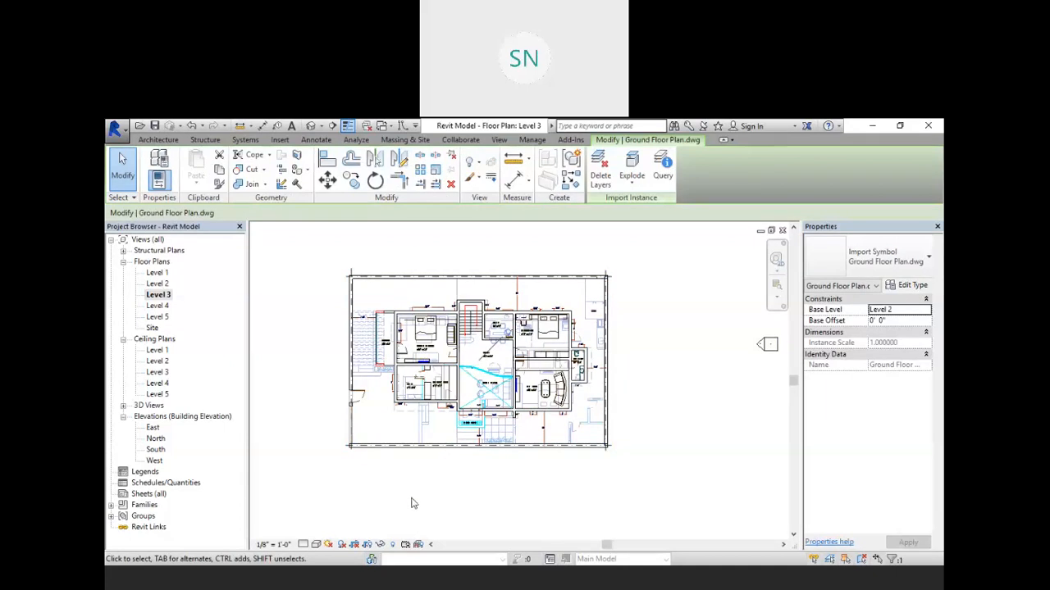
{"action": "scroll", "coordinate": [508, 361], "scroll_direction": "up", "scroll_amount": 3}
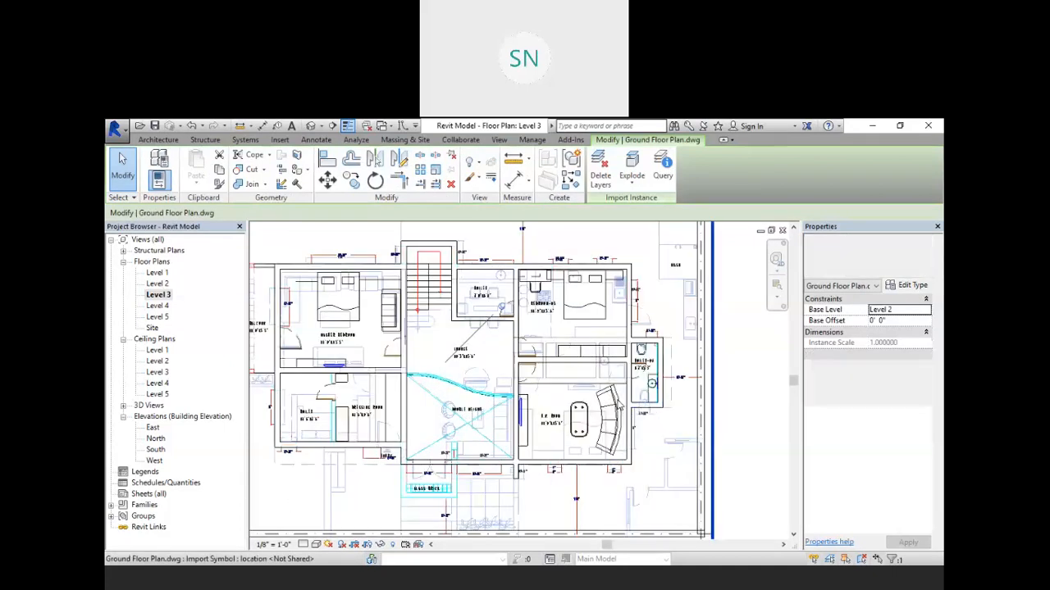
{"action": "left_click", "coordinate": [619, 405]}
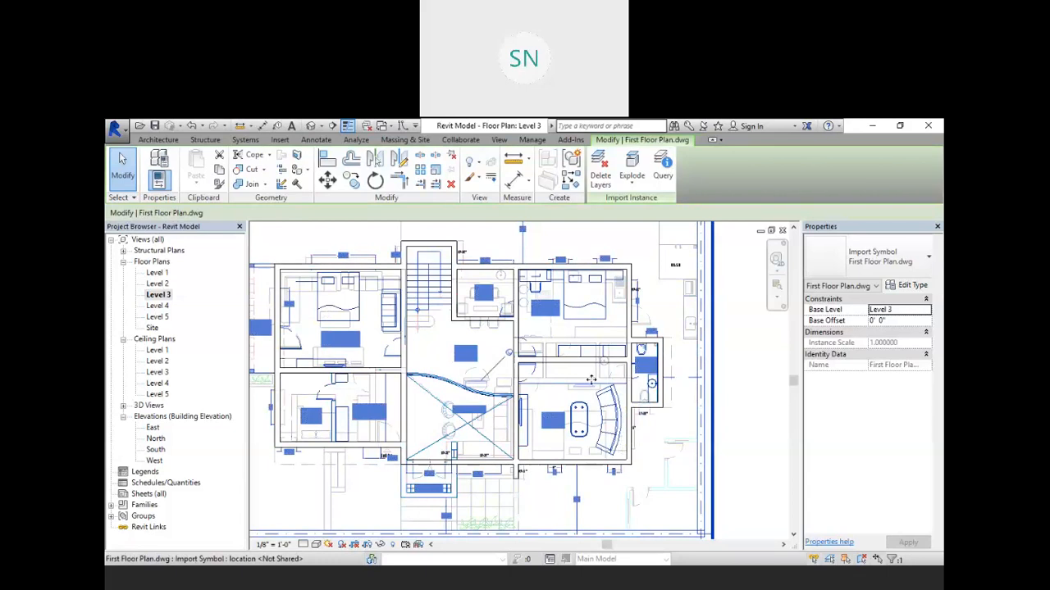
{"action": "scroll", "coordinate": [590, 380], "scroll_direction": "down", "scroll_amount": 2}
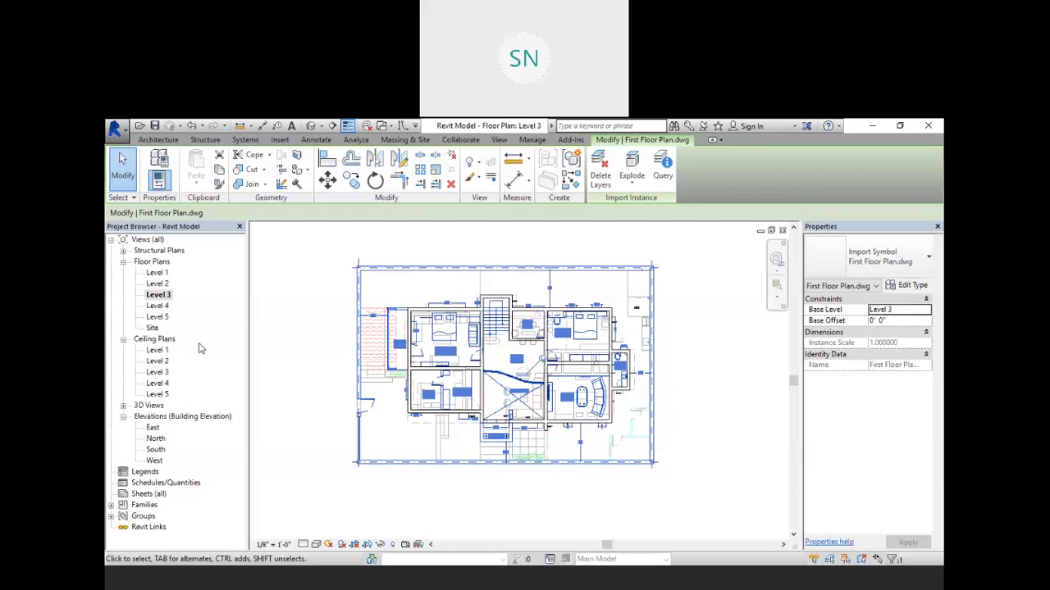
{"action": "middle_click_drag", "start_coordinate": [505, 505], "coordinate": [476, 502]}
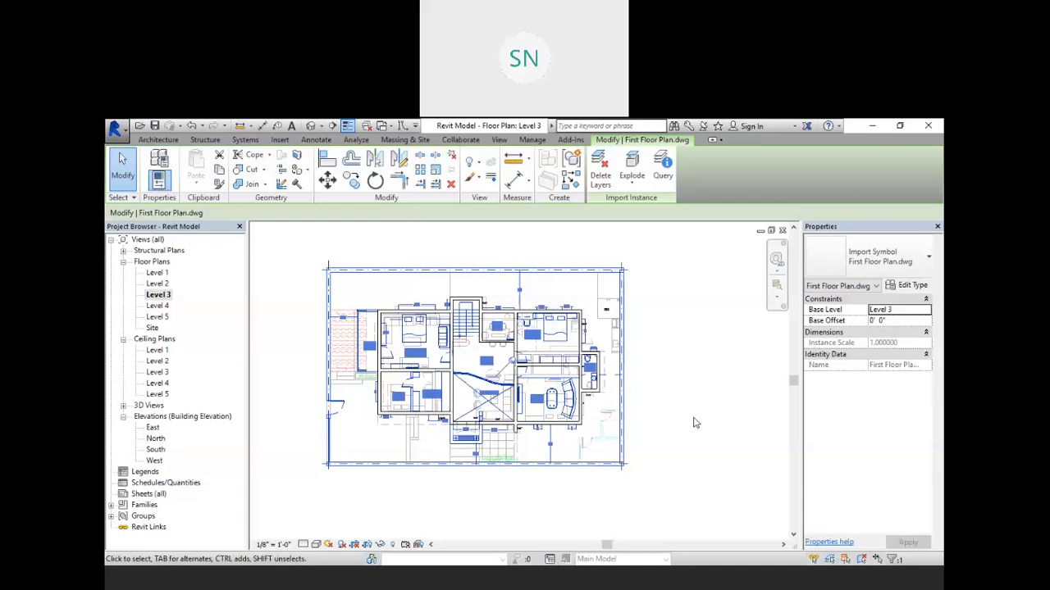
{"action": "mouse_move", "coordinate": [684, 419]}
{"action": "middle_mouse_down"}
{"action": "mouse_move", "coordinate": [710, 429]}
{"action": "mouse_move", "coordinate": [698, 418]}
{"action": "middle_mouse_up"}
{"action": "scroll", "coordinate": [686, 415], "scroll_direction": "up", "scroll_amount": 1}
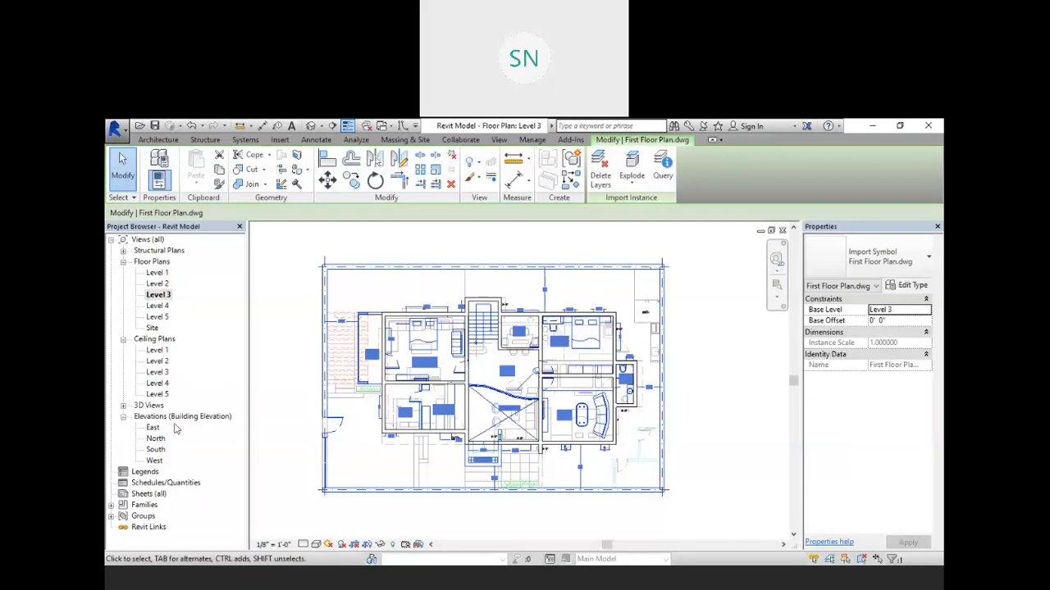
Step: In the South elevation, copy the top-storey walls and paste them aligned to Level 5
{"action": "left_click", "coordinate": [154, 453]}
{"action": "left_click", "coordinate": [518, 368]}
{"action": "scroll", "coordinate": [571, 359], "scroll_direction": "up", "scroll_amount": 3}
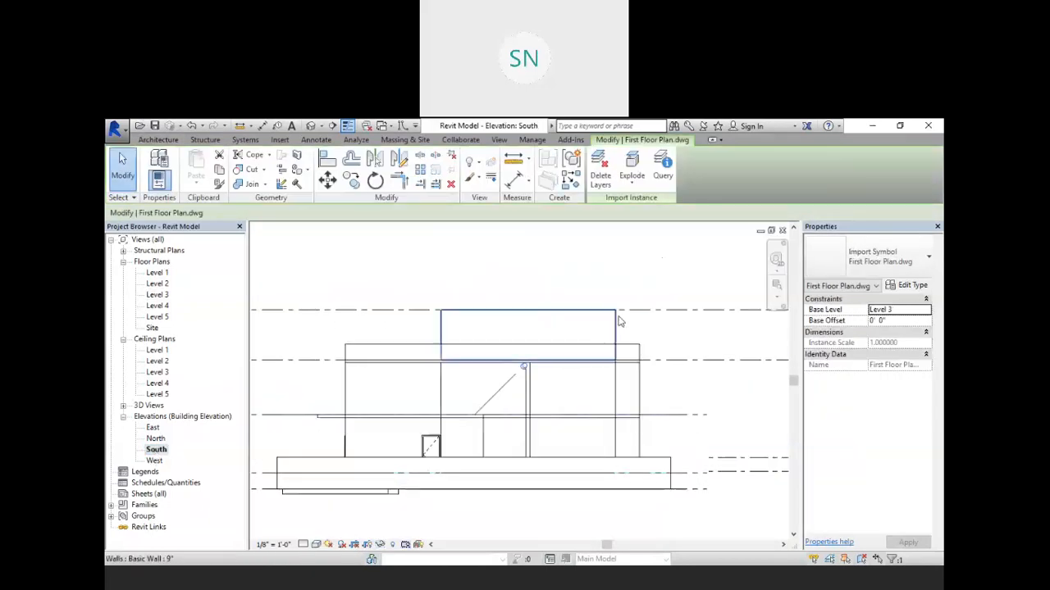
{"action": "left_click", "coordinate": [654, 267]}
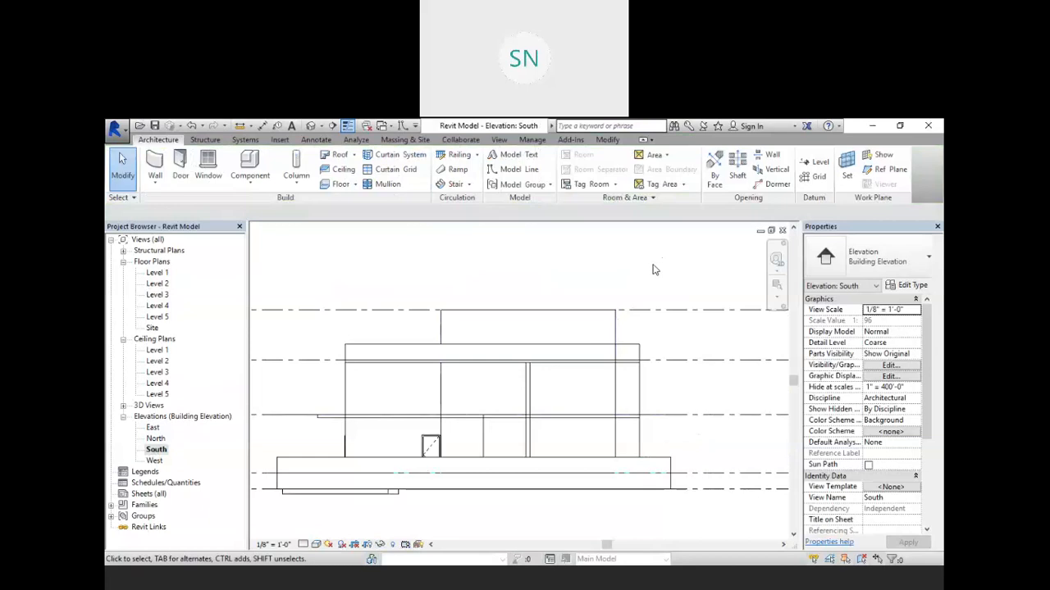
{"action": "left_click_drag", "start_coordinate": [615, 328], "coordinate": [420, 339]}
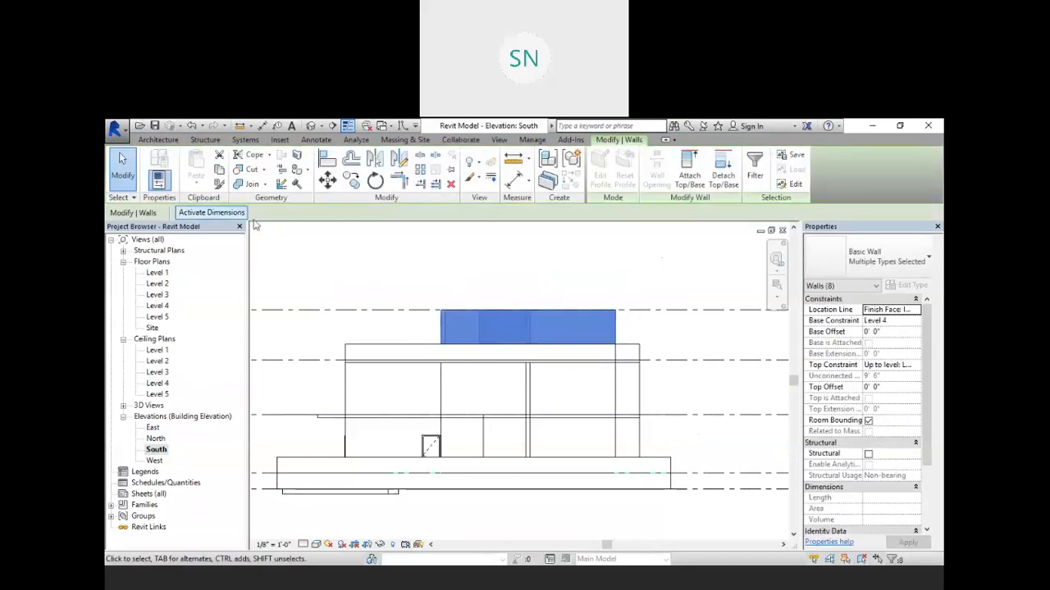
{"action": "left_click", "coordinate": [218, 170]}
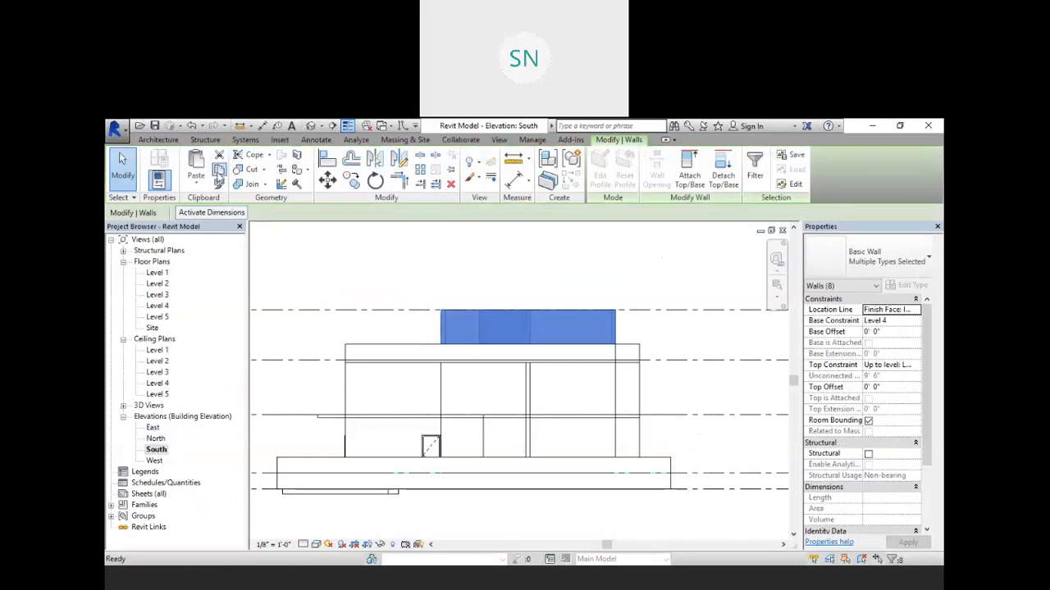
{"action": "left_click", "coordinate": [198, 183]}
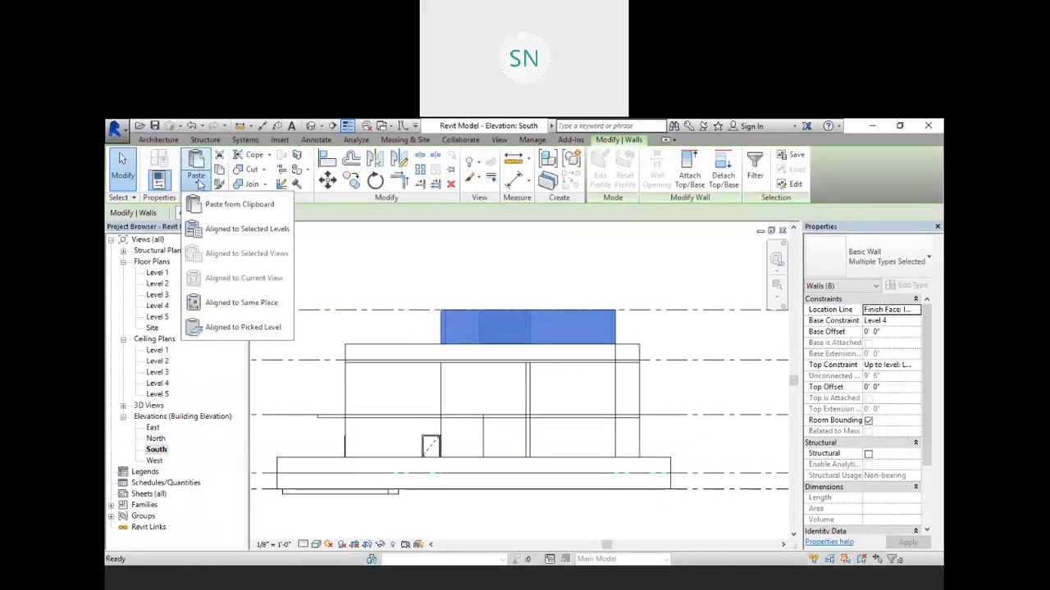
{"action": "left_click", "coordinate": [273, 232]}
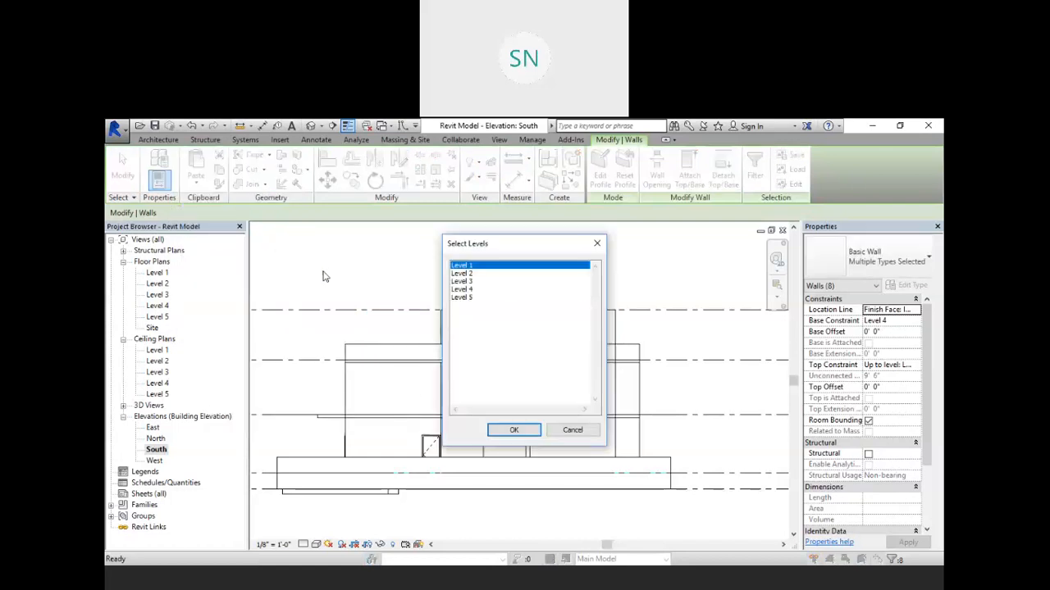
{"action": "left_click", "coordinate": [460, 300]}
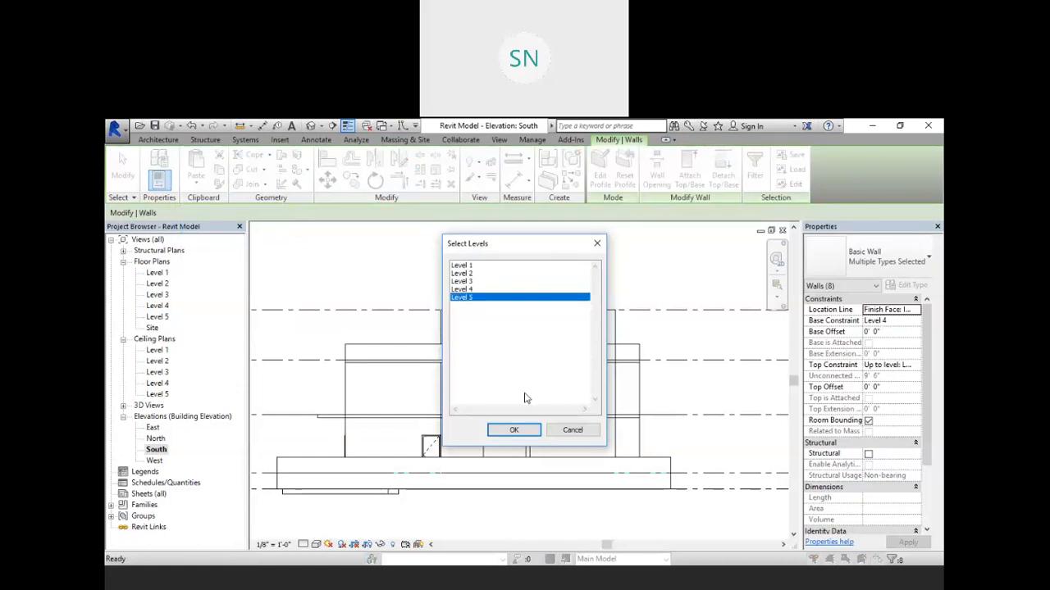
{"action": "left_click", "coordinate": [514, 430]}
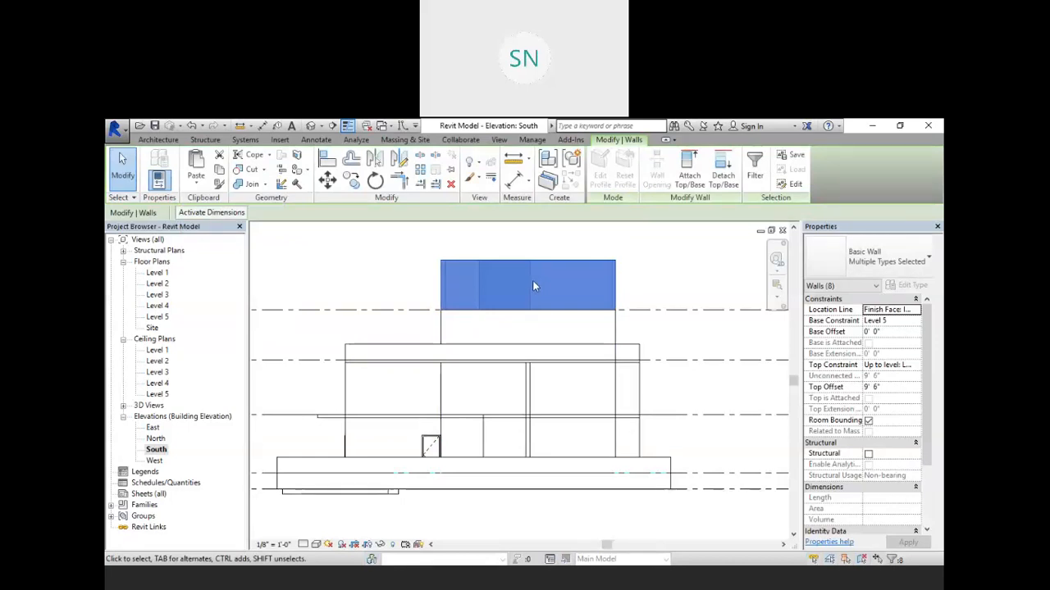
Step: Select the pasted walls above Level 5 and delete them
{"action": "left_click", "coordinate": [650, 243]}
{"action": "left_click_drag", "start_coordinate": [649, 237], "coordinate": [422, 293]}
{"action": "left_click", "coordinate": [417, 295]}
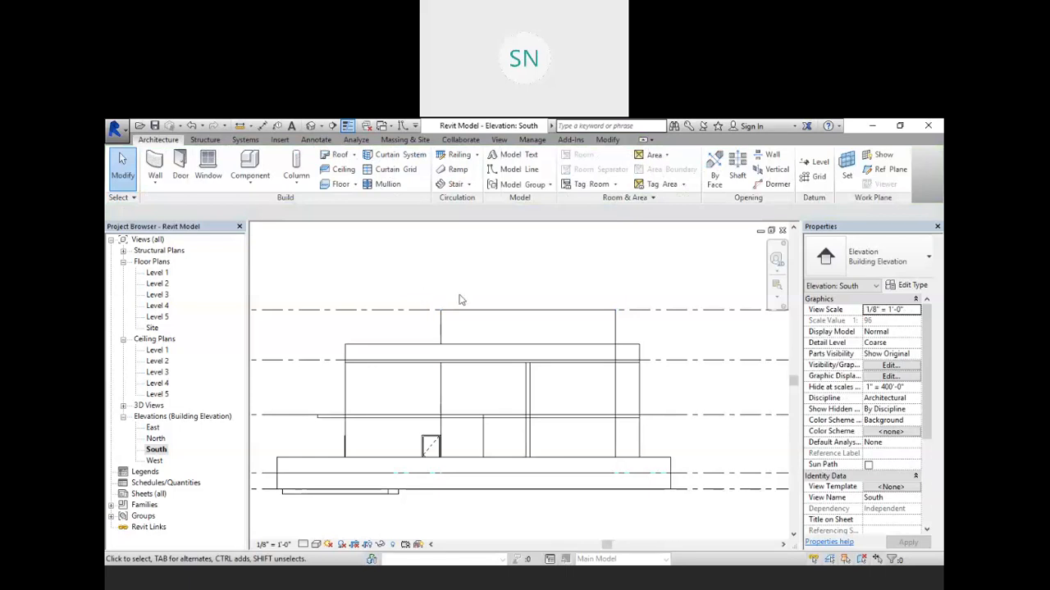
Step: Inspect the building in the default 3D view
{"action": "left_click", "coordinate": [332, 125]}
{"action": "scroll", "coordinate": [572, 379], "scroll_direction": "down", "scroll_amount": 5}
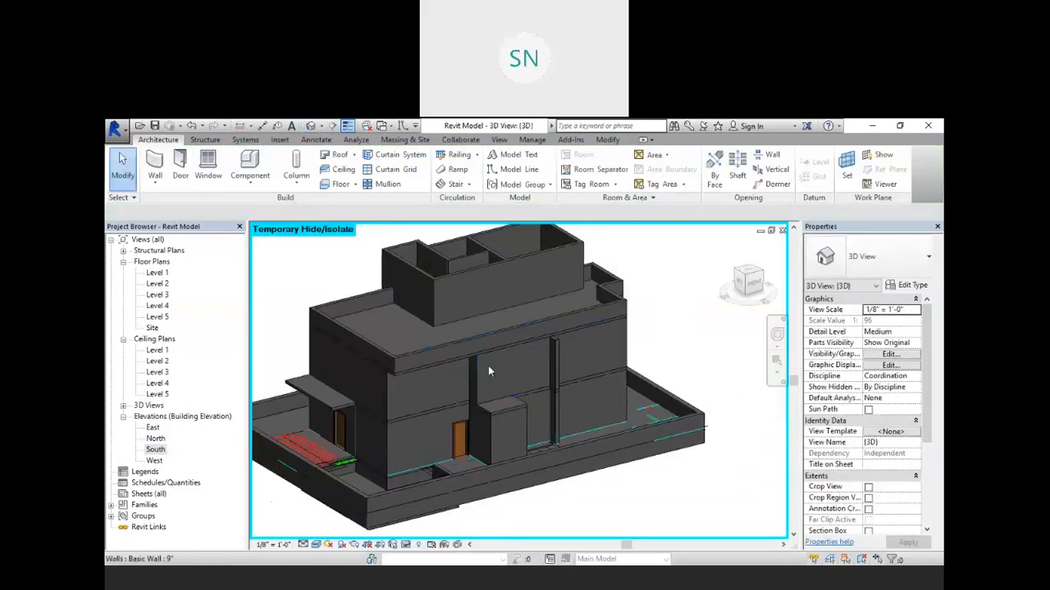
{"action": "scroll", "coordinate": [522, 362], "scroll_direction": "up", "scroll_amount": 5}
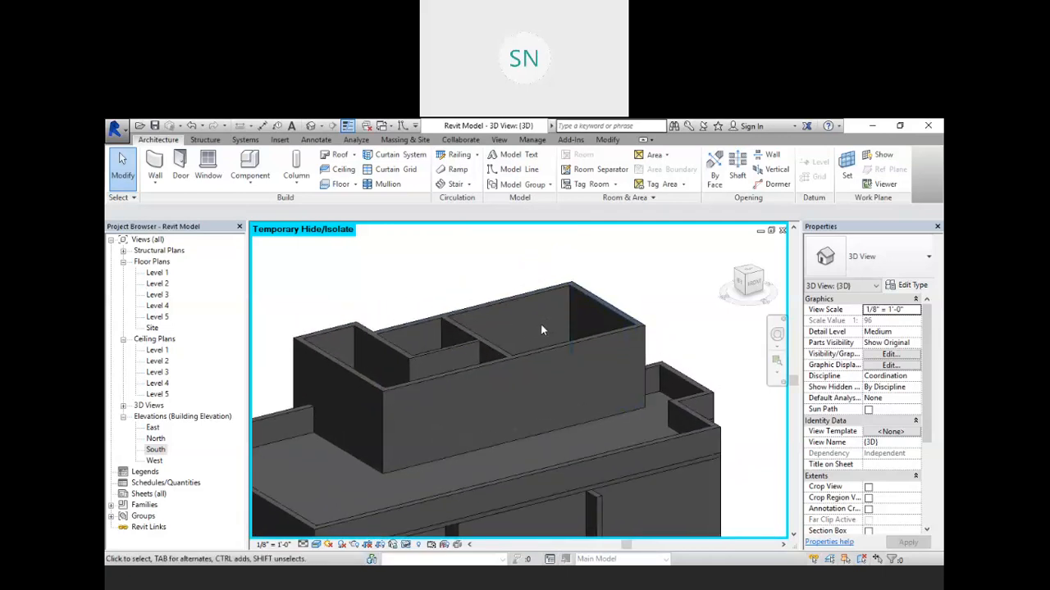
{"action": "middle_click_drag", "start_coordinate": [551, 328], "coordinate": [520, 322], "text": "shift"}
{"action": "scroll", "coordinate": [521, 323], "scroll_direction": "down", "scroll_amount": 5}
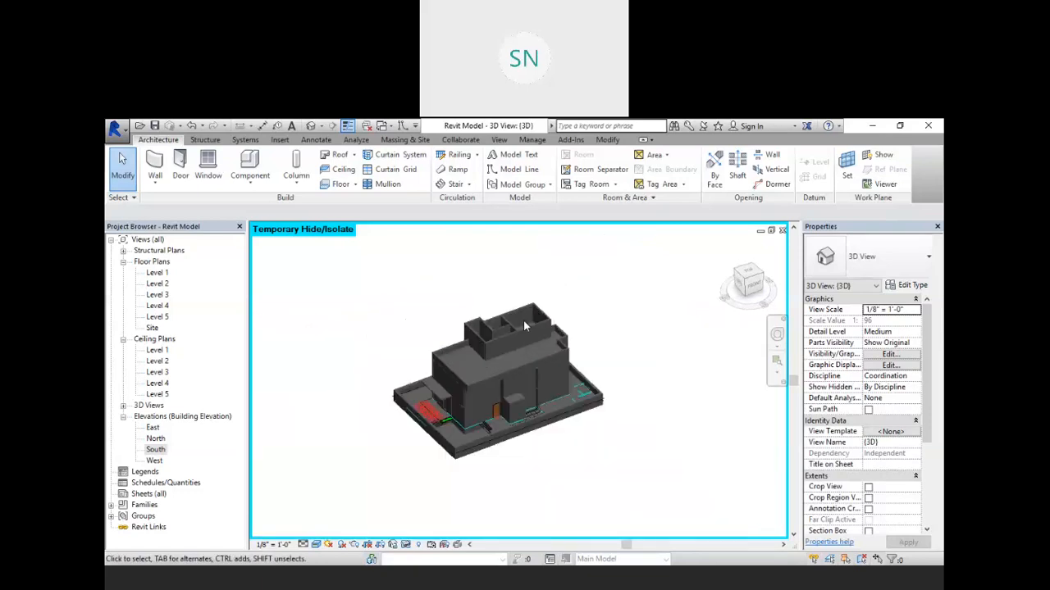
{"action": "scroll", "coordinate": [525, 389], "scroll_direction": "up", "scroll_amount": 6}
{"action": "scroll", "coordinate": [540, 409], "scroll_direction": "down", "scroll_amount": 5}
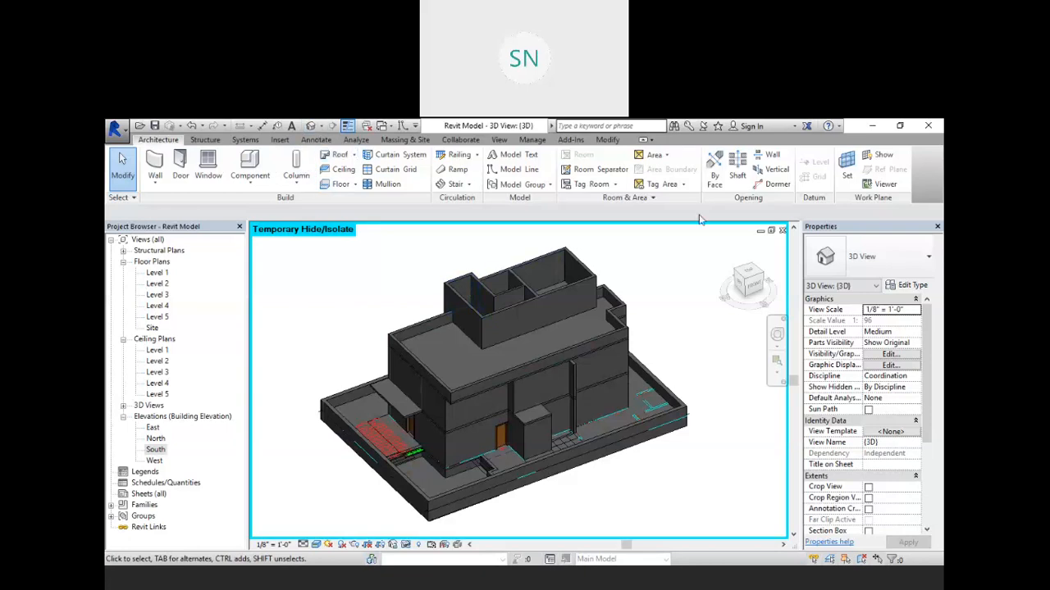
Step: Close the open views and the Revit Model project, then start a new project
{"action": "left_click", "coordinate": [782, 232]}
{"action": "left_click", "coordinate": [782, 233]}
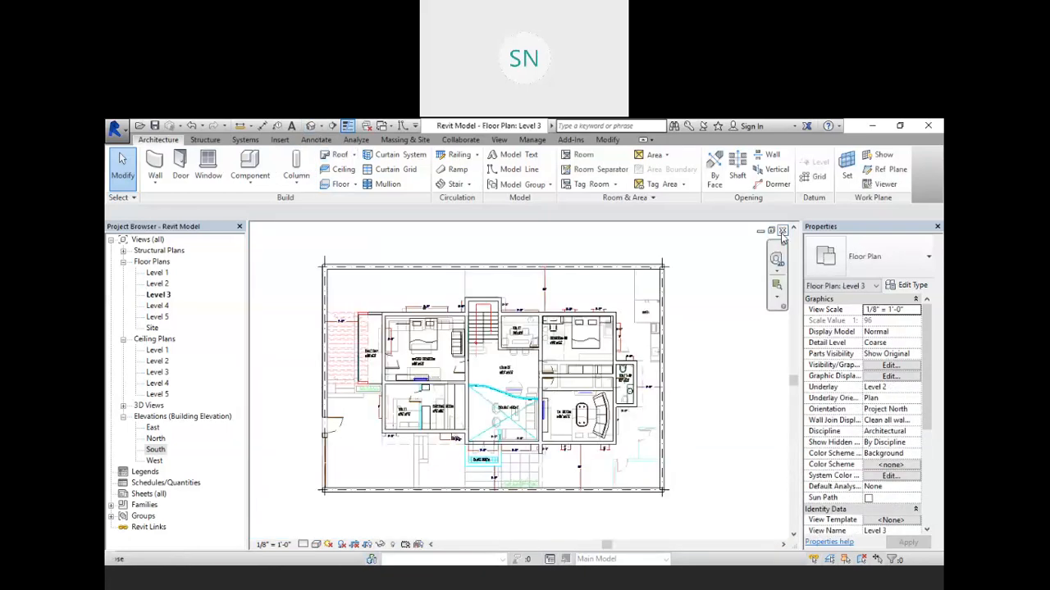
{"action": "left_click", "coordinate": [782, 233]}
{"action": "left_click", "coordinate": [781, 233]}
{"action": "left_click", "coordinate": [554, 348]}
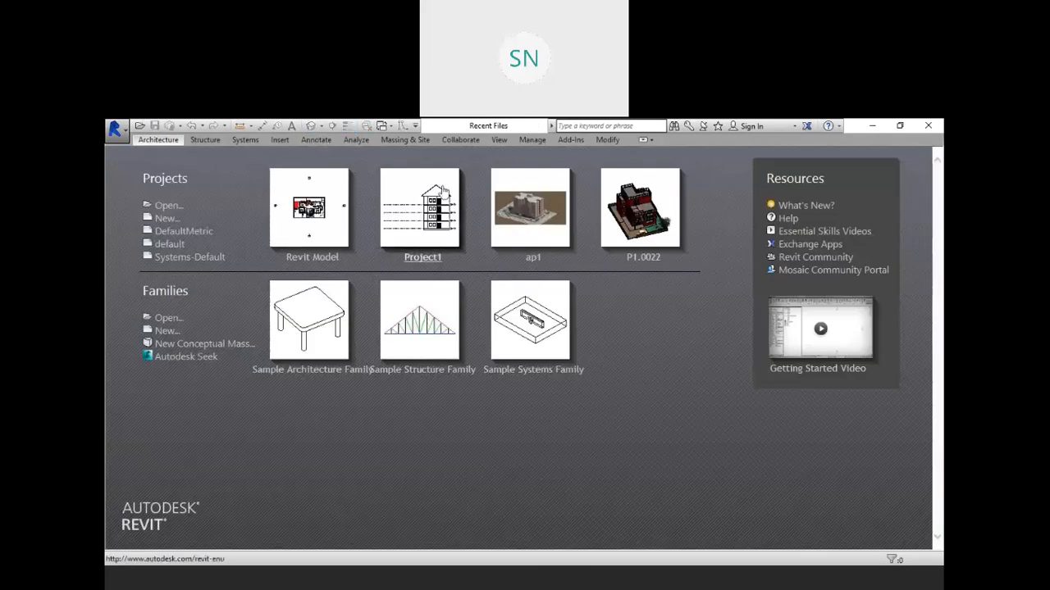
{"action": "left_click", "coordinate": [414, 178]}
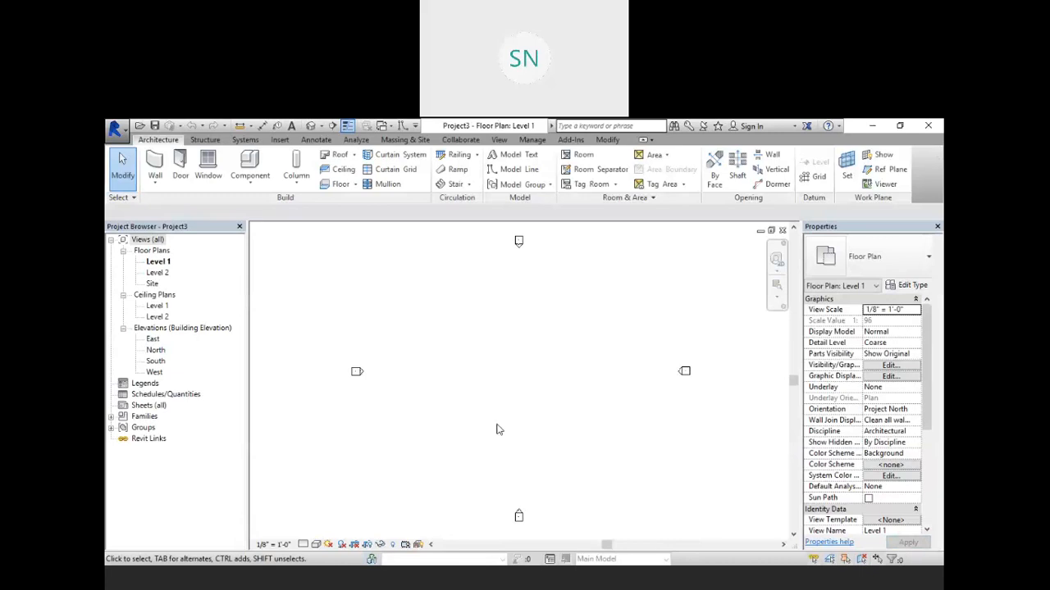
Step: Draw a rectangular set of walls about 56' by 44' on Level 1, with height up to Level 2
{"action": "scroll", "coordinate": [497, 423], "scroll_direction": "up", "scroll_amount": 1}
{"action": "scroll", "coordinate": [519, 394], "scroll_direction": "down", "scroll_amount": 2}
{"action": "scroll", "coordinate": [519, 398], "scroll_direction": "up", "scroll_amount": 1}
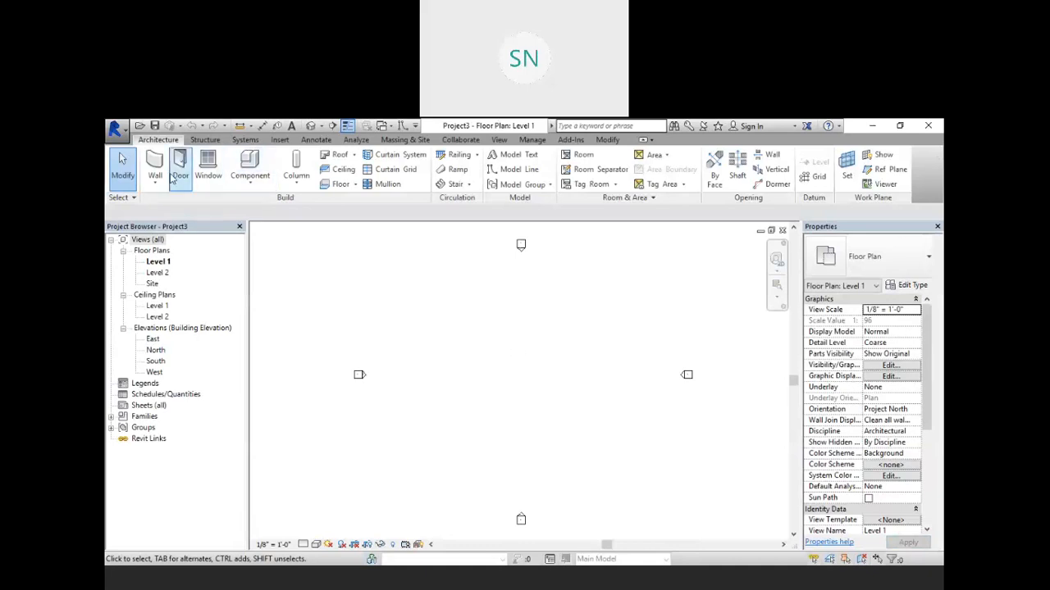
{"action": "left_click", "coordinate": [156, 168]}
{"action": "left_click", "coordinate": [254, 215]}
{"action": "left_click", "coordinate": [247, 234]}
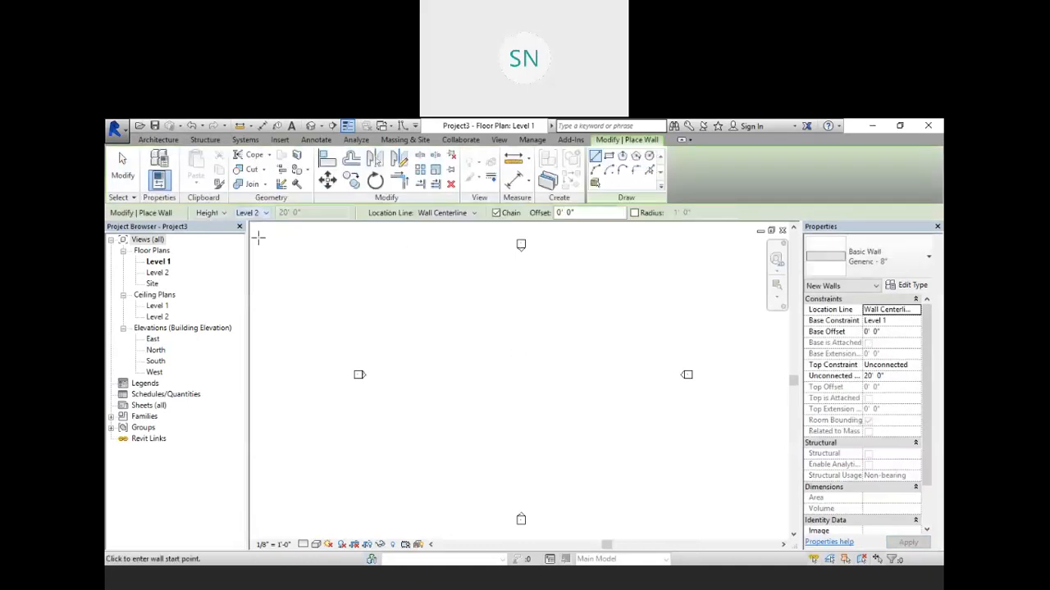
{"action": "left_click", "coordinate": [608, 157]}
{"action": "left_click", "coordinate": [468, 328]}
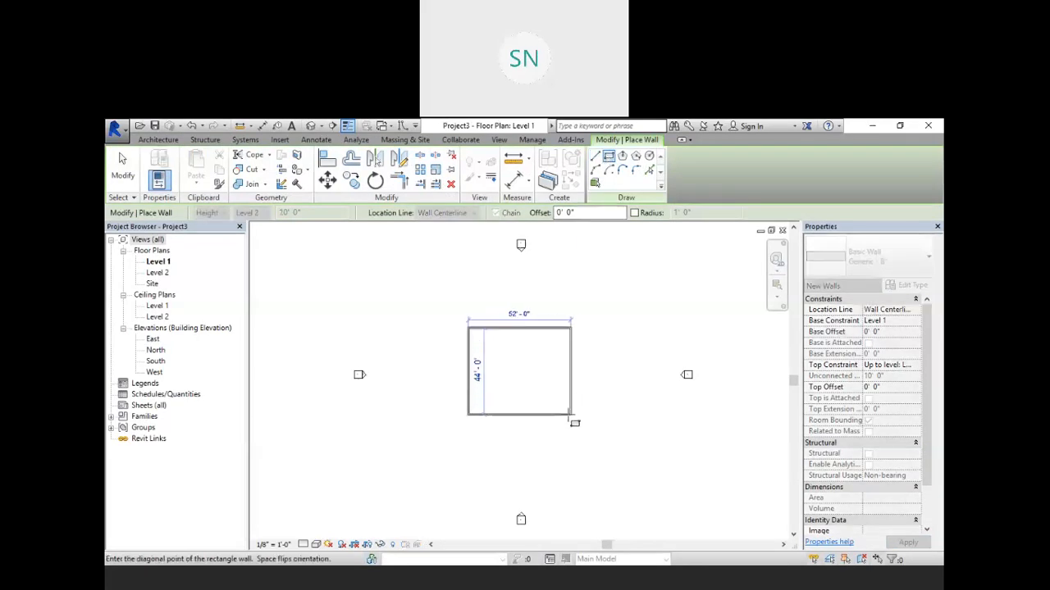
{"action": "left_click", "coordinate": [579, 415]}
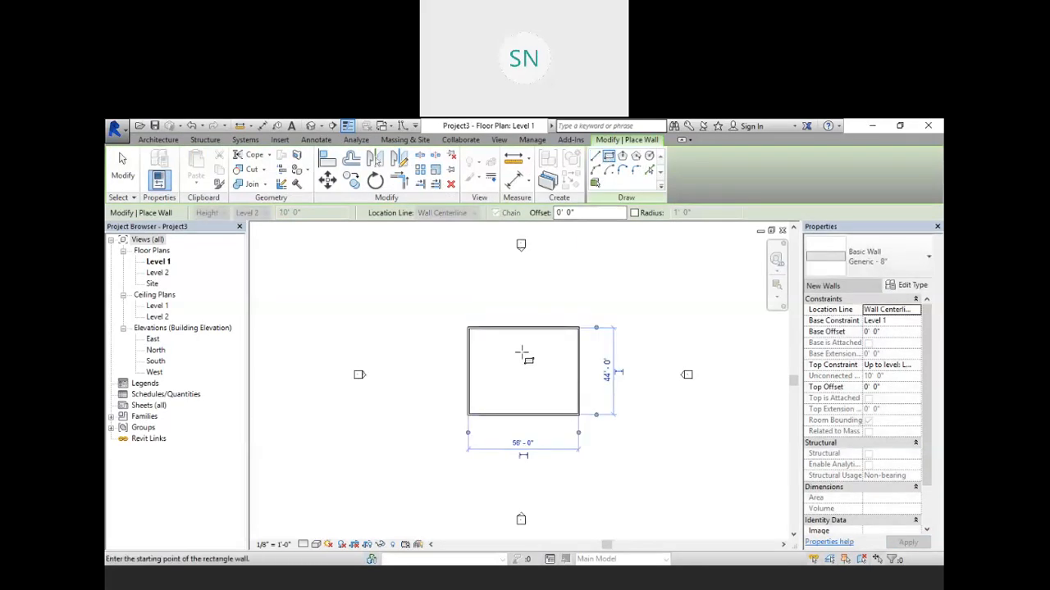
Step: Add a horizontal wall across the rectangle and a vertical wall dividing its upper half
{"action": "left_click", "coordinate": [596, 156]}
{"action": "left_click", "coordinate": [476, 373]}
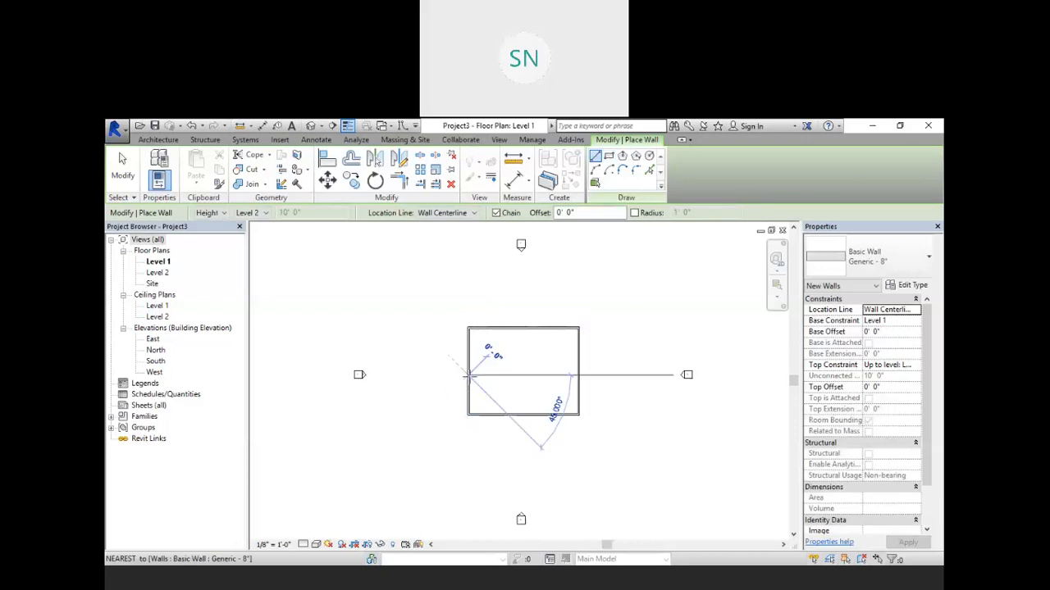
{"action": "left_click", "coordinate": [580, 375]}
{"action": "left_click", "coordinate": [531, 328]}
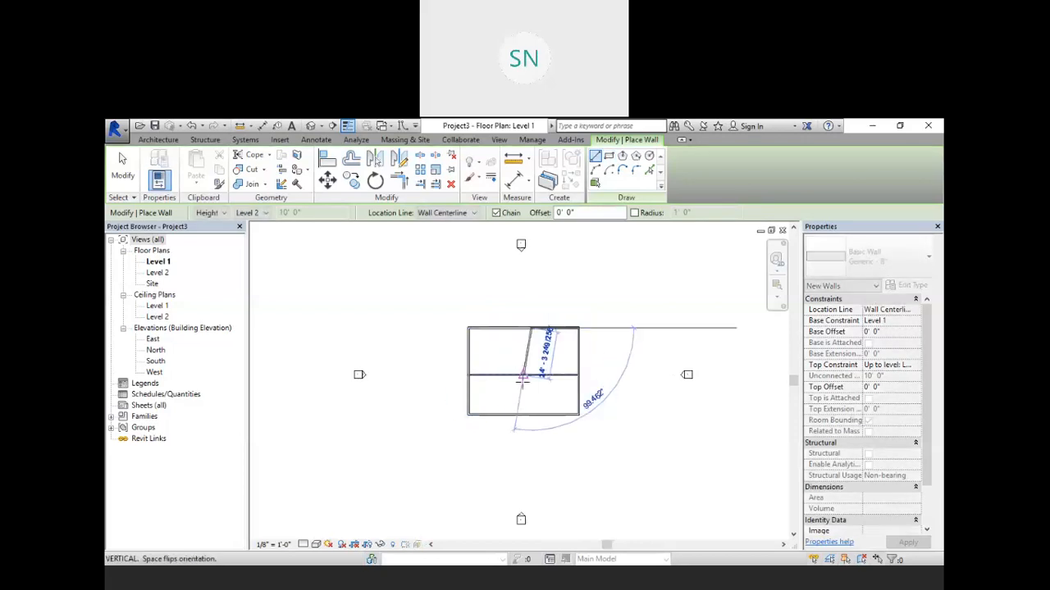
{"action": "left_click", "coordinate": [532, 375]}
{"action": "right_click", "coordinate": [597, 283]}
{"action": "left_click", "coordinate": [613, 289]}
Step: Open the Level 1 ceiling plan and review its view properties
{"action": "scroll", "coordinate": [533, 373], "scroll_direction": "up", "scroll_amount": 5}
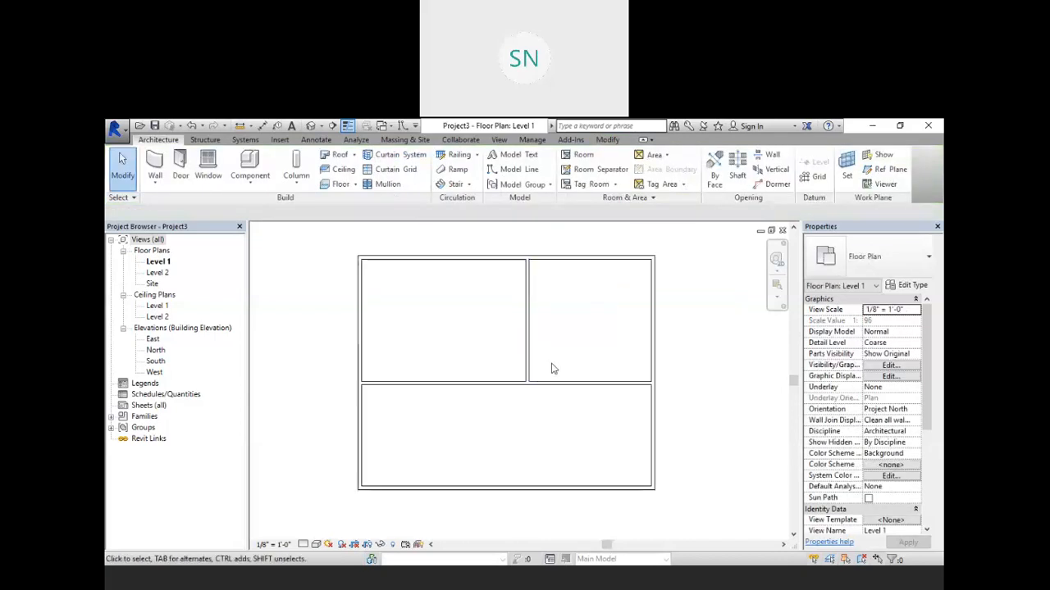
{"action": "scroll", "coordinate": [555, 371], "scroll_direction": "down", "scroll_amount": 1}
{"action": "scroll", "coordinate": [604, 386], "scroll_direction": "down", "scroll_amount": 2}
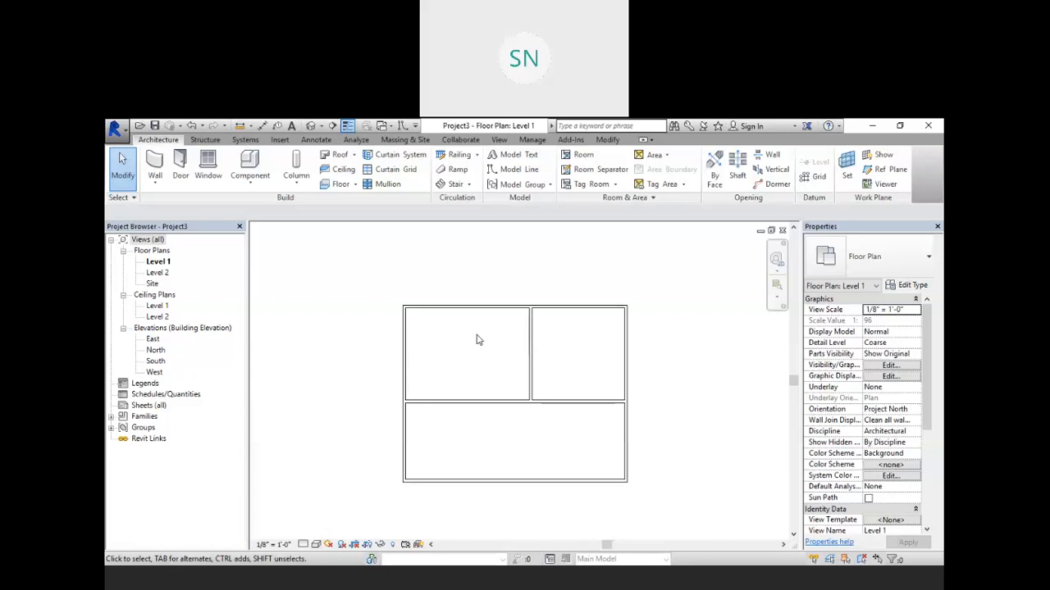
{"action": "double_click", "coordinate": [155, 306]}
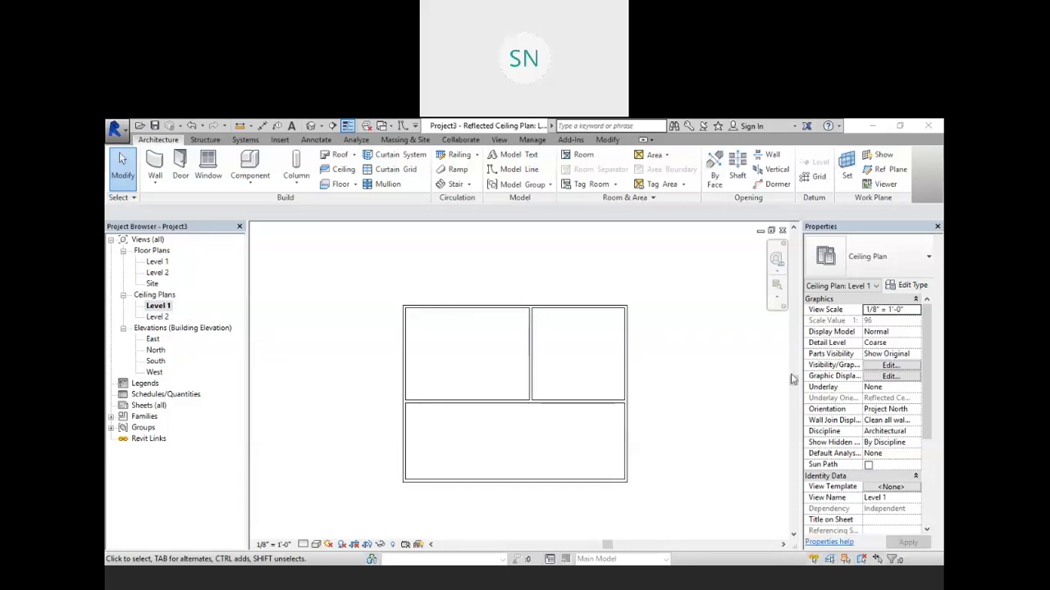
{"action": "scroll", "coordinate": [847, 454], "scroll_direction": "down", "scroll_amount": 1}
{"action": "scroll", "coordinate": [847, 453], "scroll_direction": "down", "scroll_amount": 5}
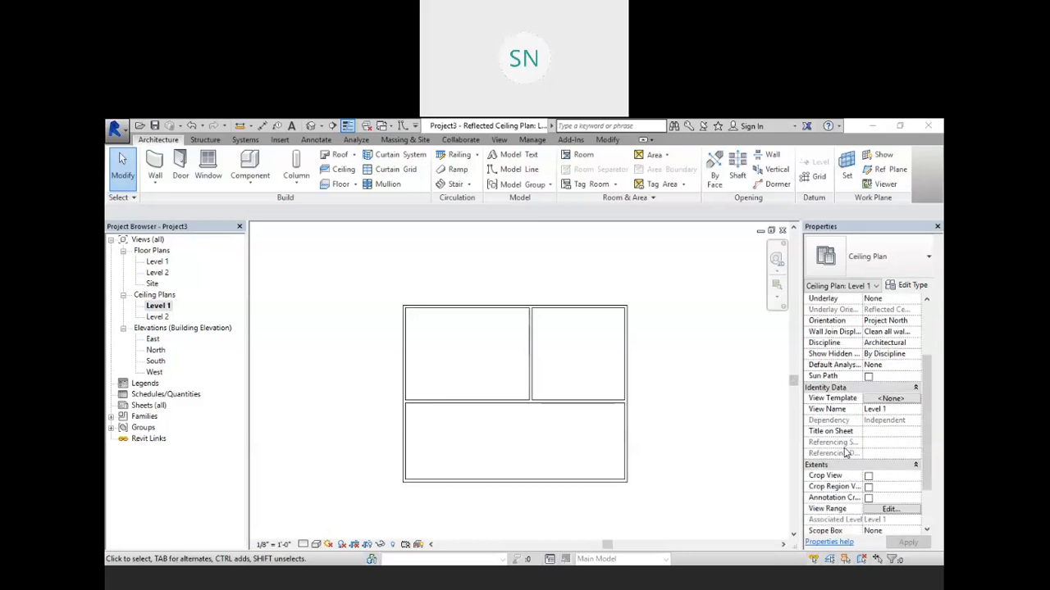
Step: Open the view range settings of the Level 1 ceiling plan, check the cut plane offset, and close the dialog
{"action": "left_click", "coordinate": [903, 447]}
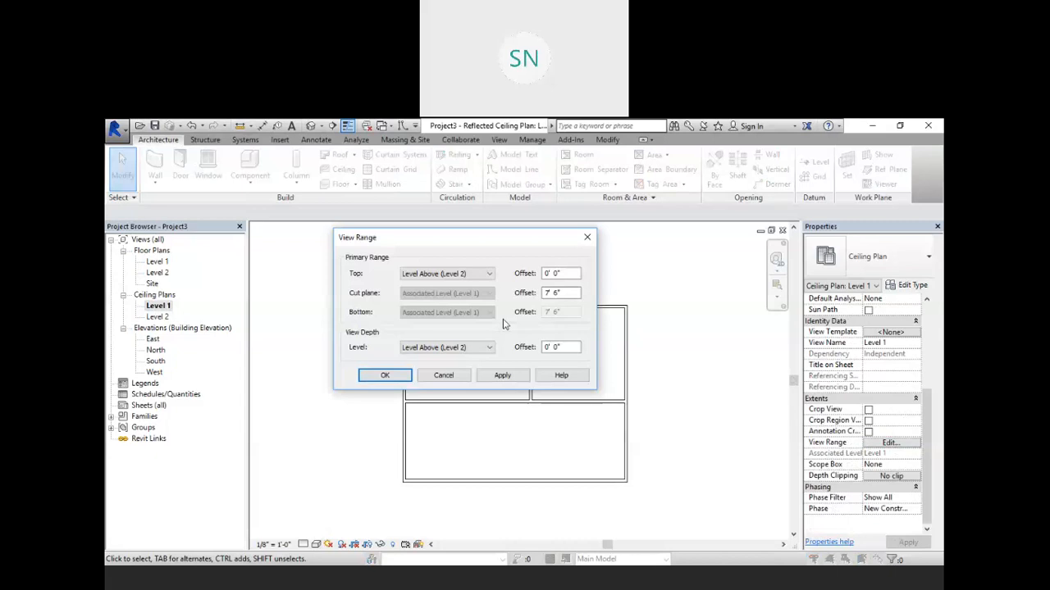
{"action": "left_click_drag", "start_coordinate": [400, 241], "coordinate": [367, 219]}
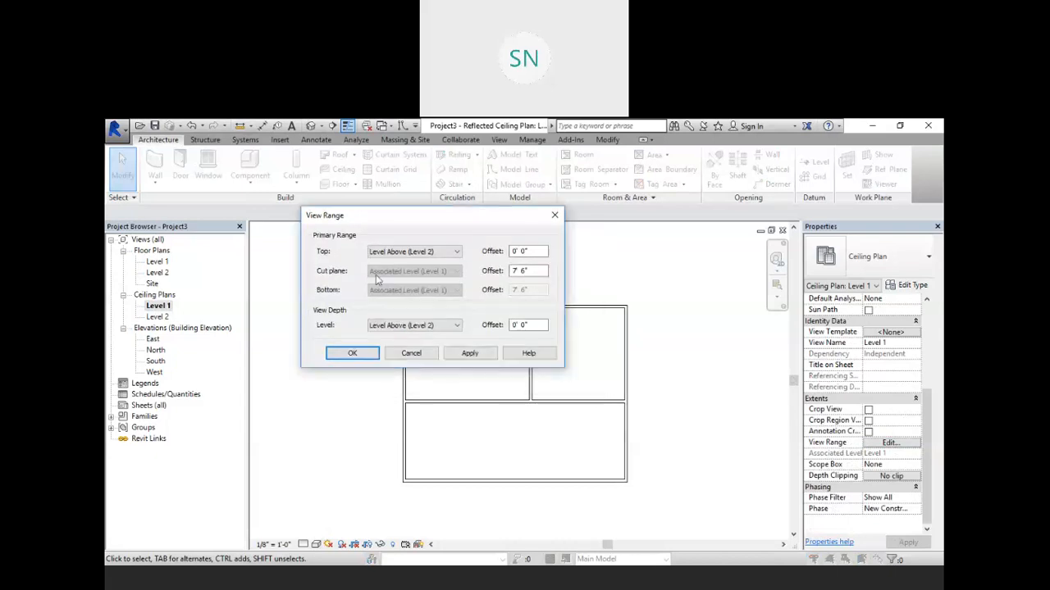
{"action": "left_click", "coordinate": [515, 273]}
{"action": "left_click", "coordinate": [351, 353]}
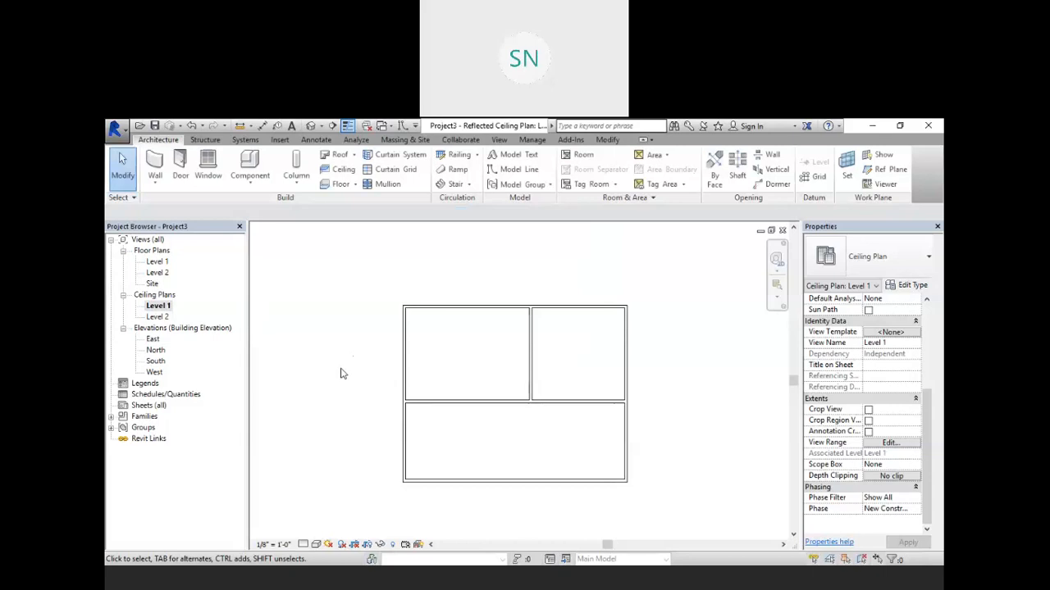
Step: Place a 2' x 2' ACT System compound ceiling in the upper-right room of the Level 1 ceiling plan
{"action": "scroll", "coordinate": [541, 396], "scroll_direction": "up", "scroll_amount": 3}
{"action": "middle_click_drag", "start_coordinate": [441, 390], "coordinate": [445, 392]}
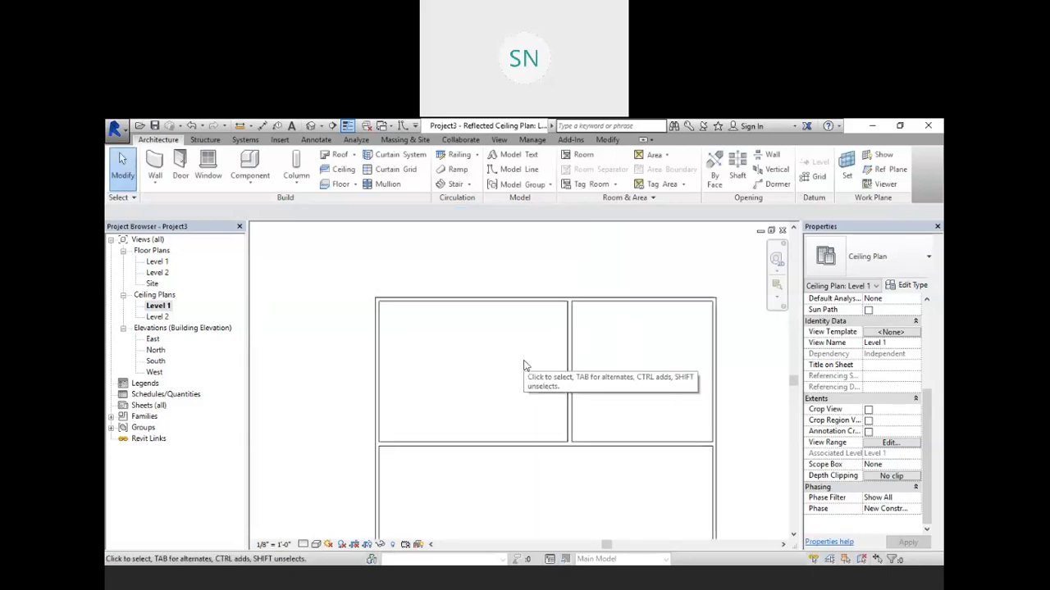
{"action": "middle_click_drag", "start_coordinate": [525, 365], "coordinate": [482, 335]}
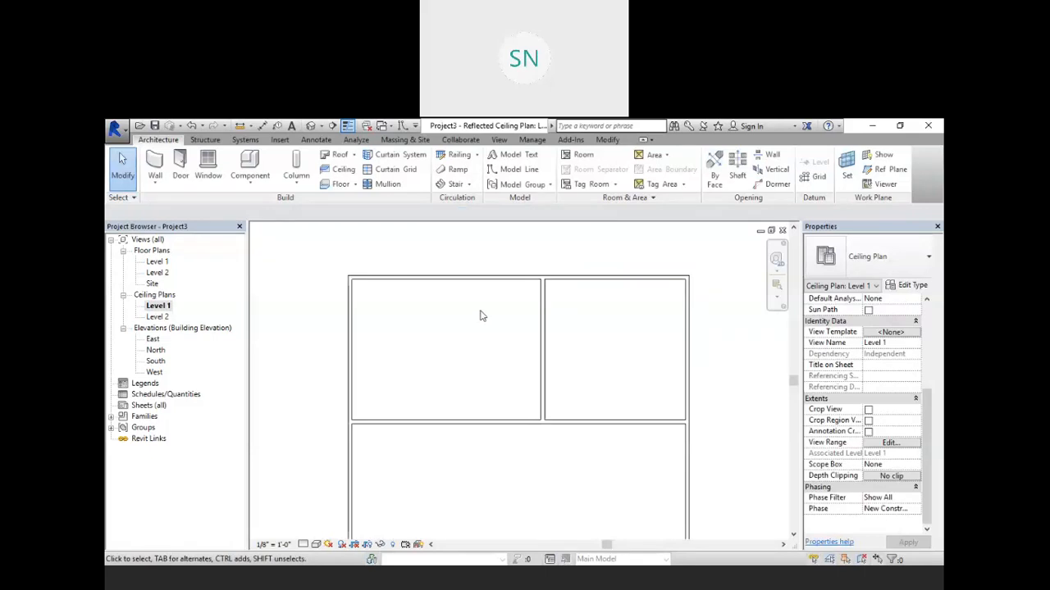
{"action": "left_click", "coordinate": [340, 172]}
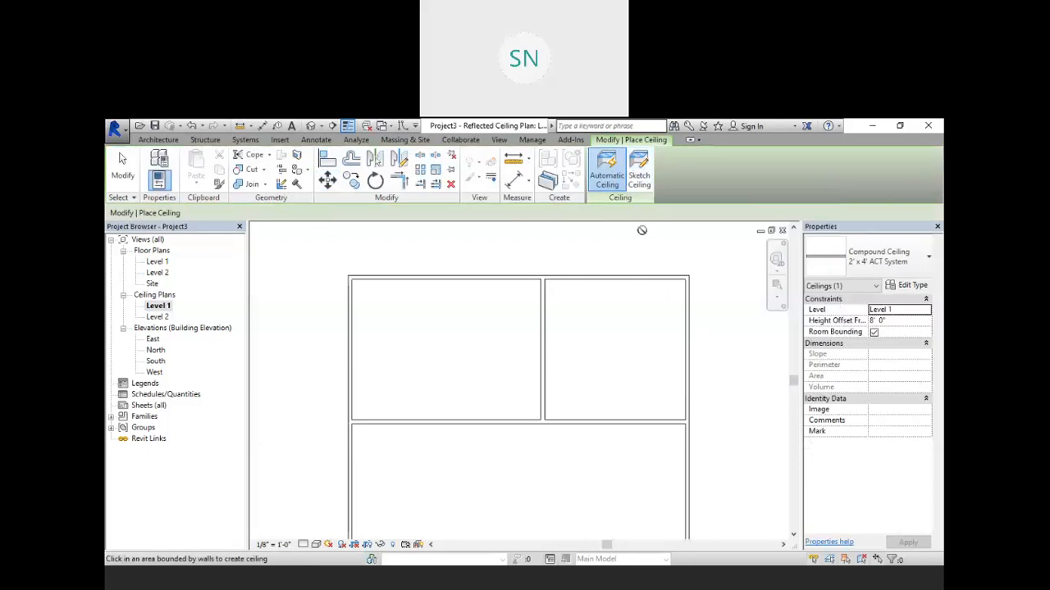
{"action": "left_click", "coordinate": [920, 261]}
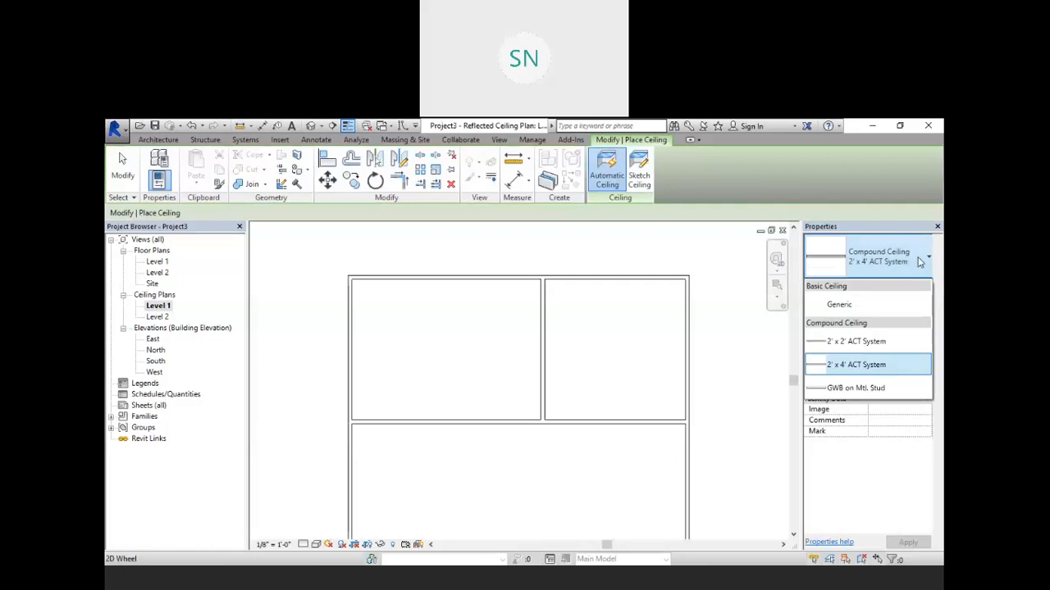
{"action": "mouse_move", "coordinate": [863, 347]}
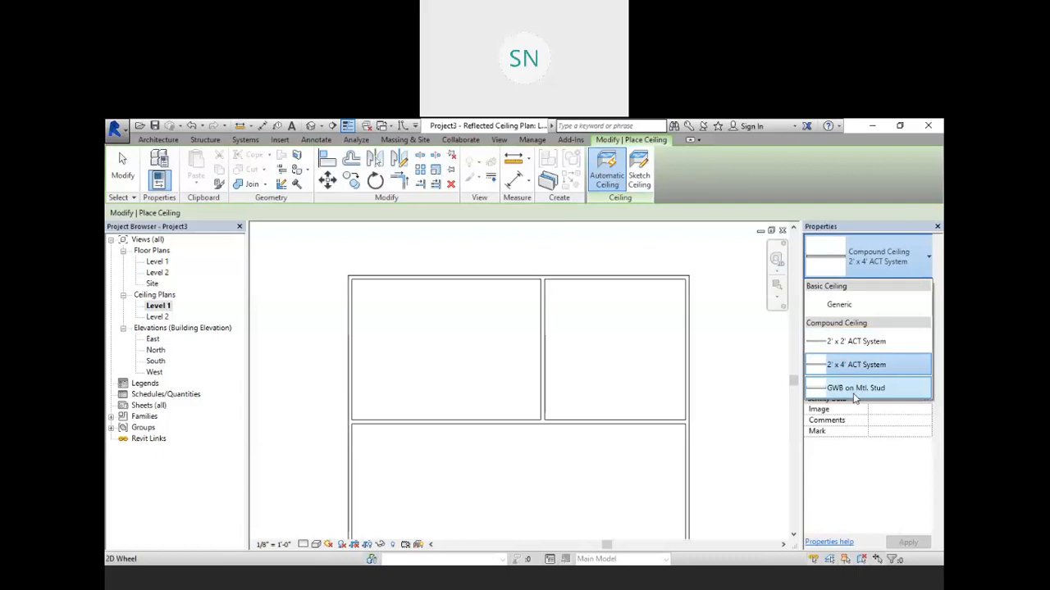
{"action": "mouse_move", "coordinate": [862, 390]}
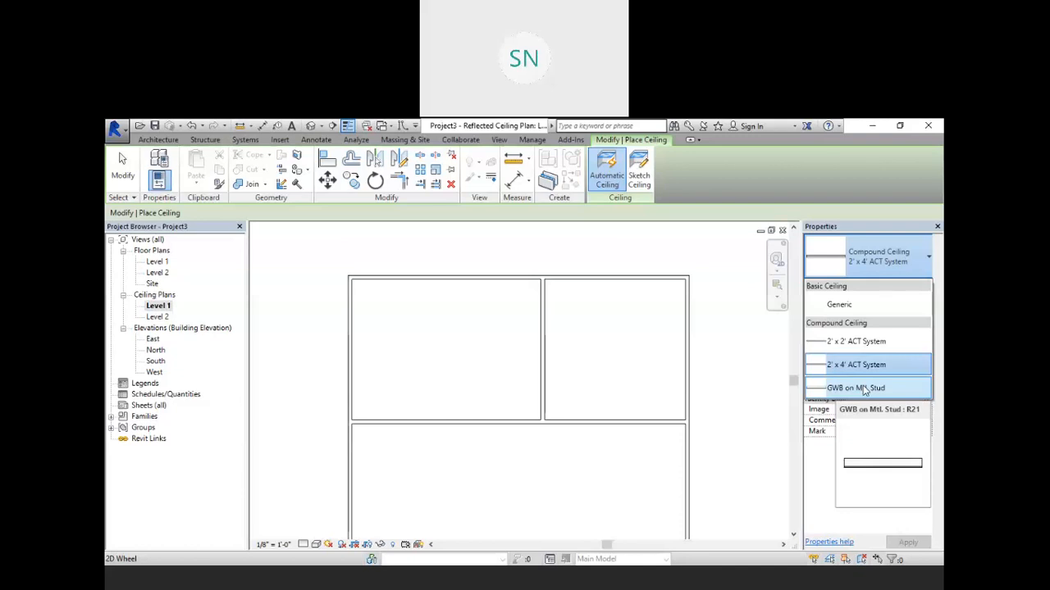
{"action": "left_click", "coordinate": [855, 343]}
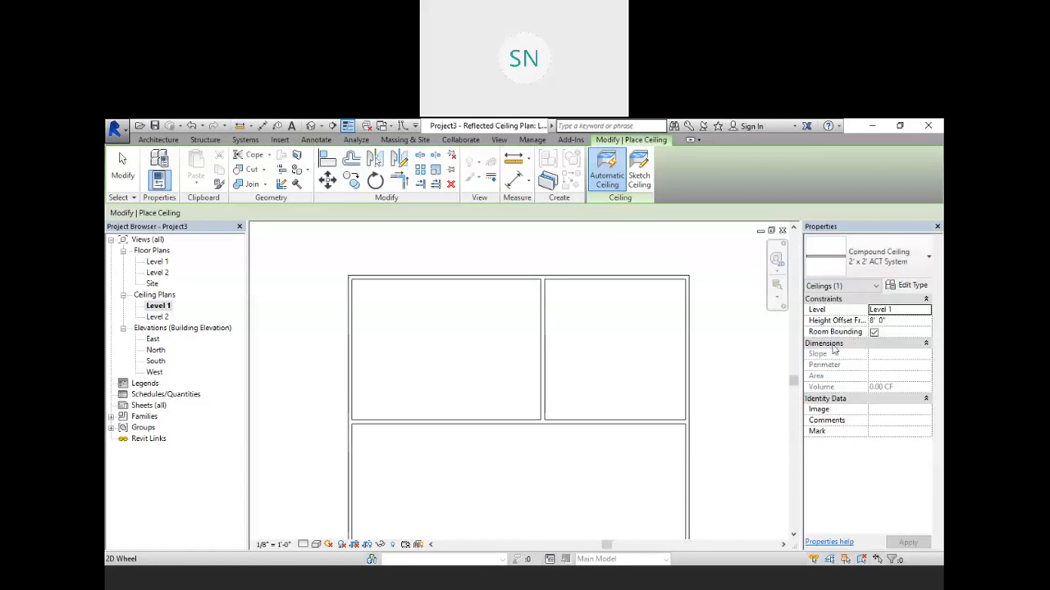
{"action": "left_click", "coordinate": [616, 346]}
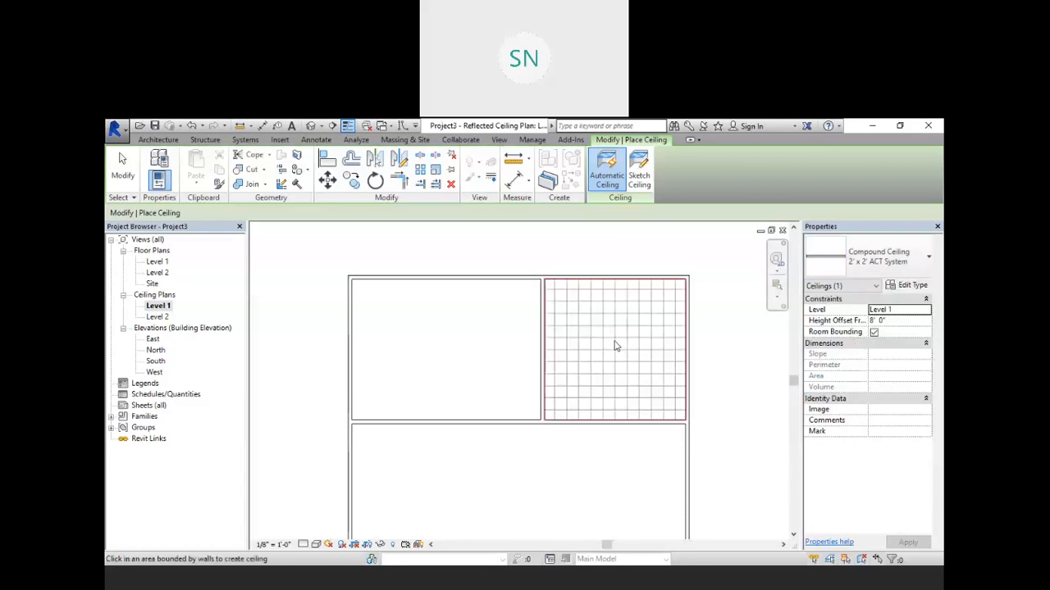
{"action": "right_click", "coordinate": [661, 249]}
{"action": "left_click", "coordinate": [679, 259]}
{"action": "right_click", "coordinate": [686, 255]}
{"action": "left_click", "coordinate": [714, 263]}
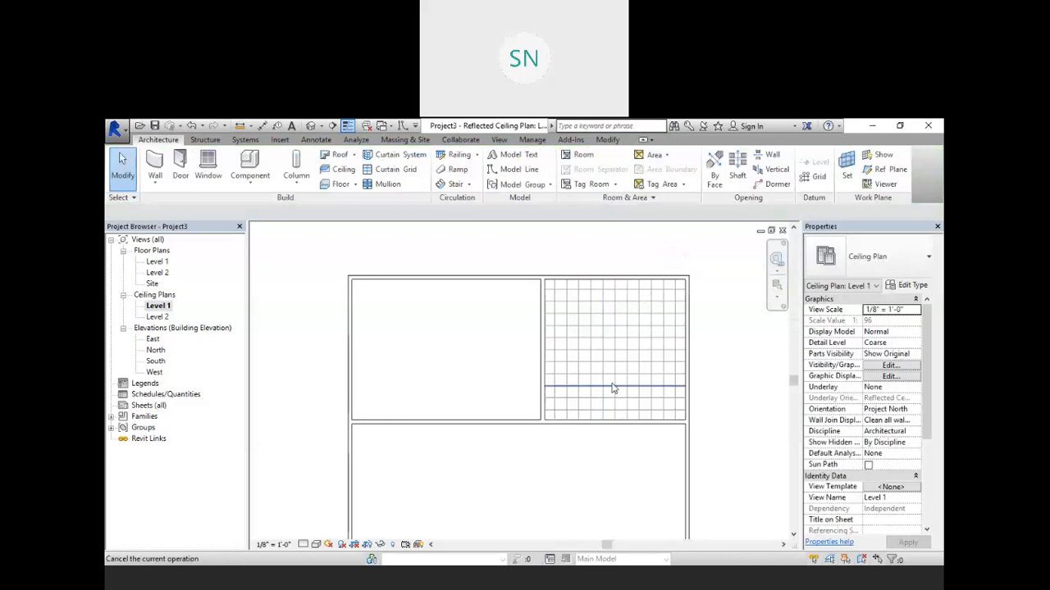
Step: Open the default 3D view and switch its visual style to Shaded
{"action": "scroll", "coordinate": [621, 351], "scroll_direction": "up", "scroll_amount": 3}
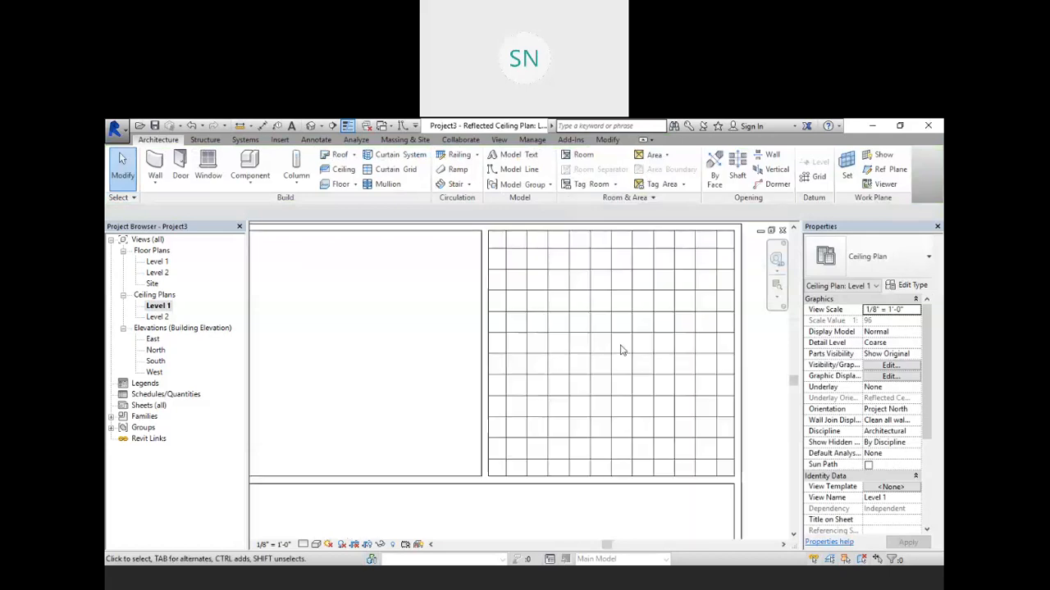
{"action": "scroll", "coordinate": [553, 354], "scroll_direction": "down", "scroll_amount": 2}
{"action": "left_click", "coordinate": [313, 126]}
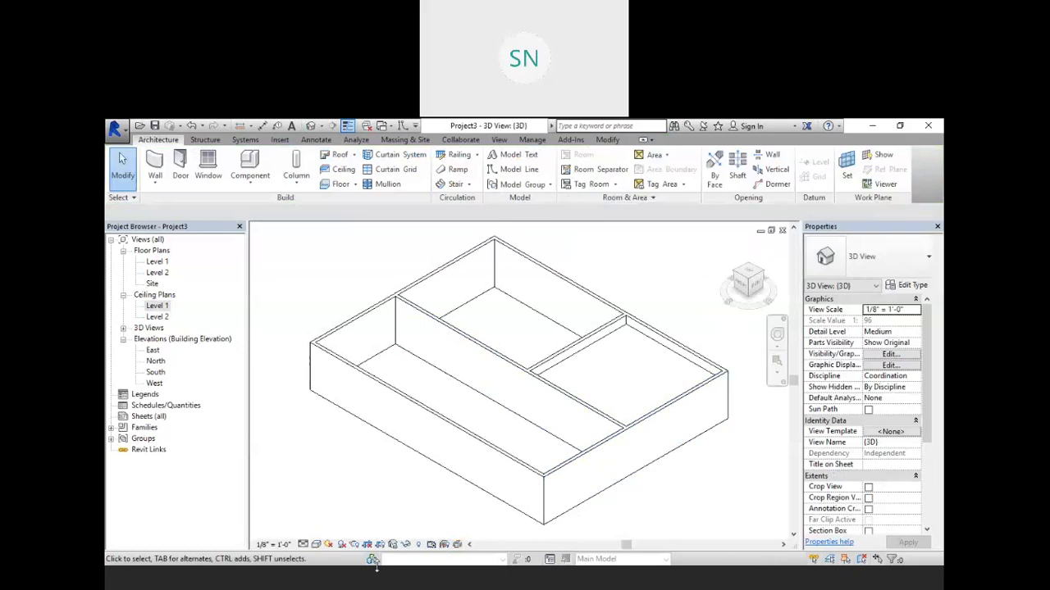
{"action": "left_click", "coordinate": [316, 545]}
{"action": "left_click", "coordinate": [351, 519]}
Step: Orbit and zoom the 3D view to examine the new ceiling from below and above
{"action": "scroll", "coordinate": [620, 373], "scroll_direction": "up", "scroll_amount": 5}
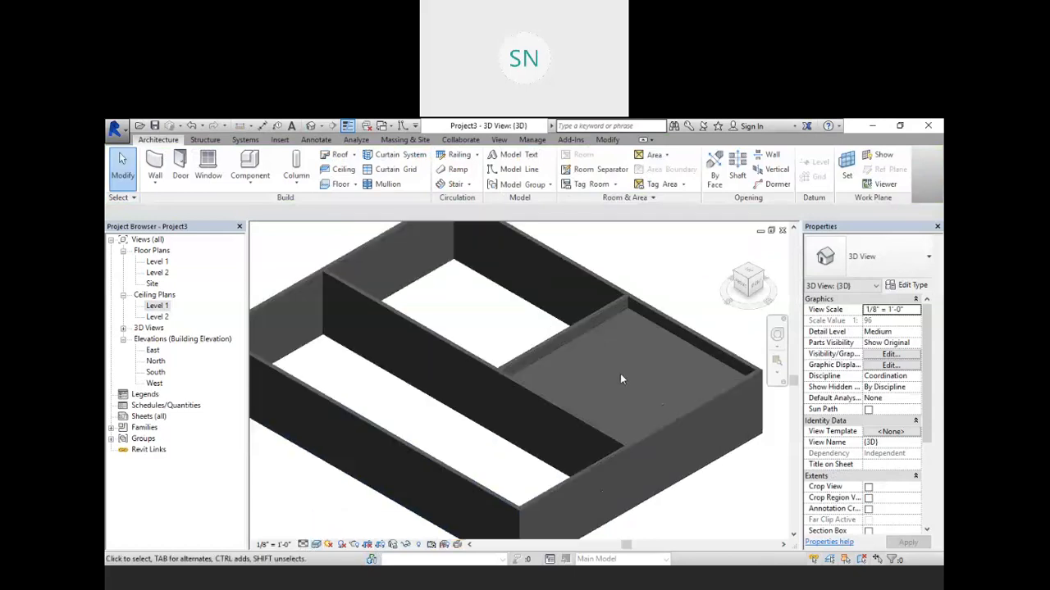
{"action": "scroll", "coordinate": [623, 328], "scroll_direction": "down", "scroll_amount": 5}
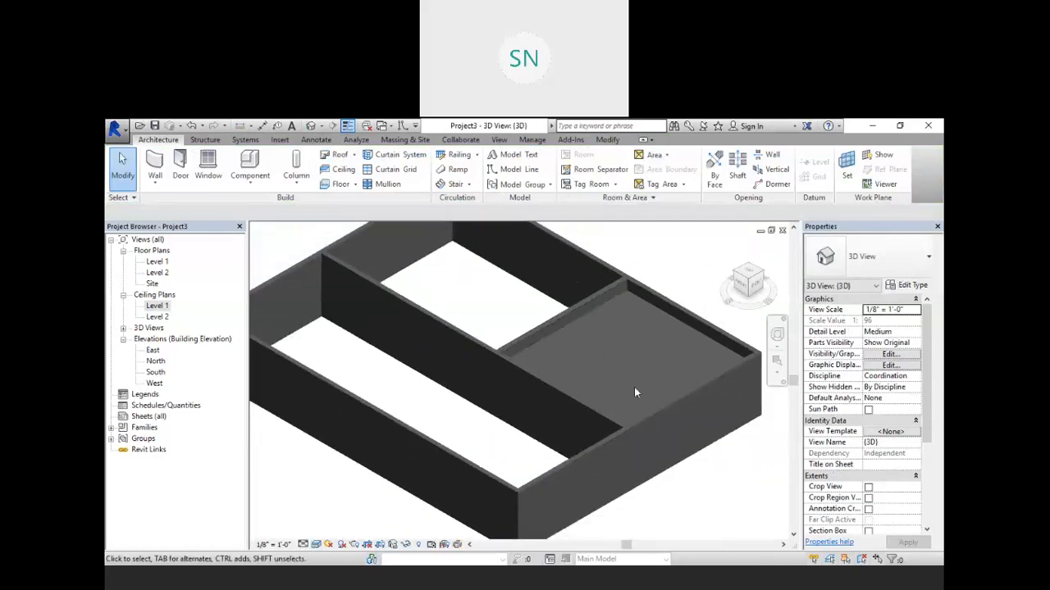
{"action": "middle_click_drag", "start_coordinate": [682, 486], "coordinate": [557, 283], "text": "shift"}
{"action": "scroll", "coordinate": [492, 271], "scroll_direction": "up", "scroll_amount": 5}
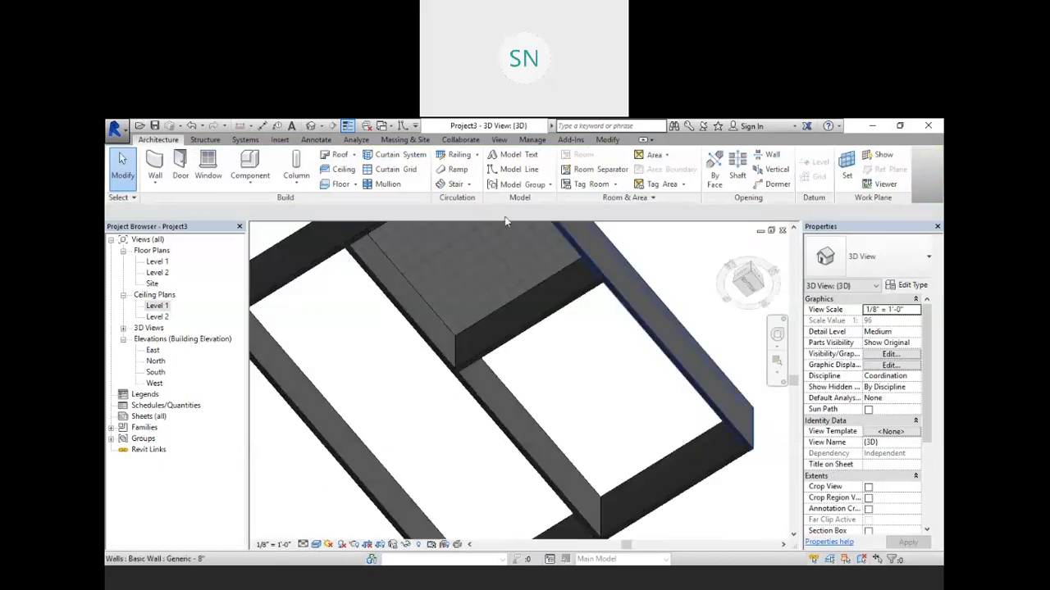
{"action": "scroll", "coordinate": [483, 269], "scroll_direction": "up", "scroll_amount": 8}
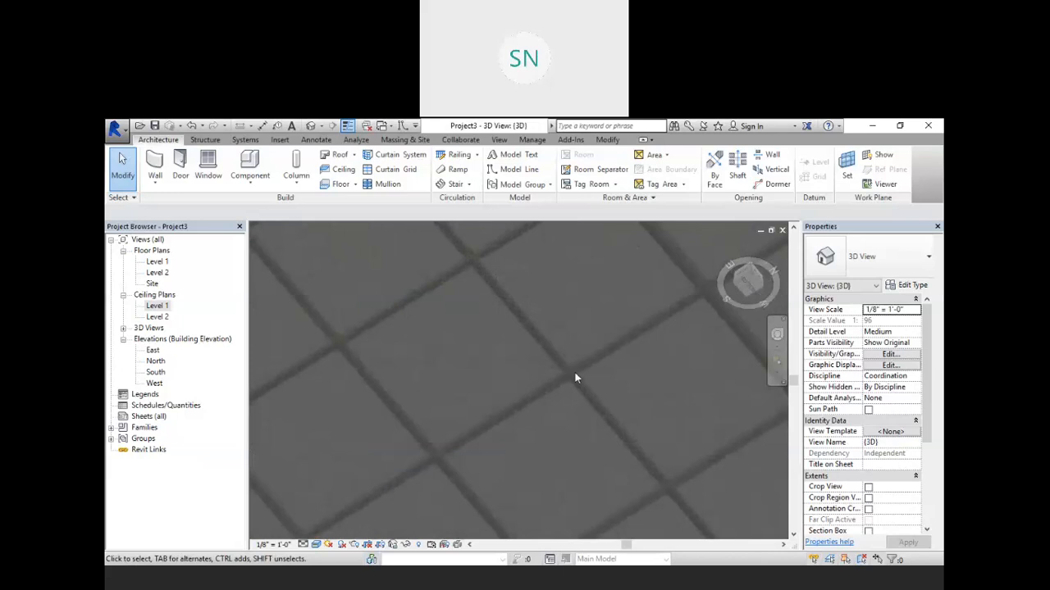
{"action": "scroll", "coordinate": [588, 344], "scroll_direction": "down", "scroll_amount": 5}
{"action": "scroll", "coordinate": [587, 332], "scroll_direction": "down", "scroll_amount": 6}
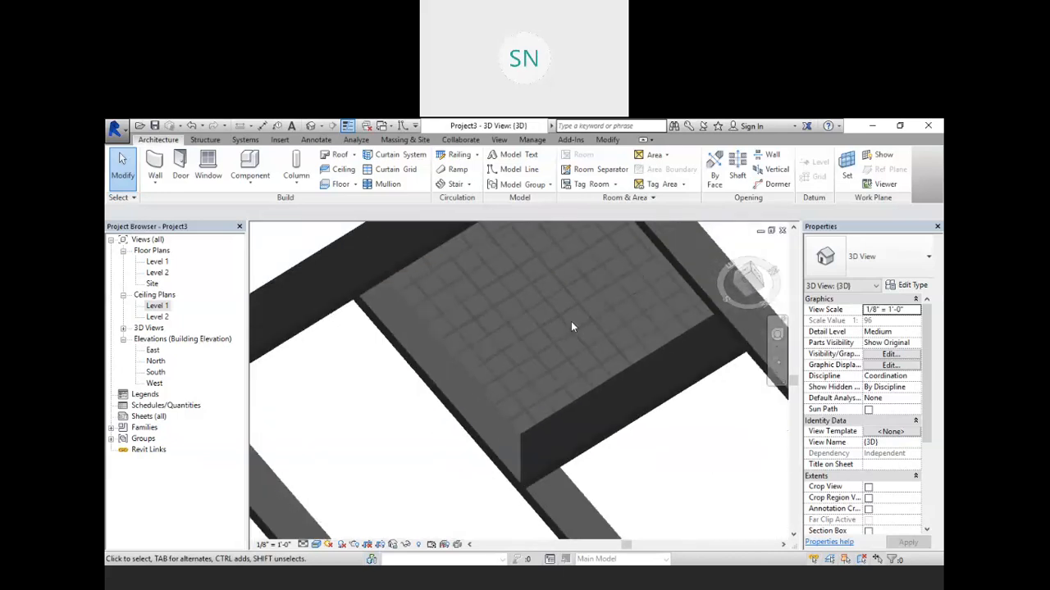
{"action": "scroll", "coordinate": [579, 328], "scroll_direction": "up", "scroll_amount": 4}
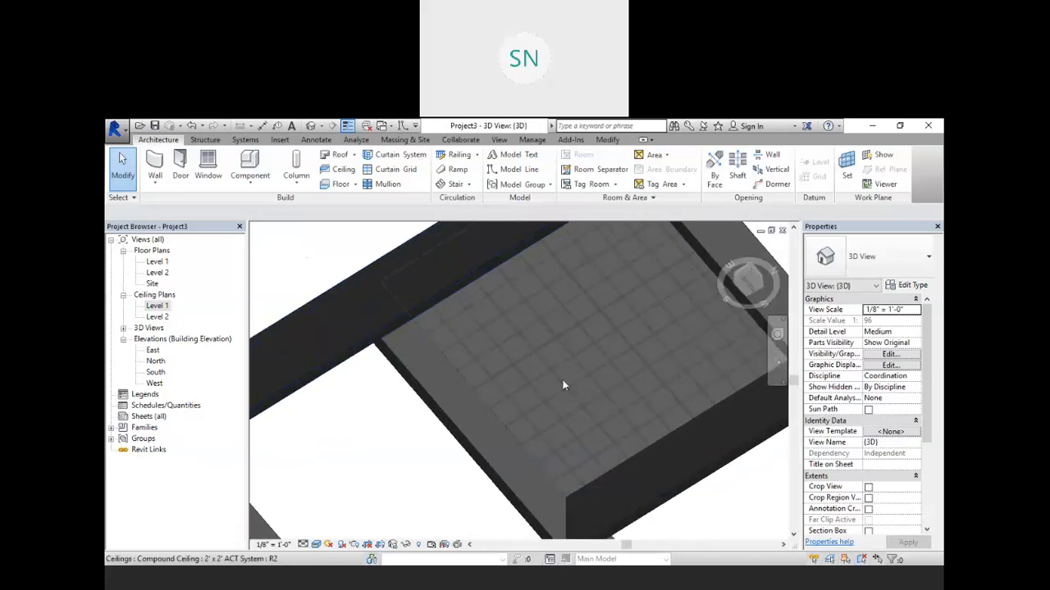
{"action": "scroll", "coordinate": [611, 329], "scroll_direction": "up", "scroll_amount": 3}
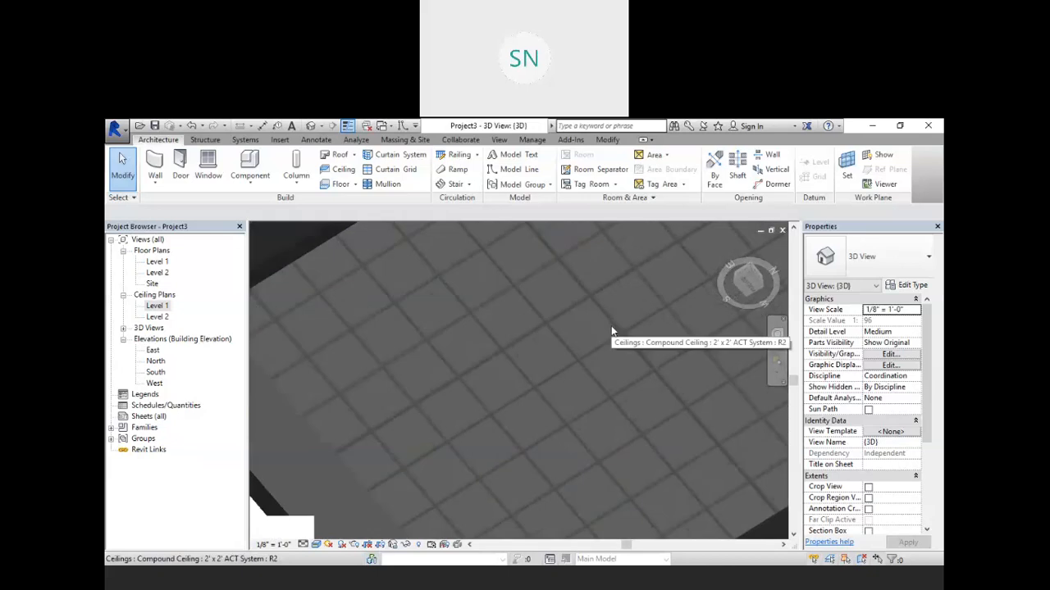
{"action": "scroll", "coordinate": [662, 316], "scroll_direction": "down", "scroll_amount": 1}
{"action": "scroll", "coordinate": [520, 409], "scroll_direction": "up", "scroll_amount": 2}
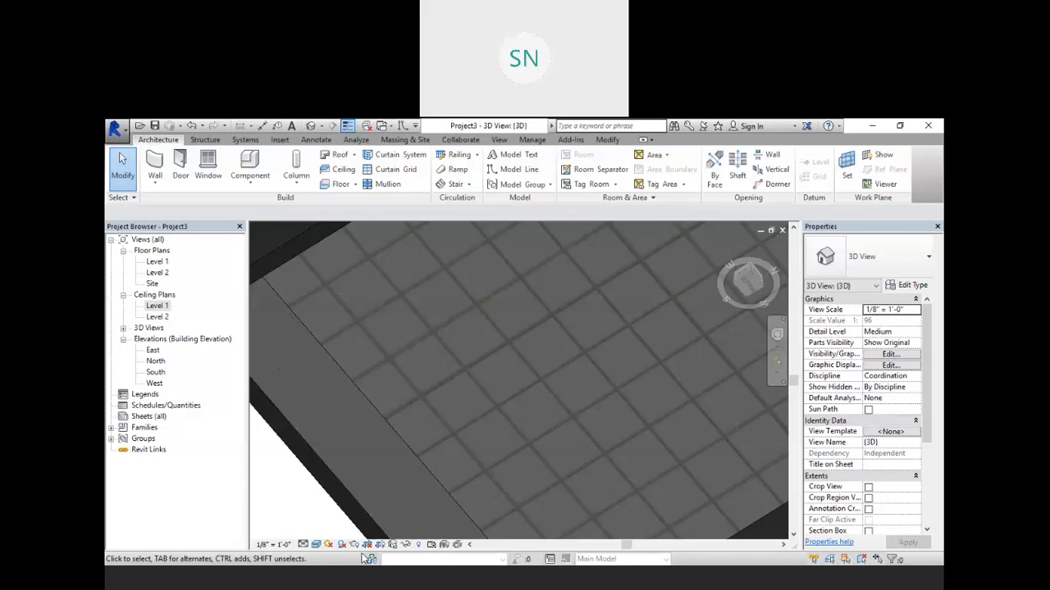
{"action": "left_click", "coordinate": [278, 572]}
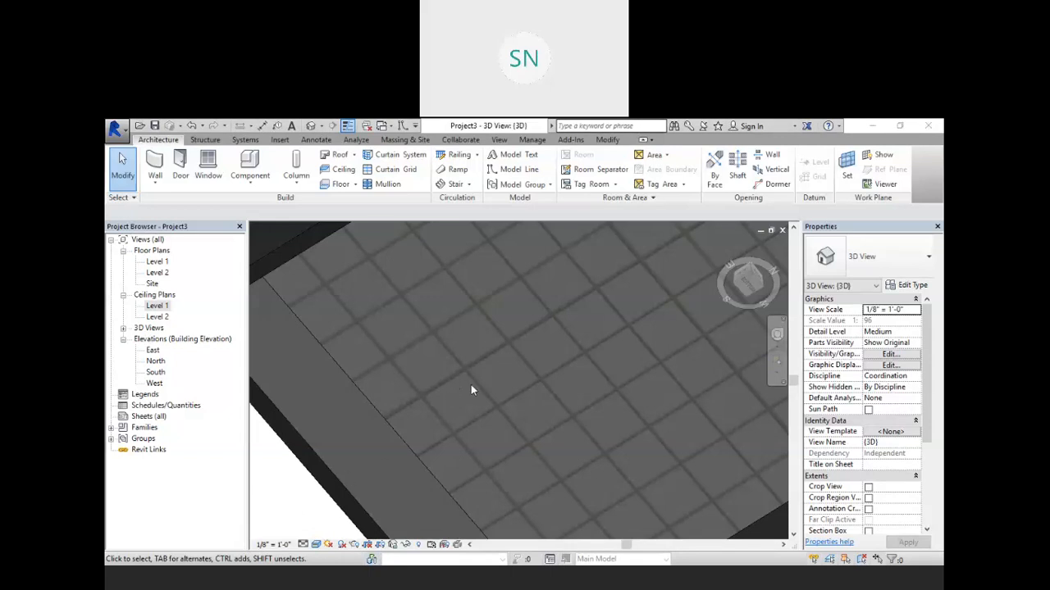
{"action": "scroll", "coordinate": [461, 377], "scroll_direction": "down", "scroll_amount": 5}
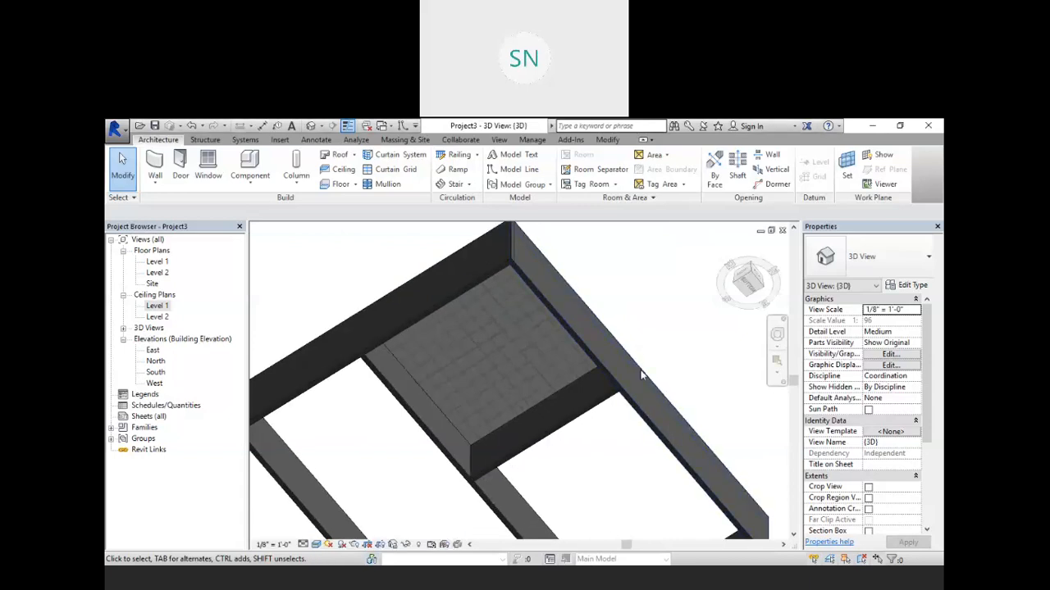
{"action": "scroll", "coordinate": [649, 317], "scroll_direction": "up", "scroll_amount": 2}
{"action": "scroll", "coordinate": [629, 319], "scroll_direction": "down", "scroll_amount": 3}
{"action": "middle_click_drag", "start_coordinate": [629, 318], "coordinate": [583, 353]}
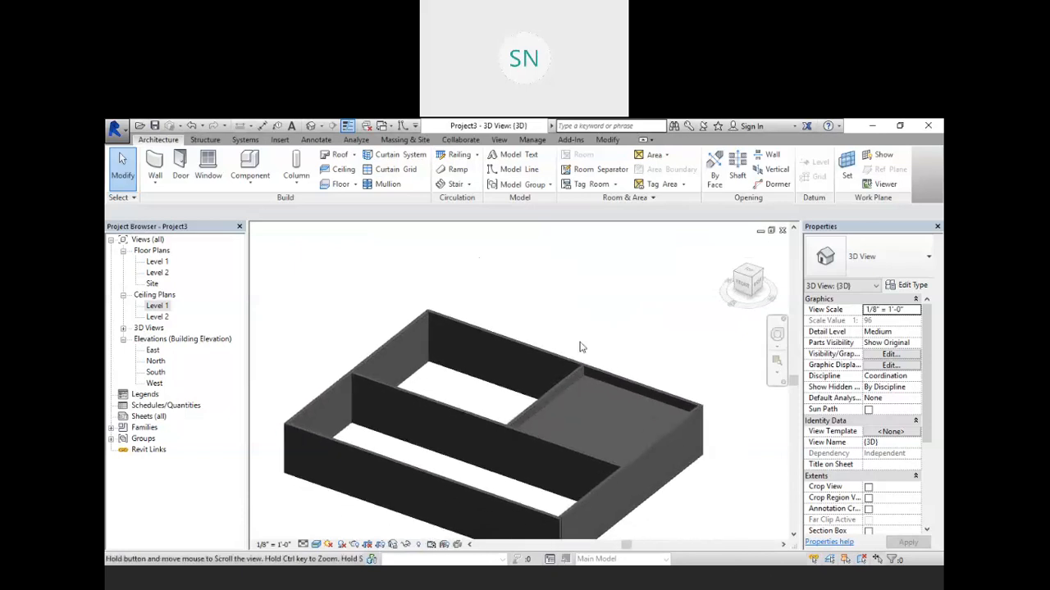
Step: Place a GWB on Mtl. Stud compound ceiling with a 9' height offset in the upper-left room on Level 1
{"action": "double_click", "coordinate": [156, 306]}
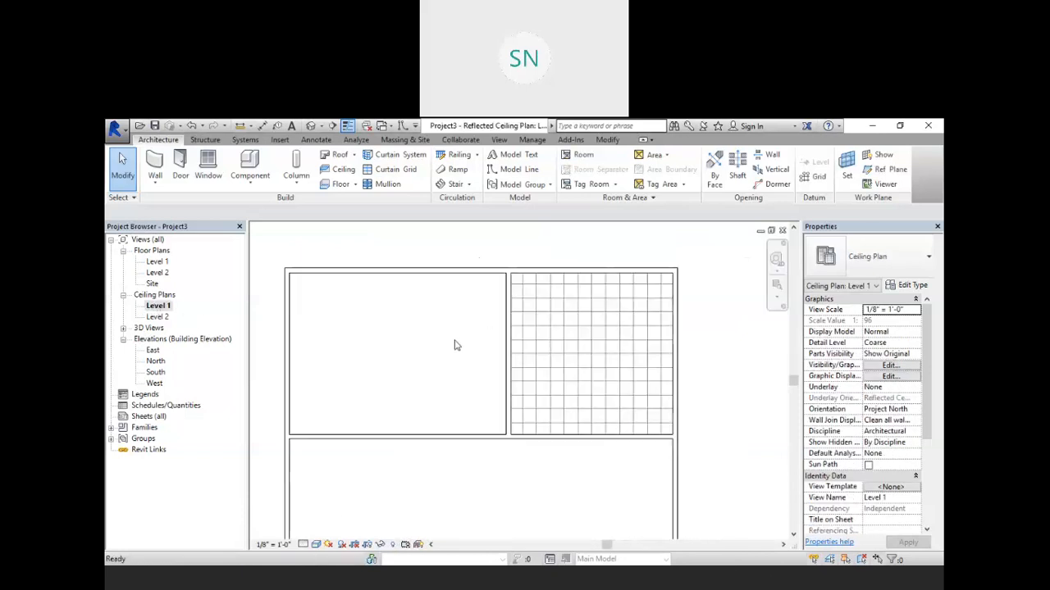
{"action": "middle_click_drag", "start_coordinate": [457, 344], "coordinate": [492, 358]}
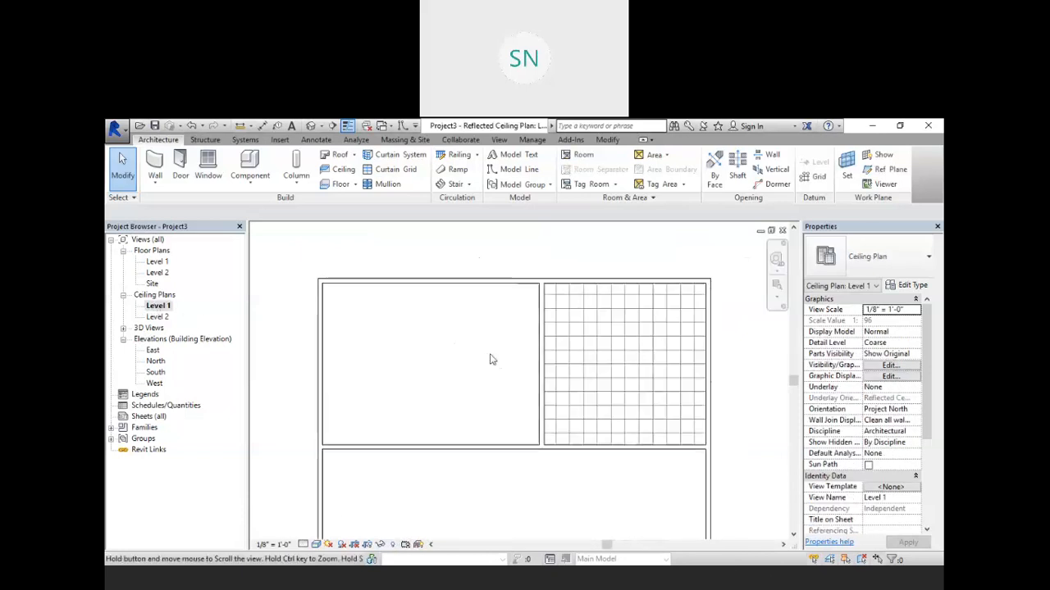
{"action": "left_click", "coordinate": [336, 168]}
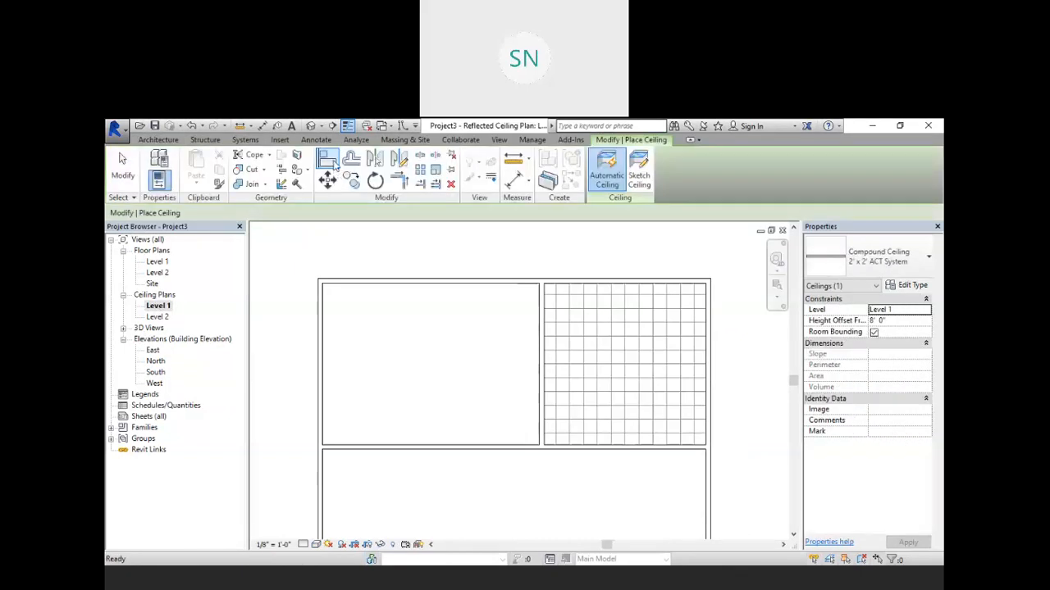
{"action": "left_click", "coordinate": [879, 257]}
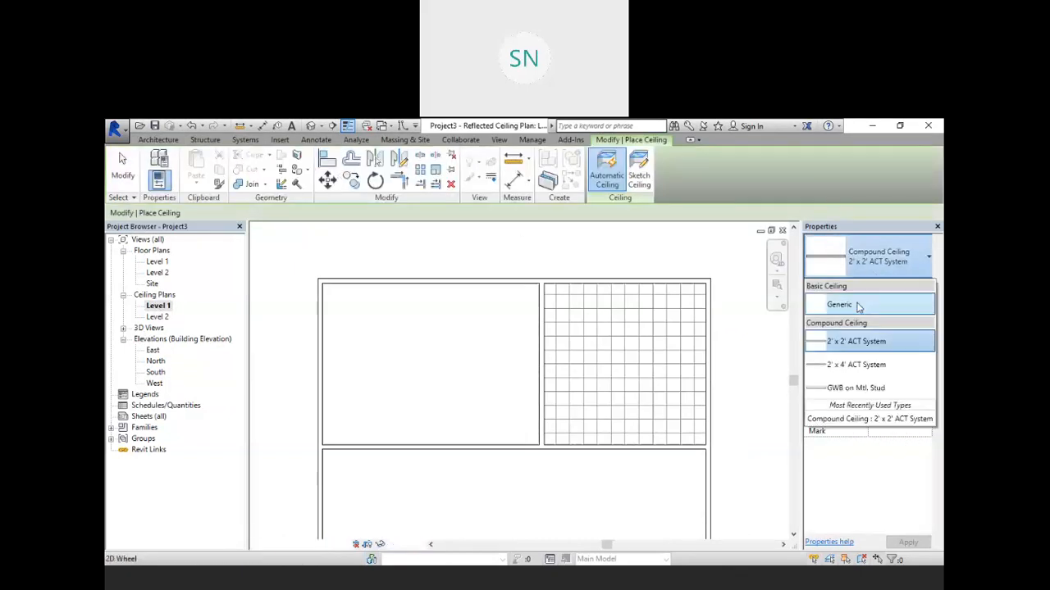
{"action": "left_click", "coordinate": [844, 390]}
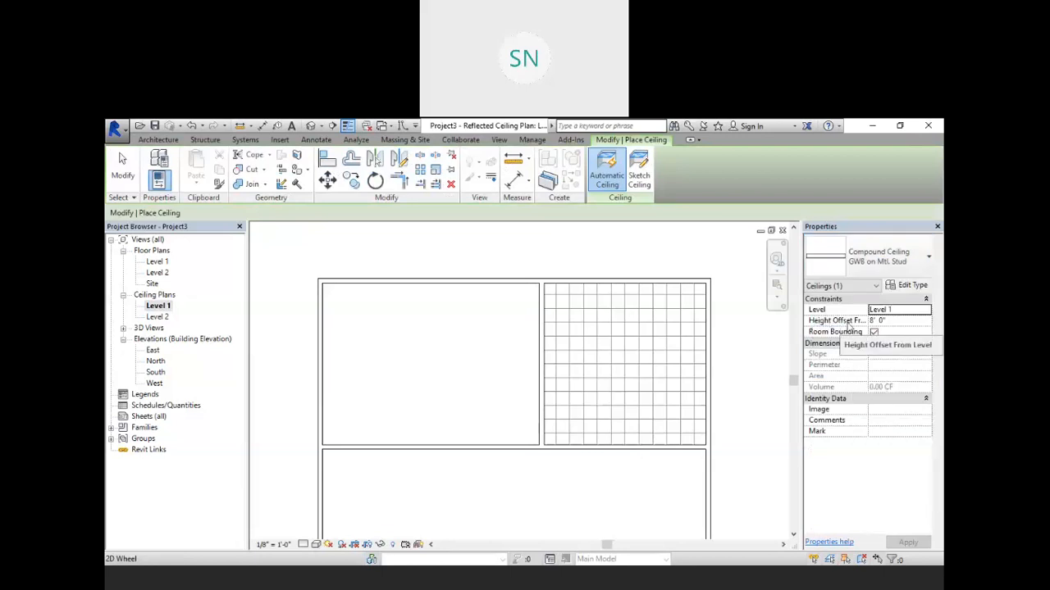
{"action": "left_click", "coordinate": [892, 321]}
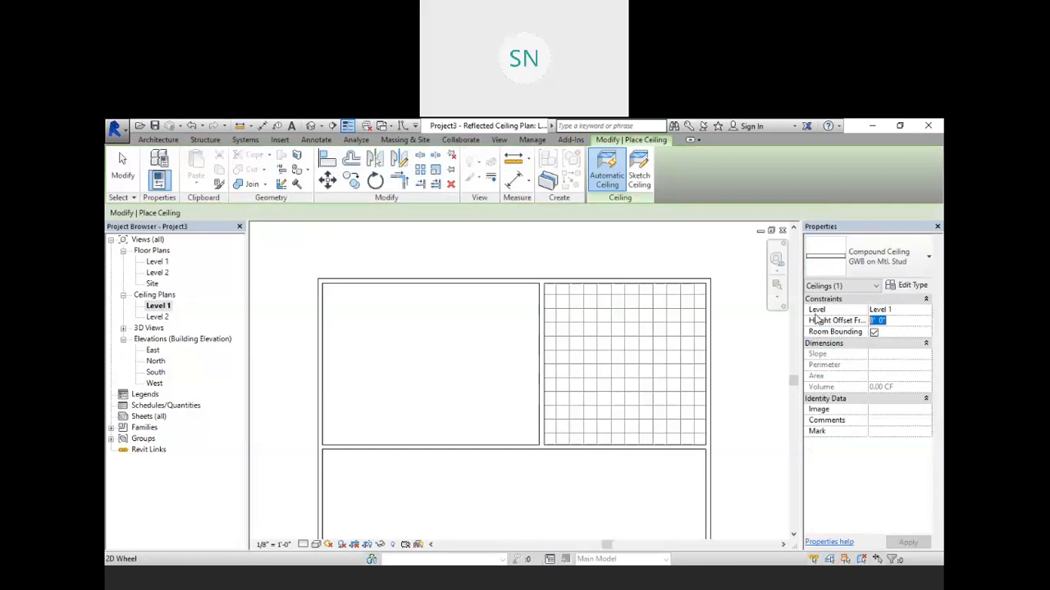
{"action": "type", "text": "9'"}
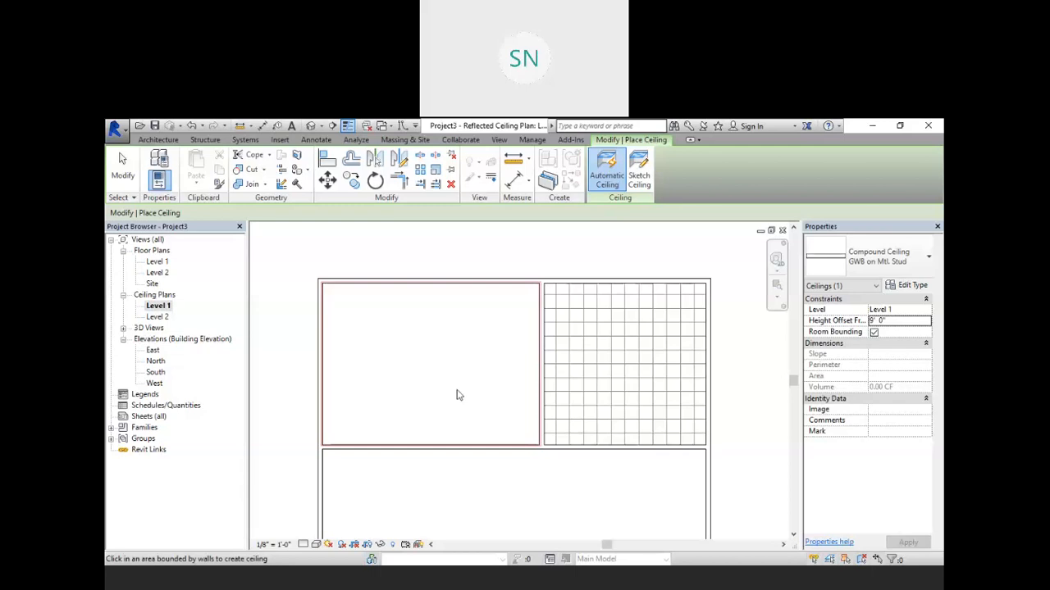
{"action": "right_click", "coordinate": [665, 243]}
{"action": "left_click", "coordinate": [680, 242]}
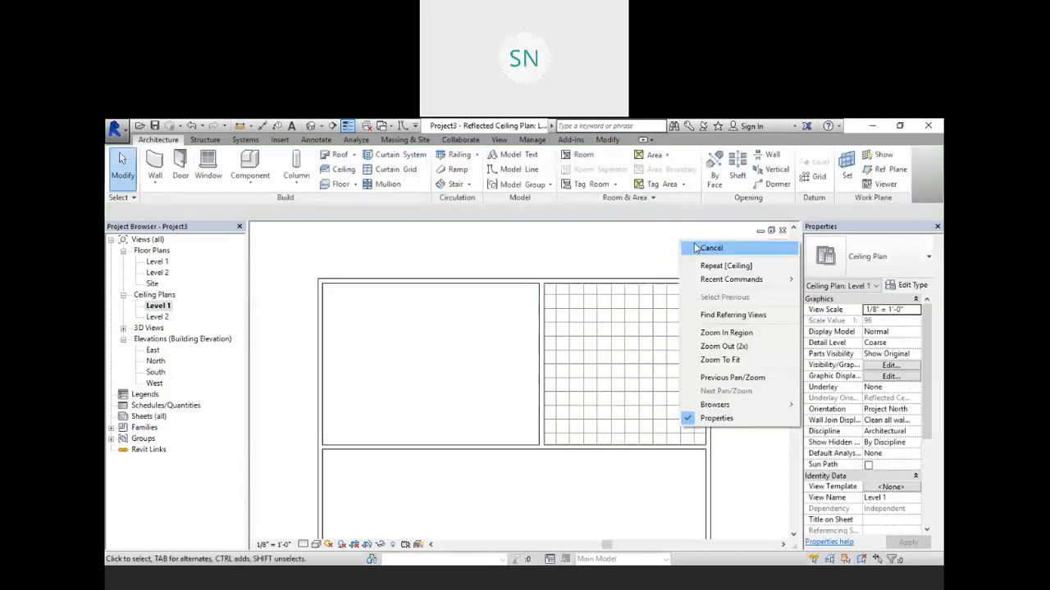
Step: Open the default 3D view and orbit and zoom around the model to examine the placed ceilings
{"action": "left_click", "coordinate": [311, 127]}
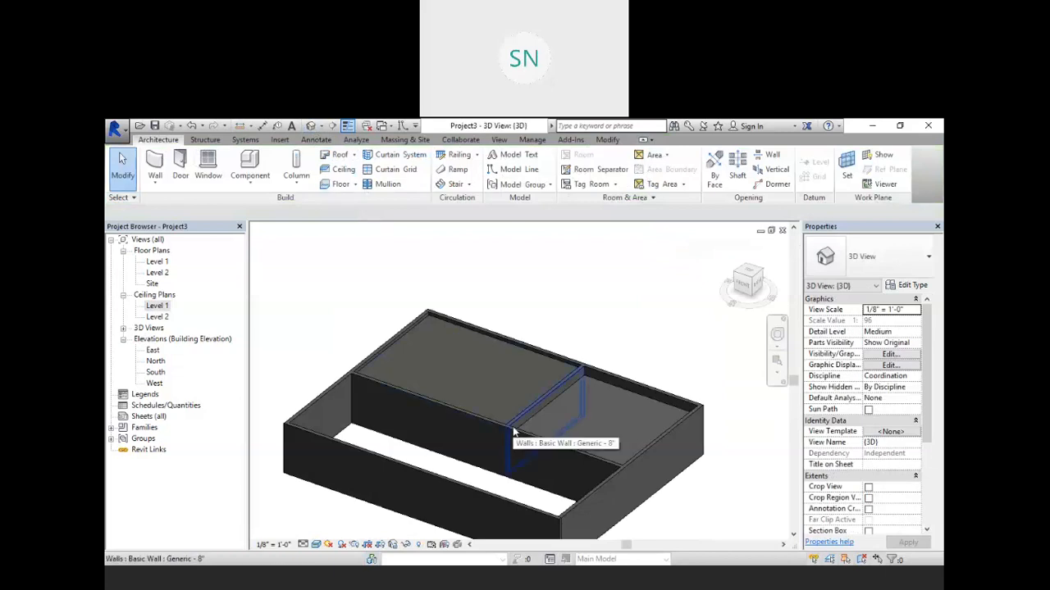
{"action": "middle_click_drag", "start_coordinate": [500, 438], "coordinate": [369, 219], "text": "shift"}
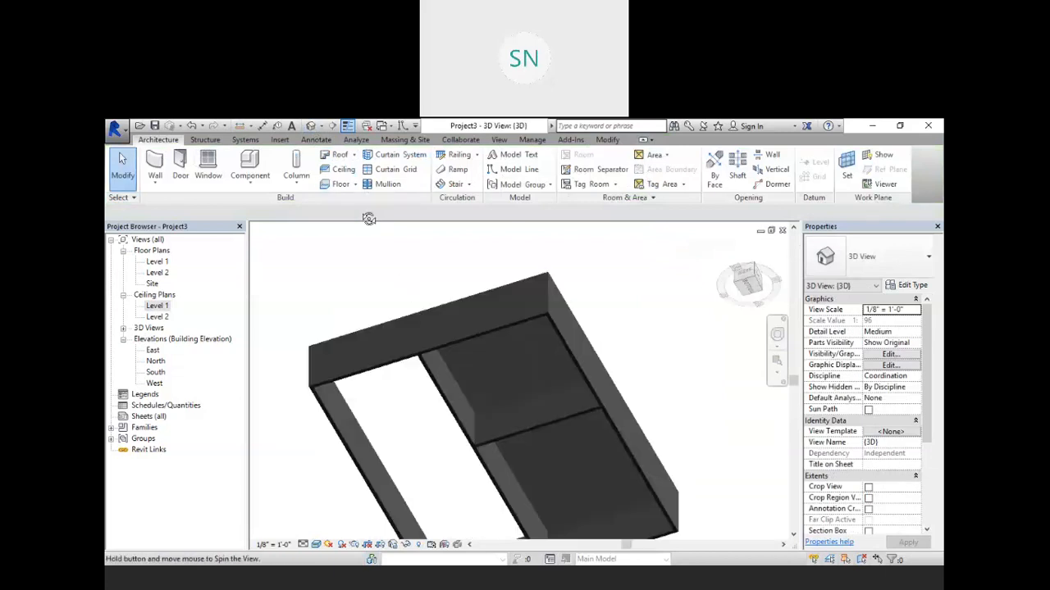
{"action": "scroll", "coordinate": [571, 492], "scroll_direction": "up", "scroll_amount": 8}
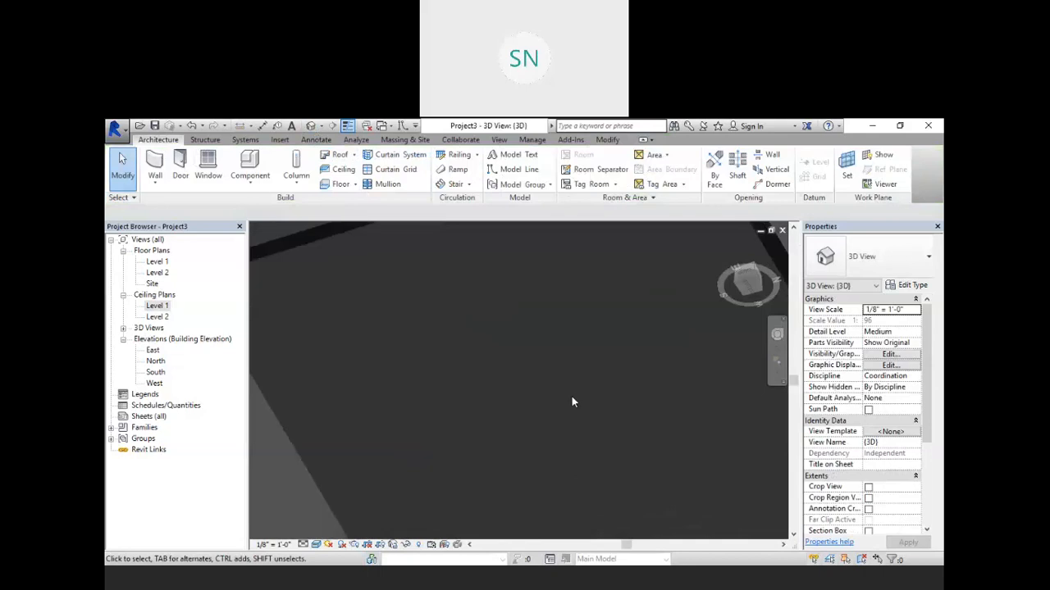
{"action": "scroll", "coordinate": [560, 375], "scroll_direction": "down", "scroll_amount": 4}
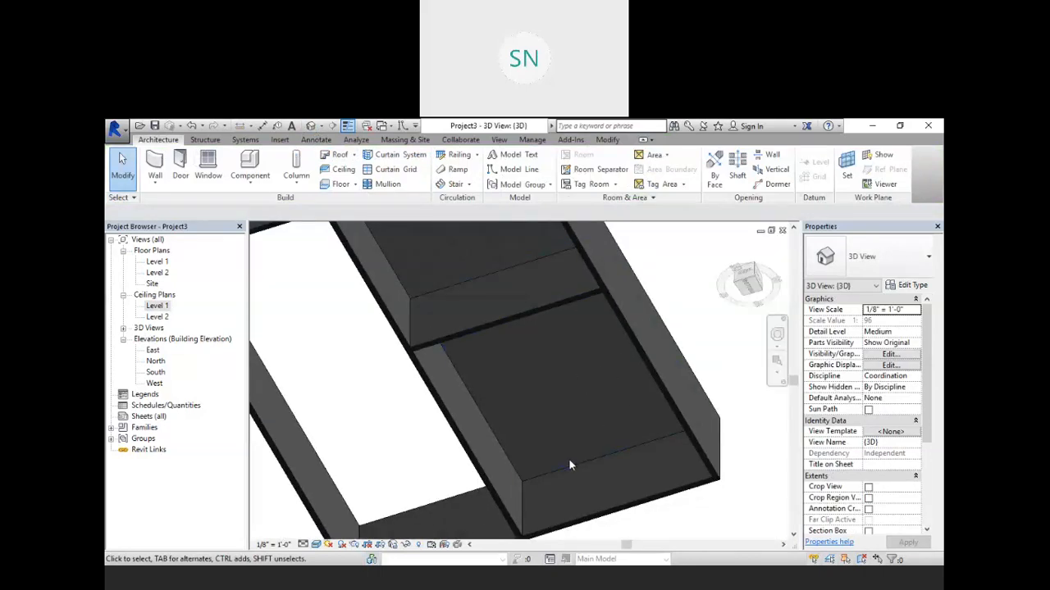
{"action": "scroll", "coordinate": [571, 461], "scroll_direction": "up", "scroll_amount": 3}
{"action": "scroll", "coordinate": [589, 443], "scroll_direction": "down", "scroll_amount": 1}
{"action": "middle_click_drag", "start_coordinate": [588, 442], "coordinate": [628, 413]}
{"action": "middle_click_drag", "start_coordinate": [603, 359], "coordinate": [448, 370], "text": "shift"}
{"action": "scroll", "coordinate": [497, 376], "scroll_direction": "up", "scroll_amount": 5}
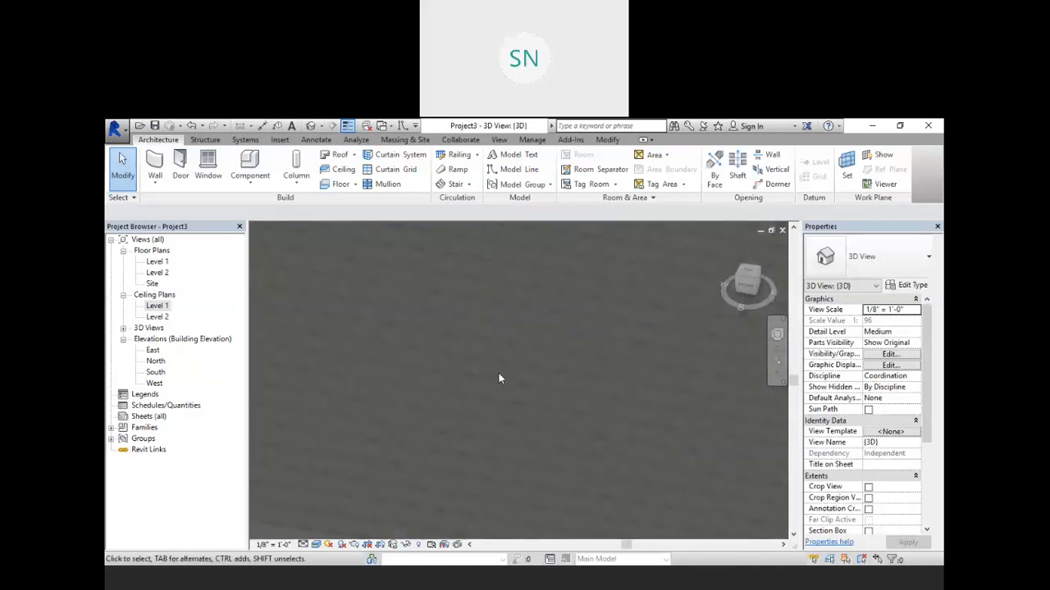
{"action": "scroll", "coordinate": [498, 373], "scroll_direction": "up", "scroll_amount": 5}
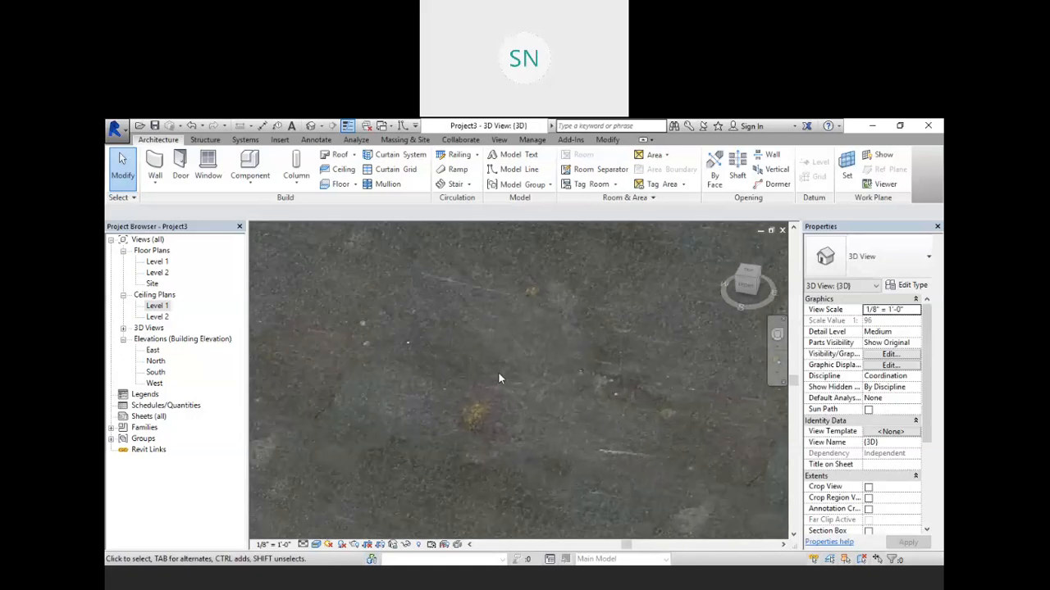
{"action": "scroll", "coordinate": [498, 373], "scroll_direction": "down", "scroll_amount": 3}
{"action": "scroll", "coordinate": [497, 376], "scroll_direction": "down", "scroll_amount": 5}
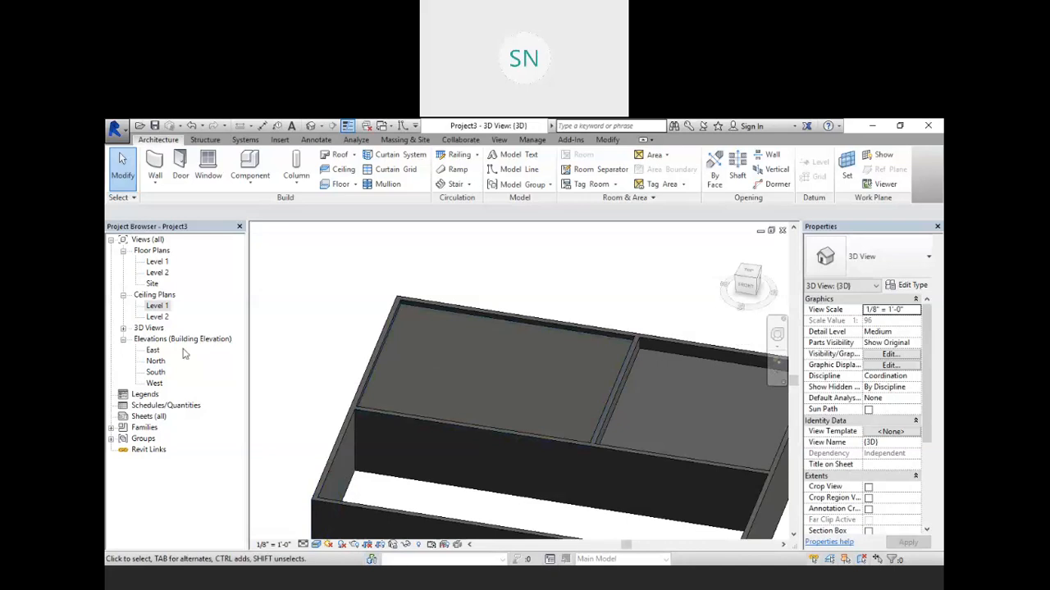
Step: Open the Level 1 ceiling plan, start sketching a ceiling, and draw a spline boundary across the upper-left room from wall to wall
{"action": "double_click", "coordinate": [157, 306]}
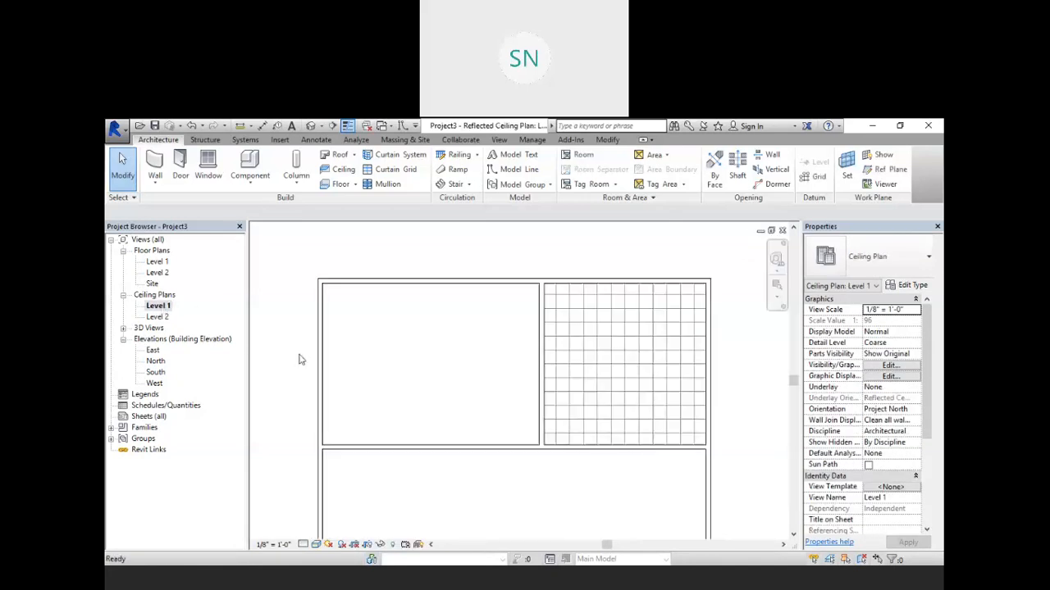
{"action": "scroll", "coordinate": [435, 382], "scroll_direction": "up", "scroll_amount": 3}
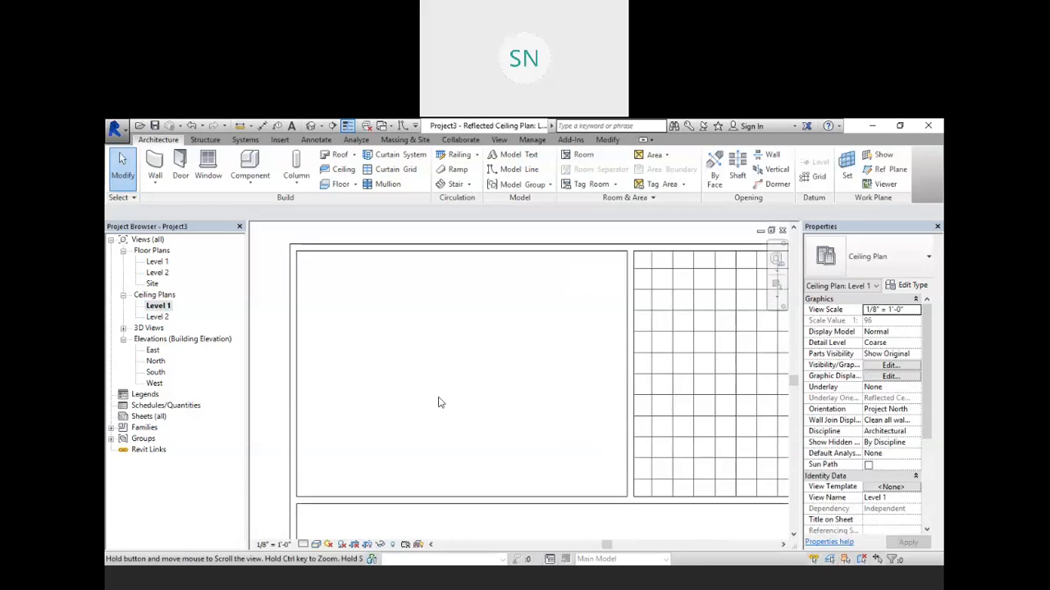
{"action": "scroll", "coordinate": [438, 403], "scroll_direction": "down", "scroll_amount": 1}
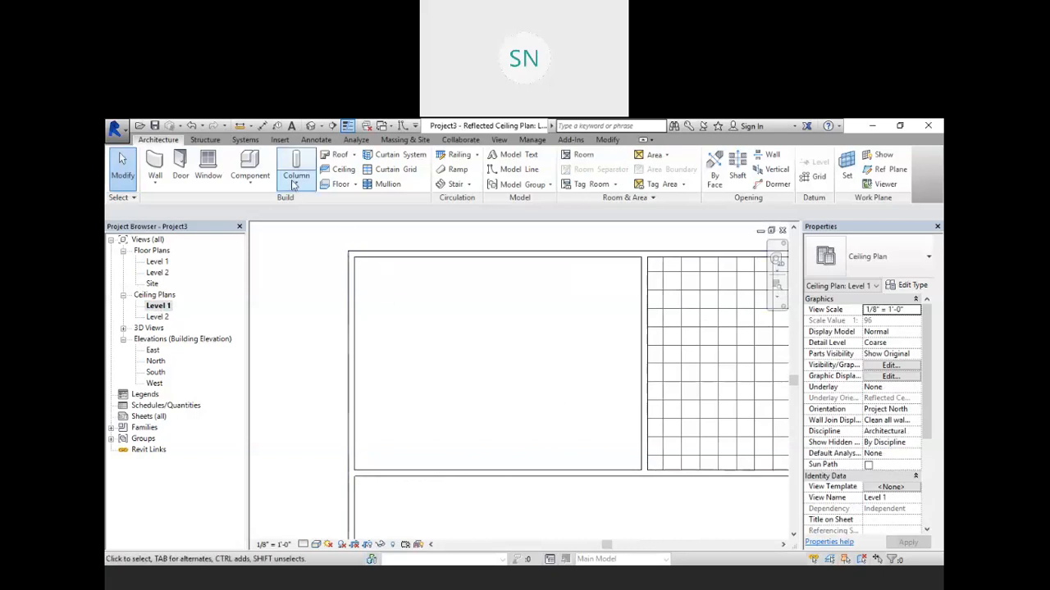
{"action": "left_click", "coordinate": [338, 170]}
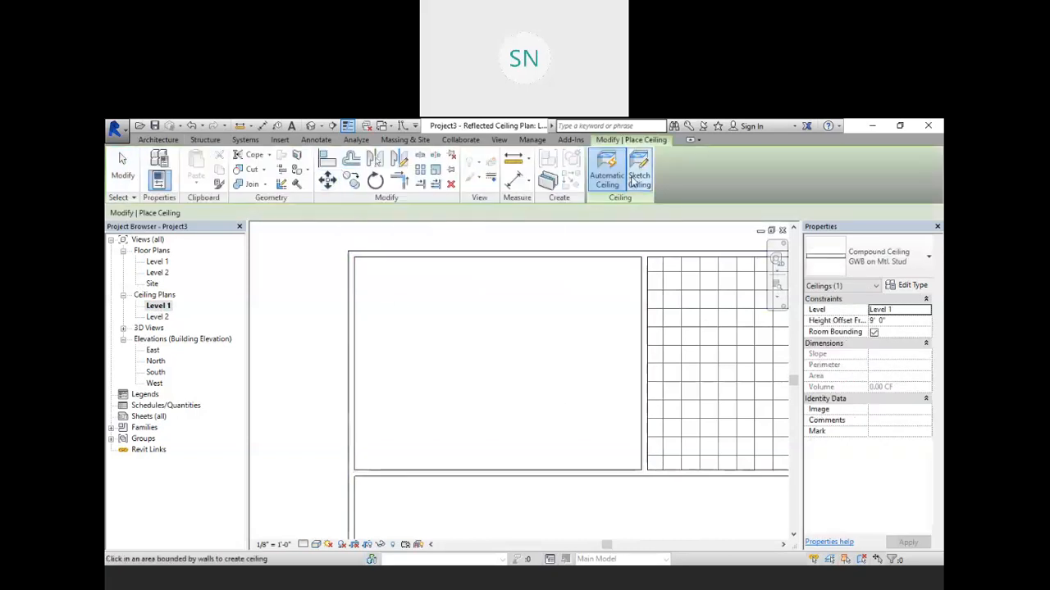
{"action": "left_click", "coordinate": [640, 169]}
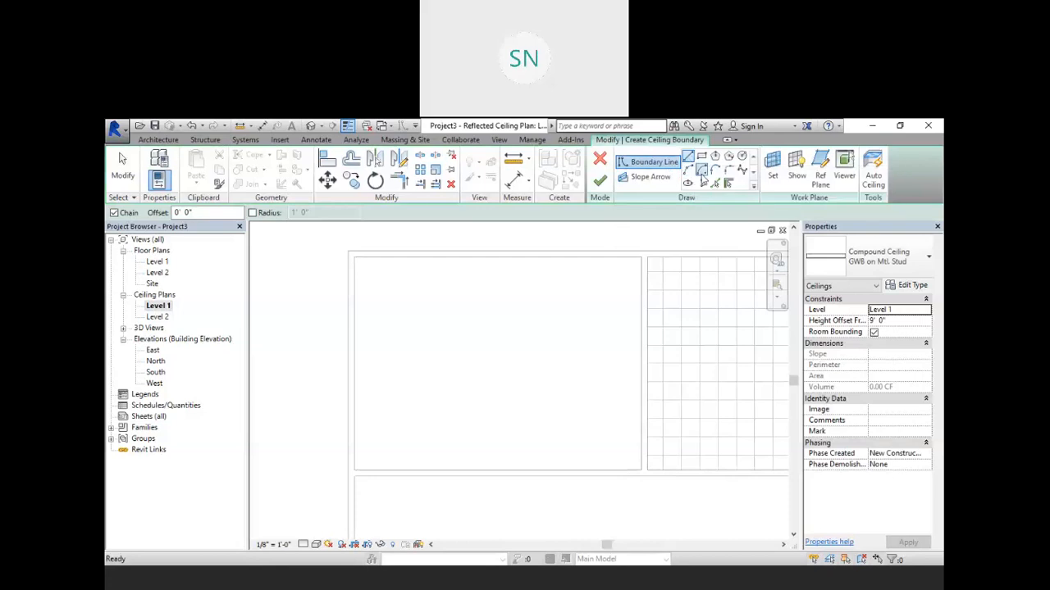
{"action": "left_click", "coordinate": [742, 169]}
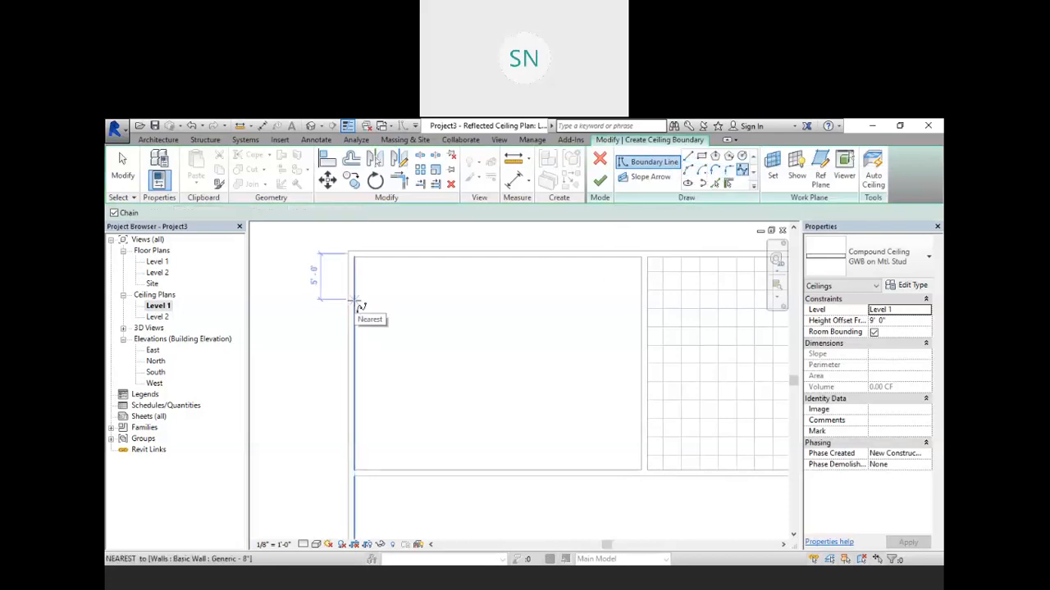
{"action": "left_click", "coordinate": [355, 300]}
{"action": "left_click", "coordinate": [443, 276]}
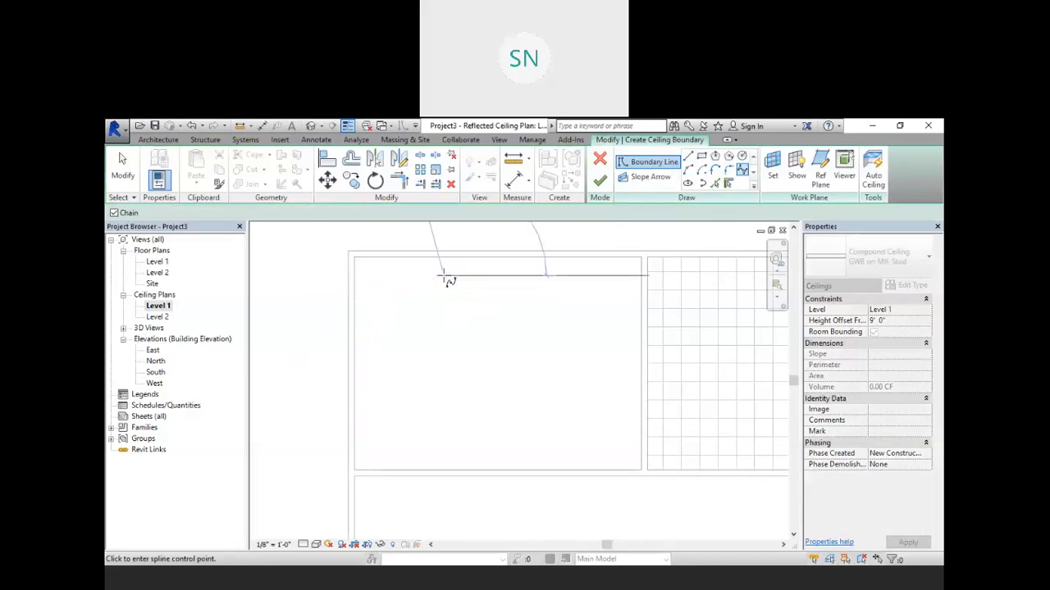
{"action": "left_click", "coordinate": [569, 333]}
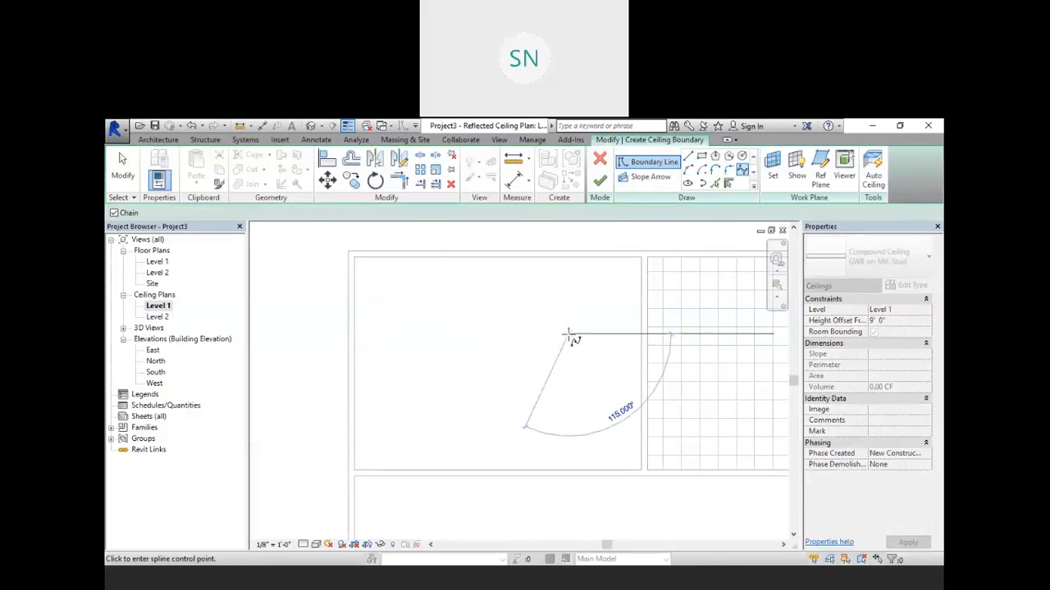
{"action": "left_click", "coordinate": [642, 295]}
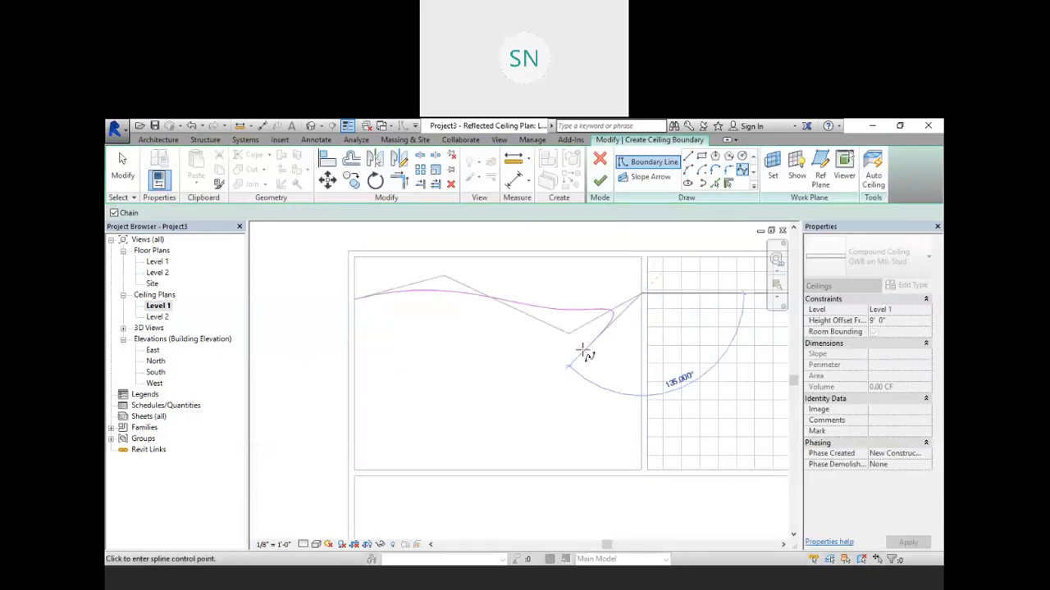
{"action": "key", "text": "Escape"}
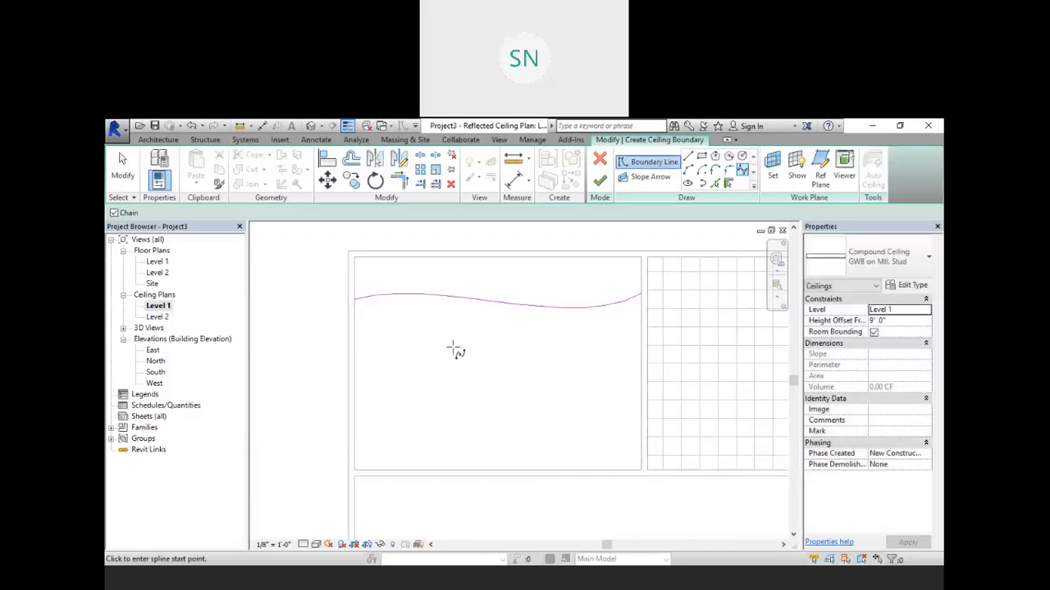
{"action": "right_click", "coordinate": [455, 348]}
{"action": "left_click", "coordinate": [467, 348]}
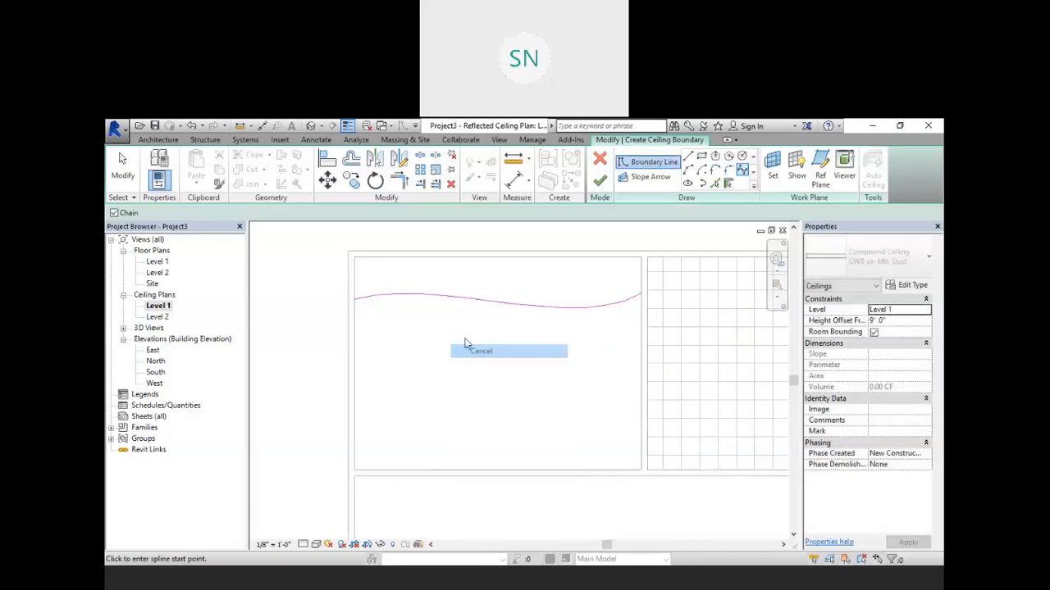
Step: Reshape the spline by moving its two middle control points
{"action": "left_click", "coordinate": [444, 292]}
{"action": "left_click_drag", "start_coordinate": [443, 277], "coordinate": [476, 240]}
{"action": "left_click_drag", "start_coordinate": [568, 333], "coordinate": [515, 376]}
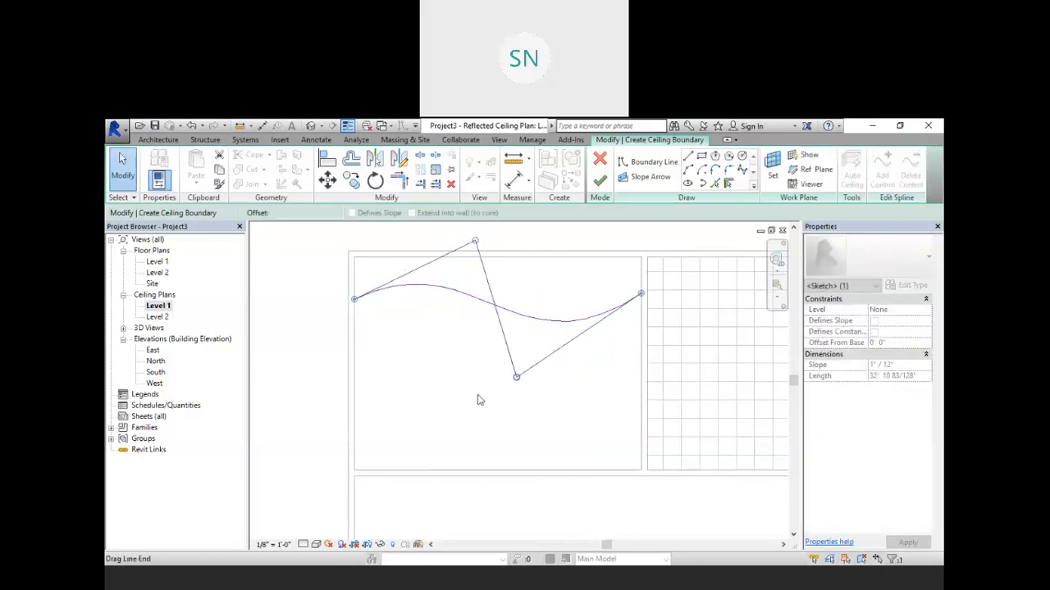
{"action": "left_click", "coordinate": [312, 378]}
{"action": "left_click", "coordinate": [463, 302]}
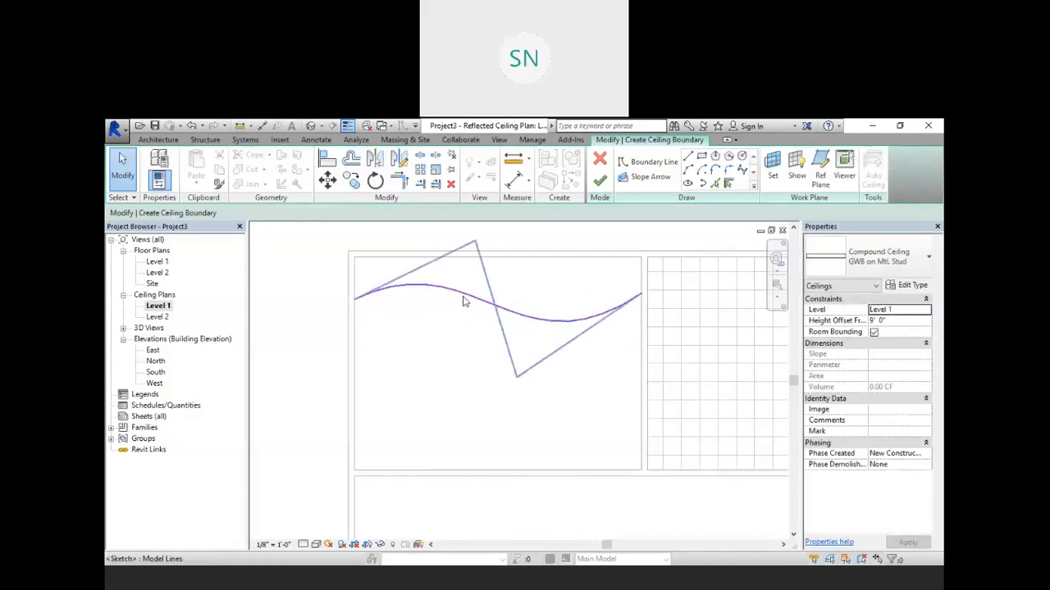
{"action": "left_click", "coordinate": [665, 229]}
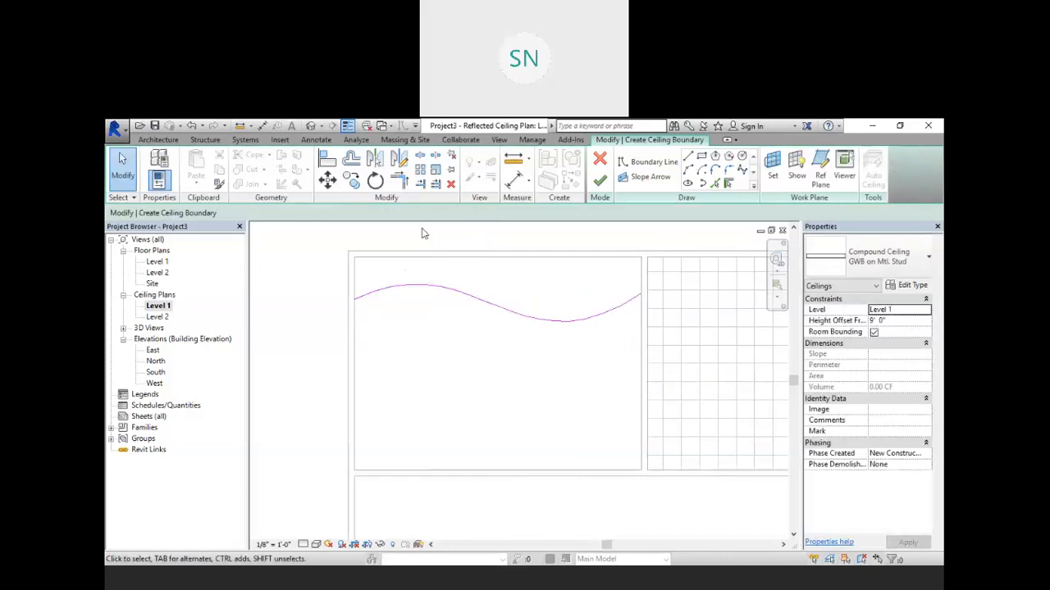
Step: Copy the spline straight down about 11' into the lower part of the room
{"action": "left_click", "coordinate": [434, 287]}
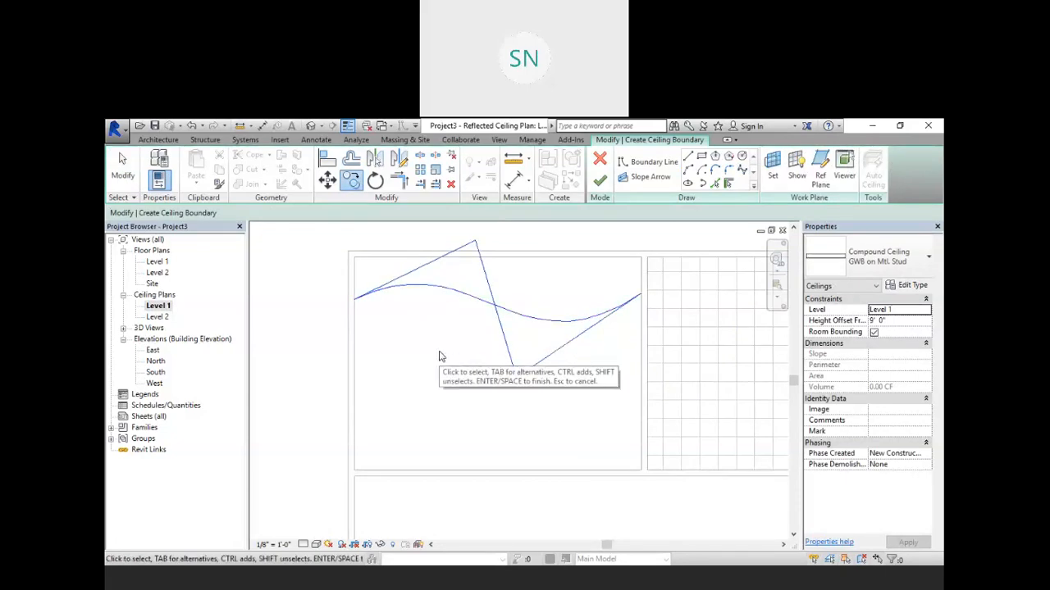
{"action": "key", "text": "m"}
{"action": "key", "text": "v"}
{"action": "left_click", "coordinate": [354, 300]}
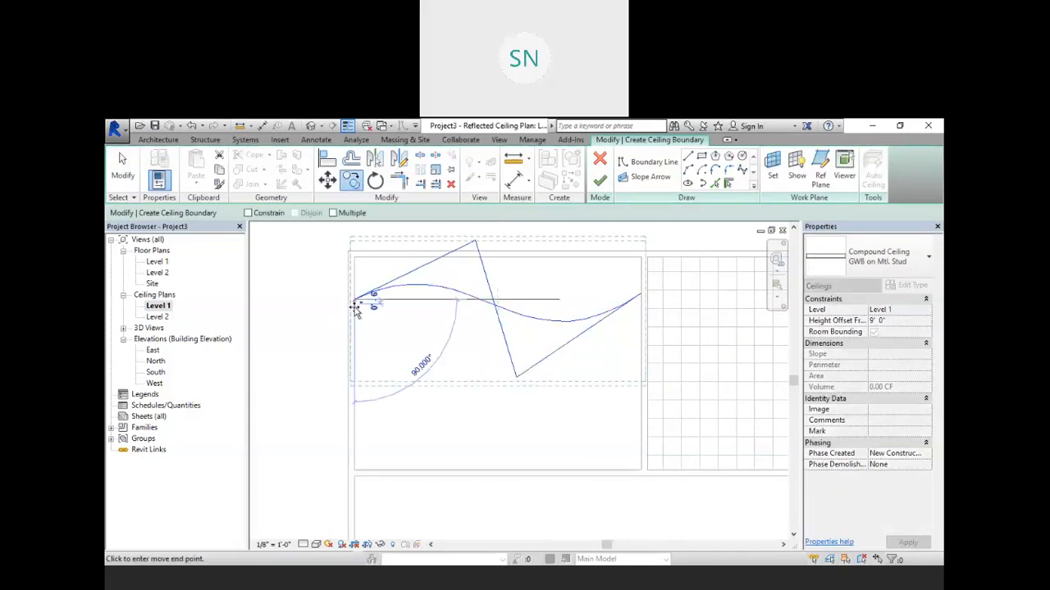
{"action": "left_click", "coordinate": [355, 411]}
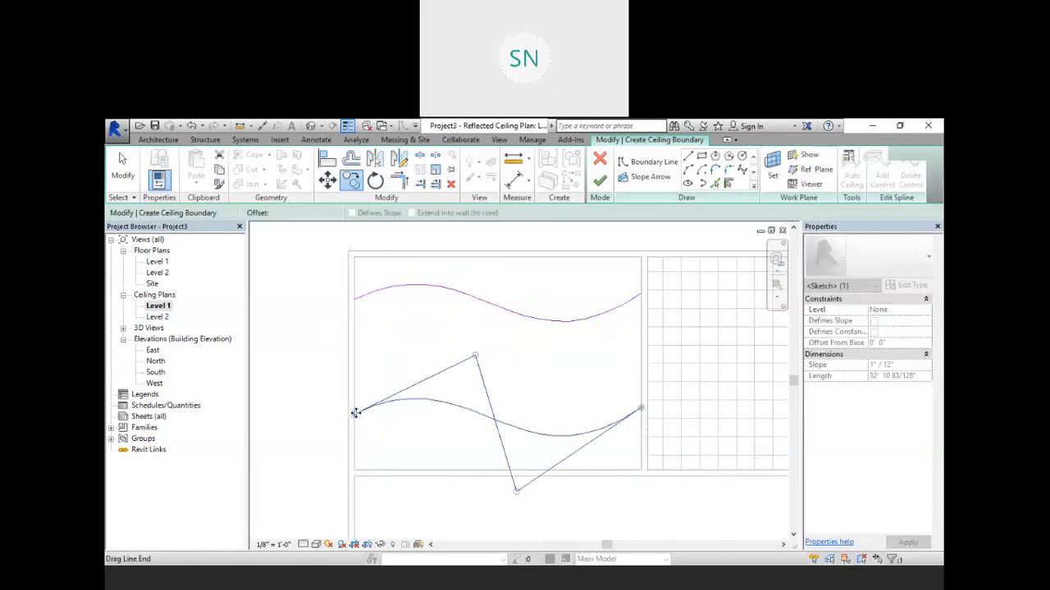
{"action": "left_click", "coordinate": [264, 408]}
Step: Nudge the copied spline up and then back down
{"action": "left_click", "coordinate": [485, 420]}
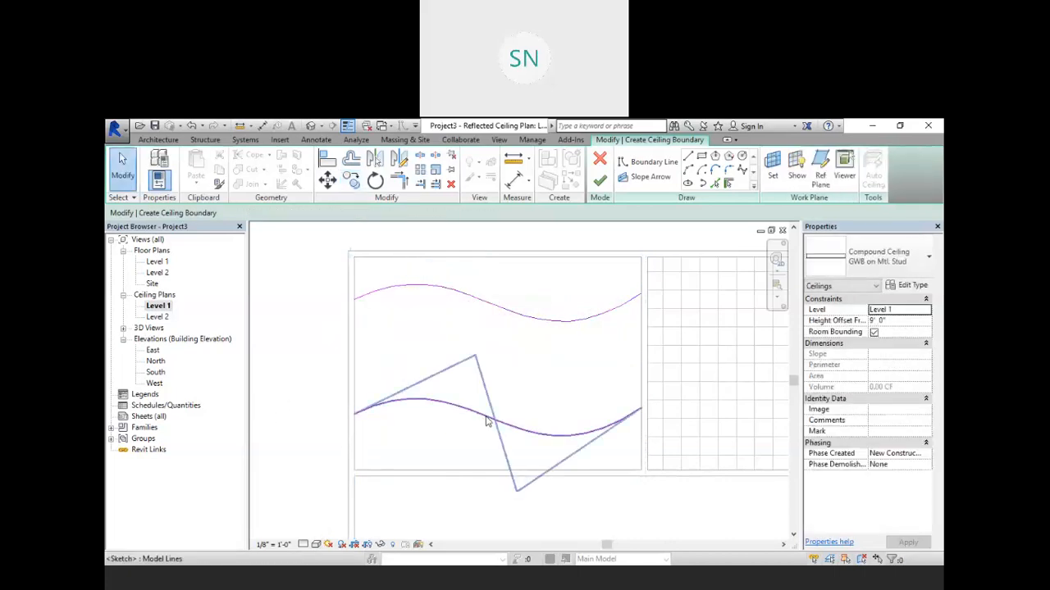
{"action": "key", "text": "Up"}
{"action": "key", "text": "Up"}
{"action": "key", "text": "Up"}
{"action": "key", "text": "Up"}
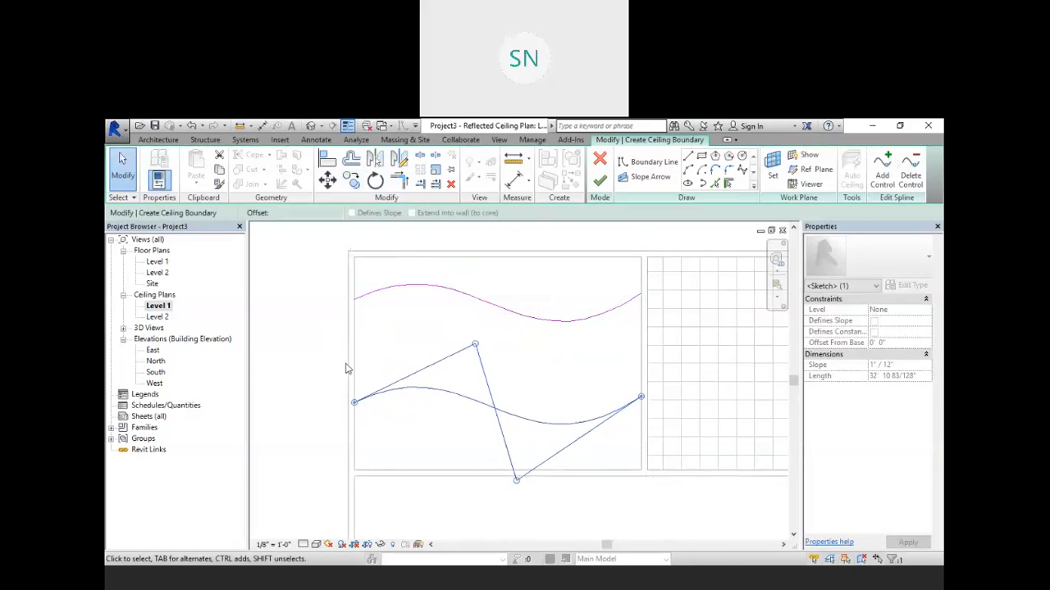
{"action": "key", "text": "Down"}
{"action": "key", "text": "Down"}
{"action": "key", "text": "Down"}
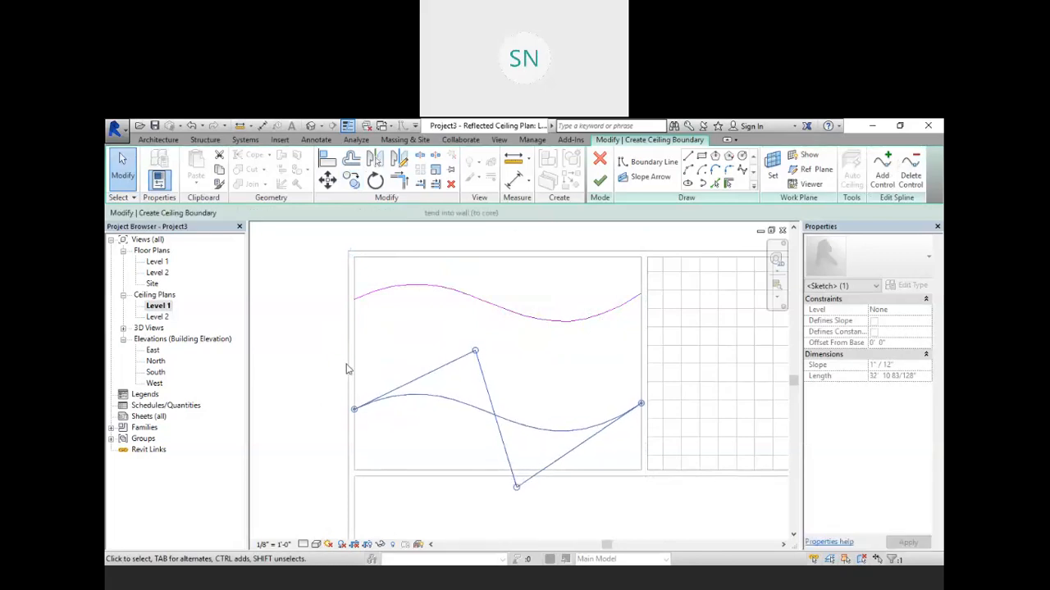
{"action": "left_click", "coordinate": [306, 349]}
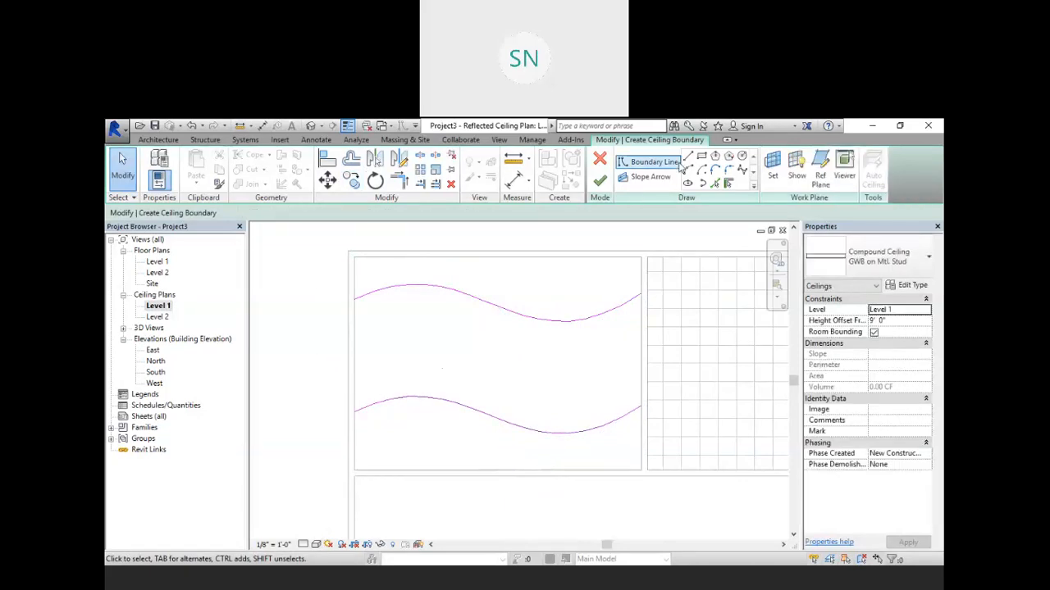
Step: Draw boundary lines from the upper spline's right end up to the corner and along the room's top edge
{"action": "left_click", "coordinate": [648, 162]}
{"action": "left_click", "coordinate": [641, 291]}
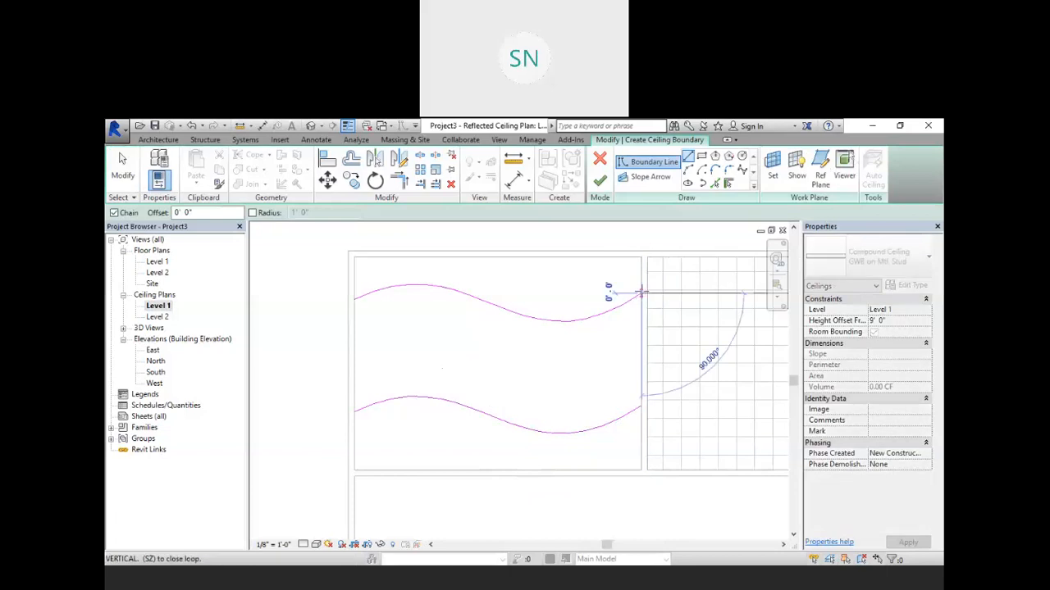
{"action": "left_click", "coordinate": [640, 257]}
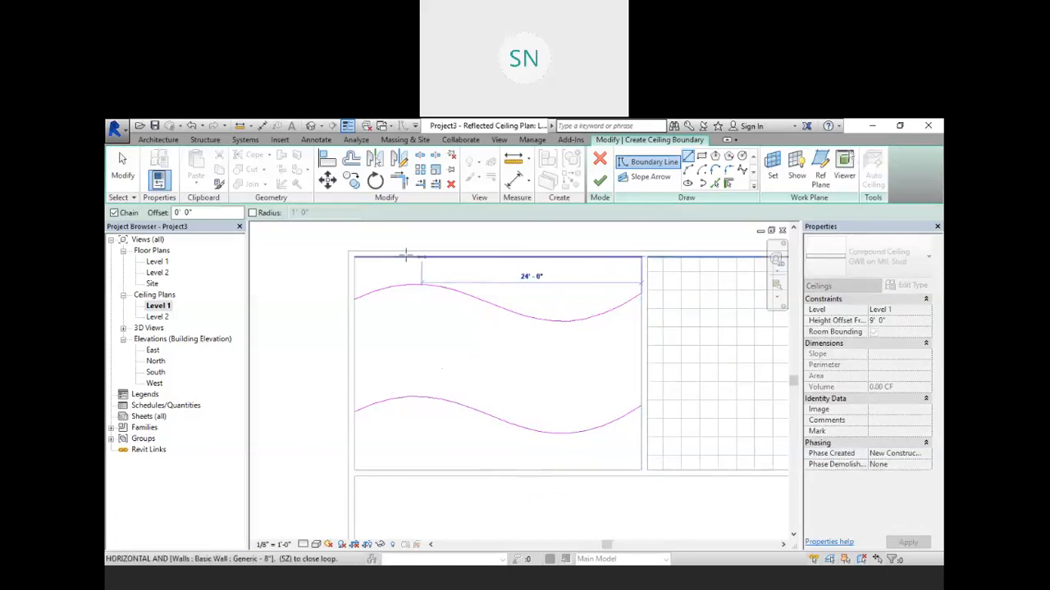
{"action": "left_click", "coordinate": [353, 257]}
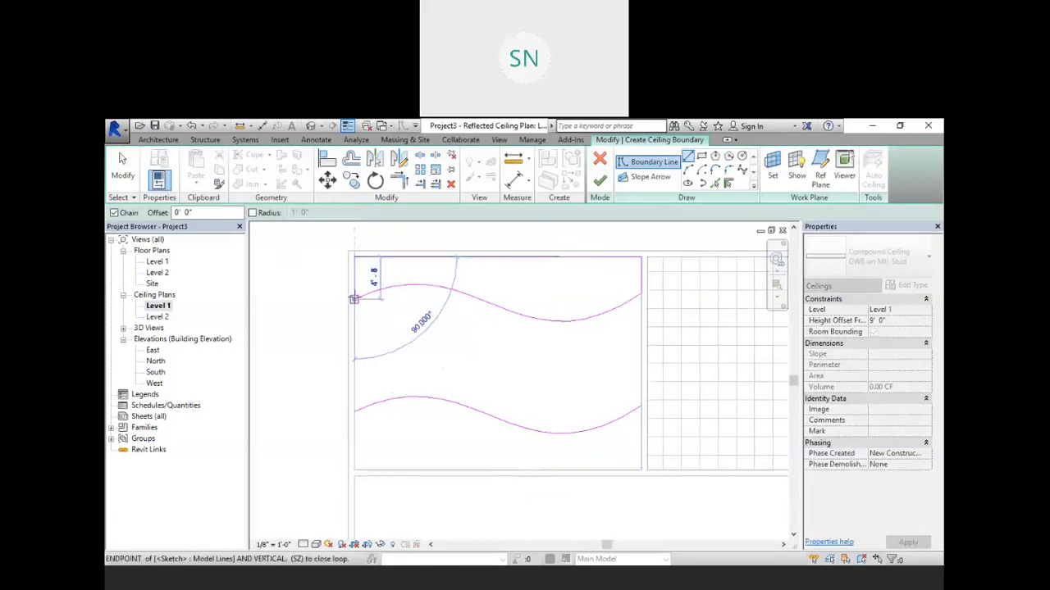
{"action": "key", "text": "Escape"}
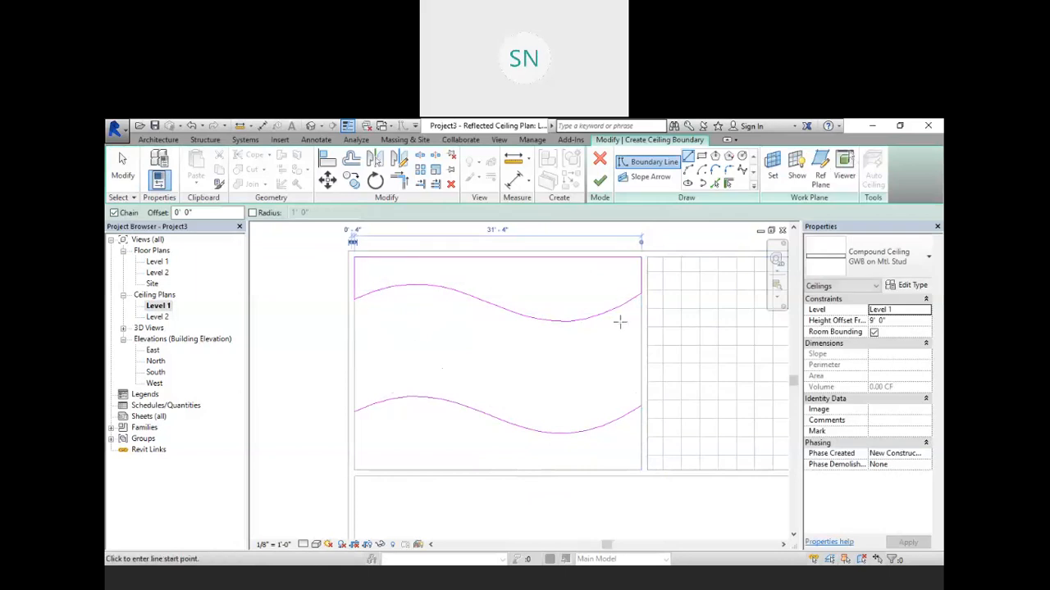
Step: Draw boundary lines from the lower spline's right end down to the corner, along the bottom edge, up to its left end, and finish the ceiling
{"action": "left_click", "coordinate": [640, 404]}
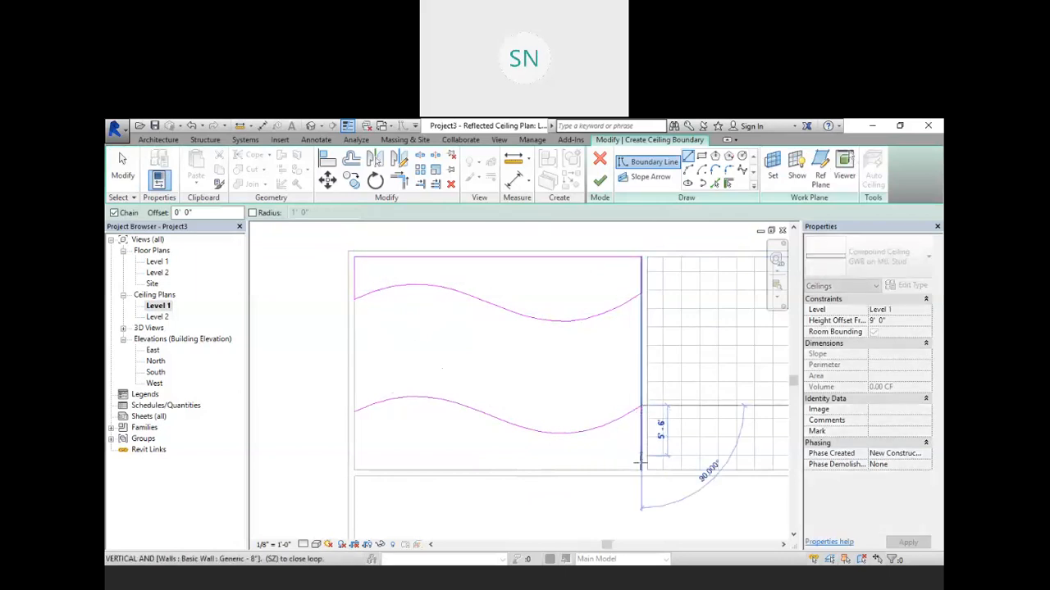
{"action": "left_click", "coordinate": [639, 470]}
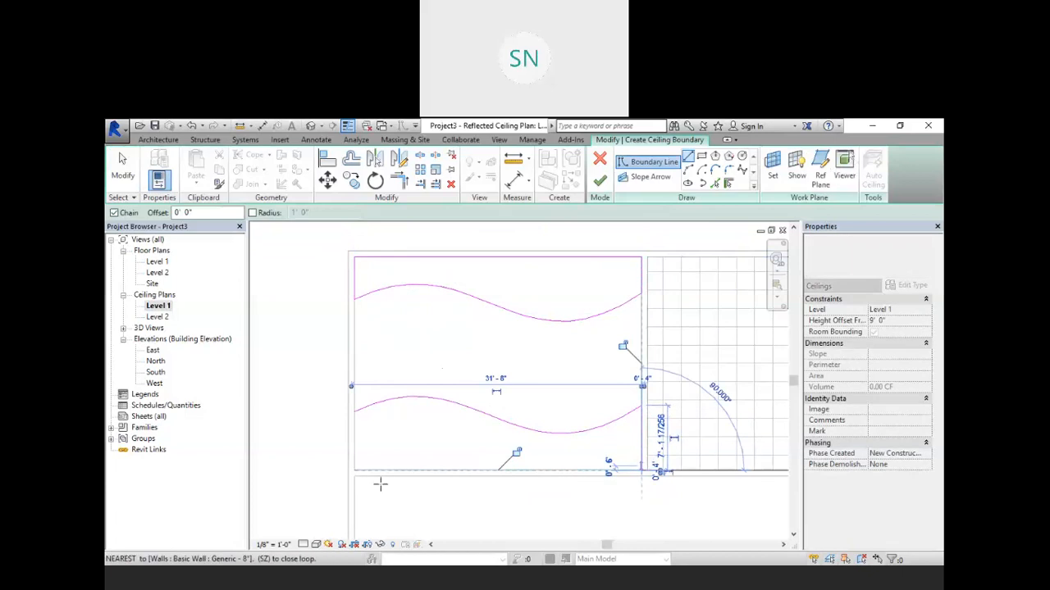
{"action": "left_click", "coordinate": [353, 471]}
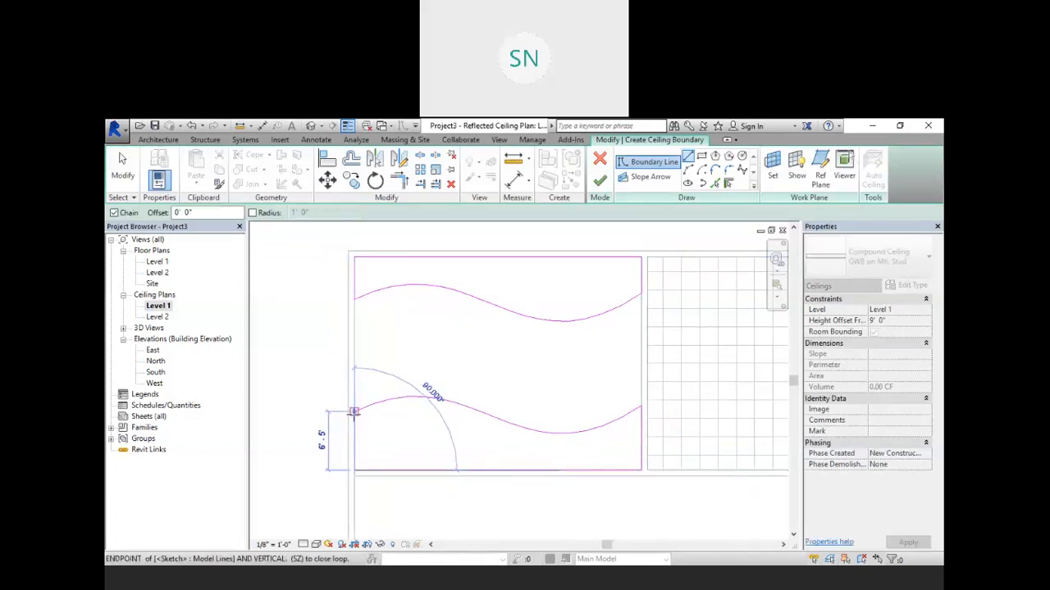
{"action": "left_click", "coordinate": [354, 412]}
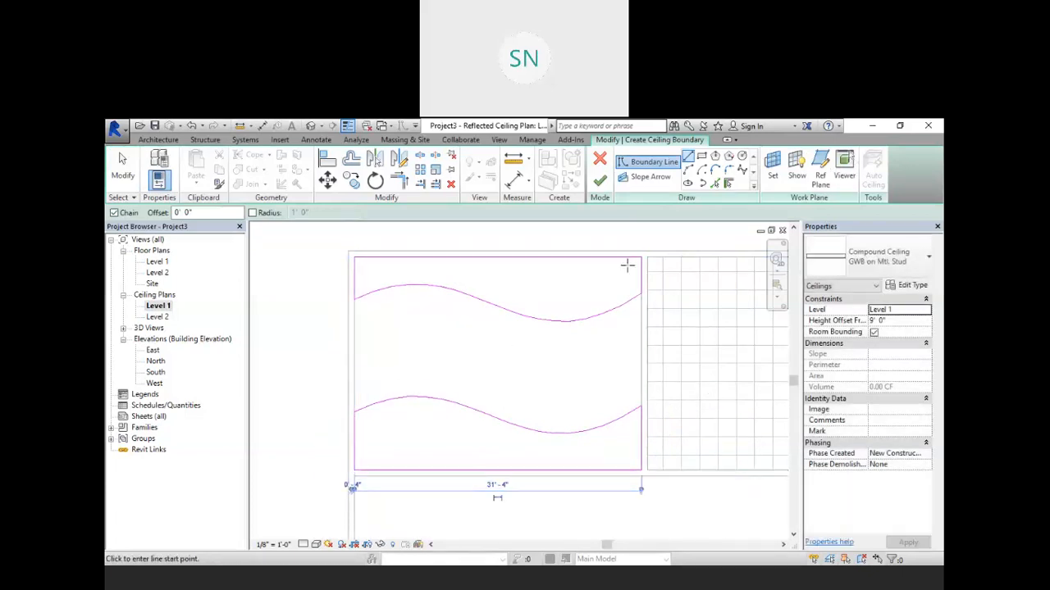
{"action": "left_click", "coordinate": [601, 180]}
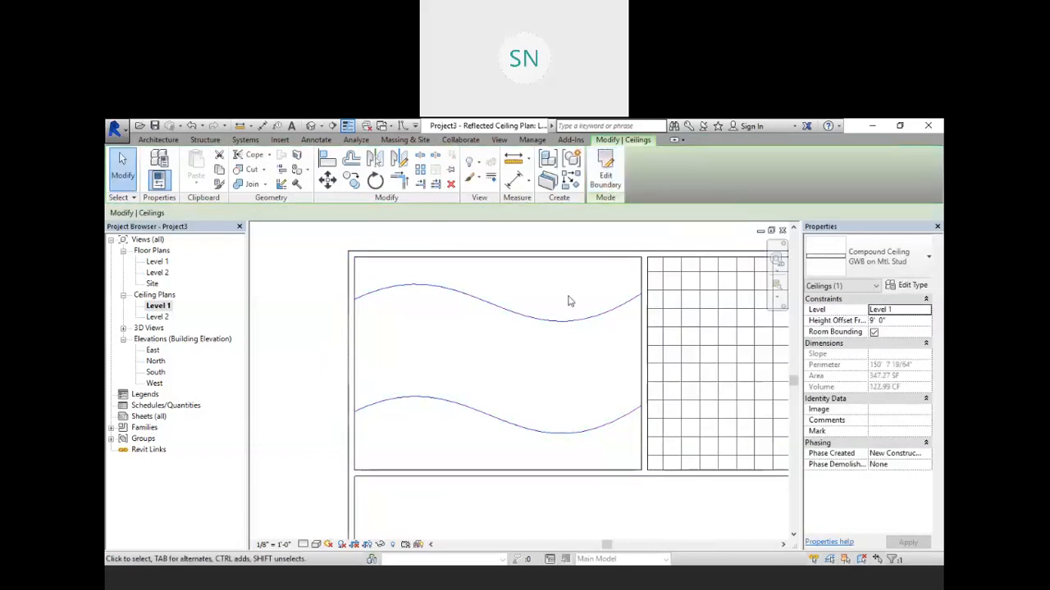
Step: Open the 3D view, select the sketched ceiling, and set its height offset to 8' 8"
{"action": "left_click", "coordinate": [311, 126]}
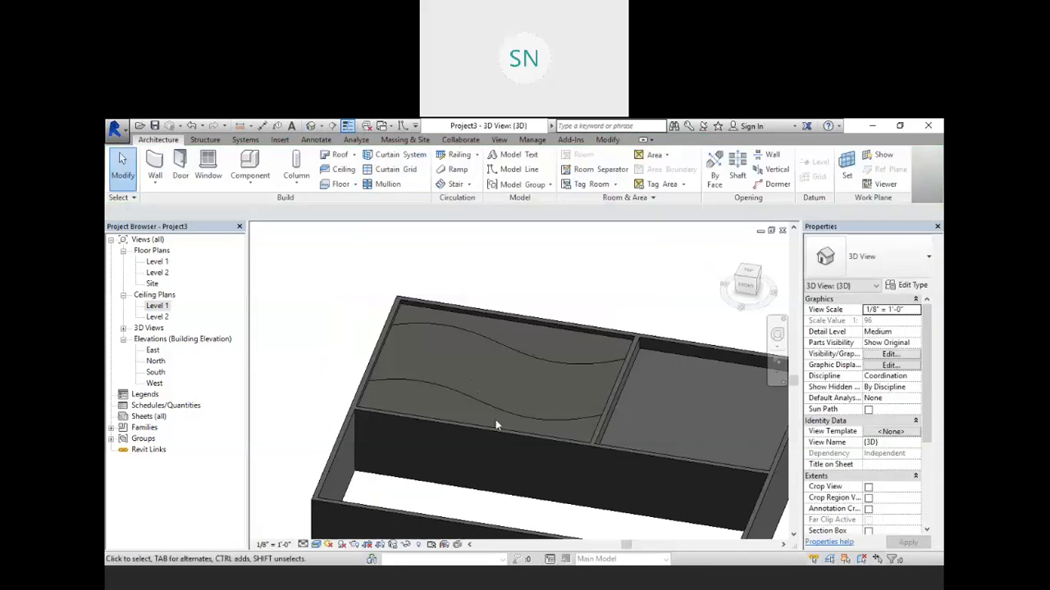
{"action": "mouse_move", "coordinate": [511, 435]}
{"action": "middle_mouse_down", "text": "shift"}
{"action": "mouse_move", "coordinate": [511, 469]}
{"action": "mouse_move", "coordinate": [443, 356]}
{"action": "mouse_move", "coordinate": [375, 274]}
{"action": "mouse_move", "coordinate": [404, 360]}
{"action": "mouse_move", "coordinate": [569, 436]}
{"action": "mouse_move", "coordinate": [536, 468]}
{"action": "mouse_move", "coordinate": [522, 361]}
{"action": "middle_mouse_up", "text": "shift"}
{"action": "left_click", "coordinate": [522, 361]}
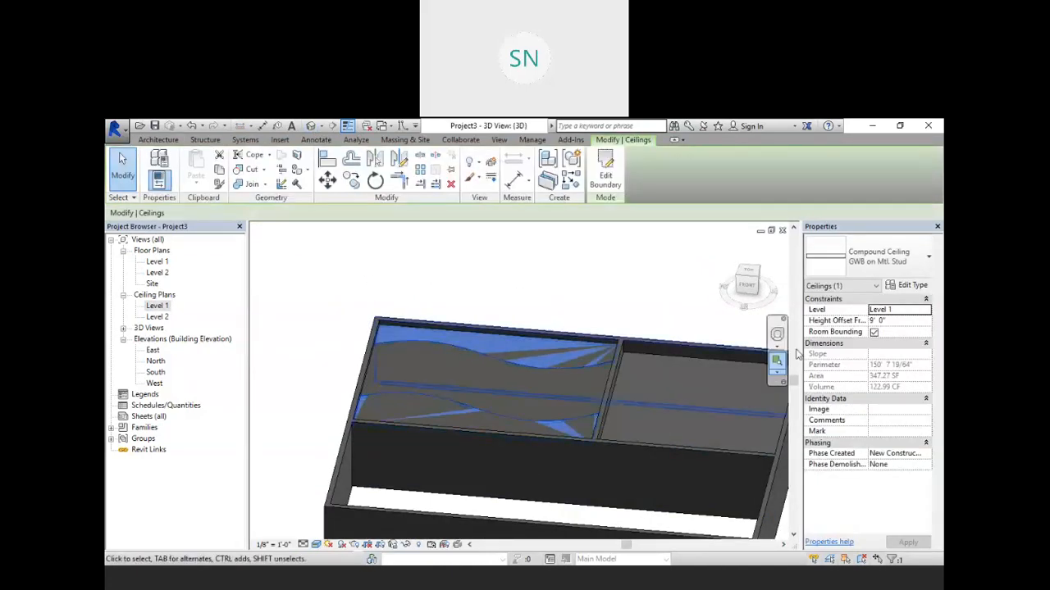
{"action": "left_click", "coordinate": [872, 322]}
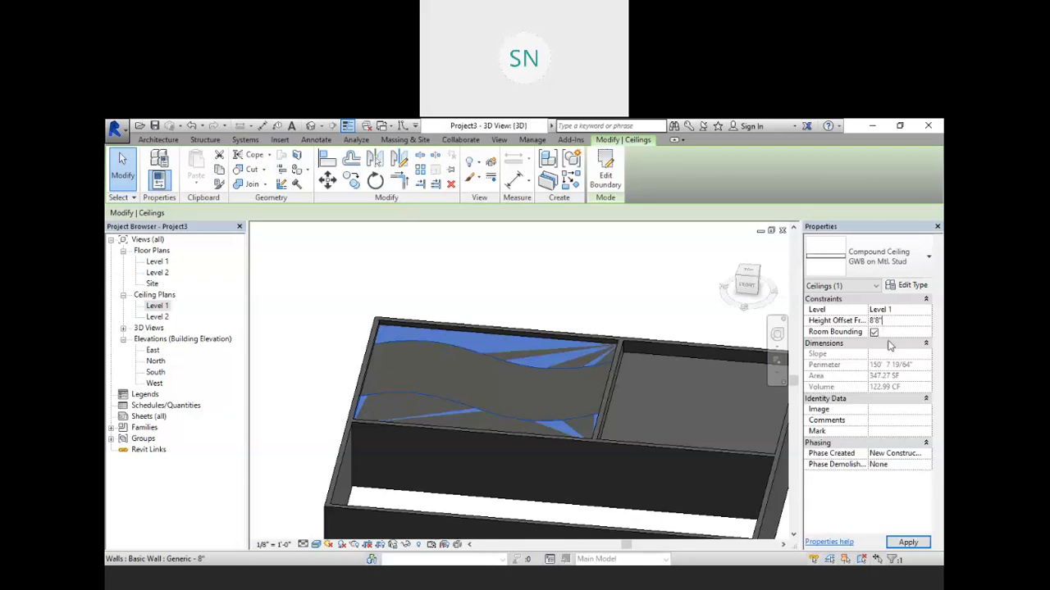
{"action": "left_click", "coordinate": [905, 541]}
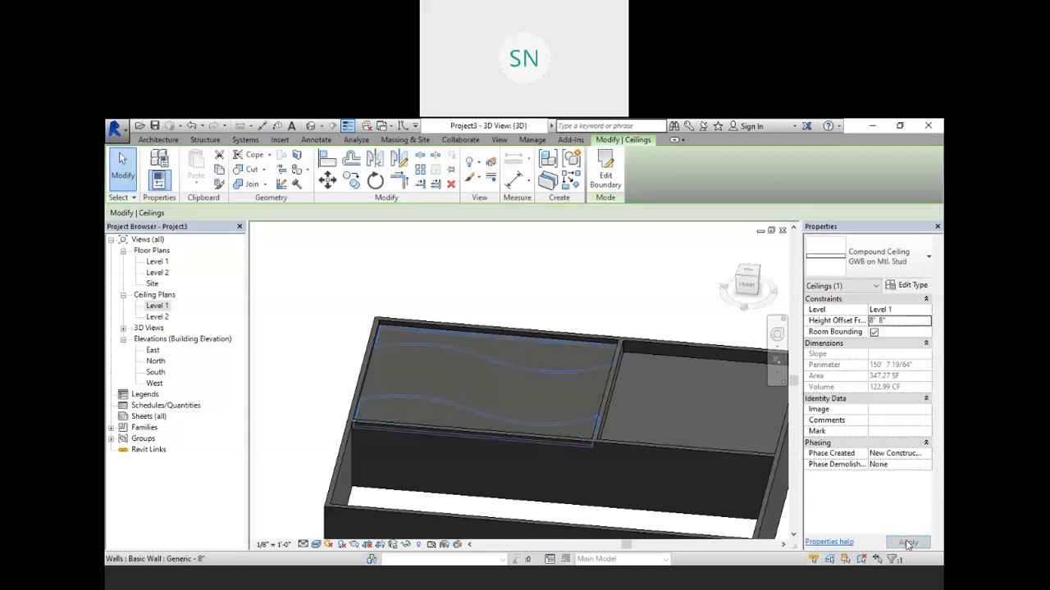
Step: Temporarily hide the front wall in the 3D view
{"action": "left_click", "coordinate": [593, 317]}
{"action": "middle_click_drag", "start_coordinate": [571, 389], "coordinate": [577, 315], "text": "shift"}
{"action": "scroll", "coordinate": [628, 339], "scroll_direction": "up", "scroll_amount": 3}
{"action": "scroll", "coordinate": [629, 342], "scroll_direction": "down", "scroll_amount": 3}
{"action": "middle_click_drag", "start_coordinate": [646, 339], "coordinate": [614, 450], "text": "shift"}
{"action": "left_click", "coordinate": [599, 414]}
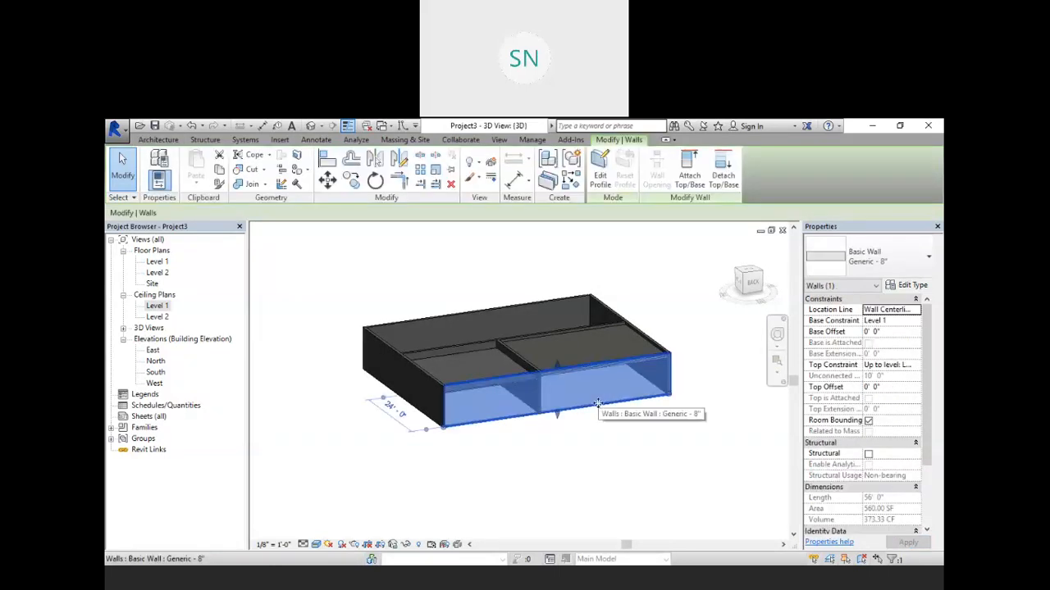
{"action": "left_click", "coordinate": [405, 544]}
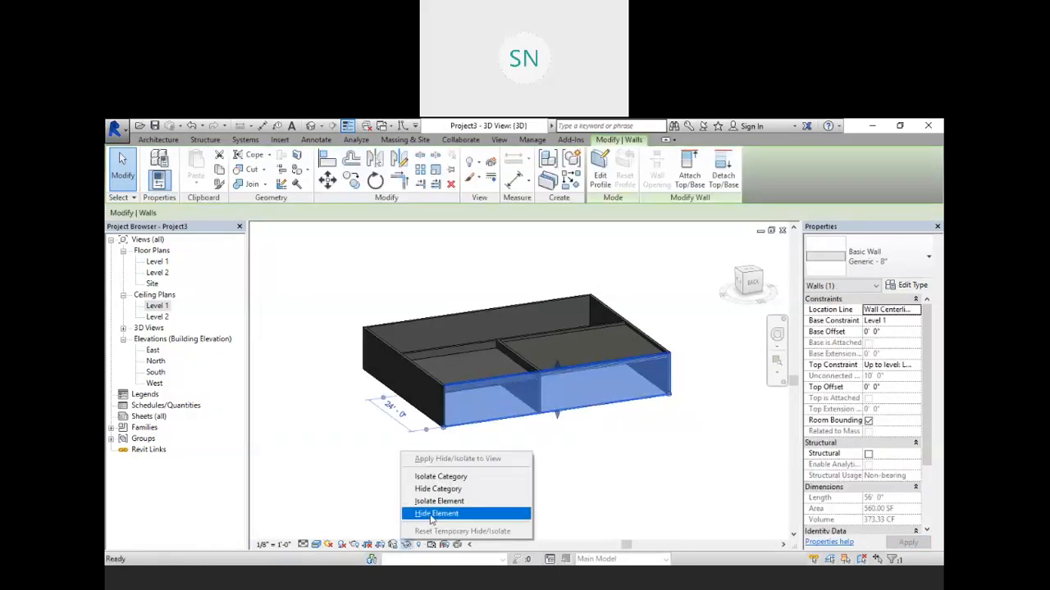
{"action": "left_click", "coordinate": [414, 514]}
Step: Orbit and zoom around the 3D view to inspect the curved ceiling edges against the walls
{"action": "middle_click_drag", "start_coordinate": [664, 464], "coordinate": [587, 329], "text": "shift"}
{"action": "scroll", "coordinate": [586, 328], "scroll_direction": "up", "scroll_amount": 3}
{"action": "middle_click_drag", "start_coordinate": [621, 417], "coordinate": [648, 419], "text": "shift"}
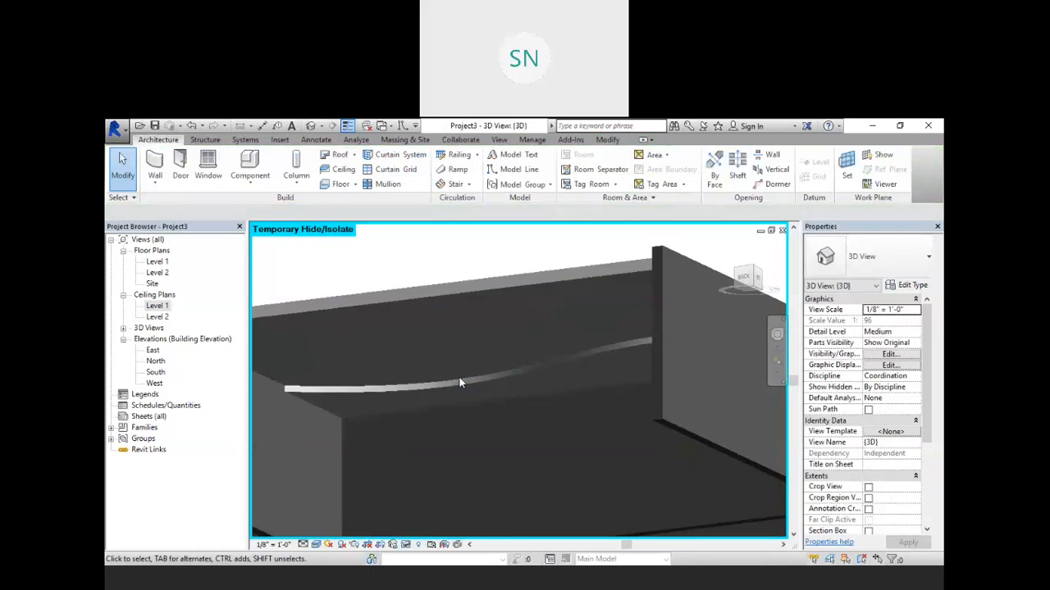
{"action": "mouse_move", "coordinate": [461, 383]}
{"action": "middle_mouse_down", "text": "shift"}
{"action": "mouse_move", "coordinate": [529, 382]}
{"action": "mouse_move", "coordinate": [504, 403]}
{"action": "mouse_move", "coordinate": [515, 424]}
{"action": "middle_mouse_up", "text": "shift"}
{"action": "scroll", "coordinate": [298, 359], "scroll_direction": "up", "scroll_amount": 3}
{"action": "scroll", "coordinate": [339, 385], "scroll_direction": "up", "scroll_amount": 4}
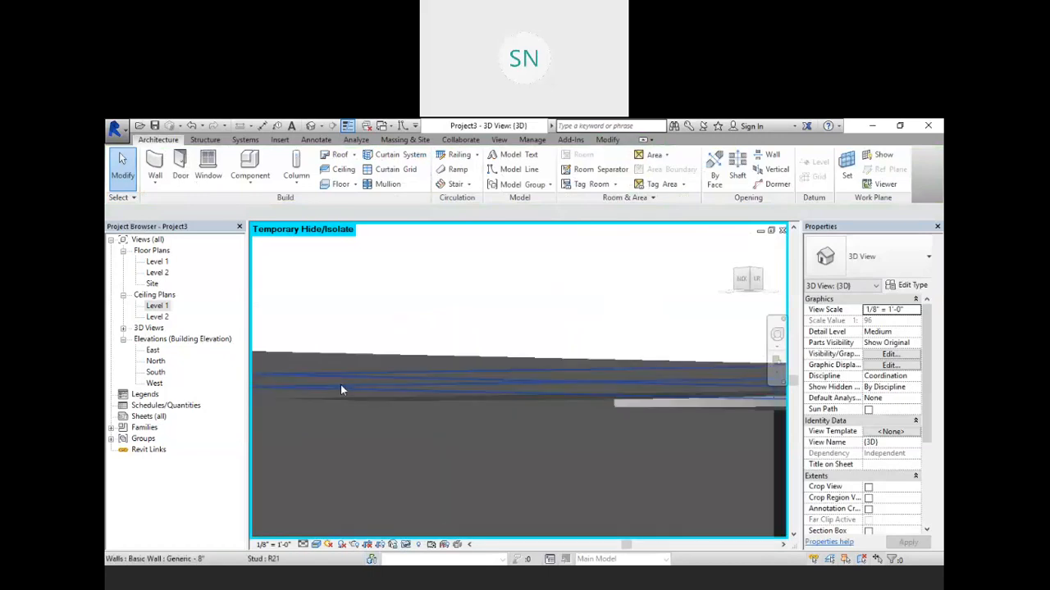
{"action": "scroll", "coordinate": [395, 382], "scroll_direction": "down", "scroll_amount": 3}
{"action": "scroll", "coordinate": [396, 388], "scroll_direction": "down", "scroll_amount": 3}
{"action": "middle_click_drag", "start_coordinate": [452, 438], "coordinate": [542, 357], "text": "shift"}
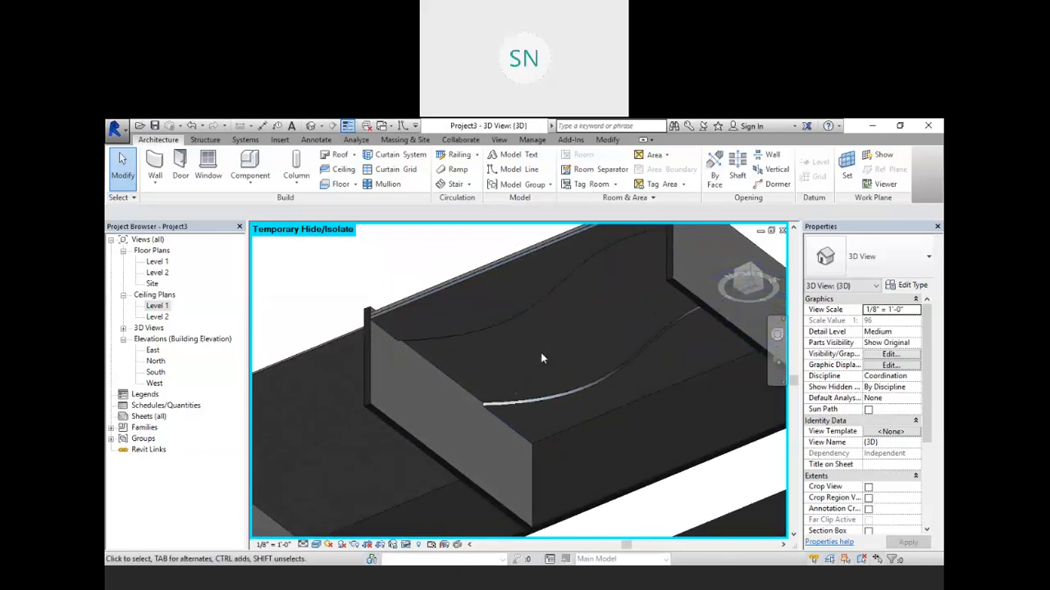
{"action": "middle_click_drag", "start_coordinate": [543, 354], "coordinate": [270, 417], "text": "shift"}
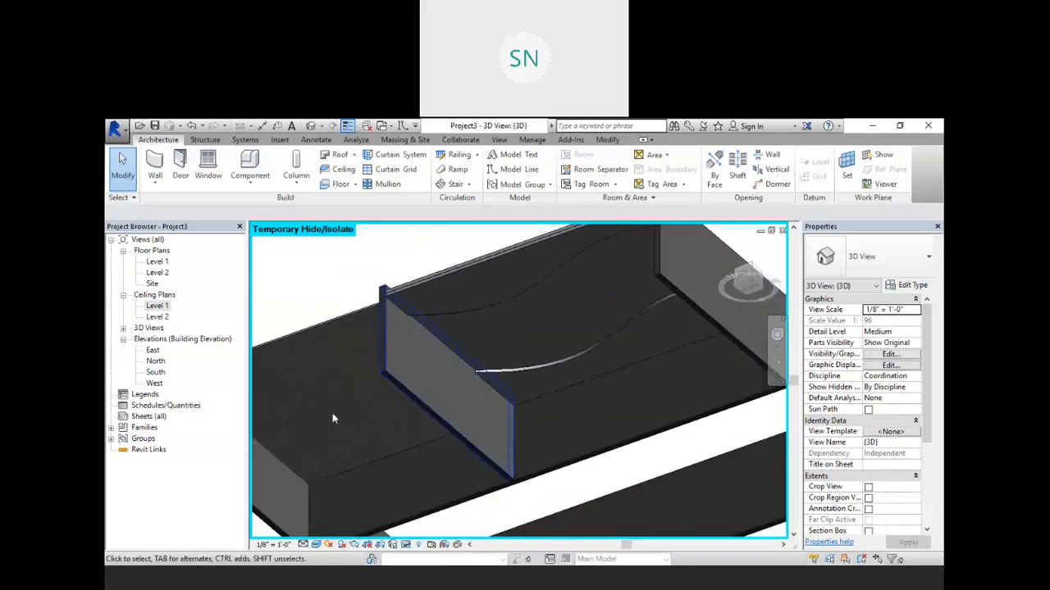
Step: Open the Level 1 ceiling plan, start a sketched ceiling, and pick the upper spline as a boundary line
{"action": "double_click", "coordinate": [158, 306]}
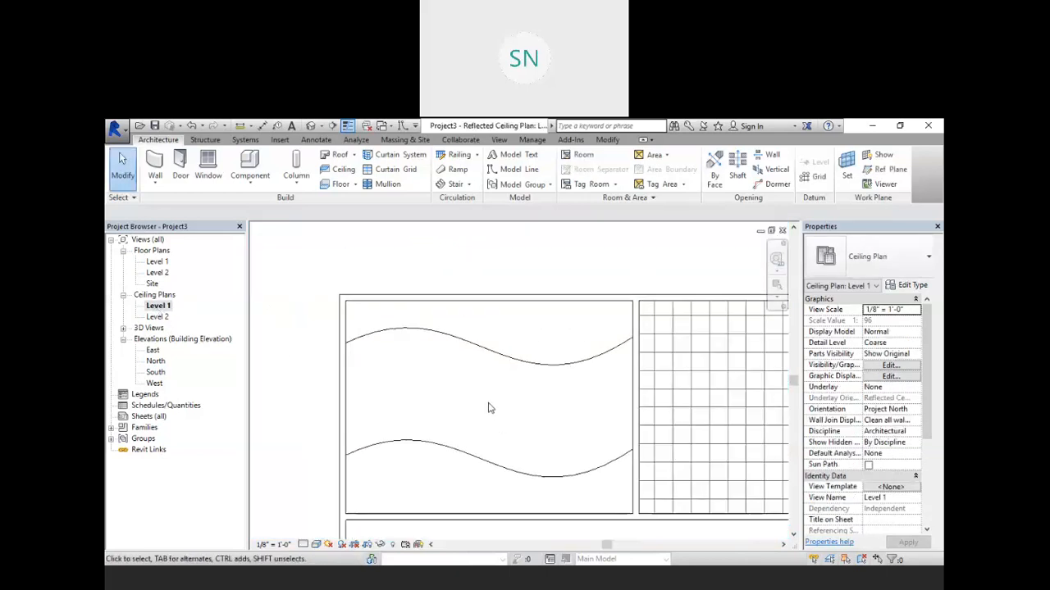
{"action": "scroll", "coordinate": [468, 279], "scroll_direction": "up", "scroll_amount": 1}
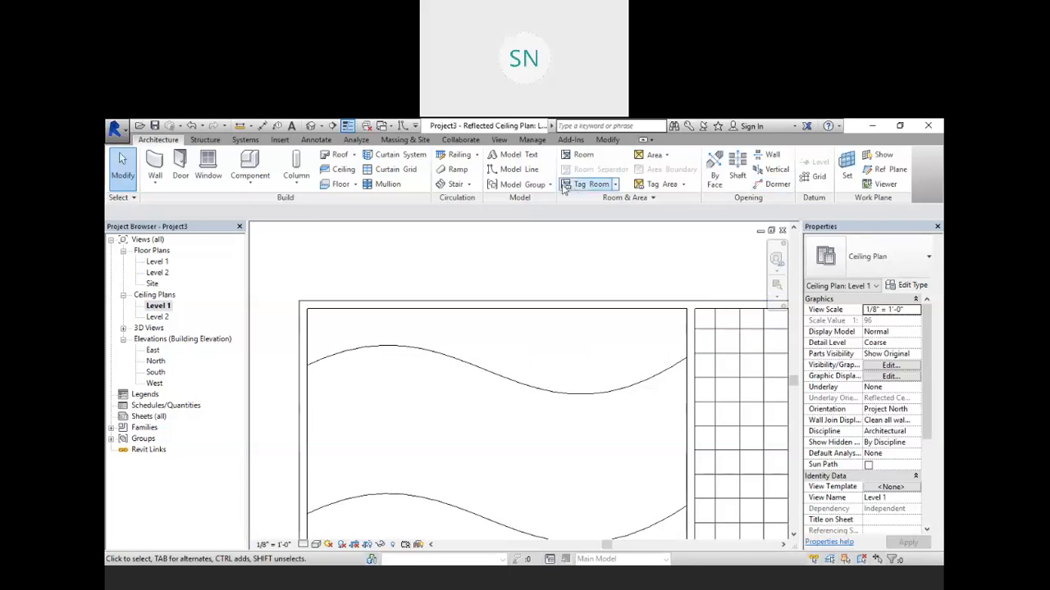
{"action": "left_click", "coordinate": [326, 171]}
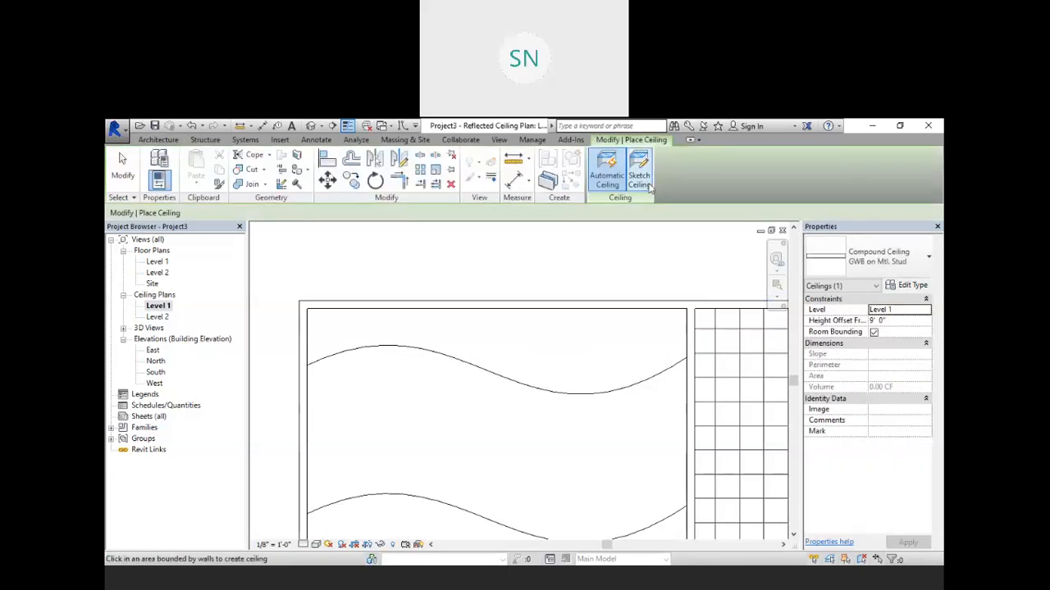
{"action": "left_click", "coordinate": [643, 174]}
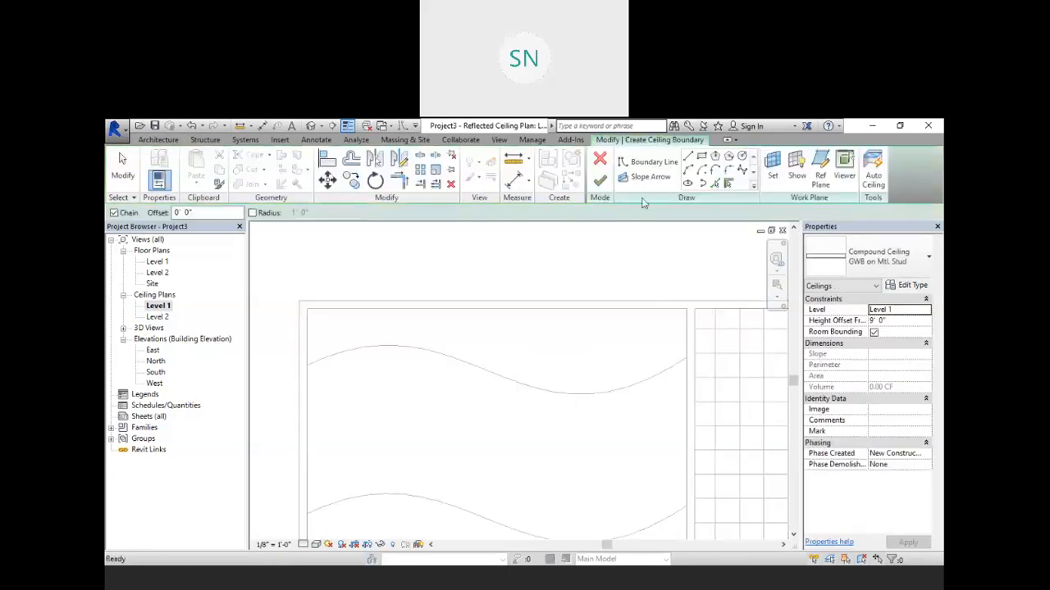
{"action": "left_click", "coordinate": [715, 184]}
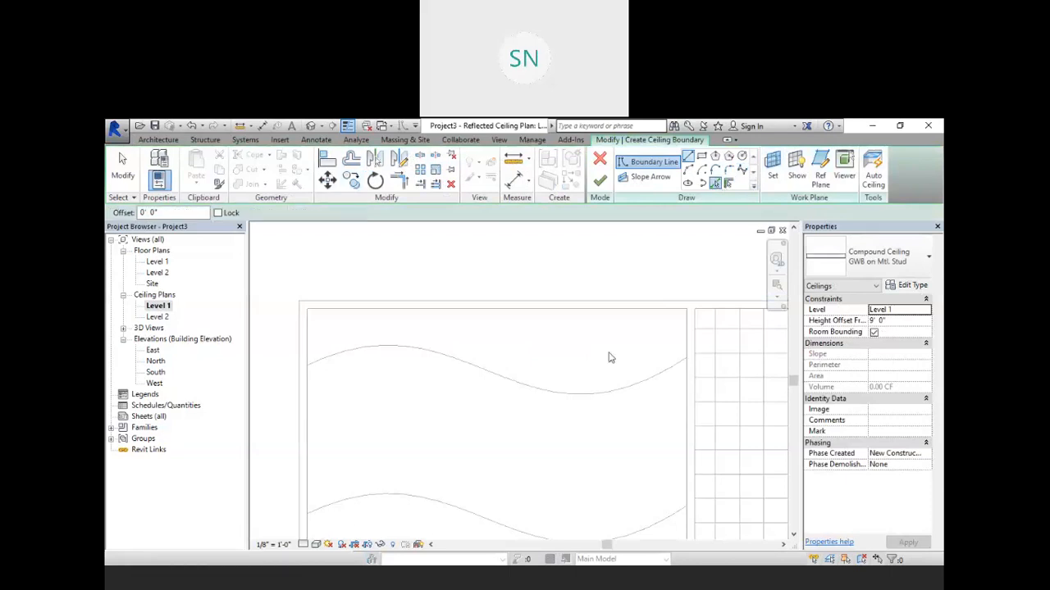
{"action": "left_click", "coordinate": [508, 380]}
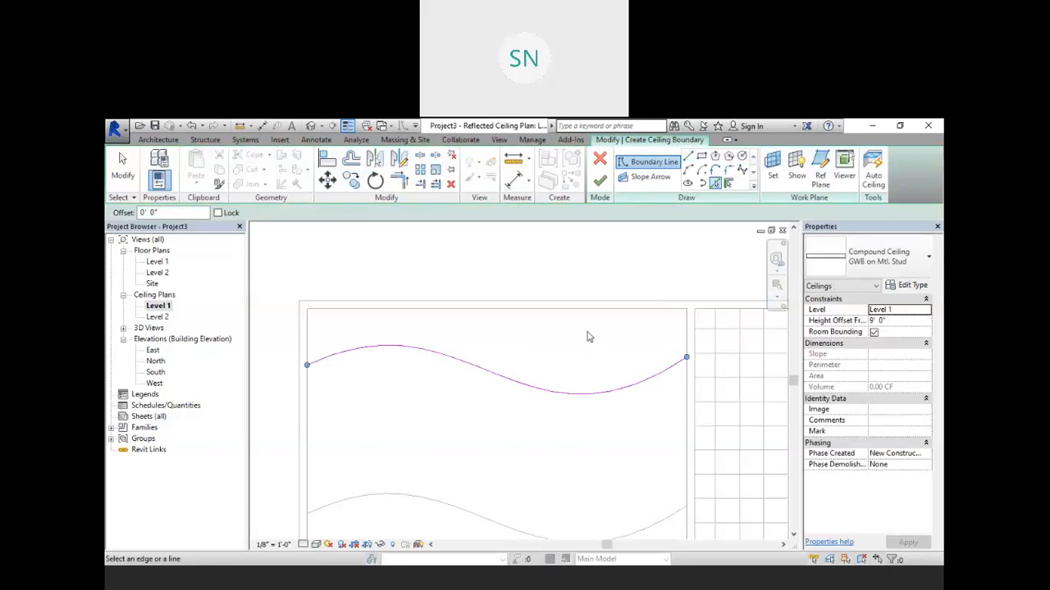
{"action": "right_click", "coordinate": [510, 254]}
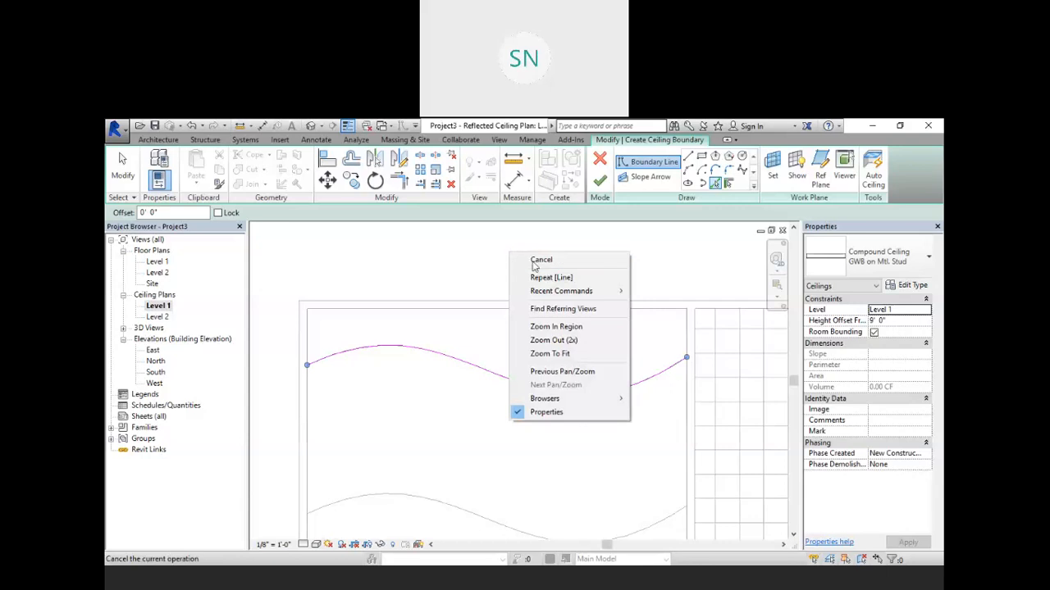
{"action": "left_click", "coordinate": [535, 262]}
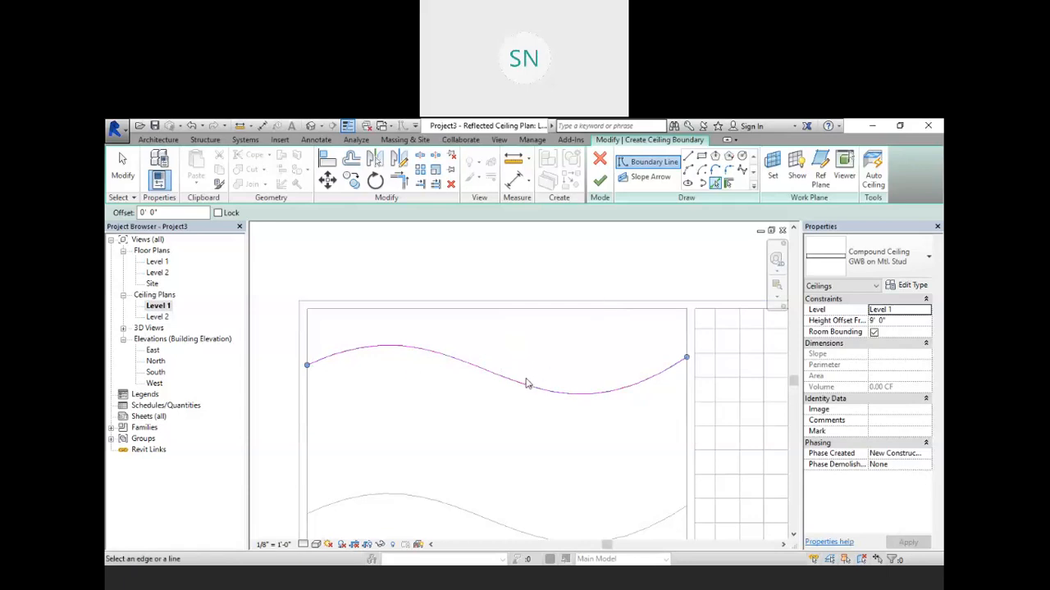
Step: Drag the picked spline's ends upward and delete the duplicate spline left in place
{"action": "mouse_move", "coordinate": [308, 365]}
{"action": "left_mouse_down"}
{"action": "mouse_move", "coordinate": [307, 339]}
{"action": "mouse_move", "coordinate": [308, 348]}
{"action": "left_mouse_up"}
{"action": "left_click_drag", "start_coordinate": [686, 358], "coordinate": [686, 332]}
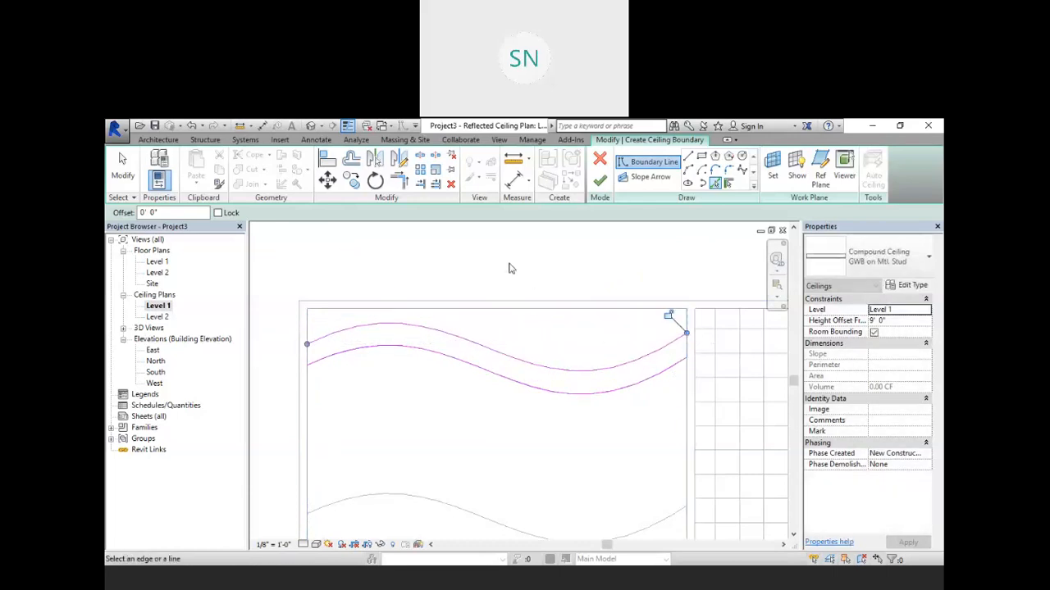
{"action": "key", "text": "Escape"}
{"action": "key", "text": "Escape"}
{"action": "left_click", "coordinate": [433, 356]}
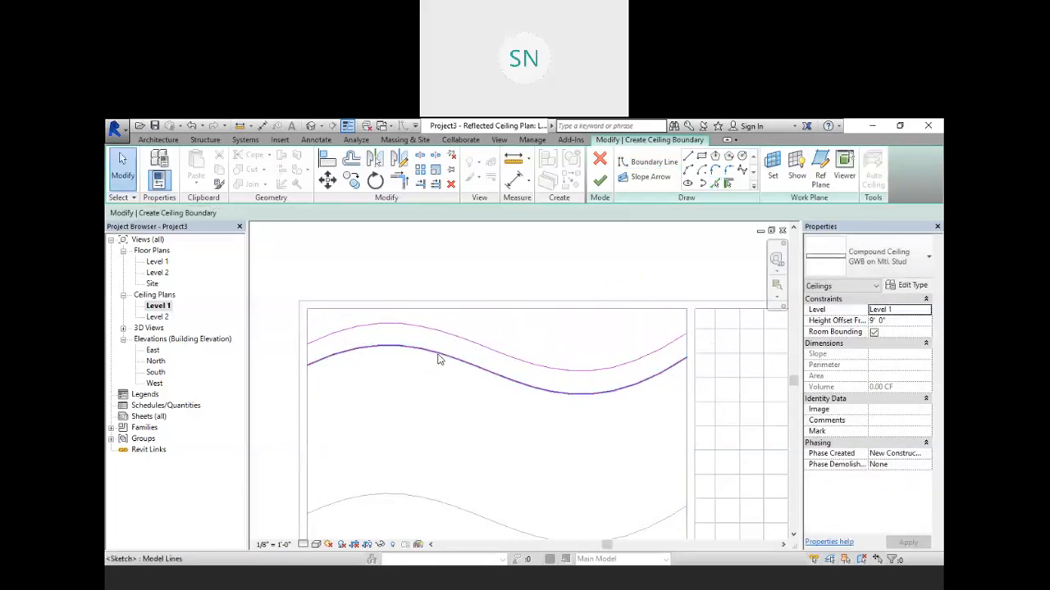
{"action": "key", "text": "Delete"}
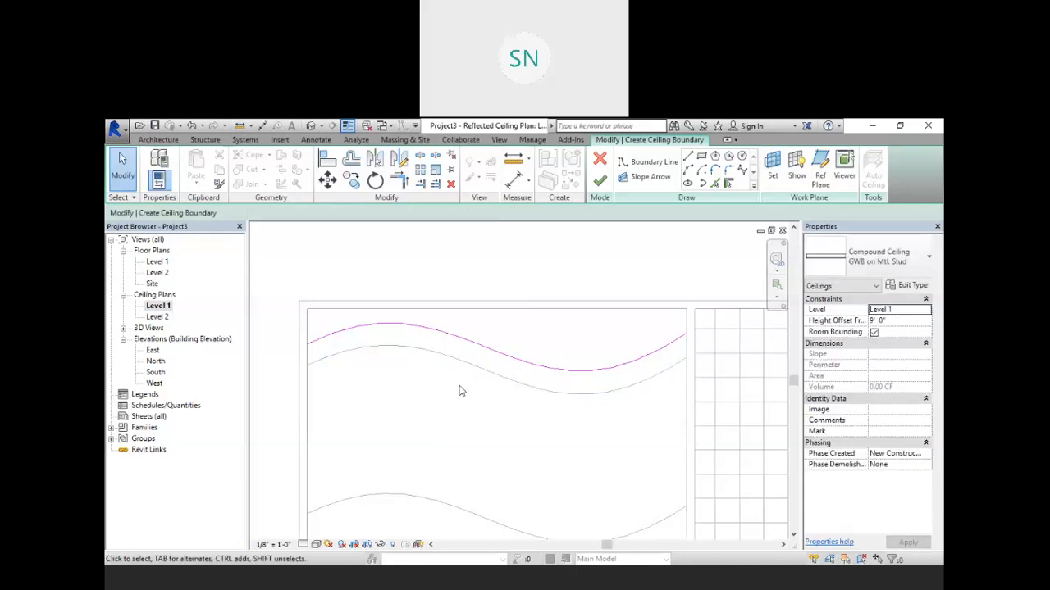
Step: Pick the lower spline as another ceiling boundary line
{"action": "scroll", "coordinate": [450, 334], "scroll_direction": "down", "scroll_amount": 3}
{"action": "scroll", "coordinate": [448, 410], "scroll_direction": "up", "scroll_amount": 2}
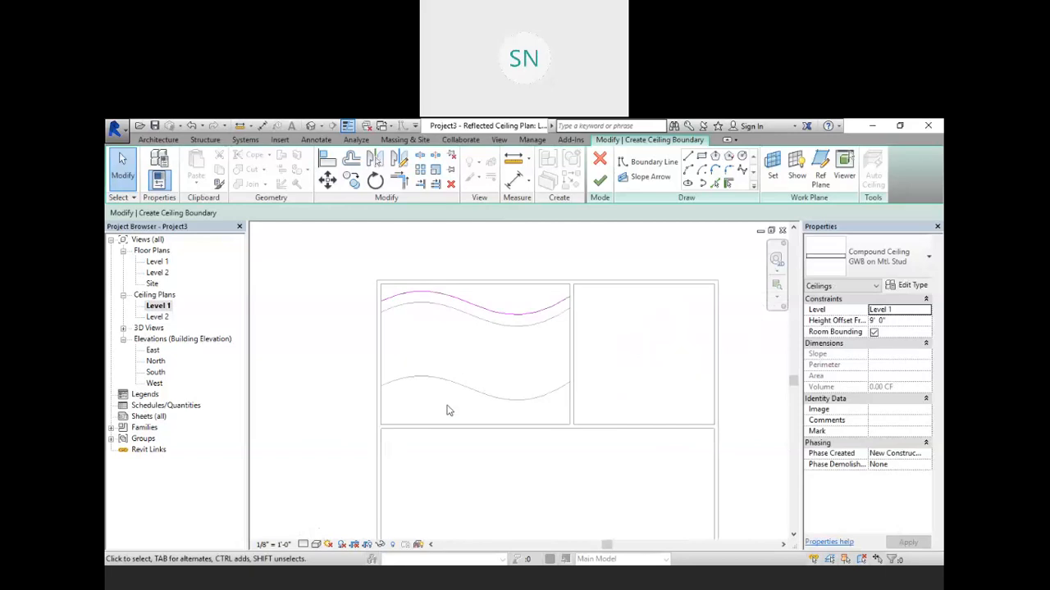
{"action": "left_click", "coordinate": [728, 184]}
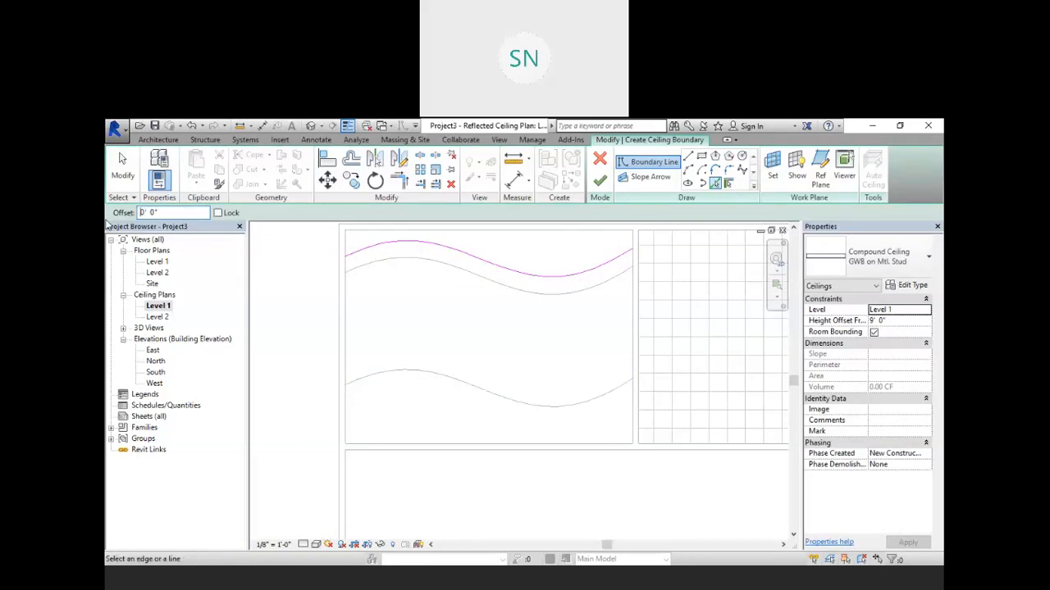
{"action": "left_click", "coordinate": [443, 380]}
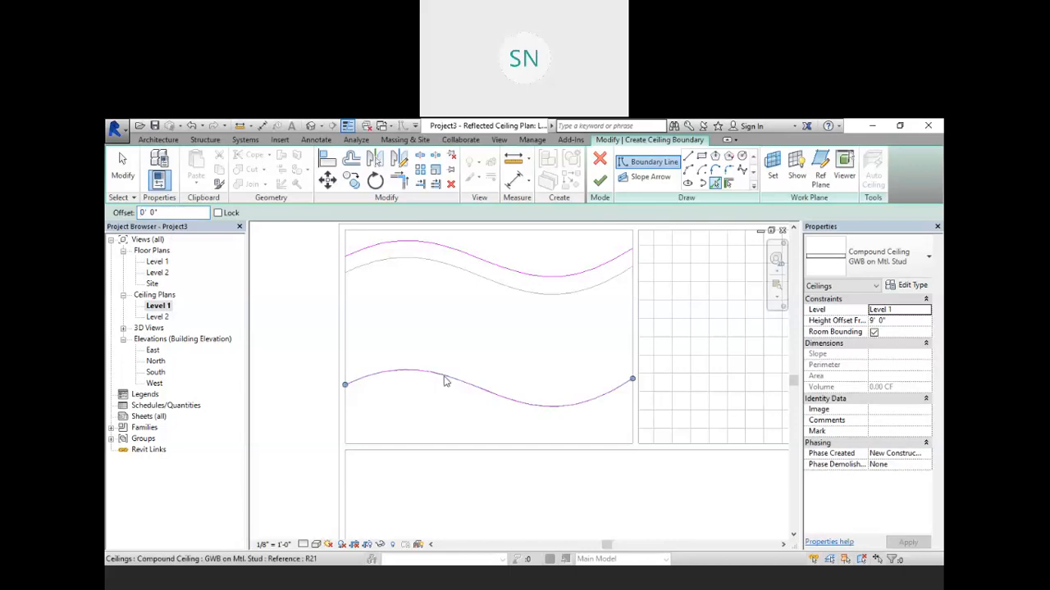
{"action": "right_click", "coordinate": [385, 285]}
{"action": "left_click", "coordinate": [412, 292]}
{"action": "right_click", "coordinate": [410, 288]}
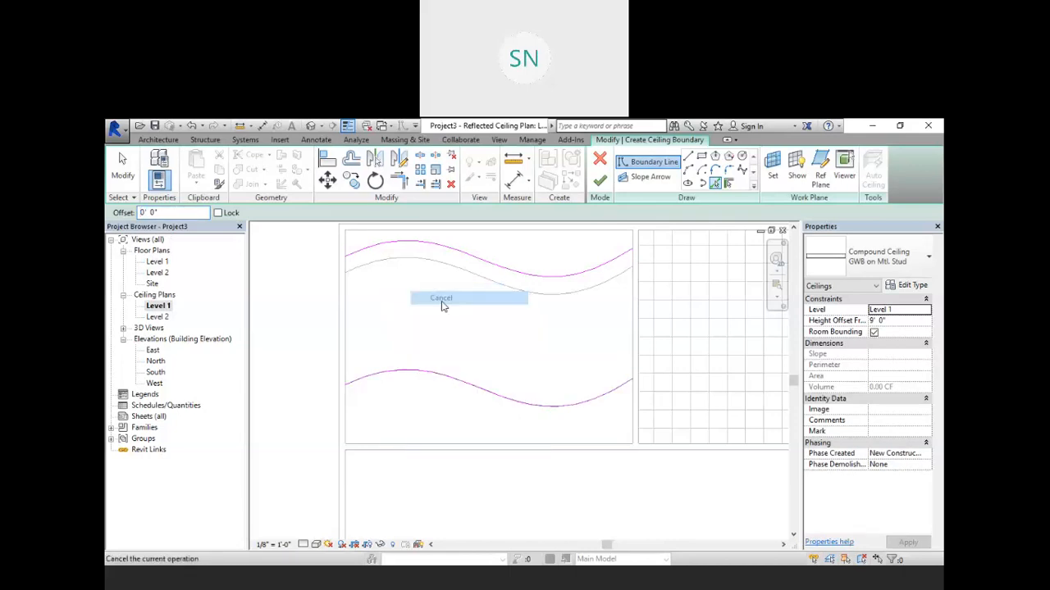
{"action": "left_click", "coordinate": [431, 297]}
Step: Nudge the lower boundary spline down three increments
{"action": "left_click", "coordinate": [436, 375]}
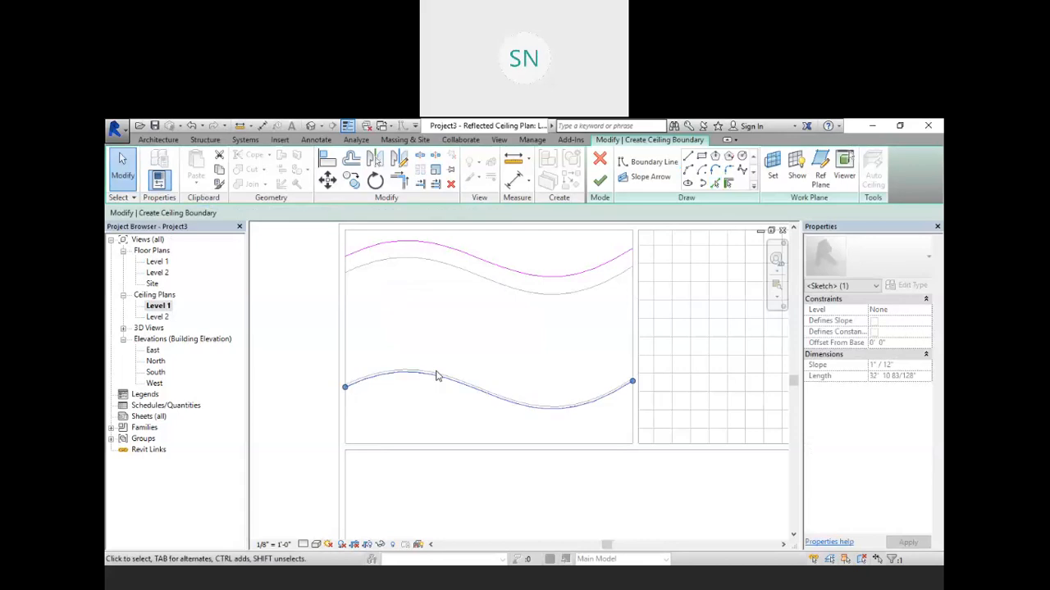
{"action": "key", "text": "Down"}
{"action": "key", "text": "Down"}
{"action": "key", "text": "Down"}
{"action": "key", "text": "Down"}
{"action": "key", "text": "Down"}
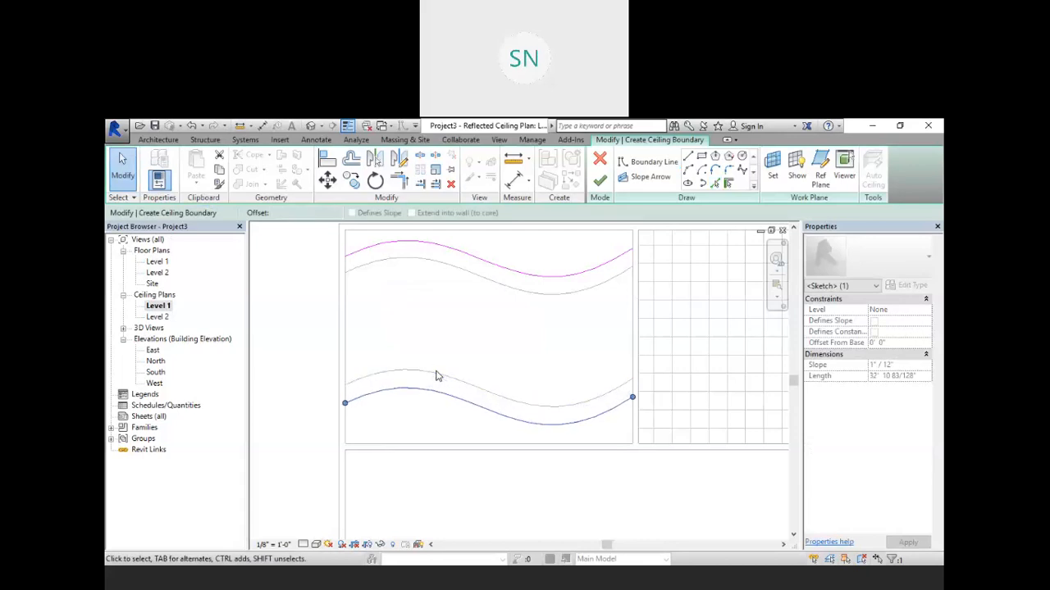
Step: Nudge the upper boundary spline up six increments
{"action": "scroll", "coordinate": [527, 348], "scroll_direction": "down", "scroll_amount": 4}
{"action": "scroll", "coordinate": [506, 280], "scroll_direction": "up", "scroll_amount": 5}
{"action": "left_click", "coordinate": [484, 314]}
{"action": "key", "text": "Up"}
{"action": "key", "text": "Up"}
{"action": "key", "text": "Up"}
{"action": "key", "text": "Up"}
{"action": "key", "text": "Up"}
{"action": "key", "text": "Up"}
{"action": "key", "text": "Up"}
Step: Nudge the lower boundary spline down one more increment
{"action": "scroll", "coordinate": [482, 310], "scroll_direction": "down", "scroll_amount": 2}
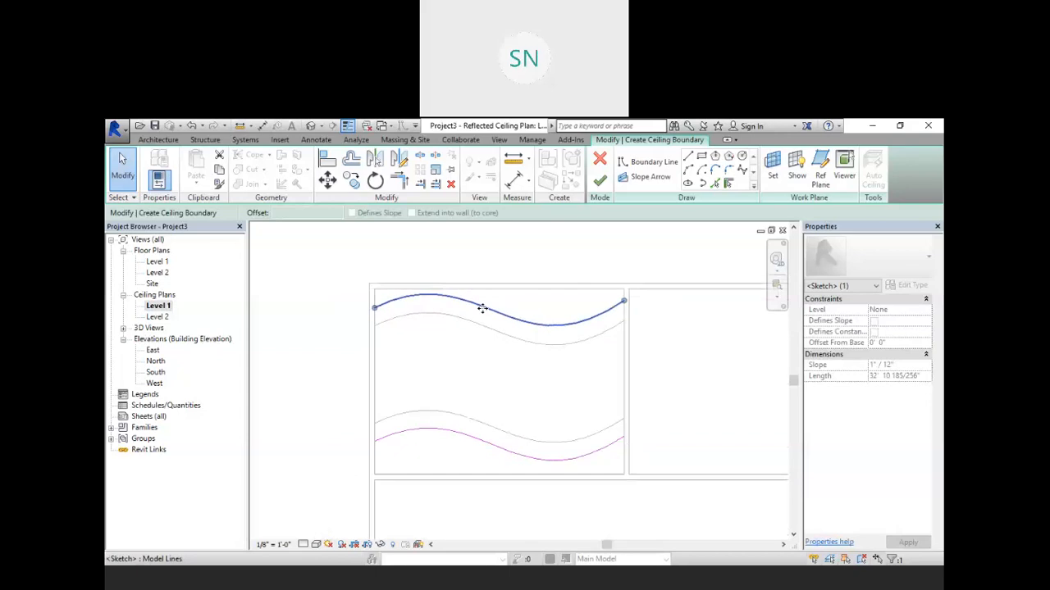
{"action": "scroll", "coordinate": [506, 435], "scroll_direction": "up", "scroll_amount": 2}
{"action": "left_click", "coordinate": [506, 402]}
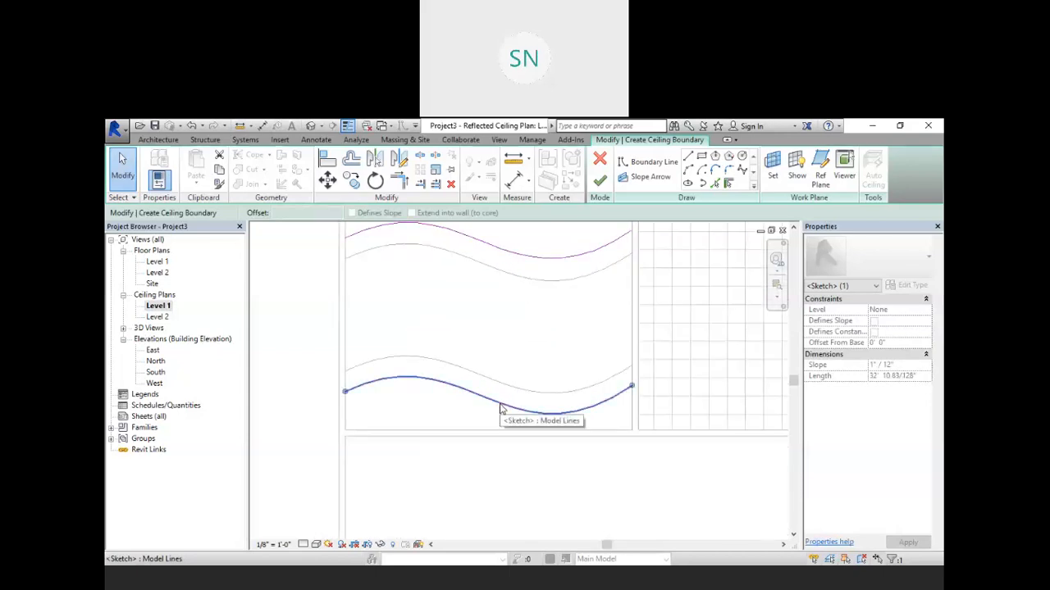
{"action": "key", "text": "Down"}
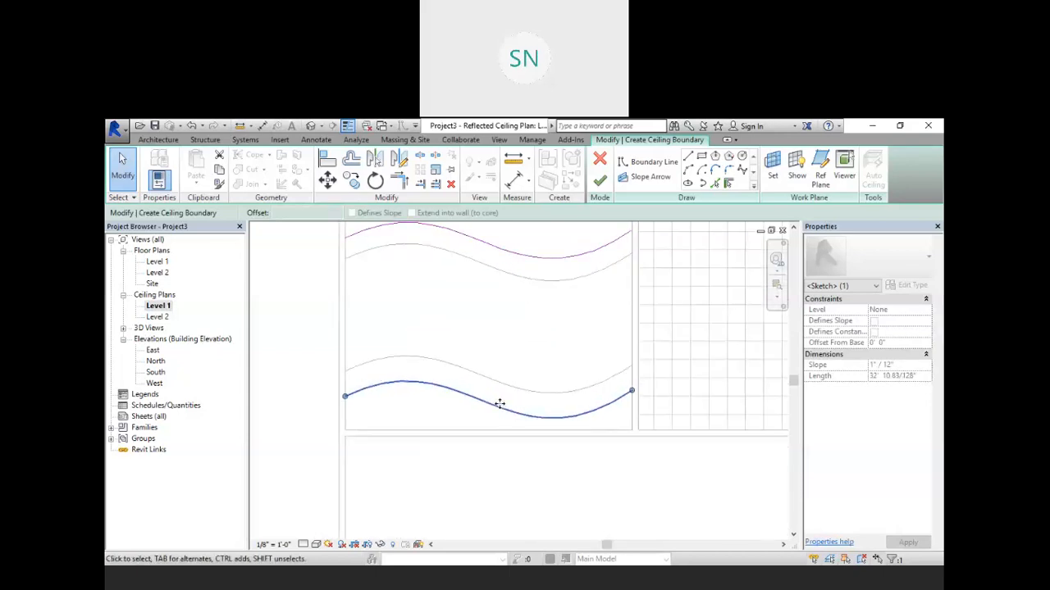
Step: Draw straight boundary lines along the room's top wall and down its left edge to connect the upper spline
{"action": "scroll", "coordinate": [524, 391], "scroll_direction": "up", "scroll_amount": 1}
{"action": "scroll", "coordinate": [524, 391], "scroll_direction": "down", "scroll_amount": 2}
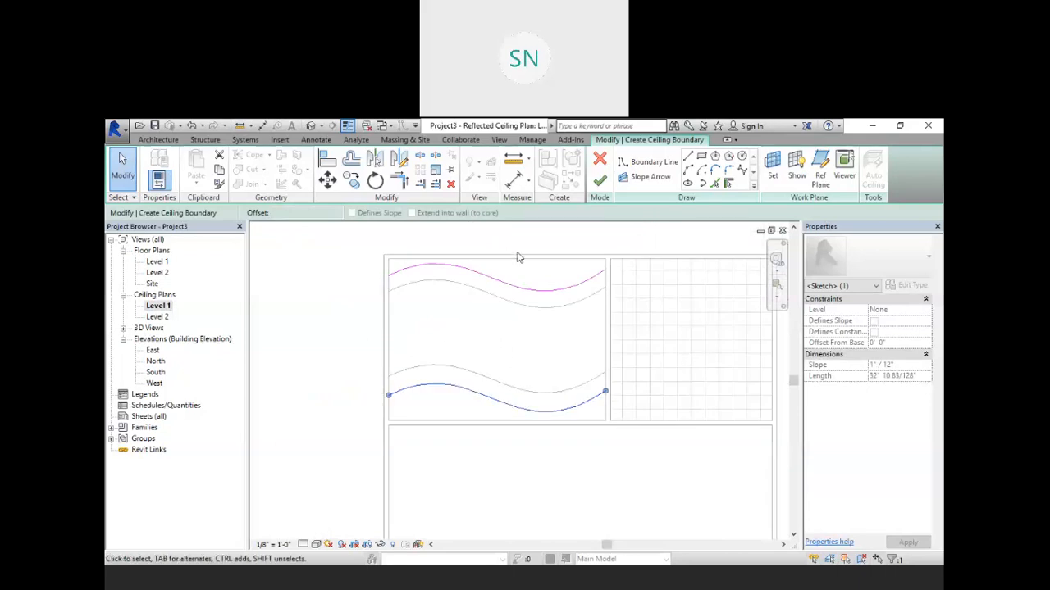
{"action": "scroll", "coordinate": [518, 250], "scroll_direction": "up", "scroll_amount": 2}
{"action": "left_click", "coordinate": [654, 161]}
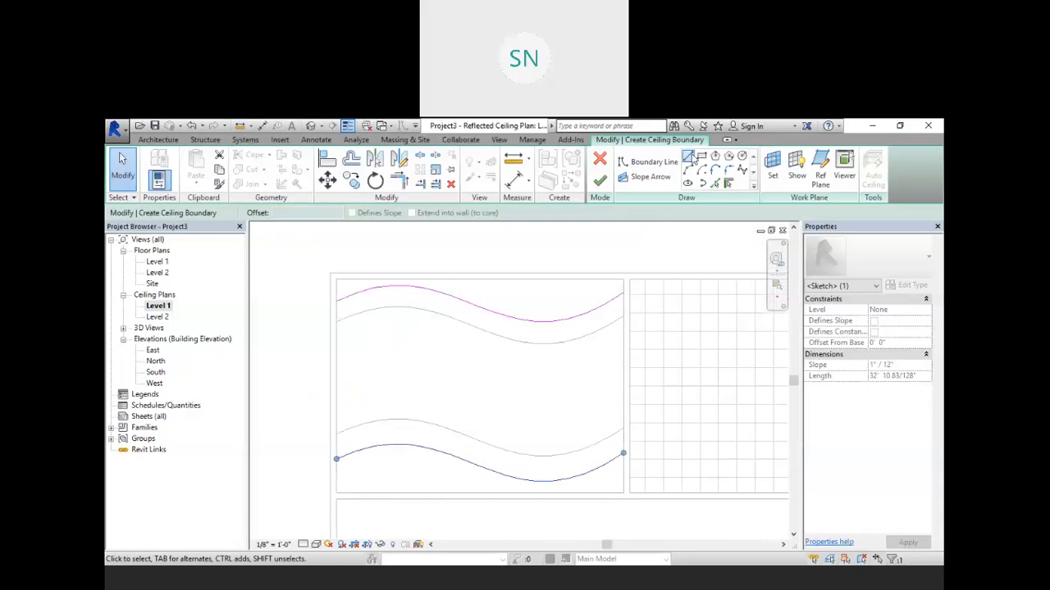
{"action": "left_click", "coordinate": [623, 279]}
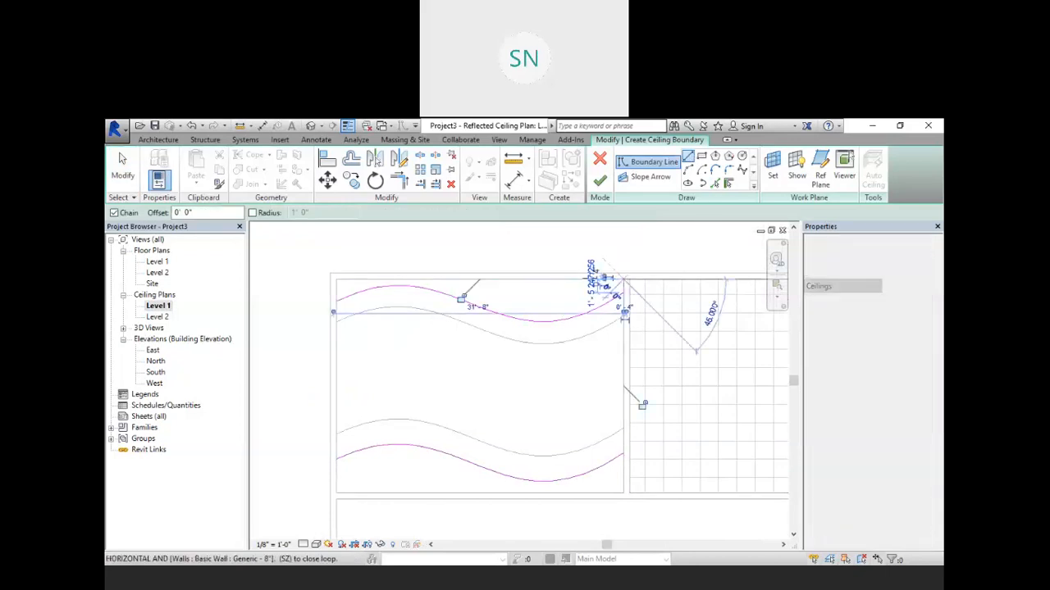
{"action": "left_click", "coordinate": [333, 278]}
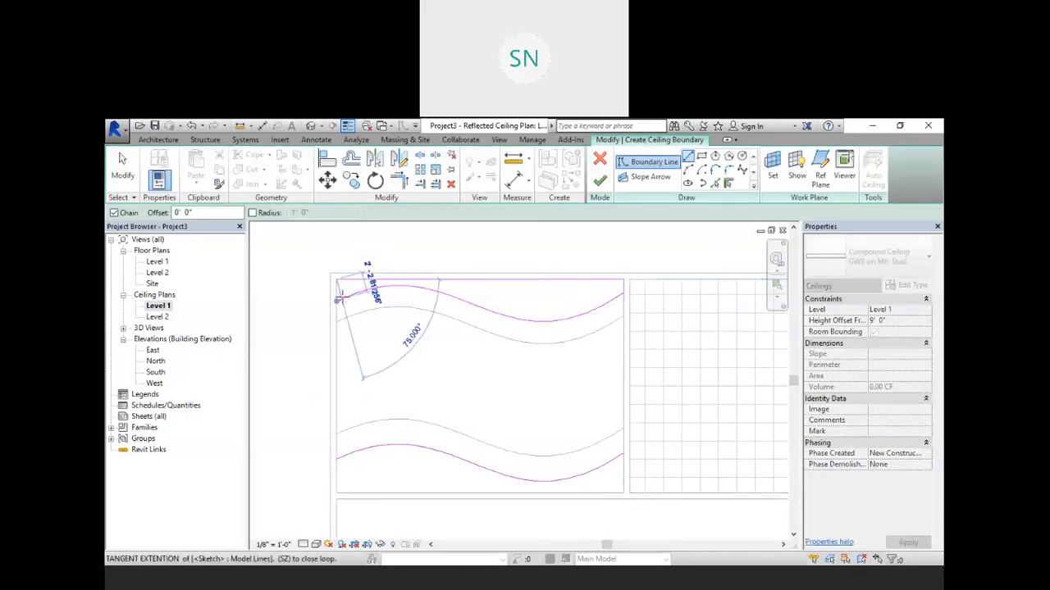
{"action": "left_click", "coordinate": [336, 300]}
{"action": "left_click", "coordinate": [337, 460]}
Step: Draw a straight boundary line along the bottom wall, then finish the ceiling sketch
{"action": "scroll", "coordinate": [405, 391], "scroll_direction": "up", "scroll_amount": 3}
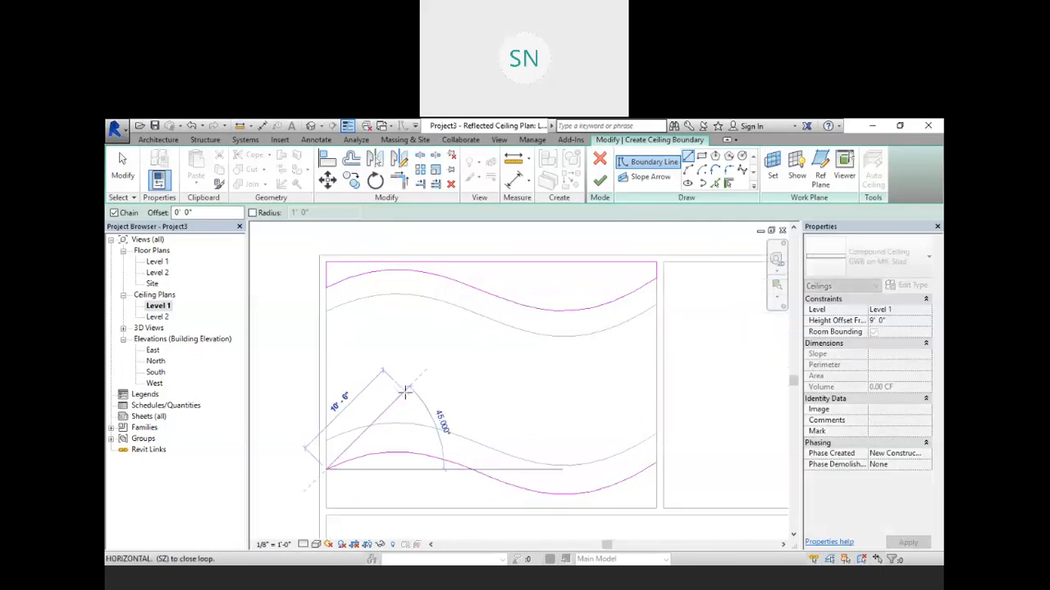
{"action": "scroll", "coordinate": [409, 387], "scroll_direction": "down", "scroll_amount": 4}
{"action": "scroll", "coordinate": [393, 441], "scroll_direction": "up", "scroll_amount": 3}
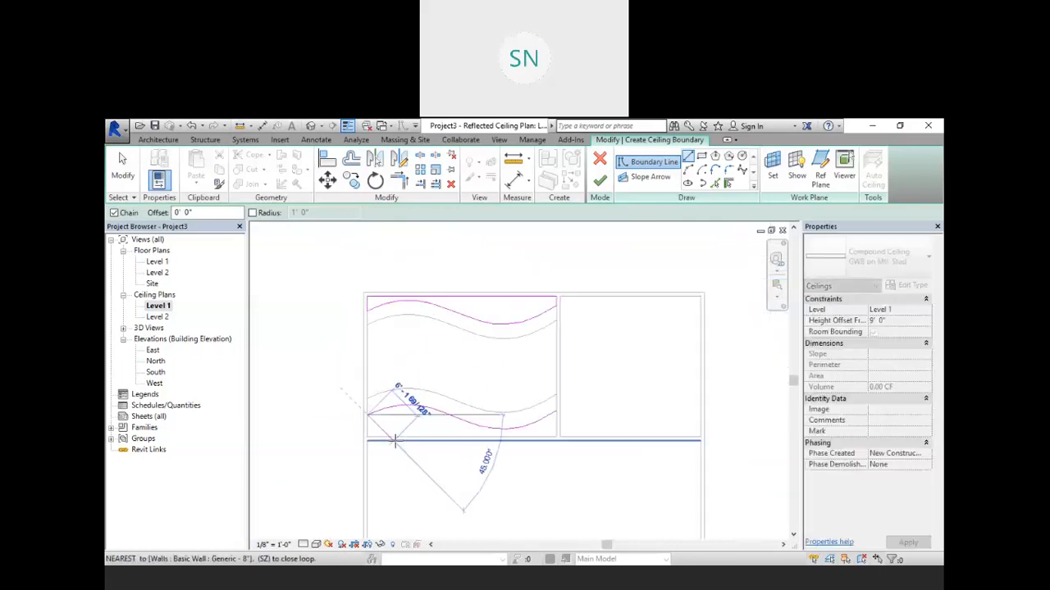
{"action": "left_click", "coordinate": [350, 432]}
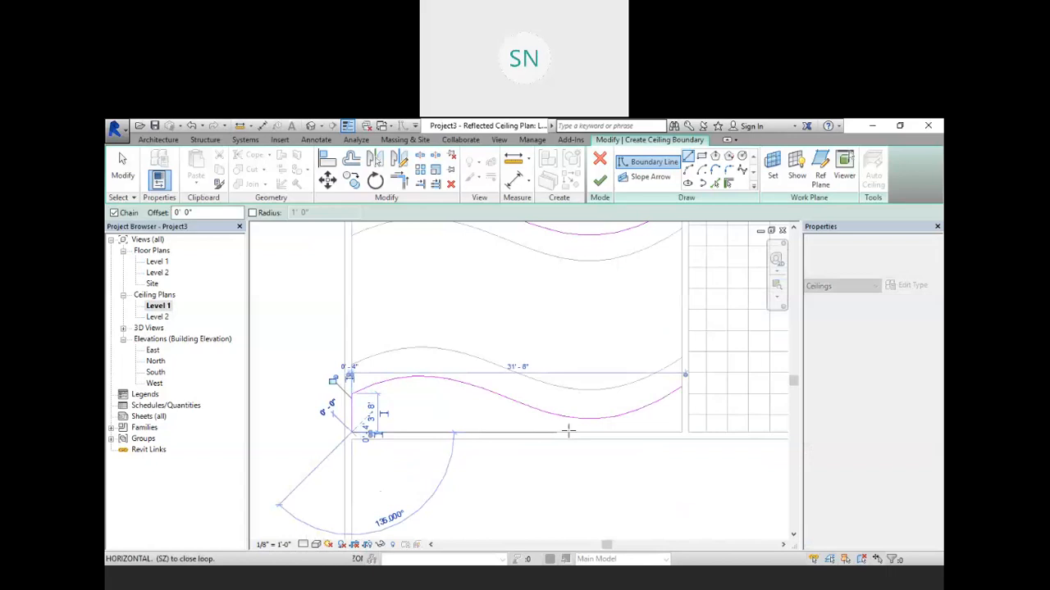
{"action": "left_click", "coordinate": [680, 434]}
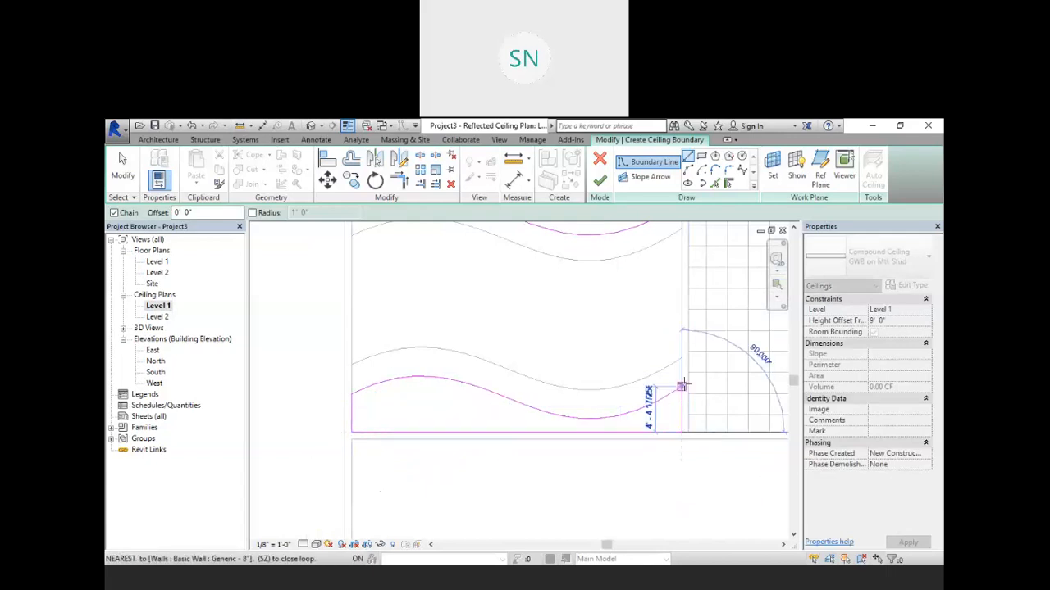
{"action": "key", "text": "Escape"}
{"action": "scroll", "coordinate": [658, 312], "scroll_direction": "down", "scroll_amount": 4}
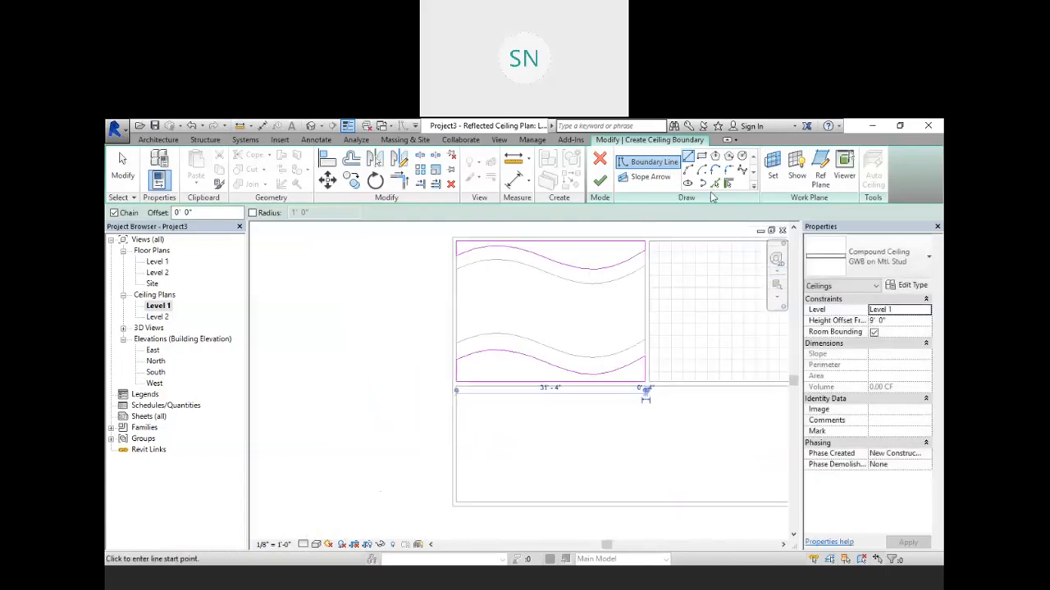
{"action": "left_click", "coordinate": [599, 180]}
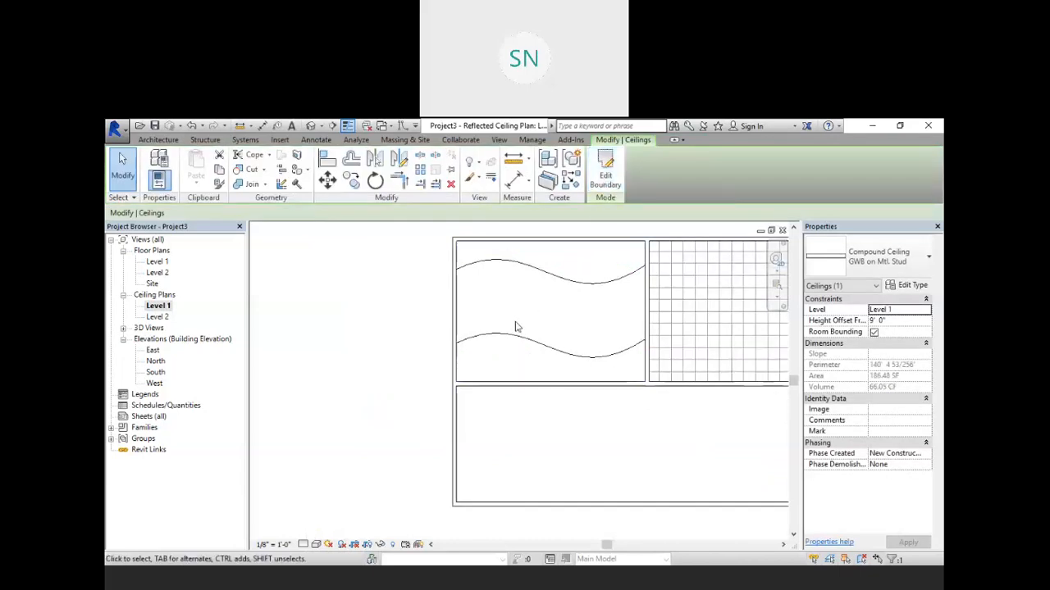
Step: In the 3D view, select the sketched ceiling and set its height offset from level to 8' 4"
{"action": "left_click", "coordinate": [311, 126]}
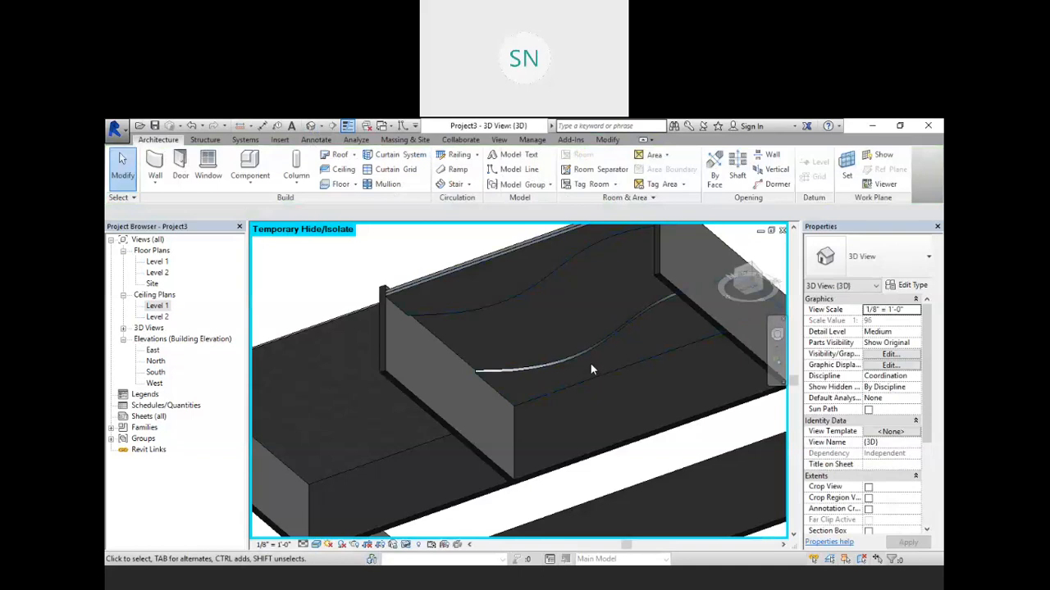
{"action": "middle_click_drag", "start_coordinate": [588, 352], "coordinate": [600, 530], "text": "shift"}
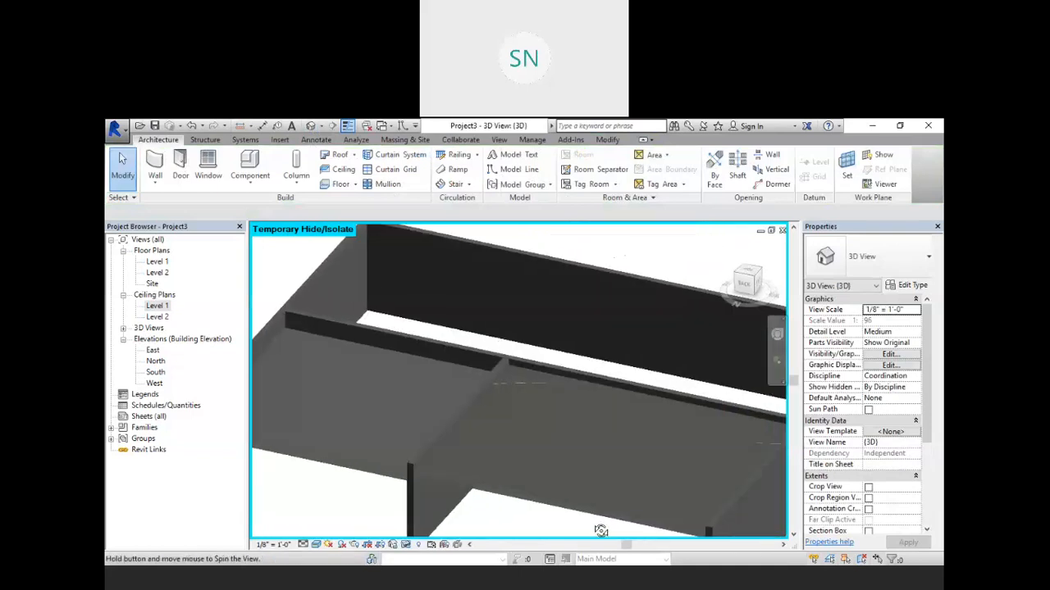
{"action": "left_click", "coordinate": [535, 379]}
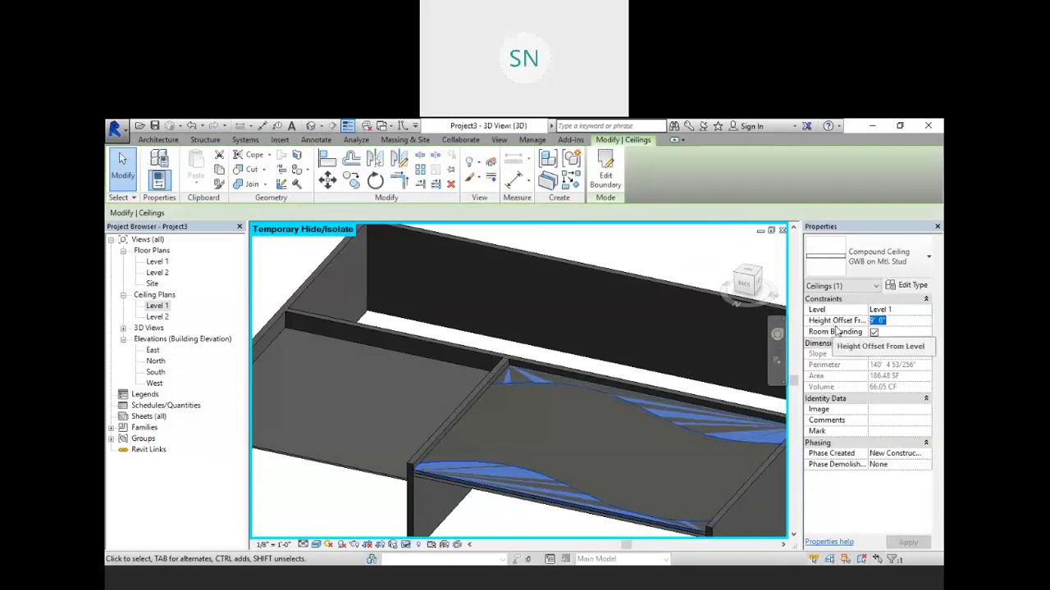
{"action": "type", "text": "8"}
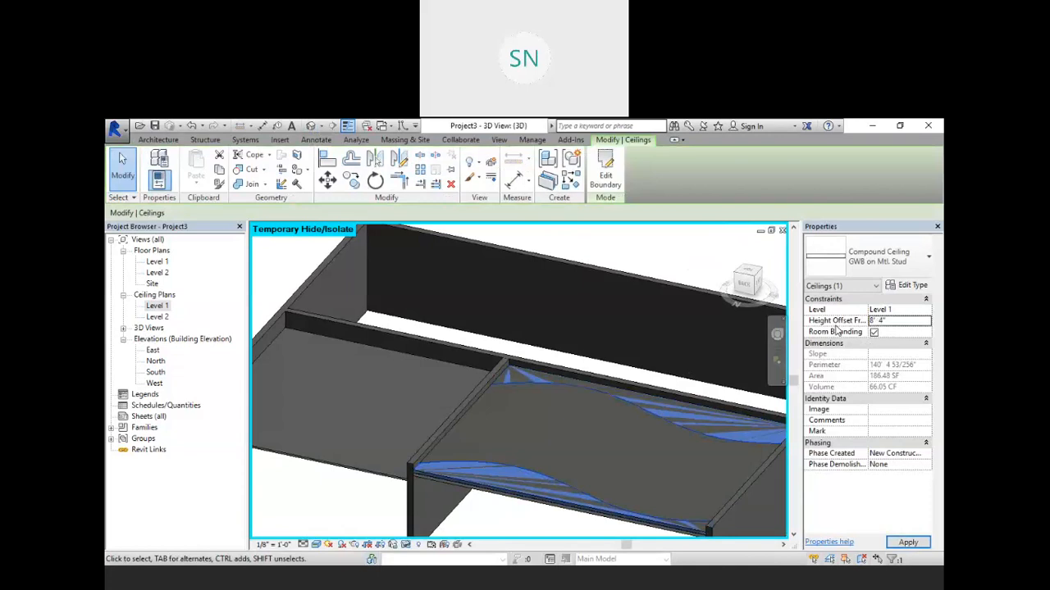
{"action": "left_click", "coordinate": [495, 522]}
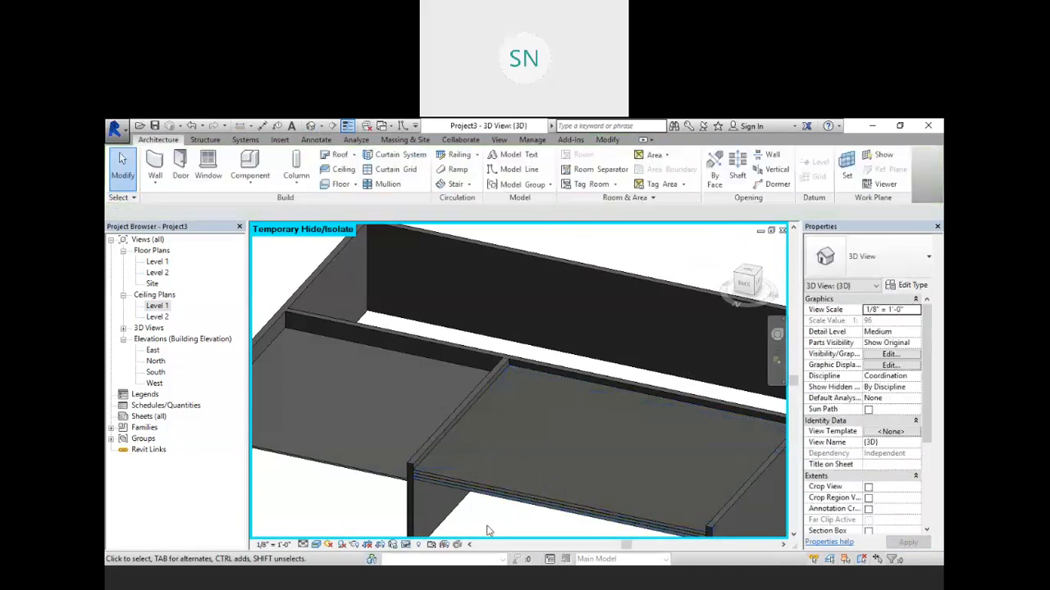
Step: Open the Level 1 ceiling plan, start placing a component, and browse the library to US Imperial > Lighting > Architectural > Internal
{"action": "middle_click_drag", "start_coordinate": [496, 523], "coordinate": [695, 356]}
{"action": "scroll", "coordinate": [692, 343], "scroll_direction": "down", "scroll_amount": 3}
{"action": "double_click", "coordinate": [156, 305]}
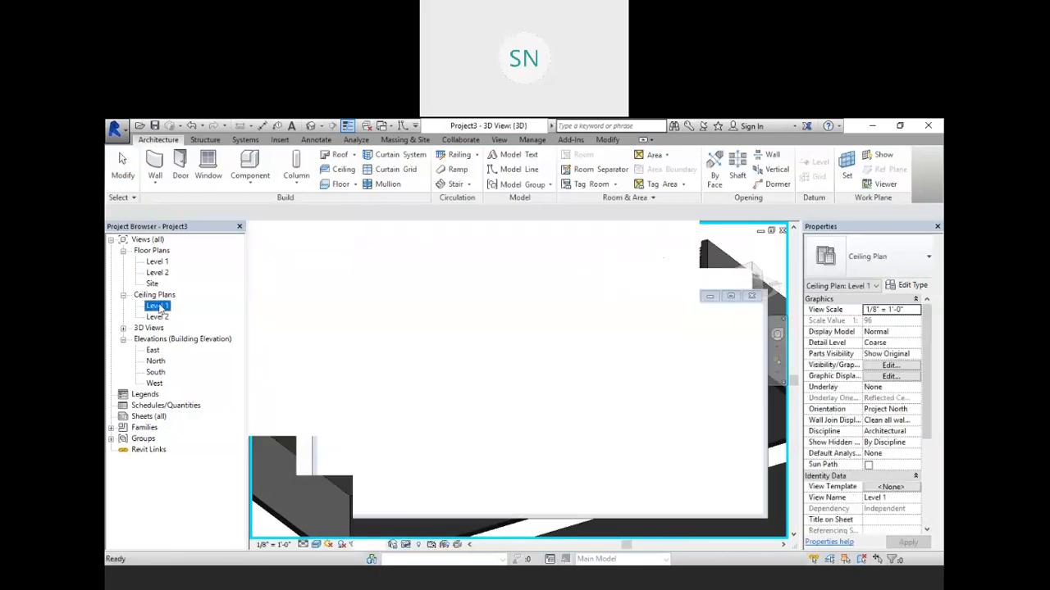
{"action": "scroll", "coordinate": [551, 361], "scroll_direction": "up", "scroll_amount": 2}
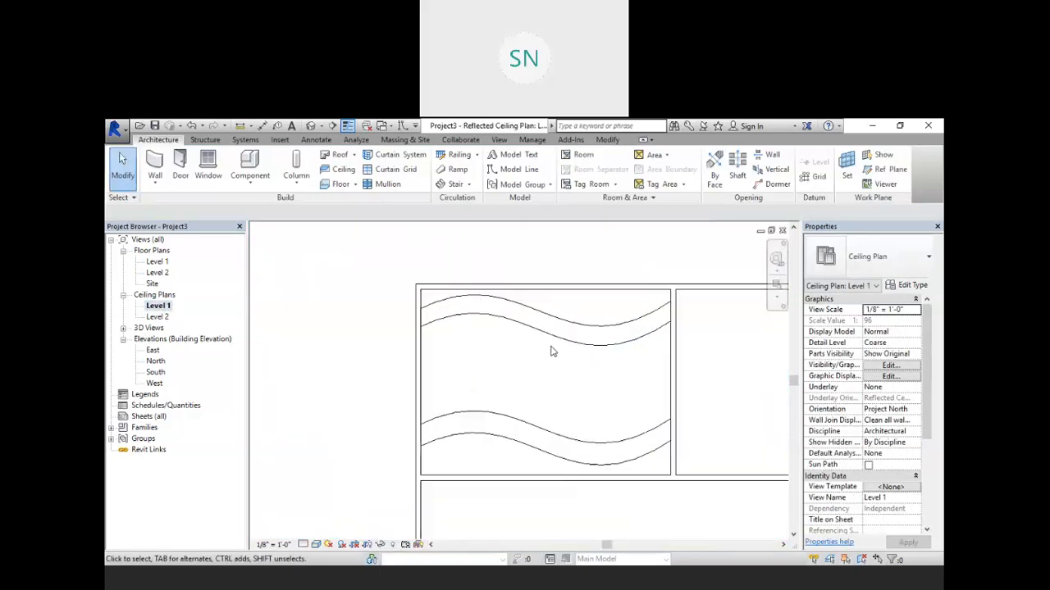
{"action": "left_click", "coordinate": [250, 166]}
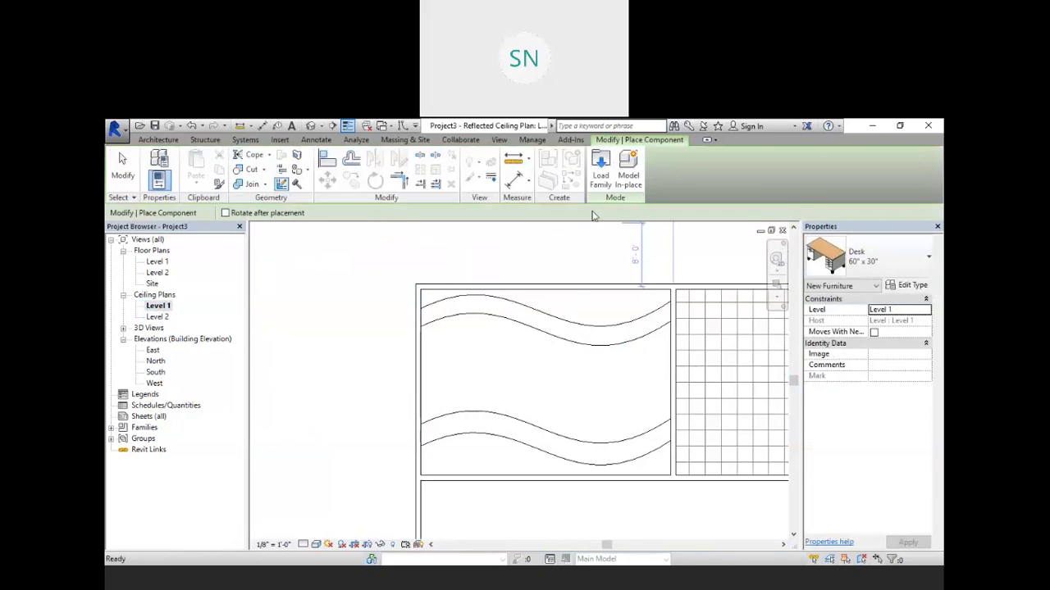
{"action": "left_click", "coordinate": [600, 170]}
{"action": "left_click", "coordinate": [322, 285]}
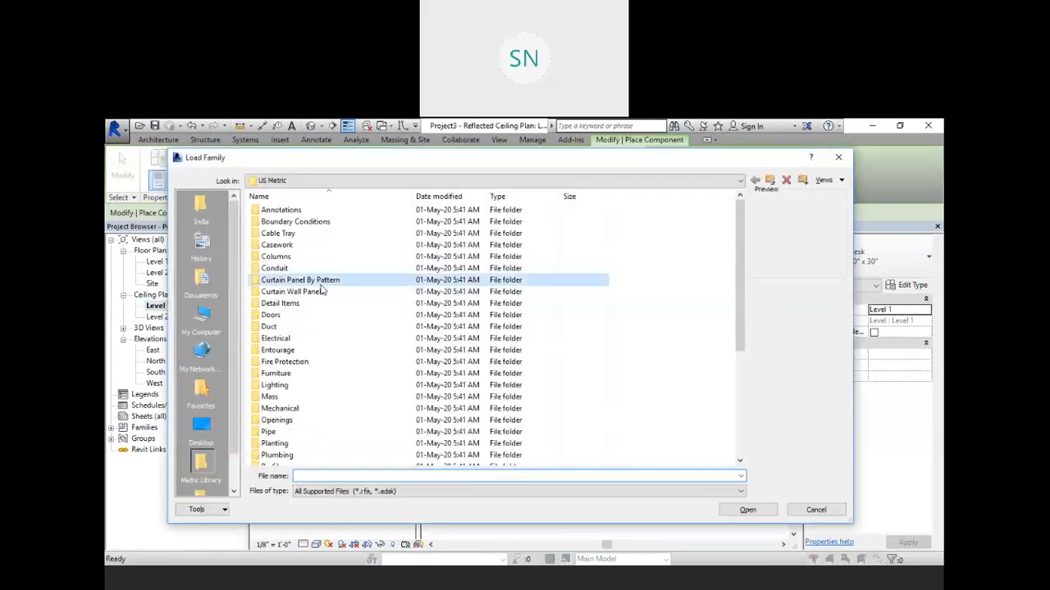
{"action": "left_click", "coordinate": [769, 181]}
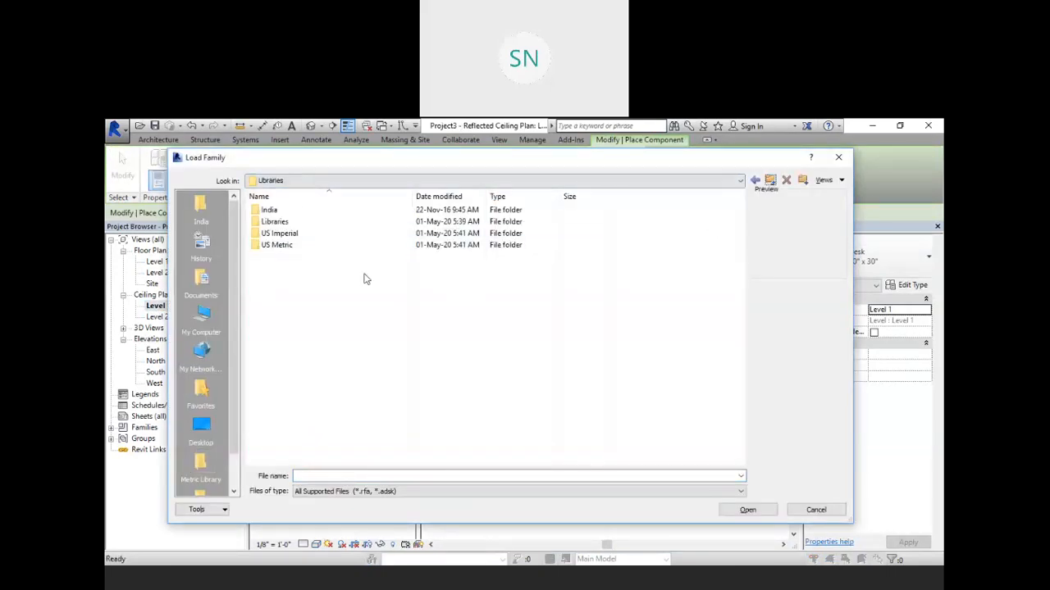
{"action": "double_click", "coordinate": [312, 234]}
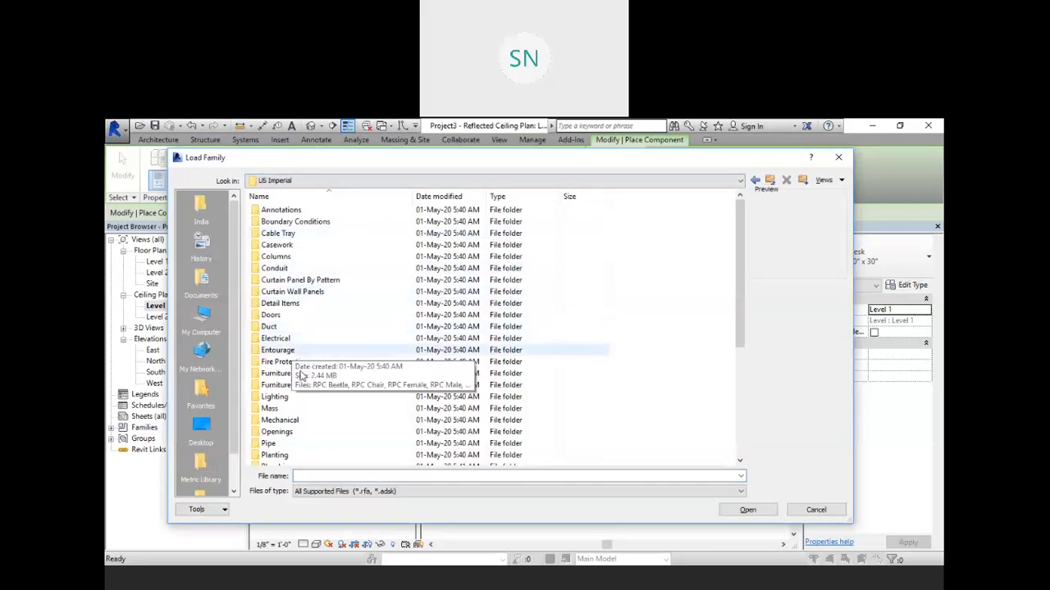
{"action": "double_click", "coordinate": [303, 402]}
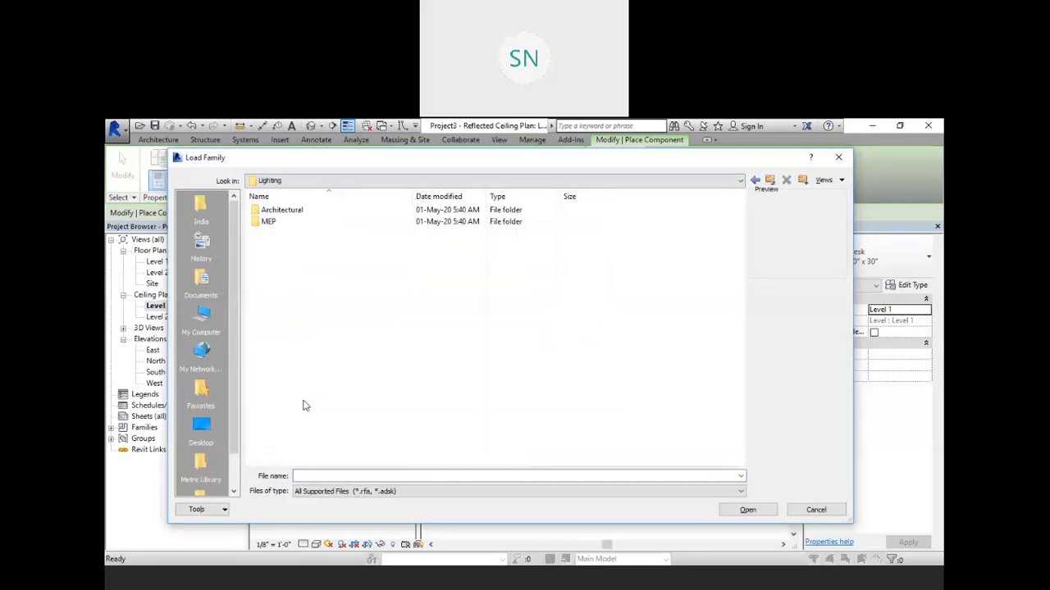
{"action": "double_click", "coordinate": [319, 213]}
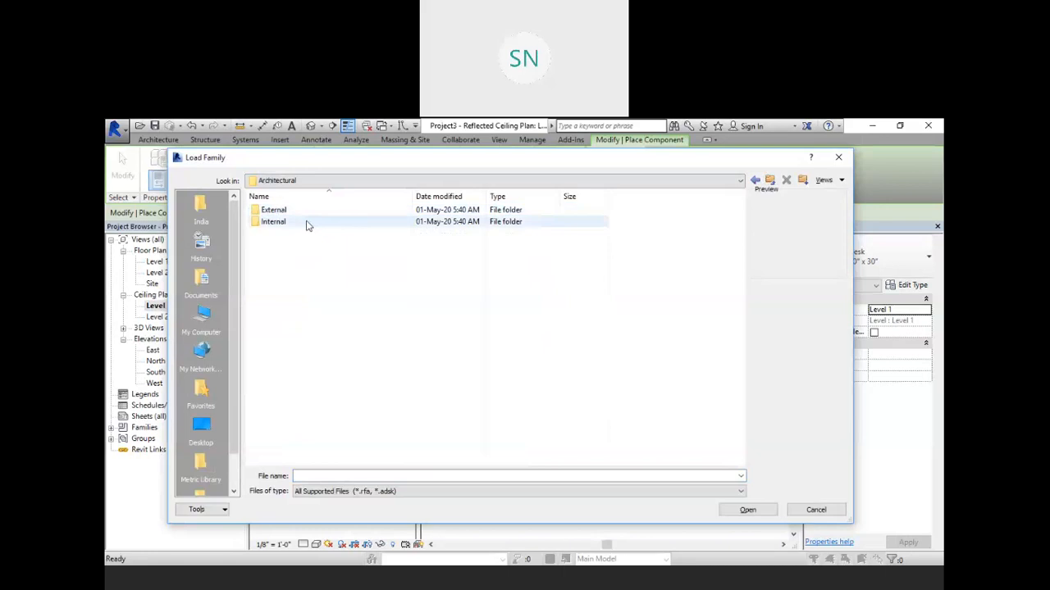
{"action": "double_click", "coordinate": [308, 224]}
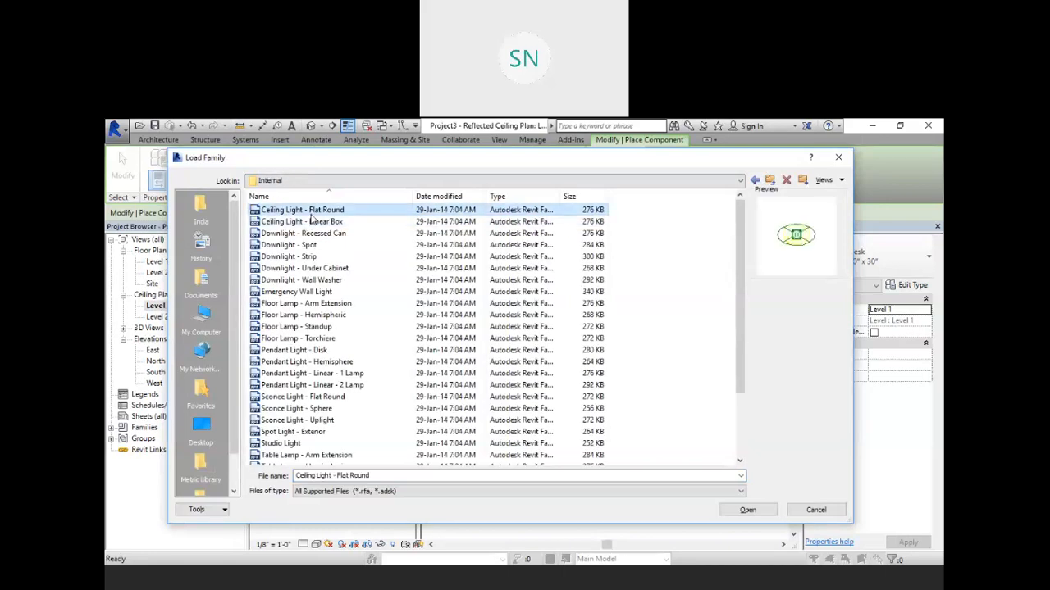
Step: Browse the lighting families and load Troffer Light - 2x4 Parabolic
{"action": "key", "text": "Down"}
{"action": "key", "text": "Down"}
{"action": "key", "text": "Down"}
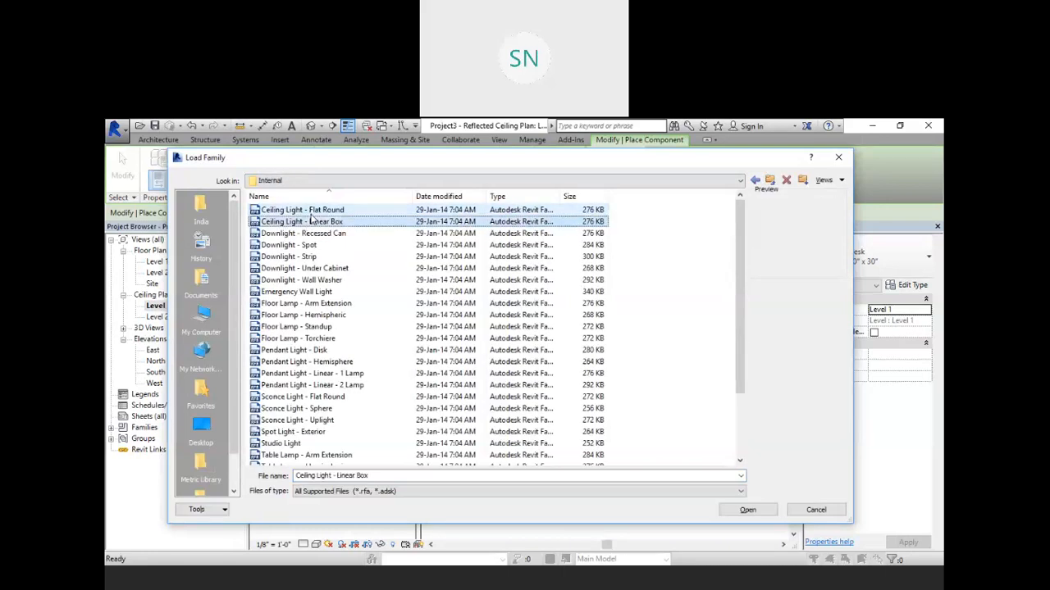
{"action": "key", "text": "Down"}
{"action": "key", "text": "Down"}
{"action": "key", "text": "Down"}
{"action": "key", "text": "Down"}
{"action": "key", "text": "Down"}
{"action": "key", "text": "Down"}
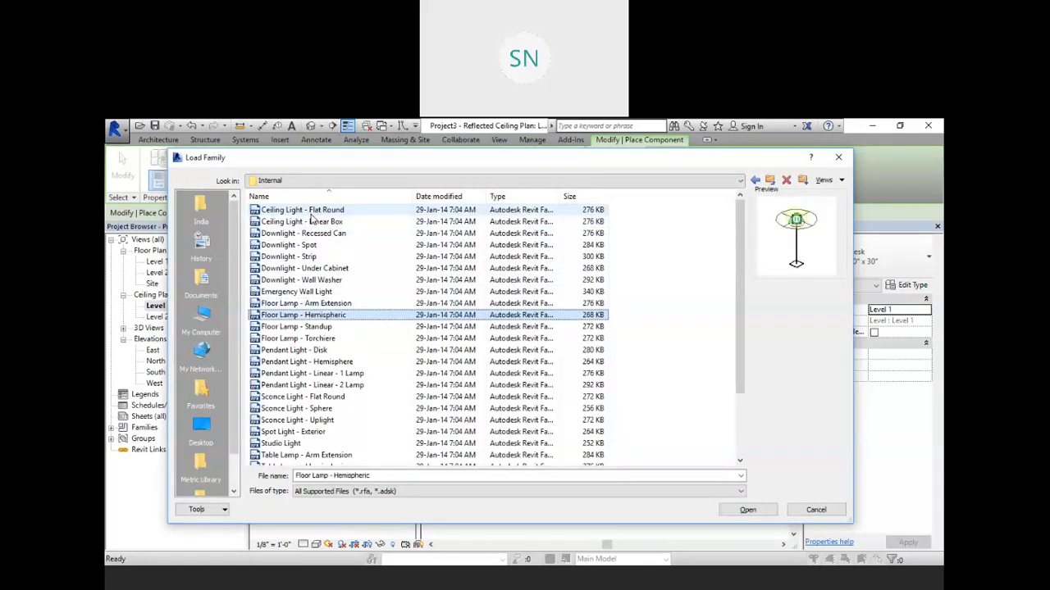
{"action": "key", "text": "Down"}
{"action": "key", "text": "Down"}
{"action": "key", "text": "Down"}
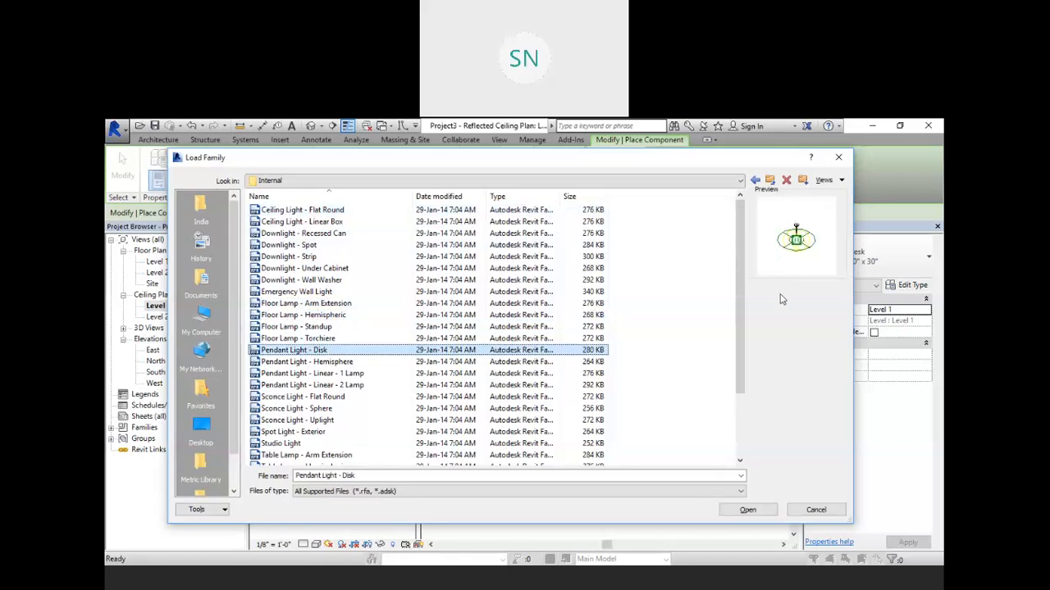
{"action": "key", "text": "Down"}
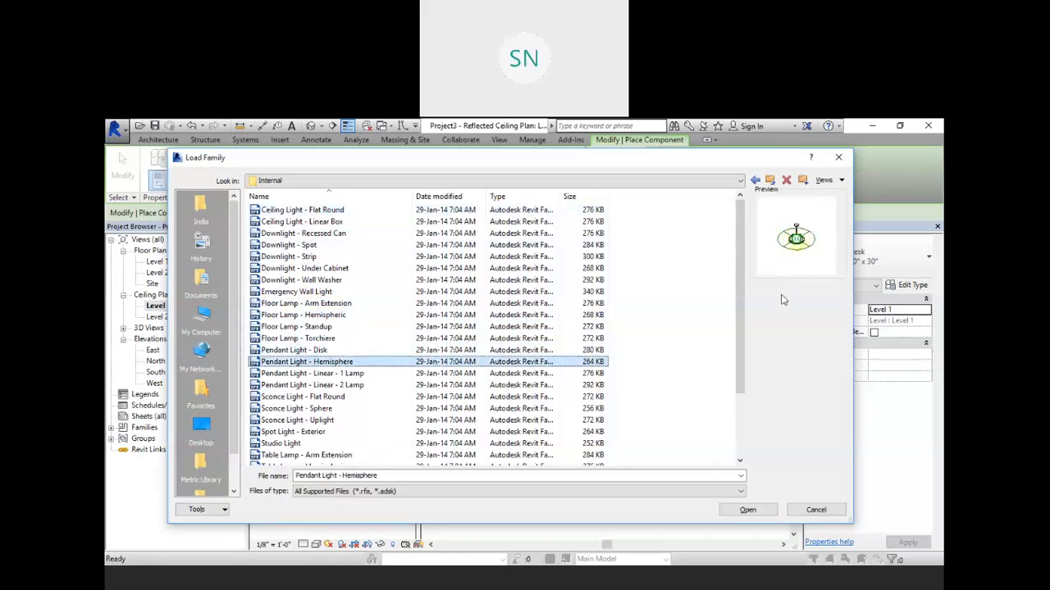
{"action": "key", "text": "Down"}
{"action": "key", "text": "Down"}
{"action": "key", "text": "Down"}
{"action": "key", "text": "Down"}
{"action": "key", "text": "Down"}
{"action": "key", "text": "Down"}
{"action": "key", "text": "Down"}
{"action": "key", "text": "Down"}
{"action": "key", "text": "Down"}
{"action": "key", "text": "Down"}
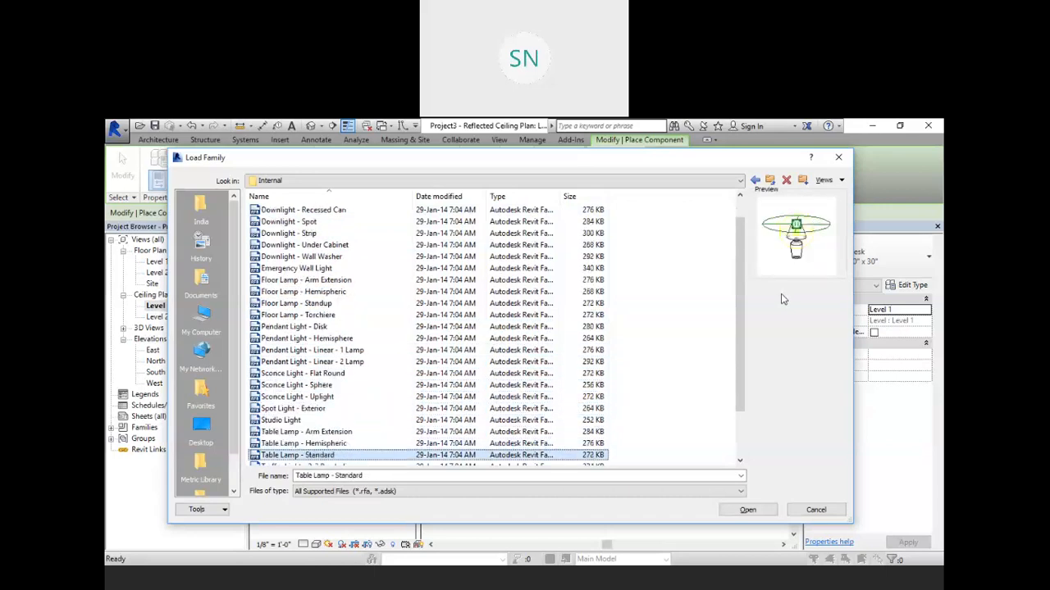
{"action": "key", "text": "Down"}
{"action": "key", "text": "Down"}
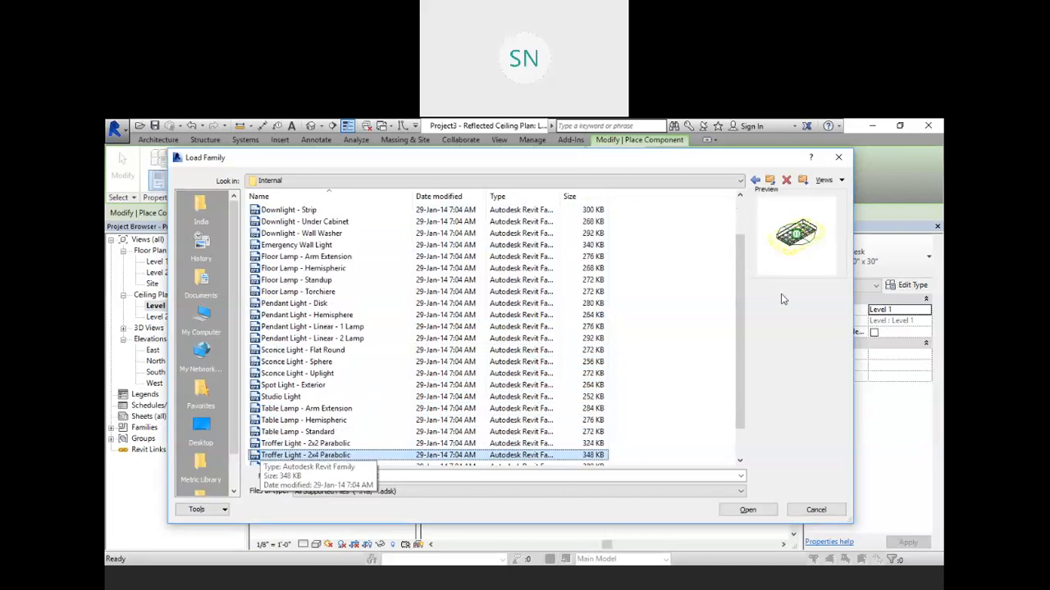
{"action": "left_click", "coordinate": [747, 510]}
Step: Place four 2x4 troffer lights on the ceiling grid in a rectangular arrangement
{"action": "middle_click_drag", "start_coordinate": [750, 354], "coordinate": [609, 349]}
{"action": "scroll", "coordinate": [684, 327], "scroll_direction": "up", "scroll_amount": 1}
{"action": "scroll", "coordinate": [684, 327], "scroll_direction": "up", "scroll_amount": 1}
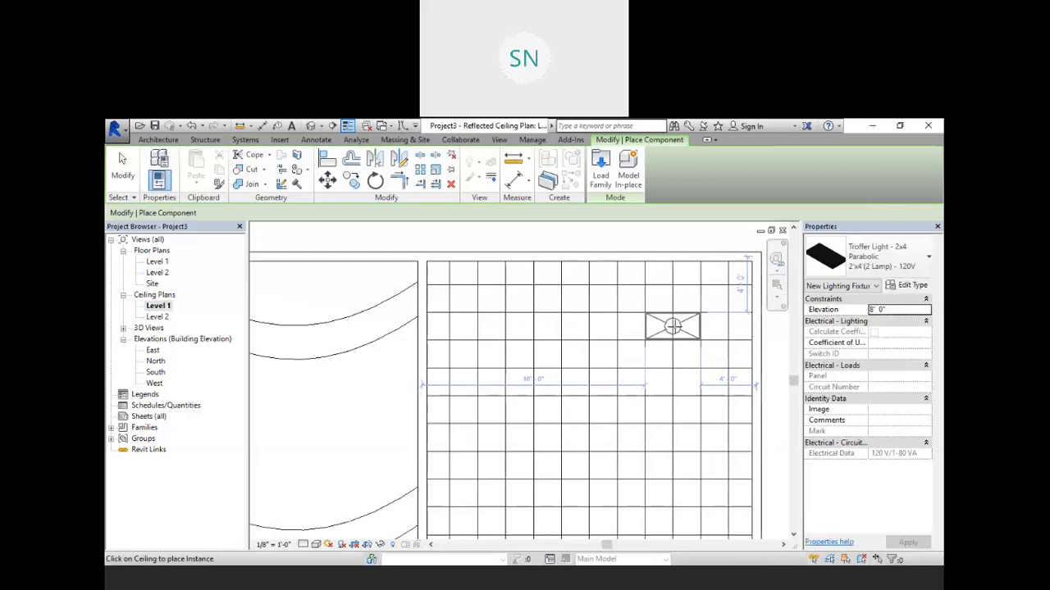
{"action": "left_click", "coordinate": [671, 325]}
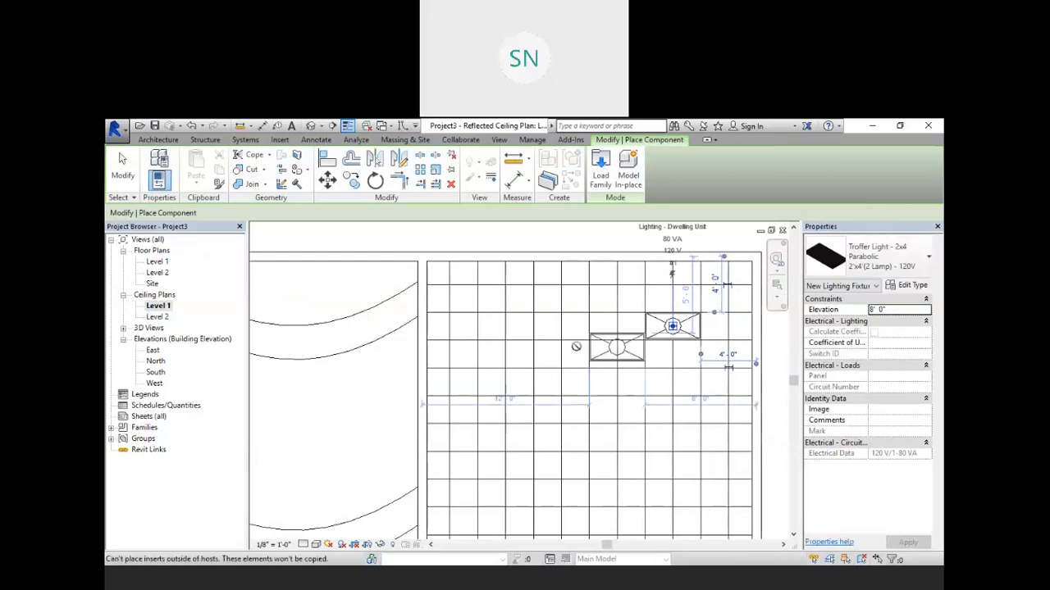
{"action": "left_click", "coordinate": [505, 326]}
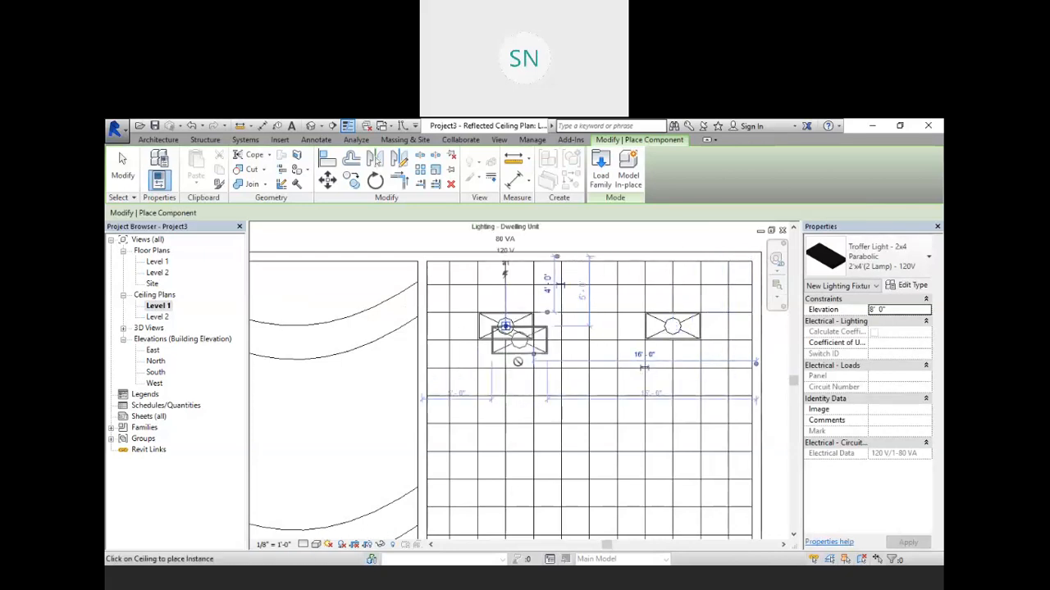
{"action": "left_click", "coordinate": [505, 465]}
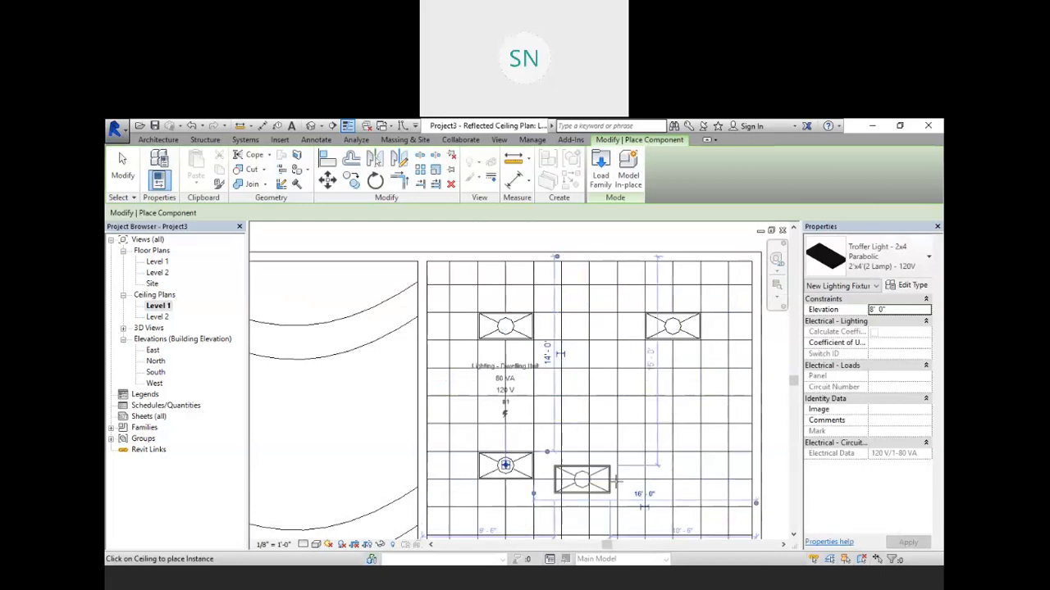
{"action": "left_click", "coordinate": [672, 466]}
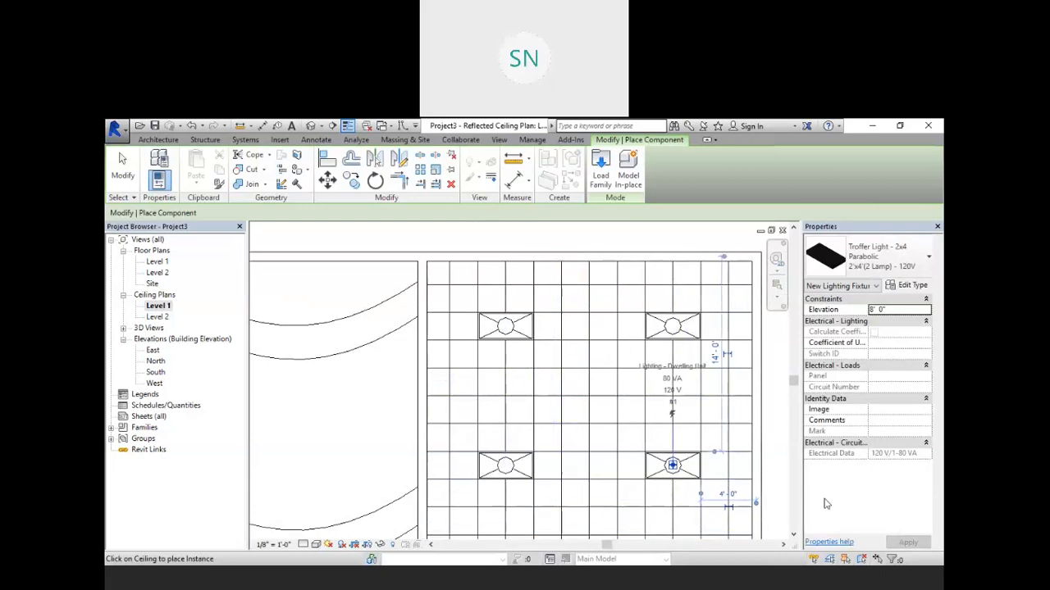
Step: Start loading a family and browse the library to US Imperial > Lighting > Architectural > Internal
{"action": "scroll", "coordinate": [596, 298], "scroll_direction": "down", "scroll_amount": 5}
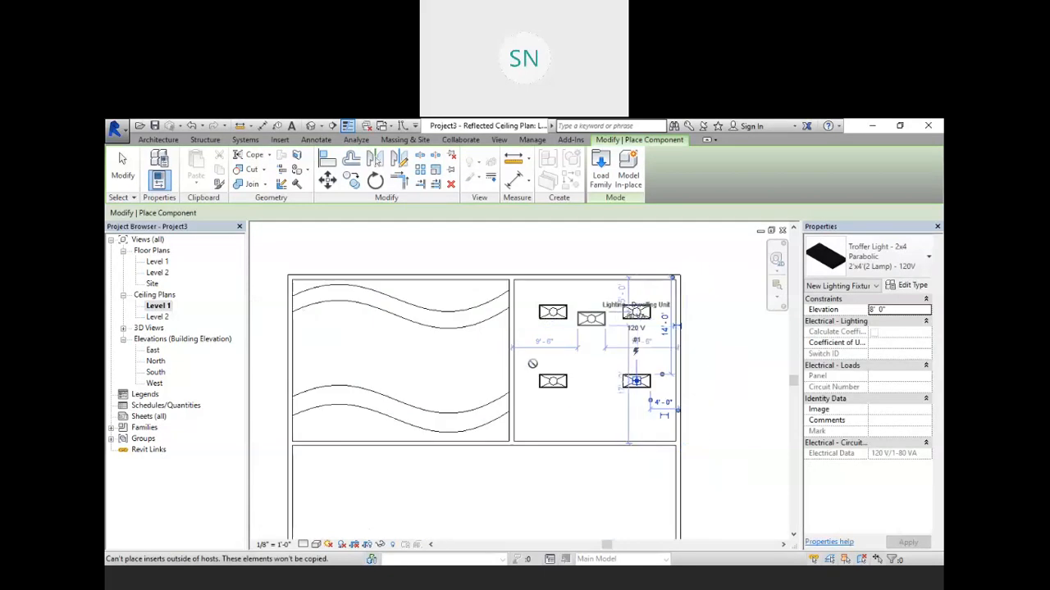
{"action": "scroll", "coordinate": [364, 339], "scroll_direction": "up", "scroll_amount": 2}
{"action": "middle_click_drag", "start_coordinate": [369, 339], "coordinate": [447, 372]}
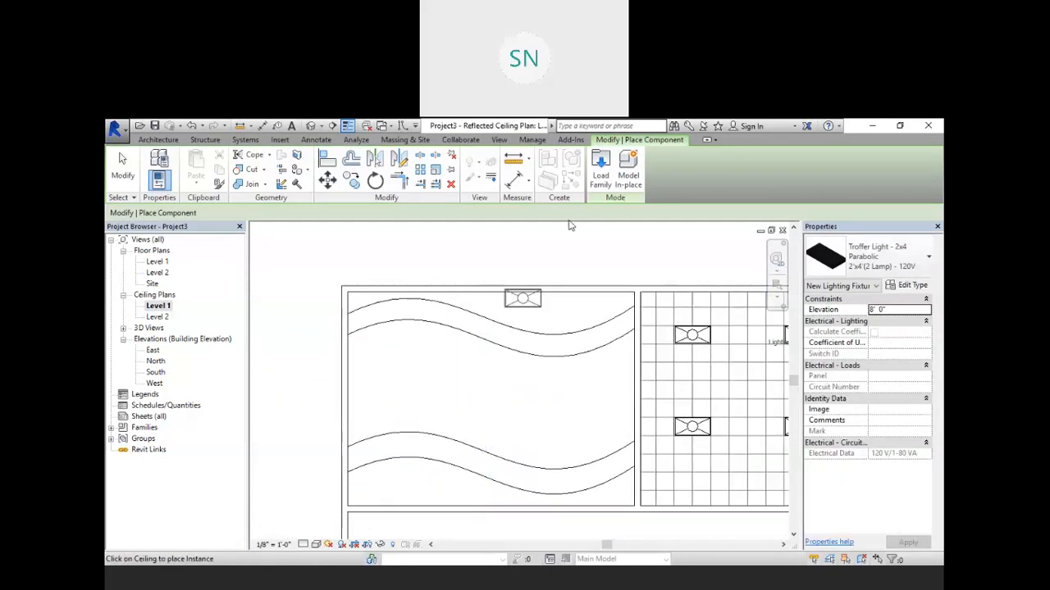
{"action": "left_click", "coordinate": [600, 168]}
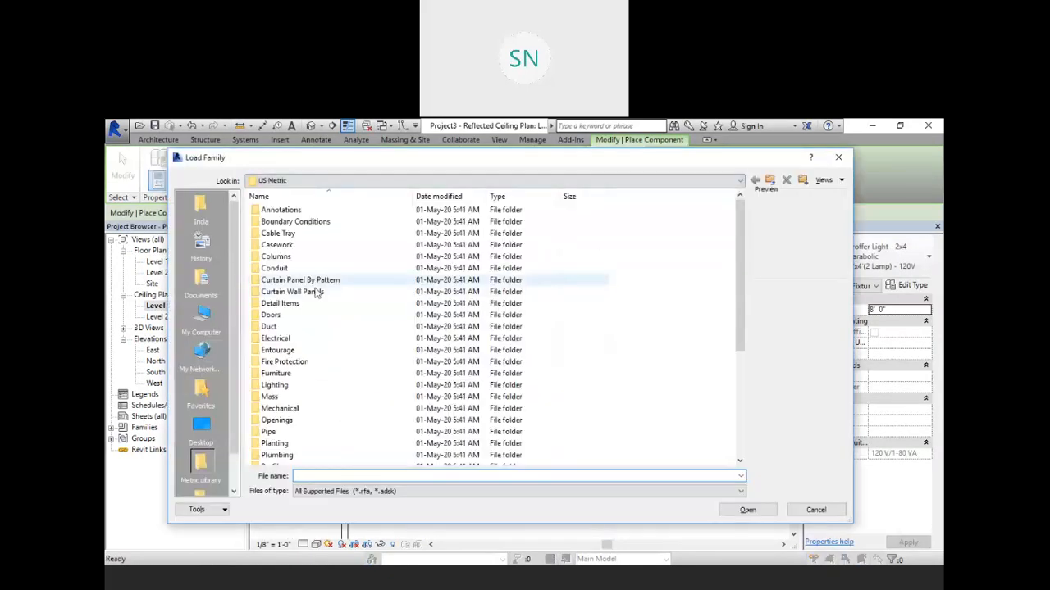
{"action": "left_click", "coordinate": [771, 181]}
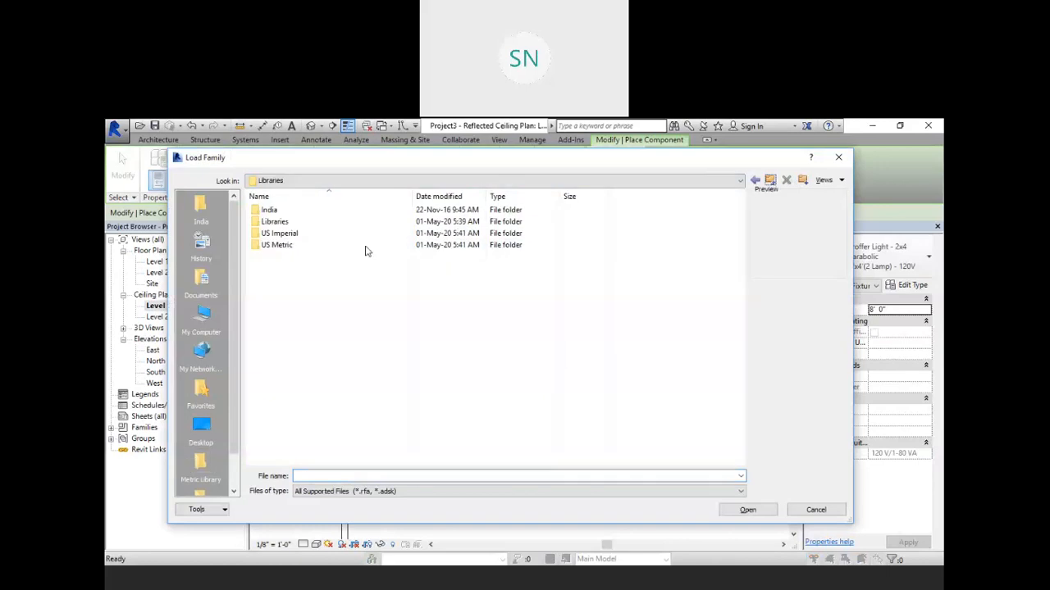
{"action": "double_click", "coordinate": [325, 235]}
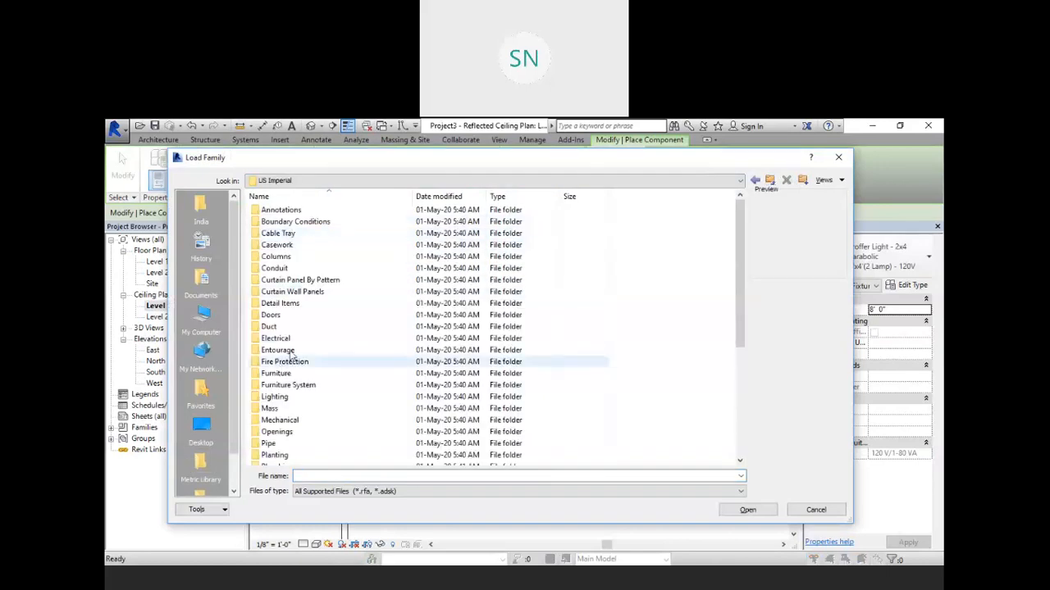
{"action": "double_click", "coordinate": [312, 398]}
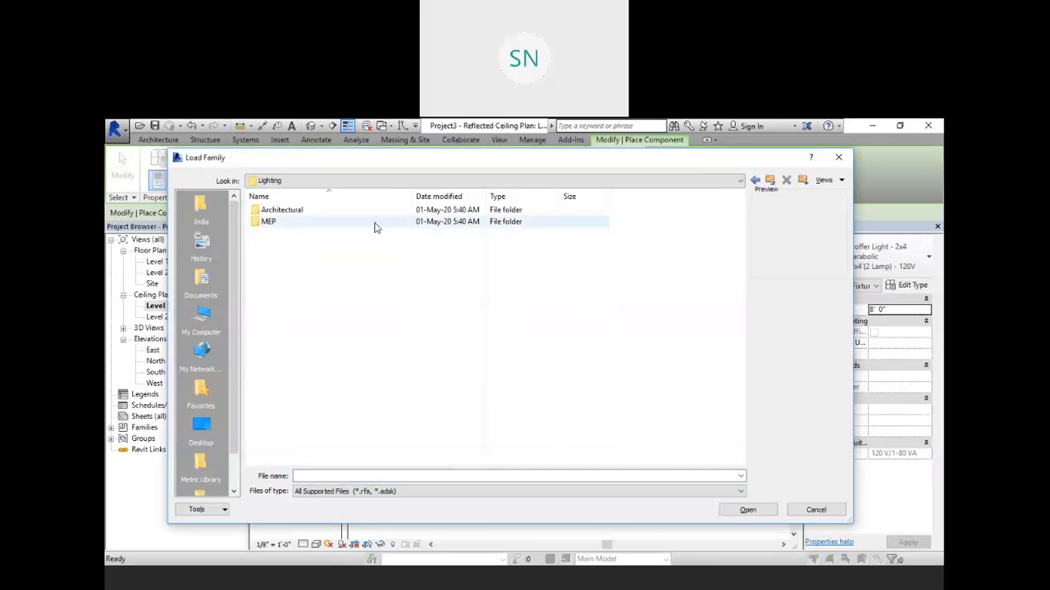
{"action": "double_click", "coordinate": [348, 211]}
{"action": "double_click", "coordinate": [334, 222]}
{"action": "left_click", "coordinate": [335, 213]}
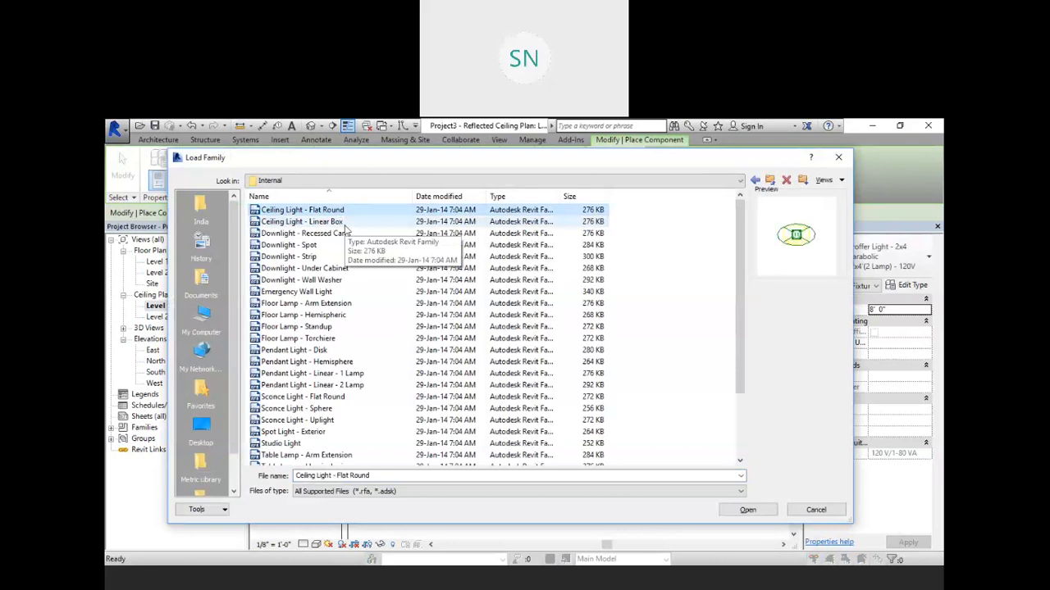
Step: Preview the internal lighting families and load Ceiling Light - Flat Round
{"action": "left_click", "coordinate": [336, 221]}
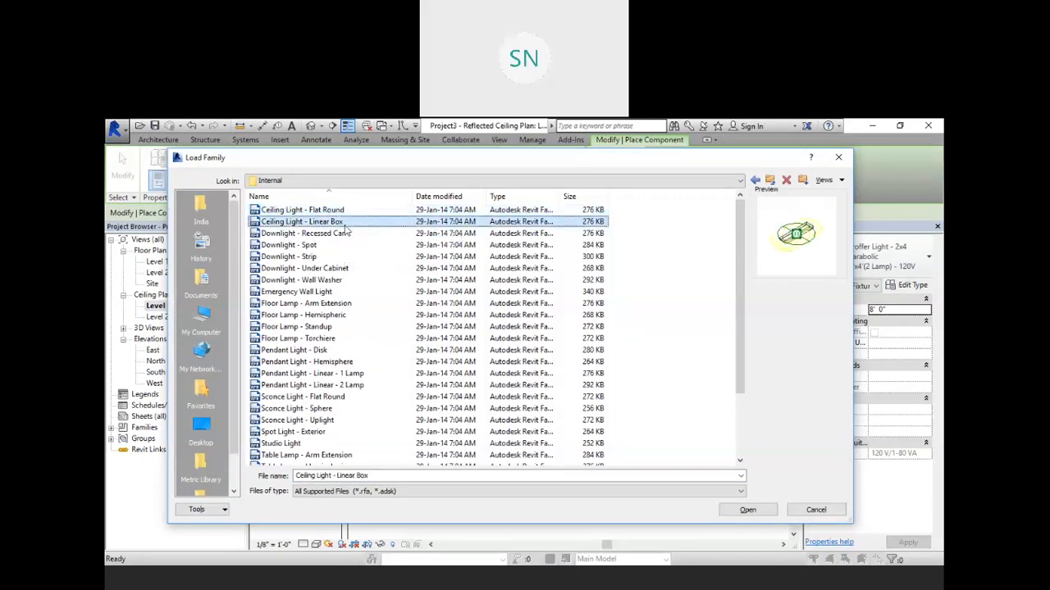
{"action": "left_click", "coordinate": [347, 233]}
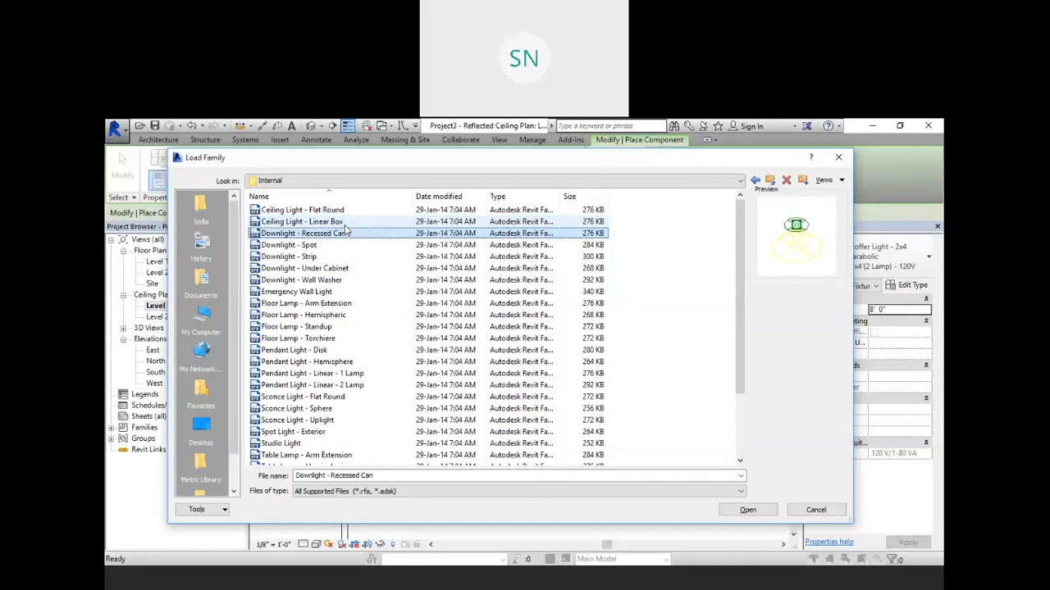
{"action": "left_click", "coordinate": [336, 221]}
{"action": "left_click", "coordinate": [332, 210]}
{"action": "left_click", "coordinate": [747, 509]}
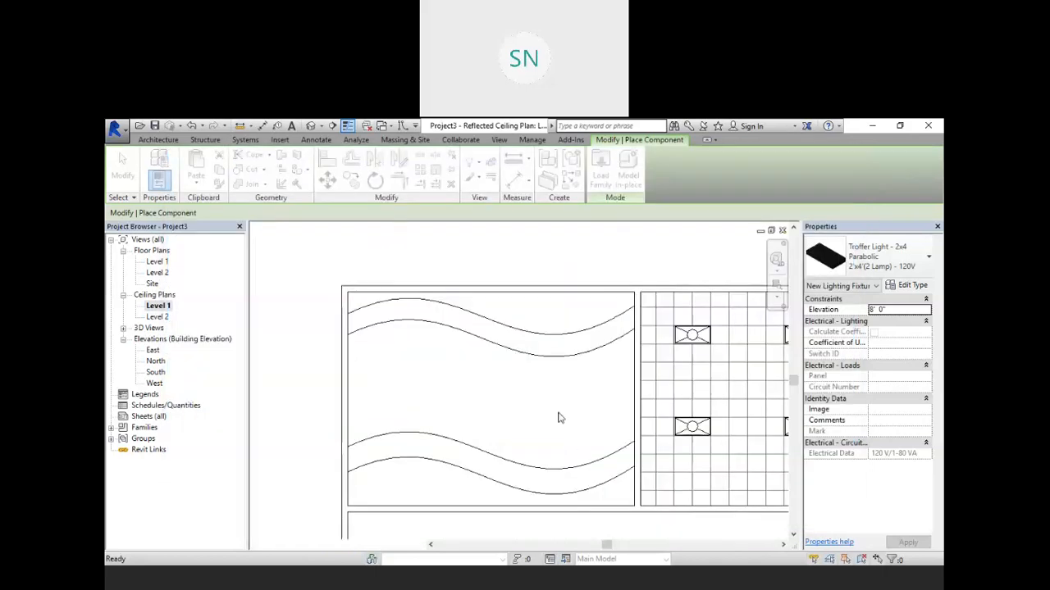
Step: Place flat round ceiling lights along the first part of the wavy ceiling band
{"action": "scroll", "coordinate": [381, 303], "scroll_direction": "up", "scroll_amount": 4}
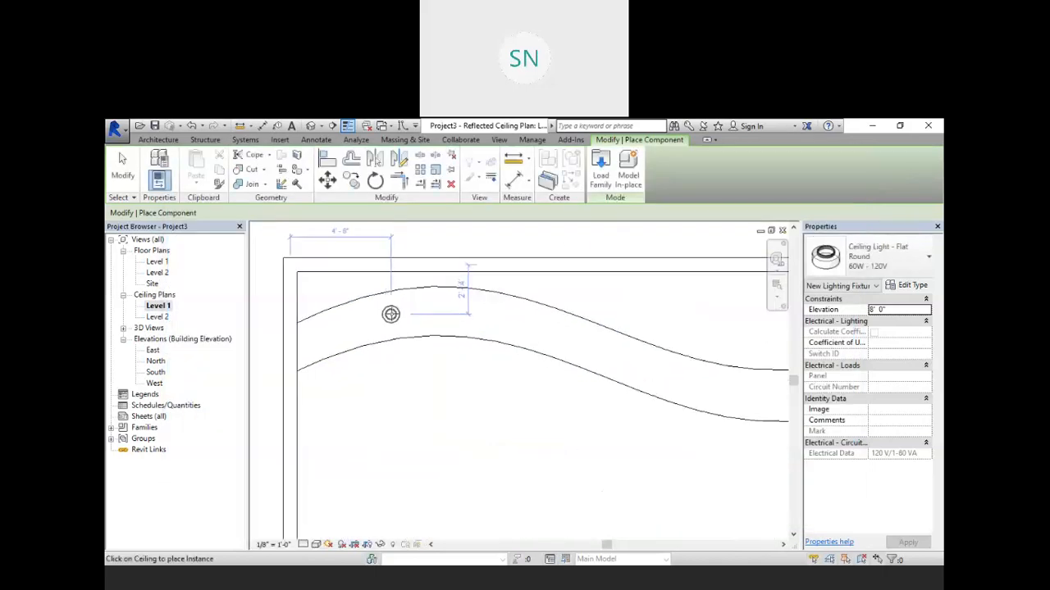
{"action": "scroll", "coordinate": [356, 337], "scroll_direction": "up", "scroll_amount": 2}
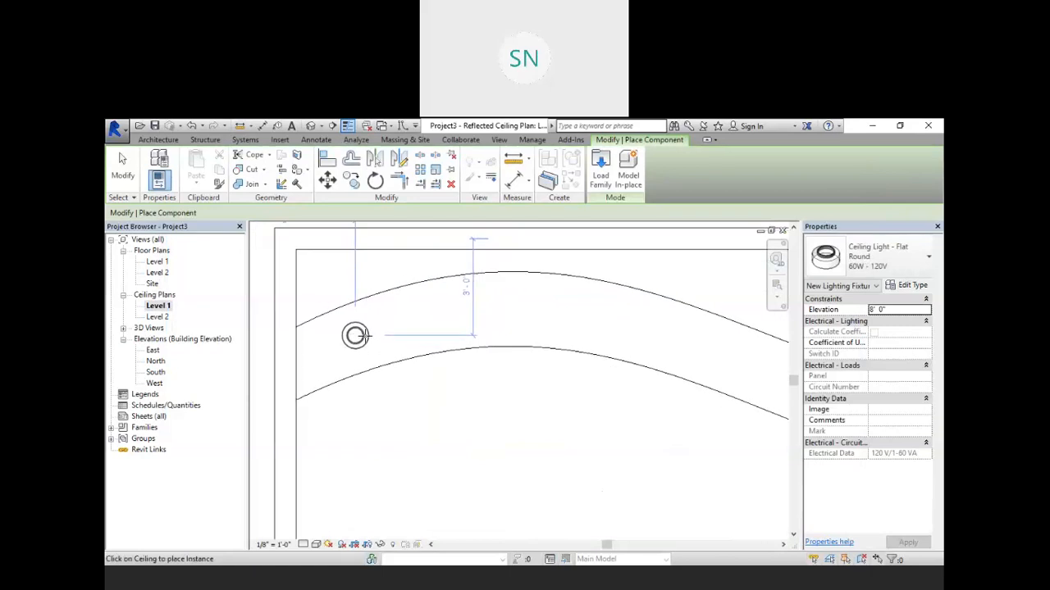
{"action": "left_click", "coordinate": [368, 331]}
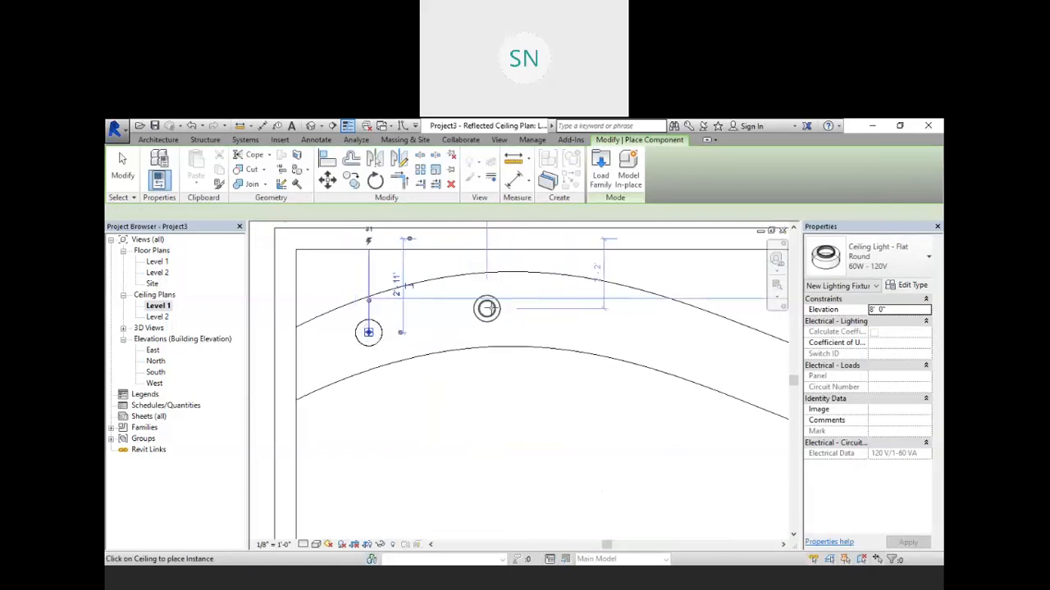
{"action": "scroll", "coordinate": [500, 310], "scroll_direction": "down", "scroll_amount": 3}
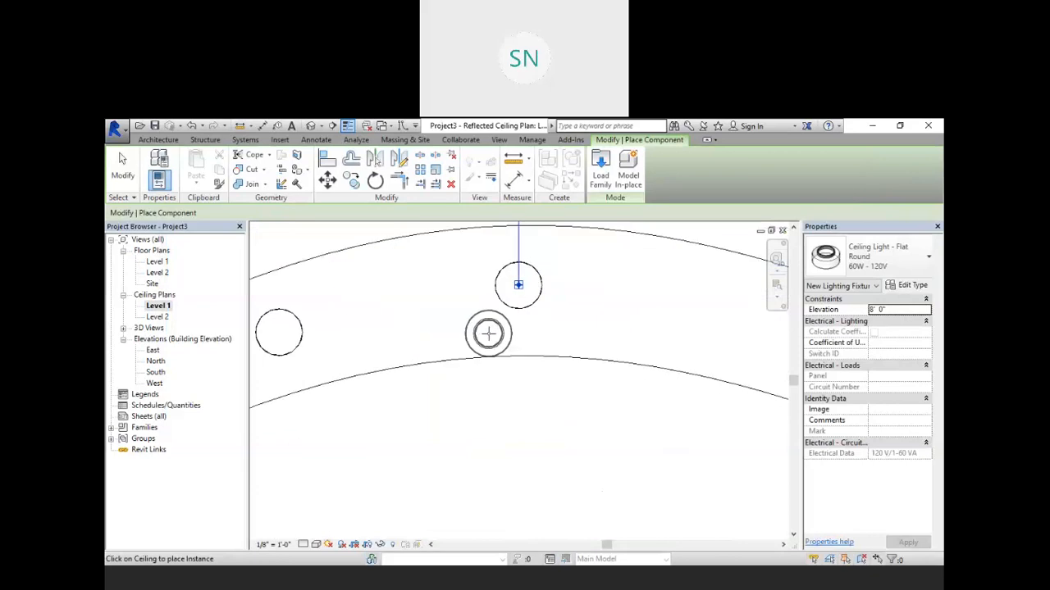
{"action": "scroll", "coordinate": [480, 324], "scroll_direction": "down", "scroll_amount": 2}
{"action": "scroll", "coordinate": [543, 343], "scroll_direction": "up", "scroll_amount": 3}
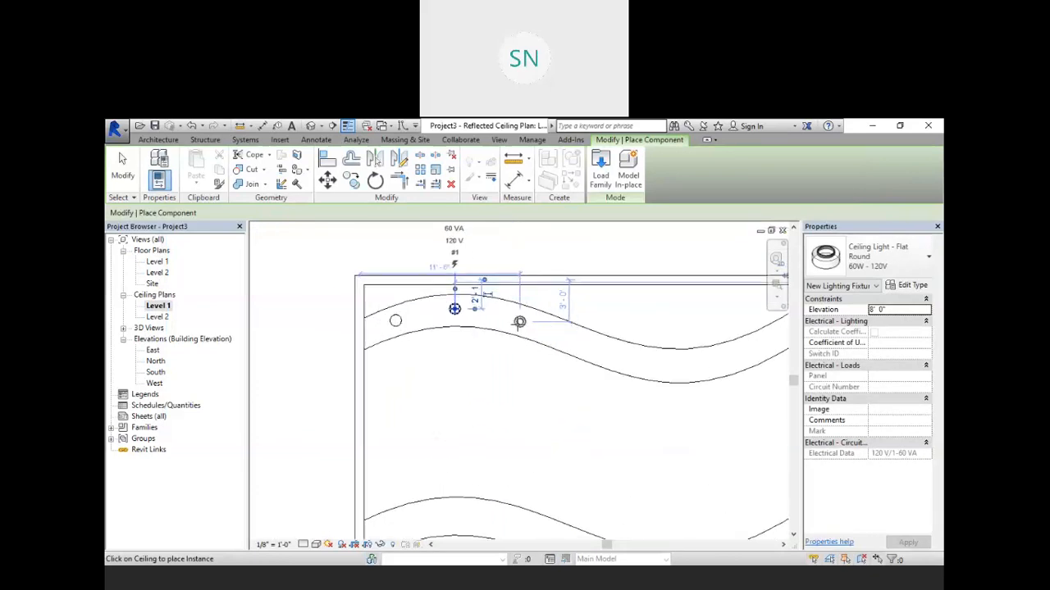
{"action": "scroll", "coordinate": [518, 322], "scroll_direction": "up", "scroll_amount": 2}
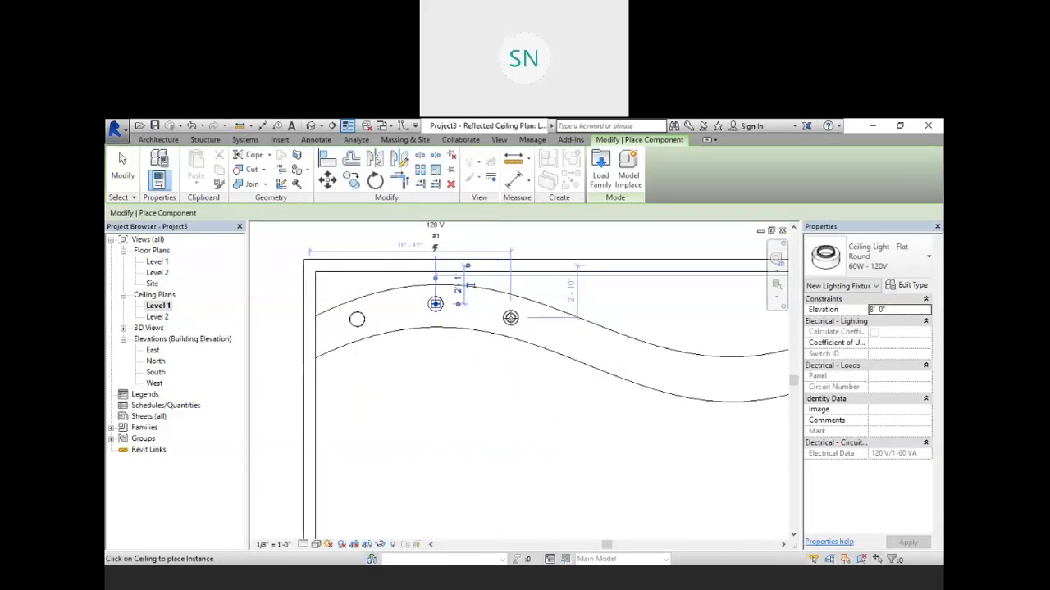
{"action": "left_click", "coordinate": [510, 318]}
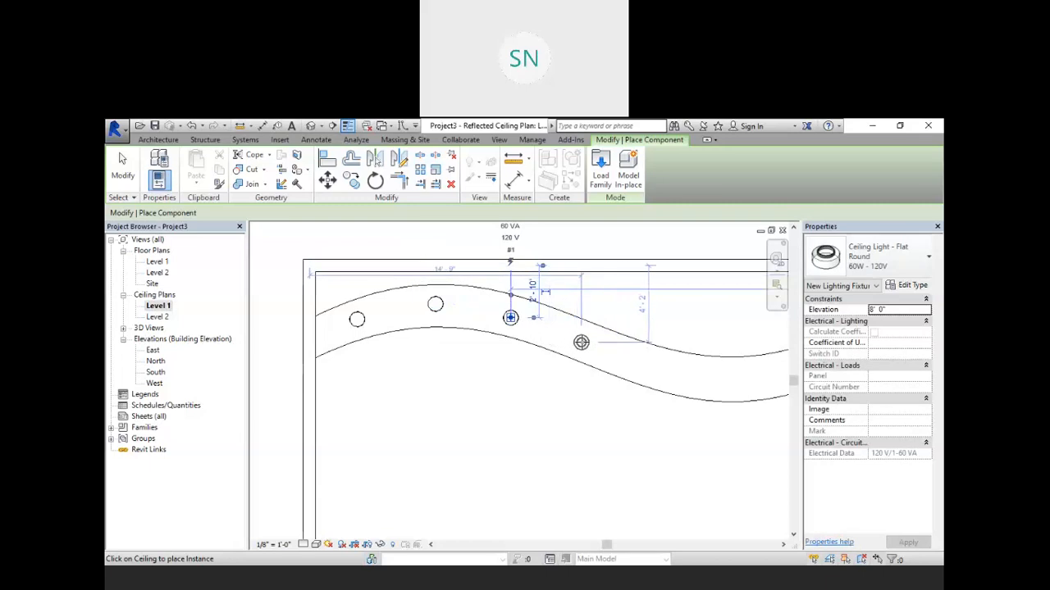
{"action": "left_click", "coordinate": [580, 342]}
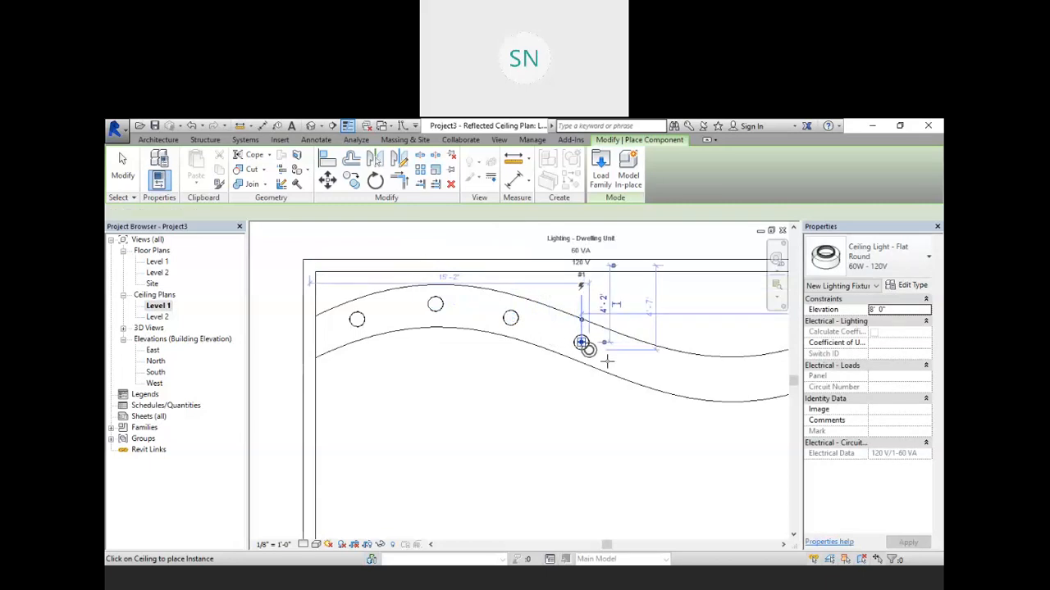
{"action": "left_click", "coordinate": [652, 368]}
Step: Continue placing flat round lights along the rest of the wavy band and cancel the placement
{"action": "scroll", "coordinate": [619, 402], "scroll_direction": "up", "scroll_amount": 2}
{"action": "scroll", "coordinate": [618, 402], "scroll_direction": "down", "scroll_amount": 4}
{"action": "scroll", "coordinate": [749, 385], "scroll_direction": "up", "scroll_amount": 4}
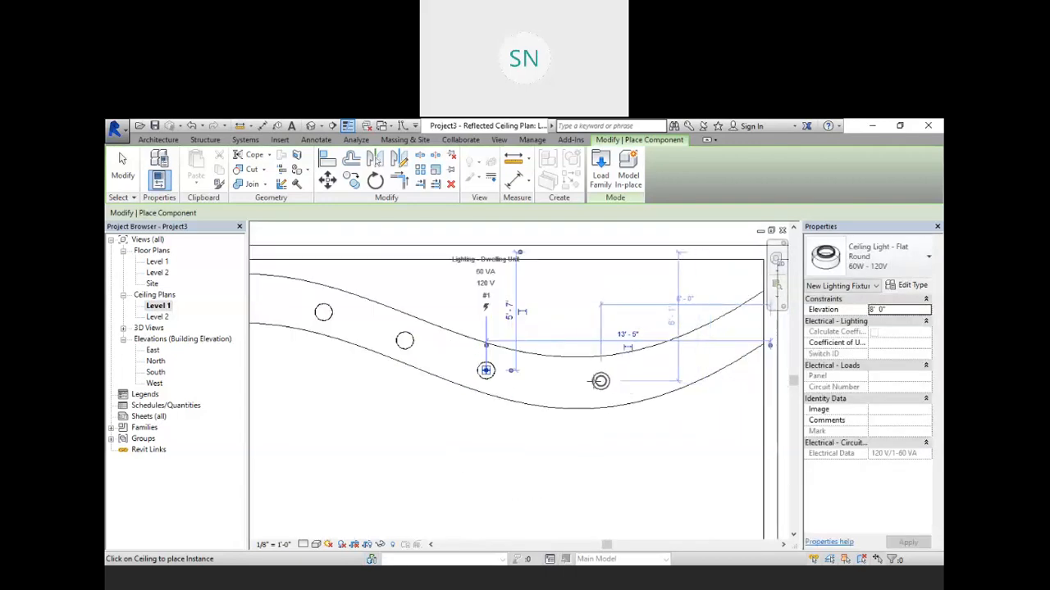
{"action": "left_click", "coordinate": [486, 370]}
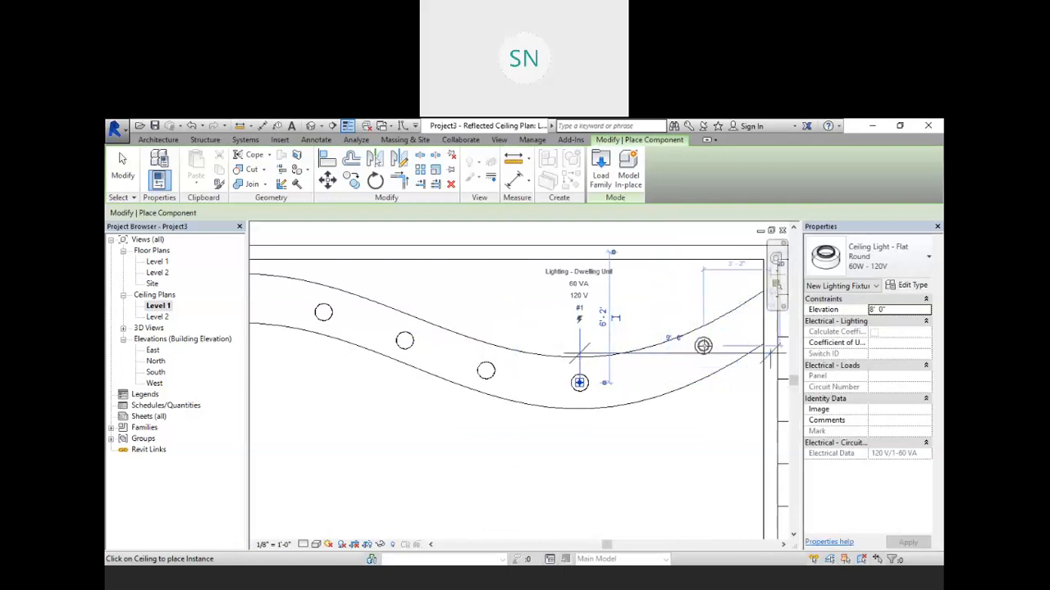
{"action": "scroll", "coordinate": [680, 359], "scroll_direction": "up", "scroll_amount": 2}
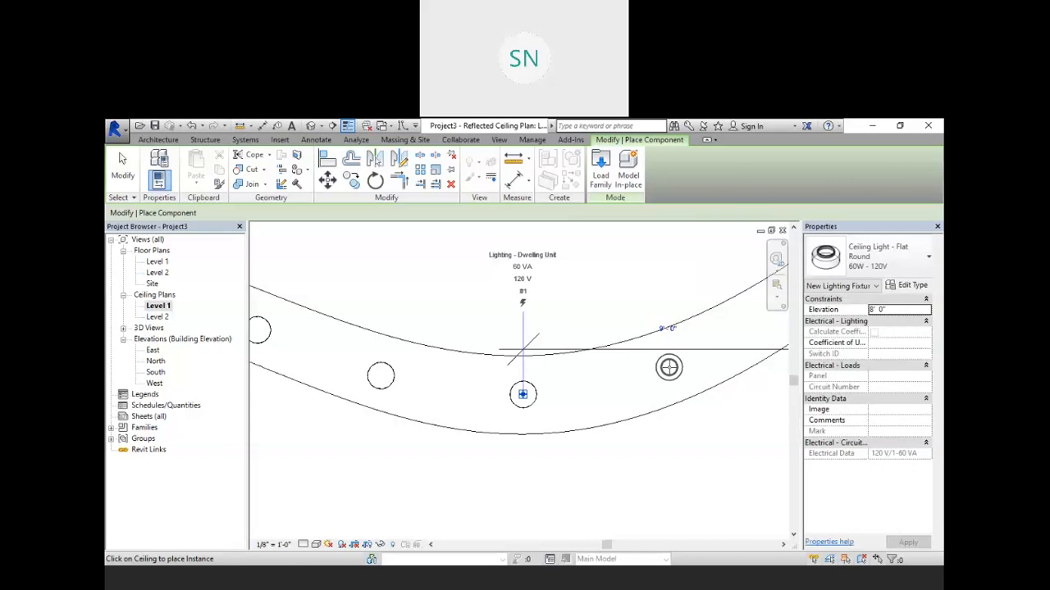
{"action": "scroll", "coordinate": [667, 368], "scroll_direction": "down", "scroll_amount": 3}
{"action": "scroll", "coordinate": [645, 393], "scroll_direction": "up", "scroll_amount": 4}
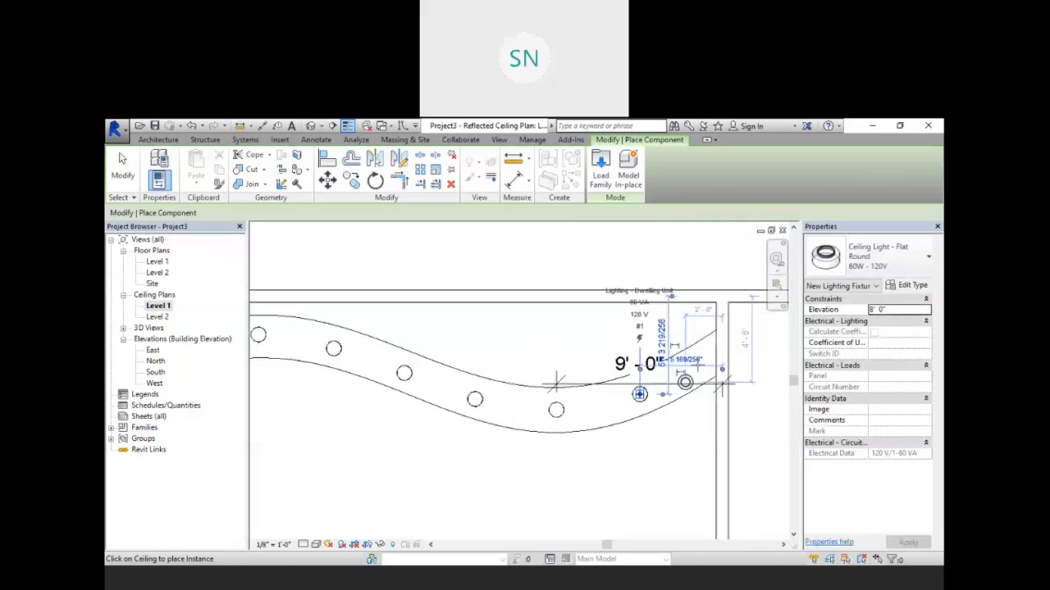
{"action": "scroll", "coordinate": [684, 364], "scroll_direction": "down", "scroll_amount": 5}
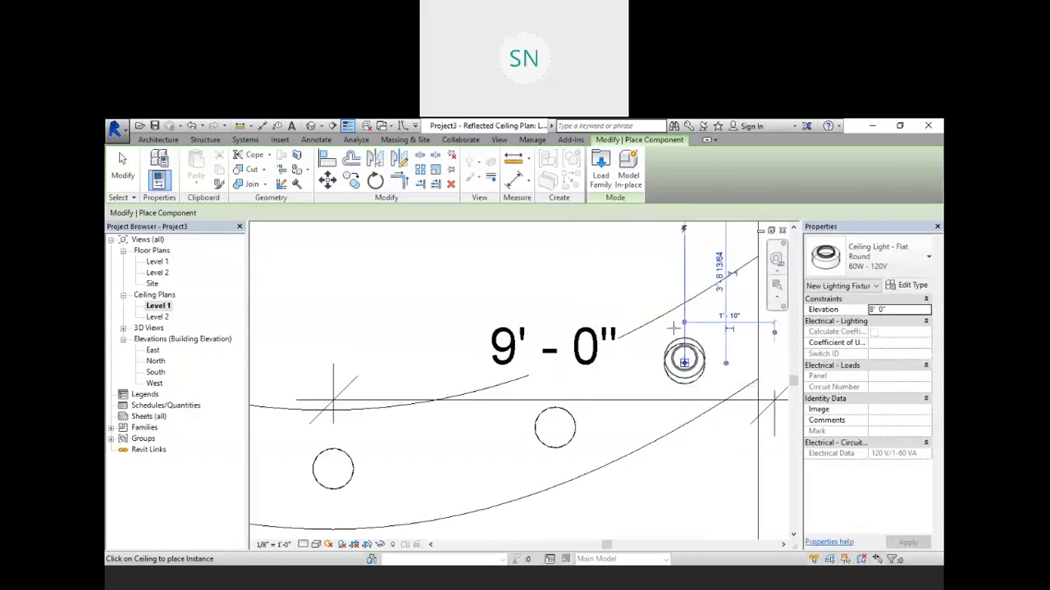
{"action": "right_click", "coordinate": [391, 348]}
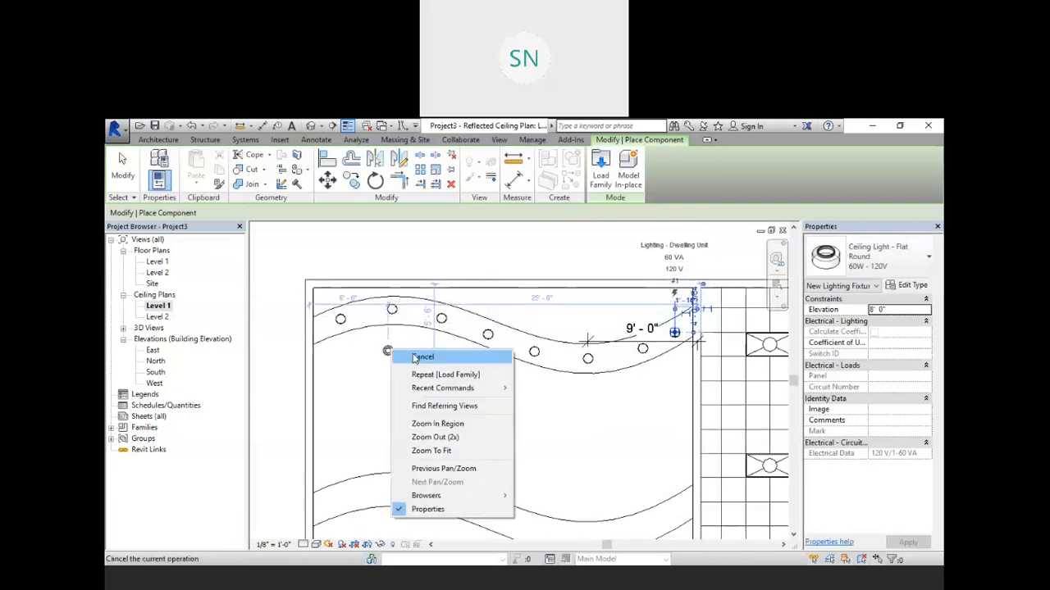
{"action": "left_click", "coordinate": [417, 356]}
{"action": "right_click", "coordinate": [419, 355]}
{"action": "left_click", "coordinate": [447, 362]}
Step: Open the default 3D view and orbit to inspect the lights on the wavy ceiling
{"action": "left_click", "coordinate": [340, 318]}
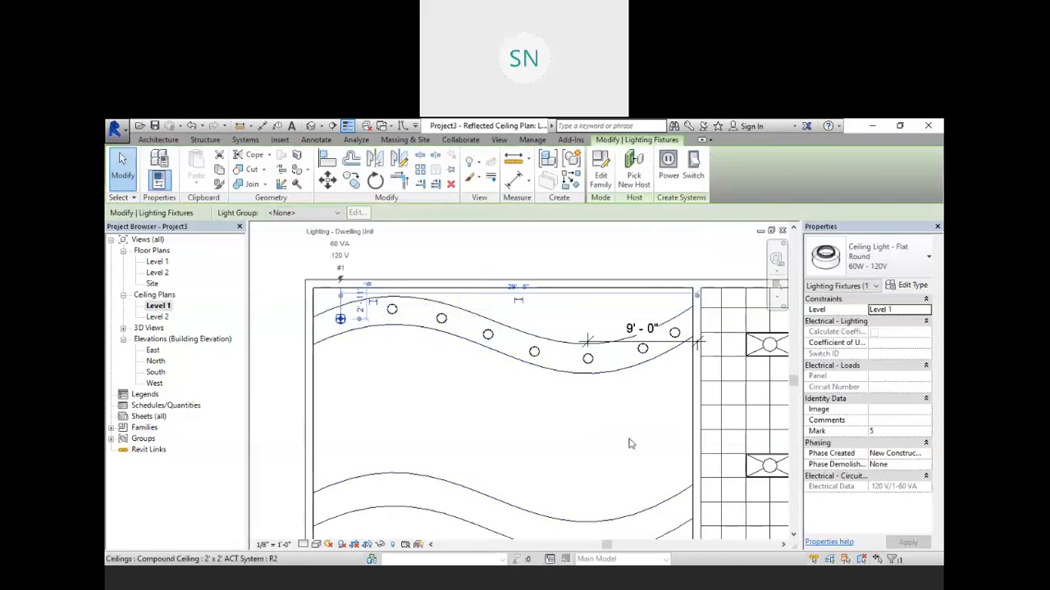
{"action": "left_click", "coordinate": [284, 352]}
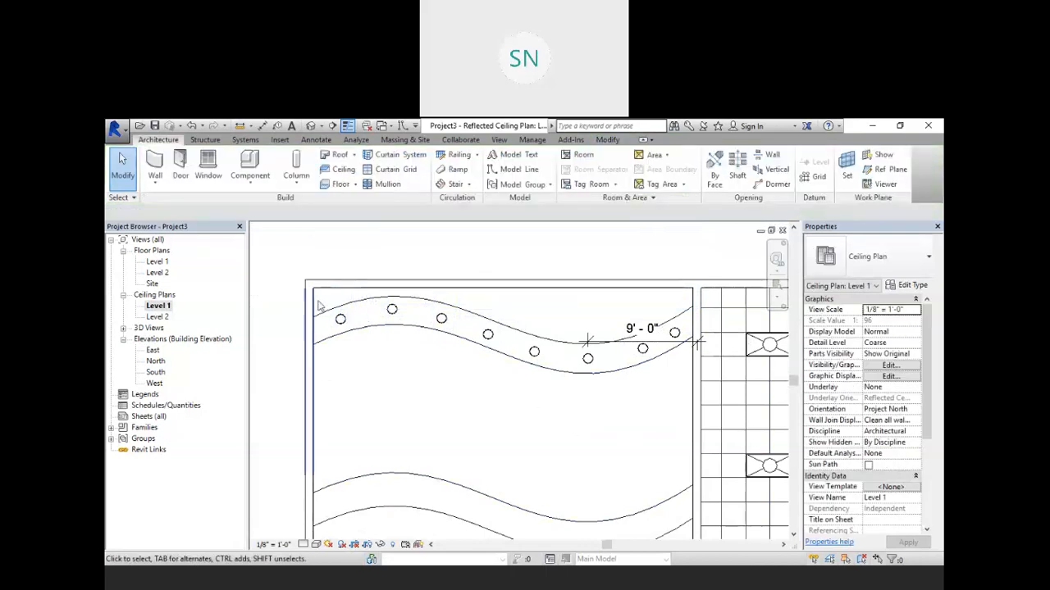
{"action": "left_click", "coordinate": [311, 126]}
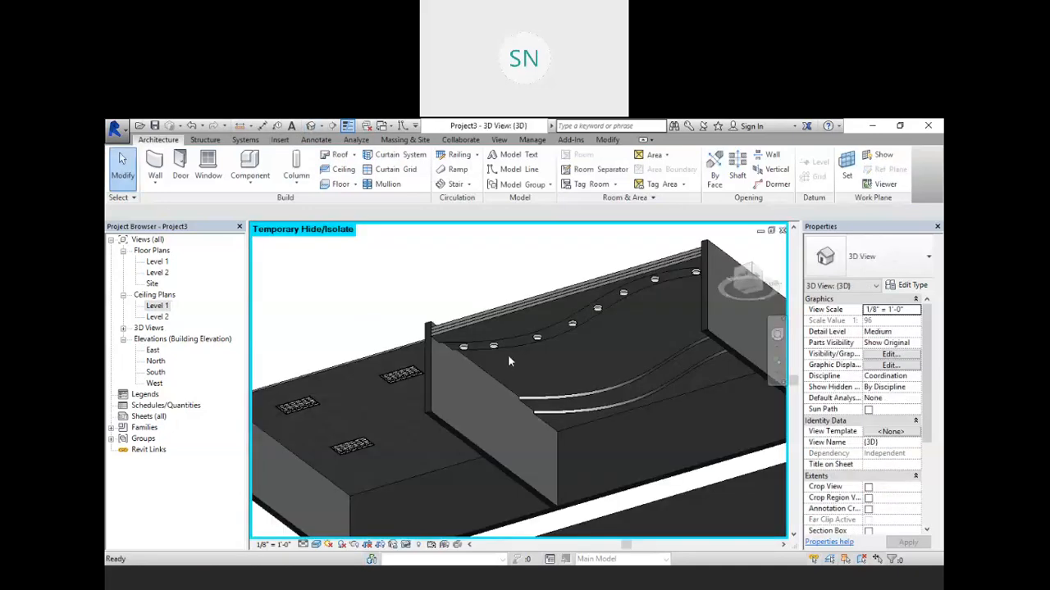
{"action": "scroll", "coordinate": [576, 325], "scroll_direction": "up", "scroll_amount": 3}
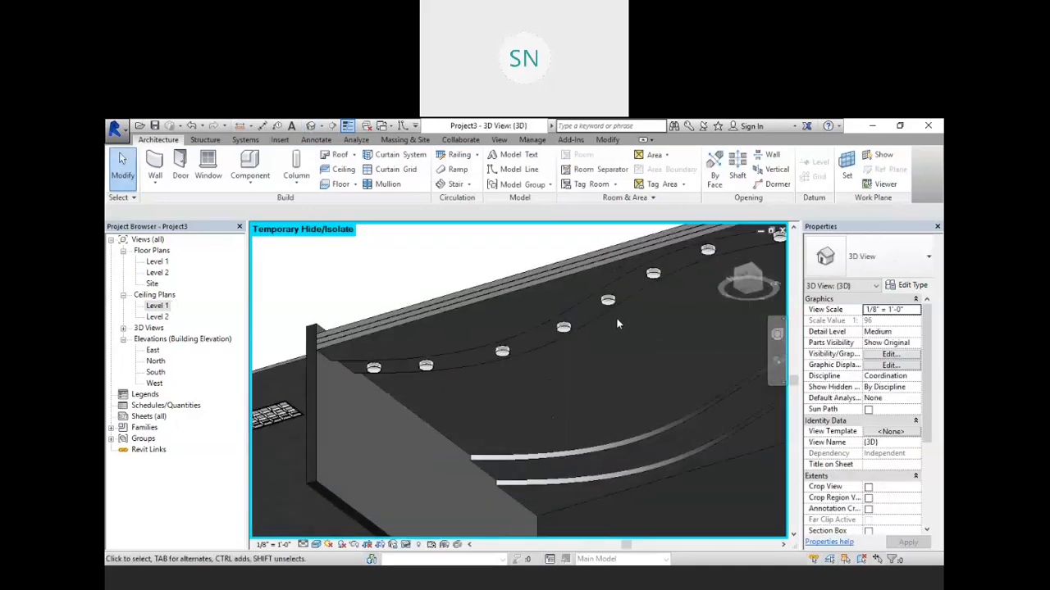
{"action": "middle_click_drag", "start_coordinate": [579, 355], "coordinate": [588, 247], "text": "shift"}
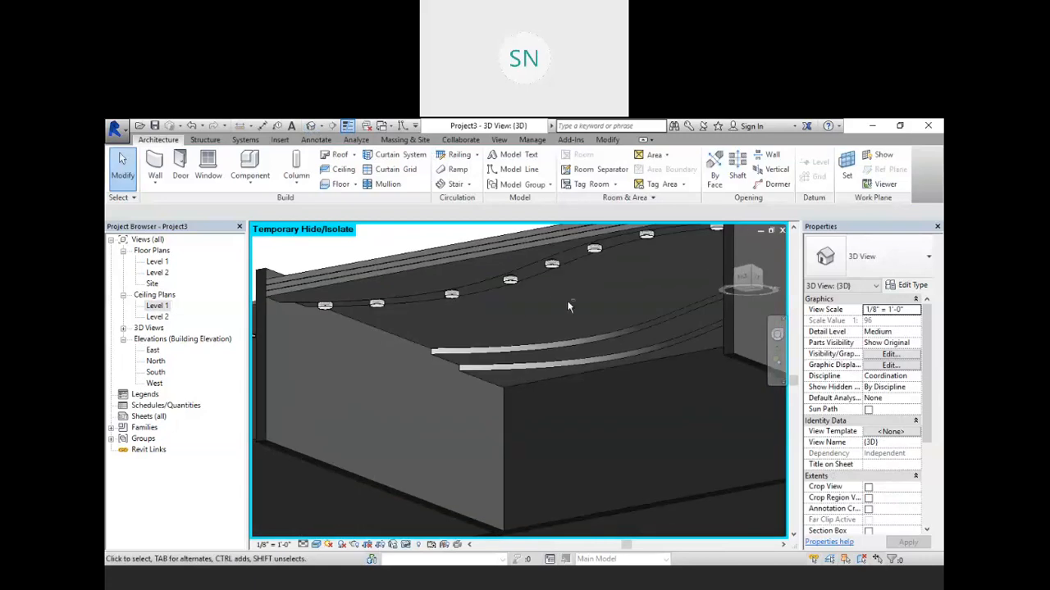
{"action": "middle_click_drag", "start_coordinate": [568, 306], "coordinate": [578, 333]}
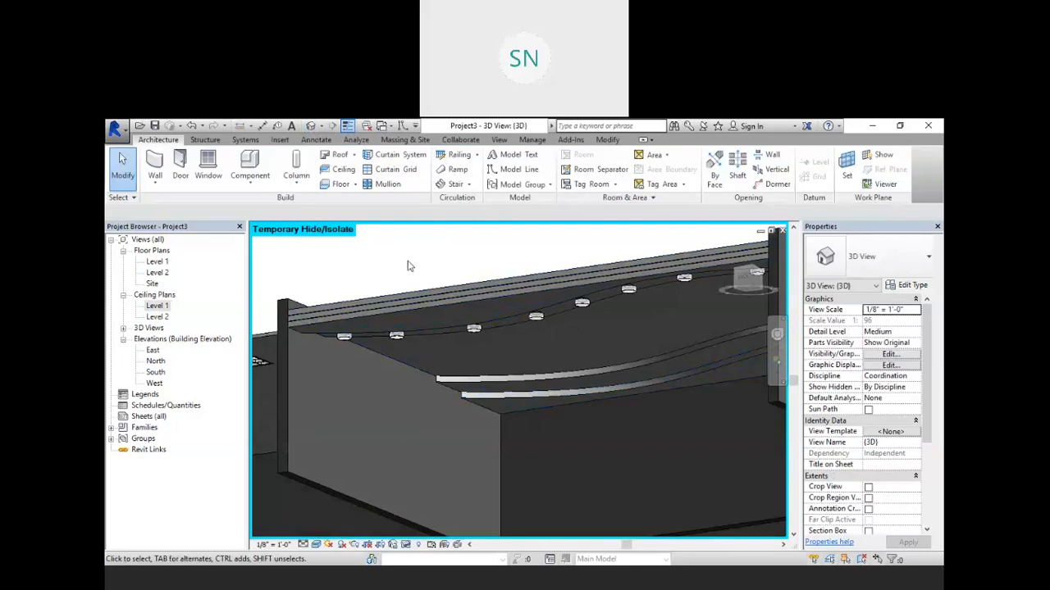
{"action": "key", "text": "e"}
{"action": "key", "text": "e"}
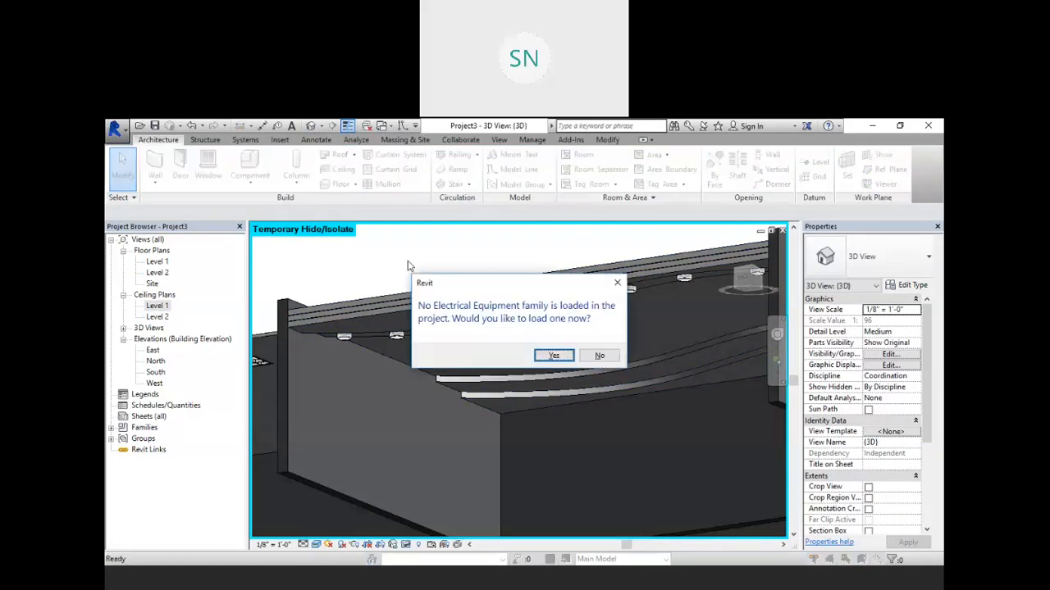
{"action": "left_click", "coordinate": [599, 355]}
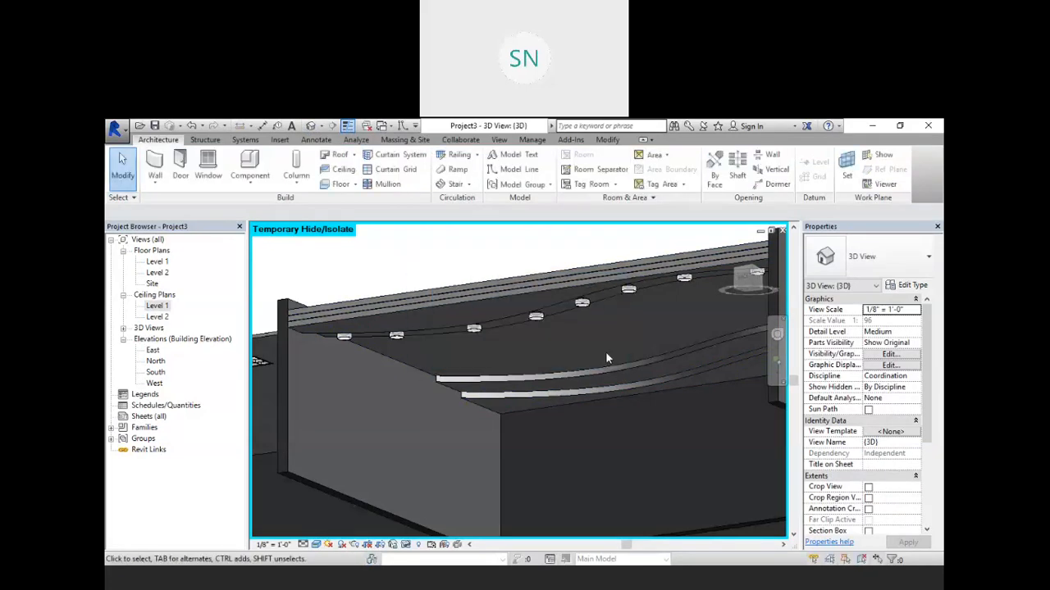
Step: Open the Rendering dialog, set the lighting scheme to Interior: Artificial only, and start the render
{"action": "key", "text": "r"}
{"action": "key", "text": "r"}
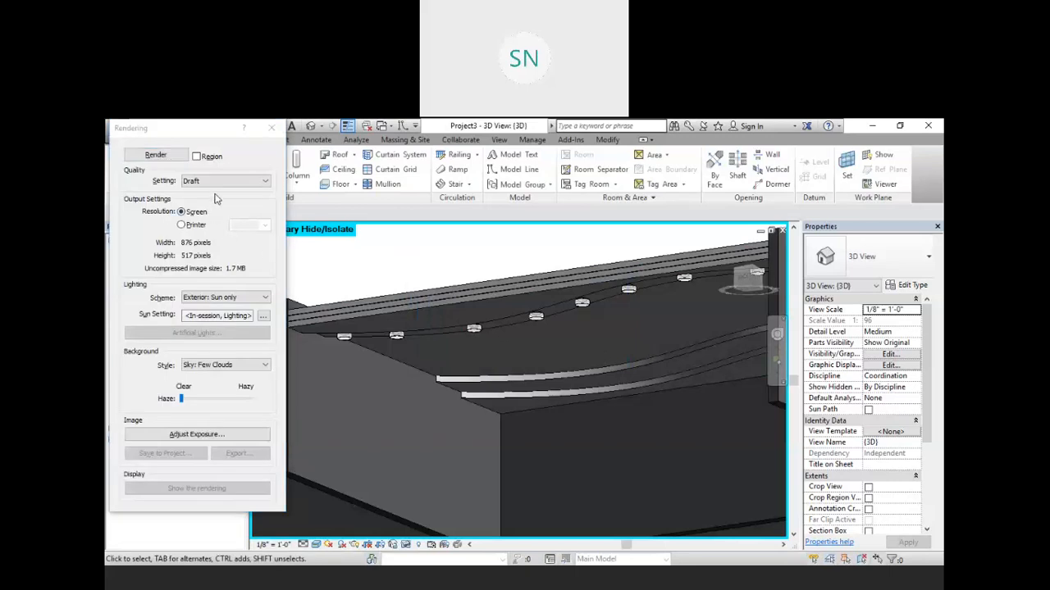
{"action": "left_click", "coordinate": [233, 300]}
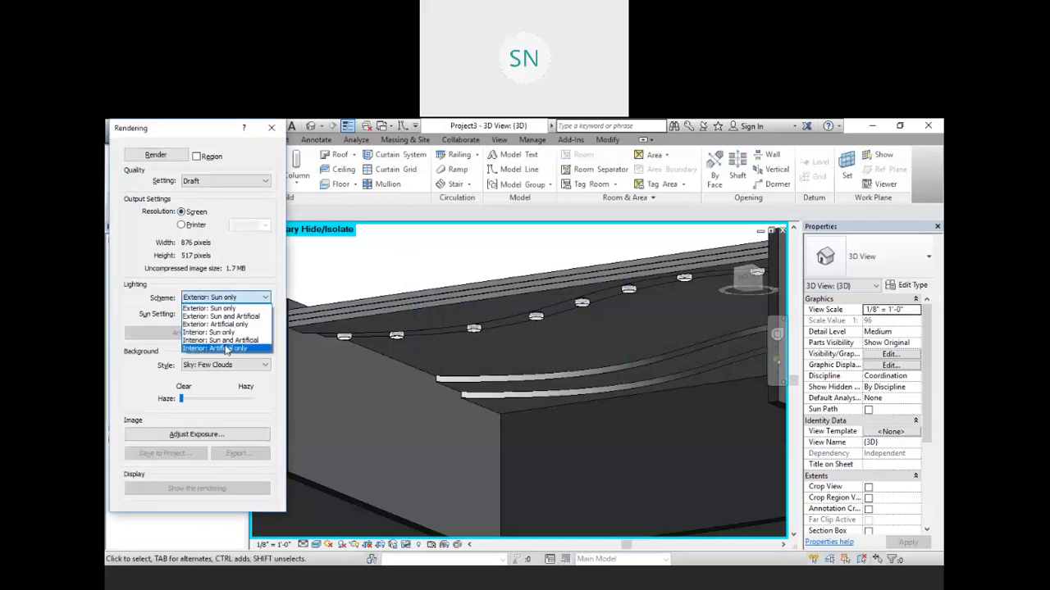
{"action": "left_click", "coordinate": [220, 348]}
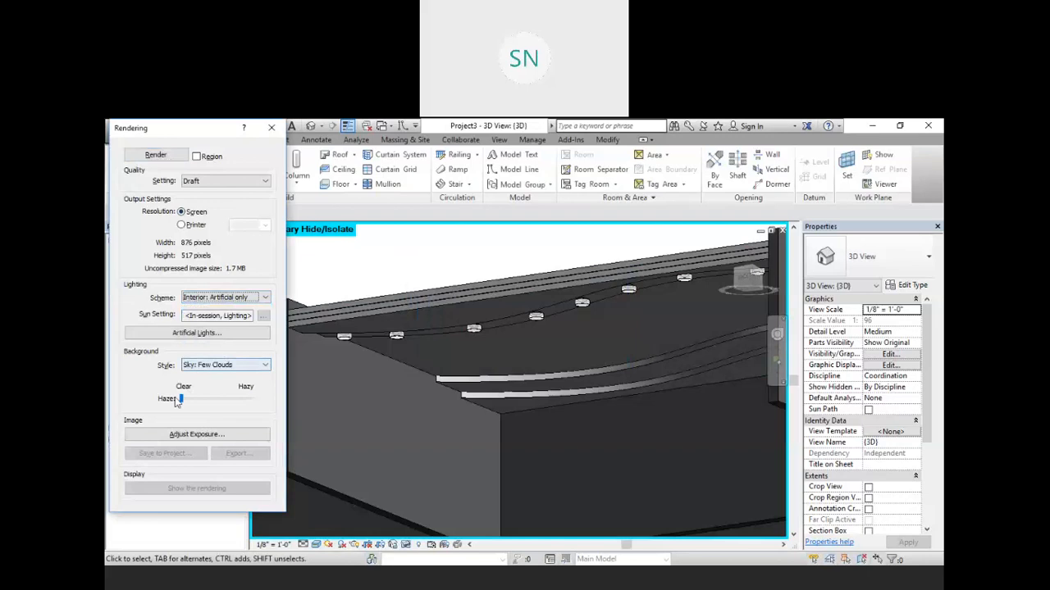
{"action": "left_click", "coordinate": [168, 155]}
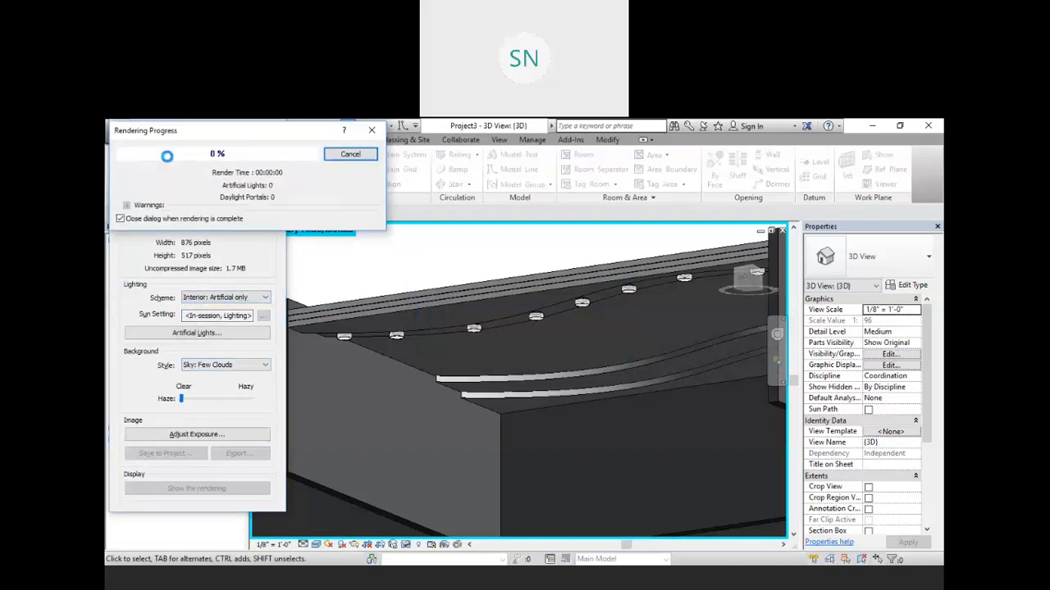
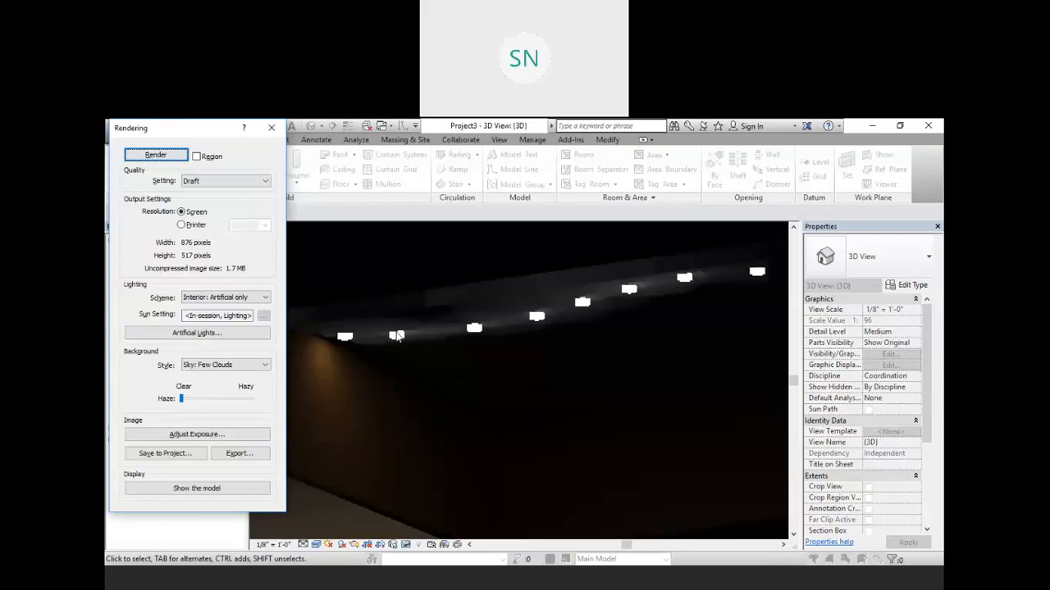
Step: Set the flat round ceiling light type's initial intensity efficacy to 51.25 lm/W and apply the change
{"action": "left_click", "coordinate": [270, 129]}
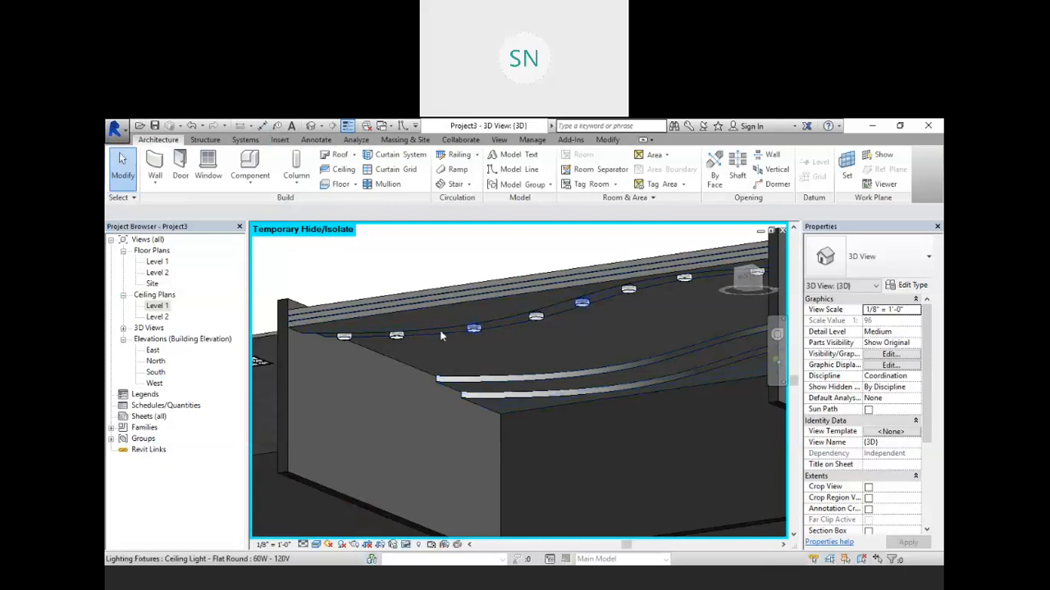
{"action": "left_click", "coordinate": [344, 337]}
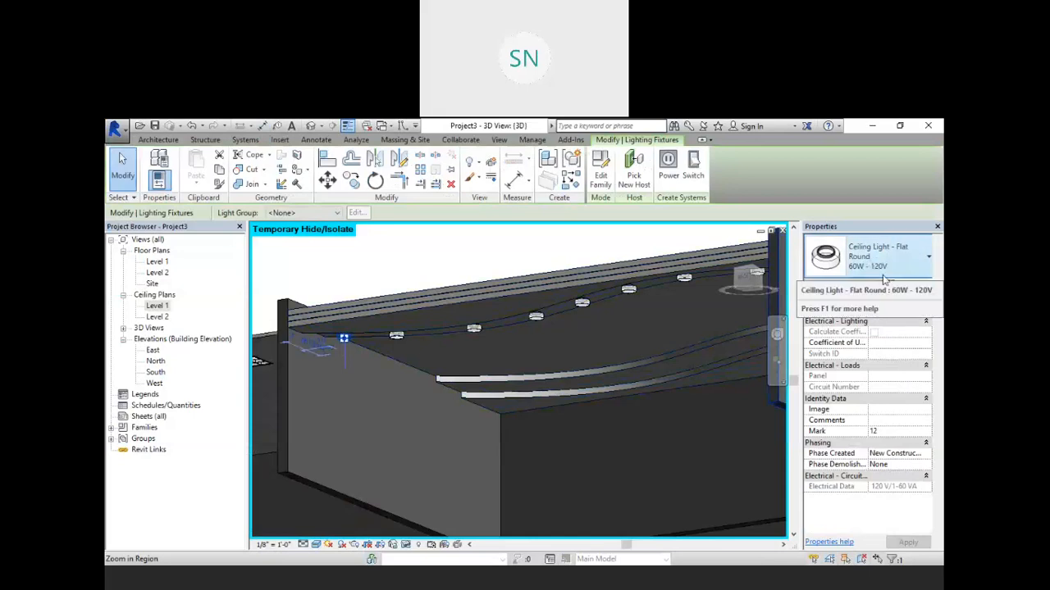
{"action": "left_click", "coordinate": [909, 287]}
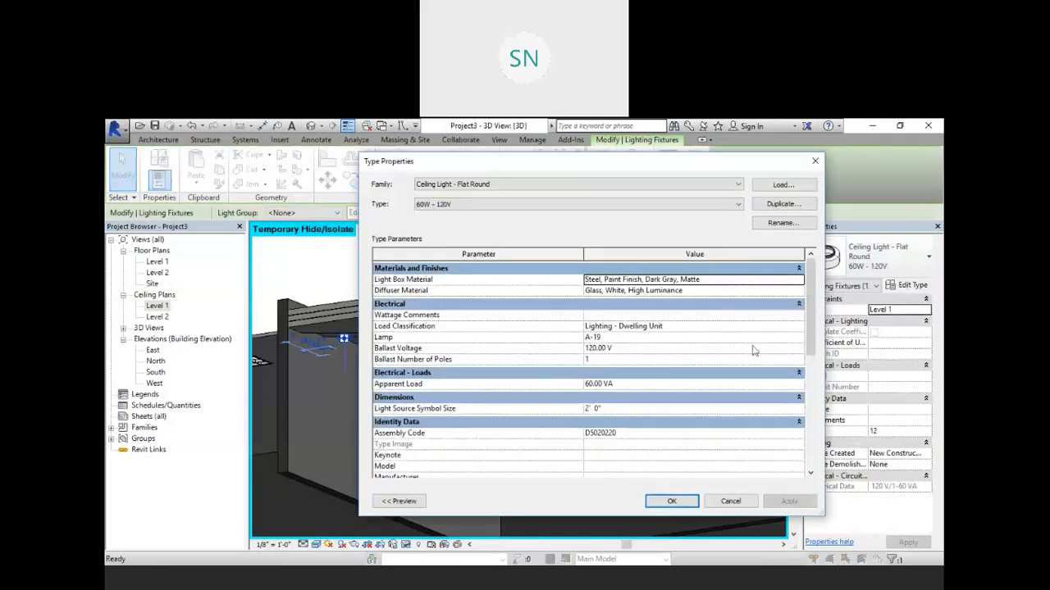
{"action": "scroll", "coordinate": [622, 370], "scroll_direction": "down", "scroll_amount": 6}
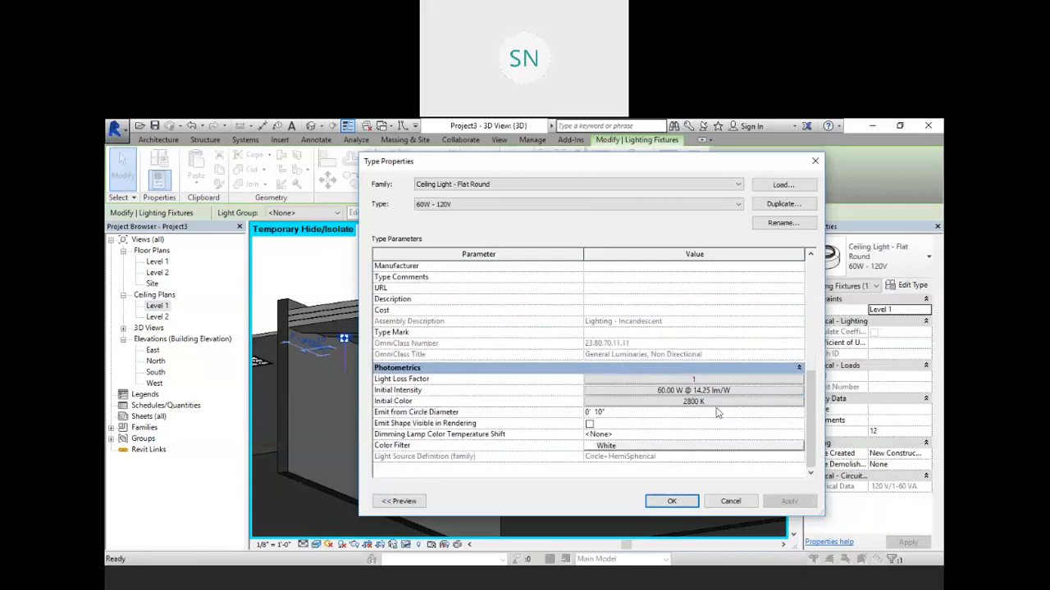
{"action": "left_click", "coordinate": [738, 391]}
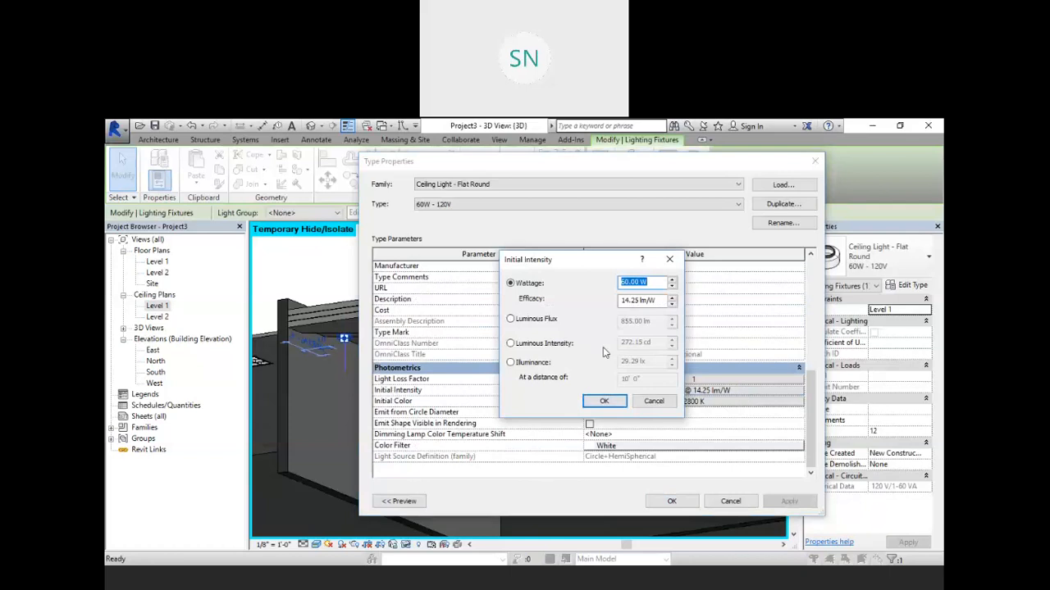
{"action": "left_click", "coordinate": [647, 281]}
{"action": "left_click_drag", "start_coordinate": [657, 302], "coordinate": [633, 301]}
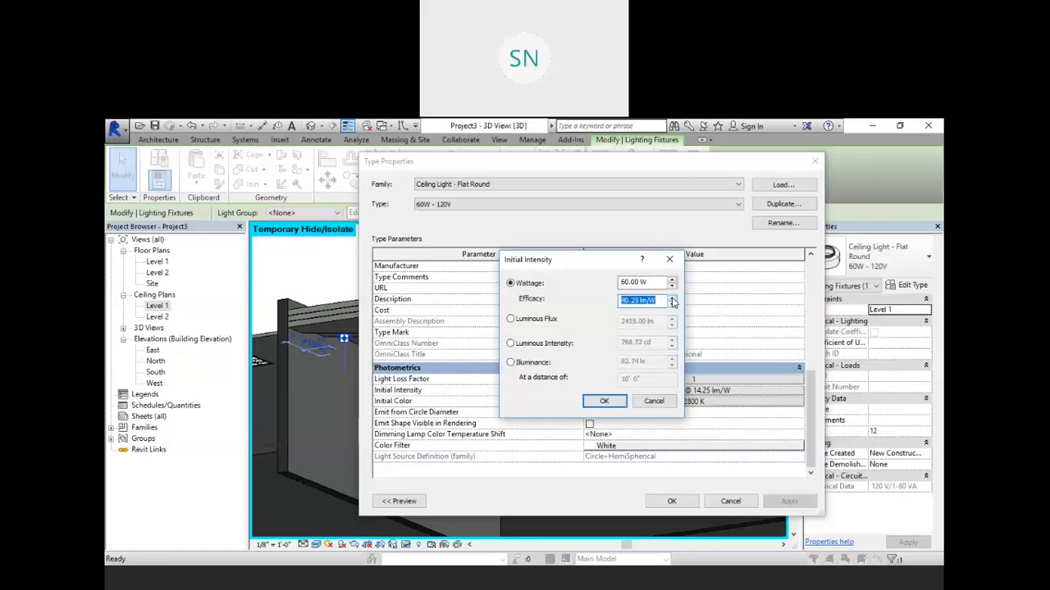
{"action": "left_click", "coordinate": [671, 300]}
{"action": "left_click", "coordinate": [671, 300]}
{"action": "left_click", "coordinate": [603, 401]}
{"action": "left_click", "coordinate": [789, 501]}
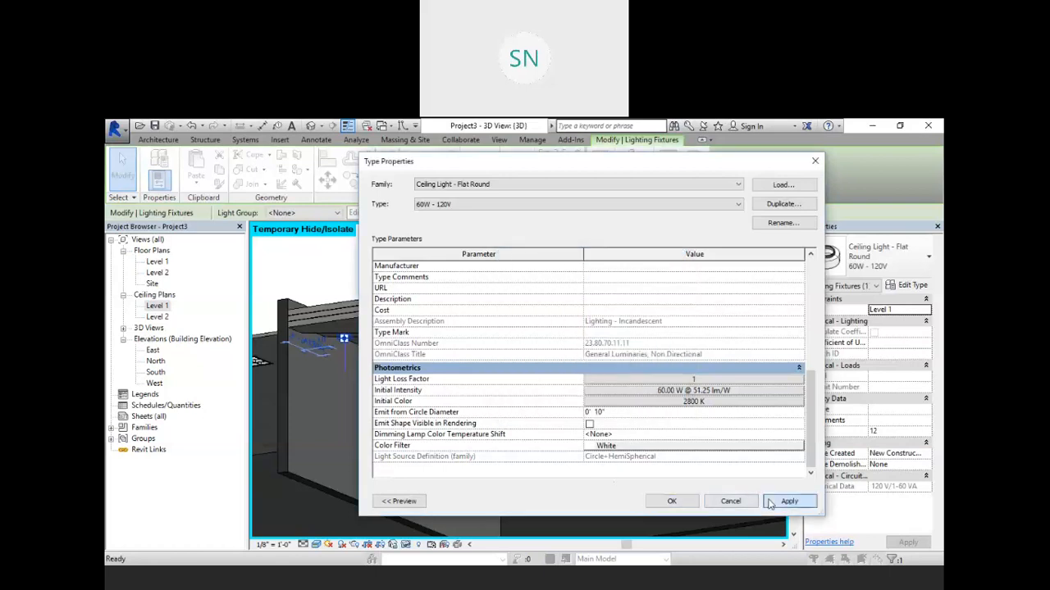
{"action": "left_click", "coordinate": [672, 501]}
{"action": "left_click", "coordinate": [446, 261]}
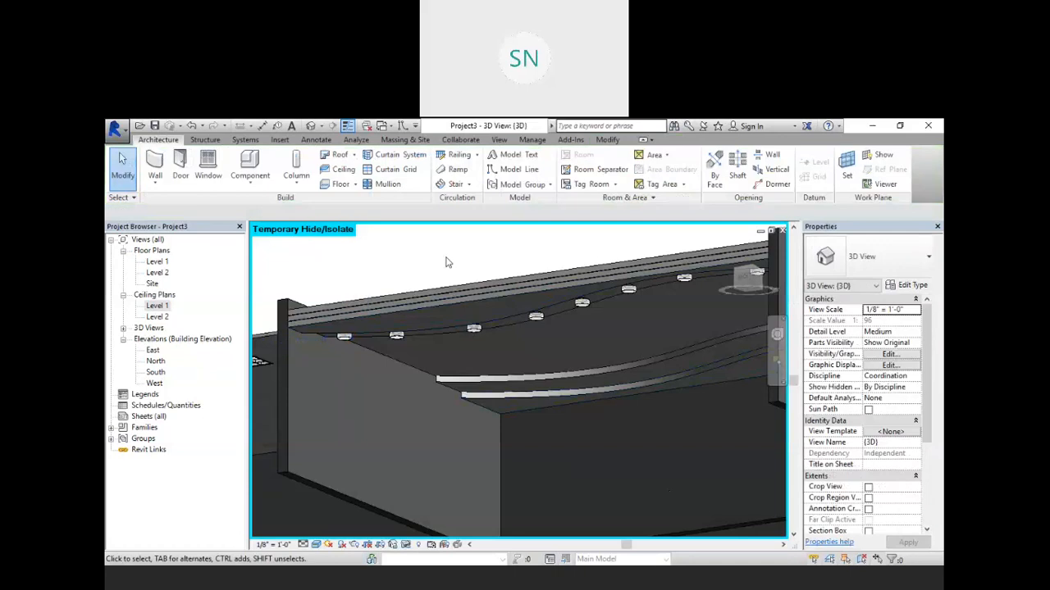
Step: Render the 3D view again with the Interior: Artificial only scheme and close the Rendering dialog
{"action": "key", "text": "r"}
{"action": "key", "text": "r"}
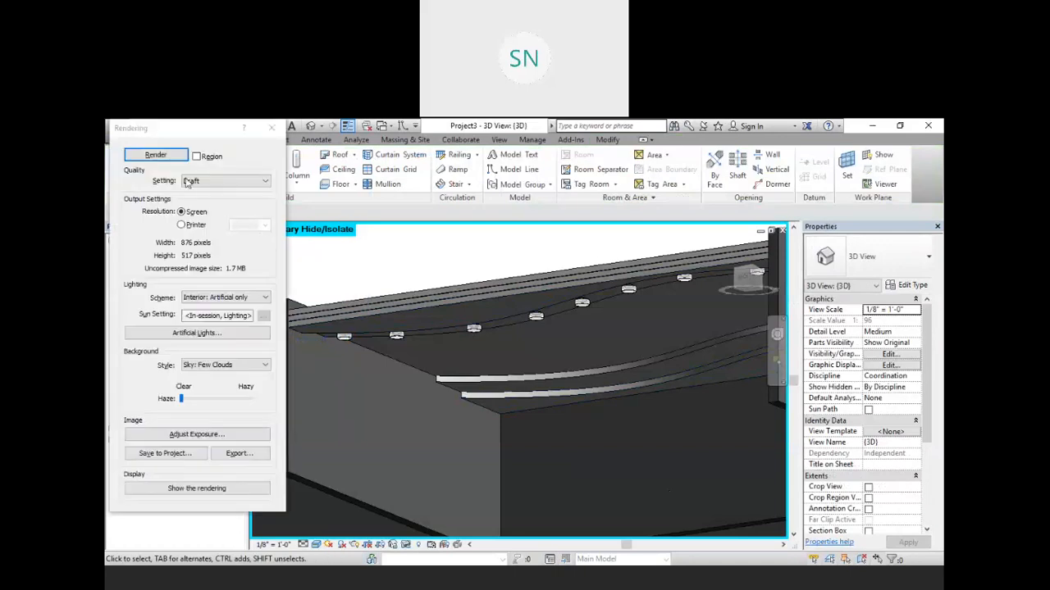
{"action": "left_click", "coordinate": [152, 153]}
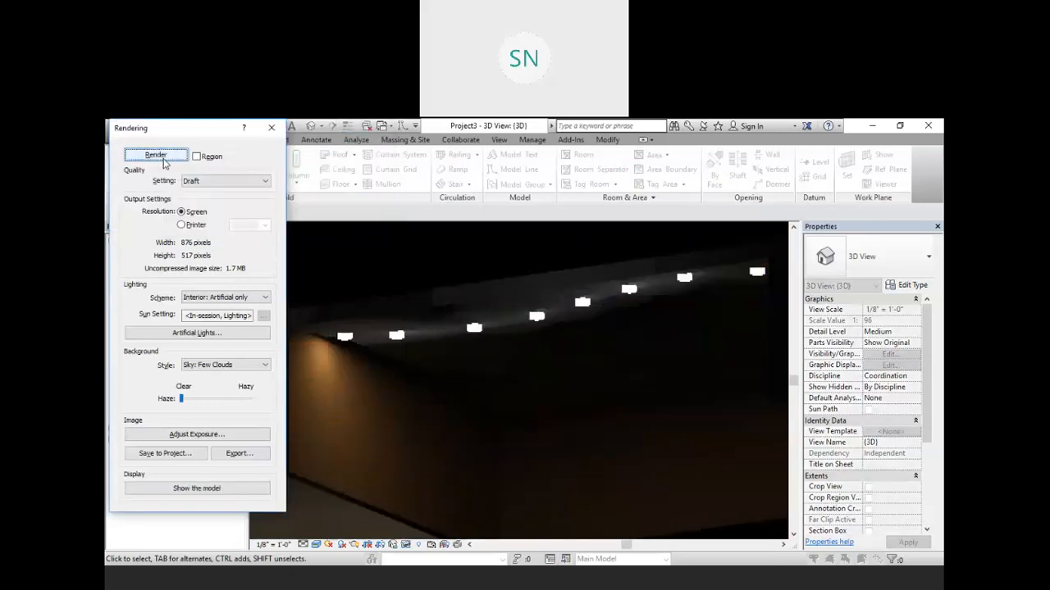
{"action": "left_click", "coordinate": [271, 128]}
Step: Open the Level 1 ceiling plan and select all the lights along the upper wavy ceiling band
{"action": "middle_click_drag", "start_coordinate": [505, 279], "coordinate": [590, 330], "text": "shift"}
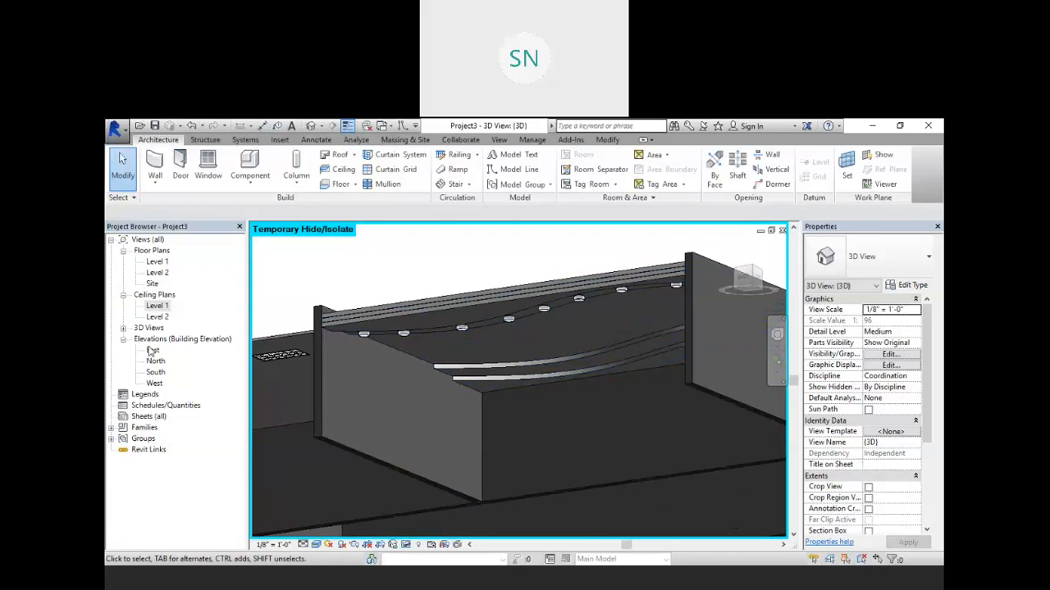
{"action": "double_click", "coordinate": [156, 306]}
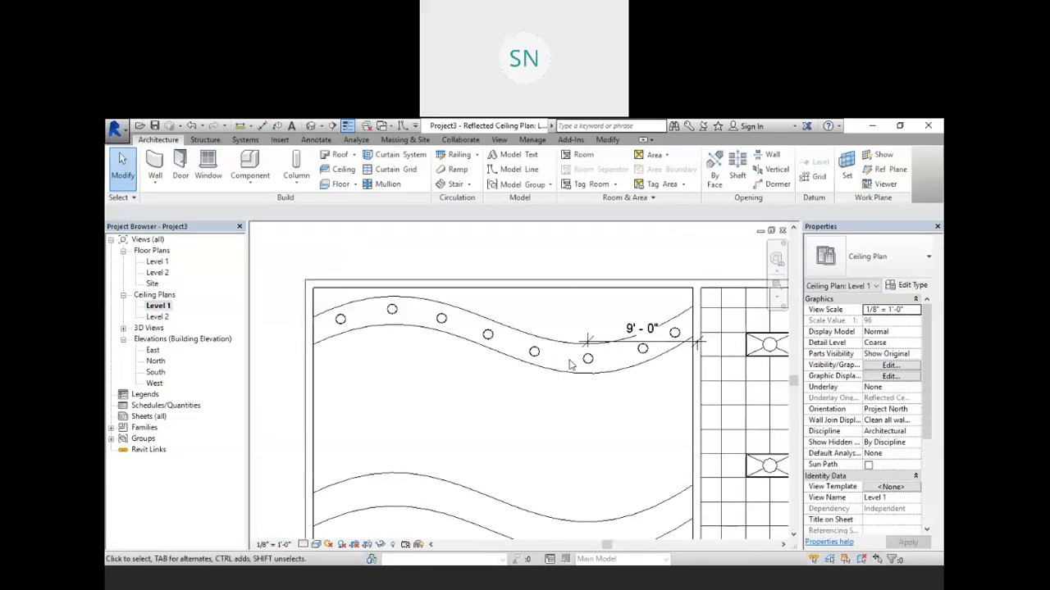
{"action": "left_click", "coordinate": [674, 333]}
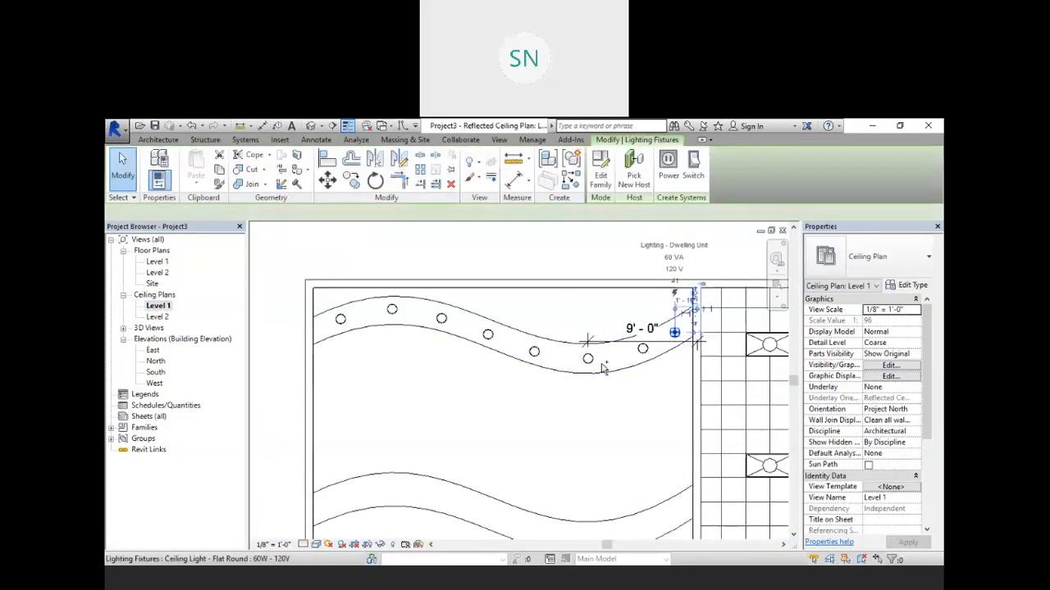
{"action": "left_click", "coordinate": [642, 348], "text": "ctrl"}
{"action": "left_click", "coordinate": [587, 358], "text": "ctrl"}
{"action": "left_click", "coordinate": [534, 351], "text": "ctrl"}
{"action": "left_click", "coordinate": [488, 334], "text": "ctrl"}
{"action": "left_click", "coordinate": [441, 319], "text": "ctrl"}
{"action": "left_click", "coordinate": [392, 309], "text": "ctrl"}
{"action": "left_click", "coordinate": [340, 319], "text": "ctrl"}
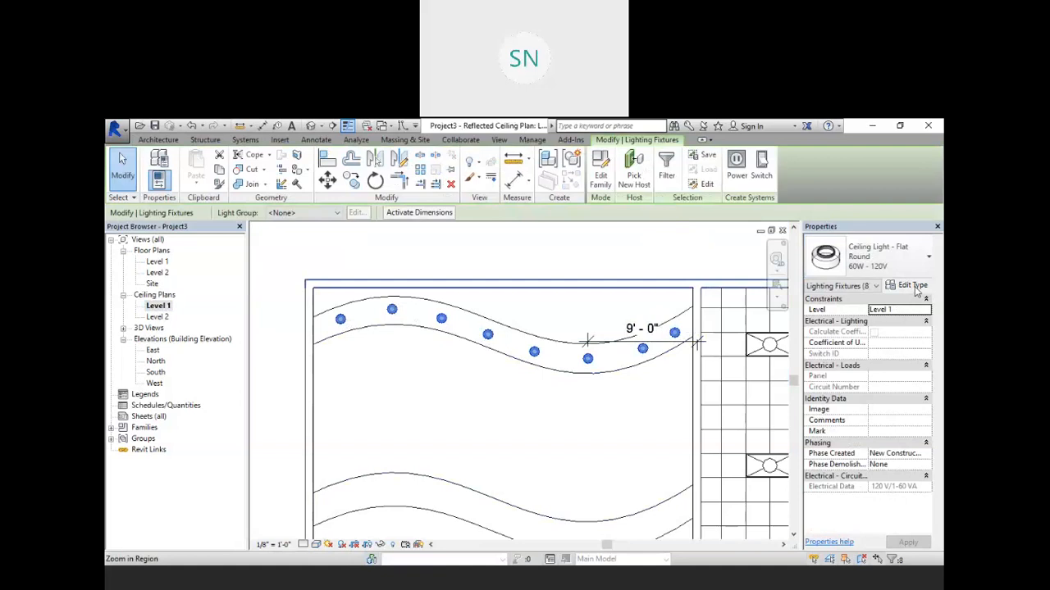
Step: Set the light type's initial intensity to 100 W wattage at 52.25 lm/W efficacy
{"action": "left_click", "coordinate": [912, 285]}
{"action": "scroll", "coordinate": [639, 406], "scroll_direction": "down", "scroll_amount": 5}
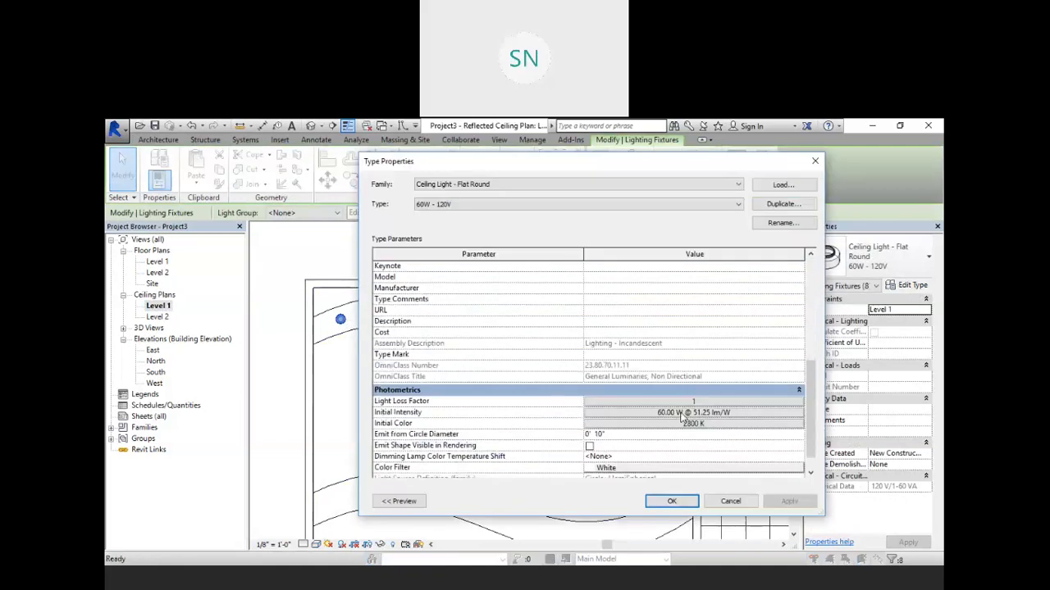
{"action": "left_click", "coordinate": [684, 414]}
{"action": "left_click", "coordinate": [671, 300]}
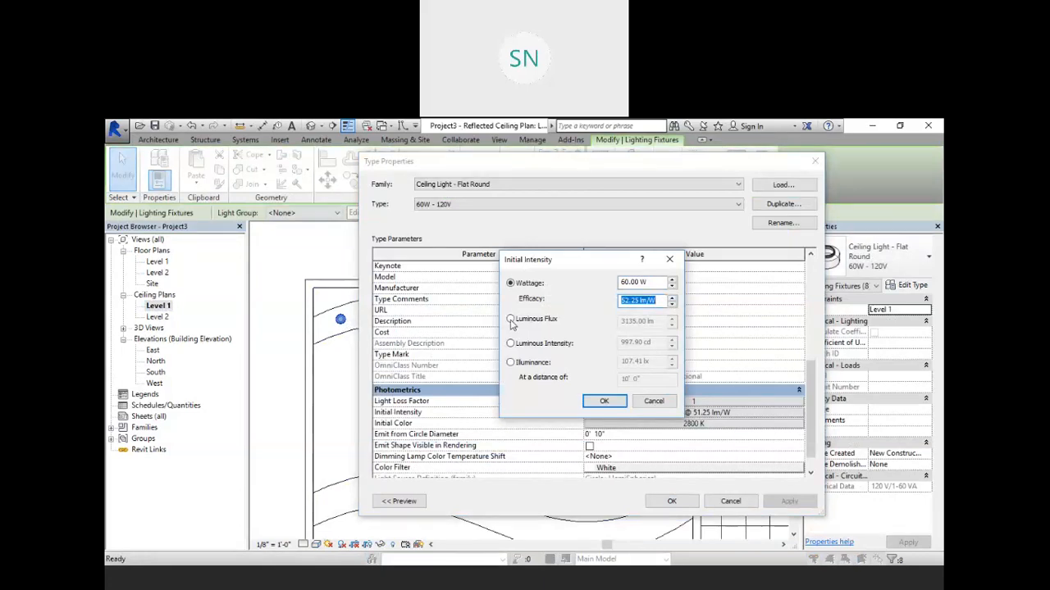
{"action": "left_click", "coordinate": [511, 343]}
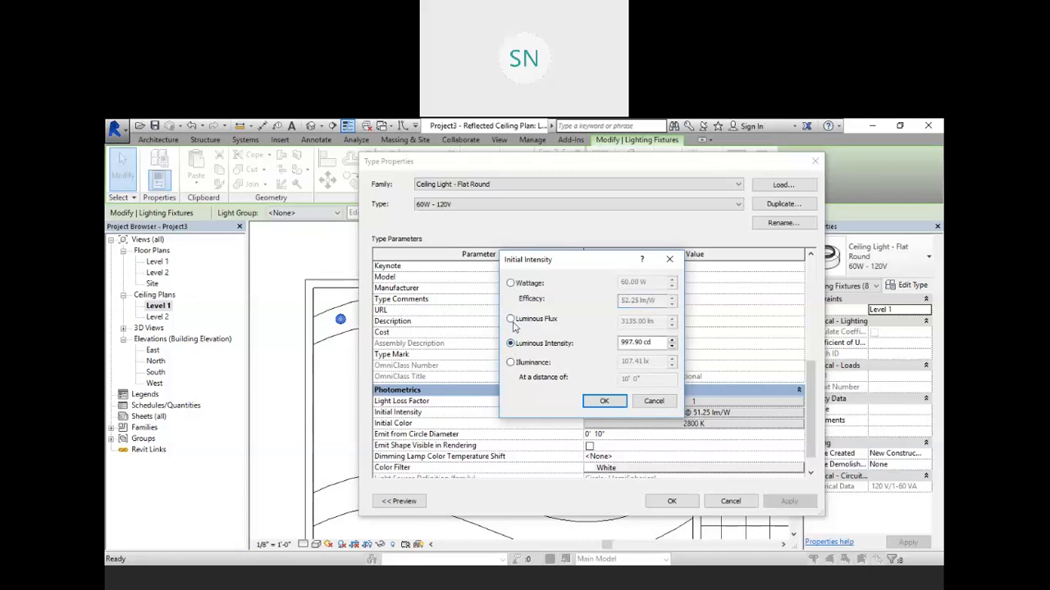
{"action": "left_click", "coordinate": [512, 321]}
{"action": "left_click", "coordinate": [512, 285]}
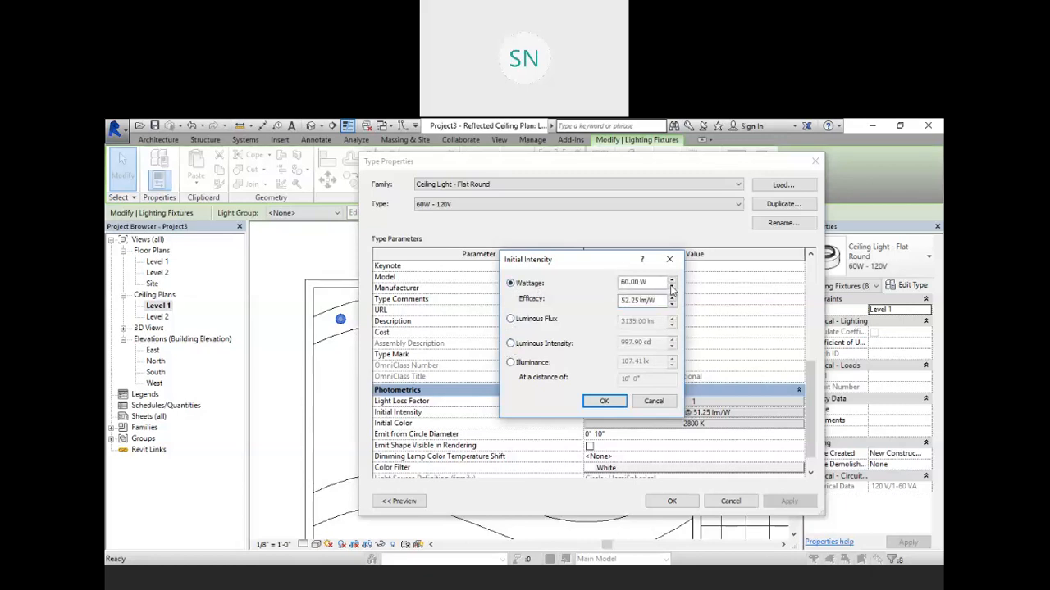
{"action": "left_click_drag", "start_coordinate": [660, 280], "coordinate": [557, 297]}
{"action": "type", "text": "100"}
{"action": "key", "text": "Return"}
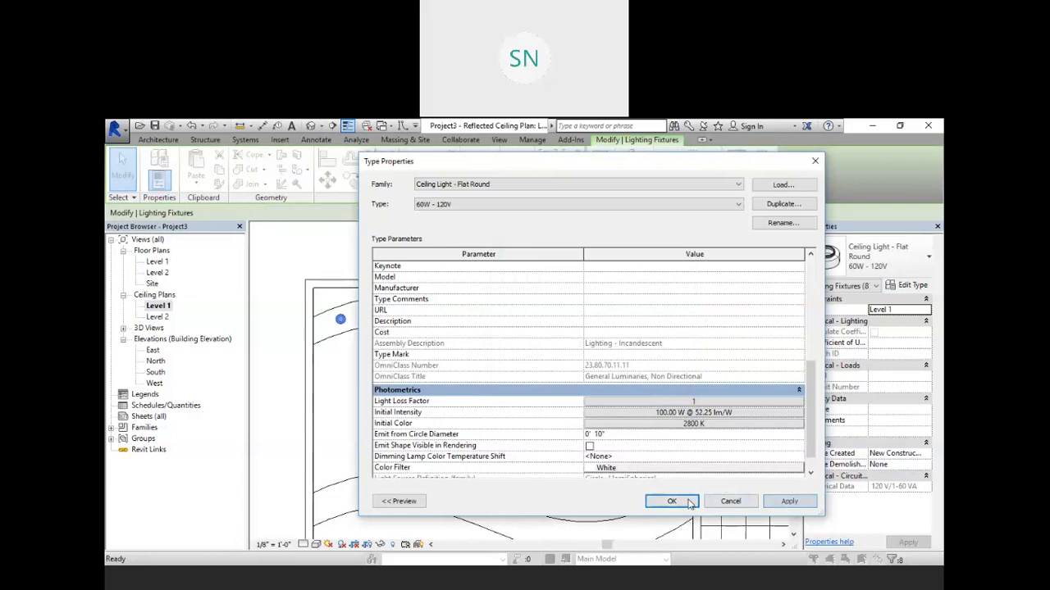
{"action": "left_click", "coordinate": [672, 501]}
Step: Try to copy the selected lights 10'-0" straight down onto the lower wavy ceiling band
{"action": "scroll", "coordinate": [347, 305], "scroll_direction": "down", "scroll_amount": 2}
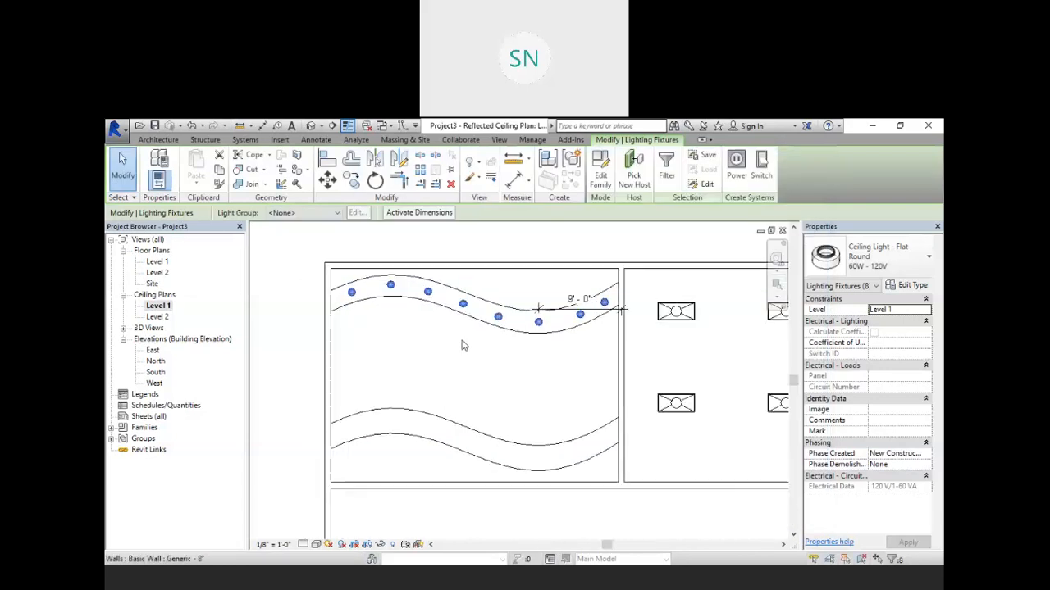
{"action": "left_click", "coordinate": [351, 182]}
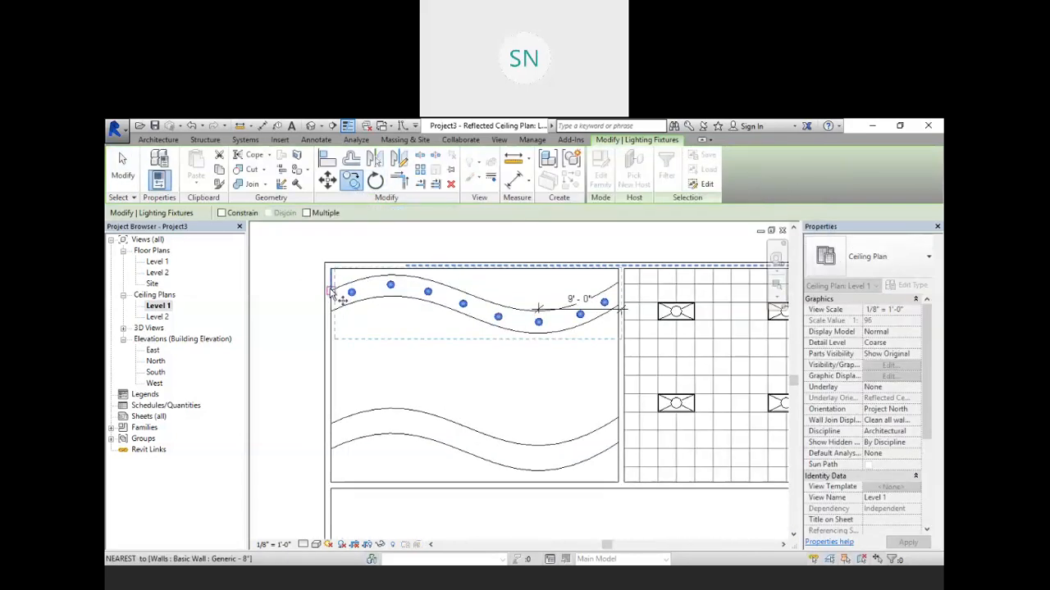
{"action": "left_click", "coordinate": [332, 292]}
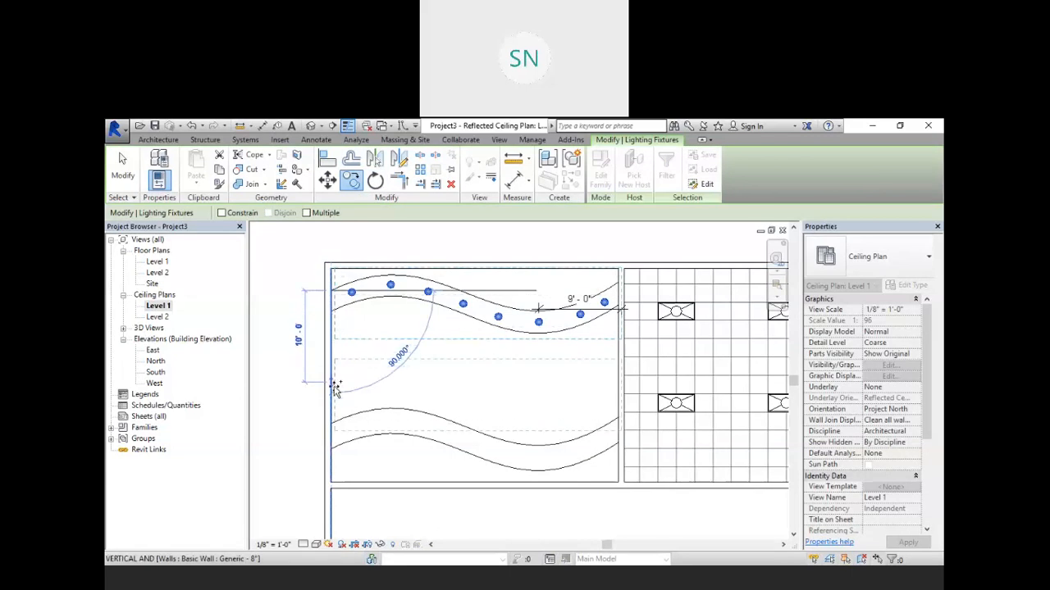
{"action": "left_click", "coordinate": [333, 425]}
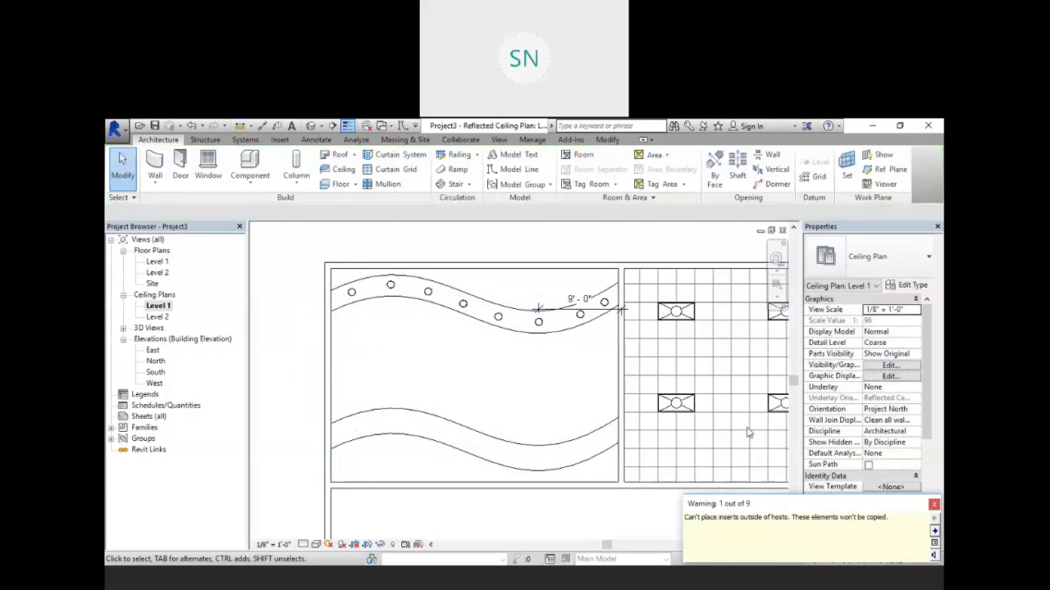
{"action": "left_click_drag", "start_coordinate": [792, 510], "coordinate": [747, 427]}
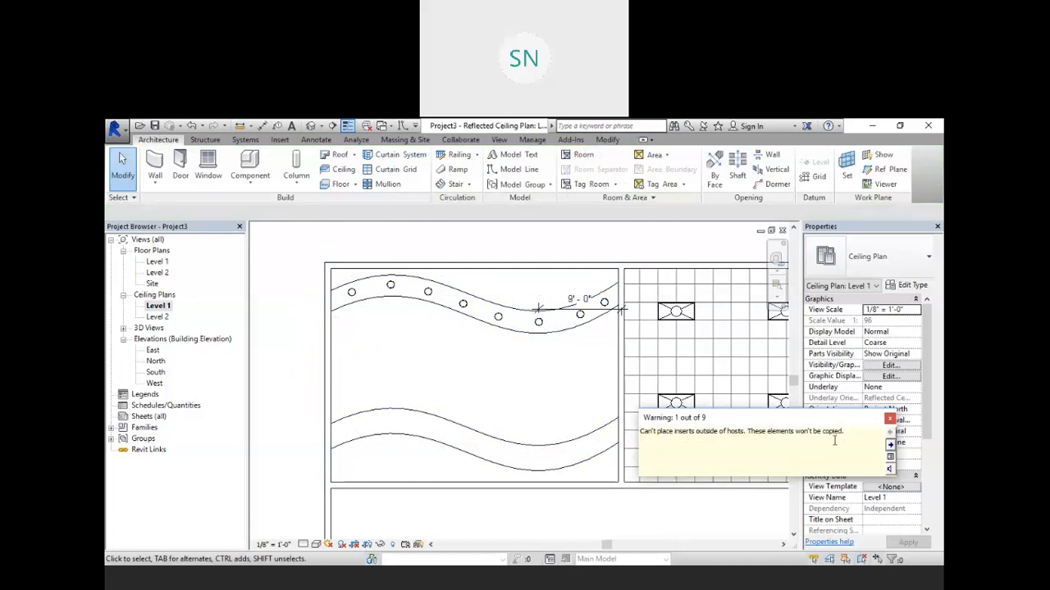
{"action": "left_click", "coordinate": [890, 419]}
Step: Reselect the upper band's lights and try copying them vertically down to the lower wavy band
{"action": "scroll", "coordinate": [359, 261], "scroll_direction": "up", "scroll_amount": 1}
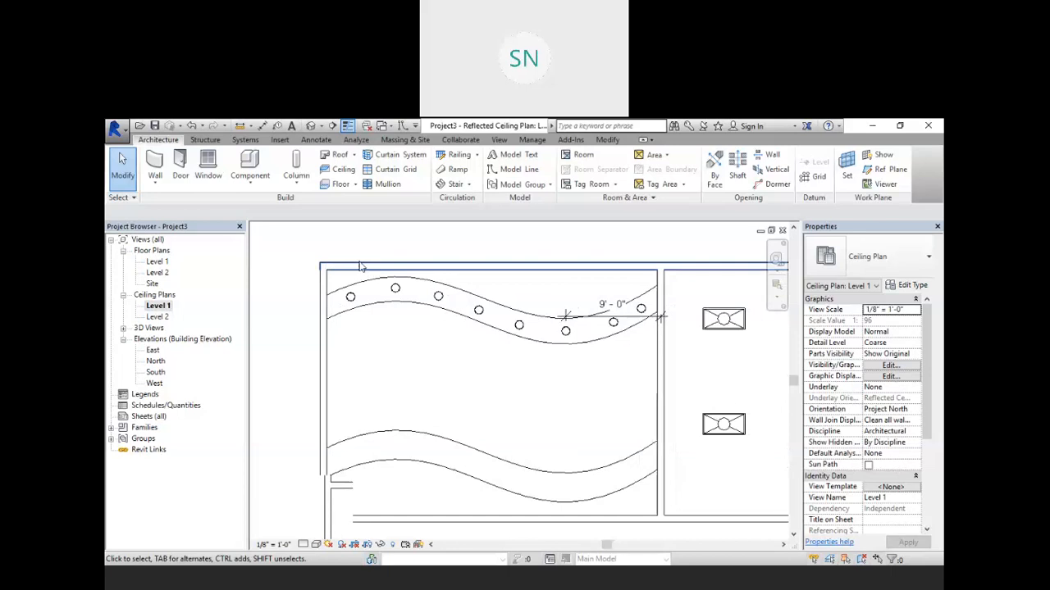
{"action": "left_click", "coordinate": [351, 299]}
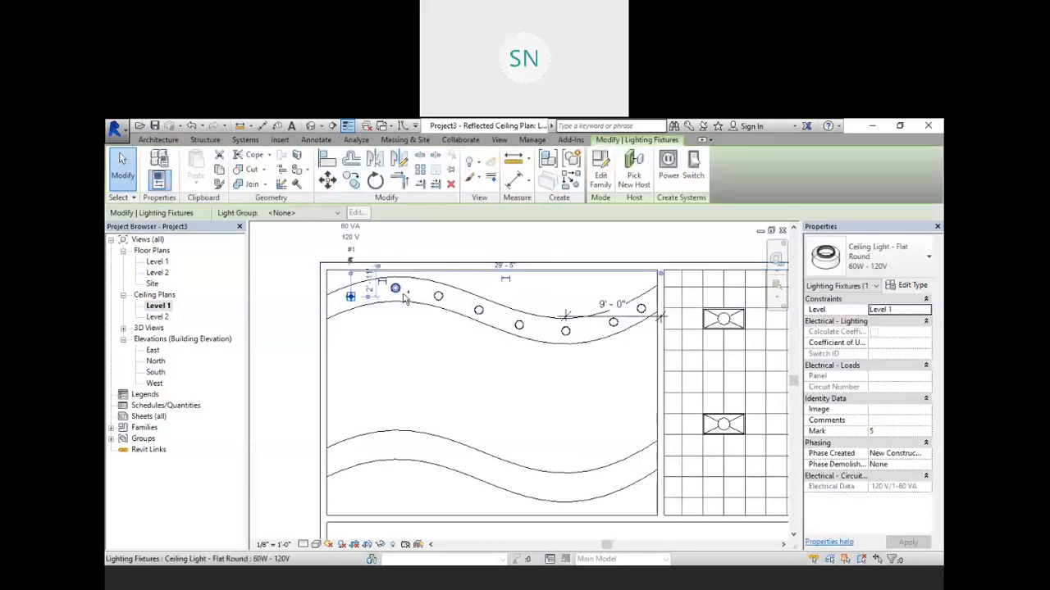
{"action": "left_click", "coordinate": [396, 287], "text": "ctrl"}
{"action": "left_click", "coordinate": [439, 296], "text": "ctrl"}
{"action": "left_click", "coordinate": [478, 310], "text": "ctrl"}
{"action": "left_click", "coordinate": [519, 325], "text": "ctrl"}
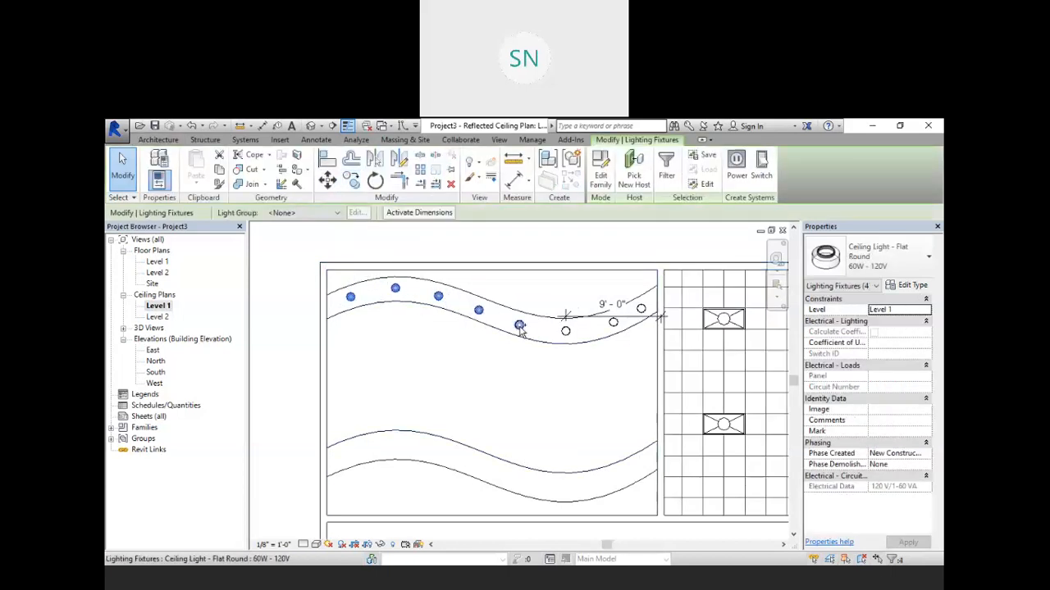
{"action": "left_click", "coordinate": [565, 330], "text": "ctrl"}
{"action": "left_click", "coordinate": [613, 323], "text": "ctrl"}
{"action": "left_click", "coordinate": [640, 309], "text": "ctrl"}
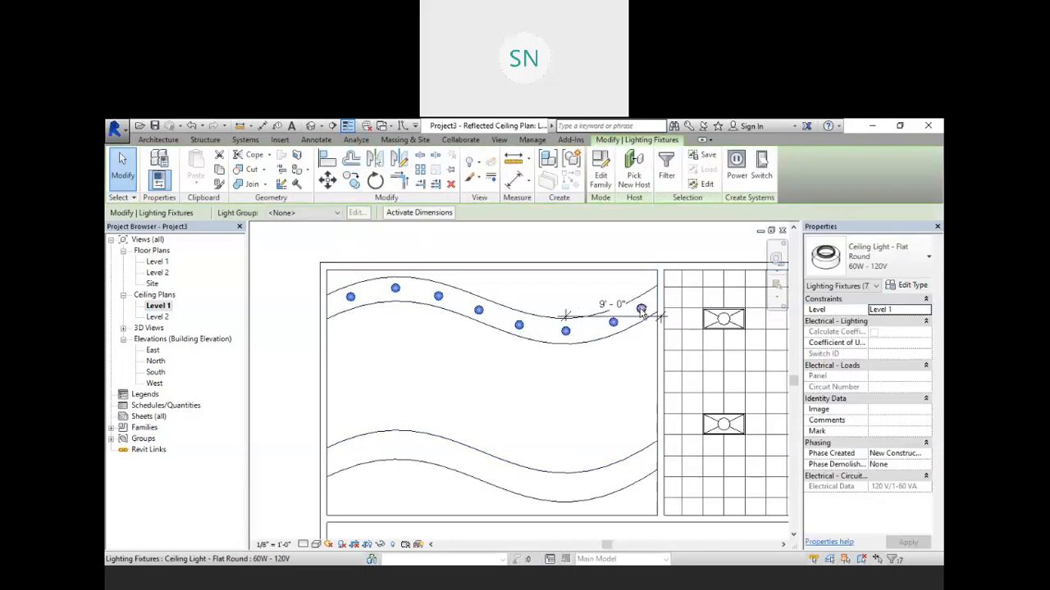
{"action": "left_click", "coordinate": [351, 181]}
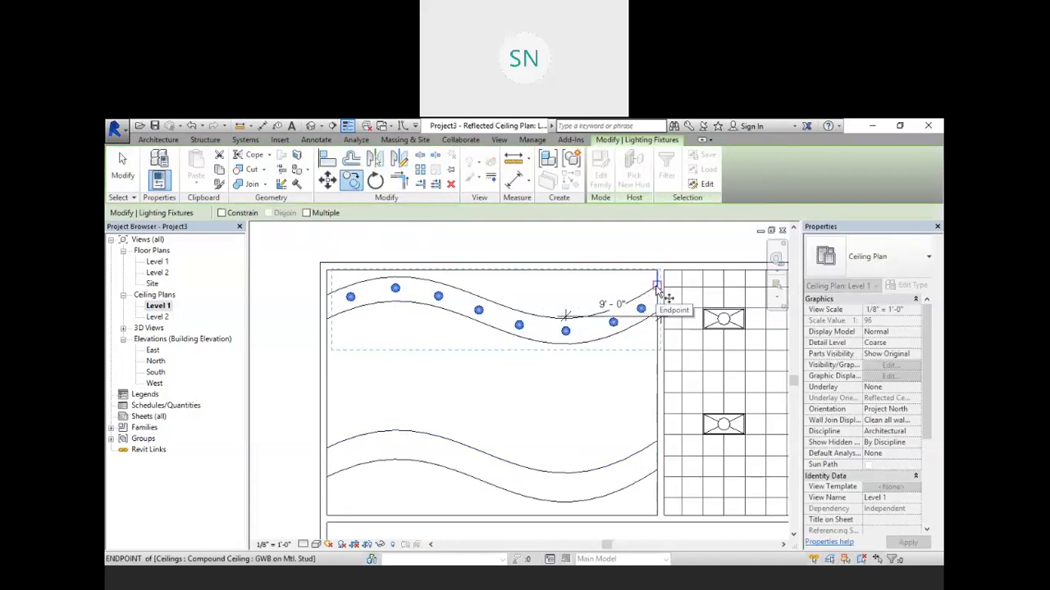
{"action": "left_click", "coordinate": [657, 287]}
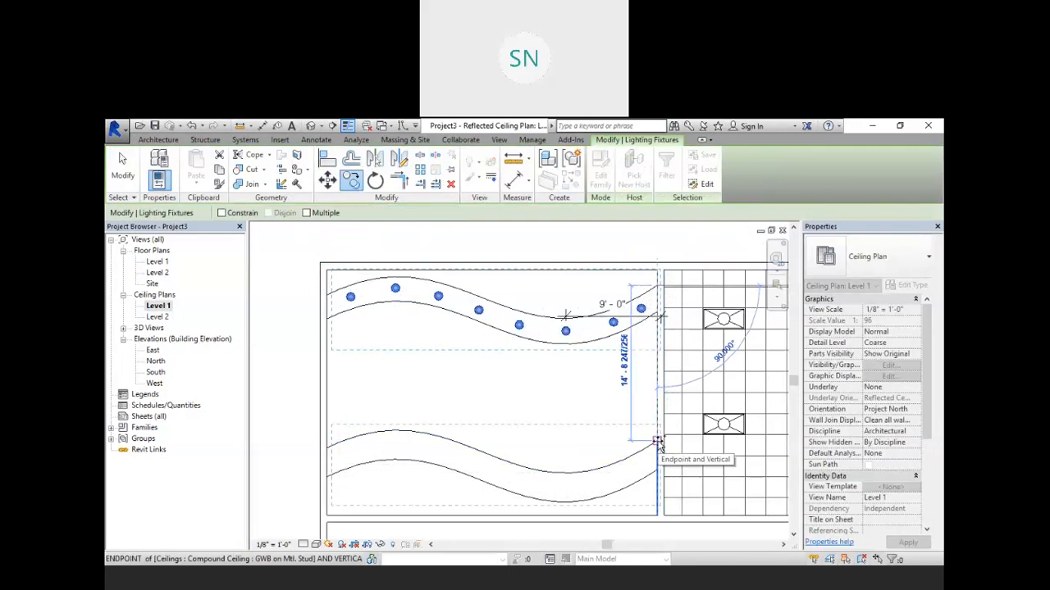
{"action": "left_click", "coordinate": [657, 443]}
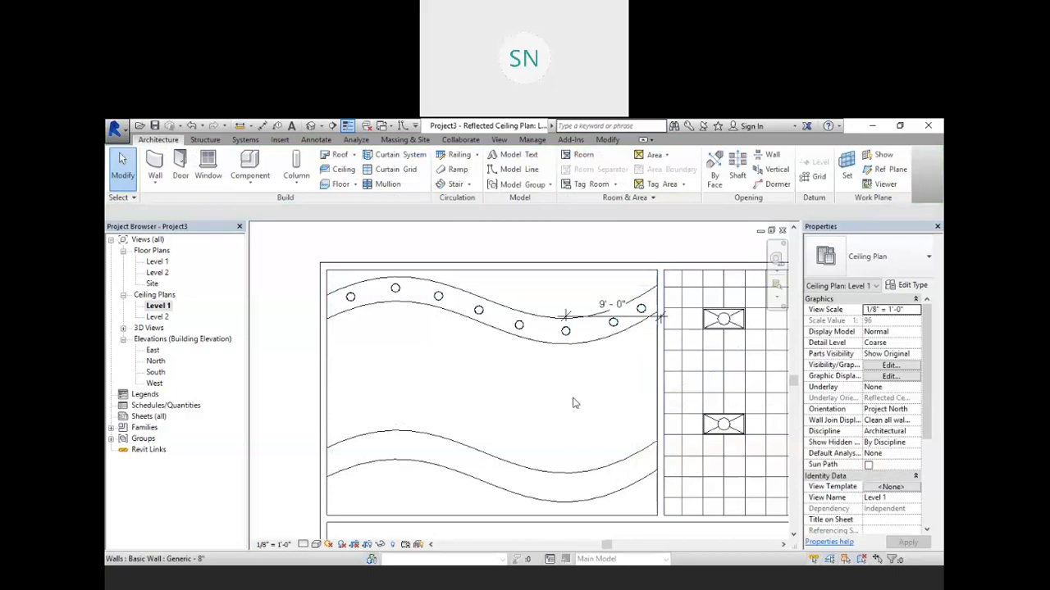
Step: Place Ceiling Light - Flat Round fixtures one by one along the lower wavy ceiling band
{"action": "scroll", "coordinate": [533, 368], "scroll_direction": "up", "scroll_amount": 3}
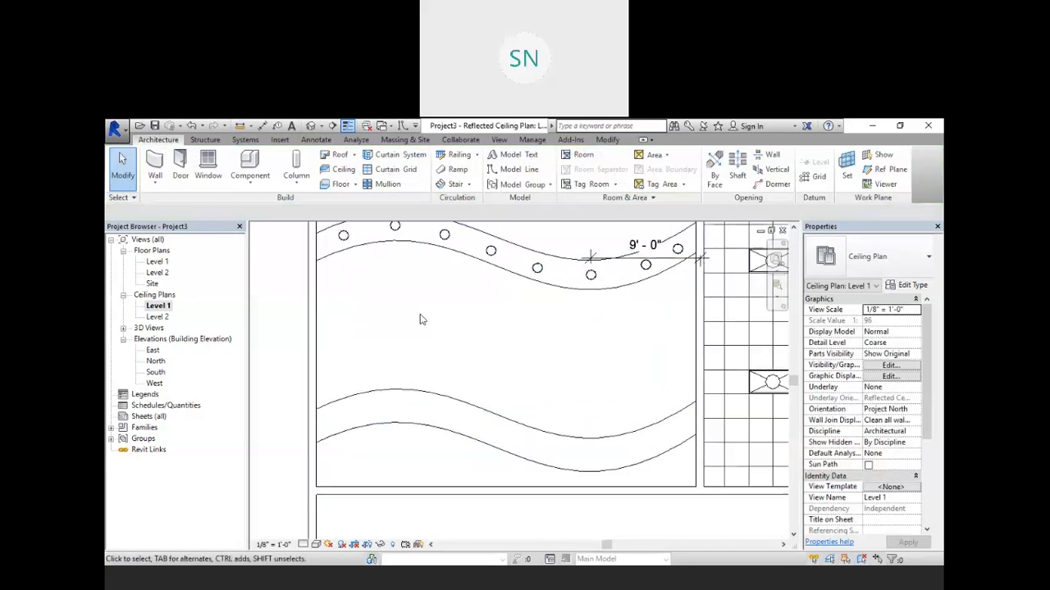
{"action": "left_click", "coordinate": [250, 163]}
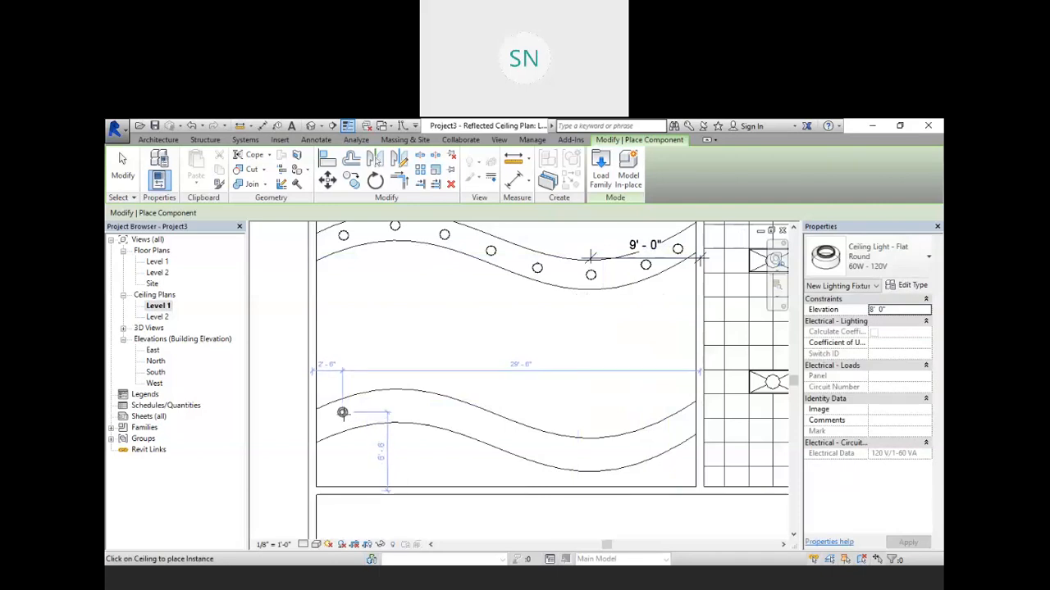
{"action": "scroll", "coordinate": [342, 418], "scroll_direction": "up", "scroll_amount": 1}
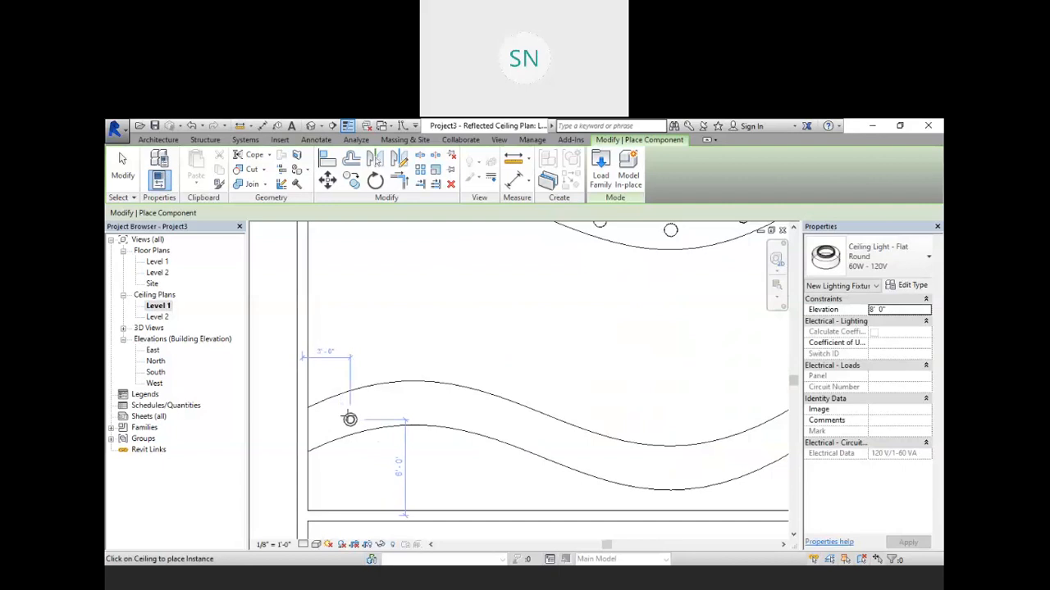
{"action": "left_click", "coordinate": [349, 412]}
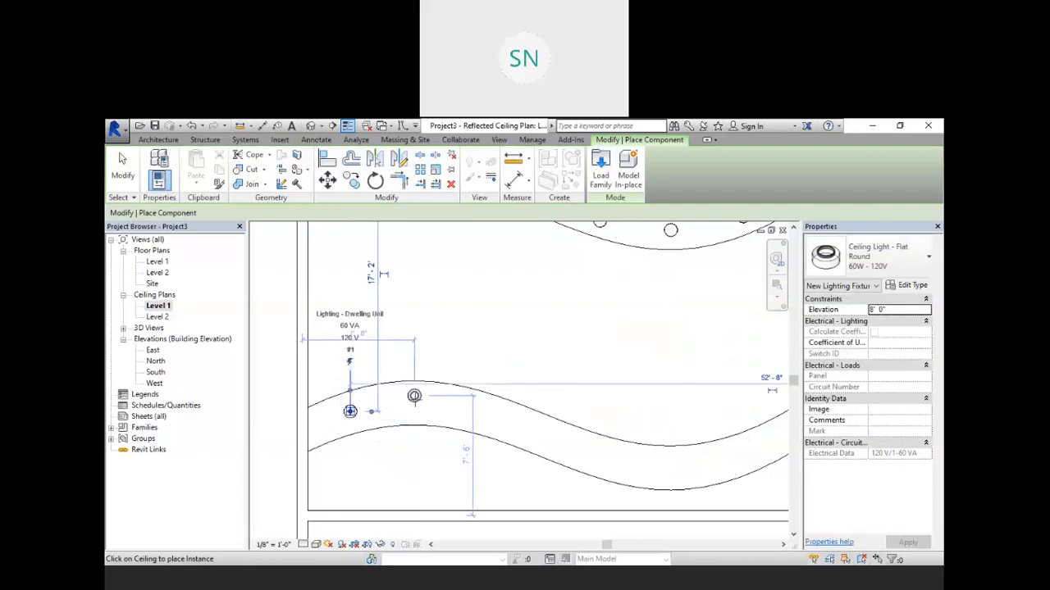
{"action": "left_click", "coordinate": [414, 403]}
{"action": "left_click", "coordinate": [478, 420]}
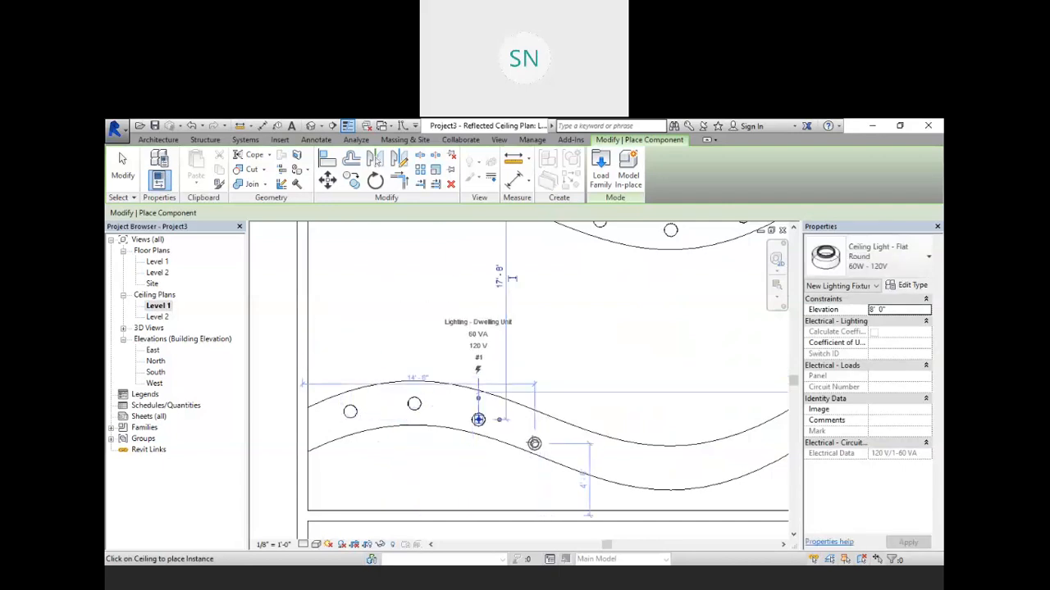
{"action": "left_click", "coordinate": [534, 436]}
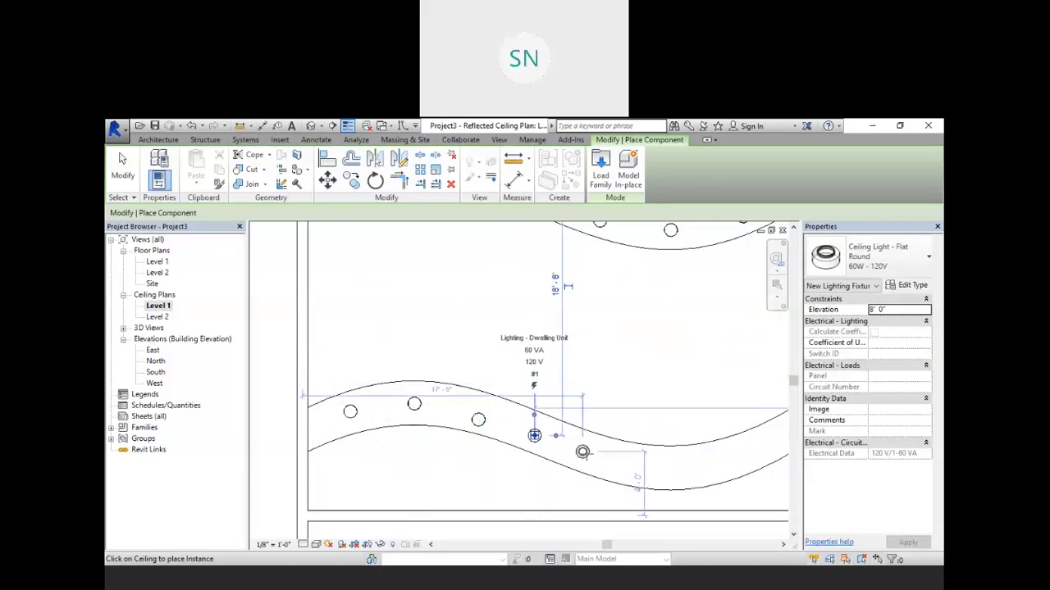
{"action": "left_click", "coordinate": [582, 451]}
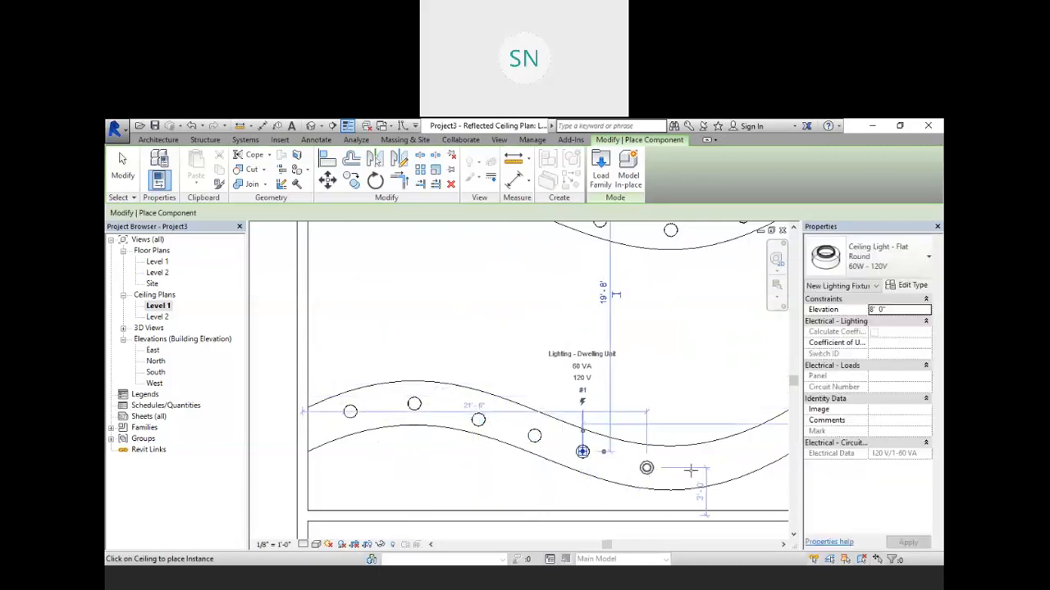
{"action": "left_click", "coordinate": [646, 468]}
{"action": "left_click", "coordinate": [710, 466]}
Step: Place one more flat round light at the right end of the lower wavy band
{"action": "scroll", "coordinate": [660, 472], "scroll_direction": "down", "scroll_amount": 3}
{"action": "scroll", "coordinate": [729, 453], "scroll_direction": "up", "scroll_amount": 3}
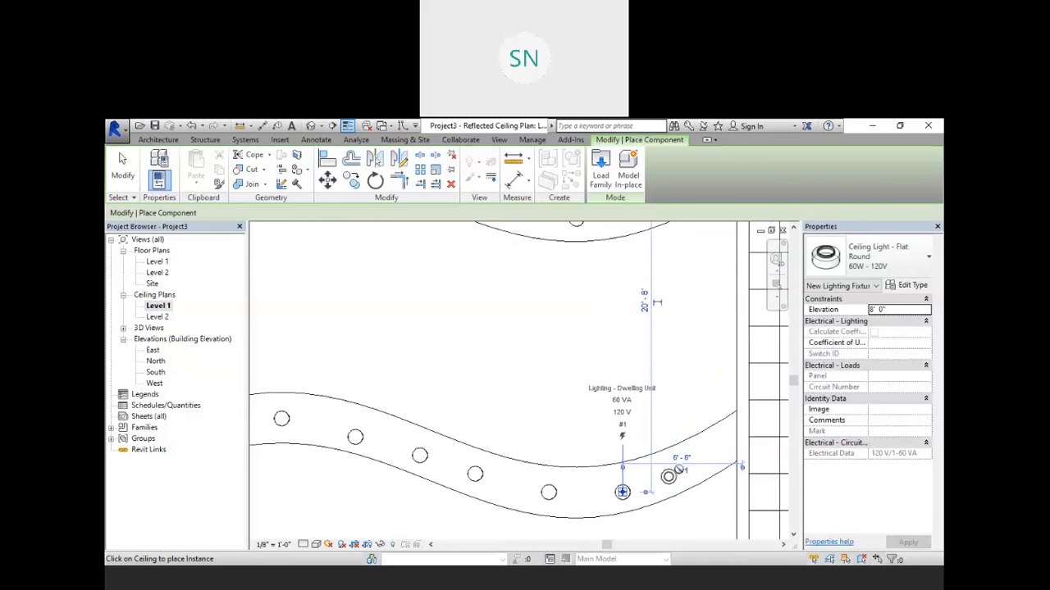
{"action": "scroll", "coordinate": [669, 476], "scroll_direction": "up", "scroll_amount": 3}
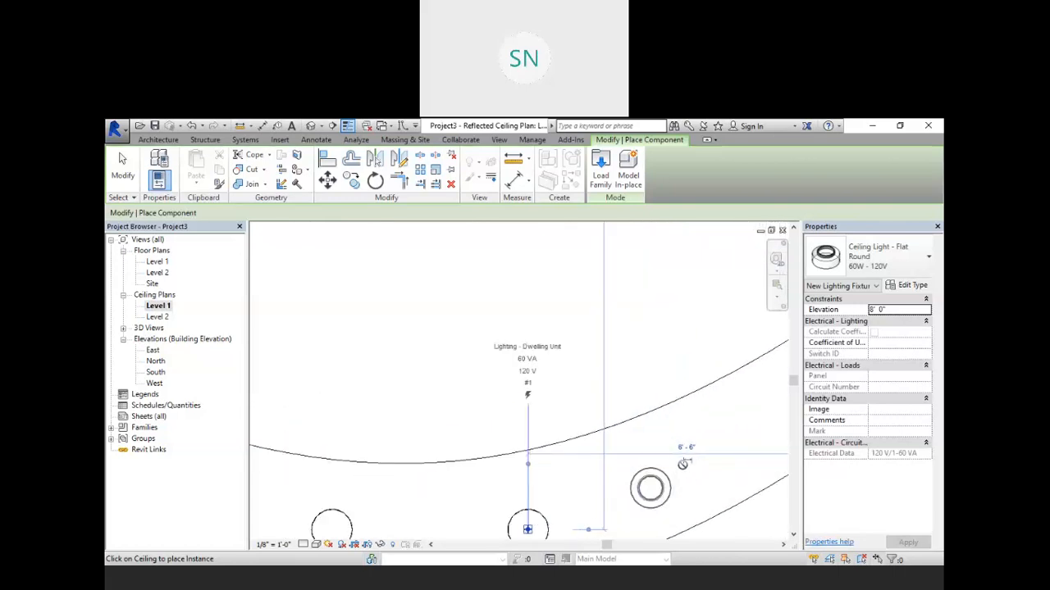
{"action": "scroll", "coordinate": [681, 465], "scroll_direction": "down", "scroll_amount": 5}
{"action": "scroll", "coordinate": [687, 464], "scroll_direction": "up", "scroll_amount": 2}
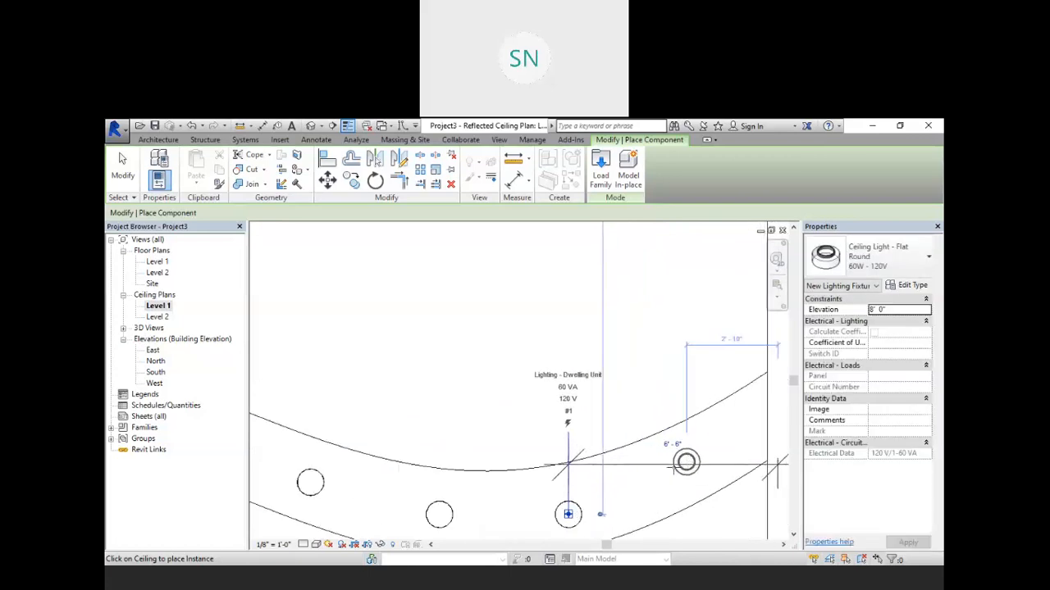
{"action": "left_click", "coordinate": [672, 470]}
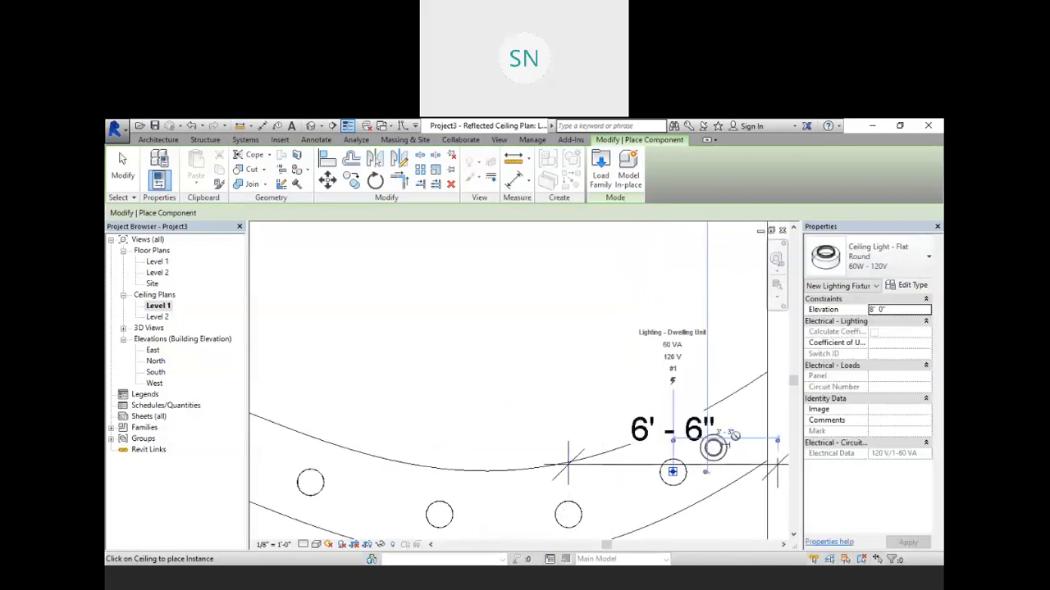
{"action": "scroll", "coordinate": [740, 434], "scroll_direction": "down", "scroll_amount": 5}
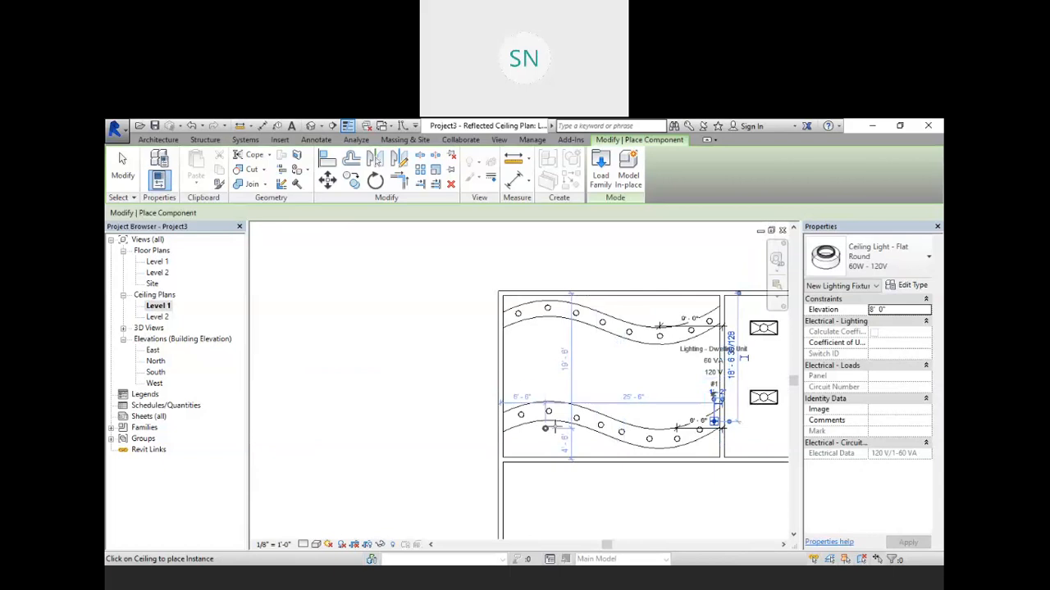
Step: Set the light type's initial intensity to 60 W wattage at 25 lm/W efficacy
{"action": "left_click", "coordinate": [910, 286]}
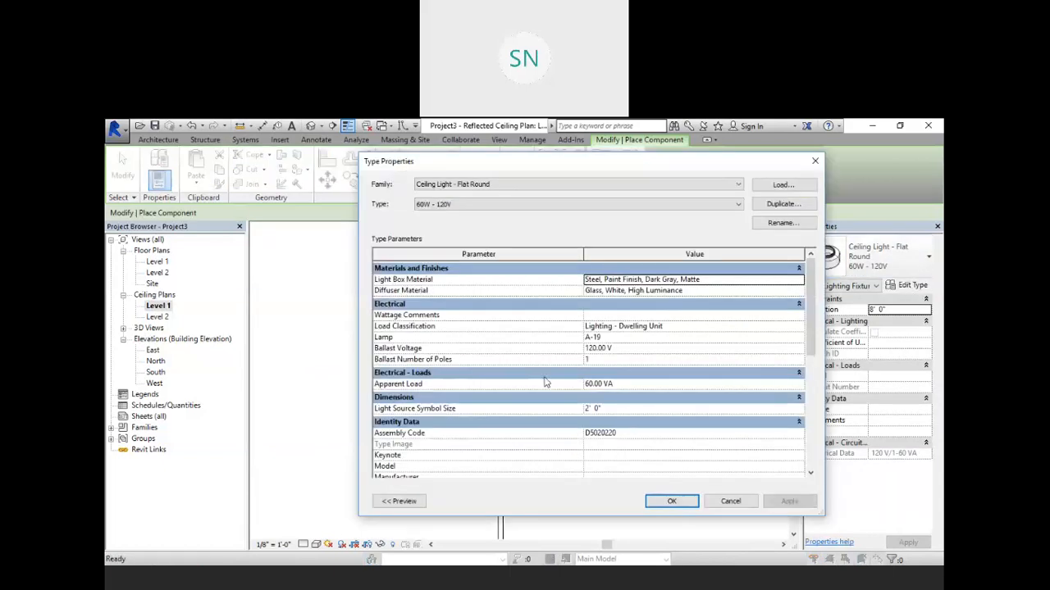
{"action": "scroll", "coordinate": [688, 392], "scroll_direction": "down", "scroll_amount": 5}
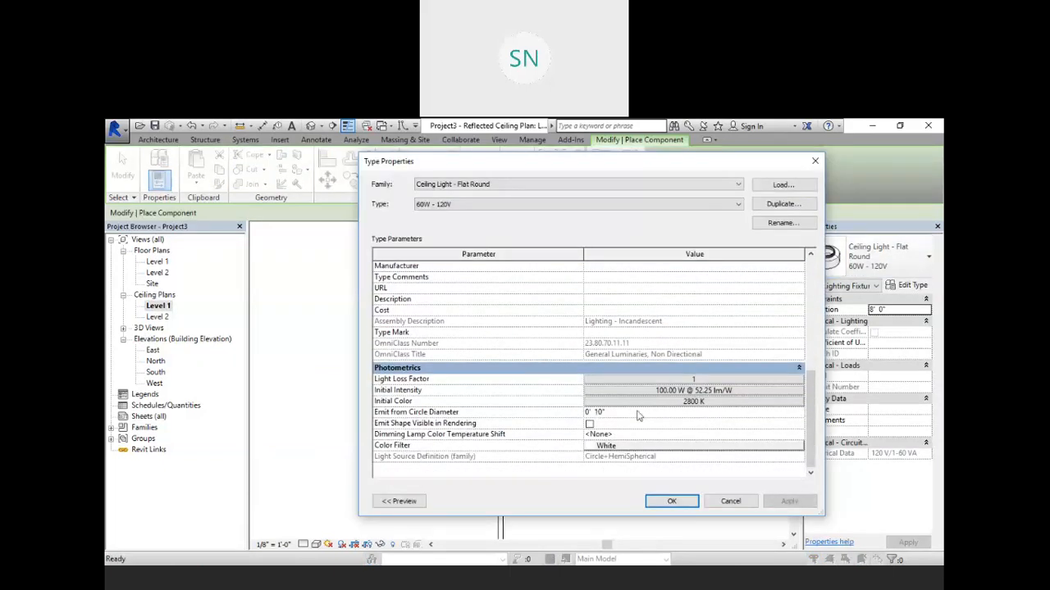
{"action": "left_click", "coordinate": [716, 392]}
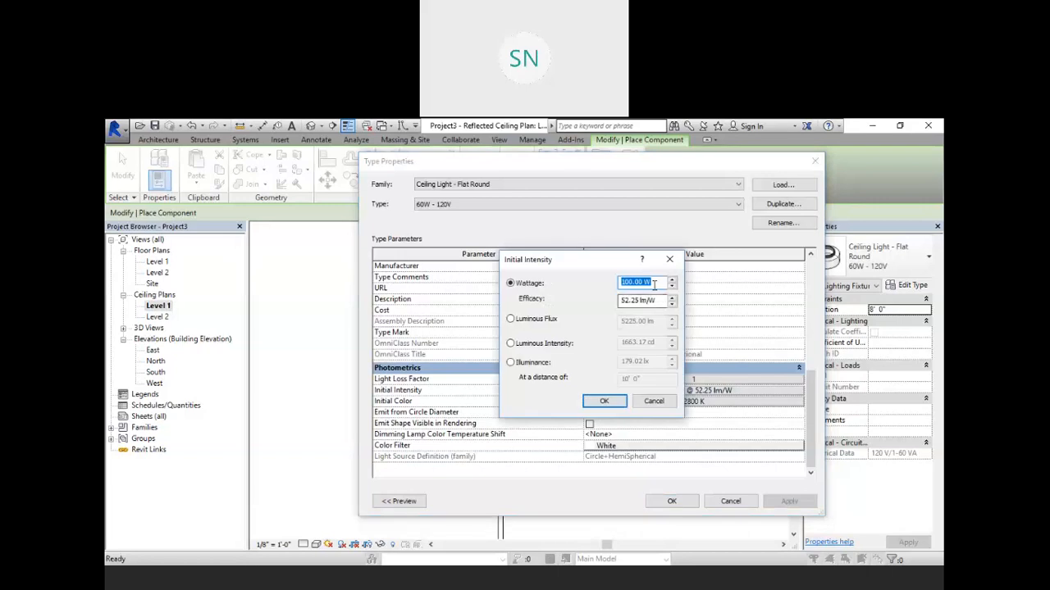
{"action": "type", "text": "60"}
{"action": "key", "text": "Tab"}
{"action": "type", "text": "25"}
{"action": "key", "text": "Return"}
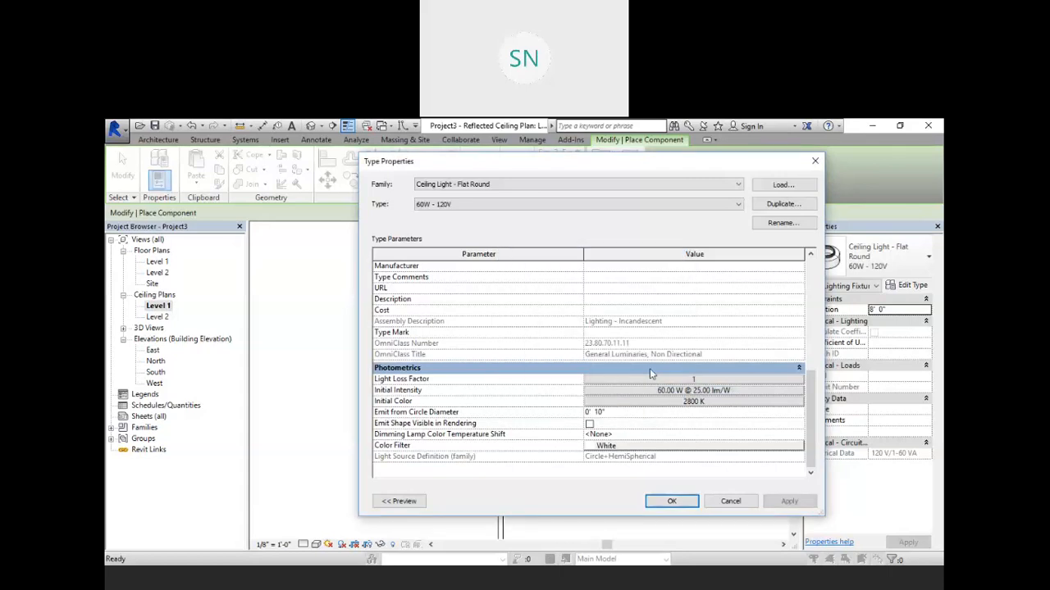
{"action": "left_click", "coordinate": [672, 501]}
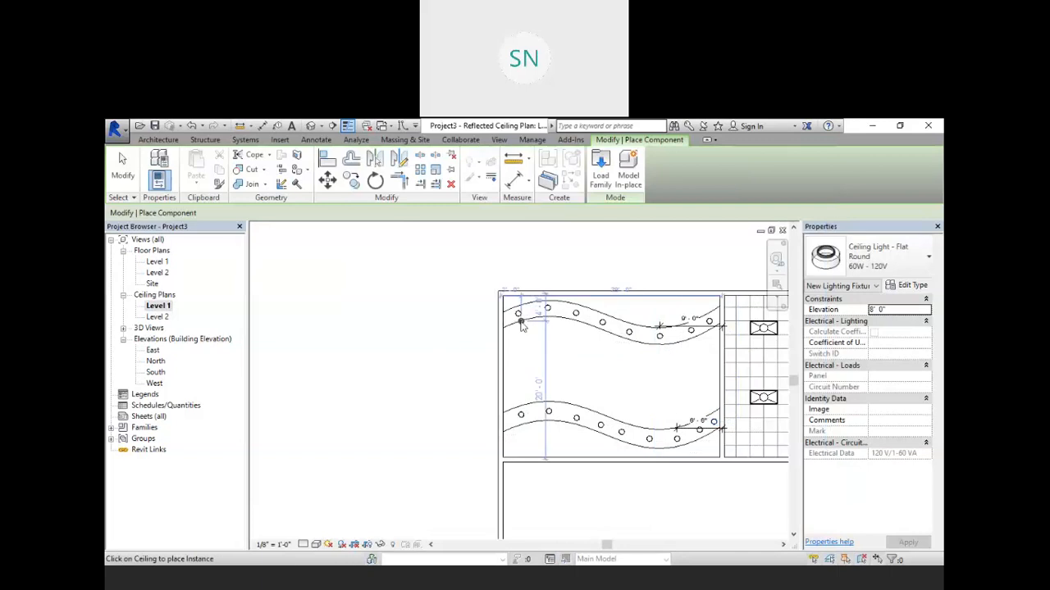
Step: Leave placement, select a placed light and open its type properties to review the photometric values
{"action": "key", "text": "Escape"}
{"action": "right_click", "coordinate": [394, 289]}
{"action": "right_click", "coordinate": [440, 293]}
{"action": "left_click", "coordinate": [468, 304]}
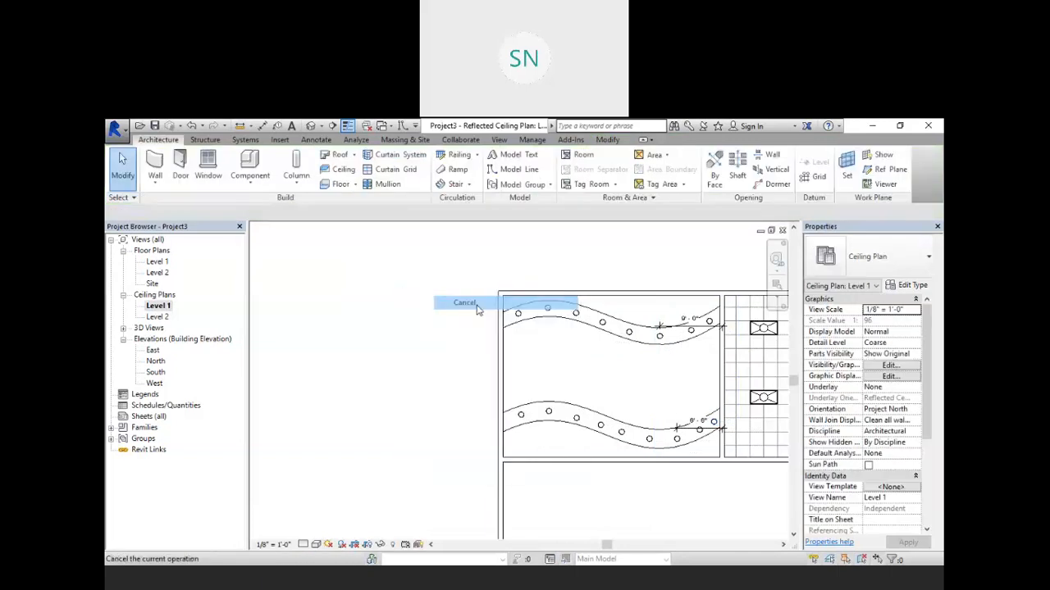
{"action": "left_click", "coordinate": [547, 310]}
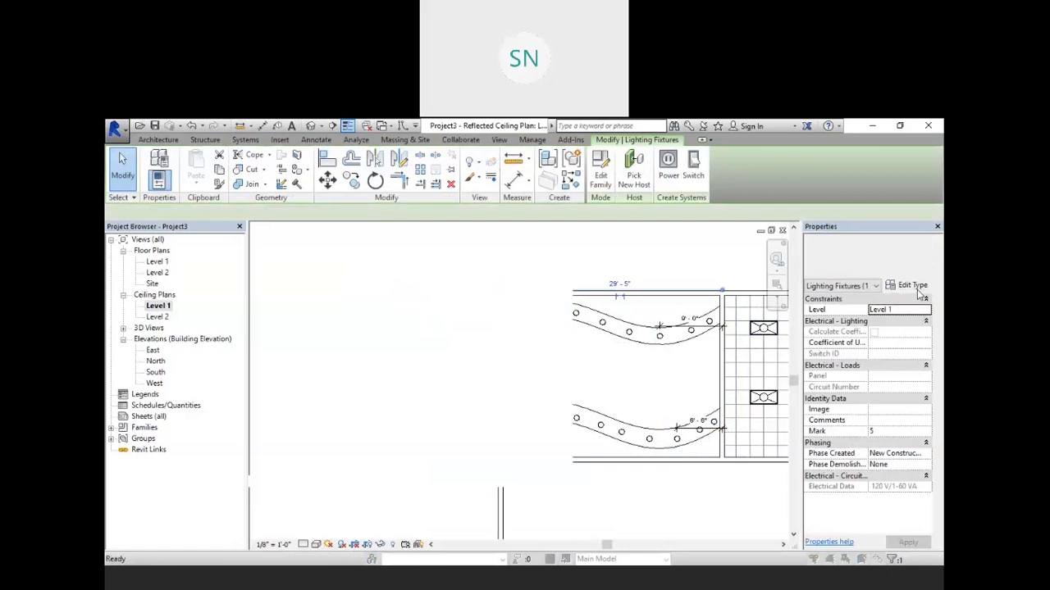
{"action": "left_click", "coordinate": [914, 287]}
{"action": "scroll", "coordinate": [636, 420], "scroll_direction": "down", "scroll_amount": 5}
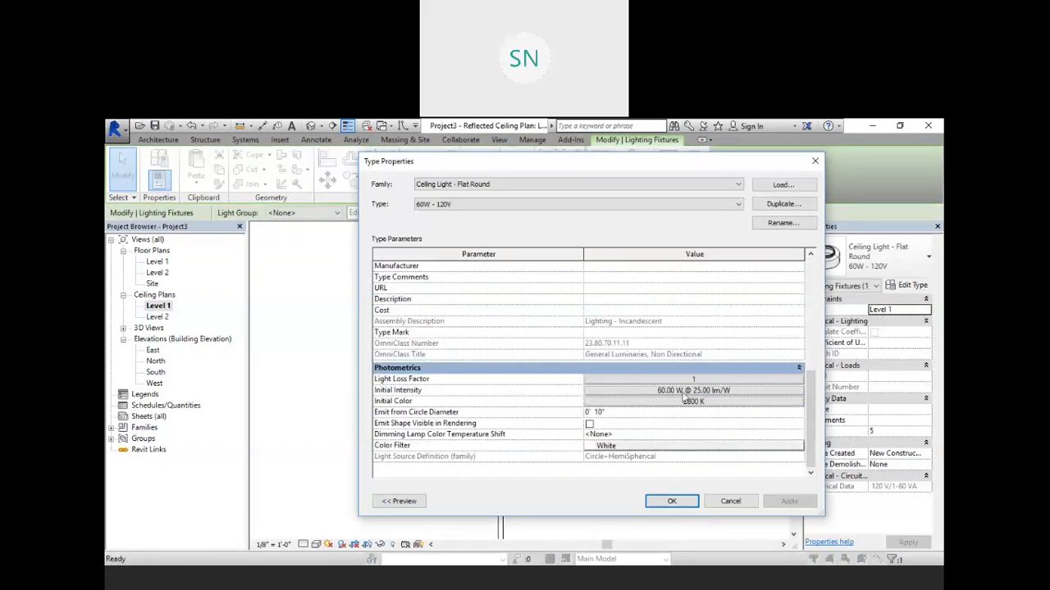
{"action": "left_click", "coordinate": [815, 163]}
Step: Load the Ceiling Light - Linear Box family from the US Imperial lighting library for placement
{"action": "left_click", "coordinate": [491, 353]}
{"action": "middle_click_drag", "start_coordinate": [654, 401], "coordinate": [595, 392]}
{"action": "scroll", "coordinate": [584, 383], "scroll_direction": "up", "scroll_amount": 2}
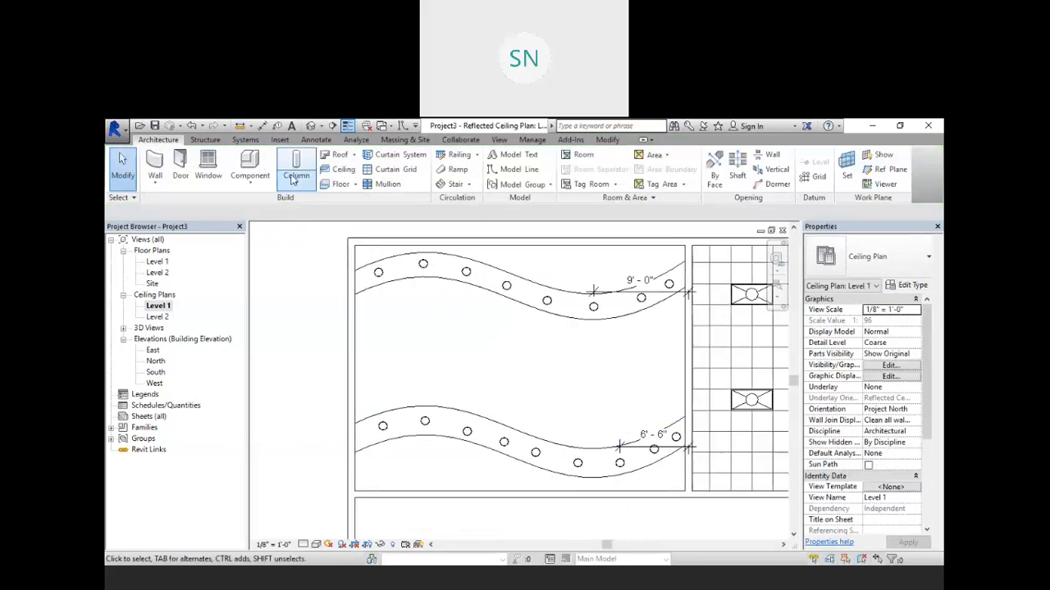
{"action": "left_click", "coordinate": [249, 164]}
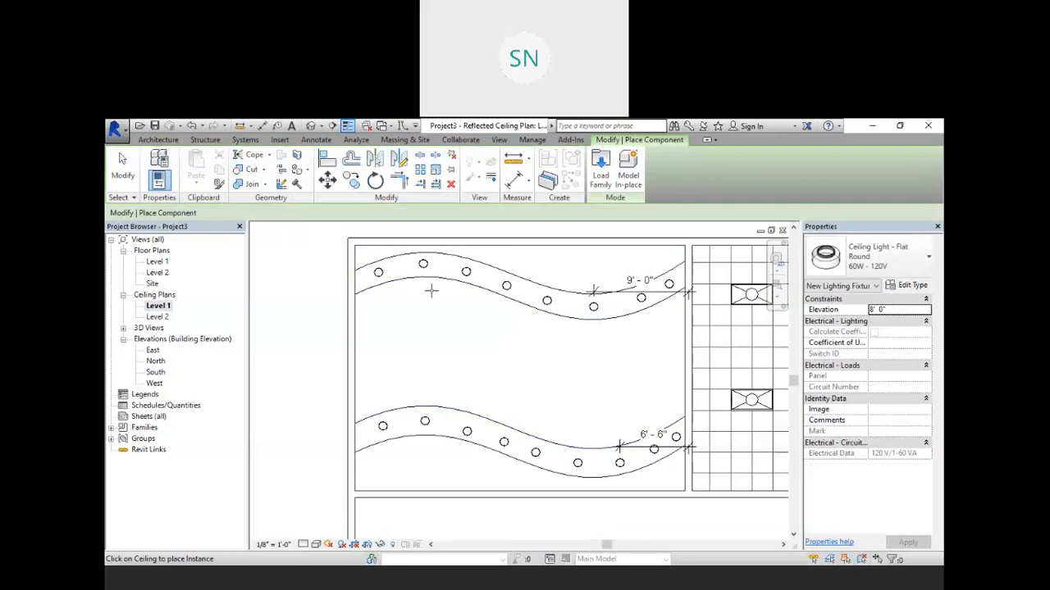
{"action": "left_click", "coordinate": [600, 170]}
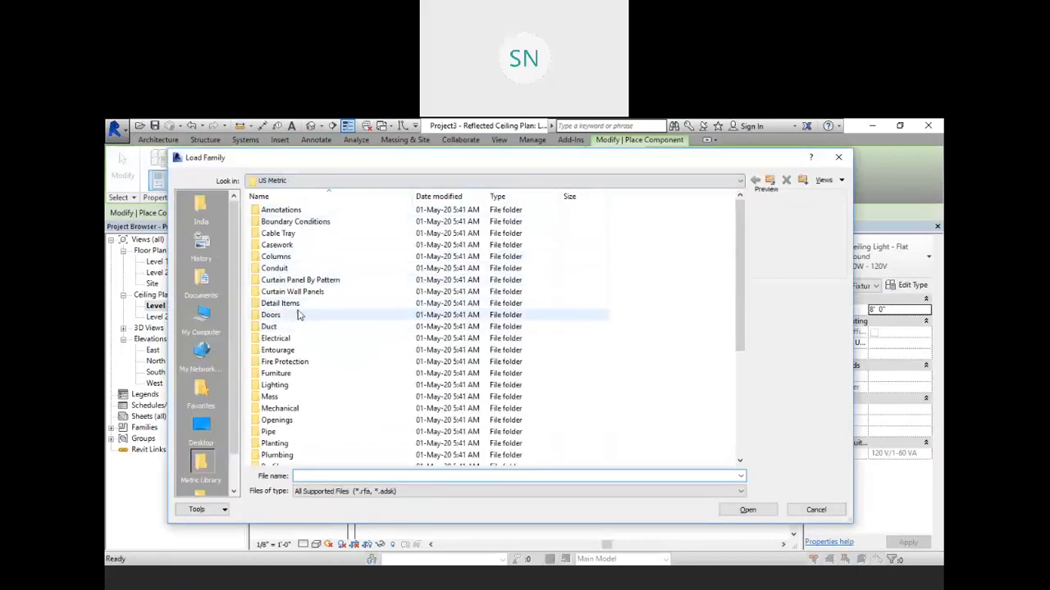
{"action": "left_click", "coordinate": [768, 180]}
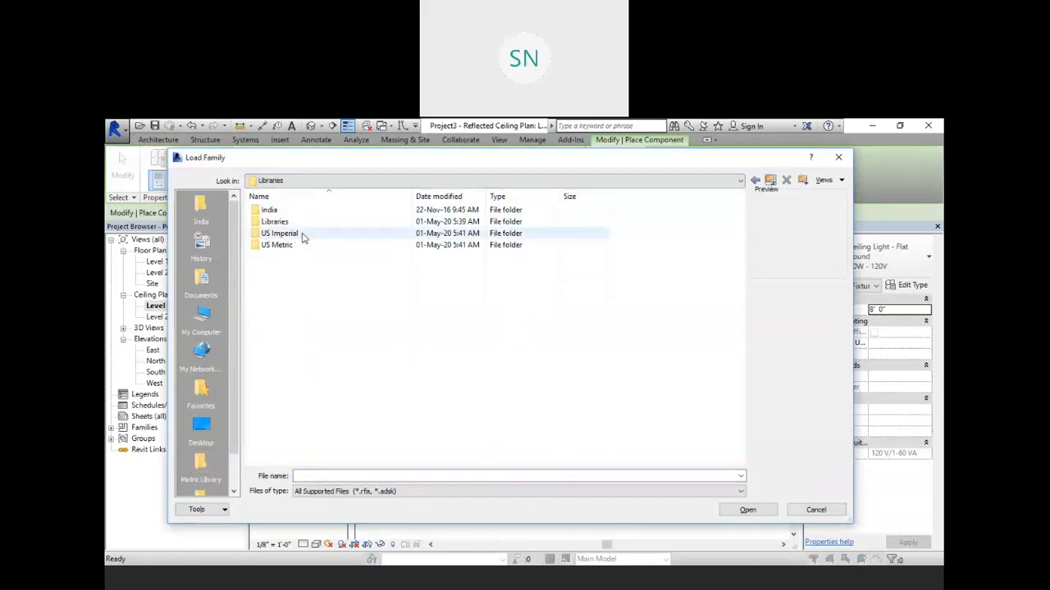
{"action": "double_click", "coordinate": [300, 235]}
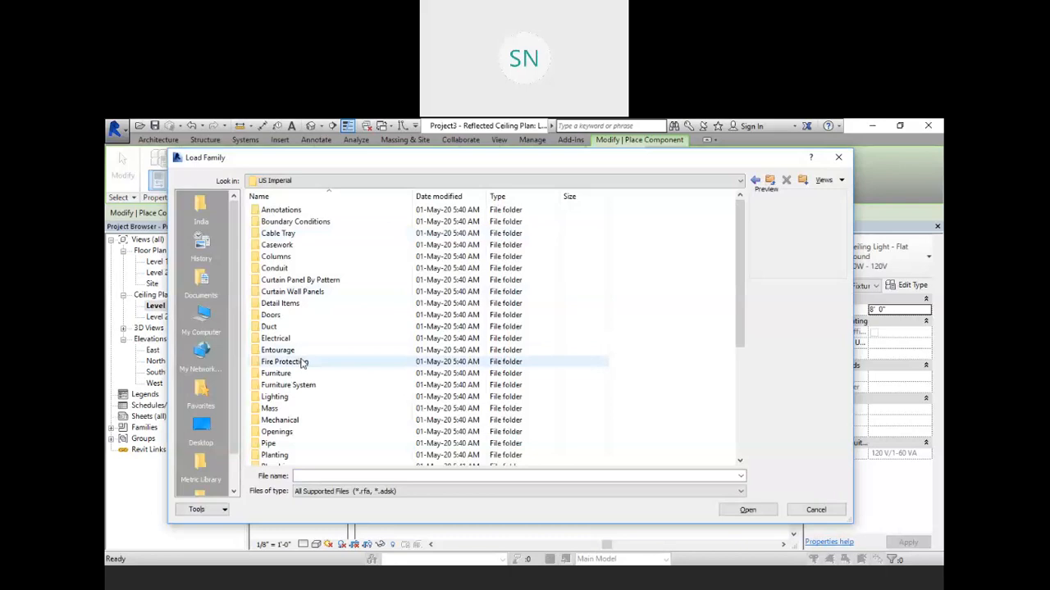
{"action": "double_click", "coordinate": [308, 399]}
{"action": "double_click", "coordinate": [310, 212]}
{"action": "double_click", "coordinate": [311, 223]}
{"action": "left_click", "coordinate": [312, 222]}
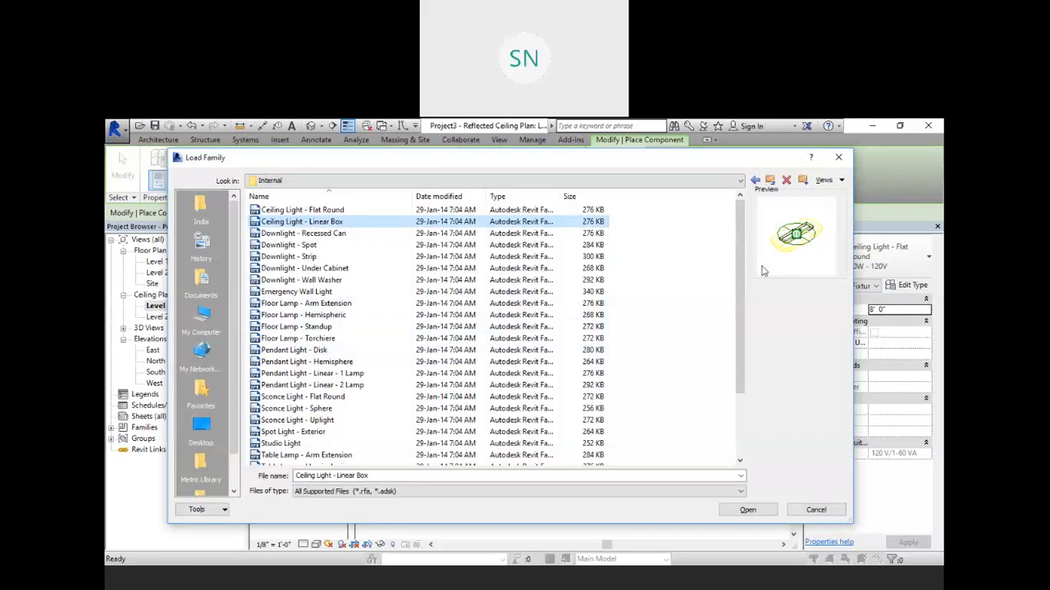
{"action": "left_click", "coordinate": [748, 510]}
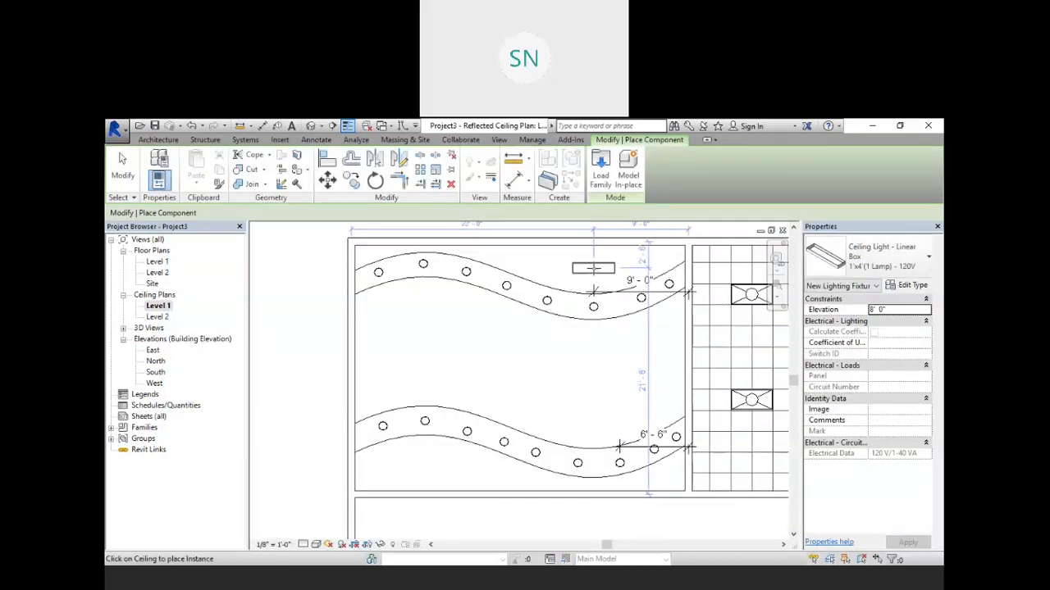
Step: Place linear box lights on the ceiling, one above the upper wavy band and one below the lower band
{"action": "left_click", "coordinate": [593, 268]}
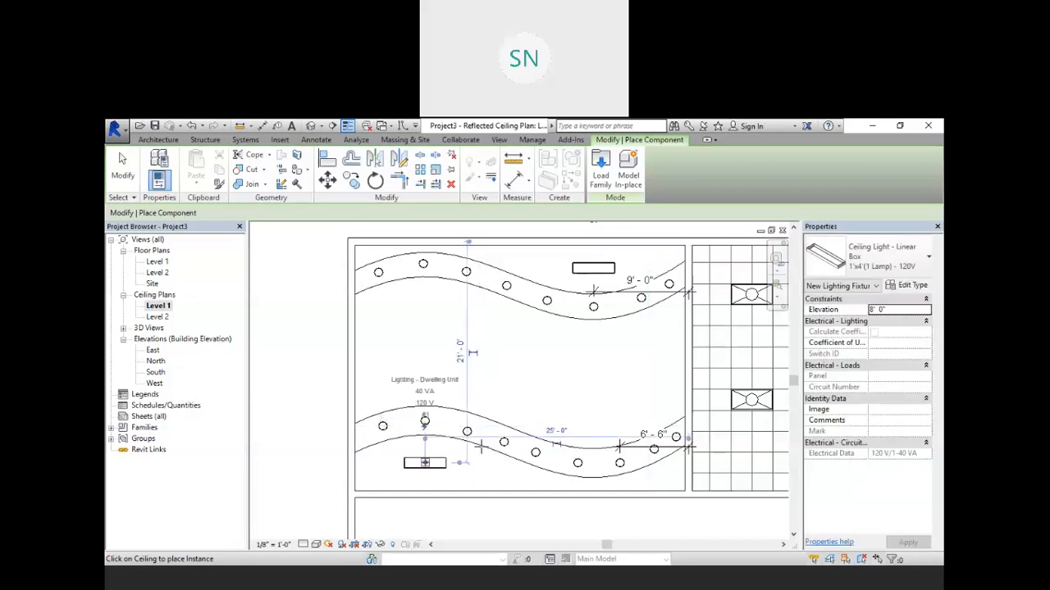
{"action": "right_click", "coordinate": [601, 377]}
{"action": "left_click", "coordinate": [615, 384]}
{"action": "right_click", "coordinate": [629, 383]}
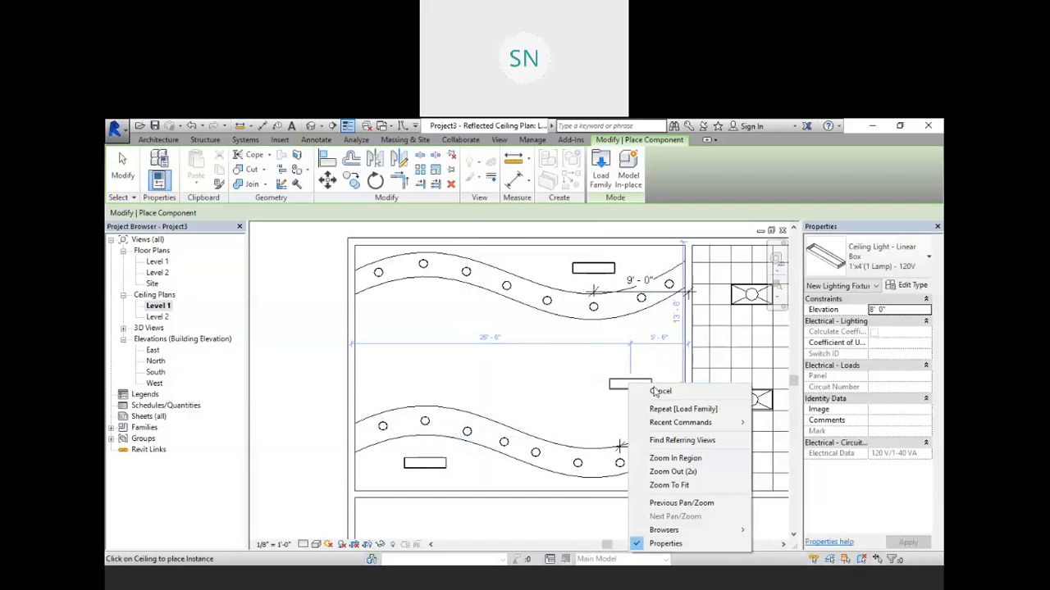
{"action": "left_click", "coordinate": [656, 391]}
{"action": "right_click", "coordinate": [587, 366]}
{"action": "left_click", "coordinate": [628, 373]}
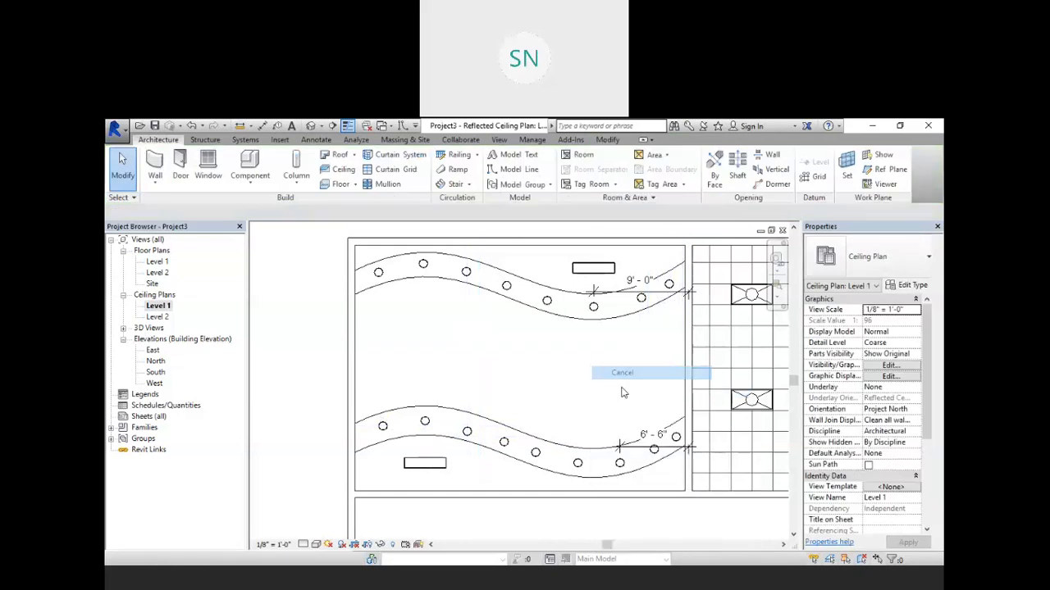
Step: Open the default 3D view and inspect the placed ceiling lights on the wavy bands
{"action": "mouse_move", "coordinate": [486, 423]}
{"action": "middle_mouse_down"}
{"action": "mouse_move", "coordinate": [502, 414]}
{"action": "mouse_move", "coordinate": [493, 420]}
{"action": "middle_mouse_up"}
{"action": "key", "text": "alt"}
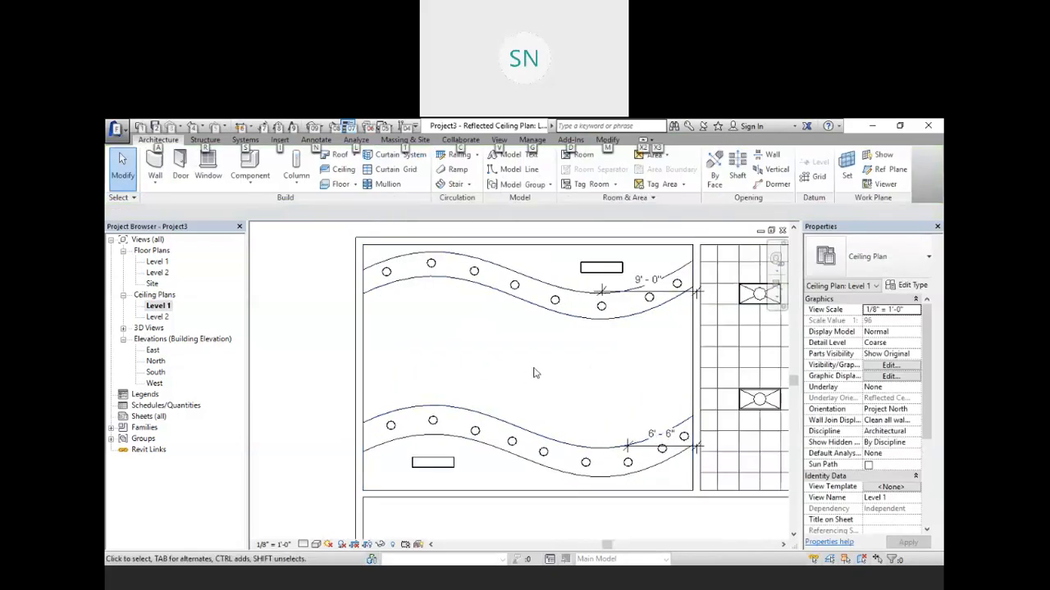
{"action": "left_click", "coordinate": [272, 317]}
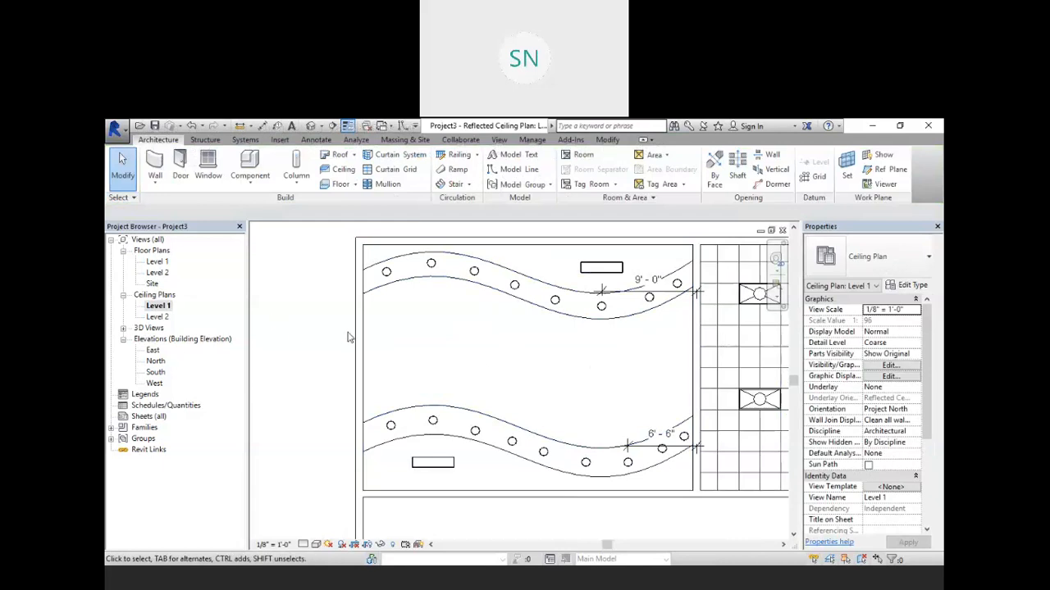
{"action": "left_click", "coordinate": [310, 126]}
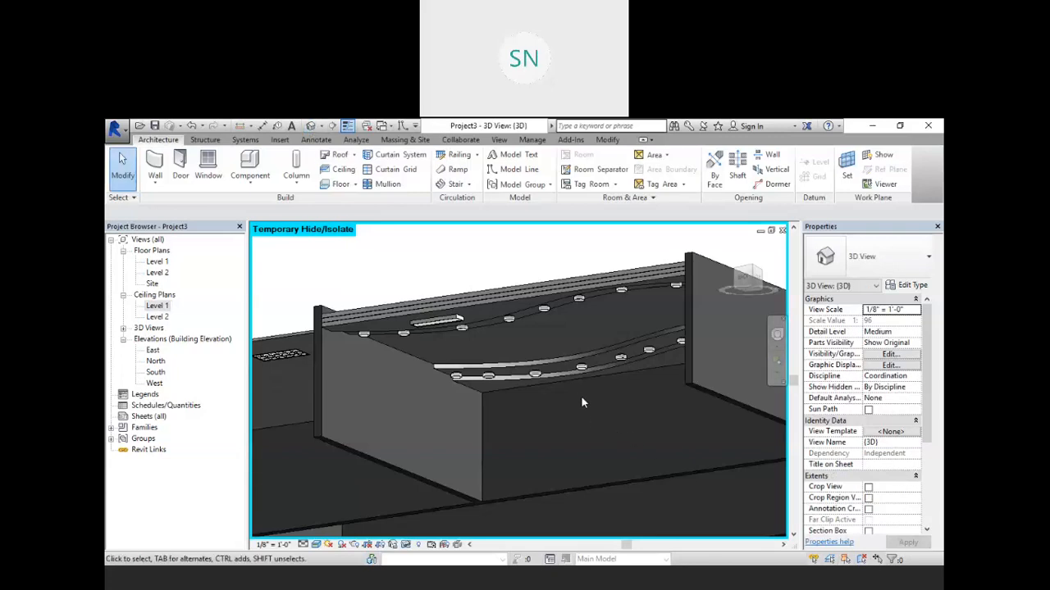
{"action": "scroll", "coordinate": [574, 382], "scroll_direction": "up", "scroll_amount": 4}
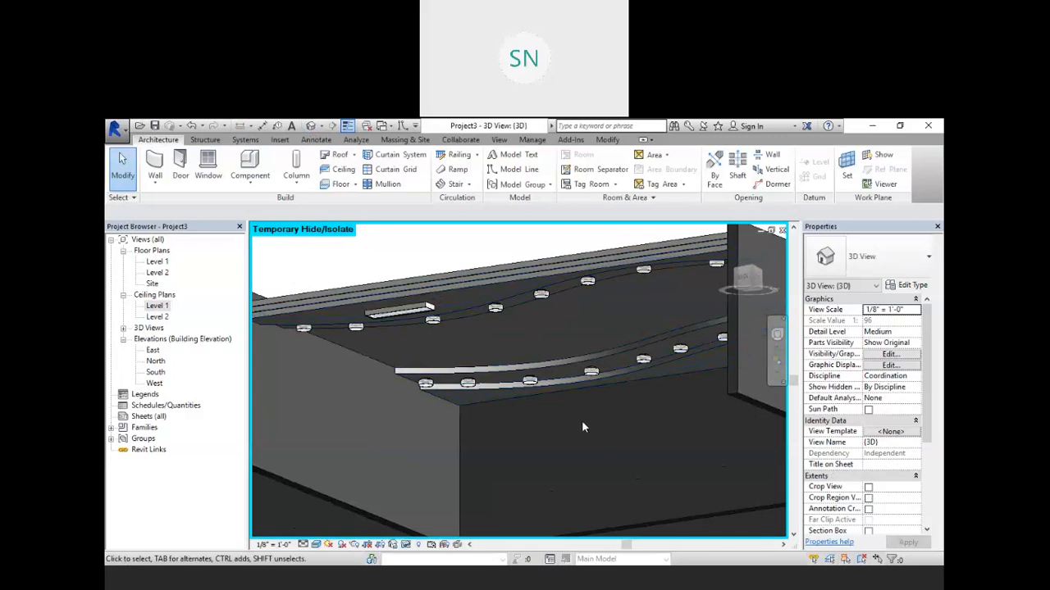
{"action": "key", "text": "alt"}
{"action": "middle_click_drag", "start_coordinate": [578, 426], "coordinate": [562, 396]}
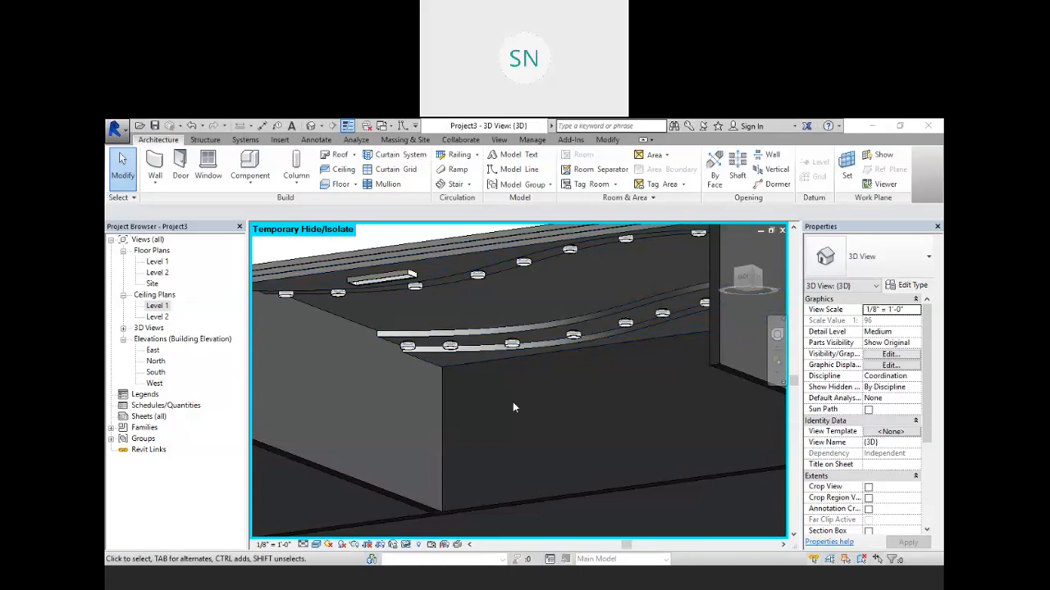
Step: Open the selected wall type's structure layer material, duplicate the Parking Stripe material and name the copy color 1
{"action": "middle_click_drag", "start_coordinate": [549, 383], "coordinate": [394, 364], "text": "shift"}
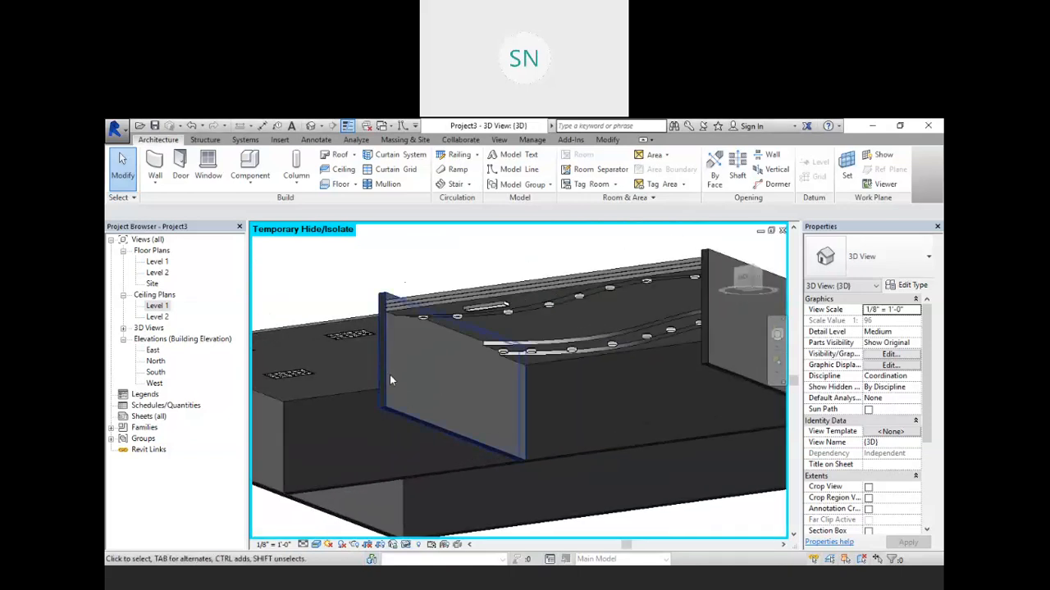
{"action": "left_click", "coordinate": [390, 375]}
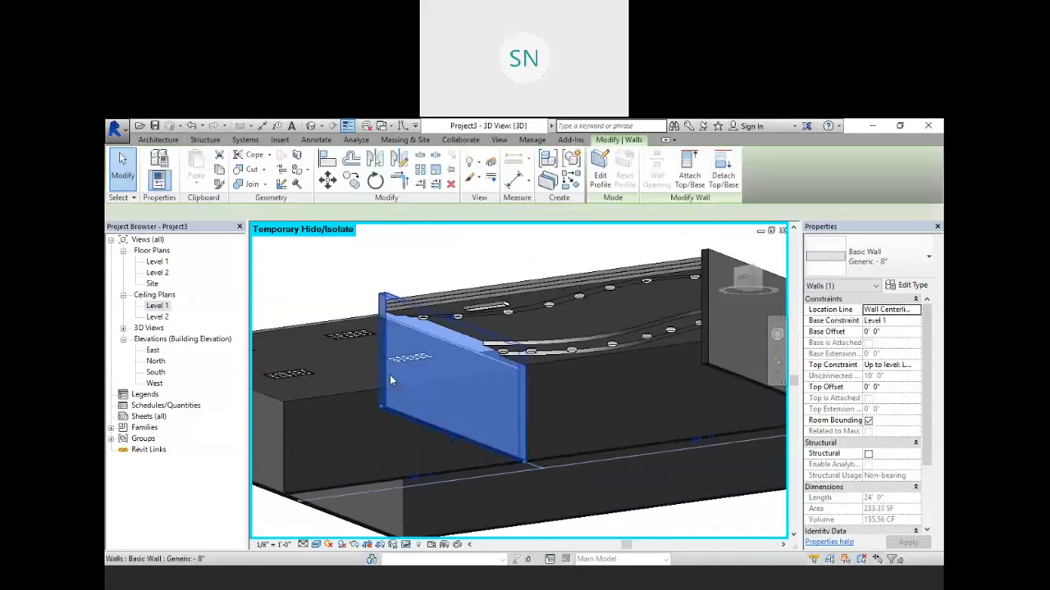
{"action": "left_click", "coordinate": [910, 287]}
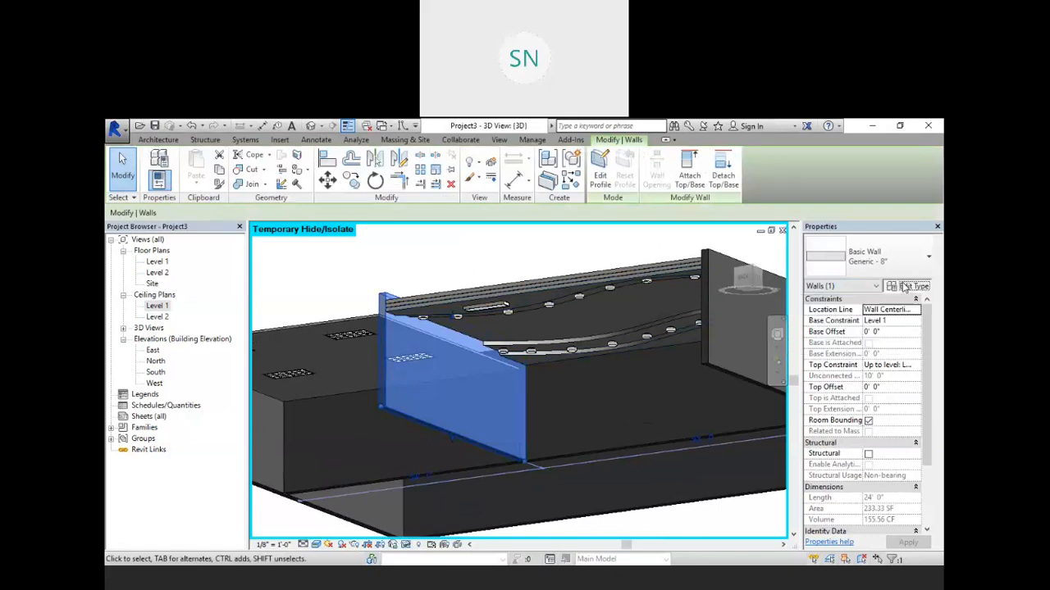
{"action": "left_click", "coordinate": [710, 280]}
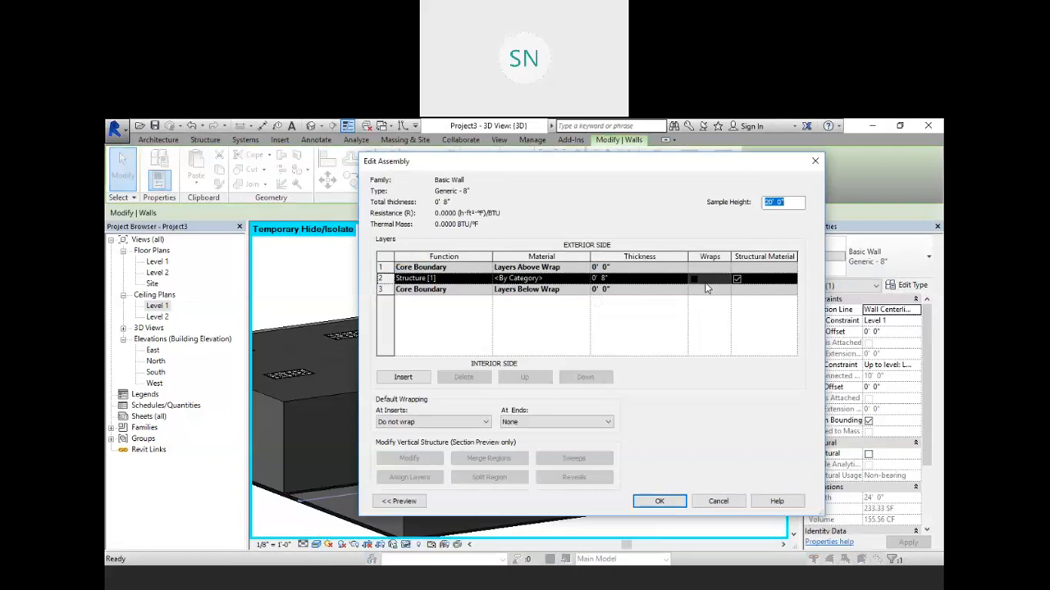
{"action": "left_click", "coordinate": [585, 282]}
{"action": "left_click", "coordinate": [585, 279]}
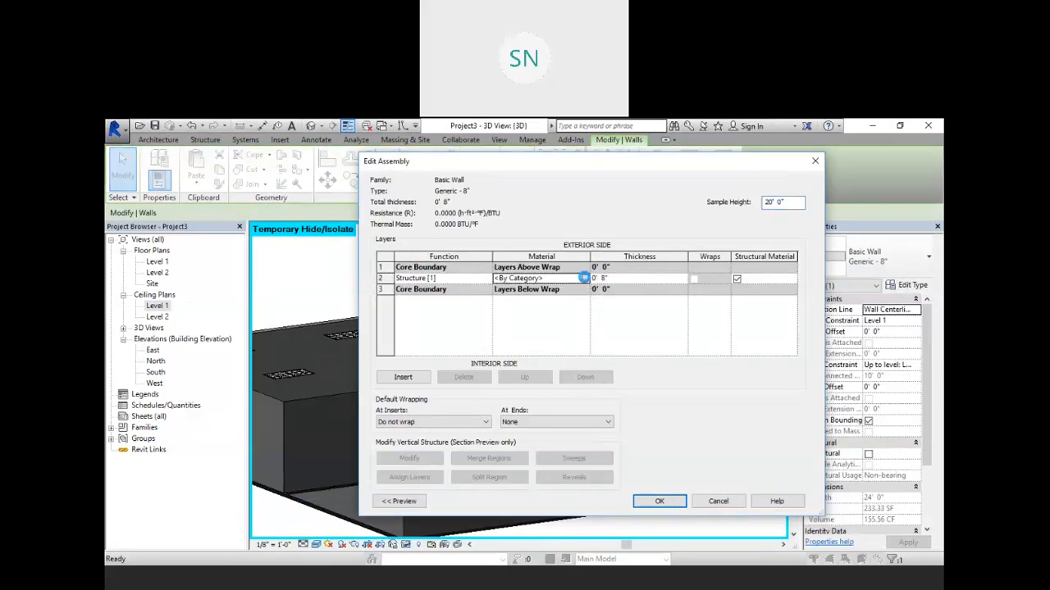
{"action": "scroll", "coordinate": [377, 279], "scroll_direction": "down", "scroll_amount": 10}
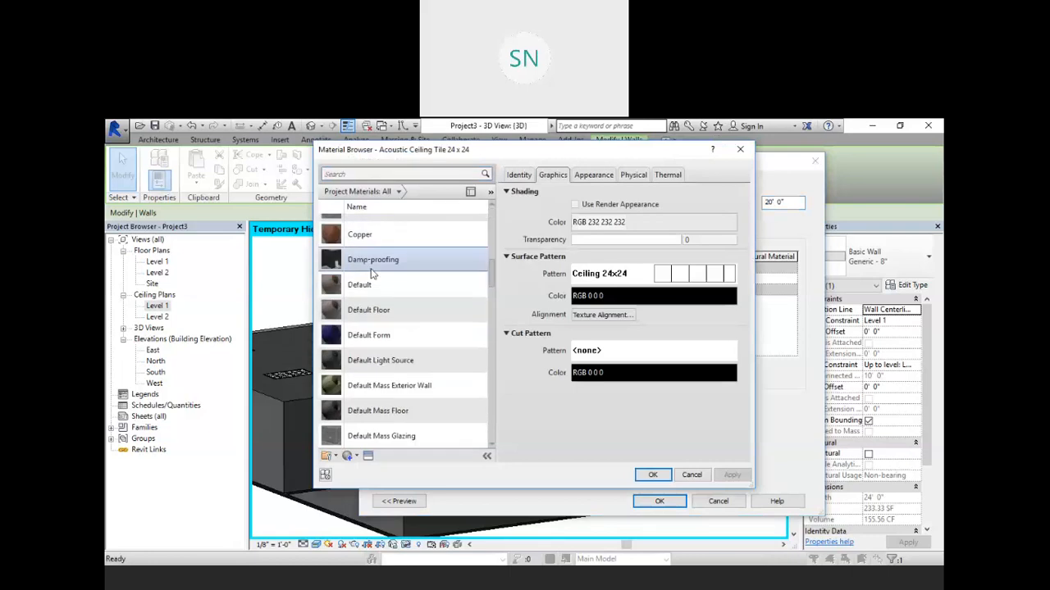
{"action": "scroll", "coordinate": [400, 300], "scroll_direction": "down", "scroll_amount": 5}
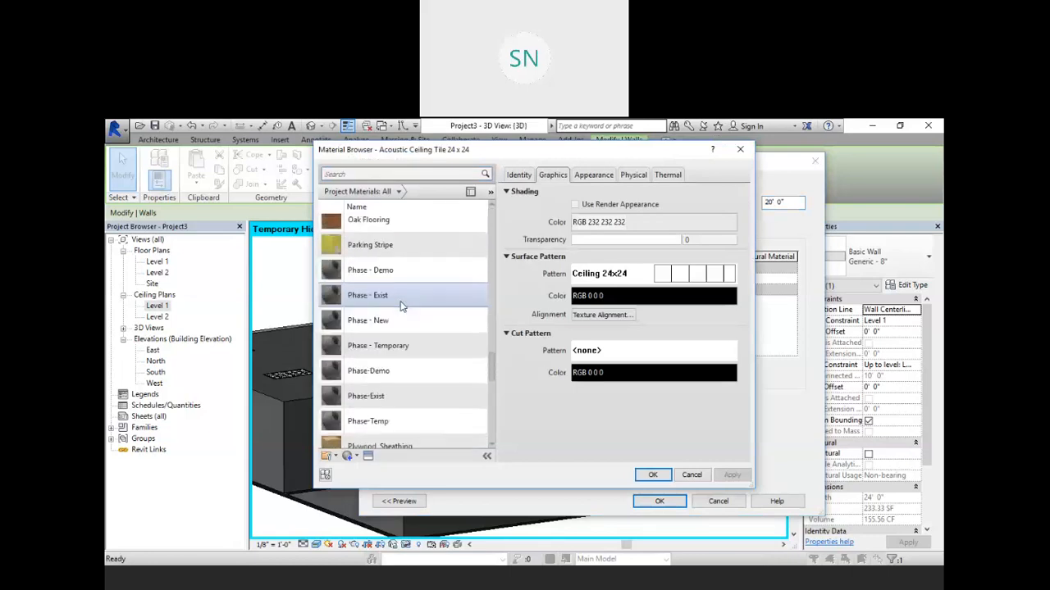
{"action": "left_click", "coordinate": [378, 246]}
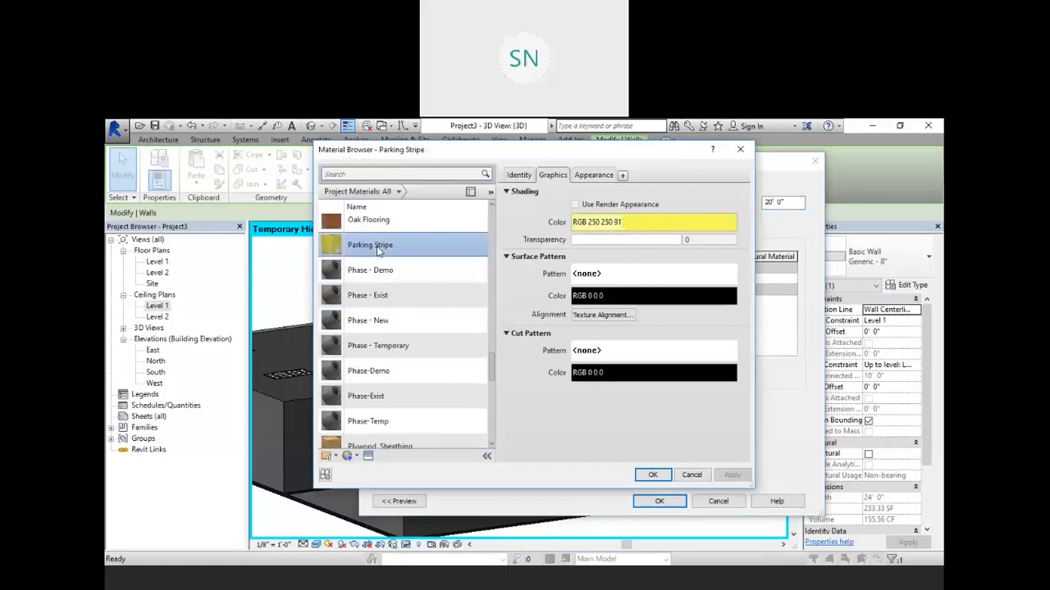
{"action": "right_click", "coordinate": [377, 250]}
{"action": "left_click", "coordinate": [410, 270]}
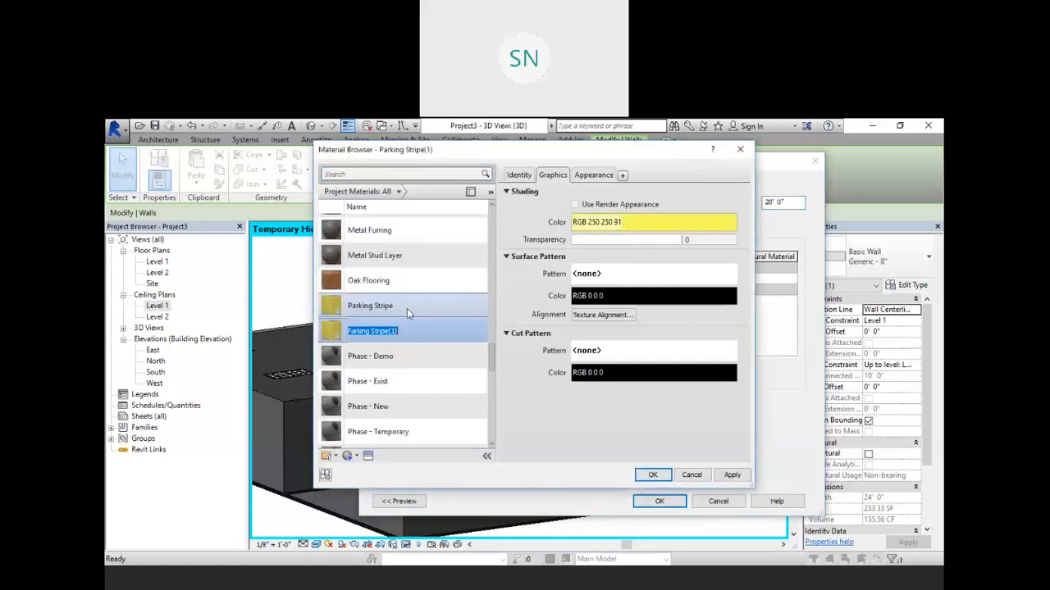
{"action": "type", "text": "col"}
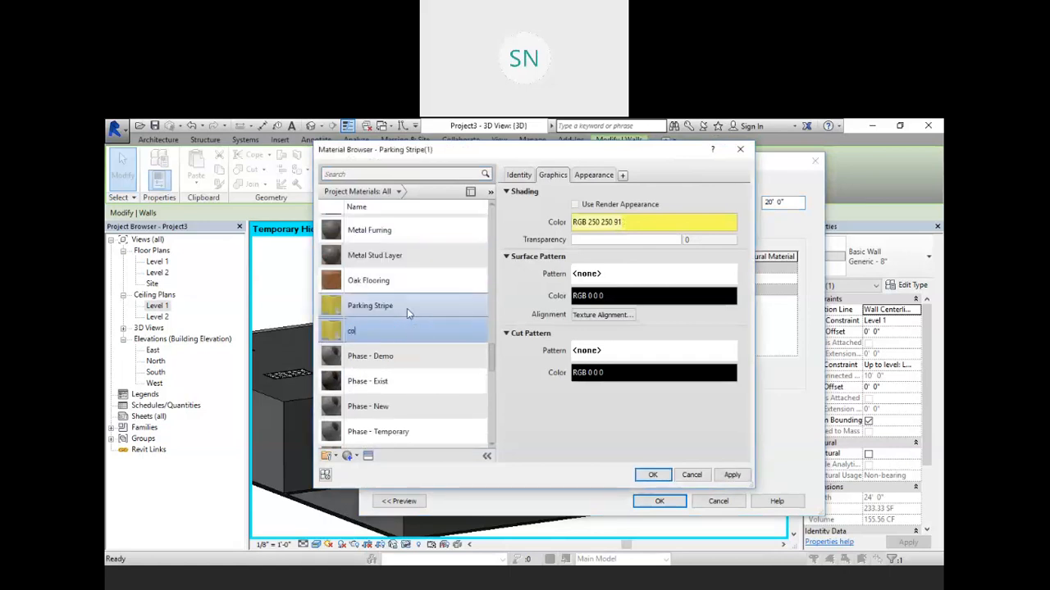
{"action": "type", "text": "or"}
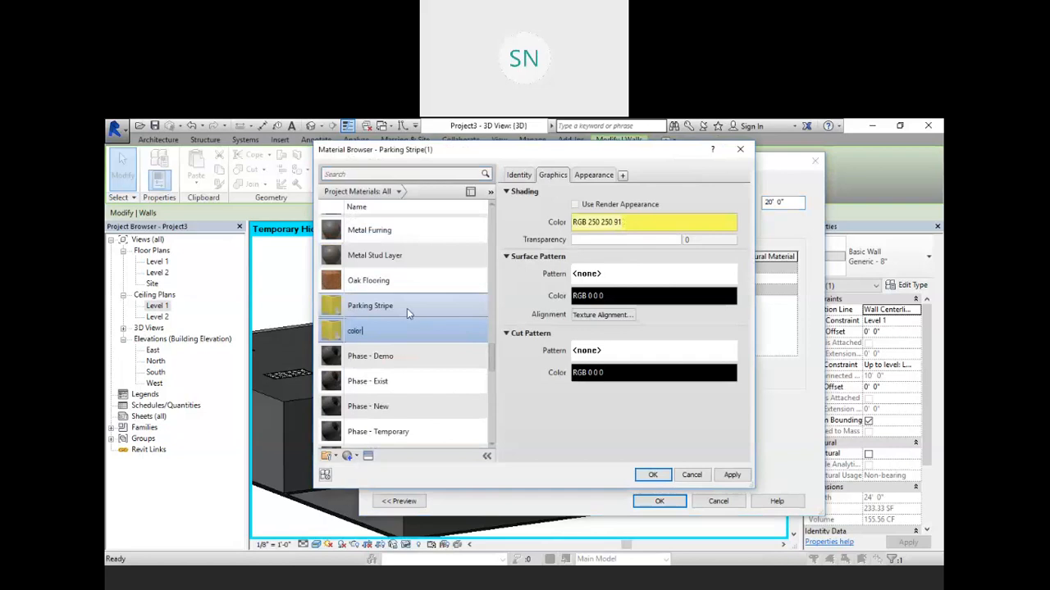
{"action": "type", "text": " 1"}
{"action": "key", "text": "Return"}
Step: Set the color 1 material's wall paint appearance color to PANTONE 4755 C
{"action": "left_click", "coordinate": [601, 178]}
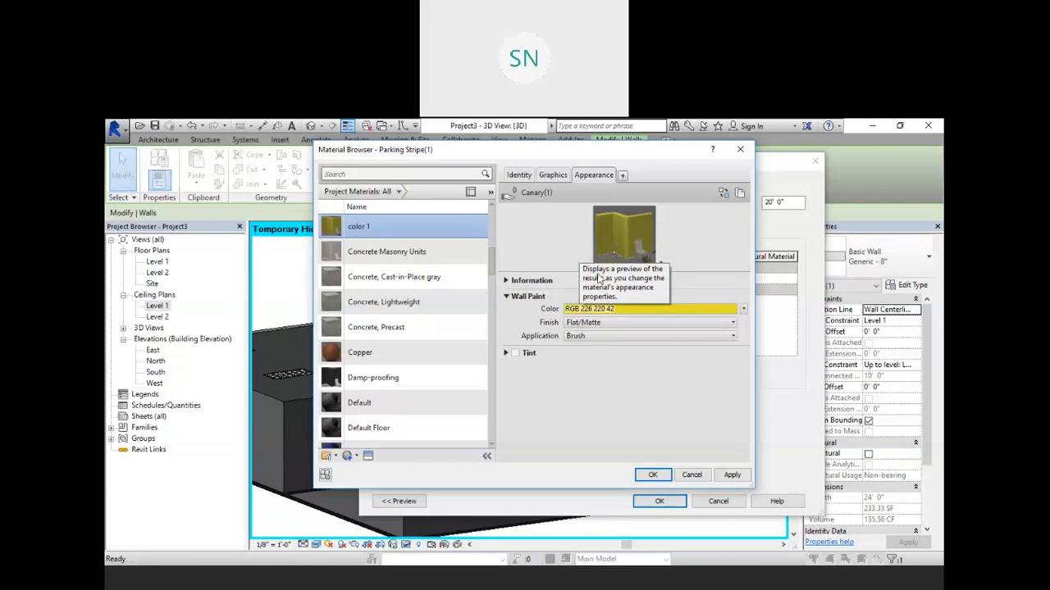
{"action": "left_click", "coordinate": [637, 309]}
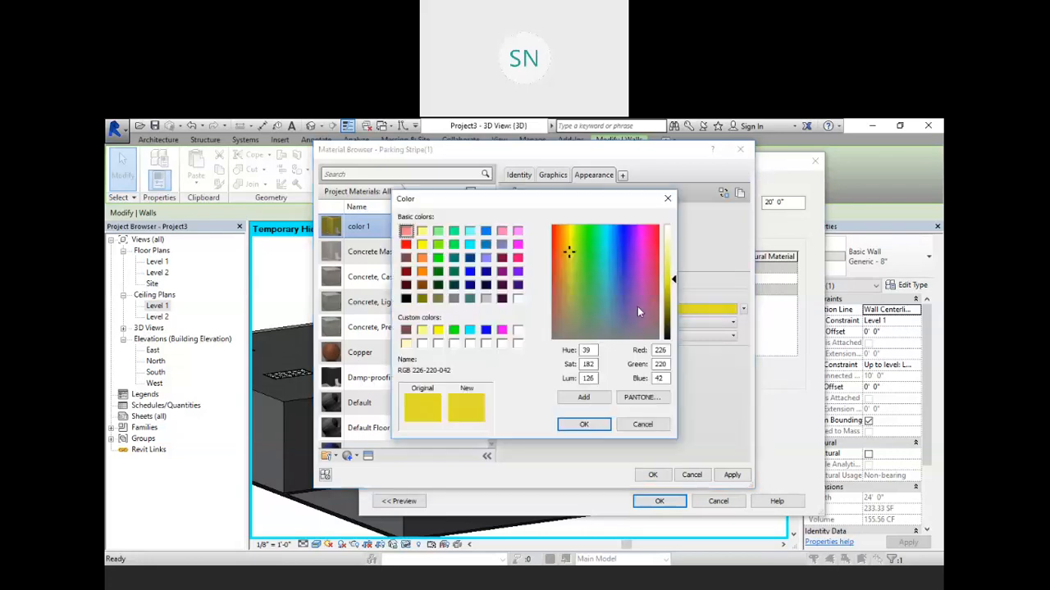
{"action": "left_click", "coordinate": [639, 397]}
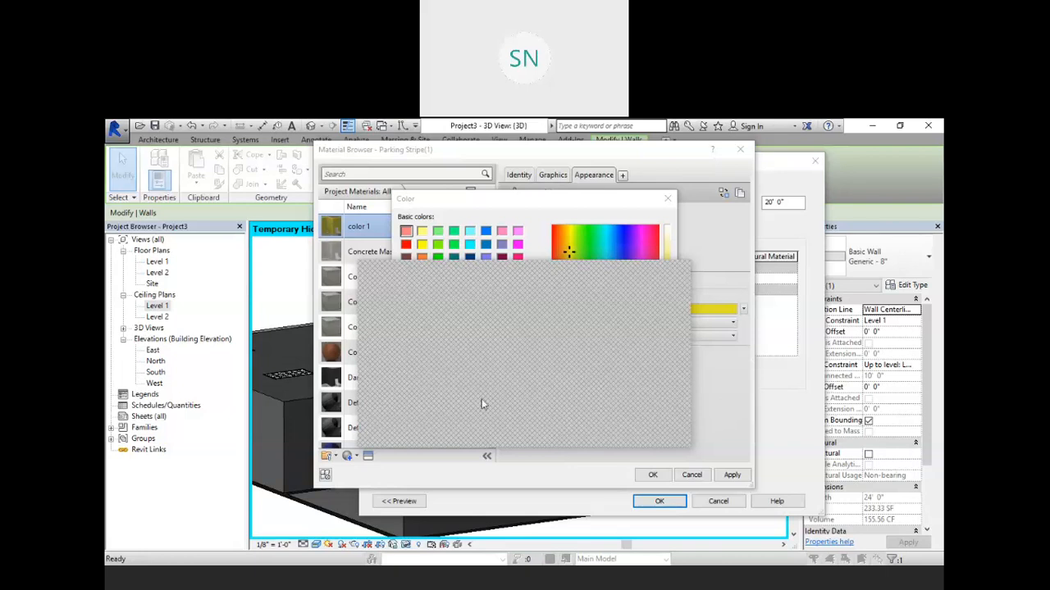
{"action": "key", "text": "alt+Tab"}
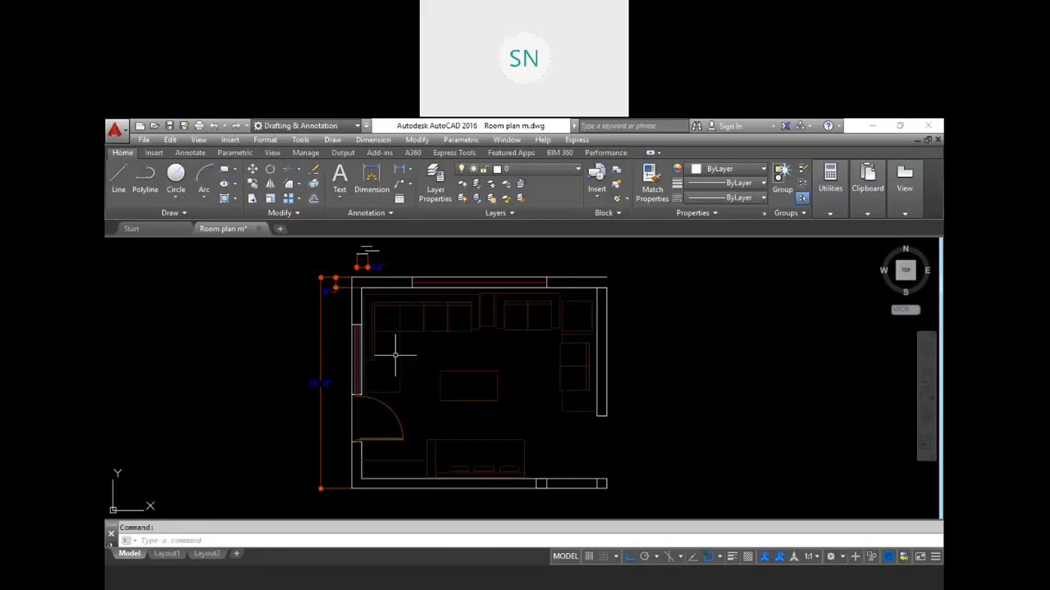
{"action": "key", "text": "alt+Tab"}
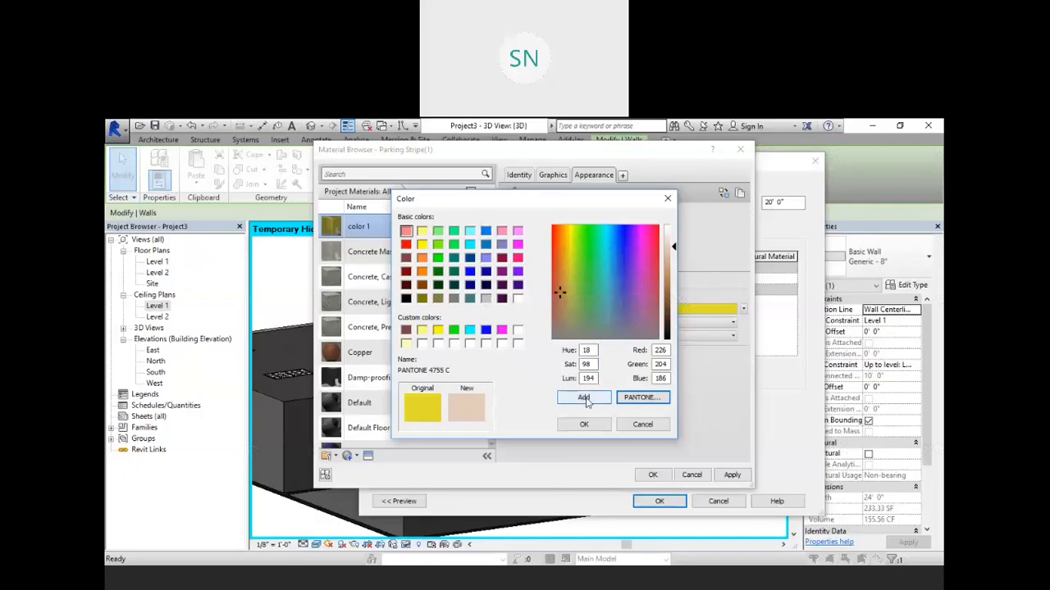
{"action": "left_click", "coordinate": [583, 425]}
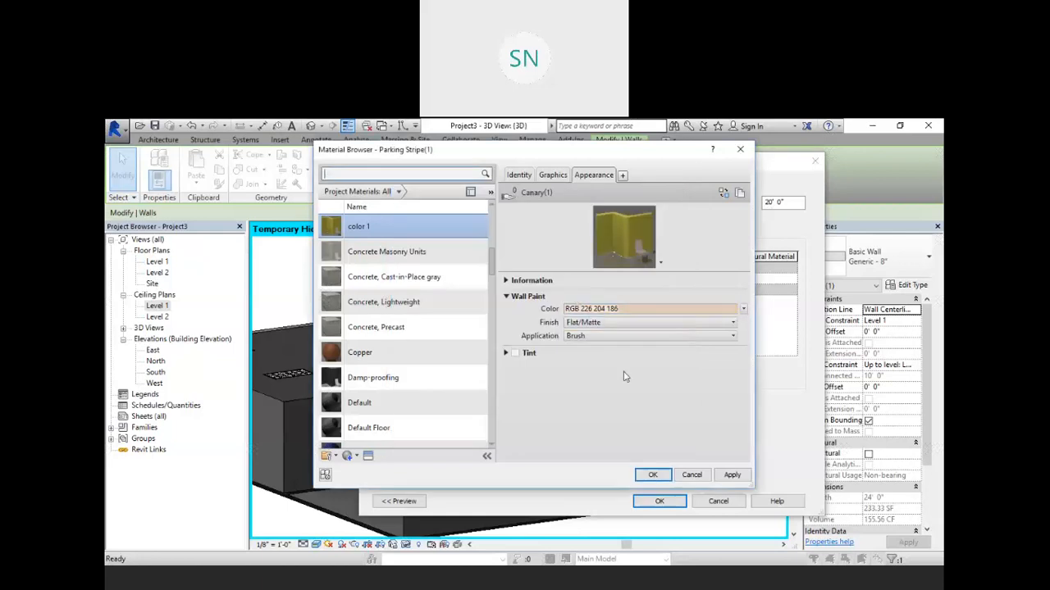
Step: Turn on Use Render Appearance for color 1 and apply the material to the wall type
{"action": "left_click", "coordinate": [553, 175]}
{"action": "left_click", "coordinate": [576, 204]}
{"action": "left_click", "coordinate": [592, 175]}
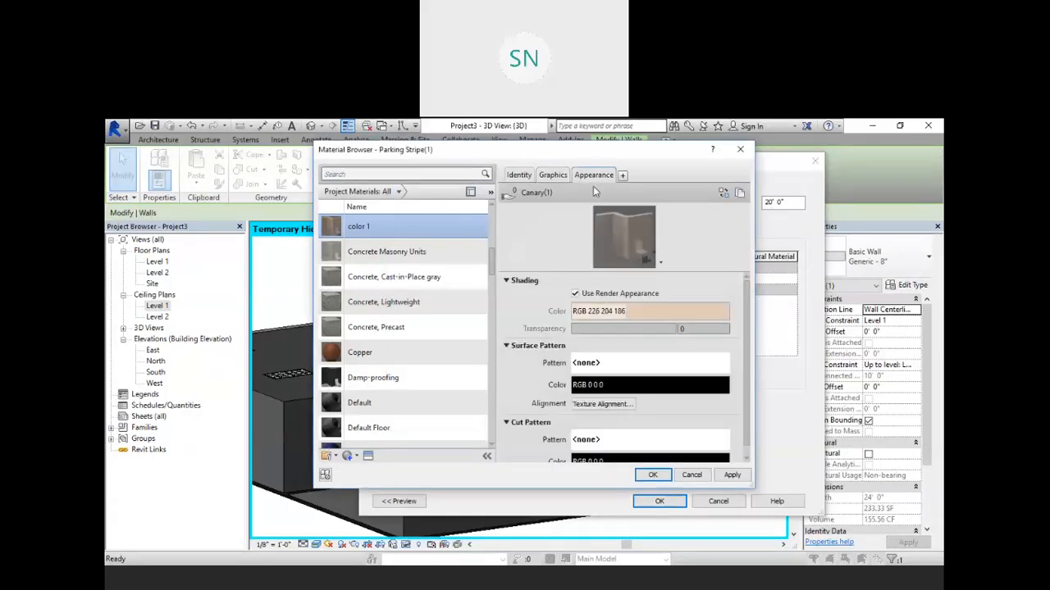
{"action": "left_click", "coordinate": [653, 475]}
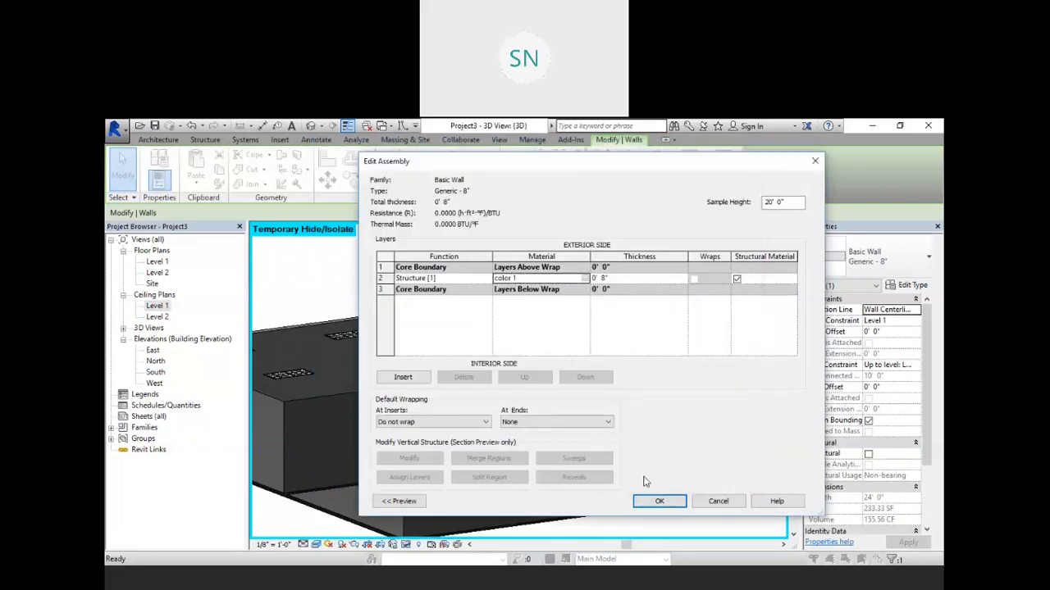
{"action": "left_click", "coordinate": [665, 502]}
{"action": "left_click", "coordinate": [671, 502]}
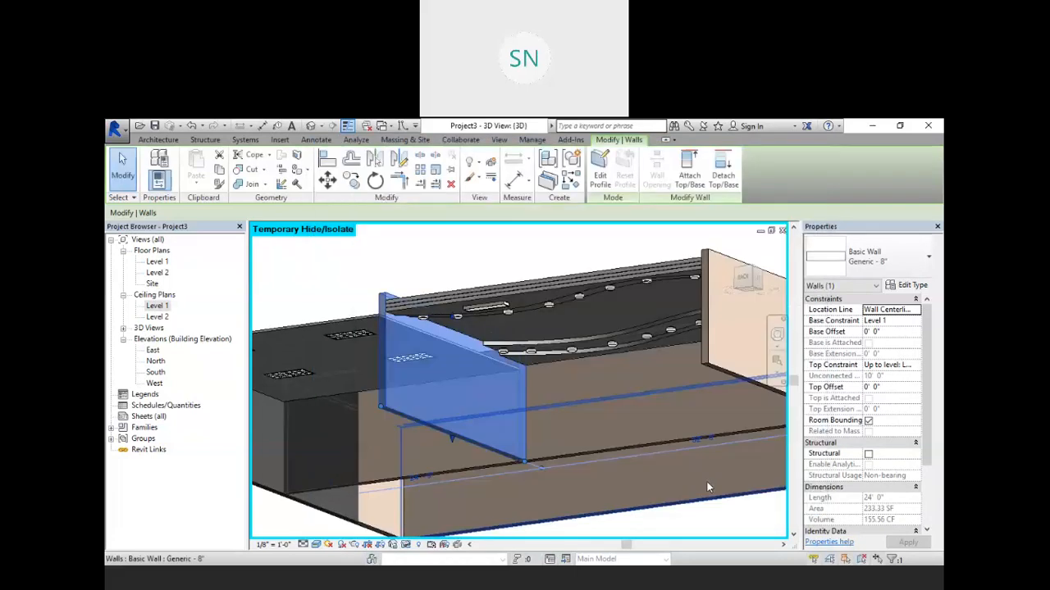
Step: Select the wavy ceiling and set its type's Finish 2 layer material to Parking Stripe
{"action": "left_click", "coordinate": [402, 263]}
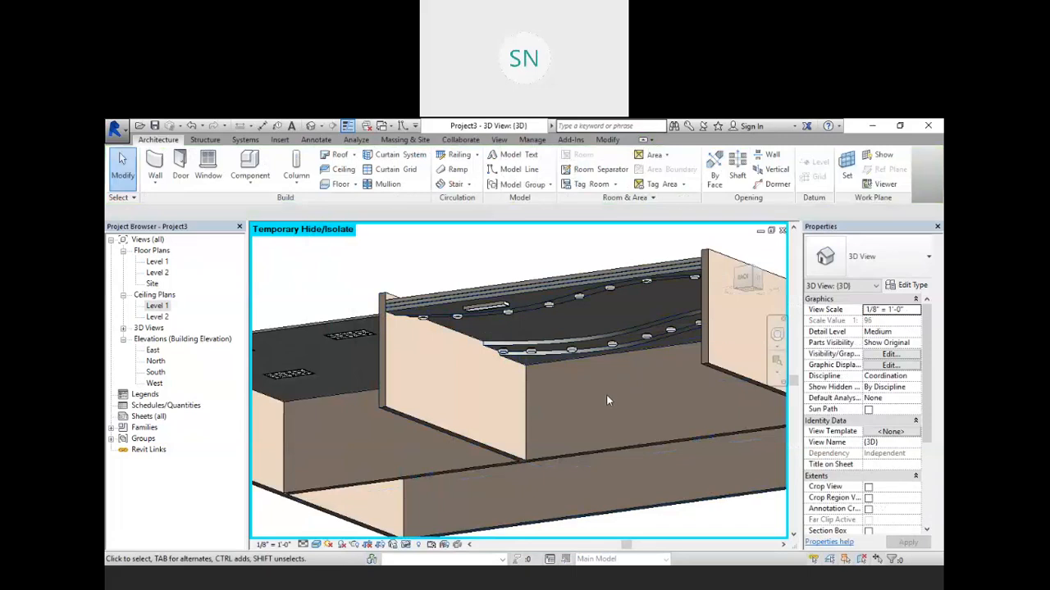
{"action": "left_click", "coordinate": [574, 283]}
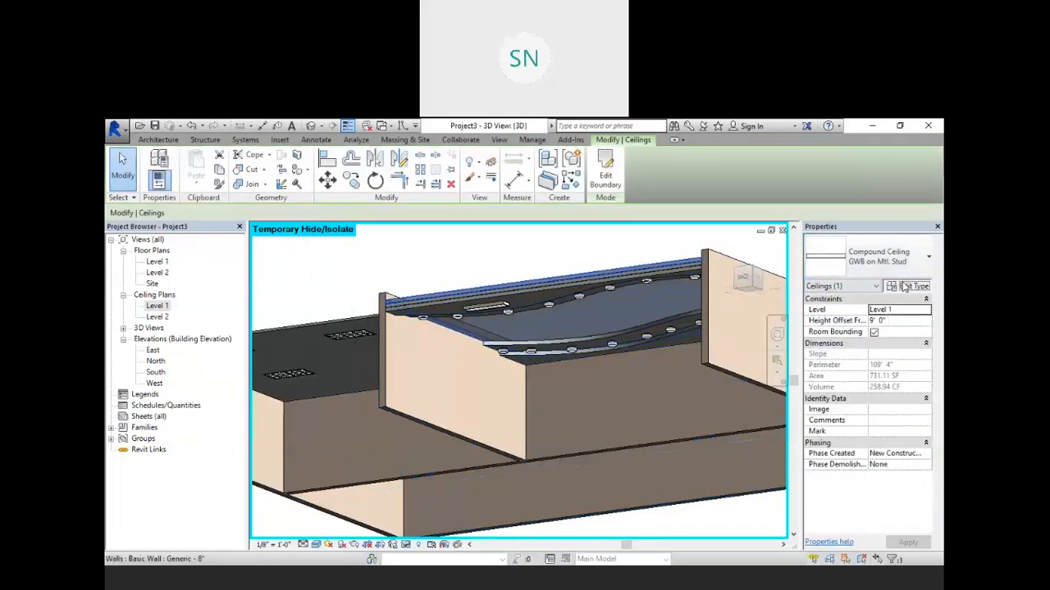
{"action": "left_click", "coordinate": [909, 284]}
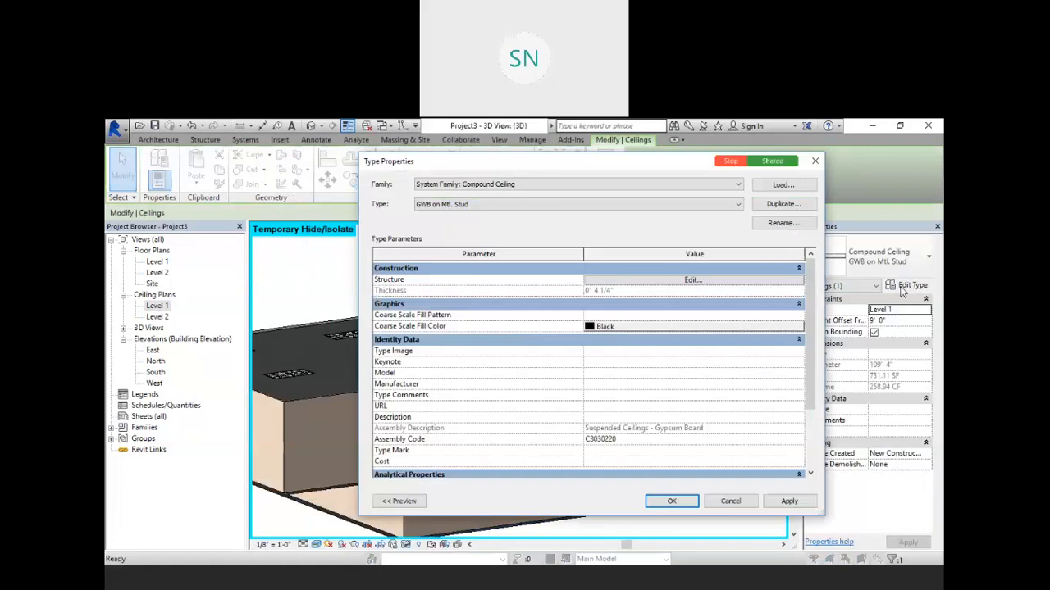
{"action": "left_click", "coordinate": [691, 281]}
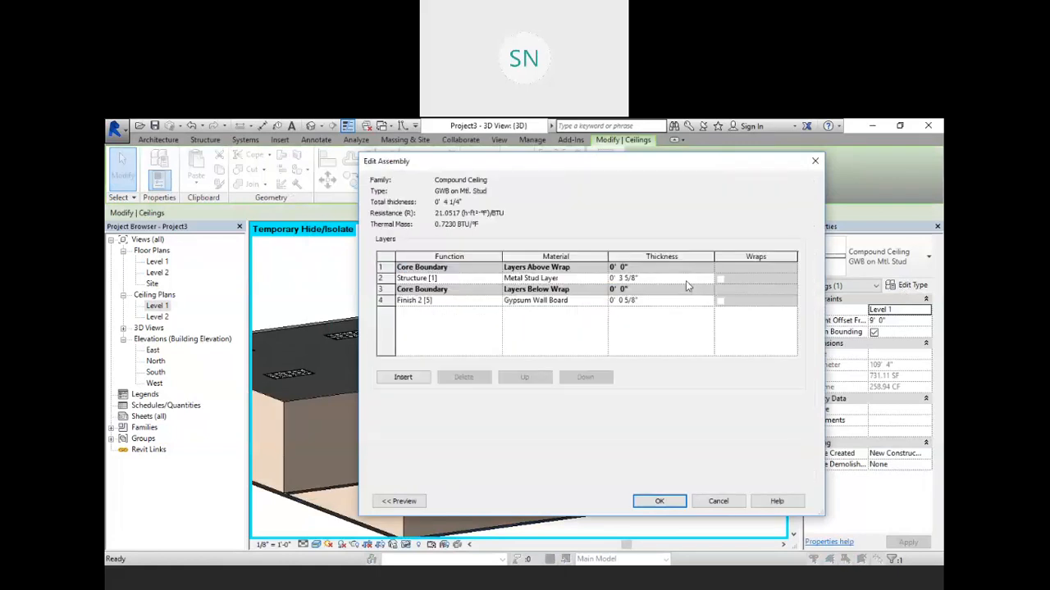
{"action": "left_click", "coordinate": [604, 279]}
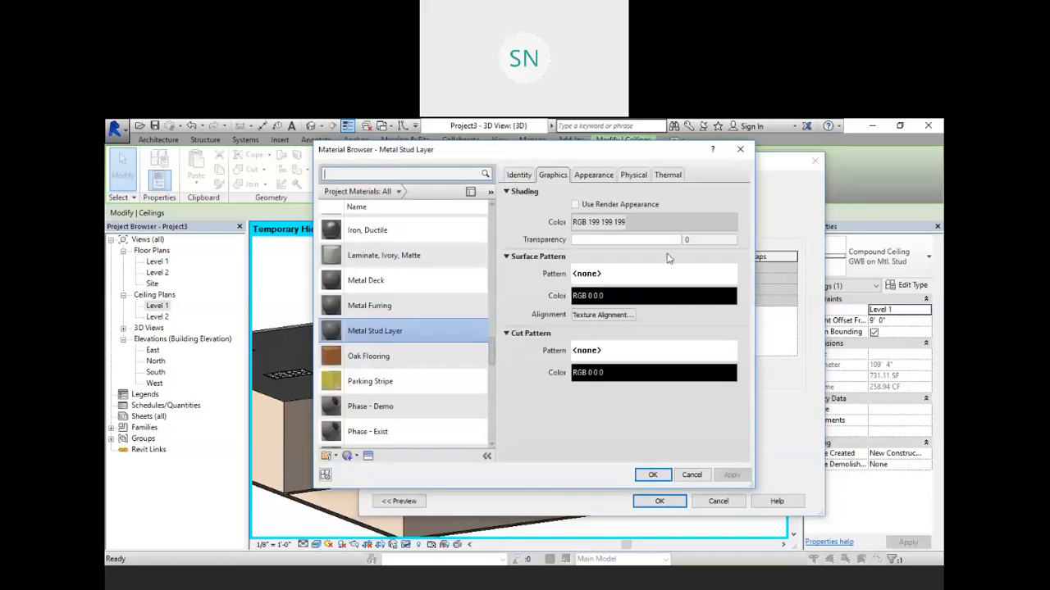
{"action": "left_click", "coordinate": [740, 152]}
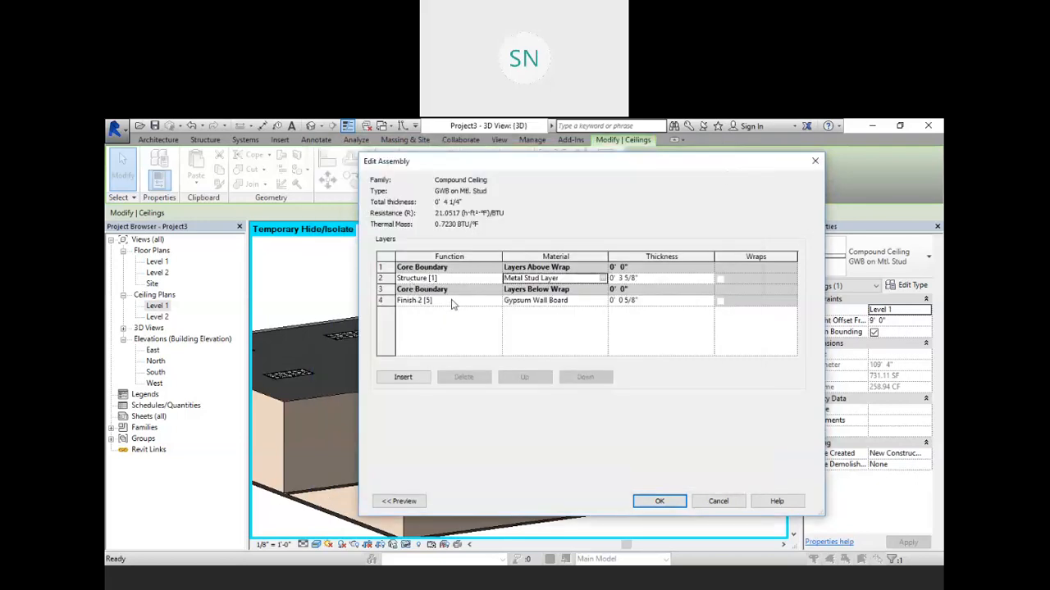
{"action": "left_click", "coordinate": [602, 302]}
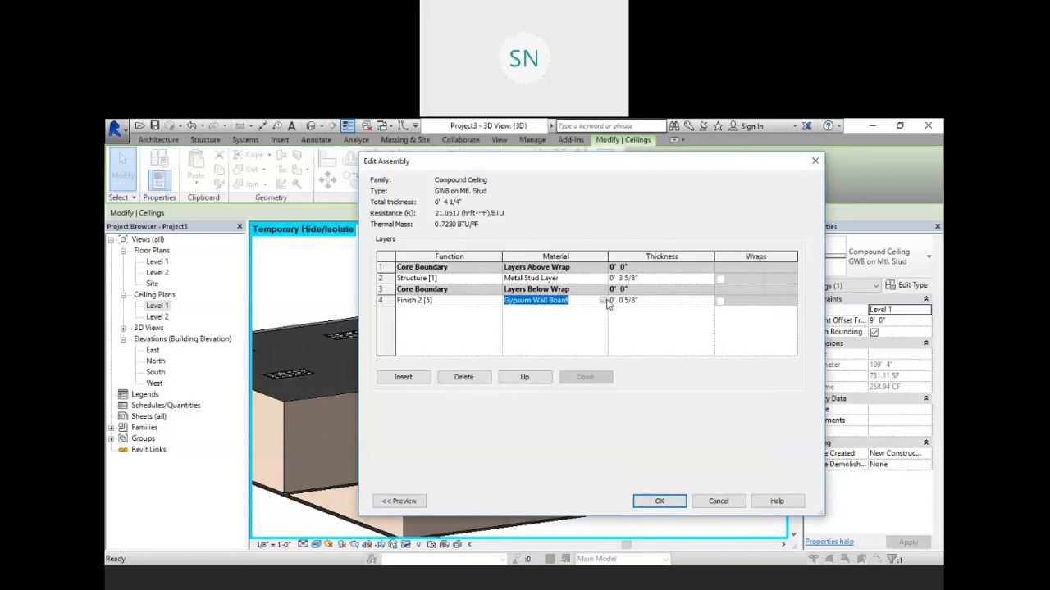
{"action": "left_click", "coordinate": [605, 301]}
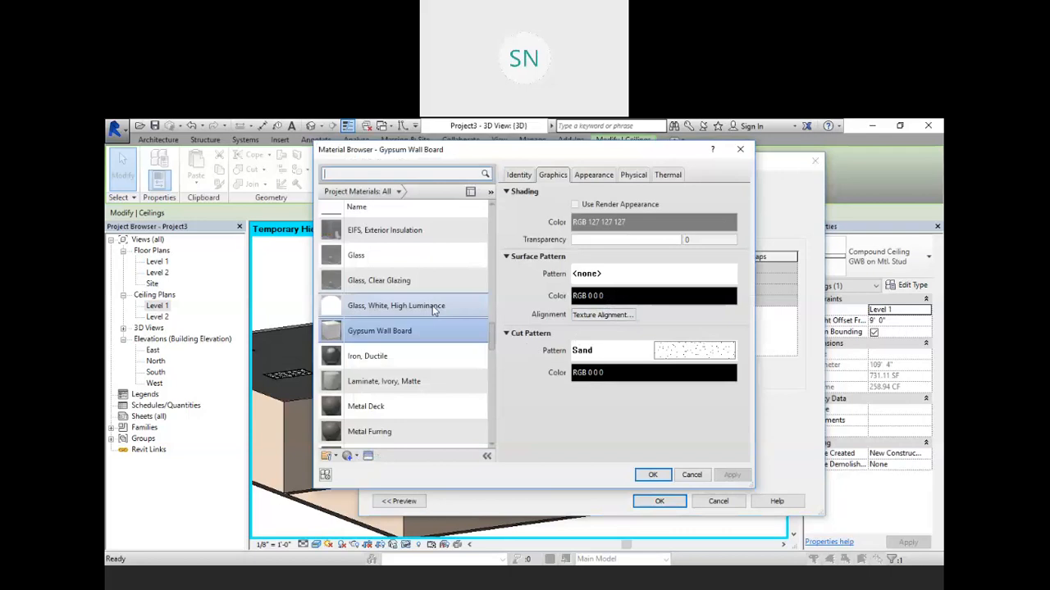
{"action": "scroll", "coordinate": [429, 305], "scroll_direction": "down", "scroll_amount": 5}
{"action": "left_click", "coordinate": [386, 297]}
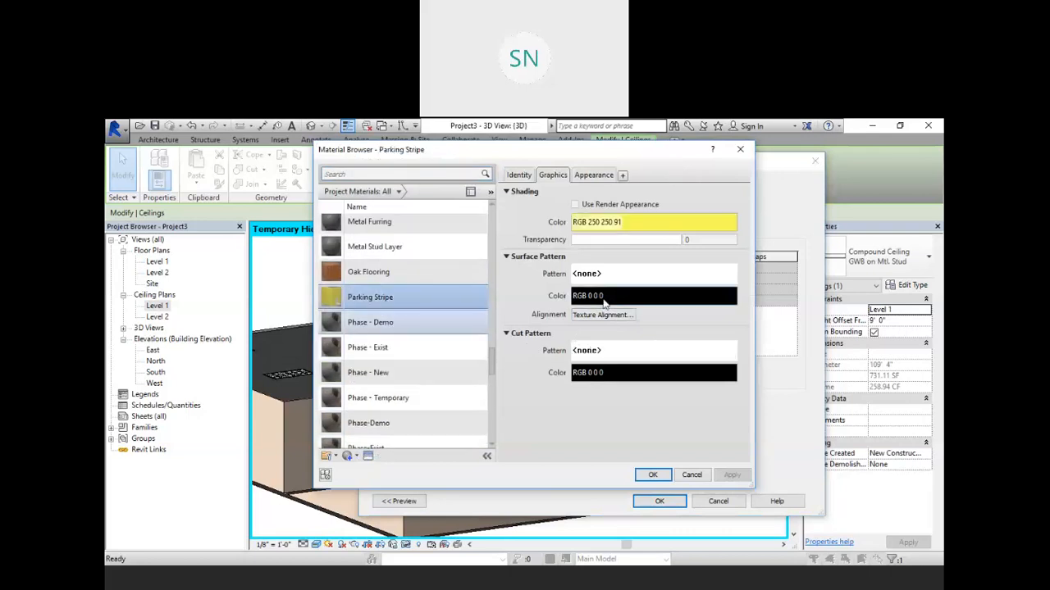
{"action": "left_click", "coordinate": [595, 175]}
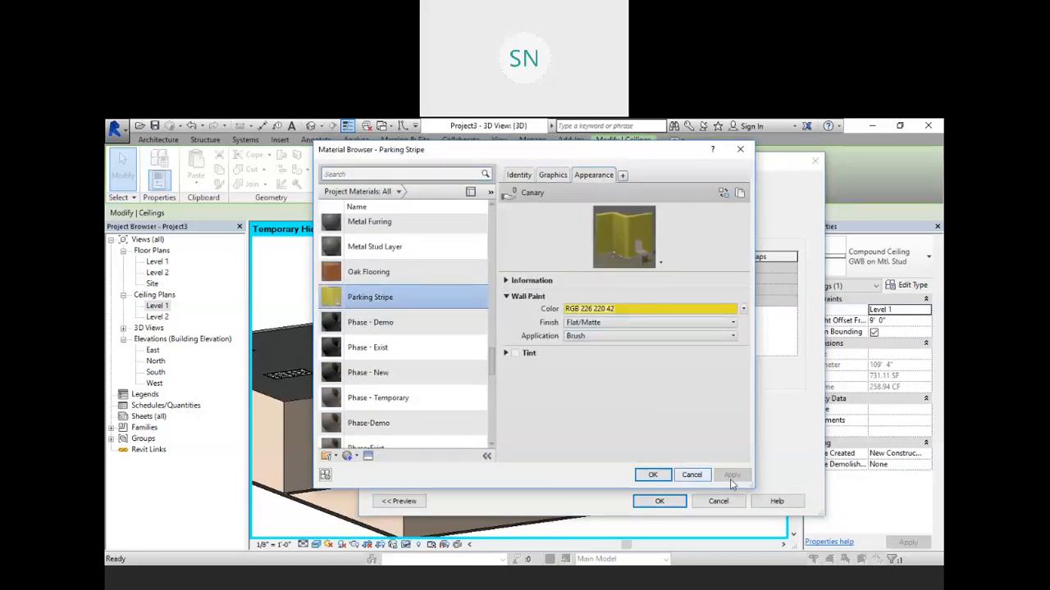
{"action": "left_click", "coordinate": [653, 475]}
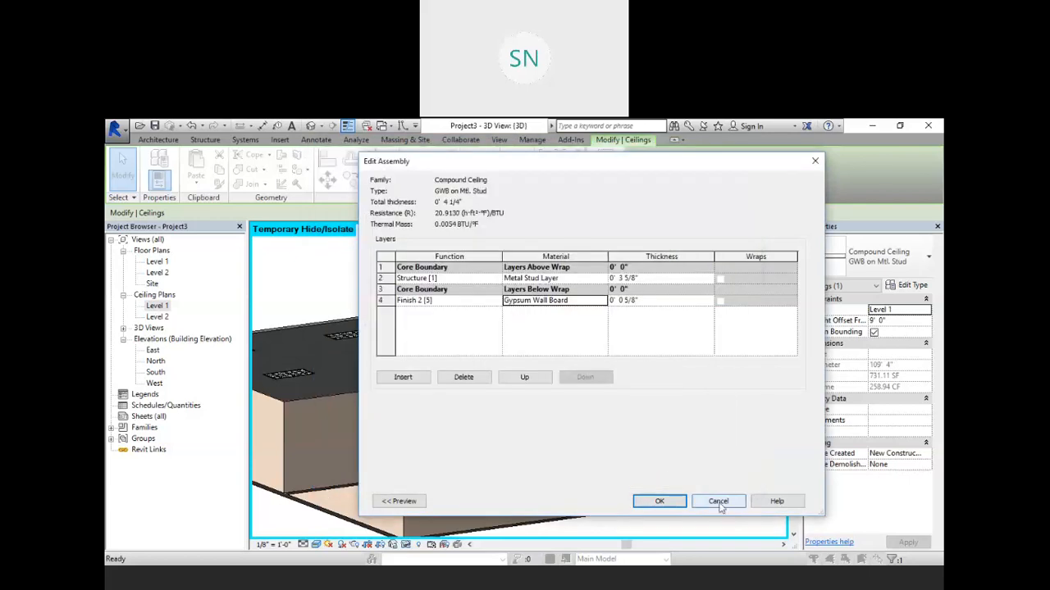
{"action": "left_click", "coordinate": [673, 507]}
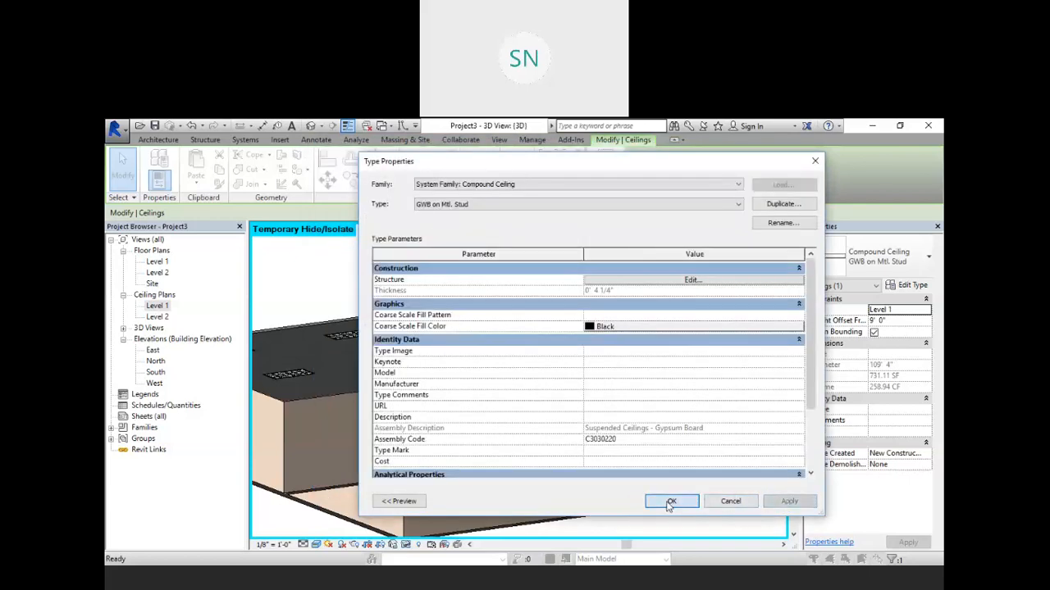
{"action": "left_click", "coordinate": [672, 502]}
Step: Open the ceiling type's Finish 2 layer material, duplicate Parking Stripe and name the copy Color2
{"action": "scroll", "coordinate": [526, 342], "scroll_direction": "up", "scroll_amount": 1}
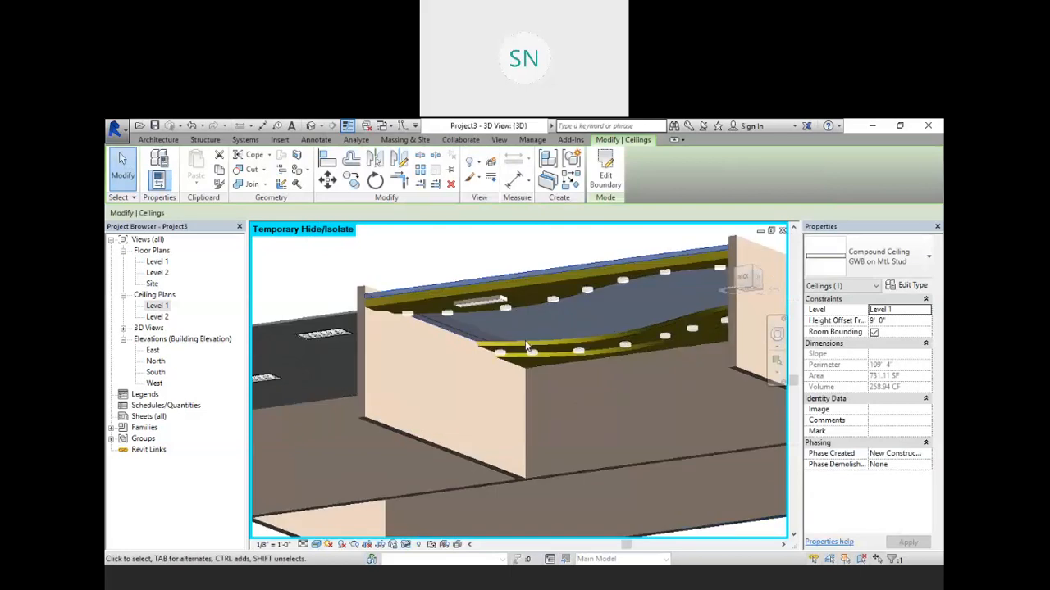
{"action": "left_click", "coordinate": [895, 288]}
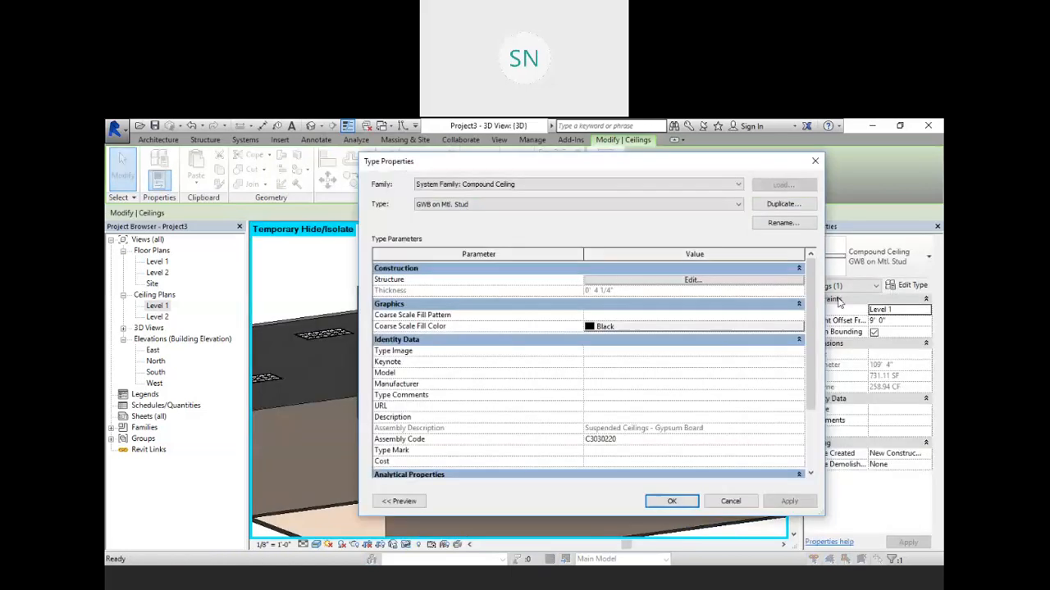
{"action": "left_click", "coordinate": [652, 284]}
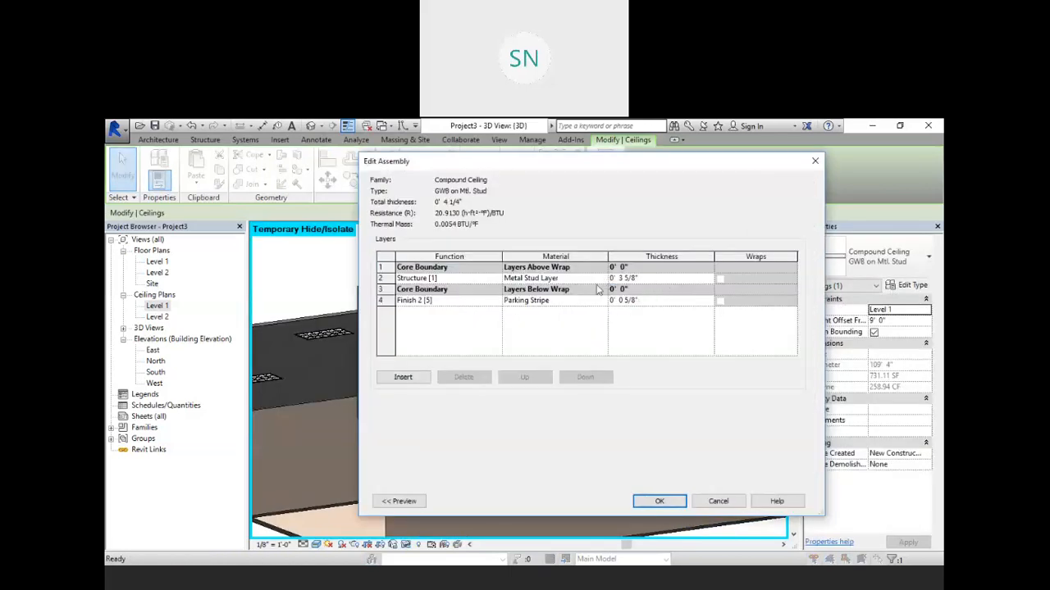
{"action": "left_click", "coordinate": [574, 300]}
{"action": "left_click", "coordinate": [602, 300]}
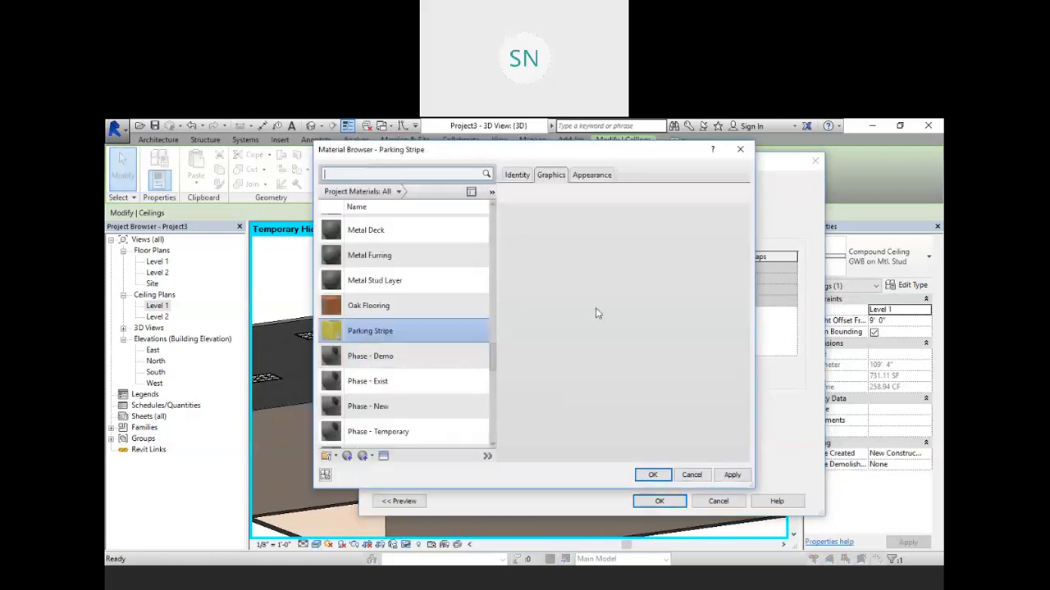
{"action": "right_click", "coordinate": [407, 331]}
{"action": "left_click", "coordinate": [434, 352]}
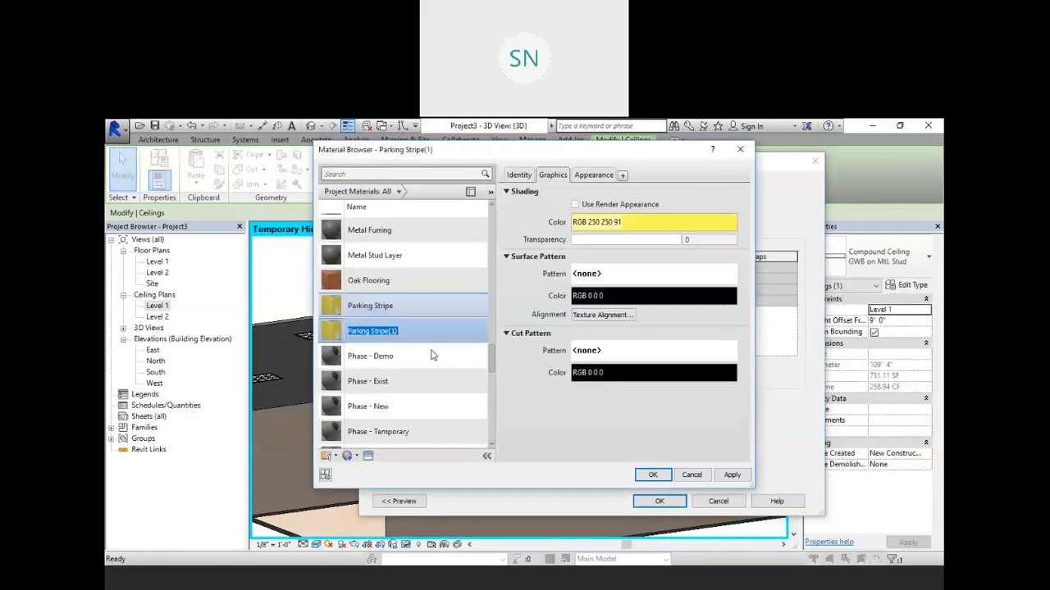
{"action": "type", "text": "C"}
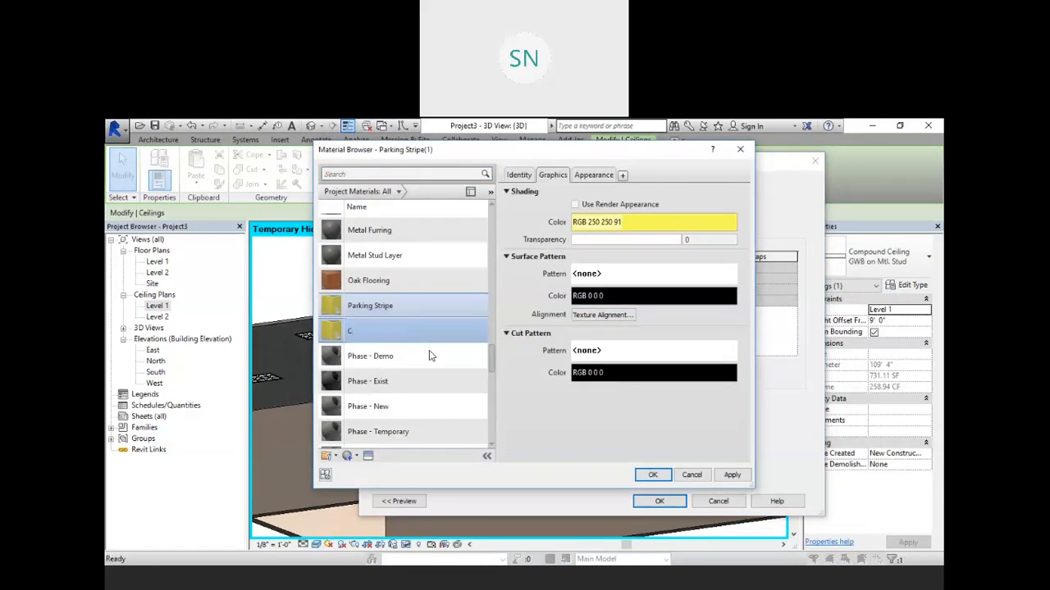
{"action": "type", "text": "olor"}
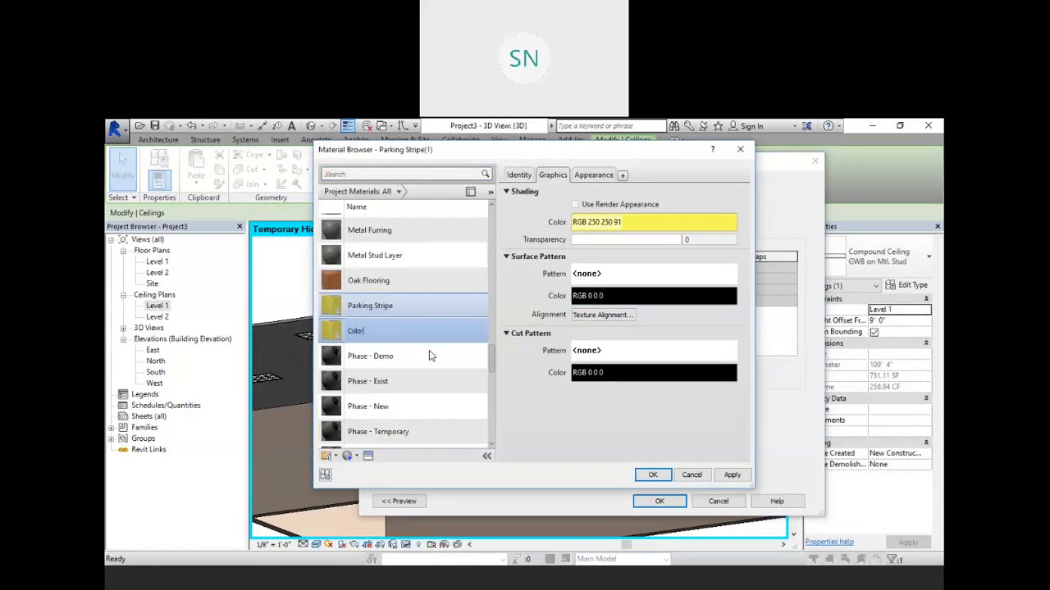
{"action": "type", "text": "2"}
Step: Duplicate Color2's appearance asset and set its wall paint color to a light gray, RGB 233 233 233
{"action": "left_click", "coordinate": [592, 176]}
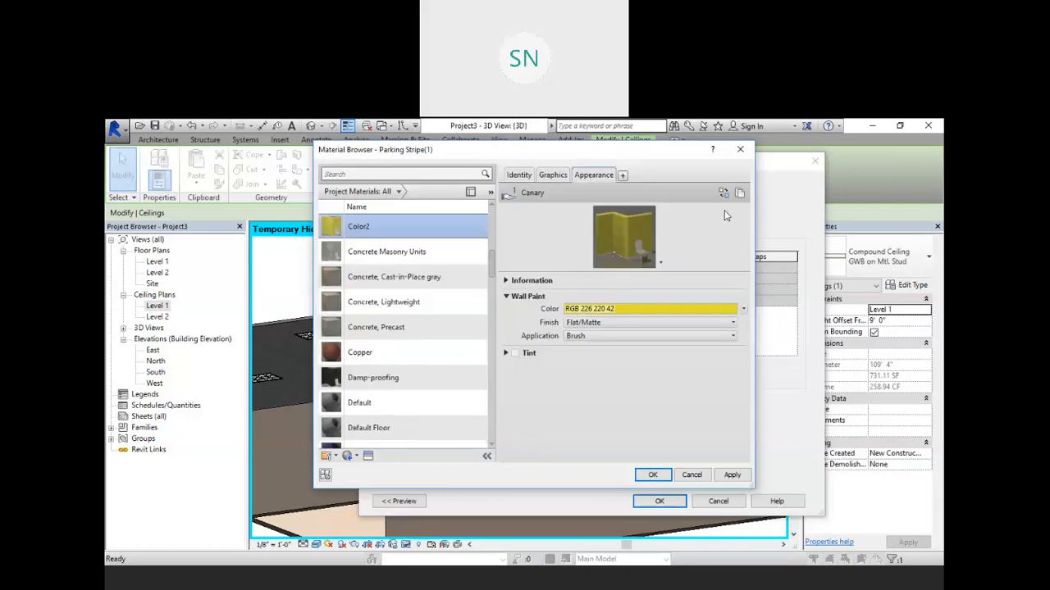
{"action": "left_click", "coordinate": [739, 194]}
{"action": "left_click", "coordinate": [613, 309]}
{"action": "left_click", "coordinate": [518, 330]}
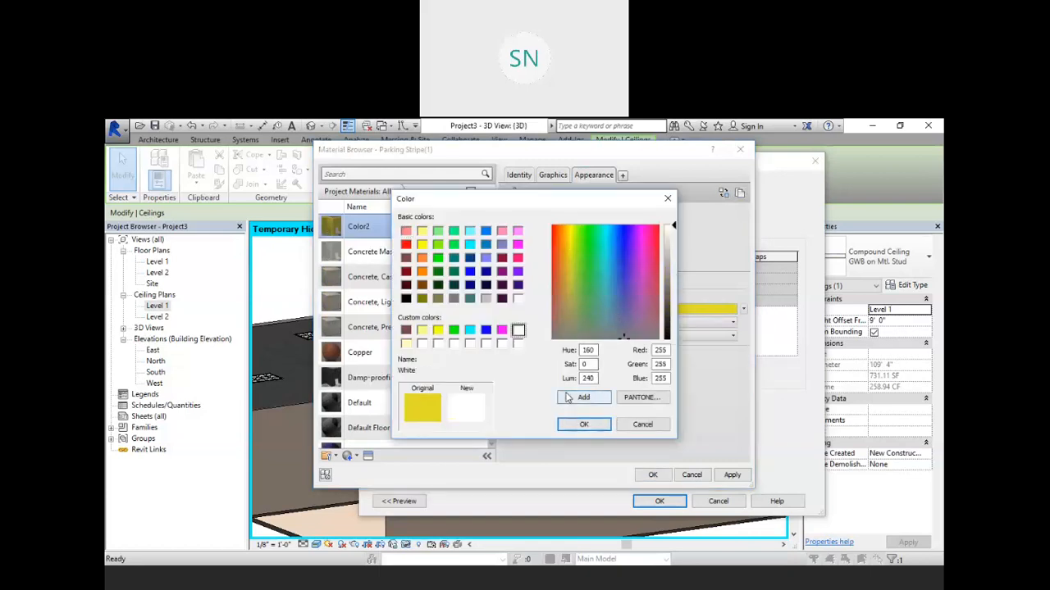
{"action": "left_click", "coordinate": [604, 402]}
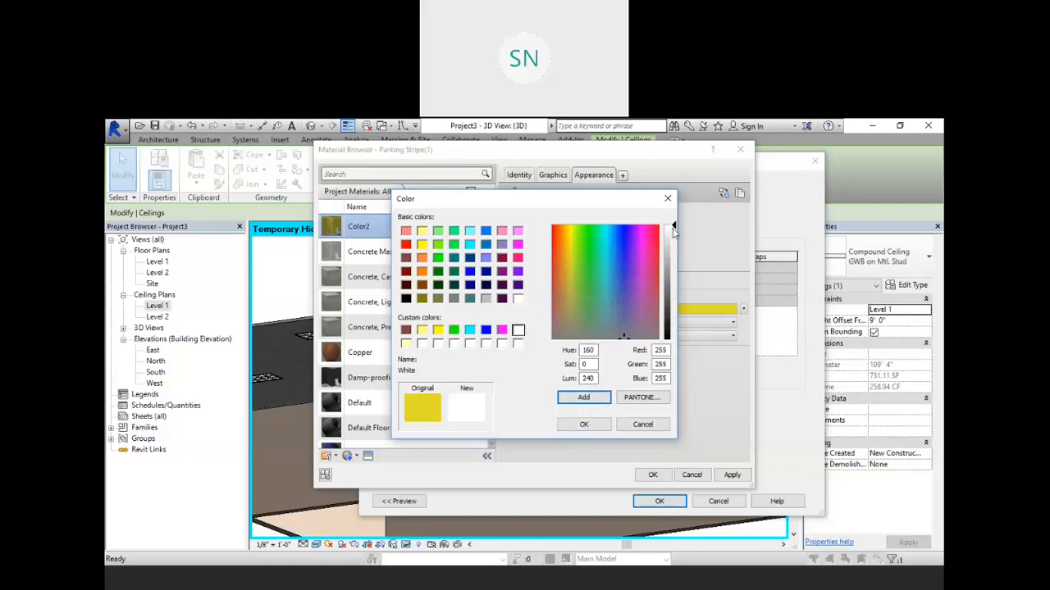
{"action": "left_click_drag", "start_coordinate": [674, 230], "coordinate": [674, 237]}
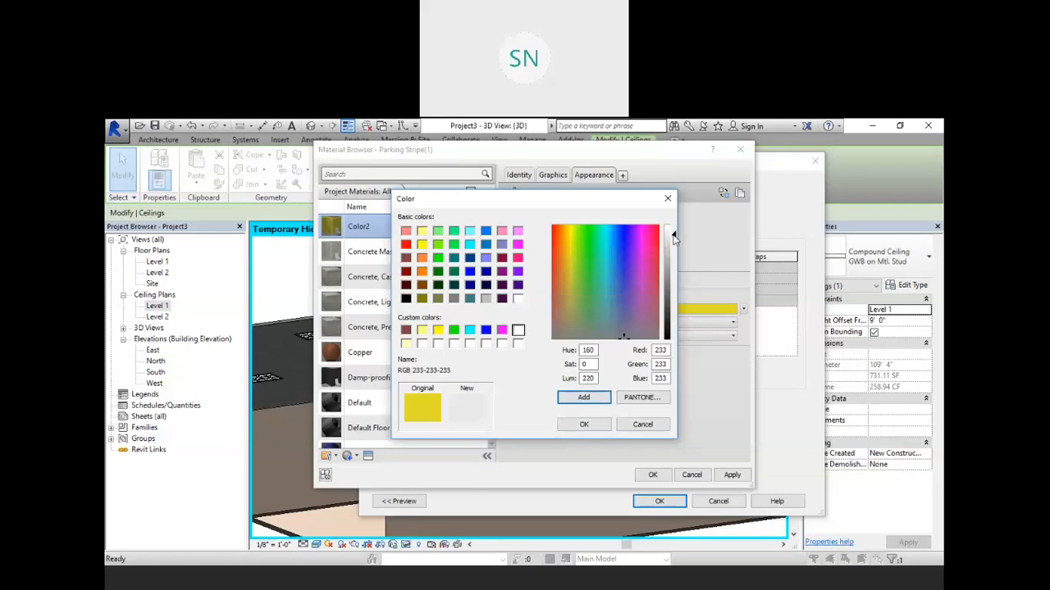
{"action": "left_click", "coordinate": [583, 424]}
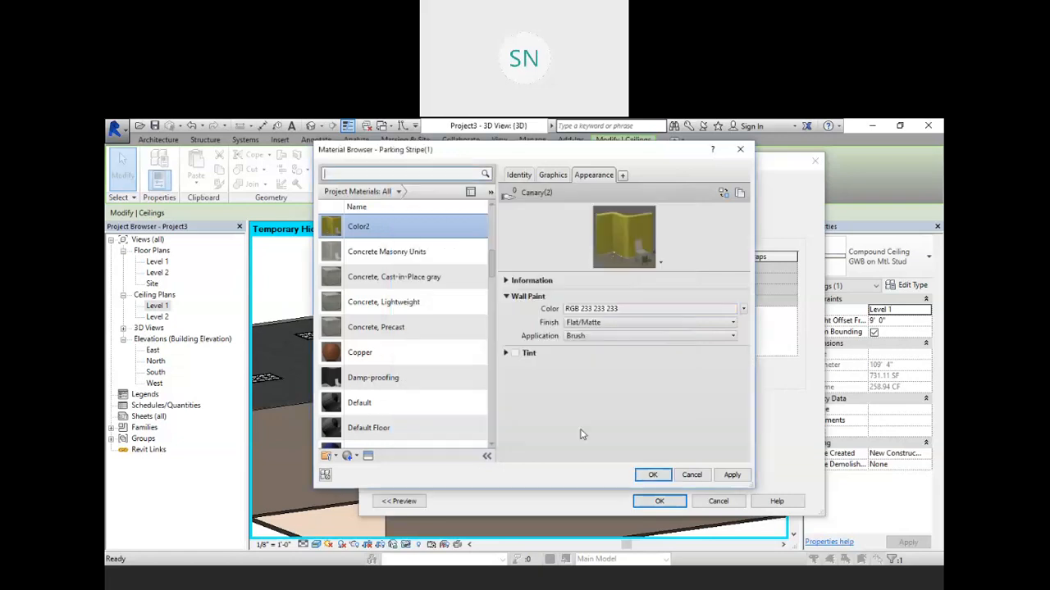
Step: Turn on Use Render Appearance for Color2 and apply the material to the ceiling type
{"action": "left_click", "coordinate": [552, 175]}
{"action": "left_click", "coordinate": [575, 205]}
{"action": "left_click", "coordinate": [575, 205]}
{"action": "left_click", "coordinate": [601, 175]}
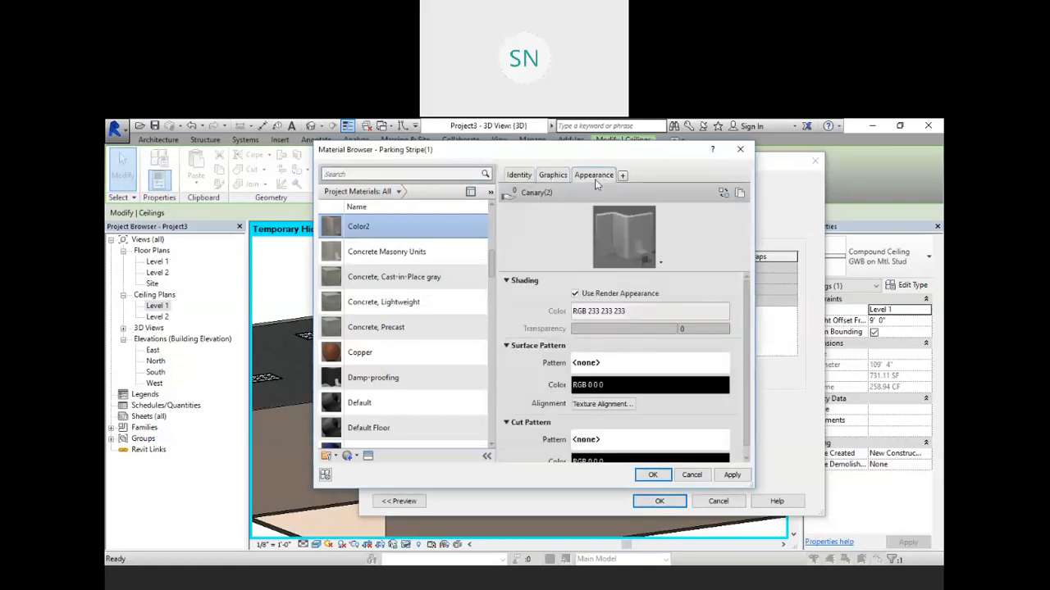
{"action": "left_click", "coordinate": [653, 475]}
{"action": "left_click", "coordinate": [661, 503]}
{"action": "left_click", "coordinate": [663, 505]}
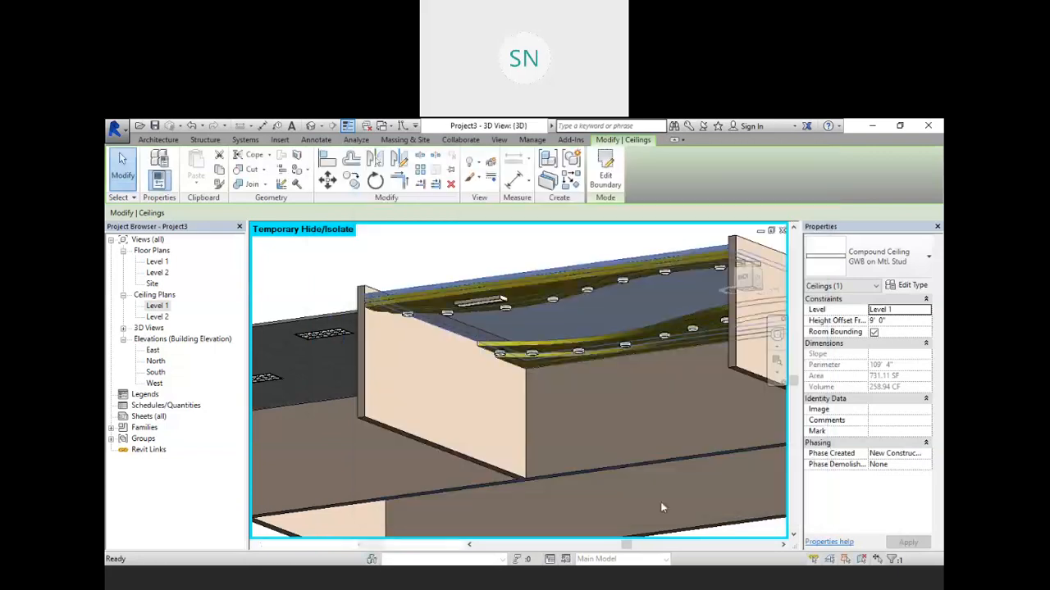
Step: Select the next ceiling band and duplicate its type as GWB on Mtl. Stud 2
{"action": "left_click", "coordinate": [458, 261]}
{"action": "middle_click_drag", "start_coordinate": [458, 260], "coordinate": [558, 269], "text": "shift"}
{"action": "left_click", "coordinate": [558, 275]}
{"action": "scroll", "coordinate": [558, 275], "scroll_direction": "down", "scroll_amount": 3}
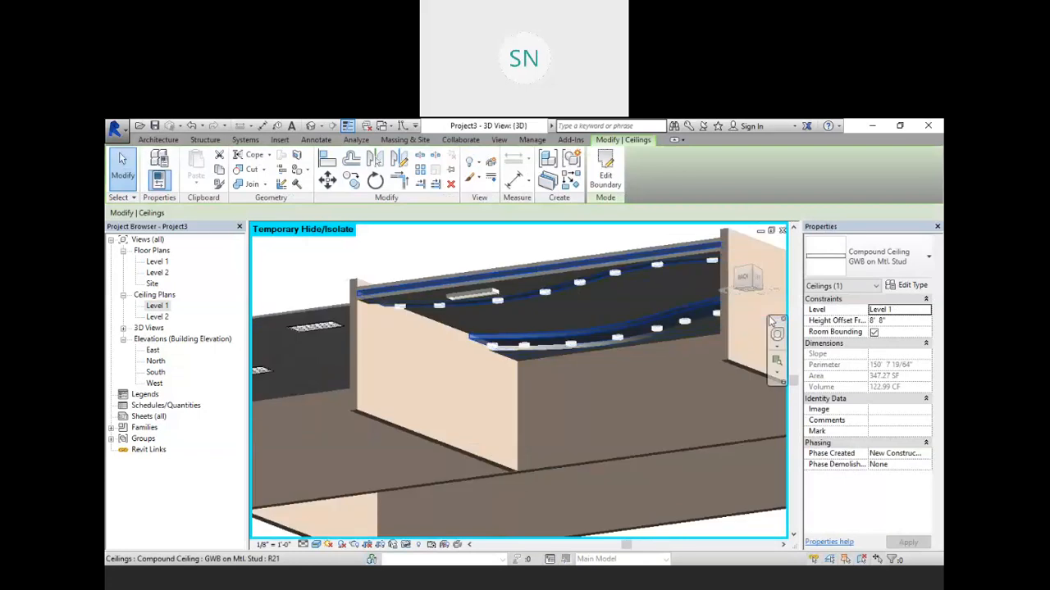
{"action": "left_click", "coordinate": [909, 287]}
{"action": "left_click", "coordinate": [780, 203]}
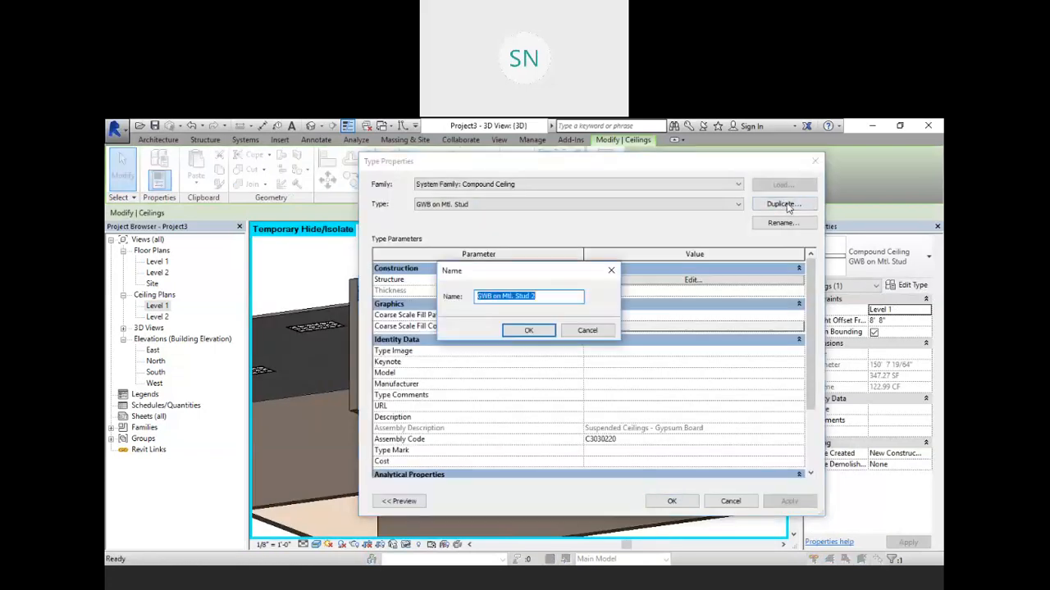
{"action": "left_click", "coordinate": [532, 330]}
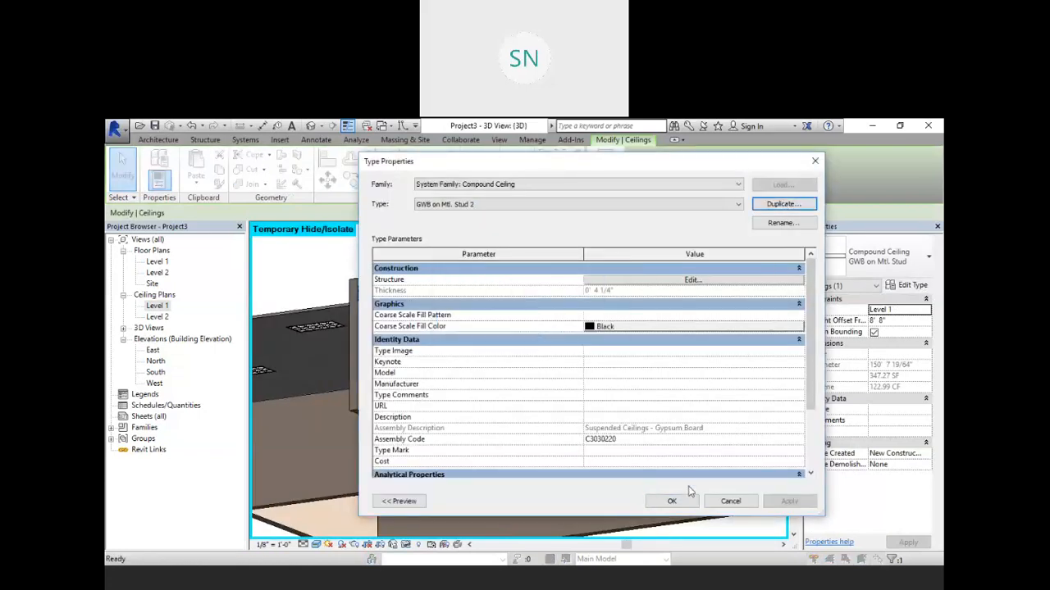
Step: Open the new type's Finish 2 layer material, duplicate Color2 and name the copy Color3
{"action": "left_click", "coordinate": [691, 281]}
{"action": "left_click", "coordinate": [515, 300]}
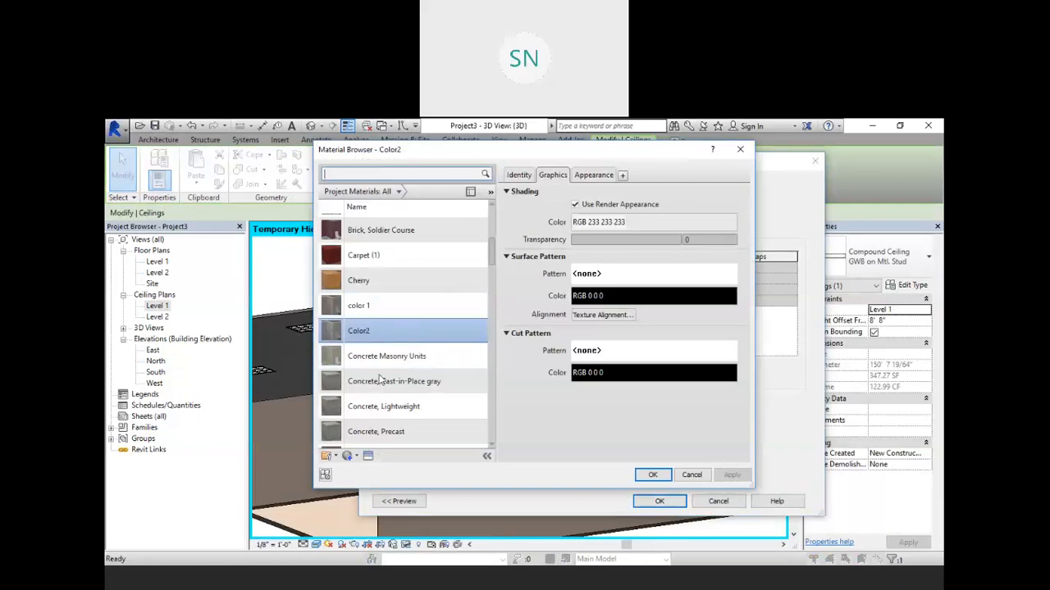
{"action": "right_click", "coordinate": [379, 320]}
{"action": "left_click", "coordinate": [410, 340]}
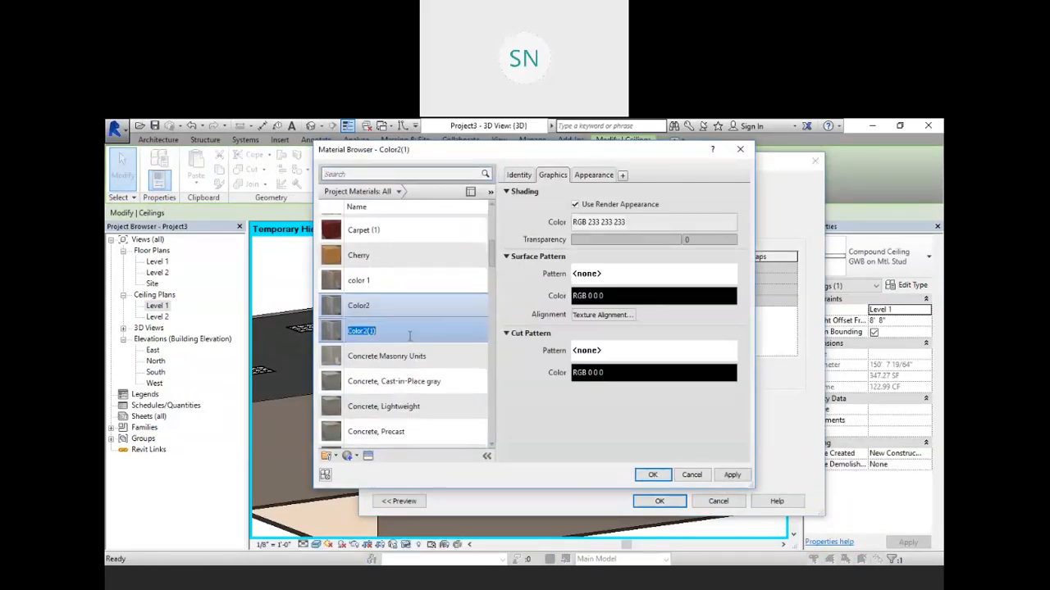
{"action": "left_click", "coordinate": [385, 331]}
{"action": "type", "text": "3"}
Step: Duplicate Color3's appearance asset and set its wall paint color to PANTONE 541 C
{"action": "left_click", "coordinate": [594, 175]}
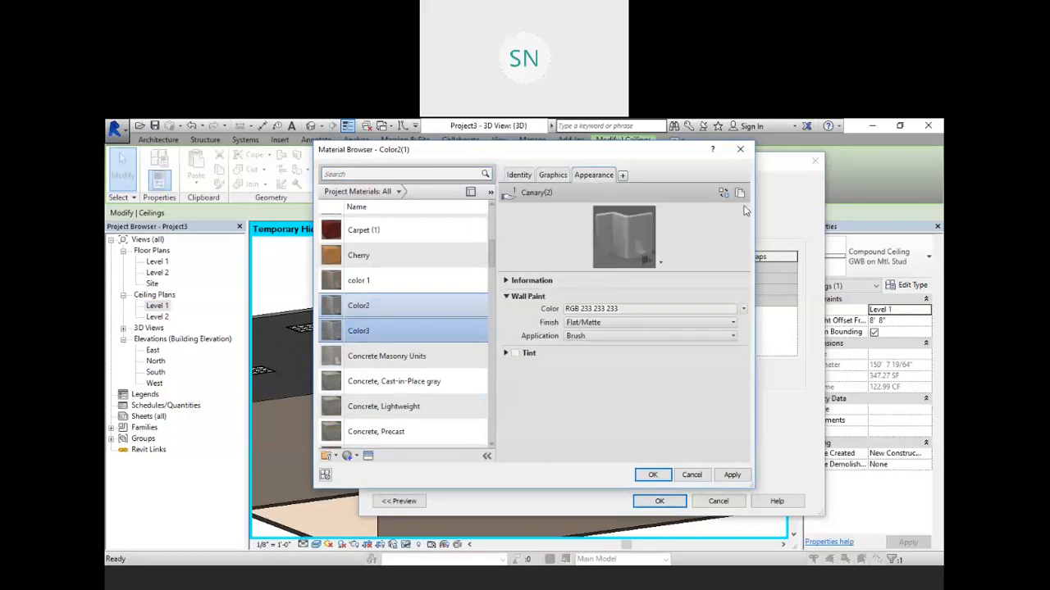
{"action": "left_click", "coordinate": [740, 193]}
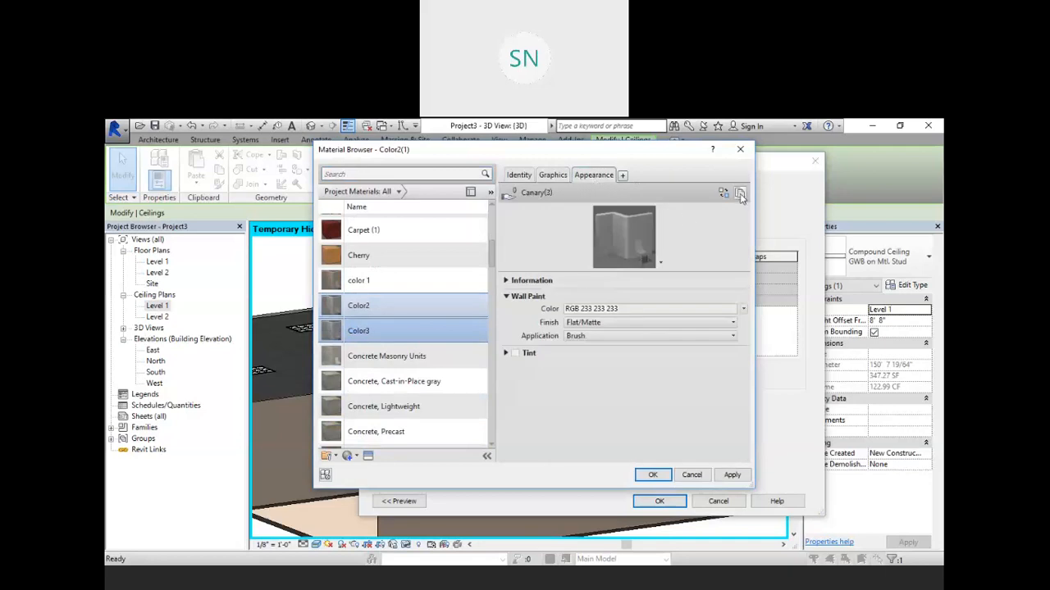
{"action": "left_click", "coordinate": [644, 309]}
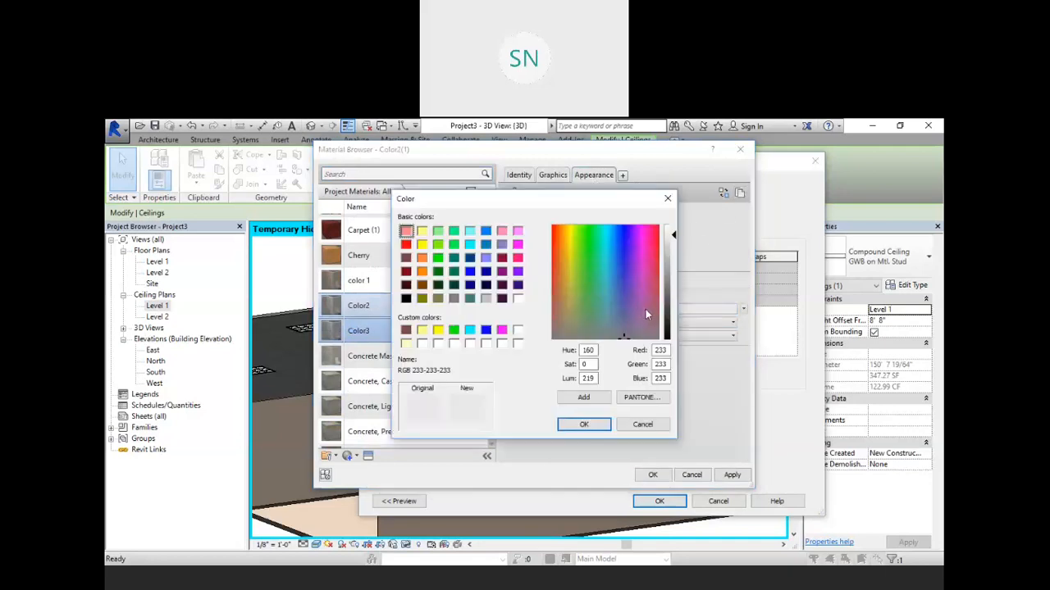
{"action": "left_click", "coordinate": [595, 236]}
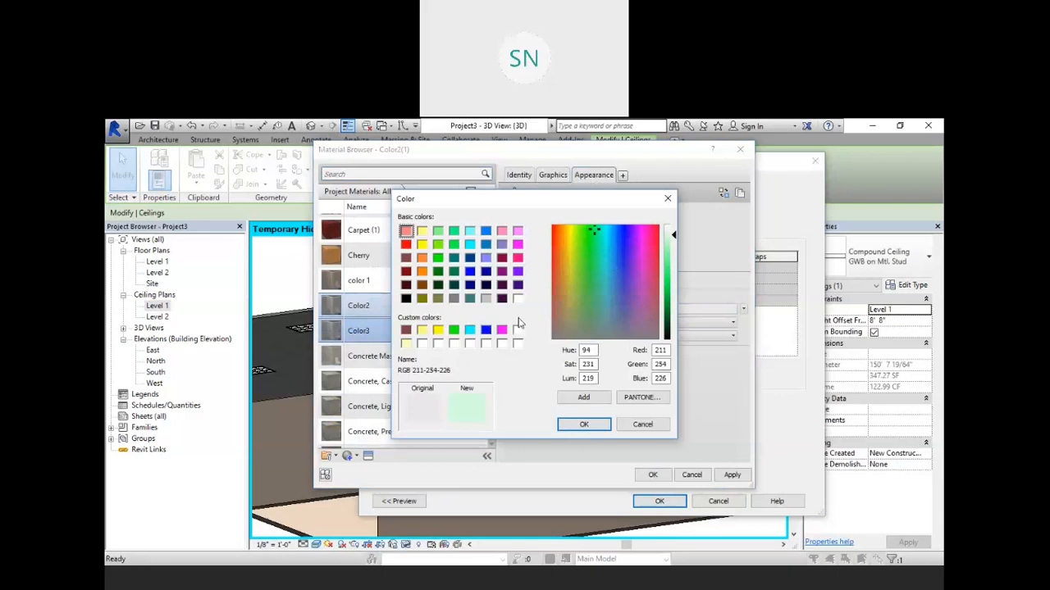
{"action": "left_click", "coordinate": [634, 399]}
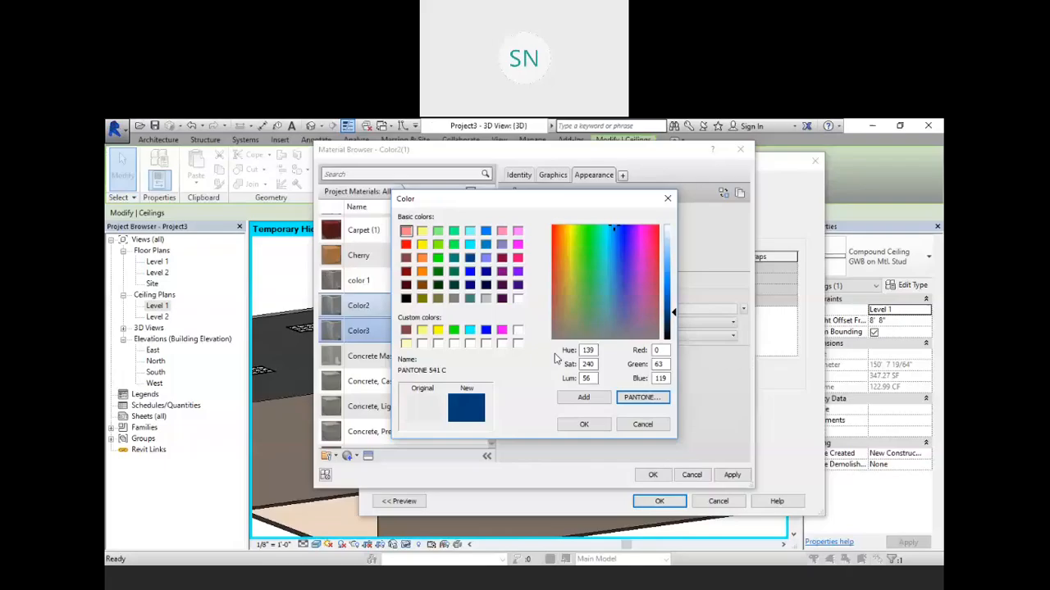
{"action": "left_click", "coordinate": [584, 424]}
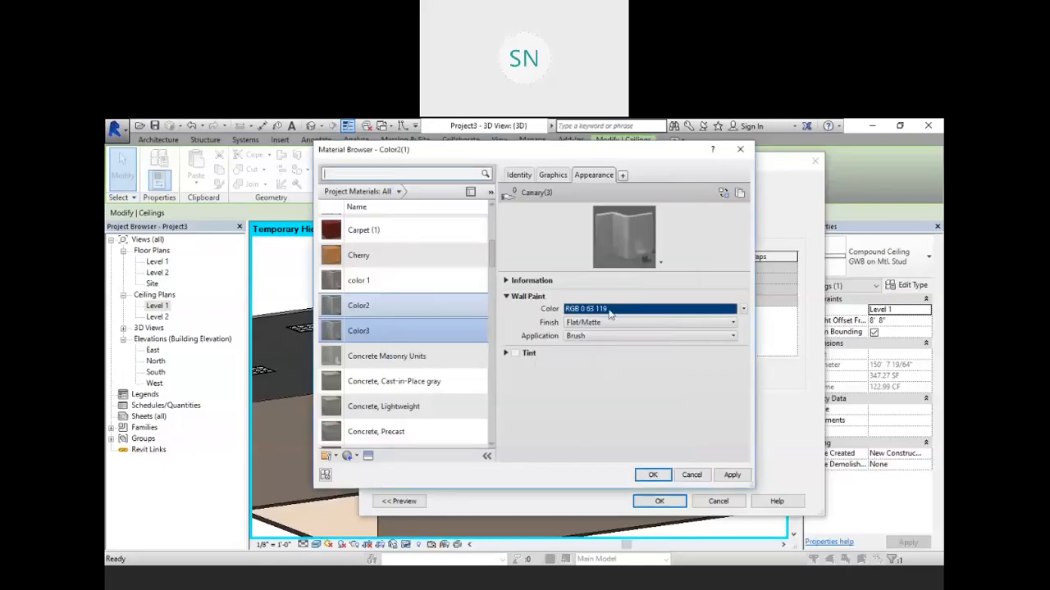
Step: Apply Color3 with its render appearance to the GWB on Mtl. Stud 2 ceiling type
{"action": "left_click", "coordinate": [555, 176]}
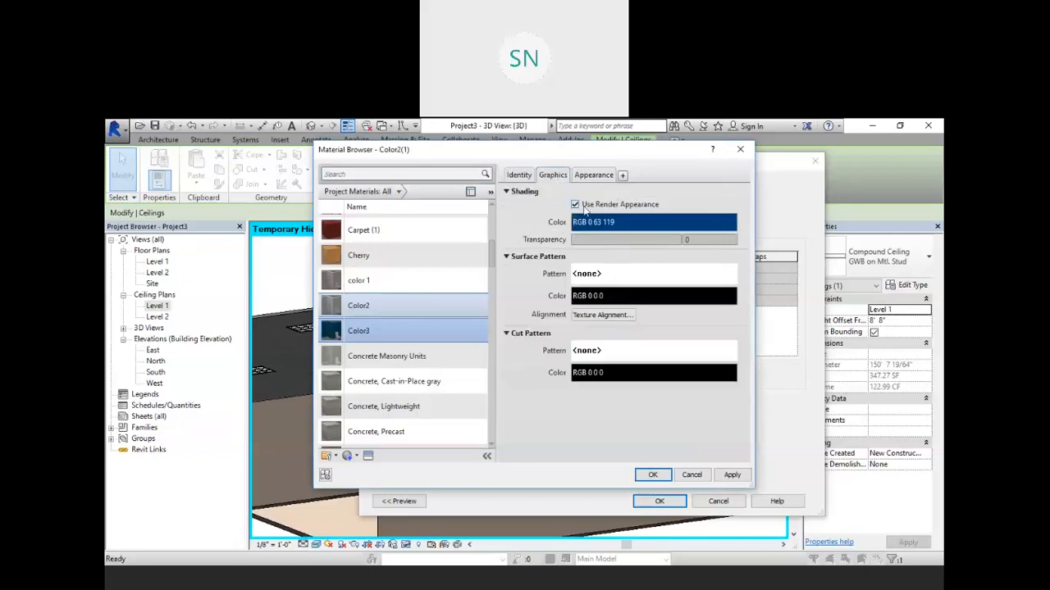
{"action": "left_click", "coordinate": [732, 476]}
{"action": "left_click", "coordinate": [665, 476]}
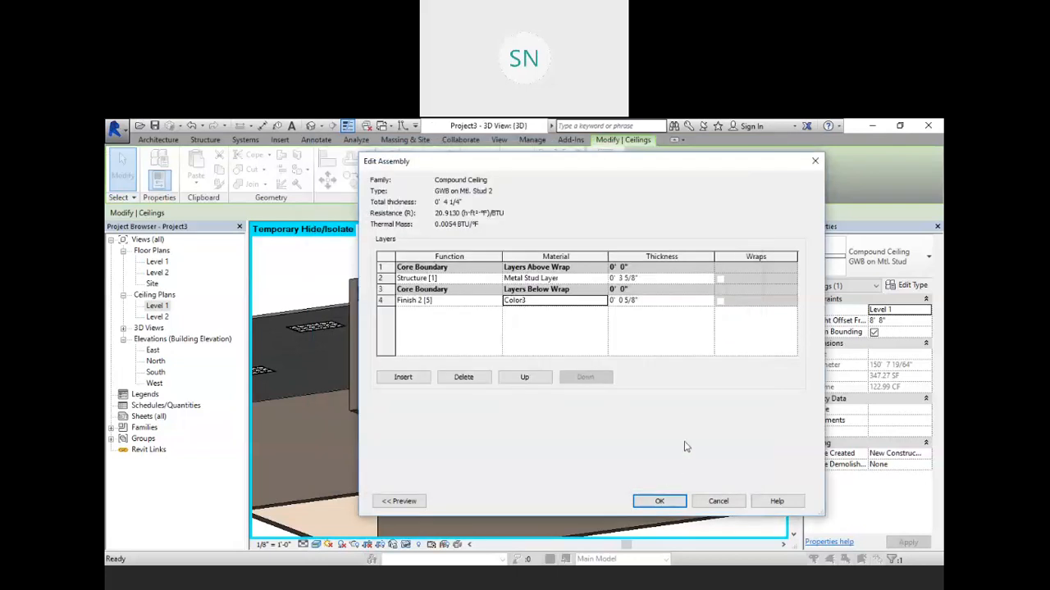
{"action": "left_click", "coordinate": [674, 502]}
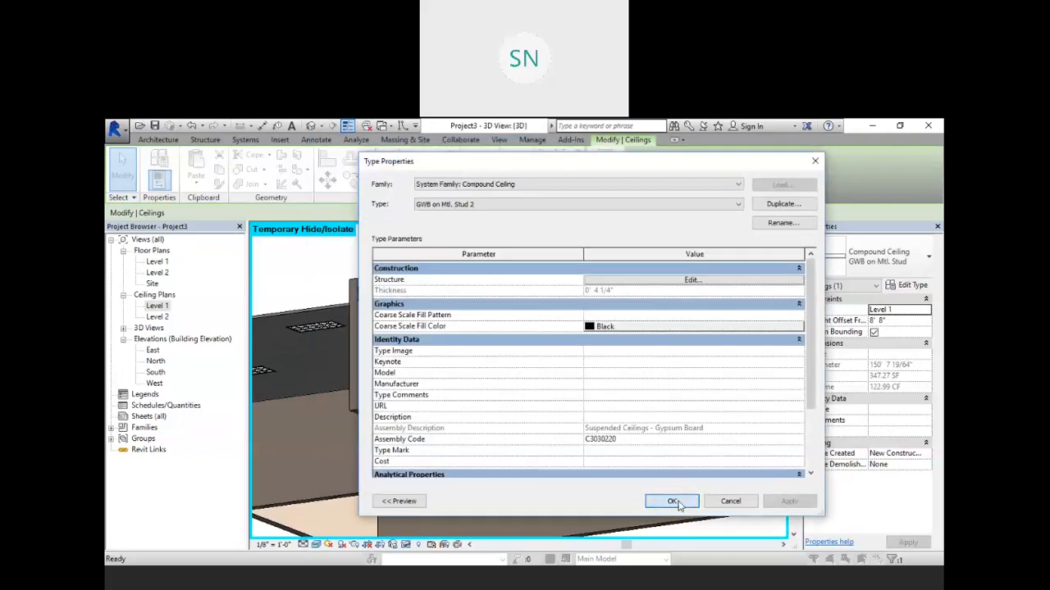
{"action": "left_click", "coordinate": [674, 502]}
Step: Select another ceiling band and duplicate its type as GWB on Mtl. Stud 3
{"action": "left_click", "coordinate": [451, 246]}
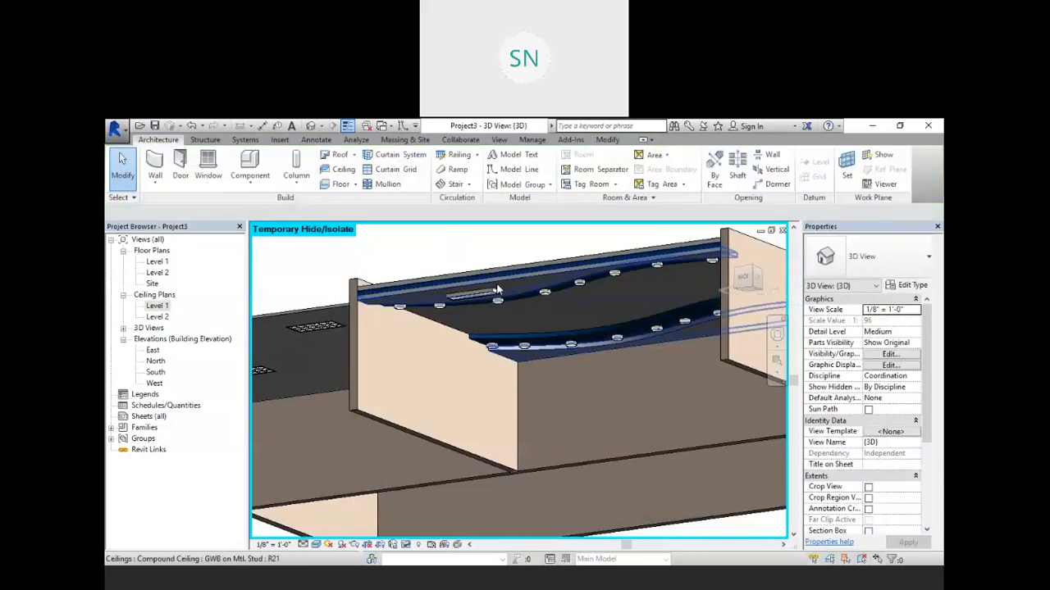
{"action": "left_click", "coordinate": [497, 290]}
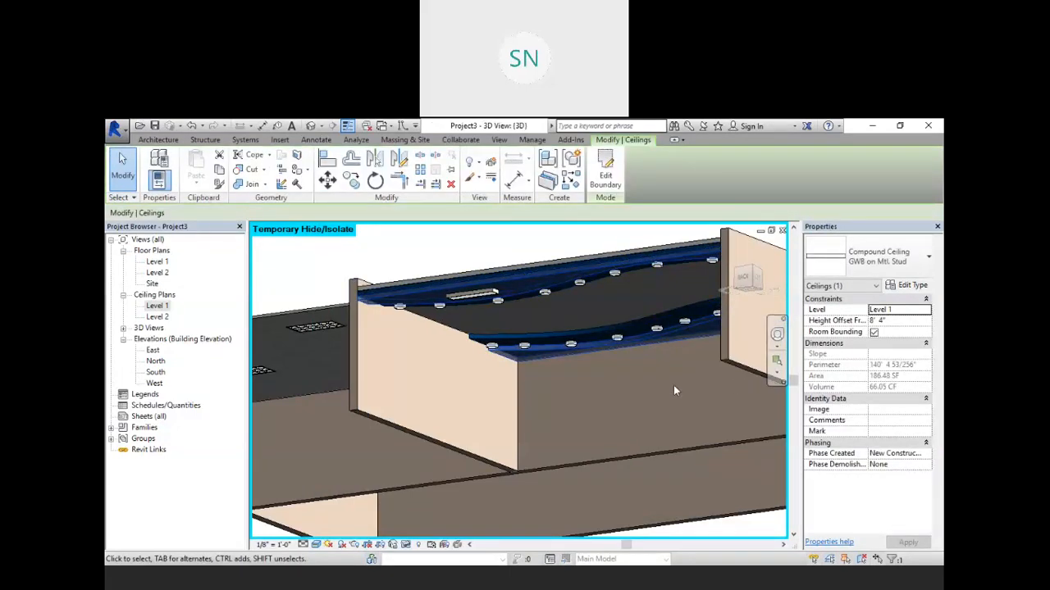
{"action": "left_click", "coordinate": [908, 284]}
{"action": "left_click", "coordinate": [784, 204]}
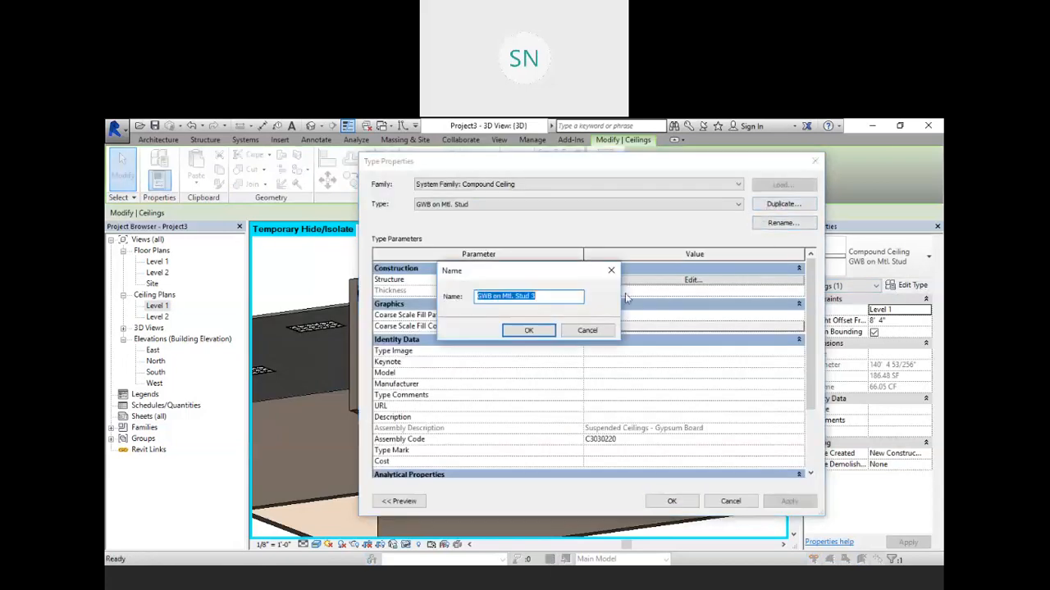
{"action": "left_click", "coordinate": [529, 330]}
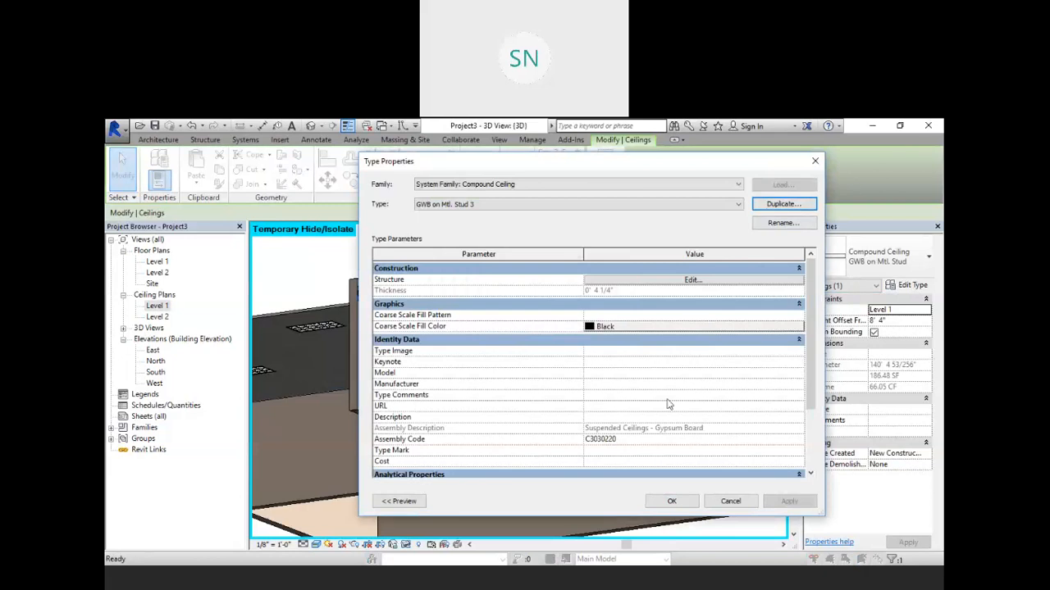
Step: Open the GWB on Mtl. Stud 3 Finish 2 layer material and duplicate Color3 as Color4
{"action": "left_click", "coordinate": [689, 281]}
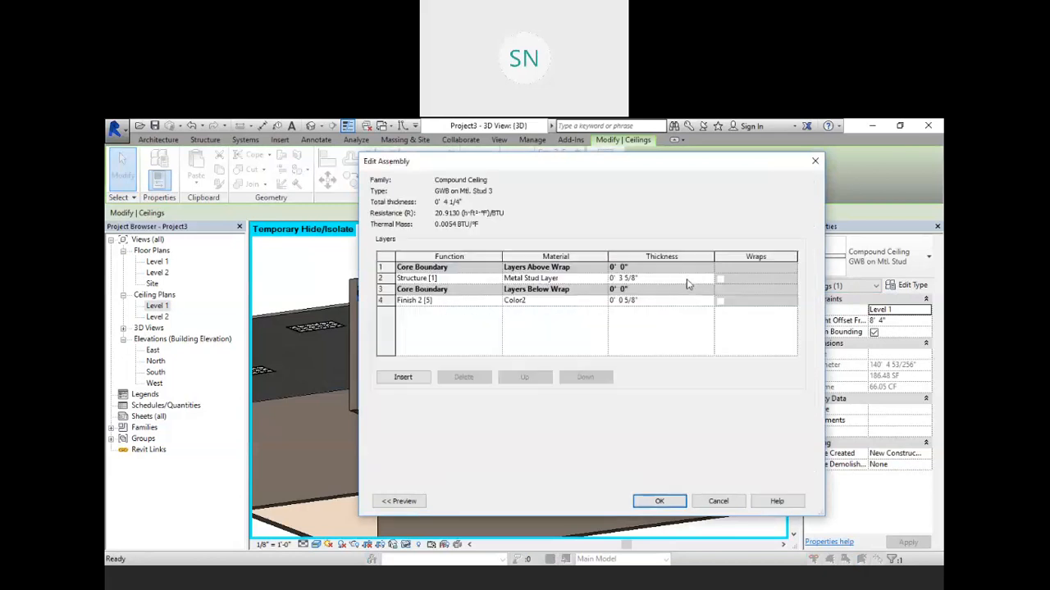
{"action": "left_click", "coordinate": [599, 301]}
{"action": "left_click", "coordinate": [603, 301]}
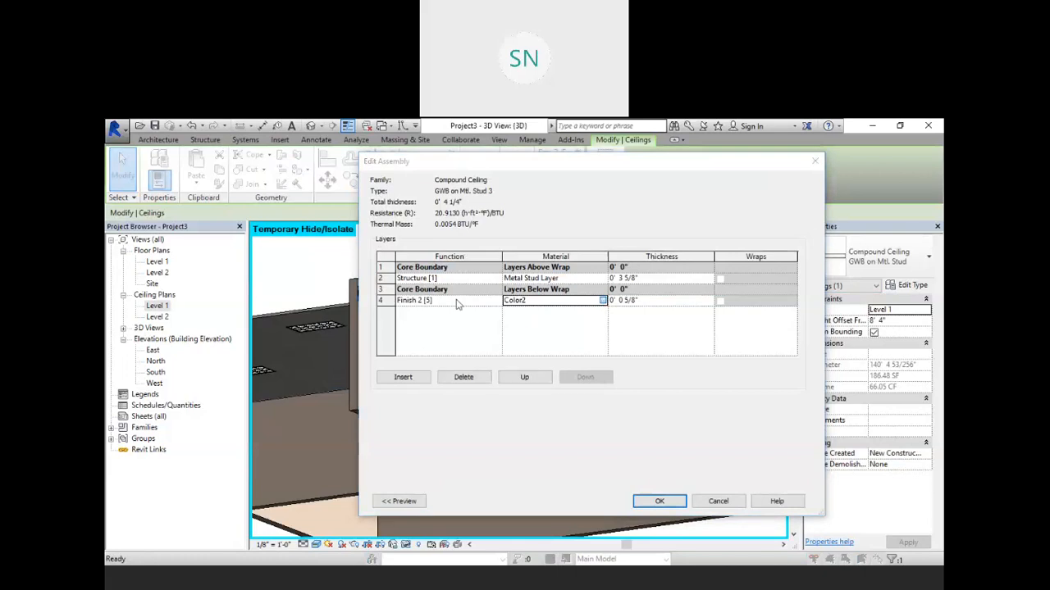
{"action": "left_click", "coordinate": [398, 359]}
{"action": "right_click", "coordinate": [397, 365]}
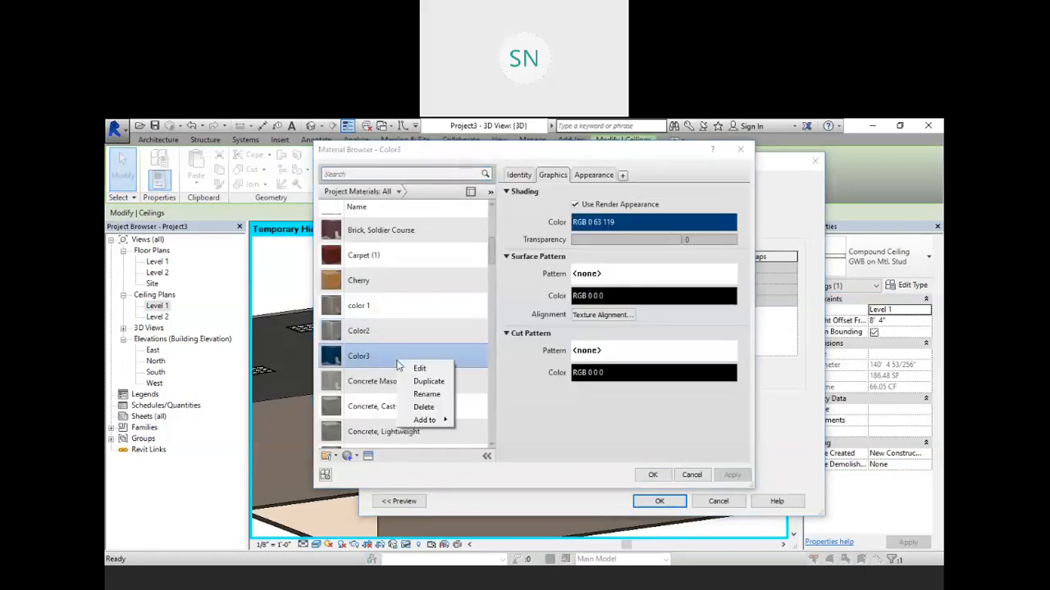
{"action": "left_click", "coordinate": [423, 381]}
{"action": "left_click", "coordinate": [381, 334]}
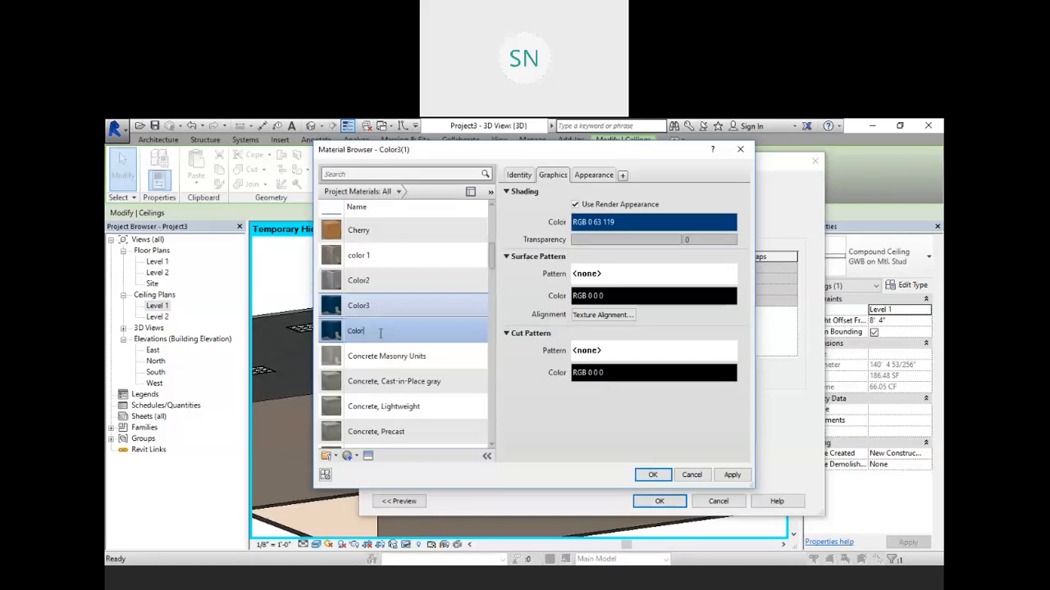
Step: Set Color4's wall paint color to RGB 183 219 213 and apply it to the GWB on Mtl. Stud 3 ceiling type
{"action": "left_click", "coordinate": [592, 175]}
{"action": "left_click", "coordinate": [628, 309]}
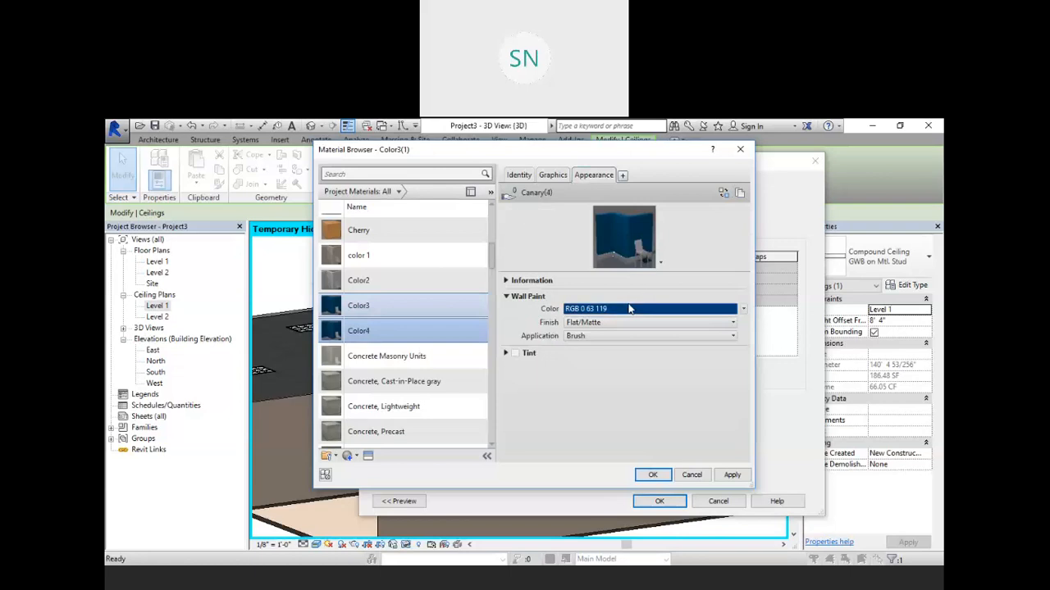
{"action": "left_click", "coordinate": [631, 397]}
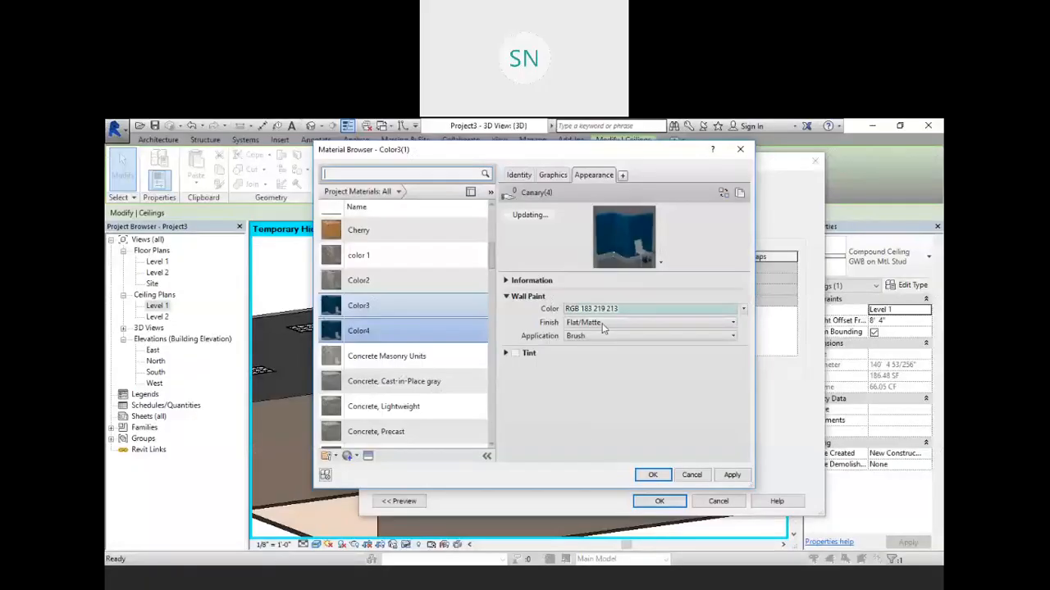
{"action": "left_click", "coordinate": [552, 176]}
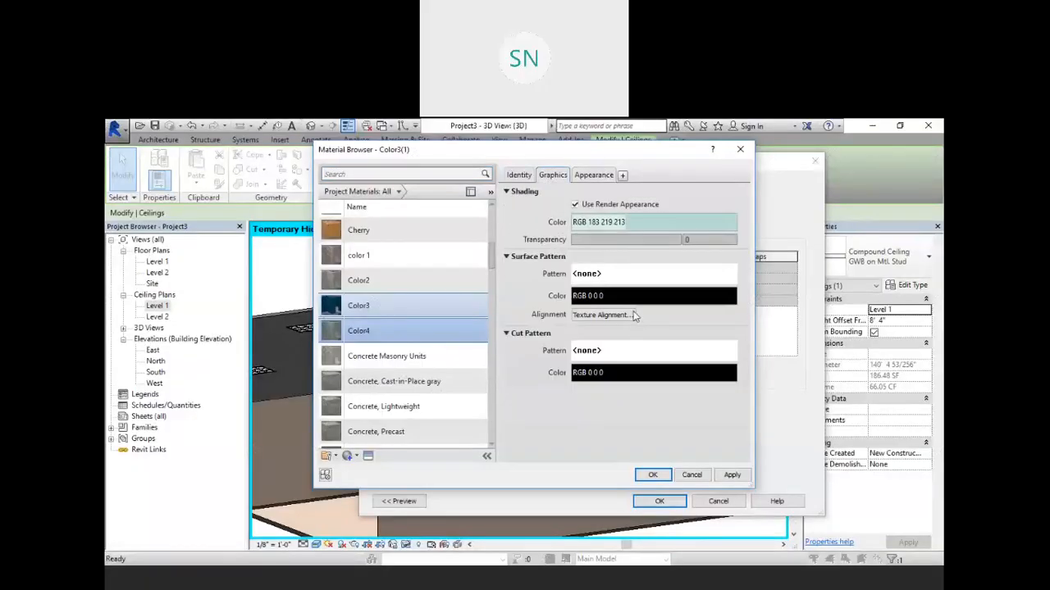
{"action": "left_click", "coordinate": [652, 475]}
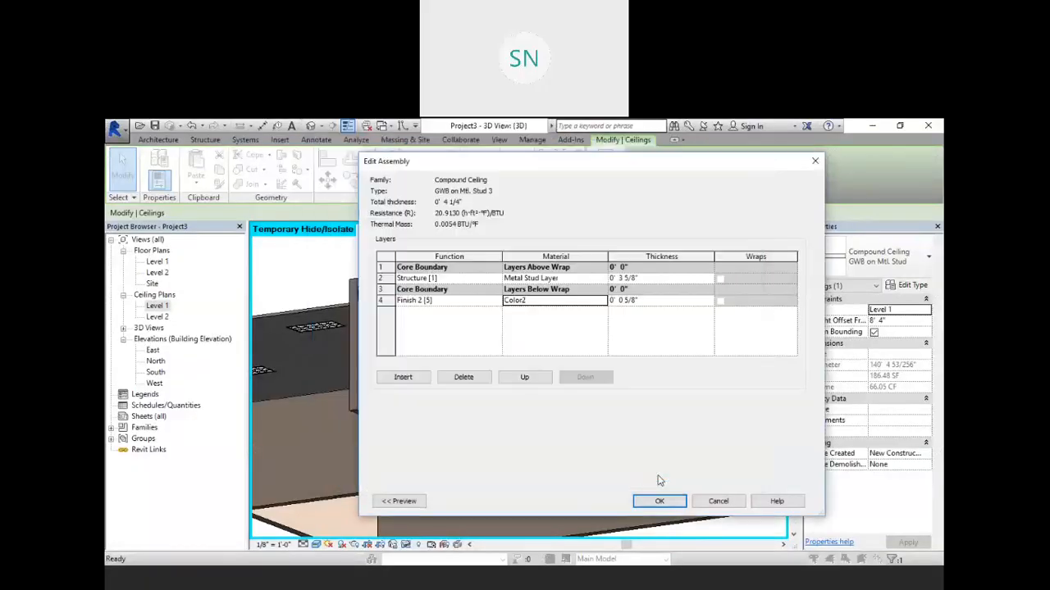
{"action": "left_click", "coordinate": [659, 501]}
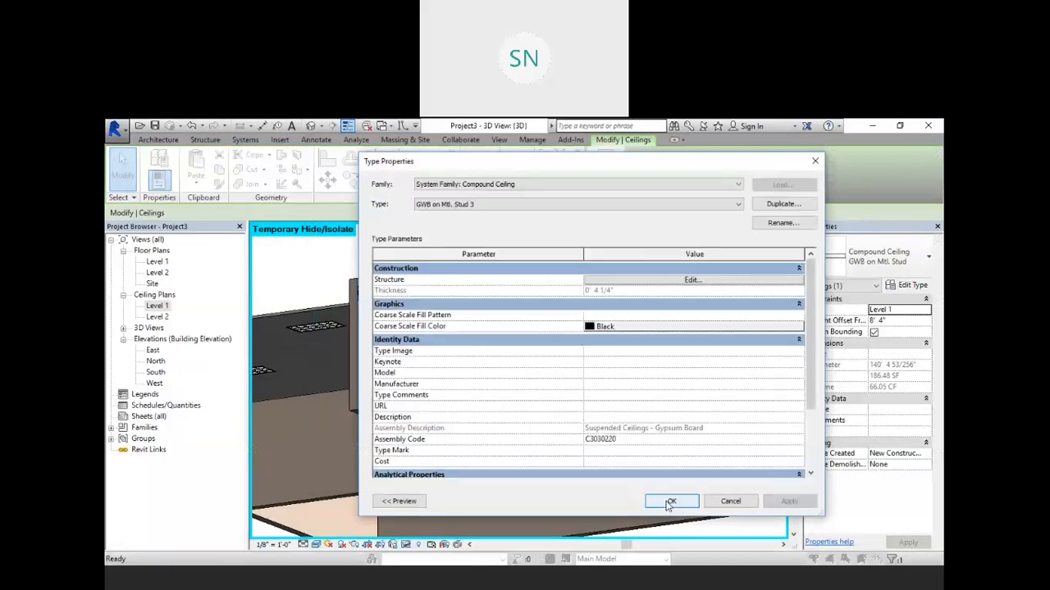
{"action": "left_click", "coordinate": [672, 501]}
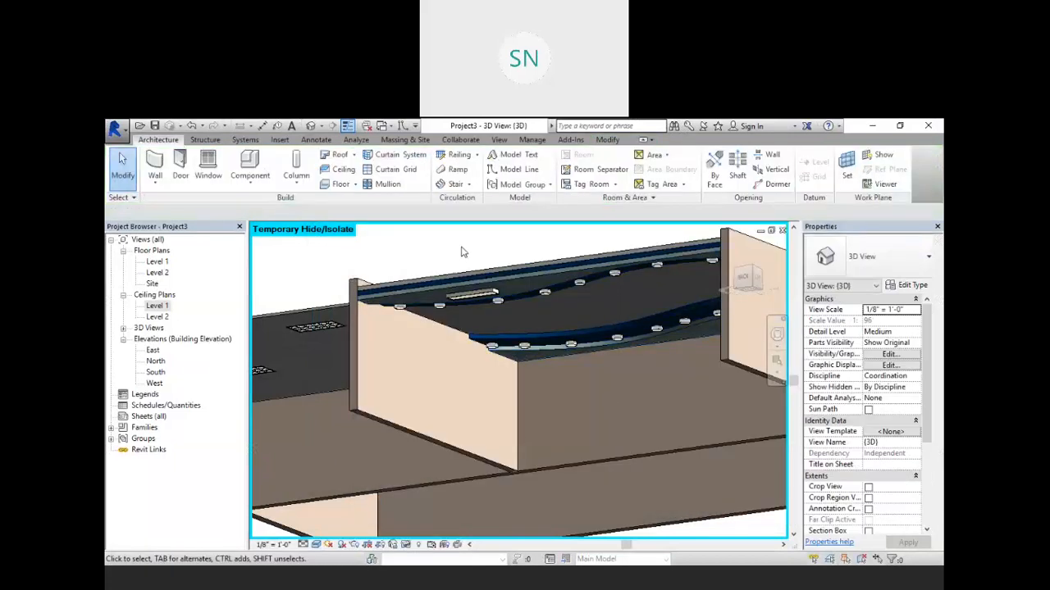
Step: Sketch a rectangular floor about 56'-8" by 44'-8" around the whole building outline on Level 1
{"action": "middle_click_drag", "start_coordinate": [415, 366], "coordinate": [569, 310], "text": "shift"}
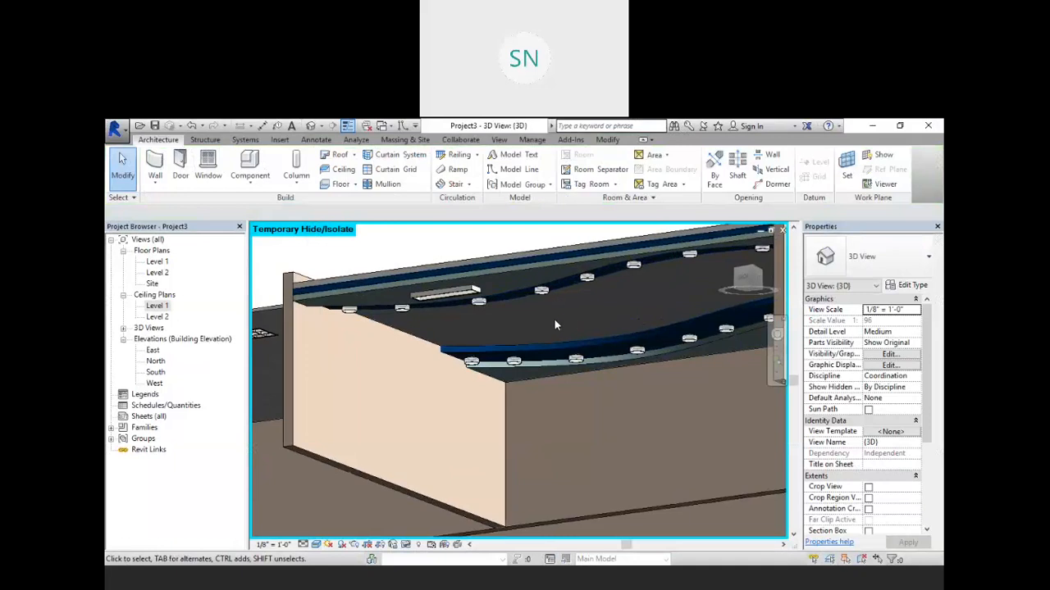
{"action": "middle_click_drag", "start_coordinate": [541, 361], "coordinate": [550, 386], "text": "shift"}
{"action": "scroll", "coordinate": [548, 351], "scroll_direction": "down", "scroll_amount": 3}
{"action": "scroll", "coordinate": [571, 364], "scroll_direction": "down", "scroll_amount": 4}
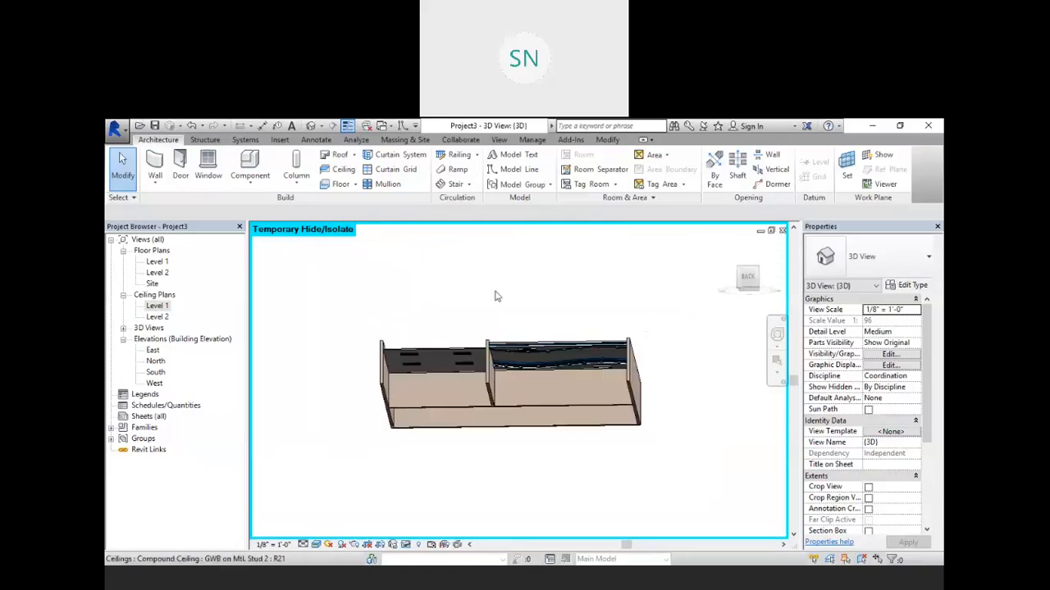
{"action": "double_click", "coordinate": [157, 261]}
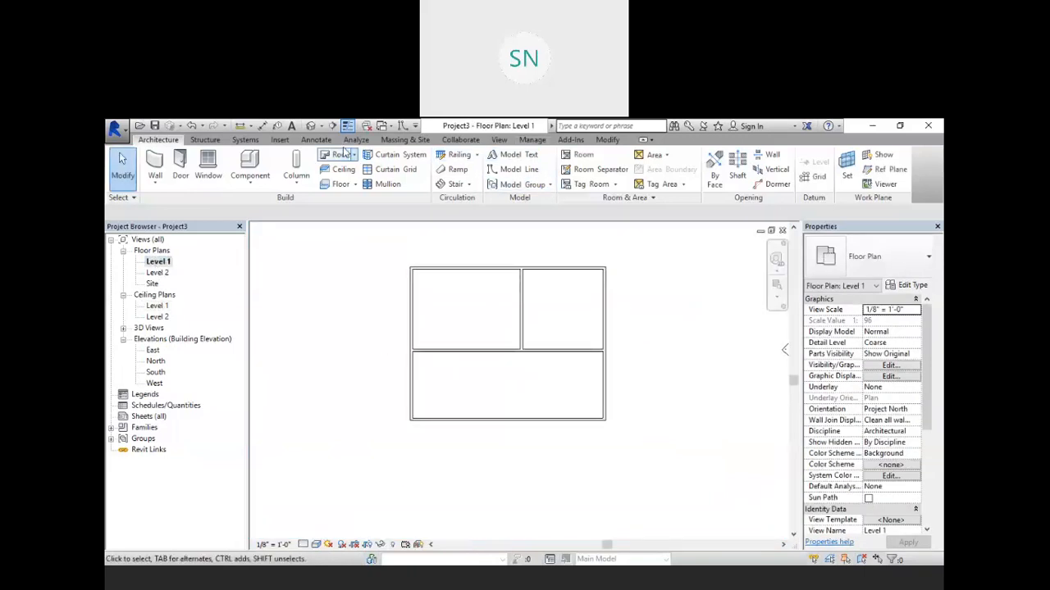
{"action": "left_click", "coordinate": [338, 184]}
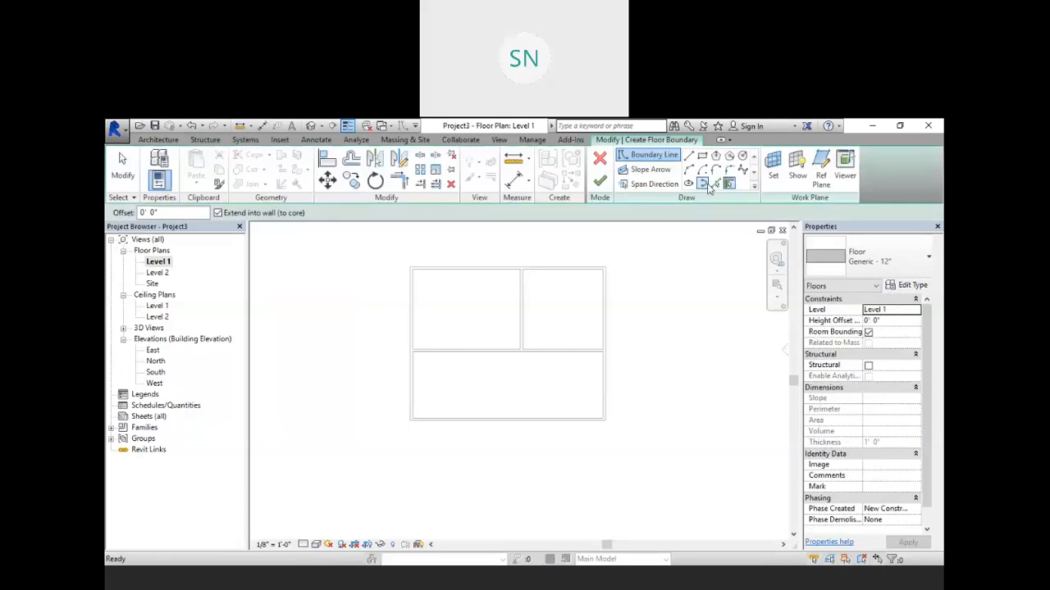
{"action": "left_click", "coordinate": [702, 156]}
{"action": "left_click", "coordinate": [606, 255]}
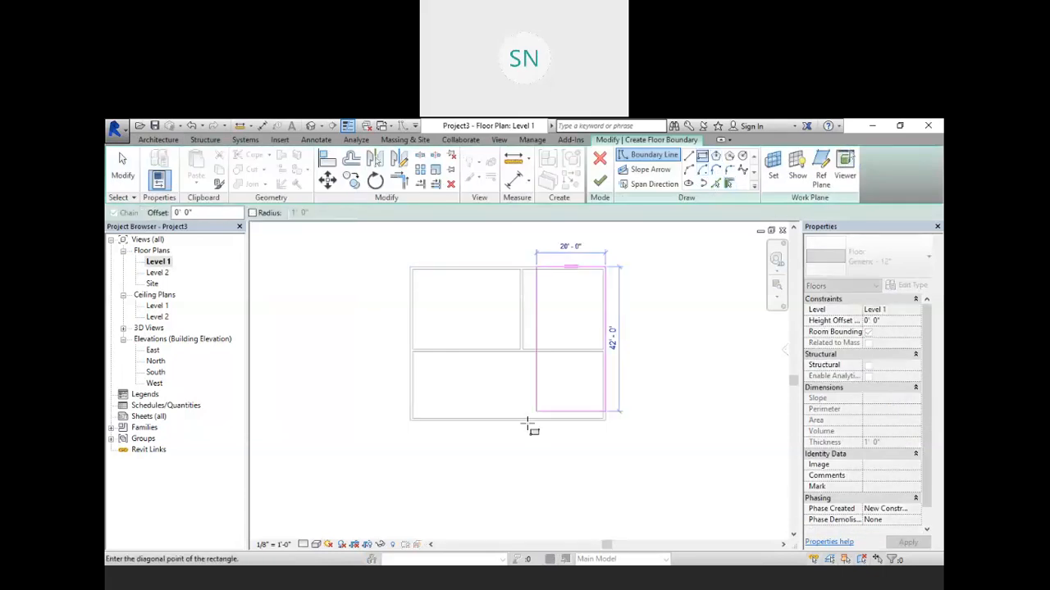
{"action": "left_click", "coordinate": [411, 420]}
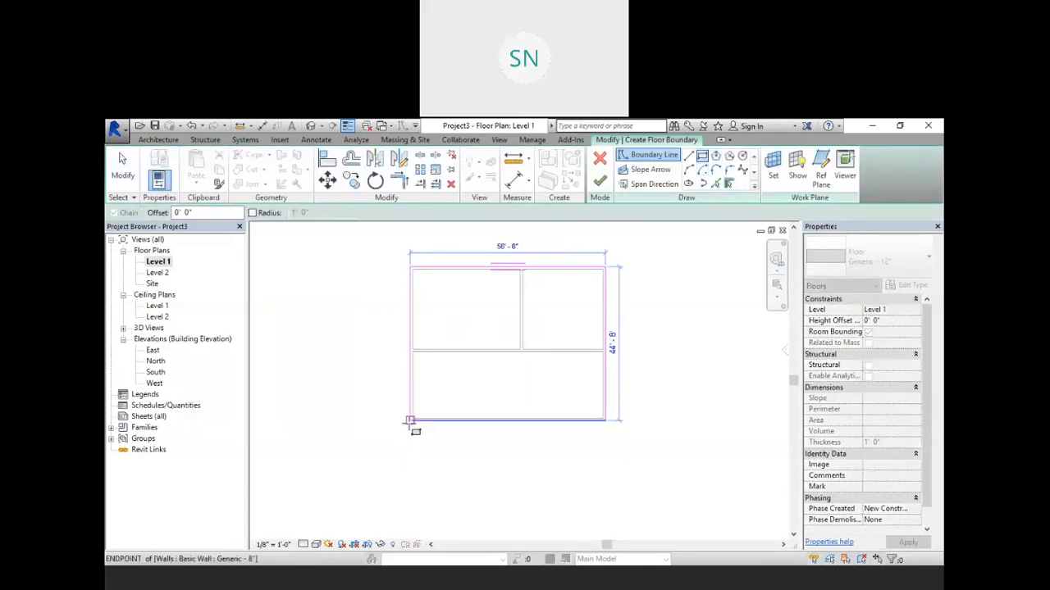
{"action": "left_click", "coordinate": [599, 180]}
{"action": "left_click", "coordinate": [661, 320]}
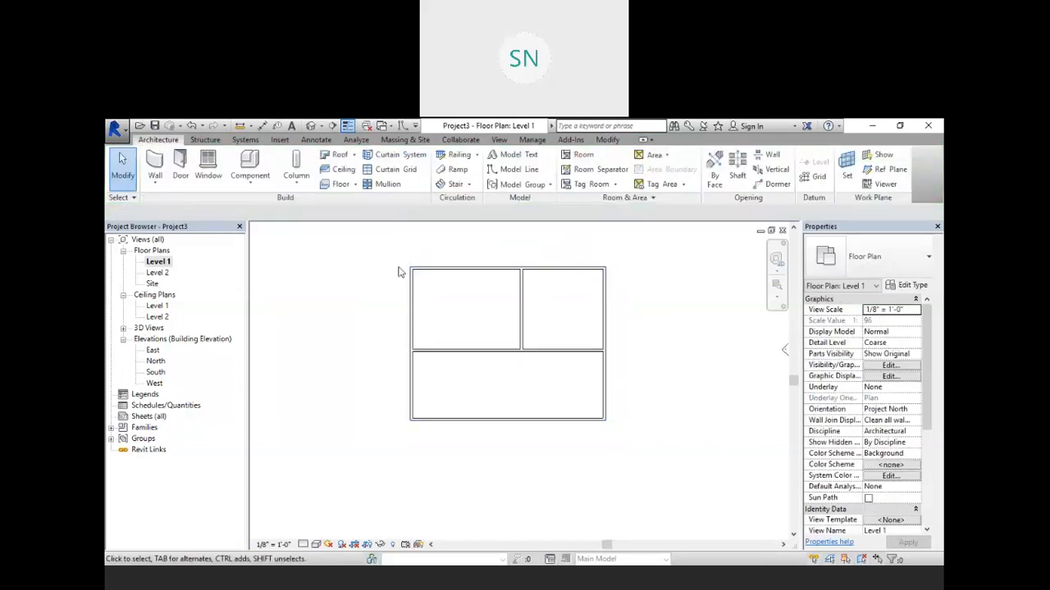
Step: Place a camera north of the building on Level 1, aimed south into the rooms
{"action": "middle_click_drag", "start_coordinate": [399, 267], "coordinate": [373, 380]}
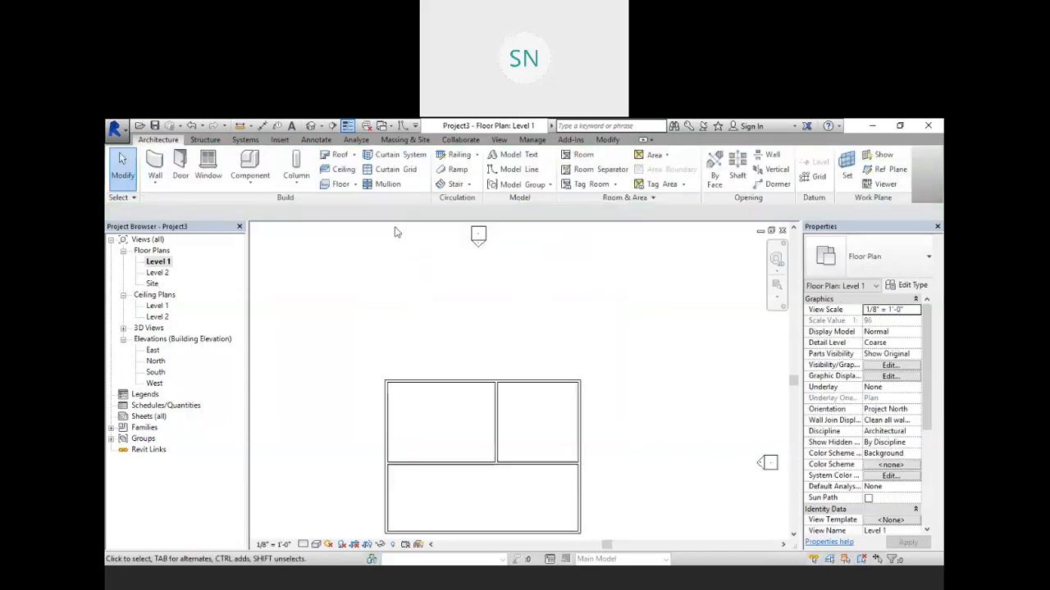
{"action": "left_click", "coordinate": [323, 127]}
{"action": "left_click", "coordinate": [332, 157]}
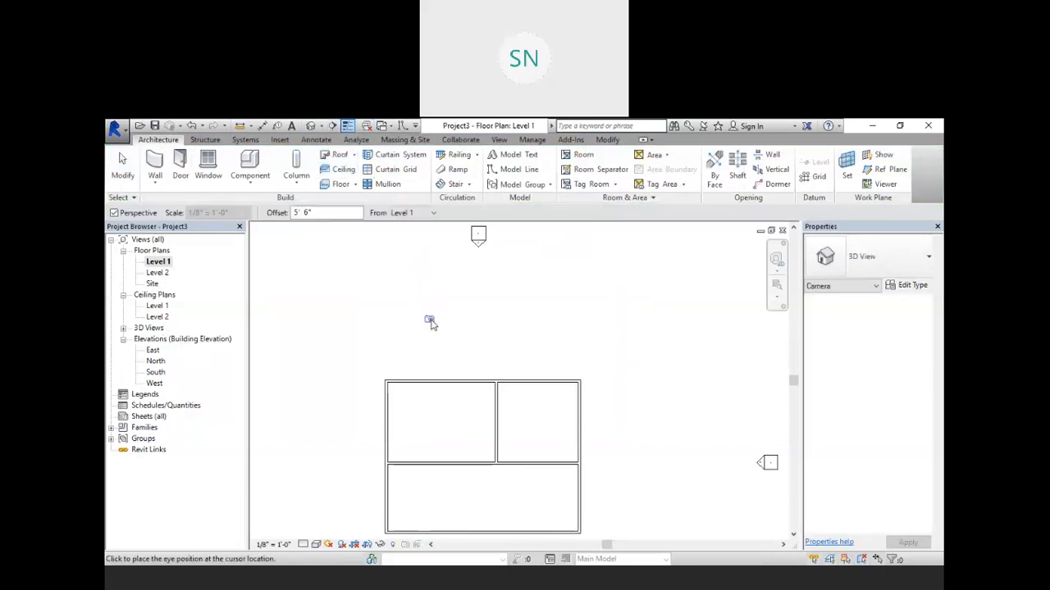
{"action": "left_click", "coordinate": [432, 319]}
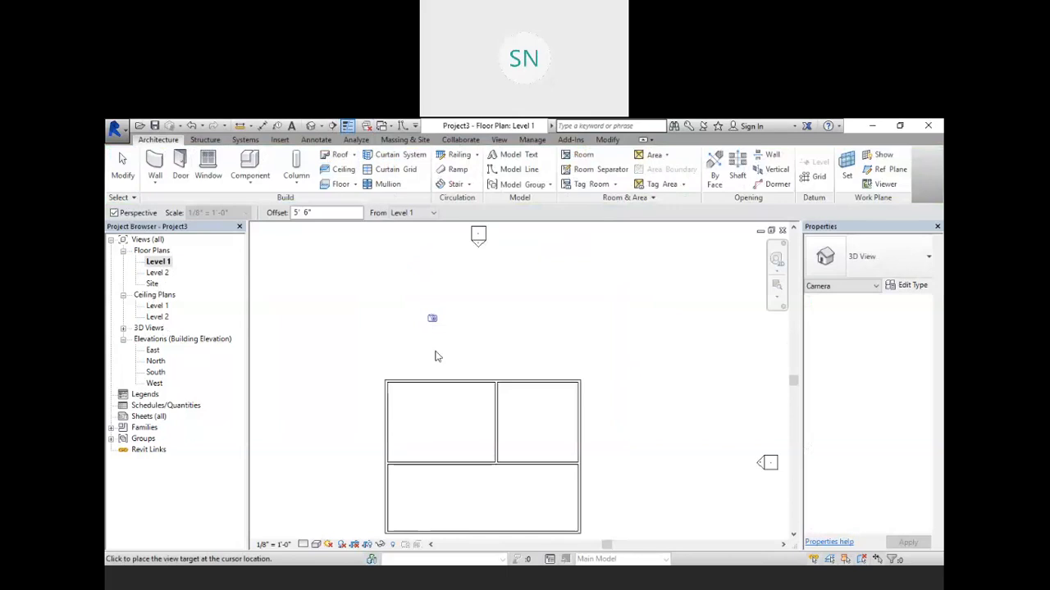
{"action": "left_click", "coordinate": [445, 479]}
Step: Widen and heighten the new camera view's crop region
{"action": "scroll", "coordinate": [529, 392], "scroll_direction": "down", "scroll_amount": 3}
{"action": "left_click_drag", "start_coordinate": [523, 301], "coordinate": [522, 251]}
{"action": "left_click_drag", "start_coordinate": [632, 359], "coordinate": [693, 359]}
{"action": "left_click_drag", "start_coordinate": [413, 358], "coordinate": [353, 359]}
{"action": "scroll", "coordinate": [493, 382], "scroll_direction": "down", "scroll_amount": 3}
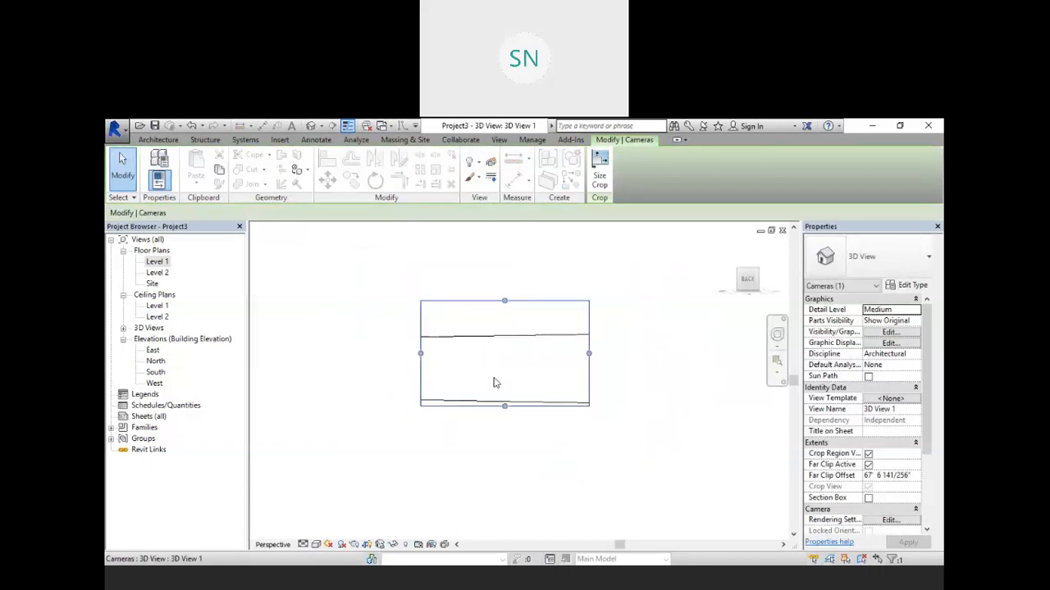
{"action": "scroll", "coordinate": [475, 364], "scroll_direction": "up", "scroll_amount": 4}
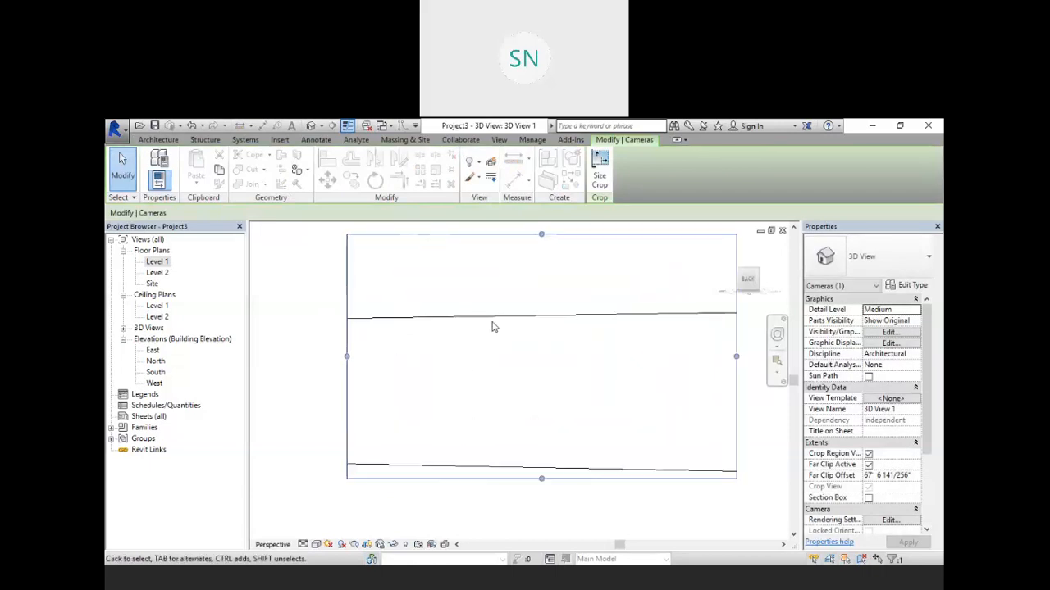
Step: Temporarily hide the wall blocking the camera's view of the interior
{"action": "left_click", "coordinate": [495, 322]}
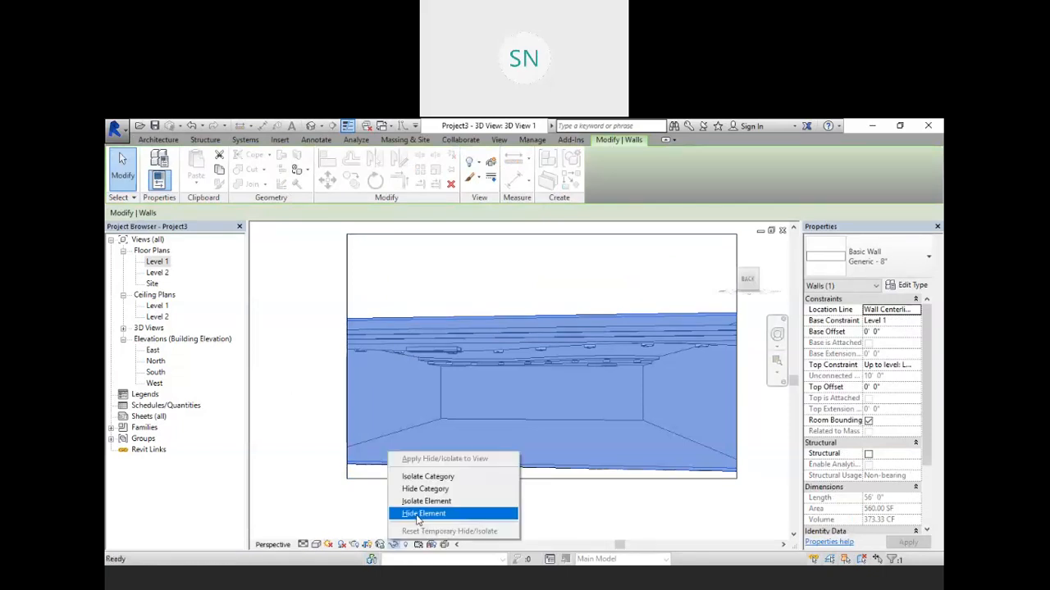
{"action": "left_click", "coordinate": [394, 548]}
{"action": "left_click", "coordinate": [418, 514]}
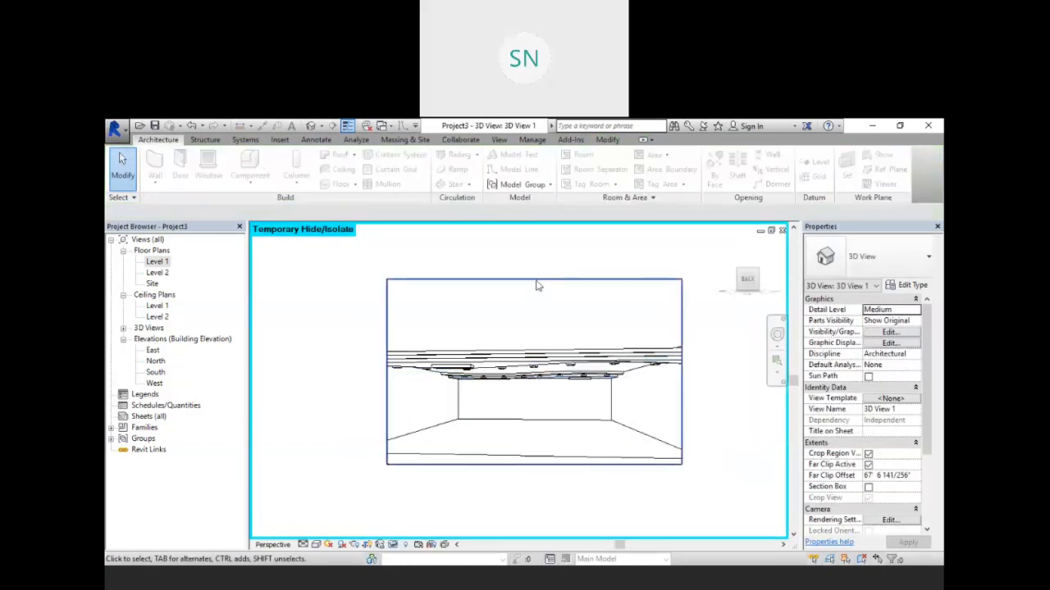
Step: Resize the crop region to frame the room interior and ceiling lights
{"action": "left_click", "coordinate": [536, 280]}
{"action": "left_click_drag", "start_coordinate": [529, 348], "coordinate": [529, 338]}
{"action": "scroll", "coordinate": [531, 394], "scroll_direction": "up", "scroll_amount": 2}
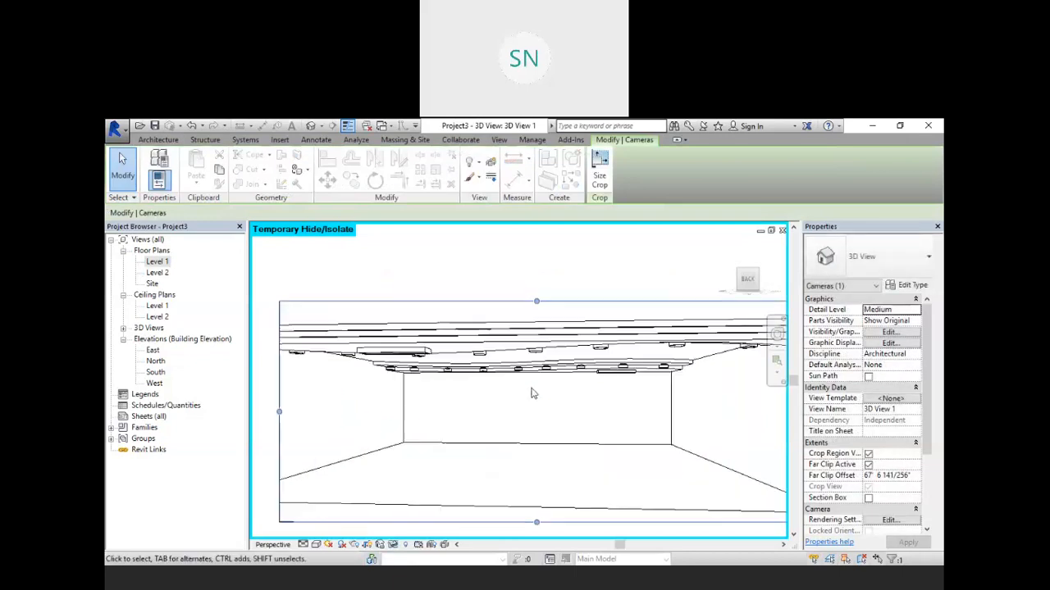
{"action": "left_click_drag", "start_coordinate": [536, 523], "coordinate": [539, 502]}
{"action": "scroll", "coordinate": [433, 322], "scroll_direction": "down", "scroll_amount": 3}
{"action": "scroll", "coordinate": [461, 383], "scroll_direction": "up", "scroll_amount": 3}
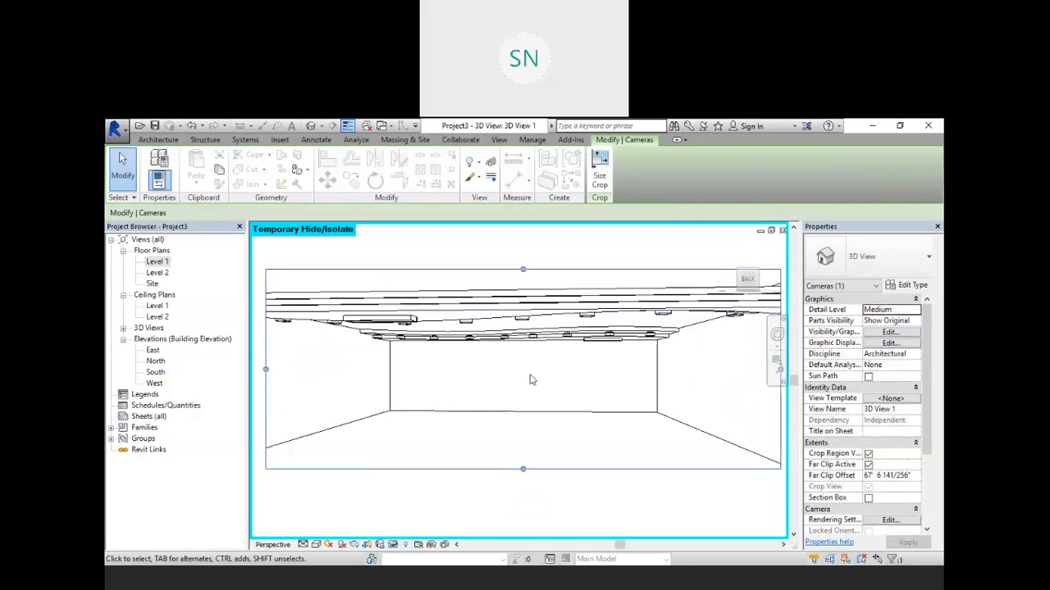
{"action": "scroll", "coordinate": [530, 377], "scroll_direction": "down", "scroll_amount": 1}
{"action": "scroll", "coordinate": [529, 381], "scroll_direction": "up", "scroll_amount": 3}
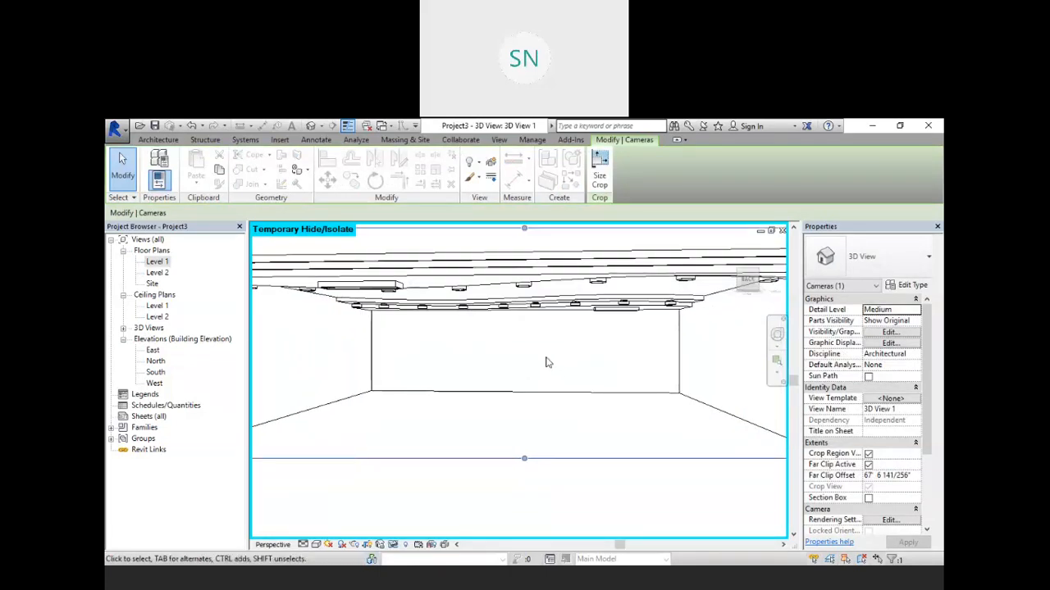
{"action": "scroll", "coordinate": [546, 361], "scroll_direction": "down", "scroll_amount": 1}
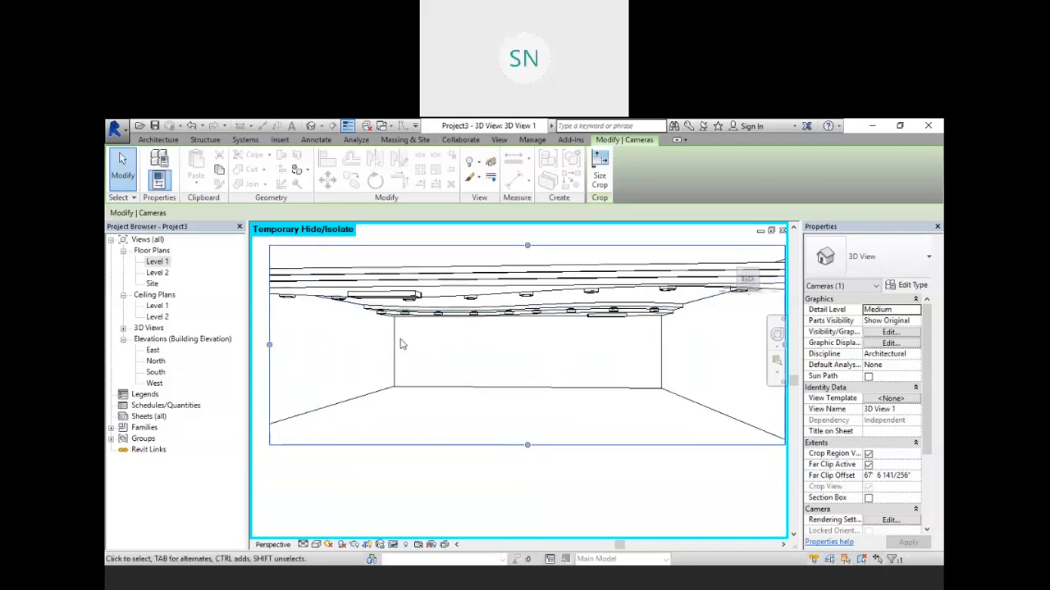
Step: Render the camera view at Draft quality with the Interior: Artificial only lighting scheme, then close the Rendering dialog
{"action": "key", "text": "r"}
{"action": "key", "text": "r"}
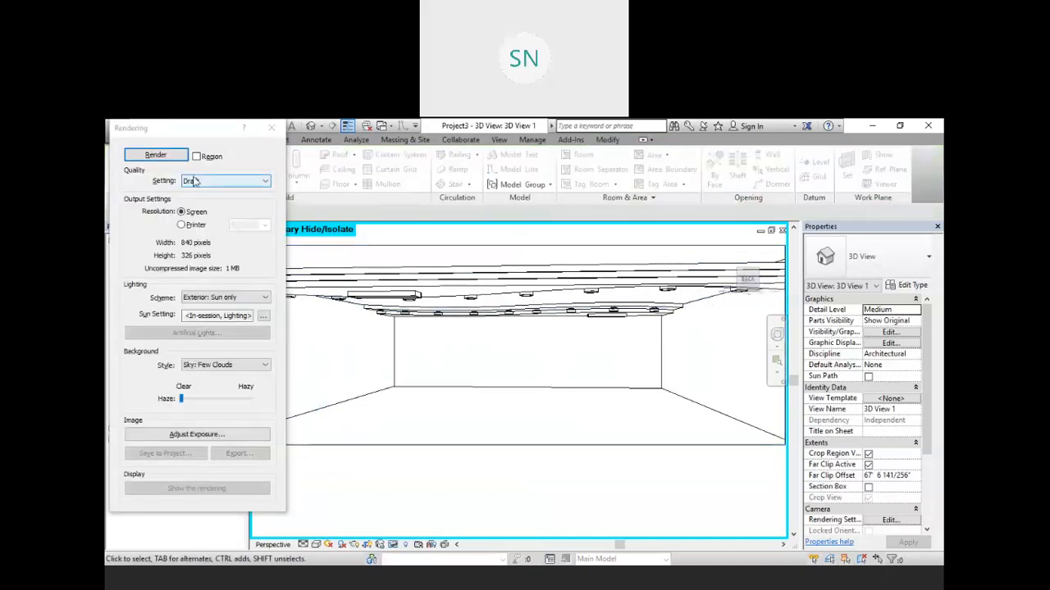
{"action": "left_click", "coordinate": [258, 298]}
{"action": "left_click", "coordinate": [219, 352]}
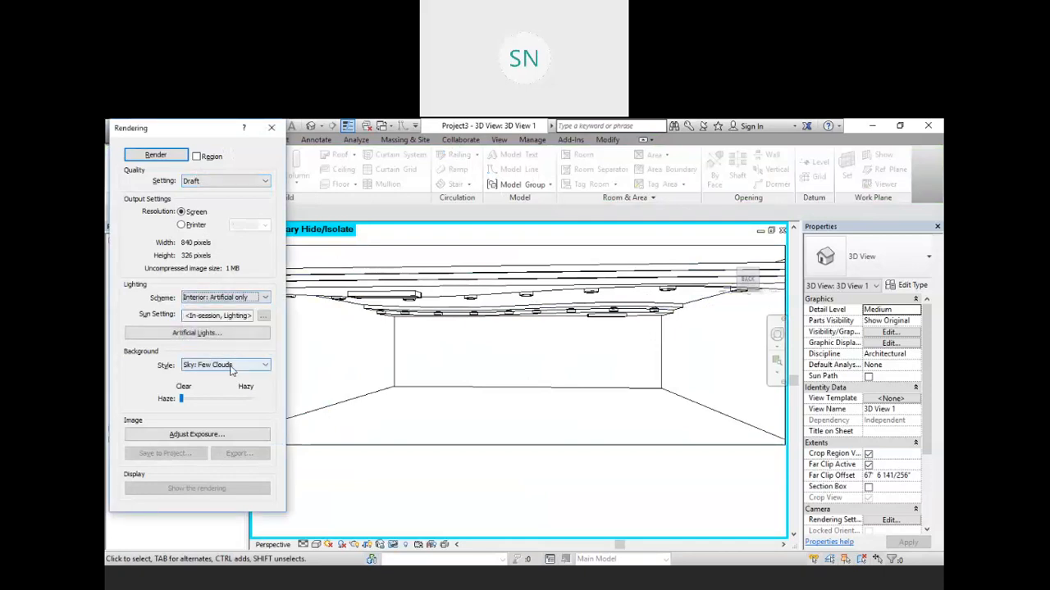
{"action": "mouse_move", "coordinate": [181, 400]}
{"action": "left_mouse_down"}
{"action": "mouse_move", "coordinate": [226, 399]}
{"action": "mouse_move", "coordinate": [172, 404]}
{"action": "left_mouse_up"}
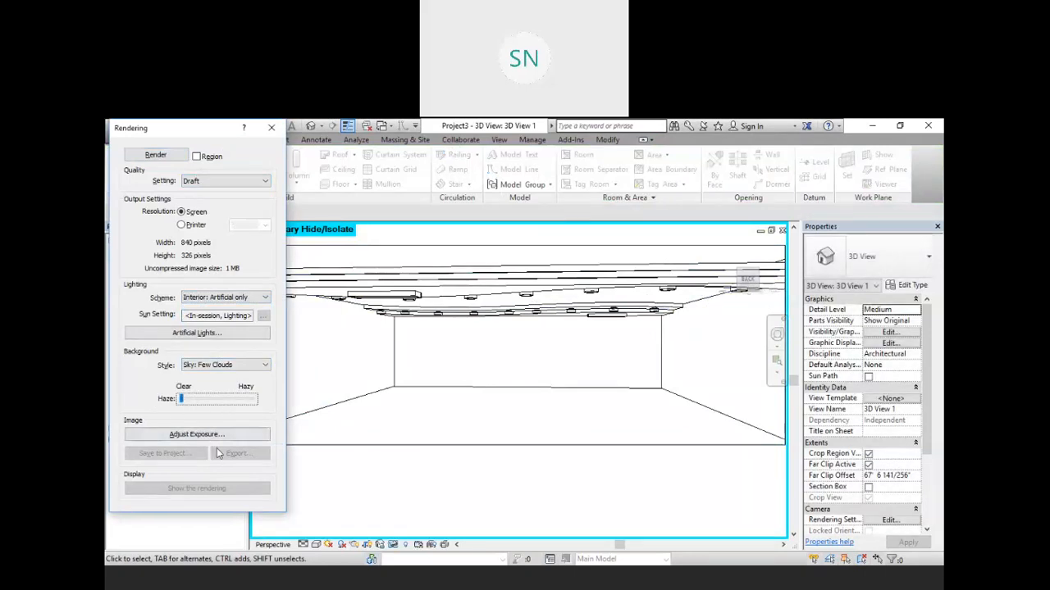
{"action": "left_click", "coordinate": [156, 155]}
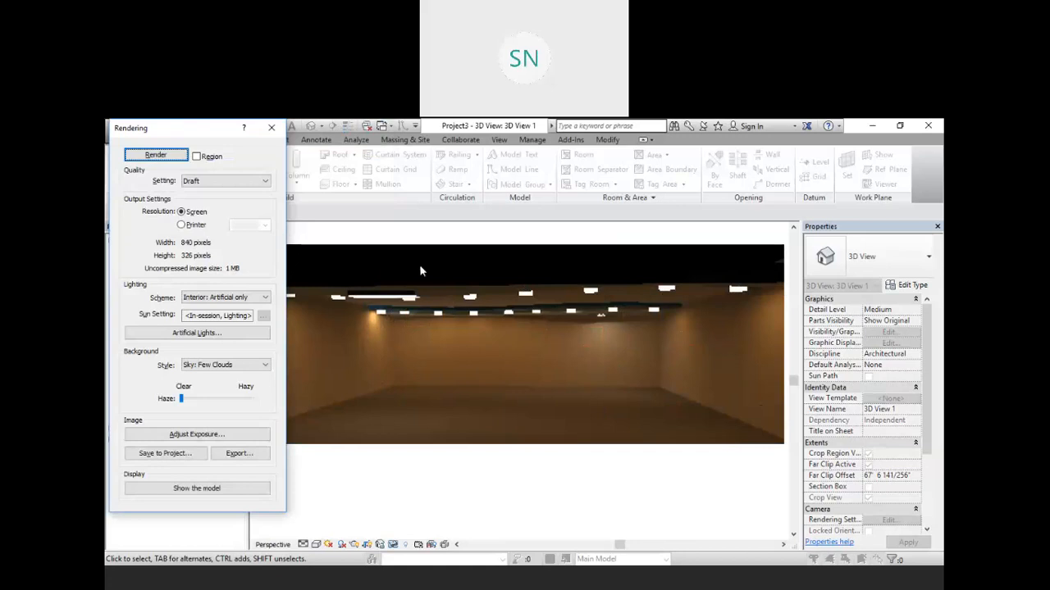
{"action": "left_click", "coordinate": [272, 129]}
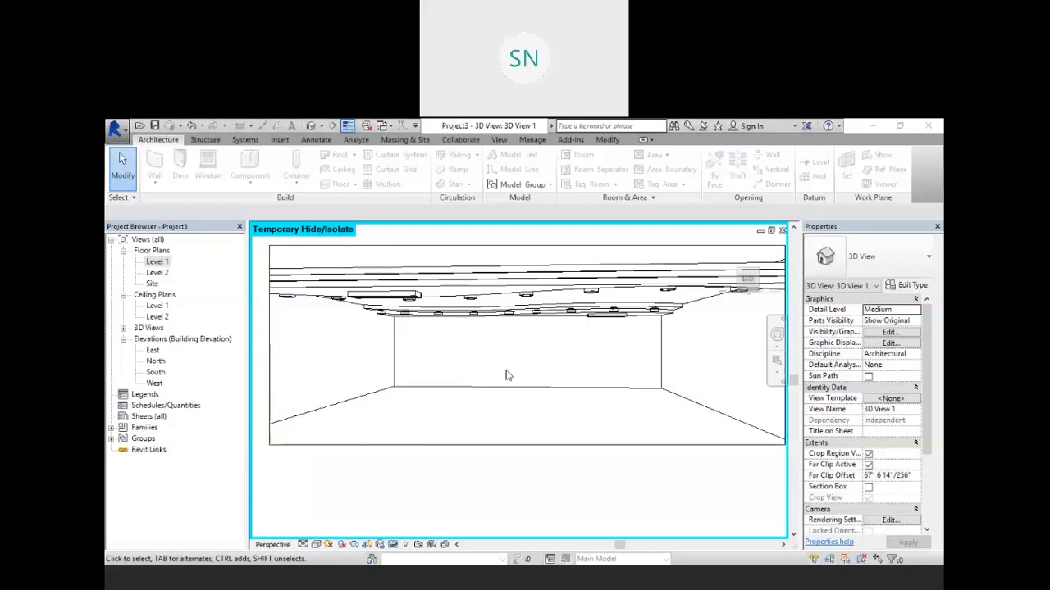
Step: Inspect the ceiling bands in the default 3D view and close the open view windows
{"action": "left_click", "coordinate": [310, 127]}
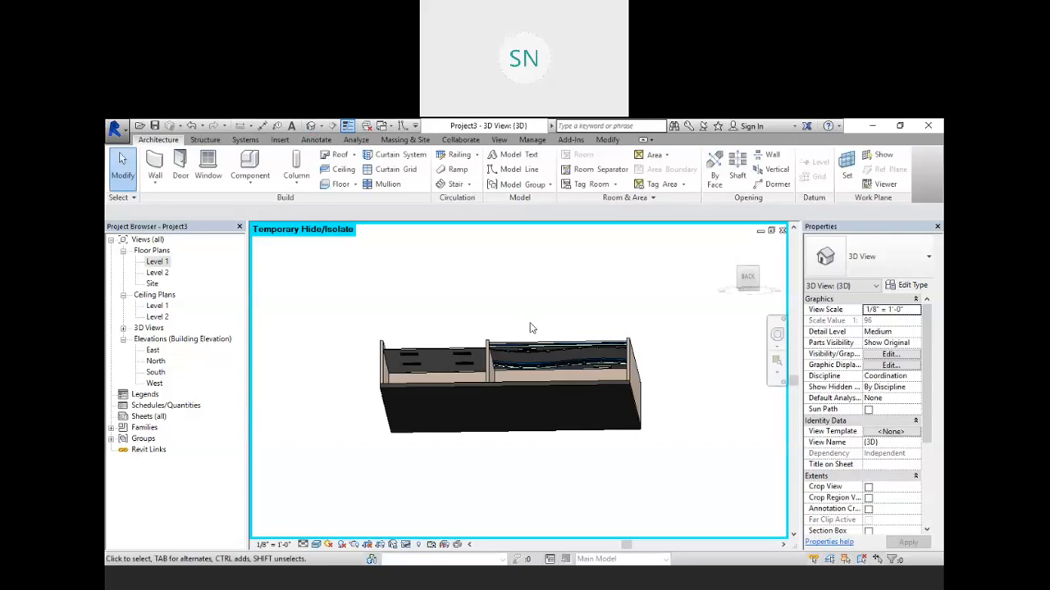
{"action": "scroll", "coordinate": [549, 324], "scroll_direction": "up", "scroll_amount": 5}
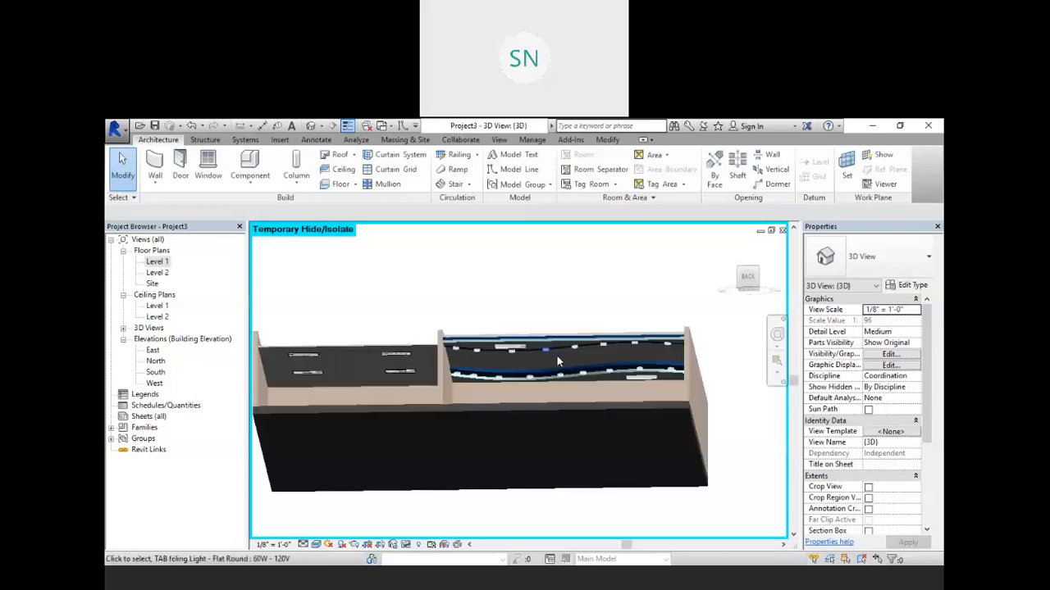
{"action": "middle_click_drag", "start_coordinate": [590, 327], "coordinate": [560, 348], "text": "shift"}
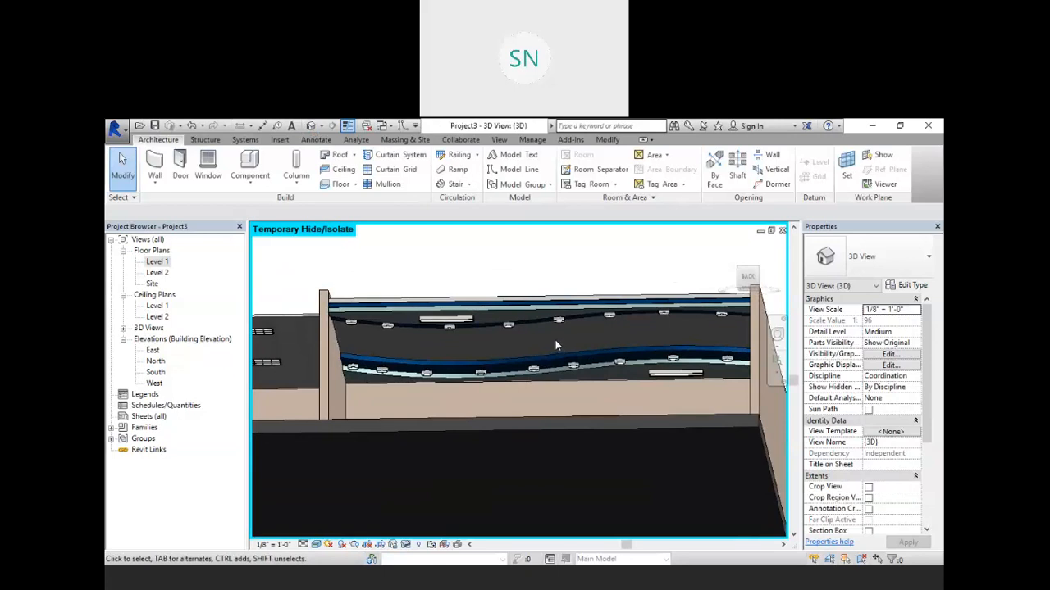
{"action": "middle_click_drag", "start_coordinate": [560, 346], "coordinate": [545, 338], "text": "shift"}
{"action": "left_click", "coordinate": [782, 231]}
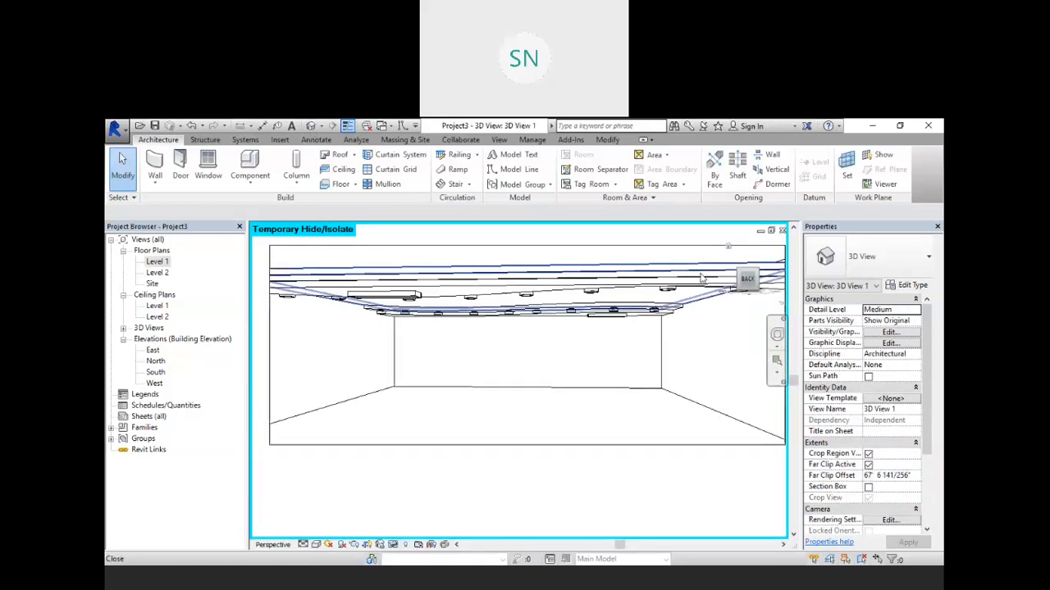
{"action": "left_click", "coordinate": [782, 231]}
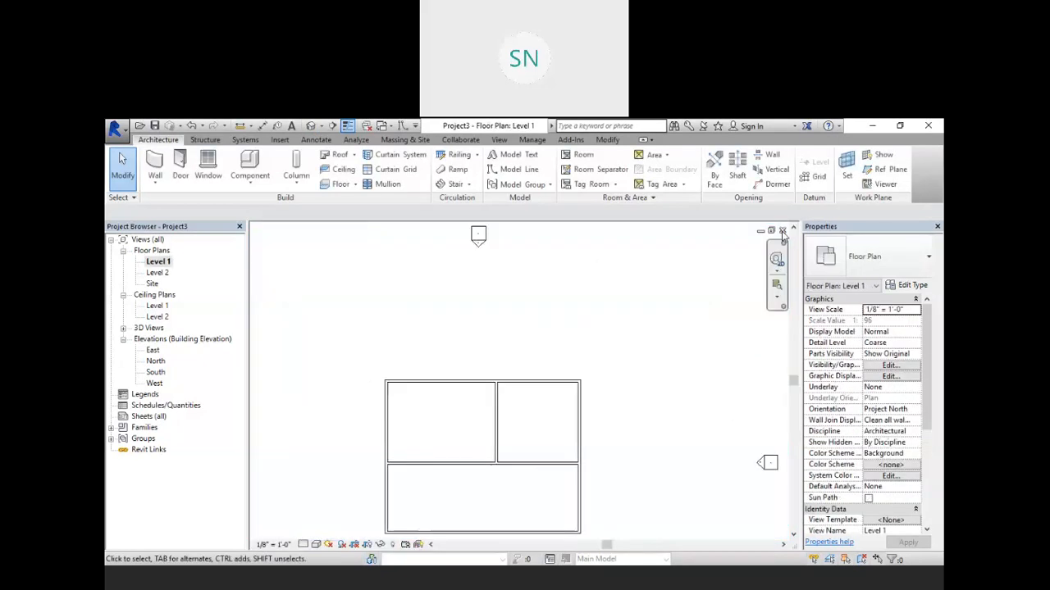
{"action": "left_click", "coordinate": [783, 231]}
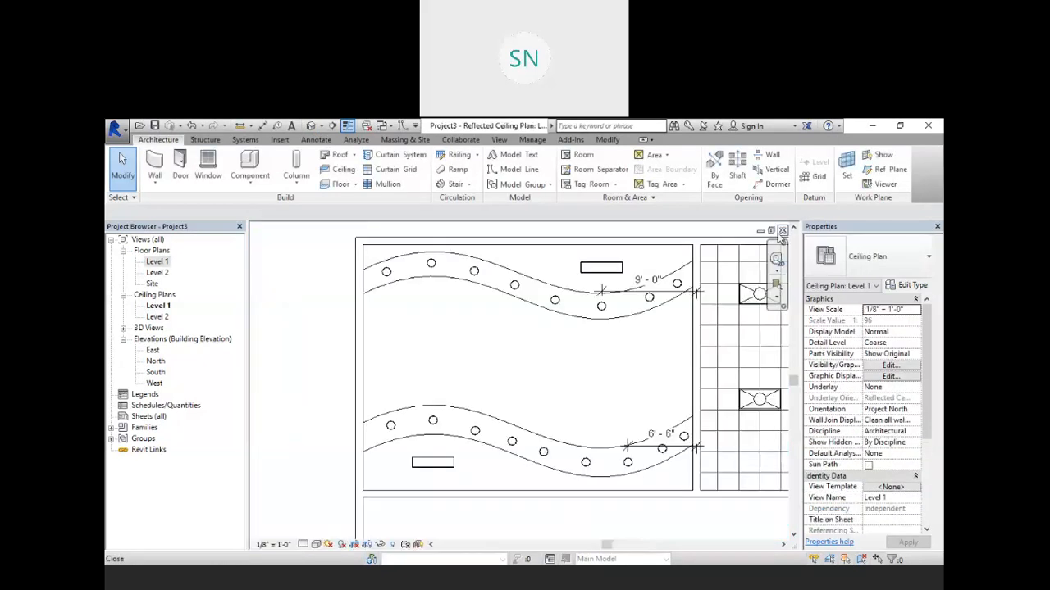
Step: Open the Revit Model project file from the Revit folder on Local Disk (D:)
{"action": "left_click", "coordinate": [783, 230]}
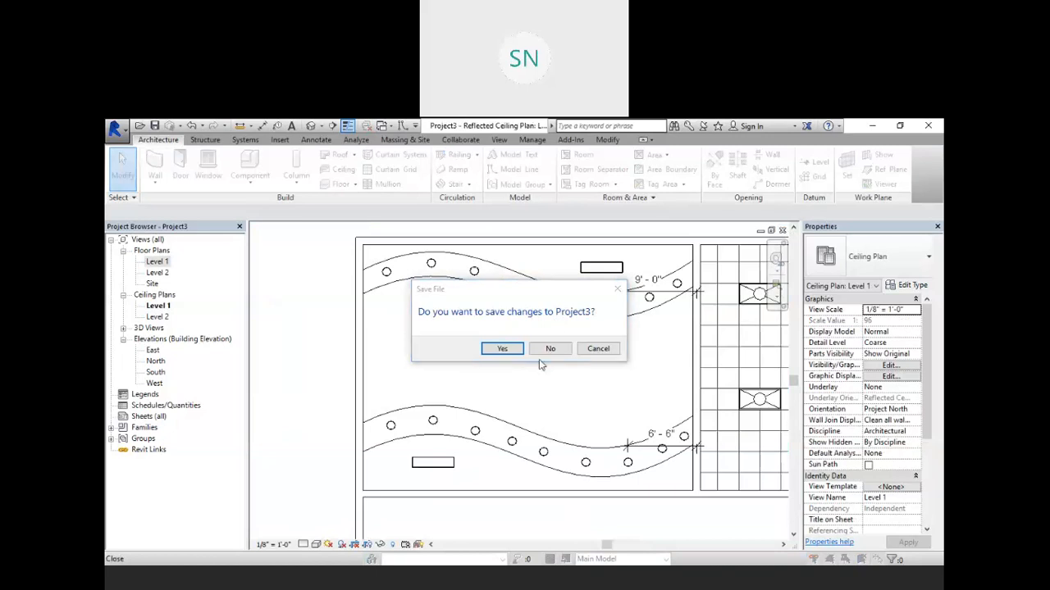
{"action": "left_click", "coordinate": [599, 348]}
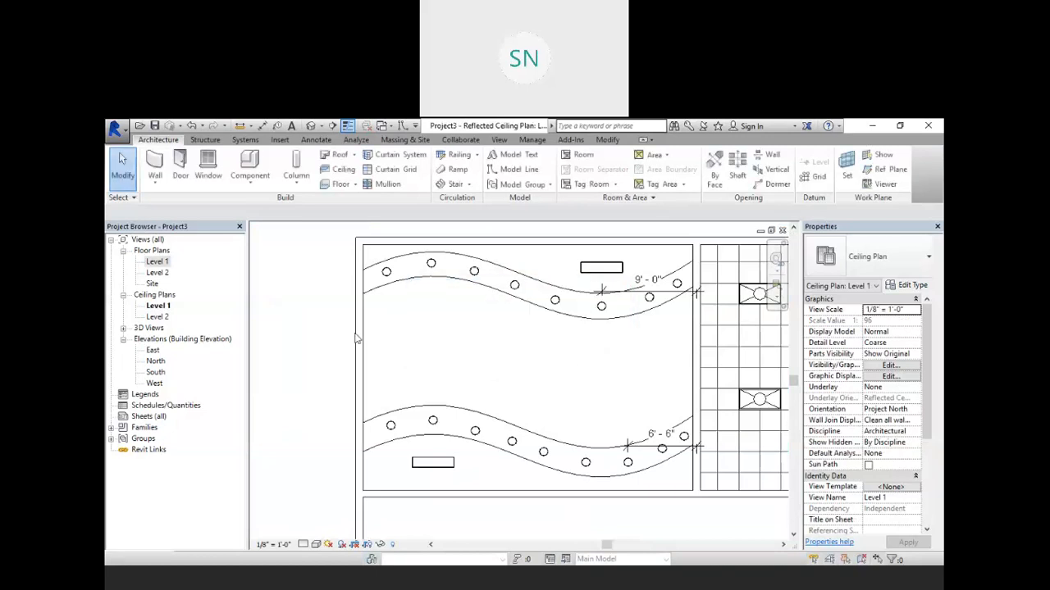
{"action": "left_click", "coordinate": [140, 127]}
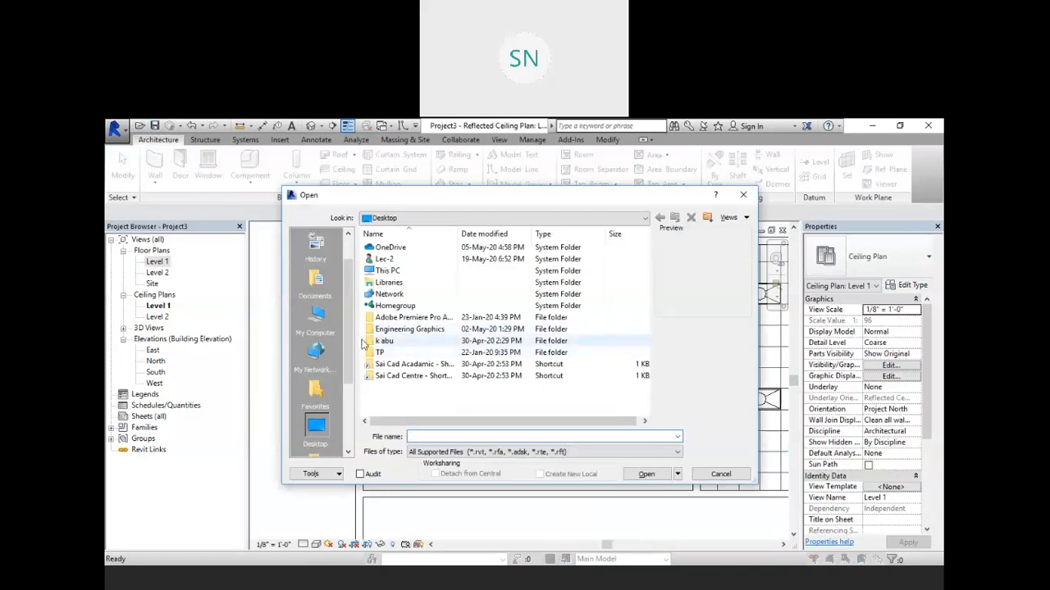
{"action": "left_click", "coordinate": [315, 320]}
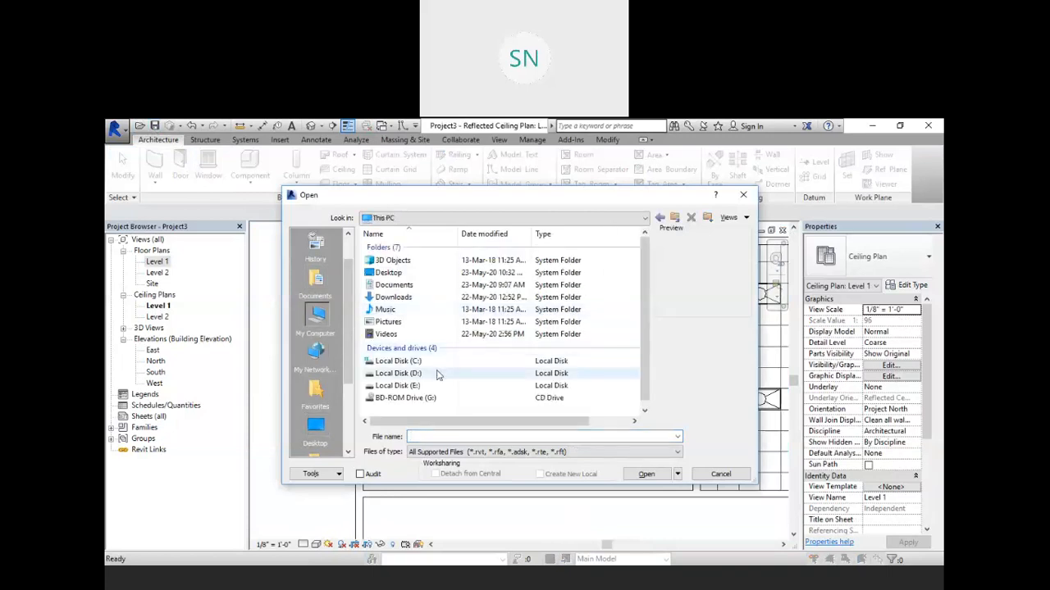
{"action": "double_click", "coordinate": [438, 374]}
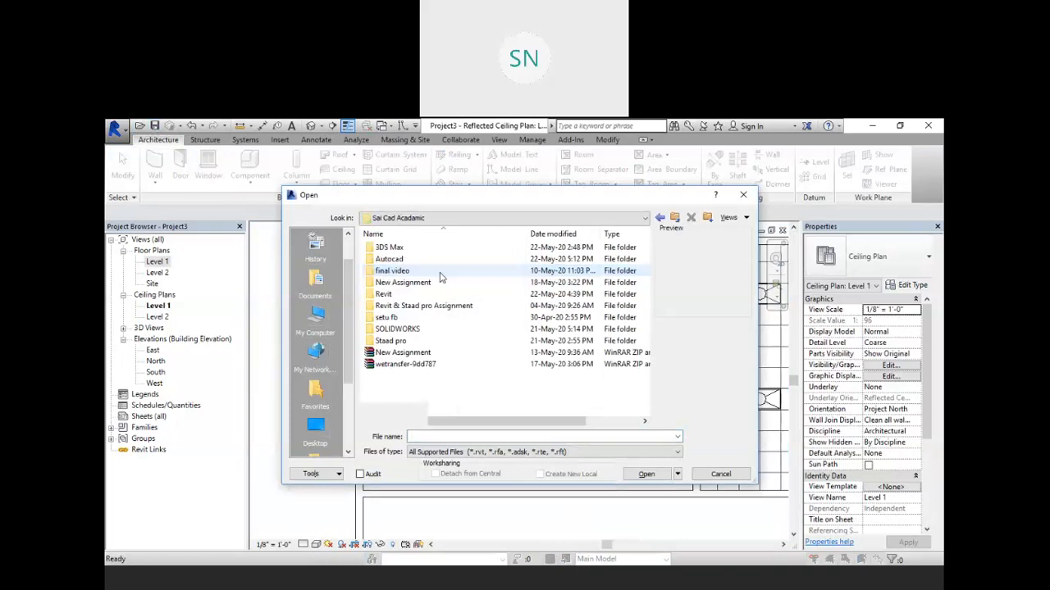
{"action": "double_click", "coordinate": [426, 295]}
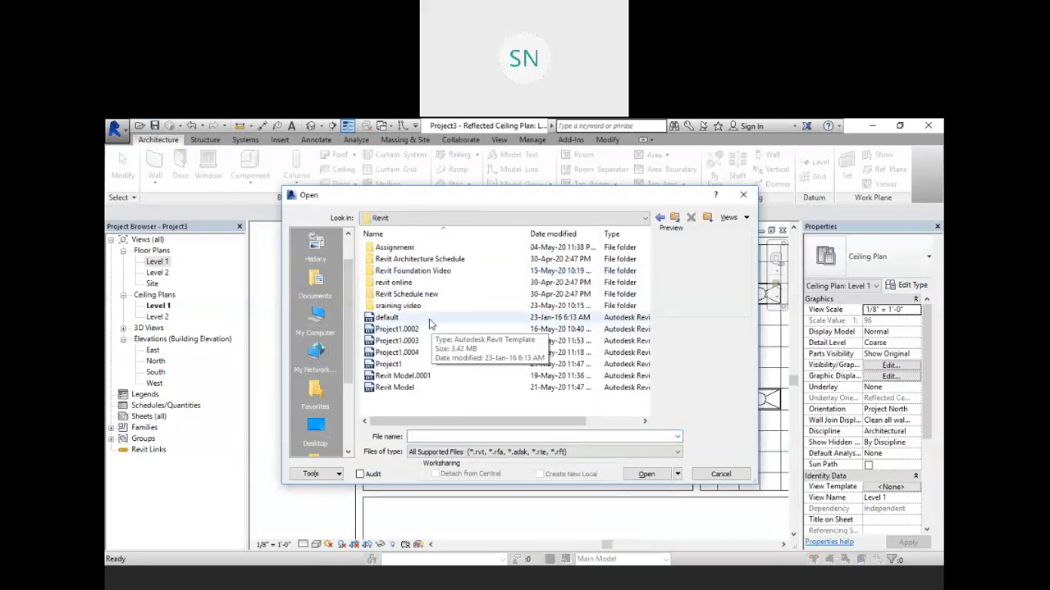
{"action": "left_click", "coordinate": [427, 388]}
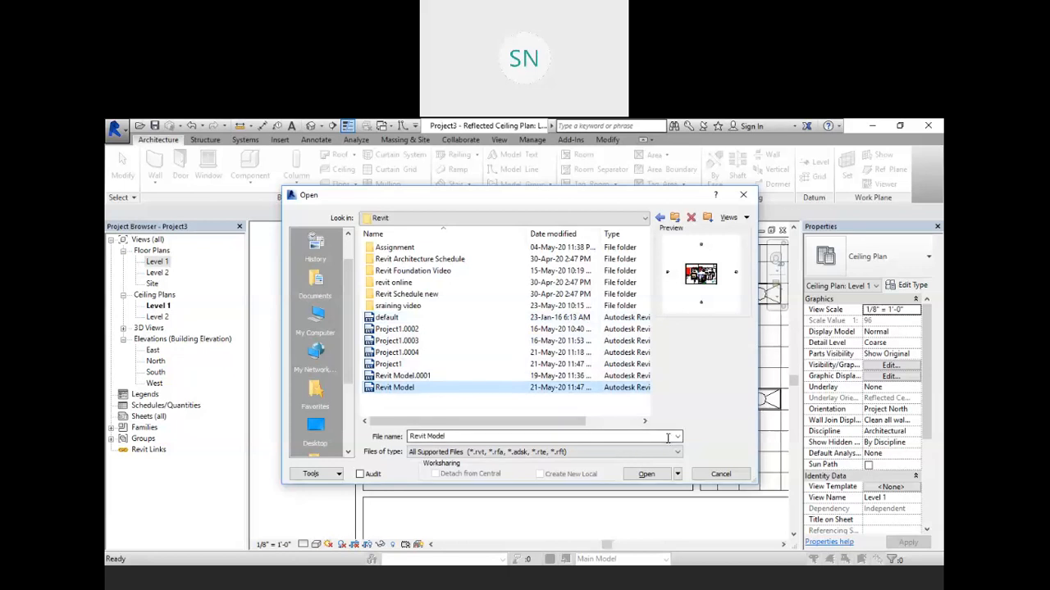
{"action": "left_click", "coordinate": [646, 474]}
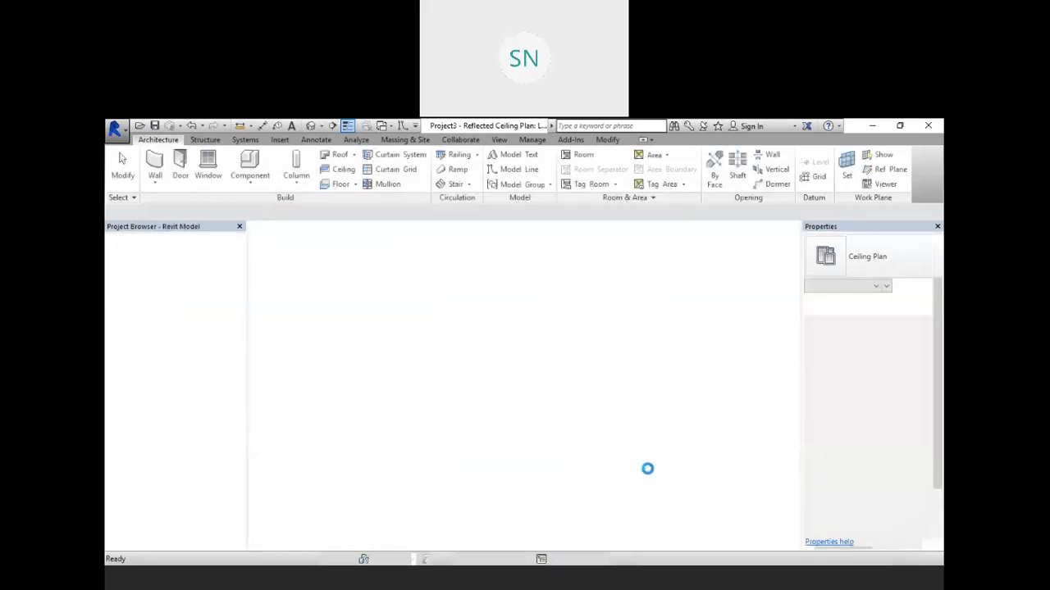
Step: Examine the building model in the default 3D view
{"action": "left_click", "coordinate": [311, 126]}
{"action": "scroll", "coordinate": [520, 413], "scroll_direction": "up", "scroll_amount": 6}
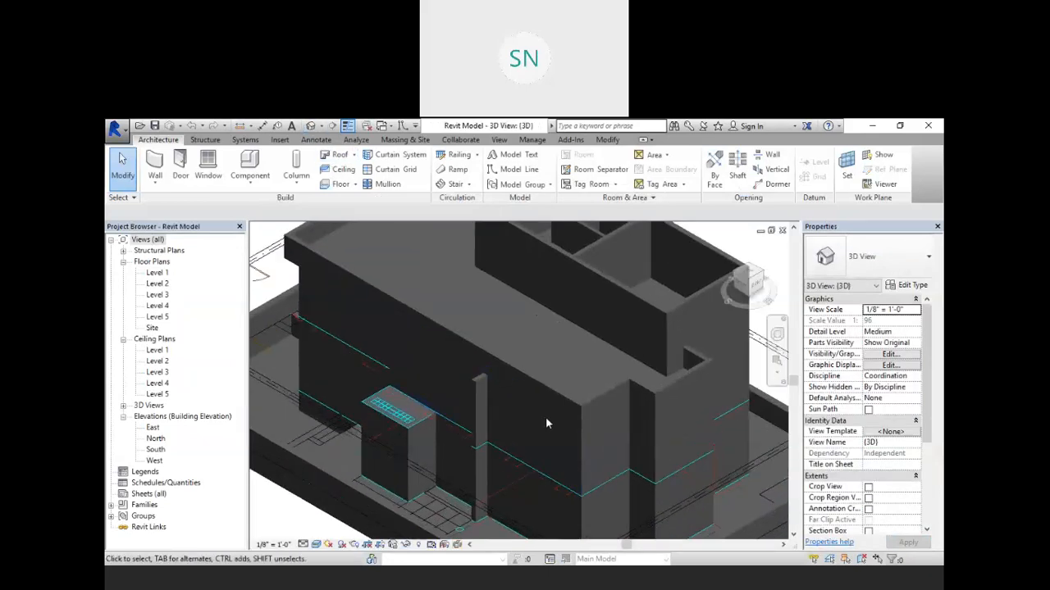
{"action": "middle_click_drag", "start_coordinate": [569, 321], "coordinate": [566, 366]}
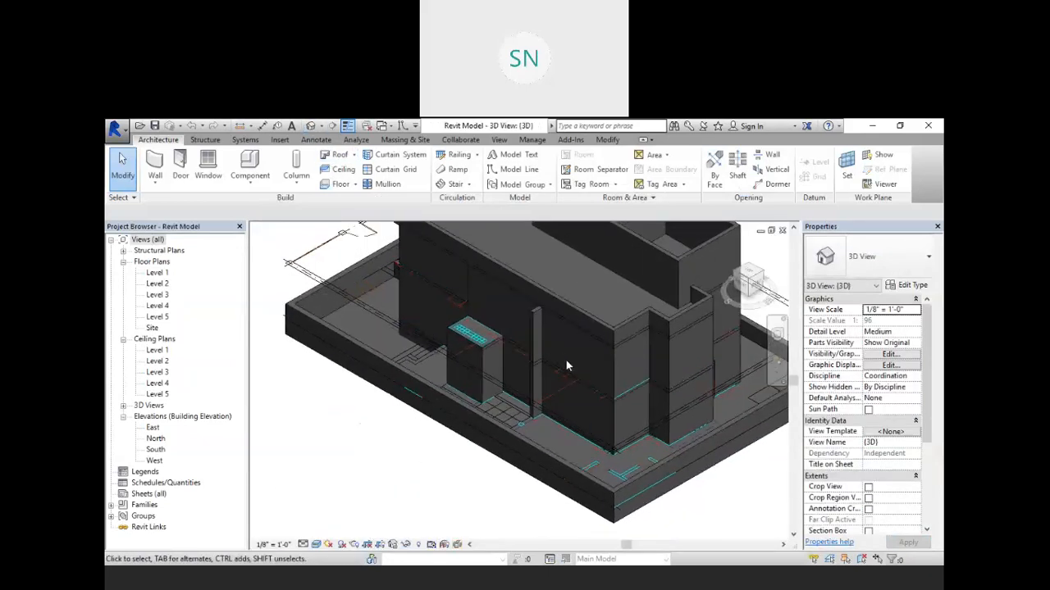
{"action": "scroll", "coordinate": [556, 325], "scroll_direction": "down", "scroll_amount": 1}
{"action": "middle_click_drag", "start_coordinate": [551, 310], "coordinate": [520, 336]}
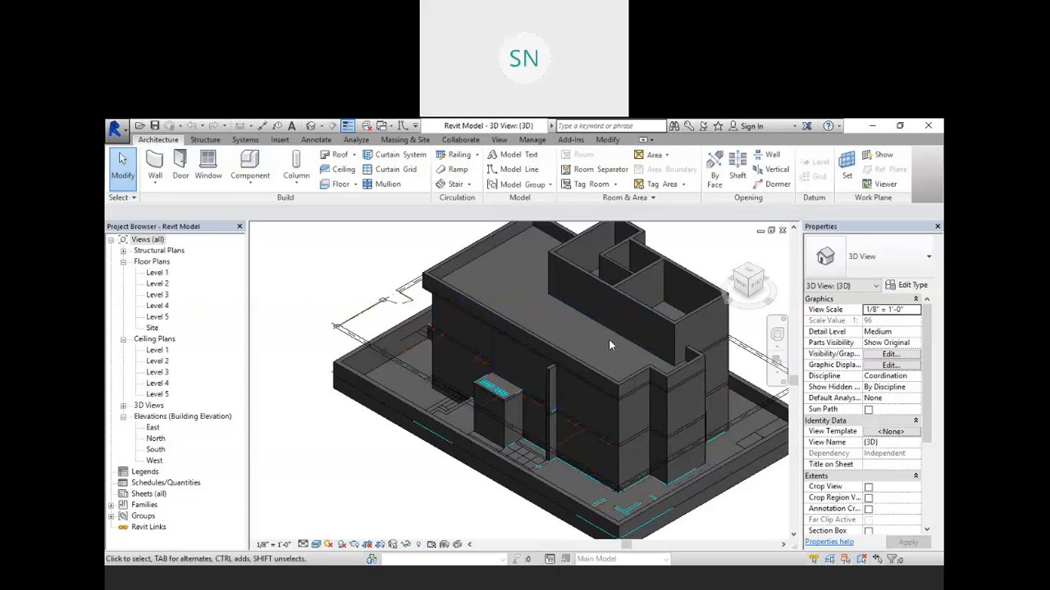
Step: Examine the imported plans in the Level 1, Level 2 and Level 3 floor plan views
{"action": "double_click", "coordinate": [157, 272]}
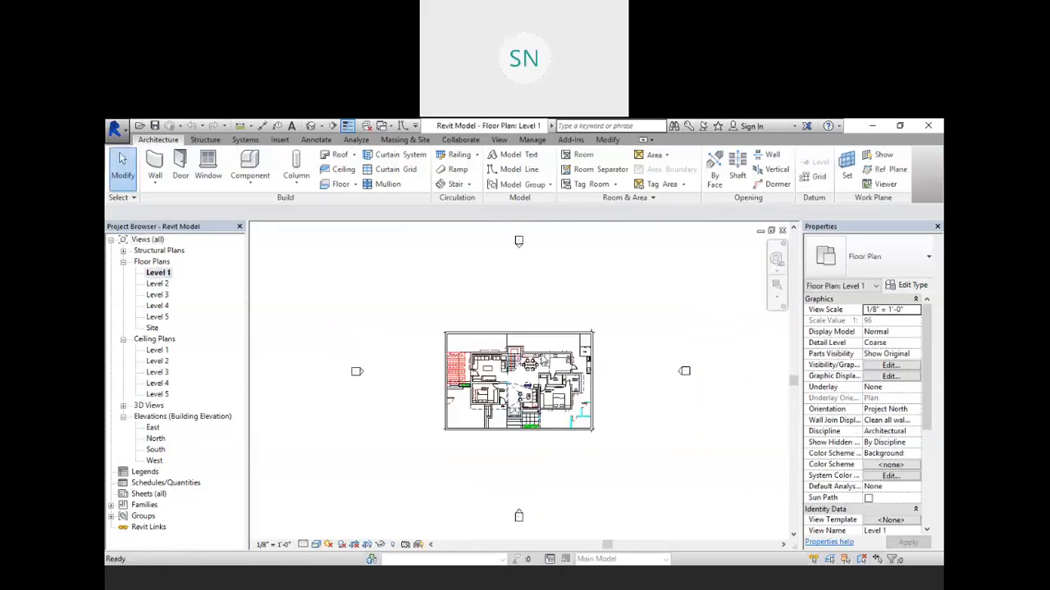
{"action": "scroll", "coordinate": [501, 374], "scroll_direction": "up", "scroll_amount": 5}
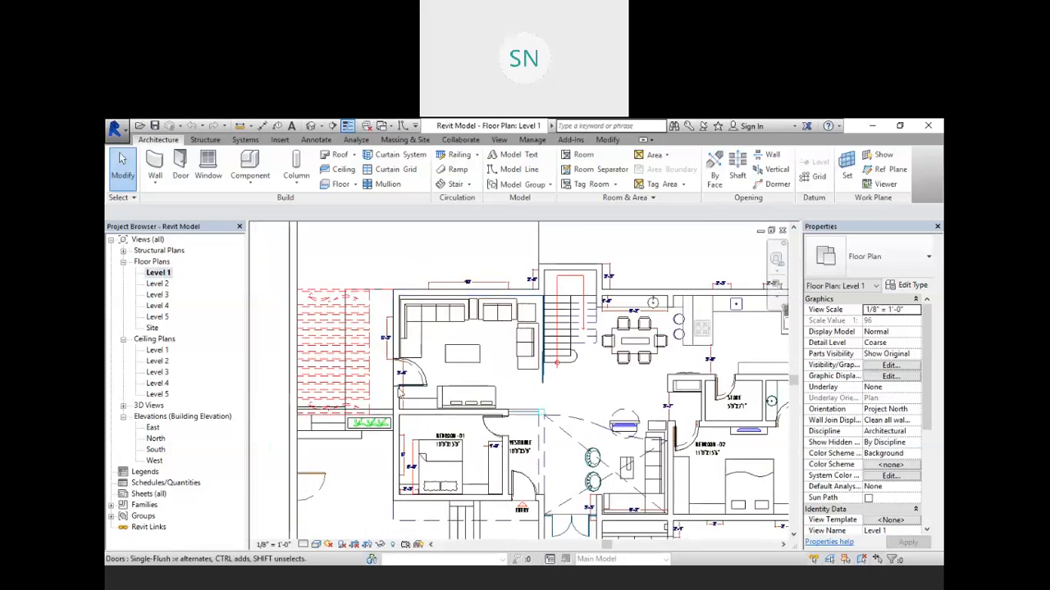
{"action": "middle_click_drag", "start_coordinate": [486, 385], "coordinate": [504, 321]}
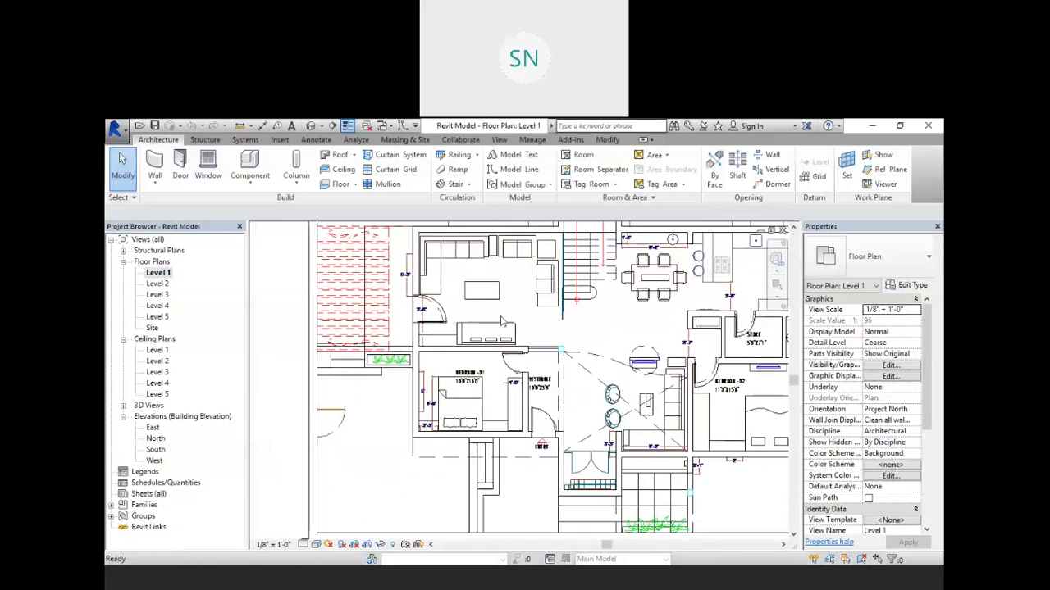
{"action": "scroll", "coordinate": [552, 396], "scroll_direction": "down", "scroll_amount": 2}
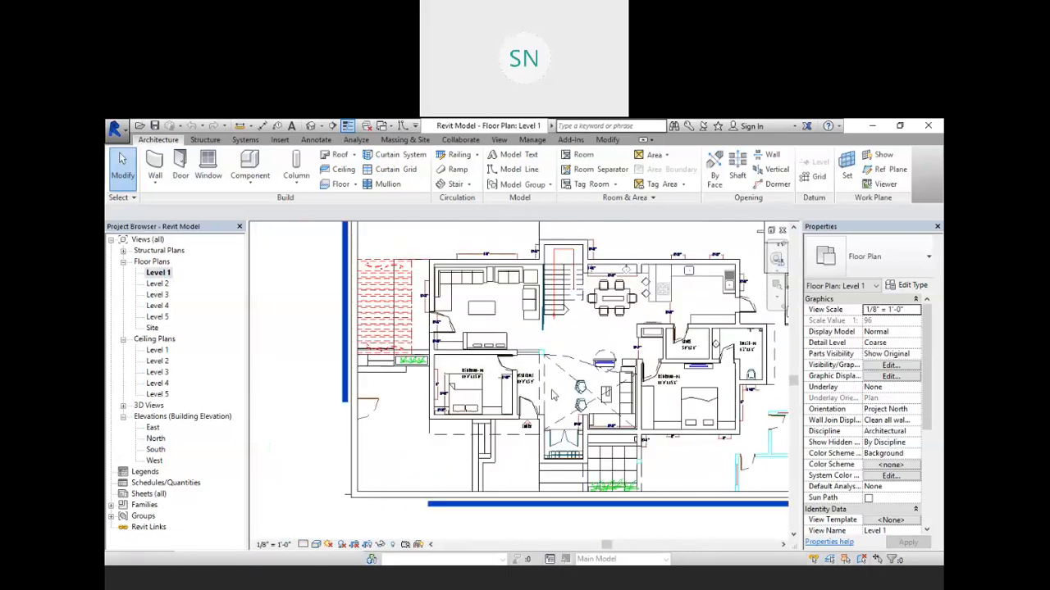
{"action": "scroll", "coordinate": [552, 396], "scroll_direction": "down", "scroll_amount": 2}
{"action": "double_click", "coordinate": [158, 283]}
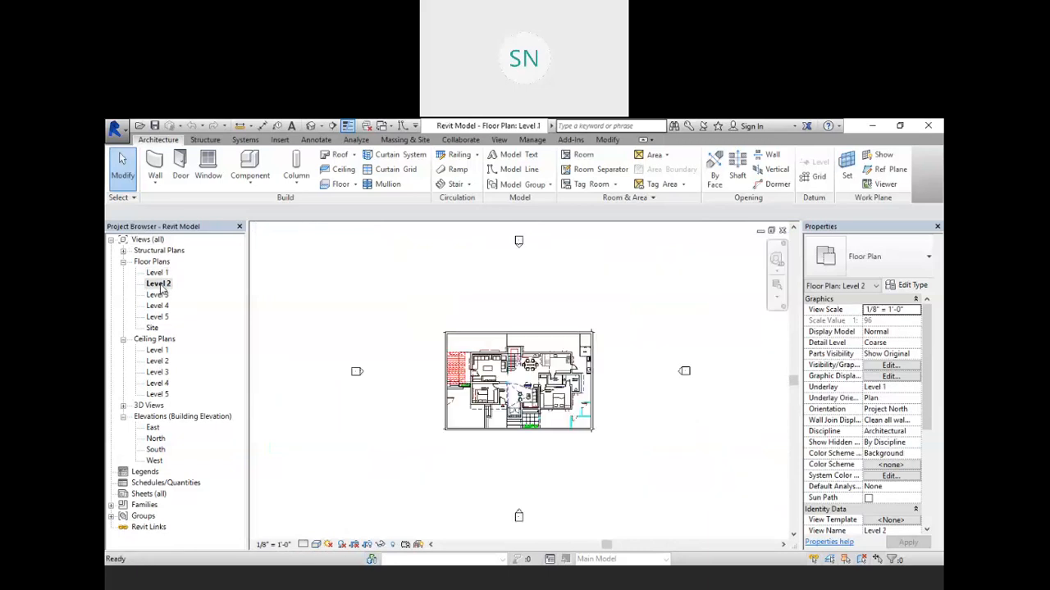
{"action": "scroll", "coordinate": [523, 395], "scroll_direction": "up", "scroll_amount": 2}
{"action": "double_click", "coordinate": [157, 295]}
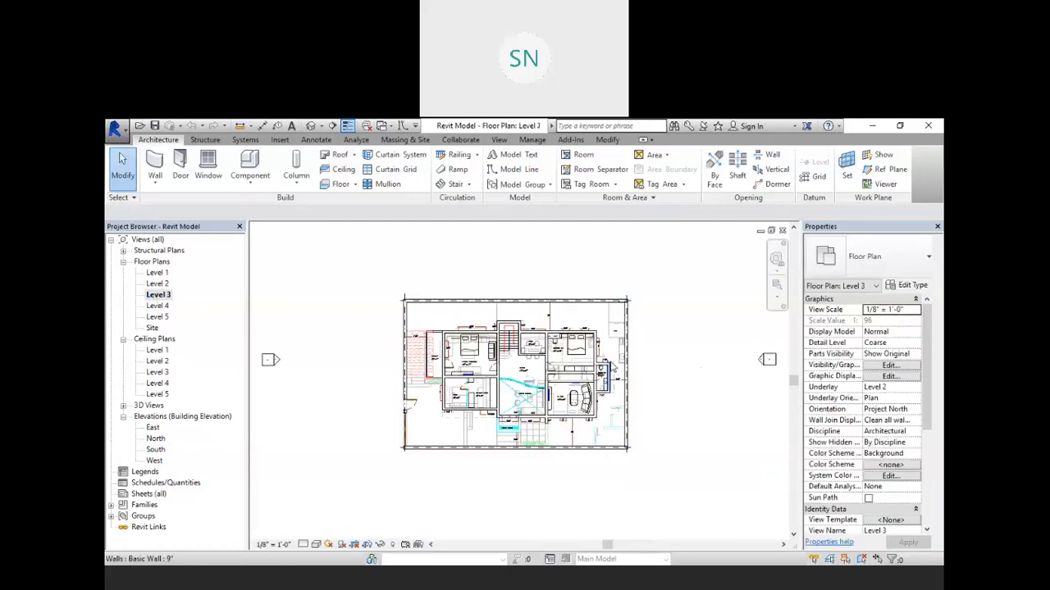
{"action": "scroll", "coordinate": [612, 367], "scroll_direction": "up", "scroll_amount": 3}
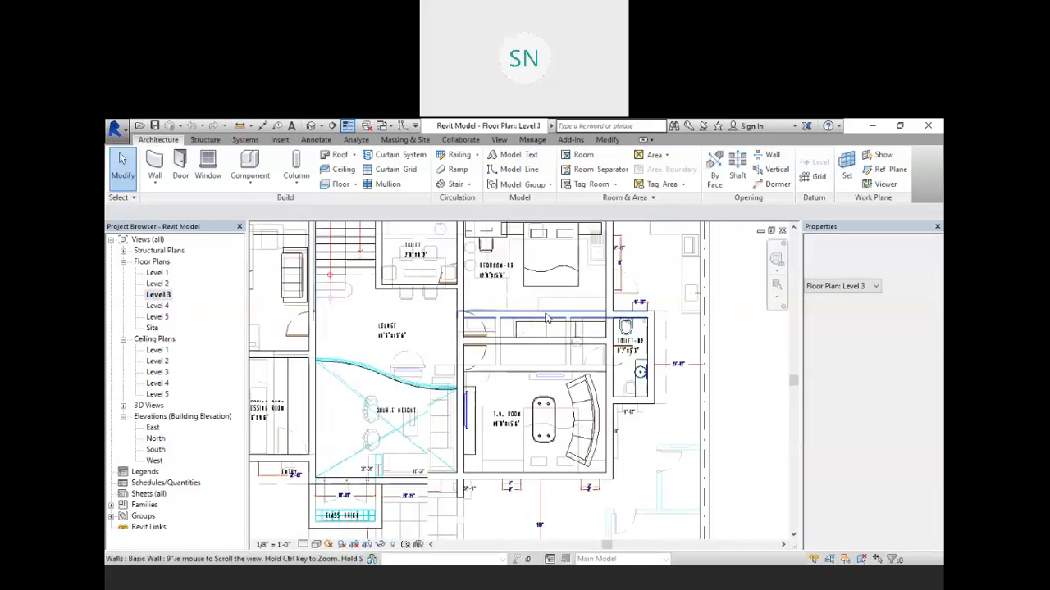
{"action": "scroll", "coordinate": [539, 394], "scroll_direction": "down", "scroll_amount": 2}
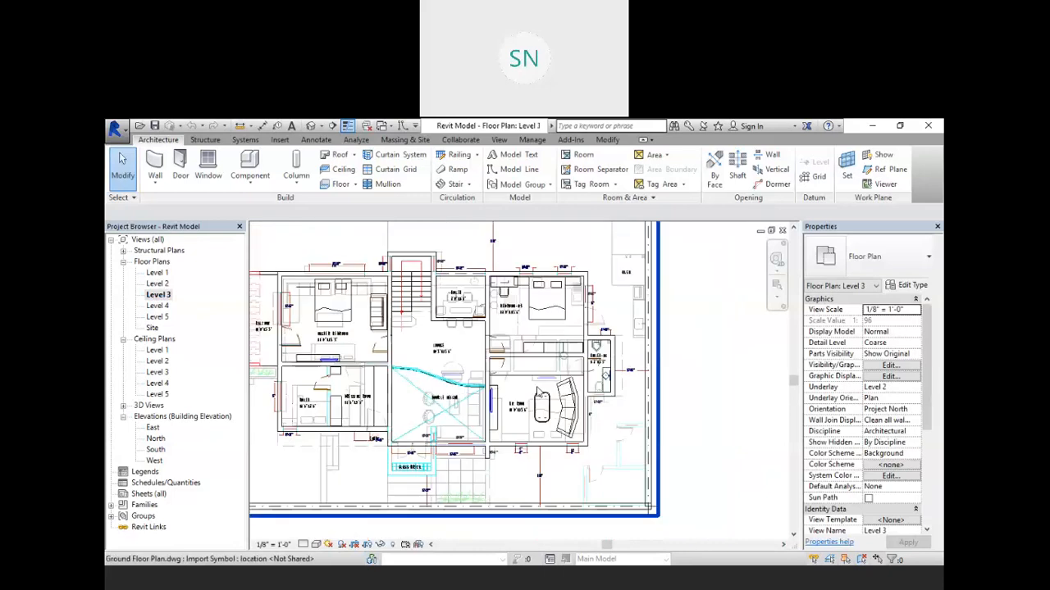
{"action": "middle_click_drag", "start_coordinate": [539, 396], "coordinate": [637, 375]}
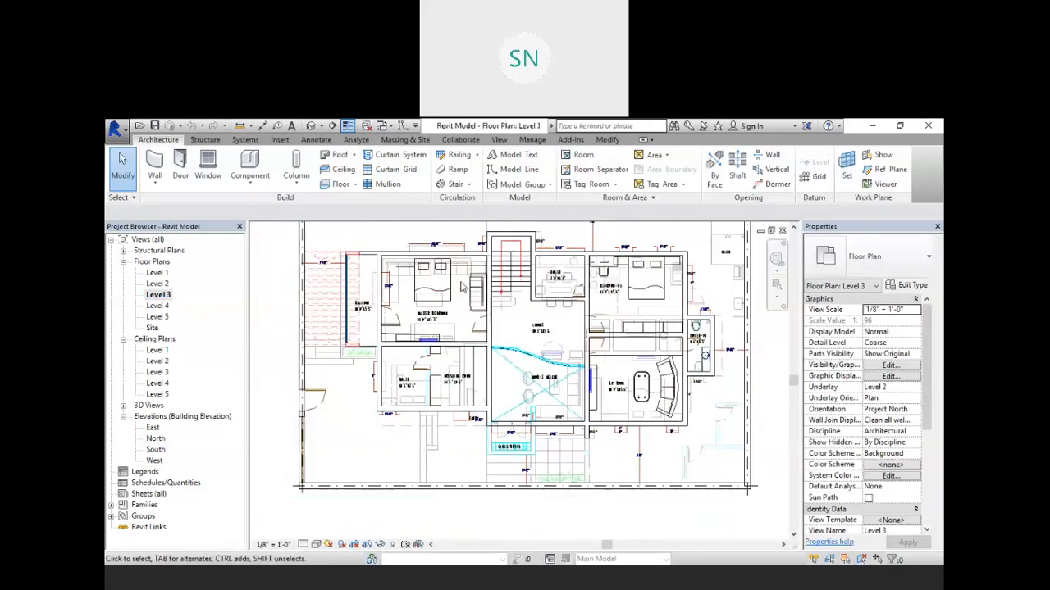
{"action": "scroll", "coordinate": [591, 386], "scroll_direction": "up", "scroll_amount": 1}
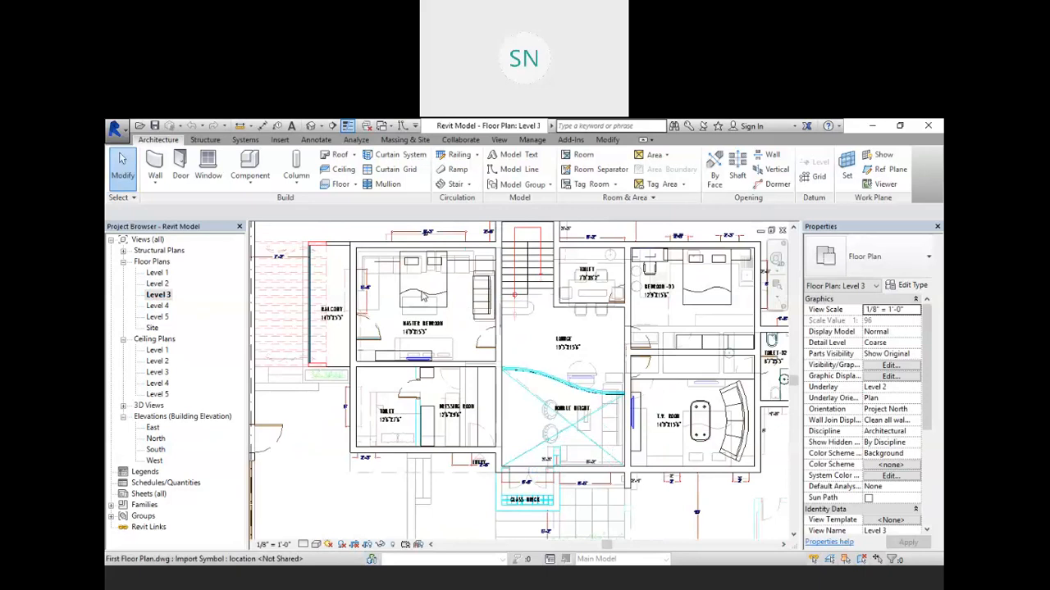
{"action": "scroll", "coordinate": [535, 380], "scroll_direction": "down", "scroll_amount": 2}
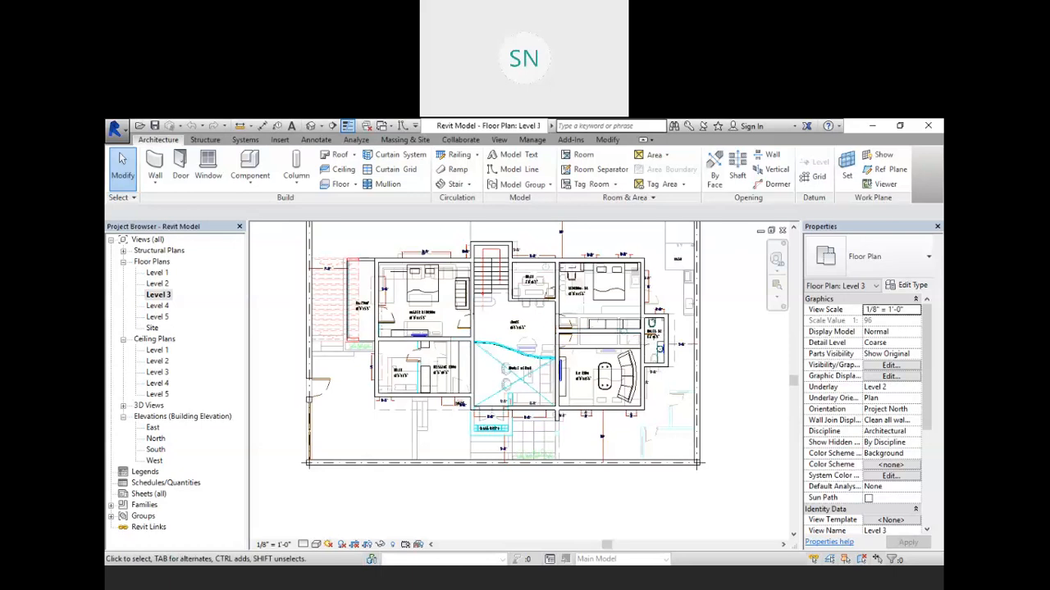
{"action": "scroll", "coordinate": [594, 478], "scroll_direction": "down", "scroll_amount": 1}
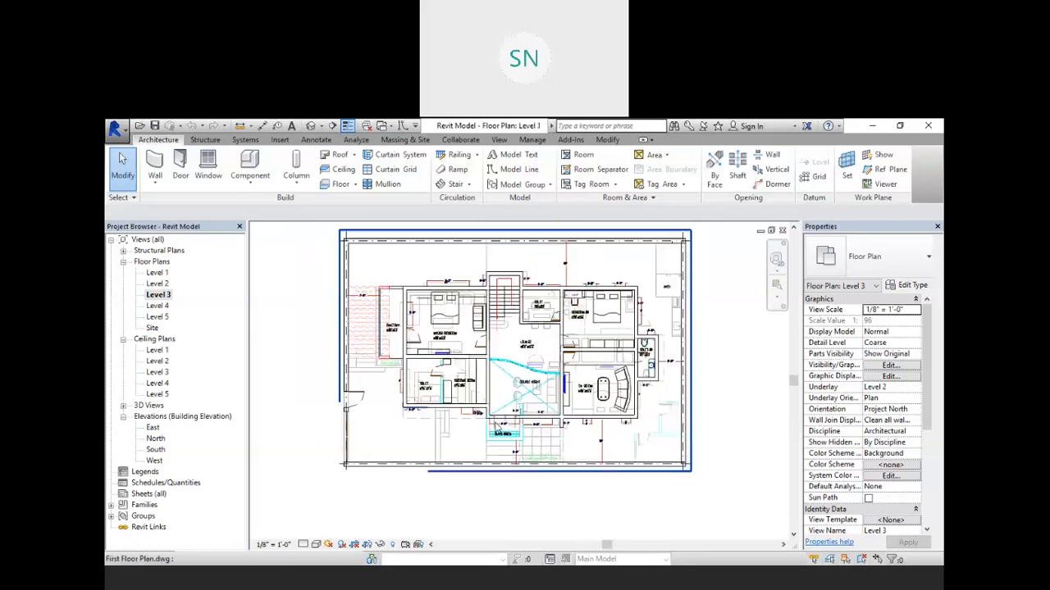
{"action": "middle_click_drag", "start_coordinate": [494, 428], "coordinate": [530, 450]}
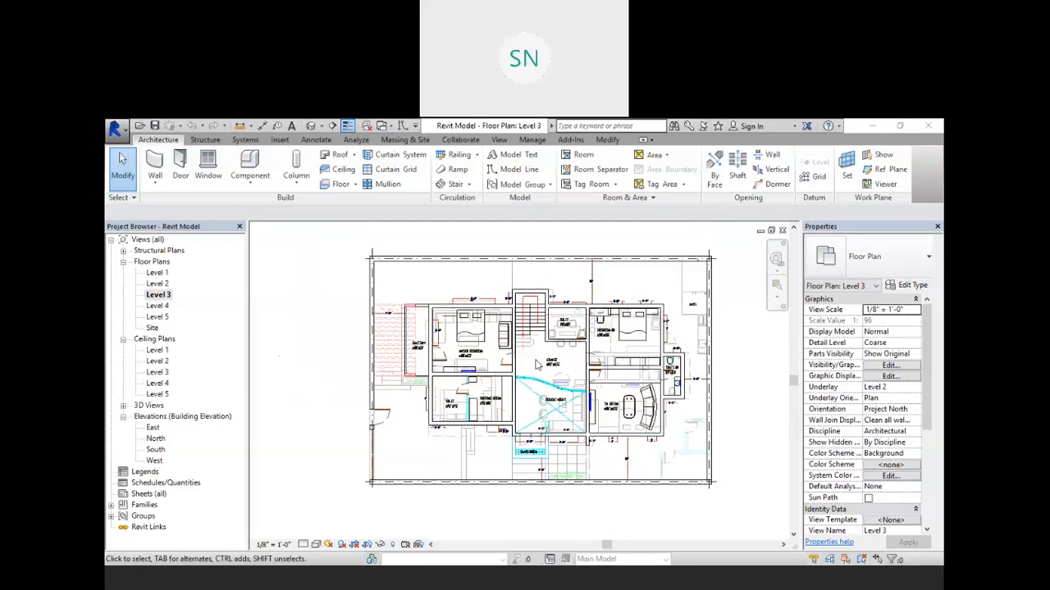
Step: Open Rendering for the 3D view and choose the Interior: Artificial only scheme at Draft quality
{"action": "left_click", "coordinate": [314, 127]}
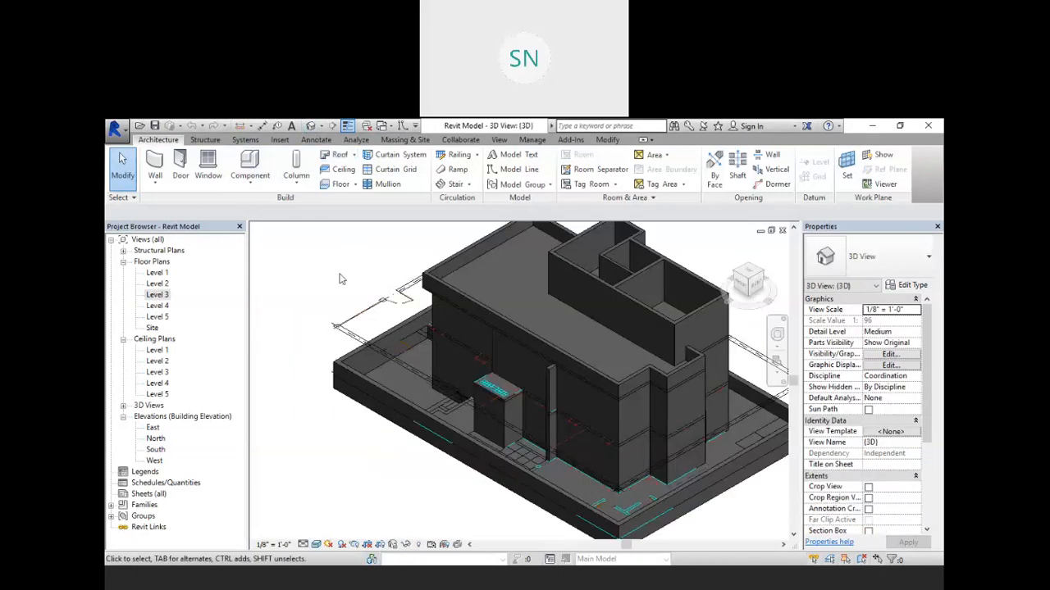
{"action": "key", "text": "r"}
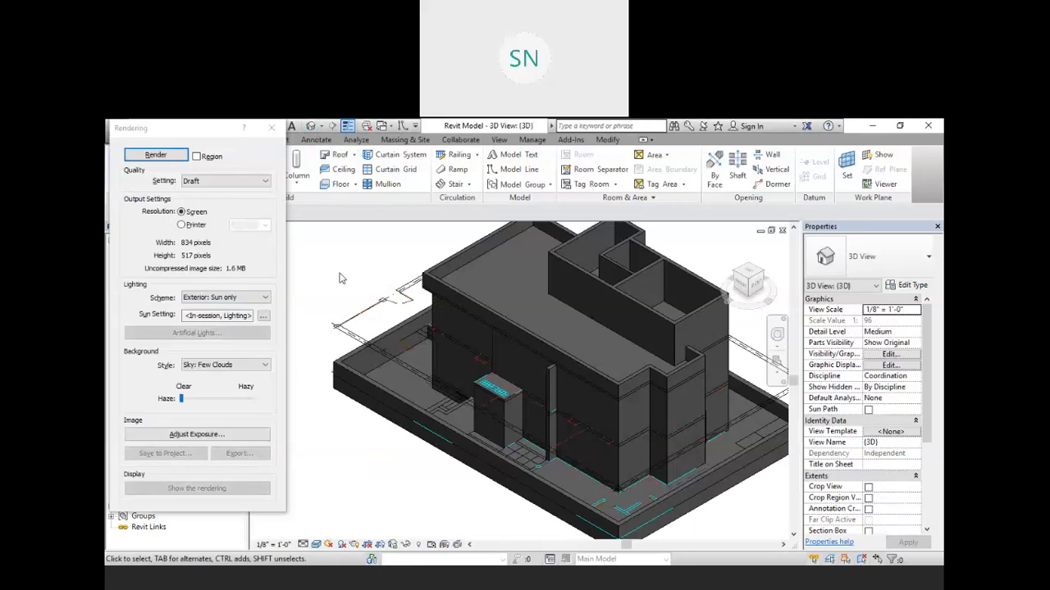
{"action": "left_click", "coordinate": [123, 131]}
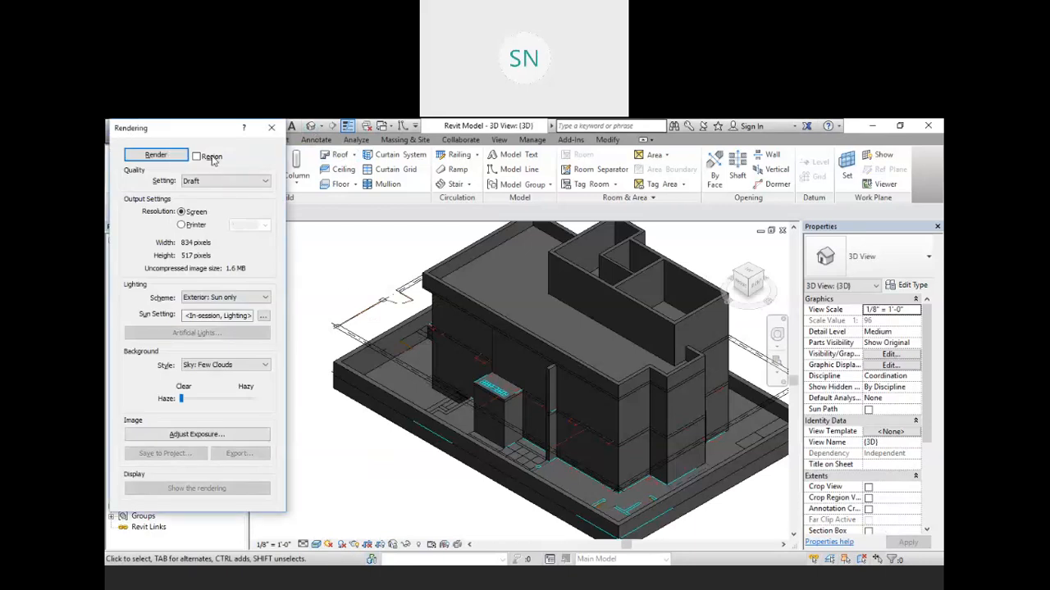
{"action": "left_click_drag", "start_coordinate": [123, 131], "coordinate": [212, 158]}
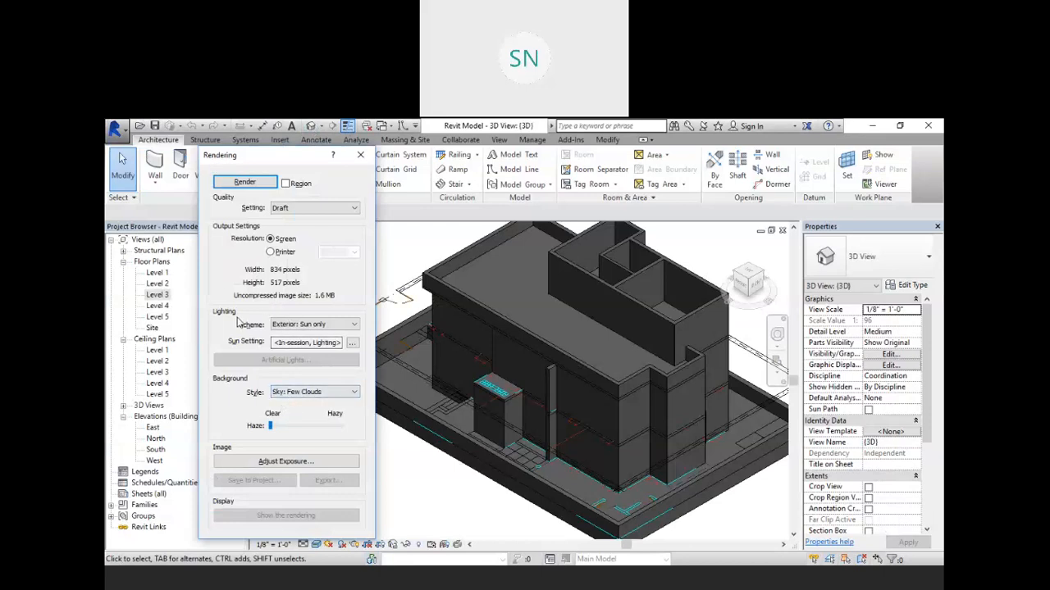
{"action": "left_click", "coordinate": [341, 325]}
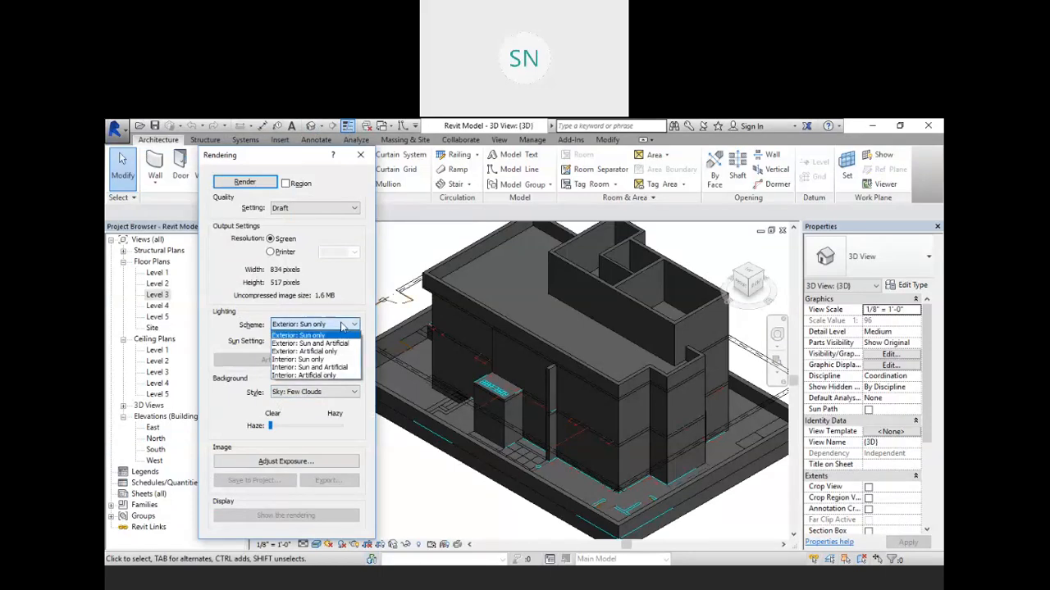
{"action": "left_click", "coordinate": [344, 376]}
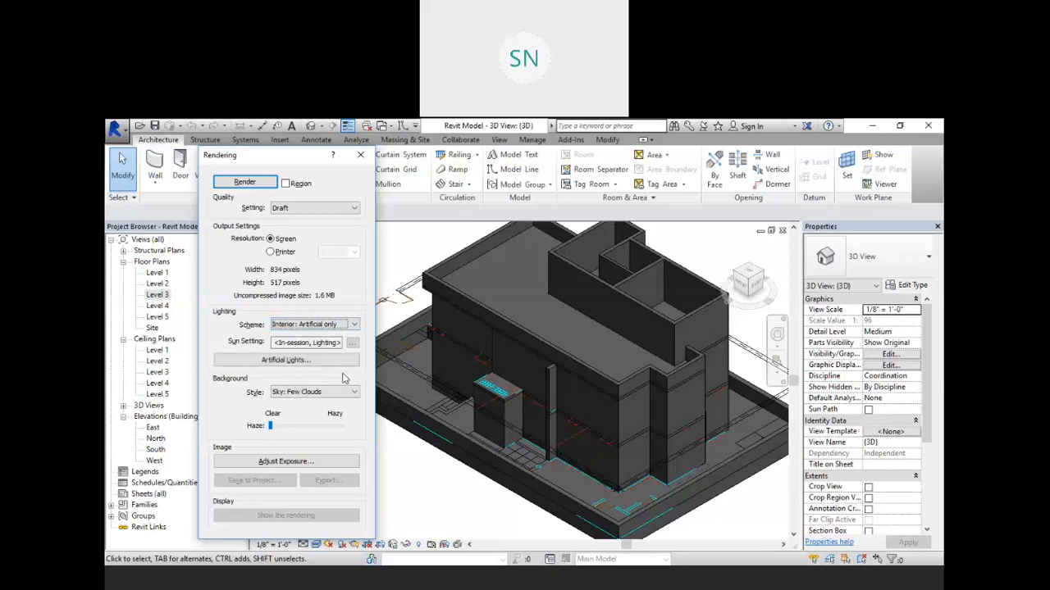
{"action": "left_click", "coordinate": [310, 210]}
{"action": "left_click", "coordinate": [305, 220]}
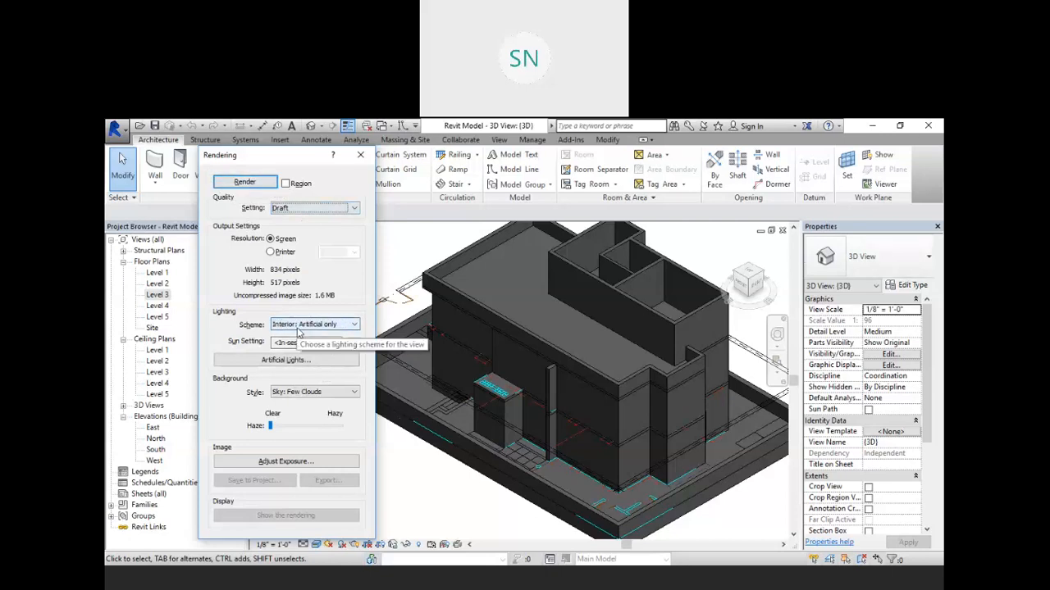
Step: Switch the lighting scheme to Exterior: Sun only and close the Rendering dialog
{"action": "left_click", "coordinate": [311, 324]}
{"action": "left_click", "coordinate": [312, 336]}
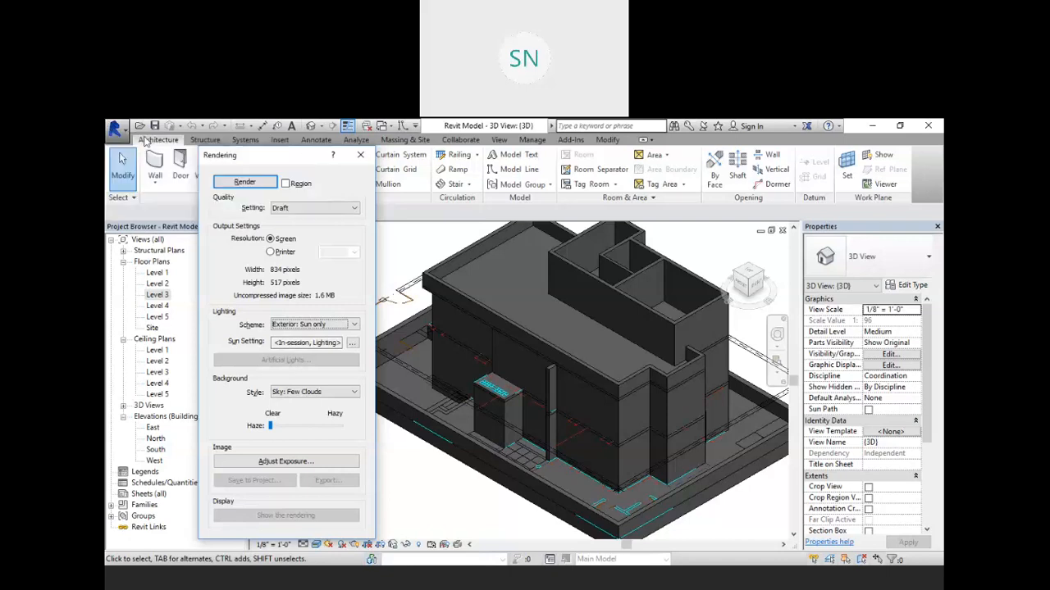
{"action": "left_click", "coordinate": [360, 158]}
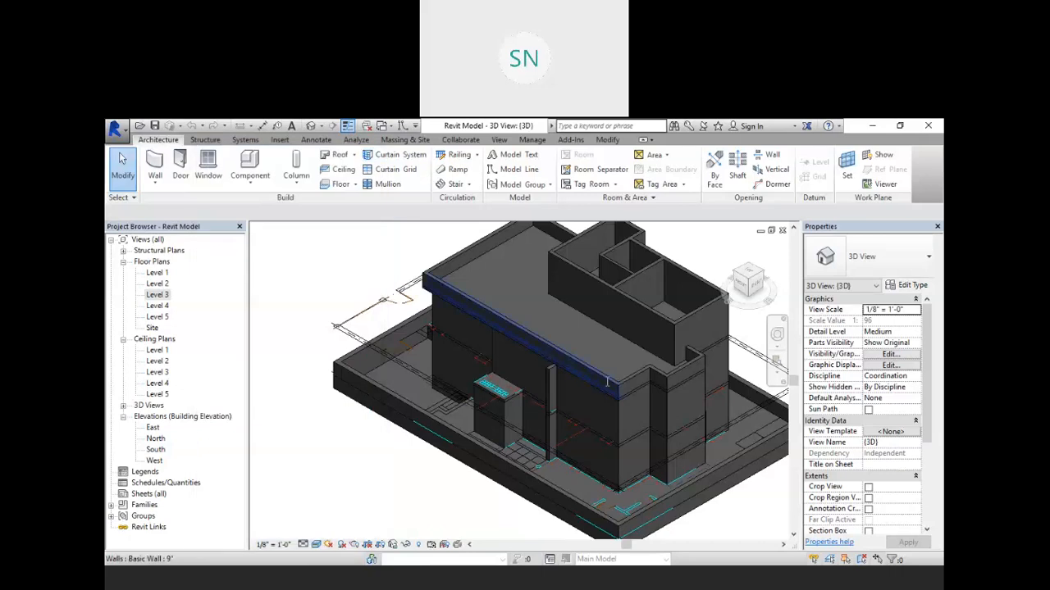
Step: Close the Revit Model project views and the project without saving changes
{"action": "left_click", "coordinate": [782, 230]}
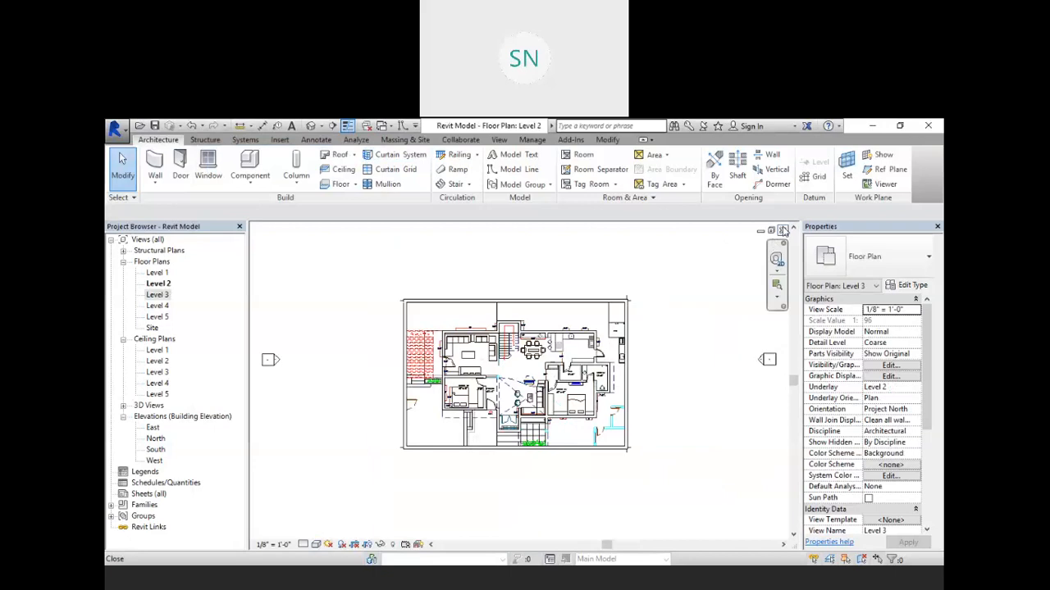
{"action": "left_click", "coordinate": [782, 230]}
{"action": "left_click", "coordinate": [783, 230]}
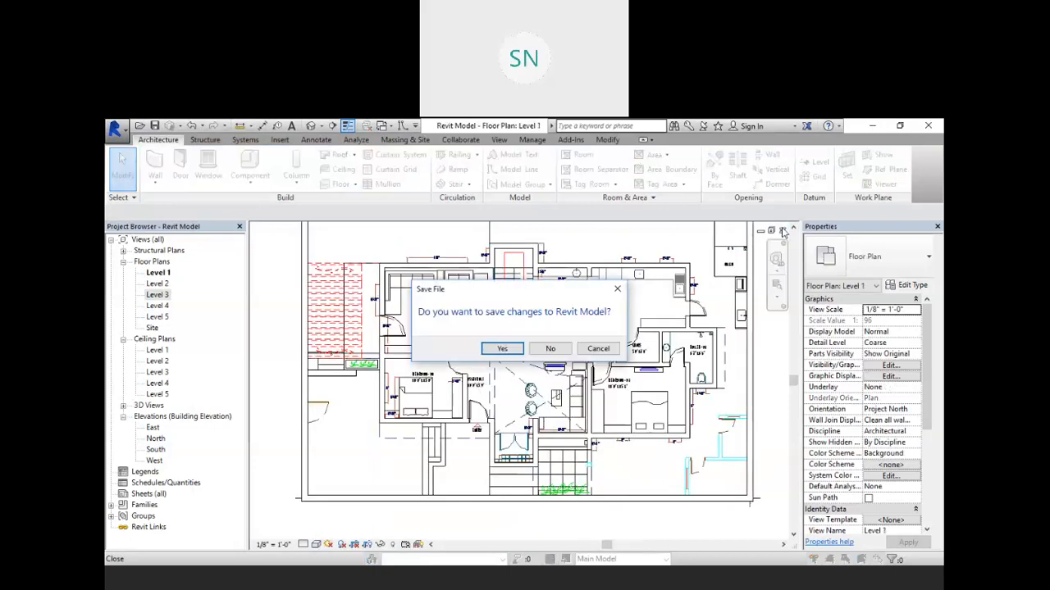
{"action": "left_click", "coordinate": [550, 348]}
Step: Open the South elevation view of Project3
{"action": "scroll", "coordinate": [576, 338], "scroll_direction": "down", "scroll_amount": 5}
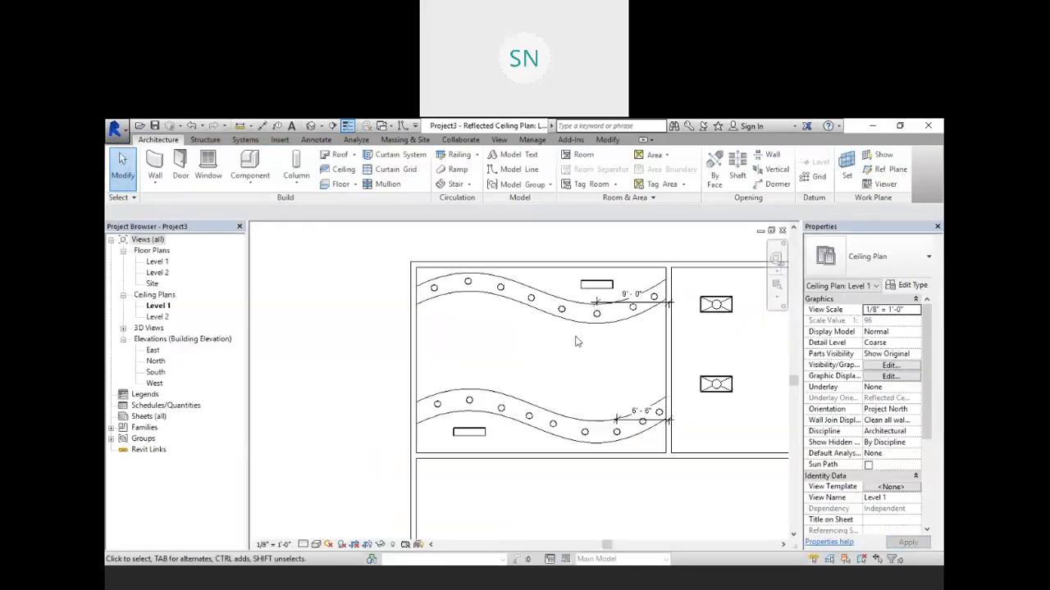
{"action": "middle_click_drag", "start_coordinate": [652, 411], "coordinate": [597, 394]}
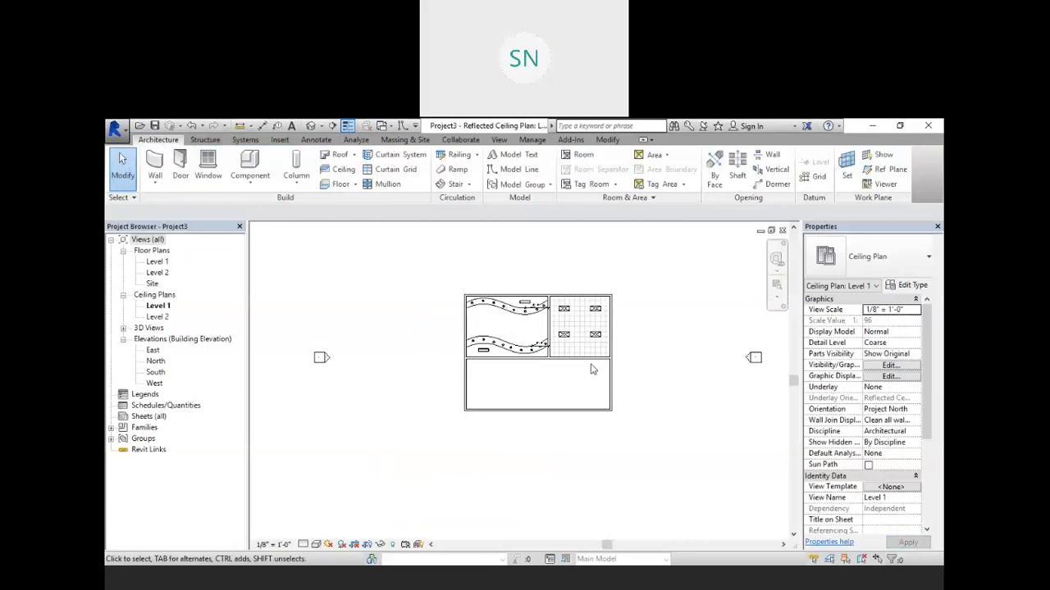
{"action": "left_click", "coordinate": [154, 372]}
{"action": "double_click", "coordinate": [152, 372]}
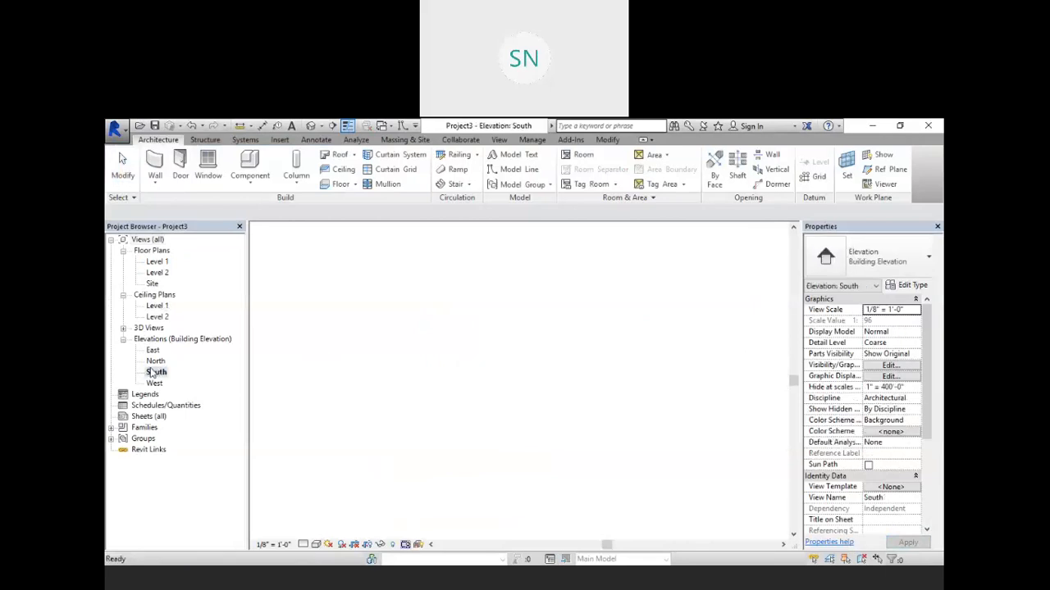
Step: Add Levels 3 to 5 in the South elevation by picking existing level lines with a 10' 0" offset
{"action": "mouse_move", "coordinate": [526, 420]}
{"action": "middle_mouse_down"}
{"action": "mouse_move", "coordinate": [529, 429]}
{"action": "mouse_move", "coordinate": [522, 411]}
{"action": "mouse_move", "coordinate": [511, 420]}
{"action": "middle_mouse_up"}
{"action": "scroll", "coordinate": [518, 424], "scroll_direction": "down", "scroll_amount": 1}
{"action": "left_click", "coordinate": [815, 162]}
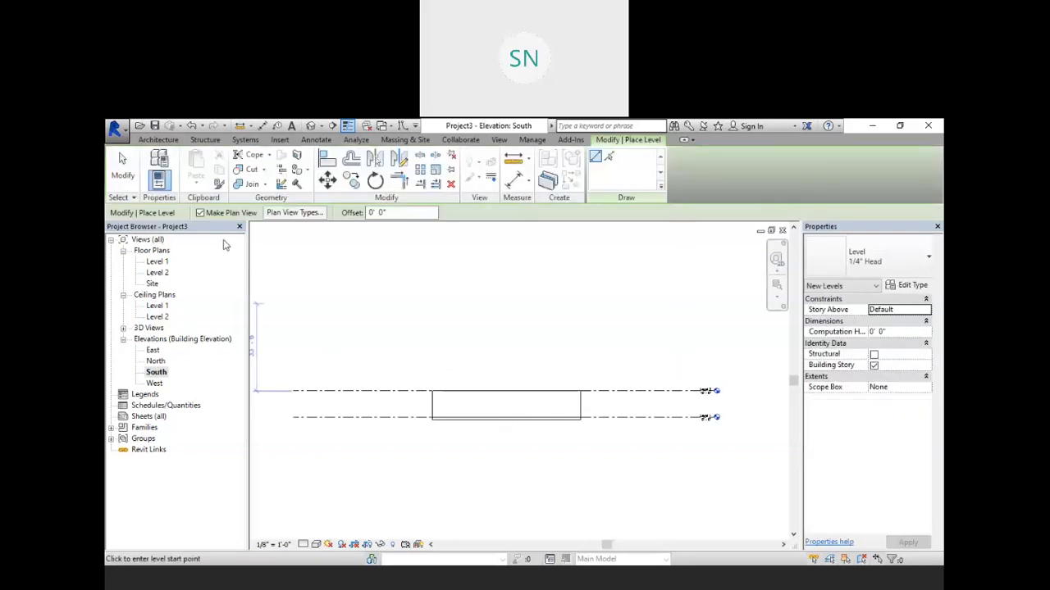
{"action": "left_click", "coordinate": [607, 158]}
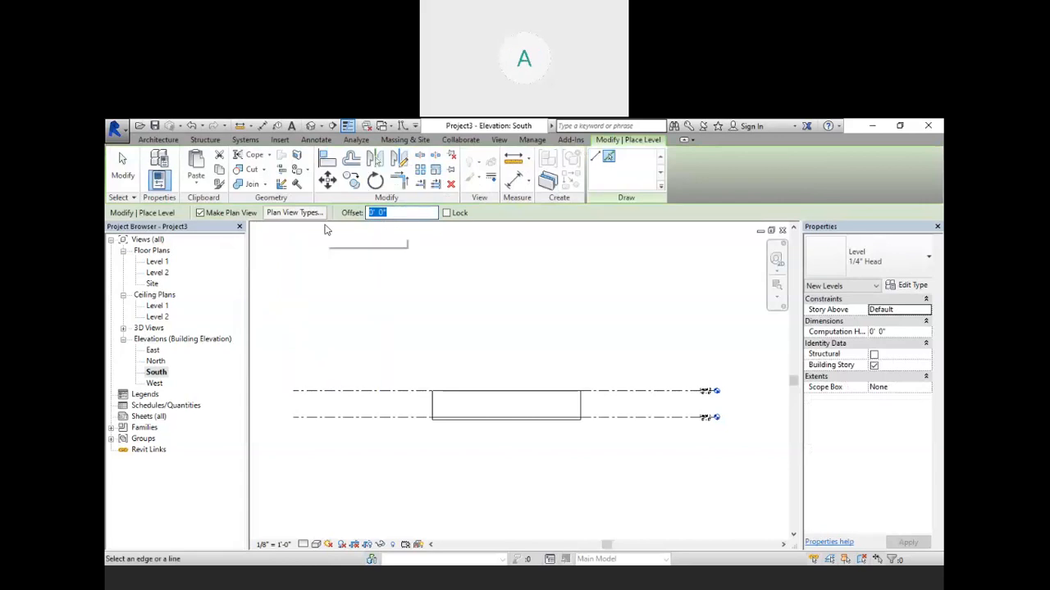
{"action": "type", "text": "1"}
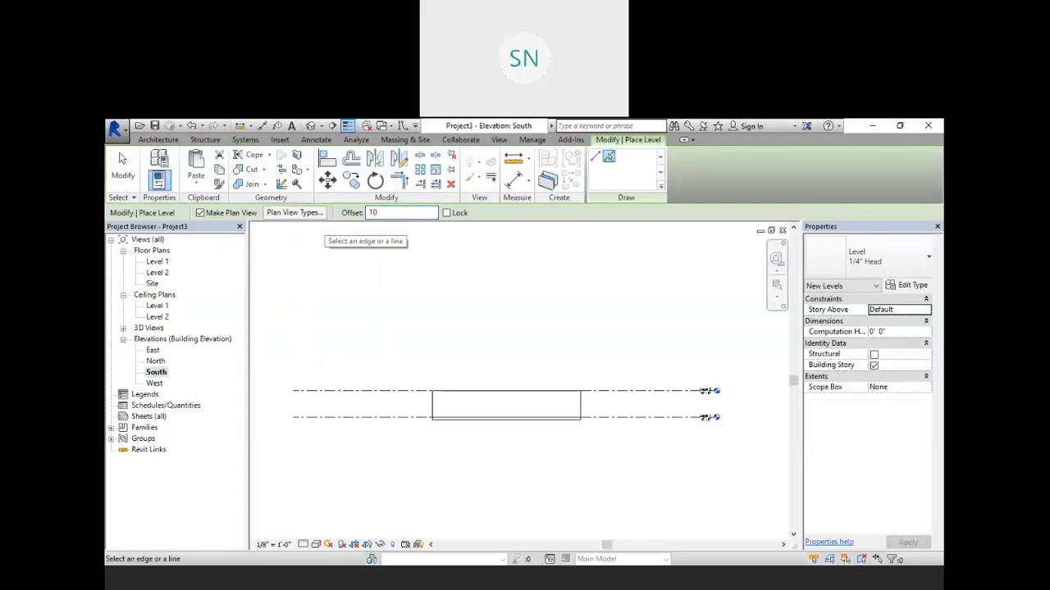
{"action": "left_click", "coordinate": [628, 391]}
{"action": "left_click", "coordinate": [621, 365]}
{"action": "left_click", "coordinate": [614, 338]}
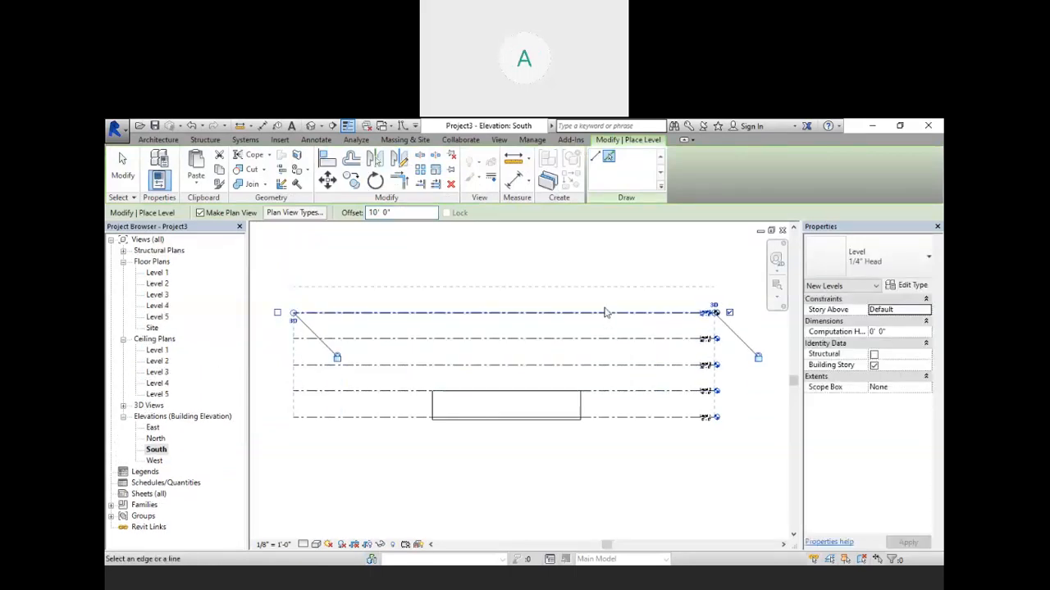
Step: Add Levels 6 and 7 by picking the topmost level lines with the same offset, then cancel the Level tool
{"action": "left_click", "coordinate": [601, 312]}
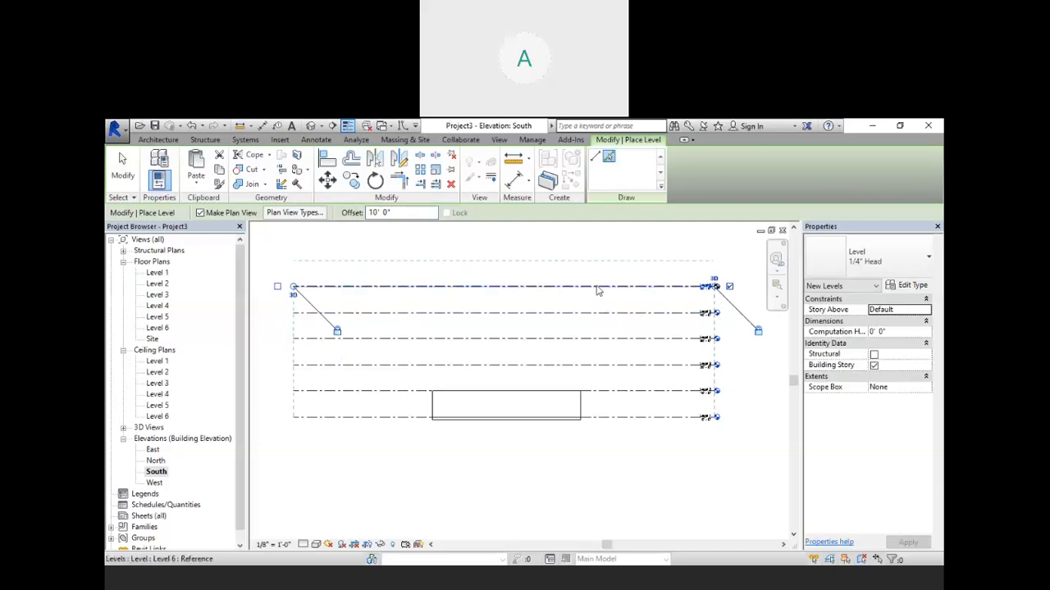
{"action": "left_click", "coordinate": [597, 287]}
{"action": "right_click", "coordinate": [649, 300]}
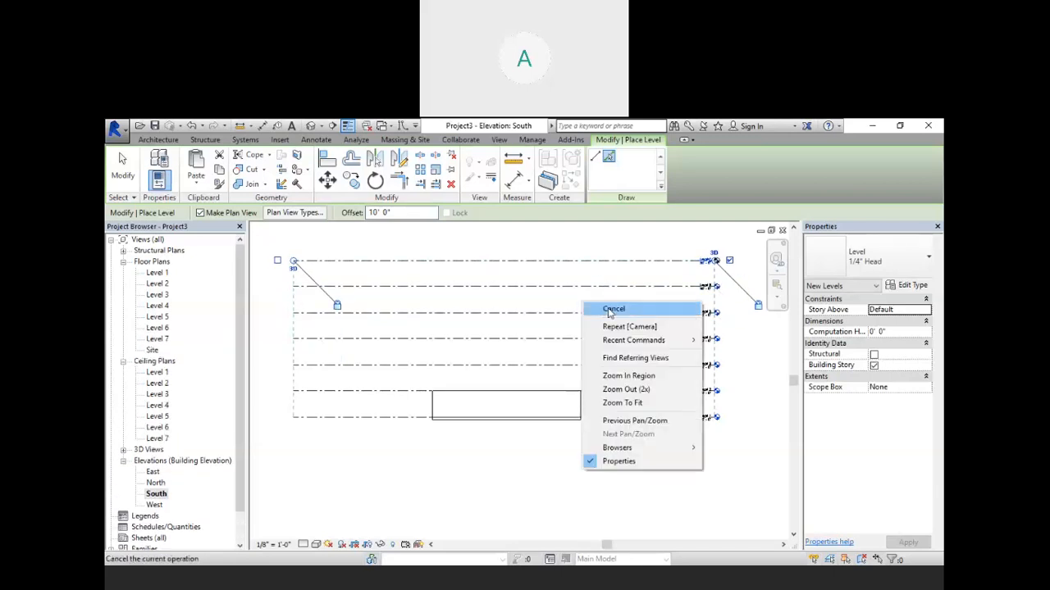
{"action": "right_click", "coordinate": [609, 312]}
{"action": "left_click", "coordinate": [639, 318]}
{"action": "middle_click_drag", "start_coordinate": [633, 328], "coordinate": [624, 380]}
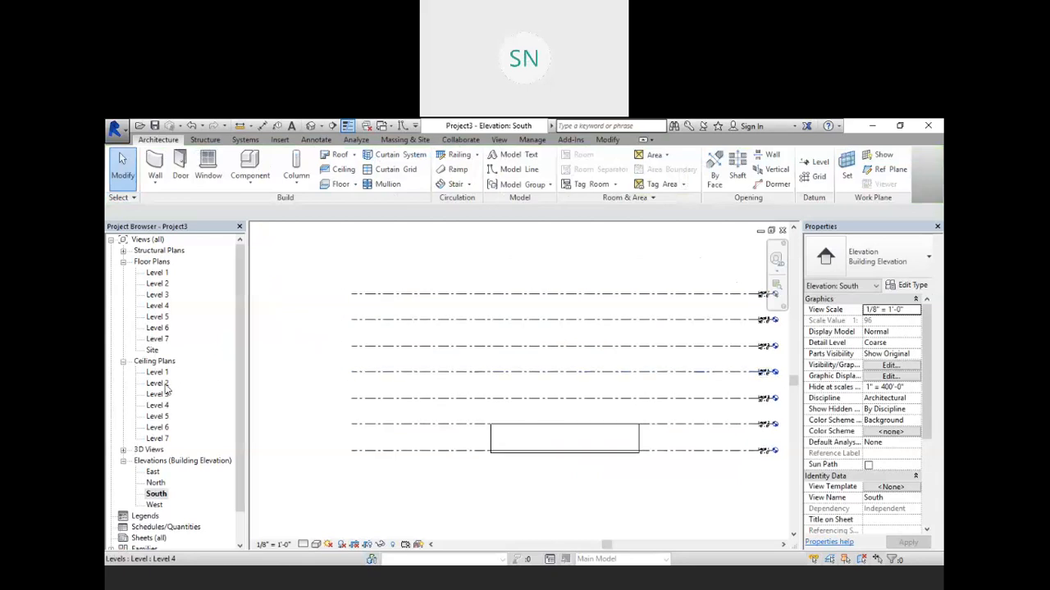
Step: Create a roof by footprint on Level 2, sketching a rectangle around the building outline
{"action": "double_click", "coordinate": [156, 283]}
{"action": "scroll", "coordinate": [598, 380], "scroll_direction": "up", "scroll_amount": 2}
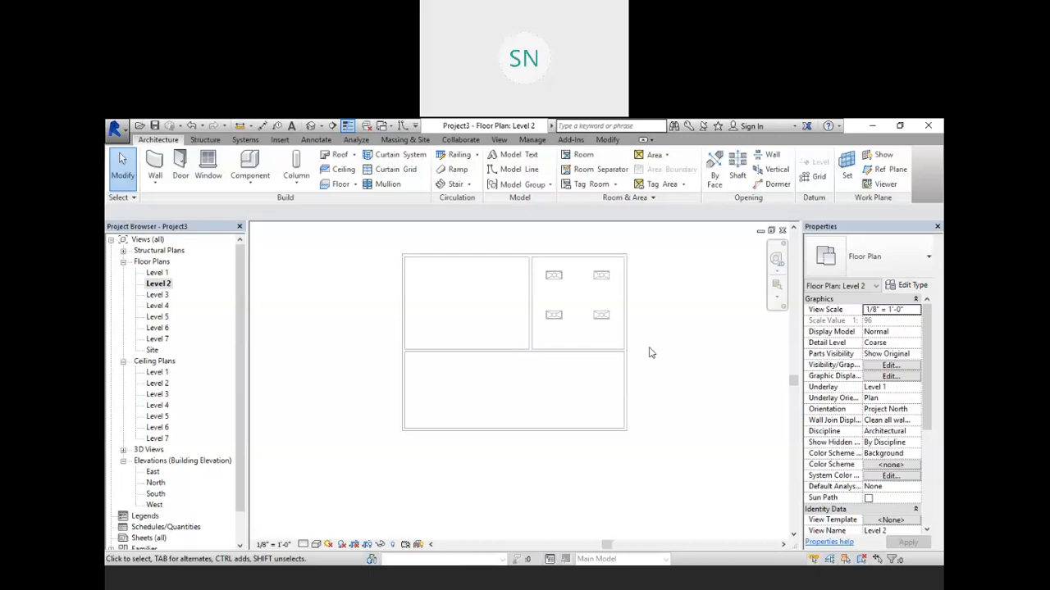
{"action": "scroll", "coordinate": [520, 386], "scroll_direction": "down", "scroll_amount": 2}
{"action": "middle_click_drag", "start_coordinate": [520, 386], "coordinate": [557, 391]}
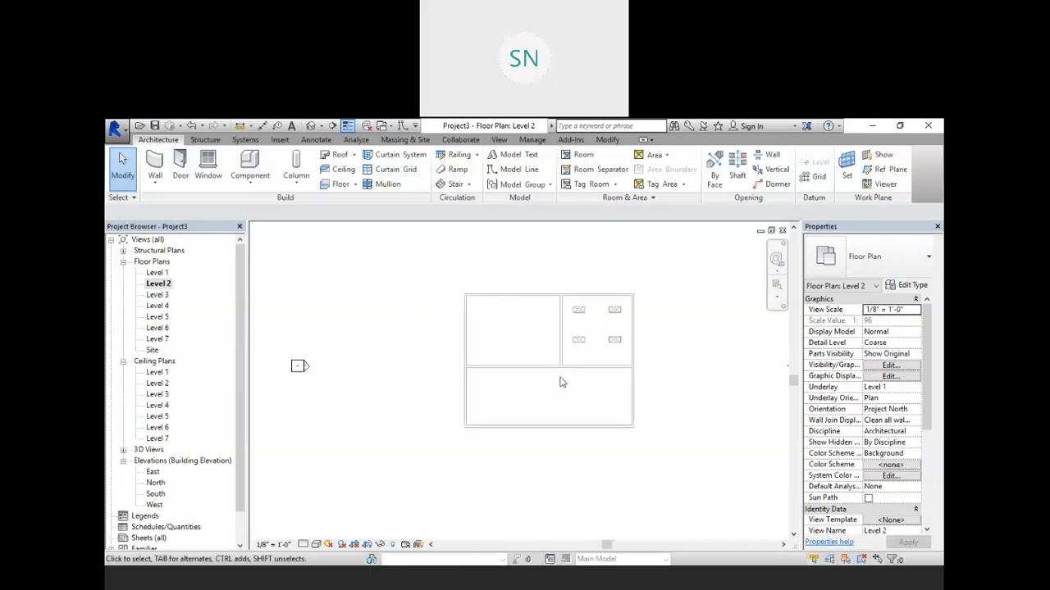
{"action": "scroll", "coordinate": [561, 382], "scroll_direction": "up", "scroll_amount": 1}
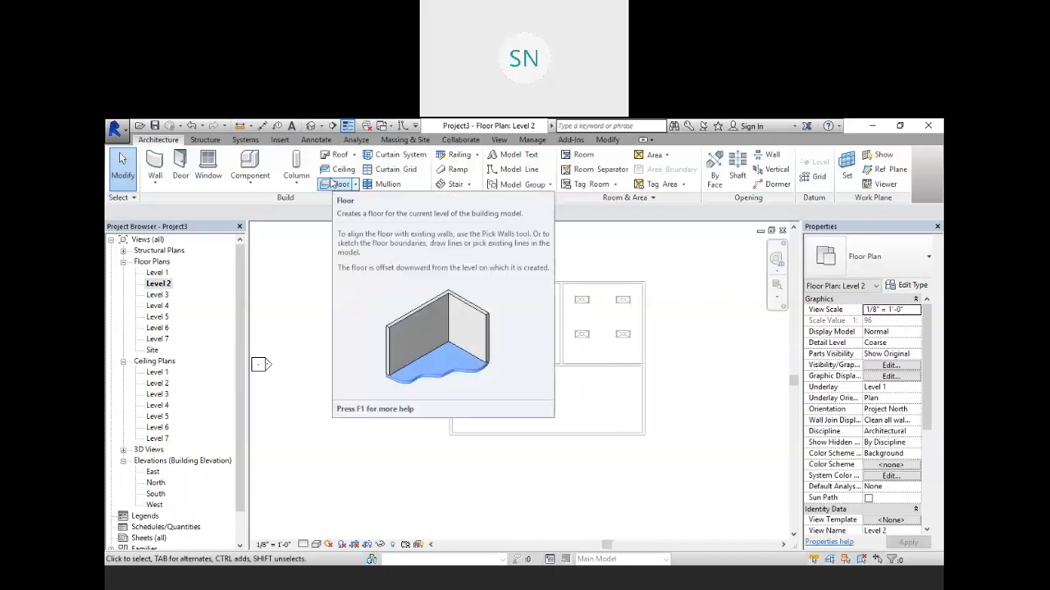
{"action": "left_click", "coordinate": [335, 157]}
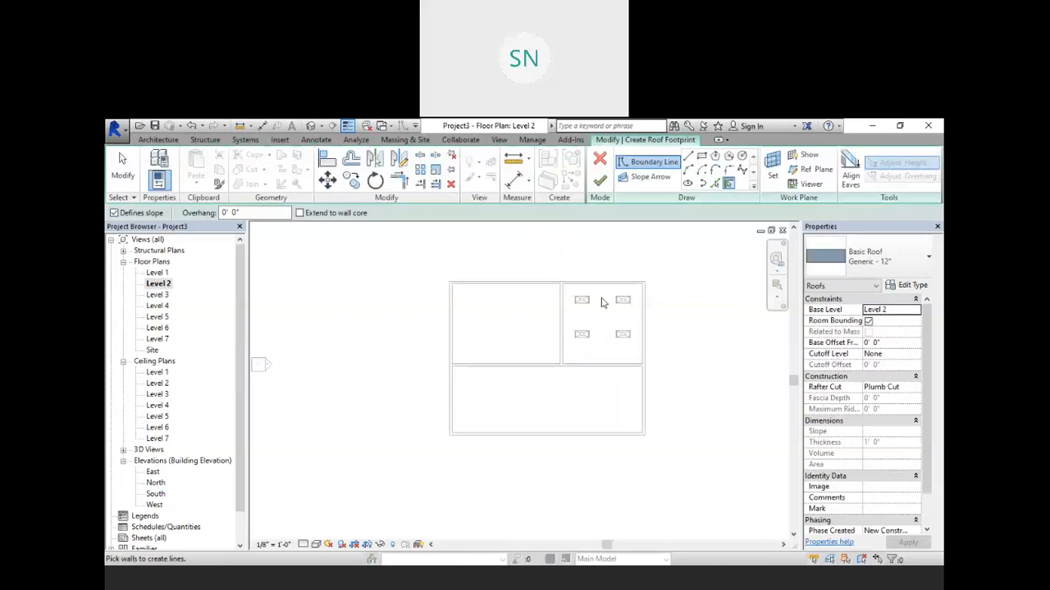
{"action": "left_click", "coordinate": [701, 156]}
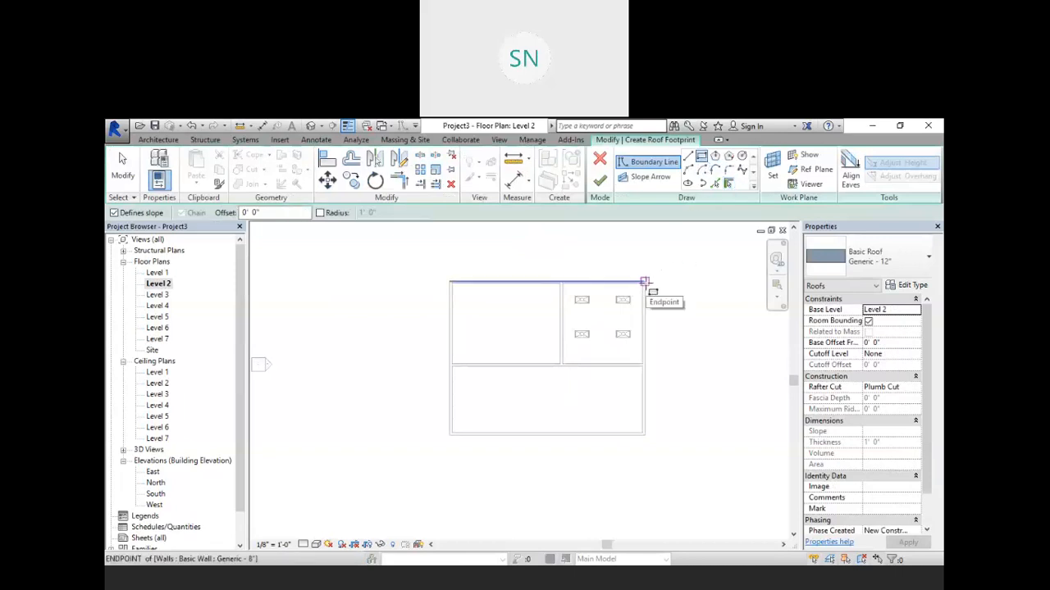
{"action": "left_click", "coordinate": [643, 283]}
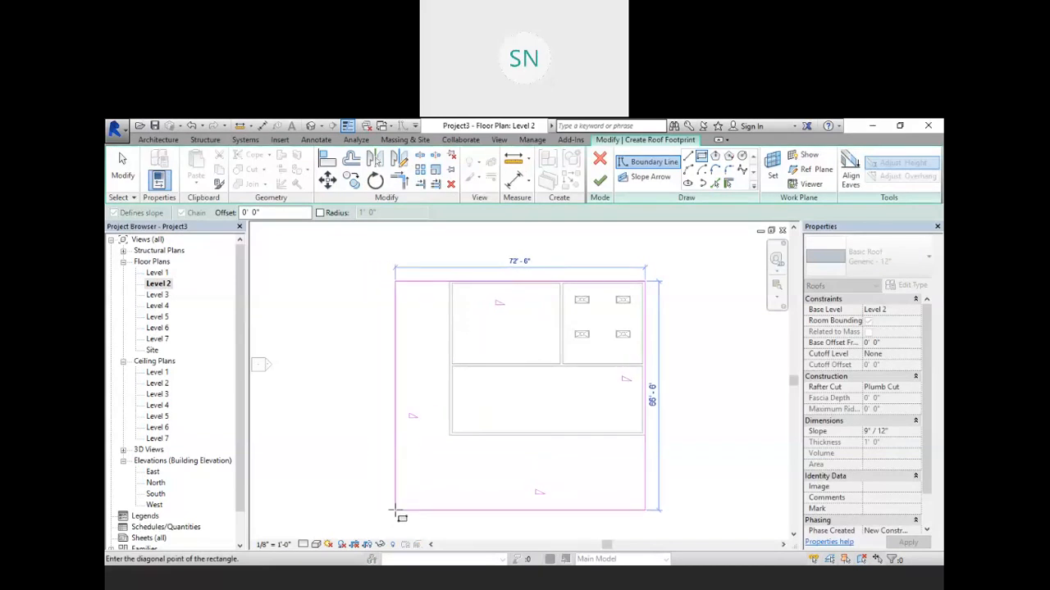
{"action": "left_click", "coordinate": [449, 522]}
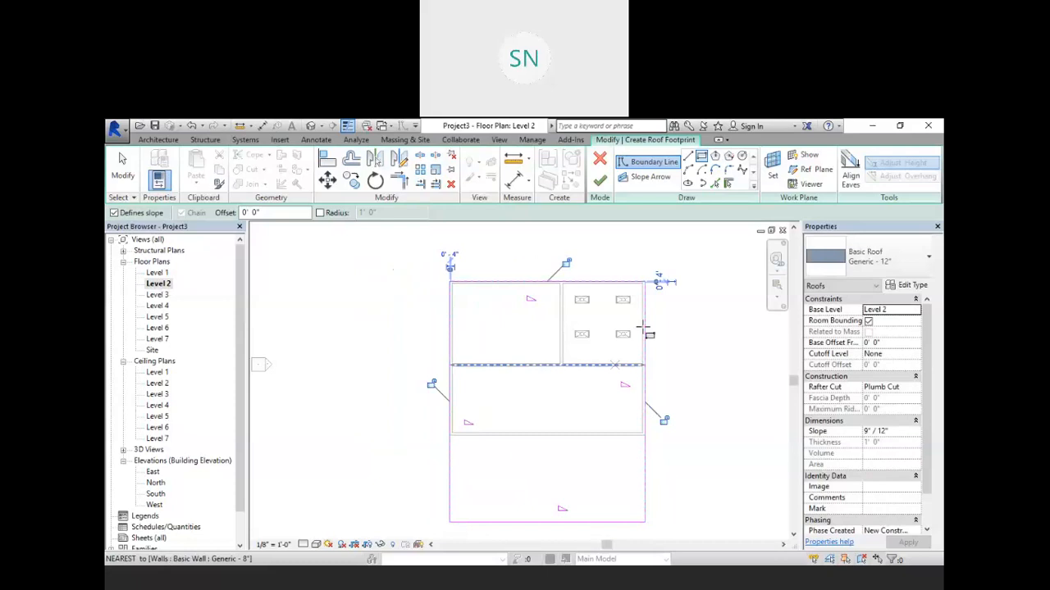
{"action": "left_click", "coordinate": [600, 183]}
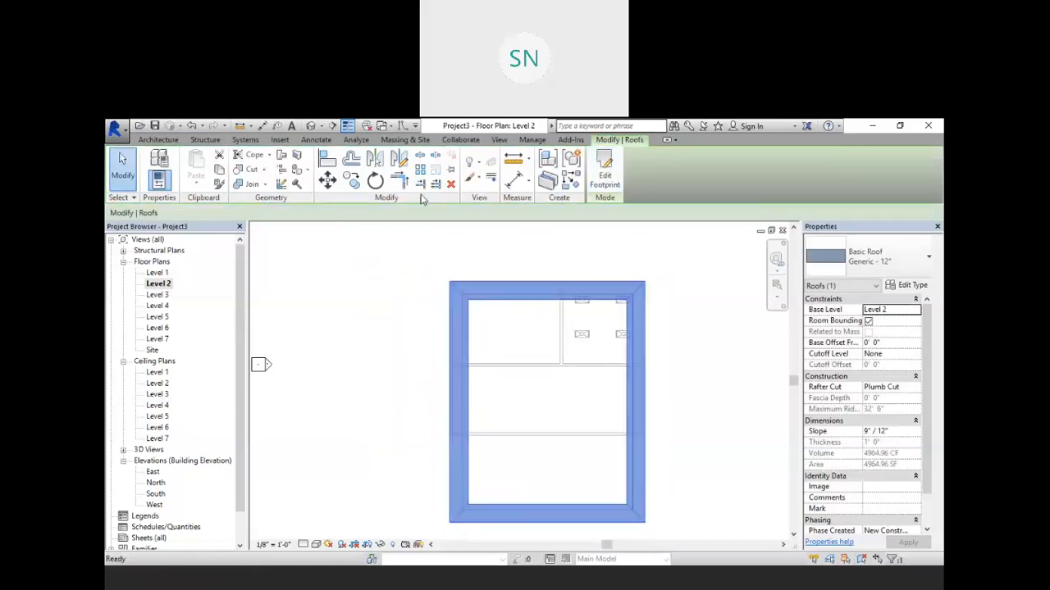
Step: Reset the temporary hide/isolate in the 3D view and inspect the new roof from several angles
{"action": "left_click", "coordinate": [311, 126]}
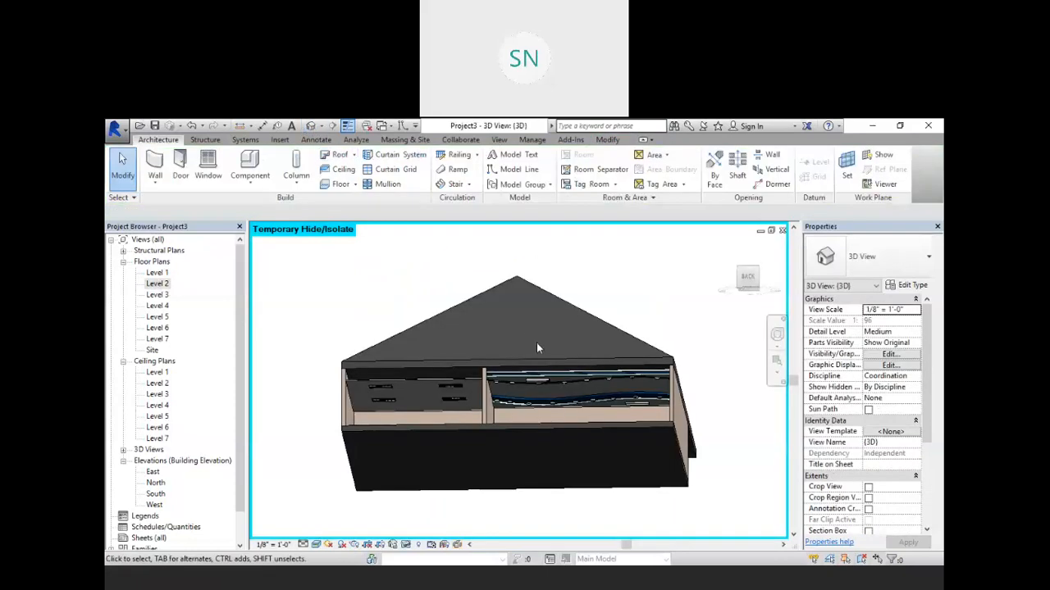
{"action": "middle_click_drag", "start_coordinate": [535, 341], "coordinate": [559, 370], "text": "shift"}
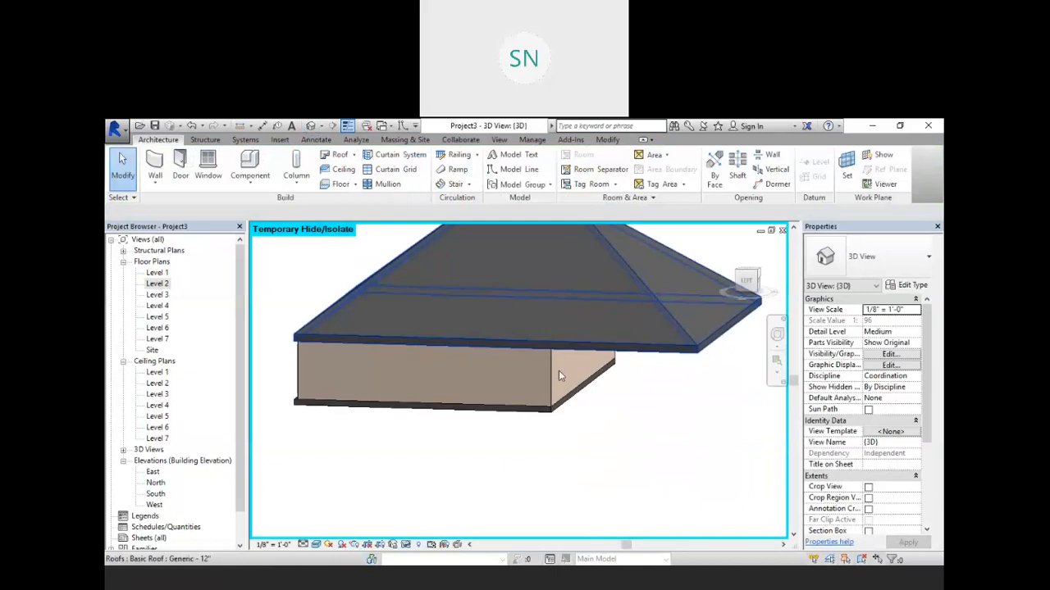
{"action": "left_click", "coordinate": [406, 545]}
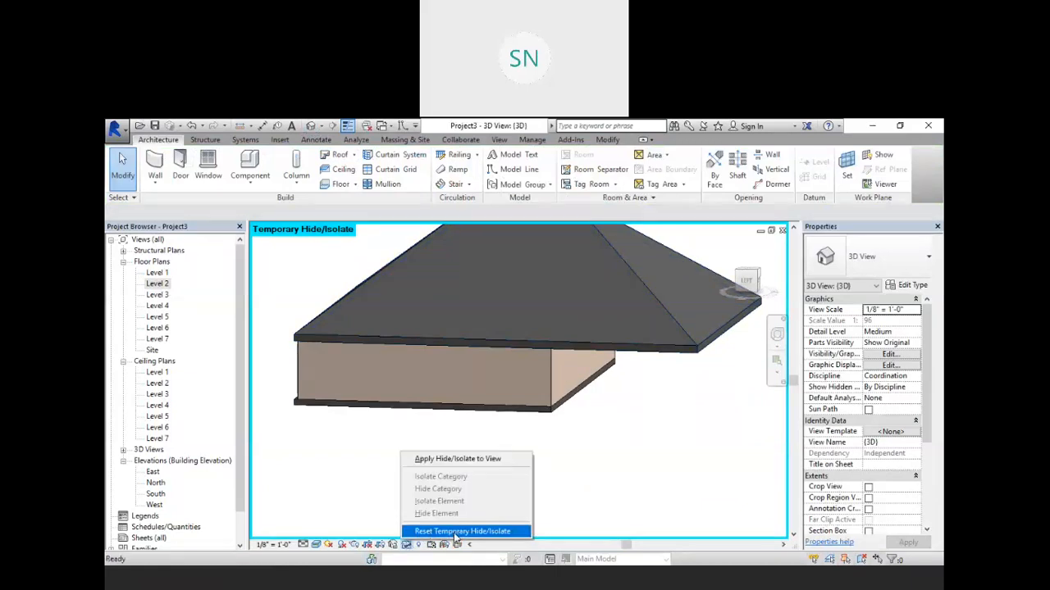
{"action": "left_click", "coordinate": [456, 533]}
{"action": "middle_click_drag", "start_coordinate": [501, 475], "coordinate": [510, 434], "text": "shift"}
{"action": "scroll", "coordinate": [510, 435], "scroll_direction": "down", "scroll_amount": 3}
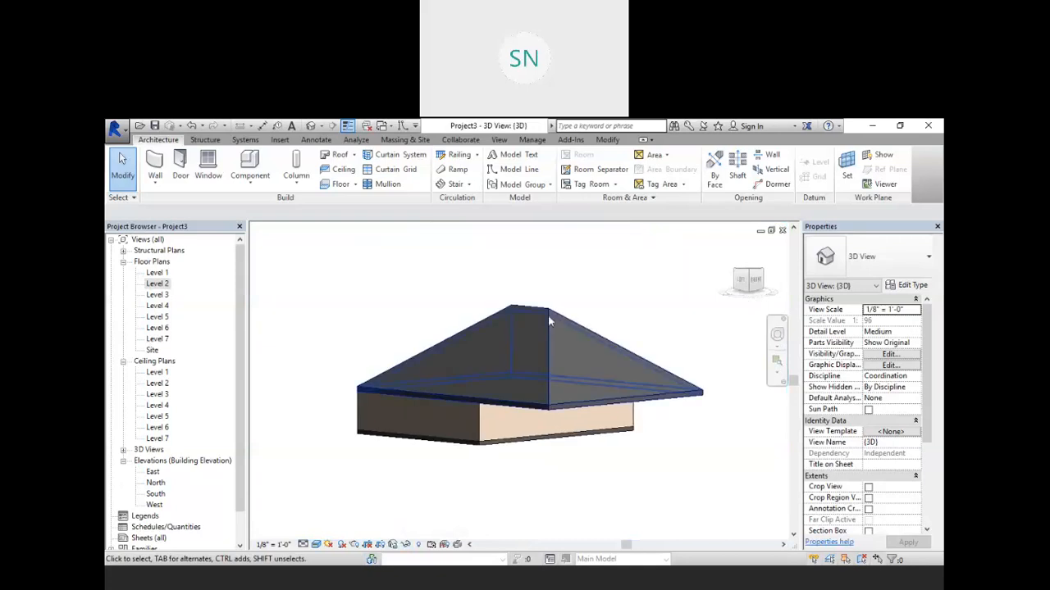
{"action": "left_click", "coordinate": [570, 323]}
{"action": "left_click_drag", "start_coordinate": [536, 343], "coordinate": [547, 370]}
{"action": "left_click", "coordinate": [584, 473]}
{"action": "middle_click_drag", "start_coordinate": [584, 479], "coordinate": [689, 455], "text": "shift"}
Step: Copy the roof in the South elevation and paste it aligned to Levels 3, 4, 5, 6 and 7
{"action": "double_click", "coordinate": [155, 493]}
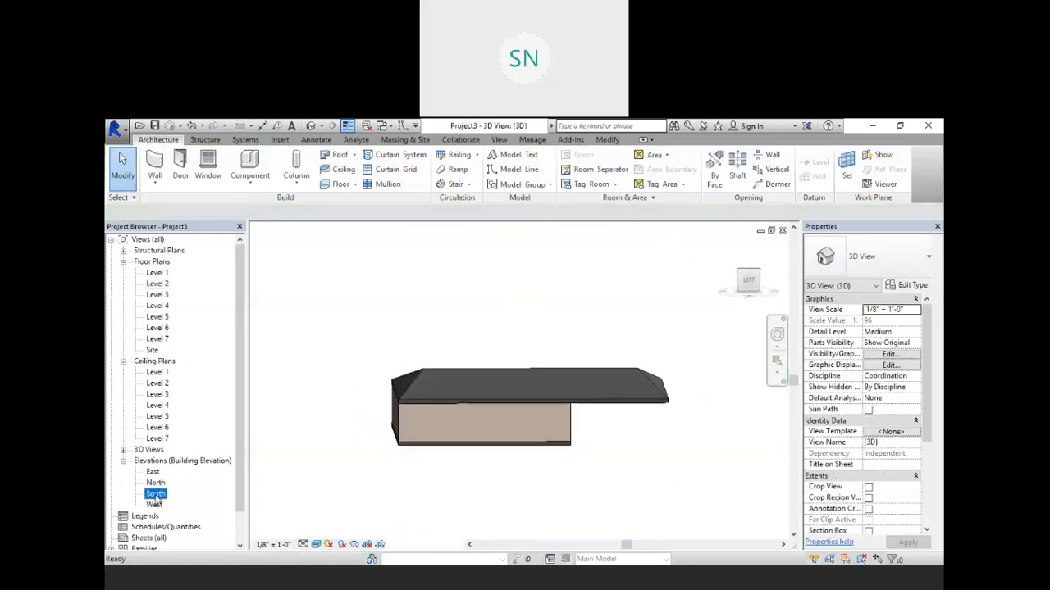
{"action": "left_click", "coordinate": [575, 412]}
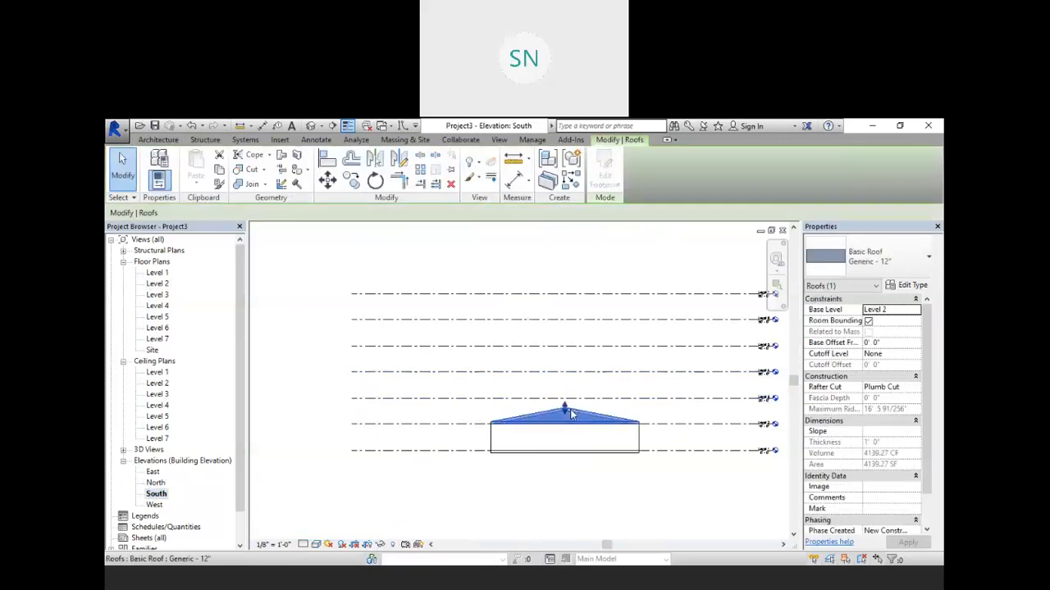
{"action": "left_click", "coordinate": [219, 169]}
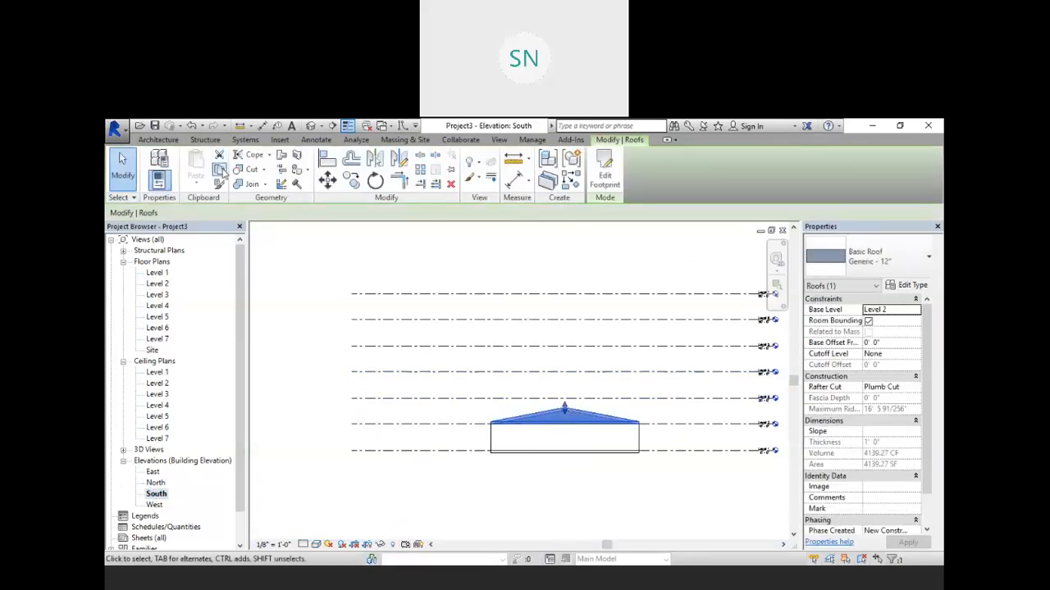
{"action": "left_click", "coordinate": [195, 182]}
{"action": "left_click", "coordinate": [271, 282]}
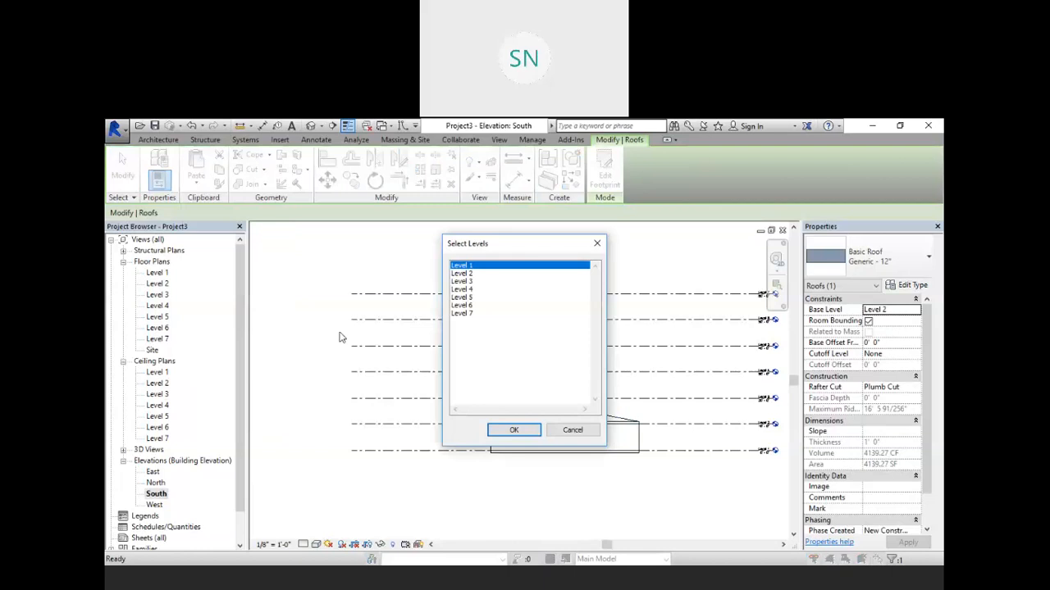
{"action": "left_click", "coordinate": [466, 282]}
{"action": "left_click", "coordinate": [464, 297], "text": "ctrl"}
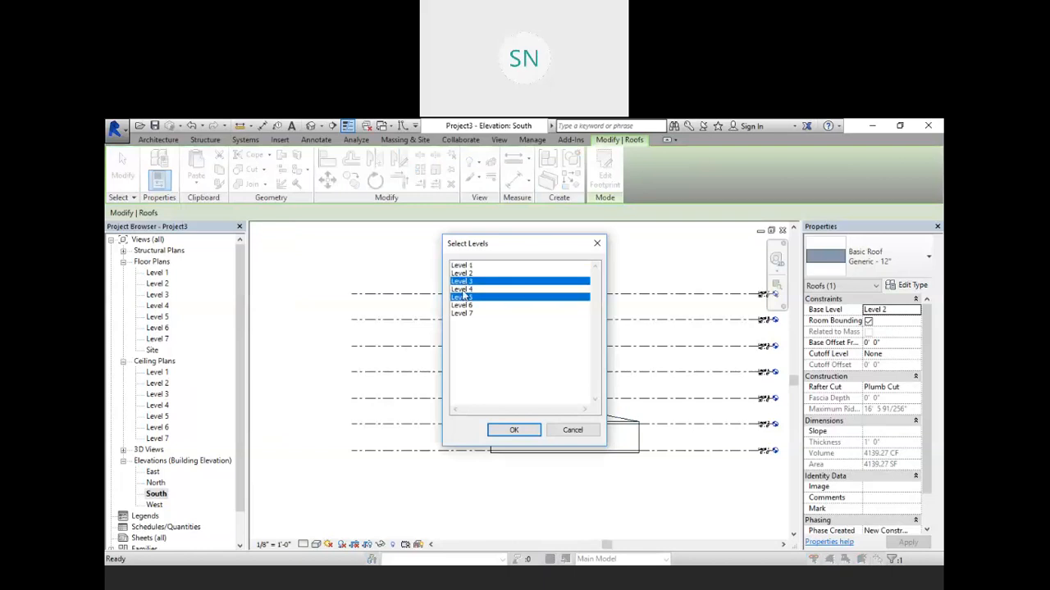
{"action": "left_click", "coordinate": [464, 289], "text": "ctrl"}
{"action": "left_click", "coordinate": [466, 305], "text": "ctrl"}
{"action": "left_click", "coordinate": [468, 313], "text": "ctrl"}
{"action": "left_click", "coordinate": [513, 430]}
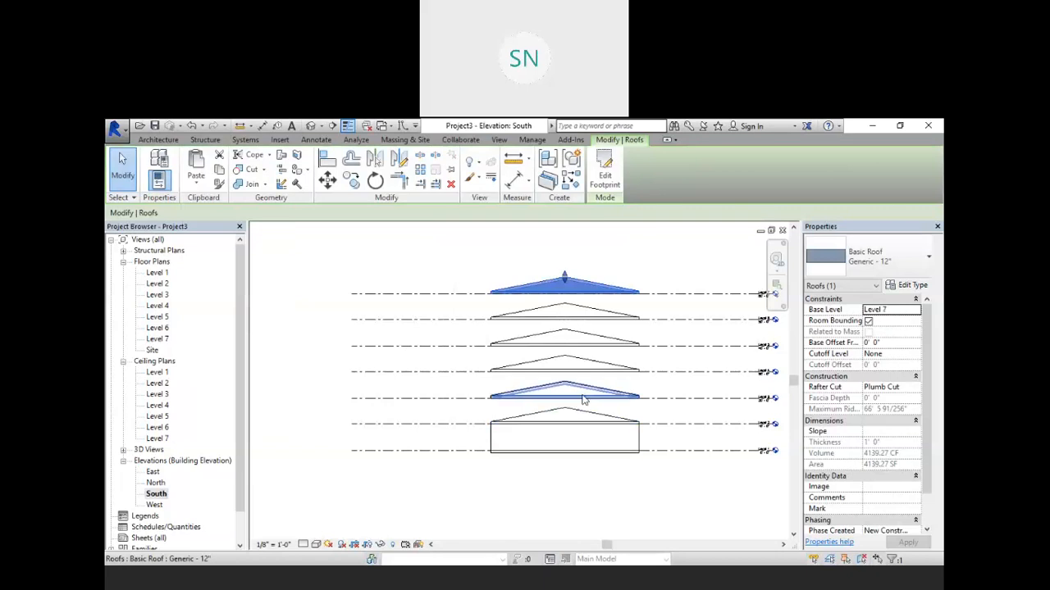
Step: Examine the stacked roofs in the 3D view
{"action": "left_click", "coordinate": [414, 260]}
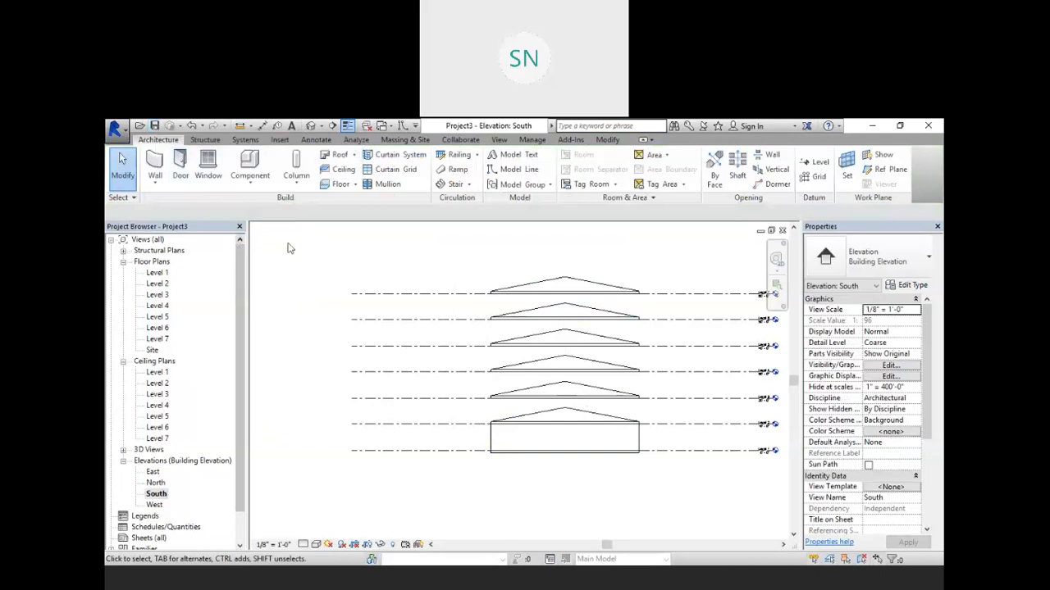
{"action": "left_click", "coordinate": [315, 126]}
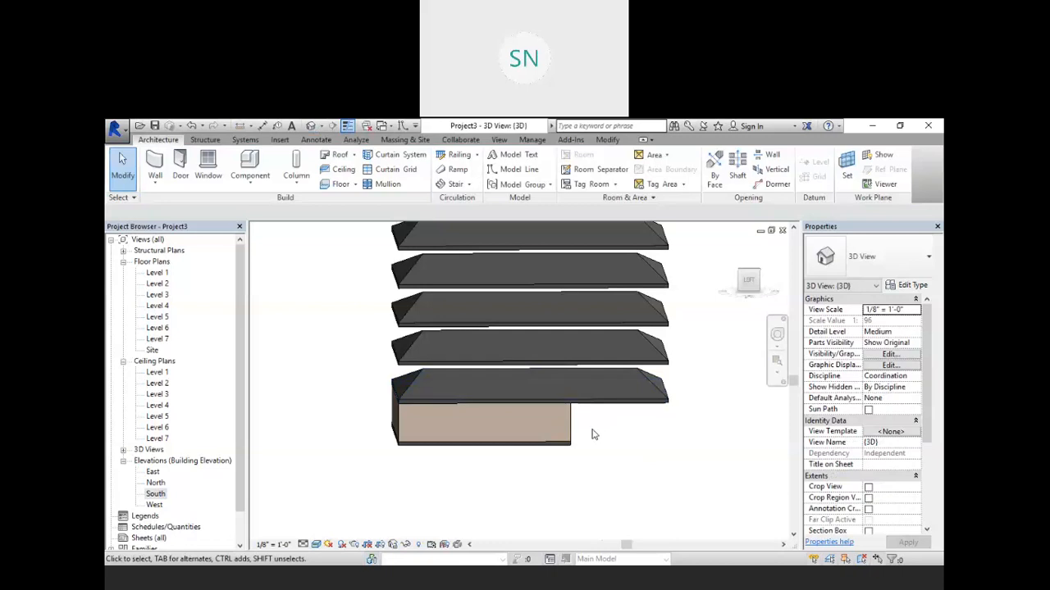
{"action": "middle_click_drag", "start_coordinate": [592, 430], "coordinate": [632, 392], "text": "shift"}
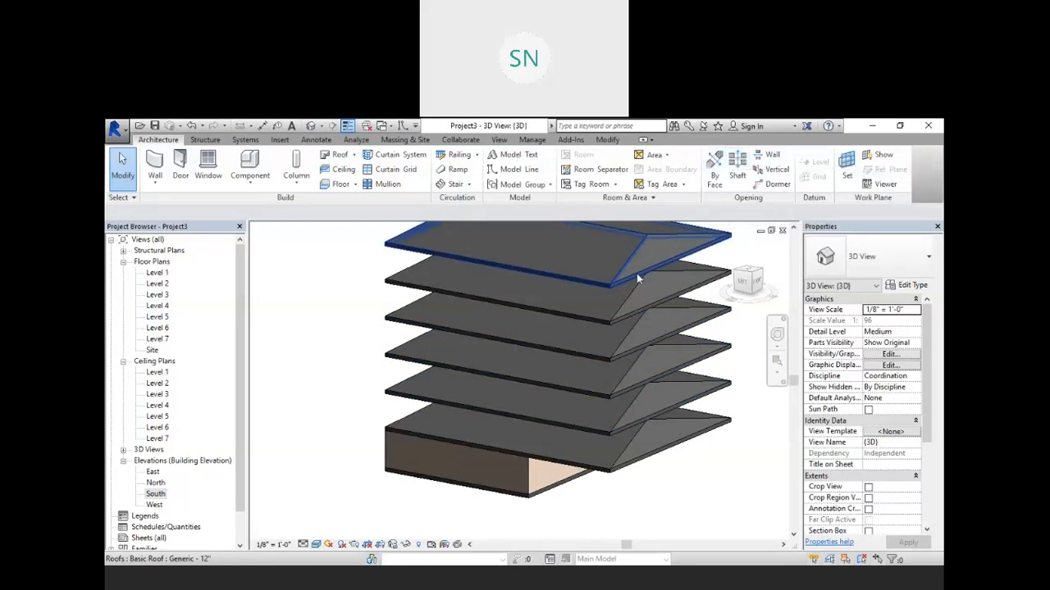
Step: Cut a rectangular opening perpendicular to the top roof's sloped face using Opening By Face, dismissing the save reminder
{"action": "middle_click_drag", "start_coordinate": [653, 321], "coordinate": [668, 355]}
{"action": "scroll", "coordinate": [668, 355], "scroll_direction": "up", "scroll_amount": 2}
{"action": "left_click", "coordinate": [530, 314]}
{"action": "scroll", "coordinate": [538, 327], "scroll_direction": "up", "scroll_amount": 3}
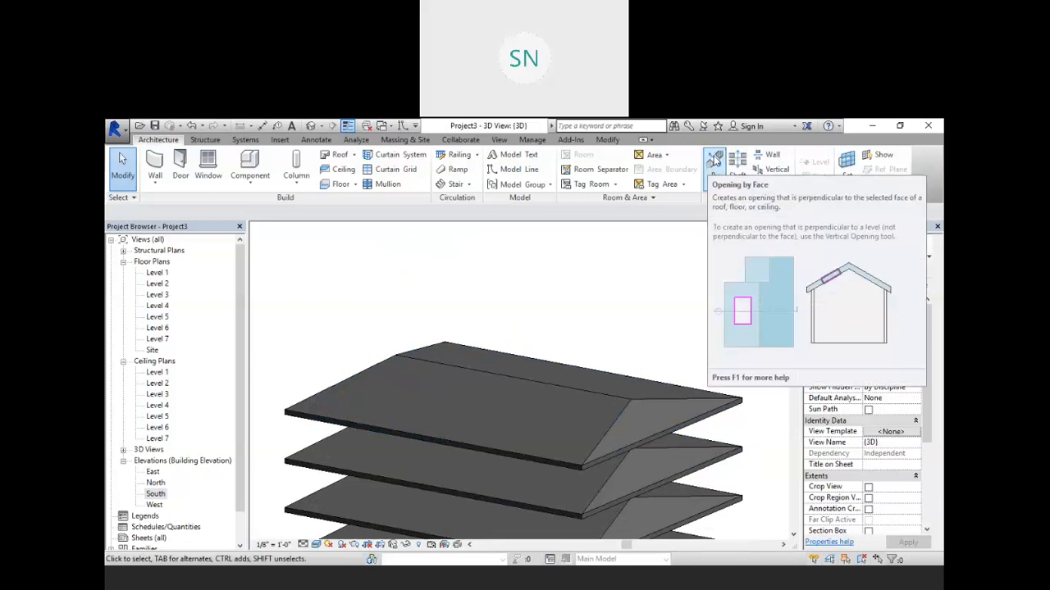
{"action": "left_click", "coordinate": [715, 160]}
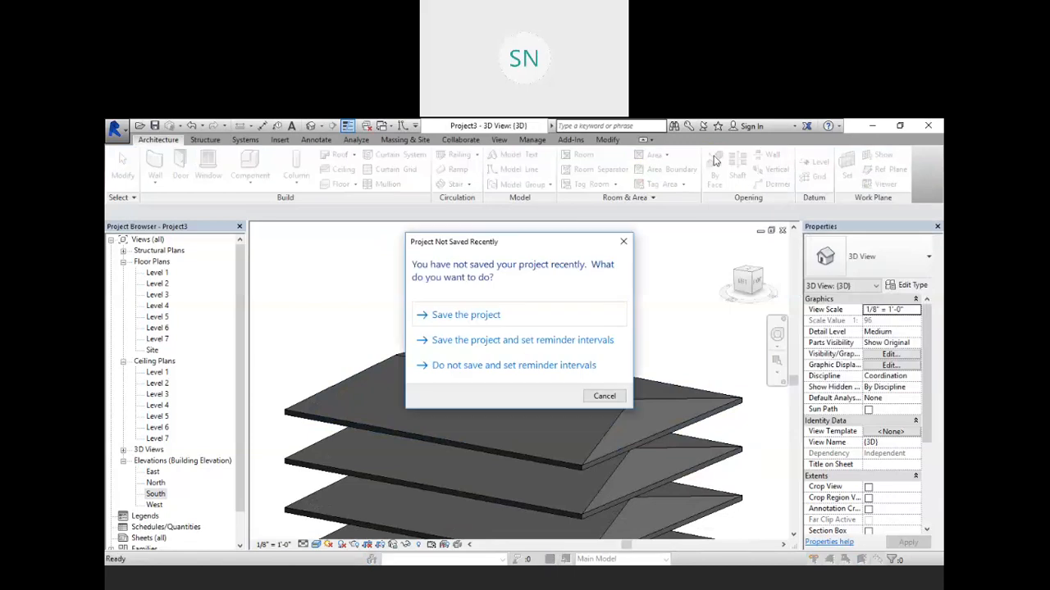
{"action": "left_click", "coordinate": [605, 397]}
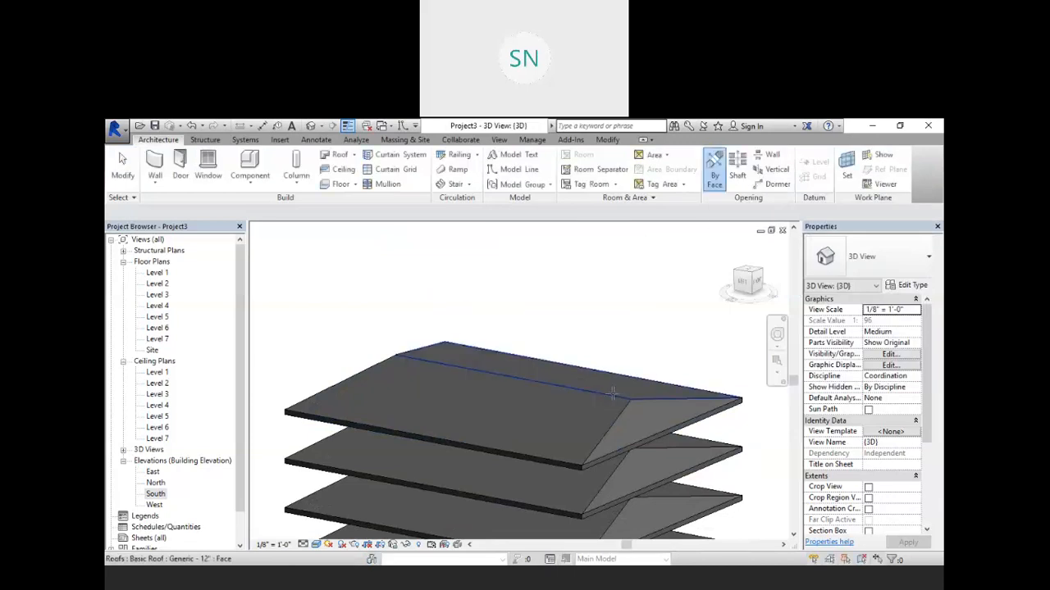
{"action": "left_click", "coordinate": [482, 371]}
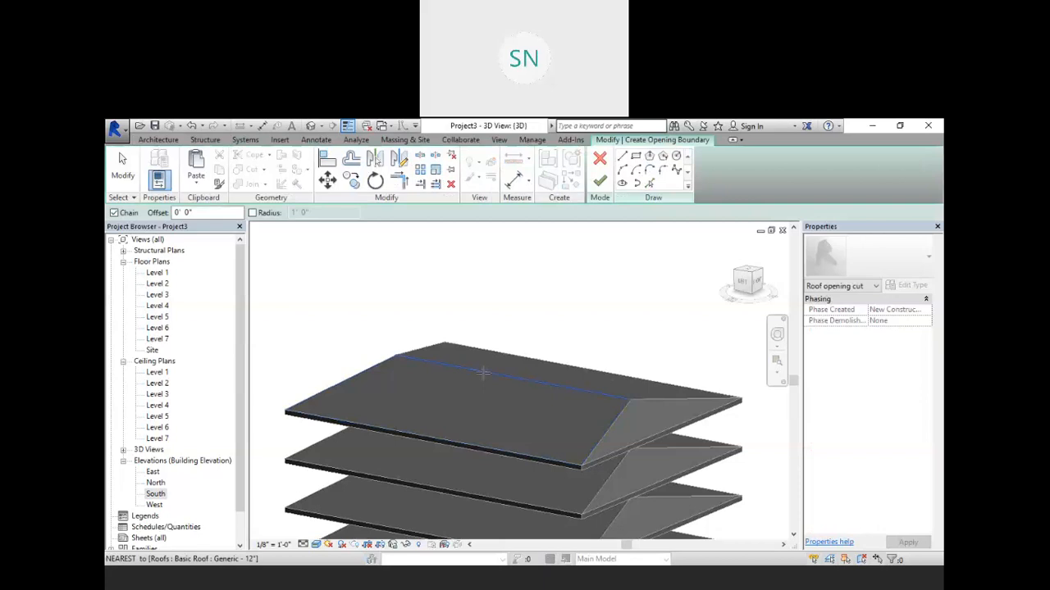
{"action": "left_click", "coordinate": [635, 158]}
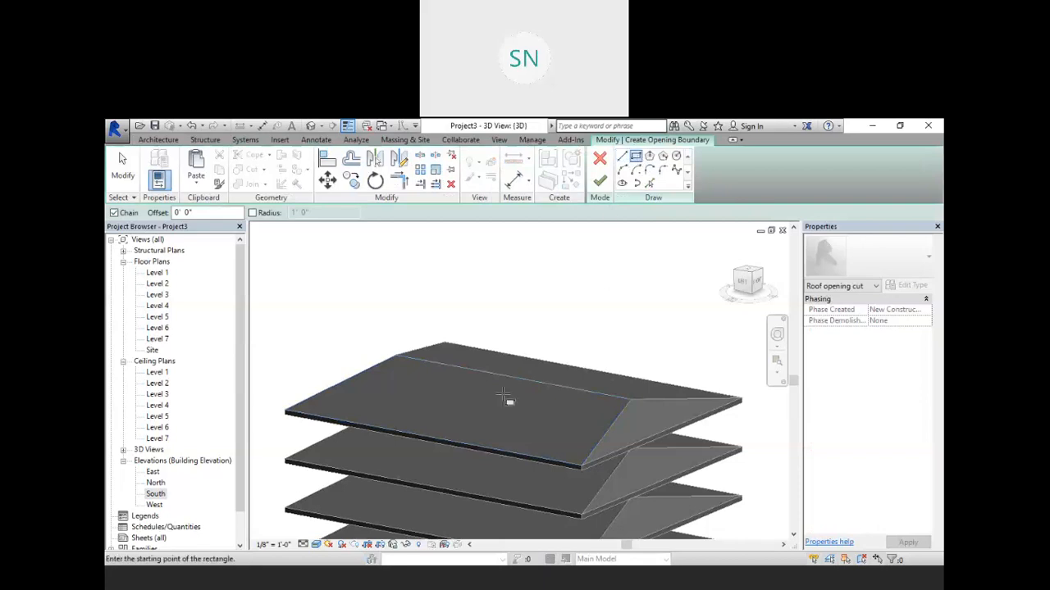
{"action": "left_click", "coordinate": [453, 391]}
{"action": "left_click", "coordinate": [509, 430]}
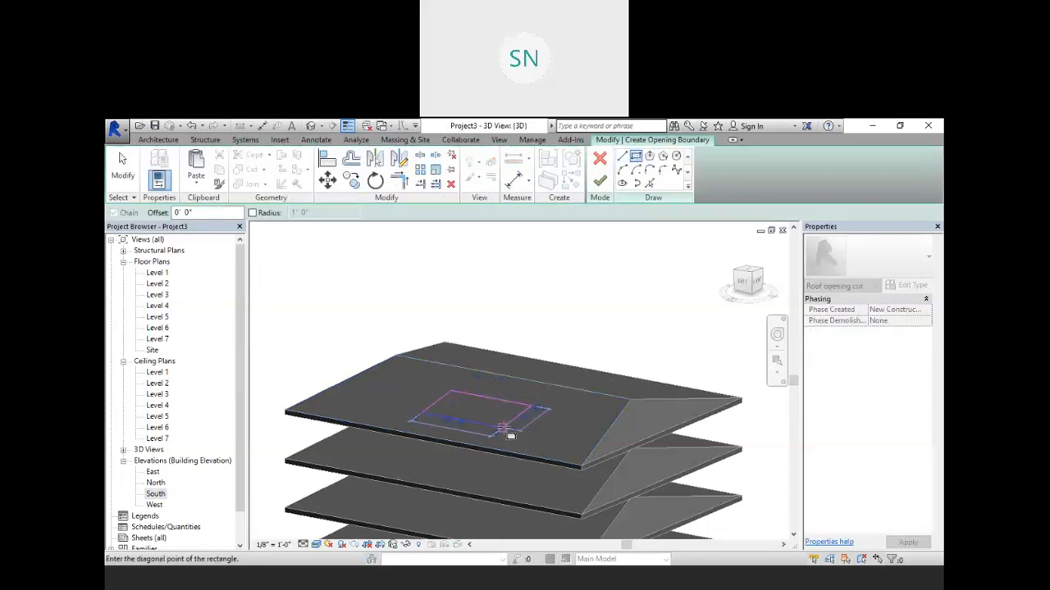
{"action": "middle_click_drag", "start_coordinate": [566, 446], "coordinate": [487, 388], "text": "shift"}
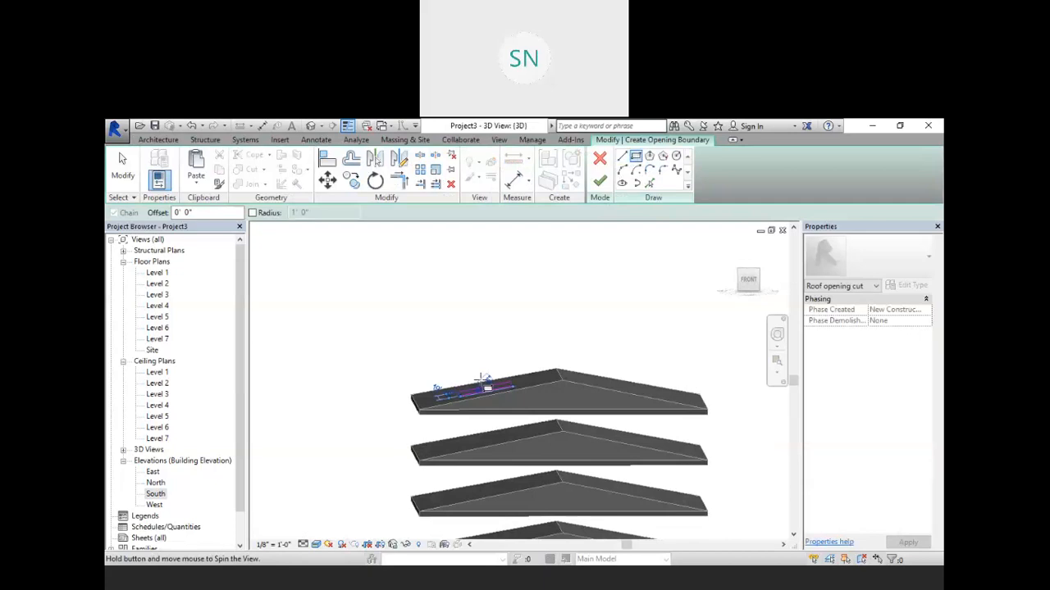
{"action": "scroll", "coordinate": [492, 390], "scroll_direction": "up", "scroll_amount": 2}
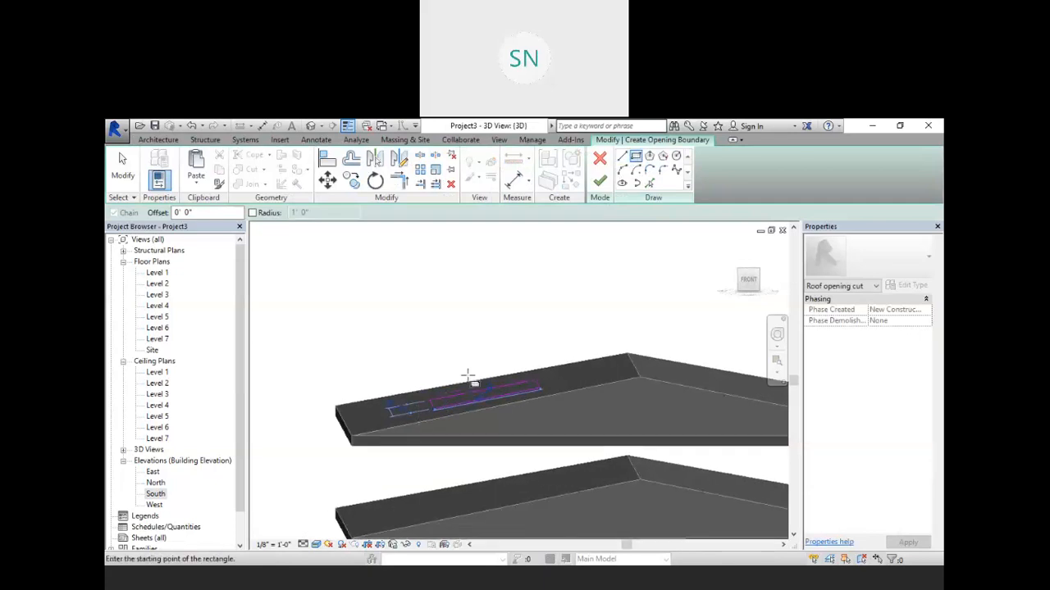
{"action": "middle_click_drag", "start_coordinate": [519, 428], "coordinate": [643, 530], "text": "shift"}
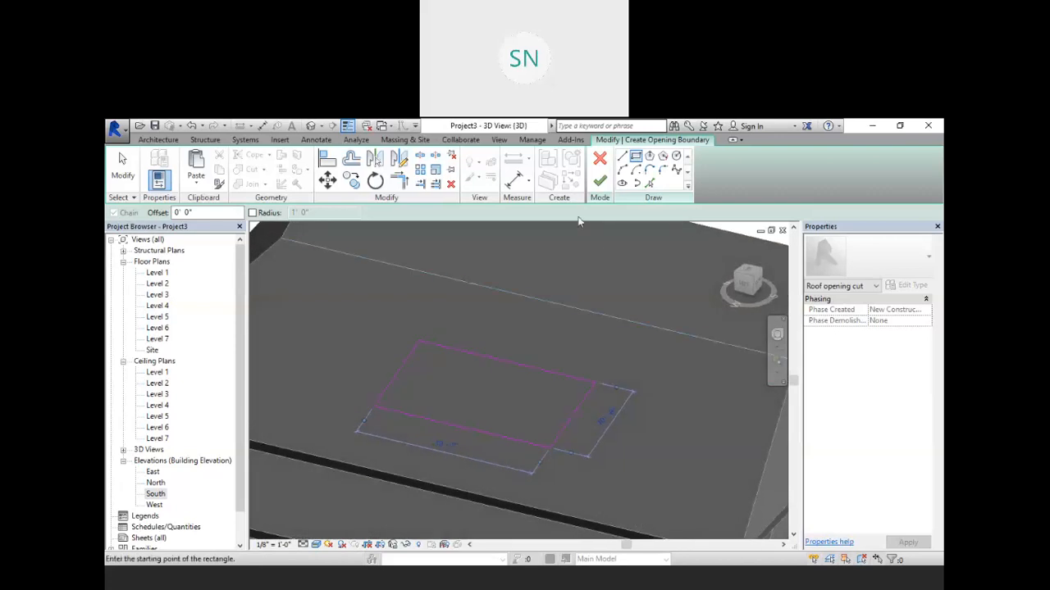
{"action": "left_click", "coordinate": [600, 182]}
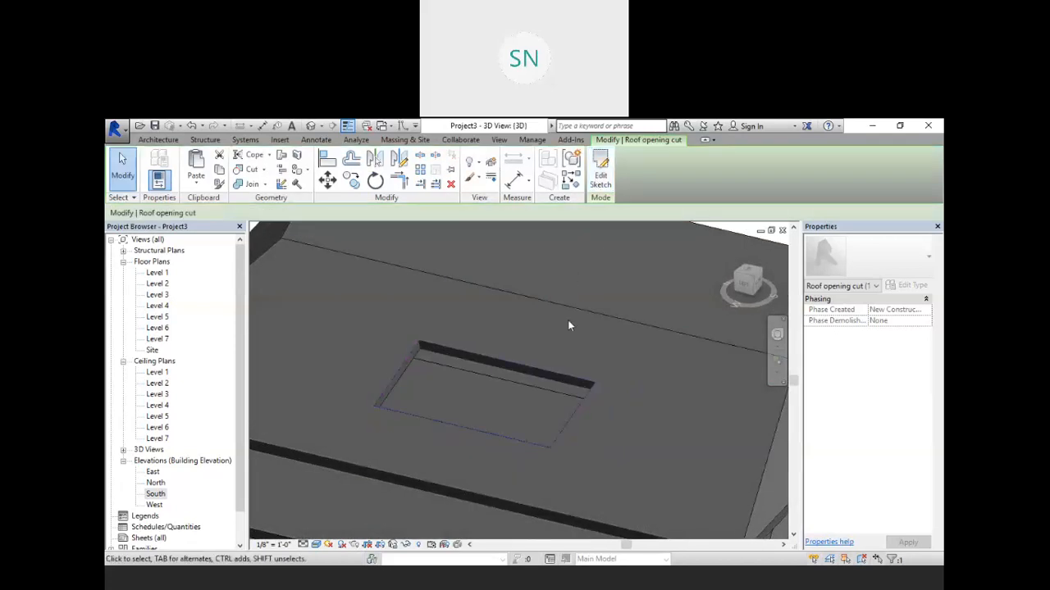
Step: Inspect the new face opening in the top roof from several angles
{"action": "middle_click_drag", "start_coordinate": [607, 443], "coordinate": [512, 377], "text": "shift"}
{"action": "middle_click_drag", "start_coordinate": [559, 425], "coordinate": [531, 397], "text": "shift"}
{"action": "left_click", "coordinate": [523, 385]}
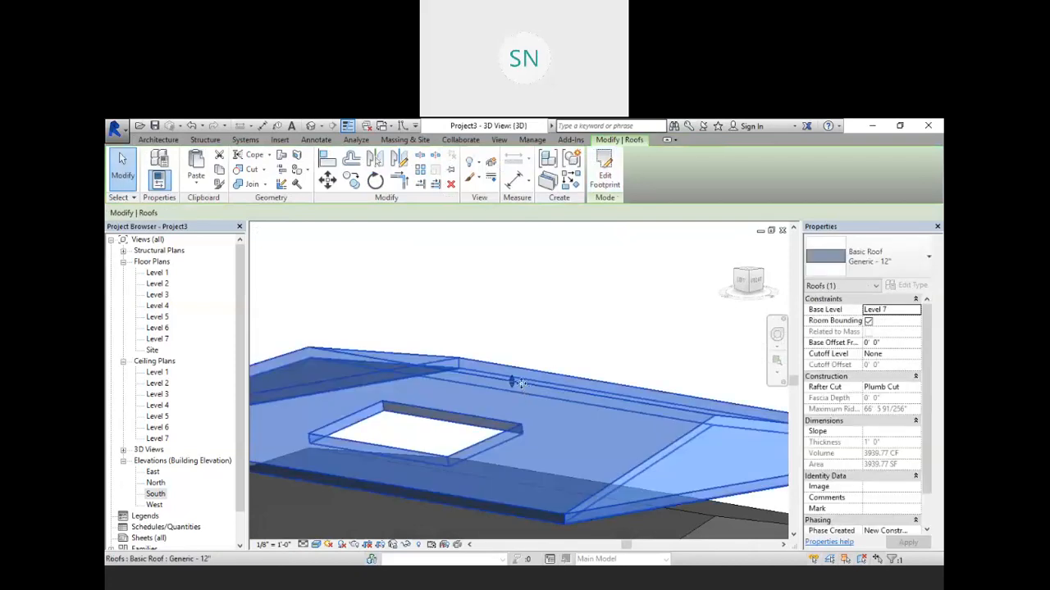
{"action": "left_click_drag", "start_coordinate": [510, 380], "coordinate": [511, 281]}
{"action": "scroll", "coordinate": [510, 330], "scroll_direction": "down", "scroll_amount": 4}
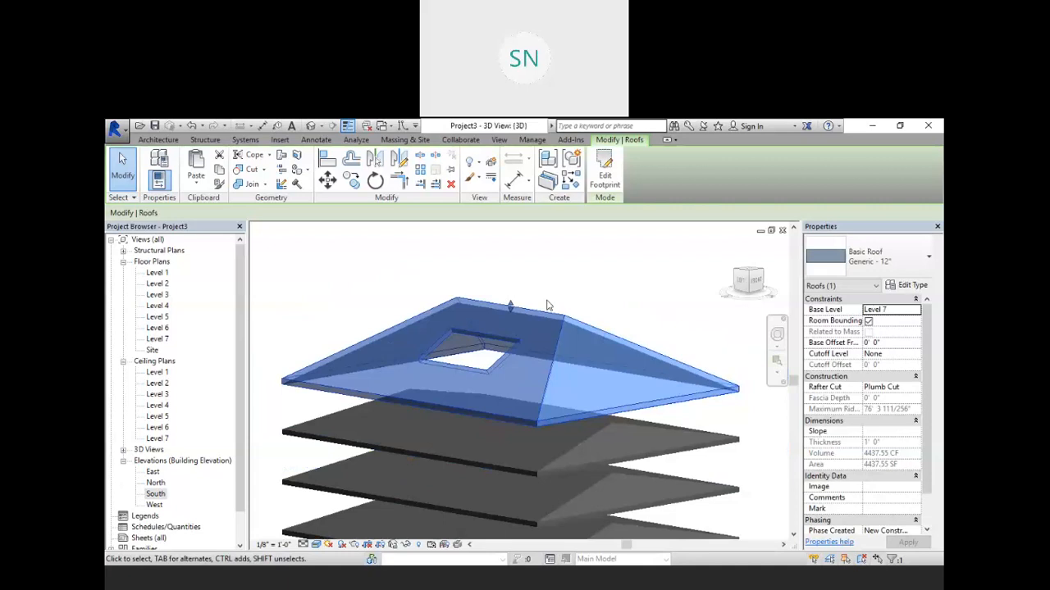
{"action": "key", "text": "Escape"}
{"action": "middle_click_drag", "start_coordinate": [644, 402], "coordinate": [689, 497], "text": "shift"}
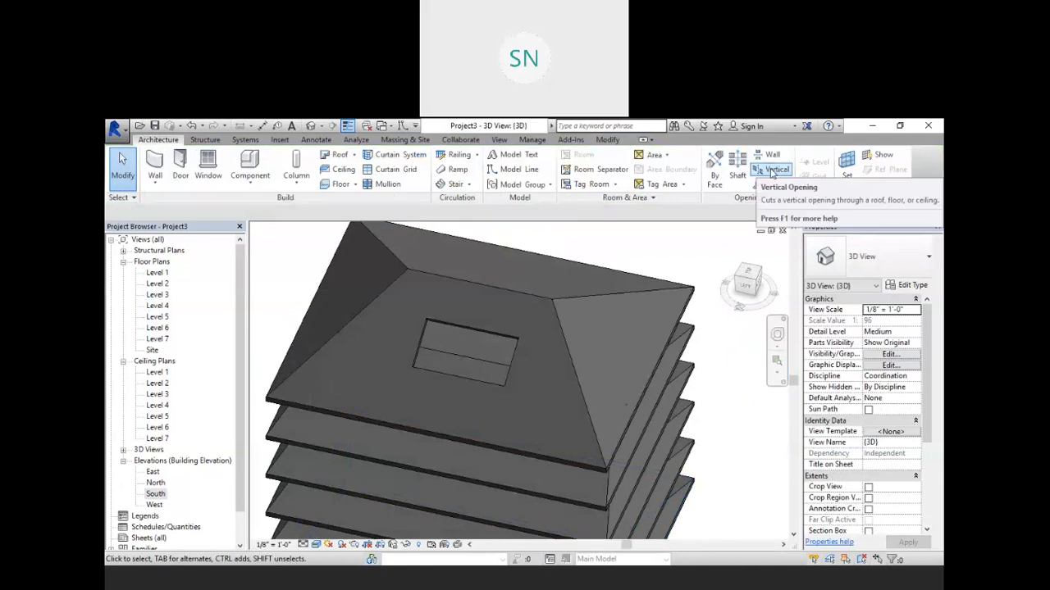
Step: Cut a vertical rectangular opening in the top roof next to the first one, sketching it from a top view
{"action": "left_click", "coordinate": [772, 172]}
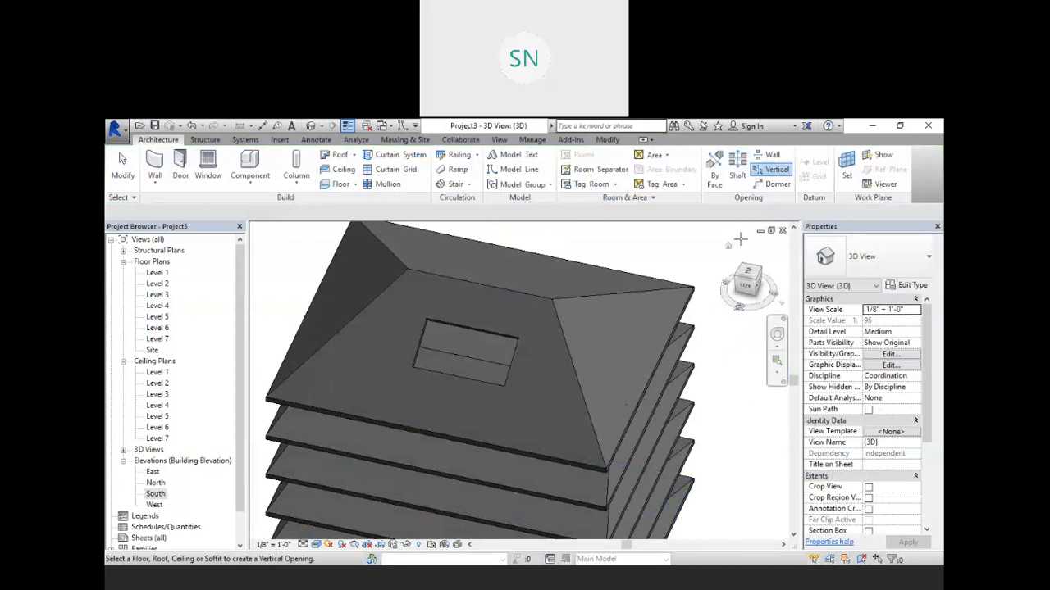
{"action": "left_click", "coordinate": [552, 313]}
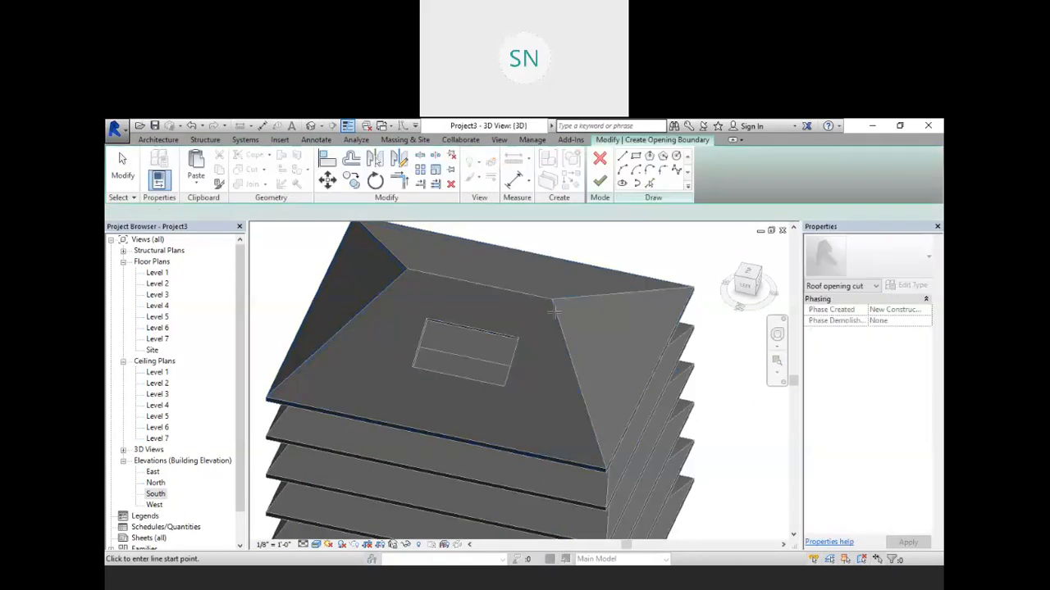
{"action": "left_click", "coordinate": [751, 277]}
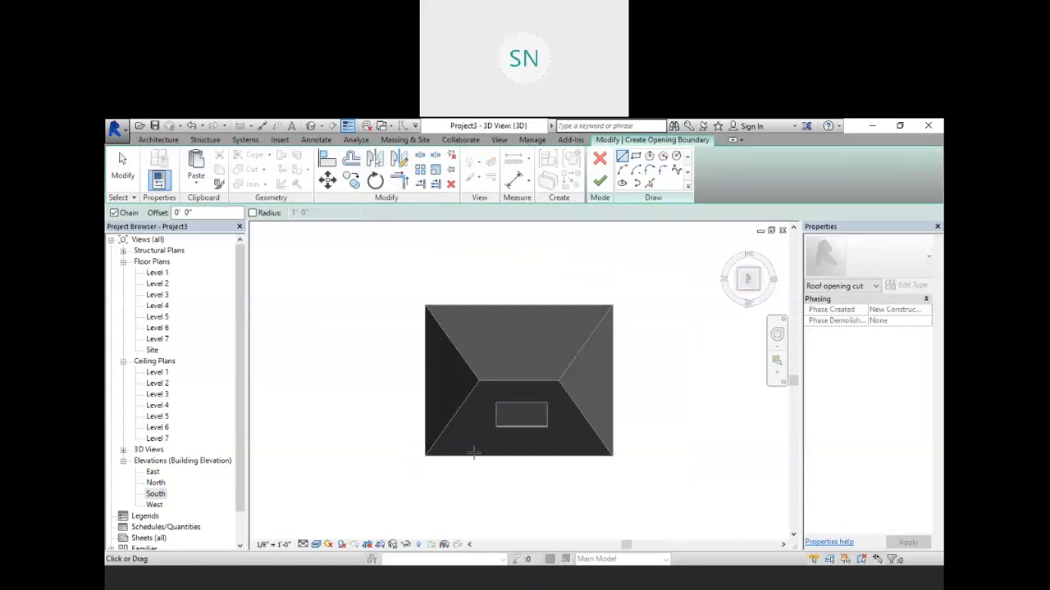
{"action": "scroll", "coordinate": [469, 430], "scroll_direction": "up", "scroll_amount": 3}
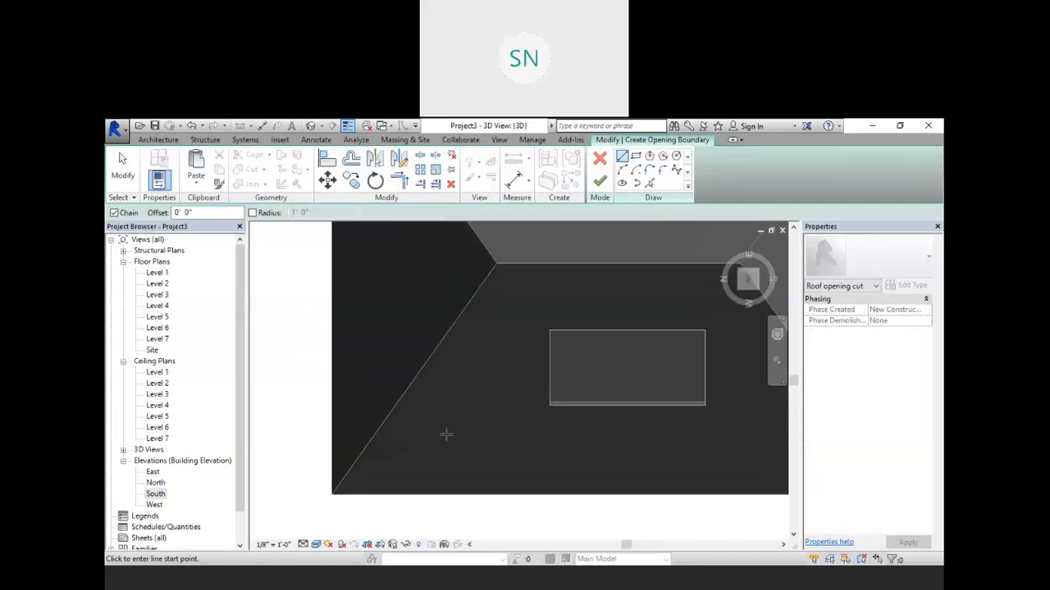
{"action": "left_click", "coordinate": [635, 156]}
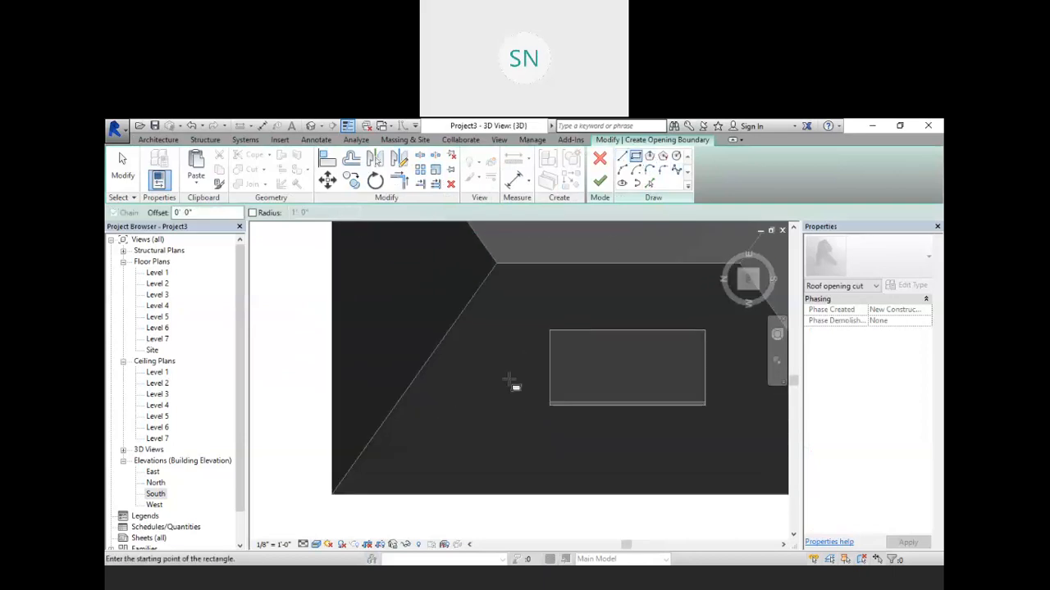
{"action": "left_click", "coordinate": [463, 409]}
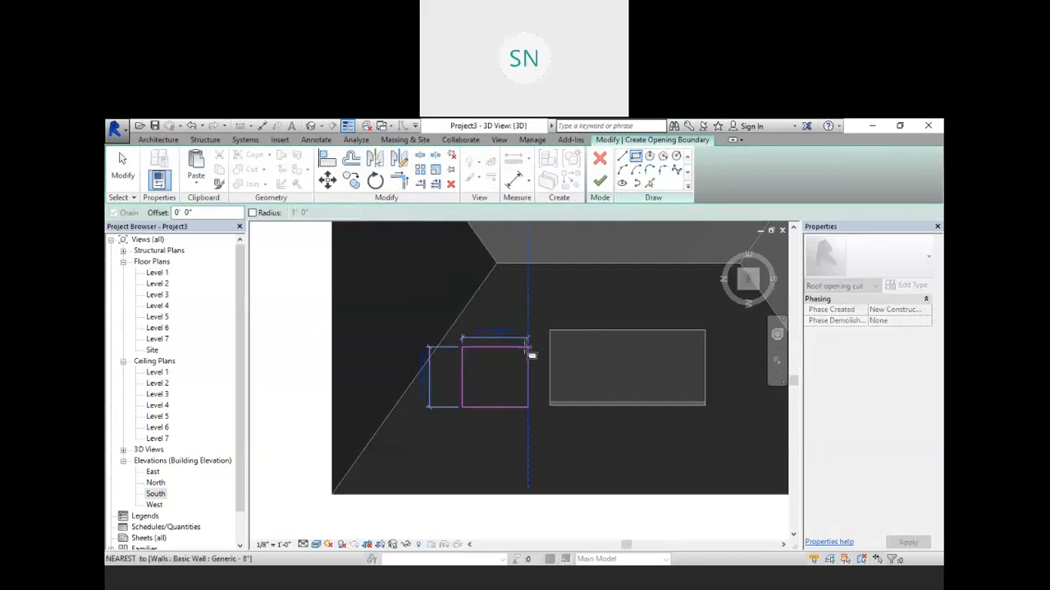
{"action": "left_click", "coordinate": [528, 349]}
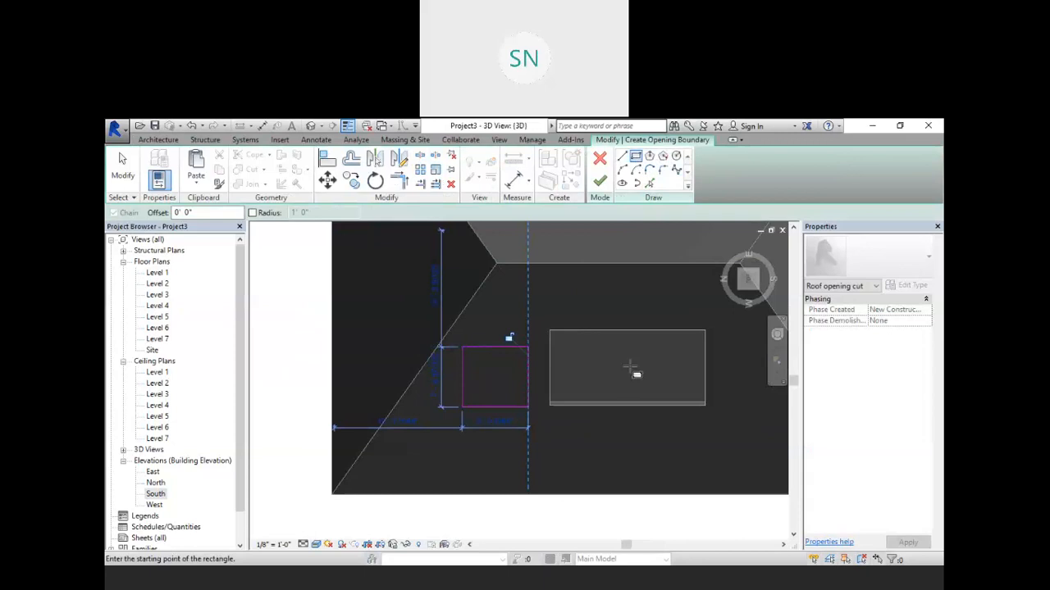
{"action": "mouse_move", "coordinate": [614, 377]}
{"action": "middle_mouse_down", "text": "shift"}
{"action": "mouse_move", "coordinate": [567, 339]}
{"action": "mouse_move", "coordinate": [604, 298]}
{"action": "mouse_move", "coordinate": [556, 312]}
{"action": "mouse_move", "coordinate": [635, 414]}
{"action": "mouse_move", "coordinate": [598, 335]}
{"action": "mouse_move", "coordinate": [607, 280]}
{"action": "mouse_move", "coordinate": [667, 234]}
{"action": "mouse_move", "coordinate": [697, 369]}
{"action": "middle_mouse_up", "text": "shift"}
{"action": "left_click", "coordinate": [599, 181]}
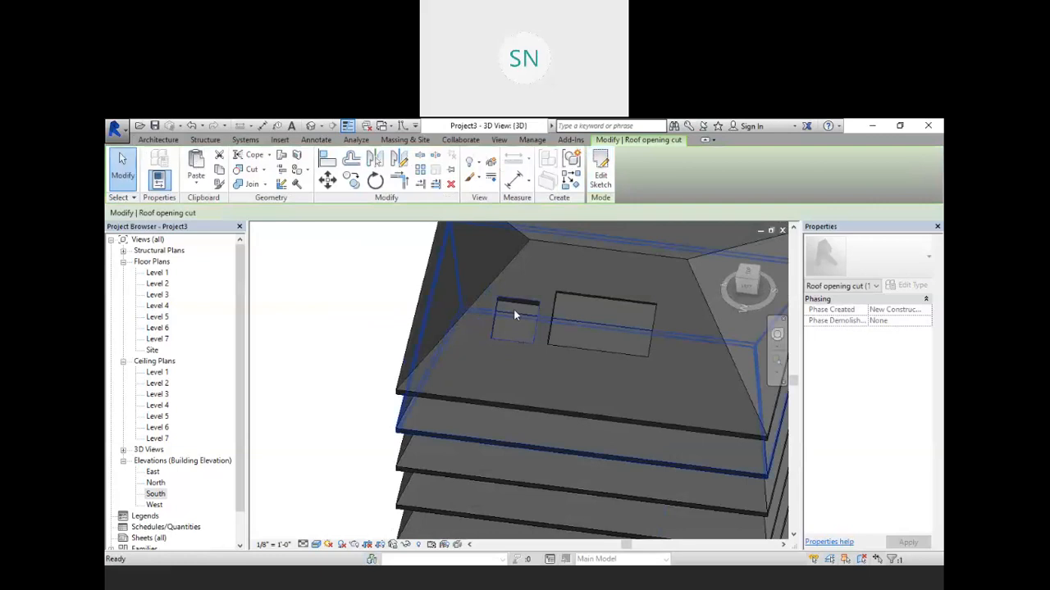
Step: Compare the vertical and face-perpendicular openings in the top roof from several angles
{"action": "scroll", "coordinate": [524, 308], "scroll_direction": "up", "scroll_amount": 2}
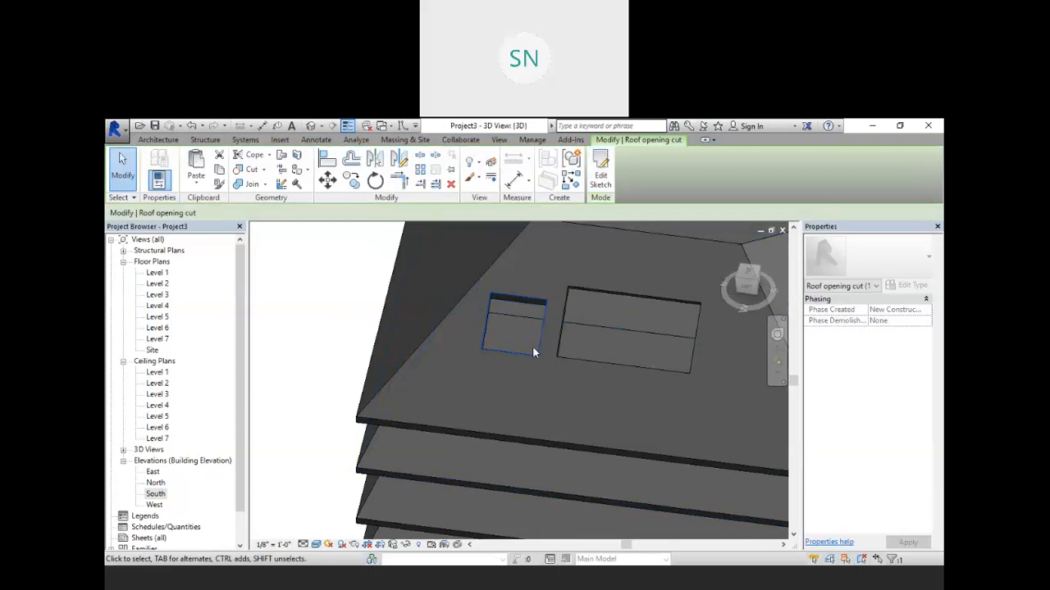
{"action": "middle_click_drag", "start_coordinate": [533, 353], "coordinate": [455, 286], "text": "shift"}
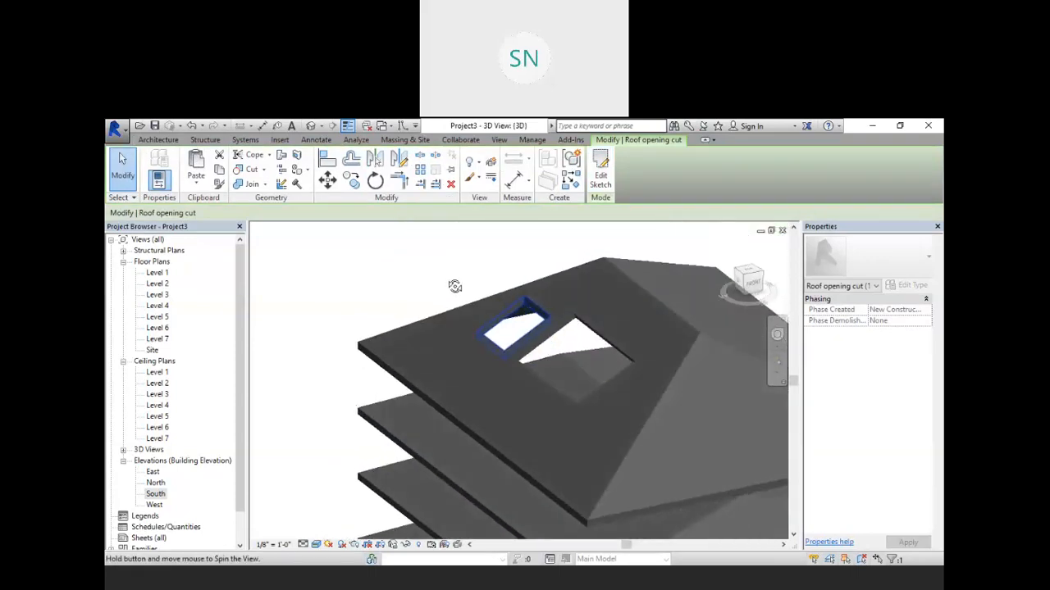
{"action": "scroll", "coordinate": [528, 304], "scroll_direction": "up", "scroll_amount": 5}
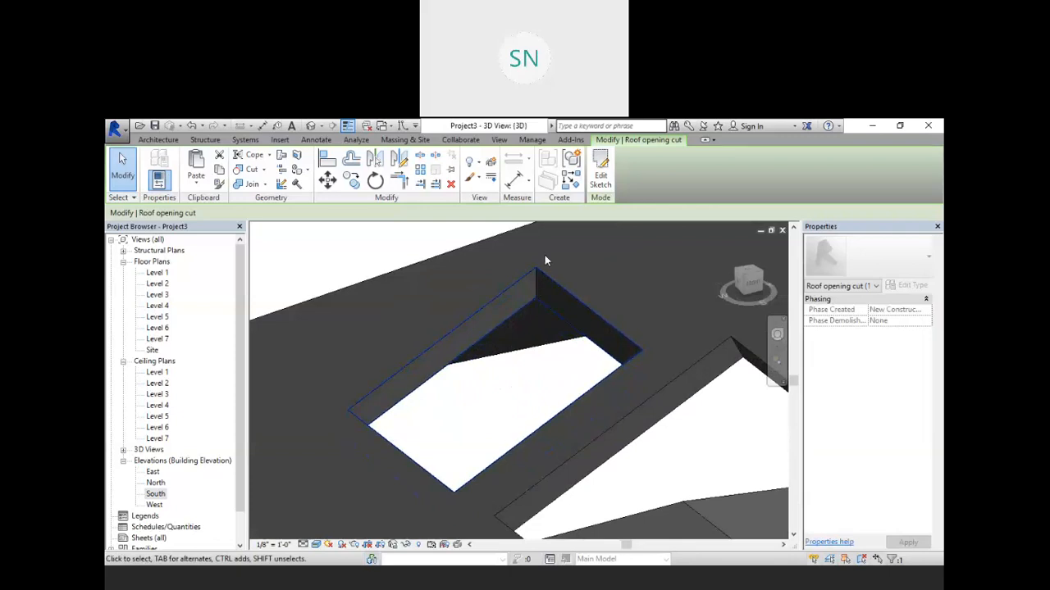
{"action": "scroll", "coordinate": [545, 255], "scroll_direction": "down", "scroll_amount": 3}
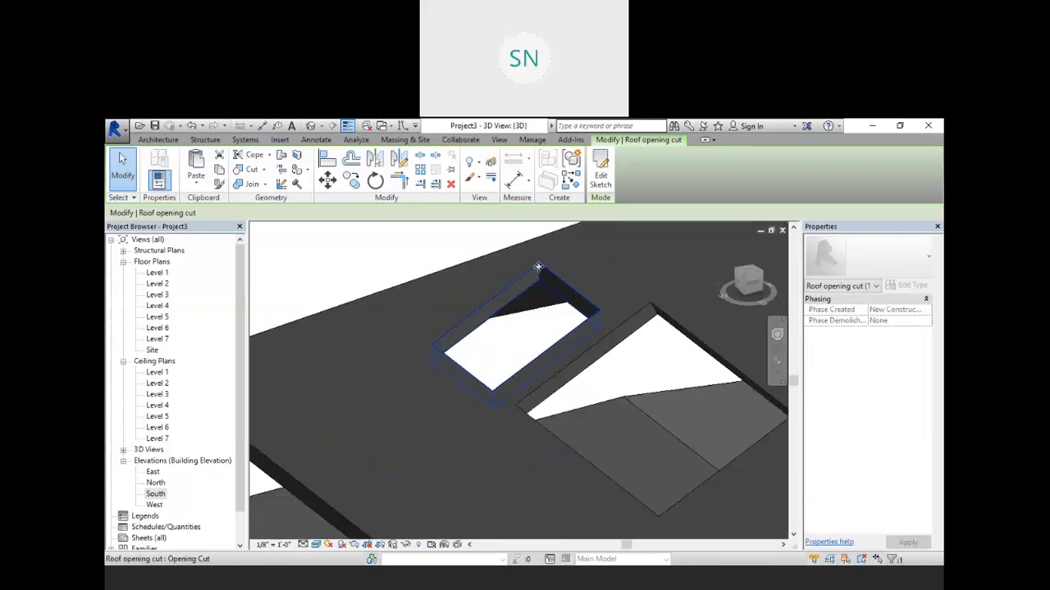
{"action": "middle_click_drag", "start_coordinate": [689, 414], "coordinate": [664, 365], "text": "shift"}
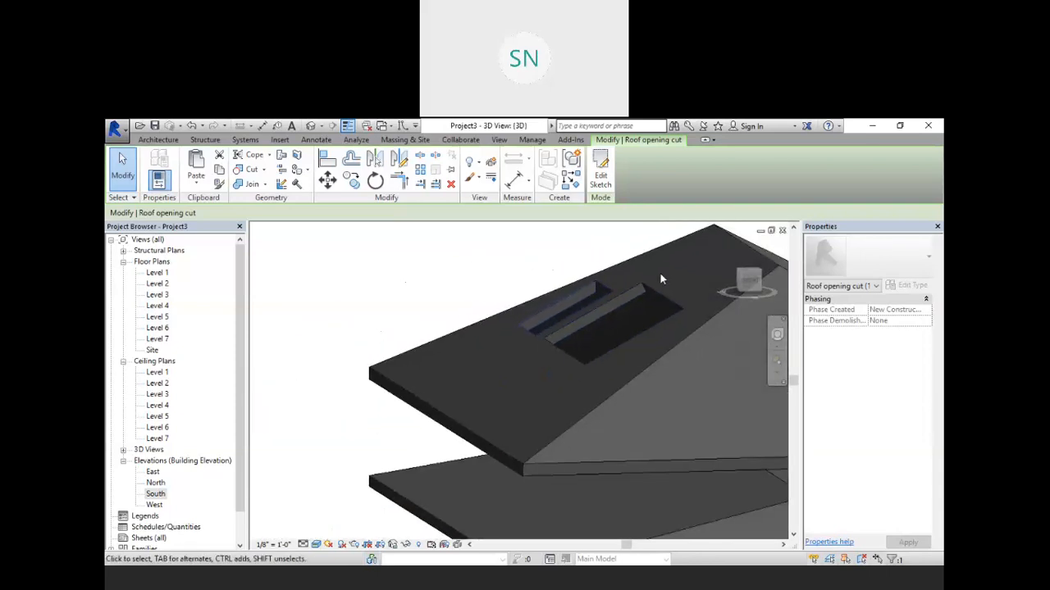
{"action": "scroll", "coordinate": [634, 294], "scroll_direction": "up", "scroll_amount": 3}
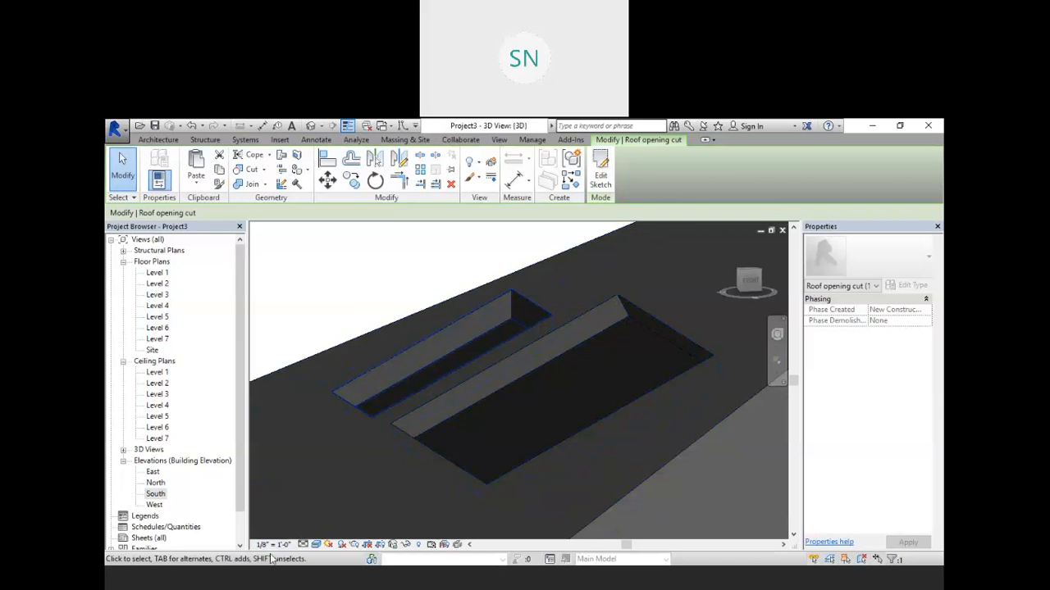
{"action": "left_click", "coordinate": [679, 134]}
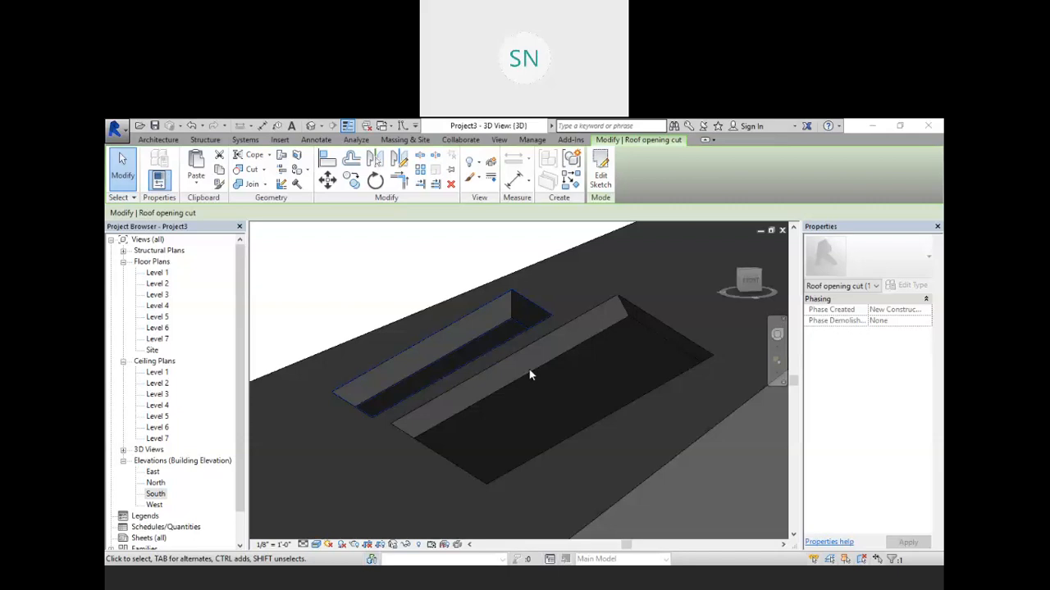
Step: Add a new level 10' 0" above the topmost level in the South elevation
{"action": "scroll", "coordinate": [522, 345], "scroll_direction": "down", "scroll_amount": 3}
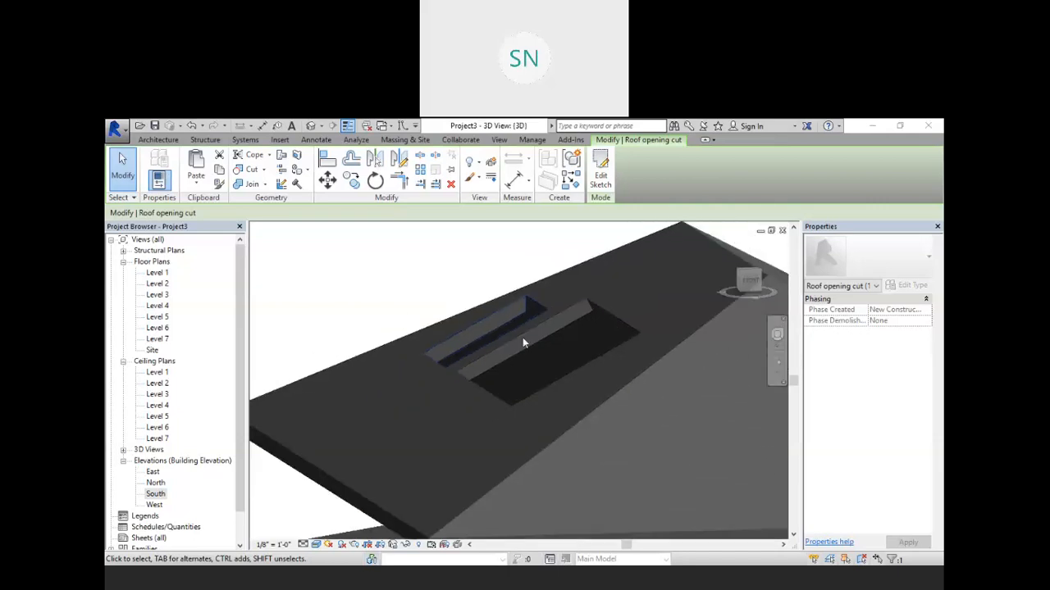
{"action": "scroll", "coordinate": [566, 355], "scroll_direction": "up", "scroll_amount": 3}
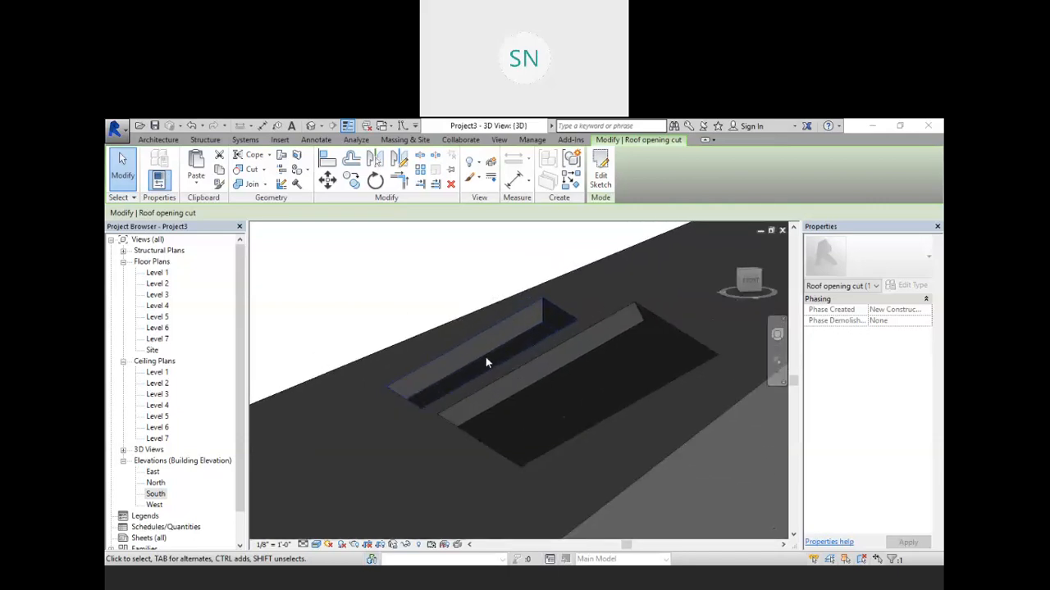
{"action": "scroll", "coordinate": [486, 363], "scroll_direction": "down", "scroll_amount": 3}
{"action": "left_click_drag", "start_coordinate": [241, 478], "coordinate": [237, 508]}
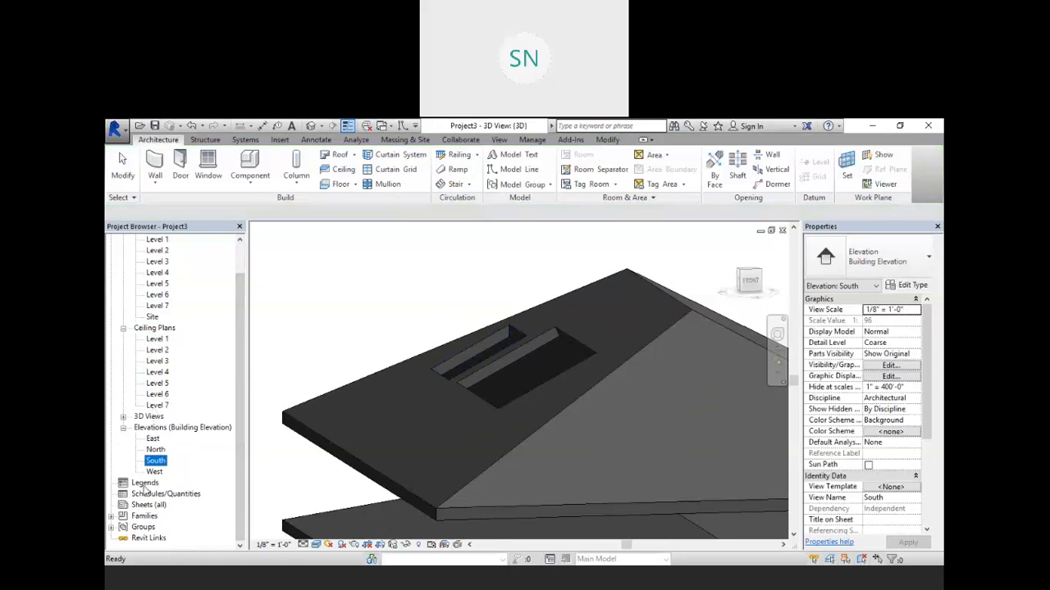
{"action": "double_click", "coordinate": [155, 461]}
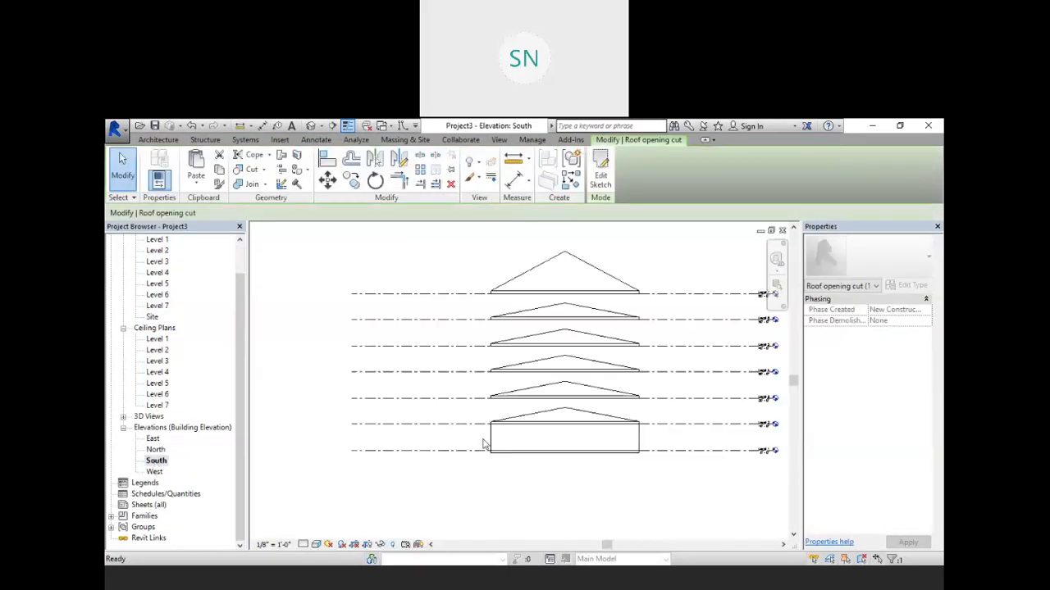
{"action": "middle_click_drag", "start_coordinate": [586, 330], "coordinate": [498, 444]}
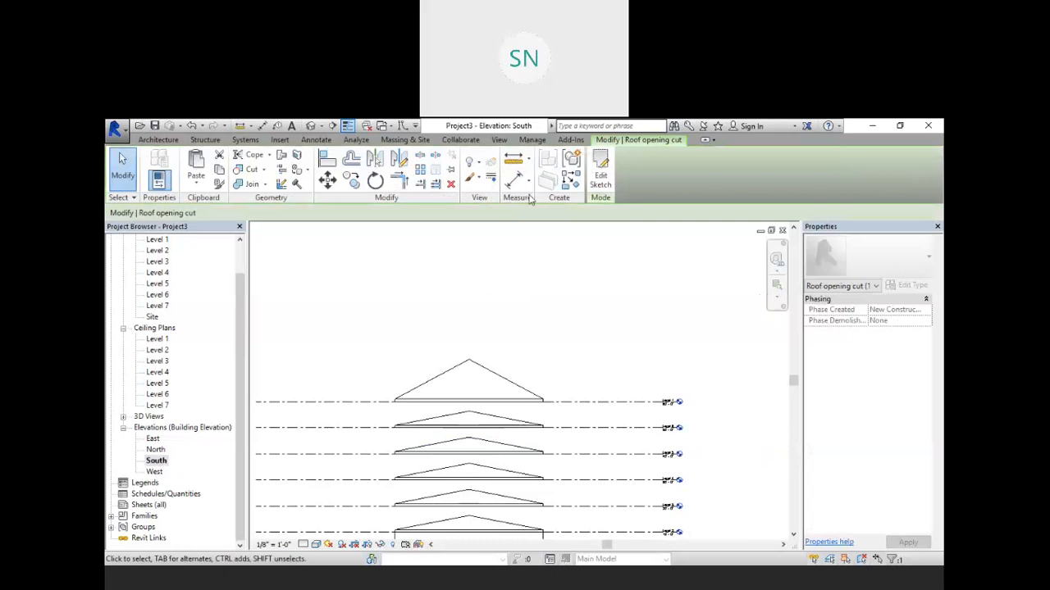
{"action": "left_click", "coordinate": [161, 141]}
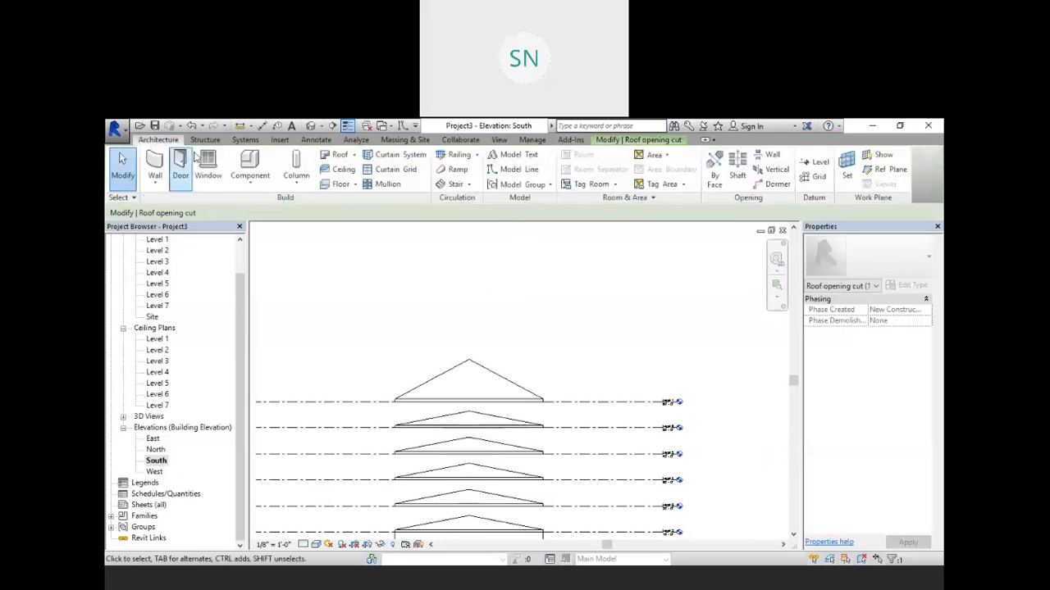
{"action": "left_click", "coordinate": [815, 162]}
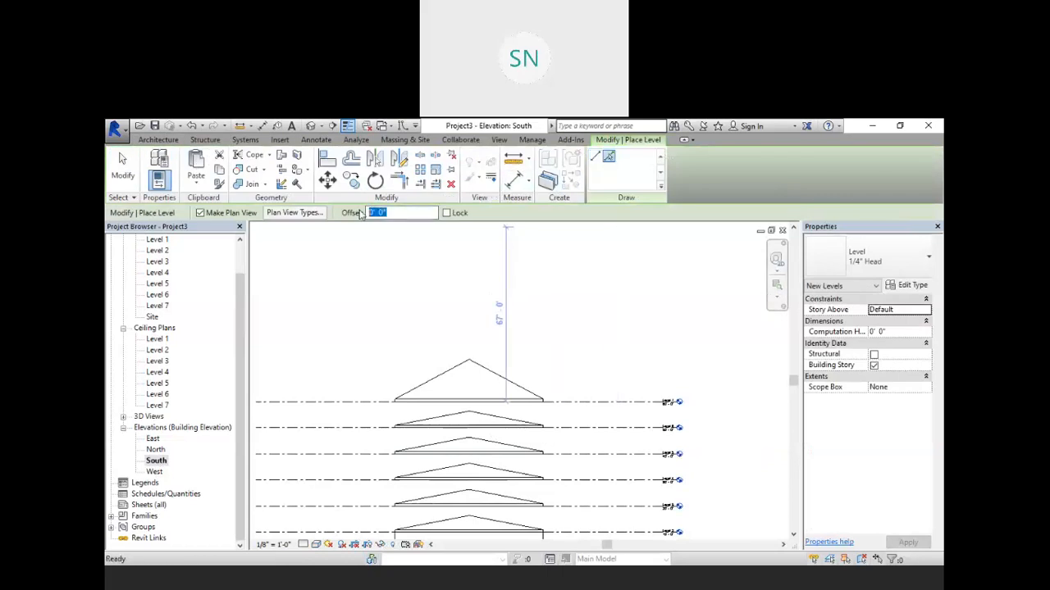
{"action": "key", "text": "Return"}
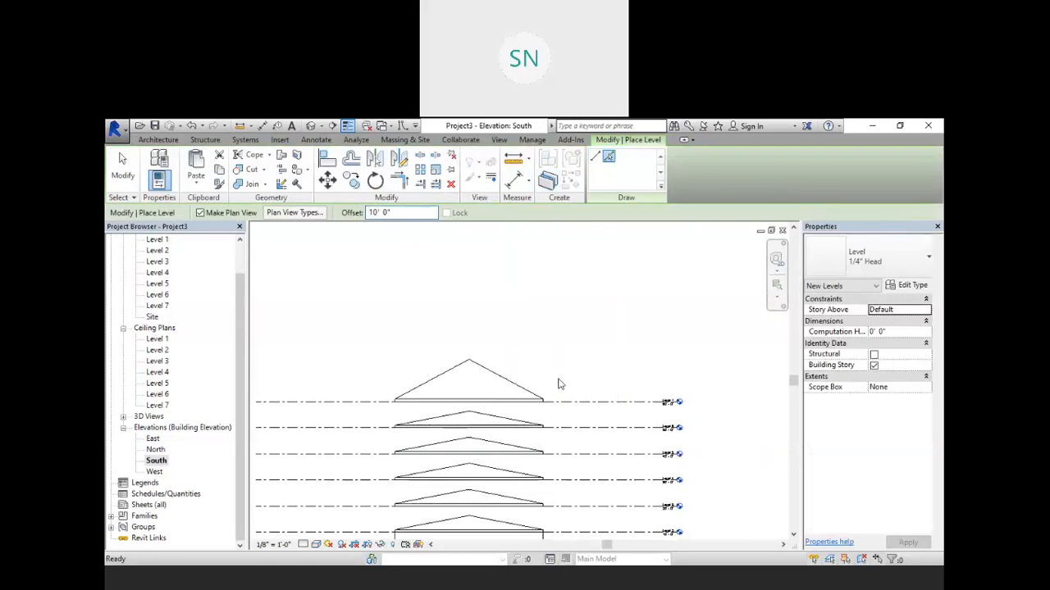
{"action": "left_click", "coordinate": [565, 401]}
{"action": "right_click", "coordinate": [539, 306]}
{"action": "right_click", "coordinate": [573, 315]}
{"action": "left_click", "coordinate": [605, 324]}
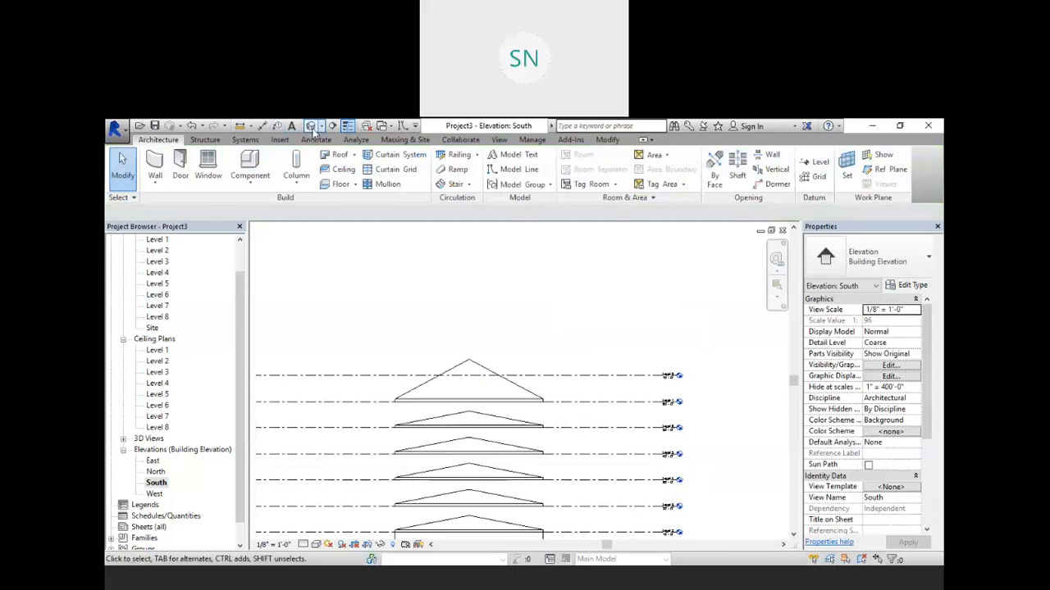
Step: Inspect the top roof and its openings in the 3D view, selecting the roof
{"action": "double_click", "coordinate": [159, 306]}
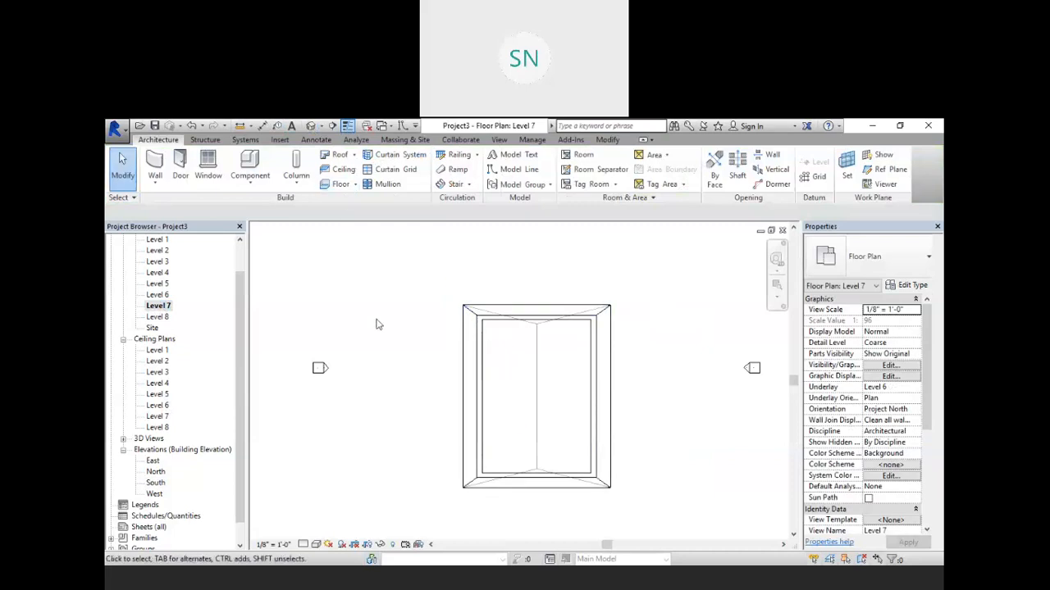
{"action": "left_click", "coordinate": [310, 125]}
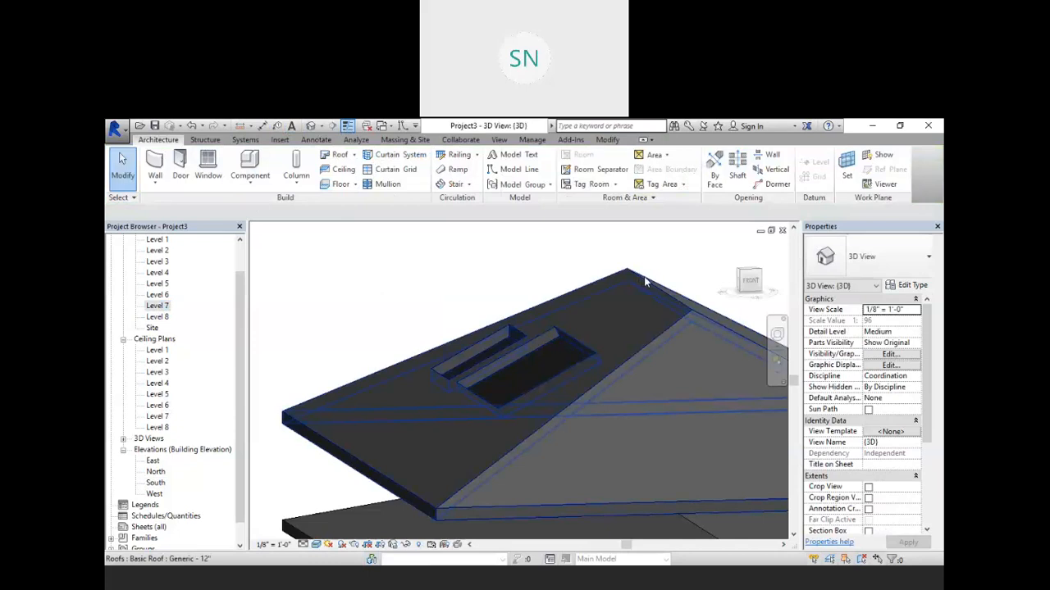
{"action": "left_click", "coordinate": [646, 287]}
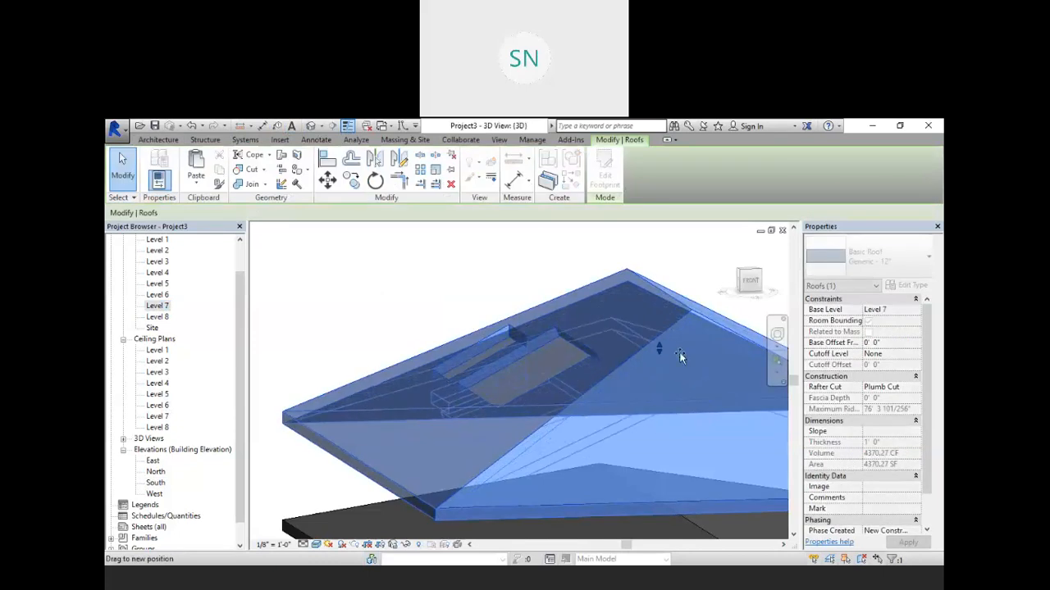
{"action": "left_click_drag", "start_coordinate": [680, 367], "coordinate": [681, 372]}
{"action": "left_click", "coordinate": [497, 276]}
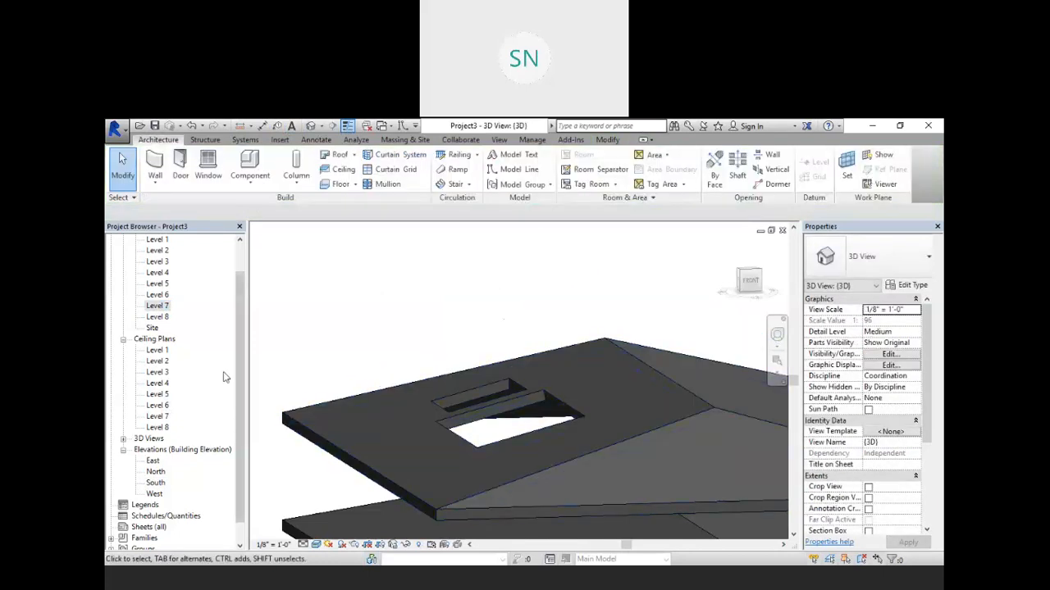
Step: Sketch four Generic - 5" walls on Level 7 around the vertical roof opening, with Finish Face: Exterior as location line
{"action": "double_click", "coordinate": [157, 306]}
{"action": "scroll", "coordinate": [483, 353], "scroll_direction": "up", "scroll_amount": 5}
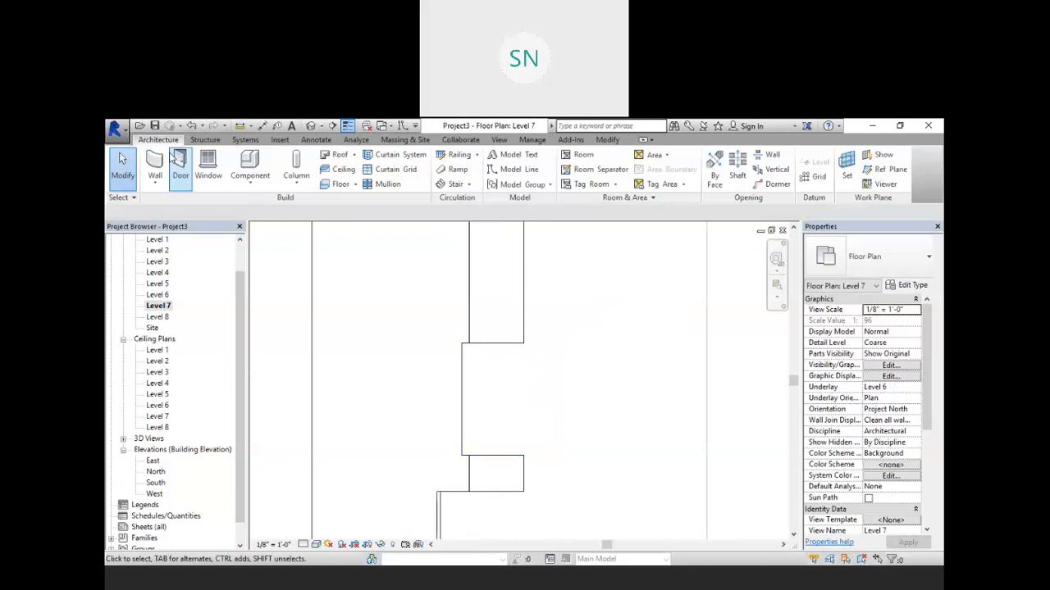
{"action": "left_click", "coordinate": [156, 161]}
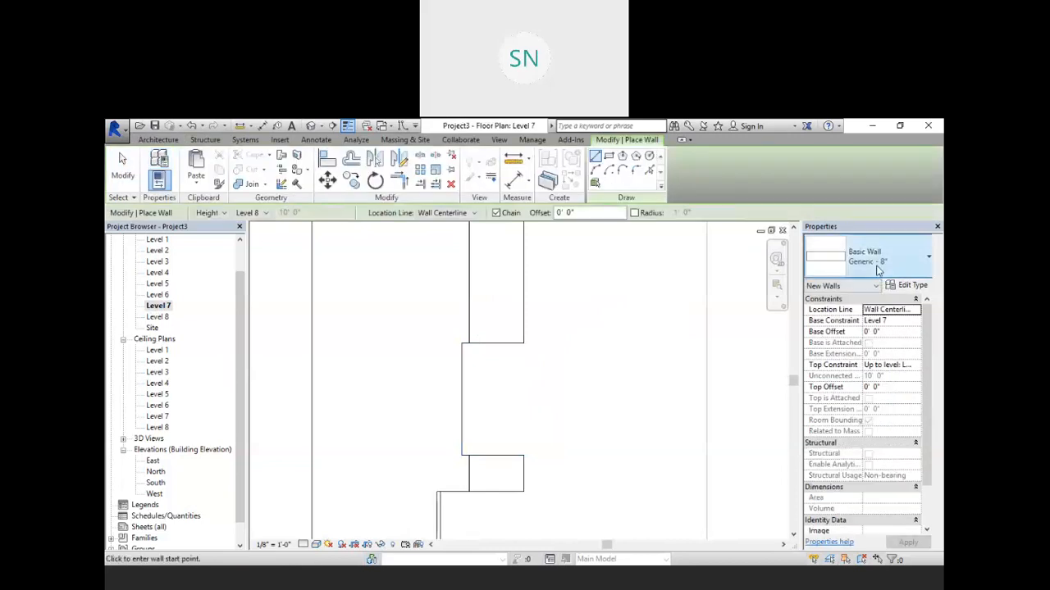
{"action": "left_click", "coordinate": [869, 259]}
{"action": "scroll", "coordinate": [840, 353], "scroll_direction": "up", "scroll_amount": 1}
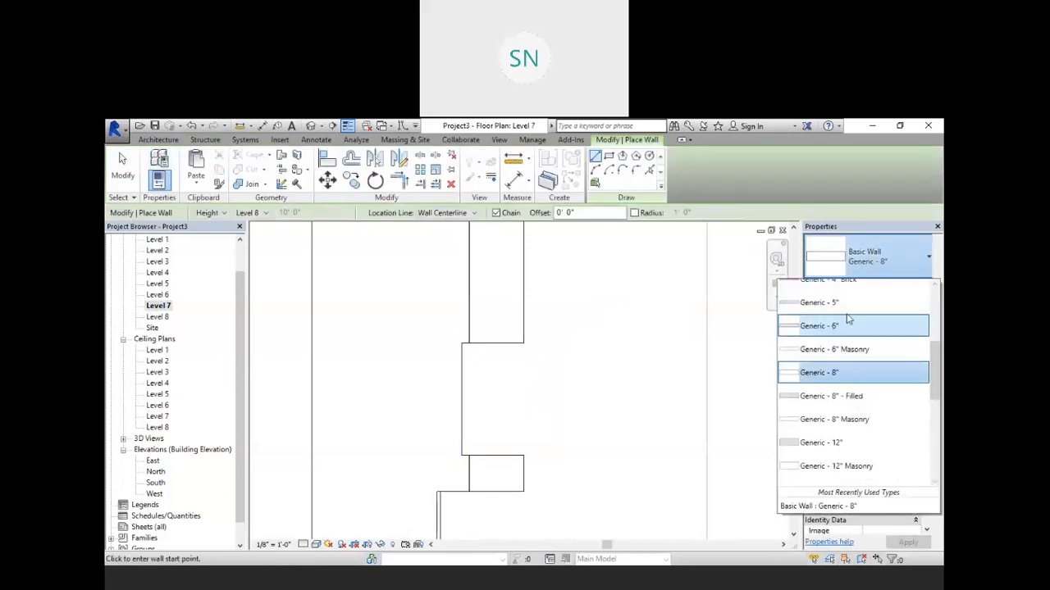
{"action": "left_click", "coordinate": [820, 303]}
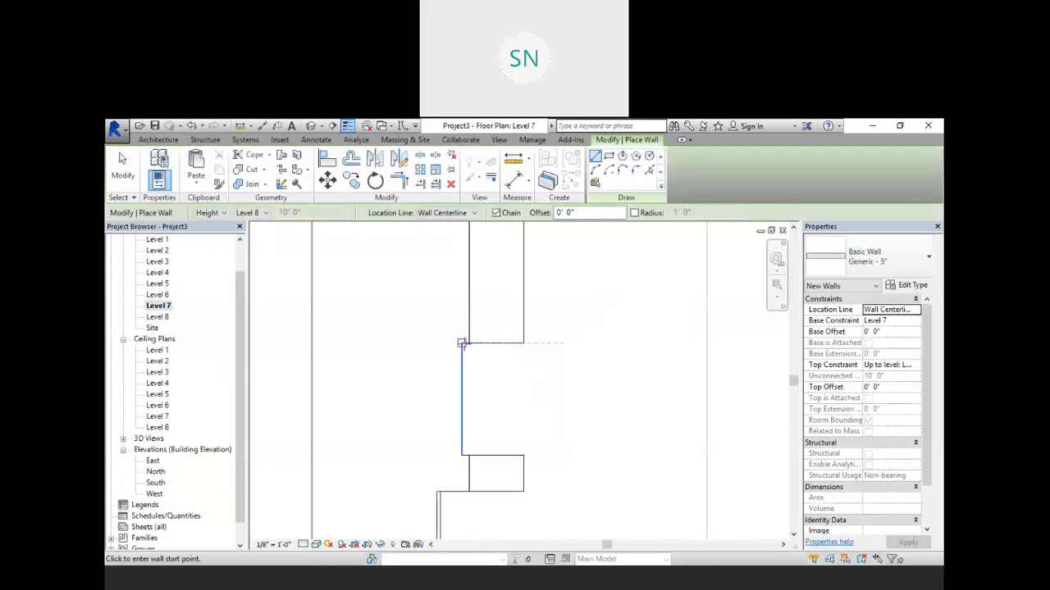
{"action": "left_click", "coordinate": [459, 213]}
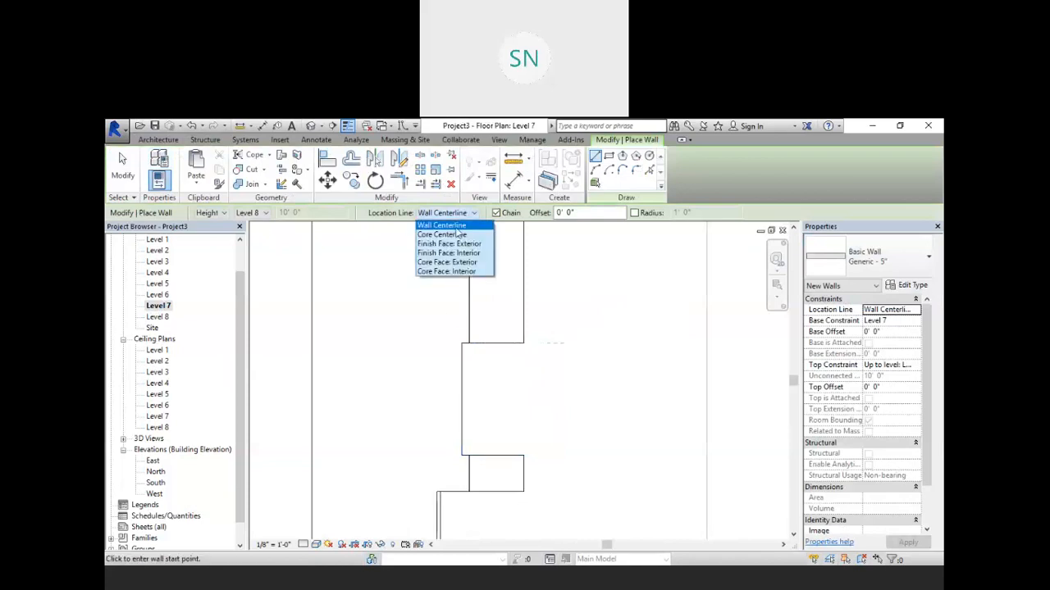
{"action": "left_click", "coordinate": [445, 242]}
{"action": "left_click", "coordinate": [464, 343]}
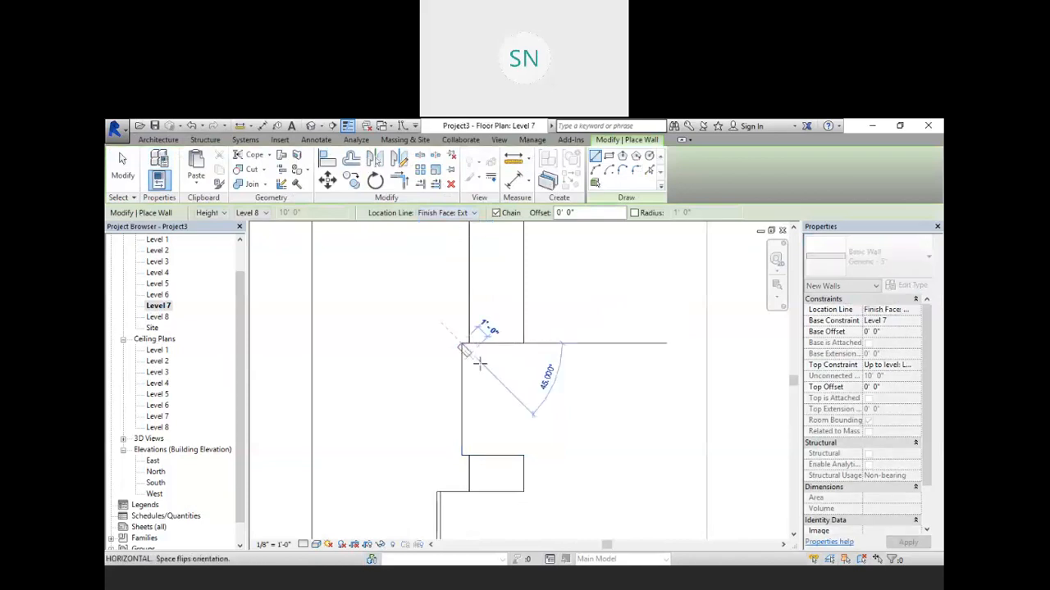
{"action": "left_click", "coordinate": [461, 456]}
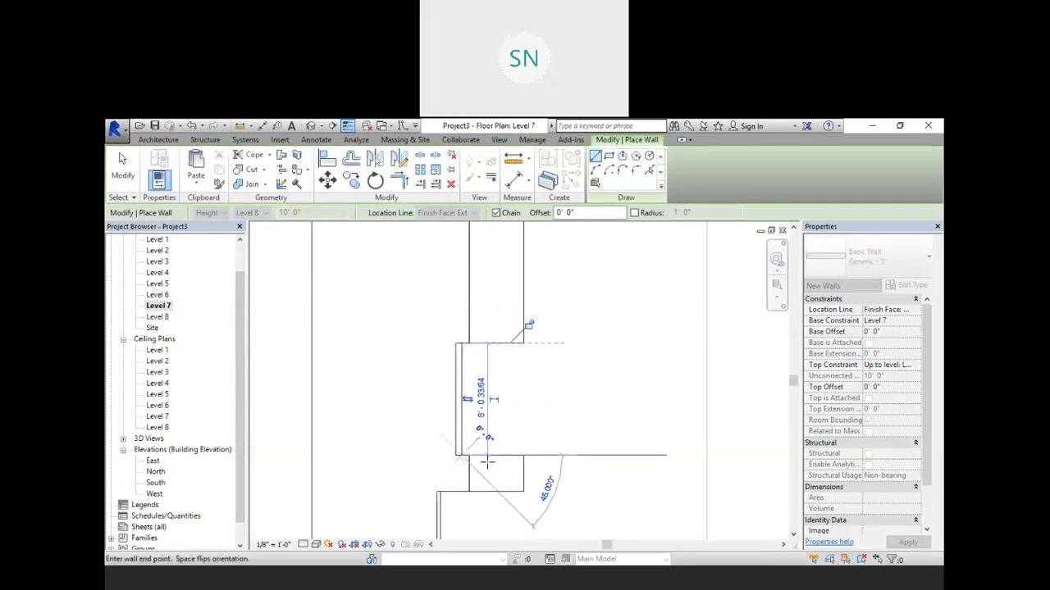
{"action": "left_click", "coordinate": [564, 456]}
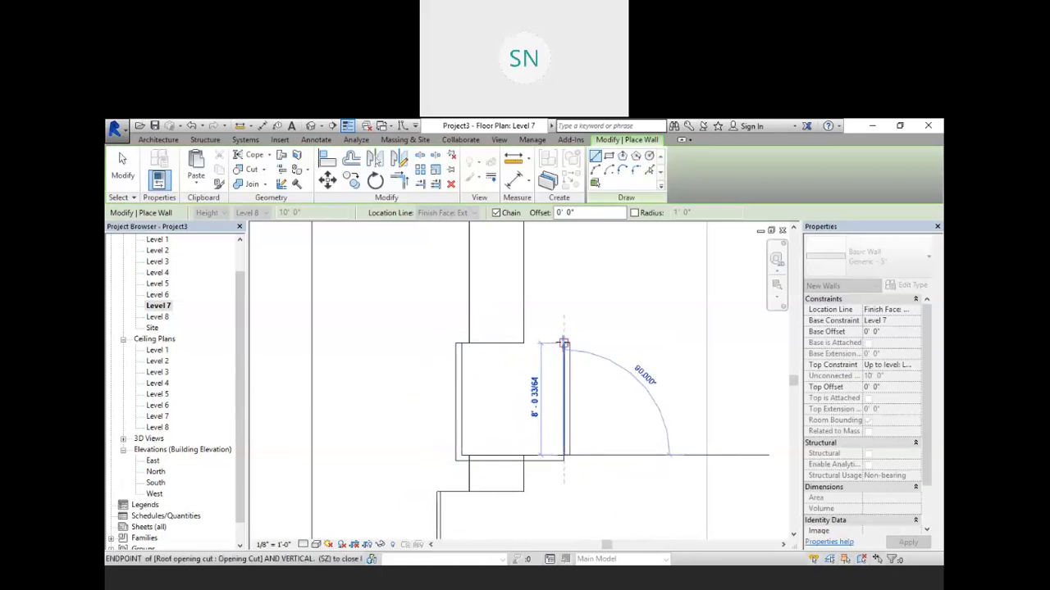
{"action": "left_click", "coordinate": [564, 342]}
{"action": "right_click", "coordinate": [447, 310]}
{"action": "left_click", "coordinate": [460, 315]}
{"action": "right_click", "coordinate": [468, 312]}
{"action": "left_click", "coordinate": [489, 320]}
Step: Attach the tops of the four new walls to the top roof
{"action": "scroll", "coordinate": [563, 309], "scroll_direction": "down", "scroll_amount": 1}
{"action": "left_click", "coordinate": [320, 126]}
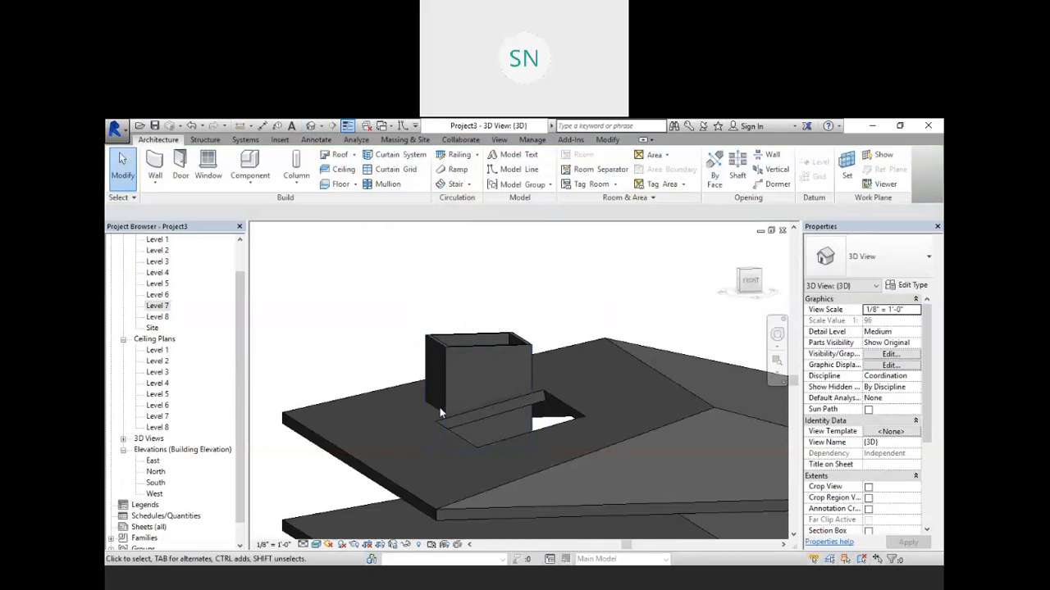
{"action": "middle_click_drag", "start_coordinate": [427, 395], "coordinate": [472, 303], "text": "shift"}
{"action": "left_click_drag", "start_coordinate": [563, 291], "coordinate": [409, 375]}
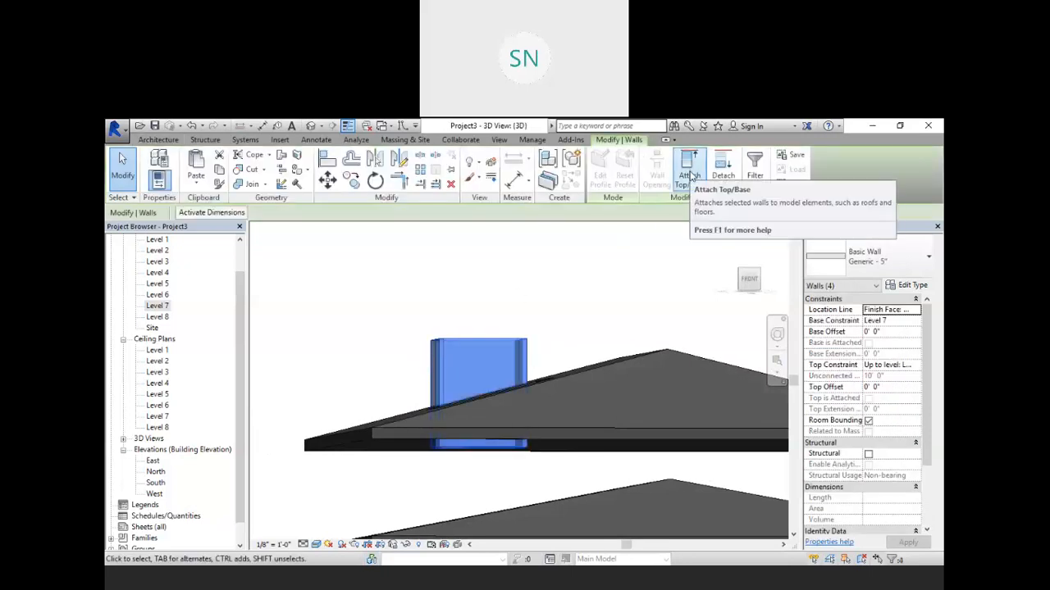
{"action": "left_click", "coordinate": [690, 176]}
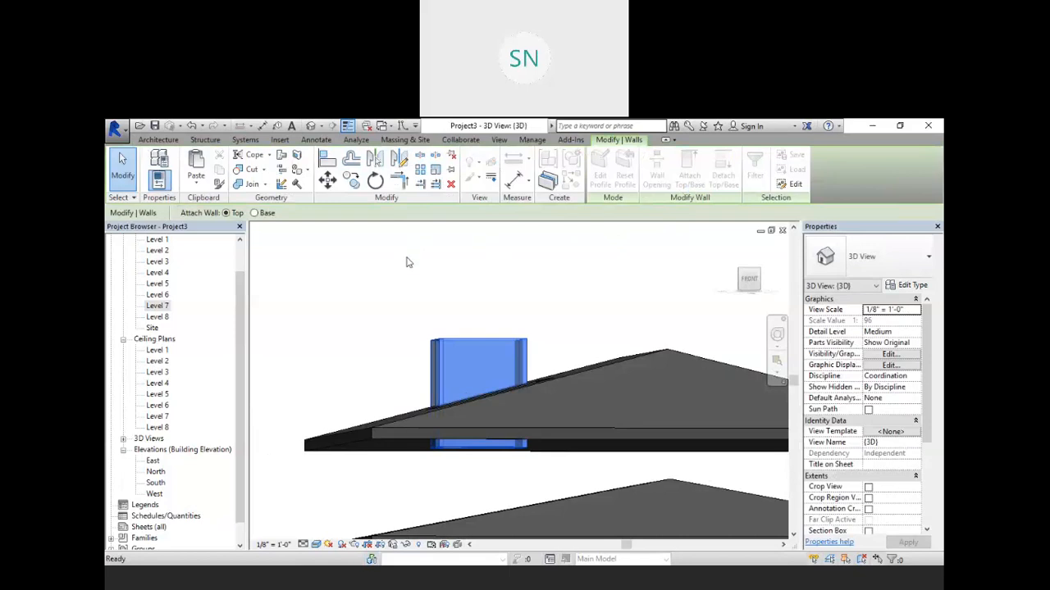
{"action": "key", "text": "Escape"}
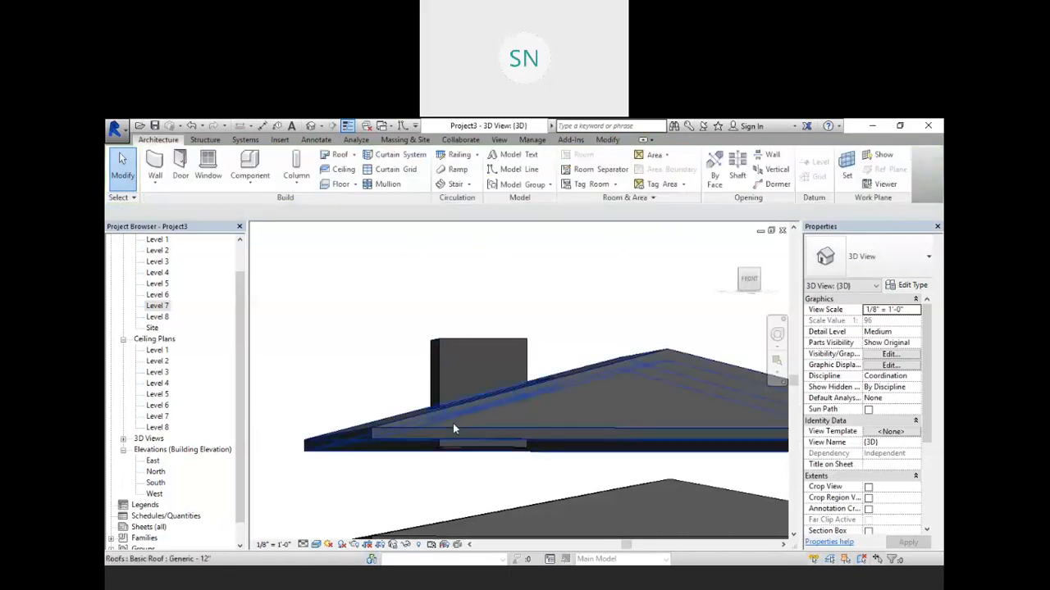
{"action": "middle_click_drag", "start_coordinate": [563, 309], "coordinate": [527, 300], "text": "shift"}
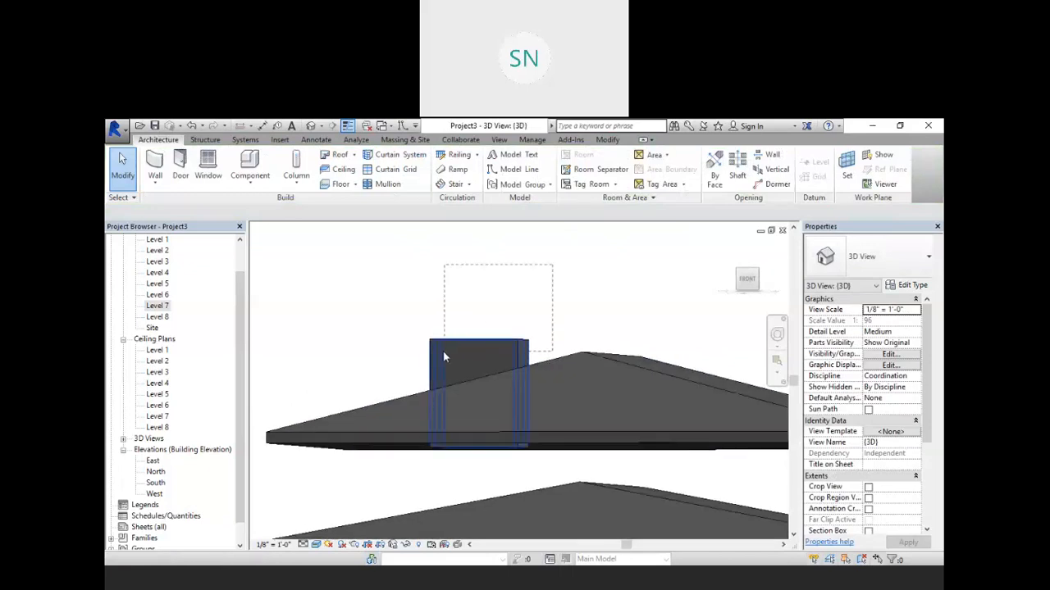
{"action": "left_click", "coordinate": [419, 356]}
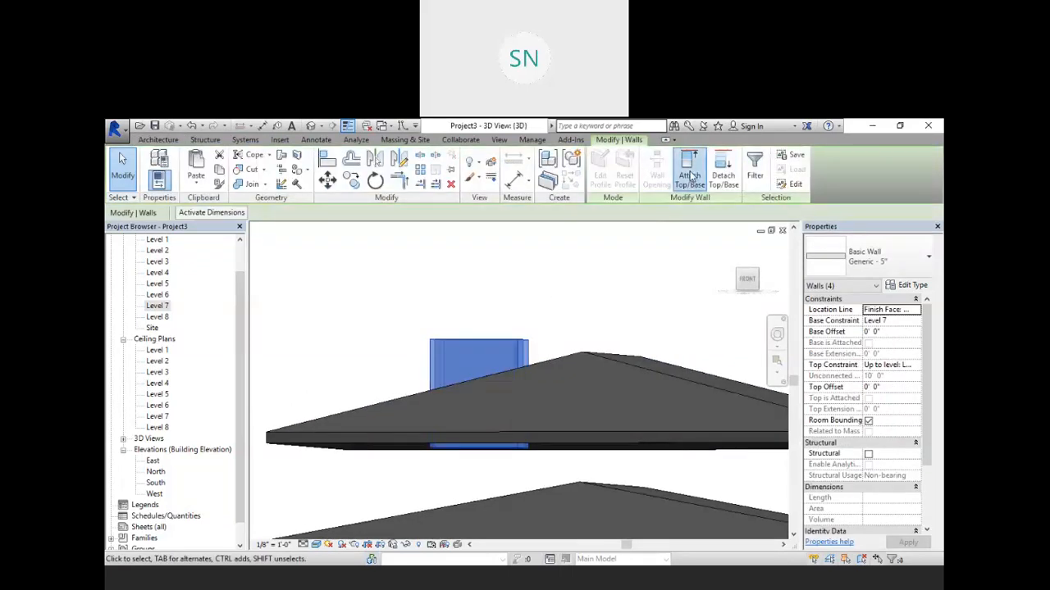
{"action": "left_click", "coordinate": [689, 174]}
{"action": "left_click", "coordinate": [579, 356]}
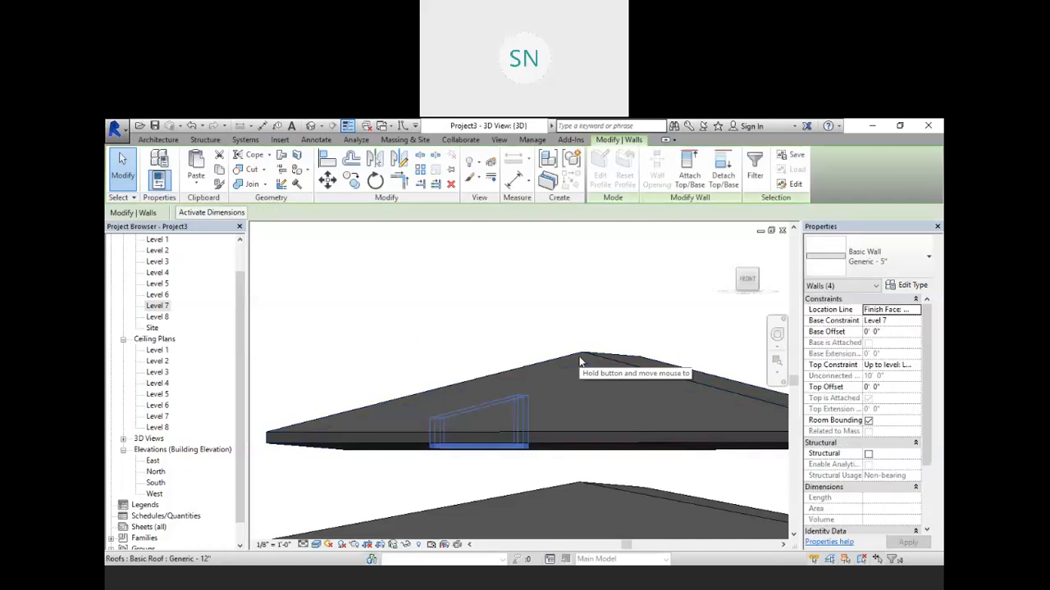
Step: Delete the four walls around the roof opening
{"action": "middle_click_drag", "start_coordinate": [579, 356], "coordinate": [492, 320], "text": "shift"}
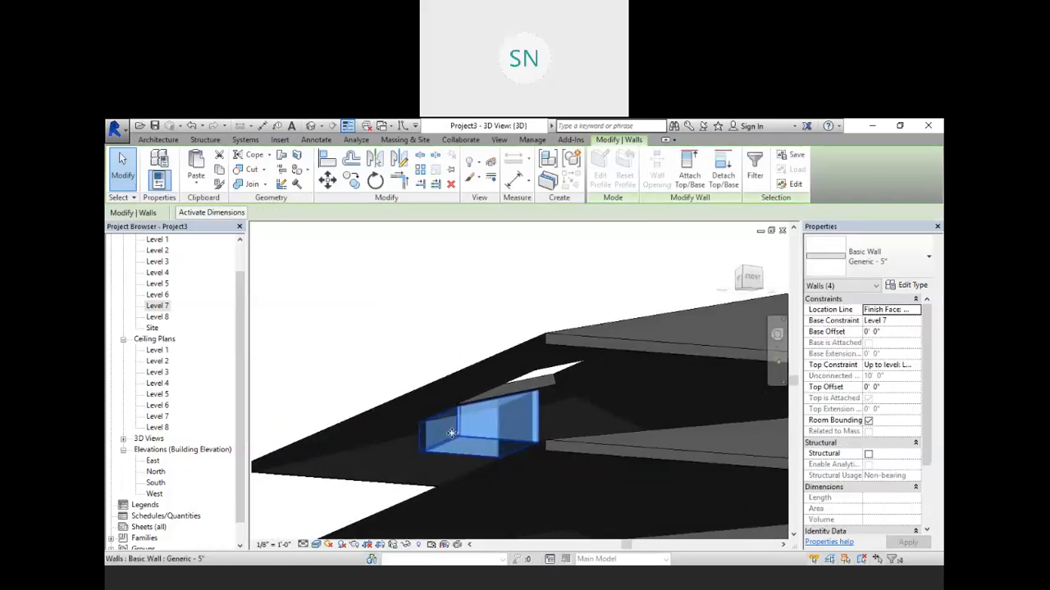
{"action": "middle_click_drag", "start_coordinate": [451, 433], "coordinate": [524, 320], "text": "shift"}
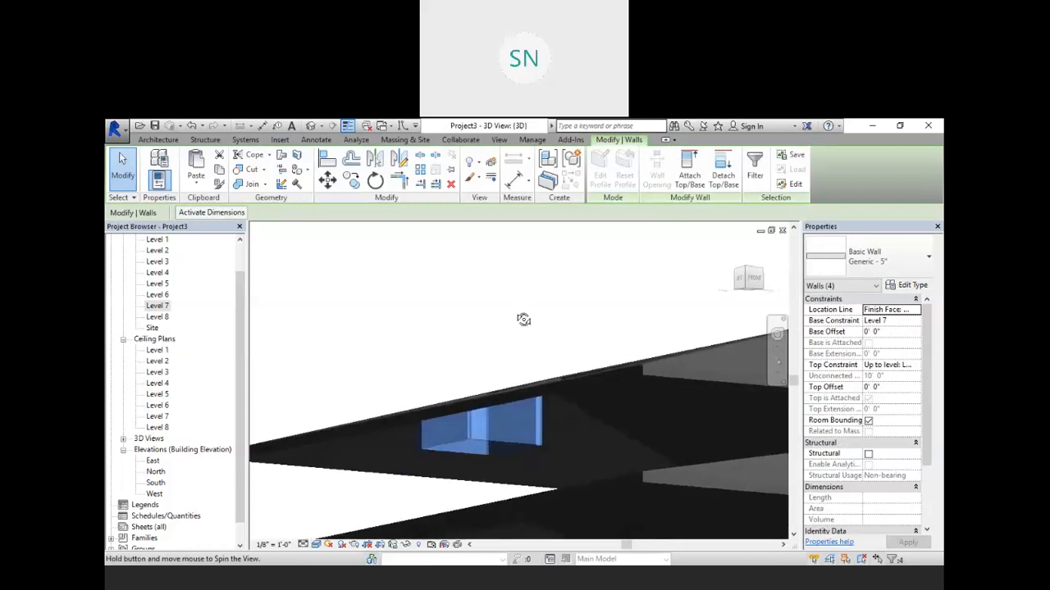
{"action": "key", "text": "Delete"}
Step: Open the Level 8 plan and sketch four Generic - 5" walls around the roof opening with depth Unconnected 10' 0"
{"action": "scroll", "coordinate": [484, 333], "scroll_direction": "down", "scroll_amount": 1}
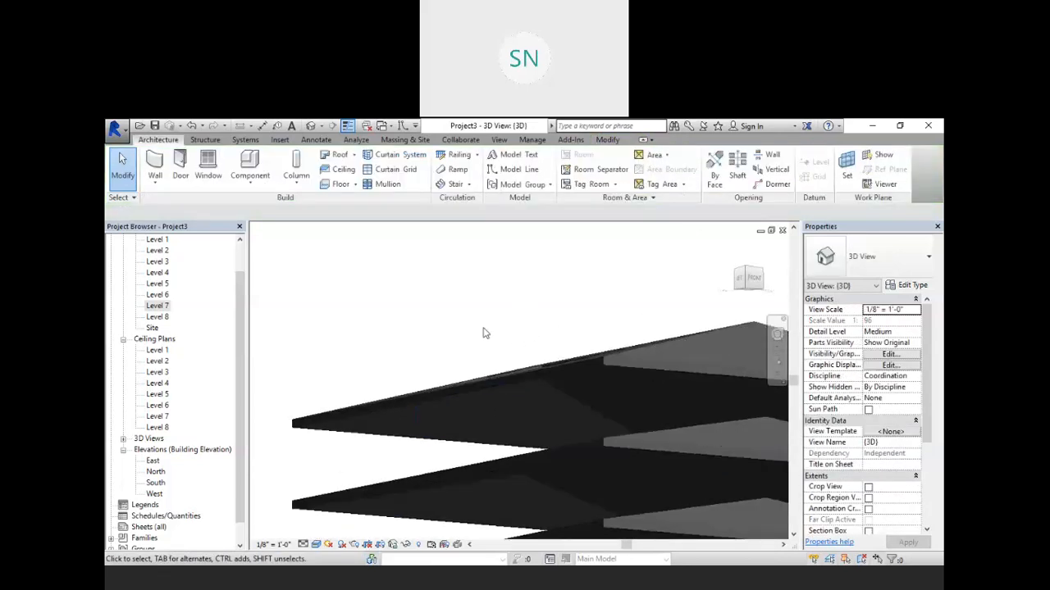
{"action": "middle_click_drag", "start_coordinate": [499, 306], "coordinate": [500, 348], "text": "shift"}
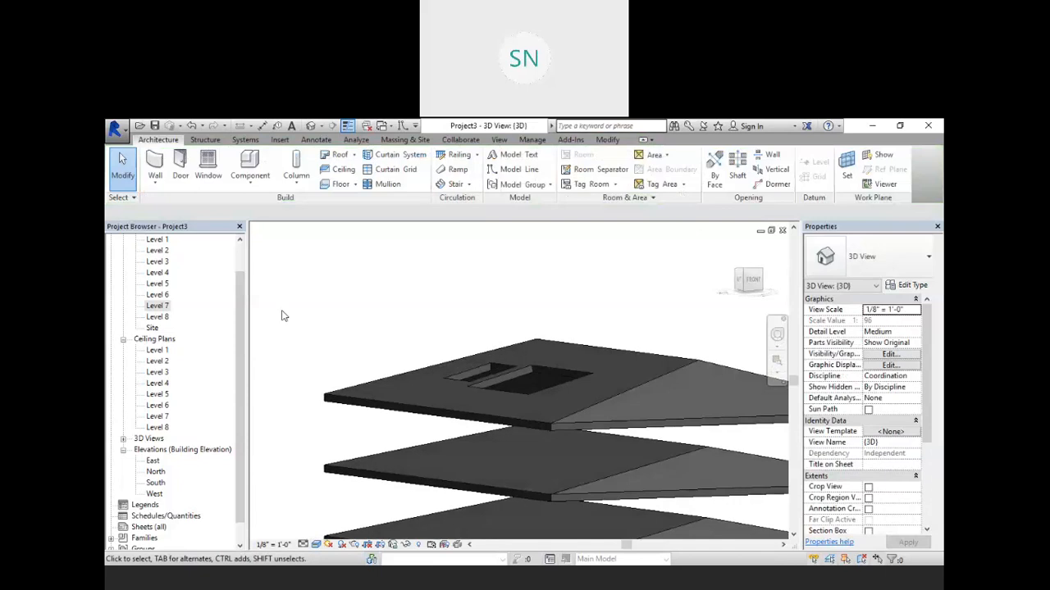
{"action": "double_click", "coordinate": [158, 317]}
{"action": "scroll", "coordinate": [549, 352], "scroll_direction": "down", "scroll_amount": 1}
{"action": "scroll", "coordinate": [543, 385], "scroll_direction": "down", "scroll_amount": 1}
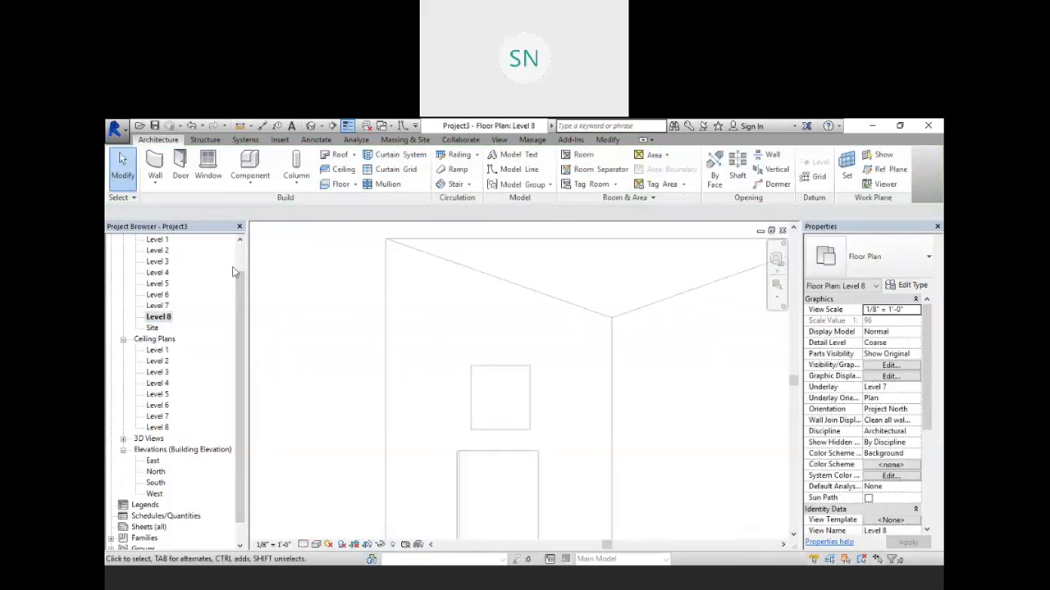
{"action": "left_click", "coordinate": [155, 165]}
{"action": "left_click", "coordinate": [225, 213]}
{"action": "left_click", "coordinate": [212, 235]}
{"action": "left_click", "coordinate": [254, 213]}
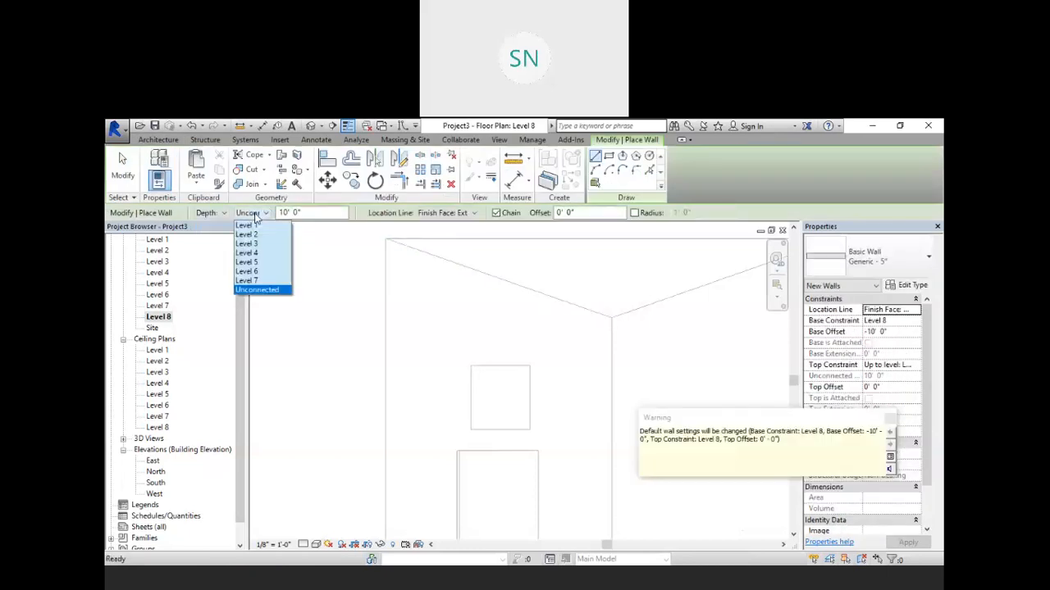
{"action": "left_click", "coordinate": [260, 282]}
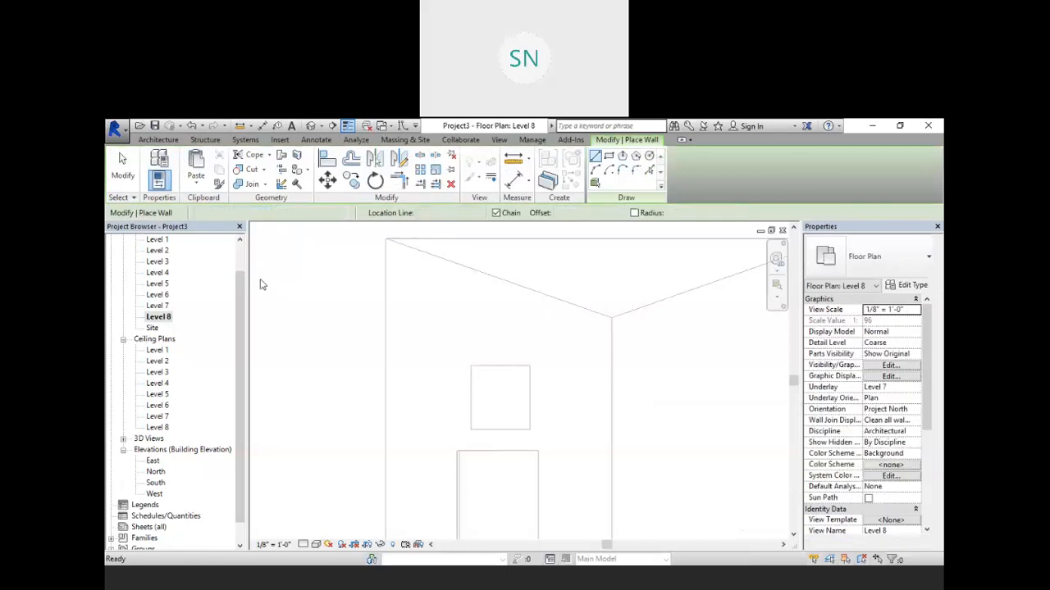
{"action": "middle_click_drag", "start_coordinate": [563, 415], "coordinate": [505, 383]}
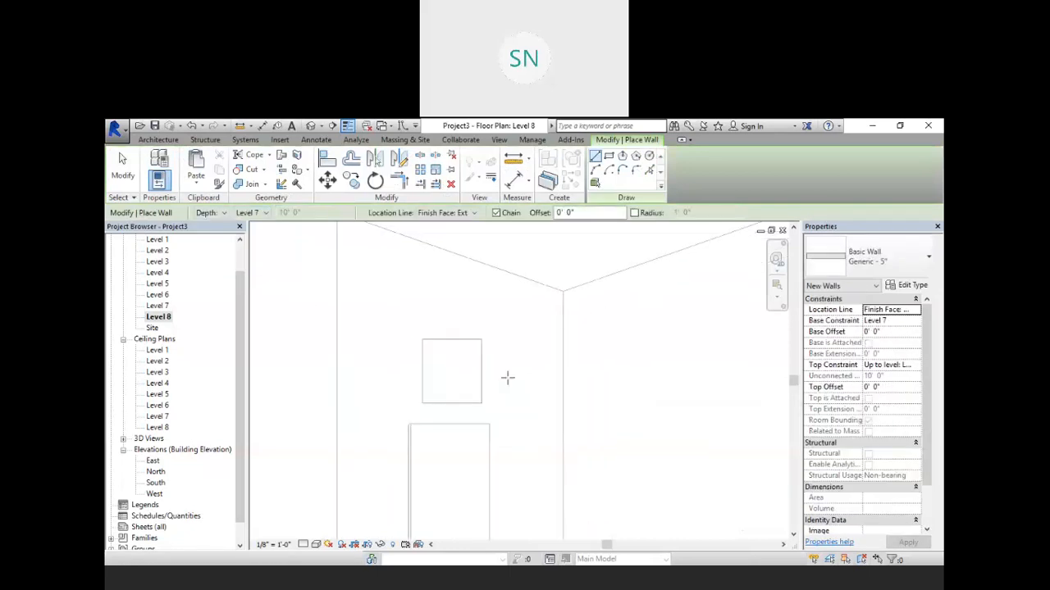
{"action": "left_click", "coordinate": [254, 213]}
{"action": "left_click", "coordinate": [264, 290]}
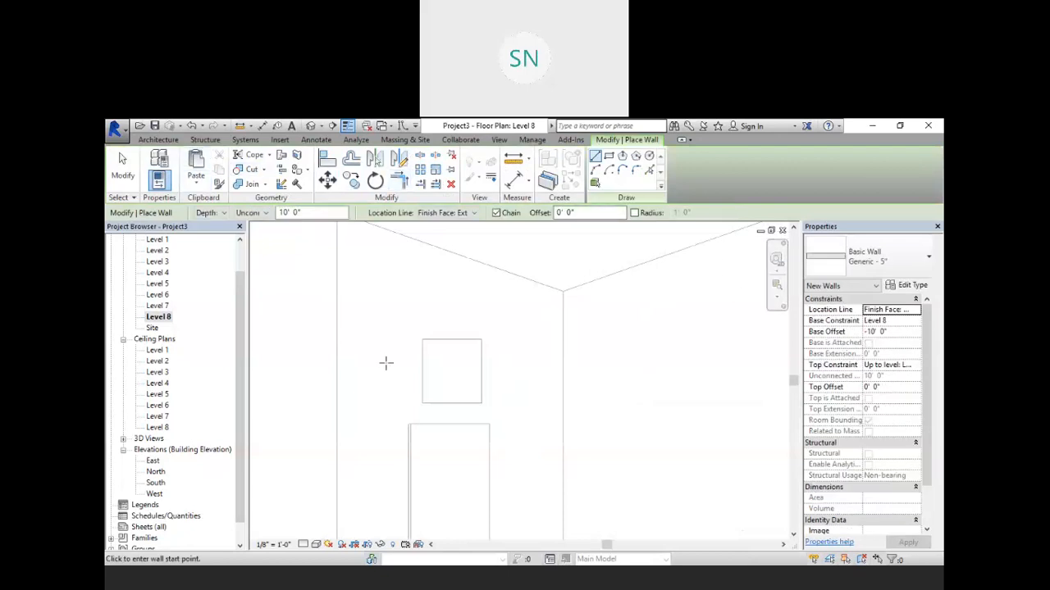
{"action": "left_click", "coordinate": [421, 339]}
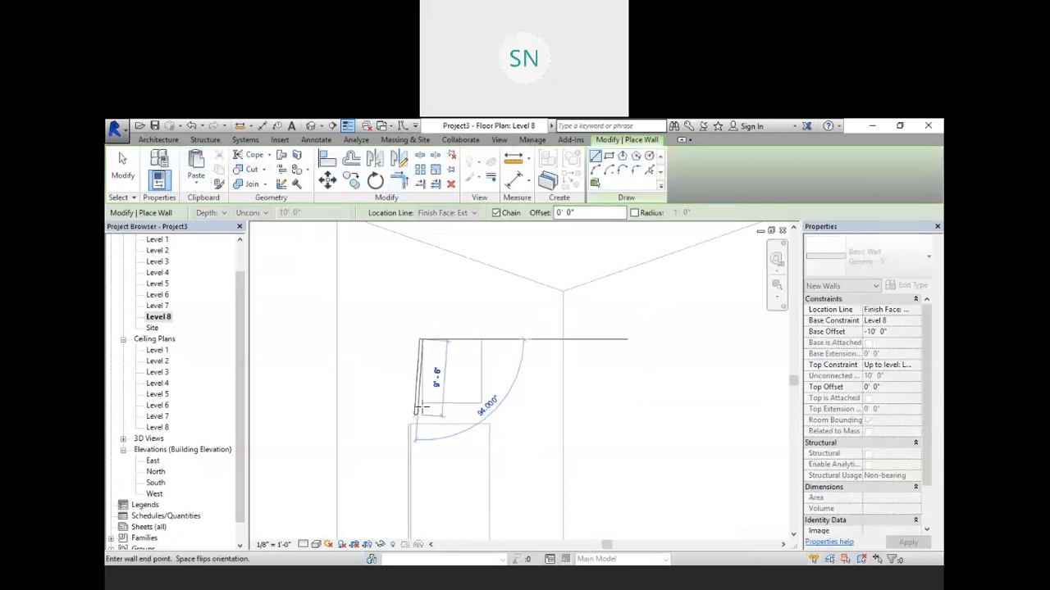
{"action": "left_click", "coordinate": [420, 404]}
{"action": "left_click", "coordinate": [482, 403]}
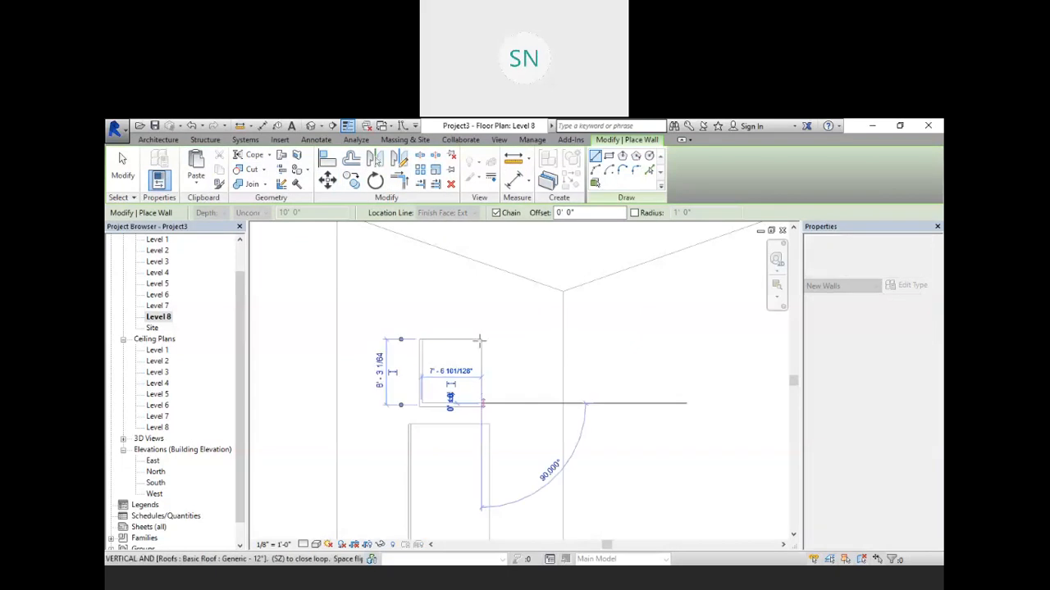
{"action": "left_click", "coordinate": [482, 340]}
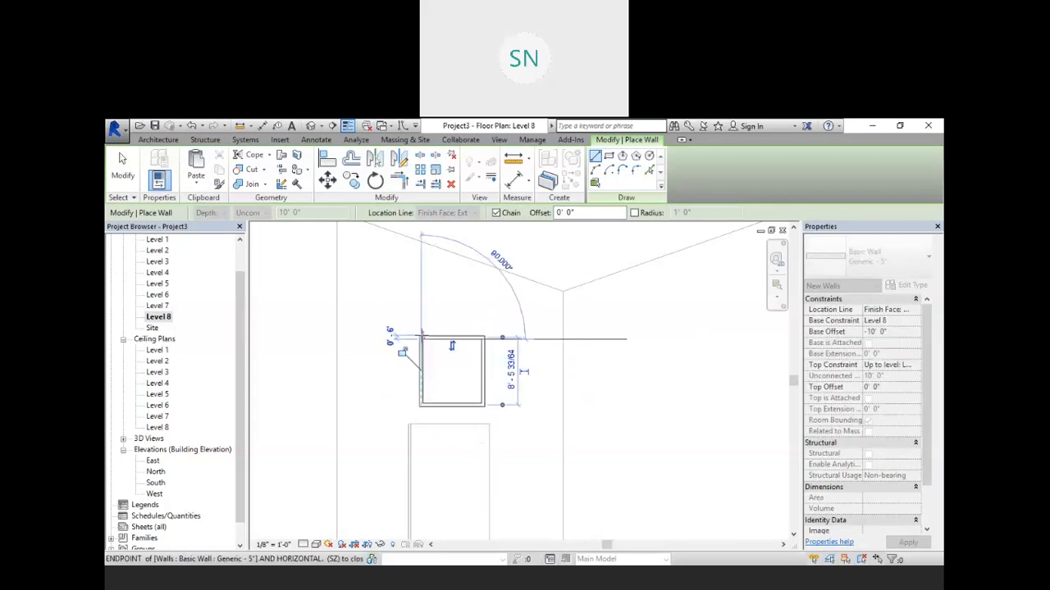
{"action": "right_click", "coordinate": [400, 296]}
{"action": "left_click", "coordinate": [414, 302]}
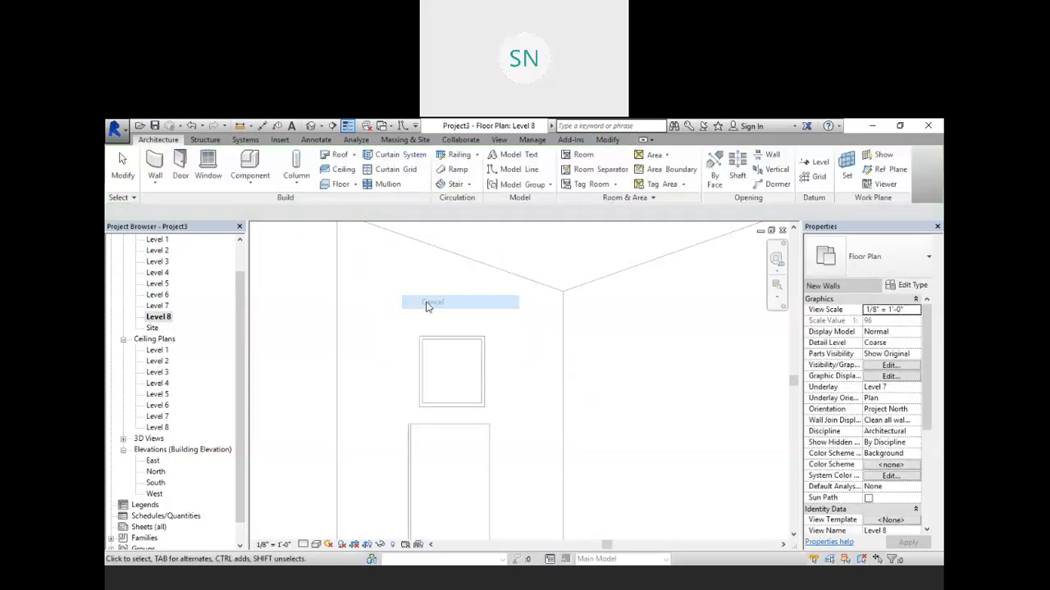
Step: Try to attach the tops of the four new walls to the top roof in the 3D view
{"action": "left_click", "coordinate": [311, 125]}
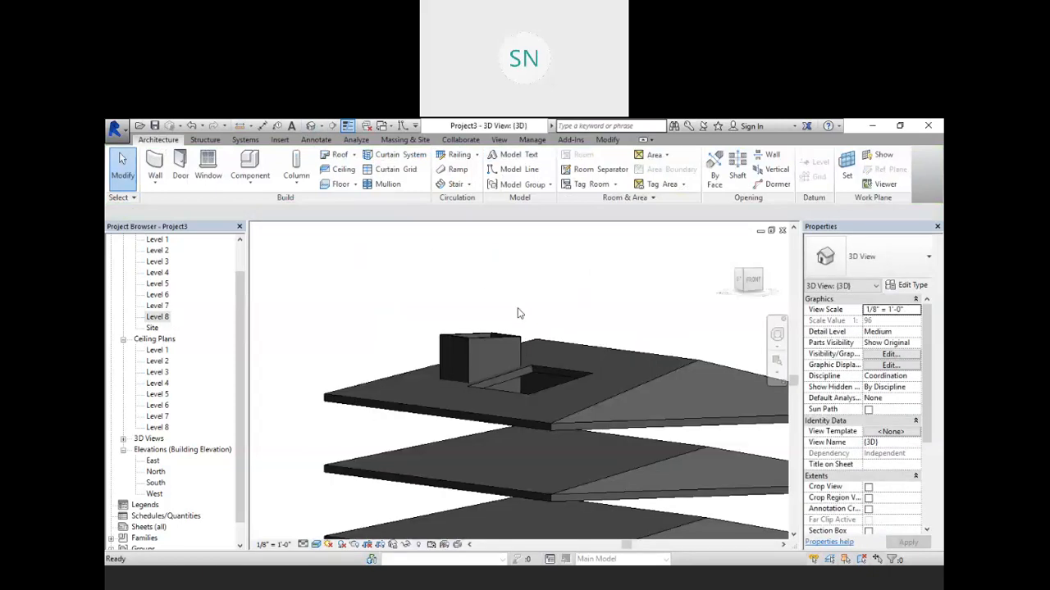
{"action": "middle_click_drag", "start_coordinate": [537, 351], "coordinate": [508, 352], "text": "shift"}
{"action": "scroll", "coordinate": [518, 340], "scroll_direction": "up", "scroll_amount": 2}
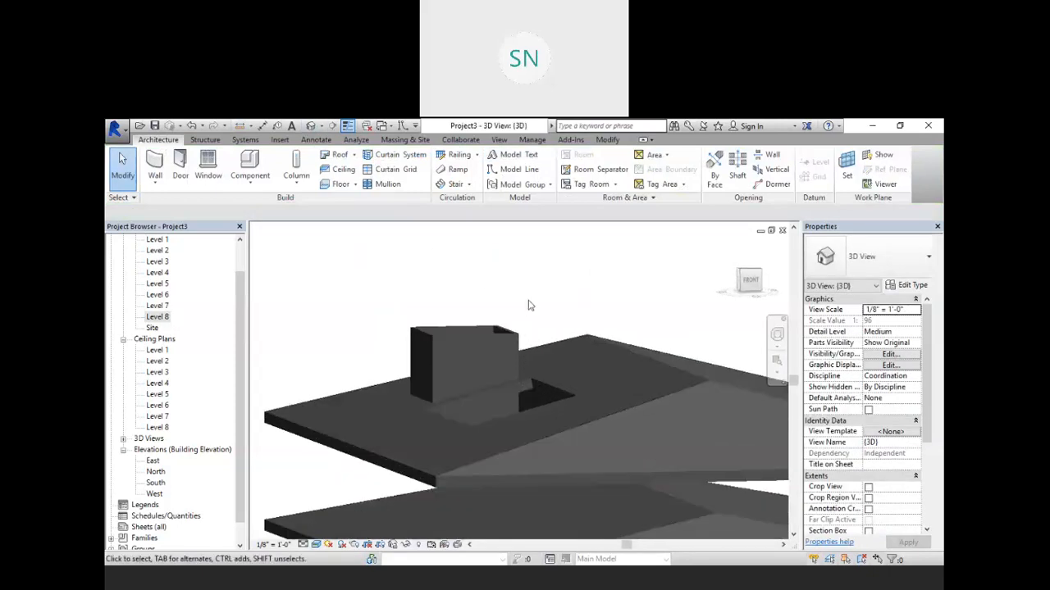
{"action": "left_click_drag", "start_coordinate": [510, 287], "coordinate": [404, 336]}
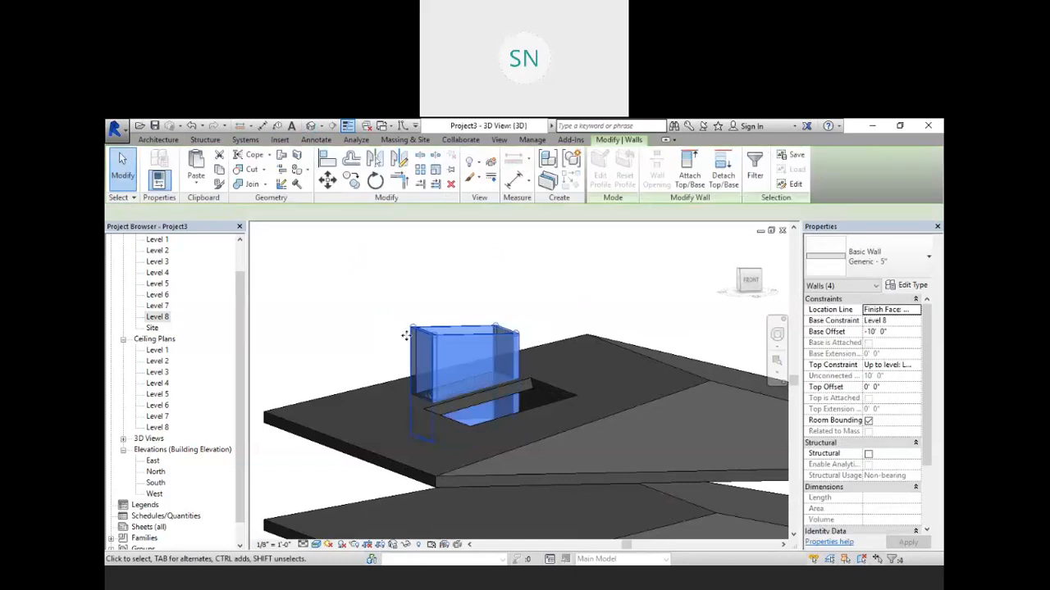
{"action": "left_click", "coordinate": [689, 172]}
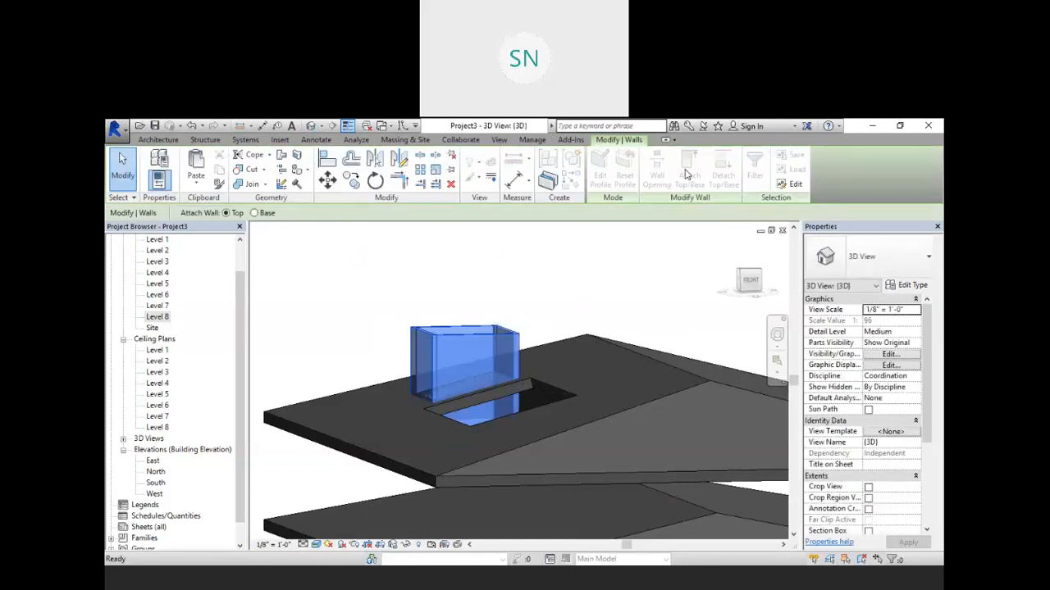
{"action": "left_click", "coordinate": [303, 433]}
{"action": "middle_click_drag", "start_coordinate": [502, 444], "coordinate": [505, 420], "text": "shift"}
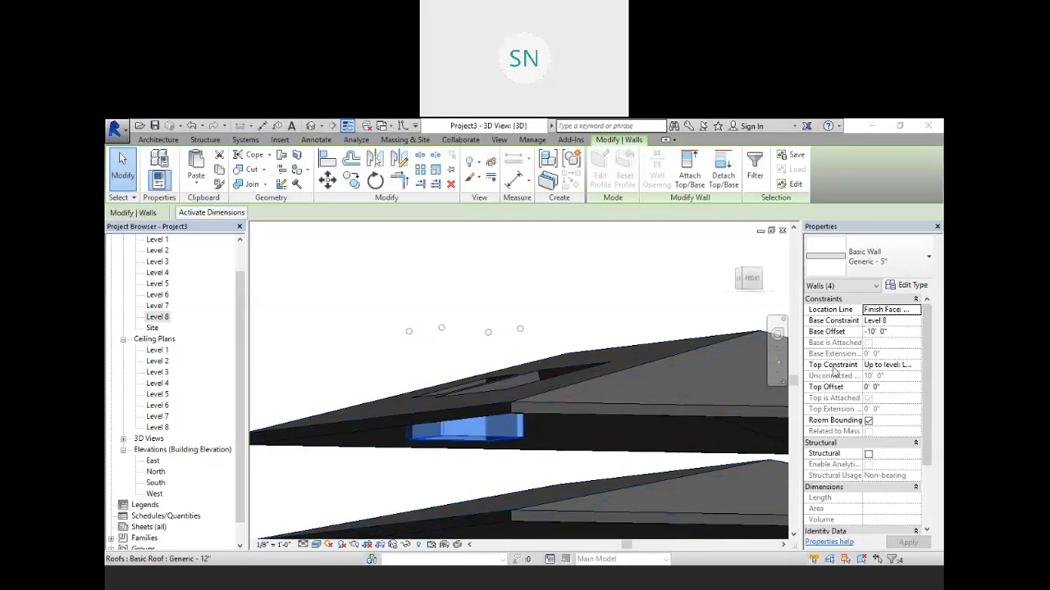
{"action": "left_click", "coordinate": [916, 366]}
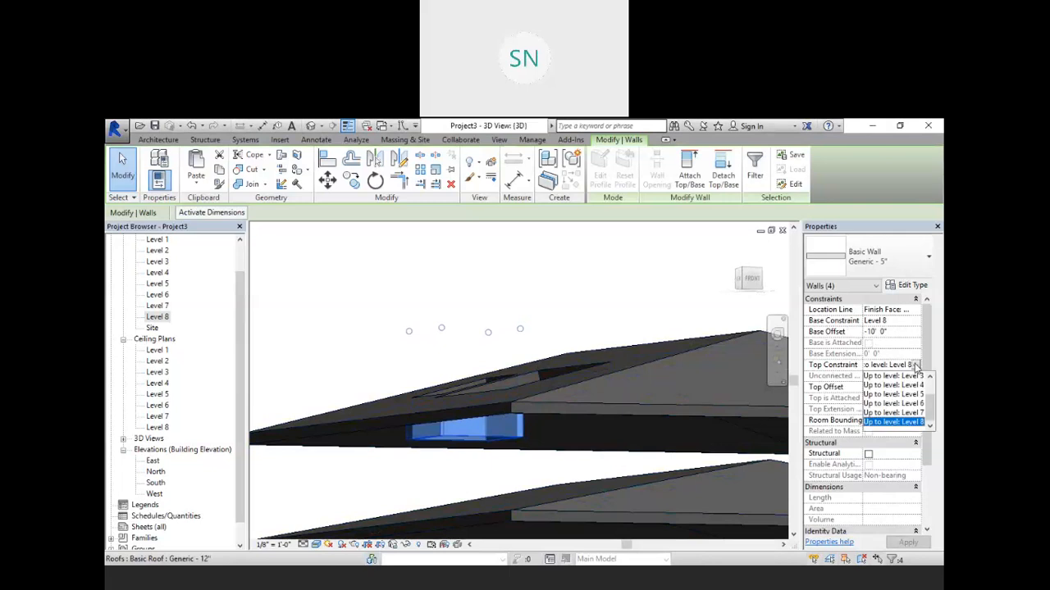
{"action": "left_click", "coordinate": [916, 366]}
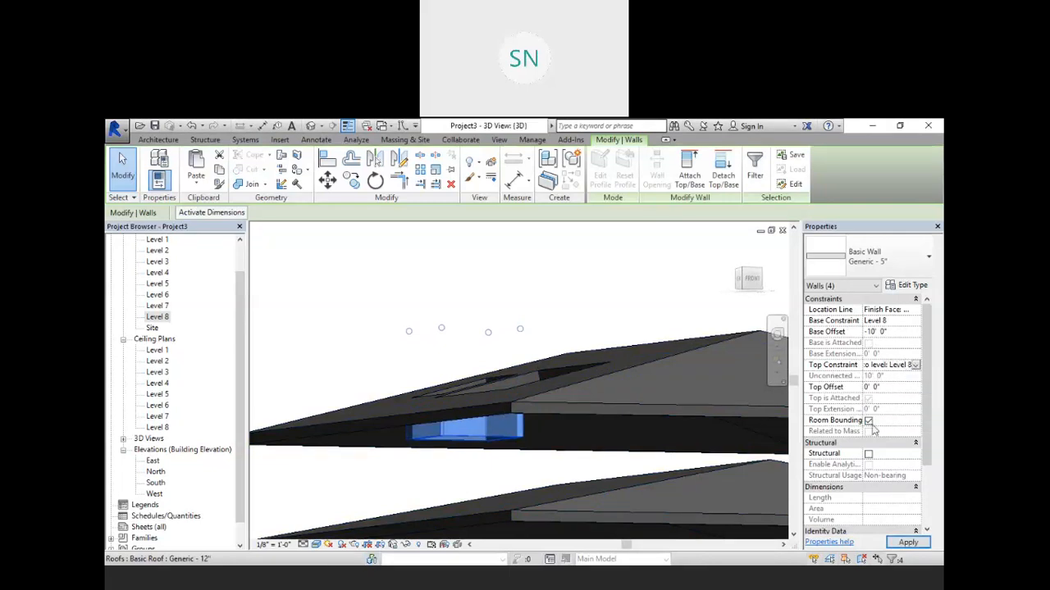
{"action": "left_click", "coordinate": [611, 297]}
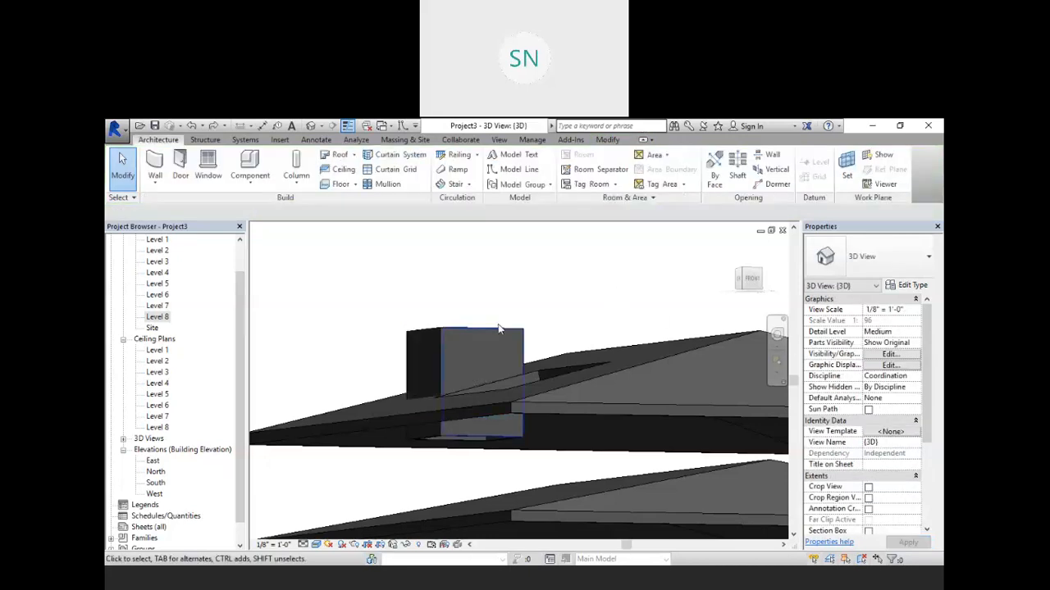
Step: Raise the walls of the opening enclosure so they stand above the top roof
{"action": "middle_click_drag", "start_coordinate": [499, 329], "coordinate": [445, 421], "text": "shift"}
{"action": "left_click", "coordinate": [437, 417]}
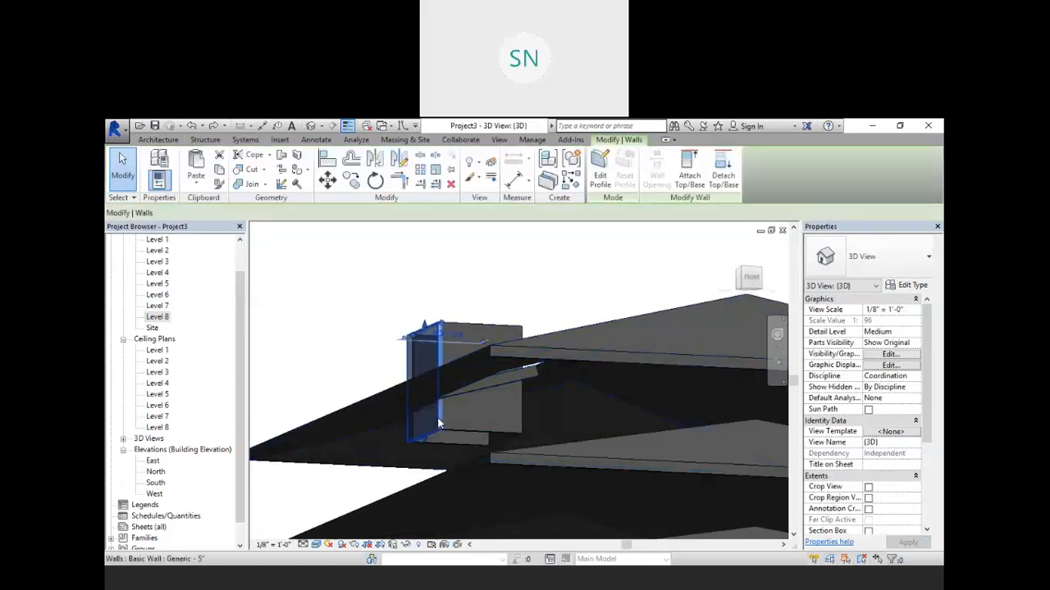
{"action": "left_click_drag", "start_coordinate": [424, 436], "coordinate": [477, 357]}
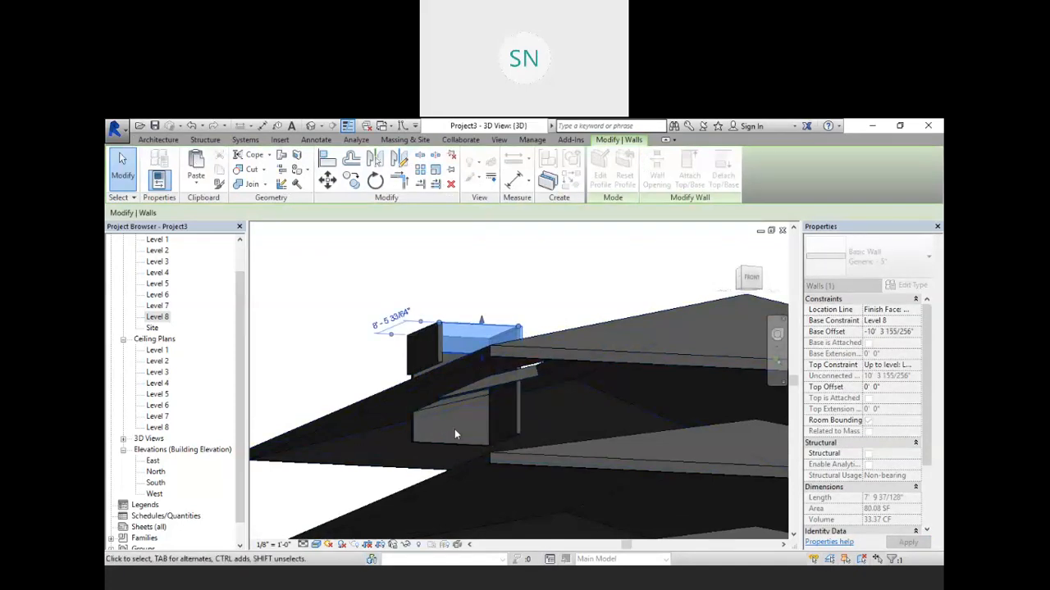
{"action": "left_click", "coordinate": [455, 434]}
{"action": "left_click_drag", "start_coordinate": [446, 383], "coordinate": [446, 384]}
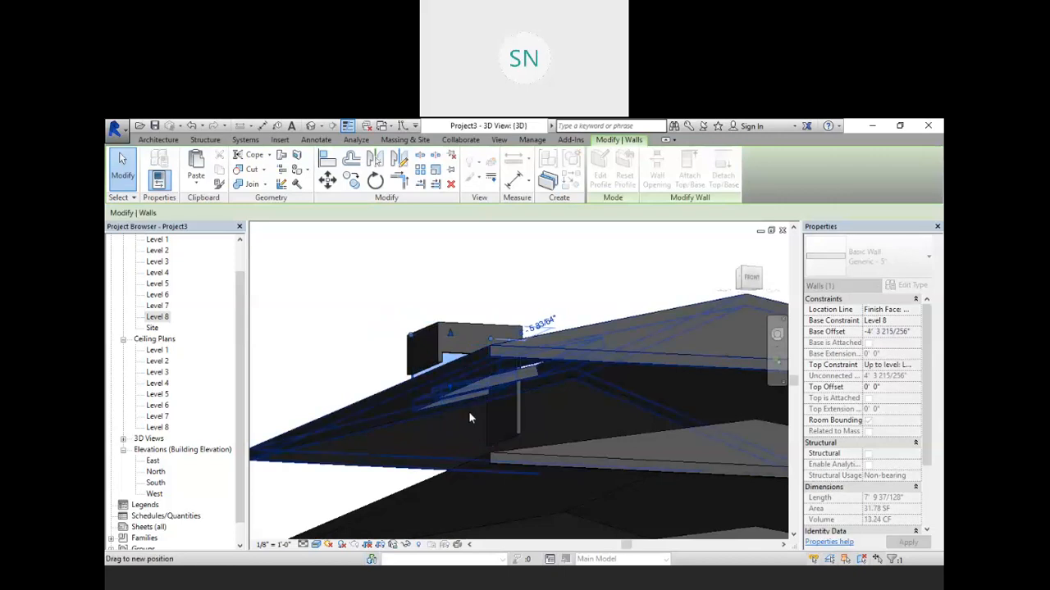
{"action": "left_click", "coordinate": [499, 424]}
{"action": "left_click", "coordinate": [509, 439]}
{"action": "left_click_drag", "start_coordinate": [510, 438], "coordinate": [534, 326]}
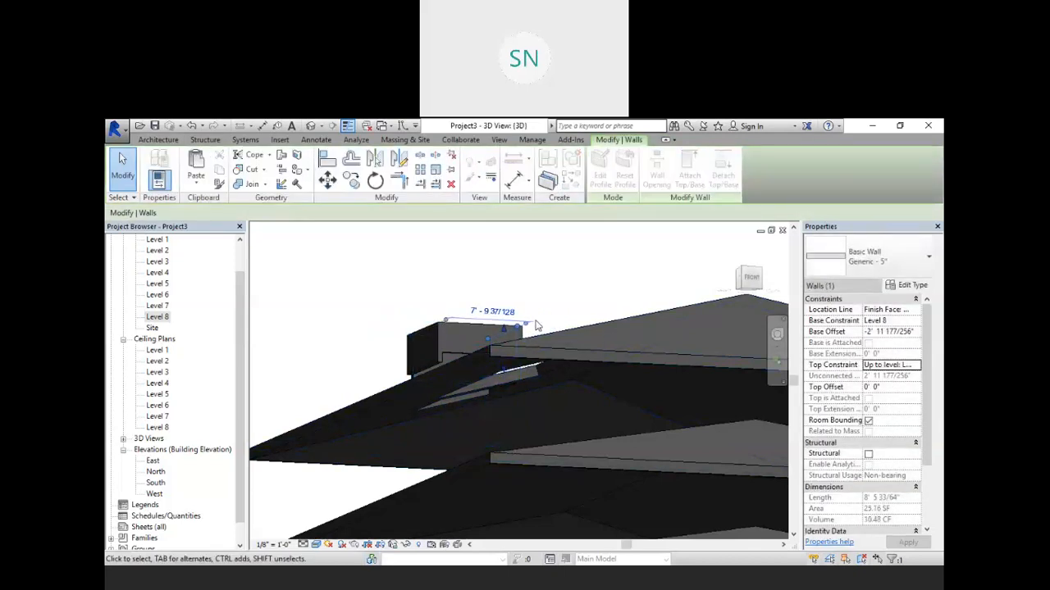
{"action": "middle_click_drag", "start_coordinate": [535, 325], "coordinate": [550, 370]}
{"action": "middle_click_drag", "start_coordinate": [549, 330], "coordinate": [556, 395], "text": "shift"}
{"action": "scroll", "coordinate": [502, 420], "scroll_direction": "up", "scroll_amount": 2}
{"action": "middle_click_drag", "start_coordinate": [504, 420], "coordinate": [532, 348]}
Step: Try to attach the front wall of the enclosure to the top roof
{"action": "left_click", "coordinate": [328, 271]}
{"action": "left_click", "coordinate": [422, 282]}
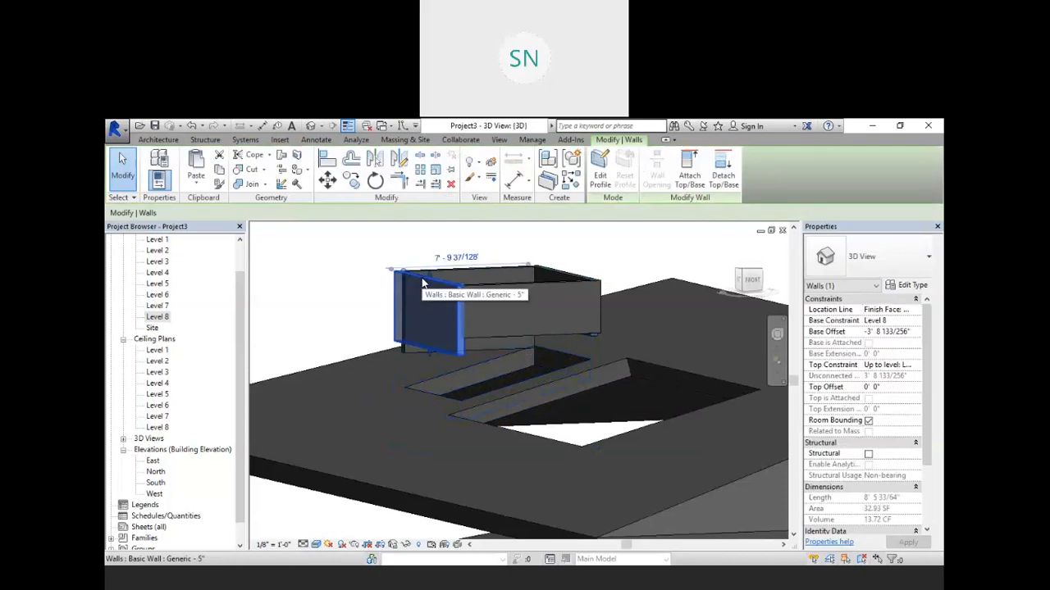
{"action": "left_click", "coordinate": [687, 173]}
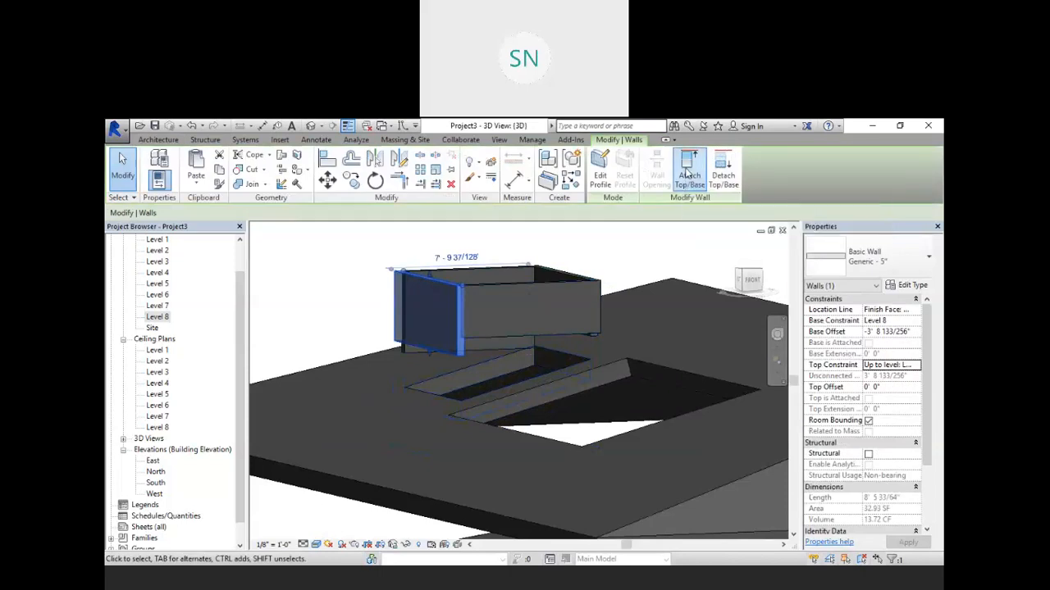
{"action": "left_click", "coordinate": [321, 473]}
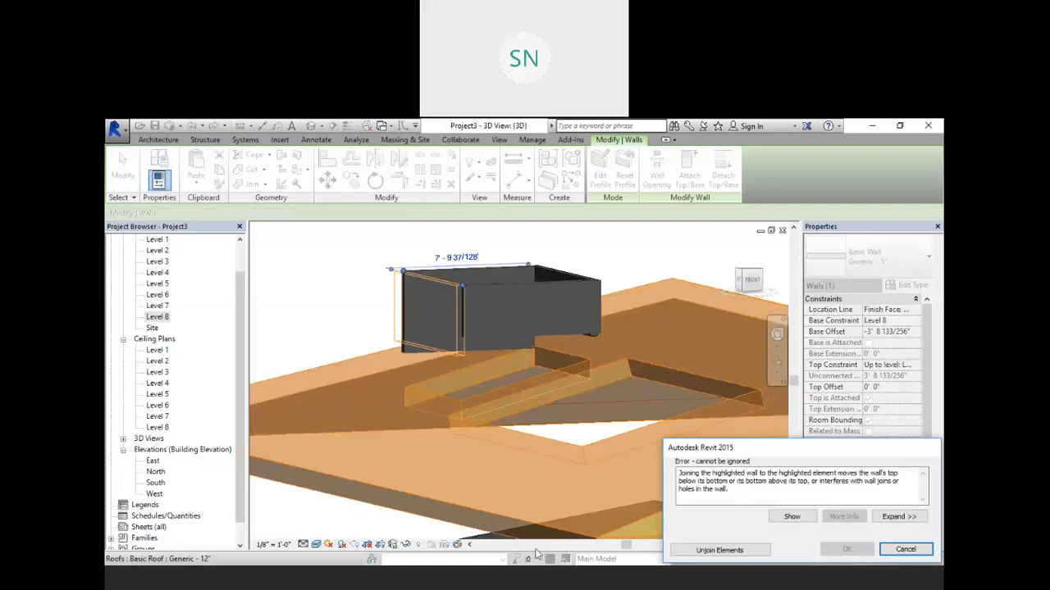
{"action": "left_click", "coordinate": [567, 490]}
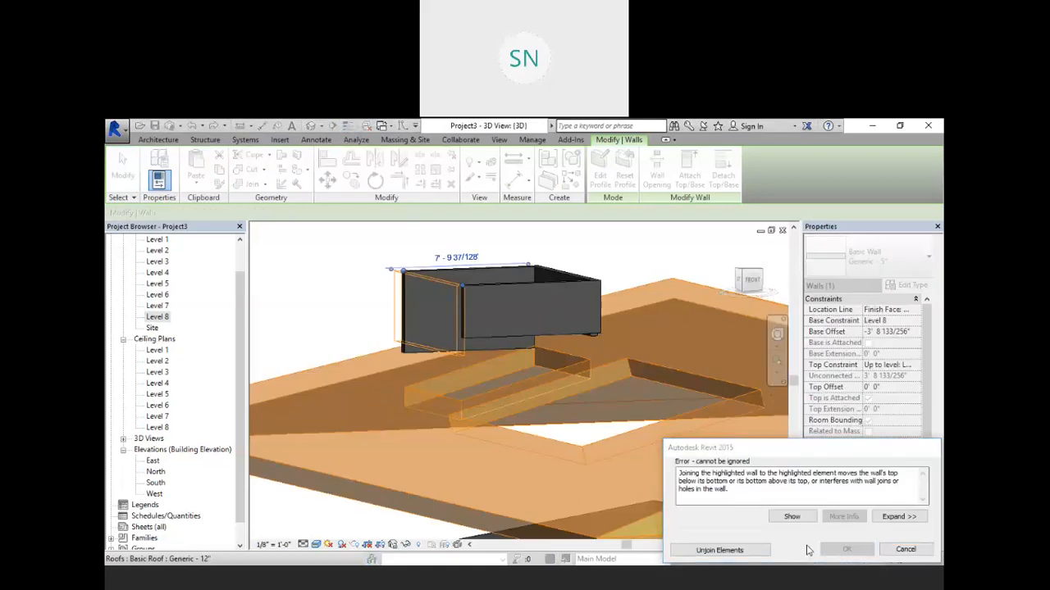
{"action": "left_click", "coordinate": [906, 551]}
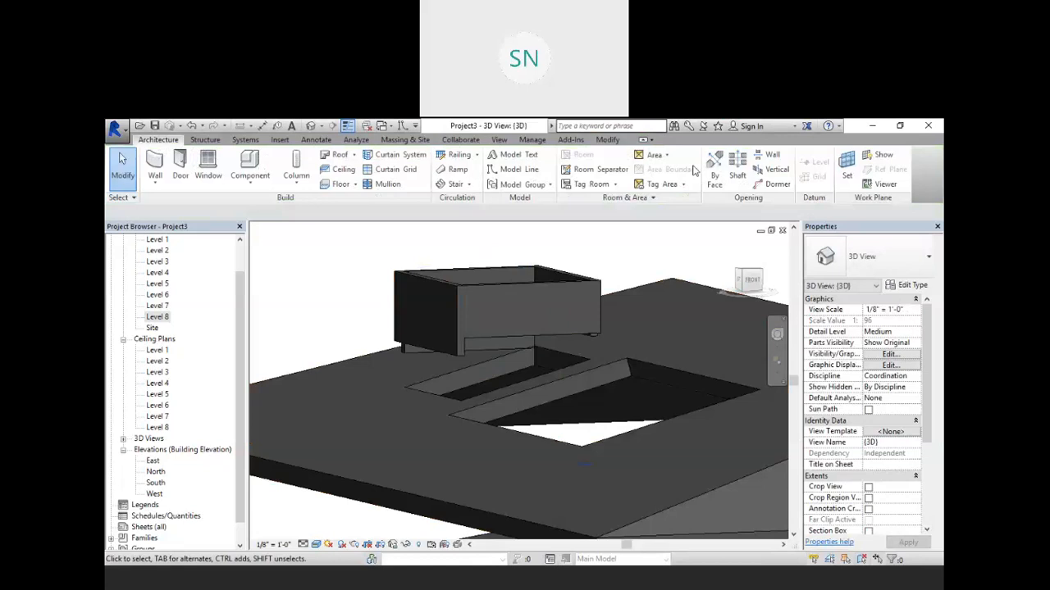
Step: Attach the base of the front enclosure wall down to the top roof
{"action": "left_click", "coordinate": [439, 283]}
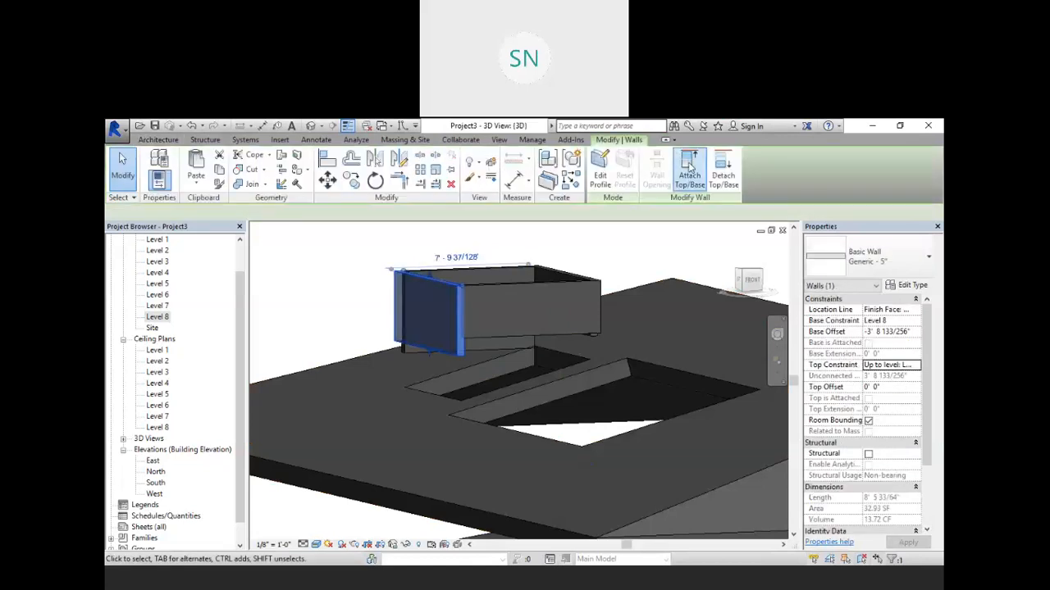
{"action": "left_click", "coordinate": [689, 175]}
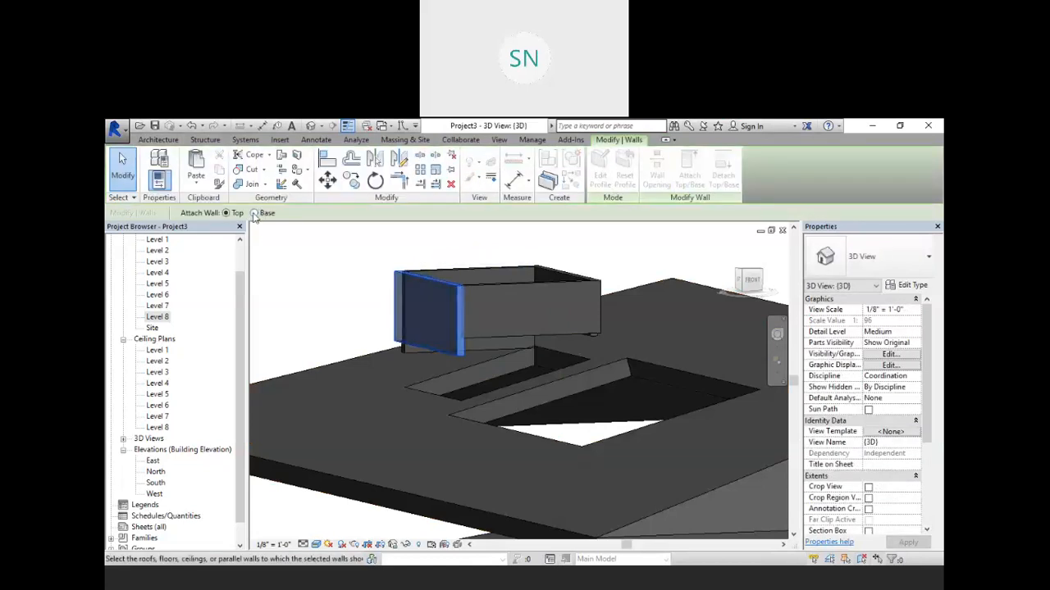
{"action": "left_click", "coordinate": [336, 474]}
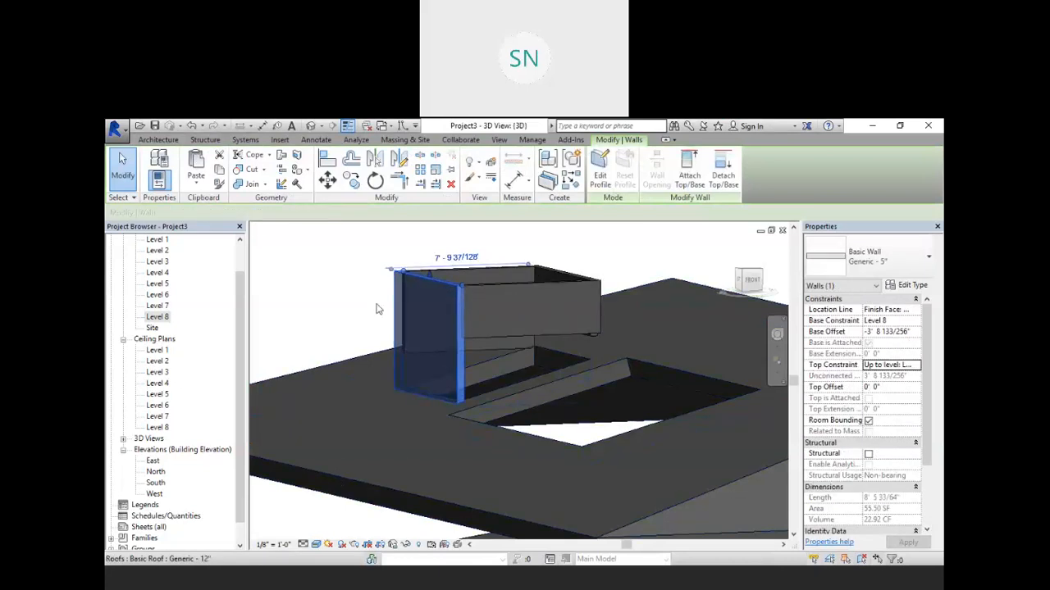
{"action": "key", "text": "Escape"}
Step: Attach the bases of the other three enclosure walls to the top roof
{"action": "left_click", "coordinate": [497, 279]}
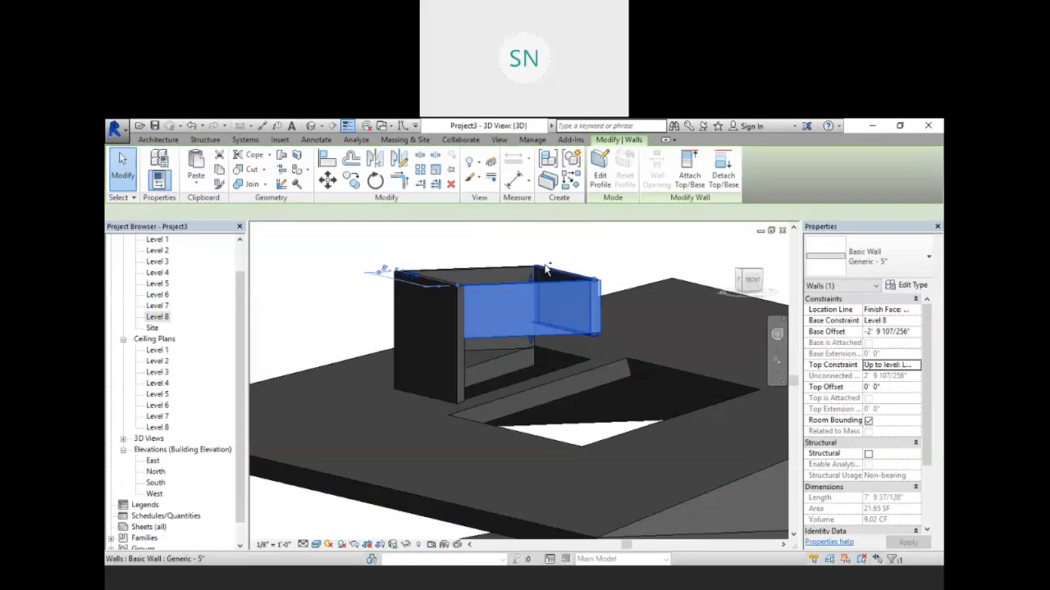
{"action": "left_click", "coordinate": [546, 273], "text": "ctrl"}
{"action": "left_click", "coordinate": [517, 264], "text": "ctrl"}
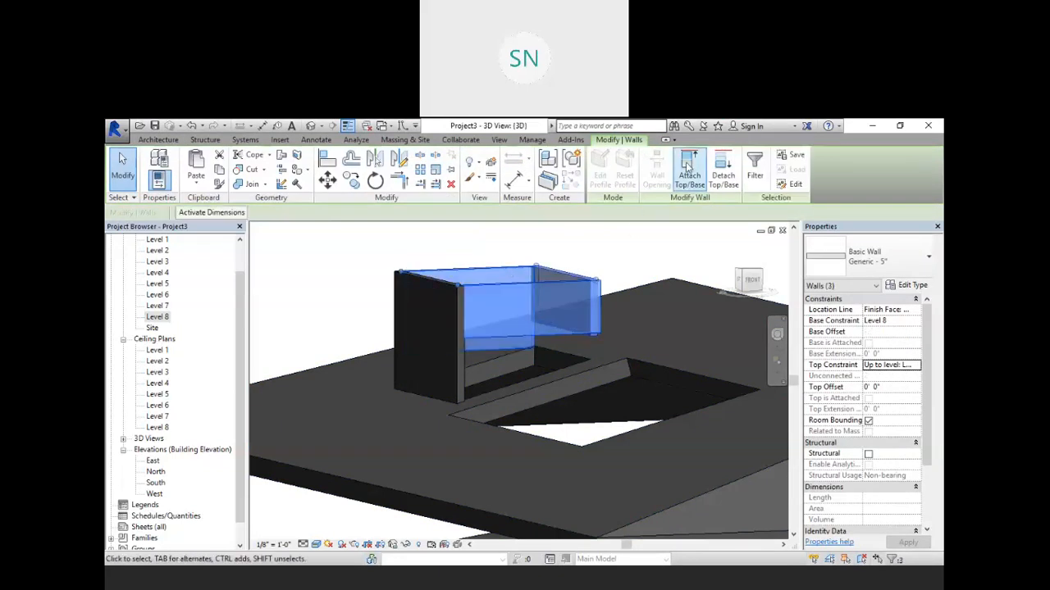
{"action": "left_click", "coordinate": [688, 164]}
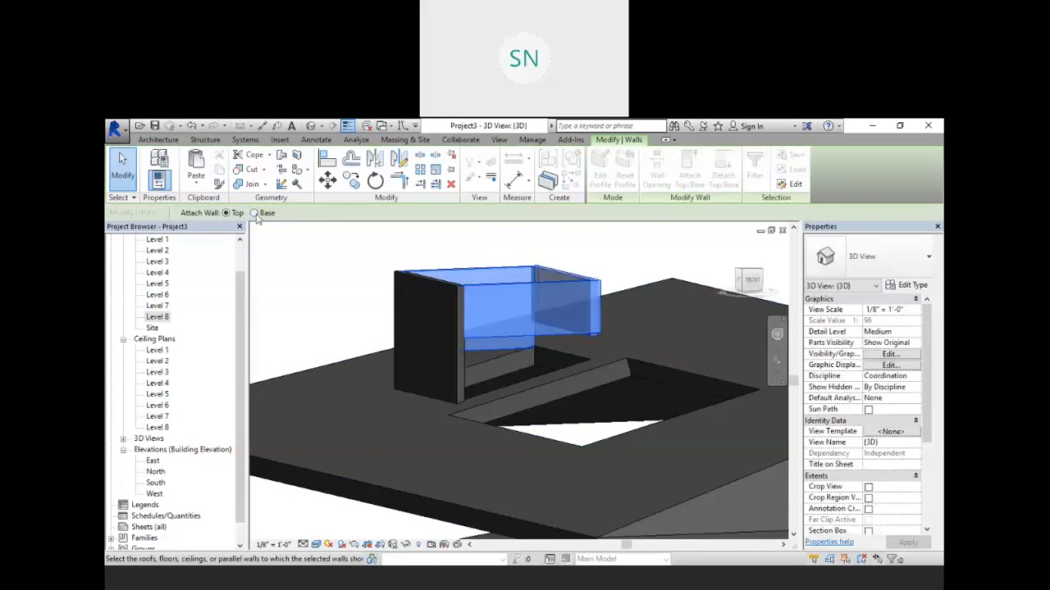
{"action": "left_click", "coordinate": [312, 468]}
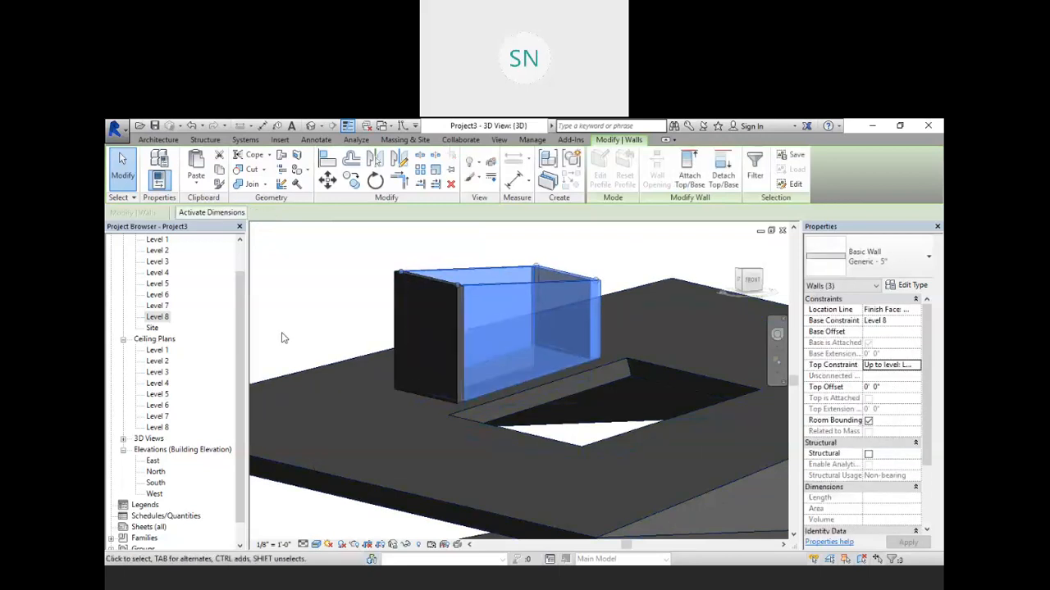
Step: Set the base offset of the four enclosure walls around the roof opening to 5' 0"
{"action": "left_click", "coordinate": [287, 311]}
{"action": "scroll", "coordinate": [555, 325], "scroll_direction": "down", "scroll_amount": 1}
{"action": "middle_click_drag", "start_coordinate": [578, 335], "coordinate": [583, 273], "text": "shift"}
{"action": "left_click_drag", "start_coordinate": [594, 231], "coordinate": [438, 300]}
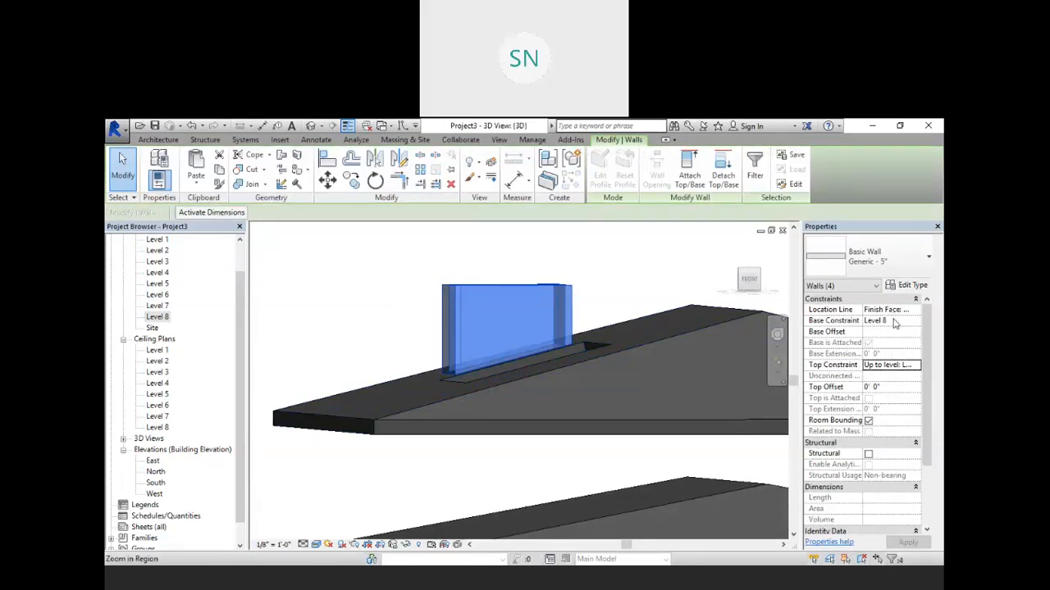
{"action": "left_click", "coordinate": [884, 331]}
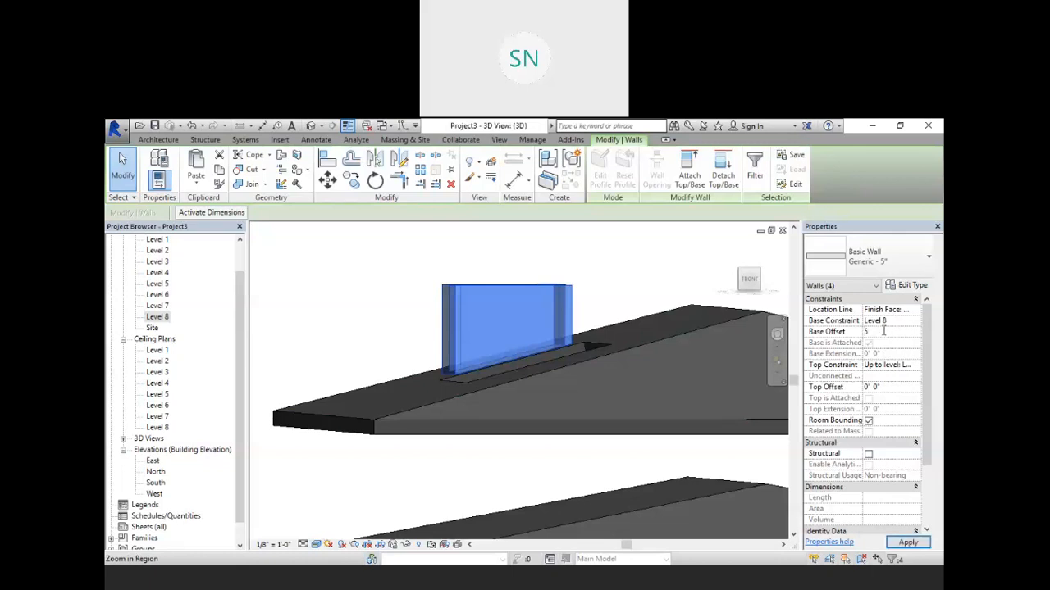
{"action": "key", "text": "Return"}
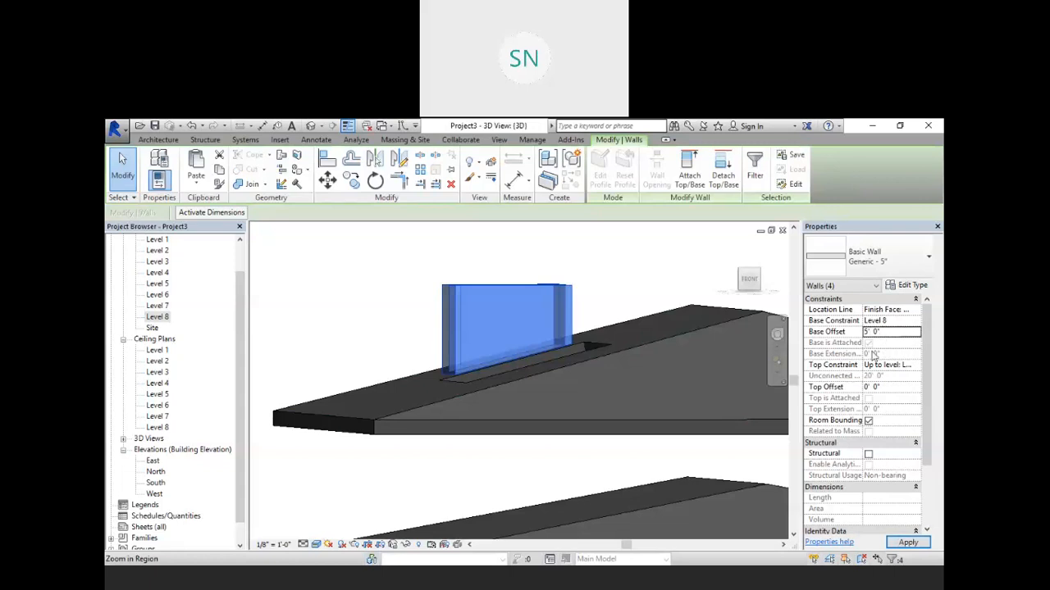
{"action": "left_click", "coordinate": [907, 545]}
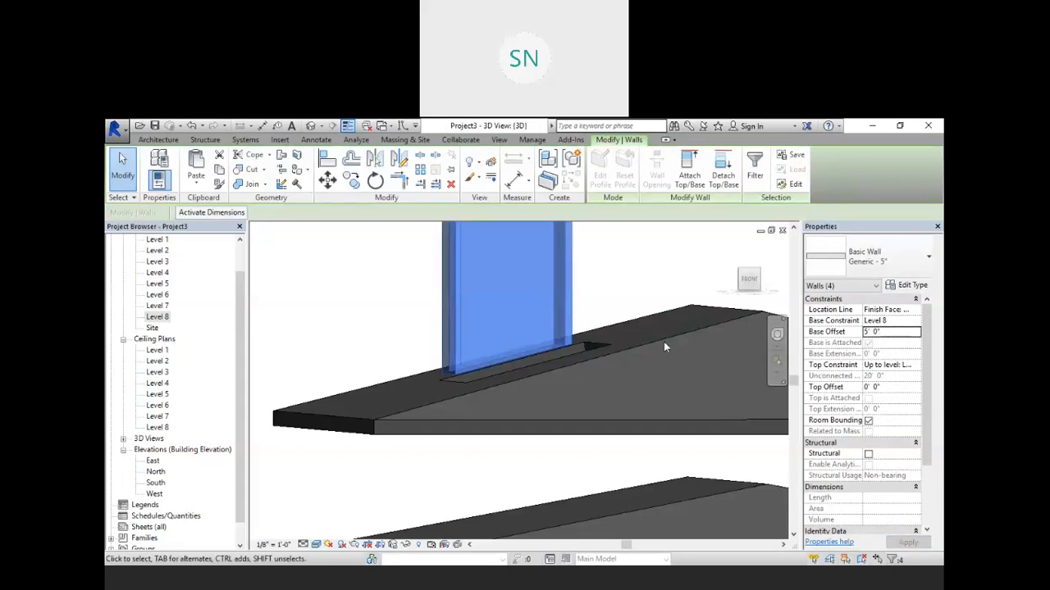
Step: Delete the four enclosure walls standing around the roof opening
{"action": "left_click", "coordinate": [626, 278]}
{"action": "scroll", "coordinate": [626, 279], "scroll_direction": "down", "scroll_amount": 4}
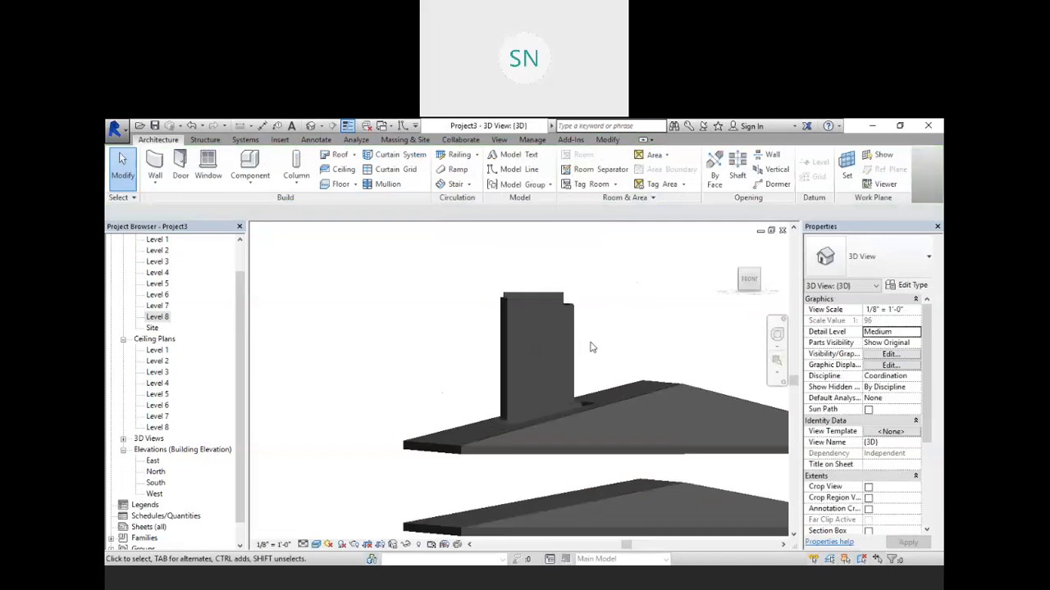
{"action": "middle_click_drag", "start_coordinate": [605, 352], "coordinate": [533, 460], "text": "shift"}
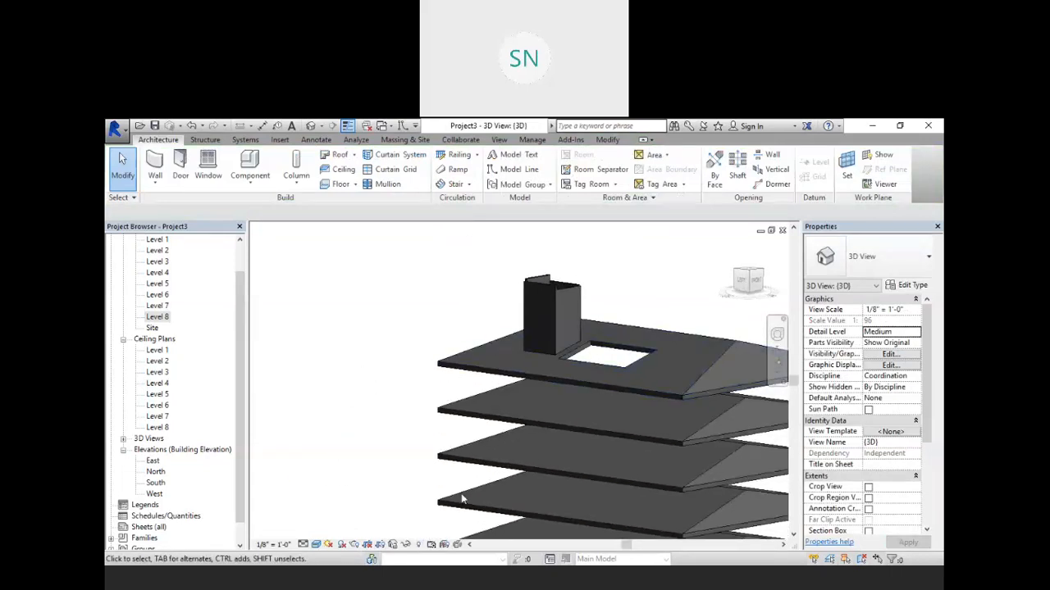
{"action": "middle_click_drag", "start_coordinate": [680, 466], "coordinate": [630, 401]}
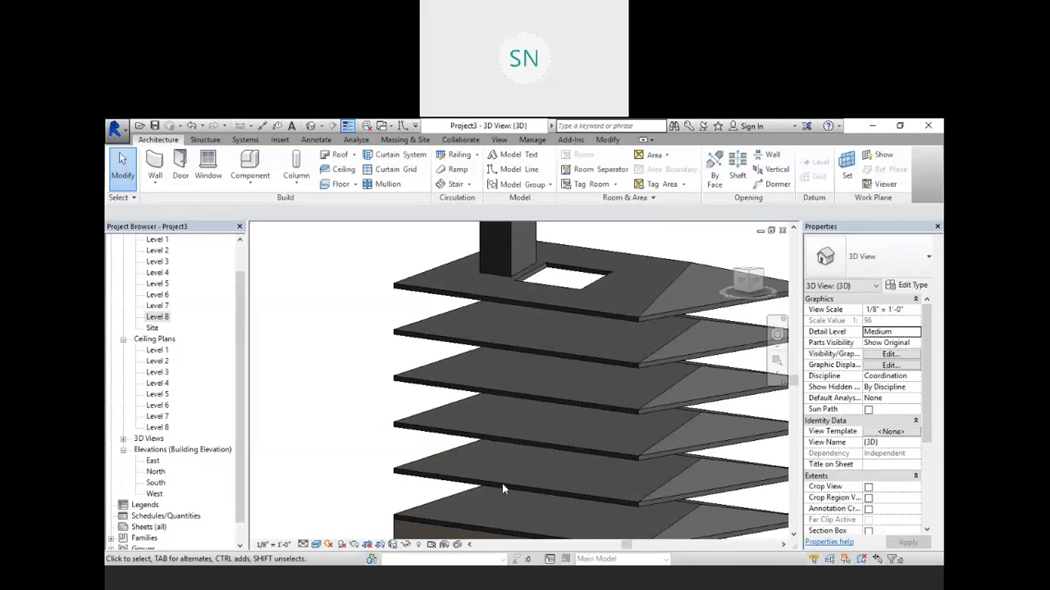
{"action": "scroll", "coordinate": [502, 488], "scroll_direction": "down", "scroll_amount": 2}
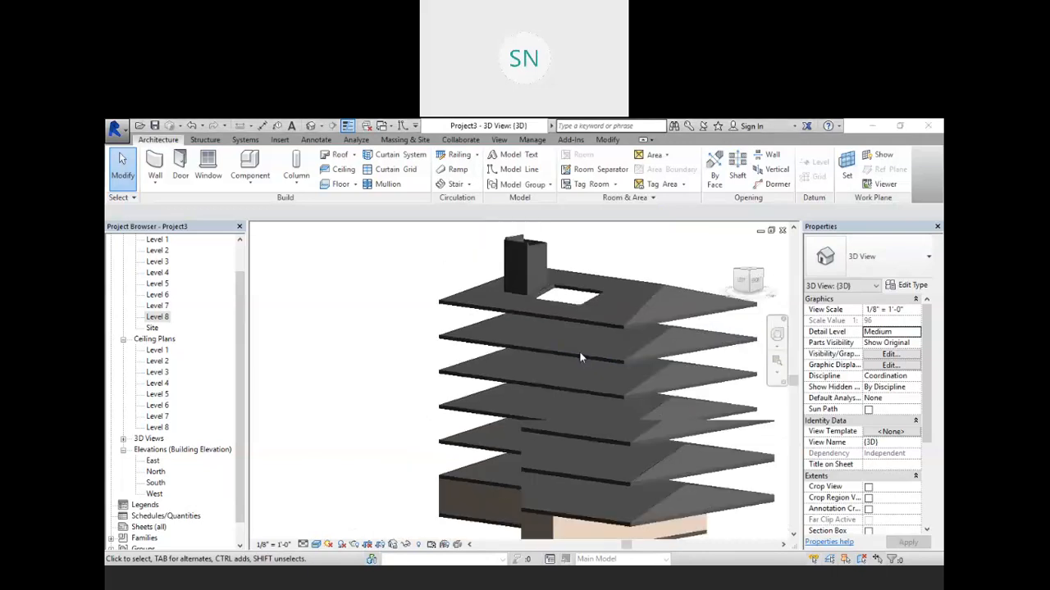
{"action": "scroll", "coordinate": [527, 267], "scroll_direction": "up", "scroll_amount": 4}
{"action": "middle_click_drag", "start_coordinate": [551, 232], "coordinate": [568, 259]}
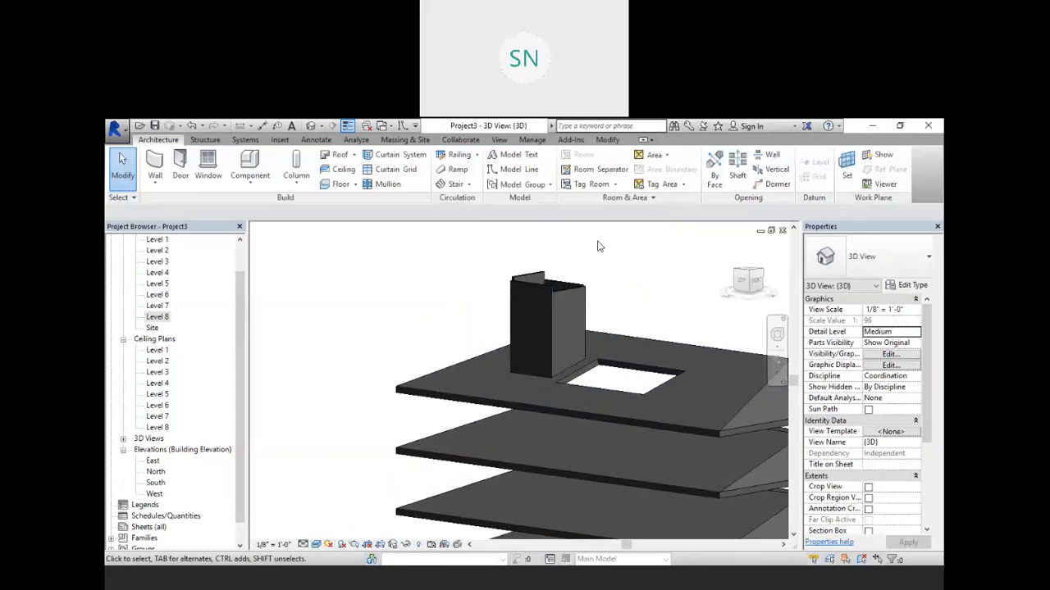
{"action": "left_click_drag", "start_coordinate": [597, 242], "coordinate": [506, 301]}
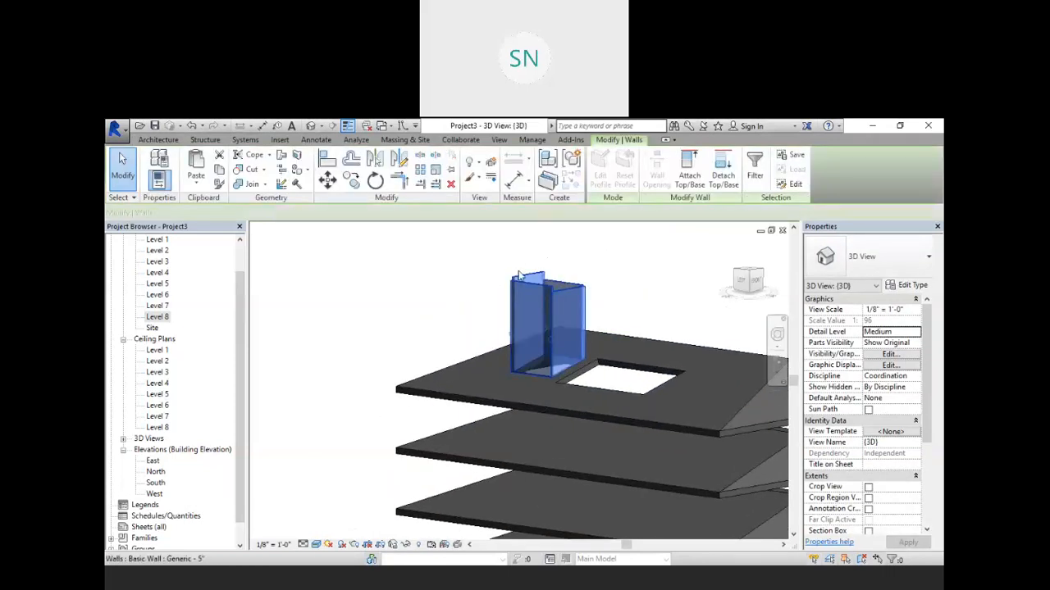
{"action": "key", "text": "Delete"}
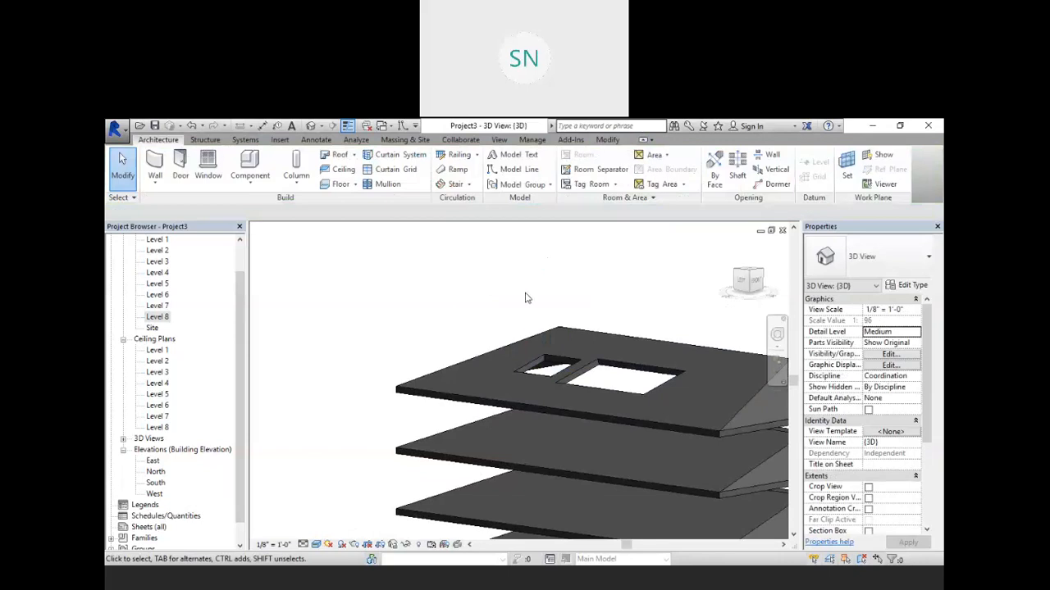
Step: Cut a rectangular wall opening in the front ground-floor wall
{"action": "scroll", "coordinate": [529, 297], "scroll_direction": "down", "scroll_amount": 2}
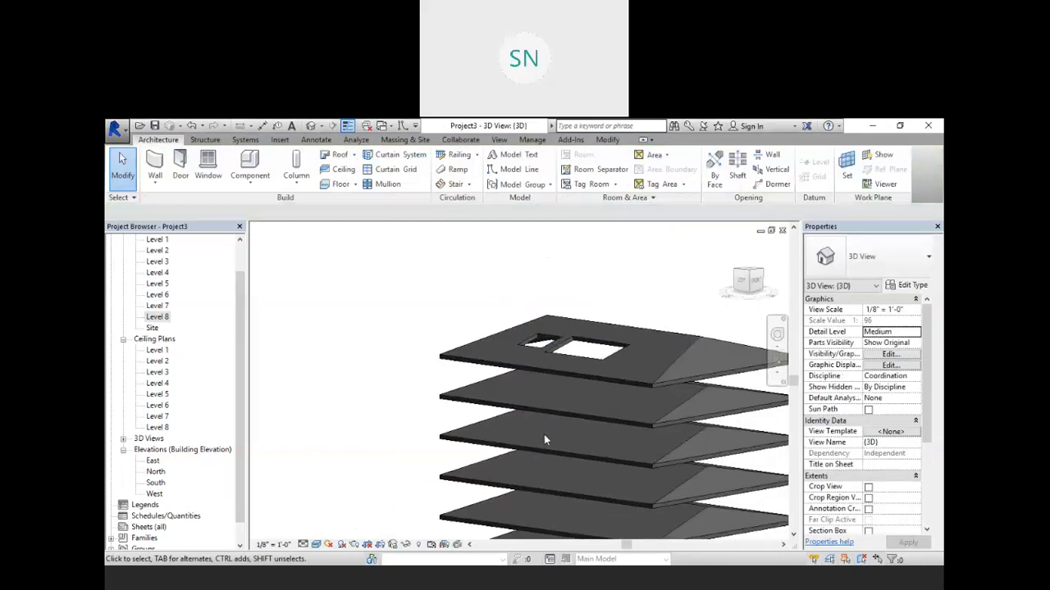
{"action": "scroll", "coordinate": [484, 316], "scroll_direction": "up", "scroll_amount": 3}
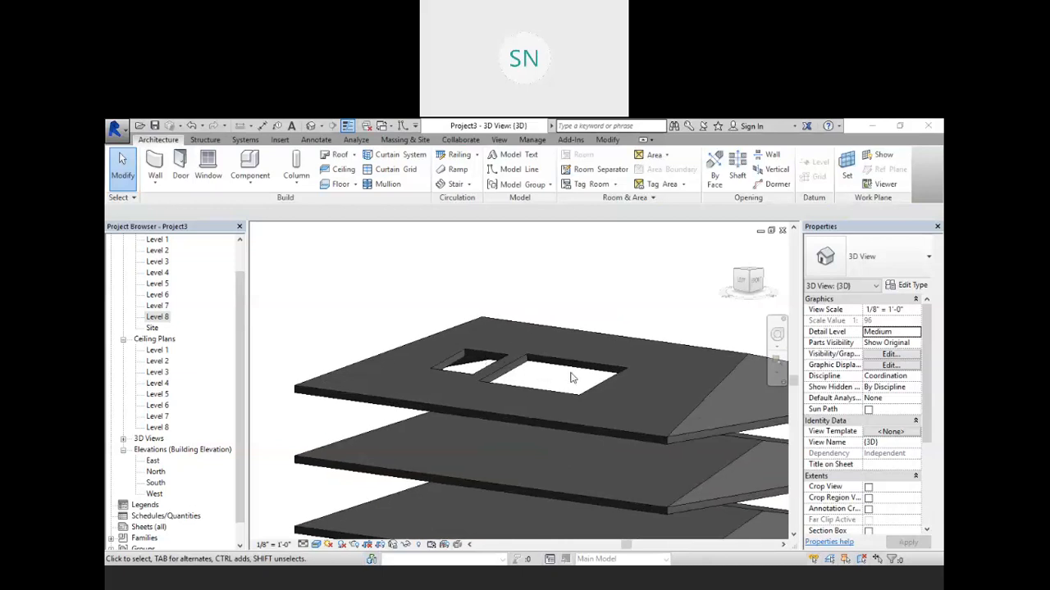
{"action": "scroll", "coordinate": [620, 306], "scroll_direction": "down", "scroll_amount": 8}
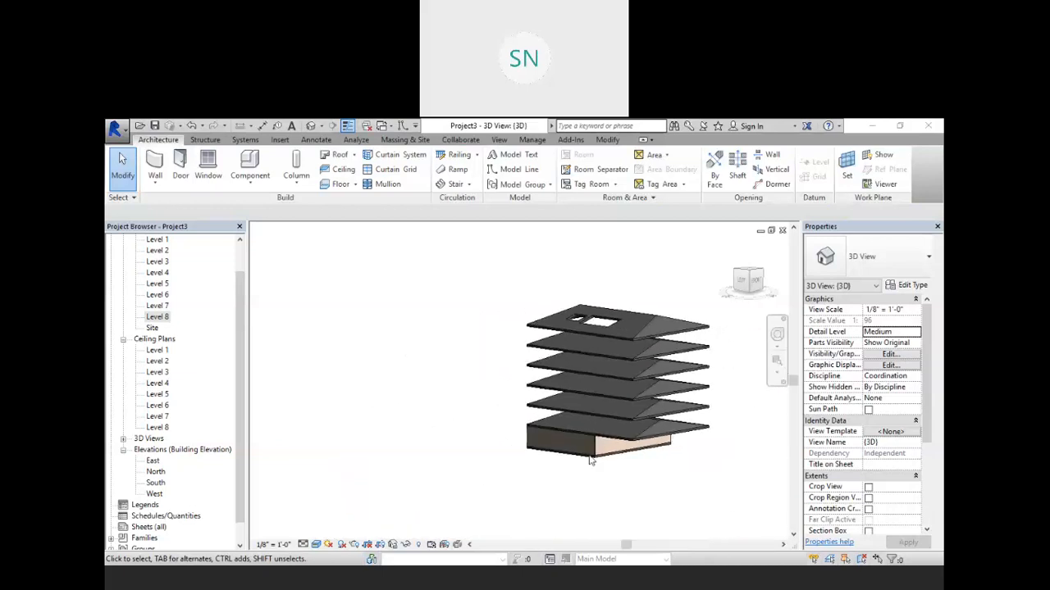
{"action": "scroll", "coordinate": [597, 459], "scroll_direction": "up", "scroll_amount": 1}
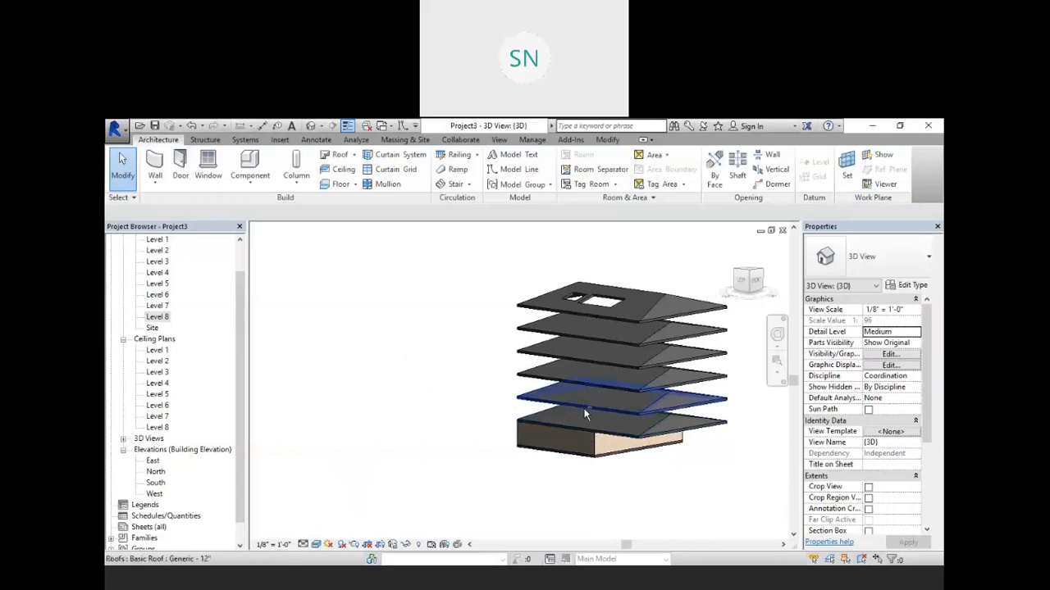
{"action": "middle_click_drag", "start_coordinate": [480, 385], "coordinate": [540, 416], "text": "shift"}
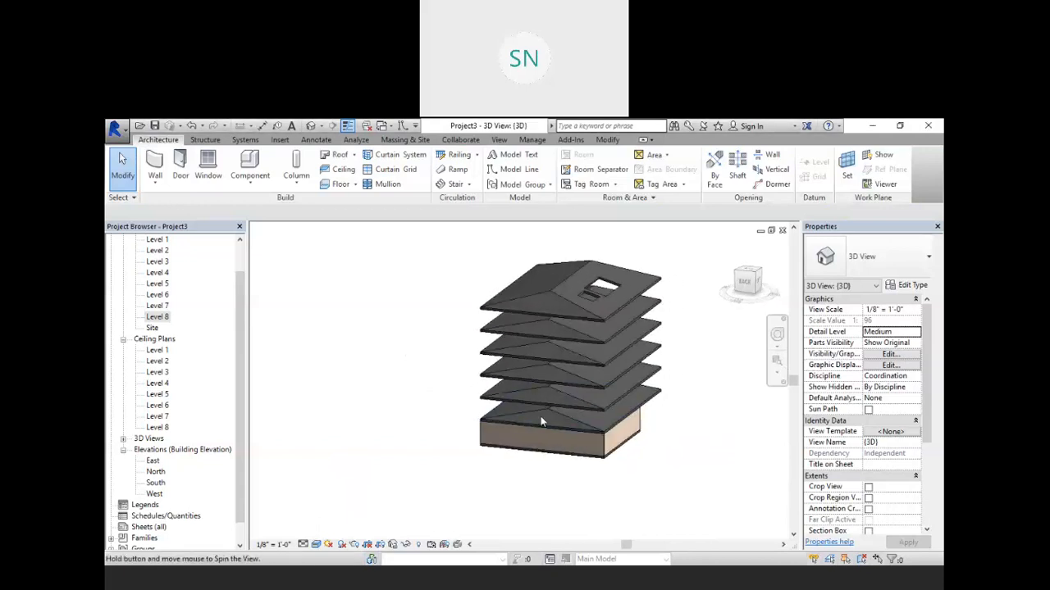
{"action": "scroll", "coordinate": [520, 445], "scroll_direction": "up", "scroll_amount": 2}
{"action": "scroll", "coordinate": [518, 440], "scroll_direction": "up", "scroll_amount": 5}
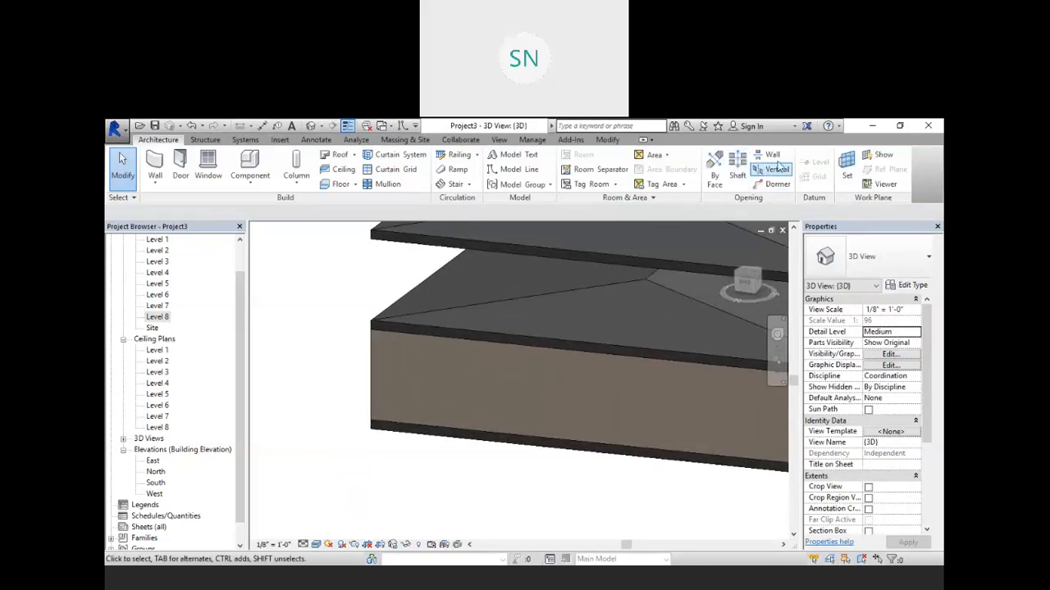
{"action": "left_click", "coordinate": [775, 156]}
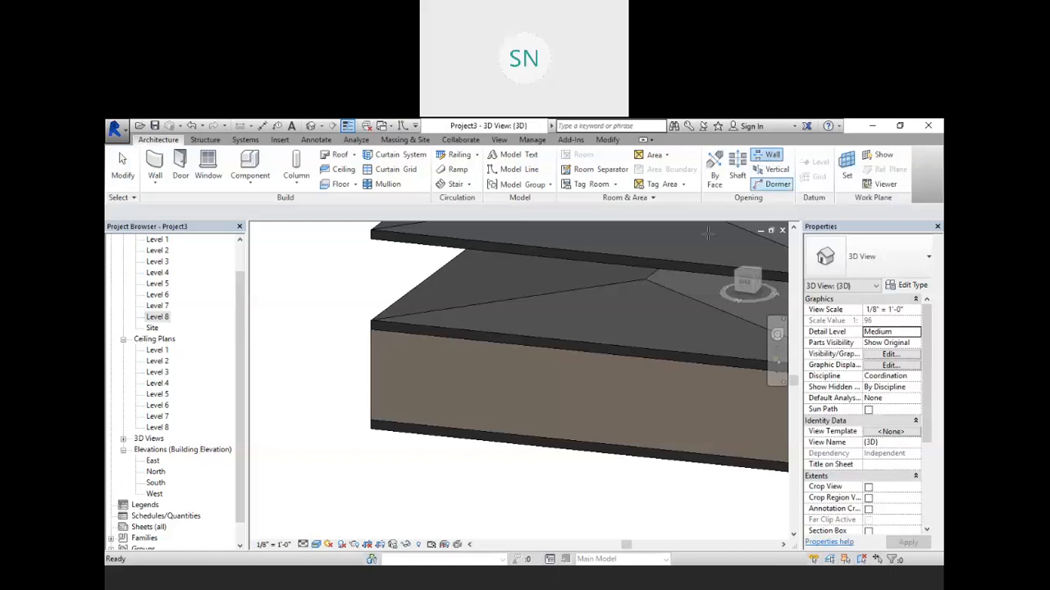
{"action": "left_click", "coordinate": [411, 336]}
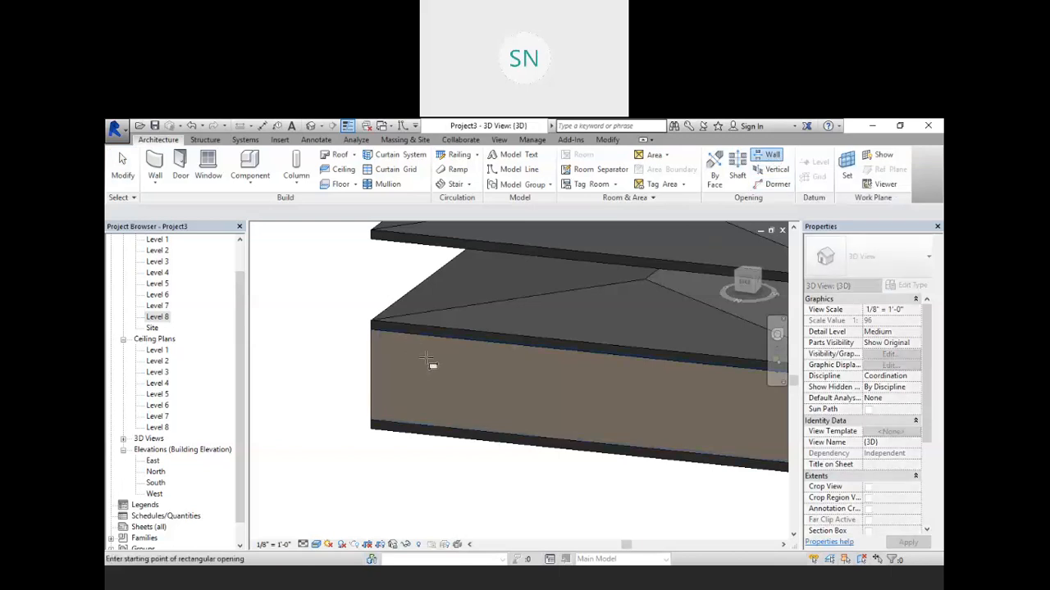
{"action": "left_click", "coordinate": [427, 361]}
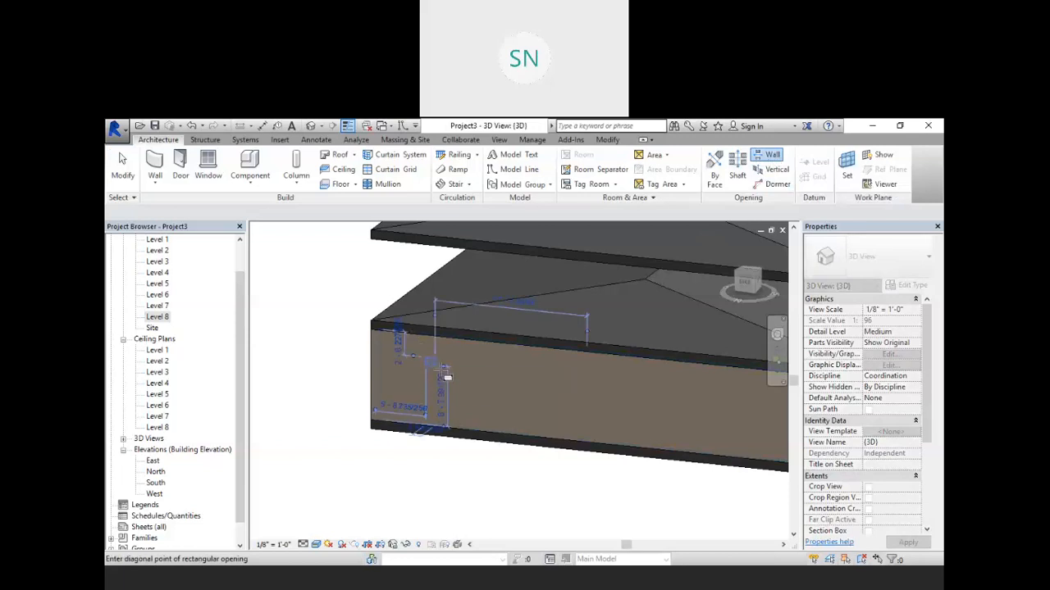
{"action": "left_click", "coordinate": [509, 415]}
{"action": "right_click", "coordinate": [316, 330]}
{"action": "left_click", "coordinate": [342, 335]}
{"action": "left_click", "coordinate": [358, 349]}
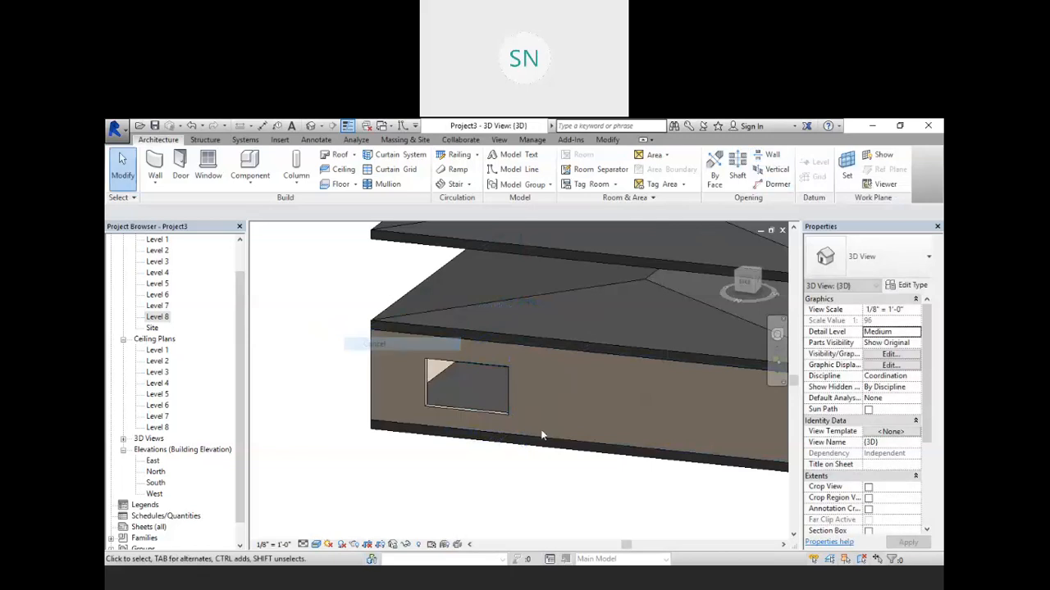
Step: Edit the profile of the side ground-floor wall, adding a rectangular and a circular opening
{"action": "middle_click_drag", "start_coordinate": [516, 433], "coordinate": [598, 384], "text": "shift"}
{"action": "middle_click_drag", "start_coordinate": [641, 418], "coordinate": [663, 450]}
{"action": "scroll", "coordinate": [538, 433], "scroll_direction": "down", "scroll_amount": 1}
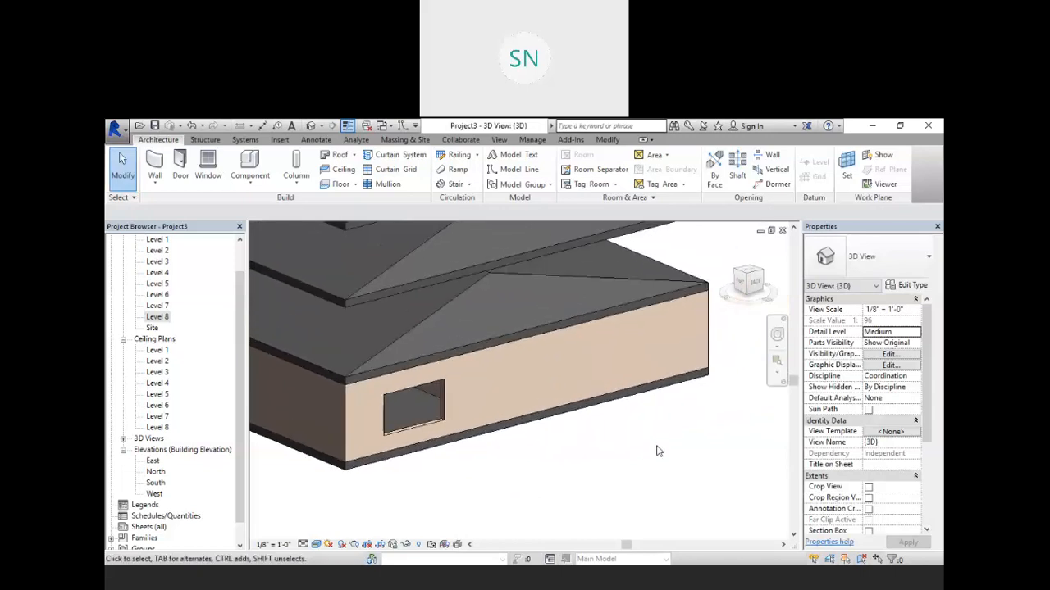
{"action": "left_click", "coordinate": [706, 341]}
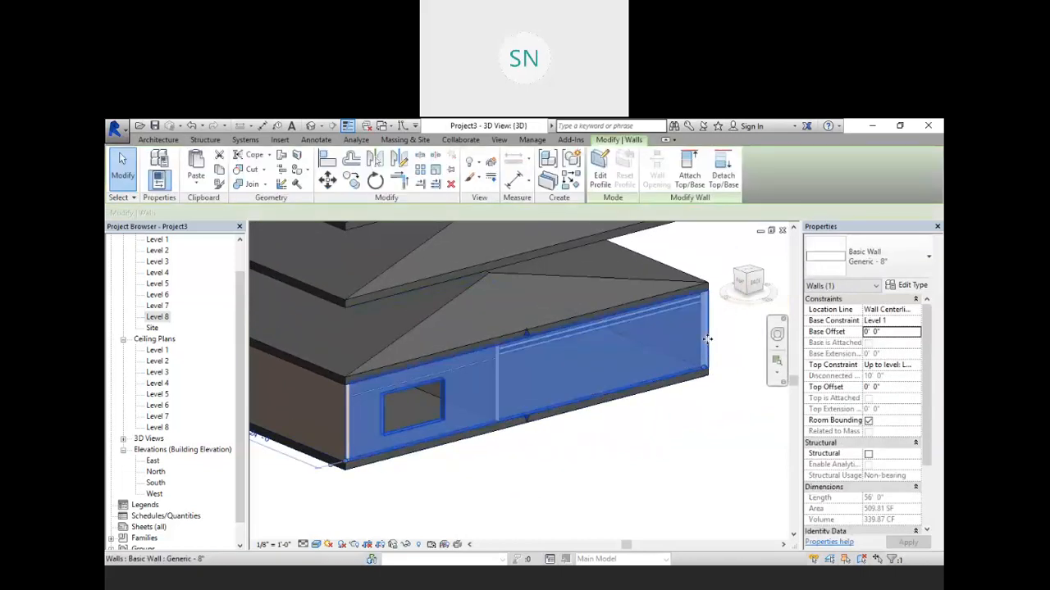
{"action": "left_click", "coordinate": [600, 171]}
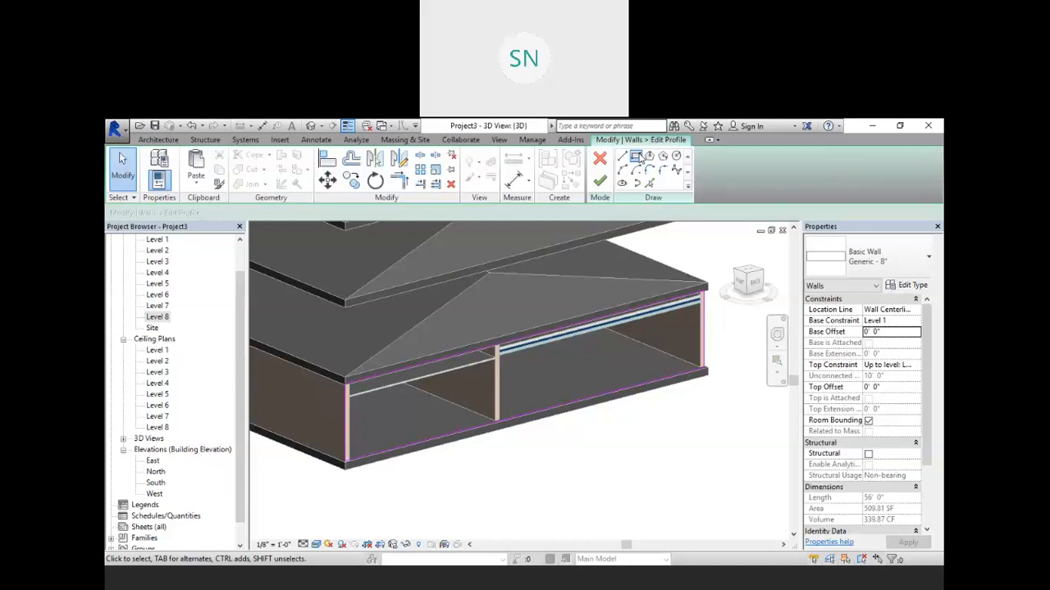
{"action": "left_click", "coordinate": [636, 157]}
{"action": "left_click", "coordinate": [623, 341]}
{"action": "left_click", "coordinate": [672, 371]}
{"action": "left_click", "coordinate": [676, 157]}
{"action": "left_click", "coordinate": [592, 361]}
{"action": "left_click", "coordinate": [576, 375]}
{"action": "left_click", "coordinate": [599, 181]}
{"action": "left_click", "coordinate": [663, 422]}
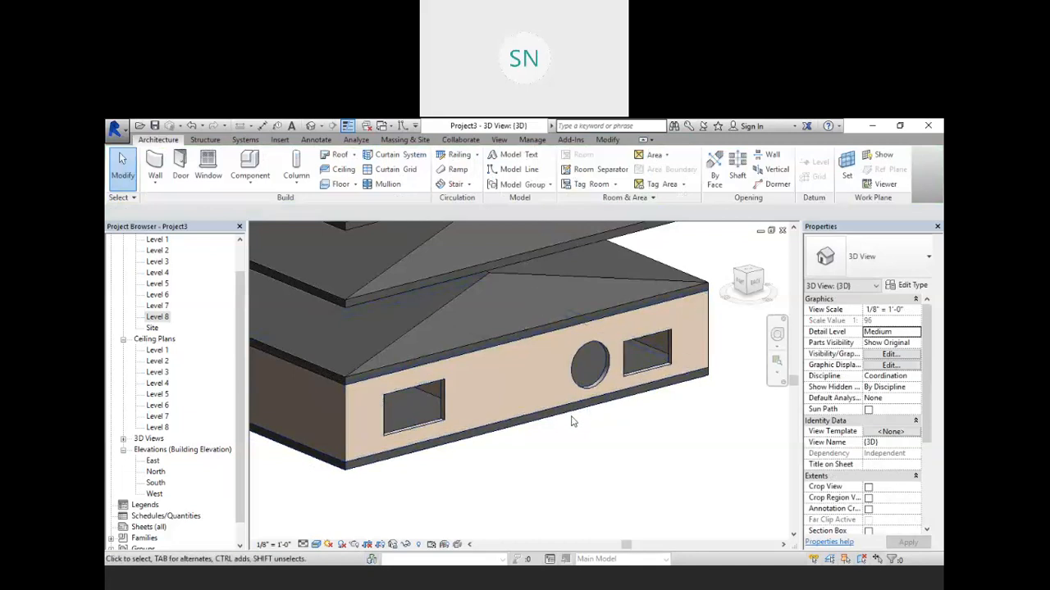
Step: Orbit around the building in 3D to examine the ground floor and stacked roofs
{"action": "middle_click_drag", "start_coordinate": [572, 422], "coordinate": [485, 427], "text": "shift"}
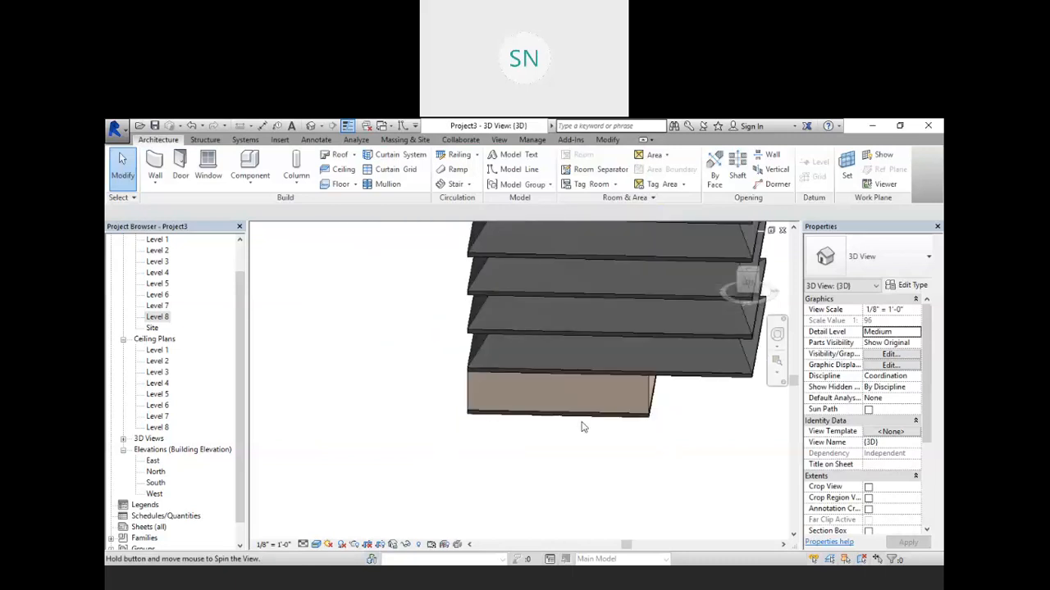
{"action": "middle_click_drag", "start_coordinate": [764, 451], "coordinate": [665, 446], "text": "shift"}
{"action": "middle_click_drag", "start_coordinate": [735, 430], "coordinate": [689, 392]}
{"action": "scroll", "coordinate": [689, 392], "scroll_direction": "down", "scroll_amount": 1}
{"action": "middle_click_drag", "start_coordinate": [755, 419], "coordinate": [633, 403], "text": "shift"}
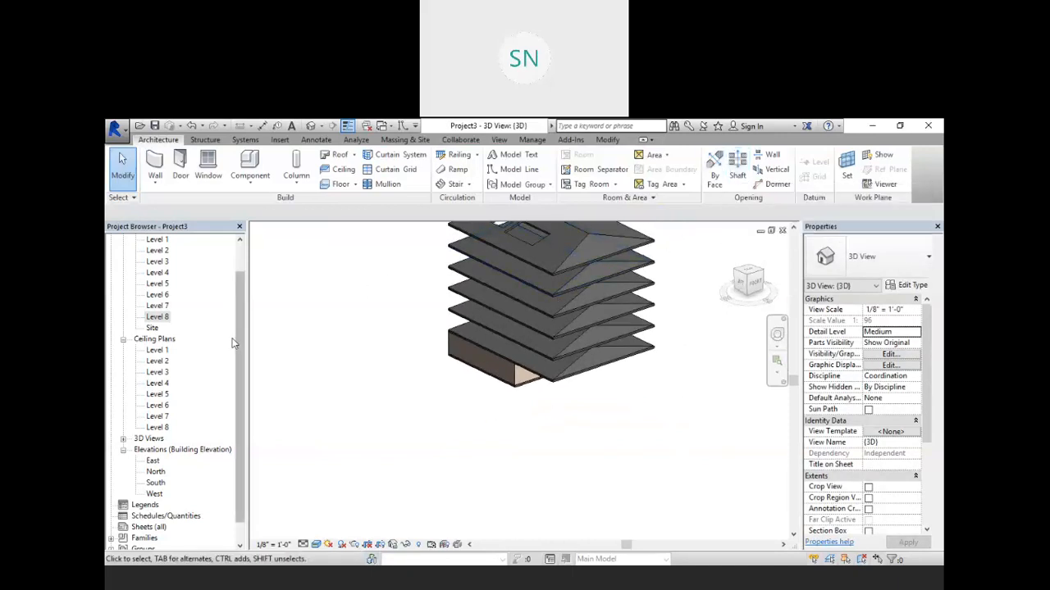
{"action": "scroll", "coordinate": [238, 320], "scroll_direction": "up", "scroll_amount": 1}
{"action": "scroll", "coordinate": [238, 322], "scroll_direction": "up", "scroll_amount": 1}
Step: Sketch a rectangular shaft opening about 38' 6" by 17' 0" on the Level 1 plan, finish it, and return to 3D
{"action": "double_click", "coordinate": [154, 273]}
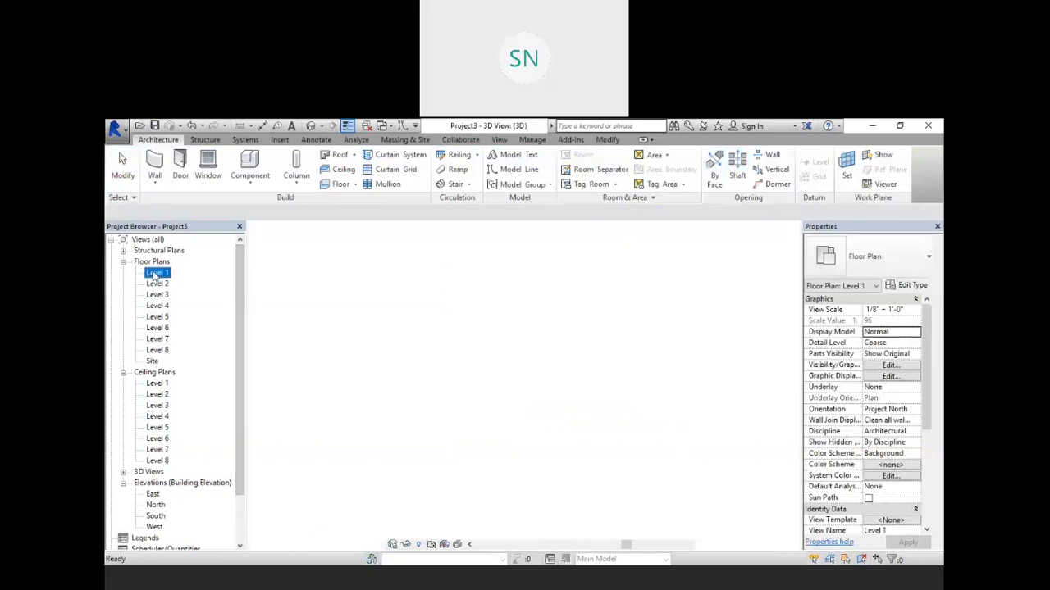
{"action": "scroll", "coordinate": [450, 311], "scroll_direction": "down", "scroll_amount": 4}
{"action": "scroll", "coordinate": [500, 336], "scroll_direction": "up", "scroll_amount": 1}
{"action": "middle_click_drag", "start_coordinate": [464, 382], "coordinate": [503, 328]}
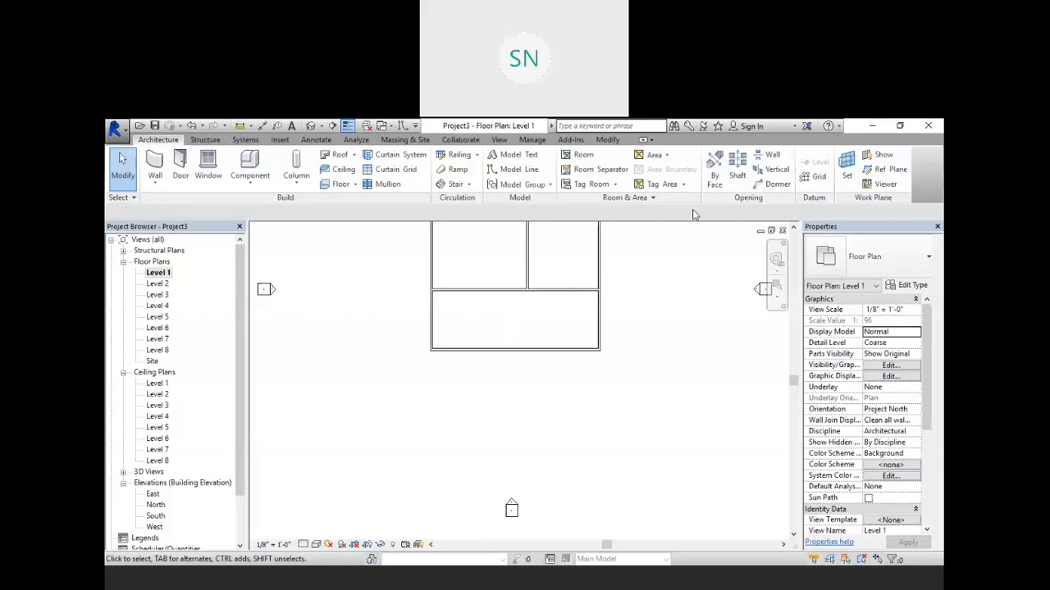
{"action": "left_click", "coordinate": [738, 168]}
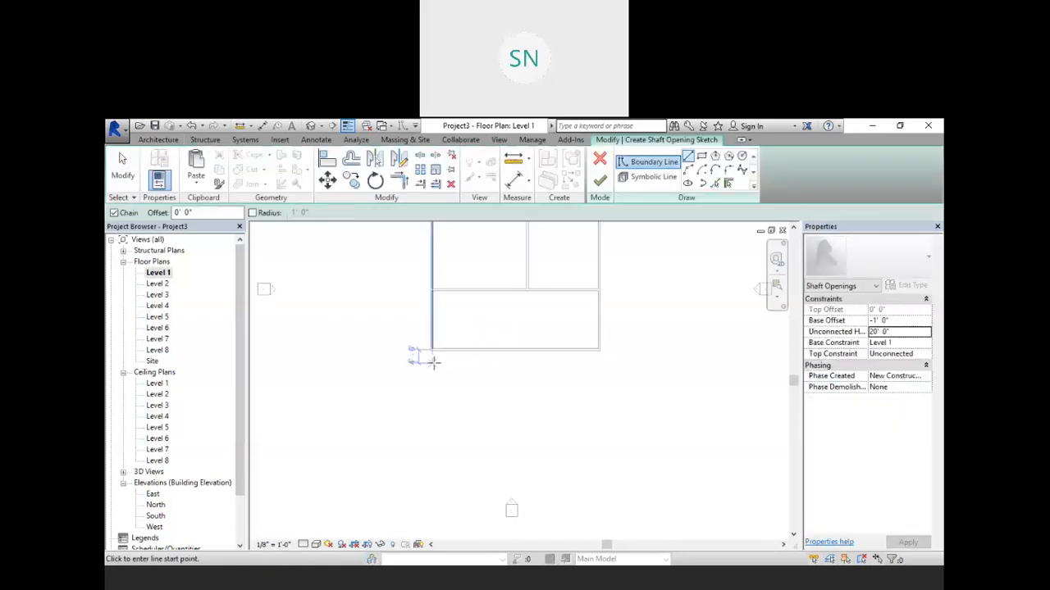
{"action": "left_click", "coordinate": [433, 362]}
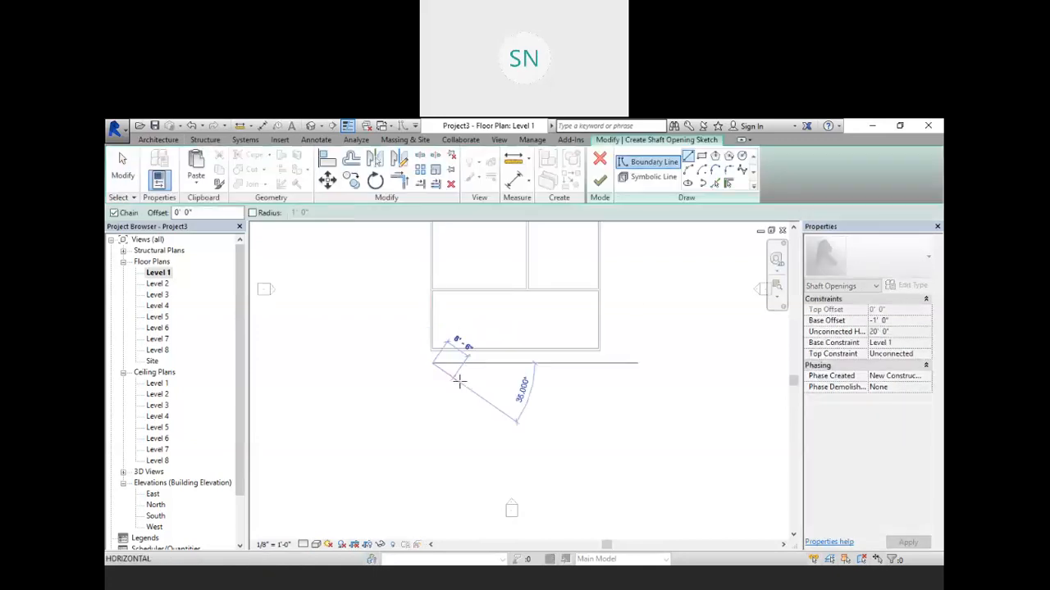
{"action": "left_click", "coordinate": [548, 363]}
{"action": "left_click", "coordinate": [549, 414]}
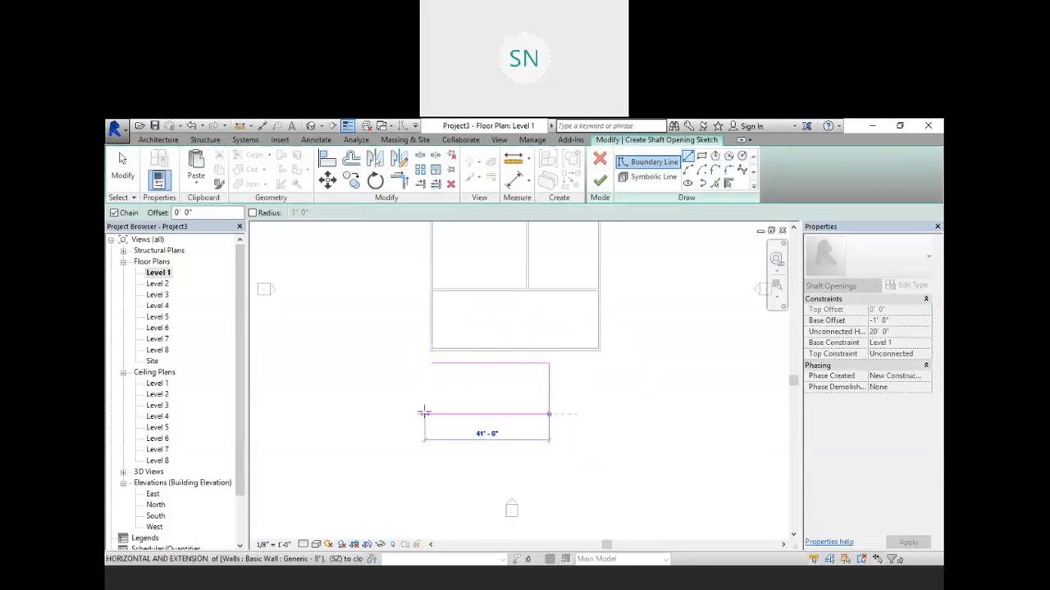
{"action": "left_click", "coordinate": [432, 414]}
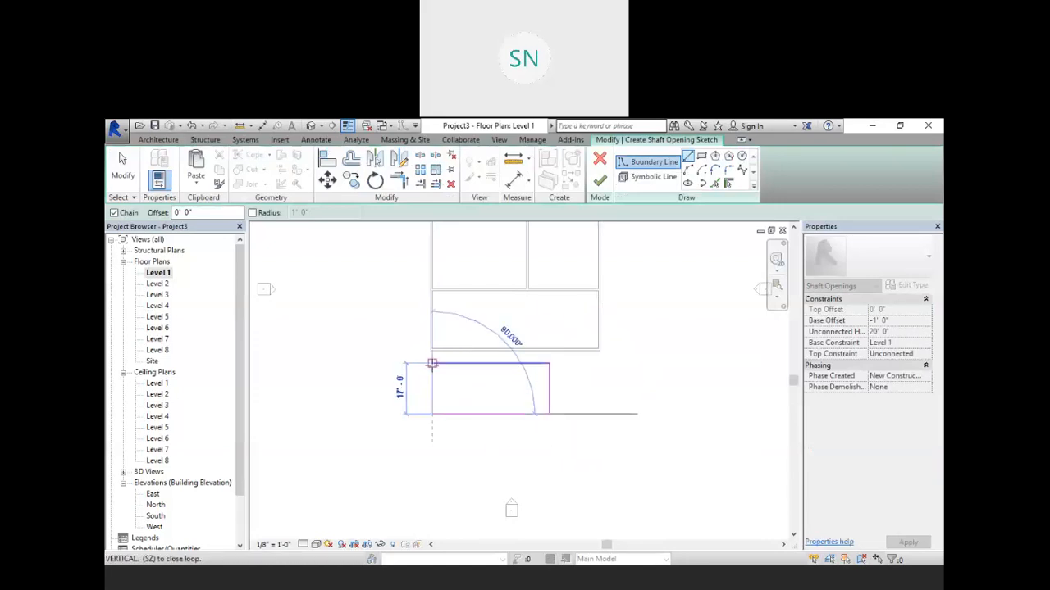
{"action": "left_click", "coordinate": [432, 364]}
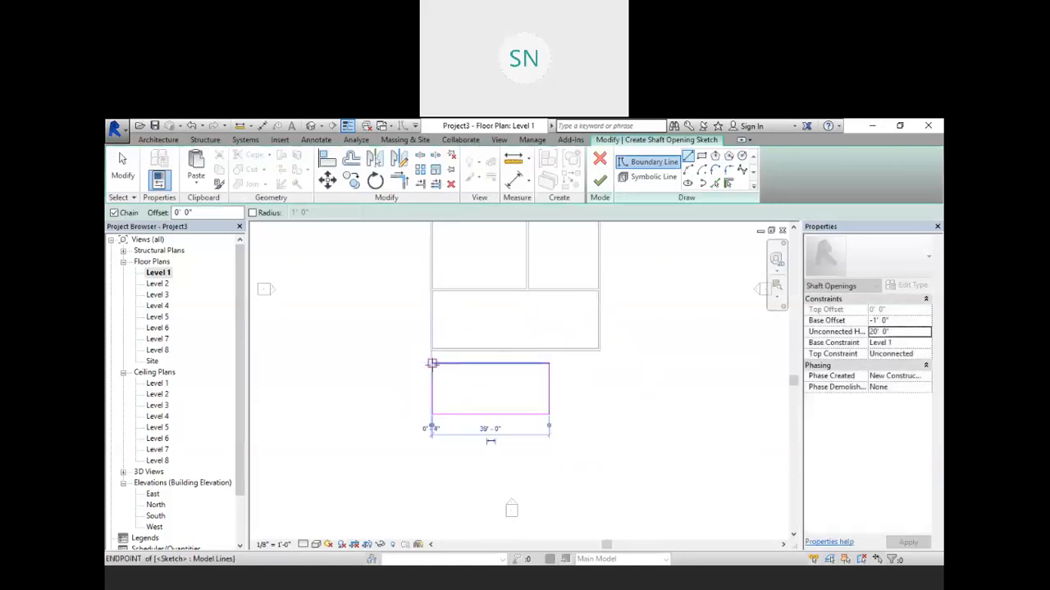
{"action": "left_click", "coordinate": [600, 181]}
{"action": "left_click", "coordinate": [348, 283]}
{"action": "left_click", "coordinate": [311, 126]}
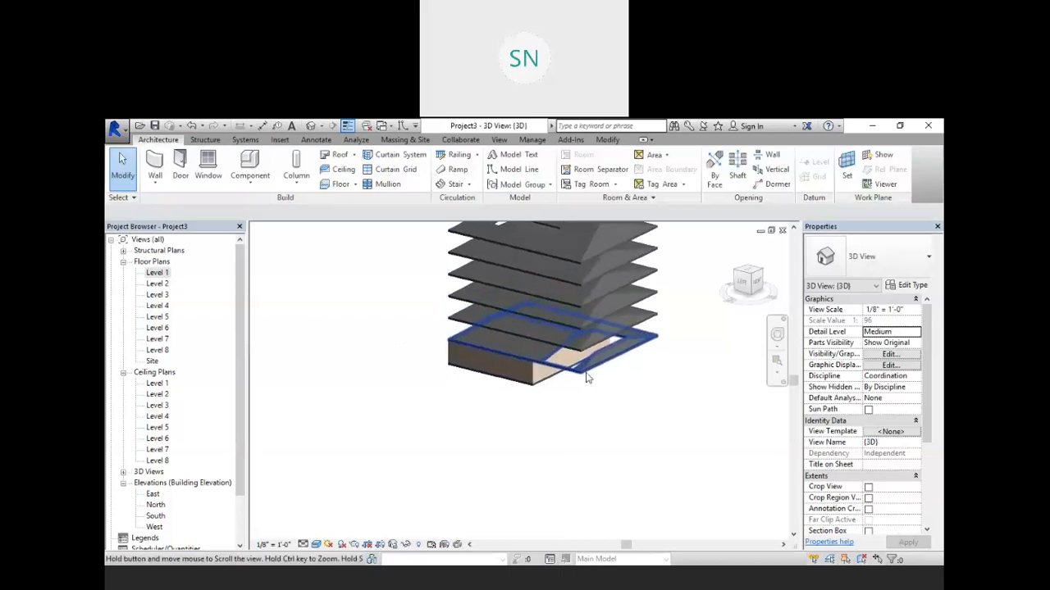
Step: Extend the shaft opening upward so it cuts through all the upper floors and roofs
{"action": "scroll", "coordinate": [579, 365], "scroll_direction": "up", "scroll_amount": 5}
{"action": "scroll", "coordinate": [579, 355], "scroll_direction": "up", "scroll_amount": 3}
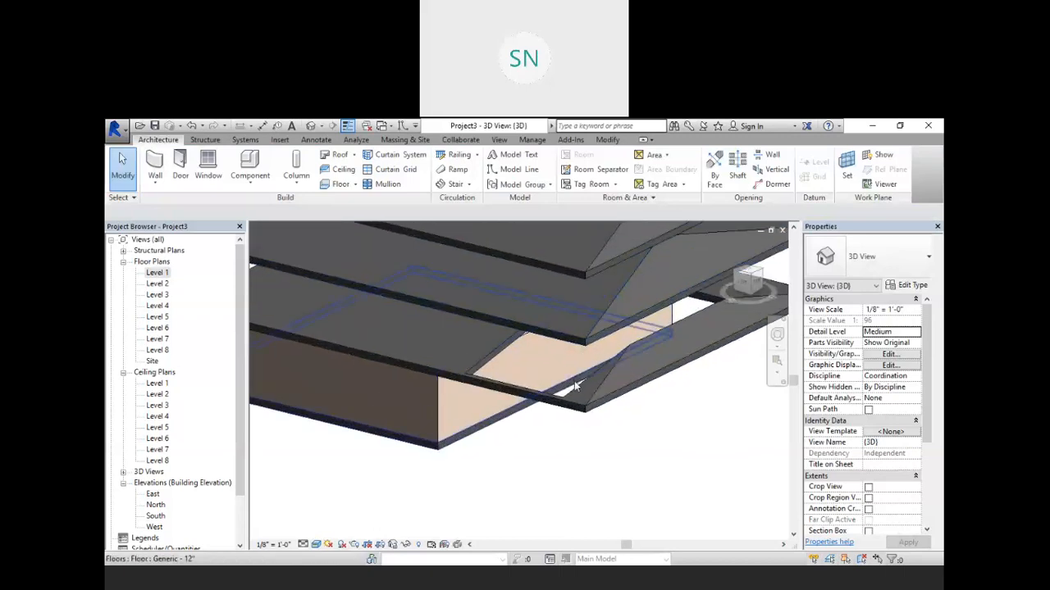
{"action": "scroll", "coordinate": [645, 301], "scroll_direction": "down", "scroll_amount": 3}
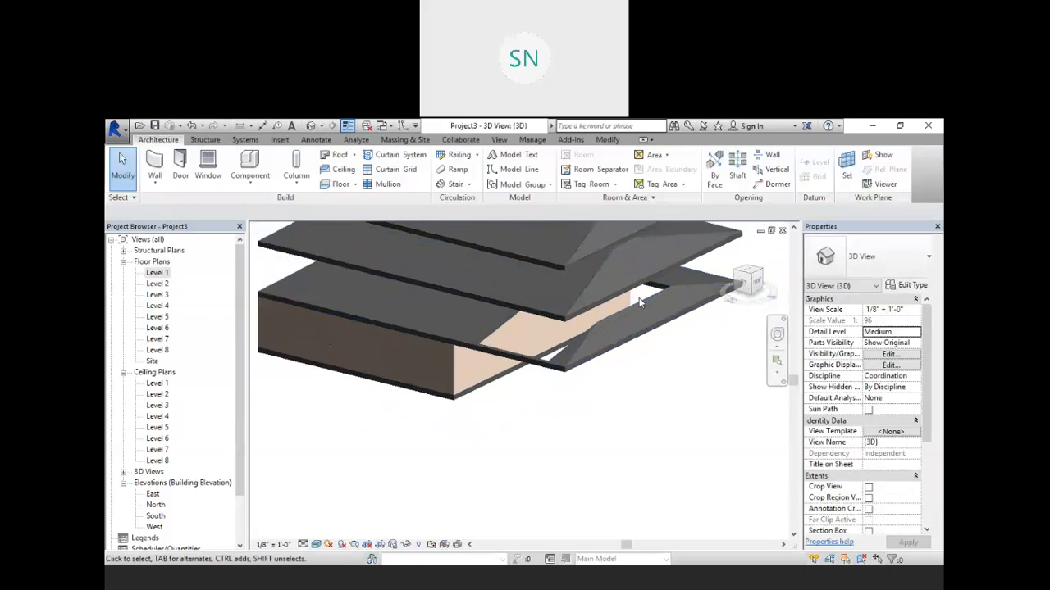
{"action": "left_click", "coordinate": [547, 400]}
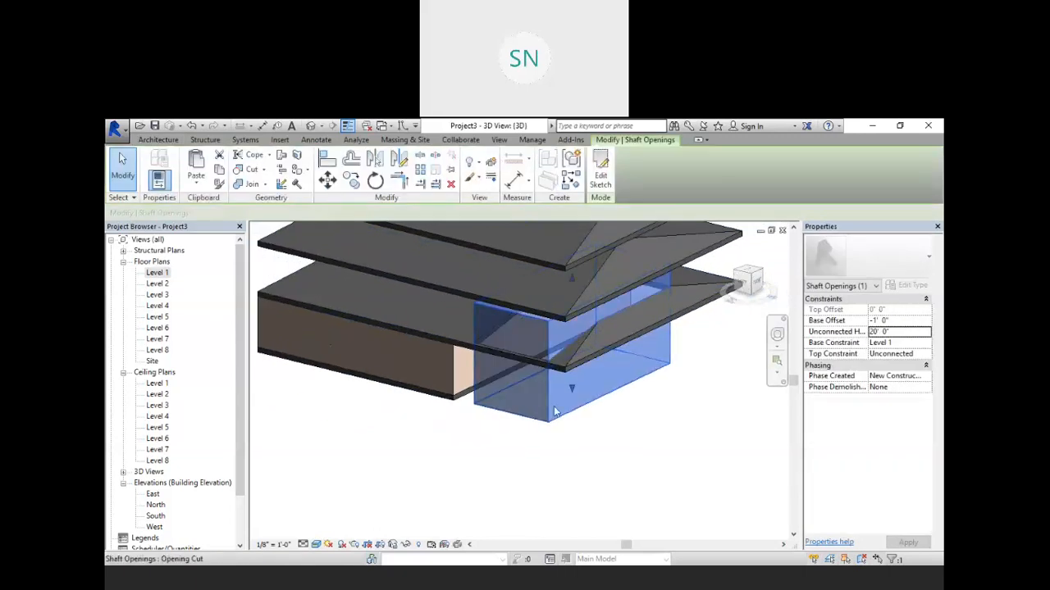
{"action": "scroll", "coordinate": [554, 417], "scroll_direction": "down", "scroll_amount": 2}
{"action": "scroll", "coordinate": [561, 416], "scroll_direction": "down", "scroll_amount": 1}
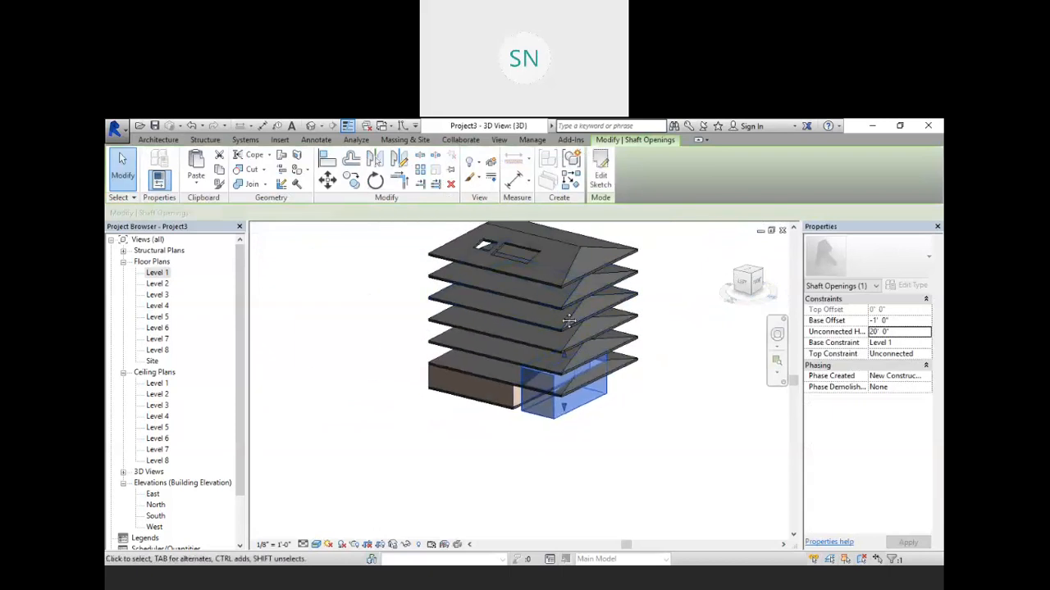
{"action": "scroll", "coordinate": [570, 382], "scroll_direction": "down", "scroll_amount": 1}
{"action": "left_click_drag", "start_coordinate": [571, 379], "coordinate": [548, 236]}
{"action": "left_click", "coordinate": [709, 443]}
{"action": "middle_click_drag", "start_coordinate": [648, 350], "coordinate": [661, 385], "text": "shift"}
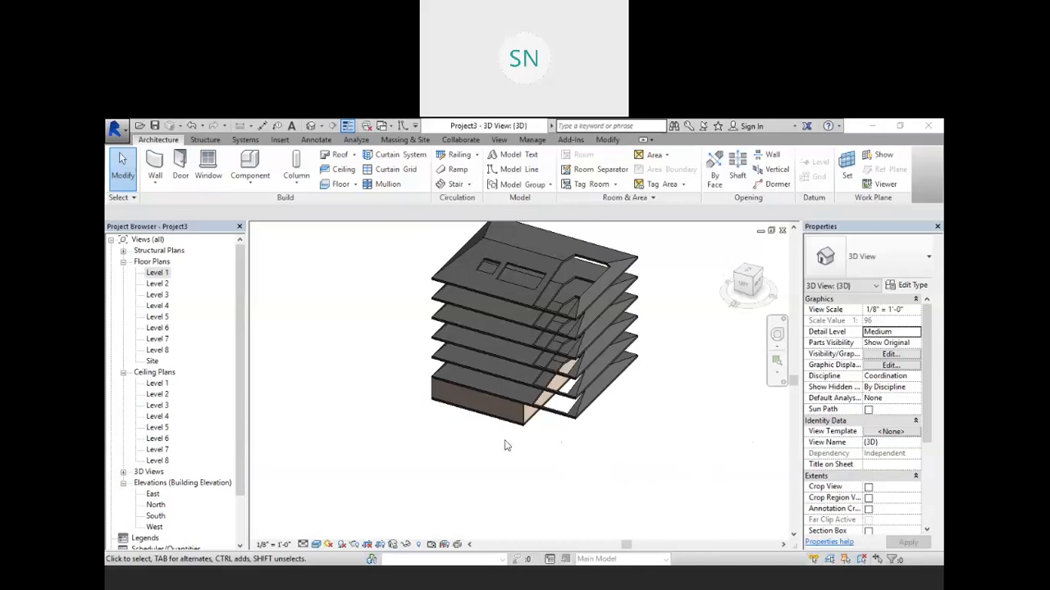
Step: Create a new decal type named New Decal
{"action": "middle_click_drag", "start_coordinate": [473, 452], "coordinate": [437, 408], "text": "shift"}
{"action": "scroll", "coordinate": [436, 401], "scroll_direction": "up", "scroll_amount": 3}
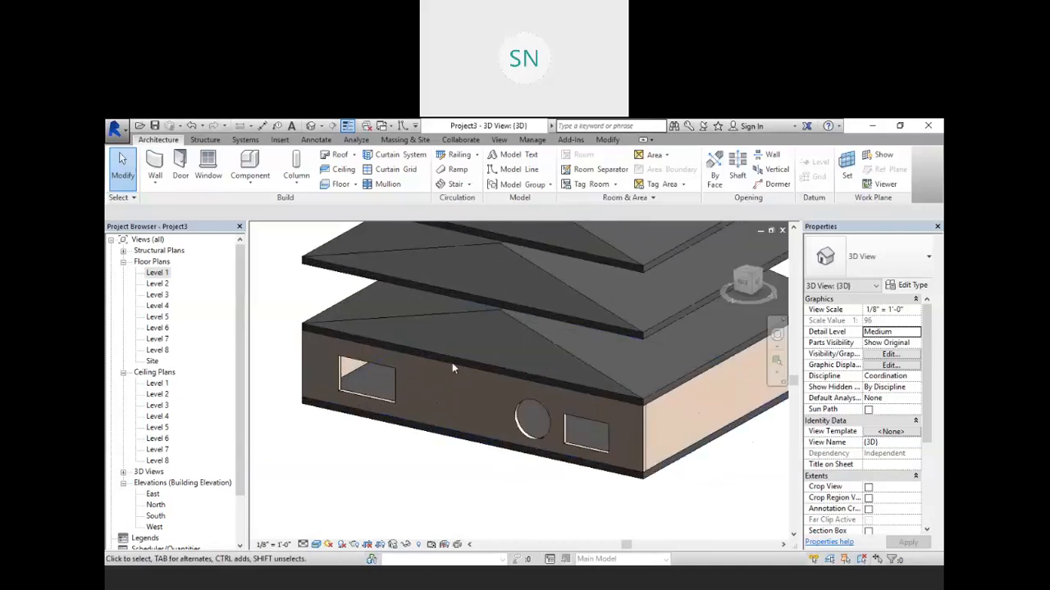
{"action": "scroll", "coordinate": [465, 411], "scroll_direction": "down", "scroll_amount": 2}
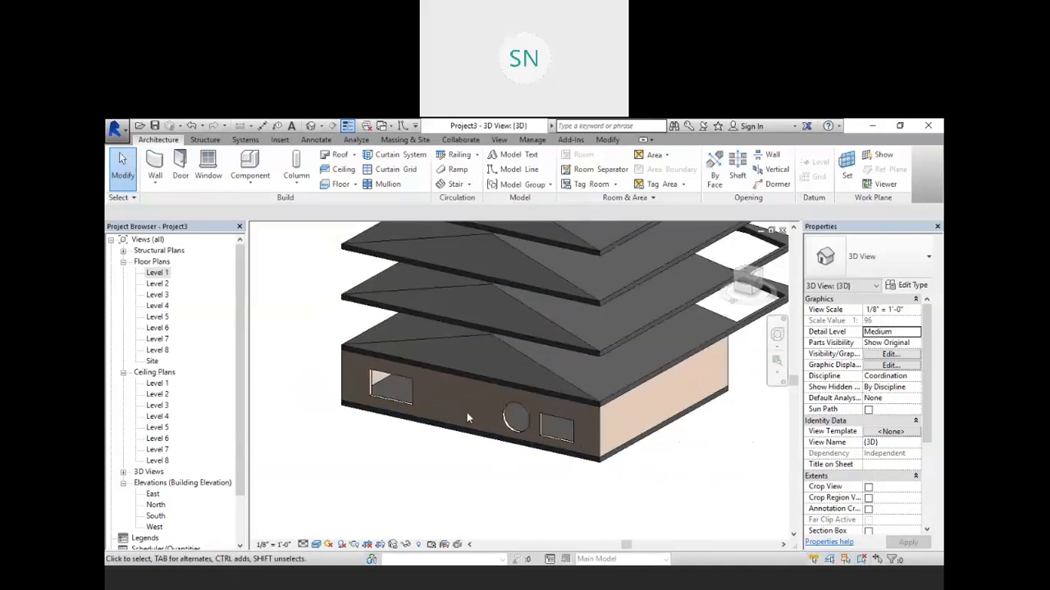
{"action": "middle_click_drag", "start_coordinate": [680, 462], "coordinate": [574, 427]}
{"action": "scroll", "coordinate": [575, 428], "scroll_direction": "up", "scroll_amount": 1}
{"action": "scroll", "coordinate": [582, 427], "scroll_direction": "up", "scroll_amount": 1}
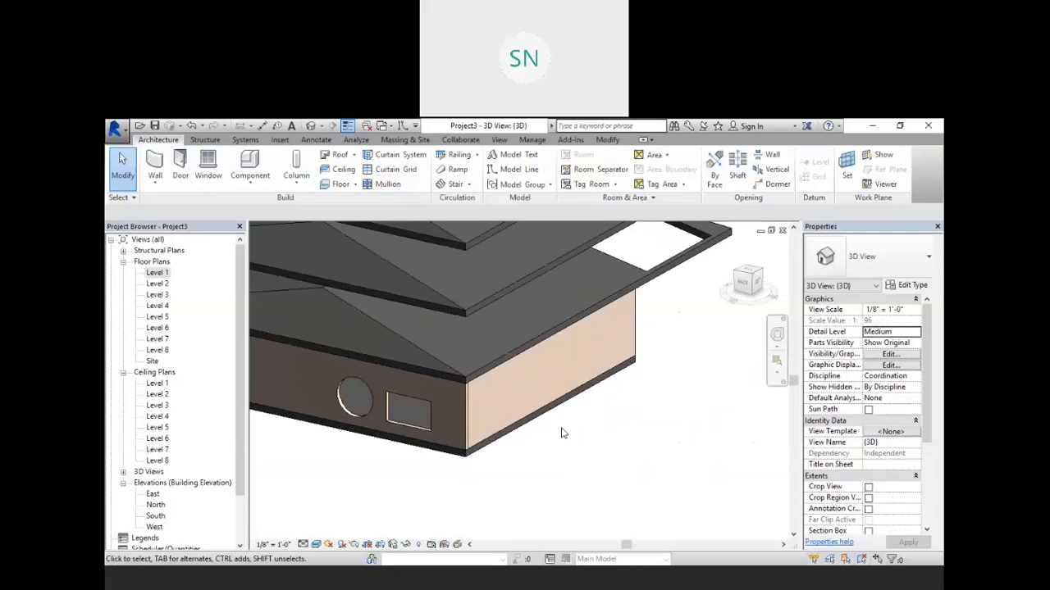
{"action": "left_click", "coordinate": [280, 140]}
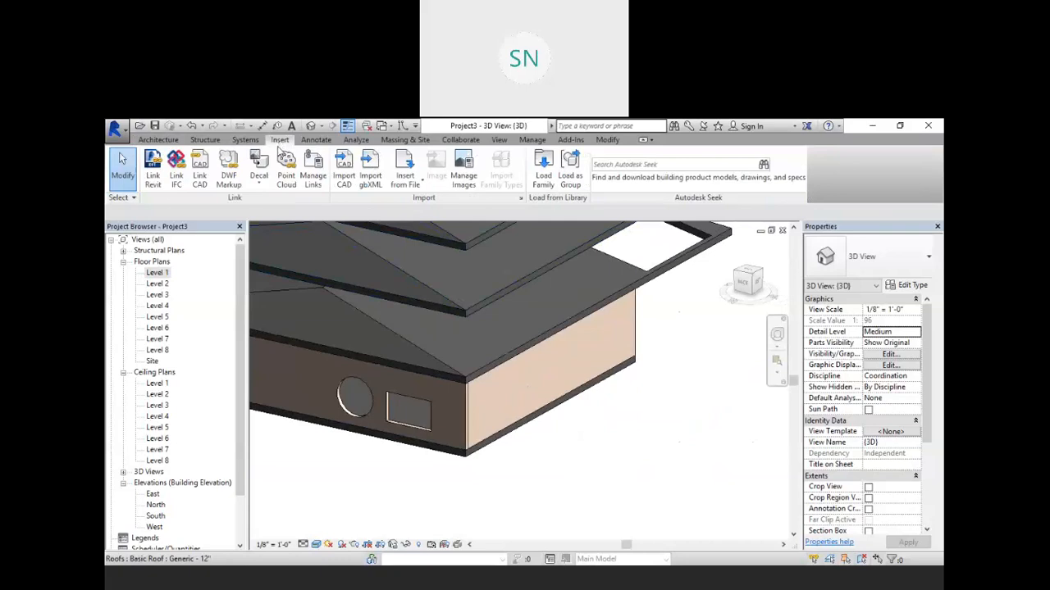
{"action": "left_click", "coordinate": [258, 185]}
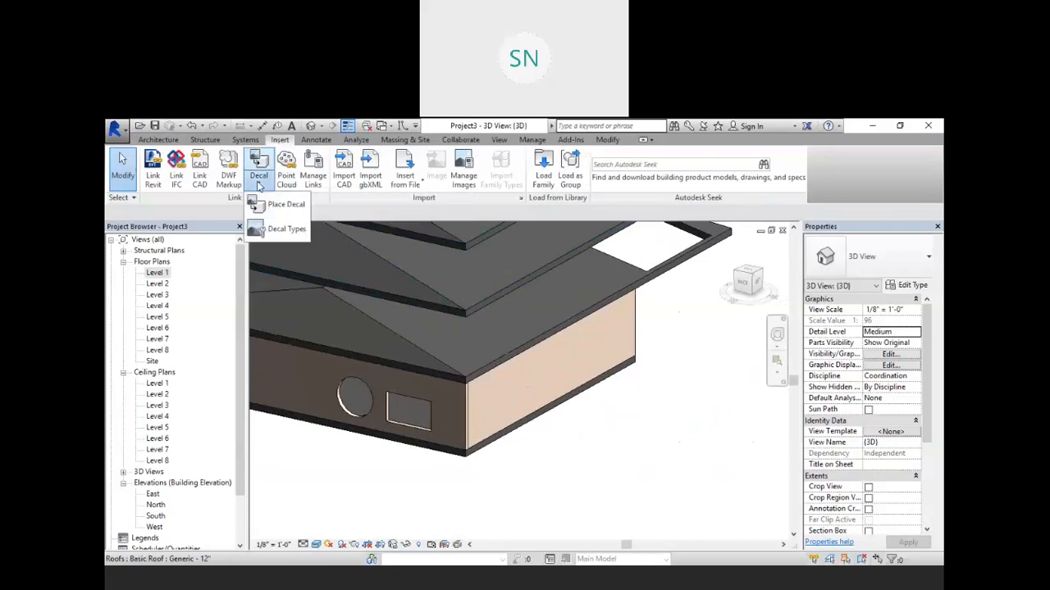
{"action": "left_click", "coordinate": [277, 230]}
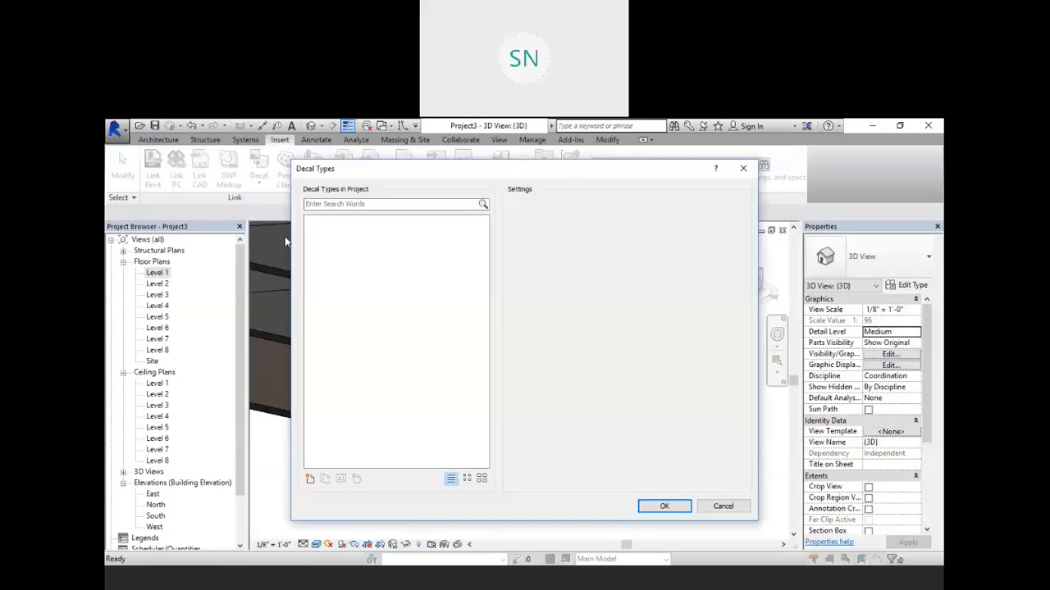
{"action": "left_click", "coordinate": [311, 481]}
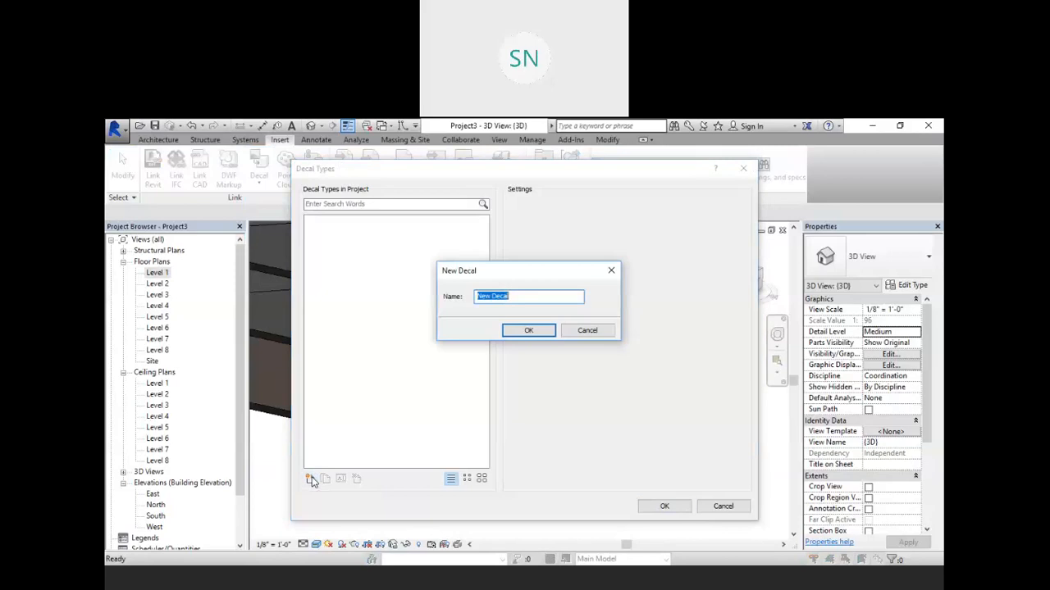
{"action": "left_click", "coordinate": [528, 330]}
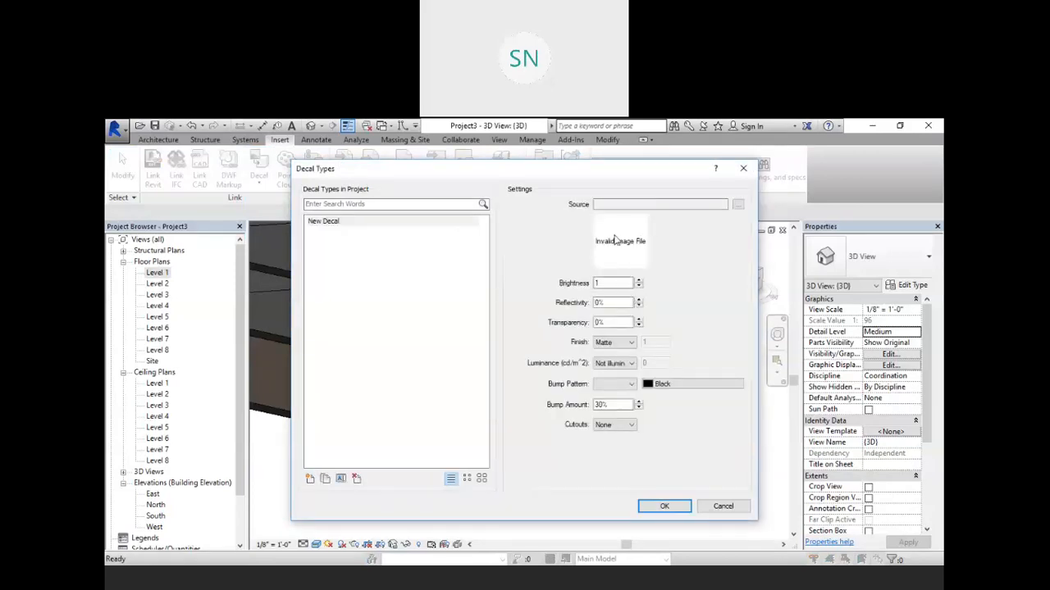
{"action": "left_click", "coordinate": [737, 205]}
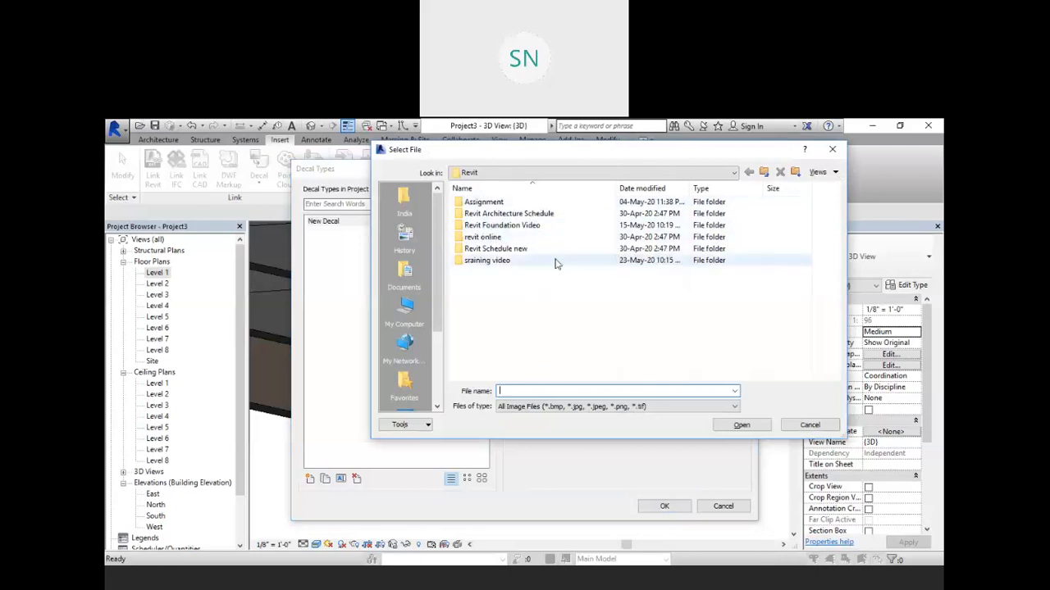
{"action": "left_click", "coordinate": [764, 171]}
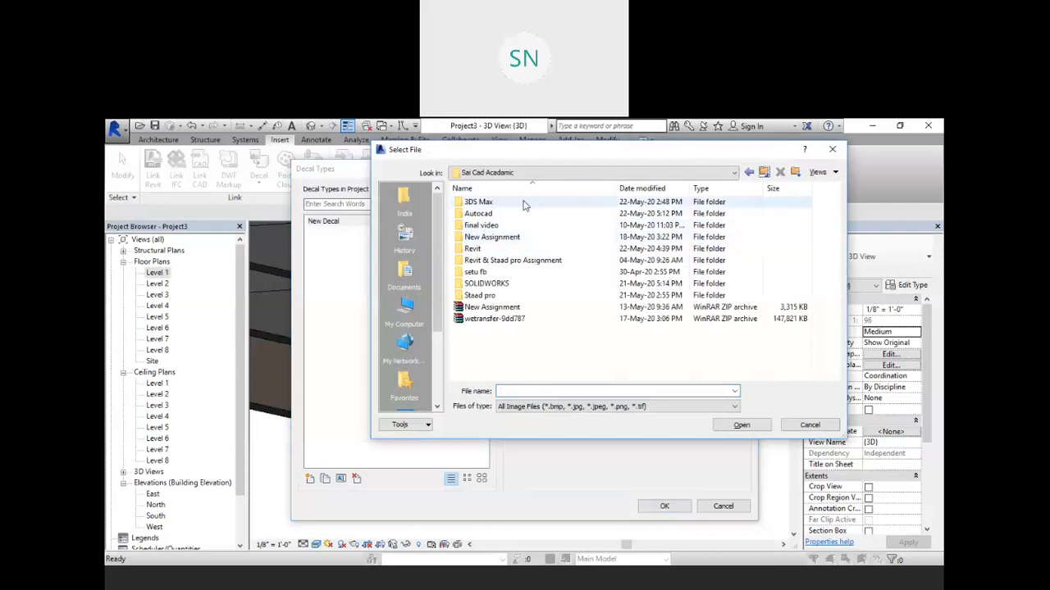
{"action": "double_click", "coordinate": [503, 249]}
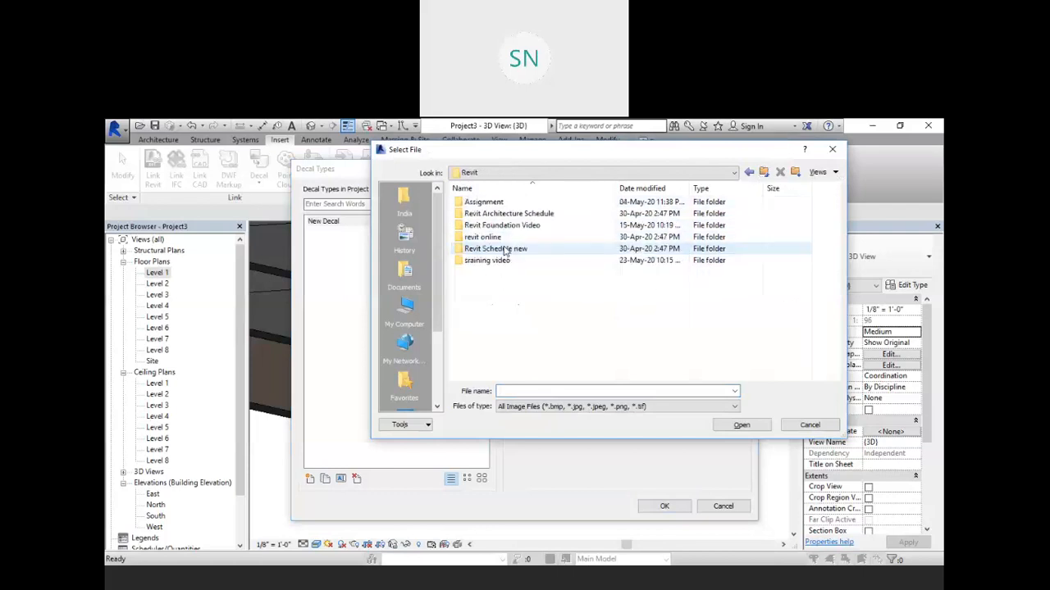
{"action": "double_click", "coordinate": [539, 238]}
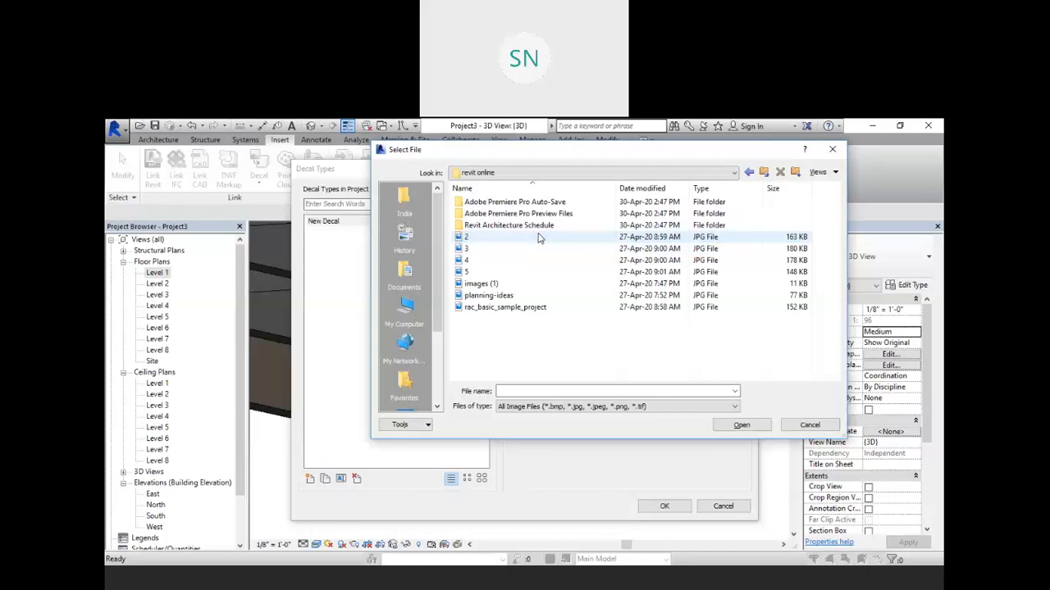
{"action": "left_click", "coordinate": [502, 248]}
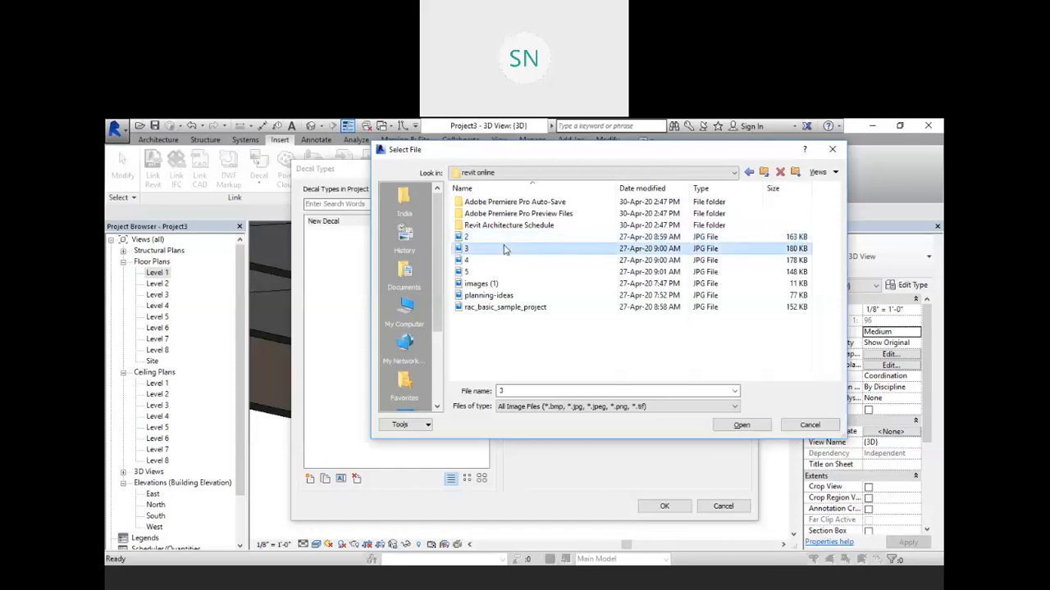
{"action": "left_click", "coordinate": [496, 284]}
{"action": "left_click", "coordinate": [497, 295]}
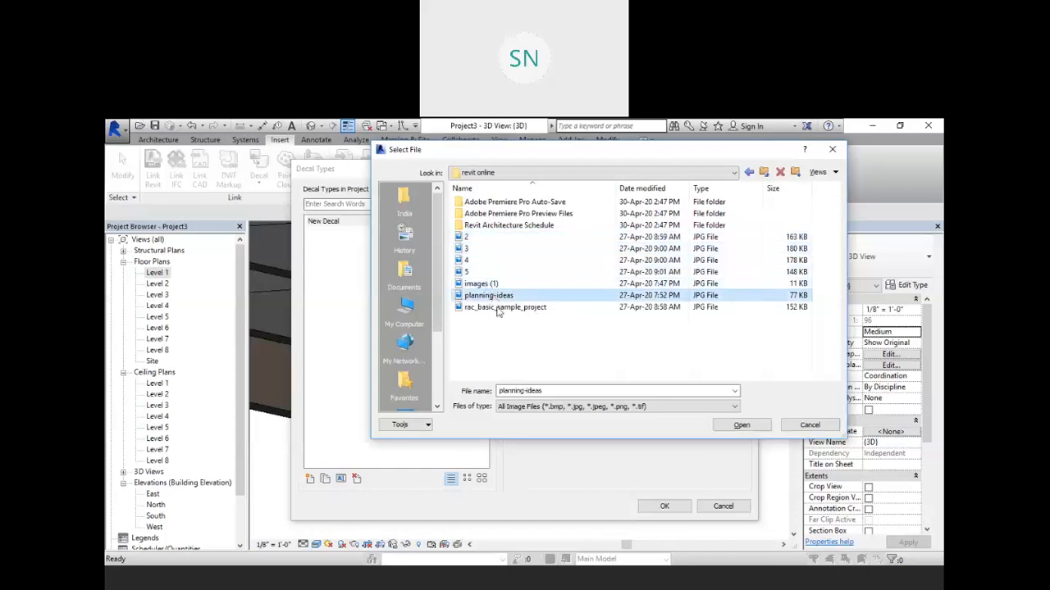
{"action": "left_click", "coordinate": [497, 308]}
{"action": "left_click", "coordinate": [491, 238]}
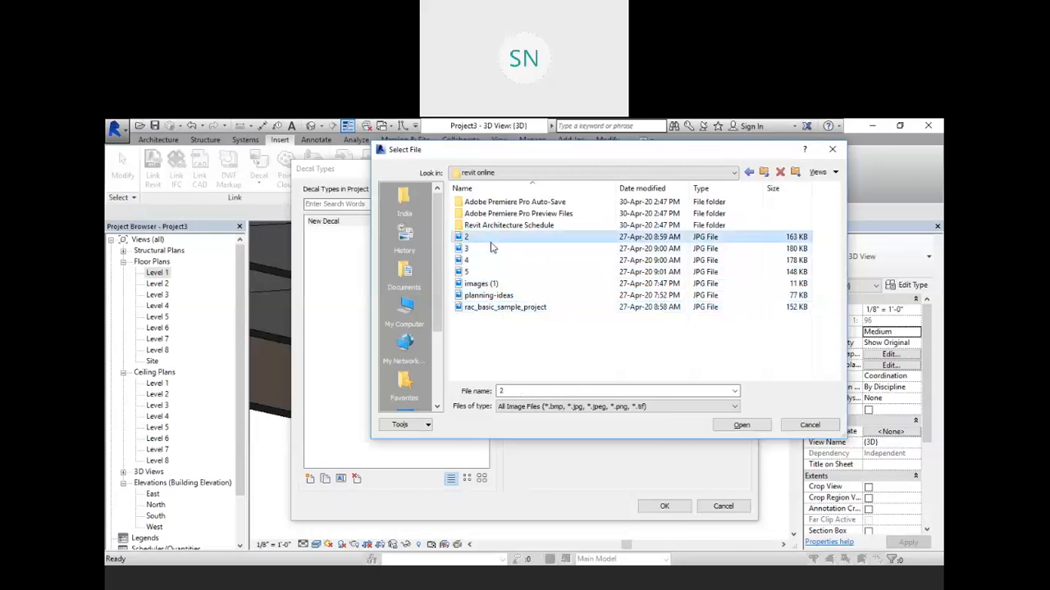
{"action": "left_click", "coordinate": [763, 173]}
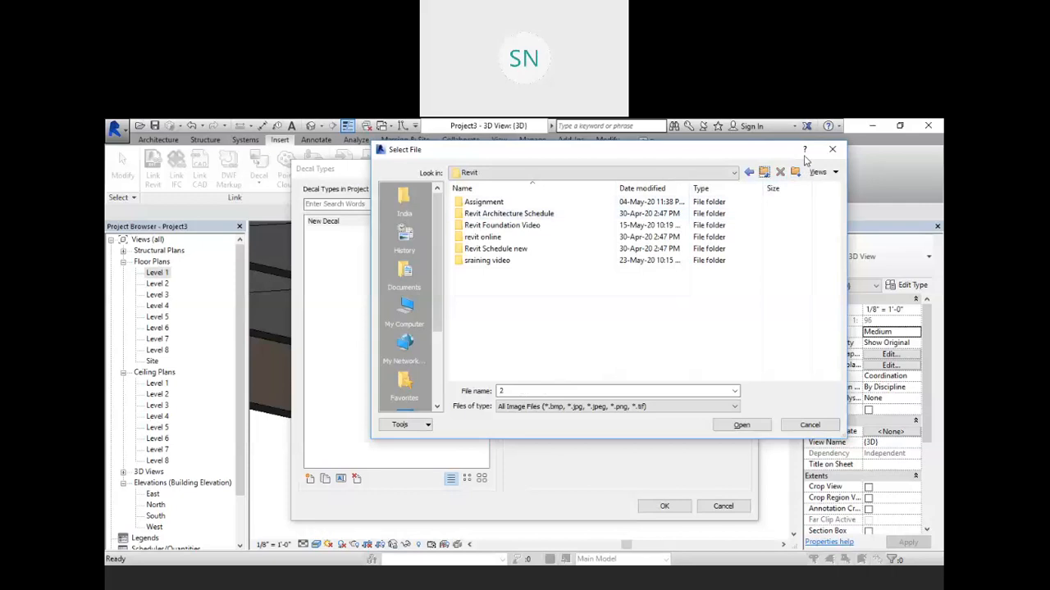
{"action": "left_click", "coordinate": [832, 148]}
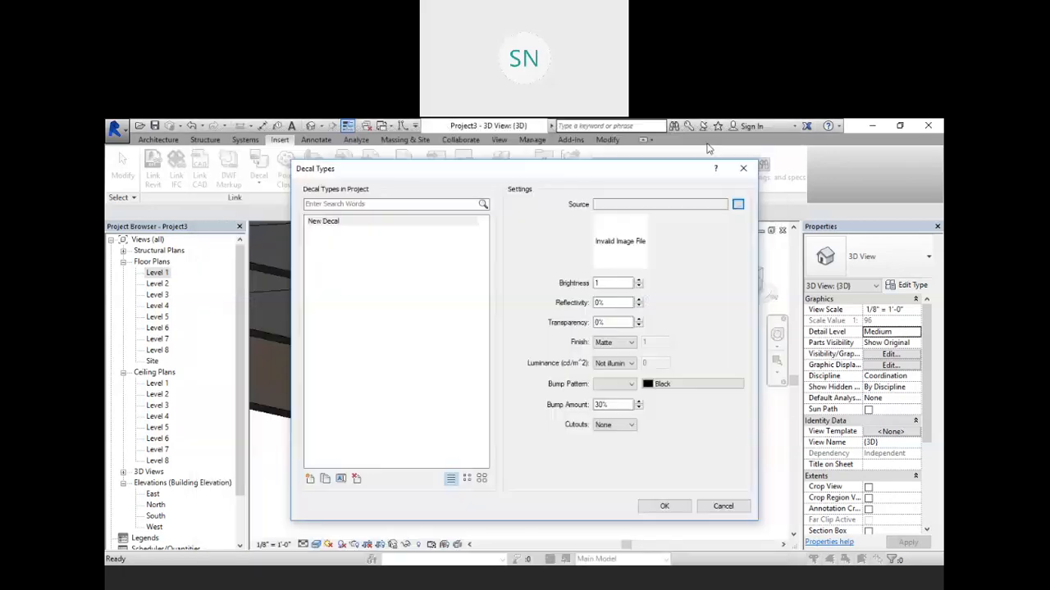
Step: Set the decal's source image to interior-rendering-techniques-using-3dsmax-vray-arch-x-498-12 from the 3DS Max folder and confirm
{"action": "left_click", "coordinate": [737, 205]}
{"action": "left_click", "coordinate": [677, 174]}
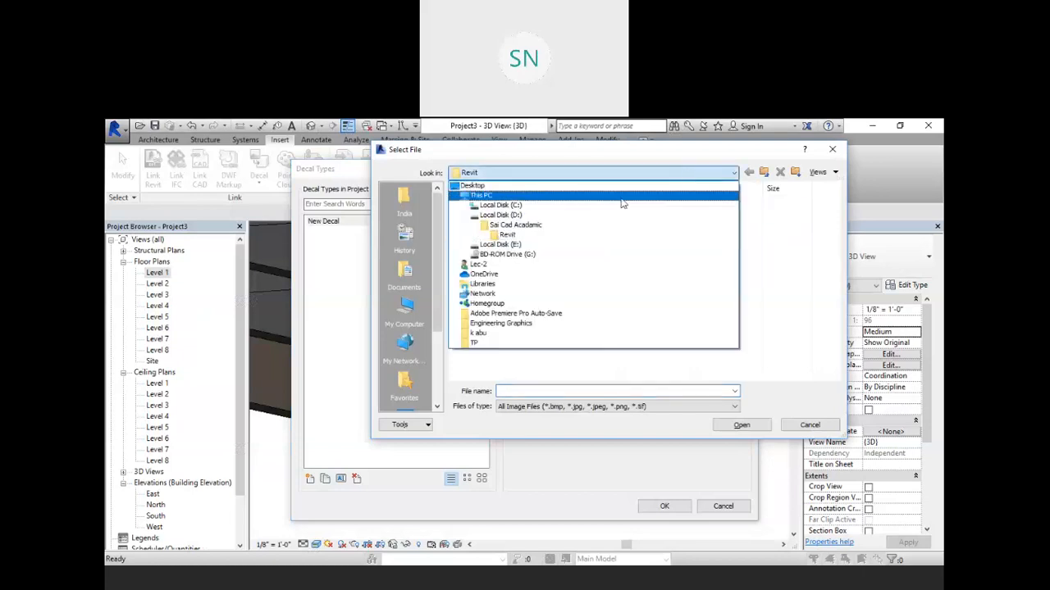
{"action": "left_click", "coordinate": [528, 223]}
{"action": "double_click", "coordinate": [541, 204]}
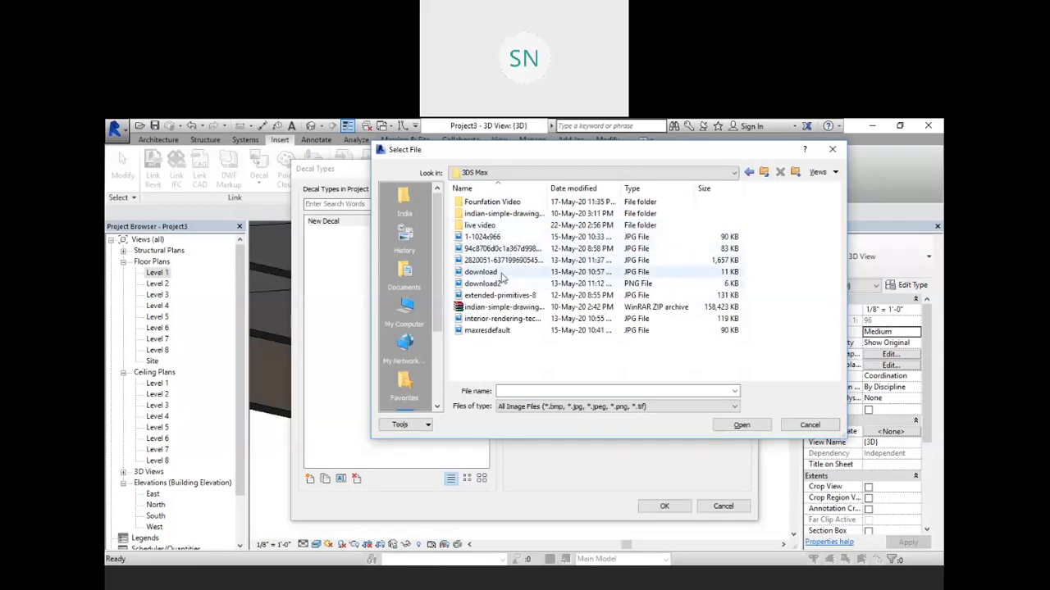
{"action": "left_click", "coordinate": [502, 318]}
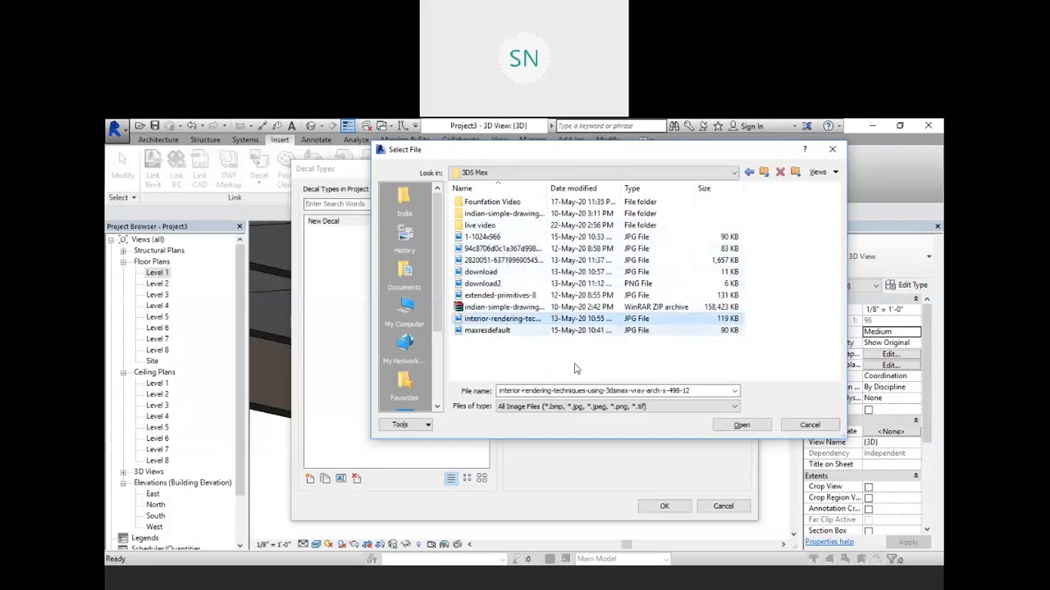
{"action": "left_click", "coordinate": [742, 426]}
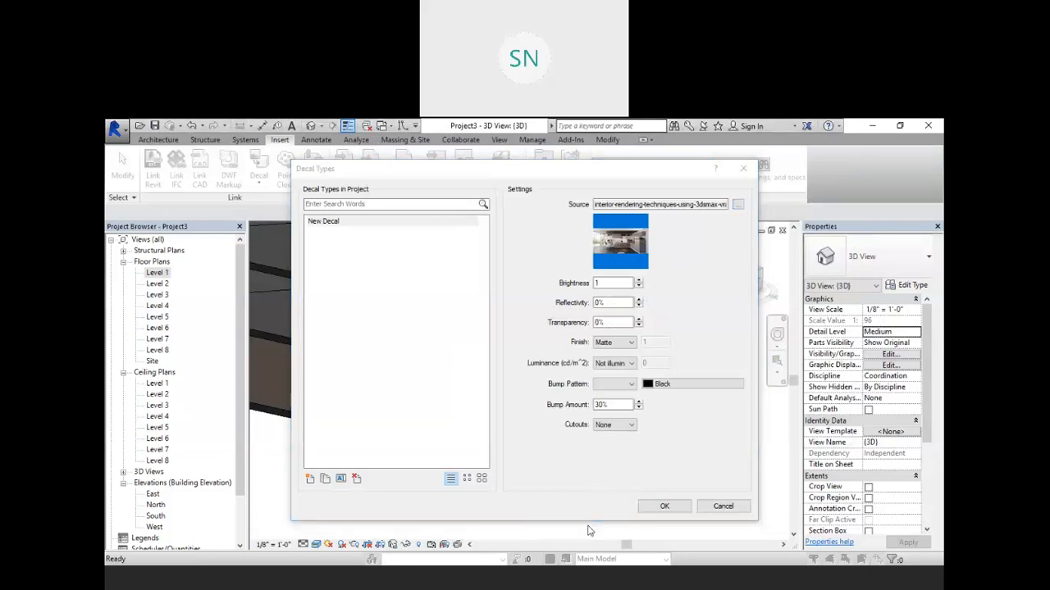
{"action": "left_click", "coordinate": [662, 507]}
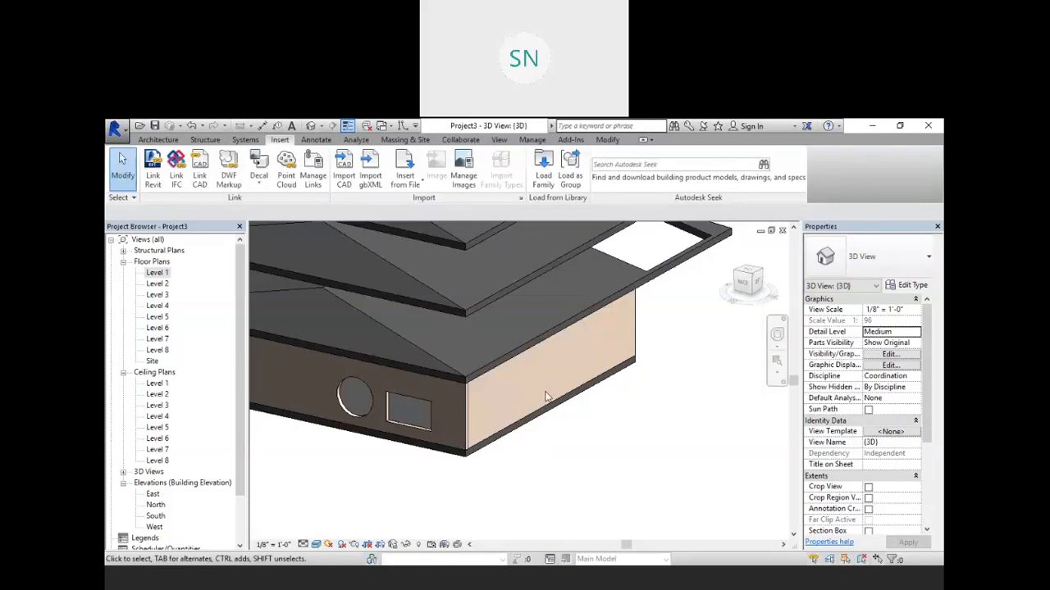
Step: Place the decal on the tan side face of the ground-floor wall
{"action": "scroll", "coordinate": [541, 397], "scroll_direction": "up", "scroll_amount": 3}
{"action": "middle_click_drag", "start_coordinate": [539, 401], "coordinate": [506, 400]}
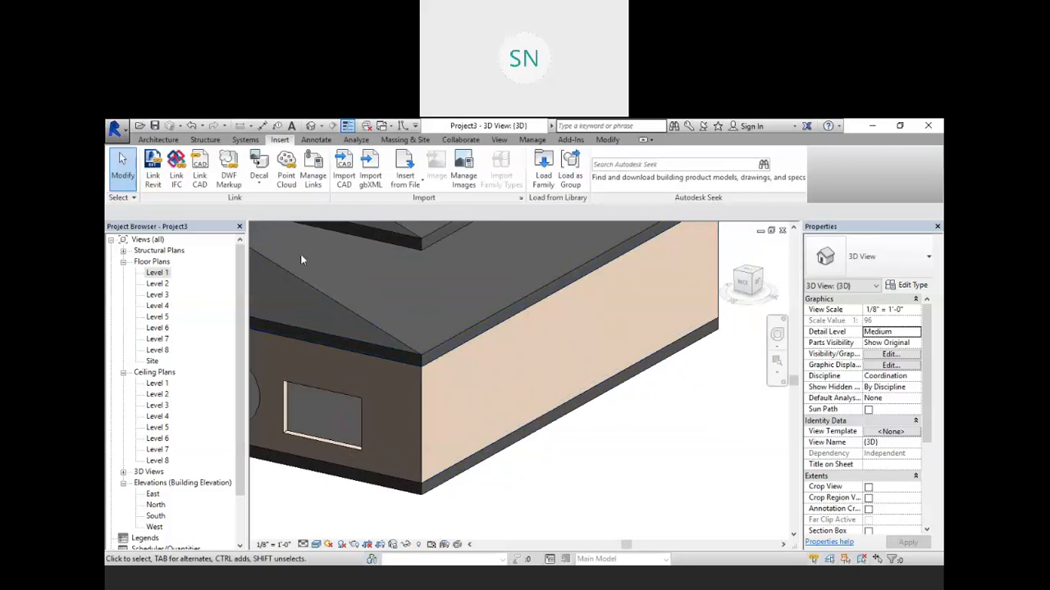
{"action": "left_click", "coordinate": [254, 181]}
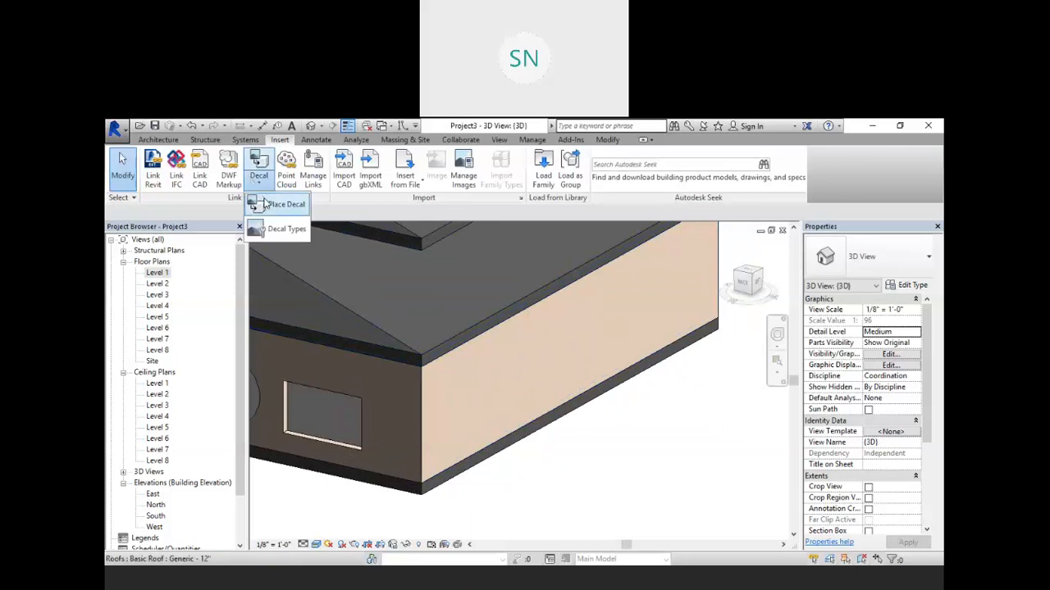
{"action": "left_click", "coordinate": [279, 204]}
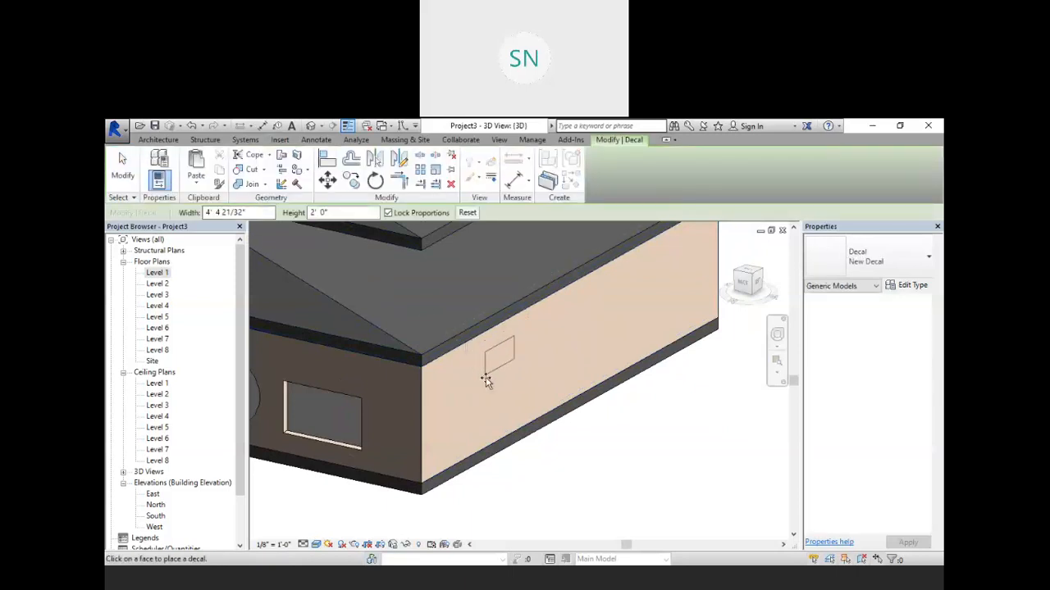
{"action": "left_click", "coordinate": [490, 404]}
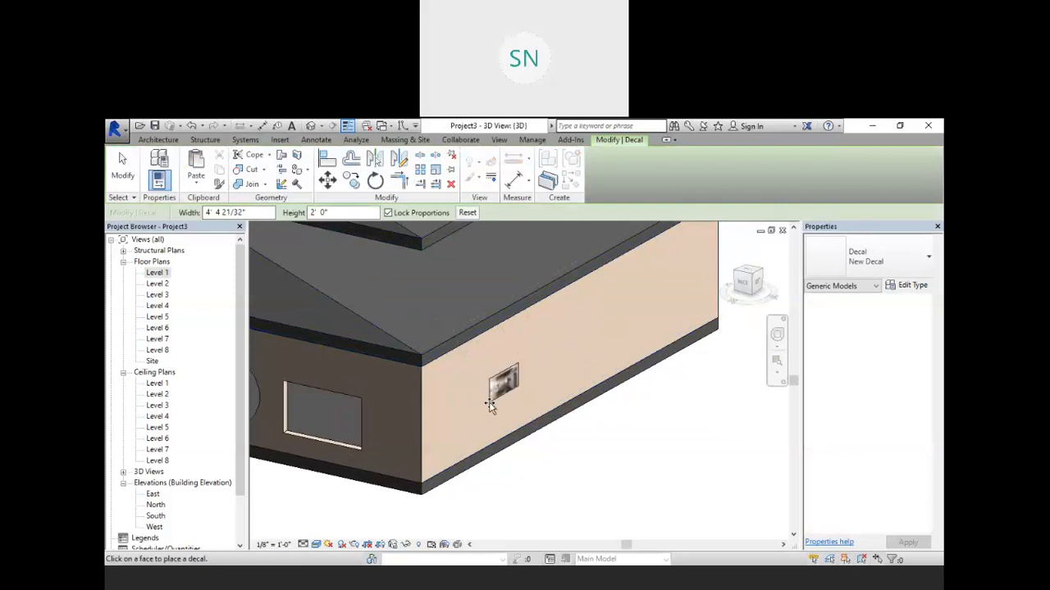
{"action": "right_click", "coordinate": [625, 416]}
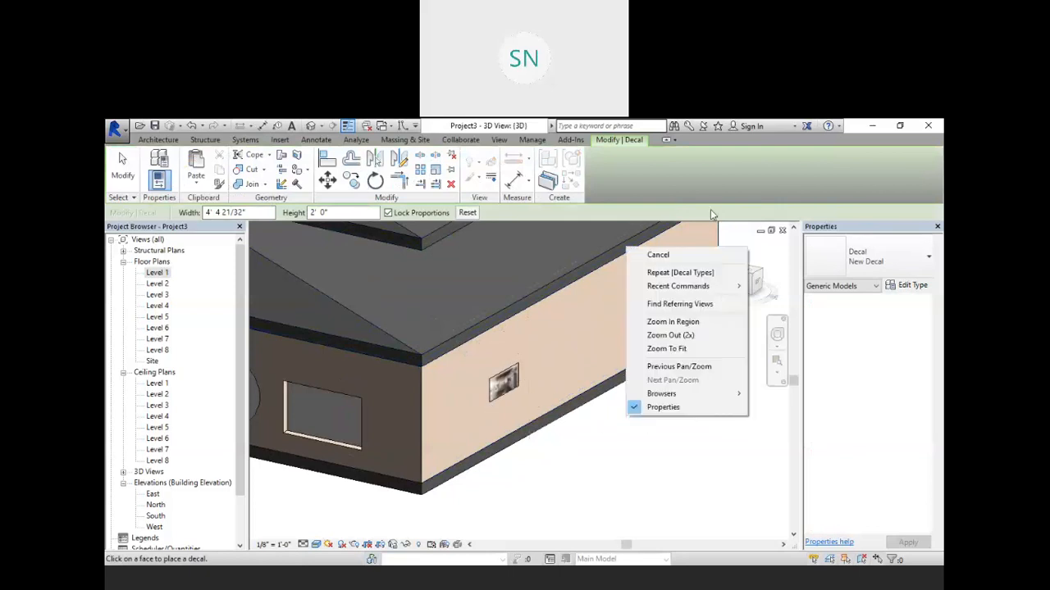
{"action": "left_click", "coordinate": [682, 255]}
Step: Enlarge the decal by its corners to roughly fill the side wall's ground-floor face
{"action": "right_click", "coordinate": [674, 357]}
{"action": "left_click", "coordinate": [695, 374]}
{"action": "left_click", "coordinate": [514, 375]}
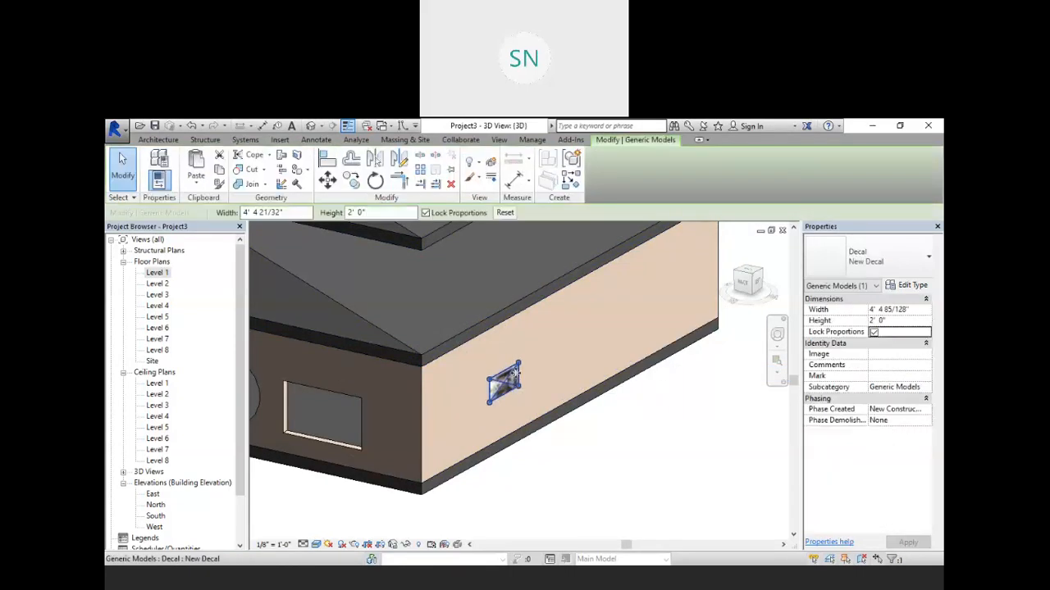
{"action": "left_click_drag", "start_coordinate": [518, 370], "coordinate": [583, 279]}
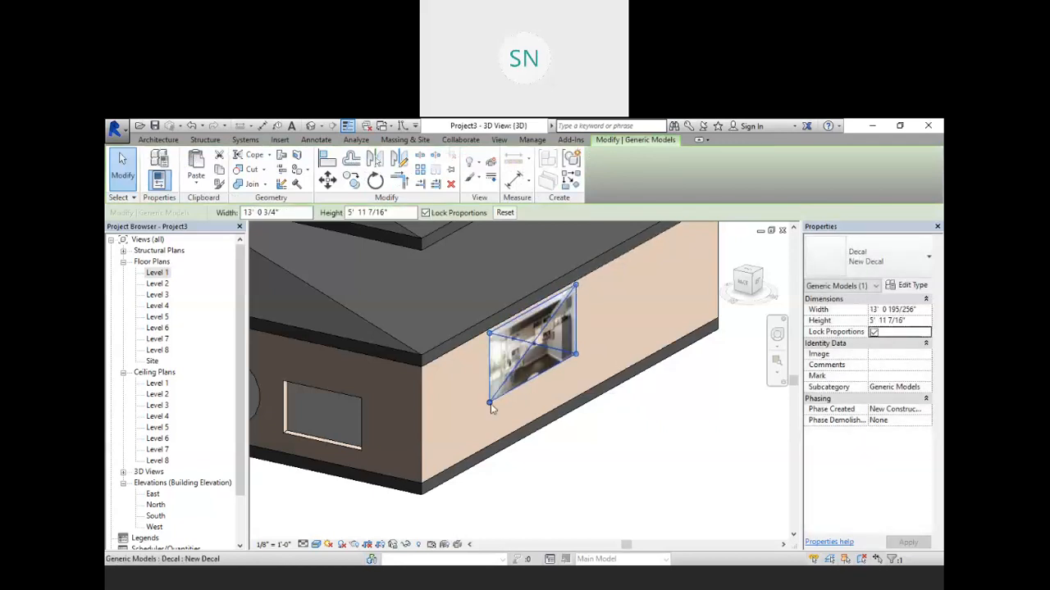
{"action": "left_click_drag", "start_coordinate": [489, 405], "coordinate": [430, 469]}
{"action": "left_click", "coordinate": [599, 490]}
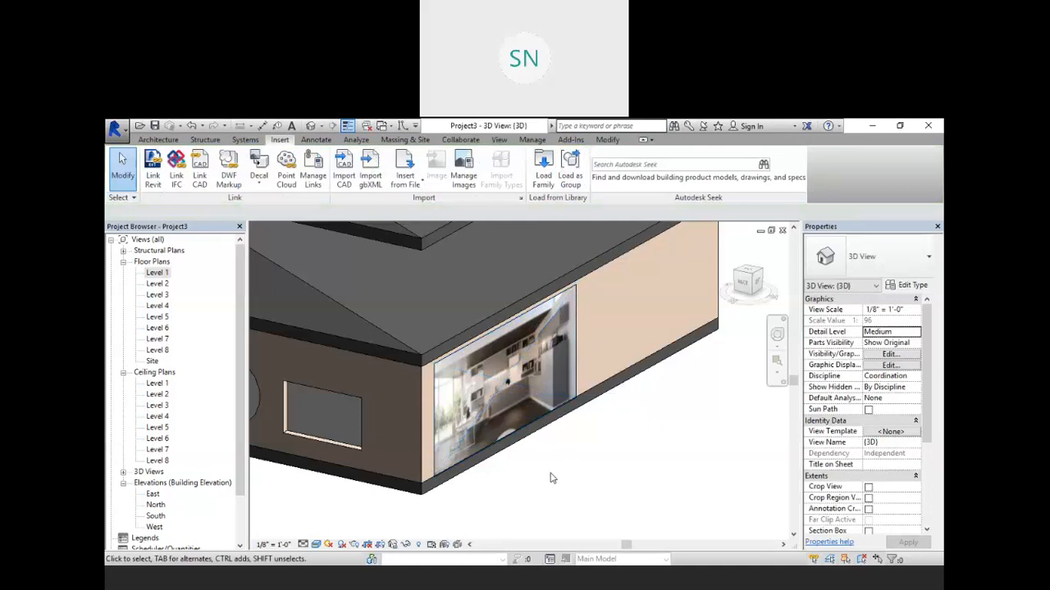
Step: Enlarge the decal by its corner to about 22' 6" wide and 10' 3" high on the side wall
{"action": "middle_click_drag", "start_coordinate": [557, 447], "coordinate": [616, 366], "text": "shift"}
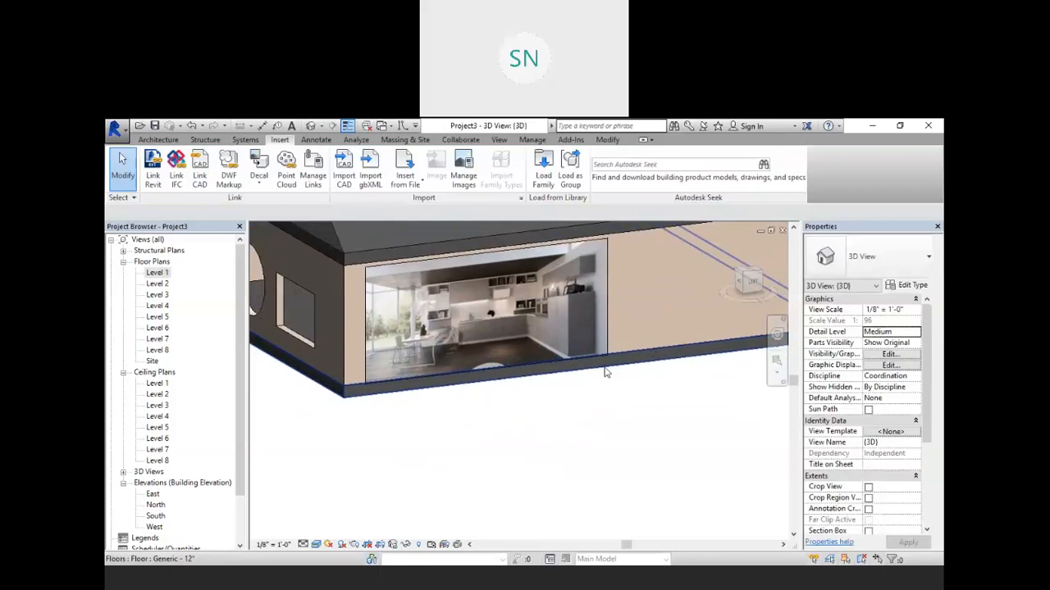
{"action": "scroll", "coordinate": [489, 378], "scroll_direction": "up", "scroll_amount": 2}
{"action": "middle_click_drag", "start_coordinate": [520, 425], "coordinate": [539, 463], "text": "shift"}
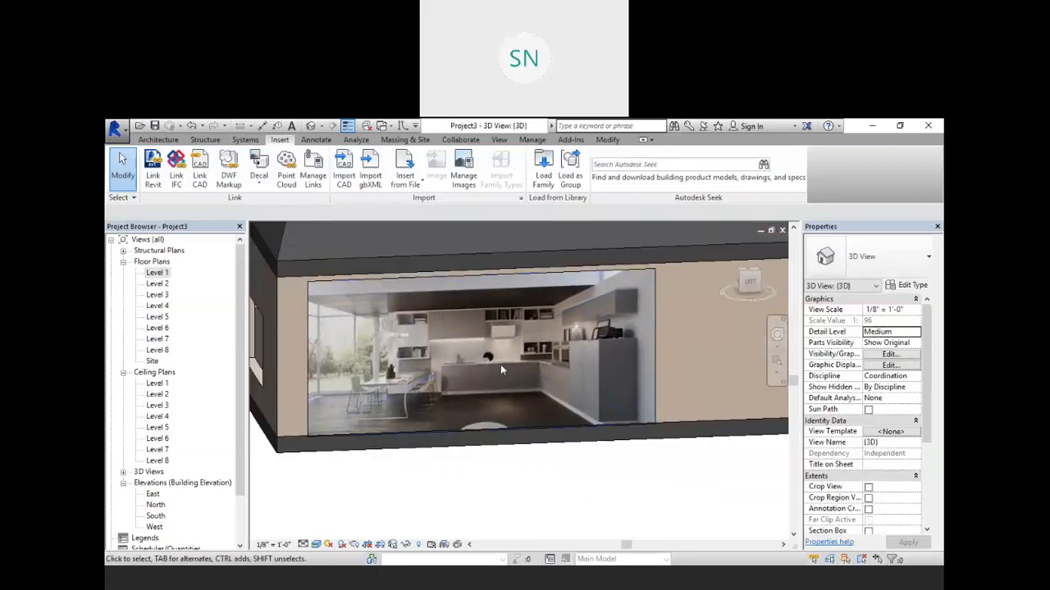
{"action": "left_click", "coordinate": [600, 301]}
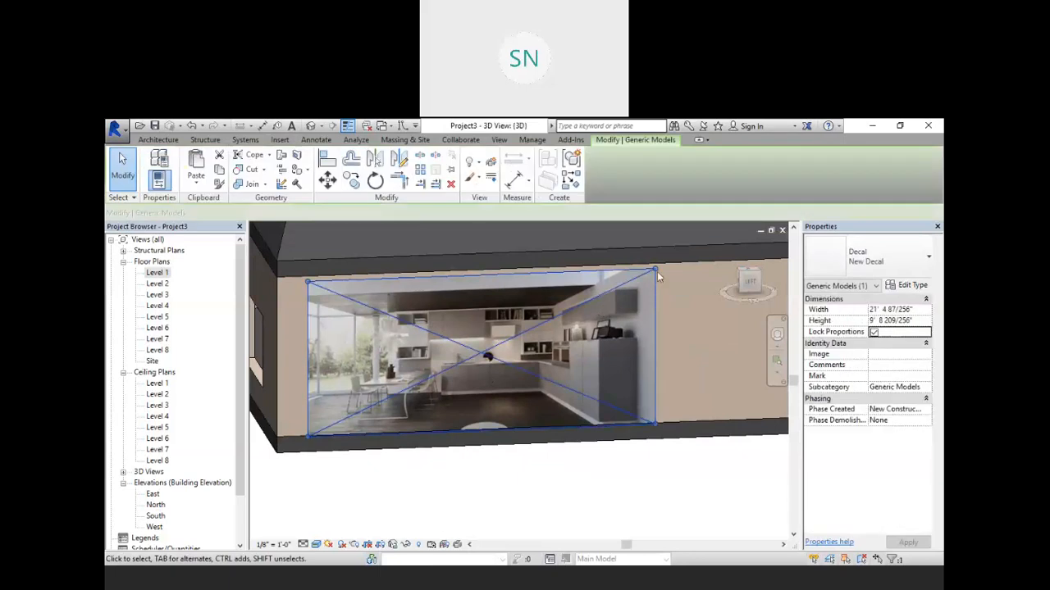
{"action": "left_click_drag", "start_coordinate": [656, 267], "coordinate": [672, 259]}
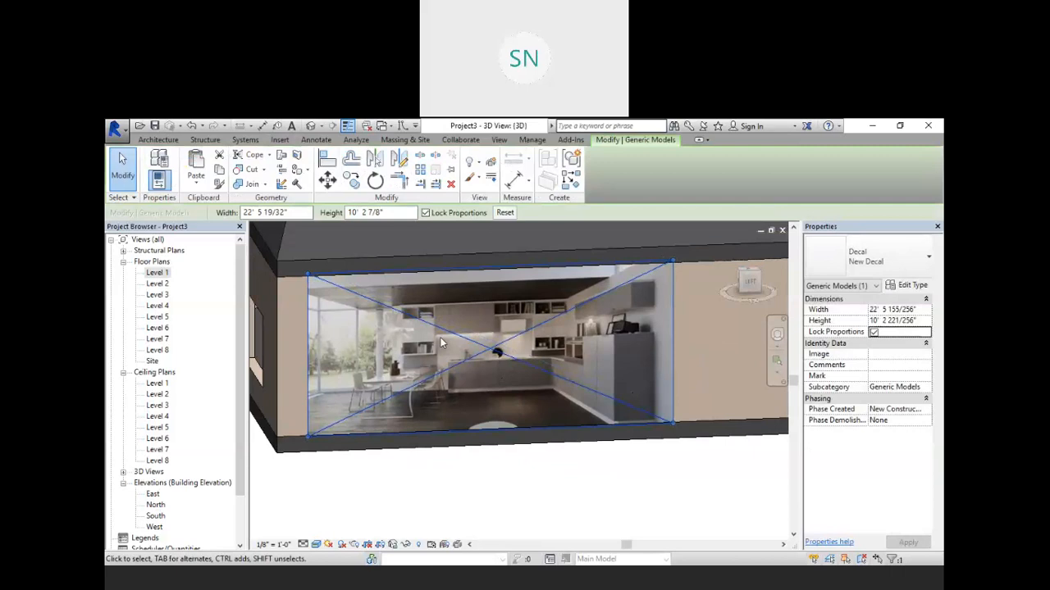
{"action": "key", "text": "Escape"}
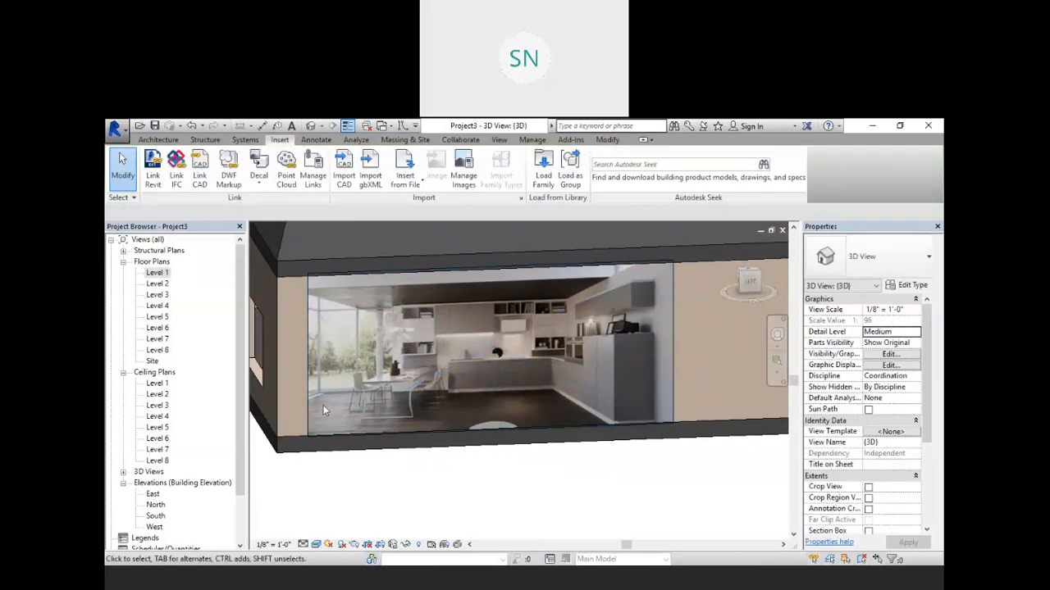
Step: Nudge the selected decal leftward until it lines up with the wall's left edge
{"action": "left_click", "coordinate": [280, 405]}
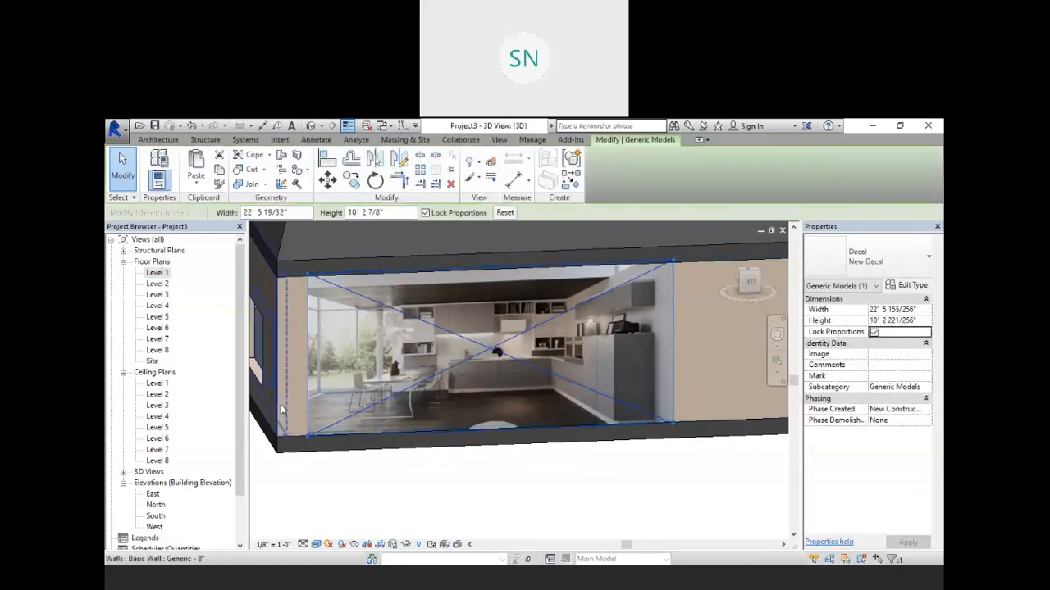
{"action": "key", "text": "Left"}
{"action": "key", "text": "Left"}
{"action": "key", "text": "Left"}
{"action": "key", "text": "Left"}
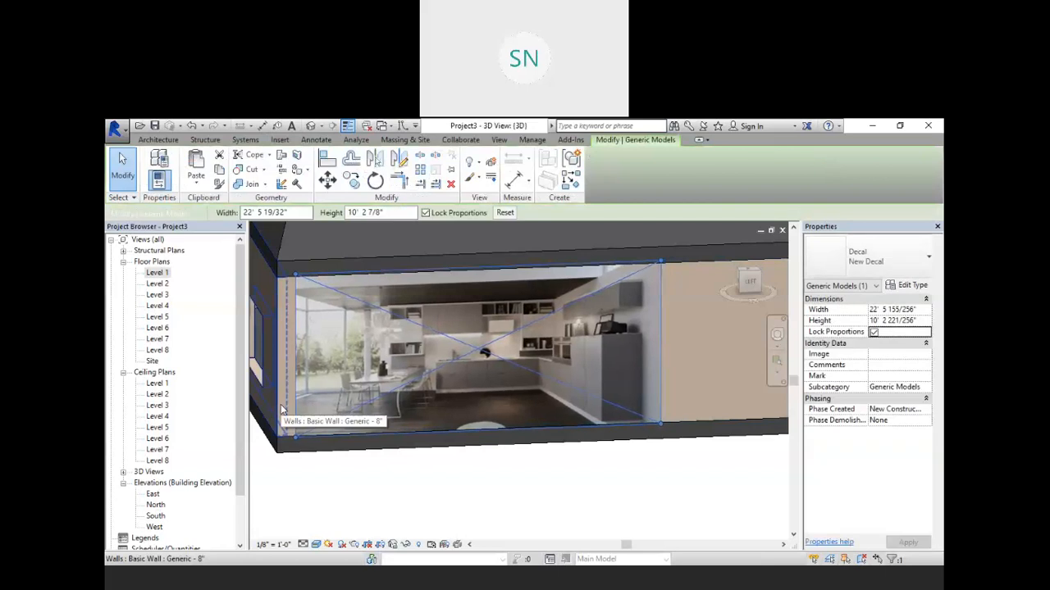
{"action": "key", "text": "Left"}
{"action": "key", "text": "Left"}
{"action": "key", "text": "Left"}
{"action": "key", "text": "Left"}
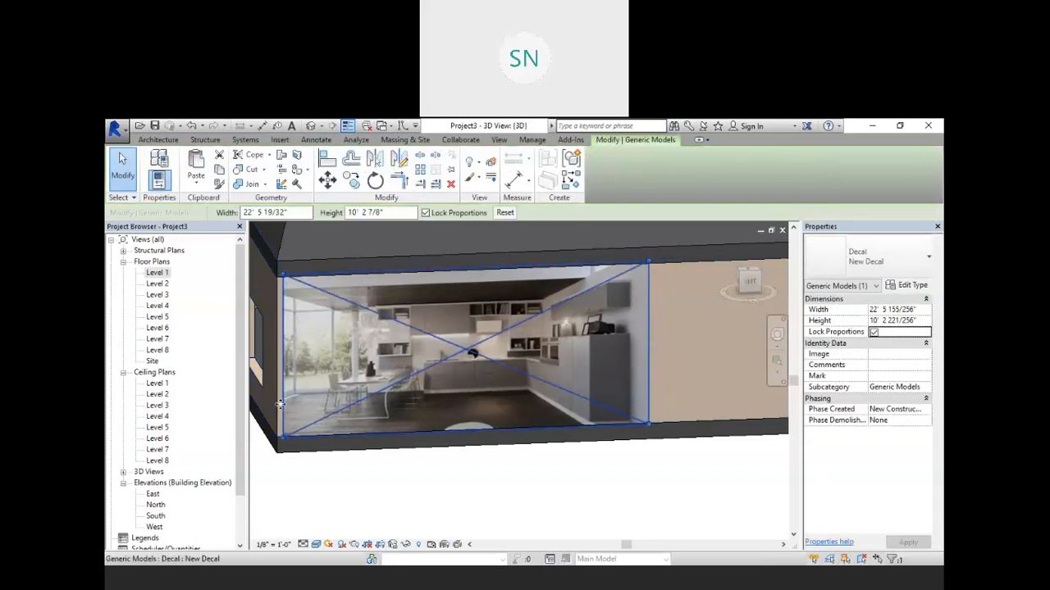
{"action": "key", "text": "Left"}
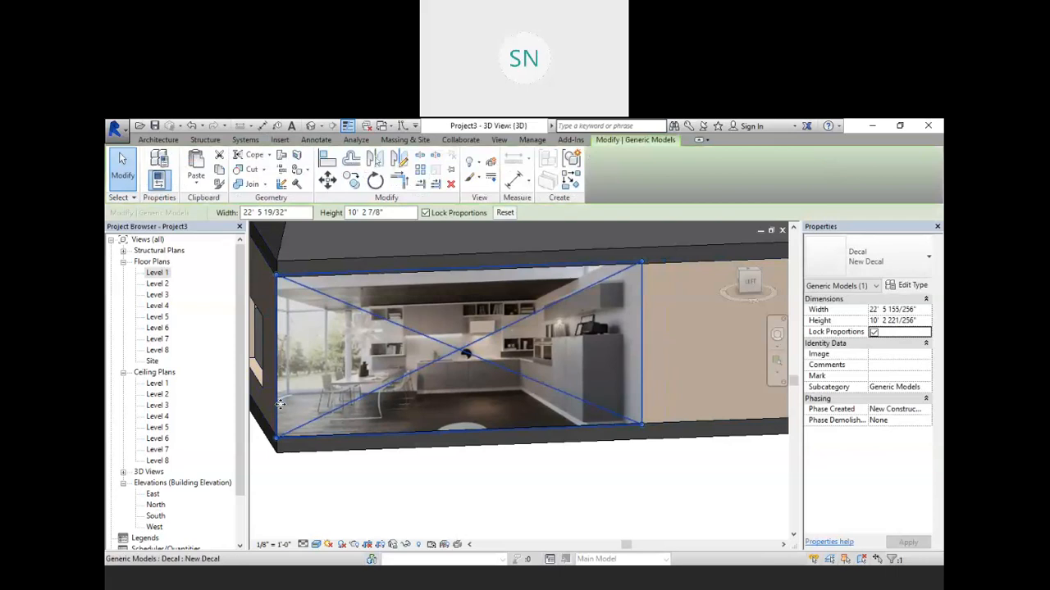
{"action": "left_click", "coordinate": [441, 529]}
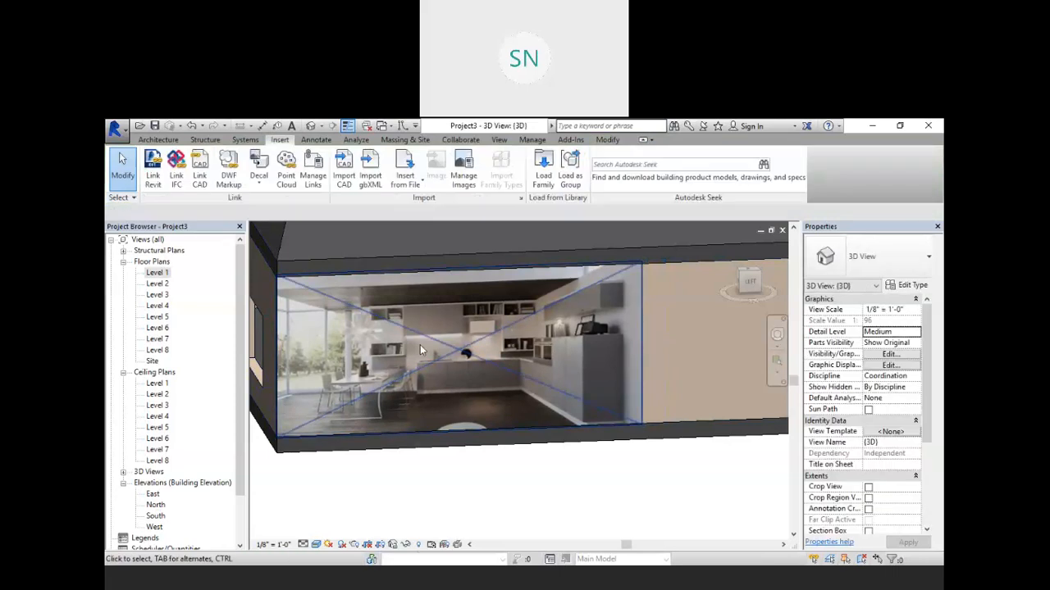
Step: Compare the decal in the Shaded visual style, then switch the view back to Realistic
{"action": "scroll", "coordinate": [446, 332], "scroll_direction": "down", "scroll_amount": 1}
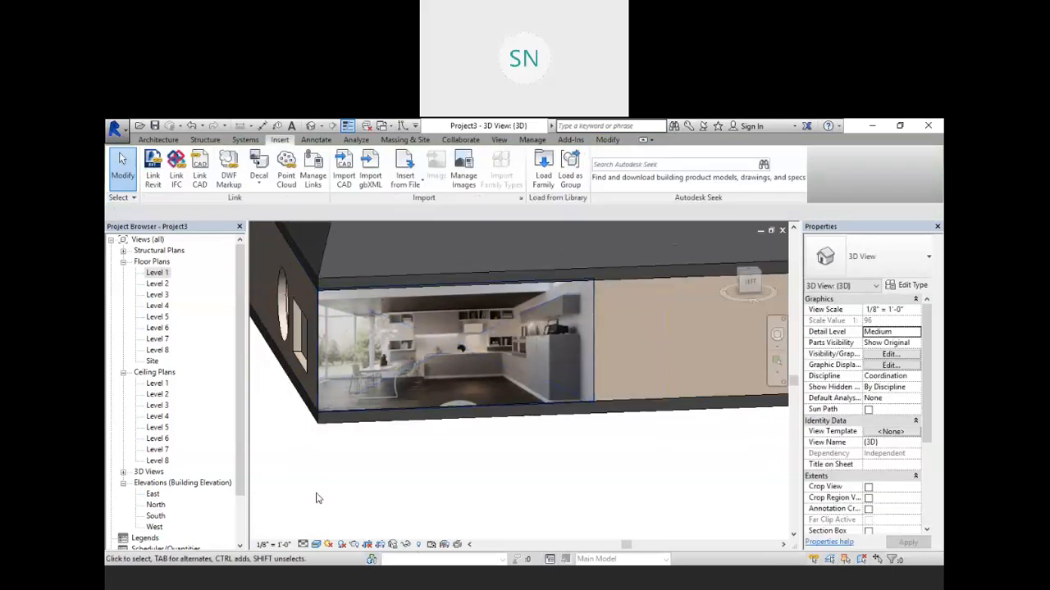
{"action": "left_click", "coordinate": [317, 545]}
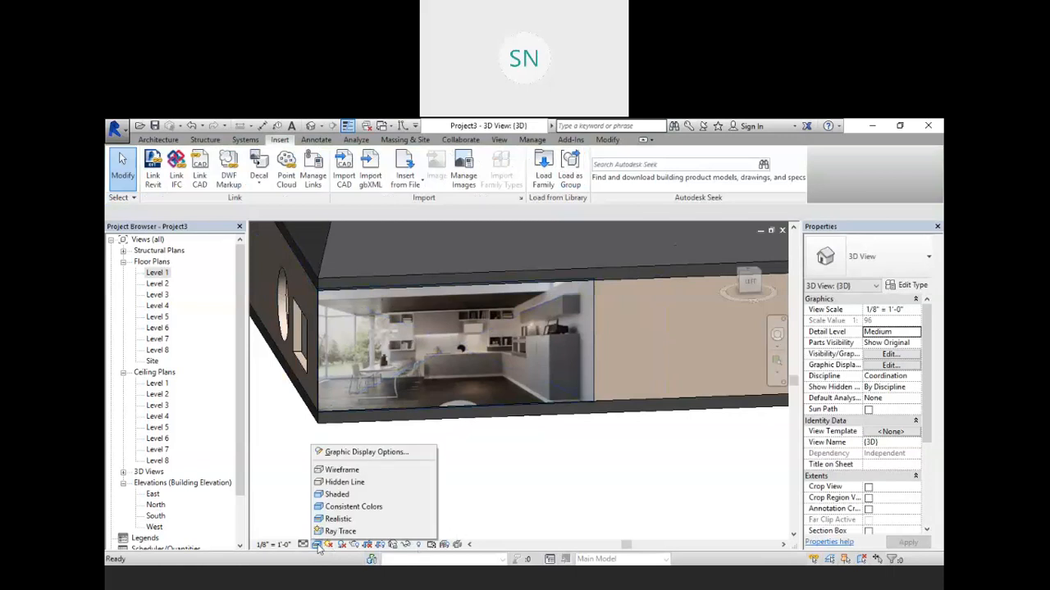
{"action": "left_click", "coordinate": [335, 495]}
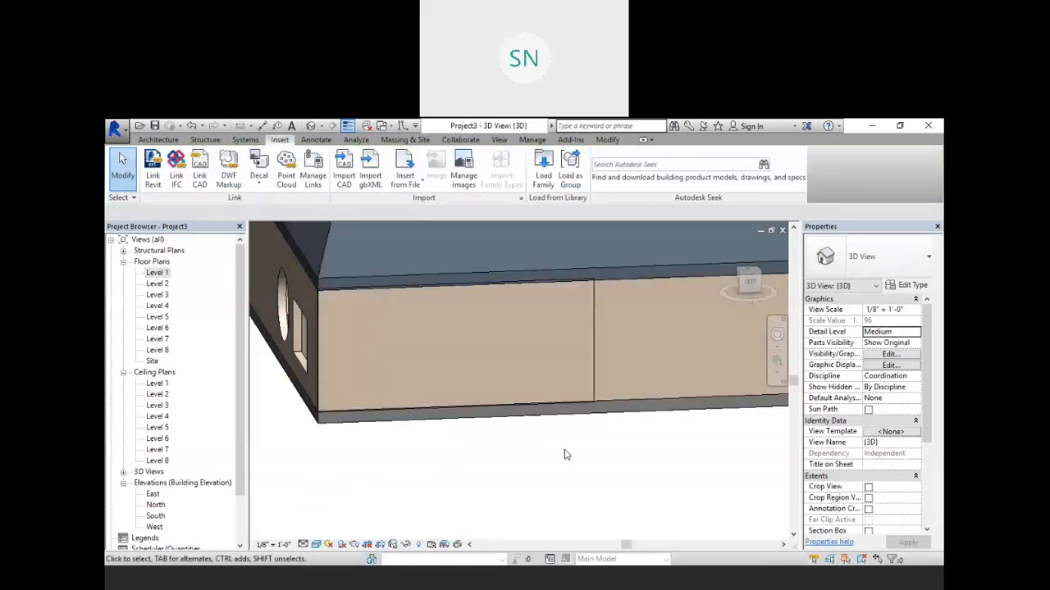
{"action": "left_click", "coordinate": [592, 339]}
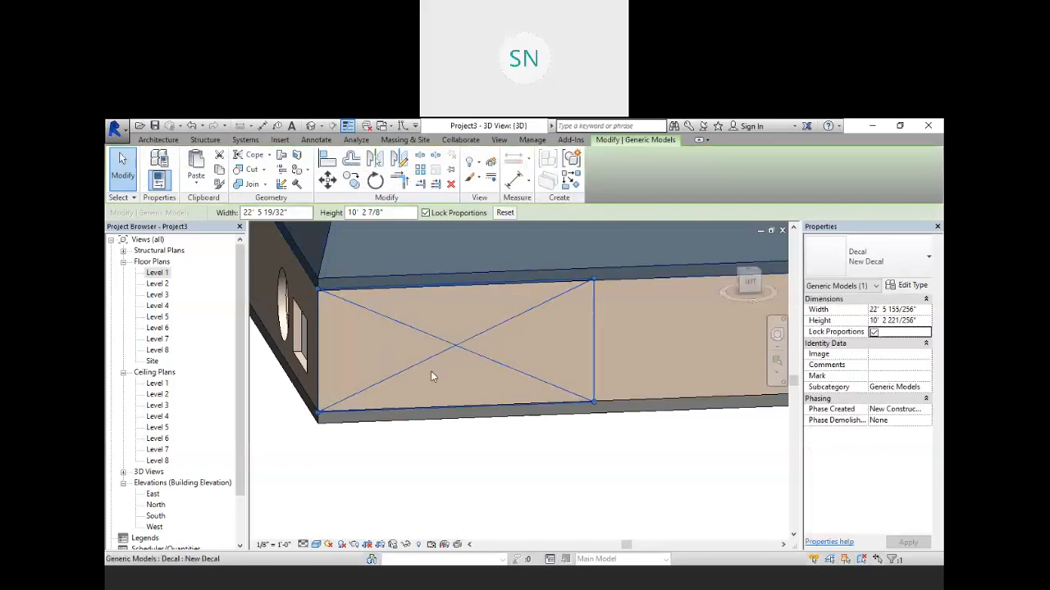
{"action": "left_click", "coordinate": [316, 544]}
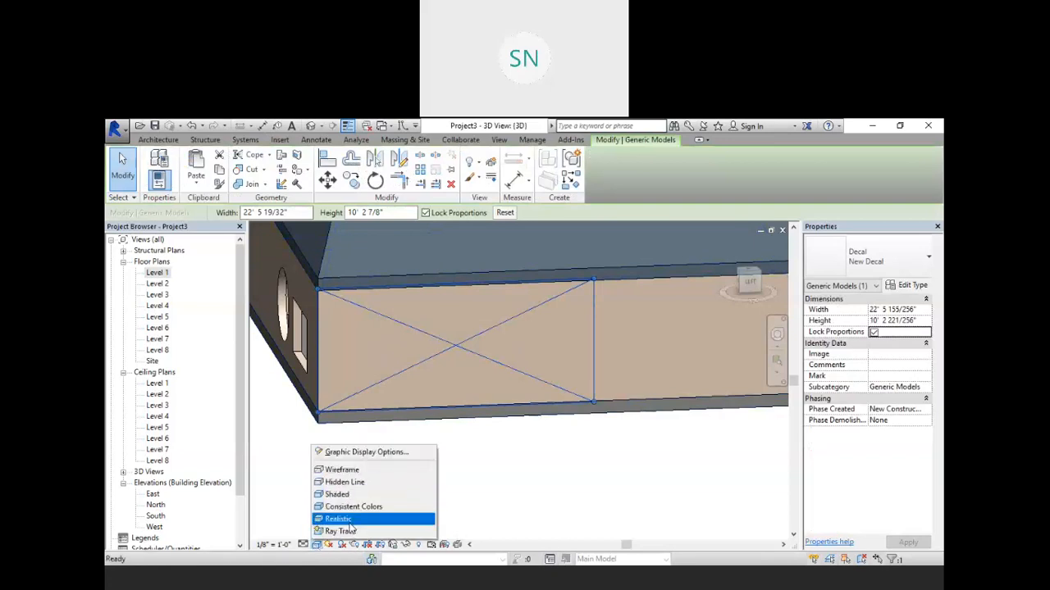
{"action": "left_click", "coordinate": [351, 523]}
{"action": "key", "text": "Escape"}
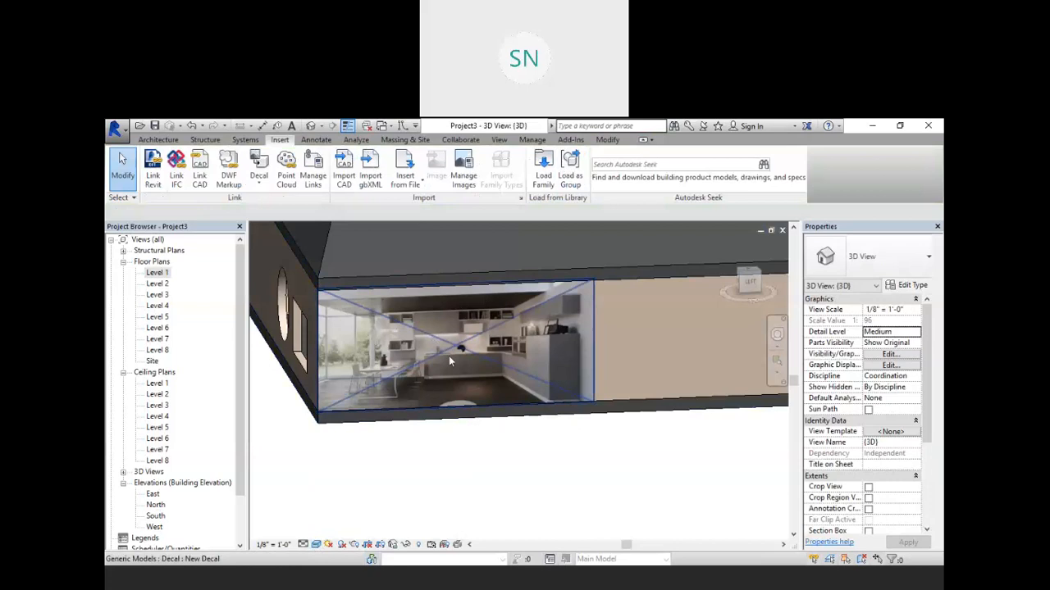
Step: Temporarily hide the front ground-floor wall to expose the interior
{"action": "scroll", "coordinate": [441, 368], "scroll_direction": "up", "scroll_amount": 2}
{"action": "scroll", "coordinate": [440, 368], "scroll_direction": "down", "scroll_amount": 4}
{"action": "scroll", "coordinate": [638, 326], "scroll_direction": "up", "scroll_amount": 1}
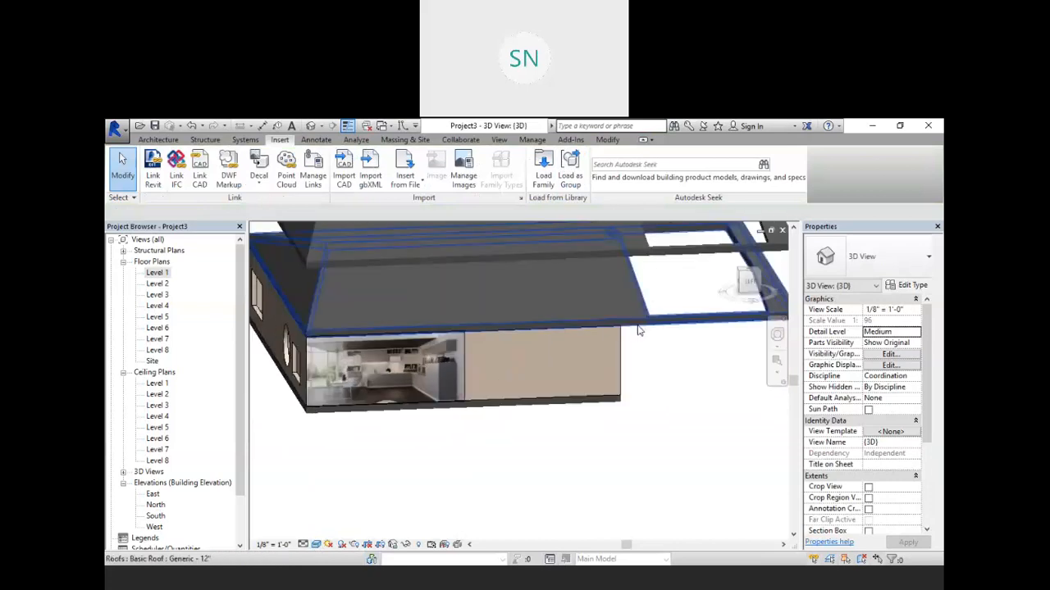
{"action": "scroll", "coordinate": [525, 341], "scroll_direction": "down", "scroll_amount": 4}
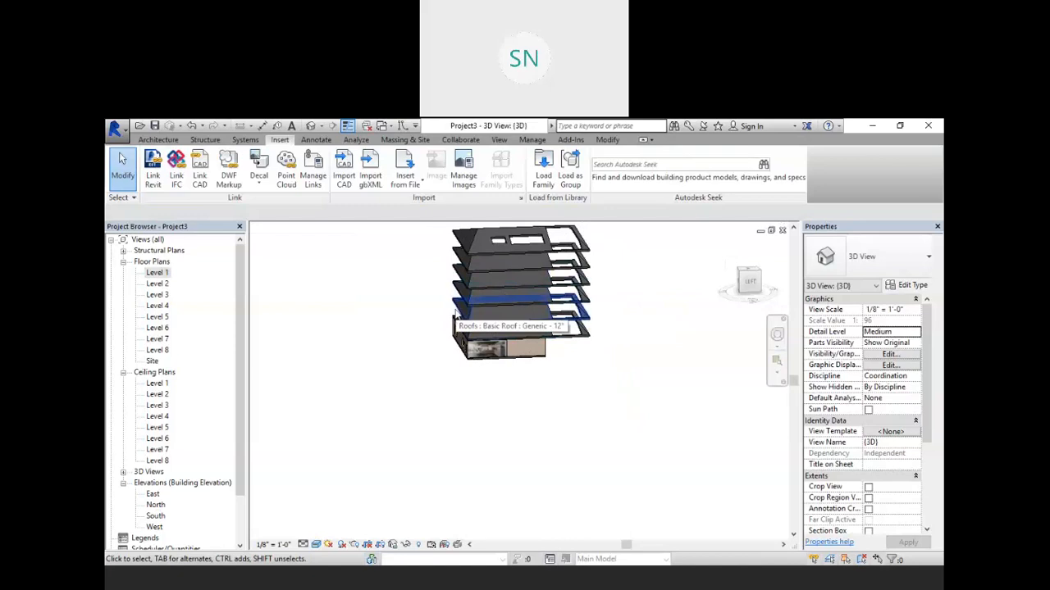
{"action": "middle_click_drag", "start_coordinate": [455, 319], "coordinate": [522, 299], "text": "shift"}
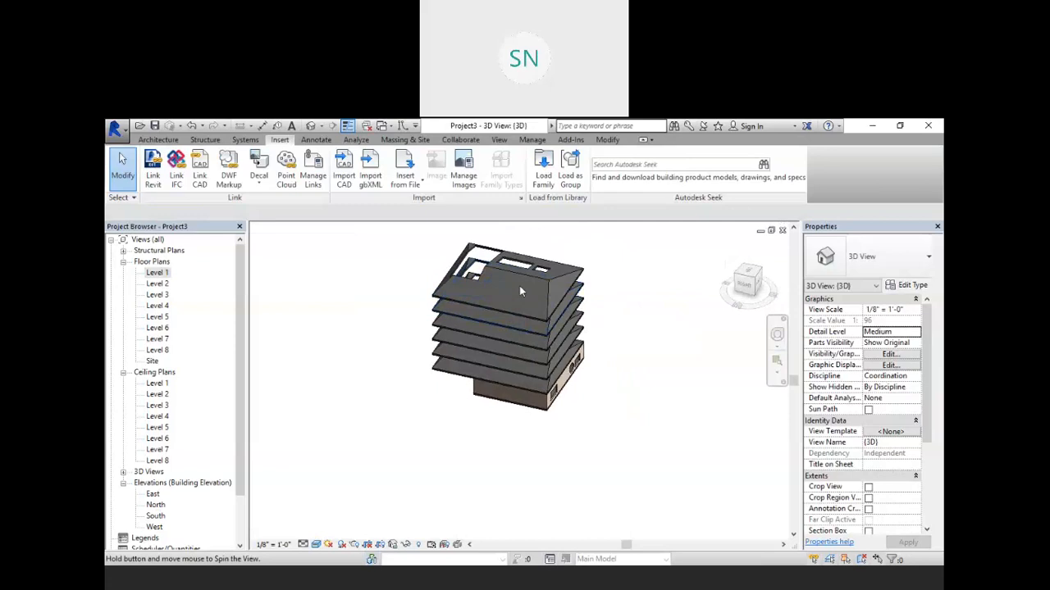
{"action": "scroll", "coordinate": [523, 301], "scroll_direction": "up", "scroll_amount": 5}
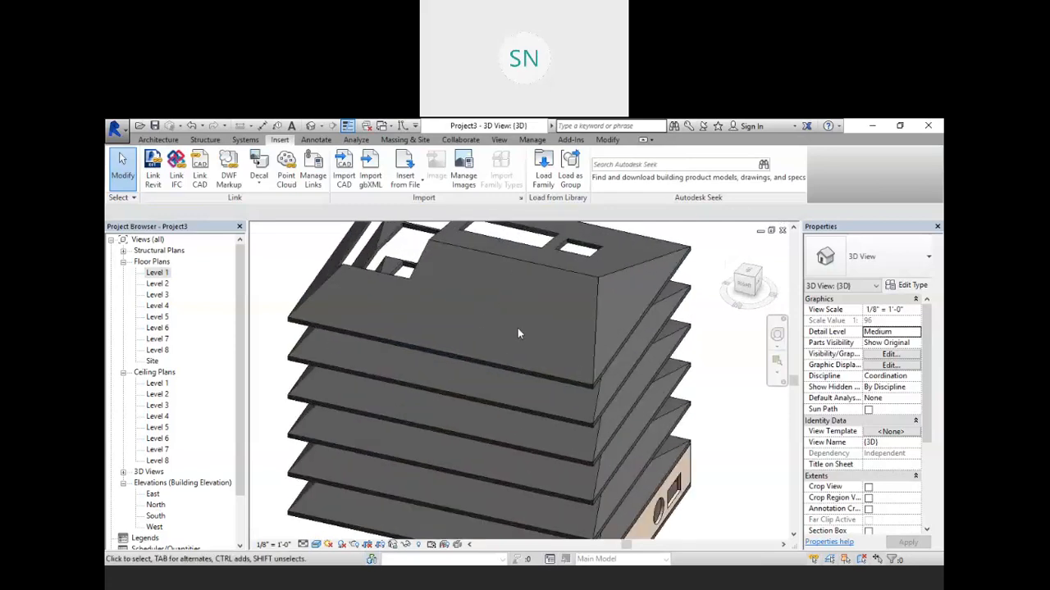
{"action": "scroll", "coordinate": [517, 333], "scroll_direction": "down", "scroll_amount": 5}
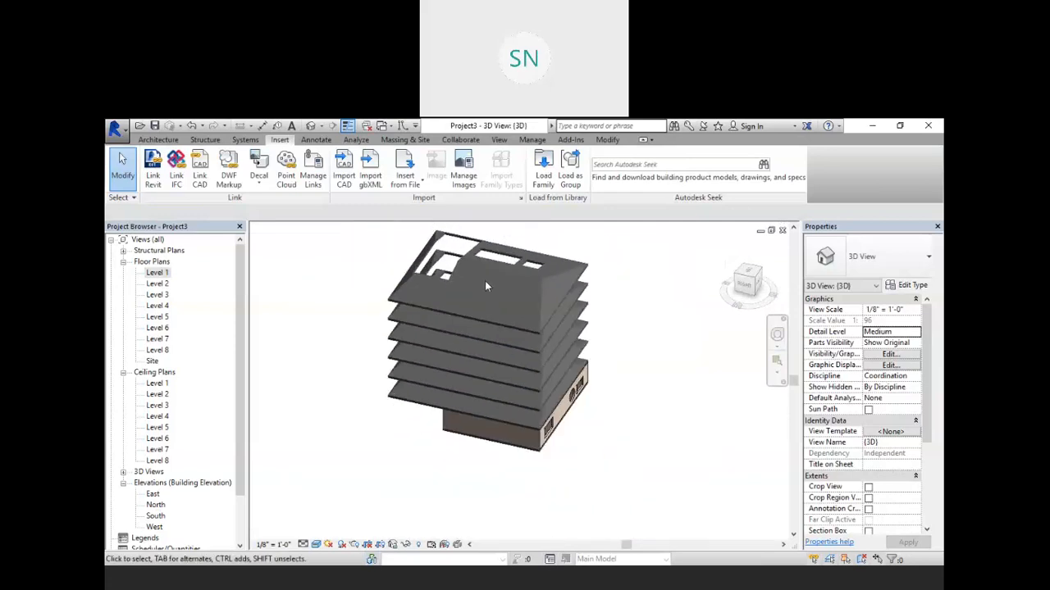
{"action": "middle_click_drag", "start_coordinate": [515, 311], "coordinate": [468, 429], "text": "shift"}
{"action": "scroll", "coordinate": [528, 414], "scroll_direction": "up", "scroll_amount": 5}
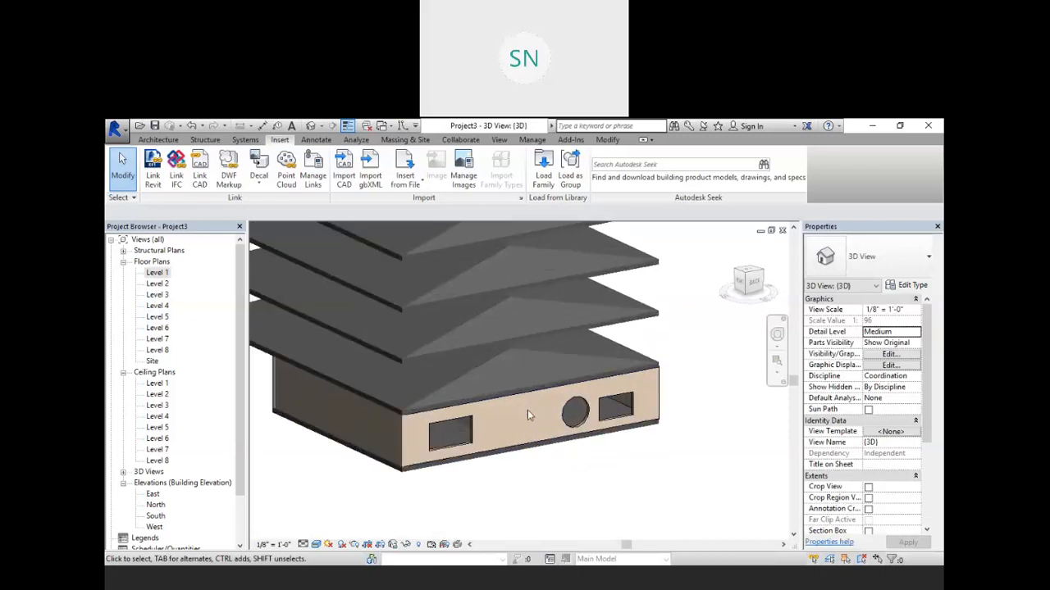
{"action": "scroll", "coordinate": [527, 409], "scroll_direction": "up", "scroll_amount": 3}
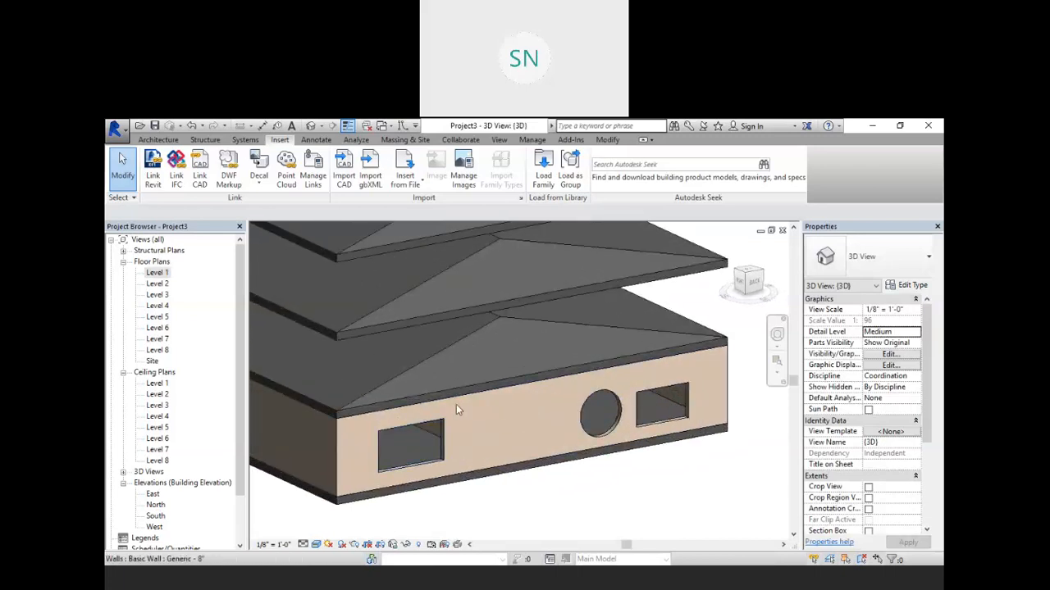
{"action": "left_click", "coordinate": [457, 401]}
{"action": "right_click", "coordinate": [457, 401]}
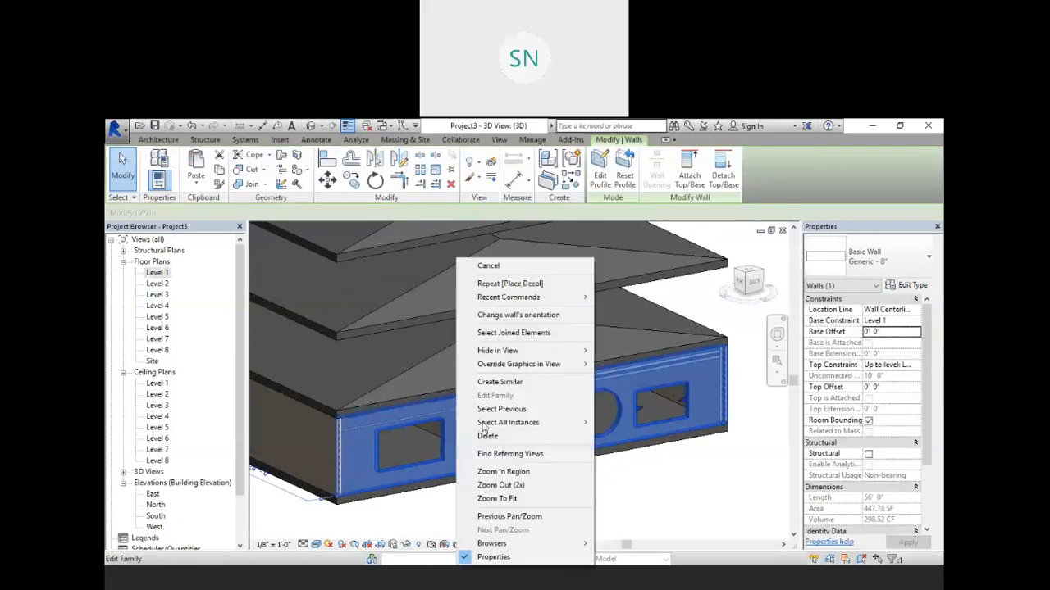
{"action": "left_click", "coordinate": [630, 517]}
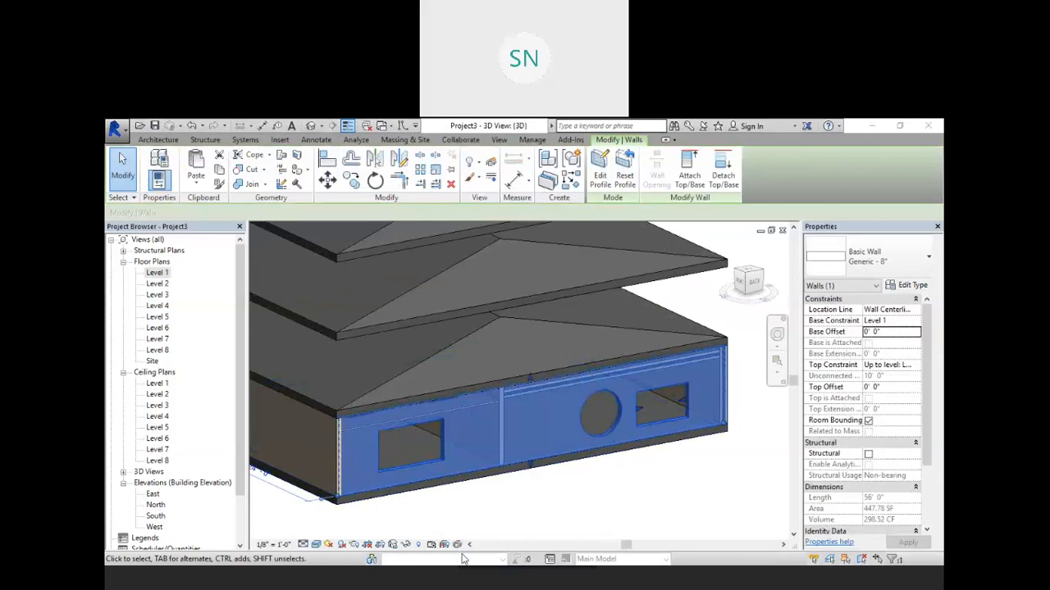
{"action": "left_click", "coordinate": [410, 544]}
{"action": "left_click", "coordinate": [428, 515]}
Step: Create a second decal type with the download image from the 3DS Max folder as its source, and confirm
{"action": "middle_click_drag", "start_coordinate": [633, 487], "coordinate": [549, 435], "text": "shift"}
{"action": "scroll", "coordinate": [424, 399], "scroll_direction": "up", "scroll_amount": 2}
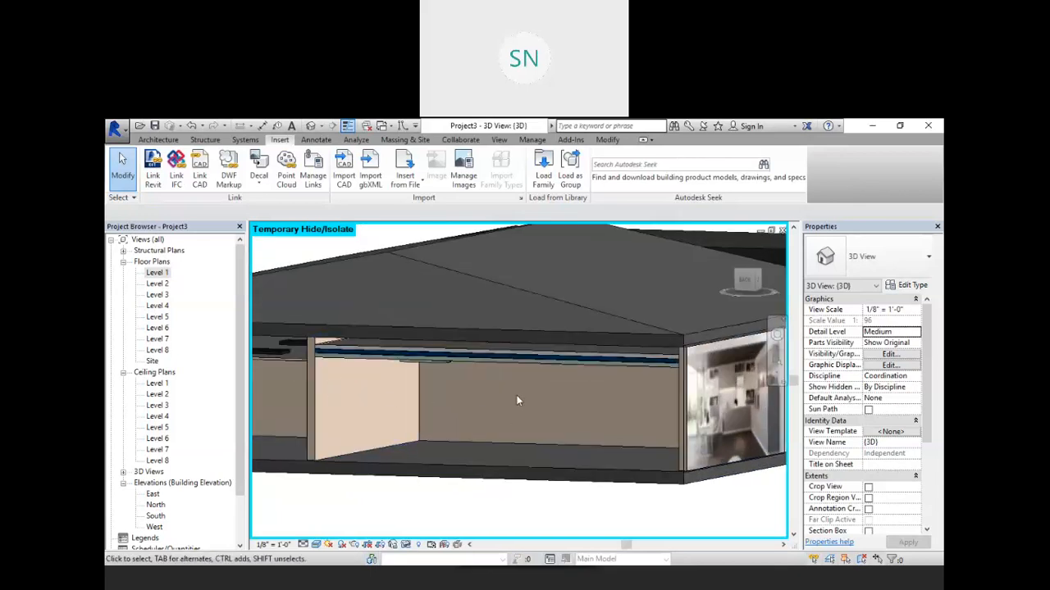
{"action": "middle_click_drag", "start_coordinate": [495, 400], "coordinate": [487, 402], "text": "shift"}
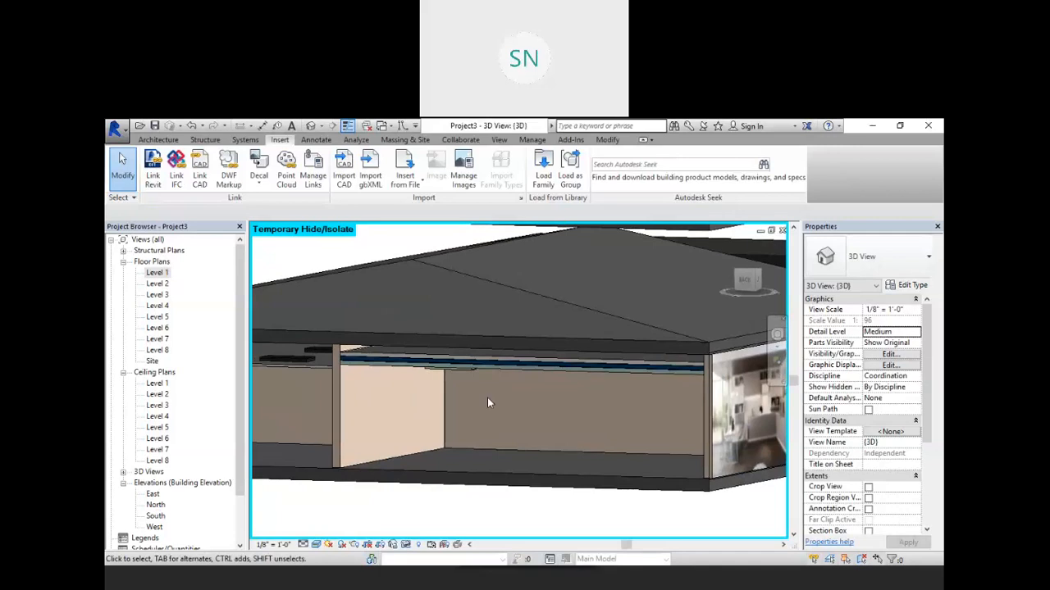
{"action": "left_click", "coordinate": [258, 179]}
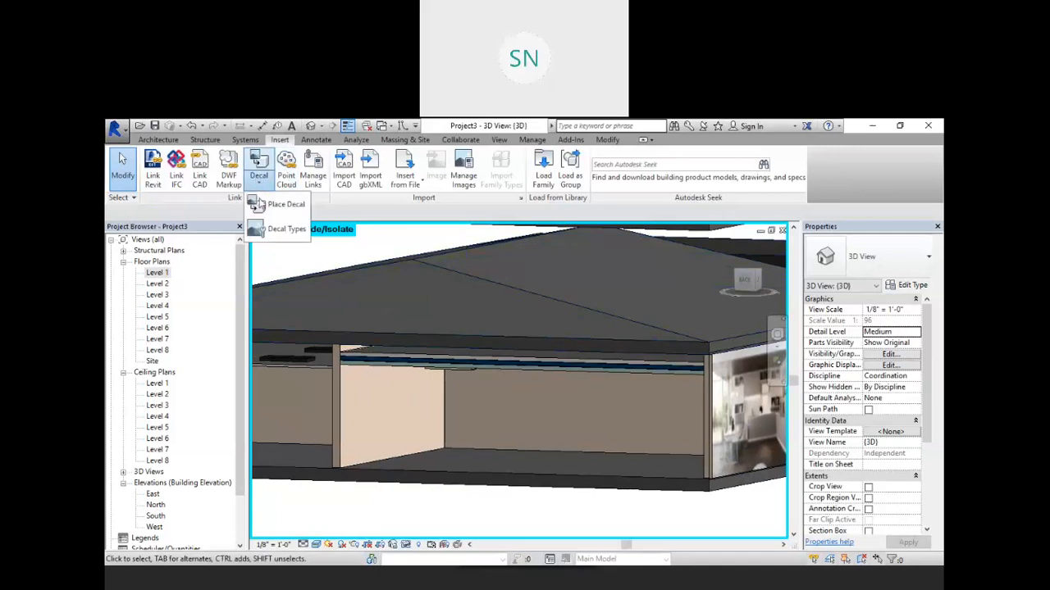
{"action": "left_click", "coordinate": [279, 228]}
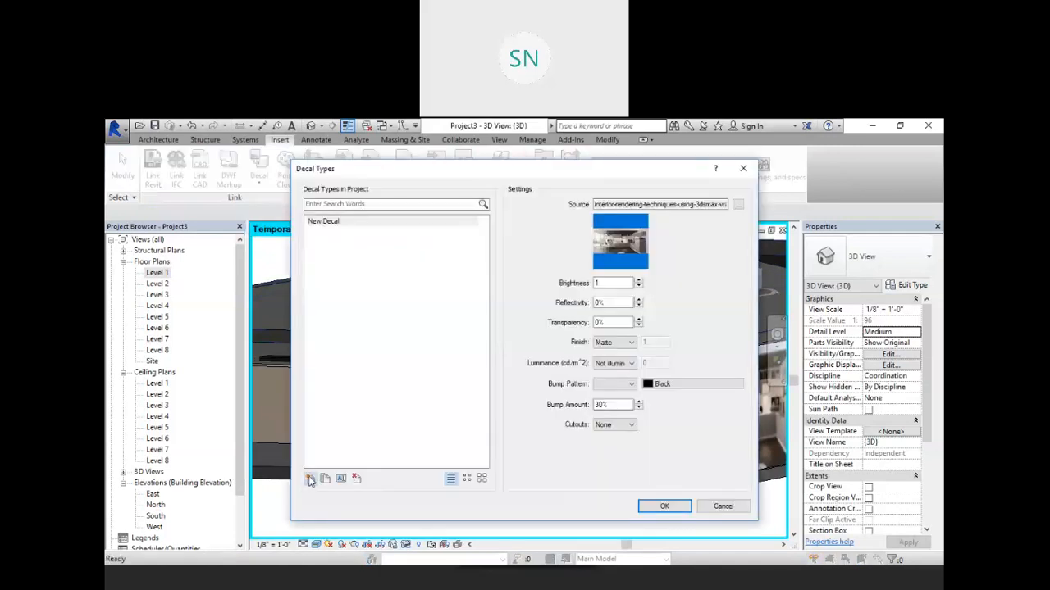
{"action": "left_click", "coordinate": [311, 481]}
{"action": "left_click", "coordinate": [536, 330]}
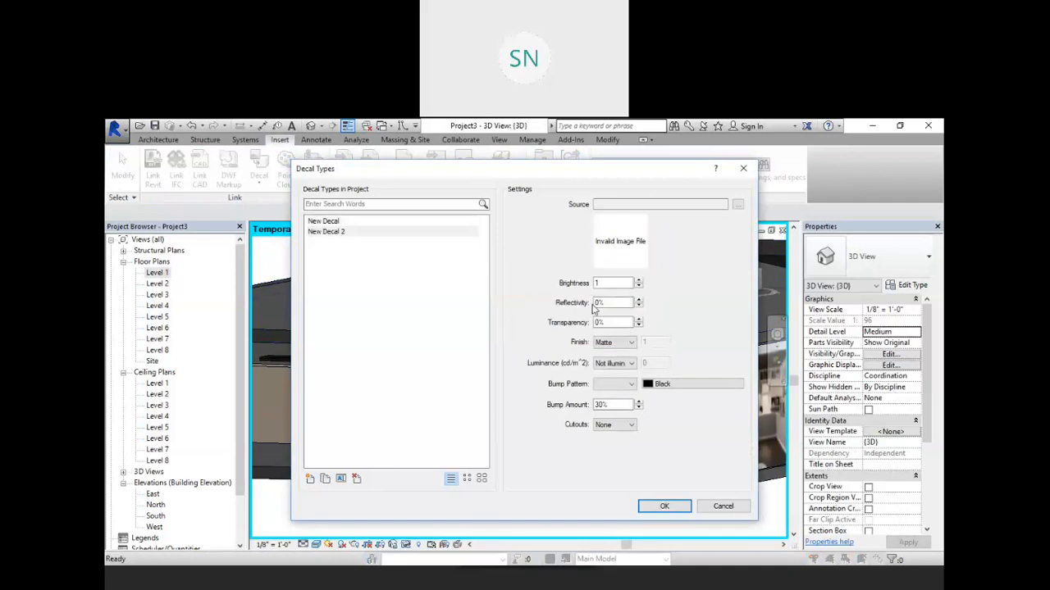
{"action": "left_click", "coordinate": [738, 205]}
{"action": "left_click", "coordinate": [517, 273]}
{"action": "left_click", "coordinate": [740, 425]}
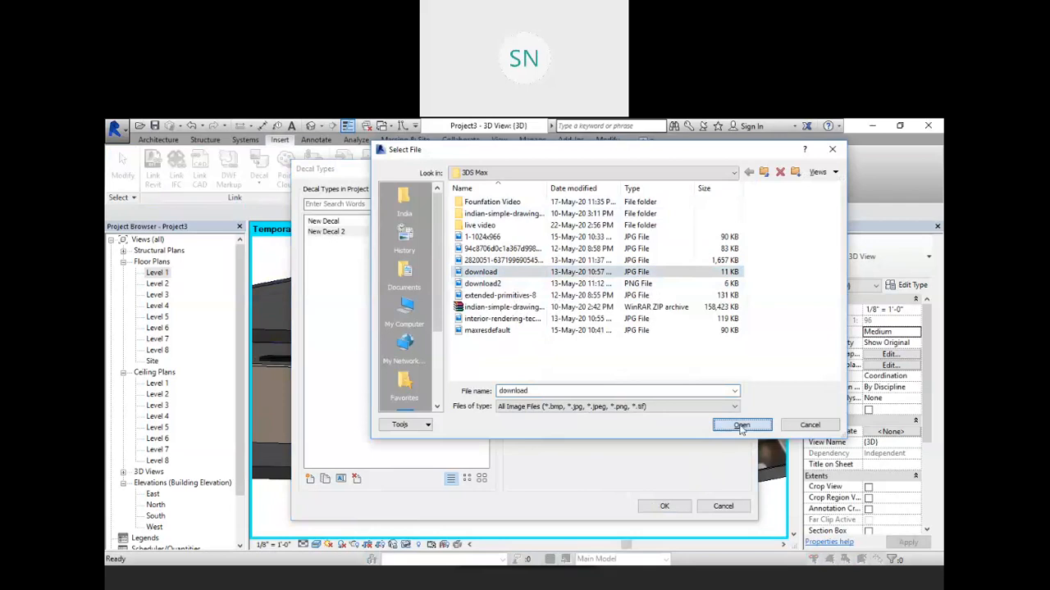
{"action": "left_click", "coordinate": [663, 506]}
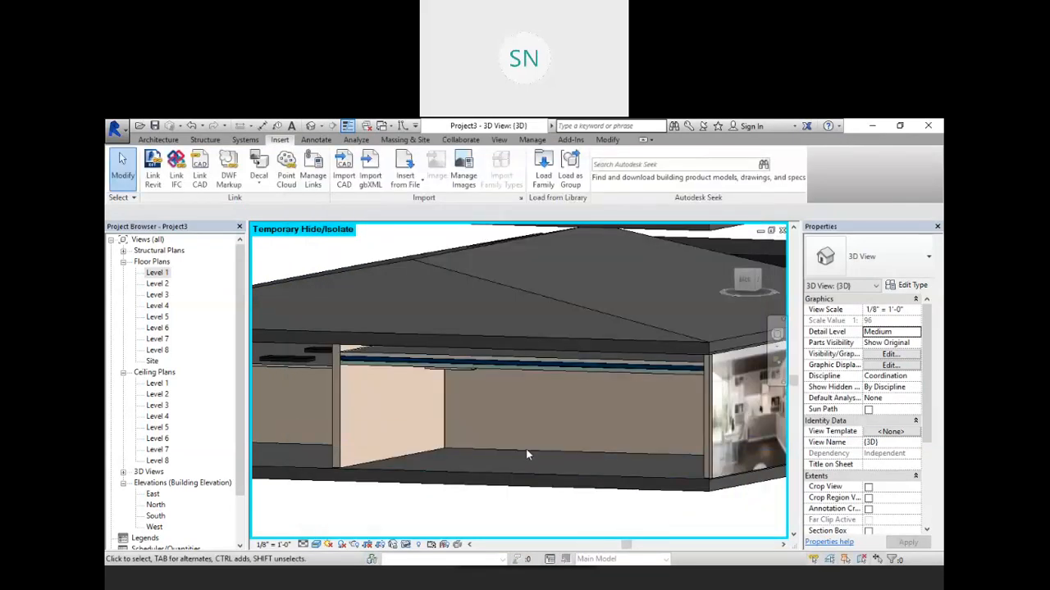
Step: Place a New Decal 2 decal on the exposed interior back wall of the ground floor
{"action": "middle_click_drag", "start_coordinate": [533, 459], "coordinate": [518, 396], "text": "shift"}
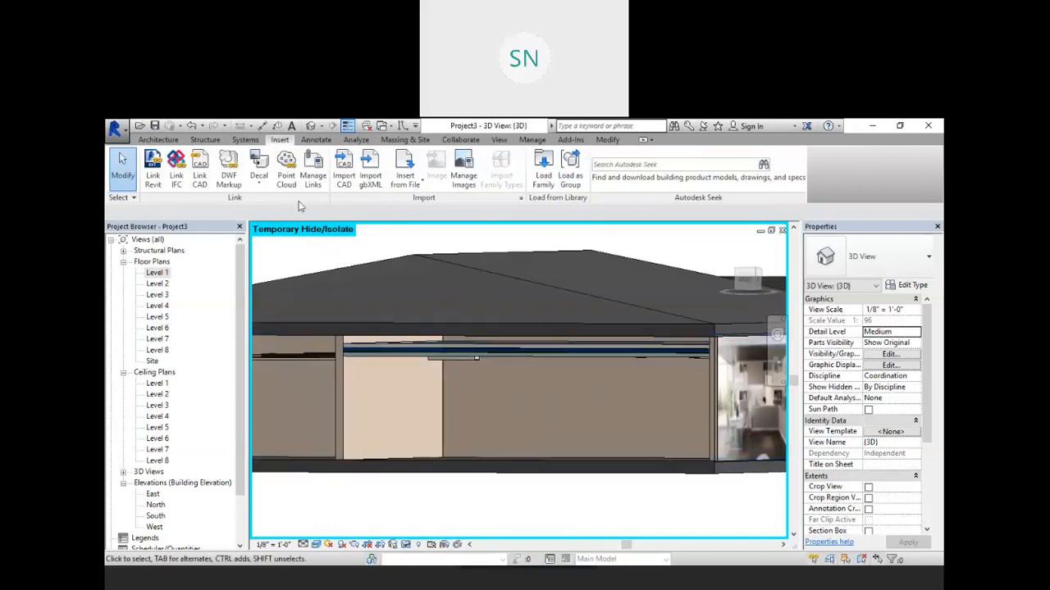
{"action": "left_click", "coordinate": [259, 184]}
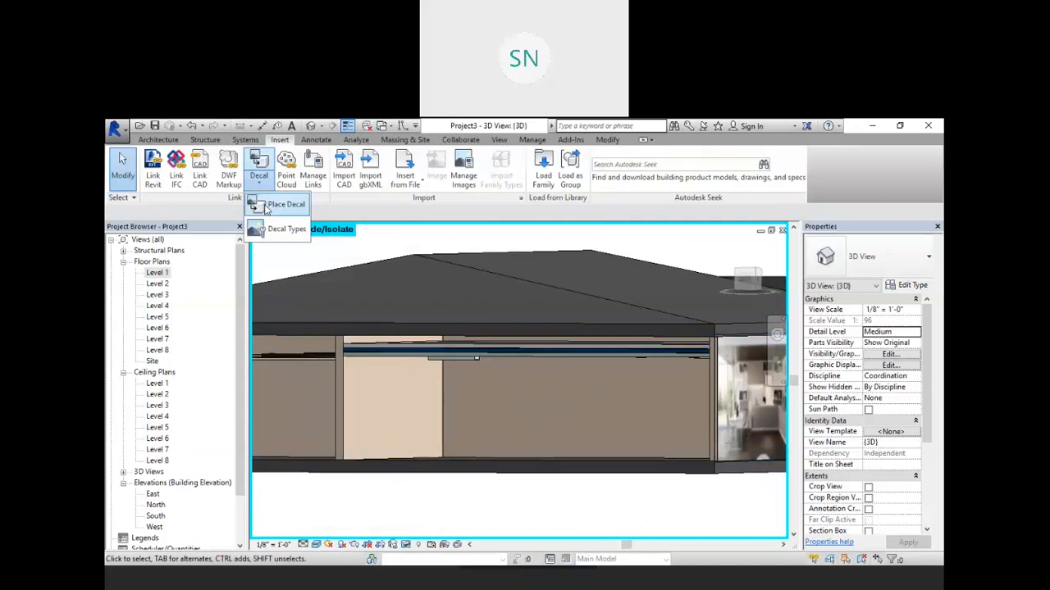
{"action": "left_click", "coordinate": [279, 204]}
{"action": "left_click", "coordinate": [868, 256]}
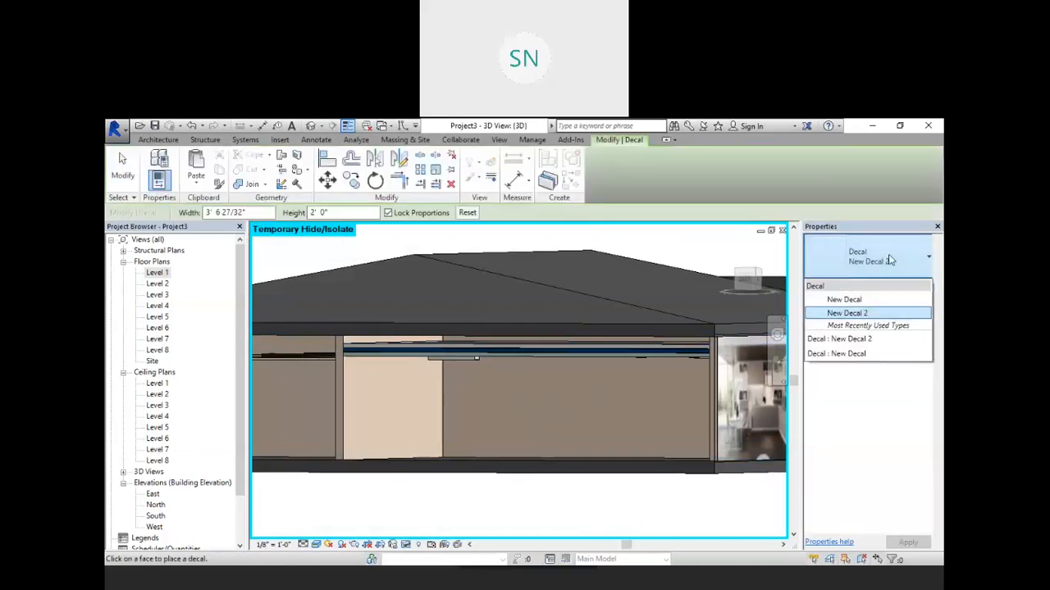
{"action": "left_click", "coordinate": [850, 313]}
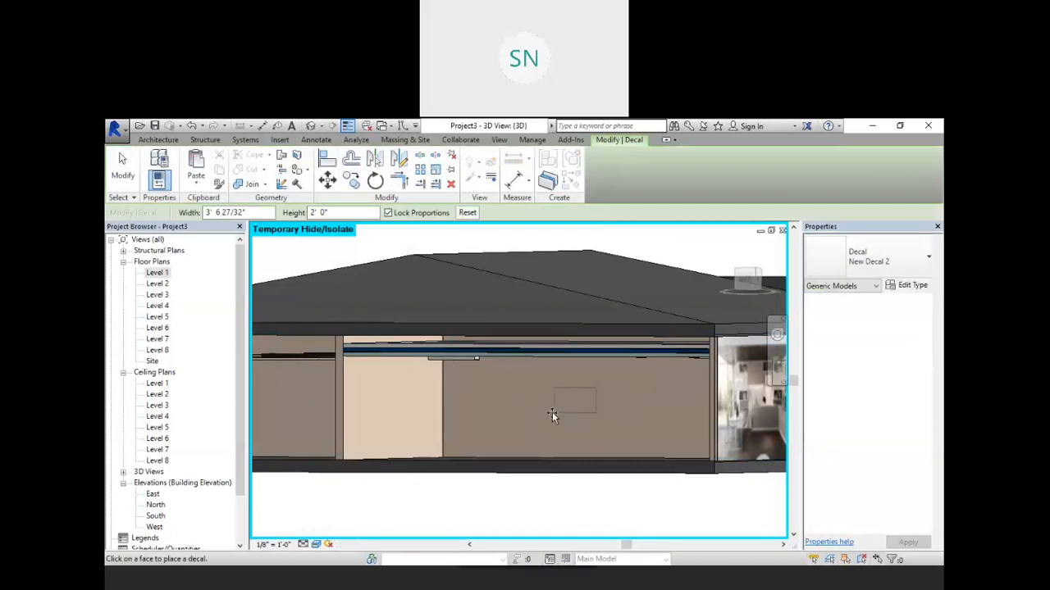
{"action": "left_click", "coordinate": [529, 435]}
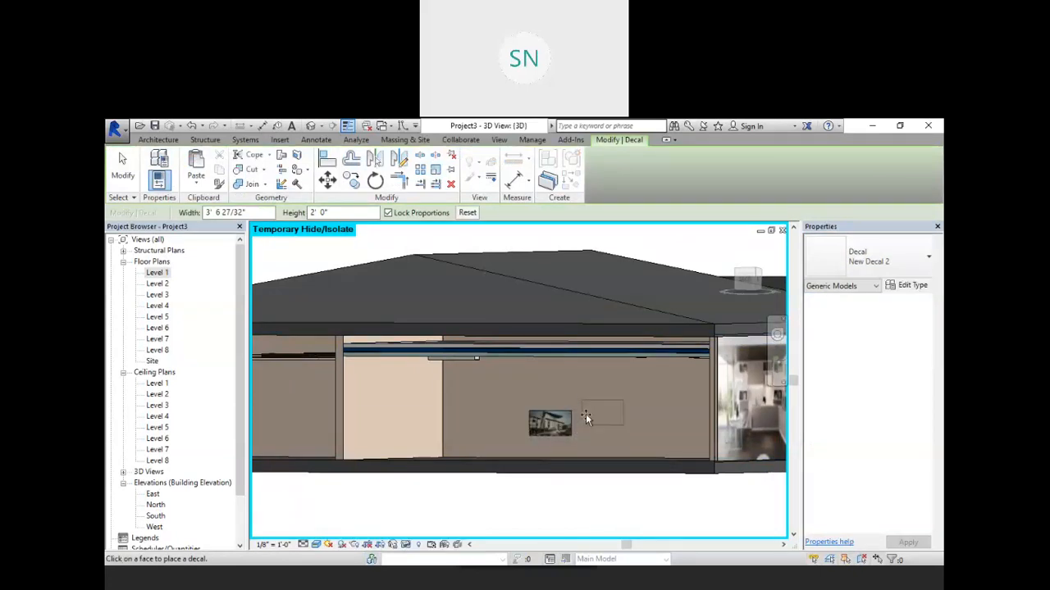
{"action": "right_click", "coordinate": [592, 403]}
{"action": "left_click", "coordinate": [656, 243]}
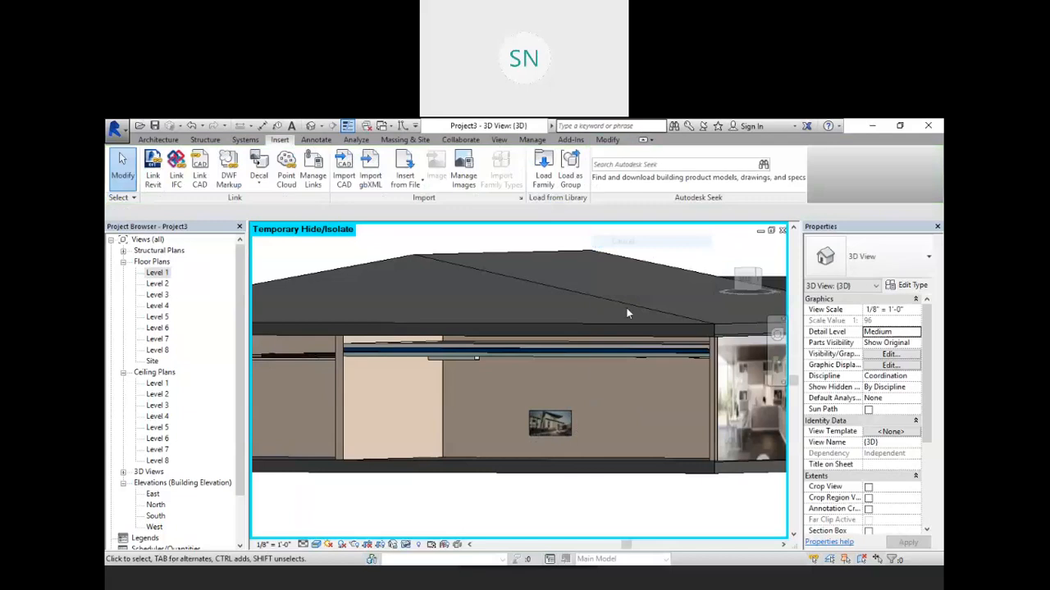
Step: Enlarge the decal proportionally by its corners to about 15' wide and 8' 5" high
{"action": "left_click", "coordinate": [572, 422]}
{"action": "left_click_drag", "start_coordinate": [572, 412], "coordinate": [662, 356]}
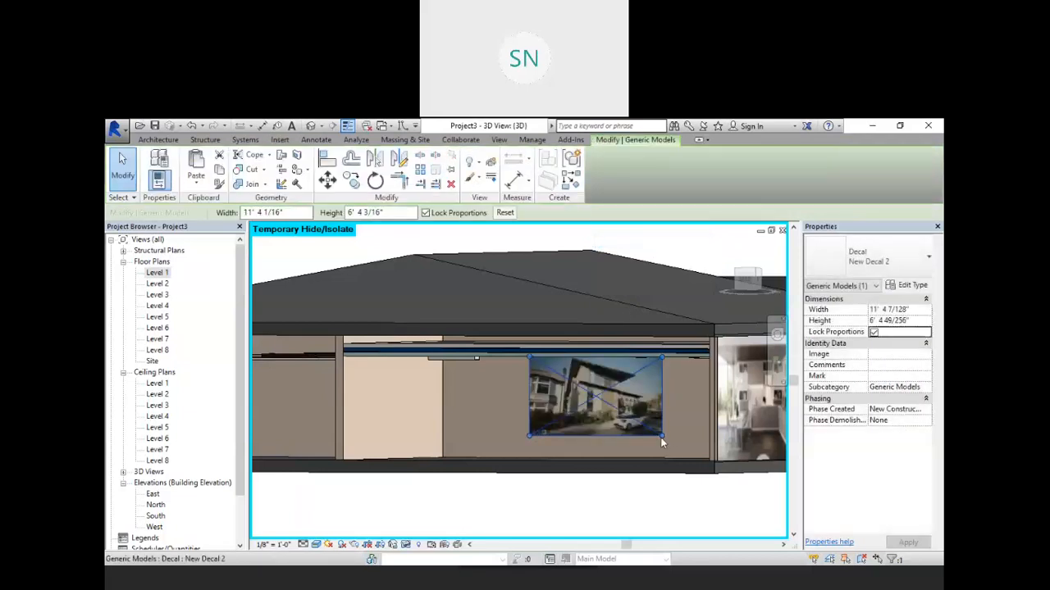
{"action": "left_click_drag", "start_coordinate": [661, 435], "coordinate": [701, 457]}
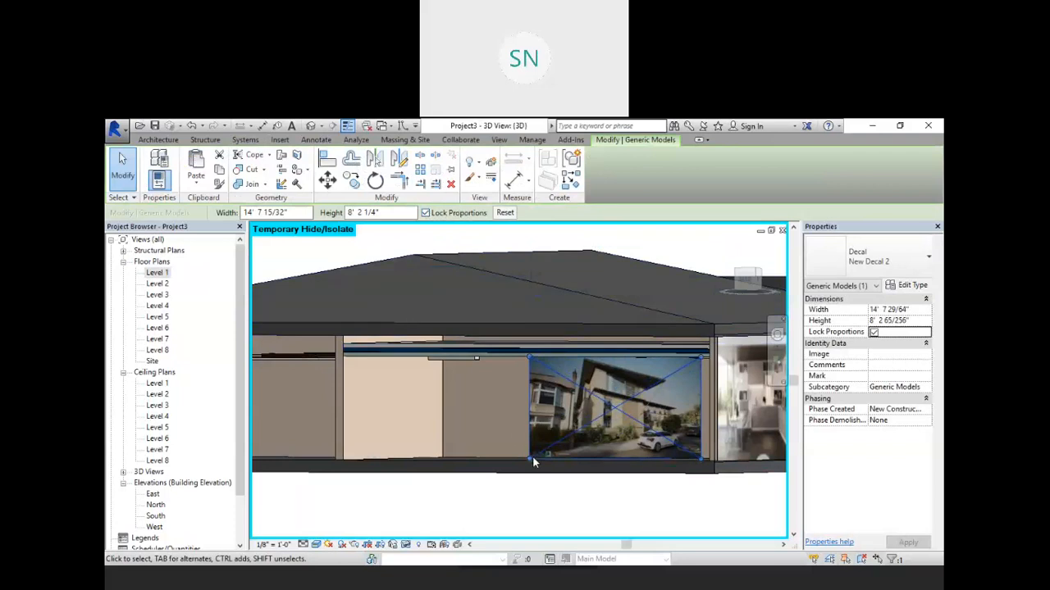
{"action": "left_click_drag", "start_coordinate": [532, 460], "coordinate": [525, 463]}
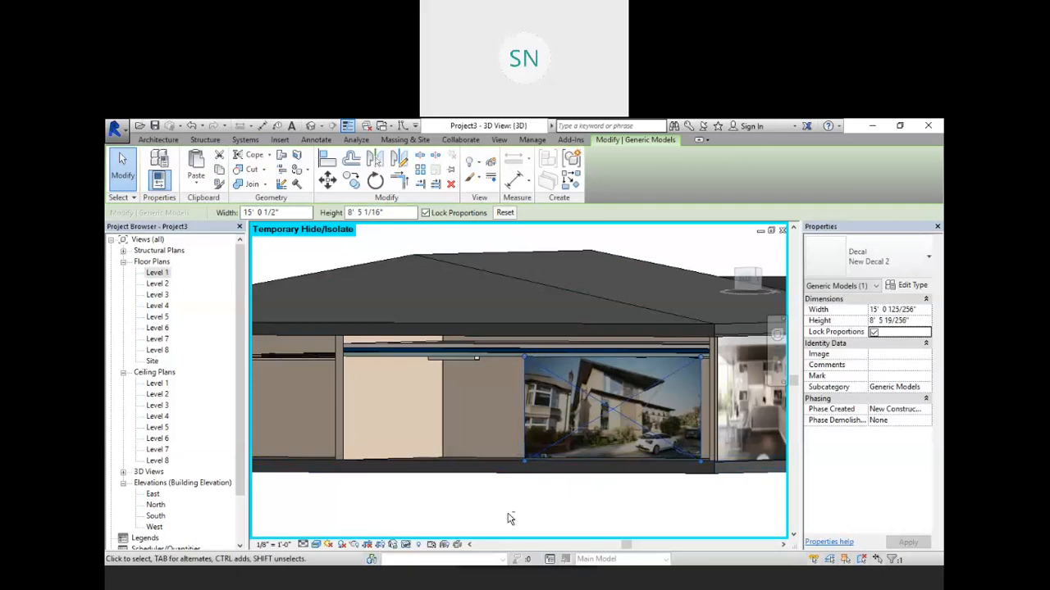
{"action": "middle_click_drag", "start_coordinate": [527, 522], "coordinate": [506, 482], "text": "shift"}
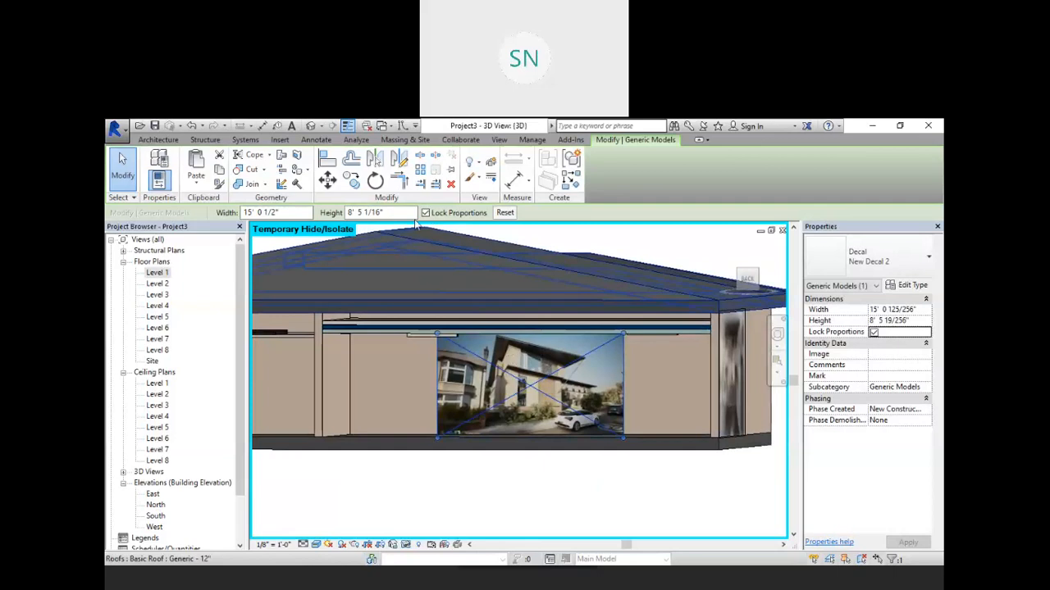
Step: Turn off Lock Proportions and stretch the decal sideways to about 33' 8" wide
{"action": "left_click", "coordinate": [426, 213]}
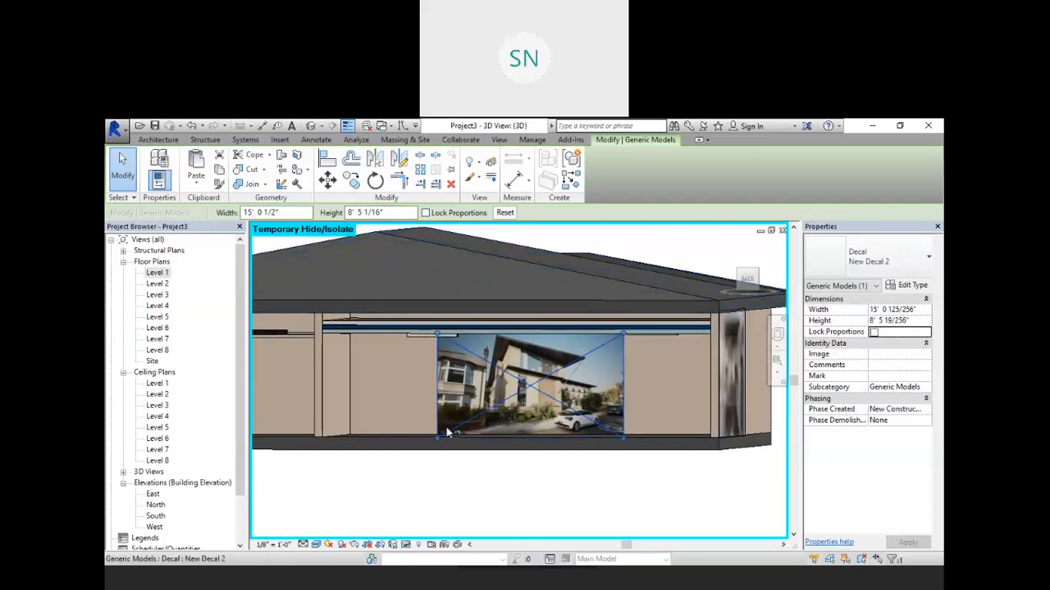
{"action": "left_click_drag", "start_coordinate": [381, 427], "coordinate": [345, 435]}
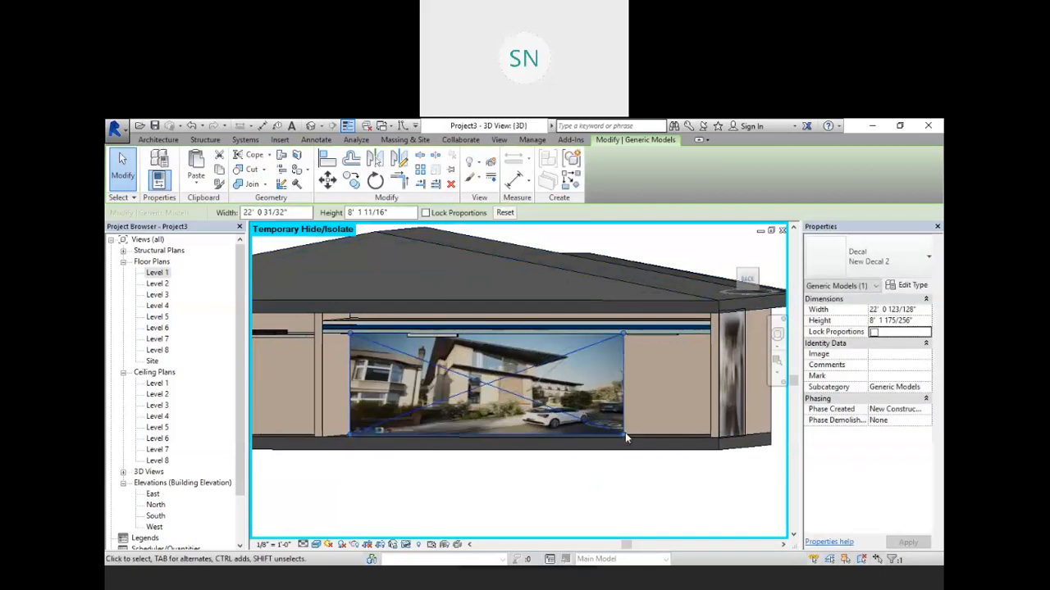
{"action": "left_click_drag", "start_coordinate": [622, 434], "coordinate": [767, 436]}
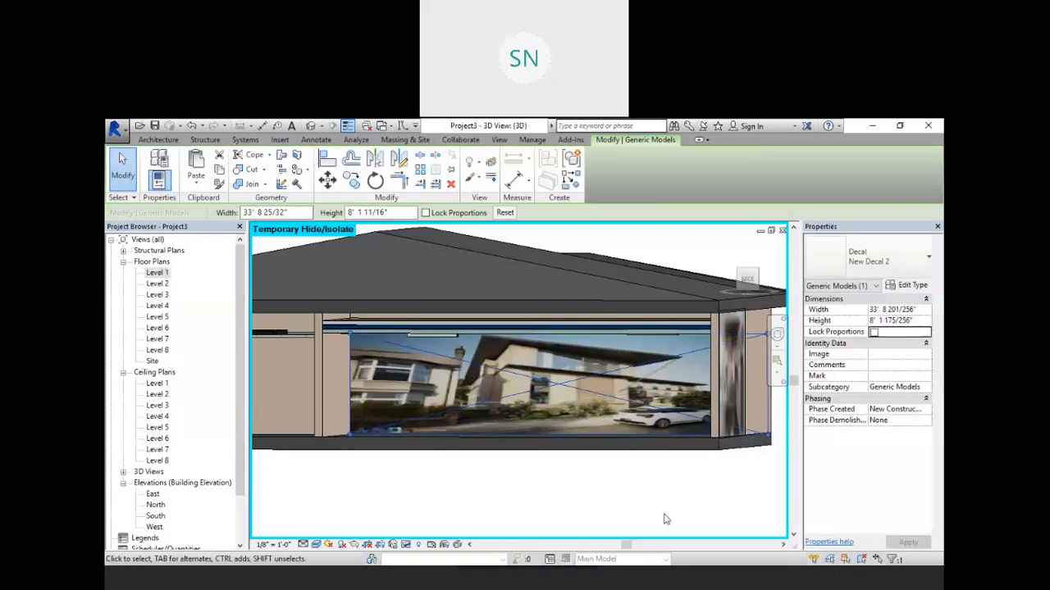
{"action": "left_click", "coordinate": [550, 472]}
{"action": "middle_click_drag", "start_coordinate": [549, 472], "coordinate": [486, 396], "text": "shift"}
{"action": "left_click", "coordinate": [484, 396]}
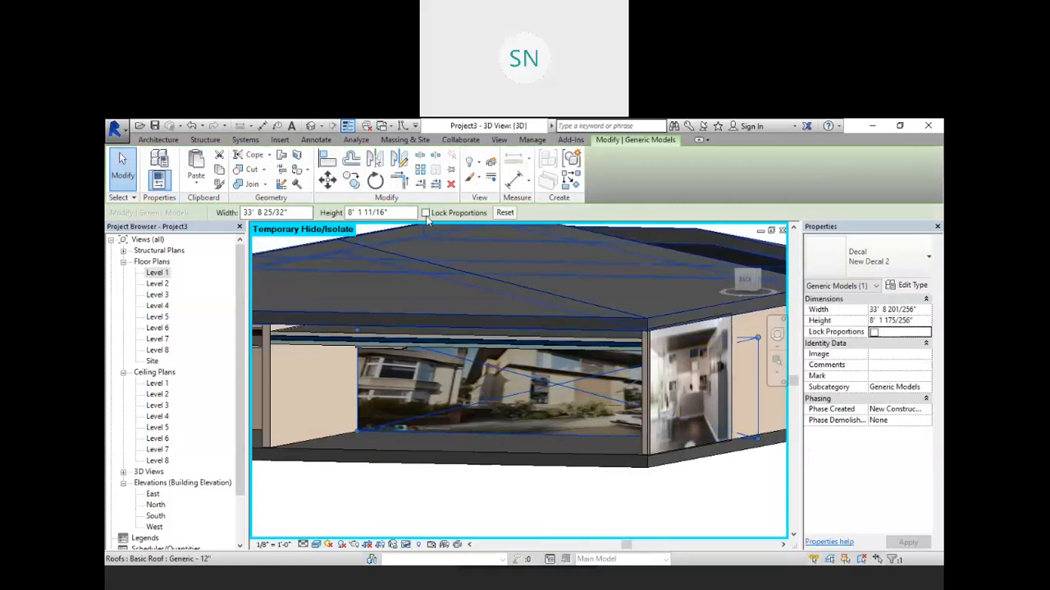
Step: Turn Lock Proportions back on, reposition the decal on the wall and resize it to about 31' 3" wide
{"action": "left_click", "coordinate": [425, 213]}
{"action": "middle_click_drag", "start_coordinate": [432, 397], "coordinate": [380, 361], "text": "shift"}
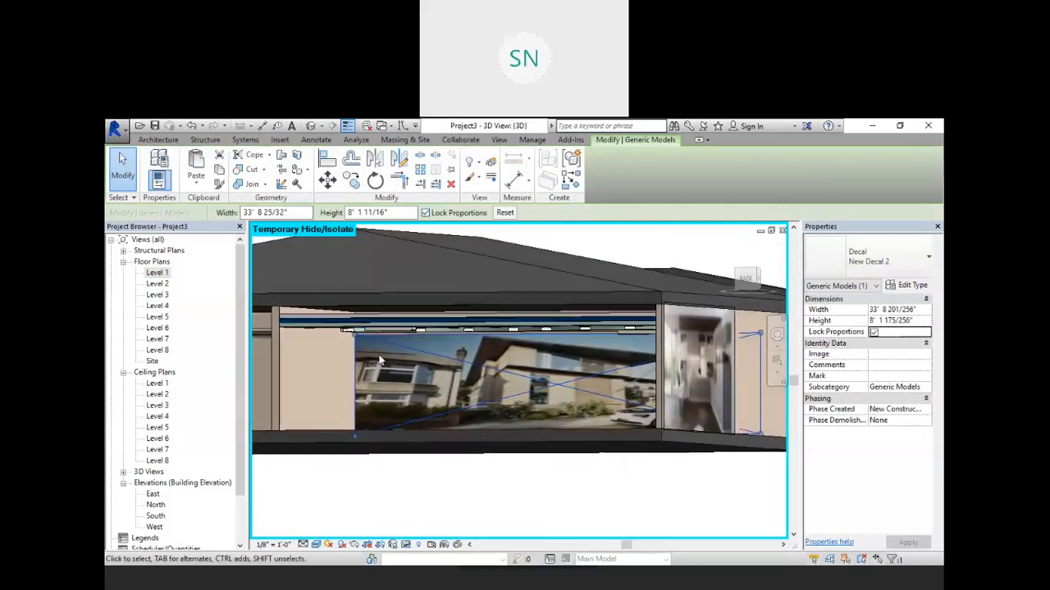
{"action": "left_click_drag", "start_coordinate": [355, 341], "coordinate": [419, 355]}
{"action": "middle_click_drag", "start_coordinate": [505, 408], "coordinate": [539, 398], "text": "shift"}
{"action": "left_click_drag", "start_coordinate": [534, 378], "coordinate": [467, 377]}
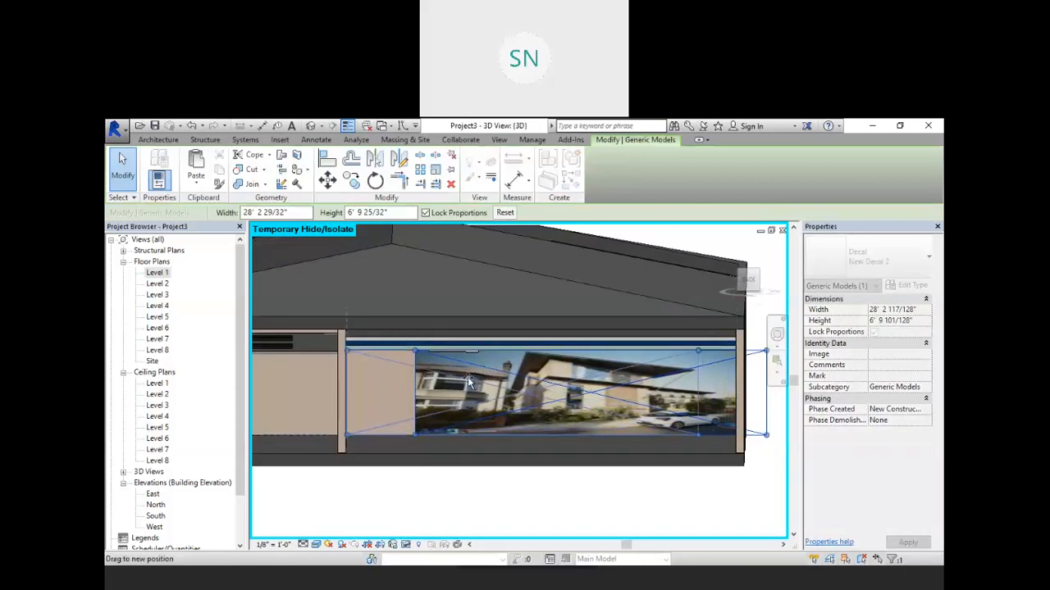
{"action": "middle_click_drag", "start_coordinate": [546, 408], "coordinate": [540, 395], "text": "shift"}
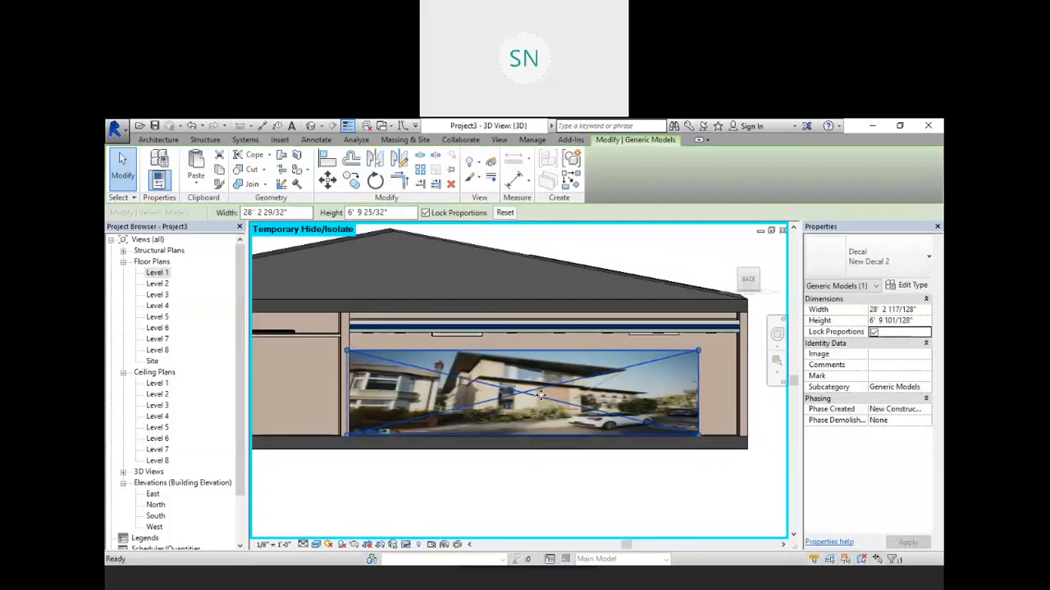
{"action": "left_click_drag", "start_coordinate": [697, 349], "coordinate": [735, 343]}
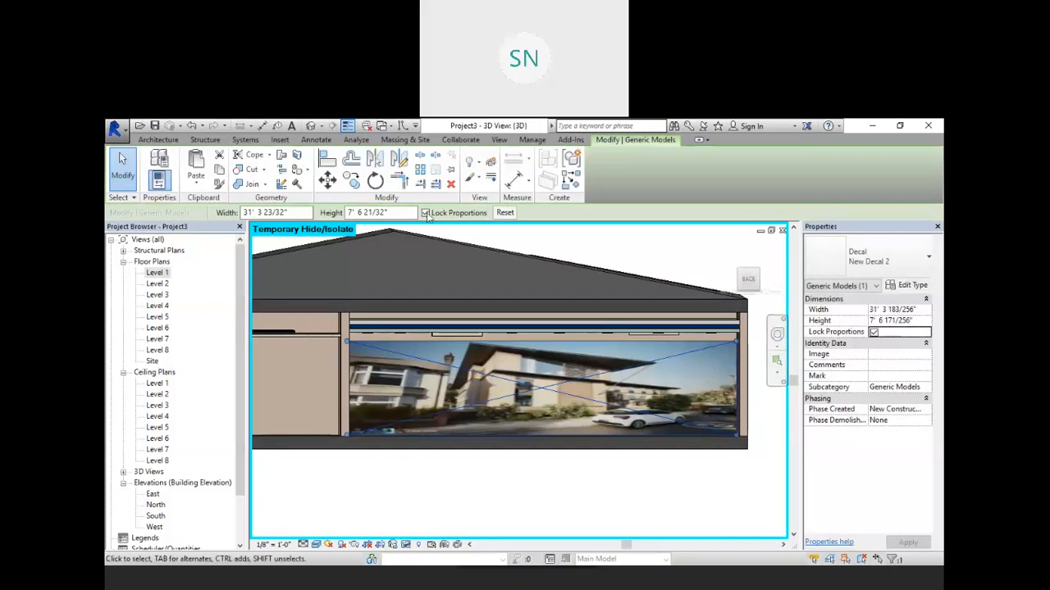
Step: Turn off Lock Proportions and stretch the decal's top edge up to about 8' 5" high
{"action": "middle_click_drag", "start_coordinate": [586, 398], "coordinate": [690, 336], "text": "shift"}
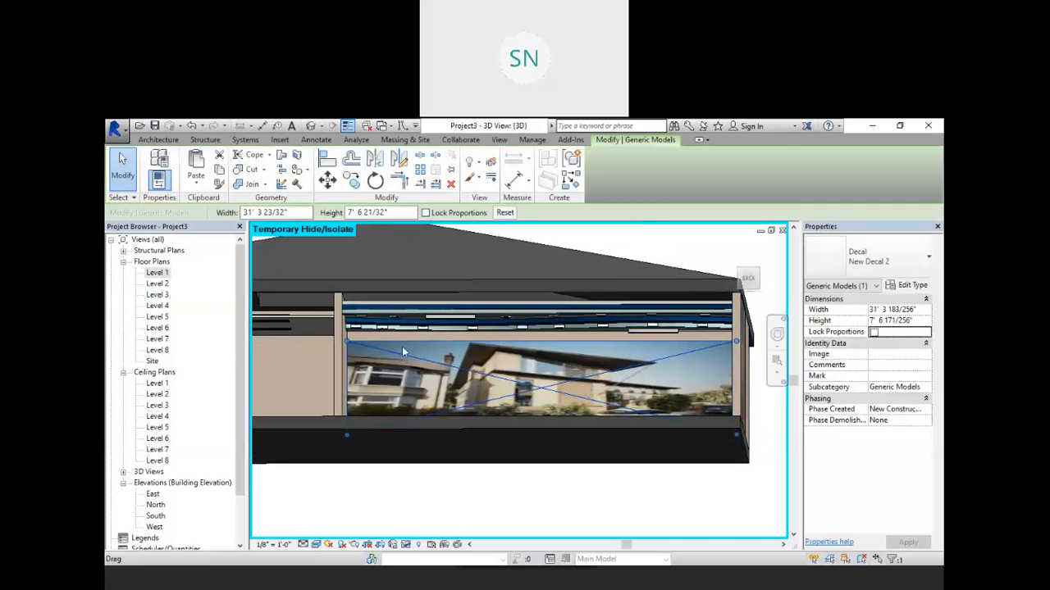
{"action": "left_click_drag", "start_coordinate": [345, 343], "coordinate": [345, 327]}
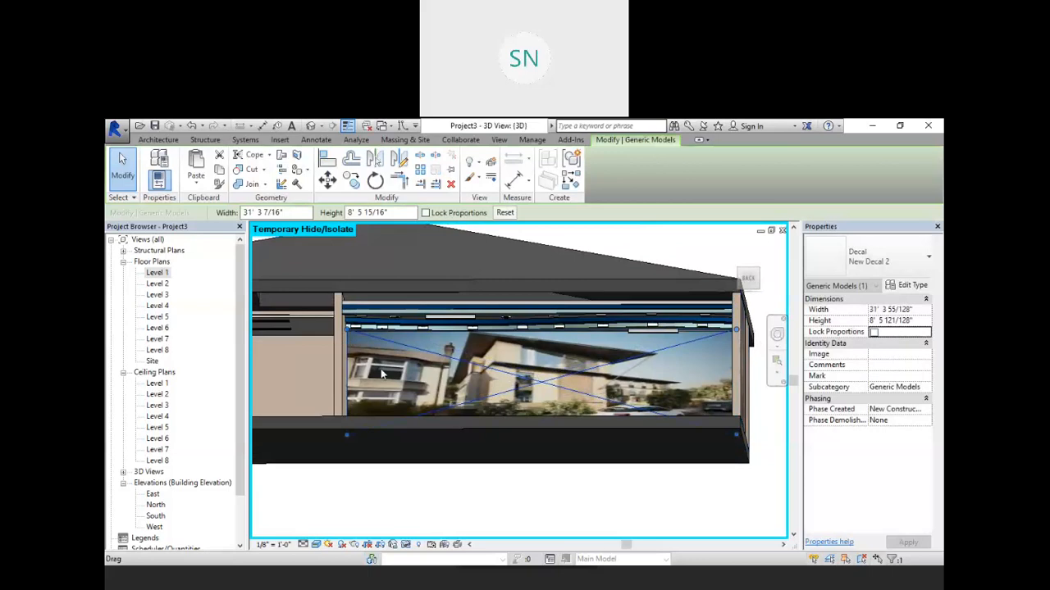
{"action": "left_click", "coordinate": [532, 503]}
{"action": "middle_click_drag", "start_coordinate": [656, 434], "coordinate": [607, 446], "text": "shift"}
Step: Review the whole building in 3D, then open and zoom out the Level 1 floor plan
{"action": "scroll", "coordinate": [576, 406], "scroll_direction": "down", "scroll_amount": 6}
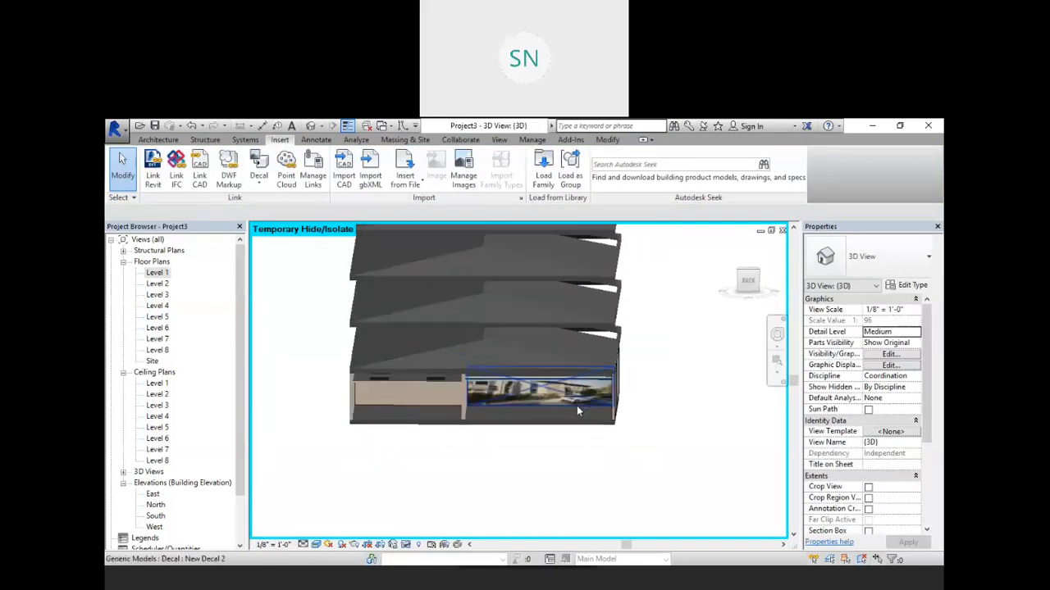
{"action": "mouse_move", "coordinate": [576, 411]}
{"action": "middle_mouse_down", "text": "shift"}
{"action": "mouse_move", "coordinate": [555, 452]}
{"action": "mouse_move", "coordinate": [632, 466]}
{"action": "mouse_move", "coordinate": [741, 462]}
{"action": "mouse_move", "coordinate": [604, 457]}
{"action": "mouse_move", "coordinate": [566, 426]}
{"action": "middle_mouse_up", "text": "shift"}
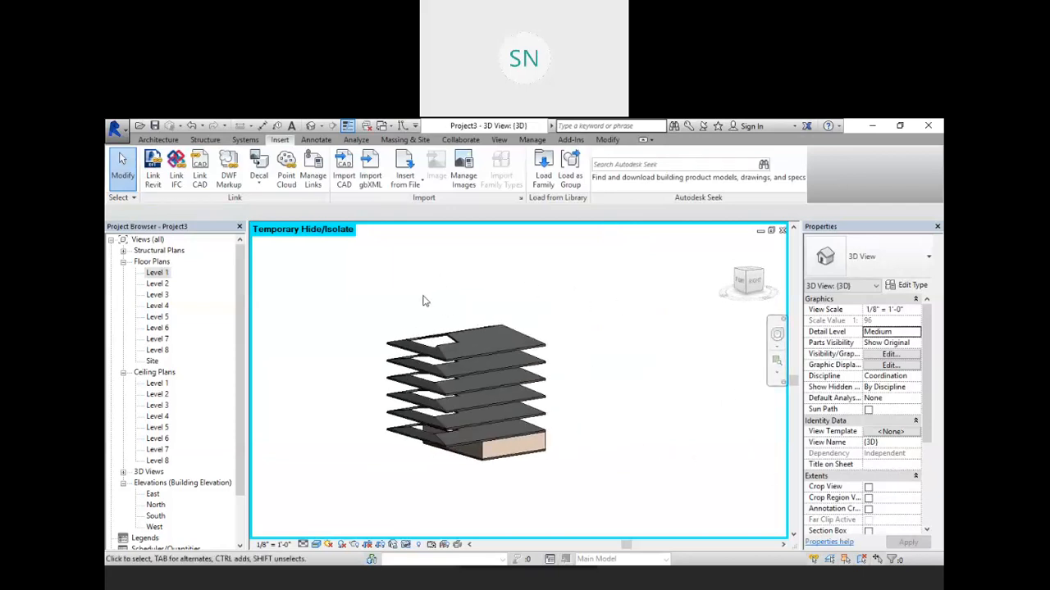
{"action": "middle_click_drag", "start_coordinate": [622, 445], "coordinate": [657, 460], "text": "shift"}
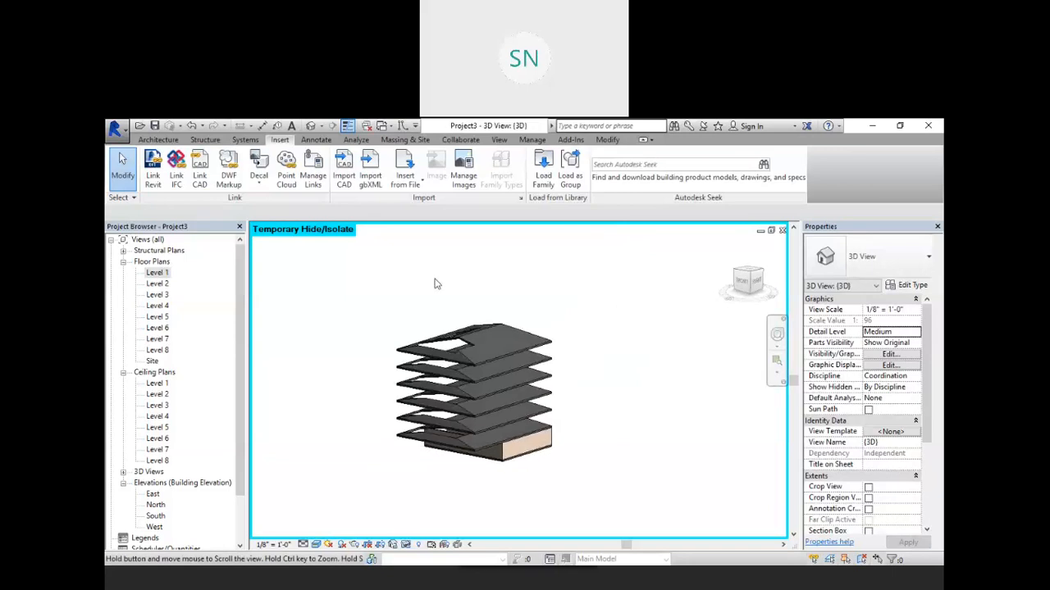
{"action": "middle_click_drag", "start_coordinate": [580, 341], "coordinate": [582, 409], "text": "shift"}
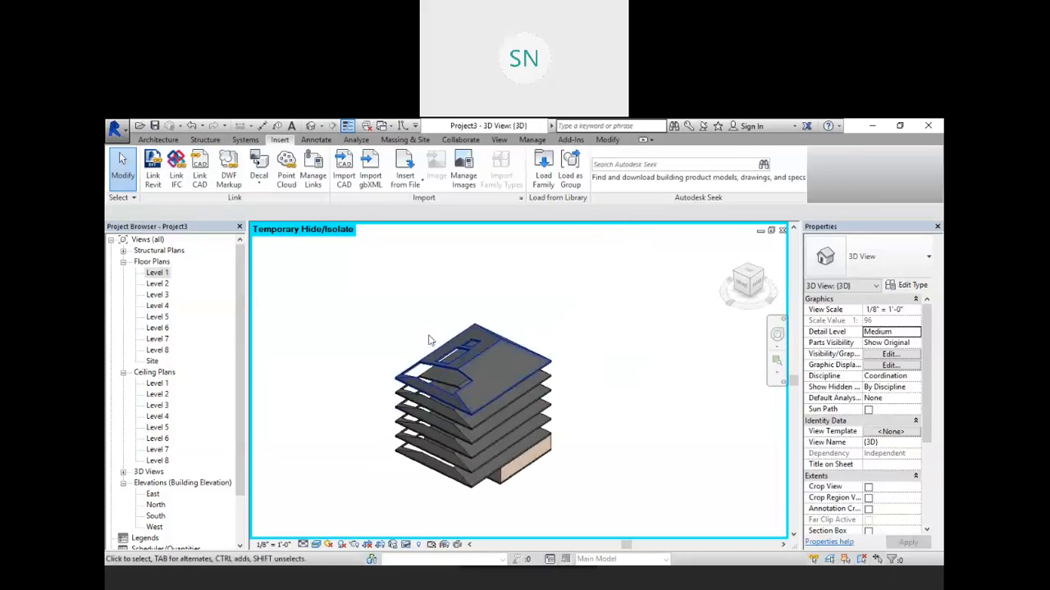
{"action": "double_click", "coordinate": [156, 272]}
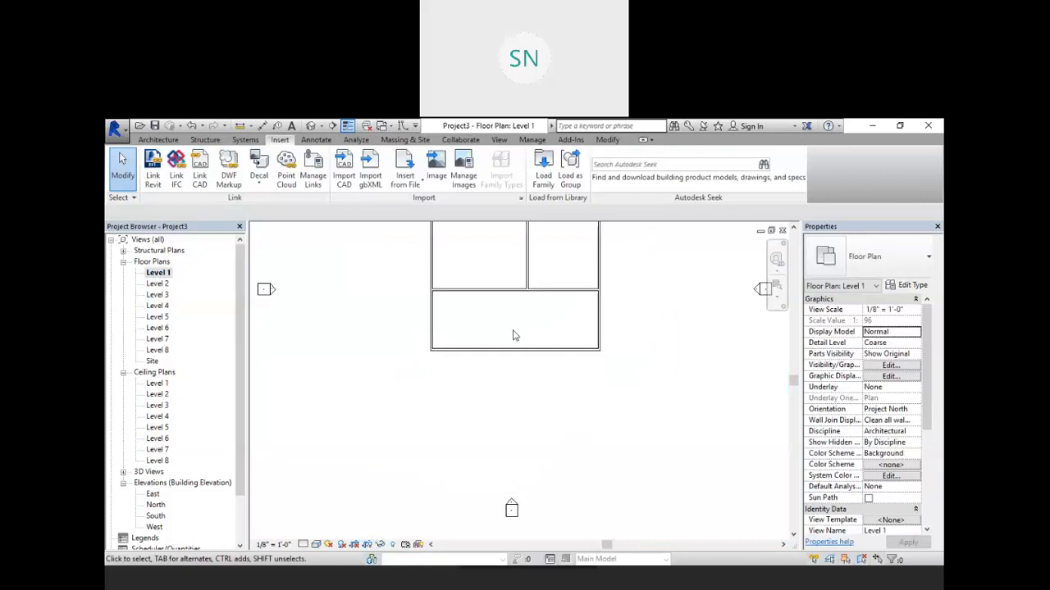
{"action": "middle_click_drag", "start_coordinate": [406, 389], "coordinate": [450, 407]}
{"action": "scroll", "coordinate": [450, 406], "scroll_direction": "down", "scroll_amount": 1}
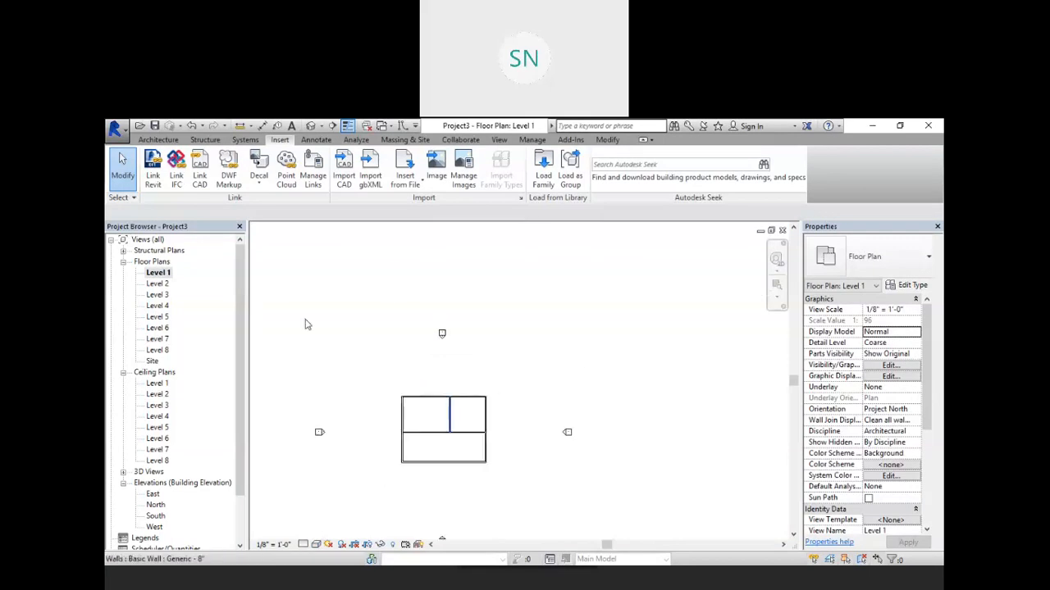
{"action": "left_click", "coordinate": [158, 140]}
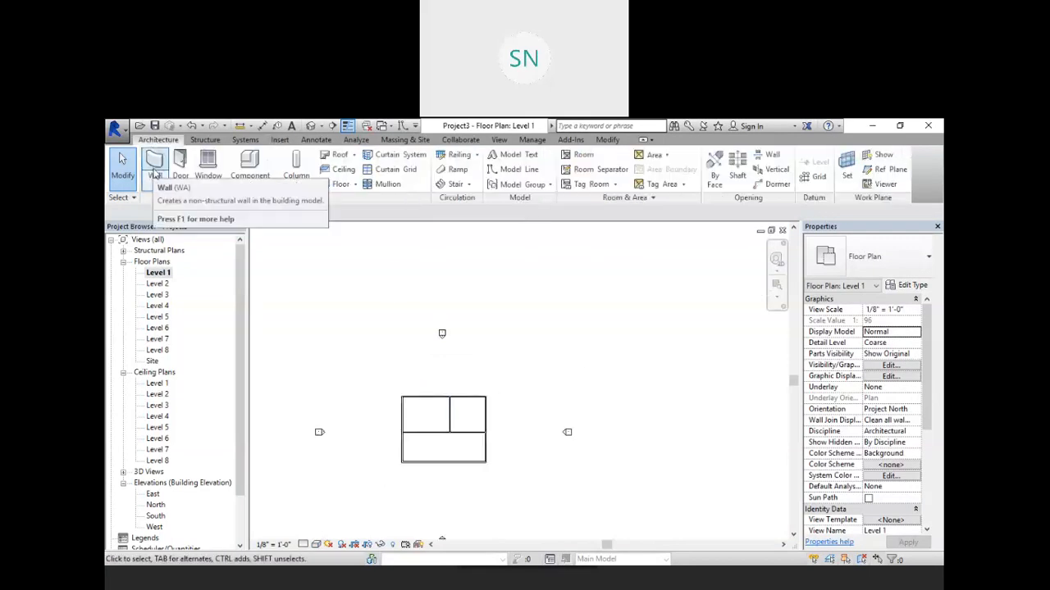
{"action": "left_click", "coordinate": [155, 166]}
{"action": "left_click", "coordinate": [261, 214]}
{"action": "left_click", "coordinate": [262, 288]}
{"action": "left_click", "coordinate": [250, 215]}
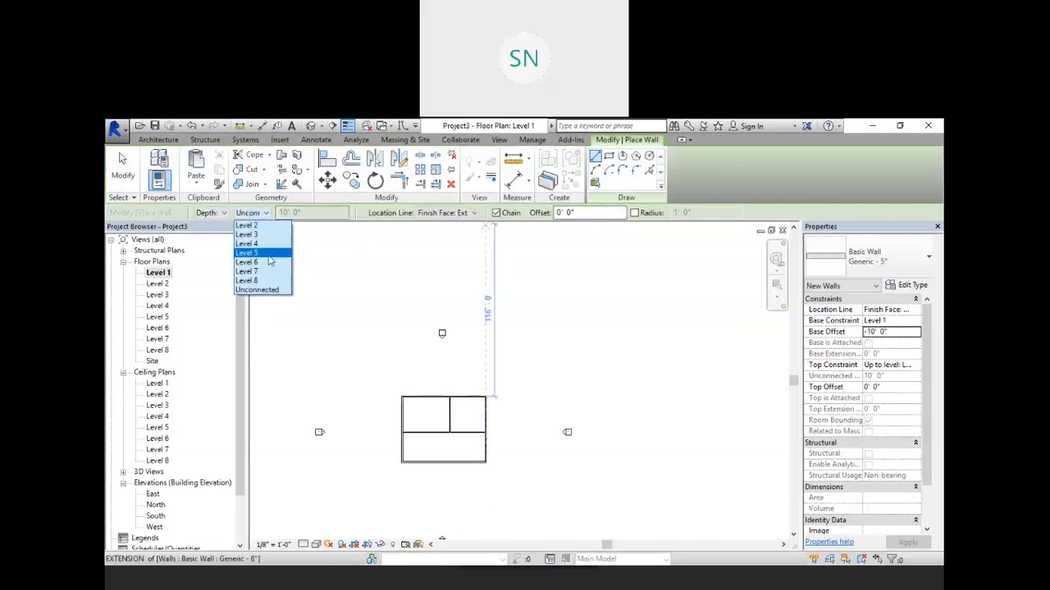
{"action": "left_click", "coordinate": [260, 282]}
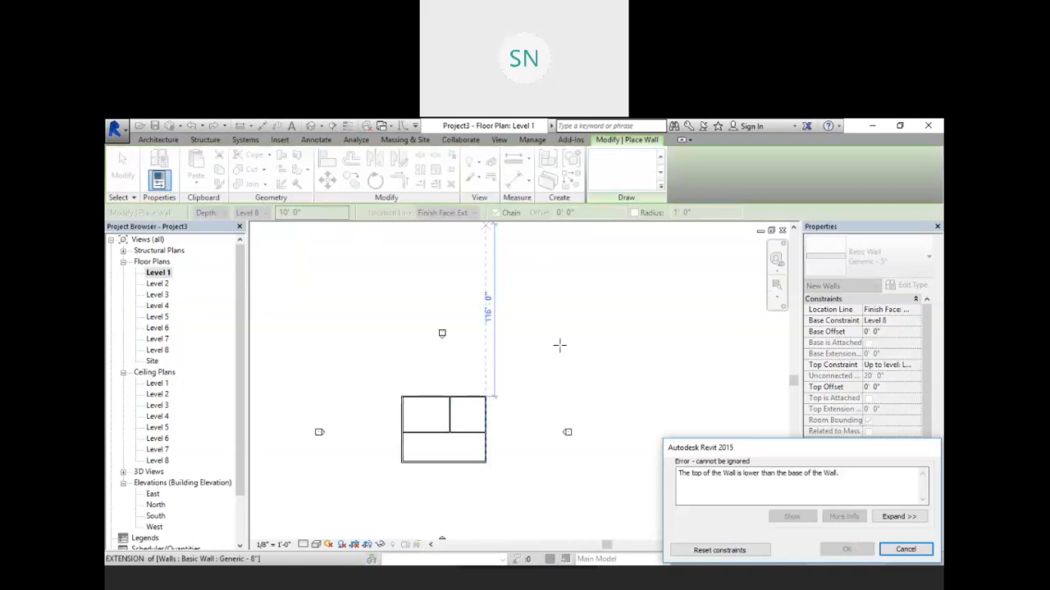
{"action": "left_click", "coordinate": [906, 550]}
{"action": "right_click", "coordinate": [363, 311]}
{"action": "left_click", "coordinate": [374, 304]}
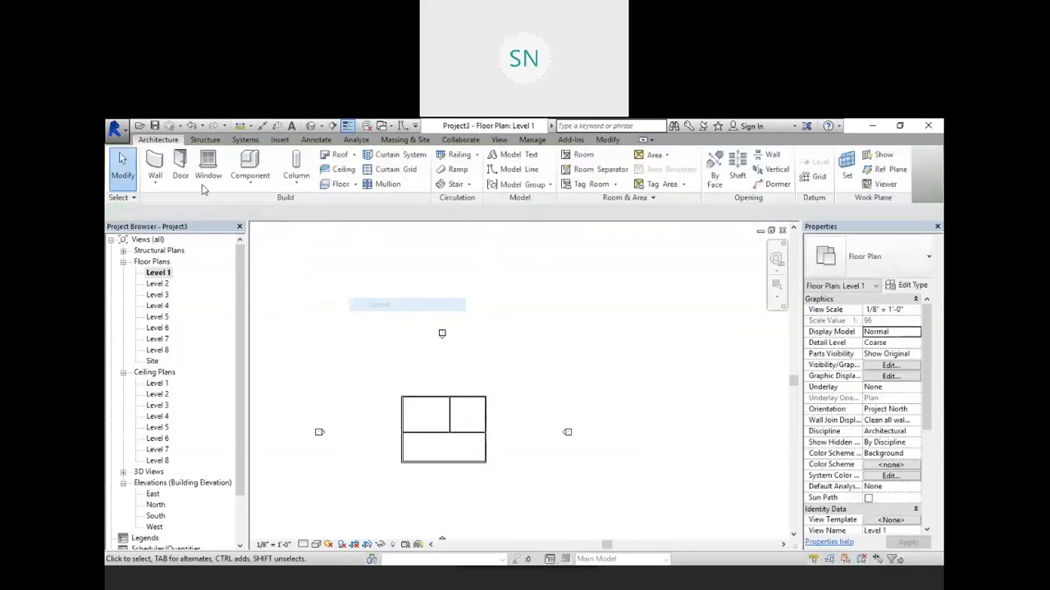
Step: Draw a Basic Wall with height up to Level 8 as a three-point arc curving above the building in the Level 1 plan
{"action": "left_click", "coordinate": [154, 166]}
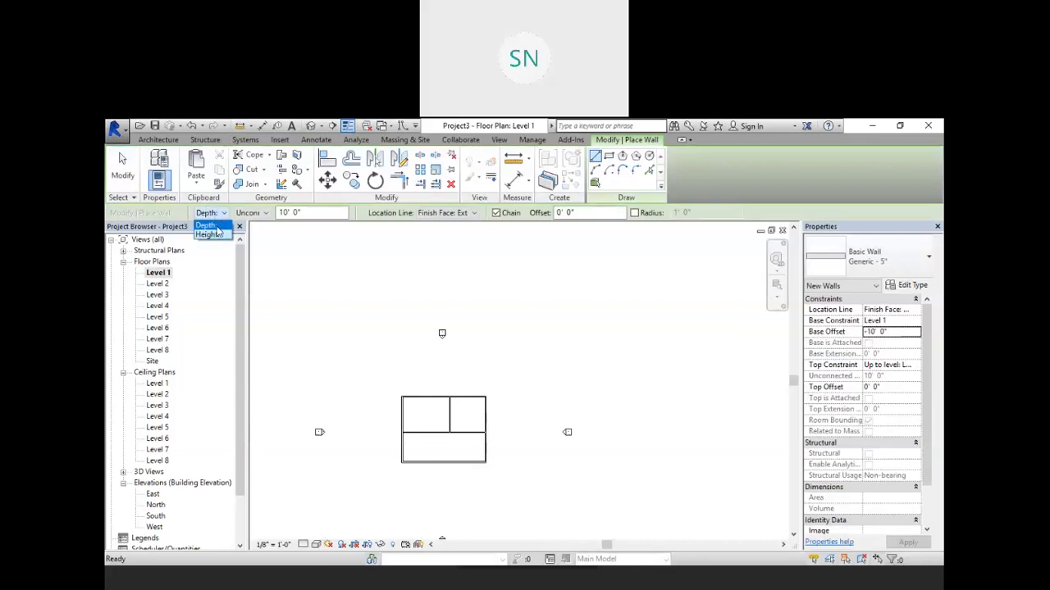
{"action": "left_click", "coordinate": [209, 235]}
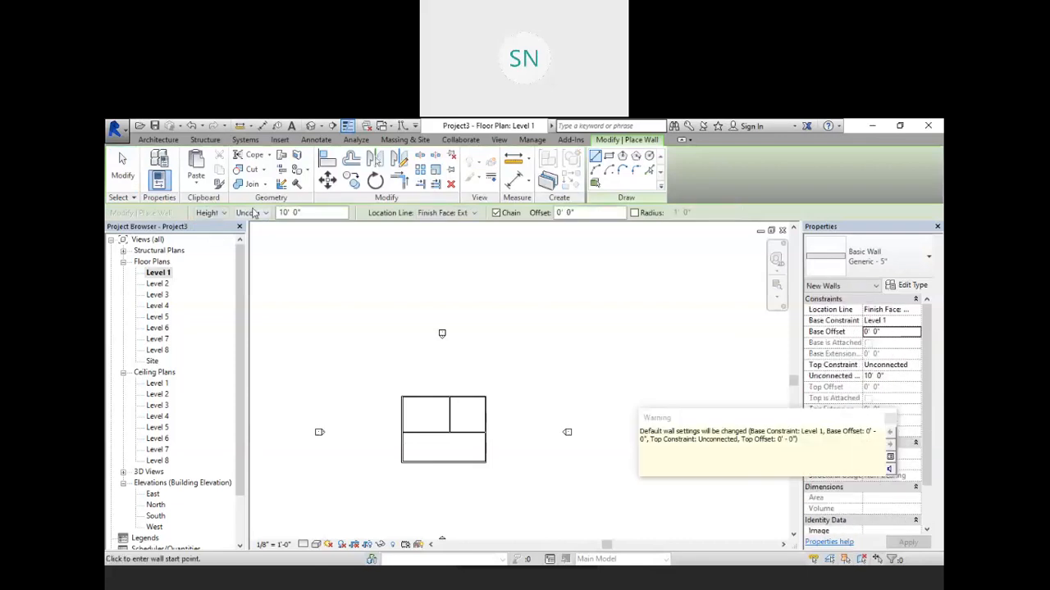
{"action": "left_click", "coordinate": [254, 212]}
{"action": "left_click", "coordinate": [260, 294]}
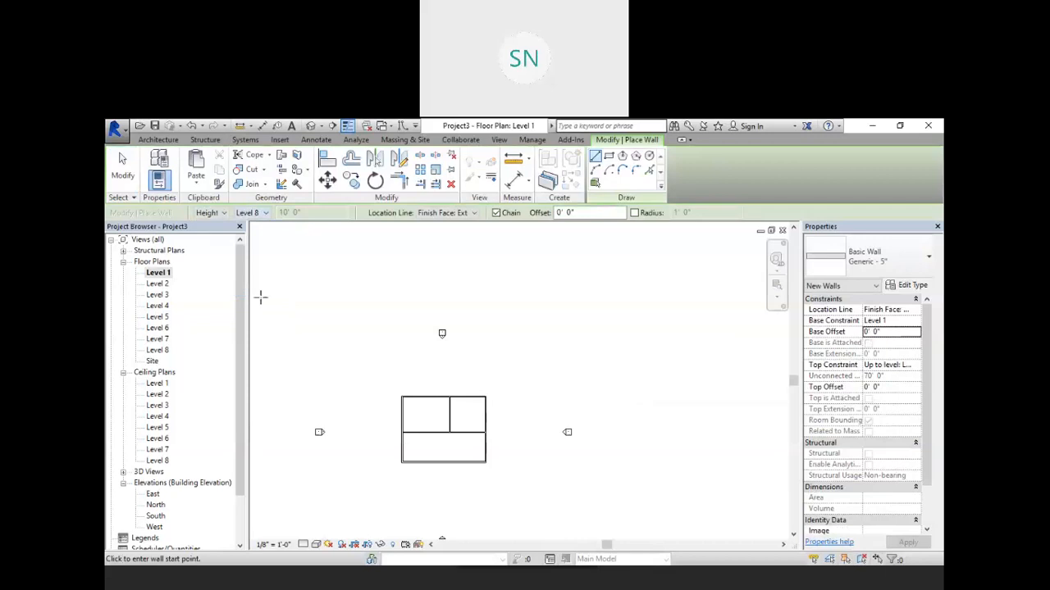
{"action": "left_click", "coordinate": [596, 170]}
{"action": "left_click", "coordinate": [337, 334]}
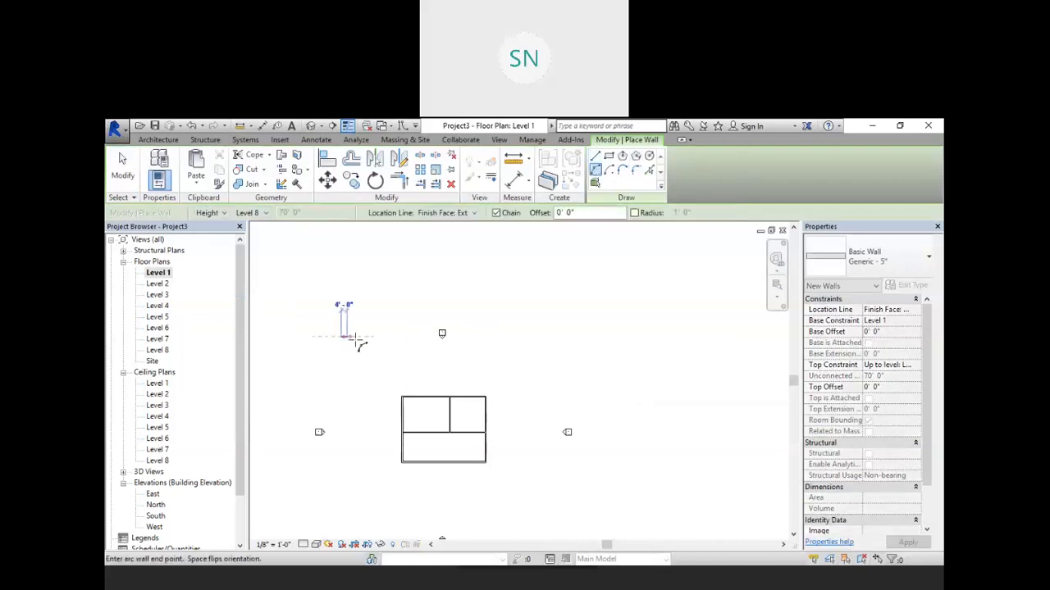
{"action": "left_click", "coordinate": [656, 361]}
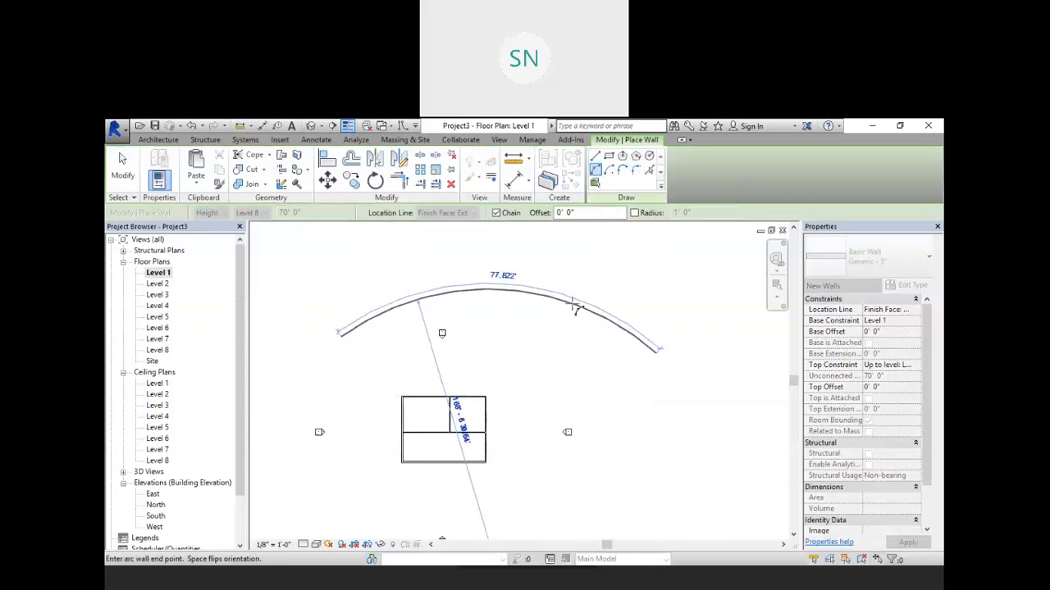
{"action": "left_click", "coordinate": [574, 300]}
{"action": "right_click", "coordinate": [520, 257]}
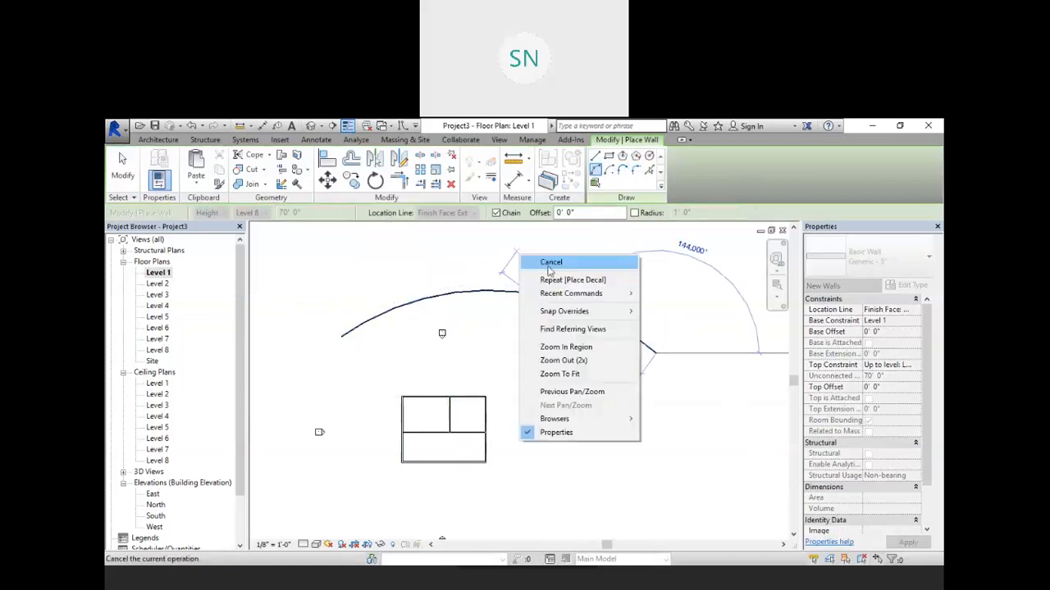
{"action": "left_click", "coordinate": [550, 266]}
Step: Inspect the curved wall and the building from several angles in the default 3D view
{"action": "left_click", "coordinate": [311, 126]}
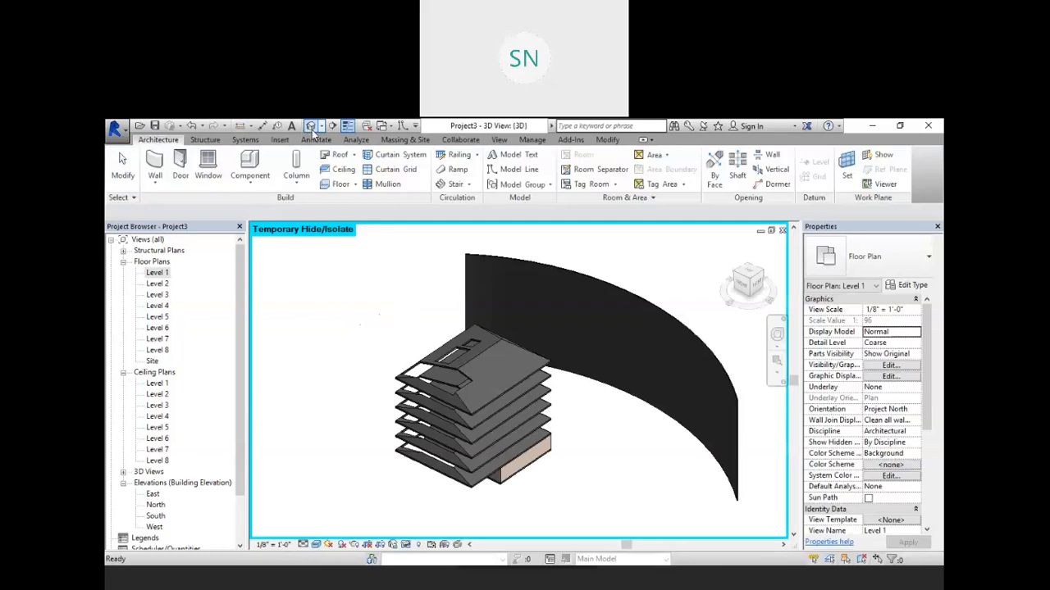
{"action": "middle_click_drag", "start_coordinate": [635, 473], "coordinate": [719, 377], "text": "shift"}
{"action": "scroll", "coordinate": [439, 433], "scroll_direction": "up", "scroll_amount": 1}
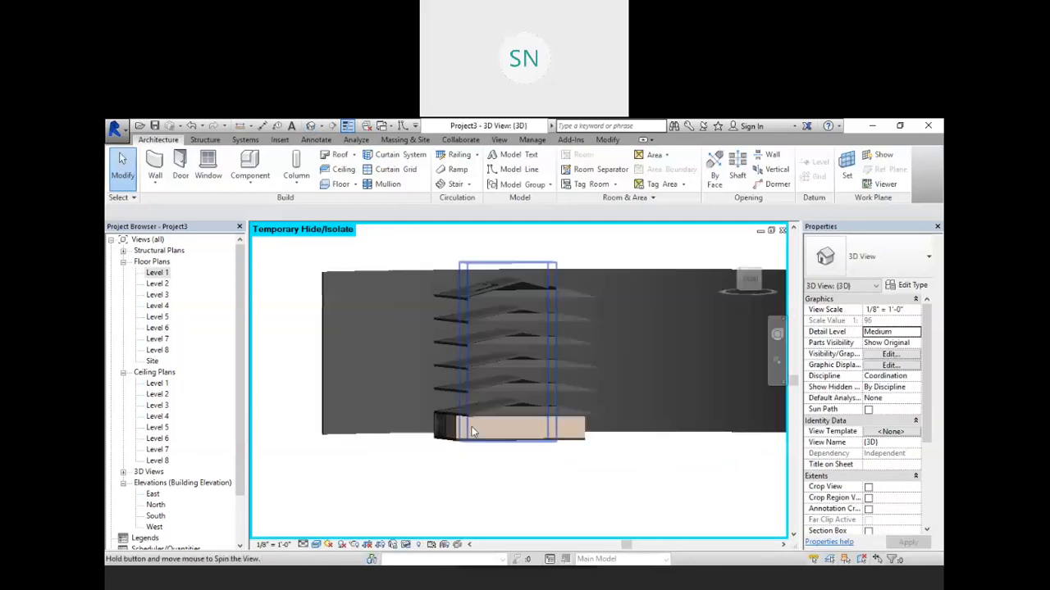
{"action": "scroll", "coordinate": [520, 395], "scroll_direction": "up", "scroll_amount": 2}
{"action": "middle_click_drag", "start_coordinate": [625, 420], "coordinate": [671, 415], "text": "shift"}
{"action": "scroll", "coordinate": [533, 401], "scroll_direction": "up", "scroll_amount": 1}
{"action": "scroll", "coordinate": [532, 402], "scroll_direction": "up", "scroll_amount": 1}
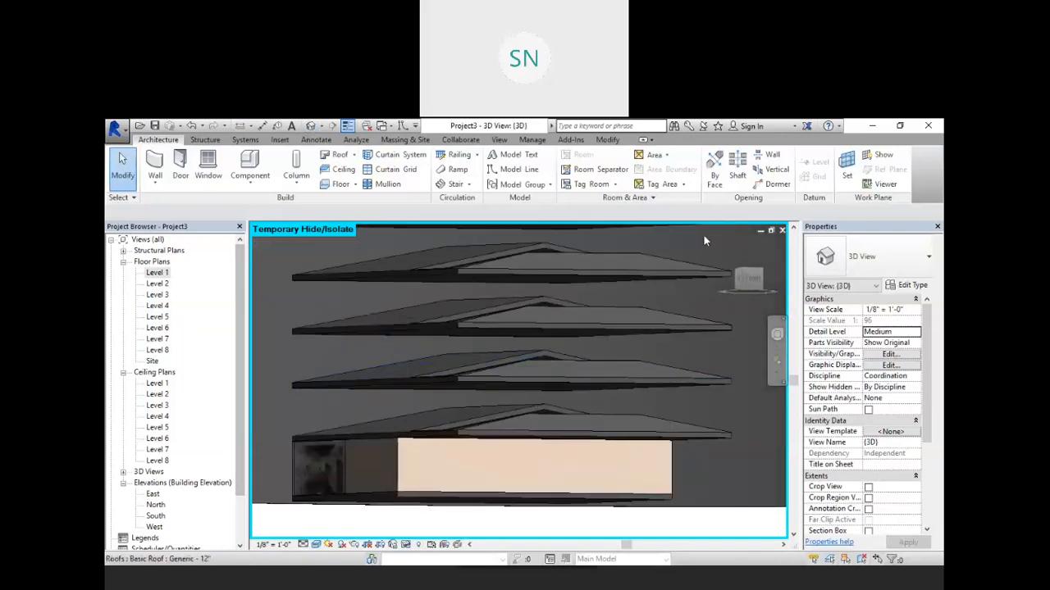
{"action": "middle_click_drag", "start_coordinate": [557, 389], "coordinate": [607, 408]}
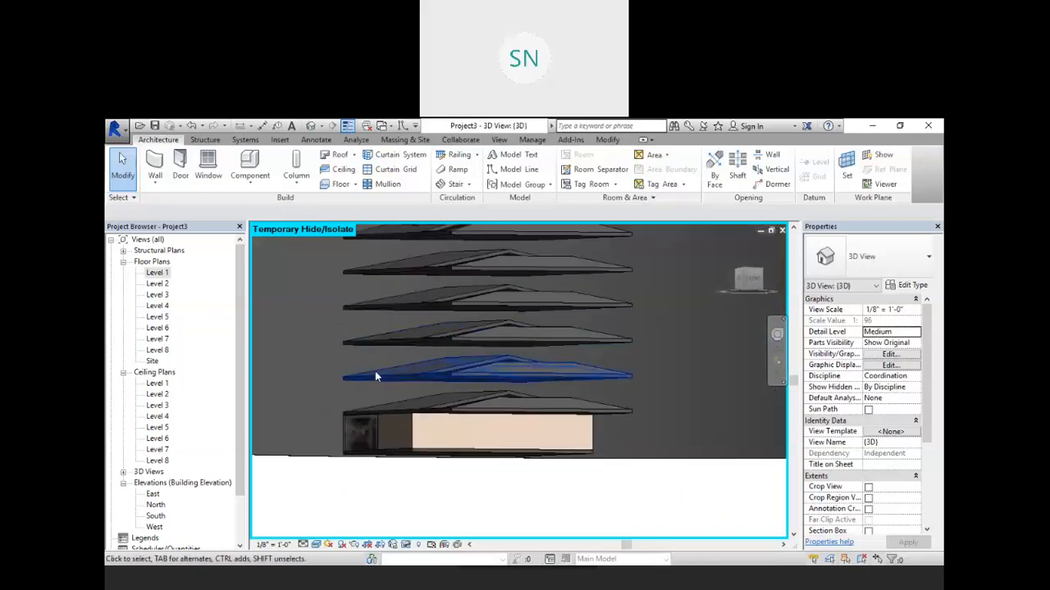
{"action": "scroll", "coordinate": [351, 342], "scroll_direction": "down", "scroll_amount": 4}
{"action": "middle_click_drag", "start_coordinate": [546, 397], "coordinate": [477, 407], "text": "shift"}
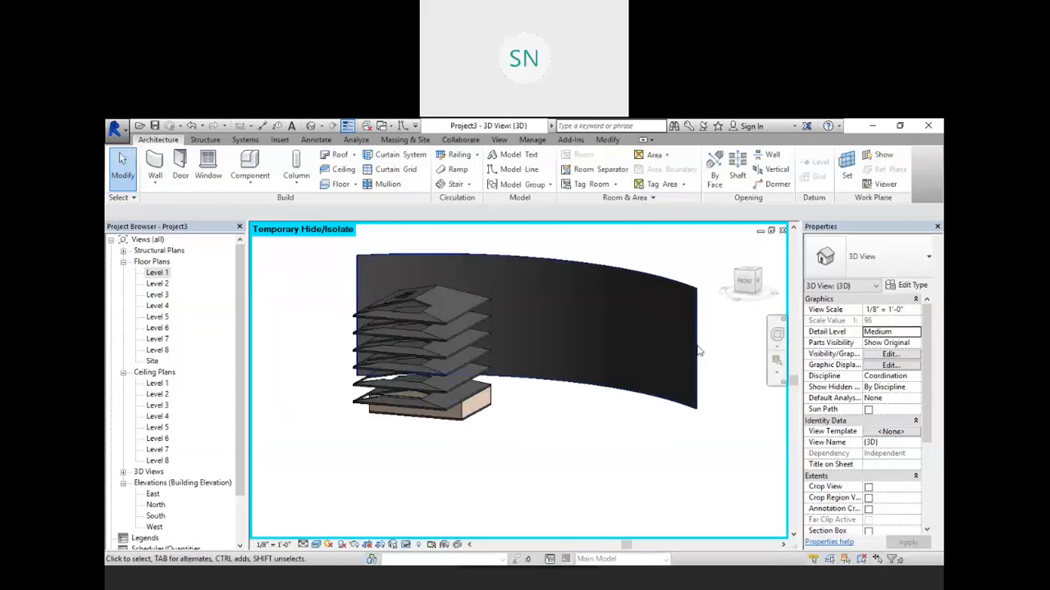
{"action": "middle_click_drag", "start_coordinate": [511, 389], "coordinate": [606, 374], "text": "shift"}
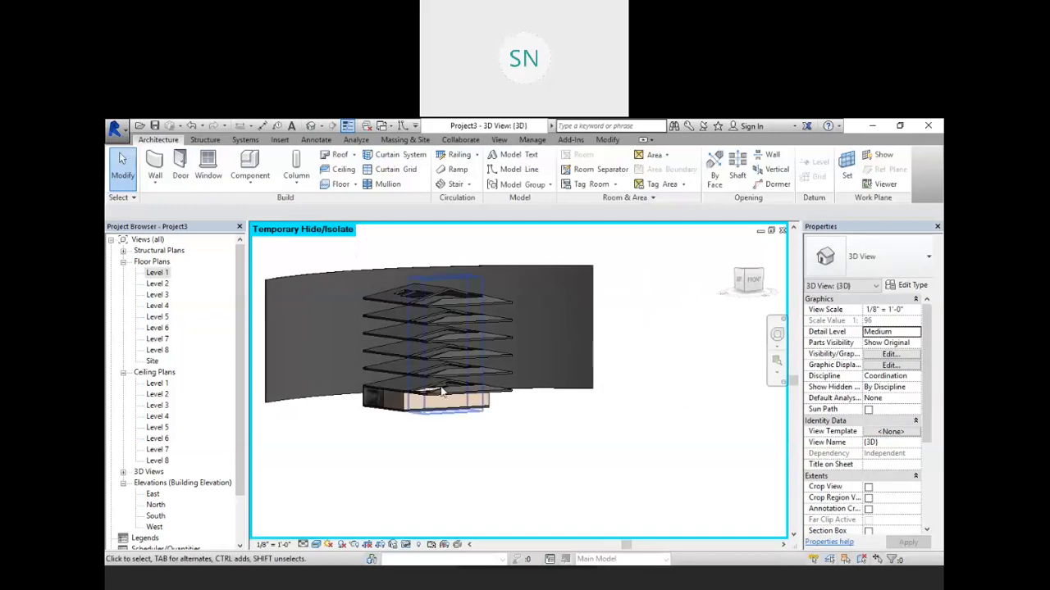
{"action": "scroll", "coordinate": [399, 399], "scroll_direction": "up", "scroll_amount": 3}
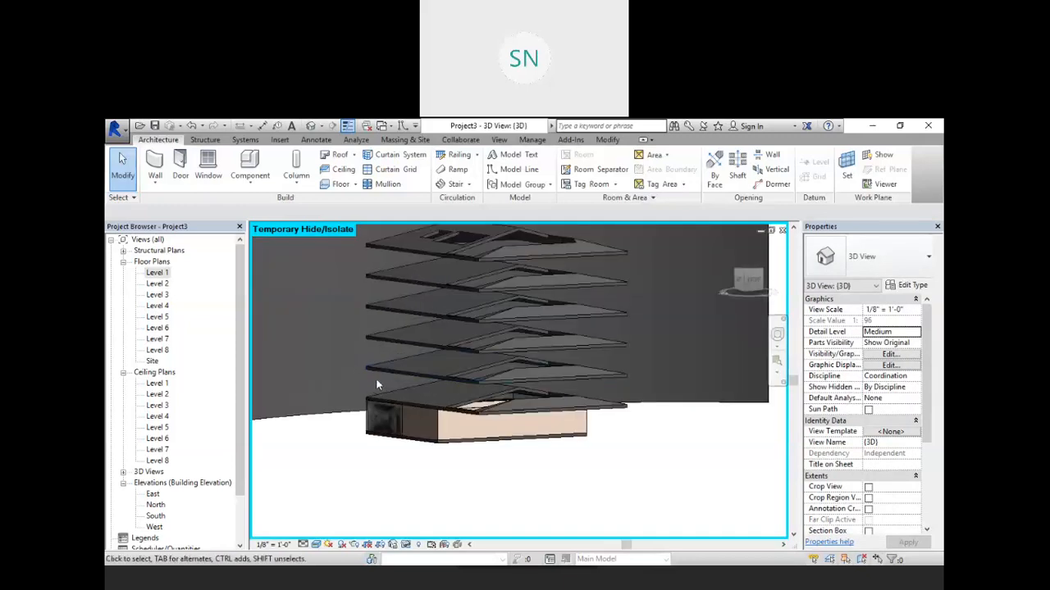
Step: Delete the curved wall
{"action": "middle_click_drag", "start_coordinate": [311, 440], "coordinate": [336, 382], "text": "shift"}
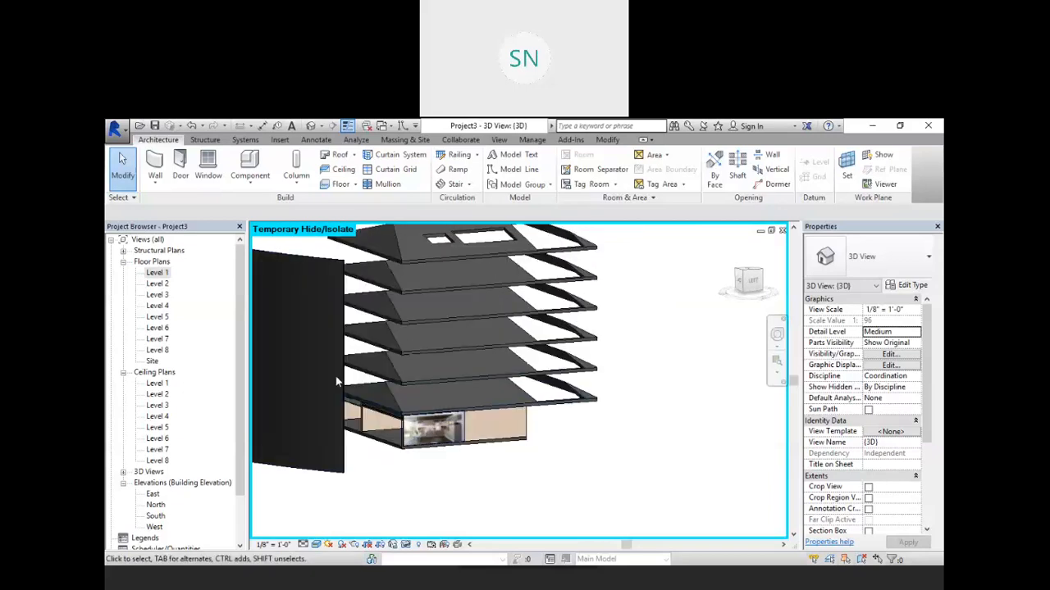
{"action": "left_click", "coordinate": [340, 383]}
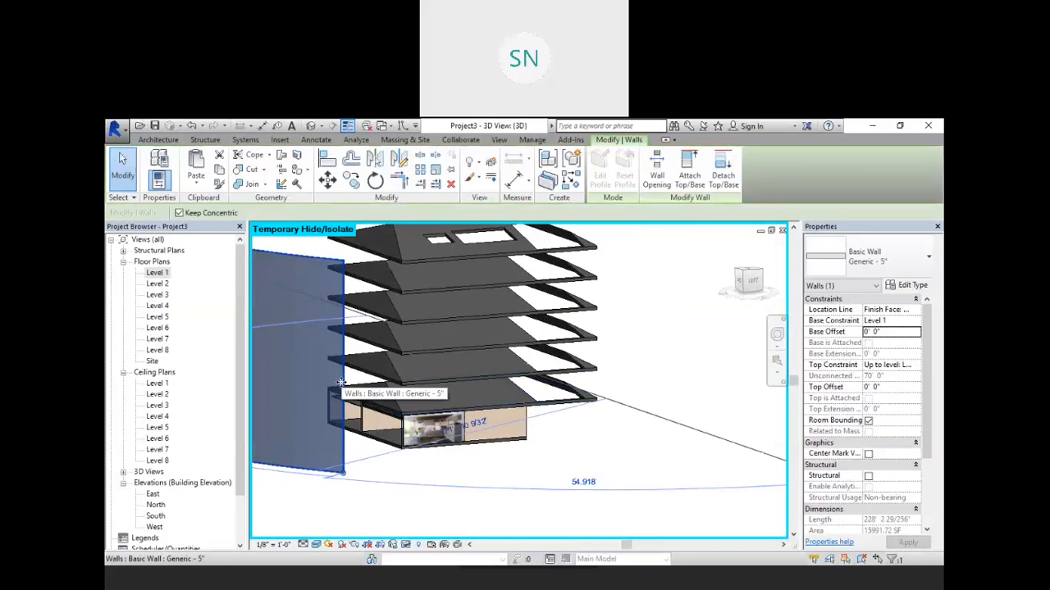
{"action": "key", "text": "Delete"}
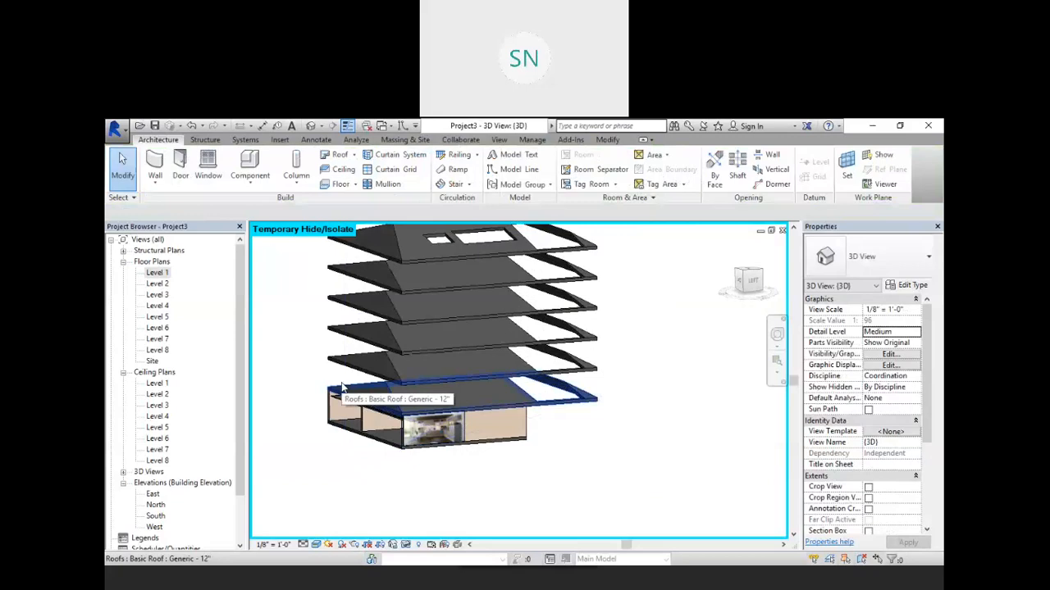
Step: Start placing a component and load the TV - Flat Screen family from the US Imperial Furniture library
{"action": "scroll", "coordinate": [429, 427], "scroll_direction": "up", "scroll_amount": 5}
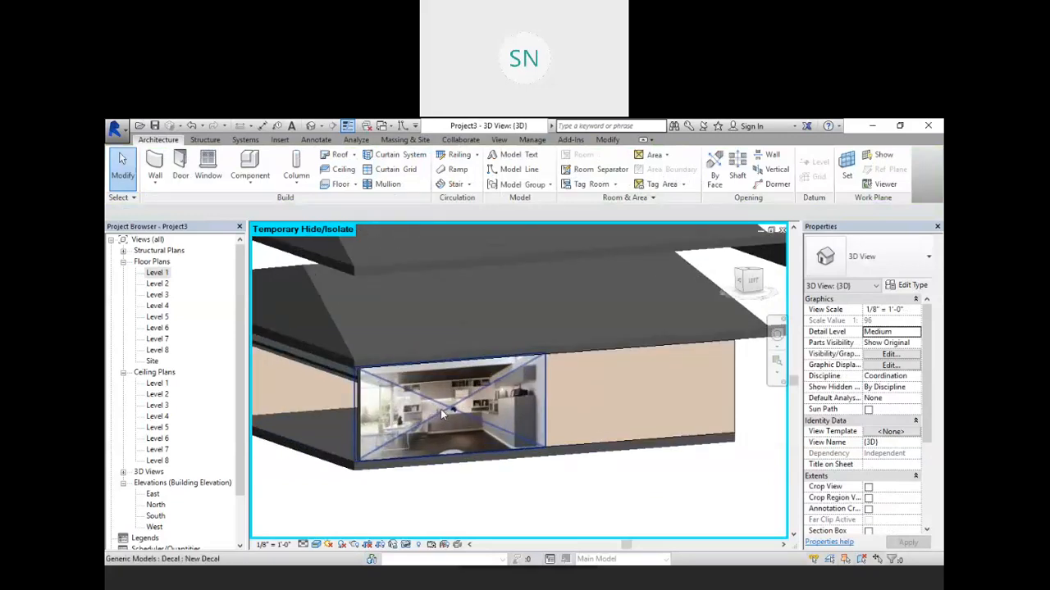
{"action": "scroll", "coordinate": [440, 409], "scroll_direction": "up", "scroll_amount": 1}
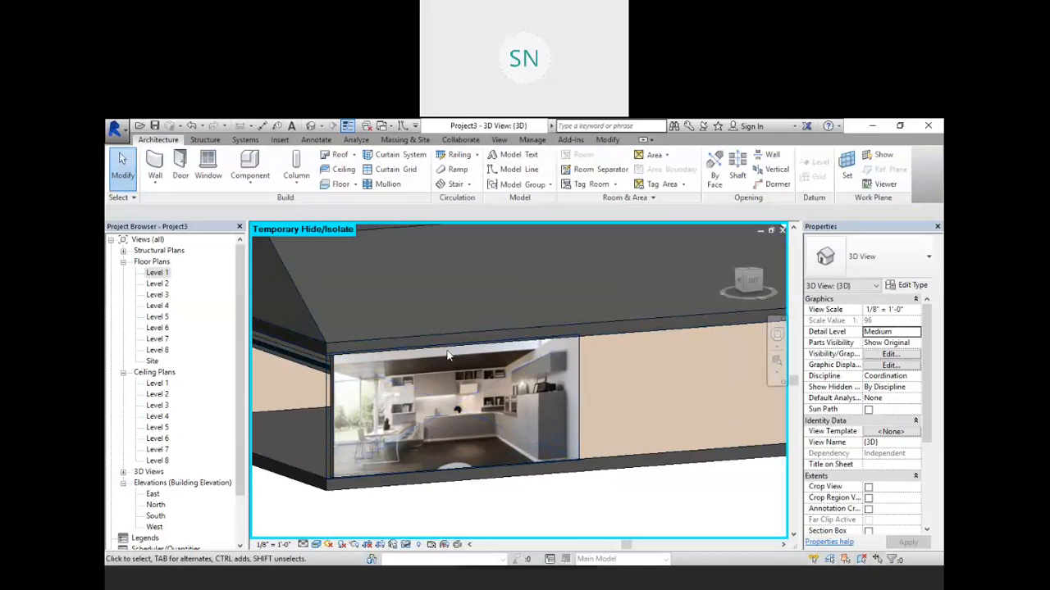
{"action": "scroll", "coordinate": [439, 421], "scroll_direction": "down", "scroll_amount": 4}
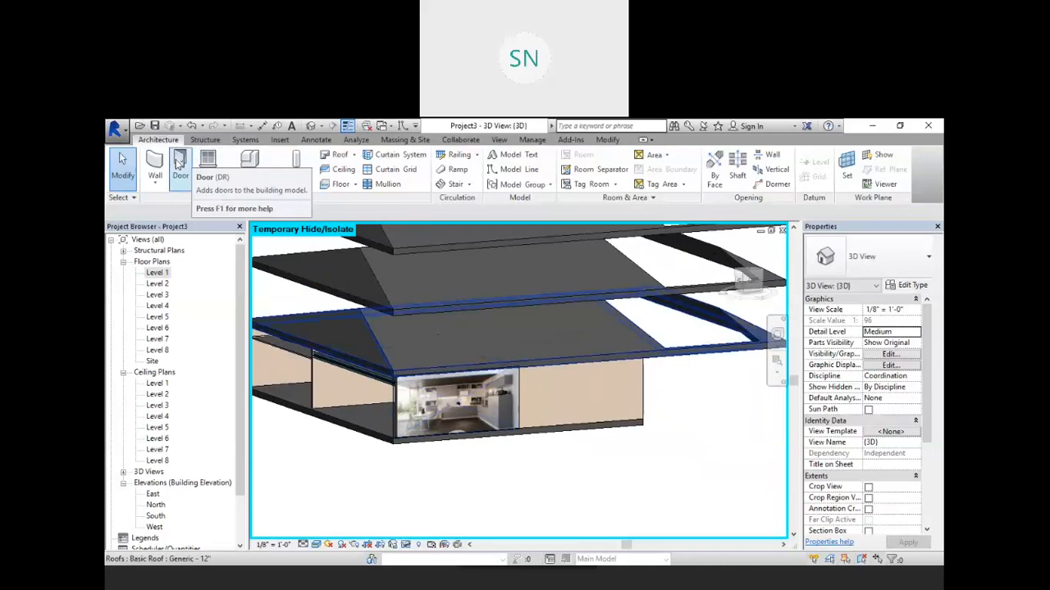
{"action": "left_click", "coordinate": [249, 168]}
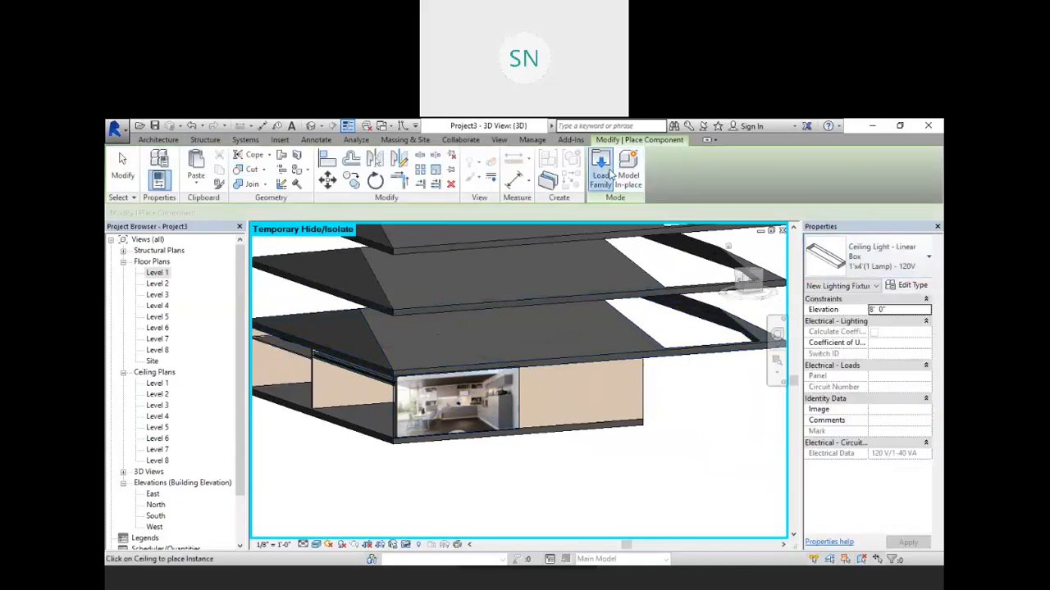
{"action": "left_click", "coordinate": [607, 172]}
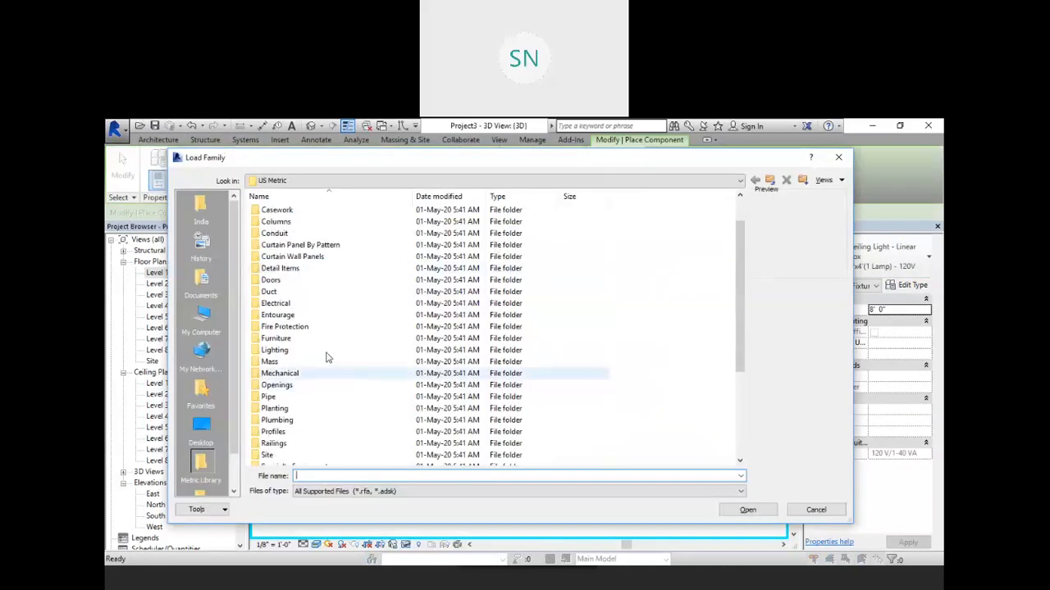
{"action": "left_click", "coordinate": [769, 178]}
{"action": "double_click", "coordinate": [309, 235]}
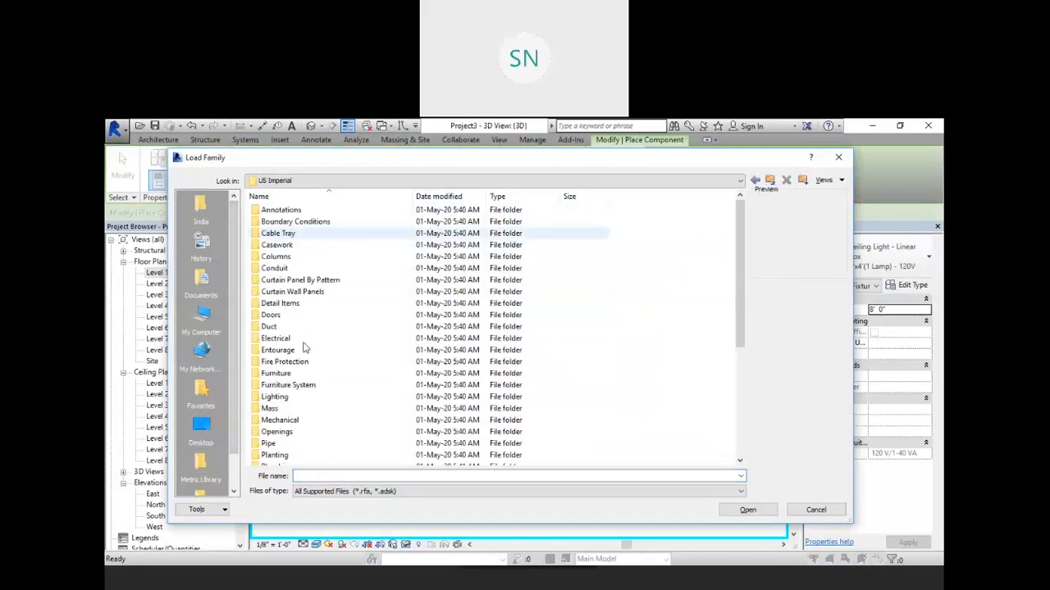
{"action": "double_click", "coordinate": [307, 375]}
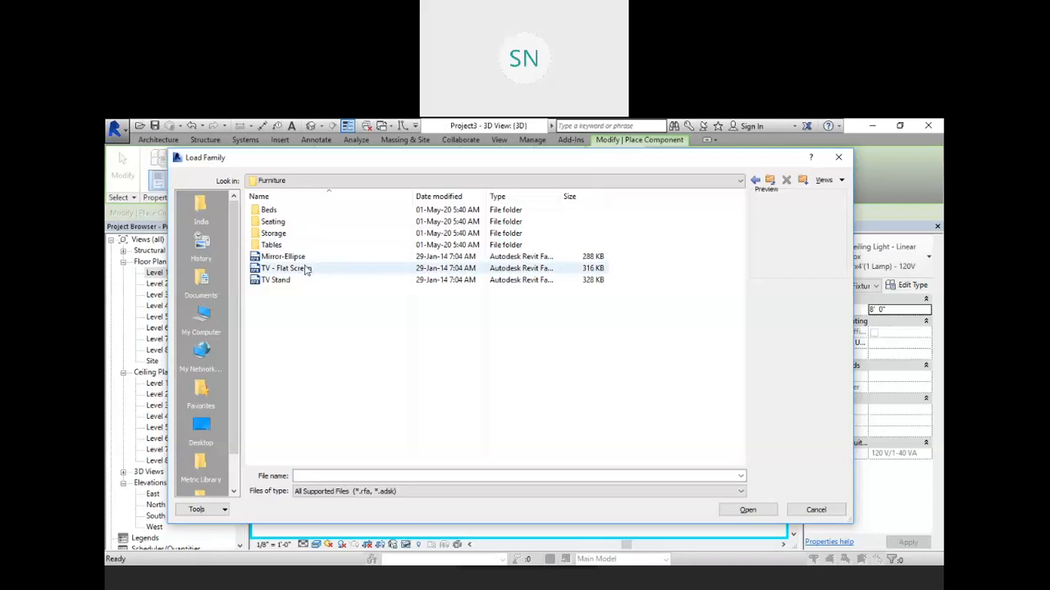
{"action": "left_click", "coordinate": [279, 280]}
{"action": "left_click", "coordinate": [313, 269]}
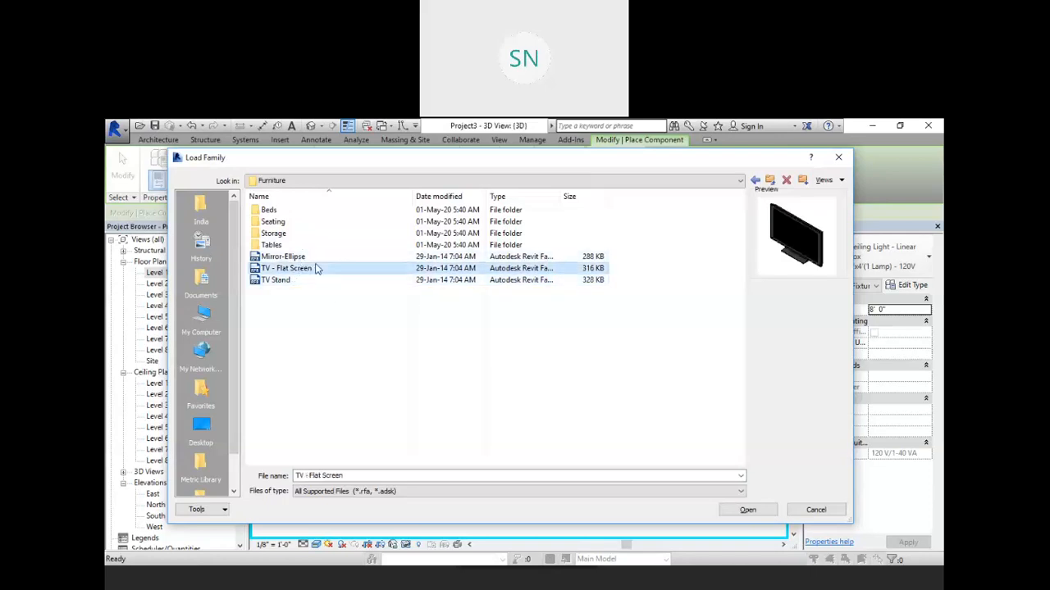
{"action": "left_click", "coordinate": [747, 510]}
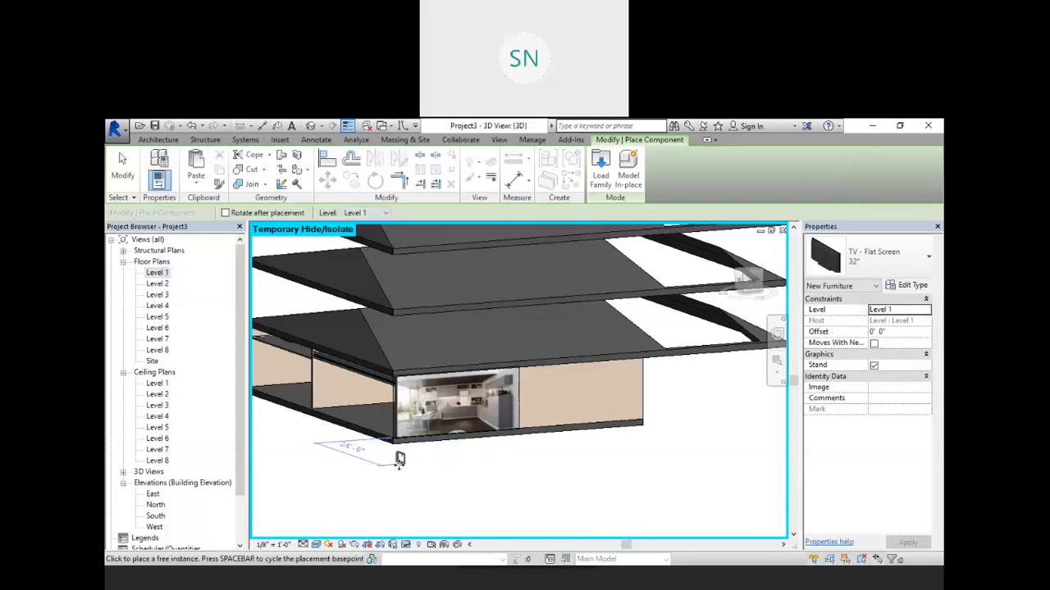
Step: Place a 32" TV - Flat Screen on Level 1 beside the building and exit the command
{"action": "right_click", "coordinate": [433, 460]}
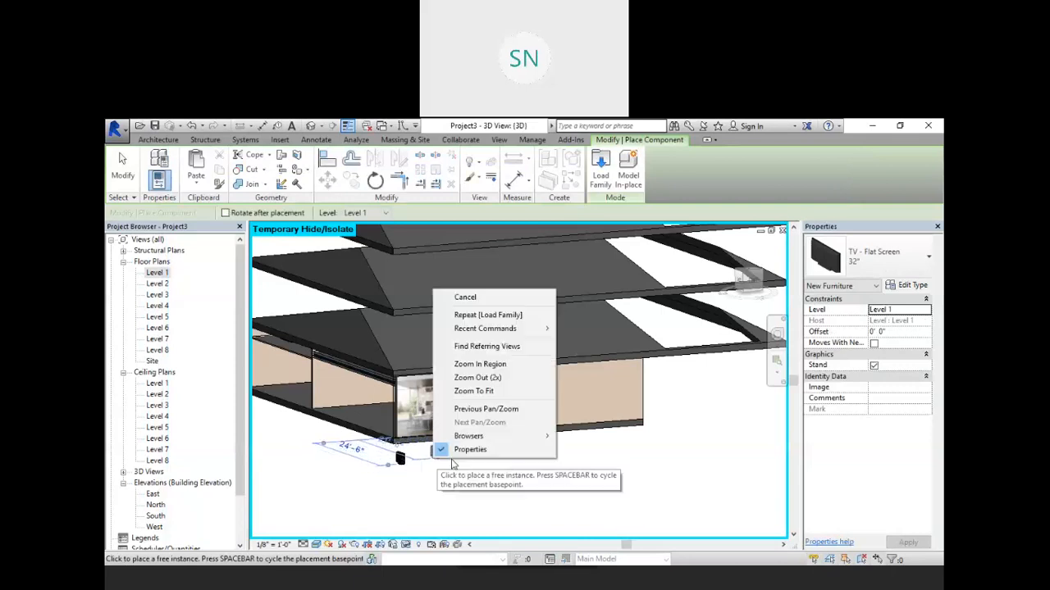
{"action": "left_click", "coordinate": [468, 299]}
{"action": "right_click", "coordinate": [468, 298]}
{"action": "left_click", "coordinate": [492, 306]}
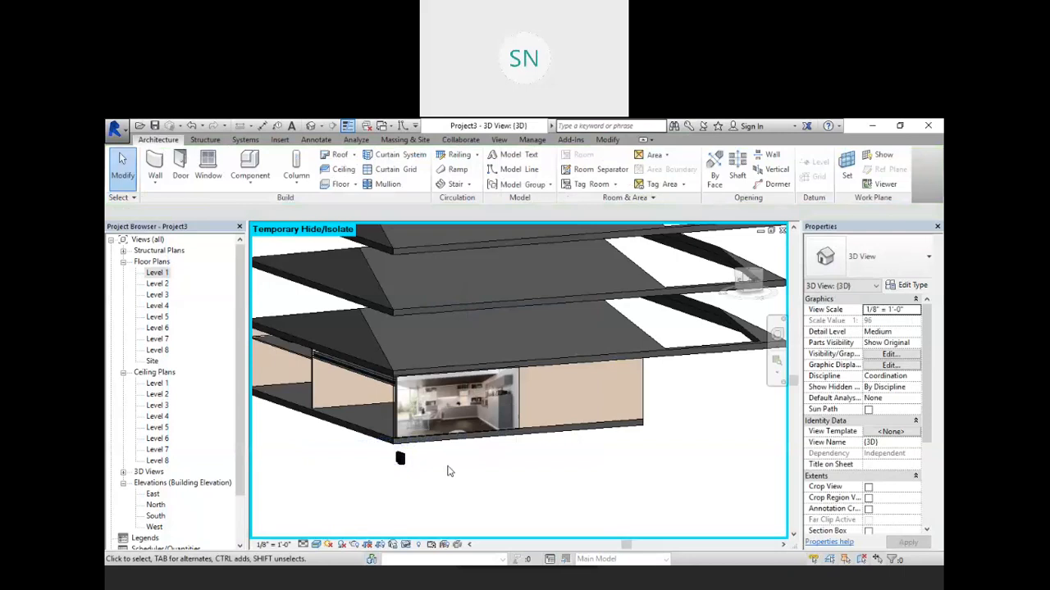
Step: Place New Decal 2 on the face of the TV screen
{"action": "middle_click_drag", "start_coordinate": [445, 479], "coordinate": [637, 463], "text": "shift"}
{"action": "scroll", "coordinate": [466, 427], "scroll_direction": "up", "scroll_amount": 2}
{"action": "scroll", "coordinate": [465, 427], "scroll_direction": "up", "scroll_amount": 8}
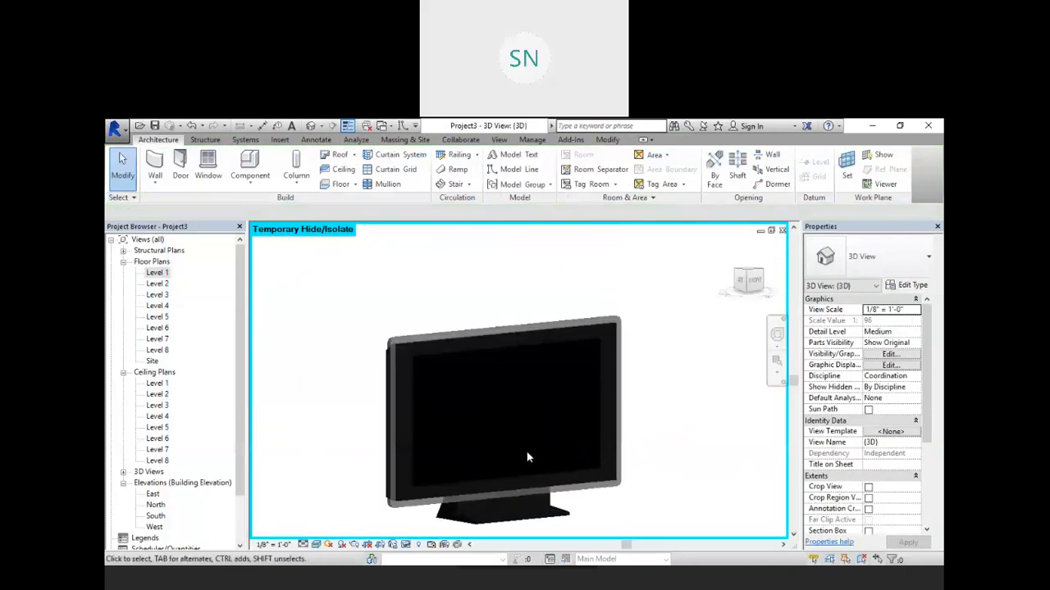
{"action": "middle_click_drag", "start_coordinate": [514, 451], "coordinate": [495, 418]}
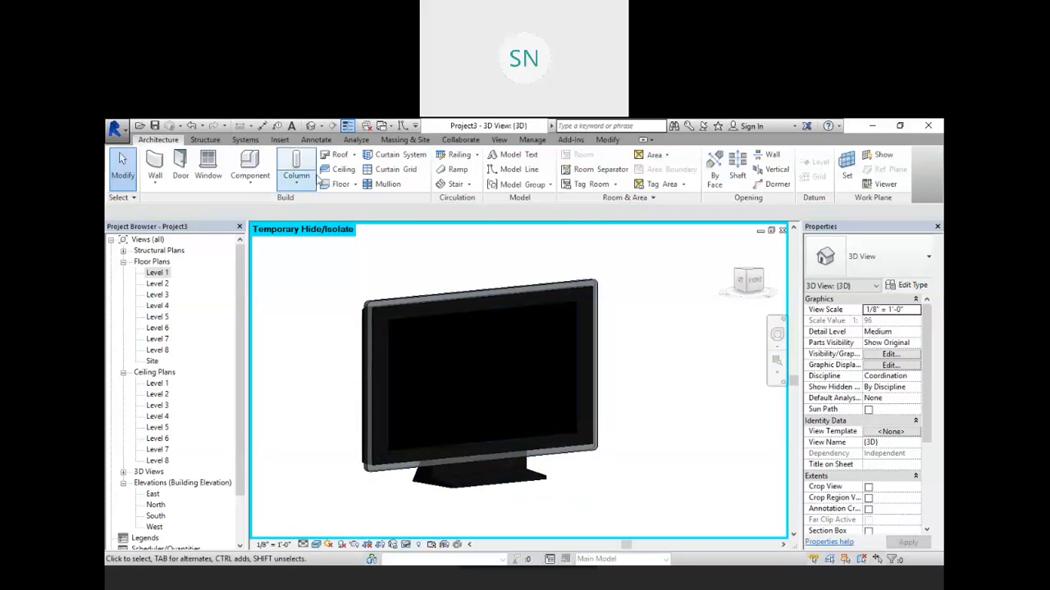
{"action": "left_click", "coordinate": [277, 141]}
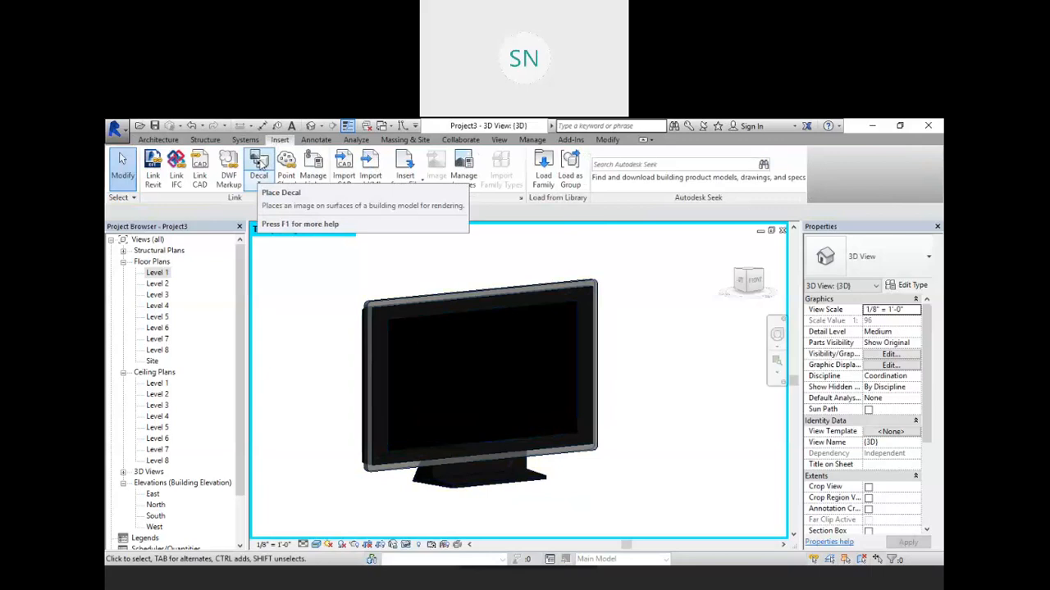
{"action": "left_click", "coordinate": [259, 172]}
{"action": "left_click", "coordinate": [270, 206]}
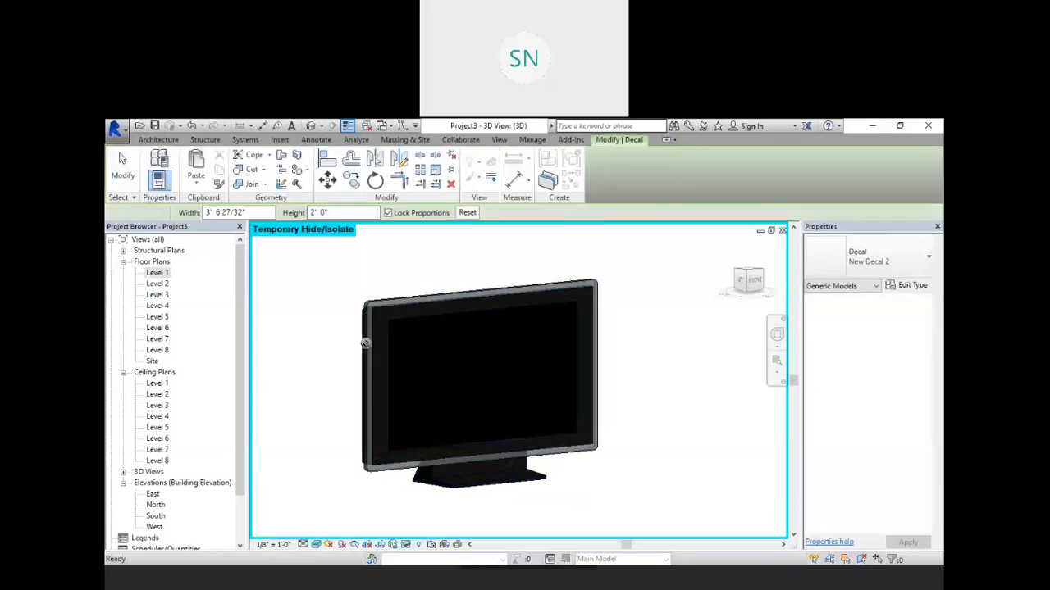
{"action": "left_click", "coordinate": [402, 443]}
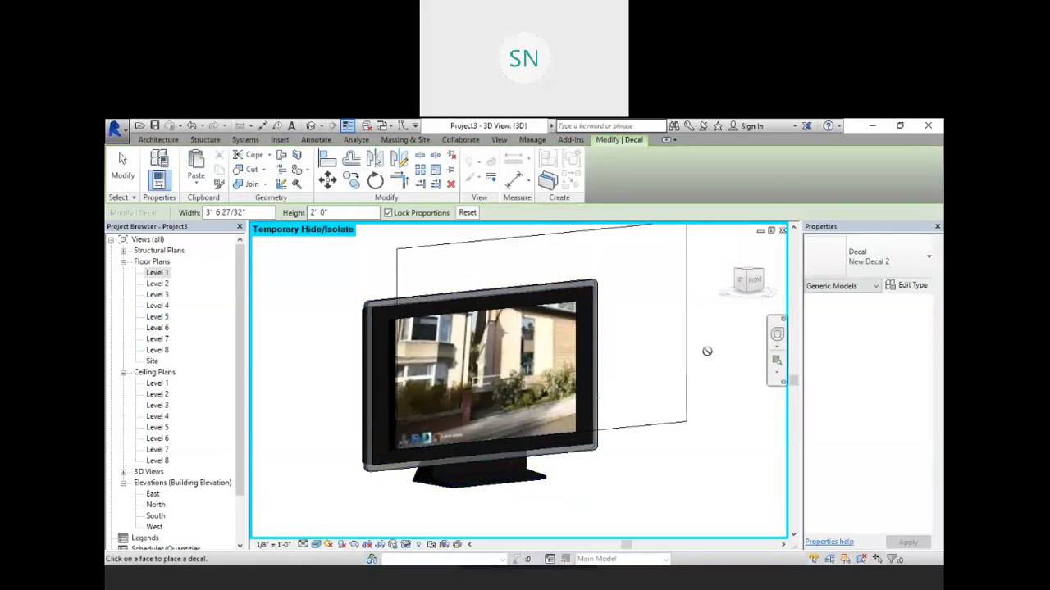
{"action": "right_click", "coordinate": [705, 319]}
{"action": "left_click", "coordinate": [728, 332]}
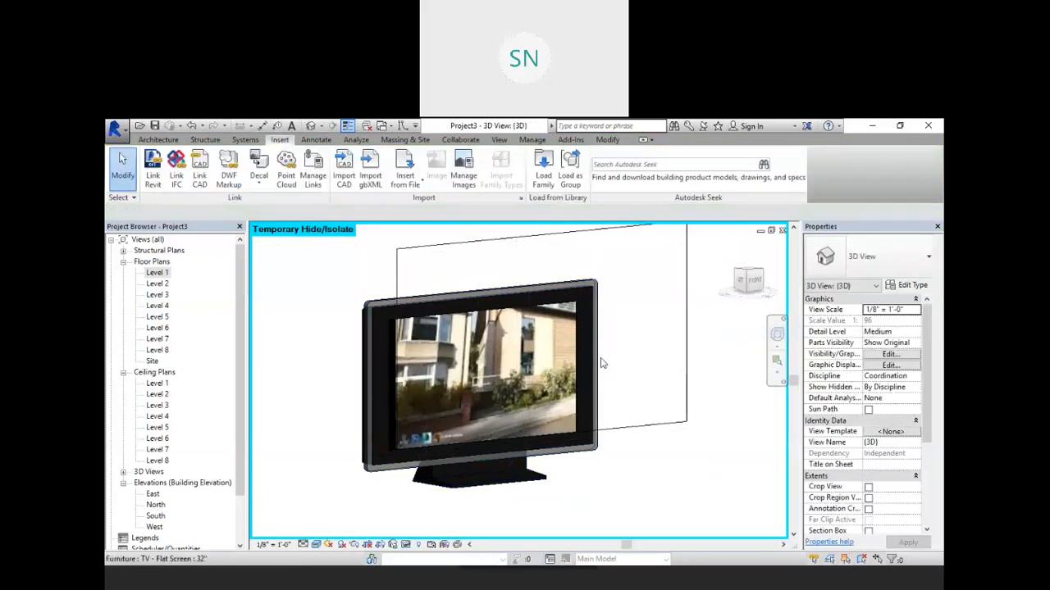
Step: Move and resize the decal to fit the TV screen, about 2' 4 1/2" wide by 1' 4" high
{"action": "left_click", "coordinate": [457, 287]}
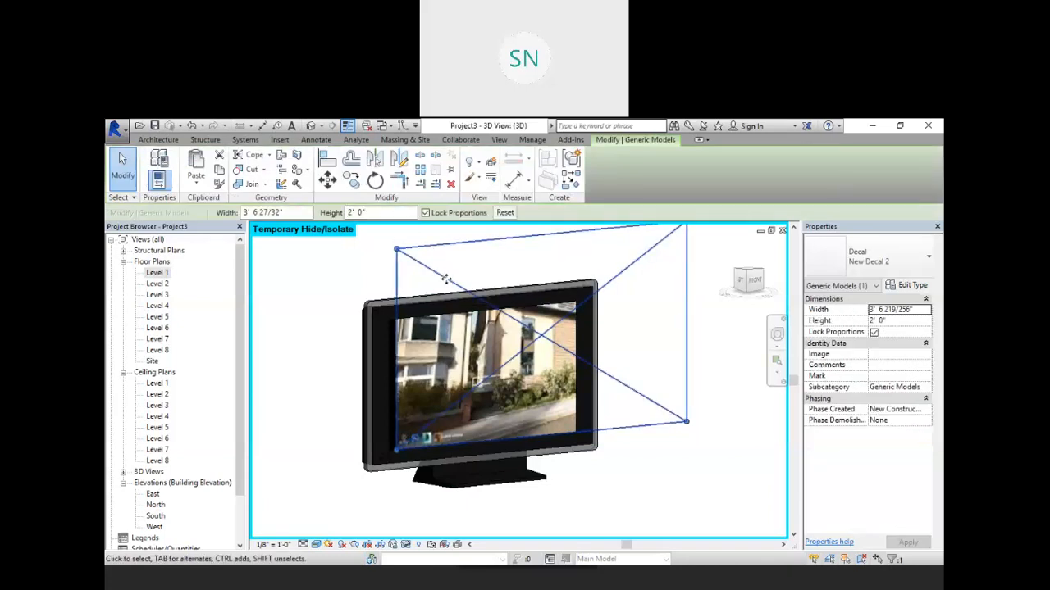
{"action": "left_click_drag", "start_coordinate": [443, 280], "coordinate": [436, 286]}
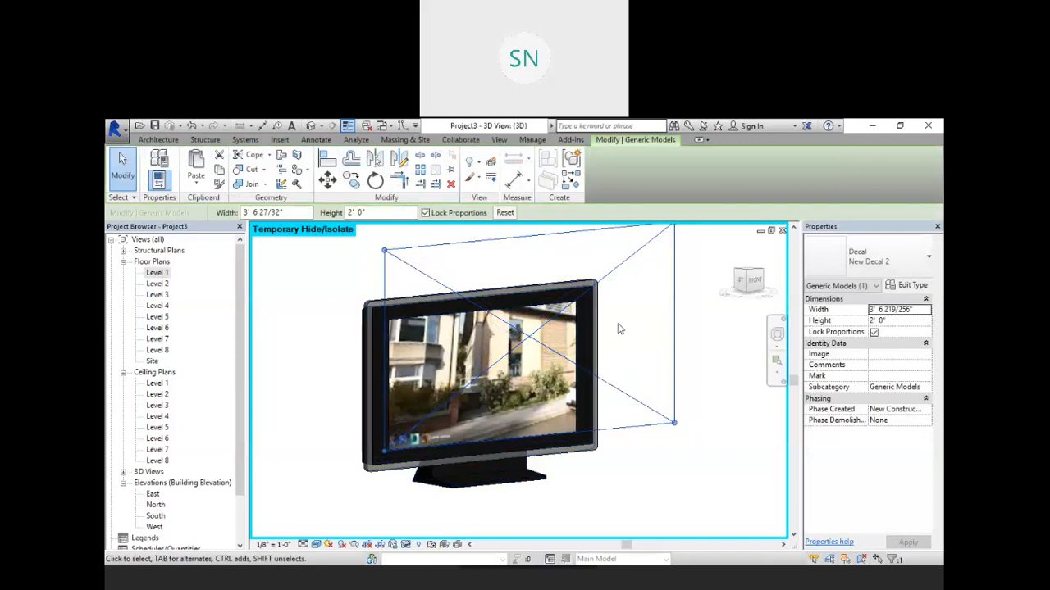
{"action": "scroll", "coordinate": [621, 328], "scroll_direction": "down", "scroll_amount": 2}
{"action": "left_click_drag", "start_coordinate": [661, 248], "coordinate": [590, 306]}
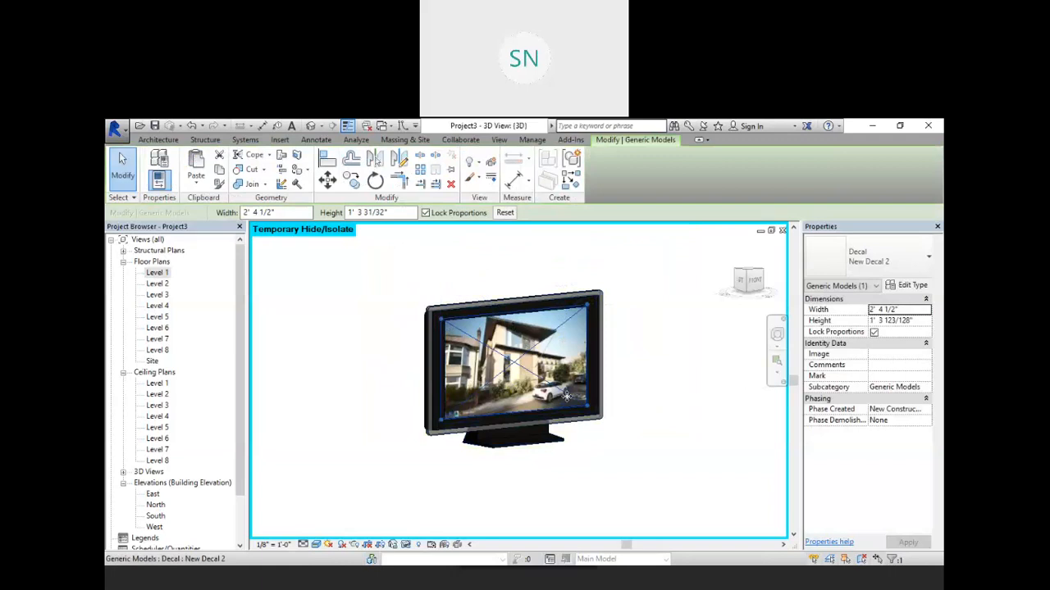
{"action": "scroll", "coordinate": [518, 379], "scroll_direction": "up", "scroll_amount": 2}
{"action": "left_click", "coordinate": [678, 431]}
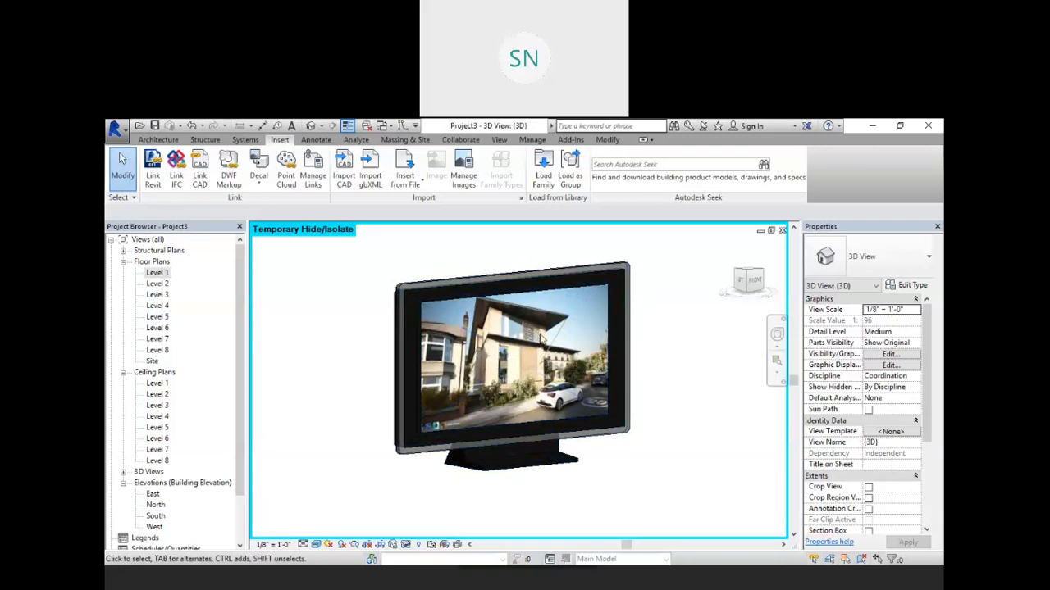
Step: Set the luminance of the New Decal 2 decal type to LCD screen
{"action": "left_click", "coordinate": [259, 183]}
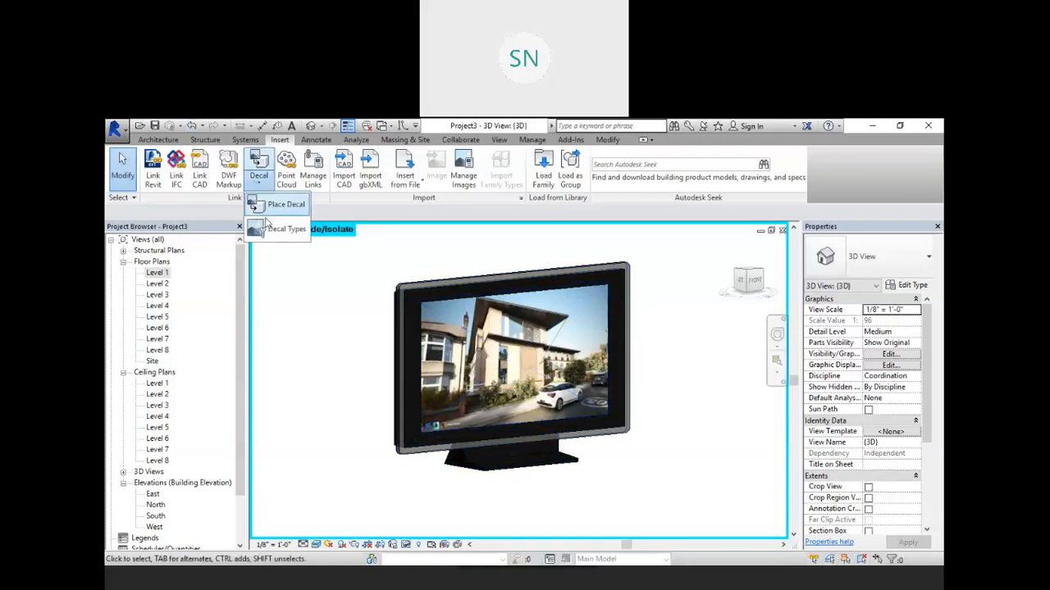
{"action": "left_click", "coordinate": [282, 230]}
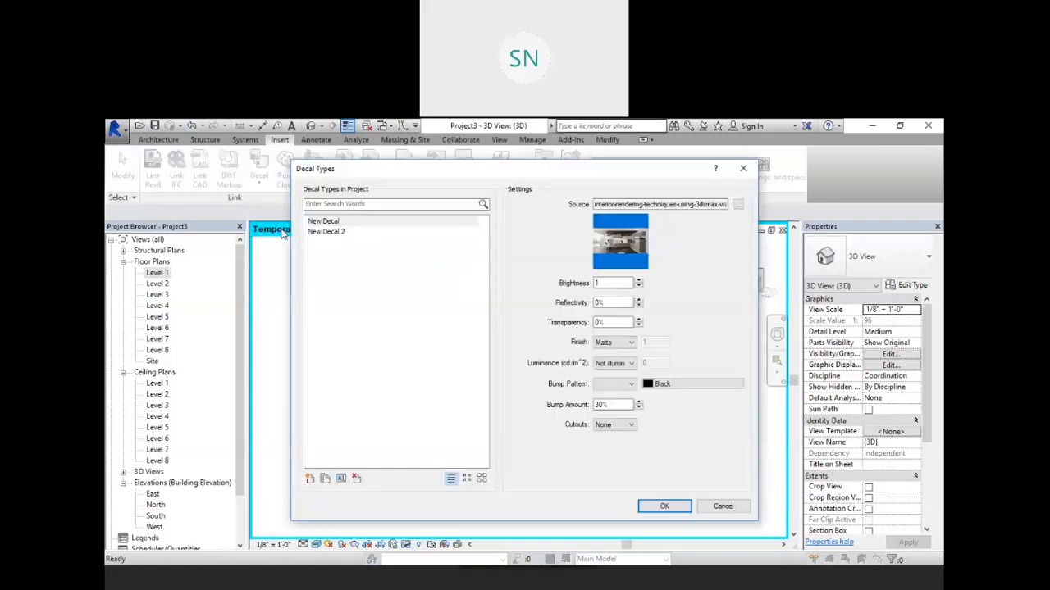
{"action": "left_click", "coordinate": [333, 233]}
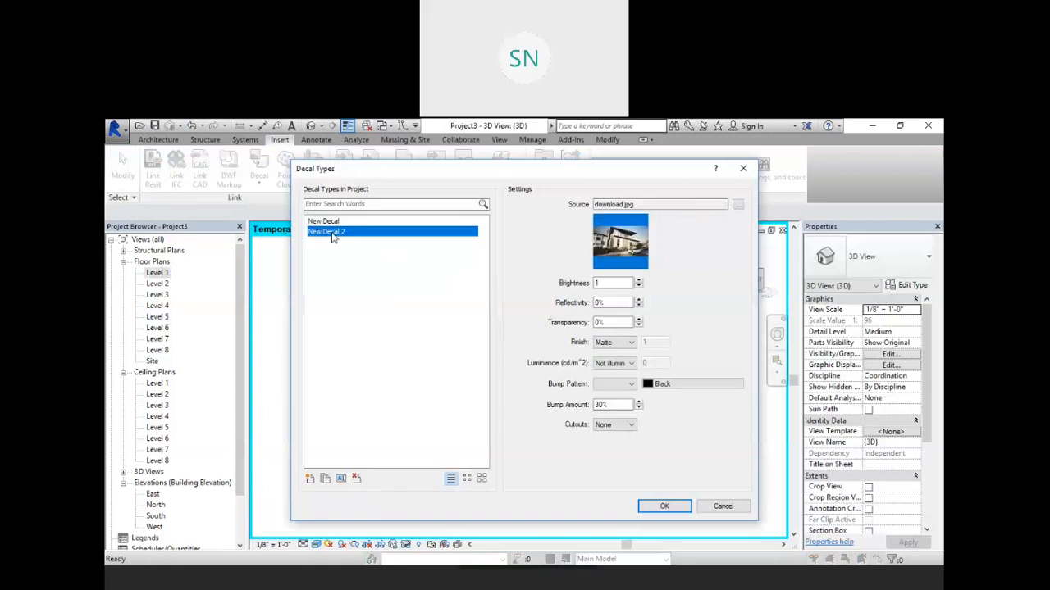
{"action": "double_click", "coordinate": [611, 282]}
{"action": "key", "text": "Tab"}
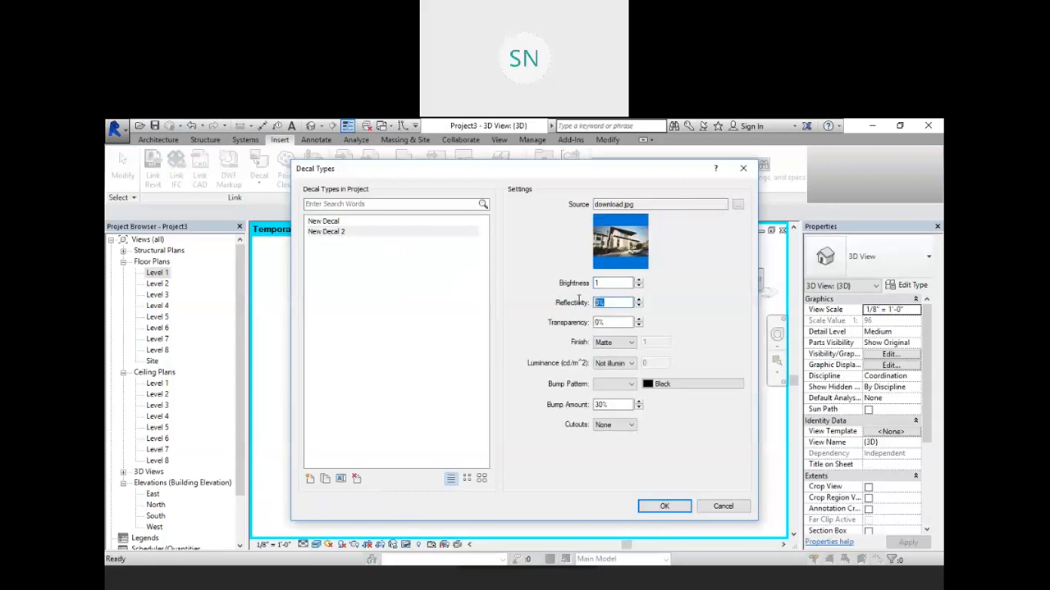
{"action": "key", "text": "Tab"}
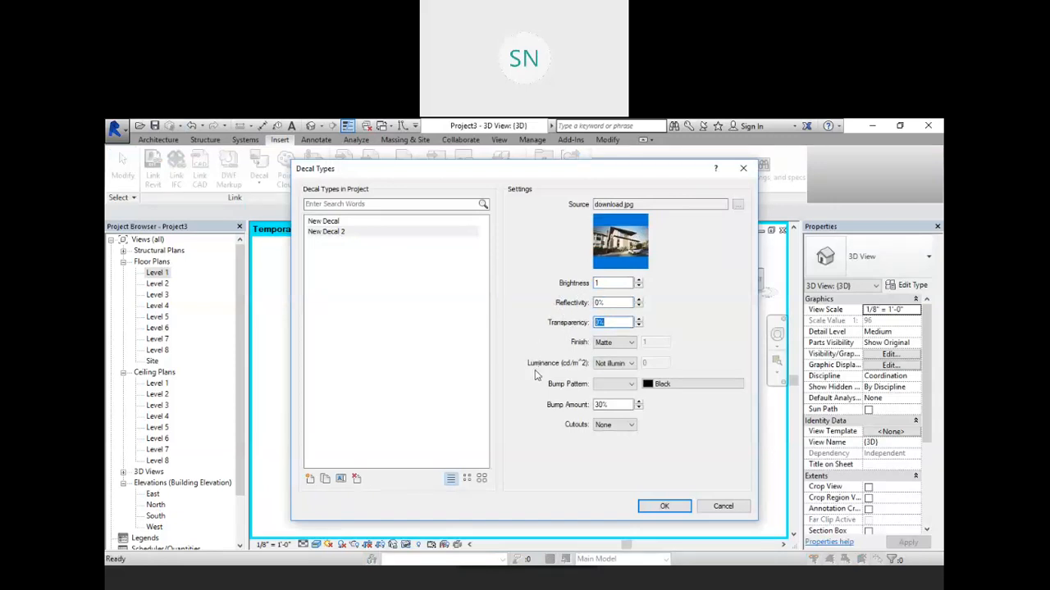
{"action": "left_click", "coordinate": [621, 366]}
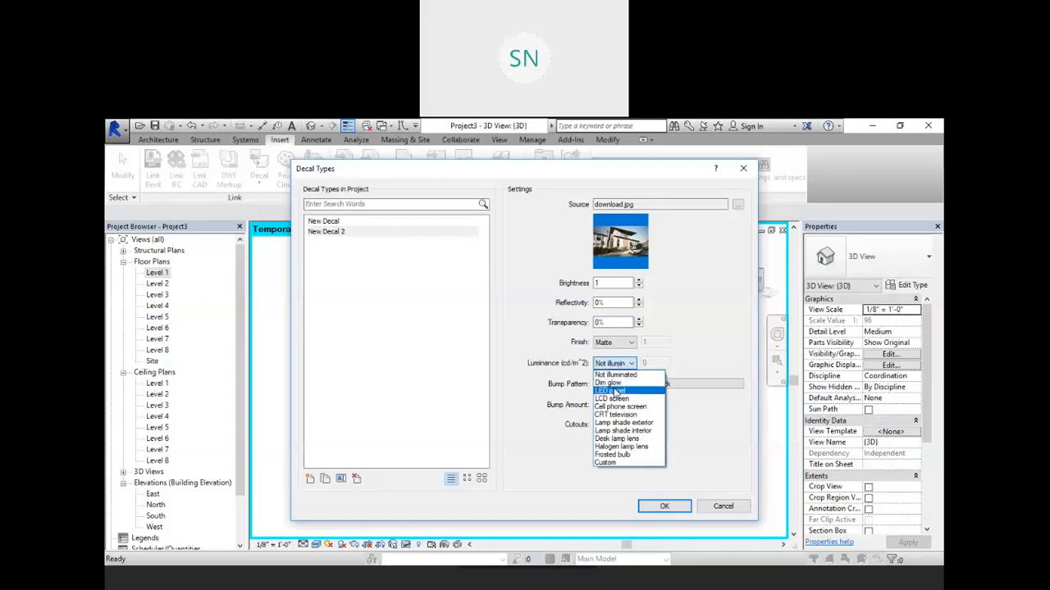
{"action": "left_click", "coordinate": [620, 399]}
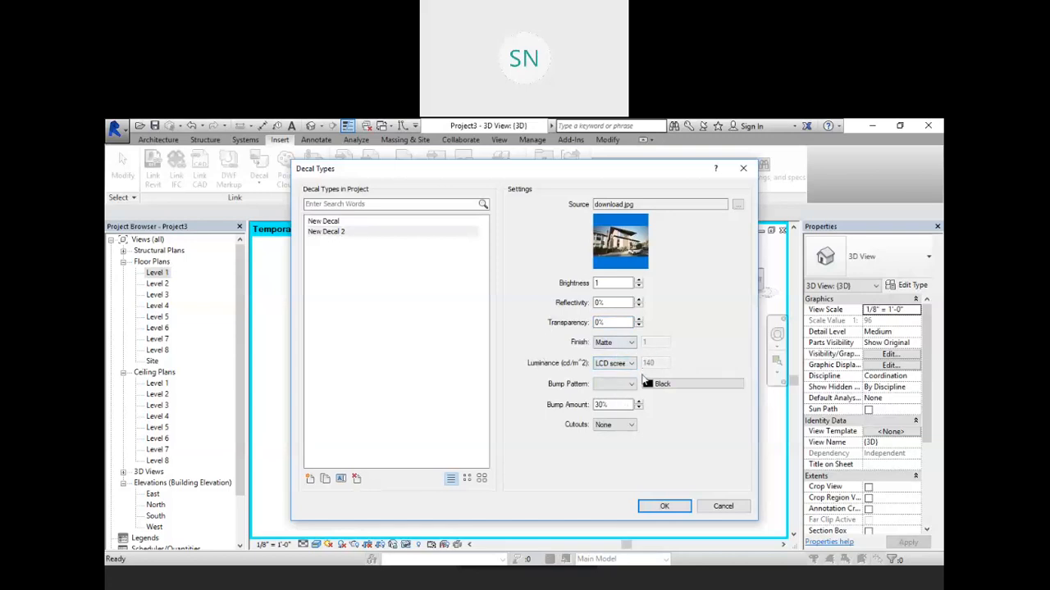
{"action": "left_click", "coordinate": [656, 509]}
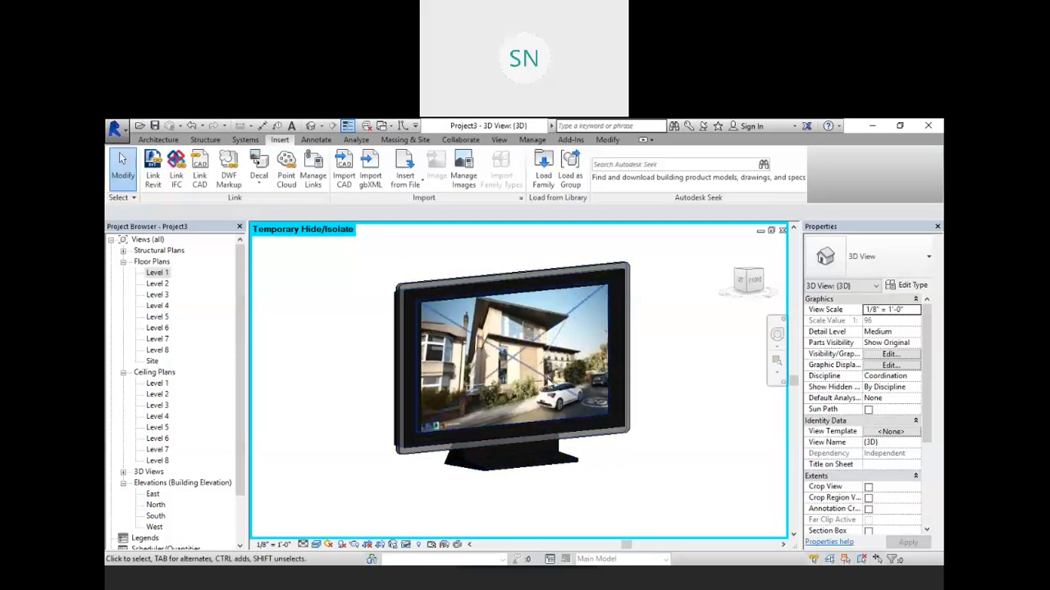
Step: Render the view at Draft quality and close the Rendering dialog
{"action": "scroll", "coordinate": [514, 382], "scroll_direction": "up", "scroll_amount": 1}
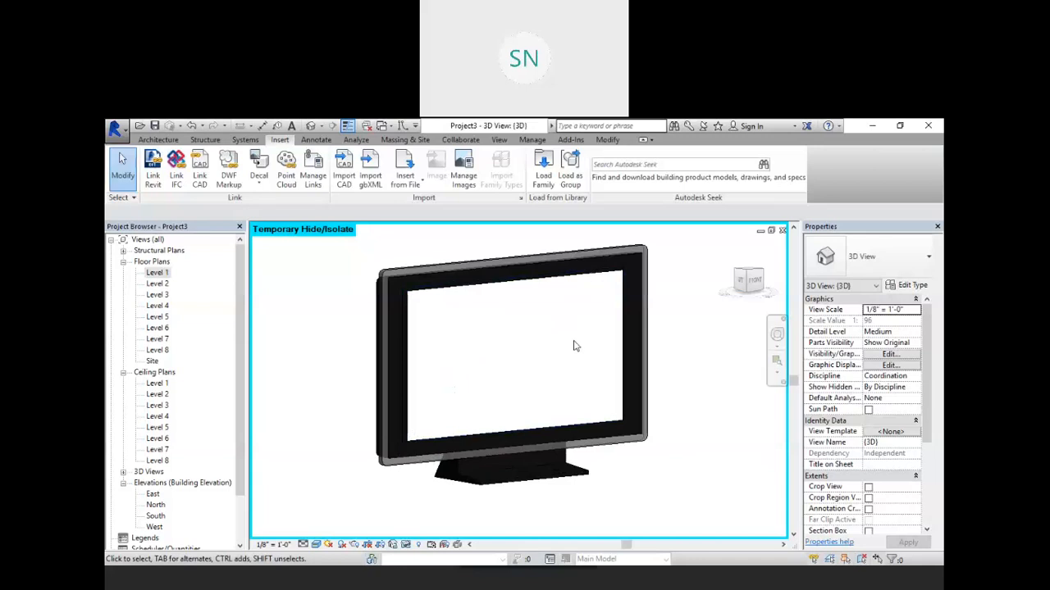
{"action": "key", "text": "r"}
{"action": "key", "text": "r"}
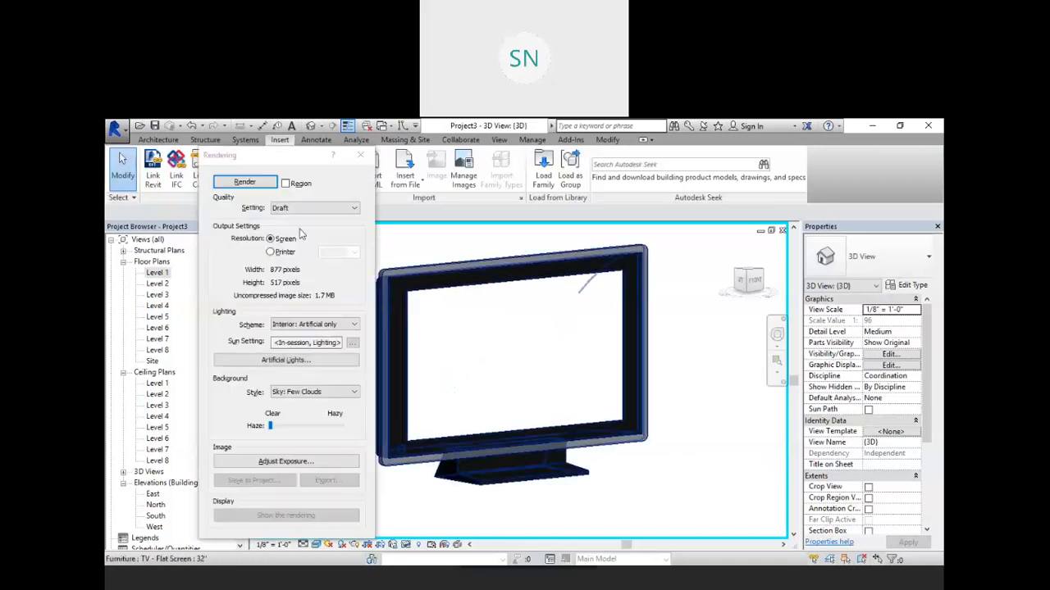
{"action": "left_click", "coordinate": [244, 183]}
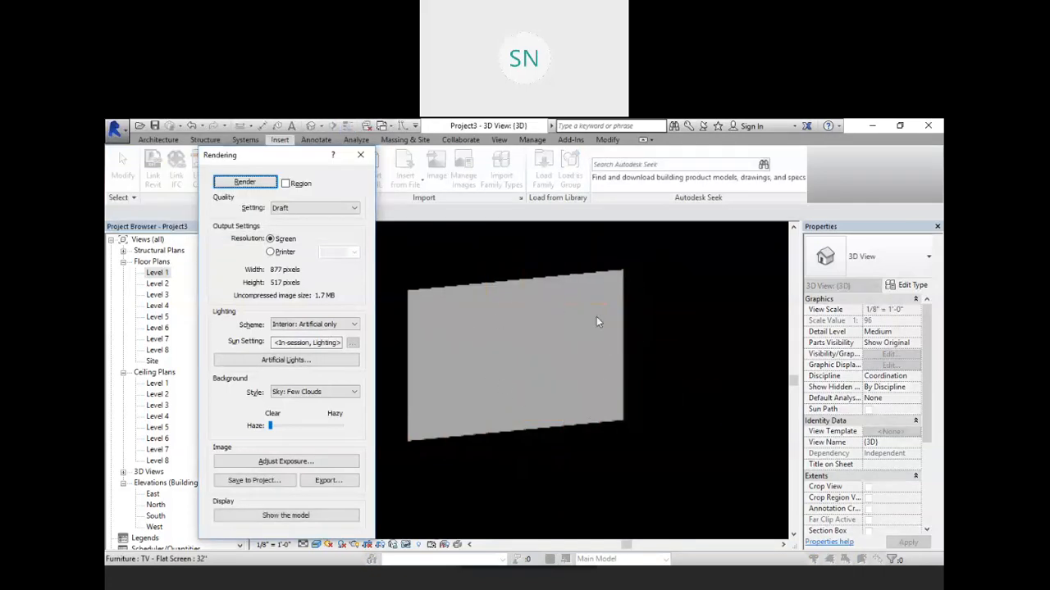
{"action": "left_click", "coordinate": [360, 154]}
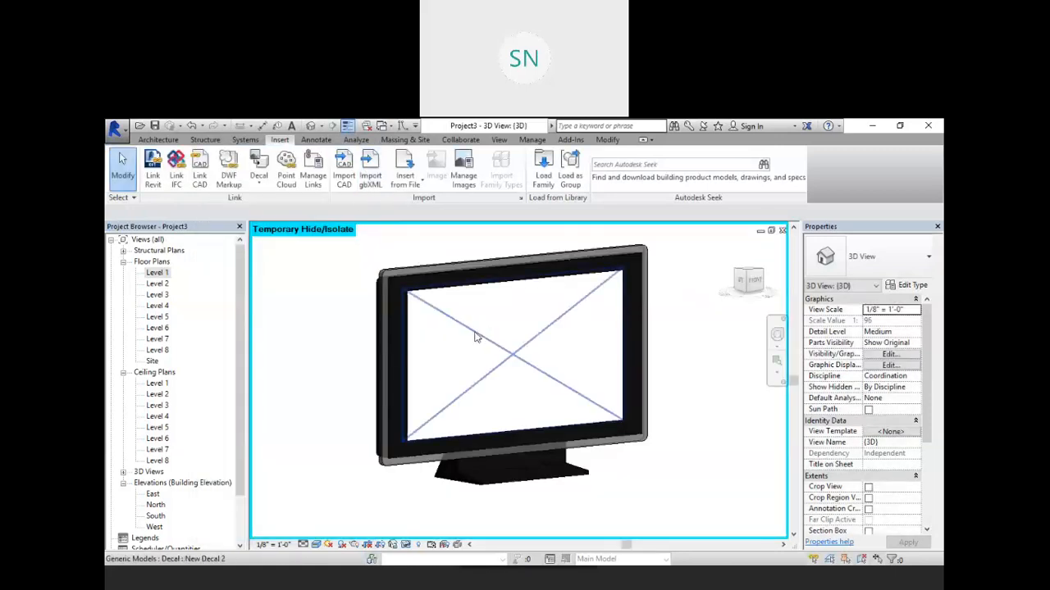
Step: Set the luminance of the New Decal 2 decal type back to Not illuminated
{"action": "left_click", "coordinate": [263, 184]}
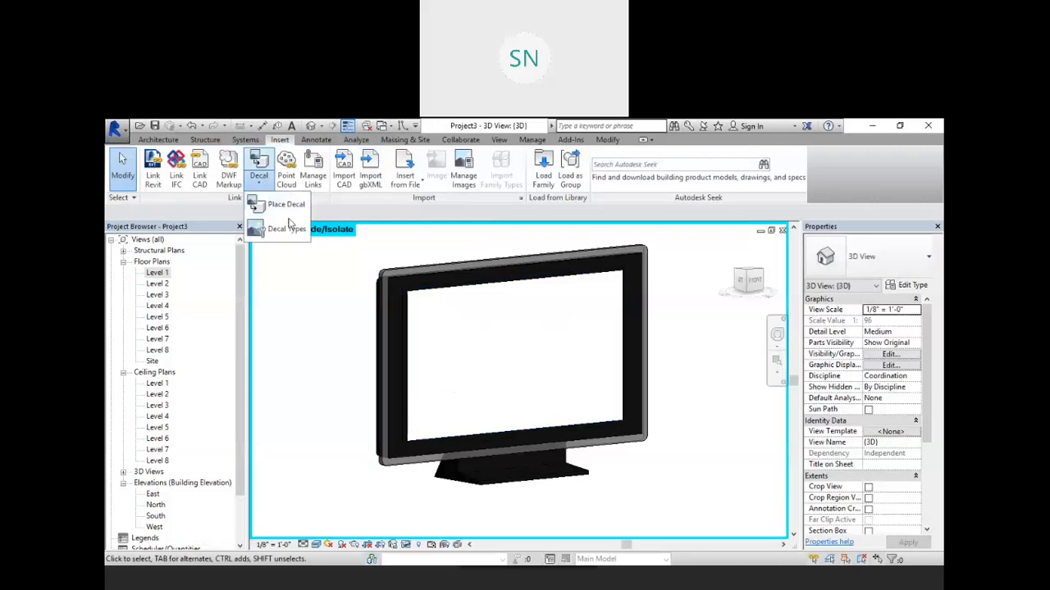
{"action": "left_click", "coordinate": [289, 233]}
{"action": "left_click", "coordinate": [324, 232]}
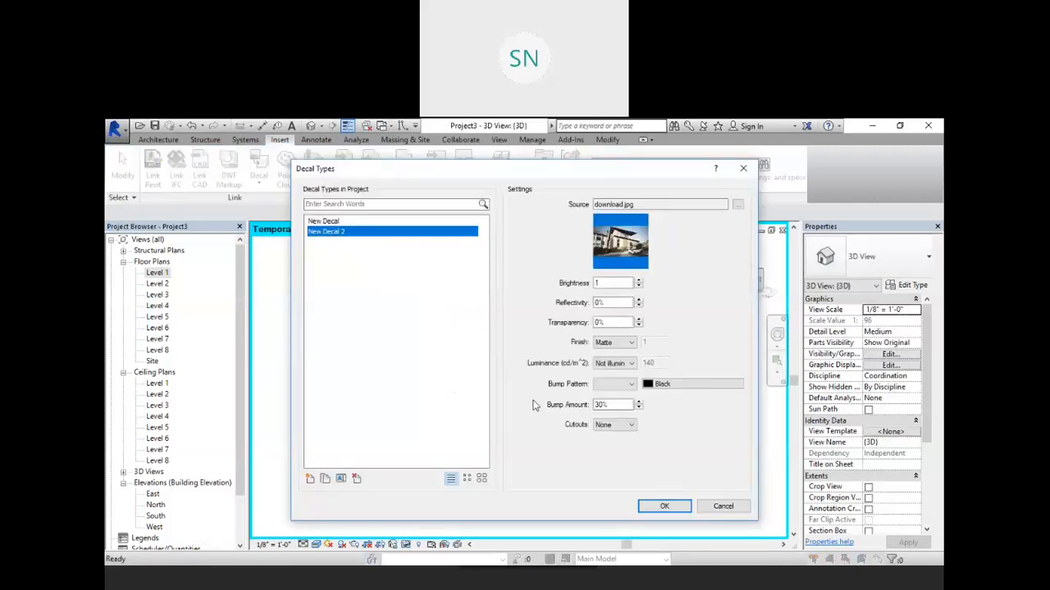
{"action": "left_click", "coordinate": [631, 364]}
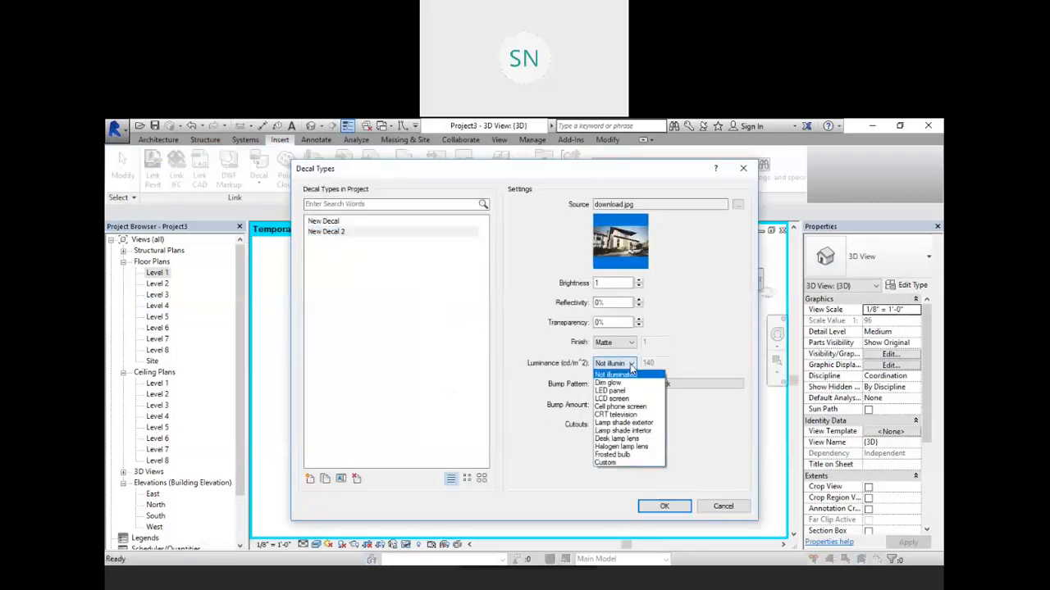
{"action": "left_click", "coordinate": [617, 375]}
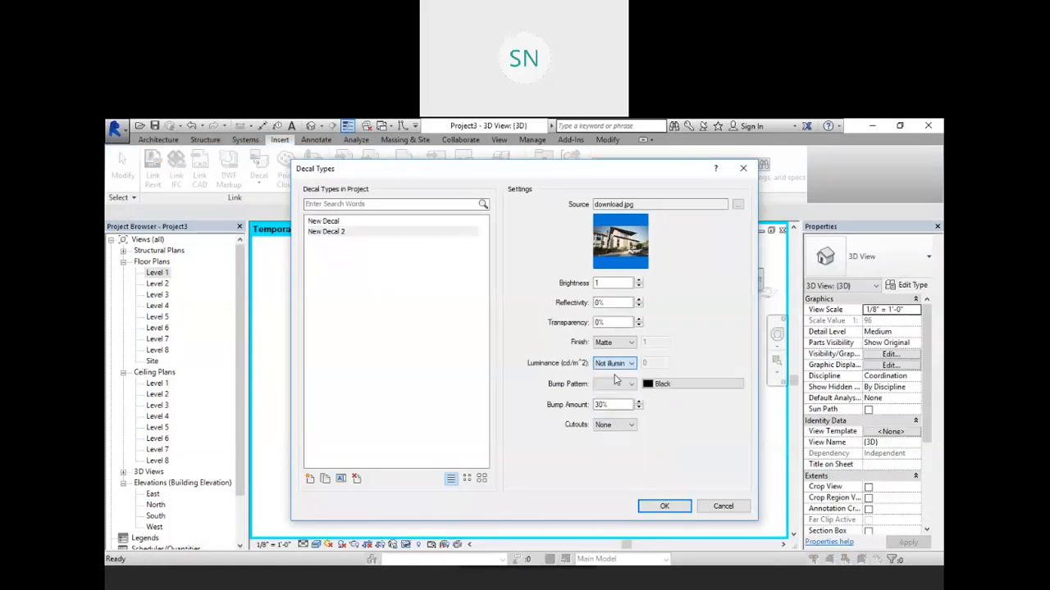
{"action": "left_click", "coordinate": [662, 508]}
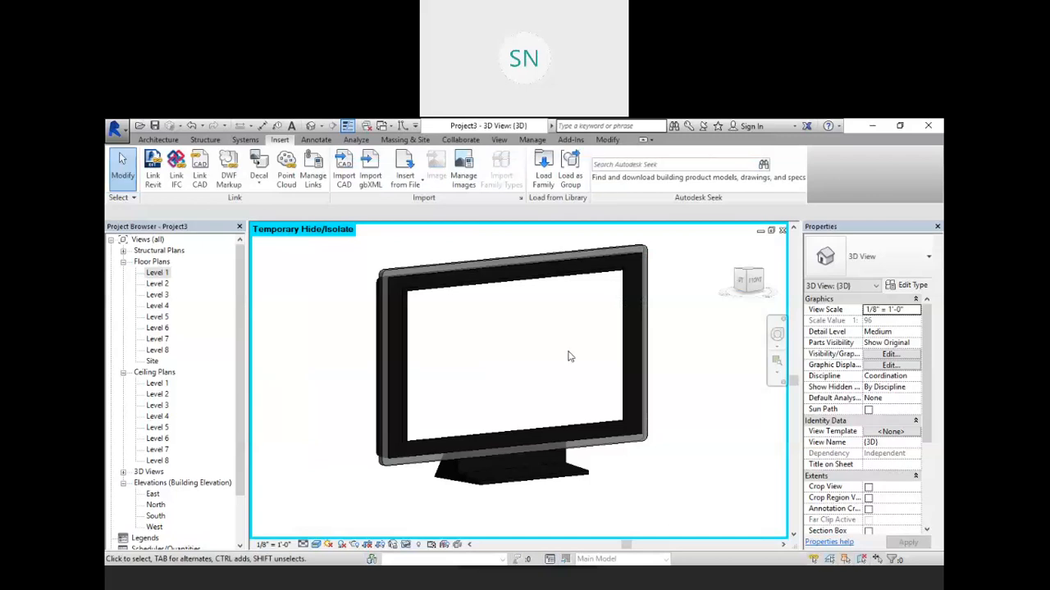
Step: Select the TV together with its screen decal and delete them
{"action": "left_click", "coordinate": [538, 339]}
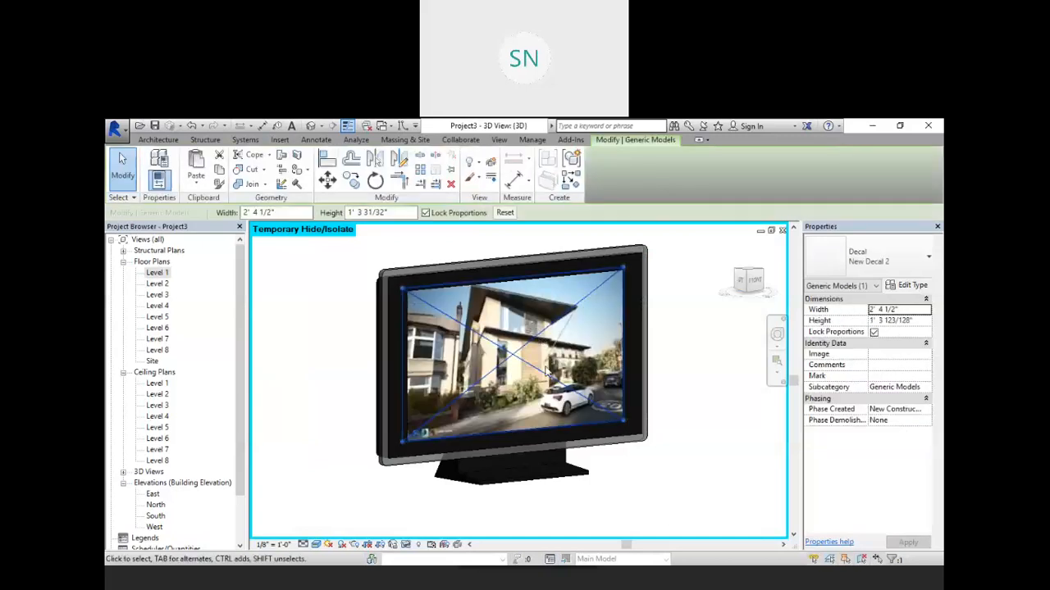
{"action": "key", "text": "Escape"}
{"action": "left_click", "coordinate": [685, 377]}
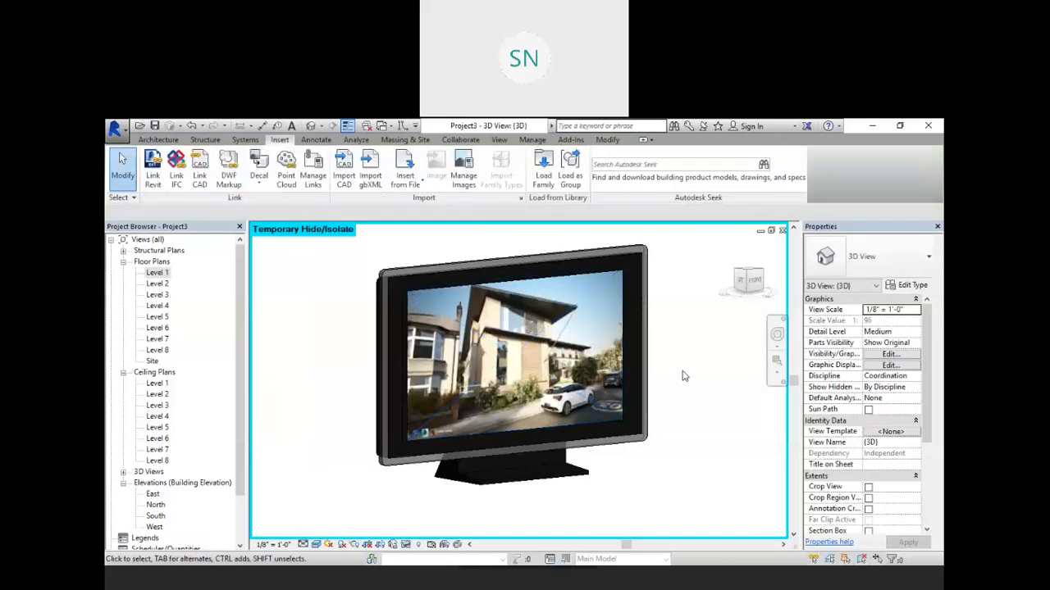
{"action": "scroll", "coordinate": [685, 376], "scroll_direction": "down", "scroll_amount": 8}
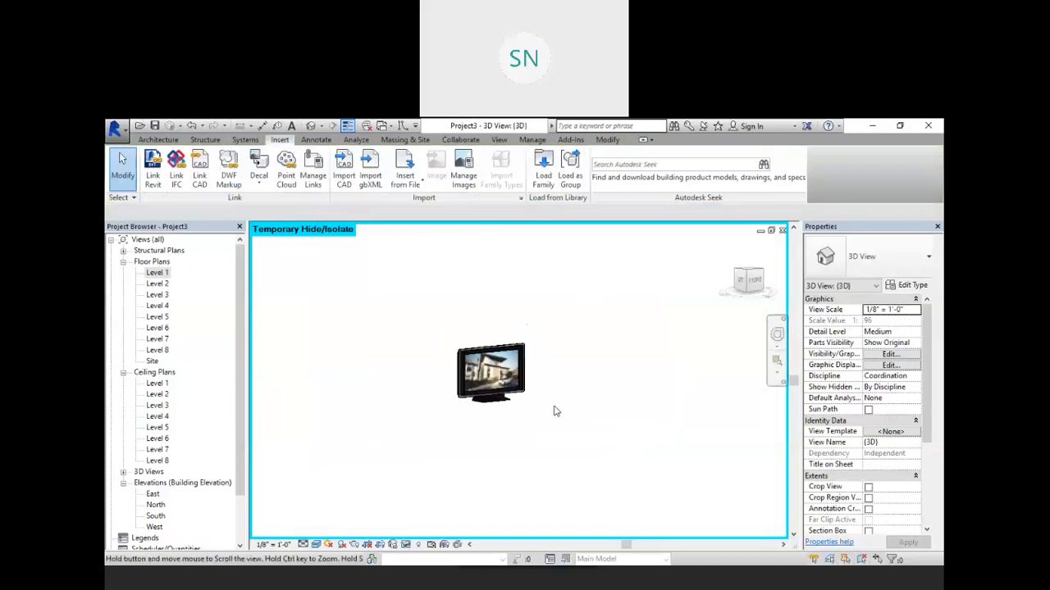
{"action": "scroll", "coordinate": [579, 415], "scroll_direction": "down", "scroll_amount": 1}
{"action": "middle_click_drag", "start_coordinate": [651, 443], "coordinate": [513, 436]}
{"action": "scroll", "coordinate": [534, 431], "scroll_direction": "down", "scroll_amount": 2}
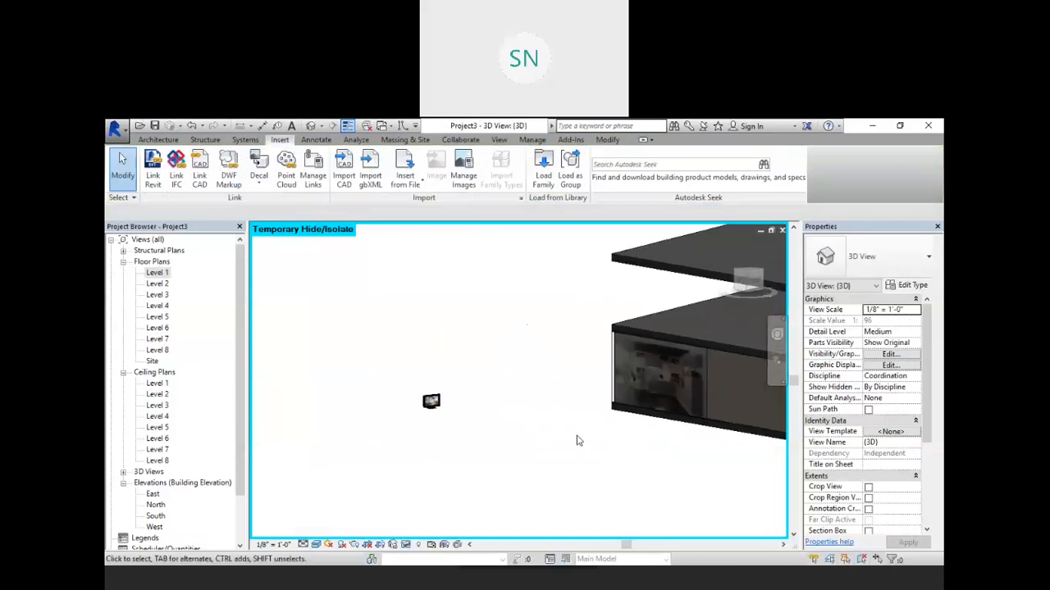
{"action": "scroll", "coordinate": [446, 436], "scroll_direction": "up", "scroll_amount": 8}
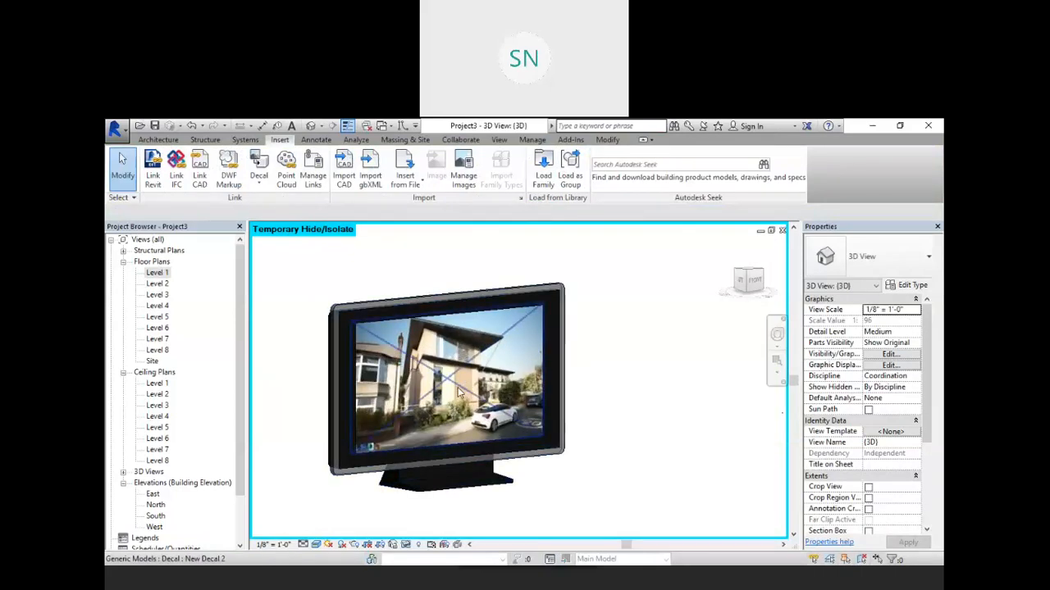
{"action": "scroll", "coordinate": [459, 388], "scroll_direction": "down", "scroll_amount": 3}
{"action": "scroll", "coordinate": [459, 389], "scroll_direction": "down", "scroll_amount": 3}
{"action": "left_click_drag", "start_coordinate": [525, 332], "coordinate": [374, 456]}
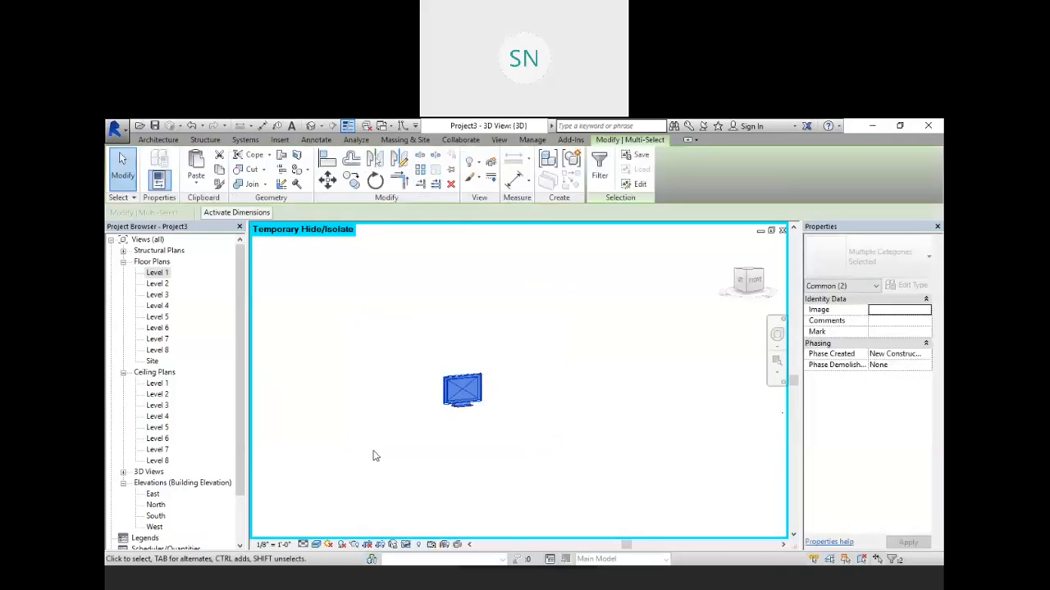
{"action": "key", "text": "Delete"}
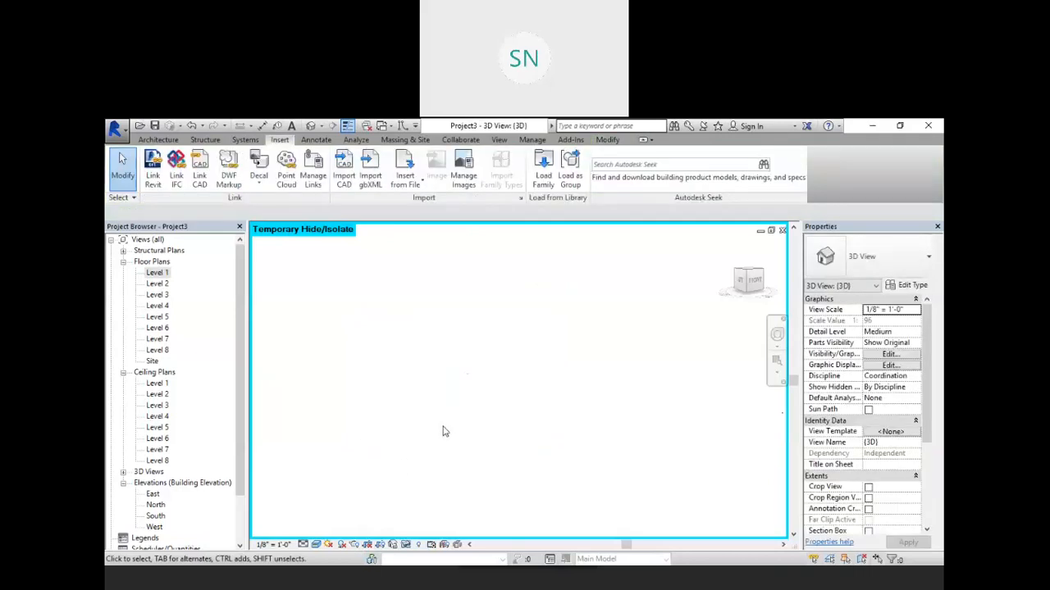
Step: Examine the building model in the 3D view
{"action": "scroll", "coordinate": [442, 430], "scroll_direction": "down", "scroll_amount": 5}
{"action": "scroll", "coordinate": [708, 398], "scroll_direction": "up", "scroll_amount": 3}
{"action": "scroll", "coordinate": [666, 435], "scroll_direction": "down", "scroll_amount": 1}
{"action": "middle_click_drag", "start_coordinate": [665, 434], "coordinate": [586, 443]}
{"action": "scroll", "coordinate": [585, 443], "scroll_direction": "down", "scroll_amount": 2}
{"action": "middle_click_drag", "start_coordinate": [657, 472], "coordinate": [607, 477]}
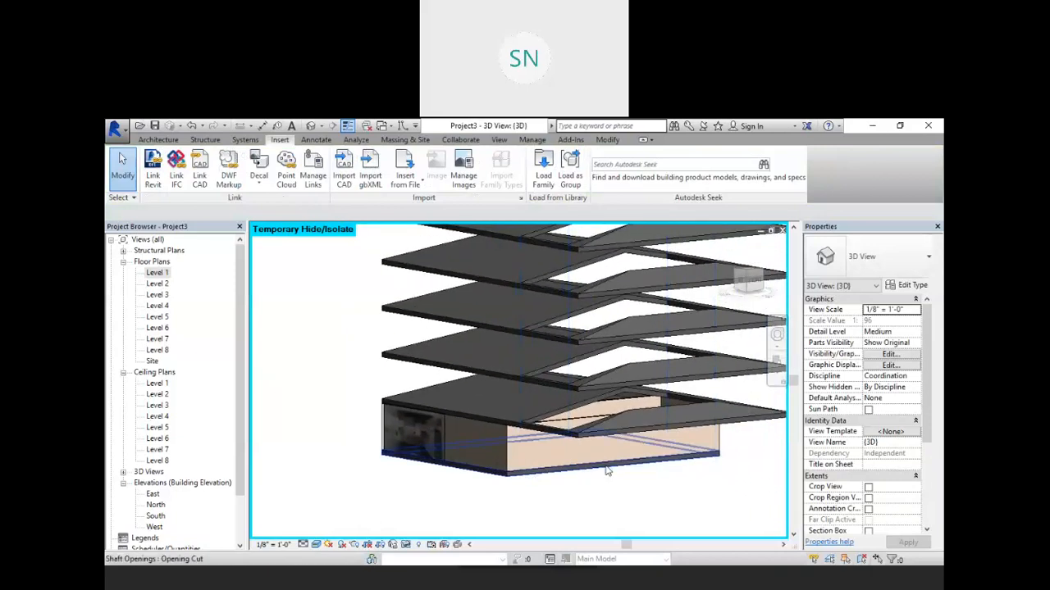
{"action": "scroll", "coordinate": [462, 450], "scroll_direction": "up", "scroll_amount": 3}
{"action": "scroll", "coordinate": [463, 450], "scroll_direction": "up", "scroll_amount": 2}
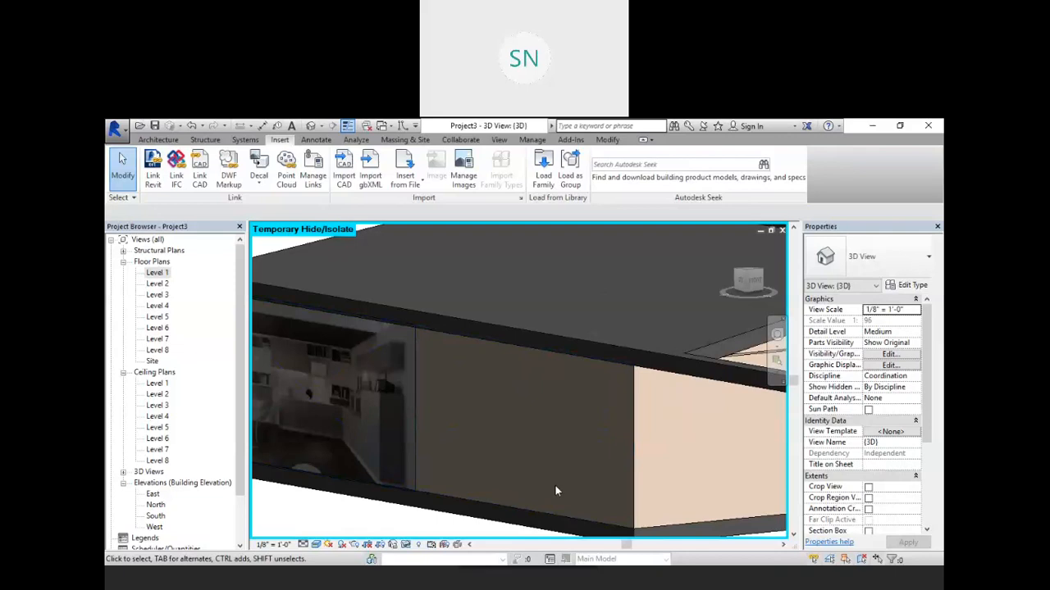
{"action": "scroll", "coordinate": [555, 485], "scroll_direction": "down", "scroll_amount": 3}
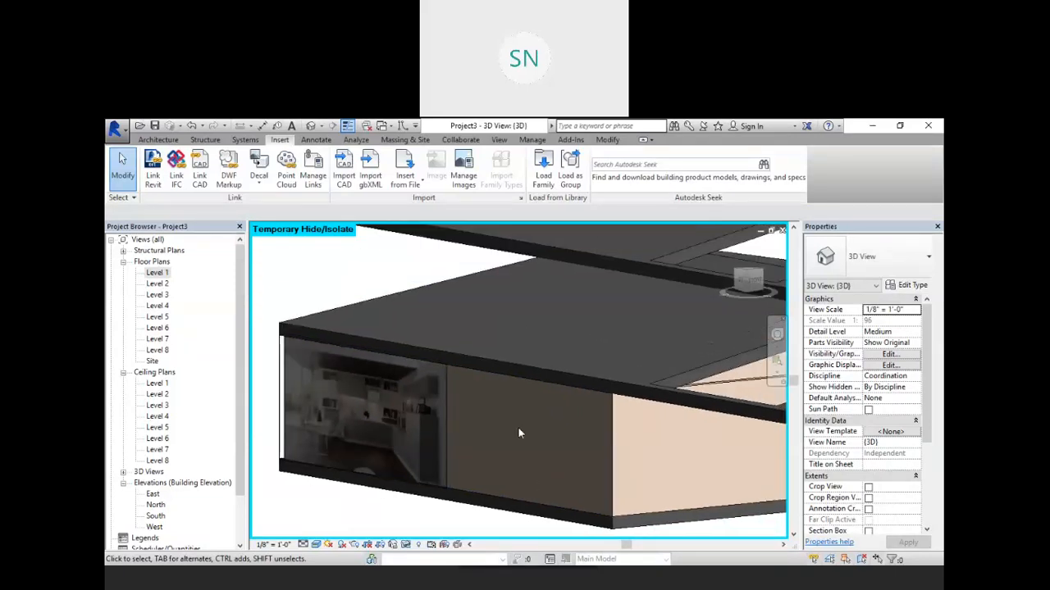
{"action": "scroll", "coordinate": [541, 447], "scroll_direction": "down", "scroll_amount": 2}
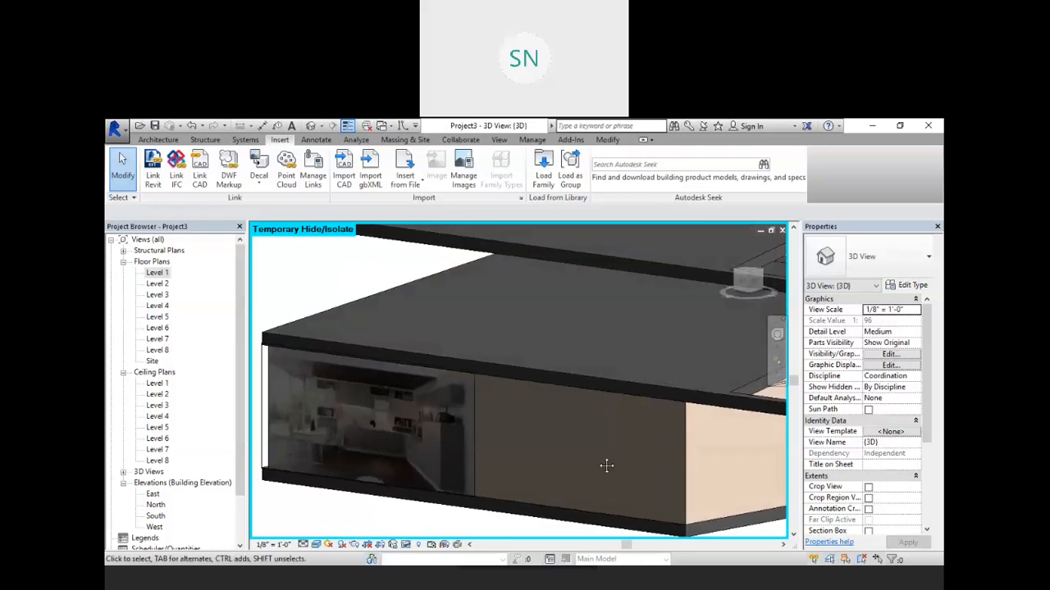
{"action": "scroll", "coordinate": [566, 454], "scroll_direction": "up", "scroll_amount": 2}
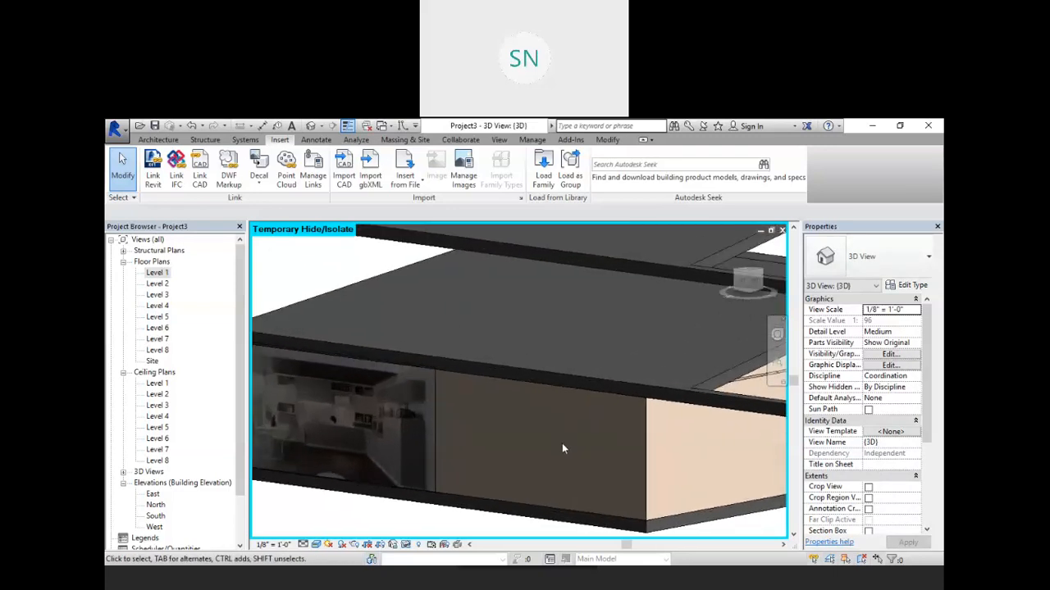
{"action": "scroll", "coordinate": [533, 424], "scroll_direction": "up", "scroll_amount": 1}
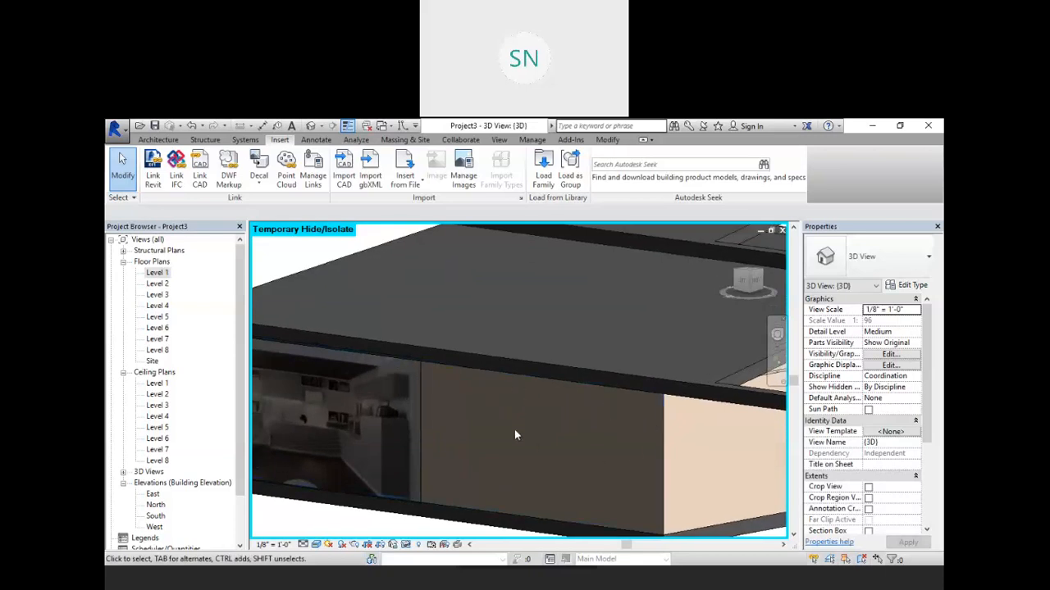
{"action": "left_click", "coordinate": [159, 140]}
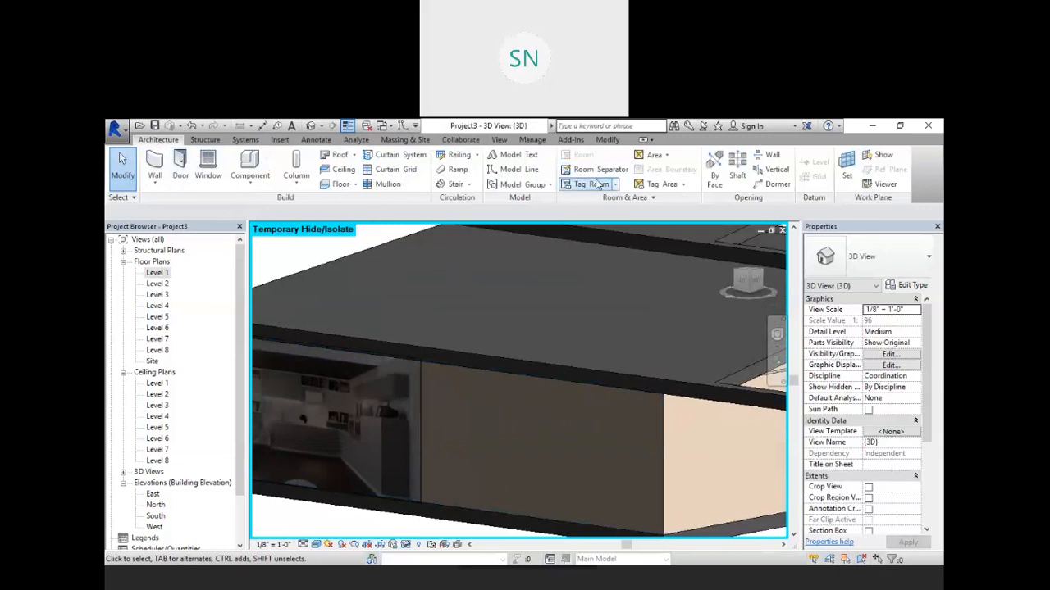
{"action": "left_click", "coordinate": [518, 158]}
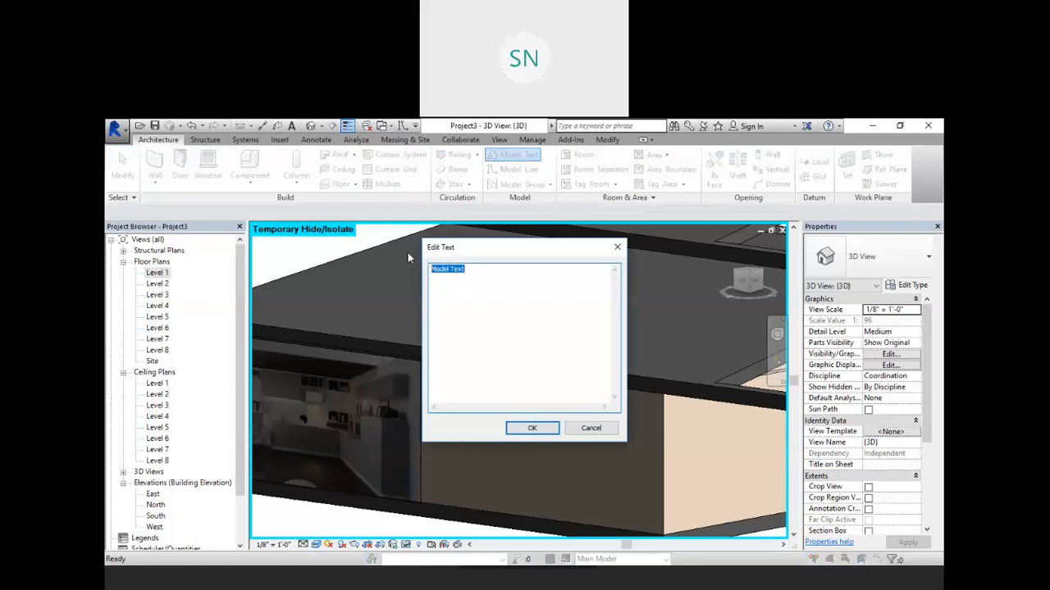
{"action": "type", "text": "SAI CAD"}
{"action": "left_click", "coordinate": [529, 429]}
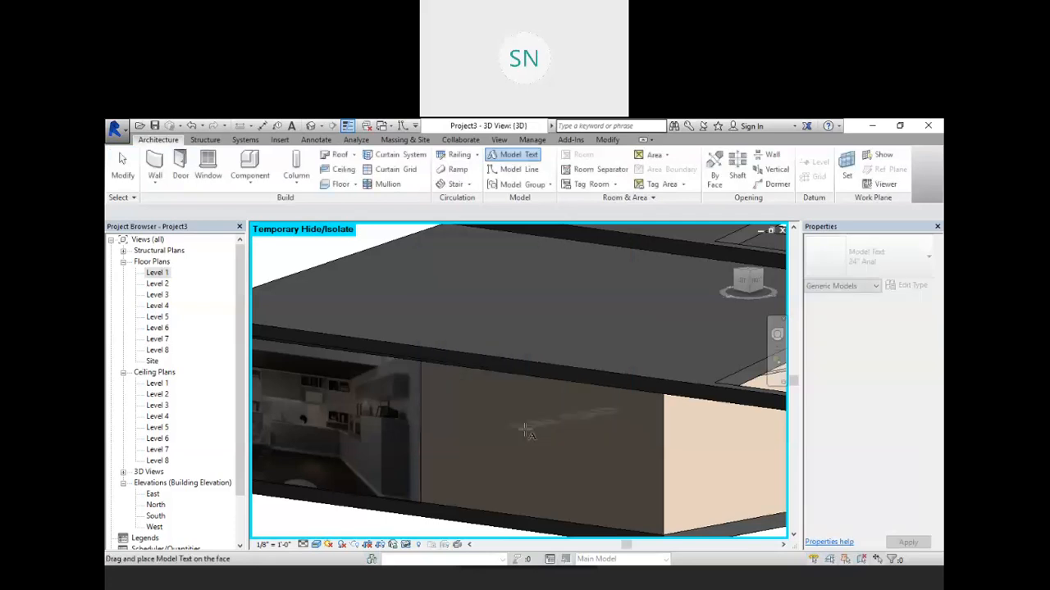
{"action": "scroll", "coordinate": [525, 428], "scroll_direction": "down", "scroll_amount": 2}
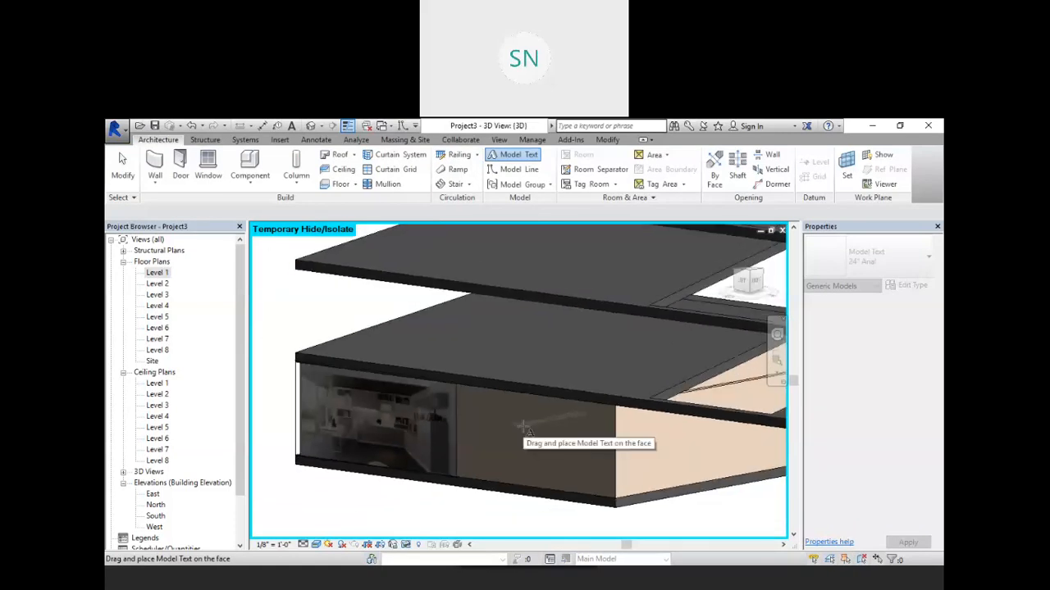
{"action": "scroll", "coordinate": [529, 430], "scroll_direction": "down", "scroll_amount": 2}
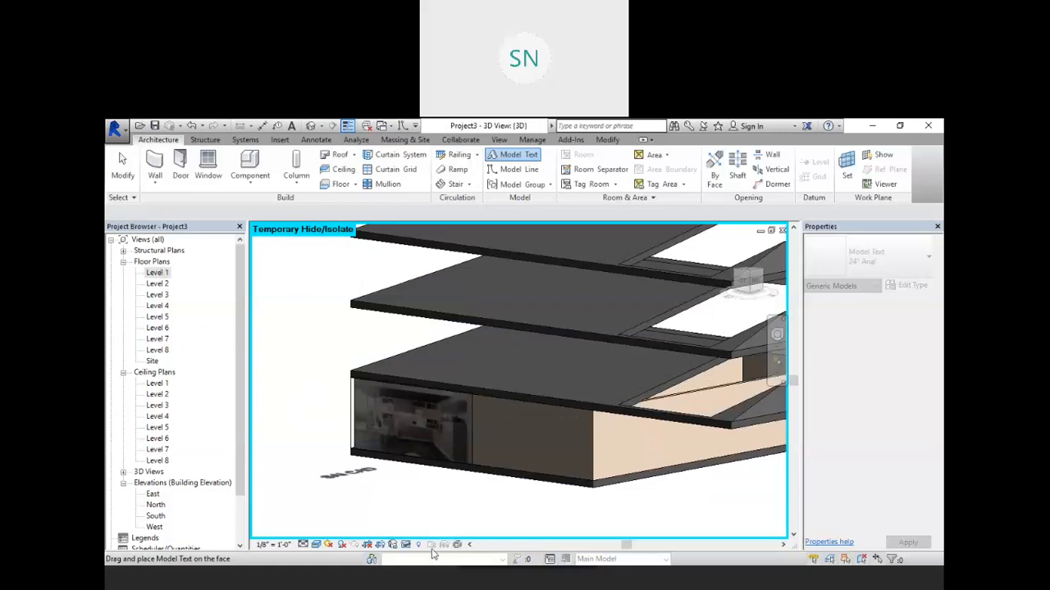
Step: Set the work plane by picking the wall face beneath the roof slab
{"action": "left_click", "coordinate": [847, 168]}
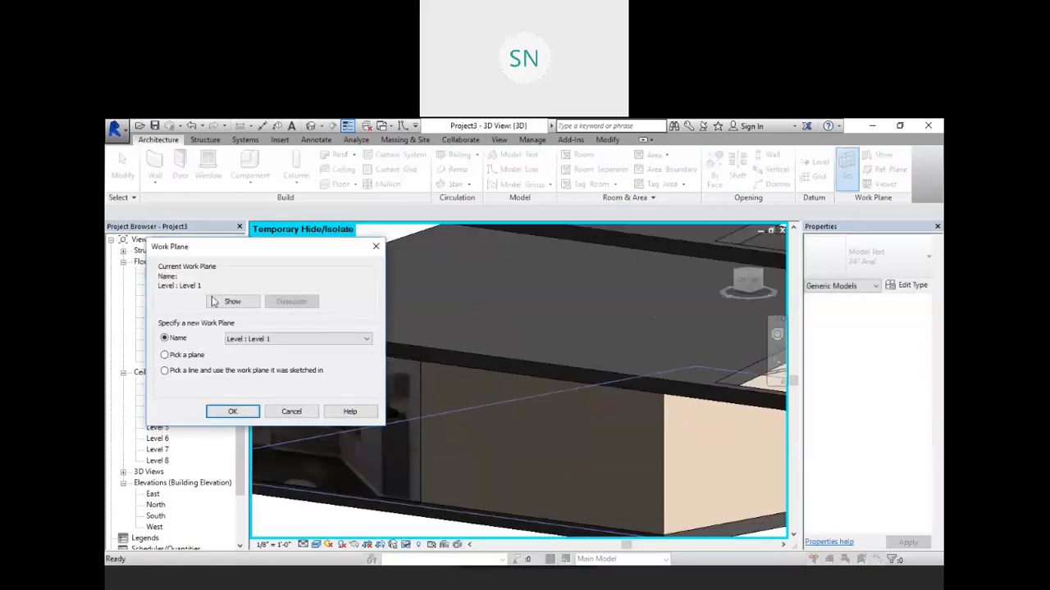
{"action": "left_click", "coordinate": [232, 410]}
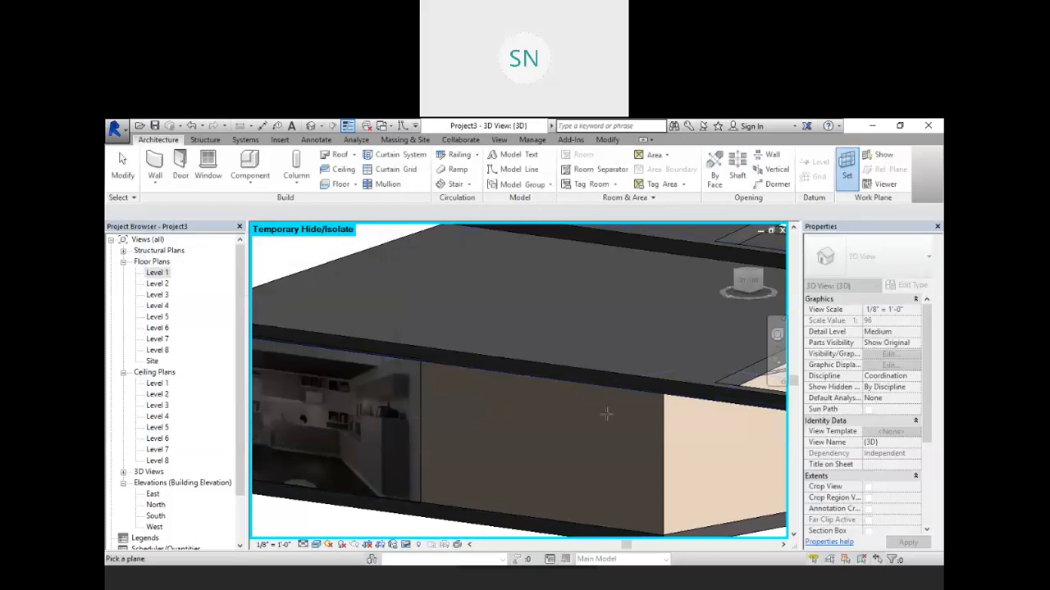
{"action": "left_click", "coordinate": [662, 445]}
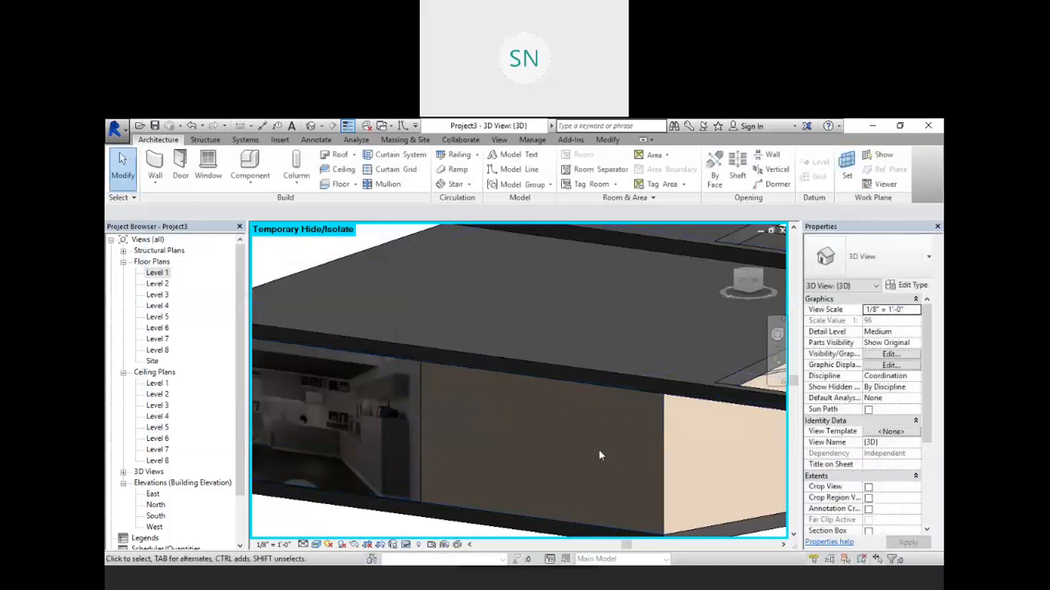
Step: Place model text reading SAI CAD on the picked wall face
{"action": "scroll", "coordinate": [537, 388], "scroll_direction": "down", "scroll_amount": 1}
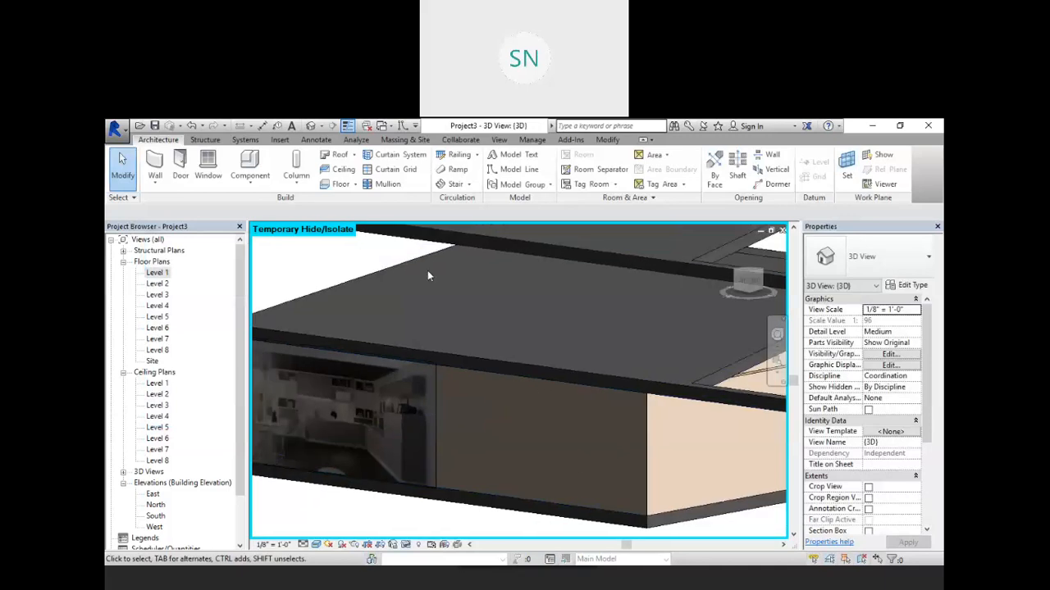
{"action": "left_click", "coordinate": [521, 156]}
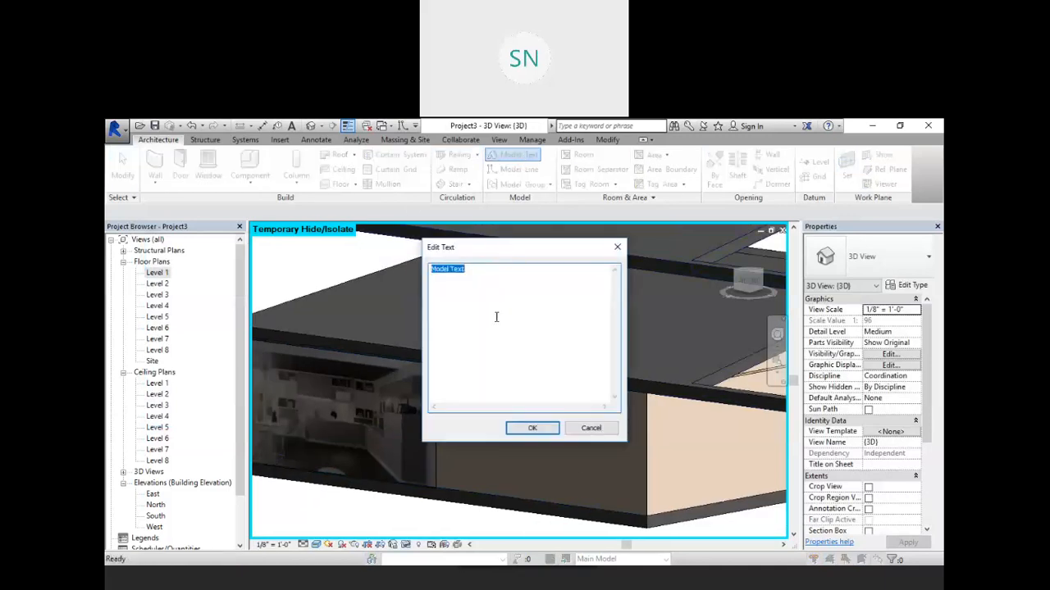
{"action": "type", "text": "SAI CAD"}
{"action": "left_click", "coordinate": [526, 428]}
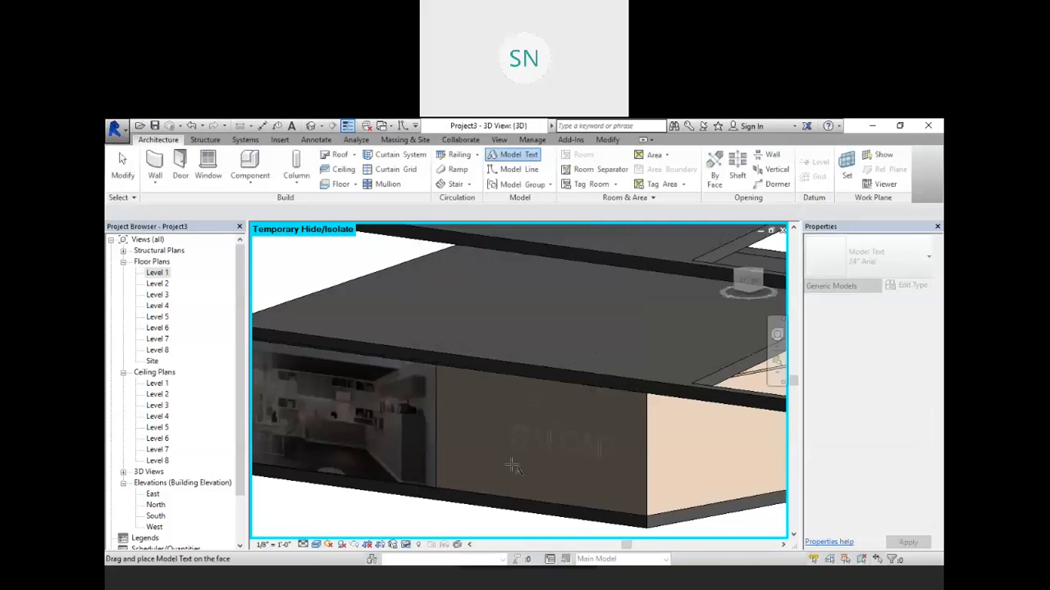
{"action": "left_click", "coordinate": [510, 415]}
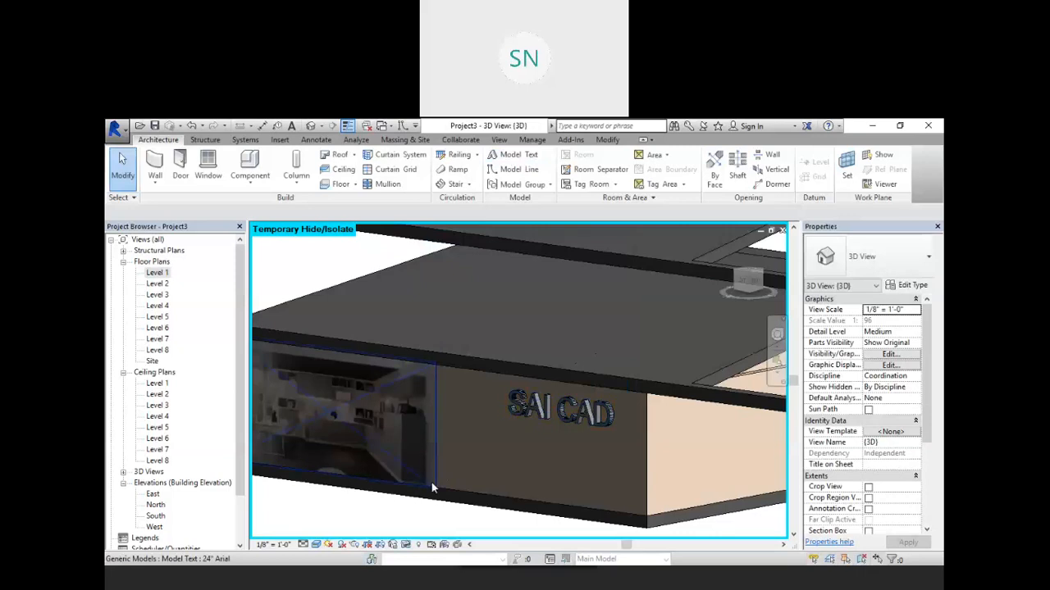
Step: Reset the temporary hide/isolate so all elements show again in the 3D view
{"action": "right_click", "coordinate": [290, 256]}
{"action": "left_click", "coordinate": [320, 263]}
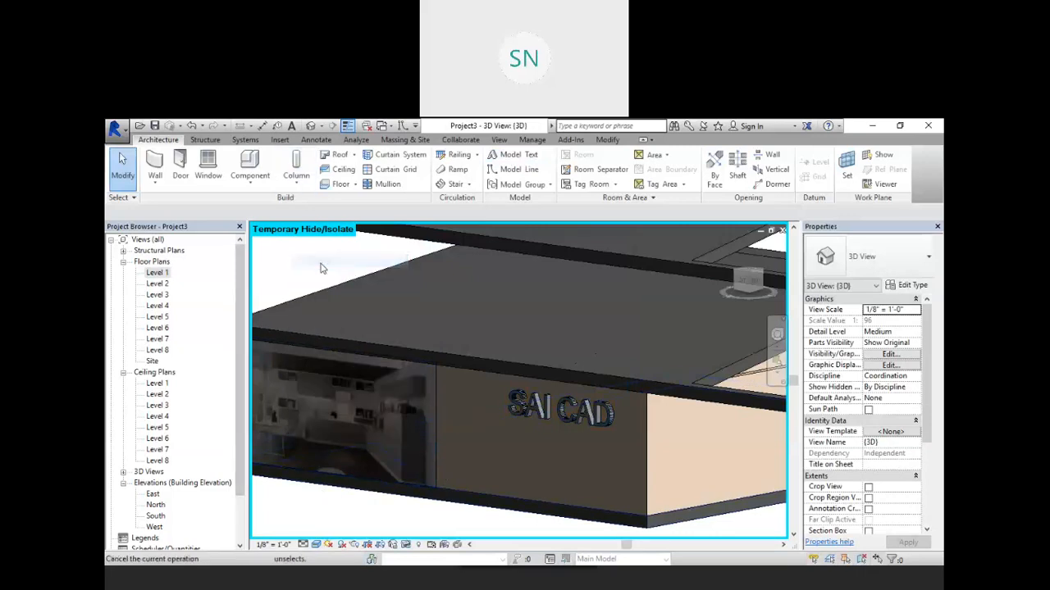
{"action": "left_click", "coordinate": [406, 545]}
{"action": "left_click", "coordinate": [431, 533]}
{"action": "scroll", "coordinate": [541, 407], "scroll_direction": "up", "scroll_amount": 2}
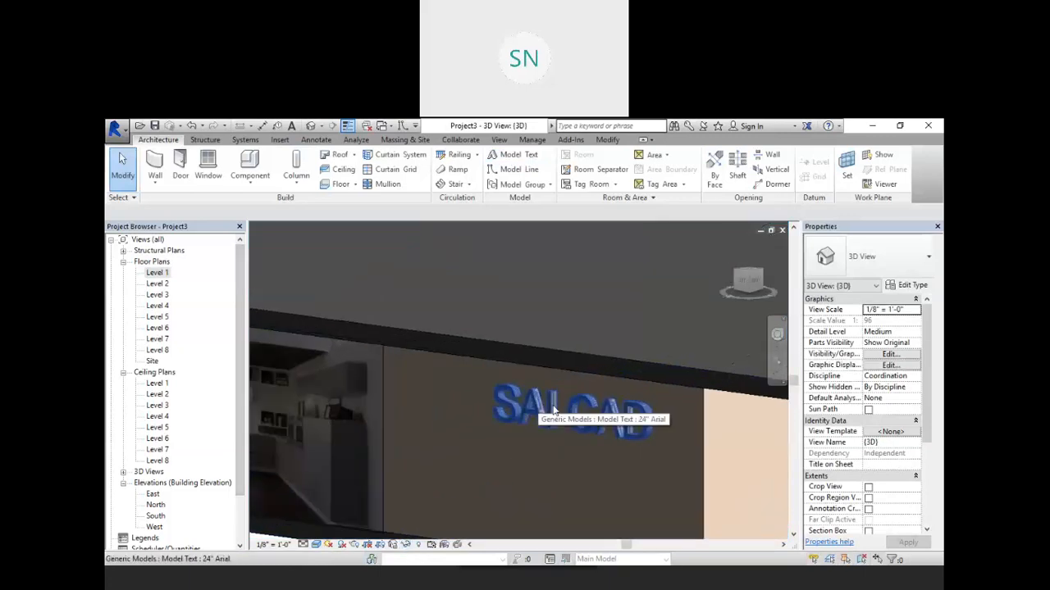
Step: Change the model text type's font to Verdana in its type properties
{"action": "left_click", "coordinate": [551, 401]}
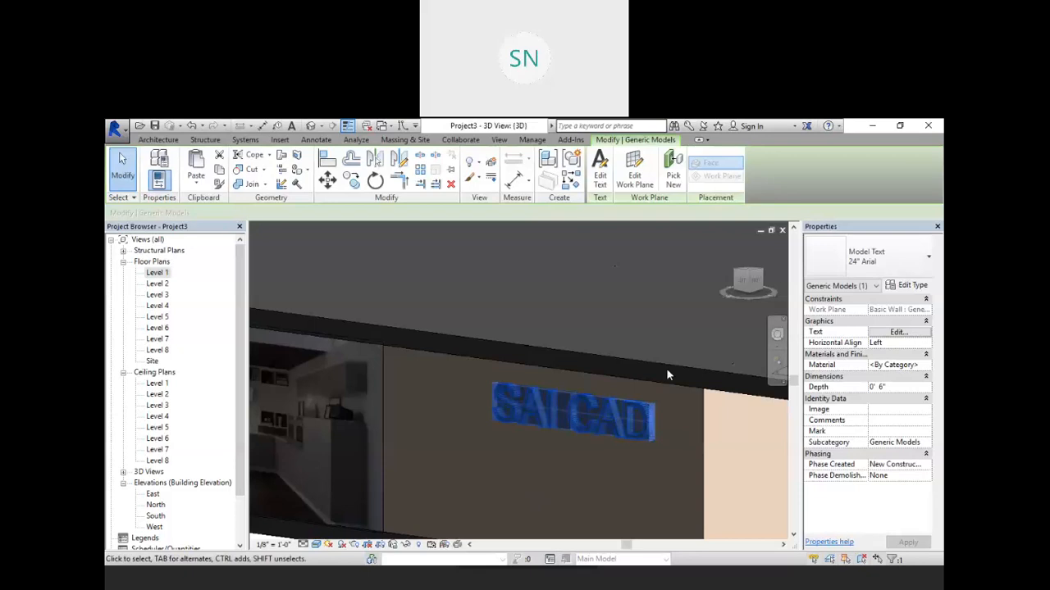
{"action": "left_click", "coordinate": [909, 258]}
{"action": "left_click", "coordinate": [855, 299]}
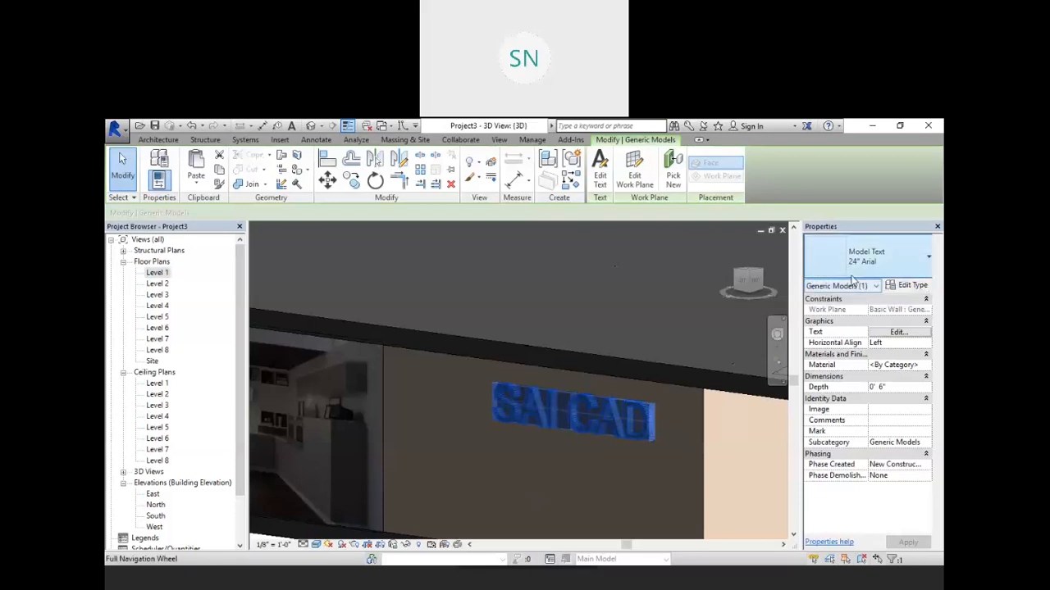
{"action": "left_click", "coordinate": [906, 286]}
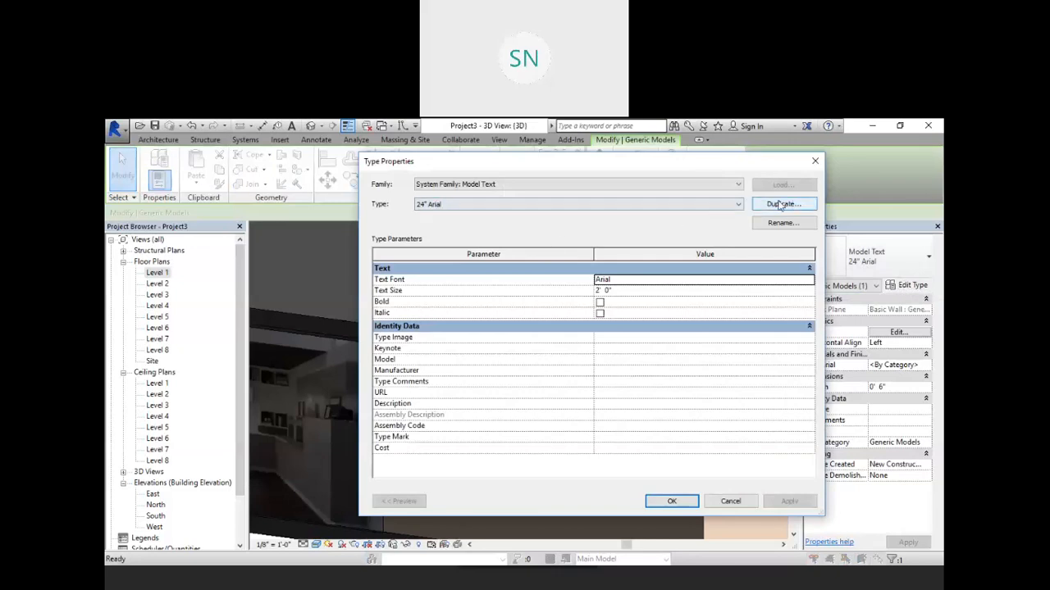
{"action": "left_click", "coordinate": [622, 292]}
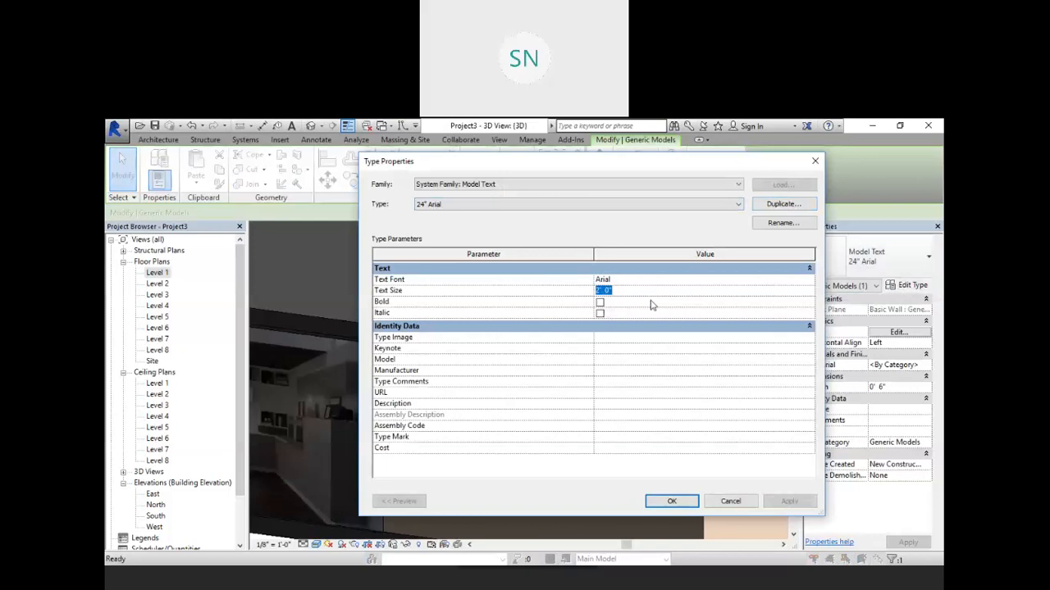
{"action": "left_click", "coordinate": [656, 280]}
{"action": "left_click", "coordinate": [809, 279]}
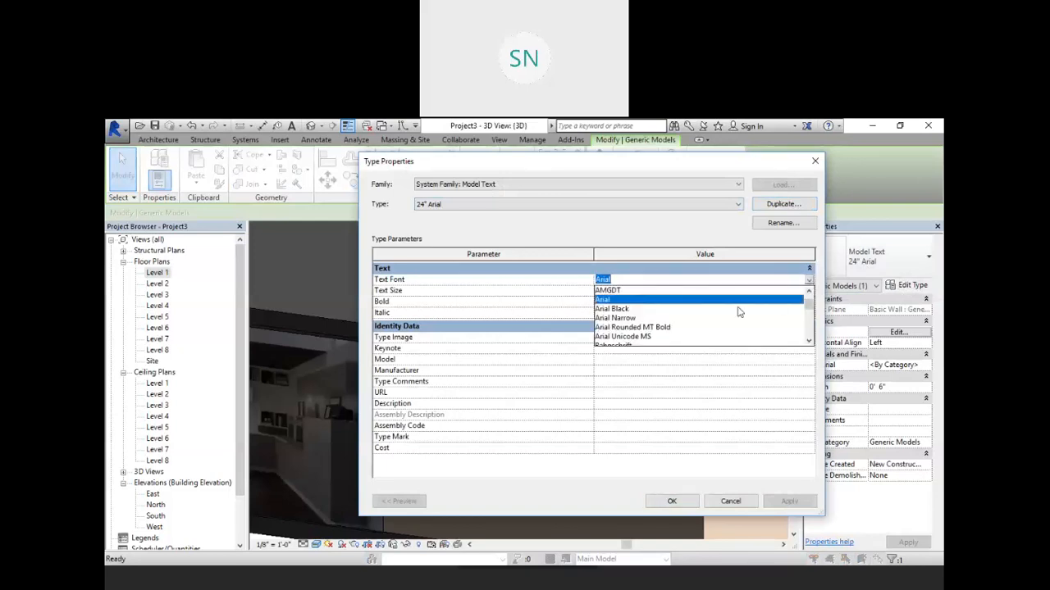
{"action": "scroll", "coordinate": [661, 307], "scroll_direction": "down", "scroll_amount": 15}
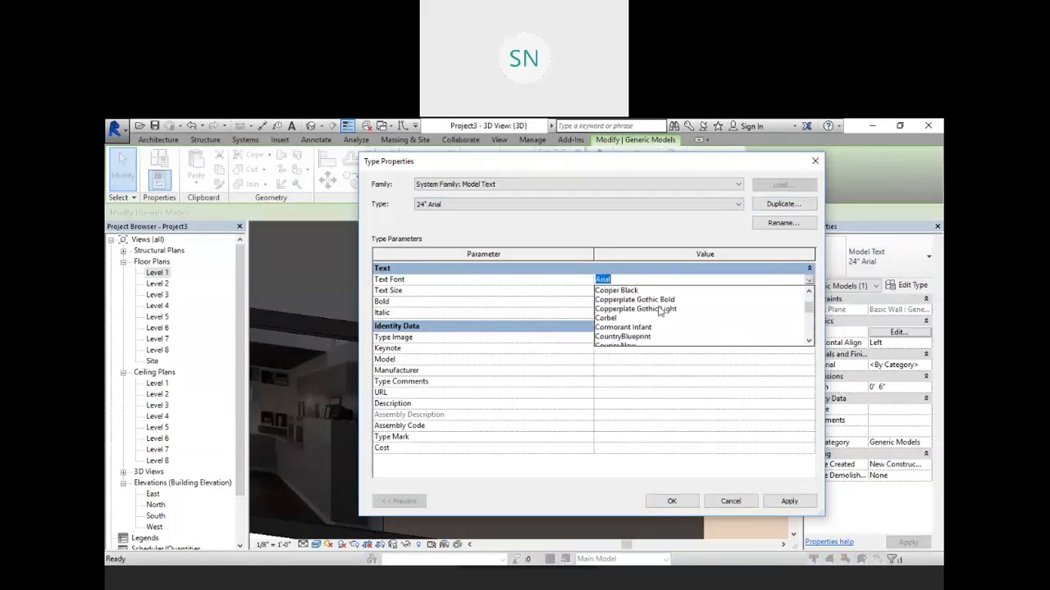
{"action": "scroll", "coordinate": [661, 310], "scroll_direction": "down", "scroll_amount": 20}
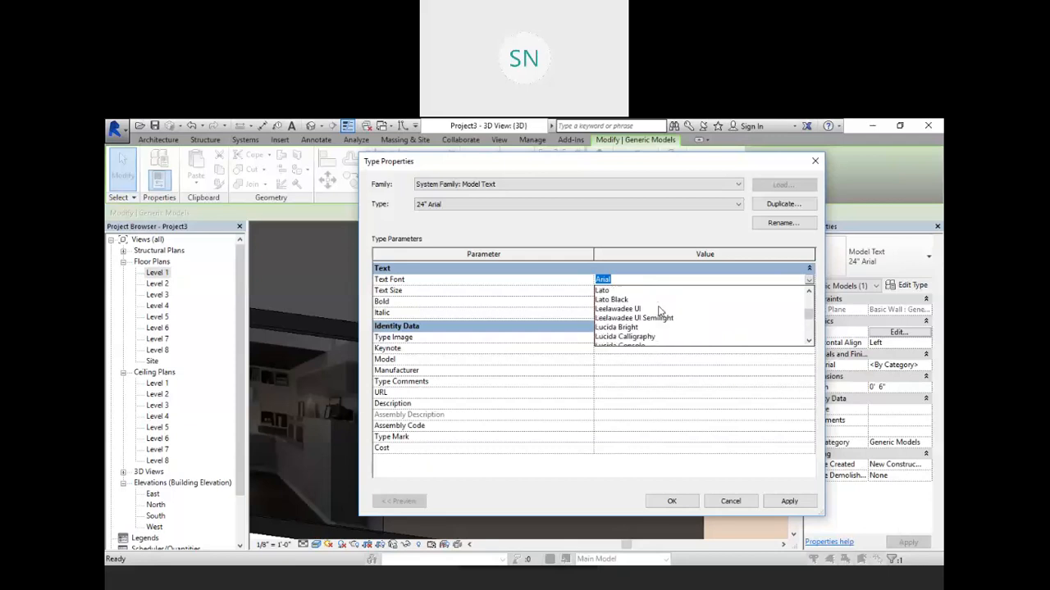
{"action": "scroll", "coordinate": [661, 310], "scroll_direction": "down", "scroll_amount": 20}
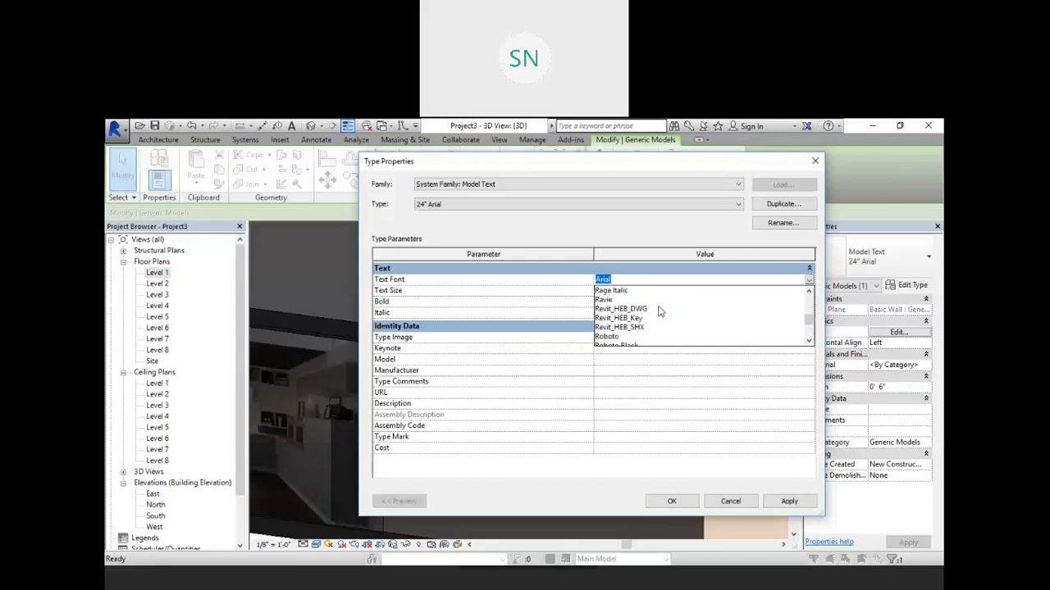
{"action": "scroll", "coordinate": [661, 310], "scroll_direction": "down", "scroll_amount": 20}
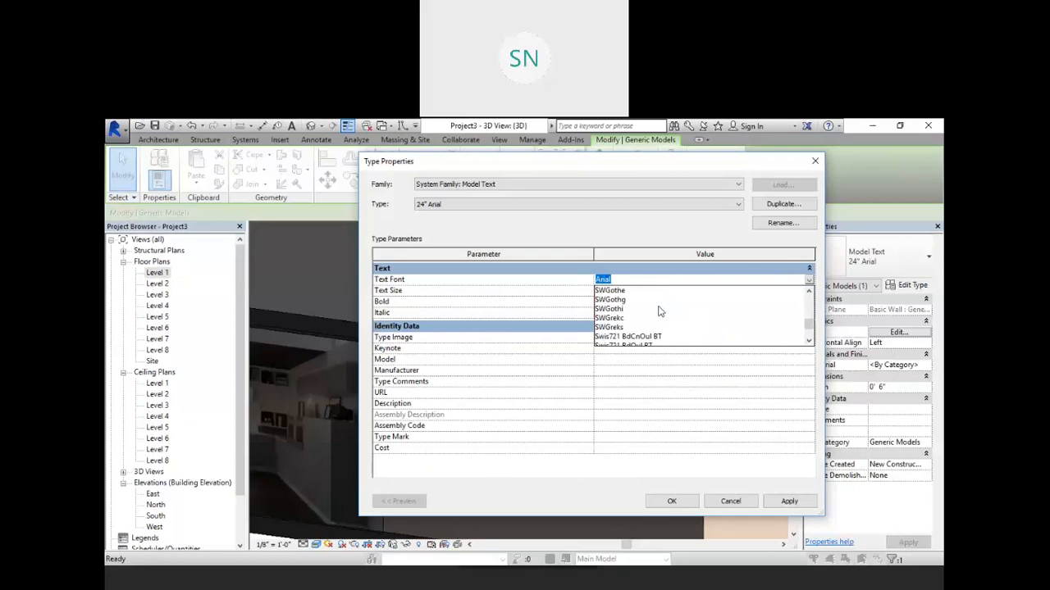
{"action": "scroll", "coordinate": [661, 310], "scroll_direction": "down", "scroll_amount": 15}
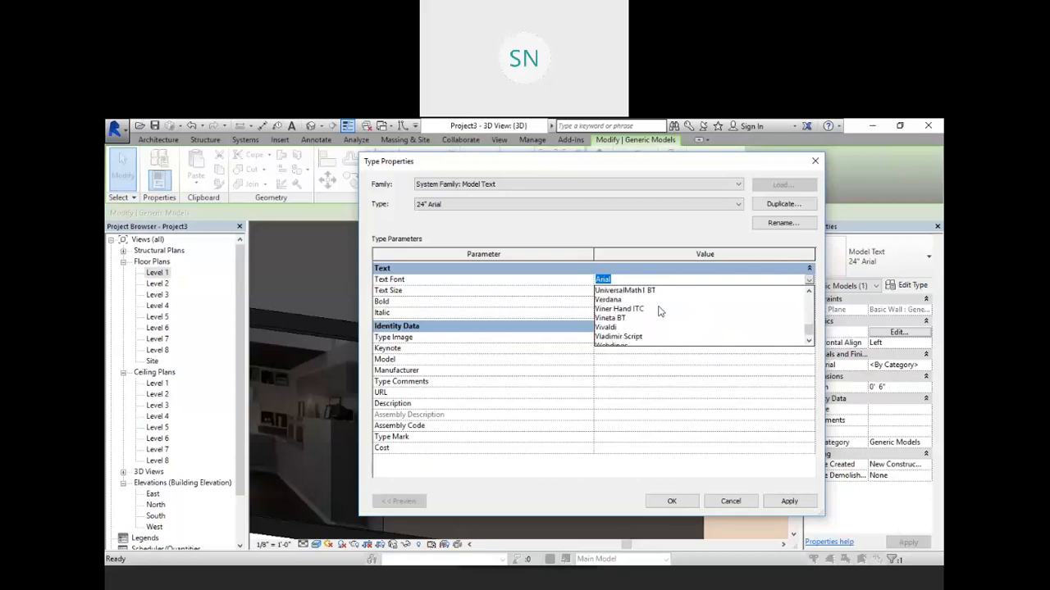
{"action": "left_click", "coordinate": [608, 299]}
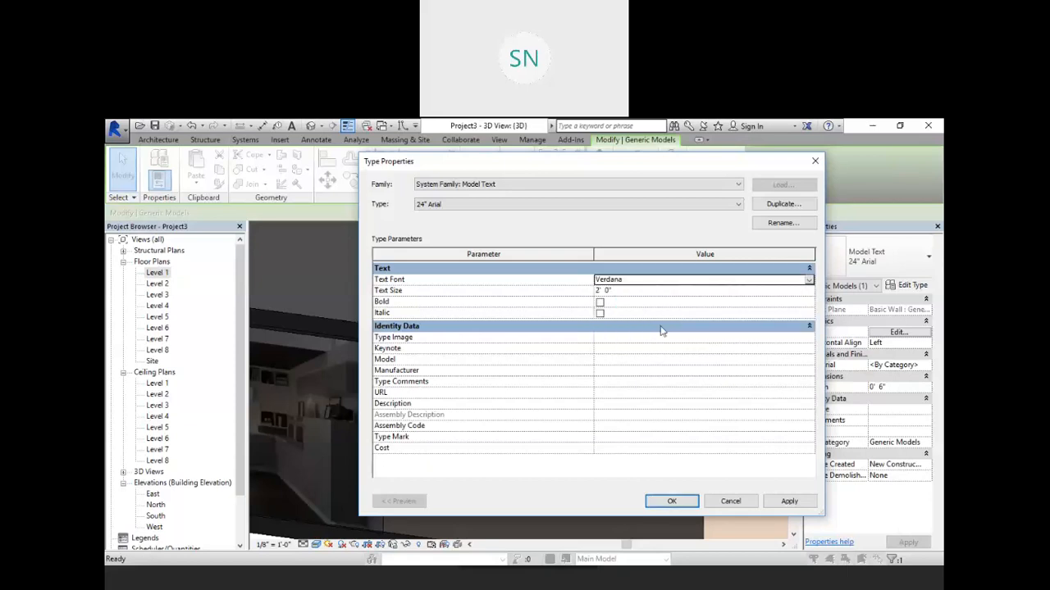
{"action": "left_click", "coordinate": [671, 500]}
Step: Select the SAI CAD model text and set its depth to 0' 2"
{"action": "scroll", "coordinate": [564, 371], "scroll_direction": "down", "scroll_amount": 3}
{"action": "left_click", "coordinate": [541, 490]}
{"action": "scroll", "coordinate": [557, 387], "scroll_direction": "up", "scroll_amount": 2}
{"action": "scroll", "coordinate": [556, 387], "scroll_direction": "up", "scroll_amount": 2}
{"action": "left_click", "coordinate": [559, 387]}
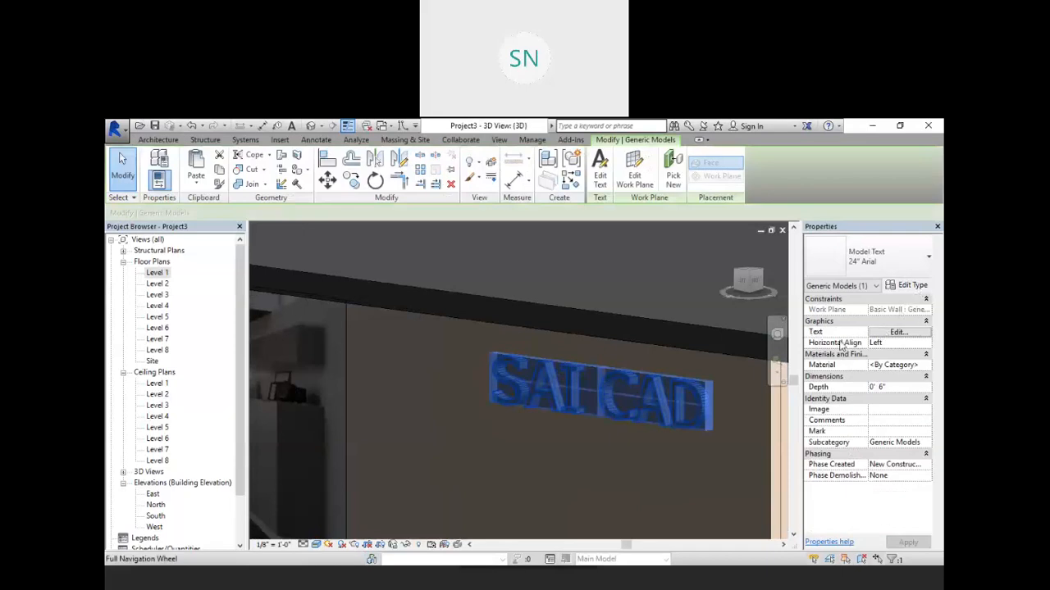
{"action": "left_click", "coordinate": [899, 332]}
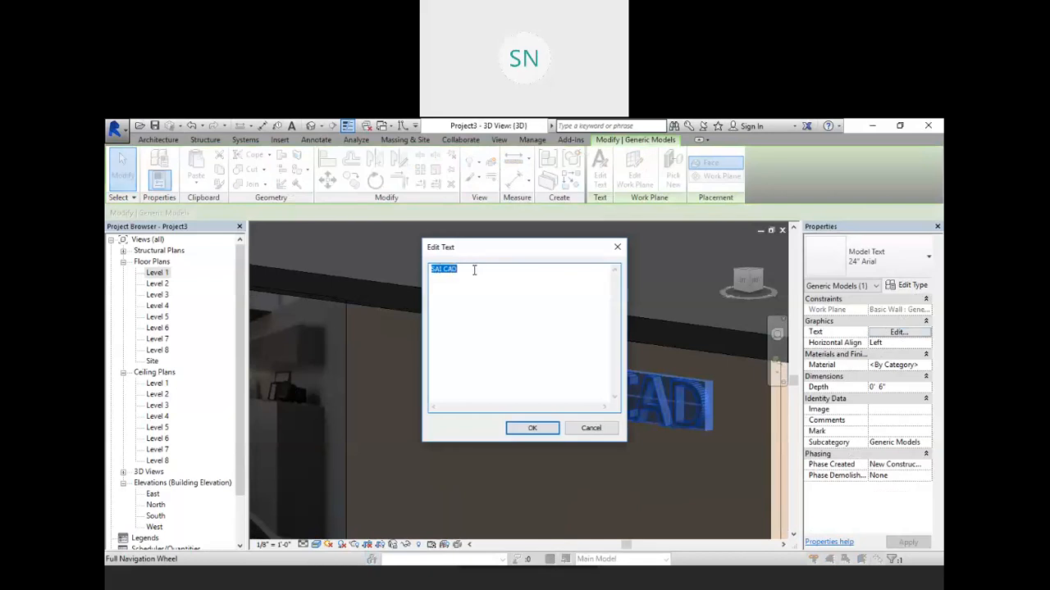
{"action": "left_click", "coordinate": [532, 428]}
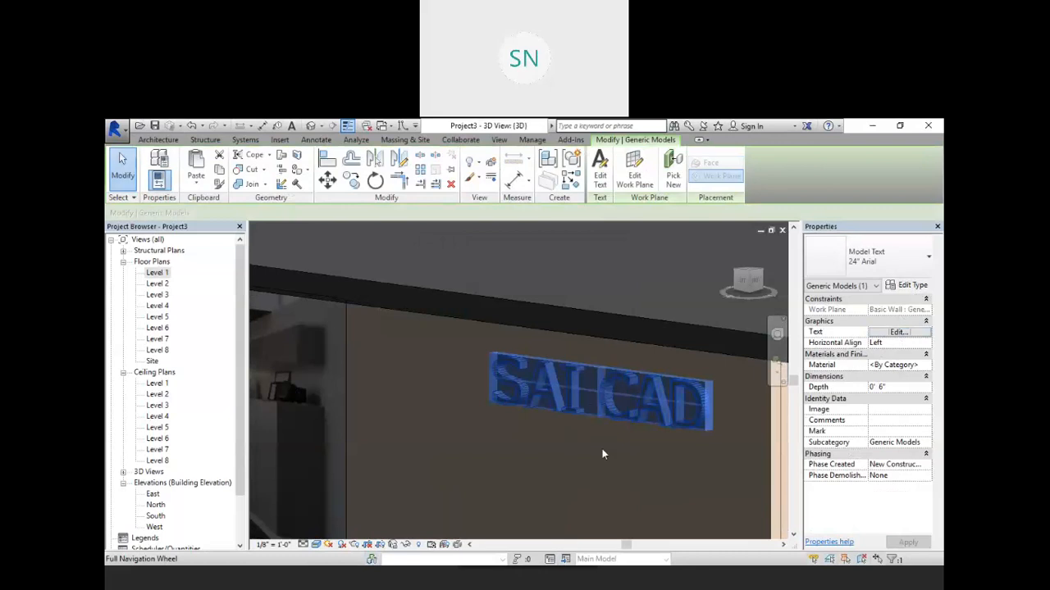
{"action": "left_click", "coordinate": [894, 387]}
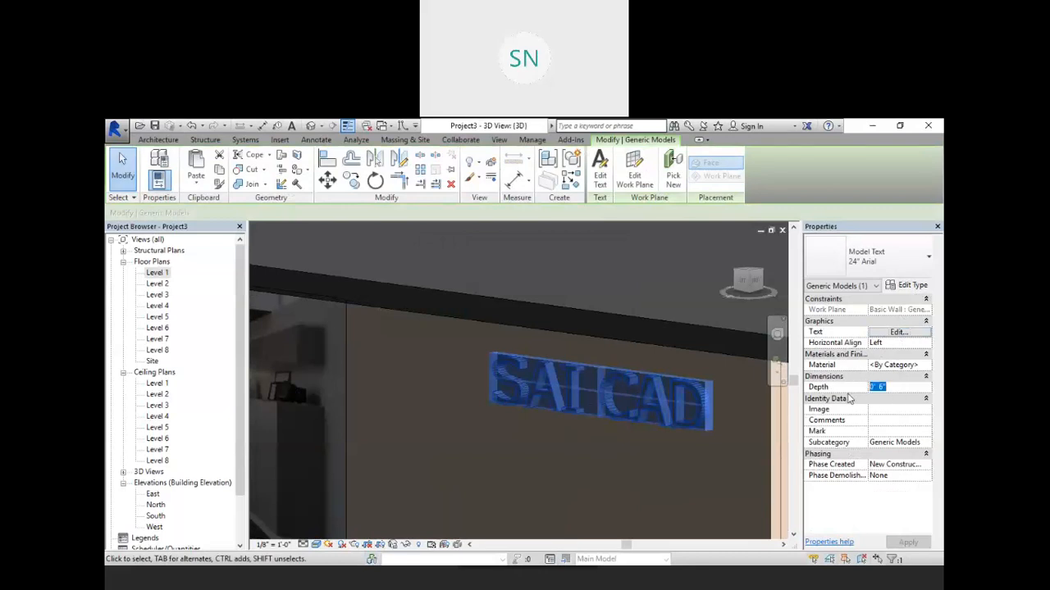
{"action": "type", "text": "2"}
{"action": "key", "text": "Return"}
{"action": "left_click", "coordinate": [908, 542]}
Step: Make the model text type bold in its type properties and apply the change
{"action": "scroll", "coordinate": [589, 380], "scroll_direction": "up", "scroll_amount": 5}
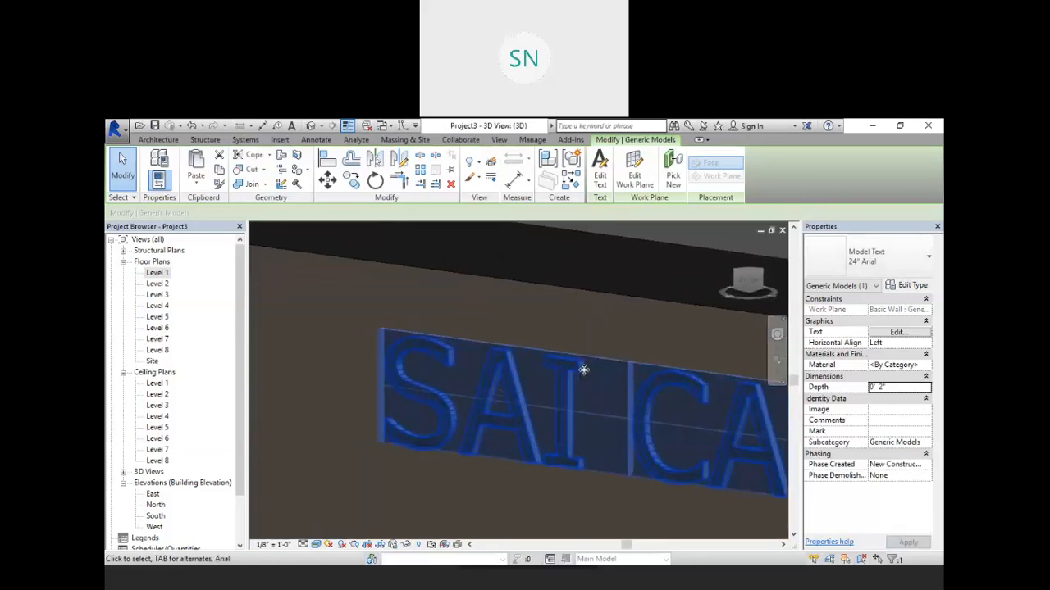
{"action": "scroll", "coordinate": [565, 353], "scroll_direction": "down", "scroll_amount": 6}
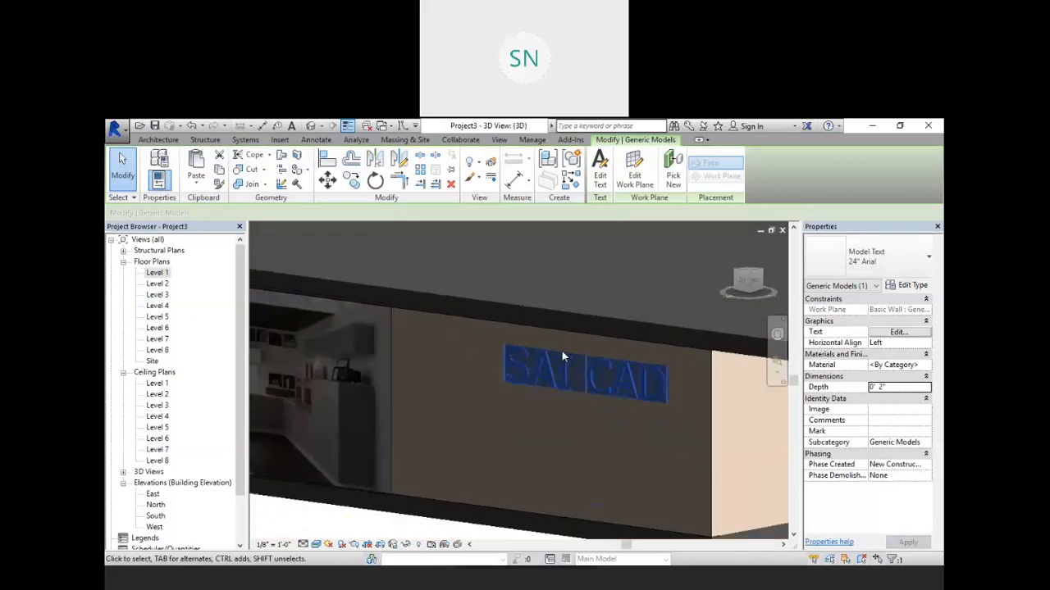
{"action": "left_click", "coordinate": [908, 285]}
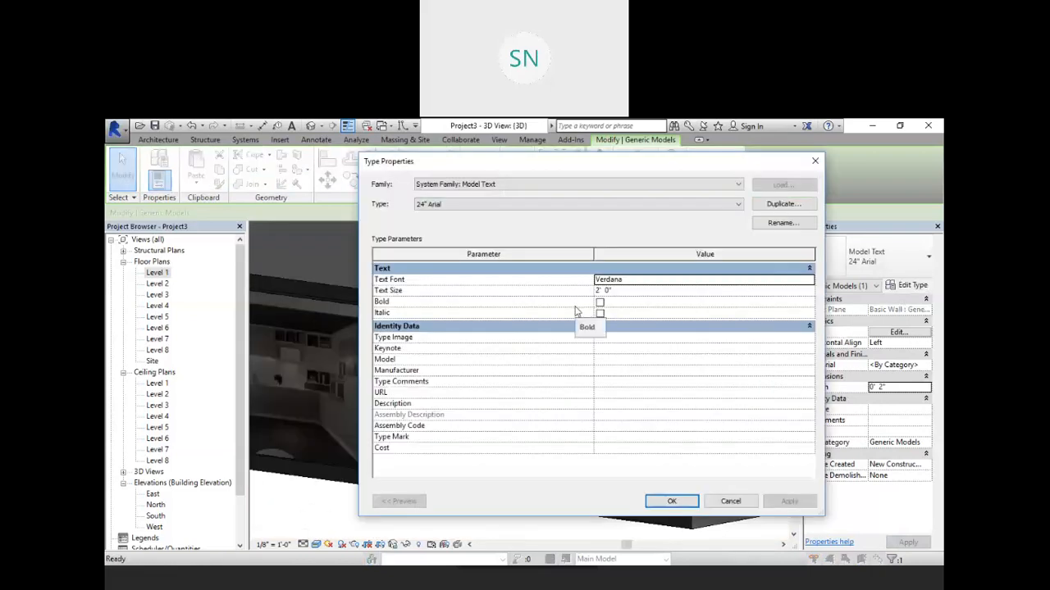
{"action": "left_click", "coordinate": [599, 303]}
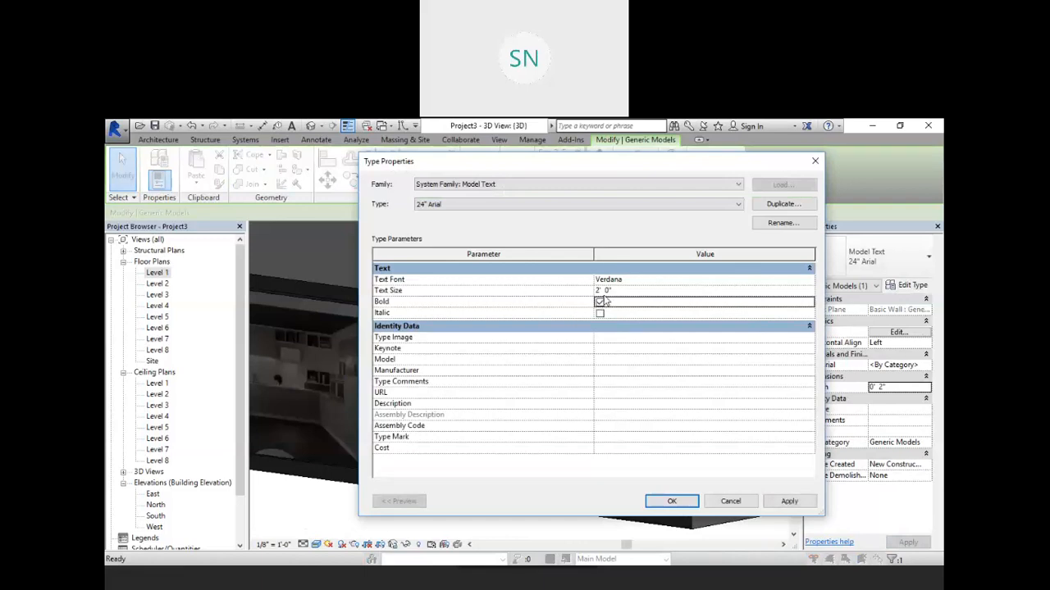
{"action": "left_click", "coordinate": [789, 501]}
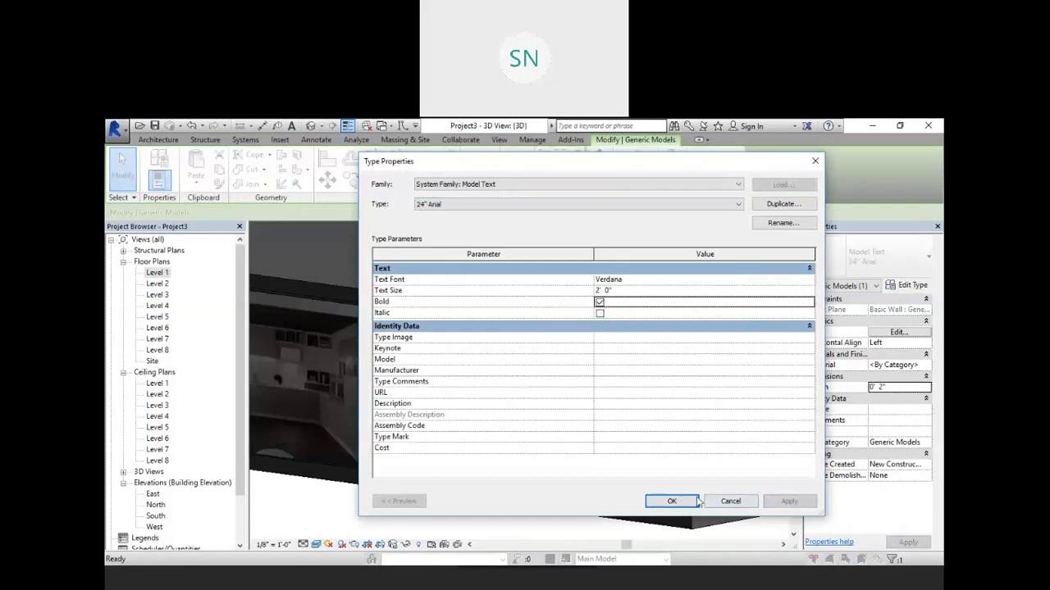
{"action": "left_click", "coordinate": [672, 501]}
{"action": "key", "text": "Escape"}
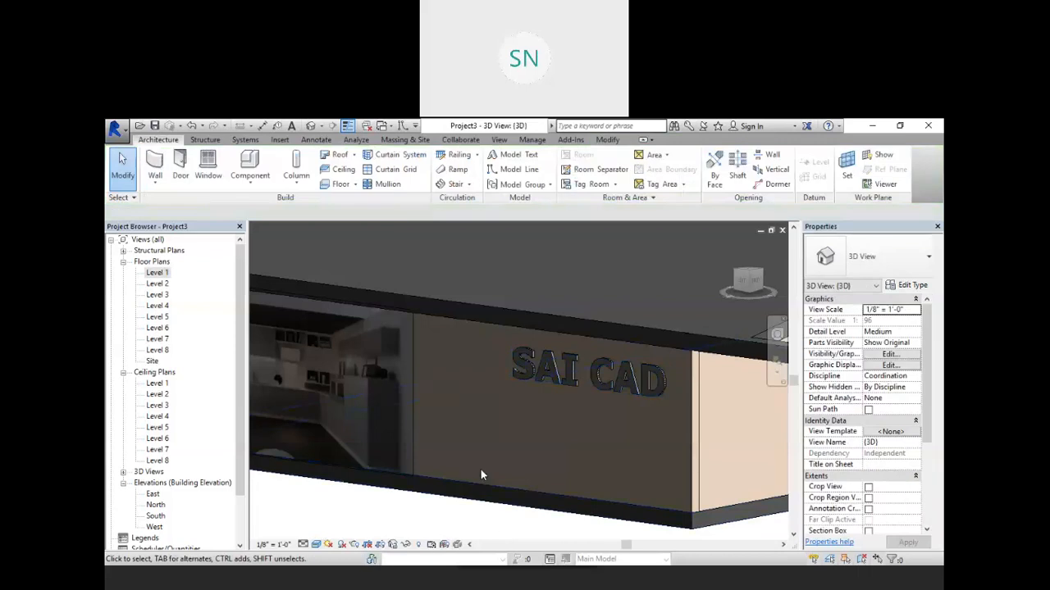
Step: Select the SAI CAD model text and assign it the Color3 material
{"action": "scroll", "coordinate": [485, 387], "scroll_direction": "down", "scroll_amount": 3}
{"action": "scroll", "coordinate": [597, 361], "scroll_direction": "up", "scroll_amount": 3}
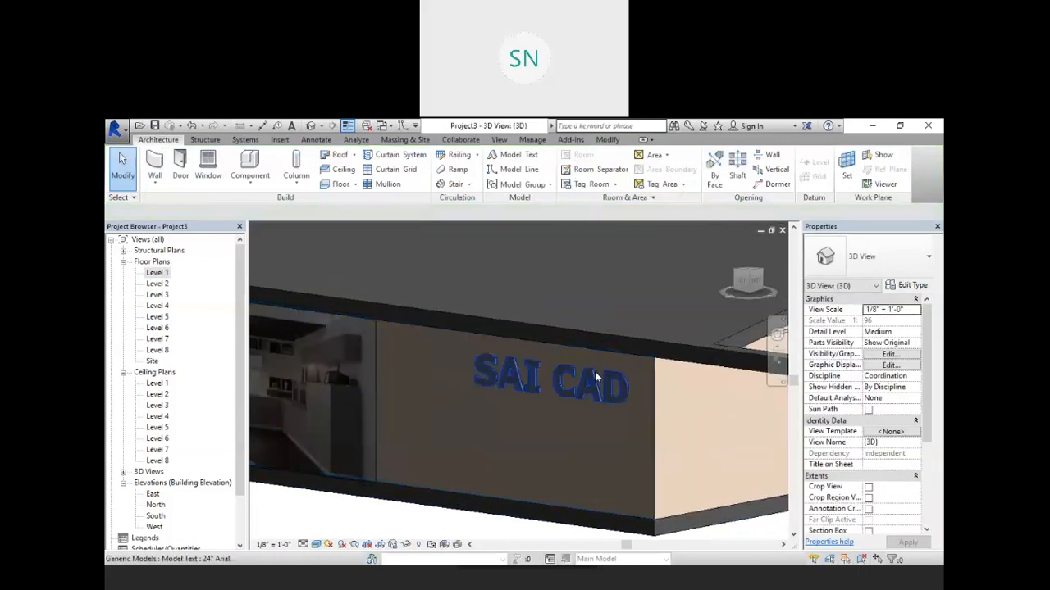
{"action": "left_click", "coordinate": [595, 377]}
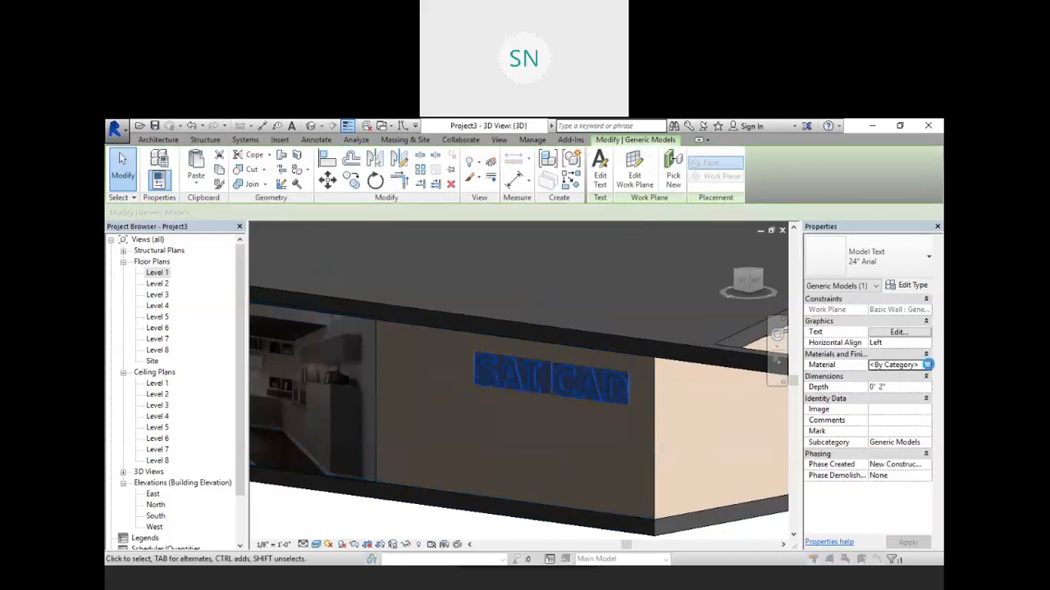
{"action": "left_click", "coordinate": [923, 365]}
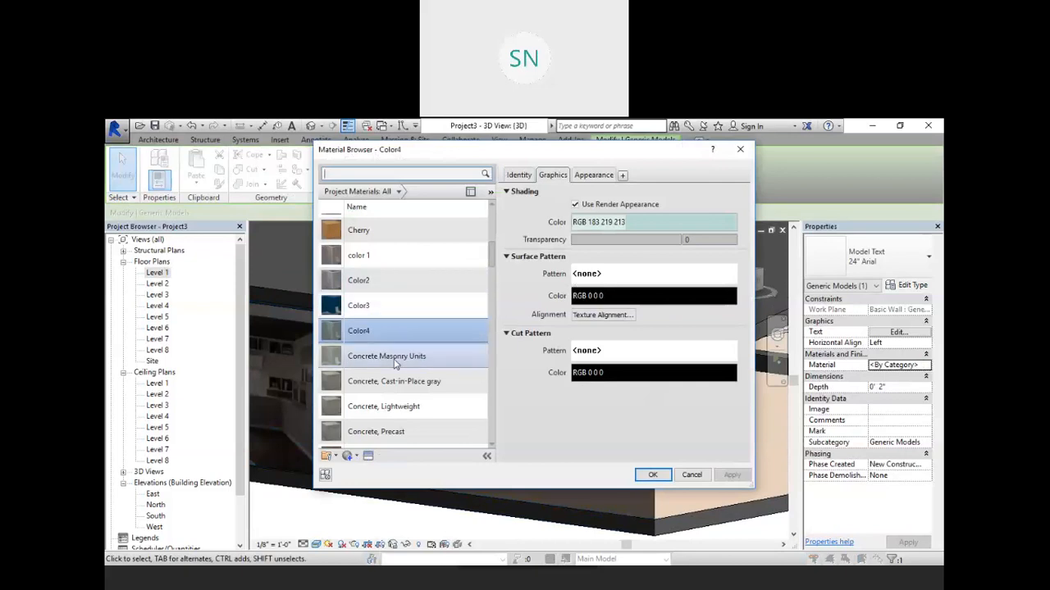
{"action": "left_click", "coordinate": [376, 305]}
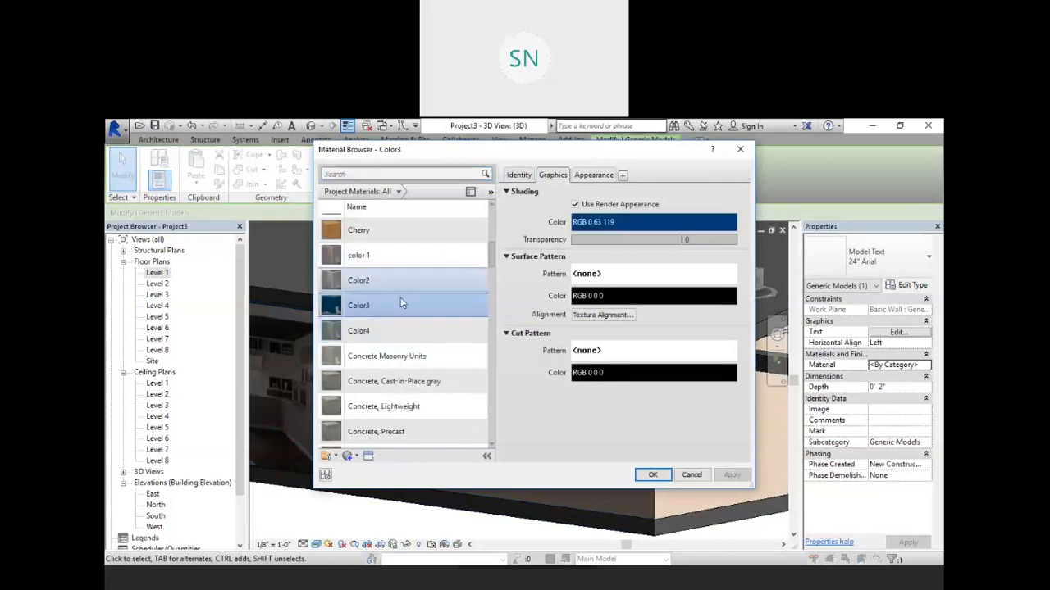
{"action": "left_click", "coordinate": [660, 477]}
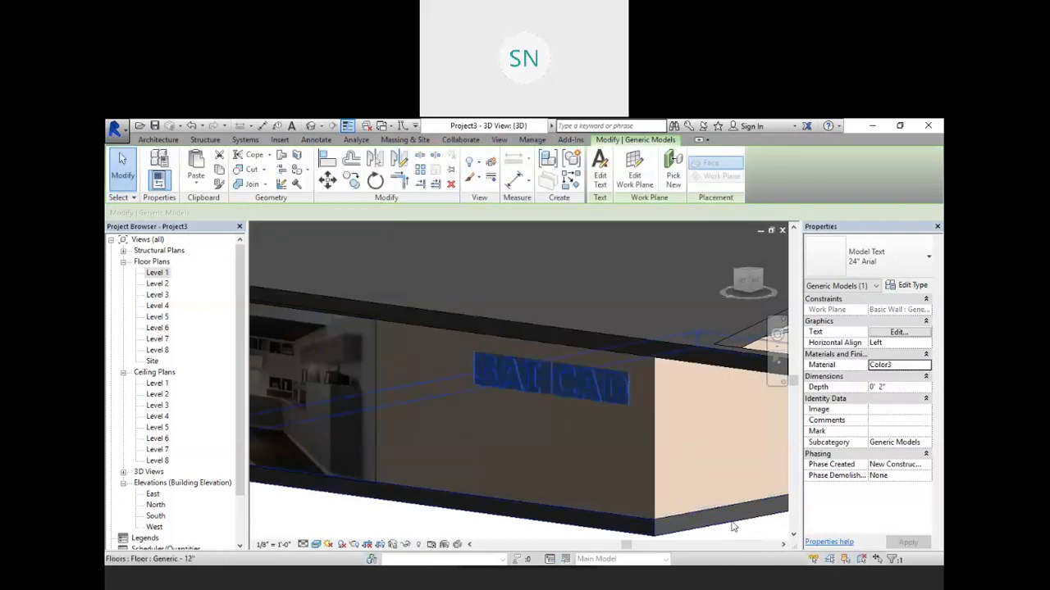
{"action": "key", "text": "Escape"}
Step: Orbit and zoom around the building to inspect the SAI CAD text on the wall
{"action": "scroll", "coordinate": [519, 386], "scroll_direction": "up", "scroll_amount": 5}
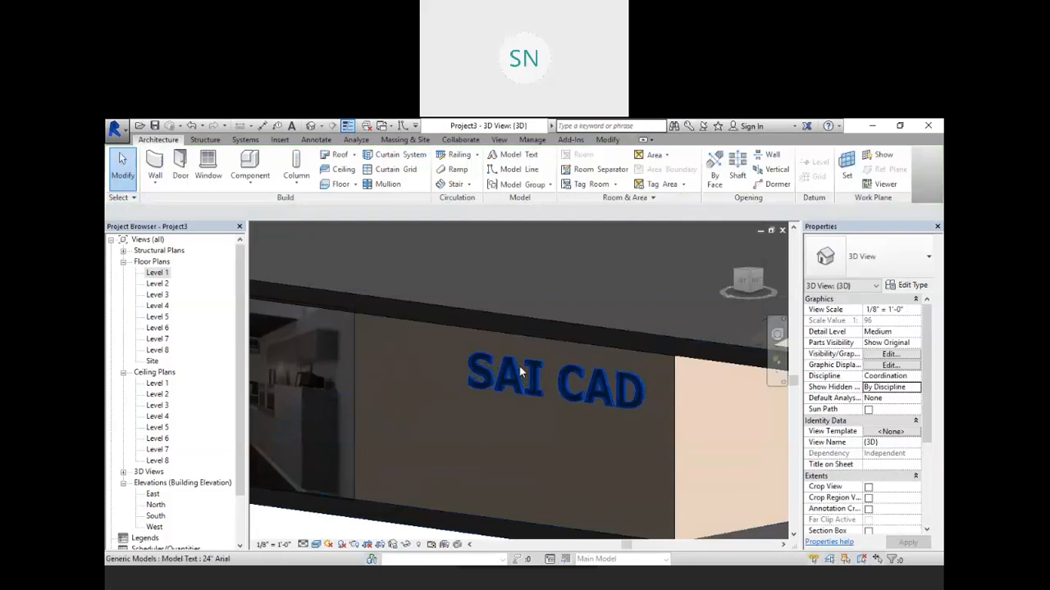
{"action": "scroll", "coordinate": [548, 397], "scroll_direction": "down", "scroll_amount": 2}
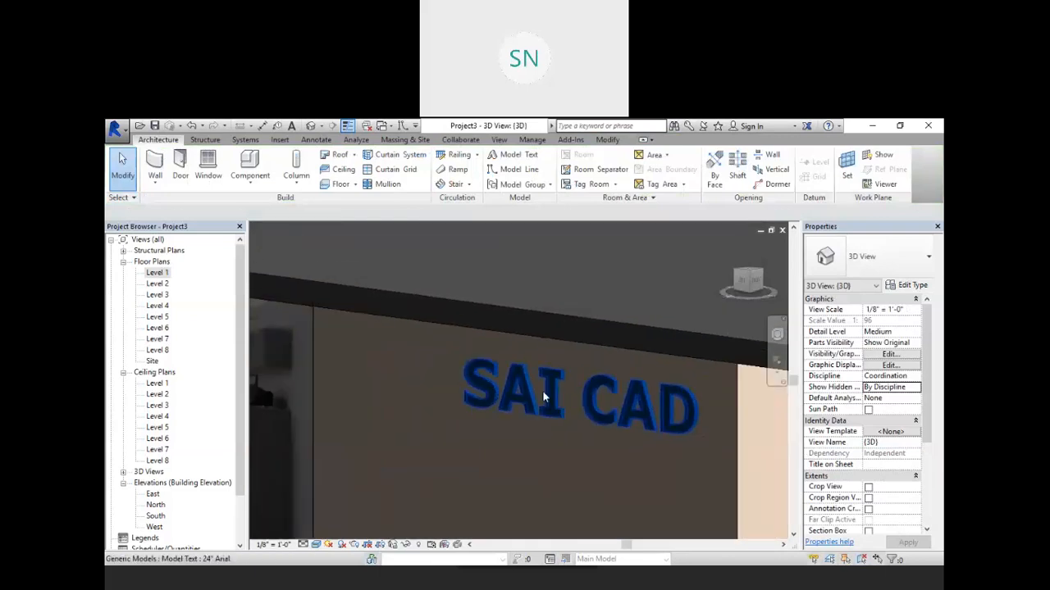
{"action": "middle_click_drag", "start_coordinate": [522, 422], "coordinate": [377, 371], "text": "shift"}
{"action": "scroll", "coordinate": [377, 370], "scroll_direction": "down", "scroll_amount": 2}
{"action": "middle_click_drag", "start_coordinate": [529, 402], "coordinate": [663, 453], "text": "shift"}
{"action": "middle_click_drag", "start_coordinate": [662, 452], "coordinate": [533, 418]}
{"action": "mouse_move", "coordinate": [623, 421]}
{"action": "middle_mouse_down", "text": "shift"}
{"action": "mouse_move", "coordinate": [643, 387]}
{"action": "mouse_move", "coordinate": [643, 412]}
{"action": "middle_mouse_up", "text": "shift"}
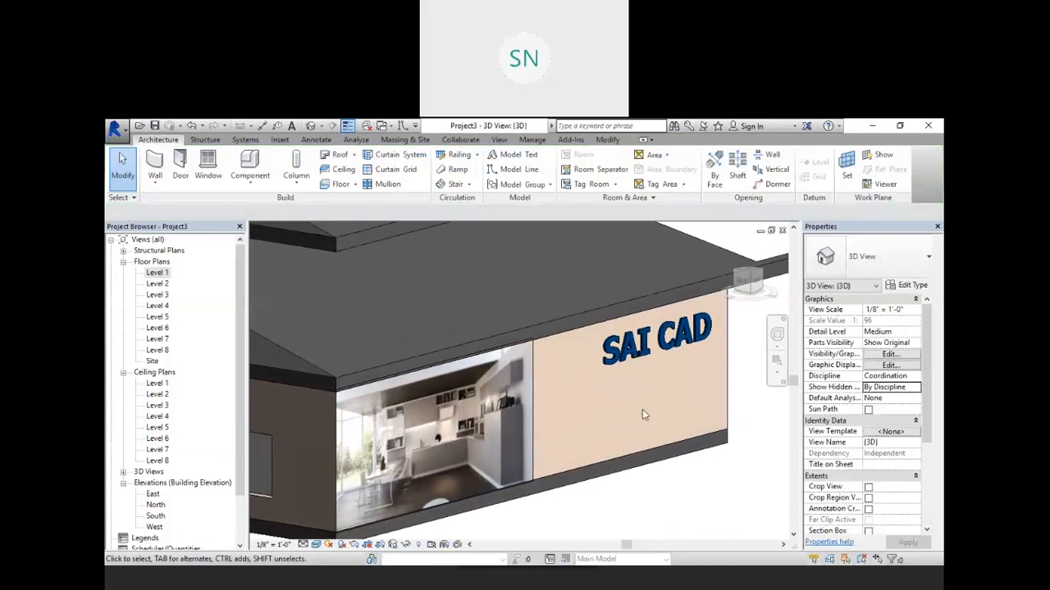
{"action": "scroll", "coordinate": [645, 414], "scroll_direction": "up", "scroll_amount": 2}
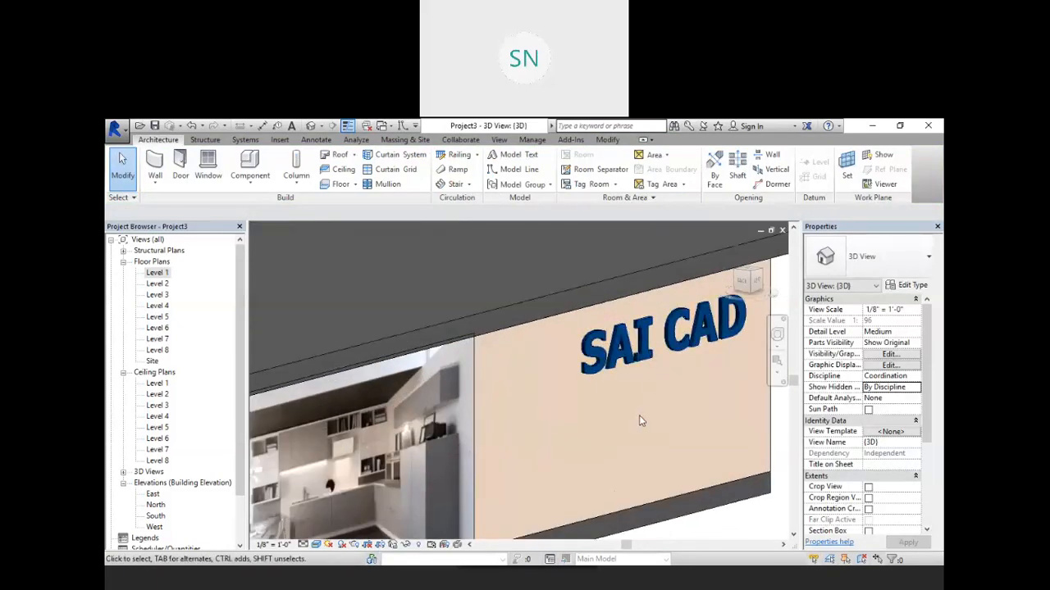
{"action": "scroll", "coordinate": [638, 414], "scroll_direction": "down", "scroll_amount": 3}
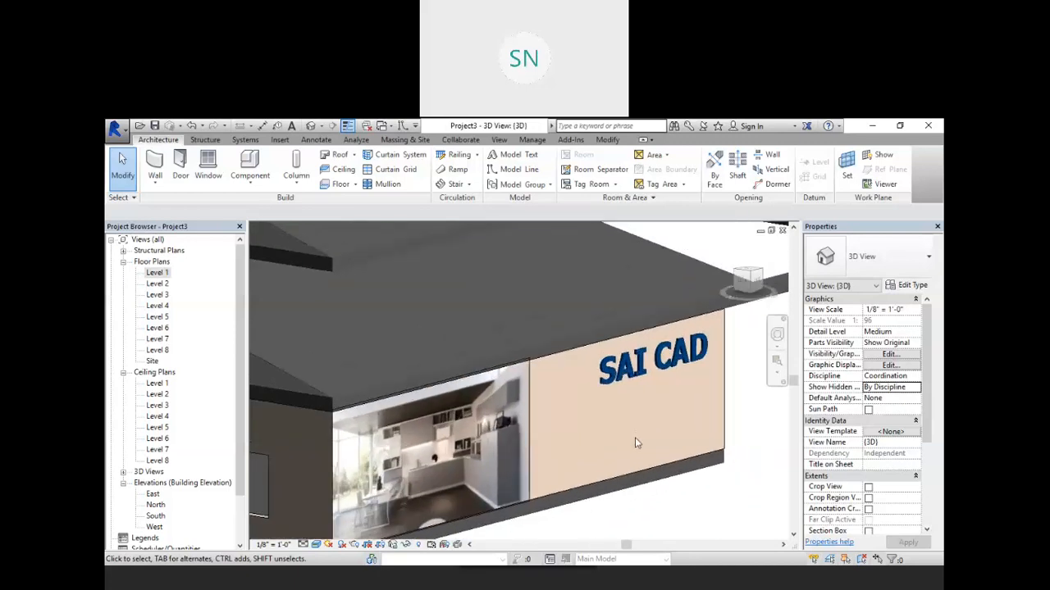